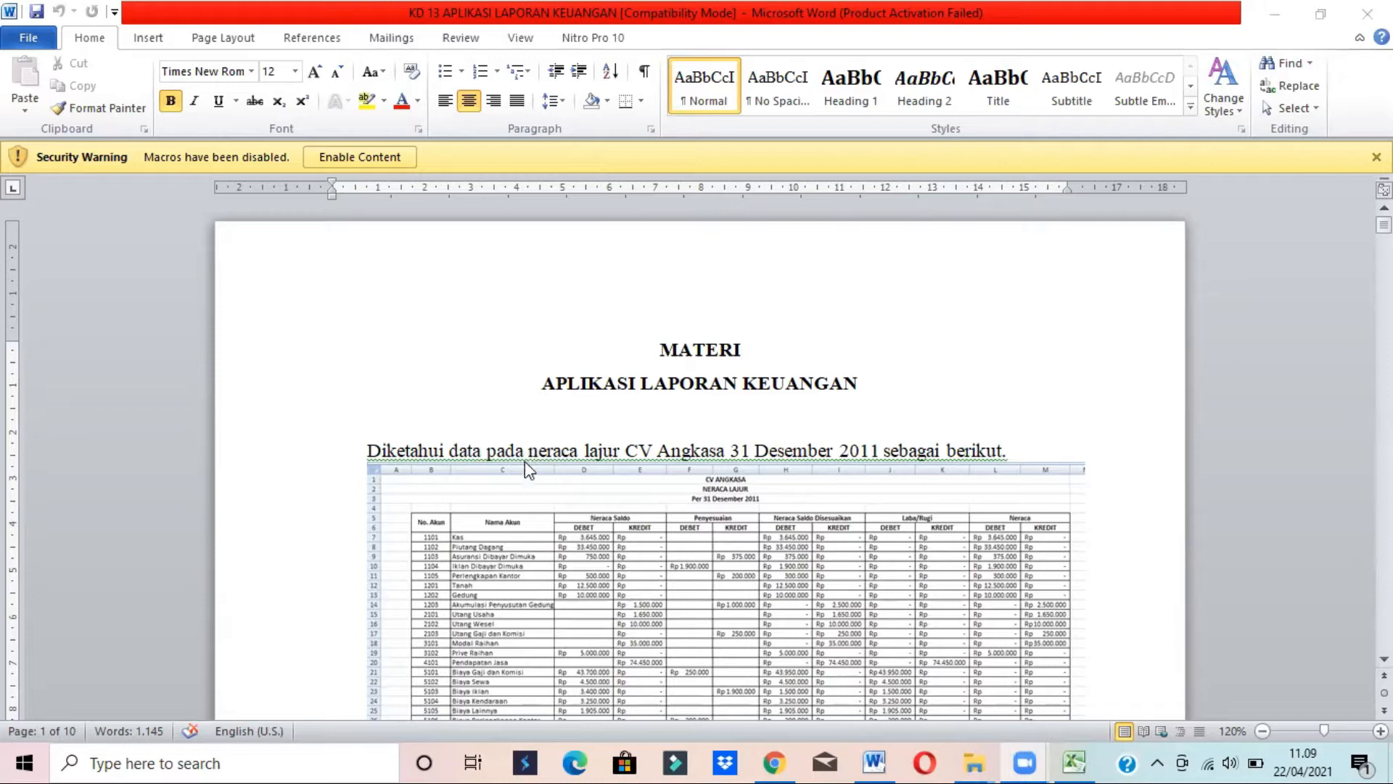
# Examine the CV Angkasa 31 December 2011 worksheet data given at the start of the document
pyautogui.click(493, 451)
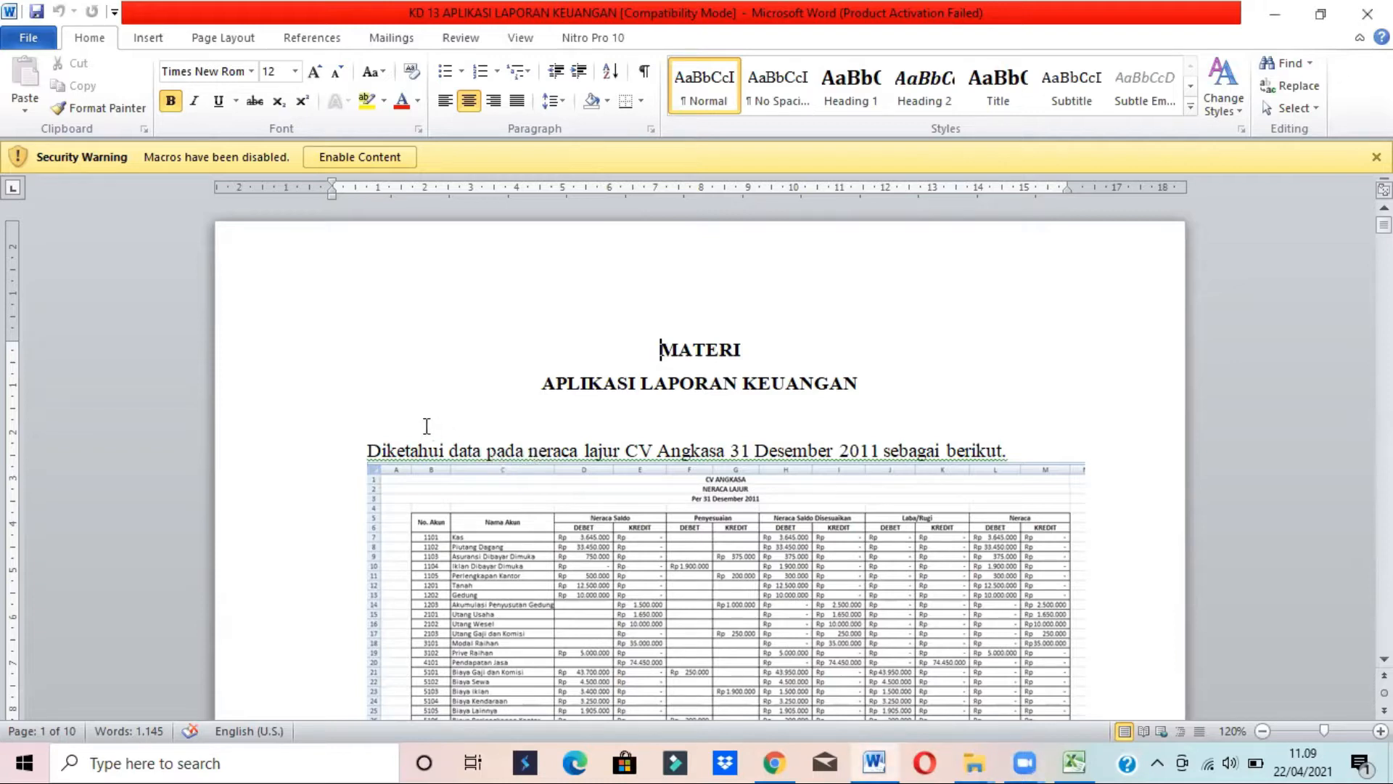
pyautogui.click(370, 451)
pyautogui.moveTo(470, 463); pyautogui.dragTo(900, 527)
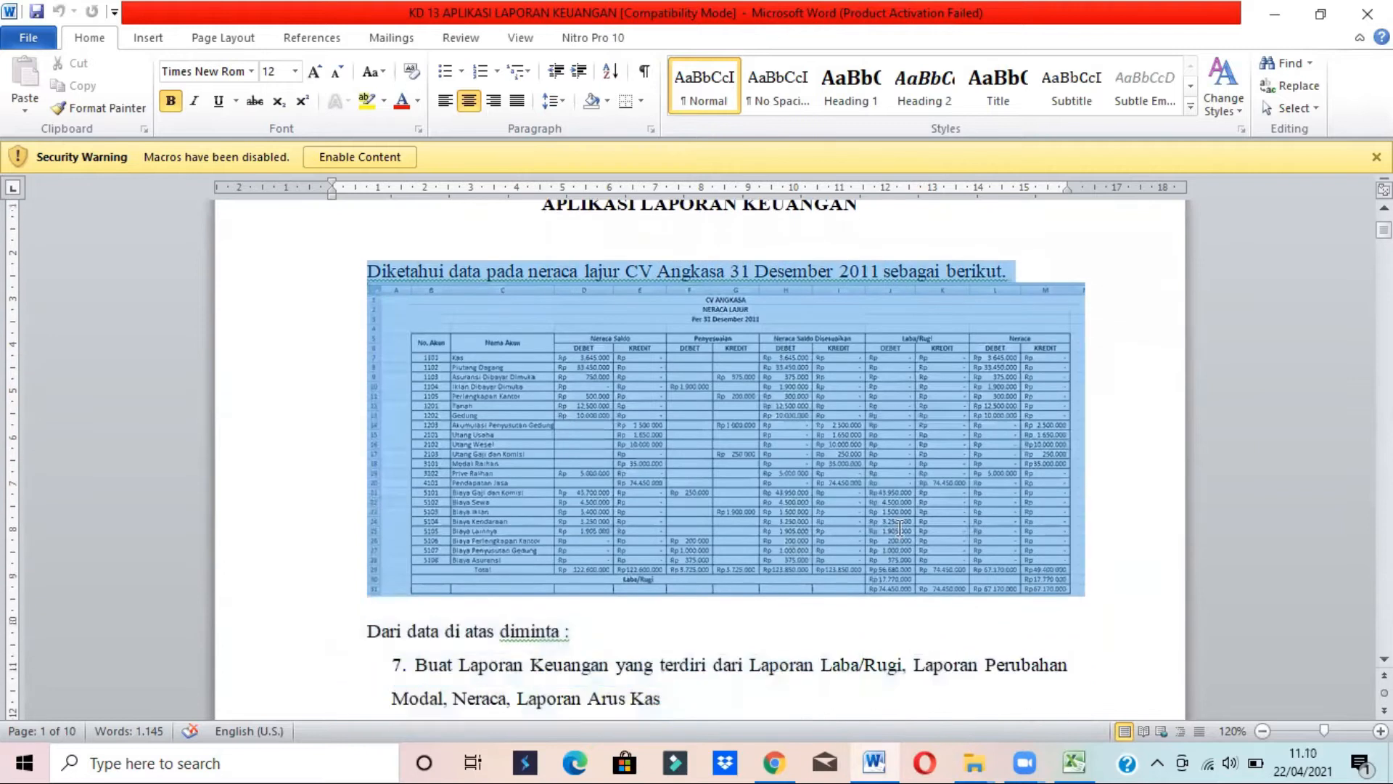
pyautogui.click(794, 460)
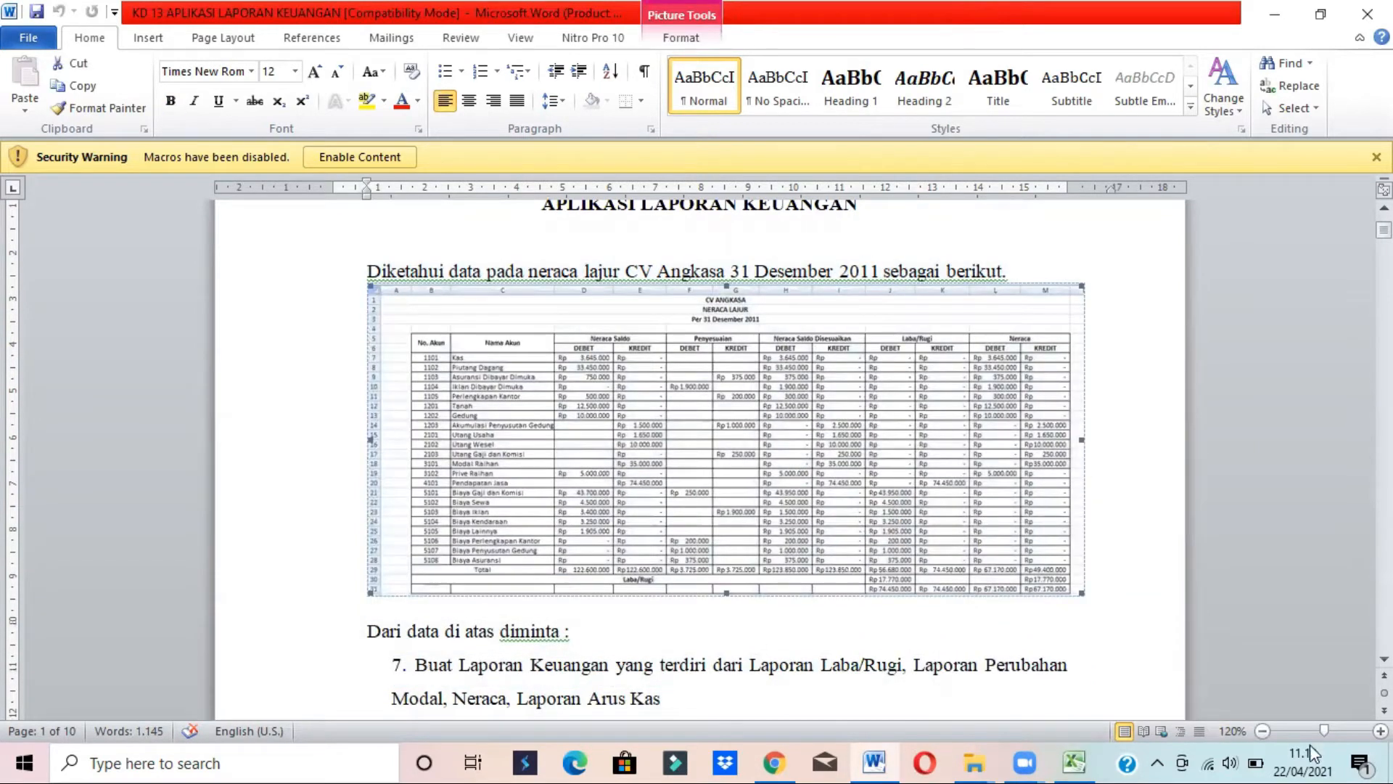
pyautogui.scroll(-5, 700, 457)
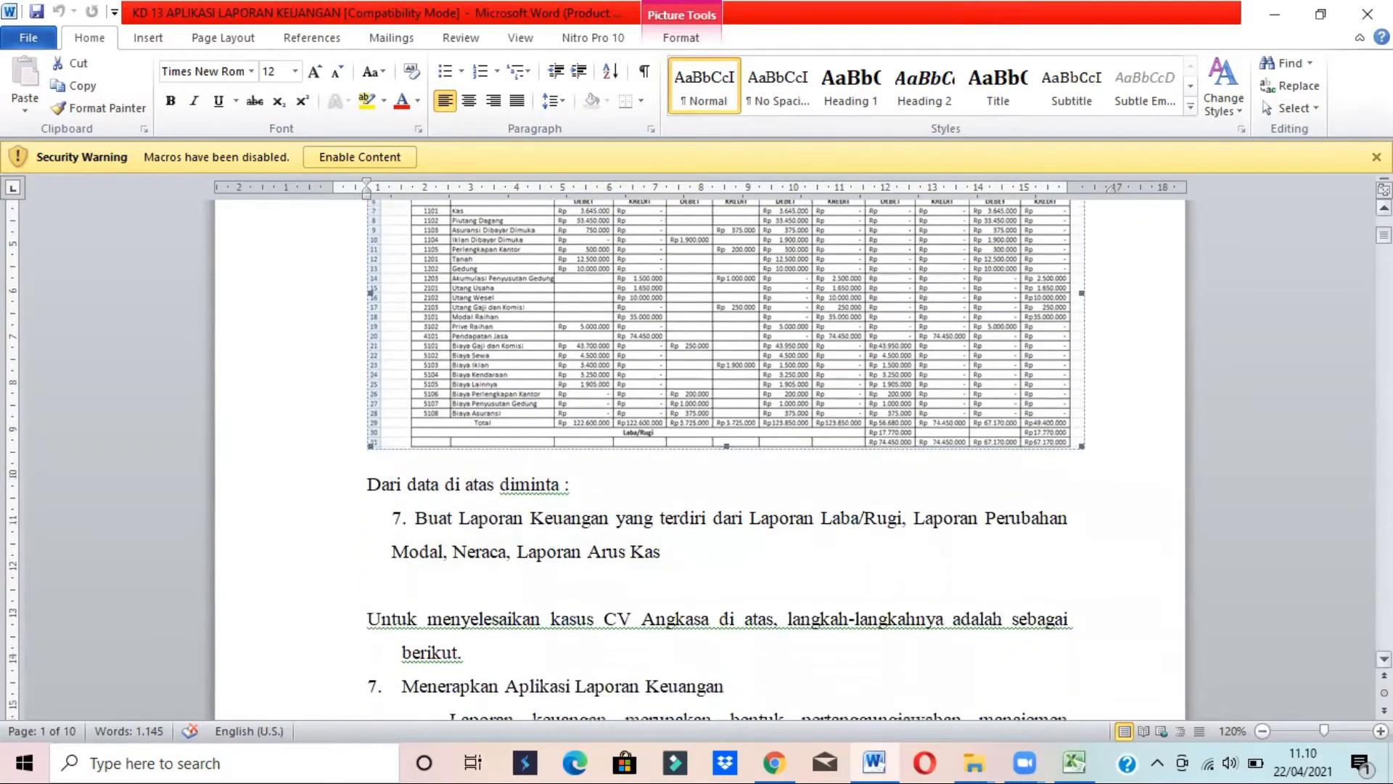
pyautogui.scroll(-1, 997, 493)
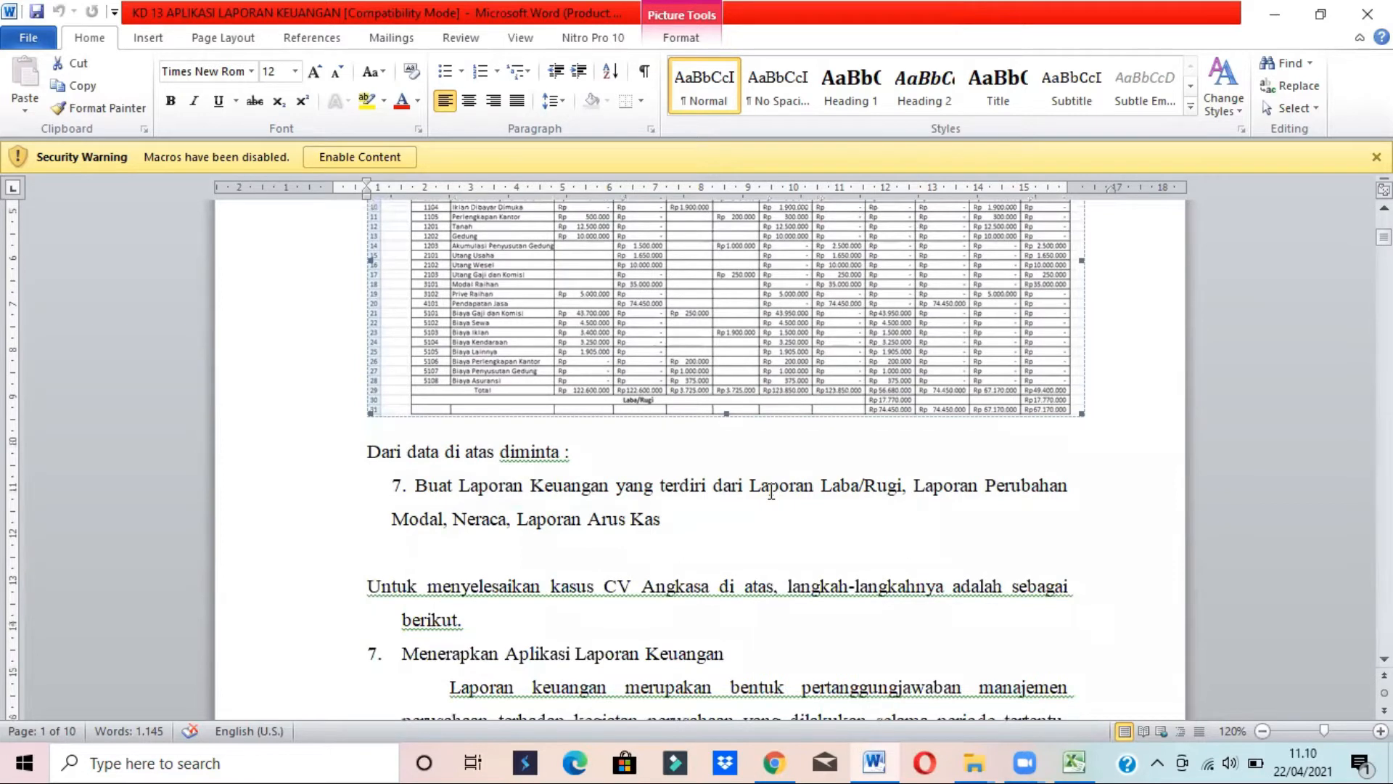
# Read task 7 below the worksheet picture, going through each of the financial reports it asks for
pyautogui.moveTo(751, 490); pyautogui.dragTo(439, 521)
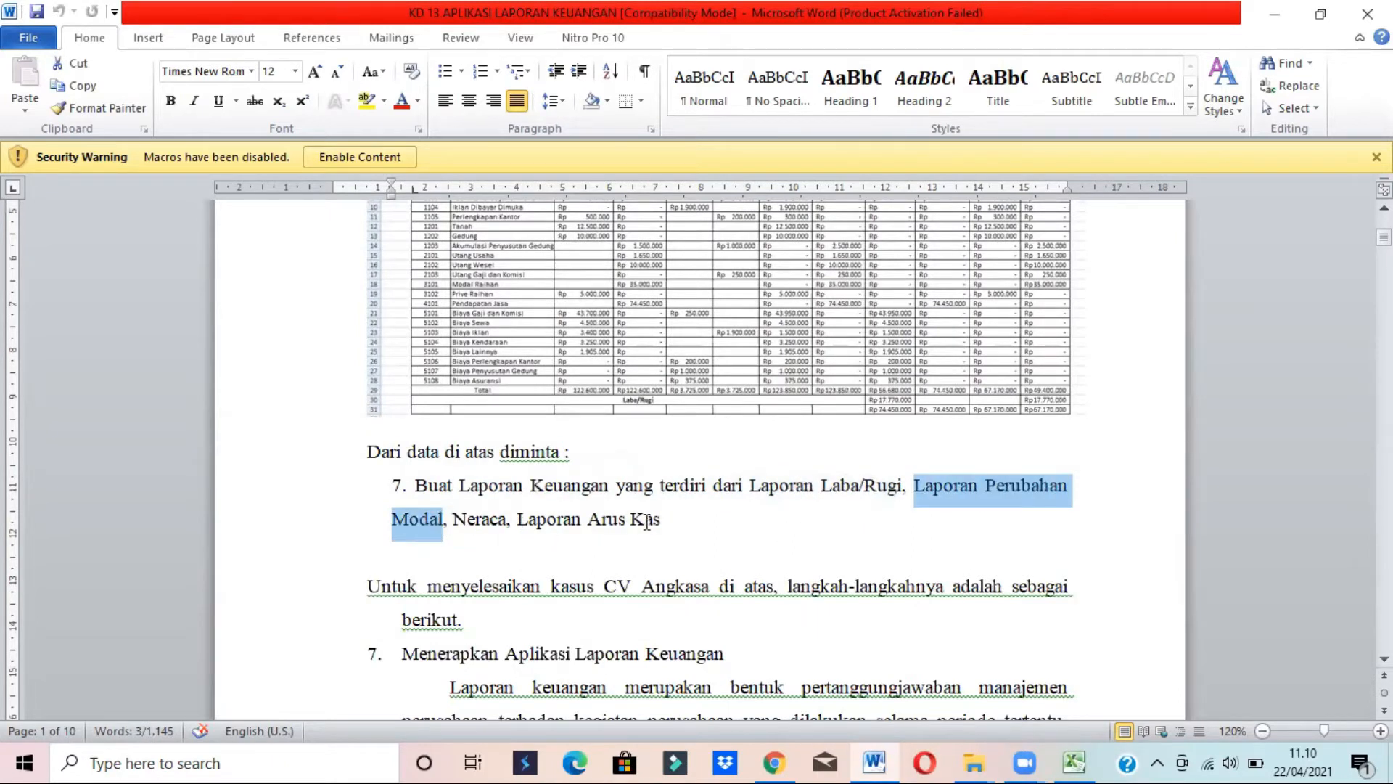
pyautogui.click(718, 525)
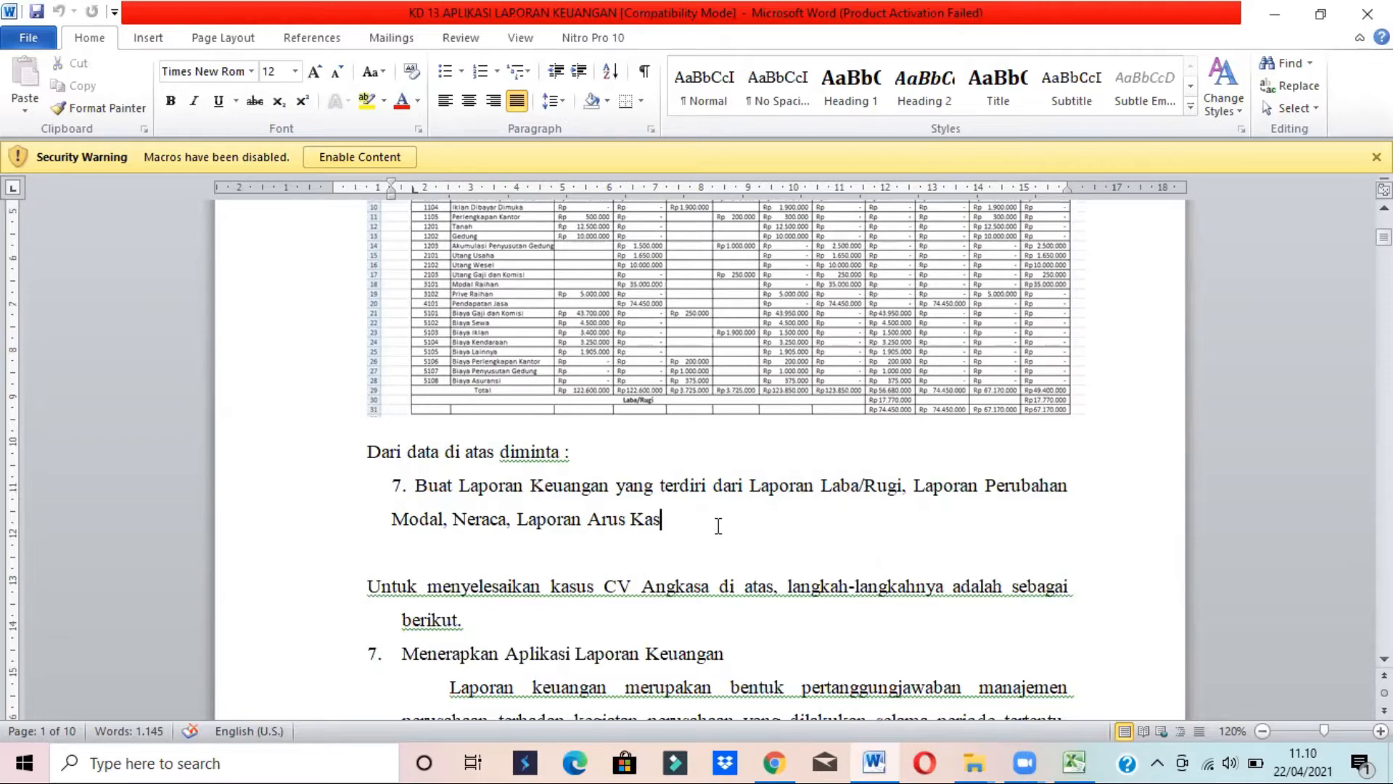
pyautogui.click(769, 500)
pyautogui.click(990, 490)
pyautogui.click(492, 520)
pyautogui.click(590, 523)
pyautogui.moveTo(749, 482); pyautogui.dragTo(771, 516)
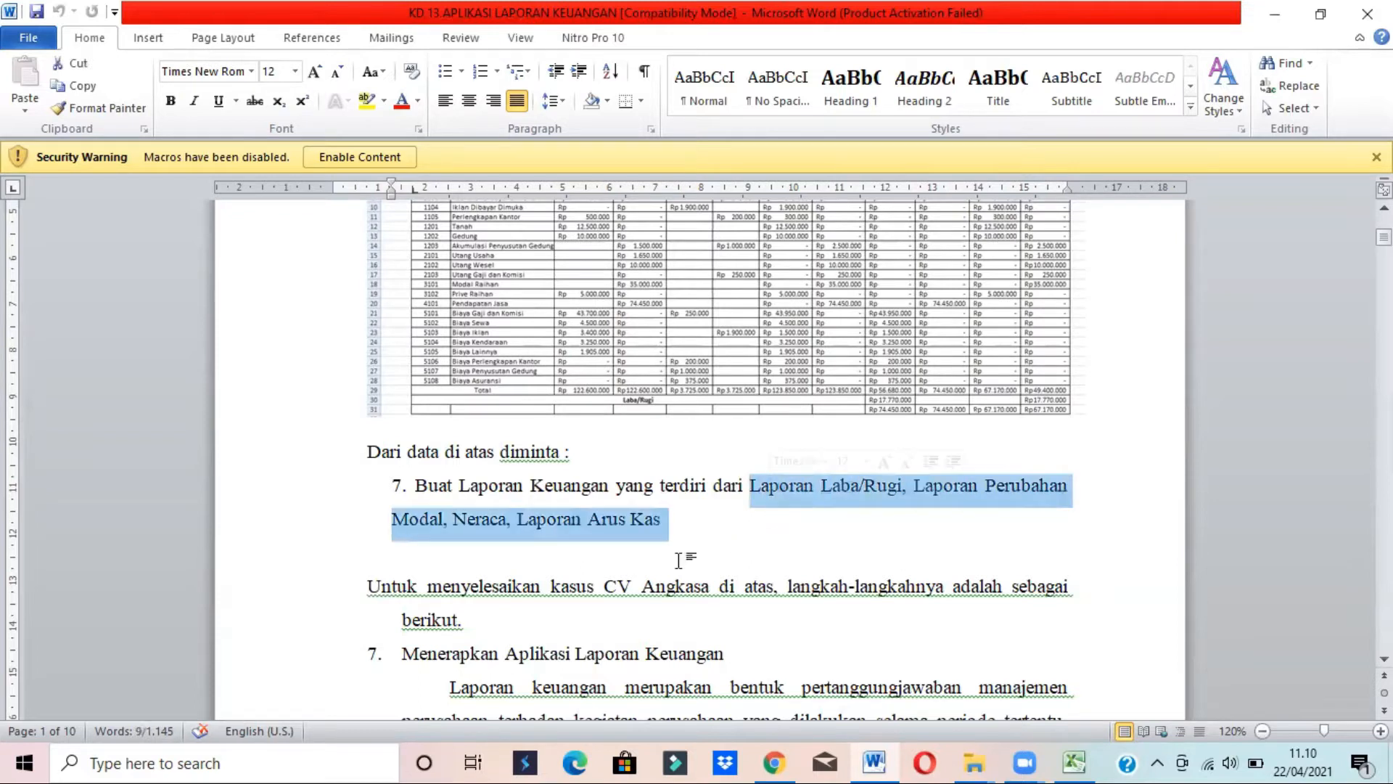
pyautogui.click(551, 631)
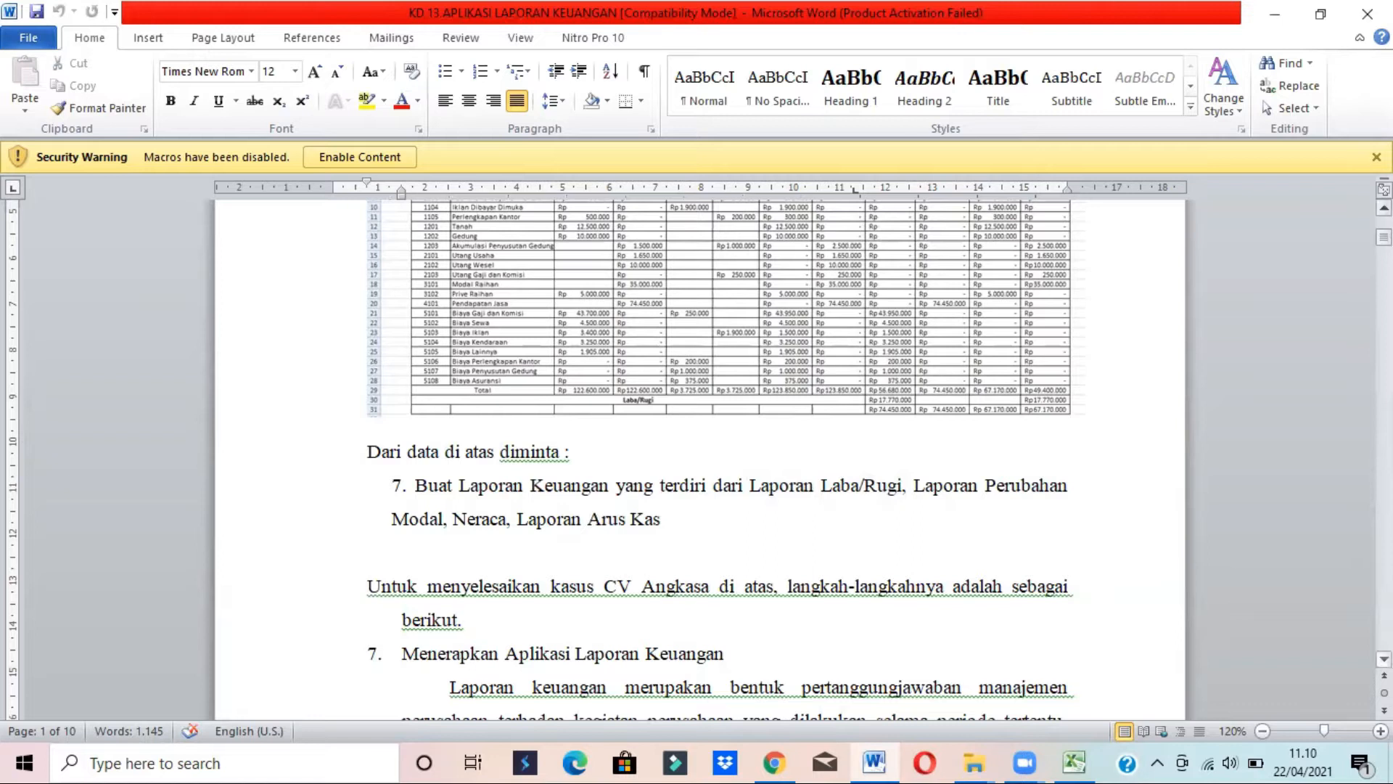
# Read the section "Menerapkan Aplikasi Laporan Keuangan" and steps 1 to 3 for building the Laporan Laba Rugi
pyautogui.scroll(-3, 725, 457)
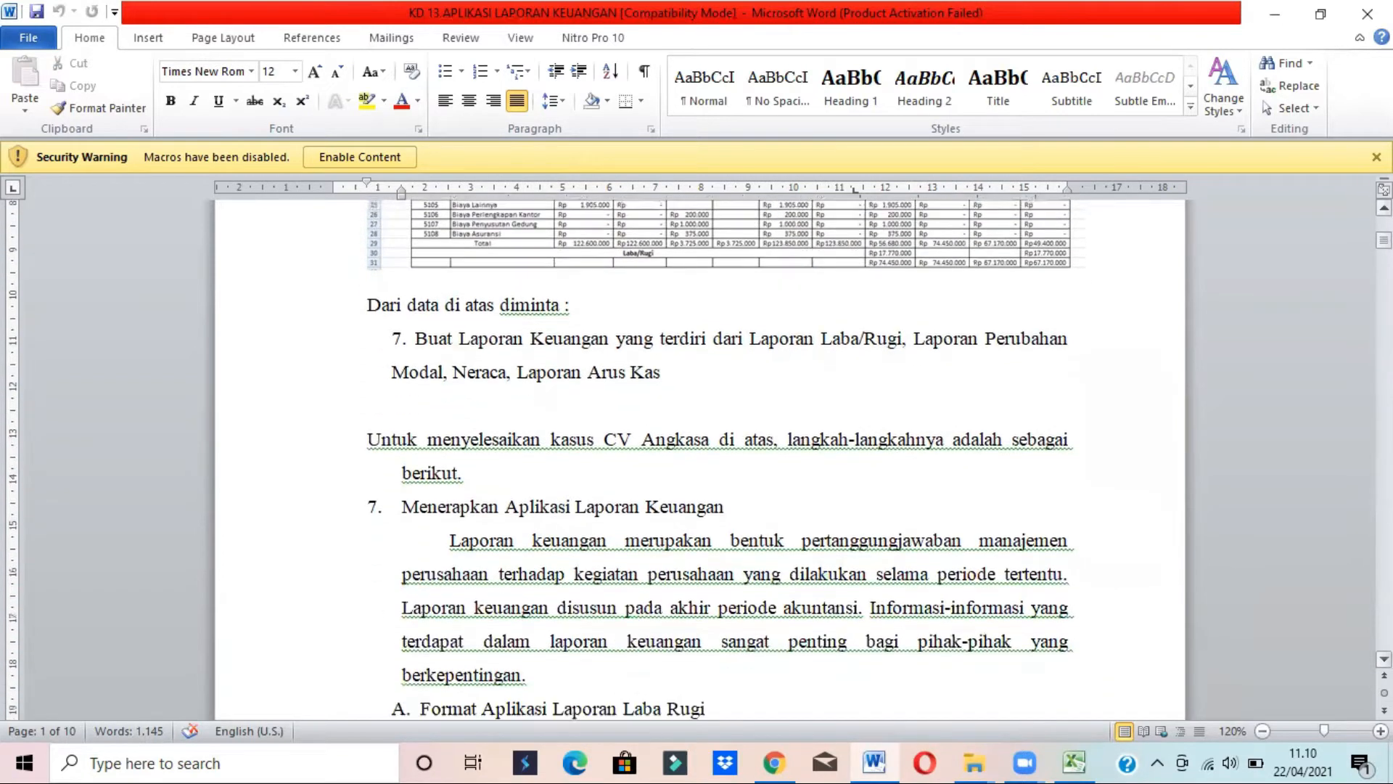
pyautogui.scroll(-2, 545, 511)
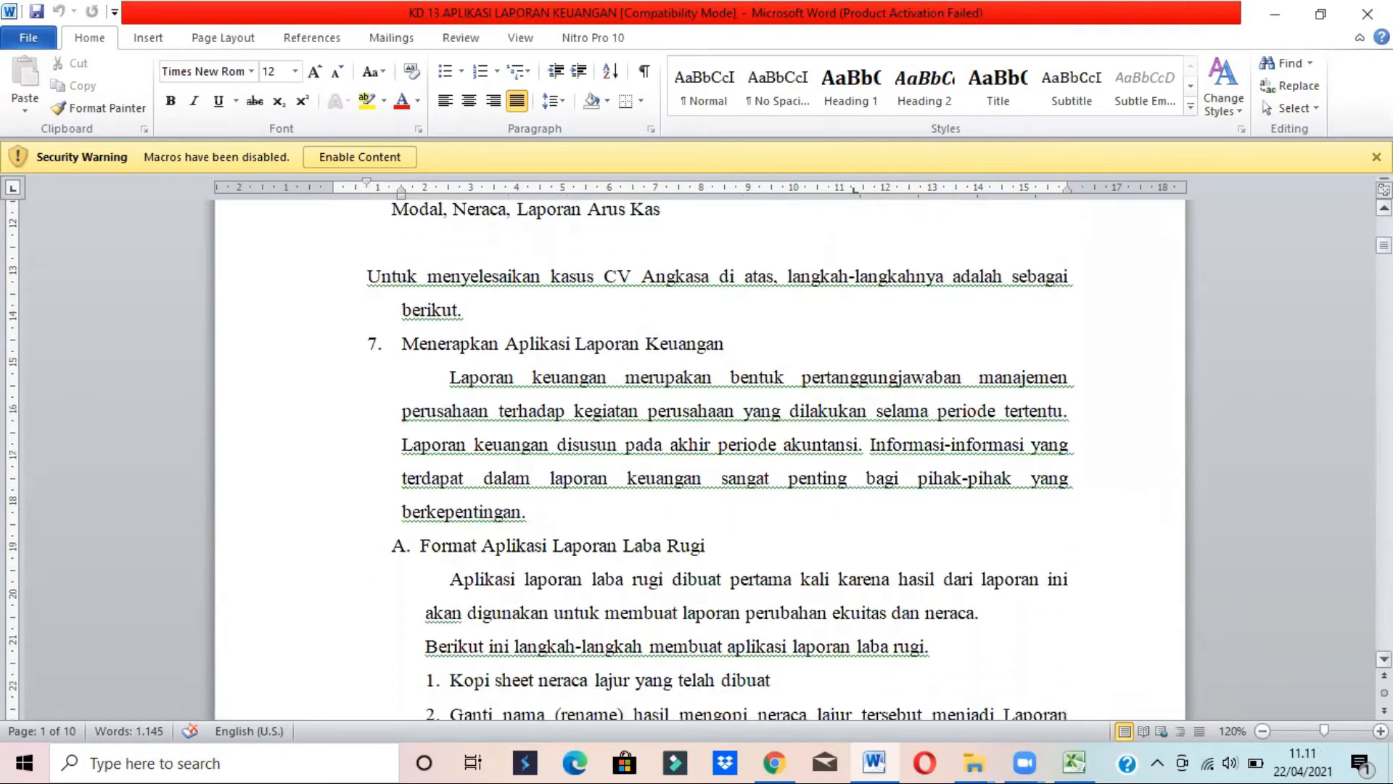
pyautogui.moveTo(449, 377); pyautogui.dragTo(607, 481)
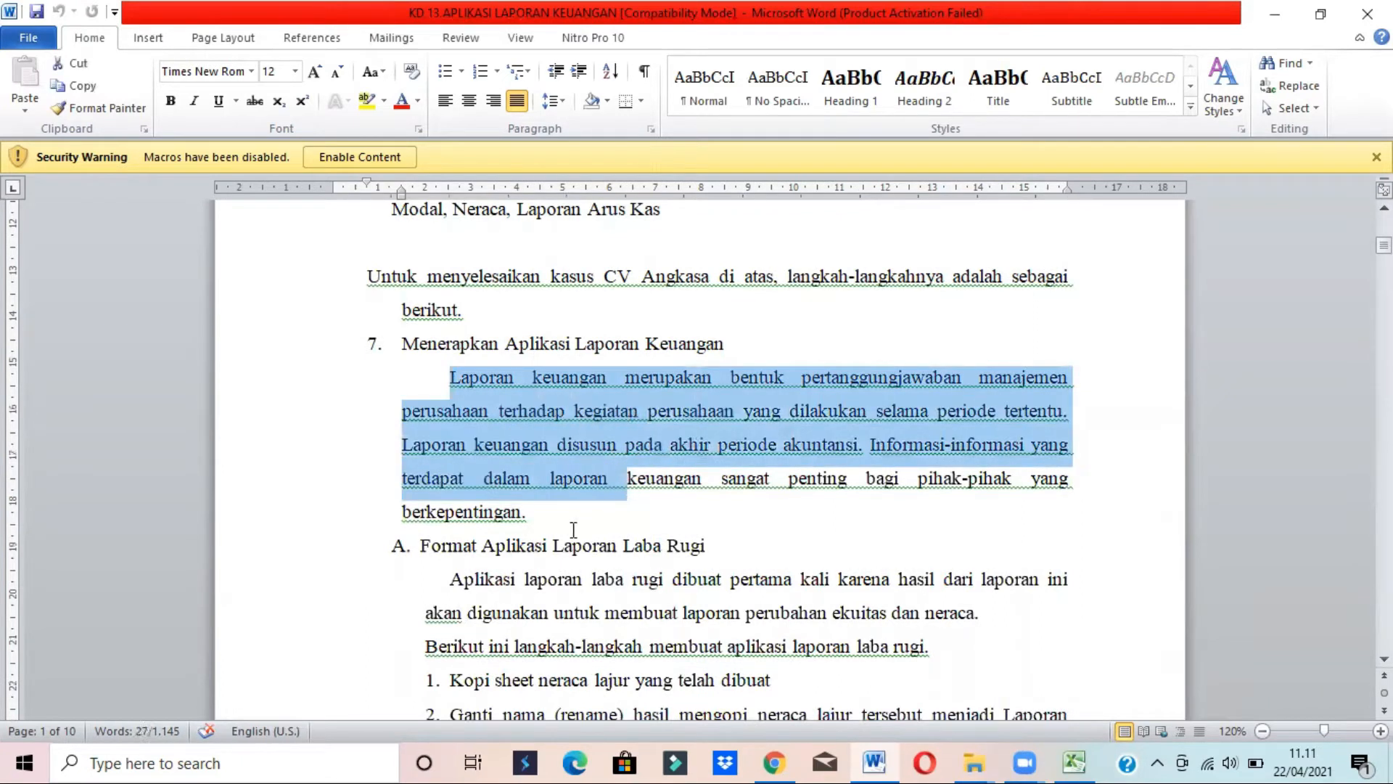
pyautogui.click(571, 541)
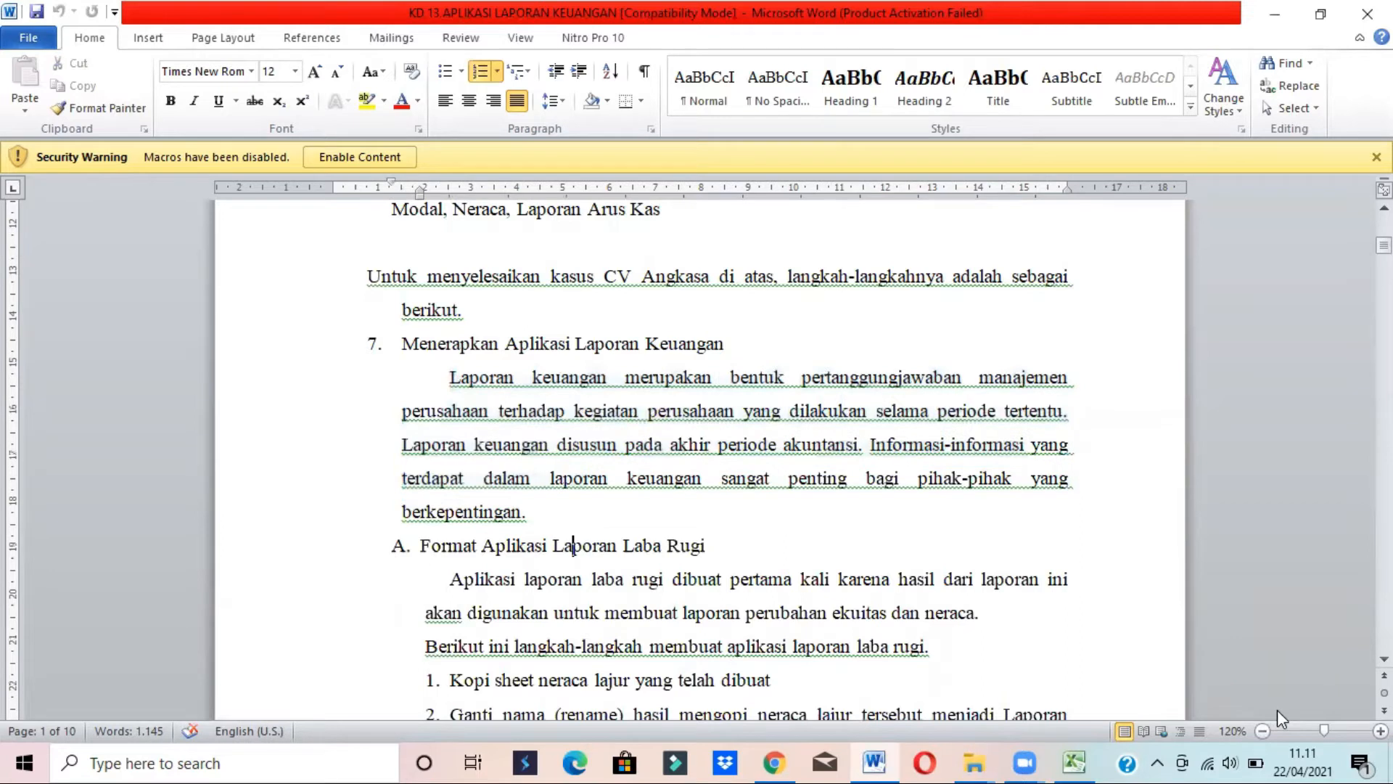
pyautogui.scroll(-3, 700, 457)
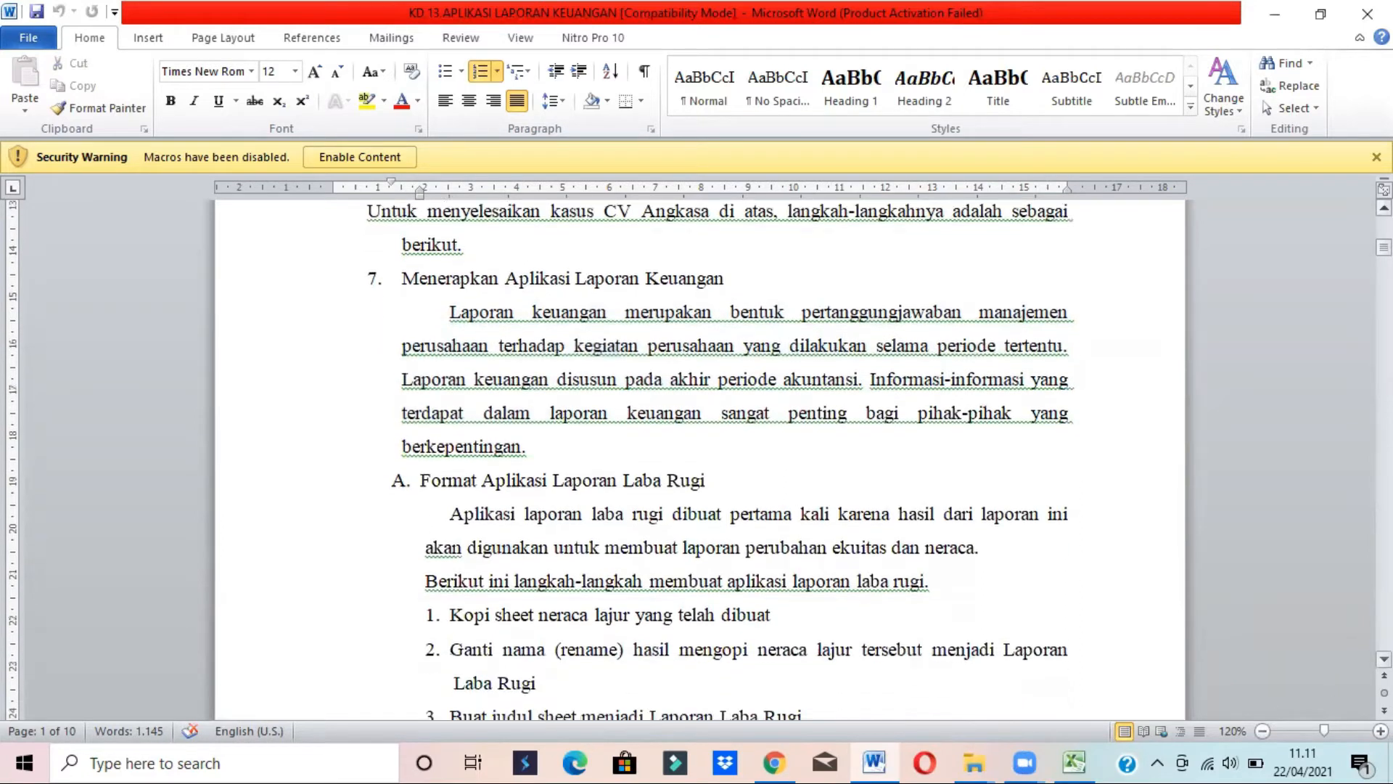
pyautogui.scroll(-3, 728, 390)
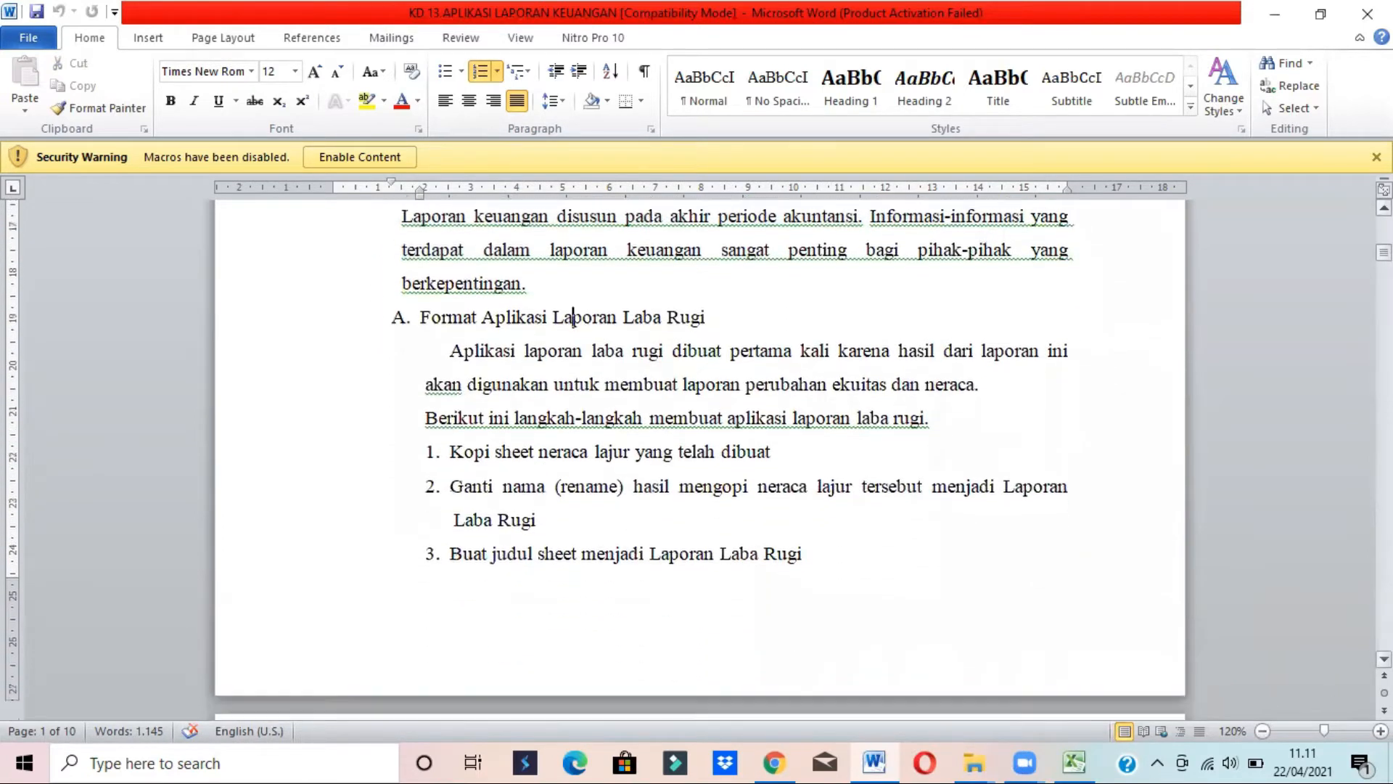
pyautogui.moveTo(492, 438); pyautogui.dragTo(758, 449)
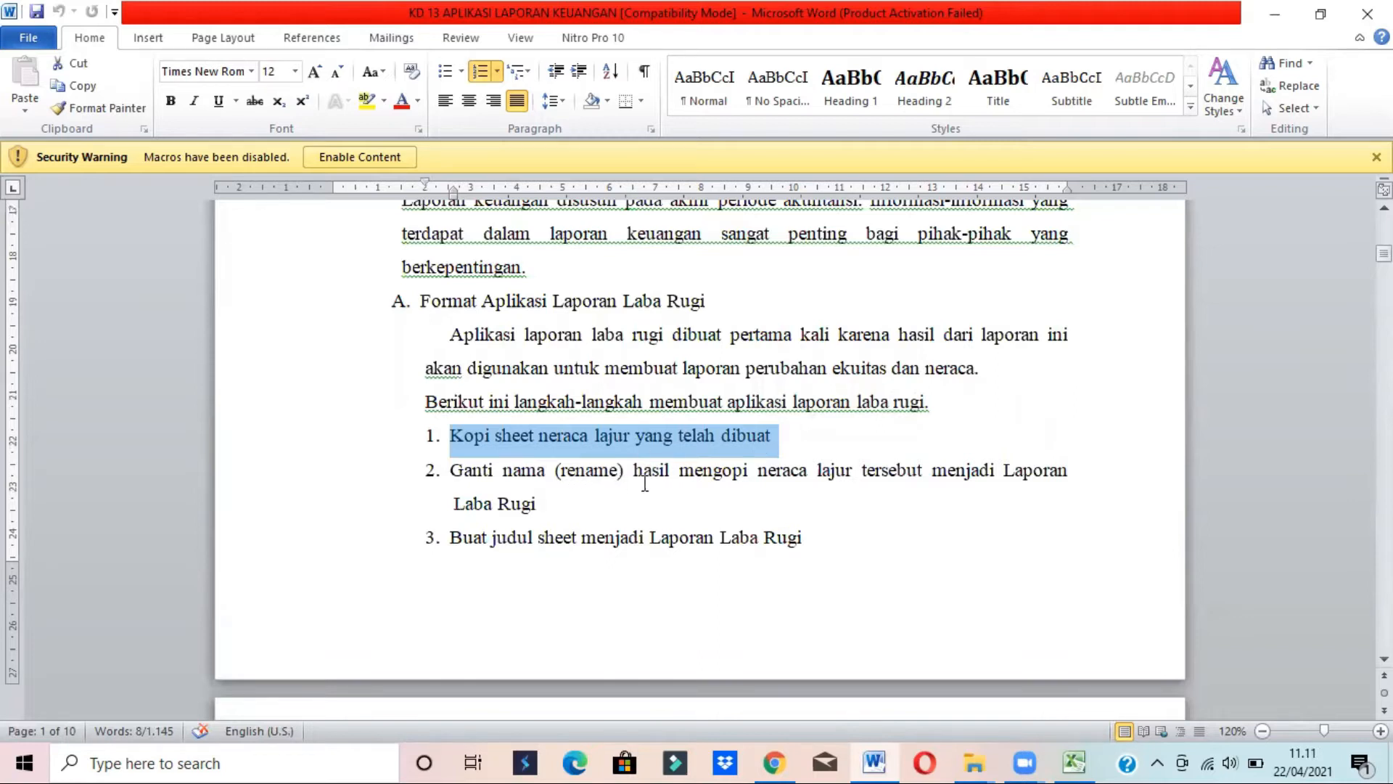
pyautogui.hotkey('alt', 'Tab')
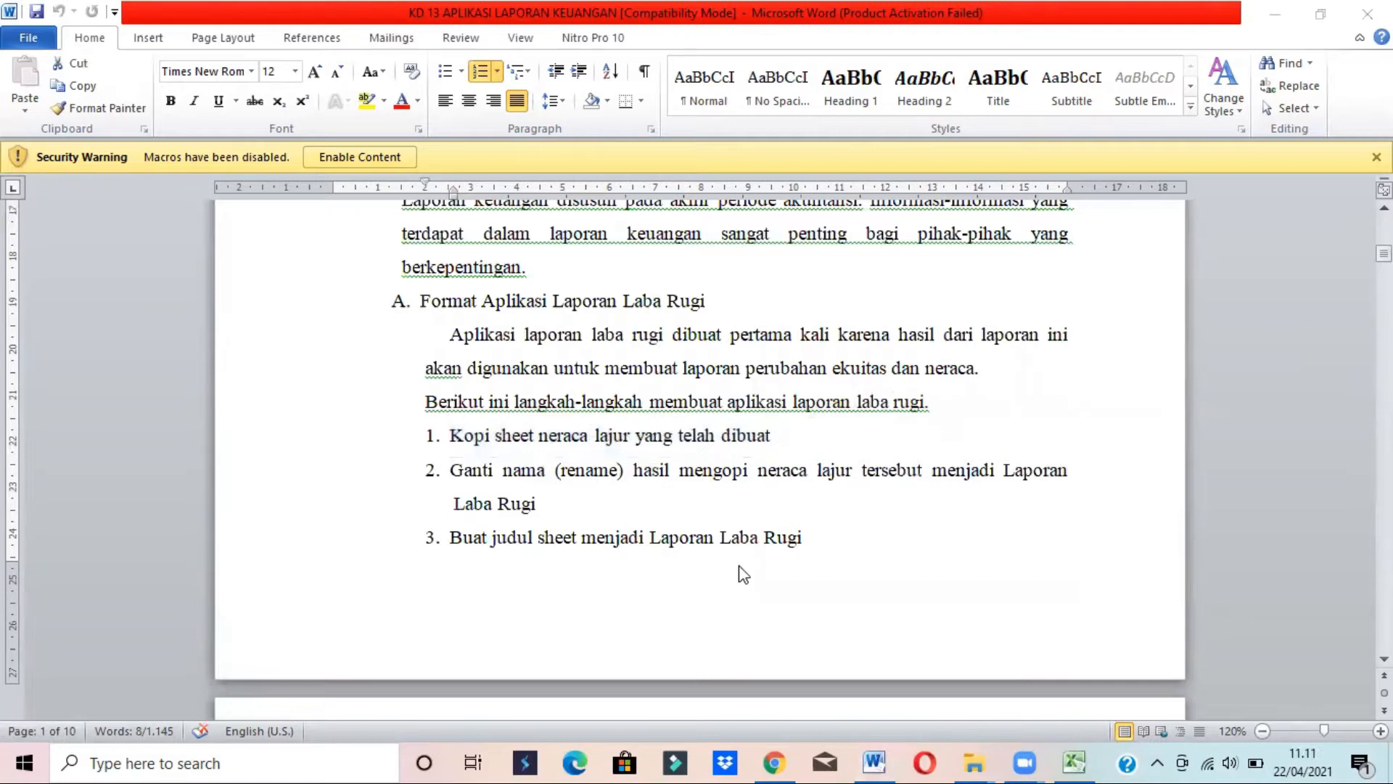
pyautogui.hotkey('alt', 'Tab')
pyautogui.click(790, 538)
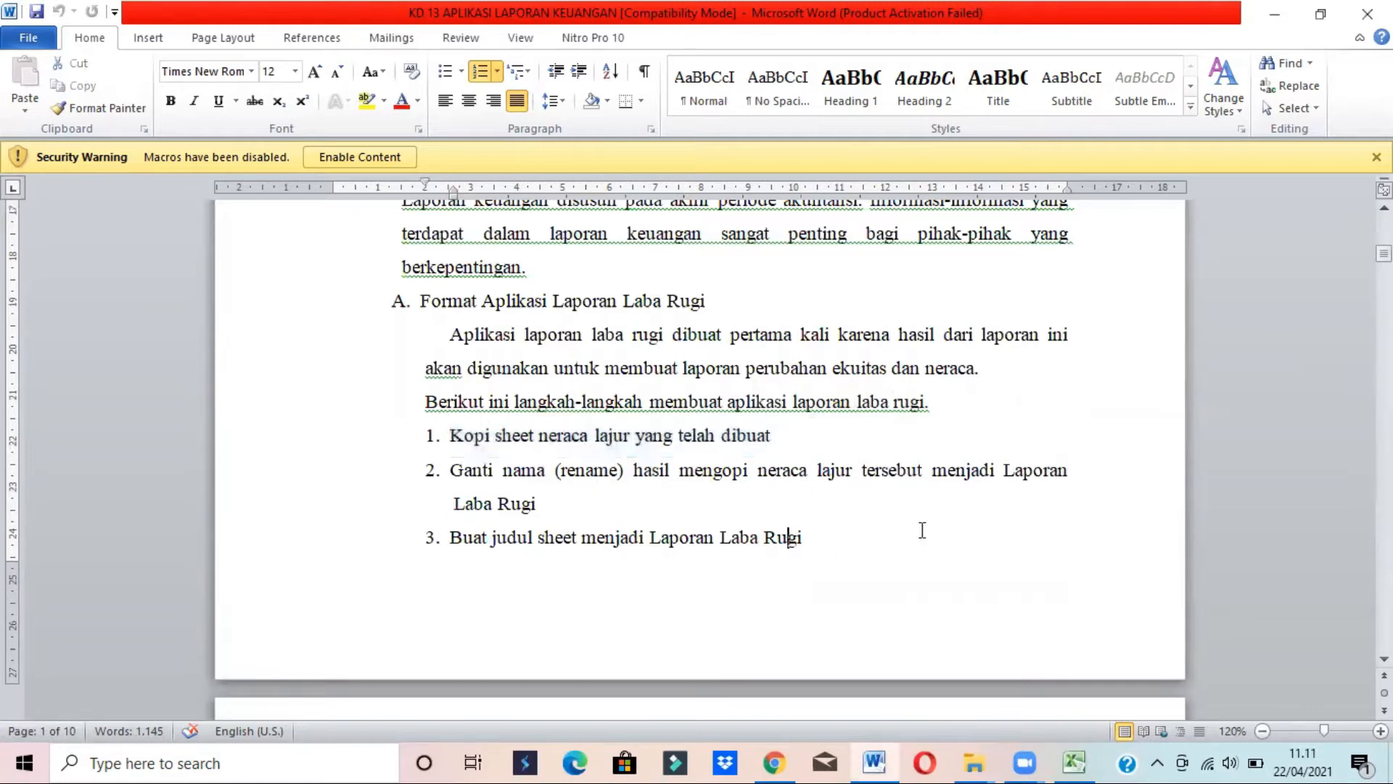
pyautogui.moveTo(1383, 253); pyautogui.dragTo(1383, 255)
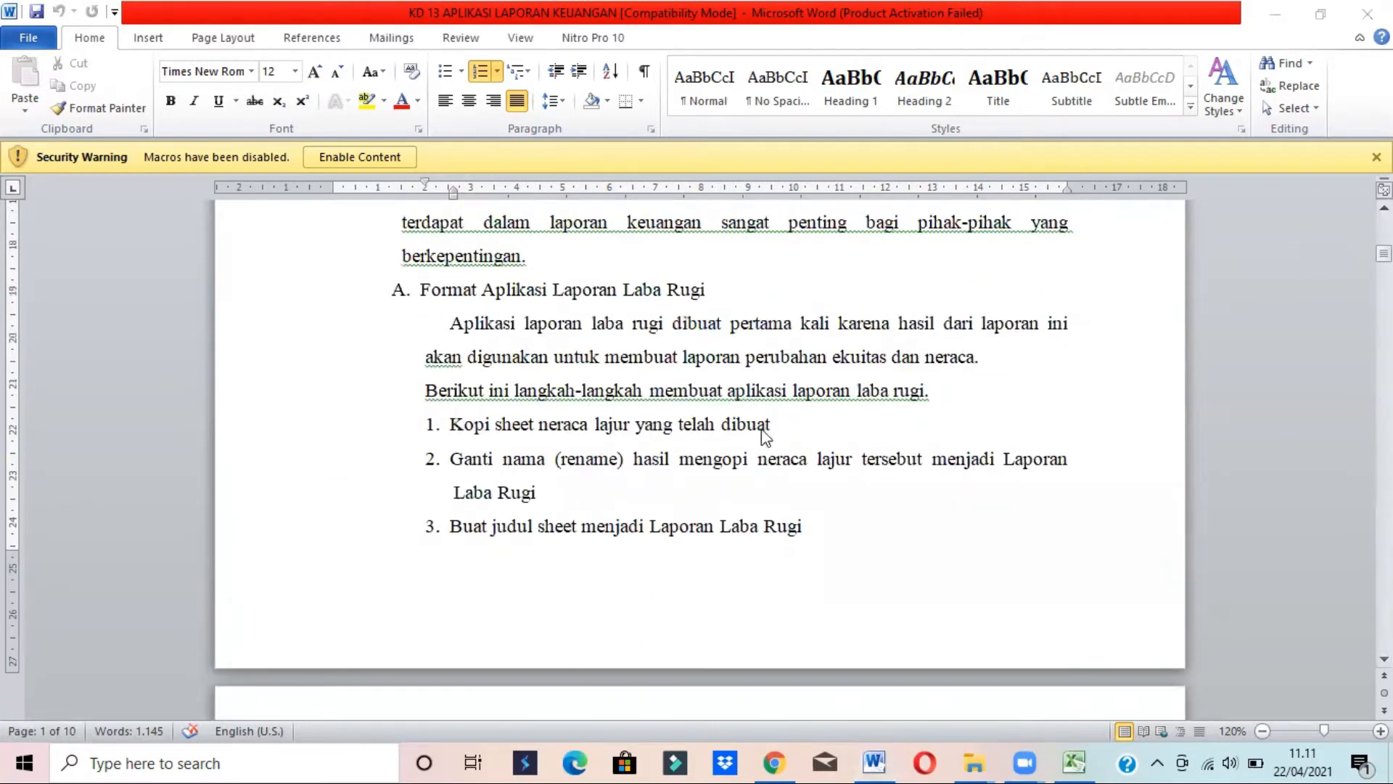
# Switch to the Excel workbook Book1 KD 13 and create a copy of the NeracaLajur sheet at the end
pyautogui.click(1072, 760)
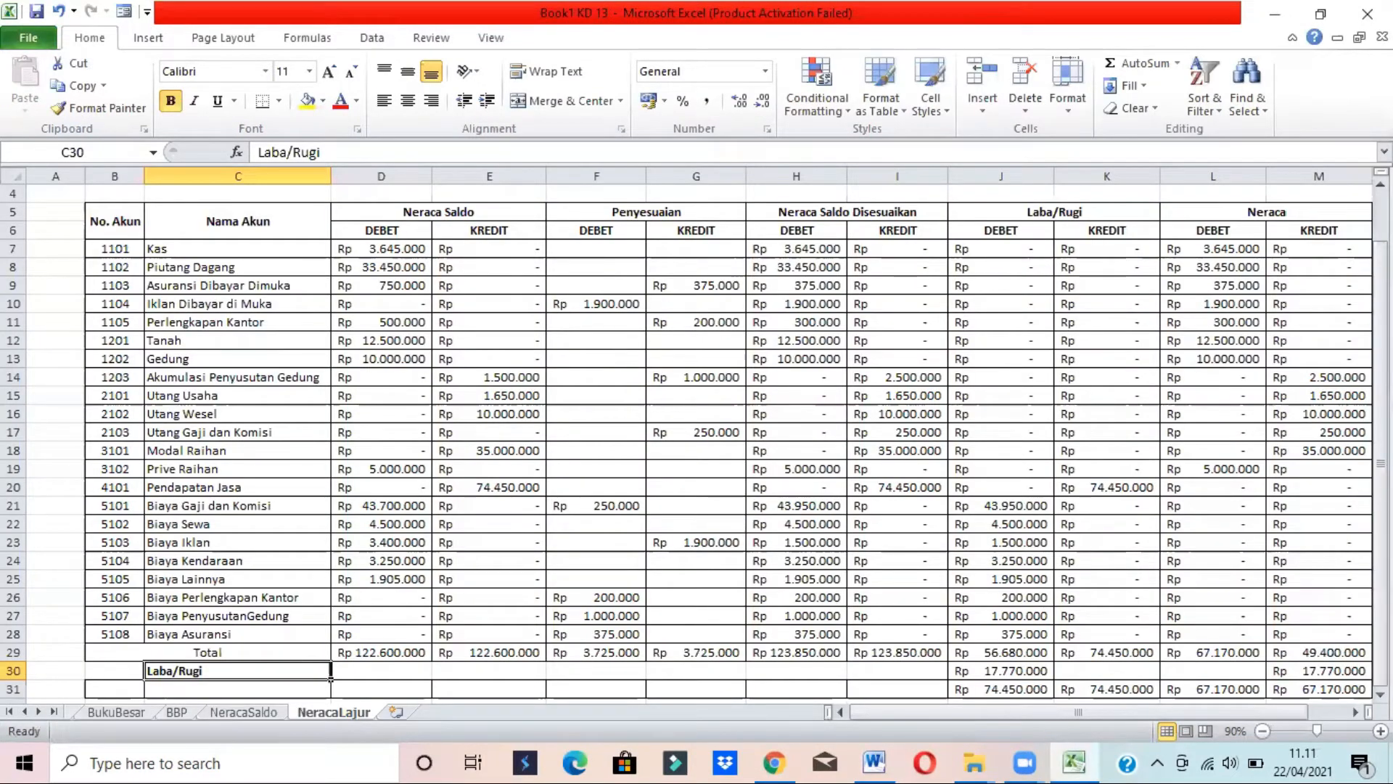
pyautogui.scroll(1, 694, 443)
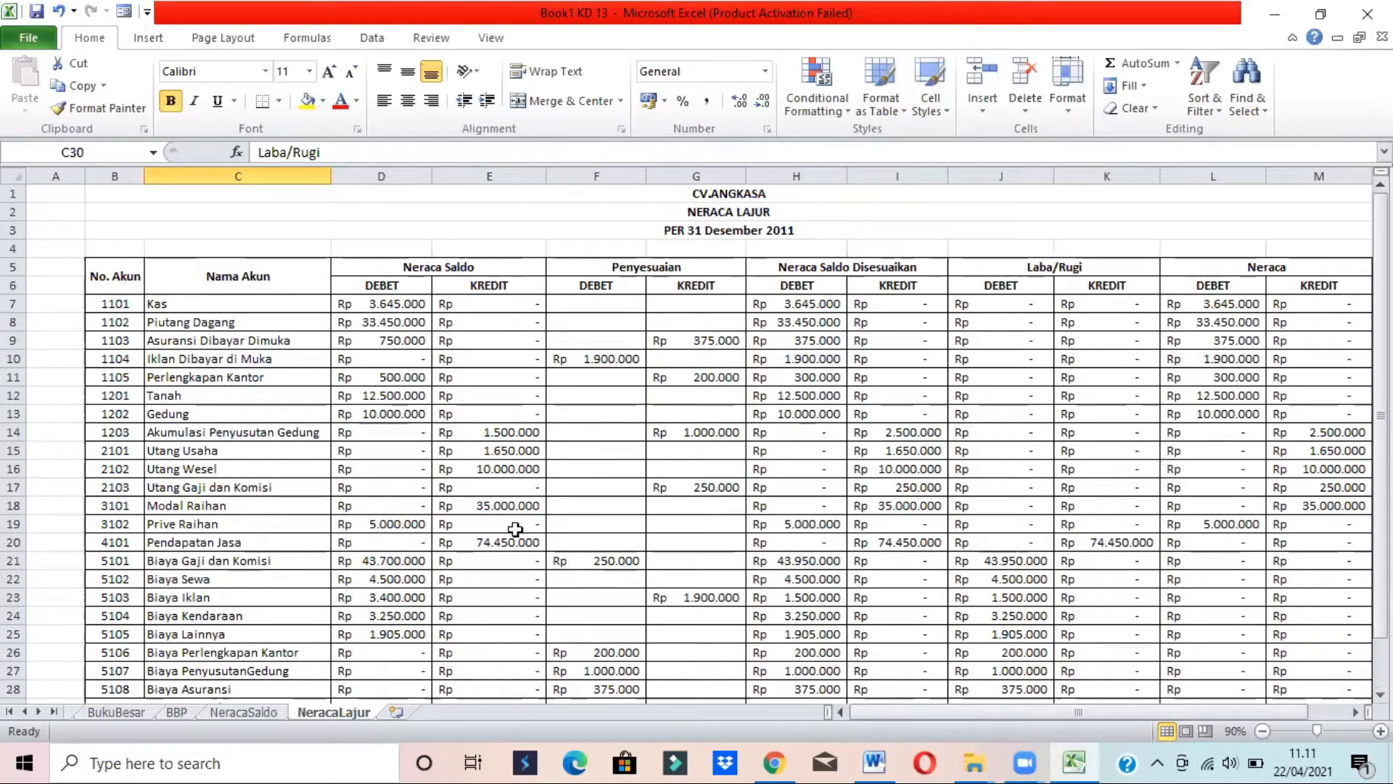
pyautogui.rightClick(315, 711)
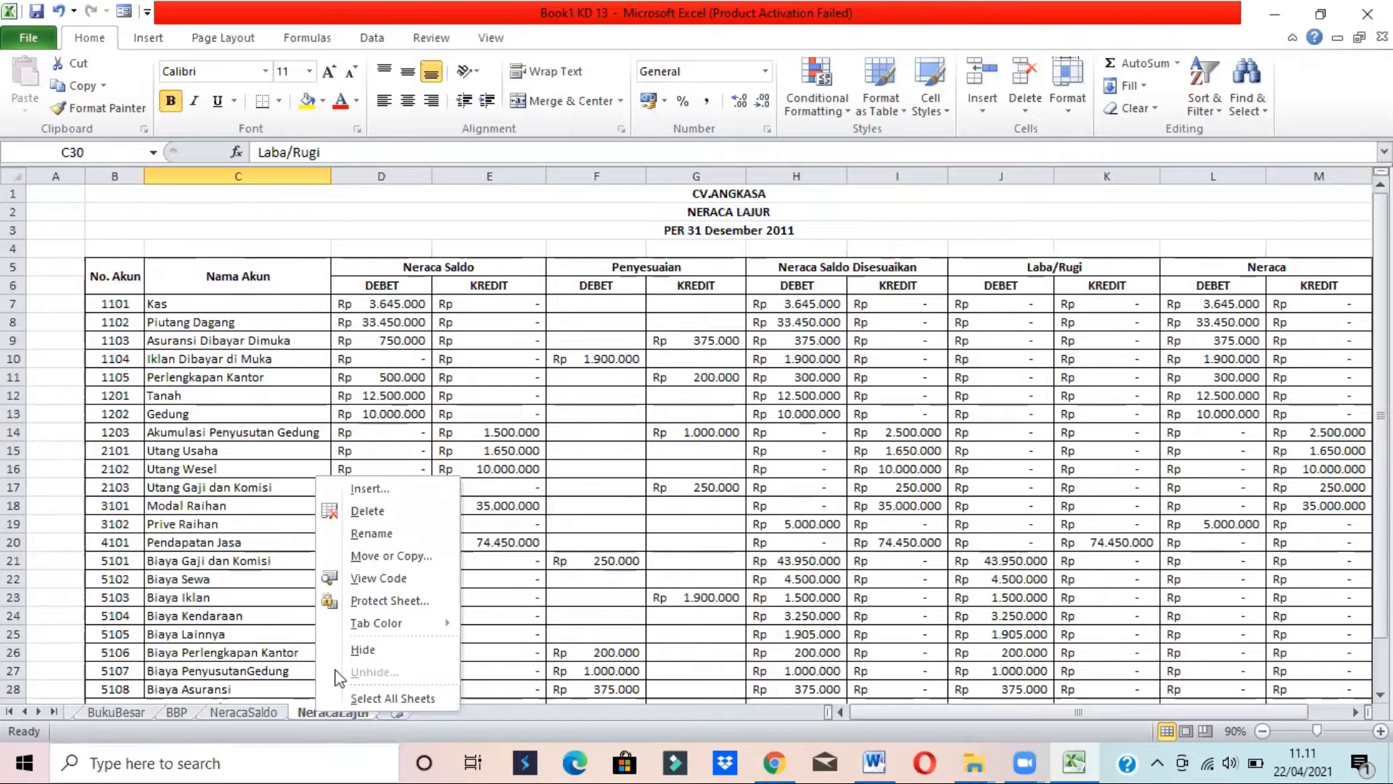
pyautogui.click(364, 557)
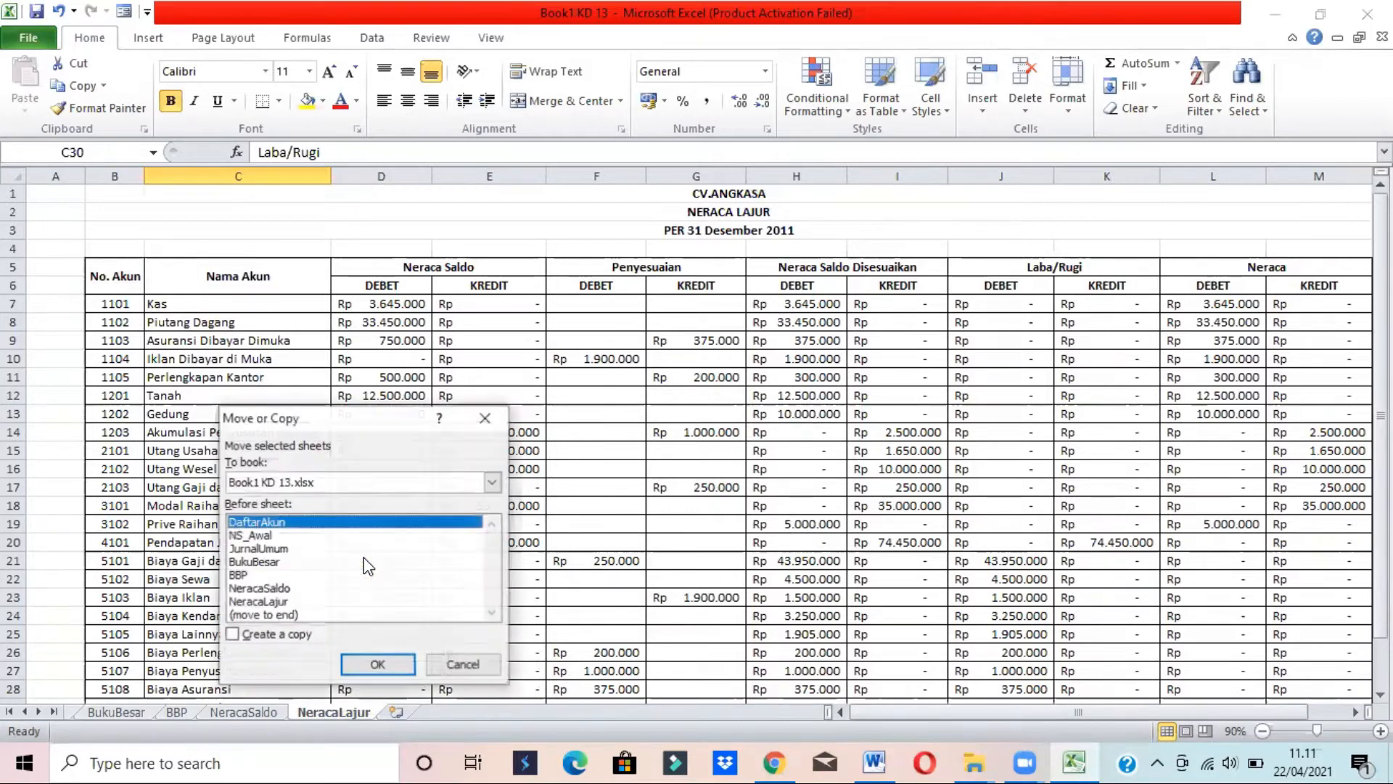
pyautogui.click(265, 616)
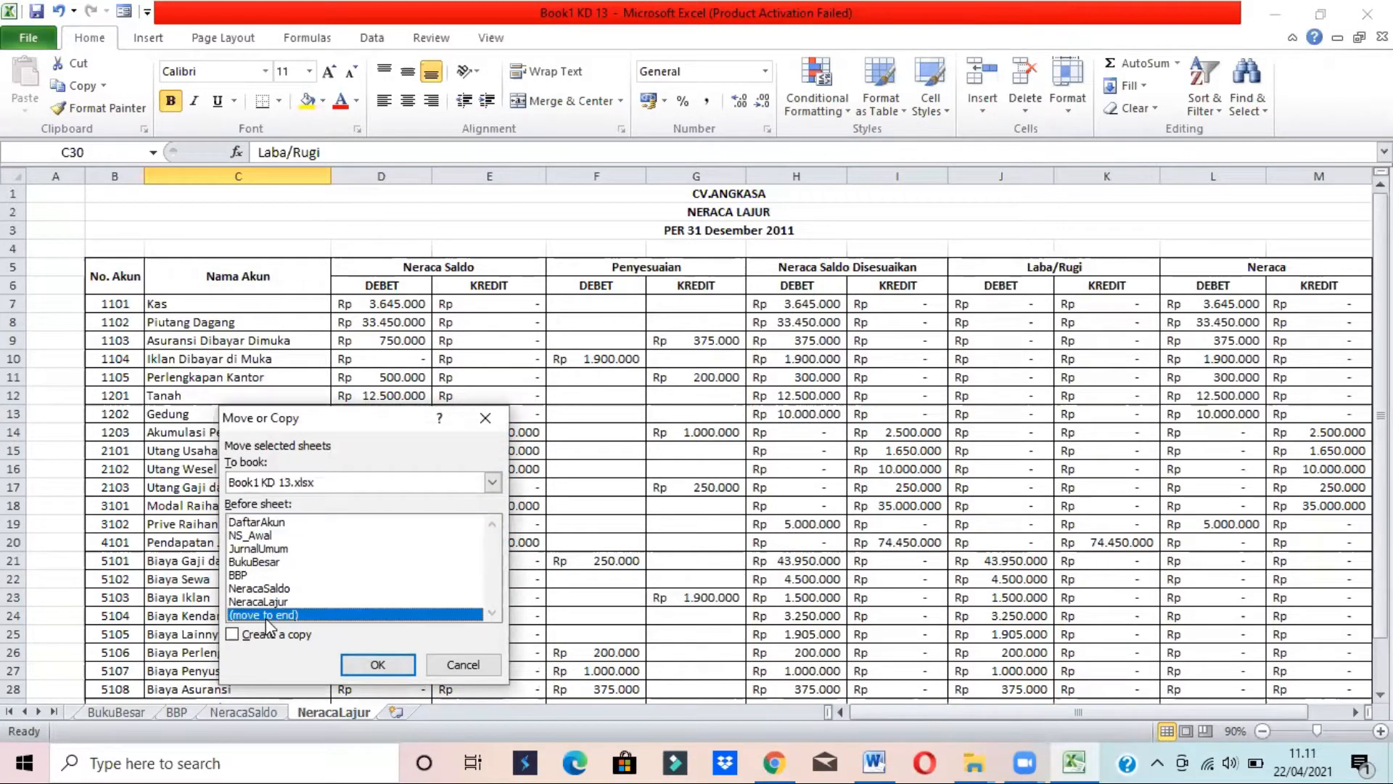
pyautogui.click(266, 635)
pyautogui.click(372, 666)
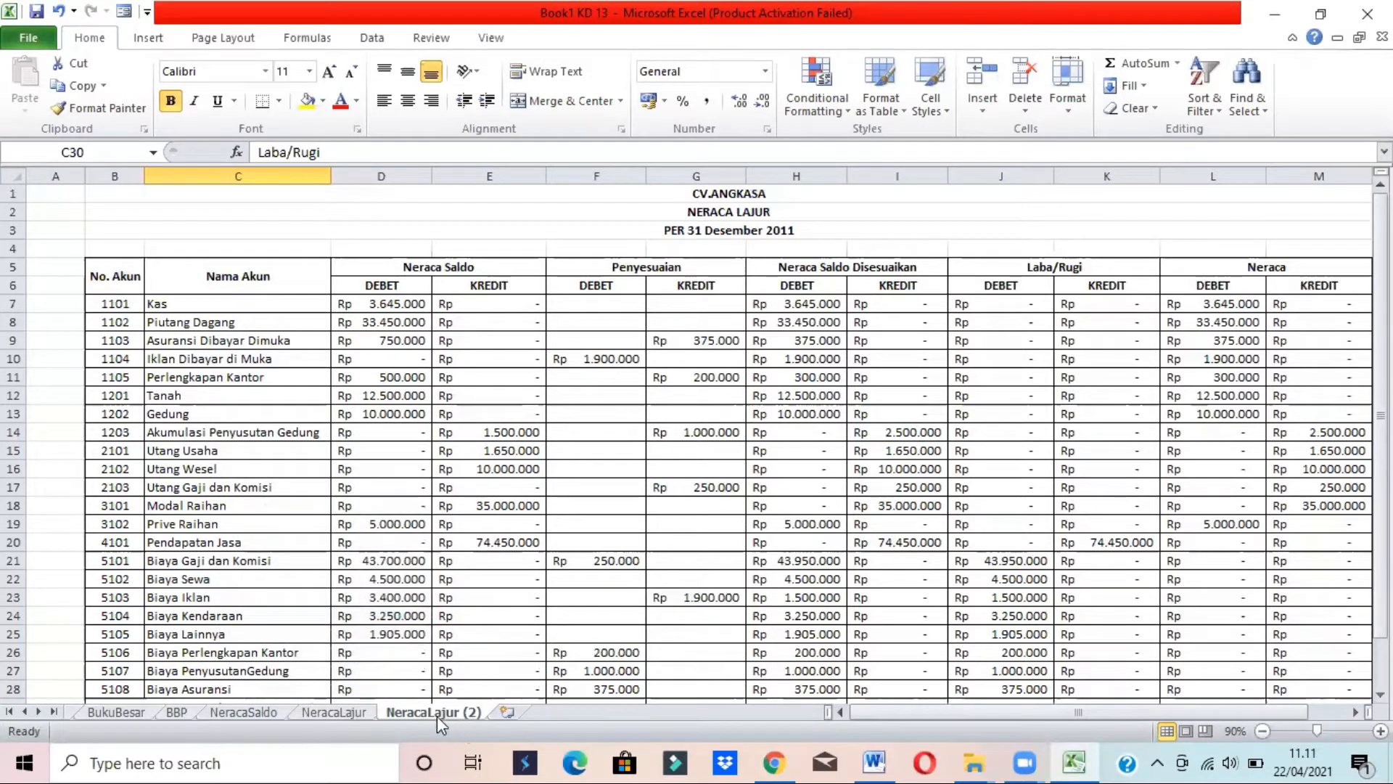
# Rename the copied NeracaLajur sheet as "Laporan Laba Rugi"
pyautogui.doubleClick(437, 713)
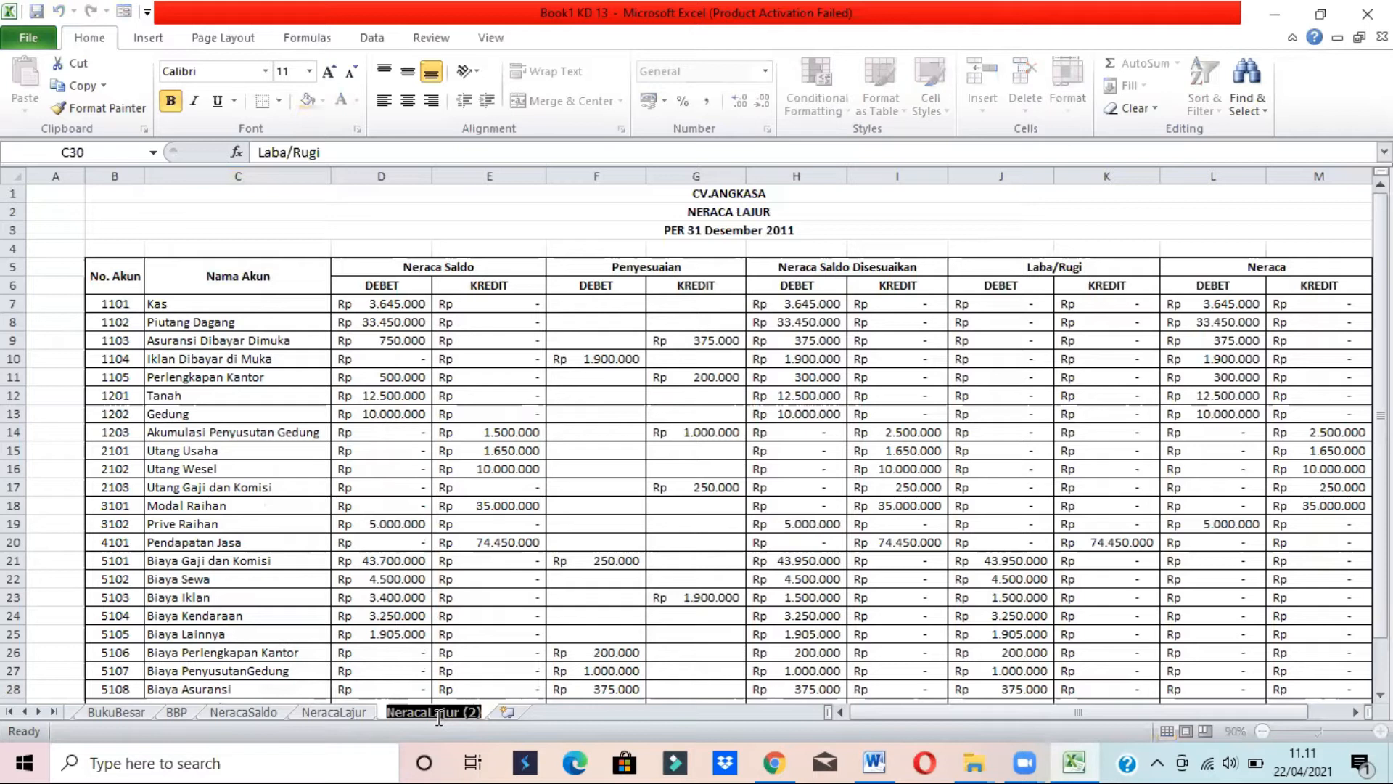
pyautogui.write('Laporan L')
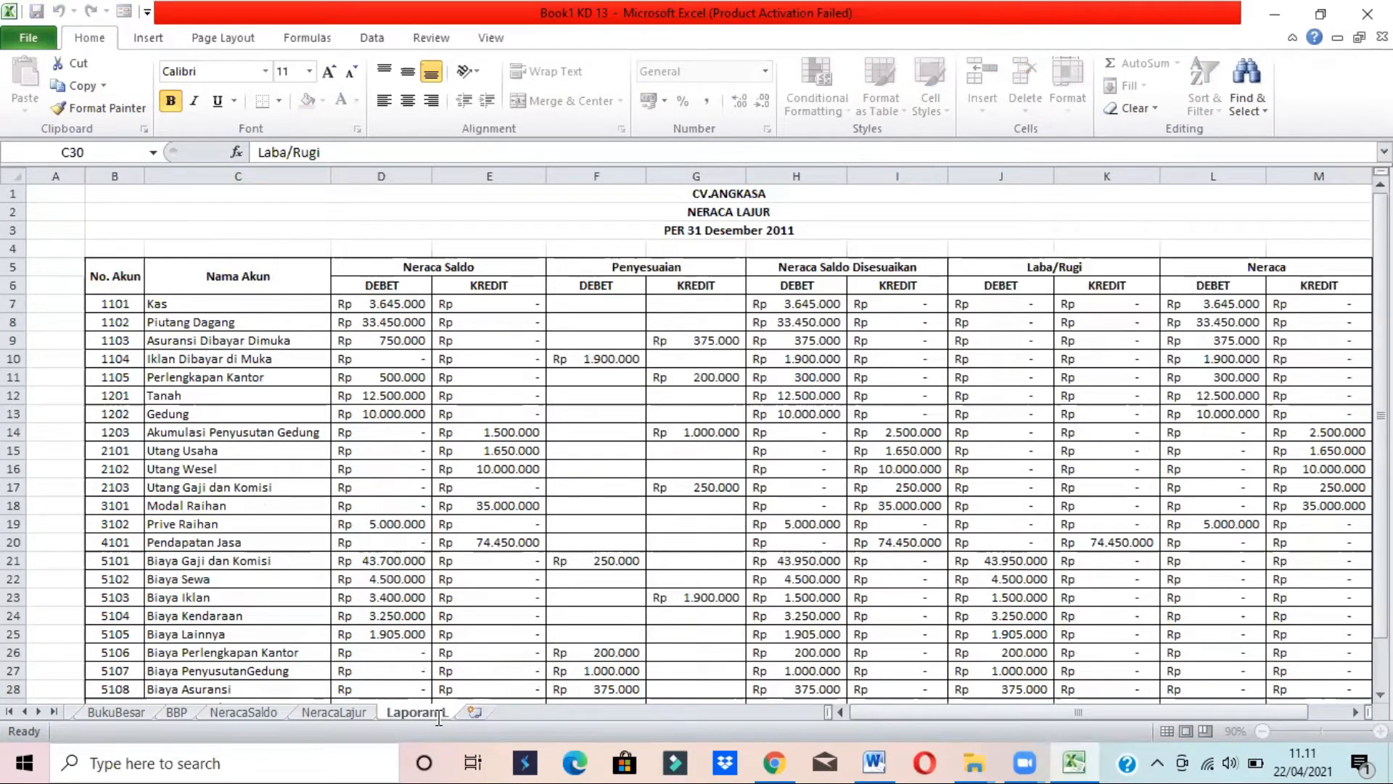
pyautogui.write('aba Rugi')
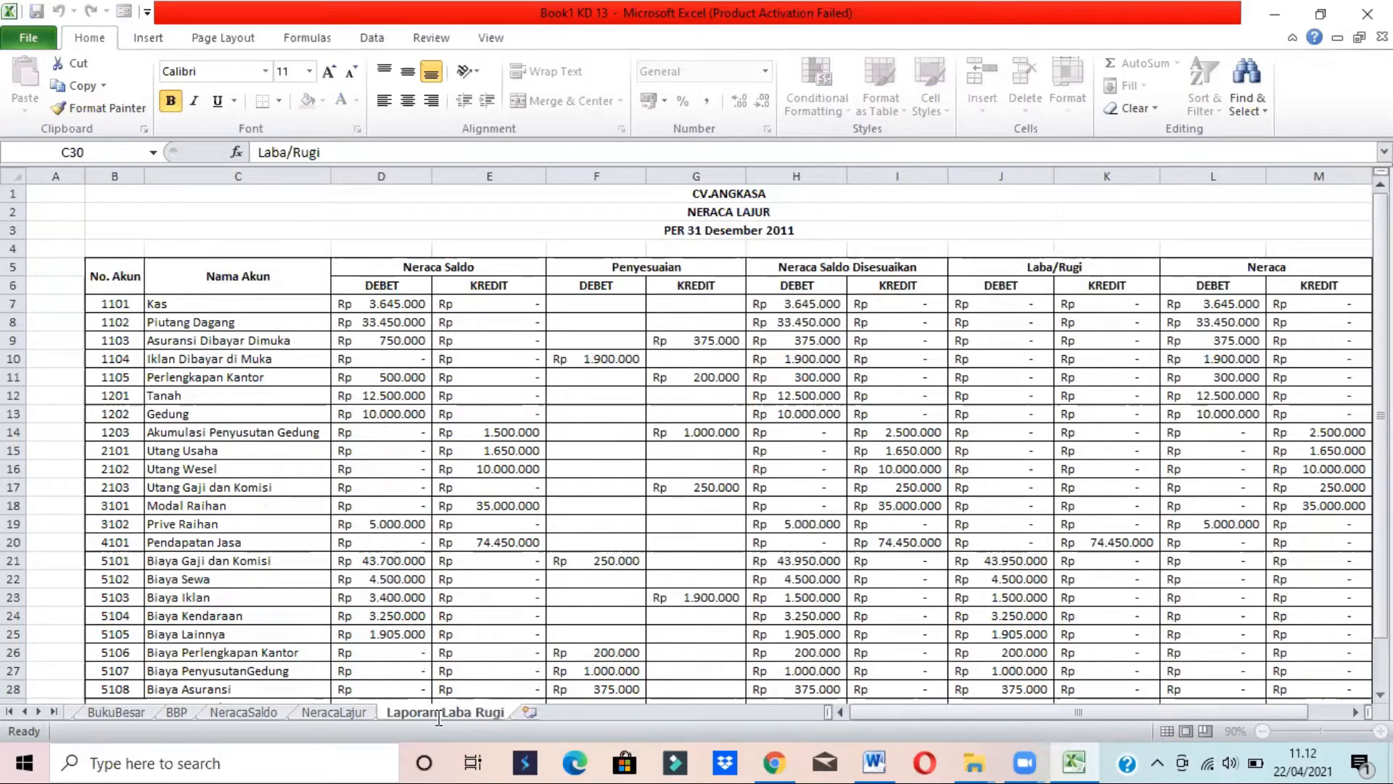
pyautogui.press('Return')
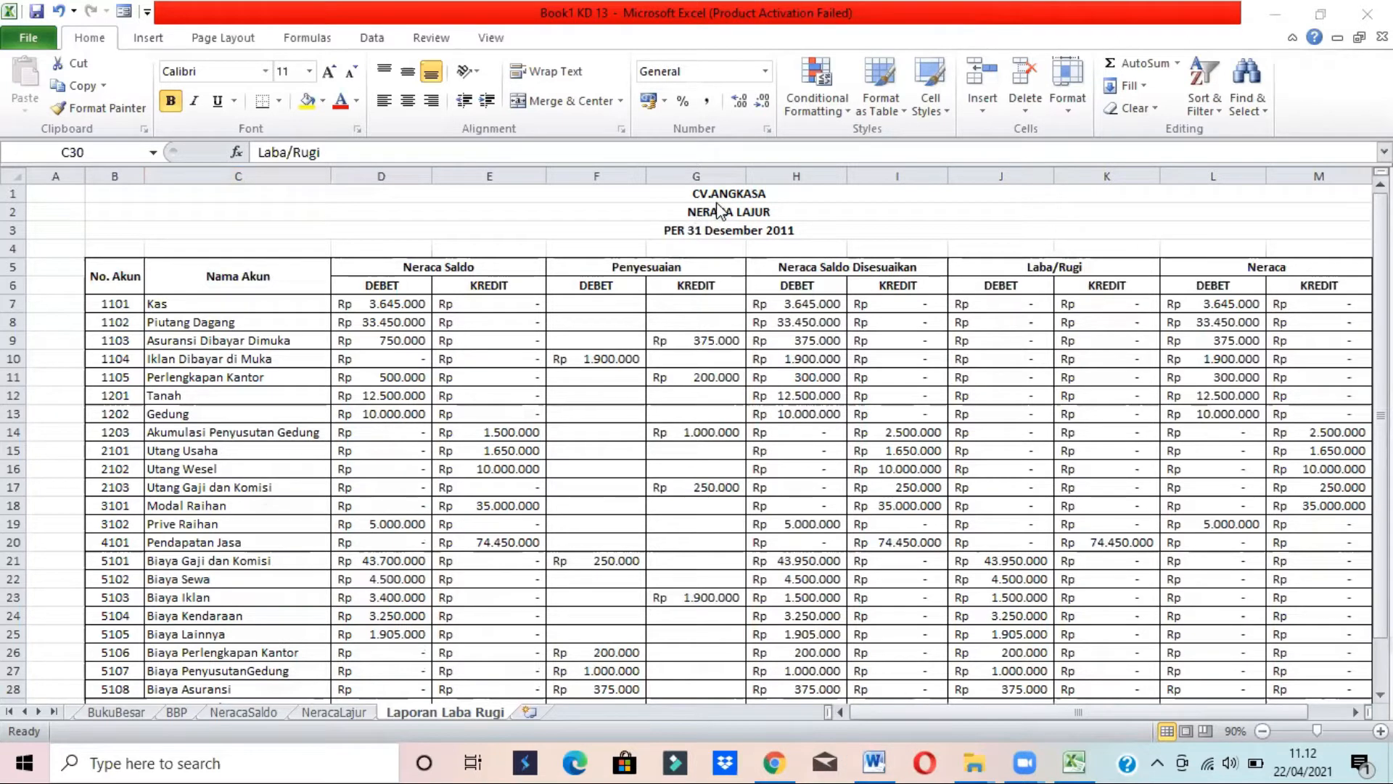
# Replace the title in cell B2 of the Laporan Laba Rugi sheet with "LAPORAN LABA RUGI"
pyautogui.click(683, 212)
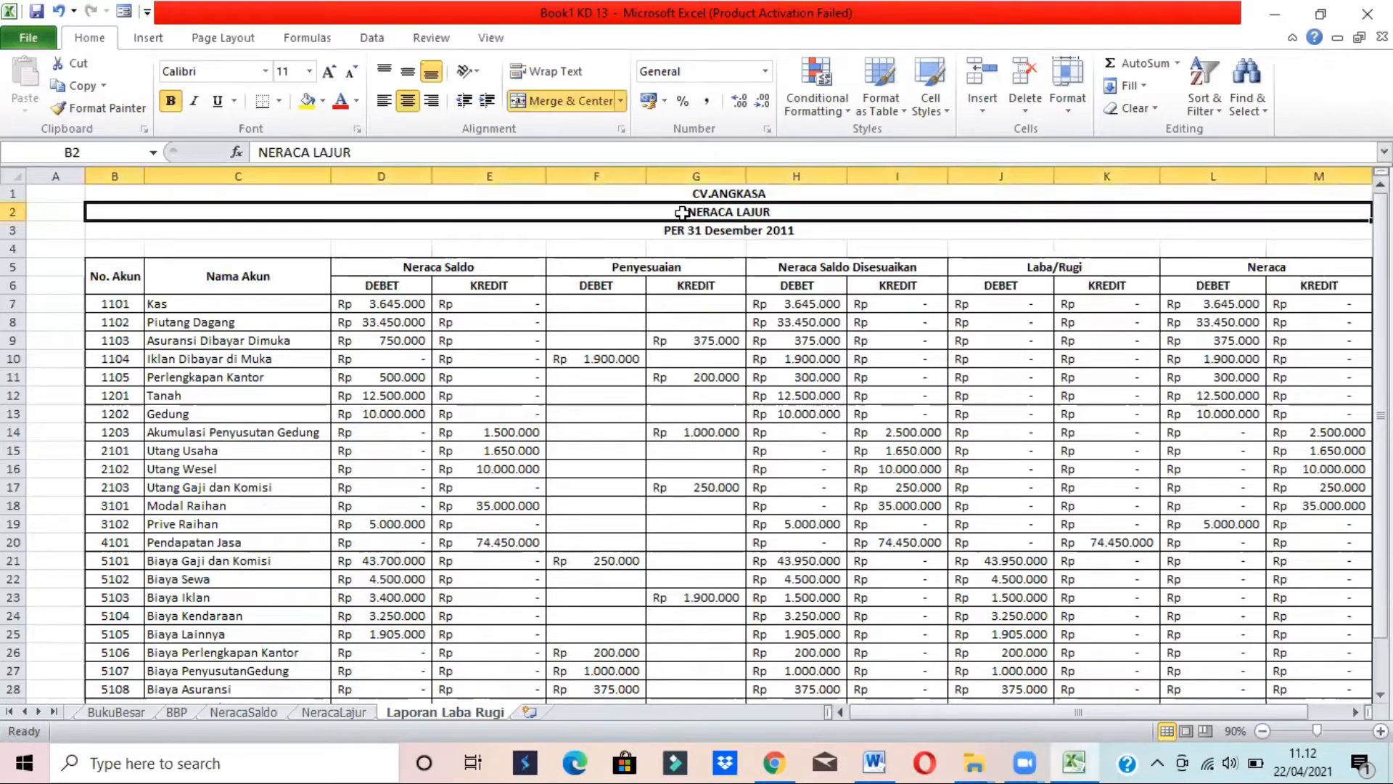
pyautogui.moveTo(353, 152); pyautogui.dragTo(214, 153)
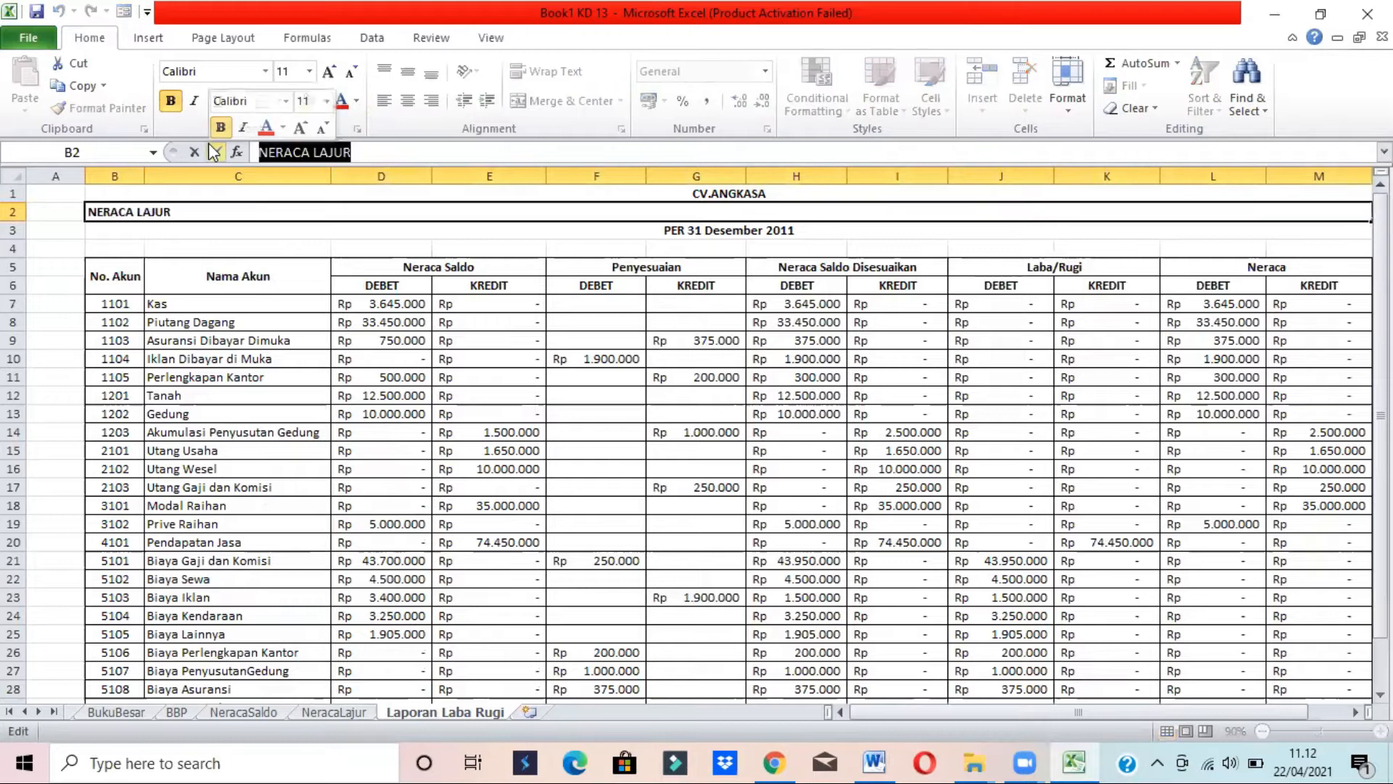
pyautogui.write('LAPOR')
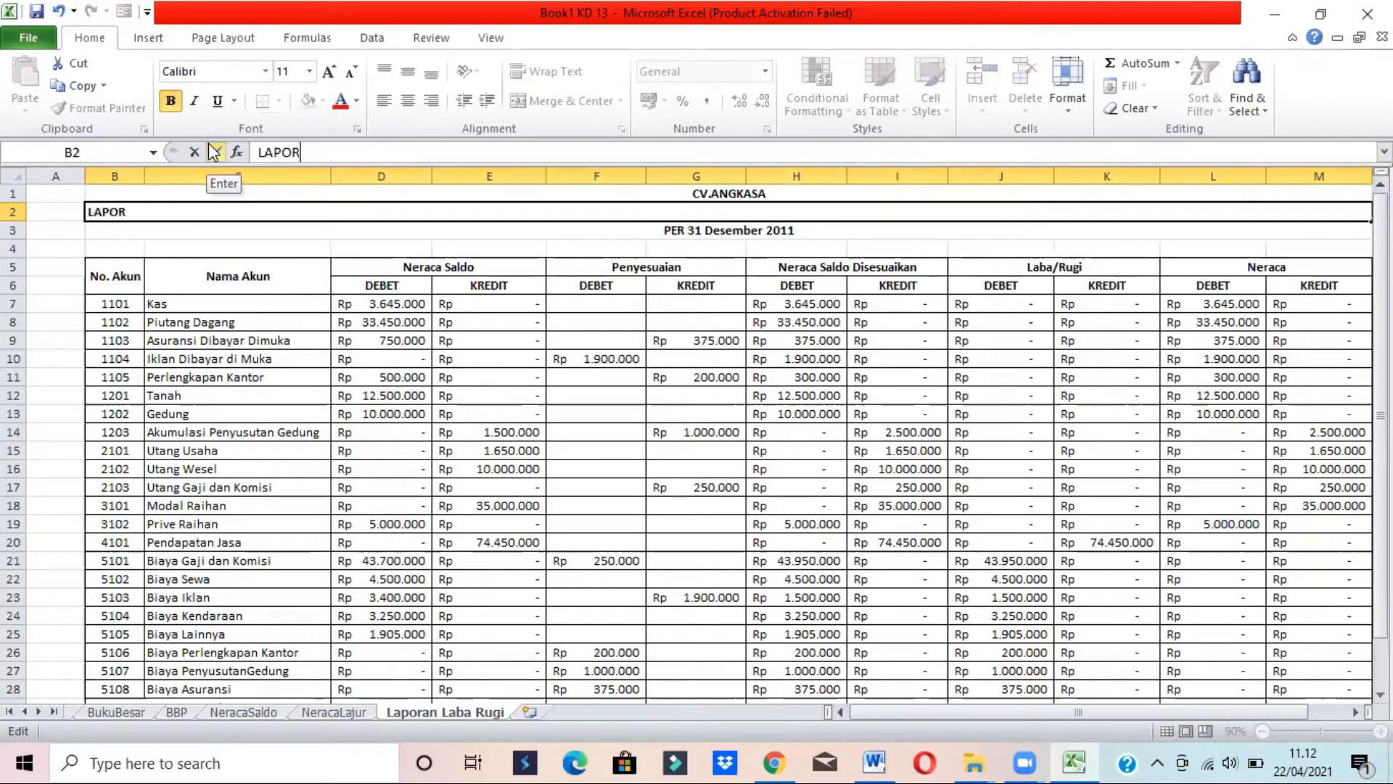
pyautogui.write('AN LABA RUGI')
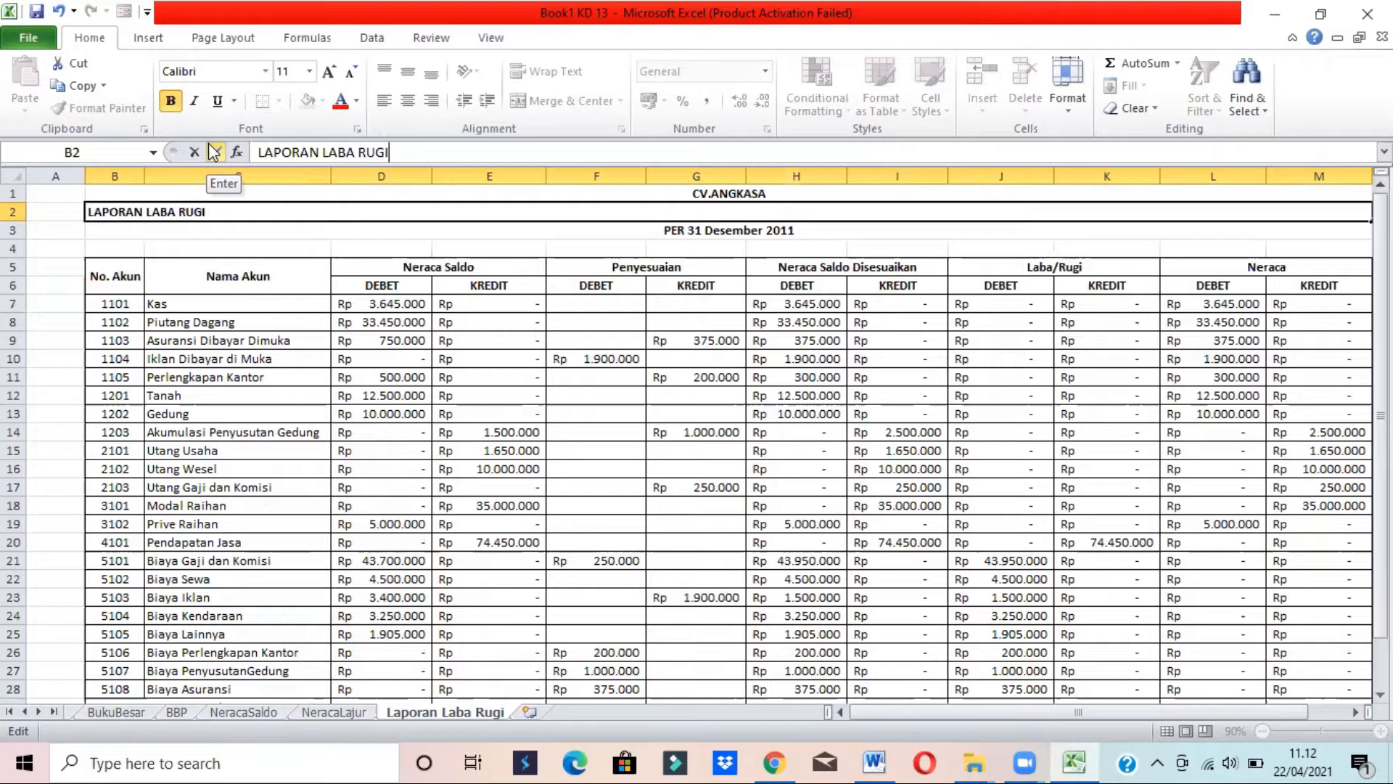
pyautogui.press('Return')
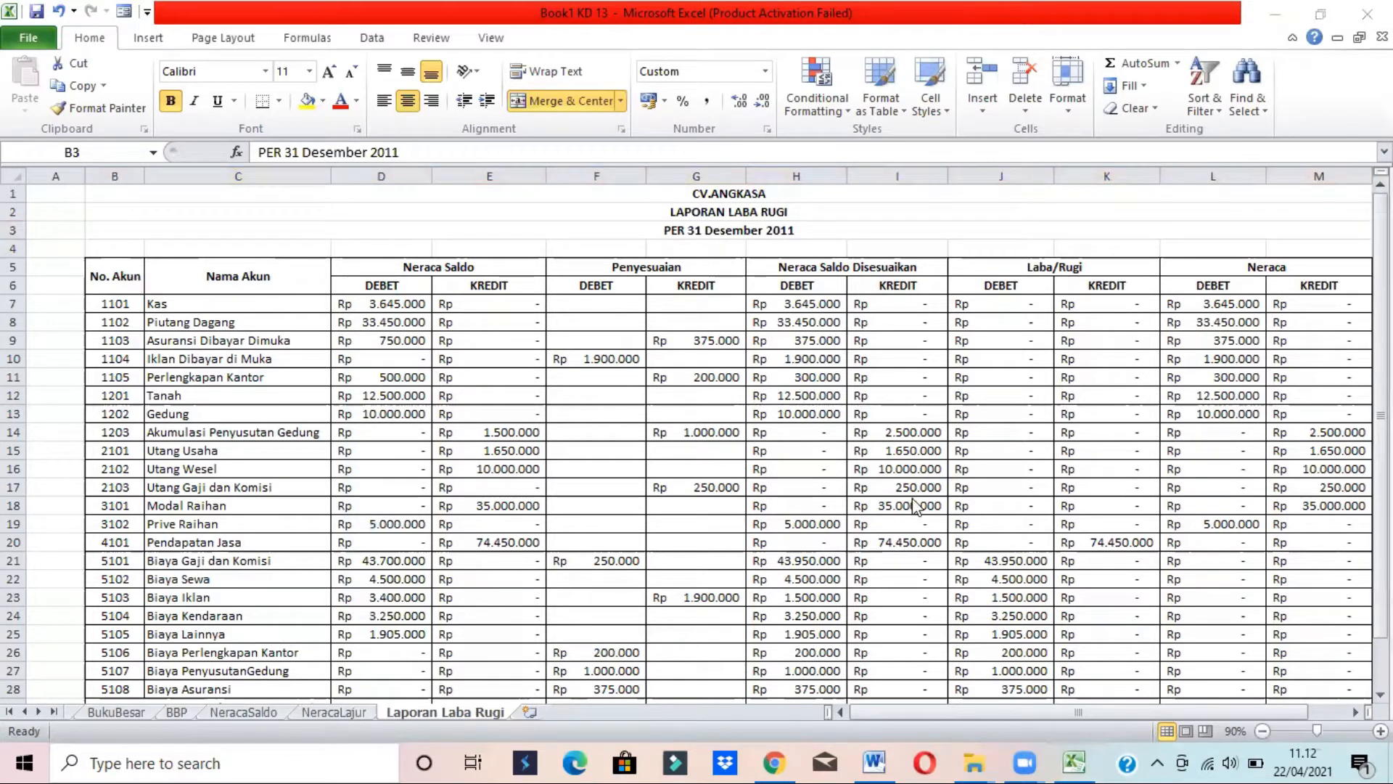
# Switch to the Word instructions and find step 4 on hiding columns for the Laporan Laba Rugi
pyautogui.click(888, 759)
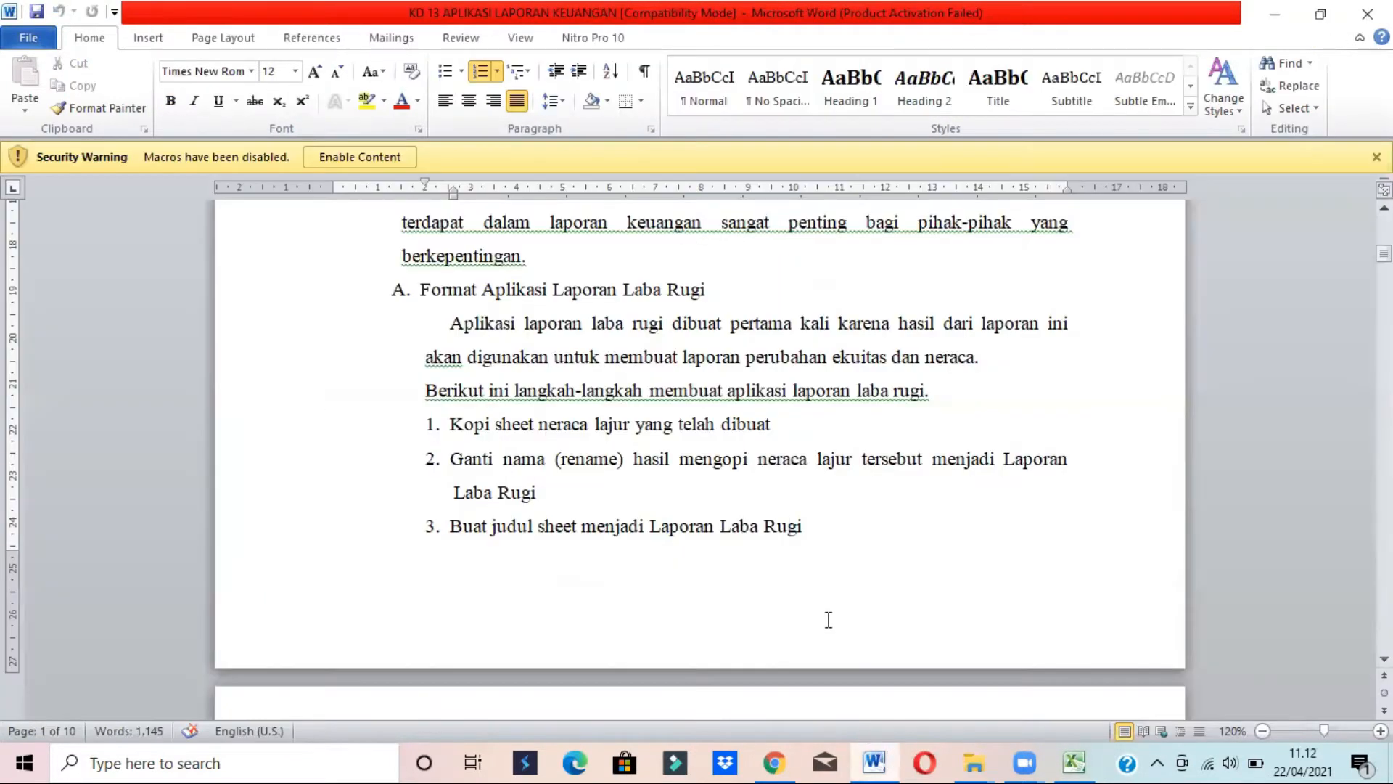
pyautogui.click(835, 537)
pyautogui.click(1384, 659)
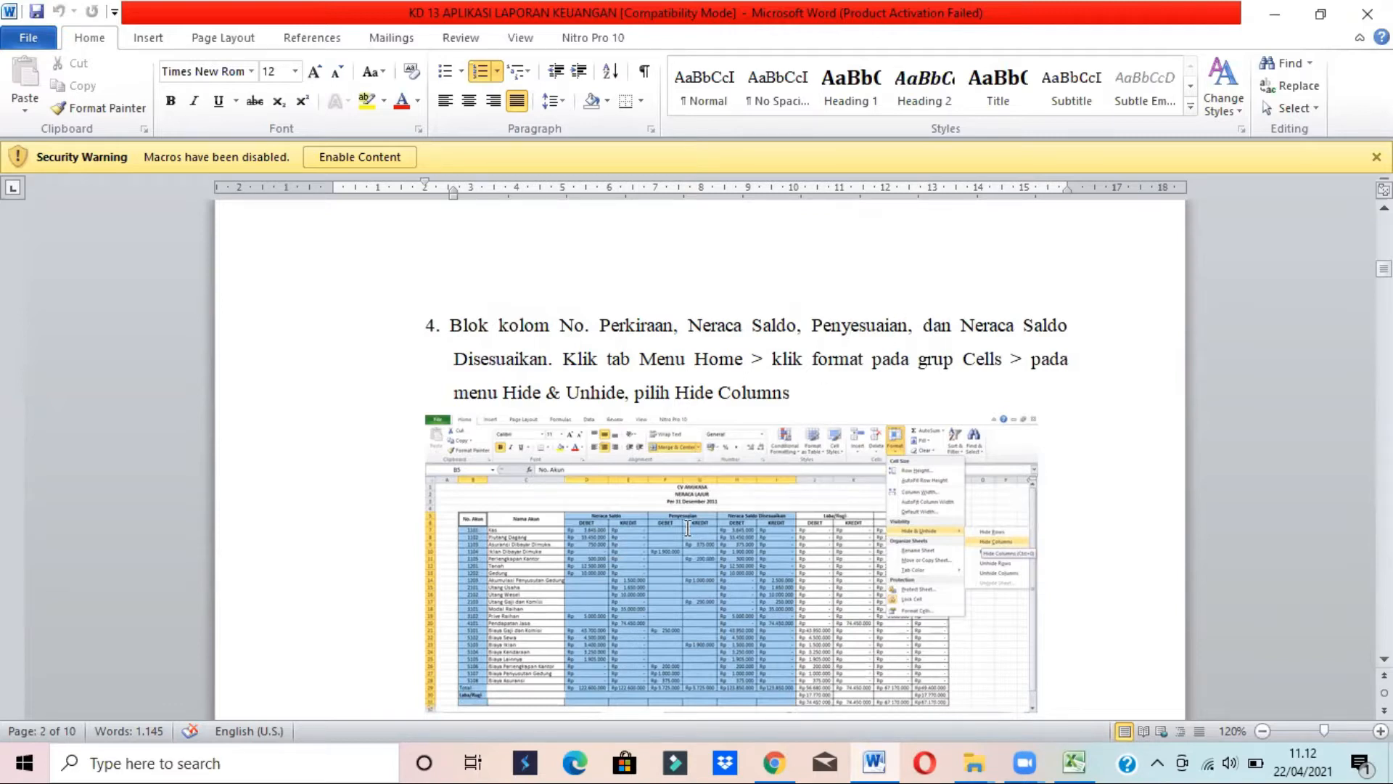
pyautogui.scroll(-2, 1384, 435)
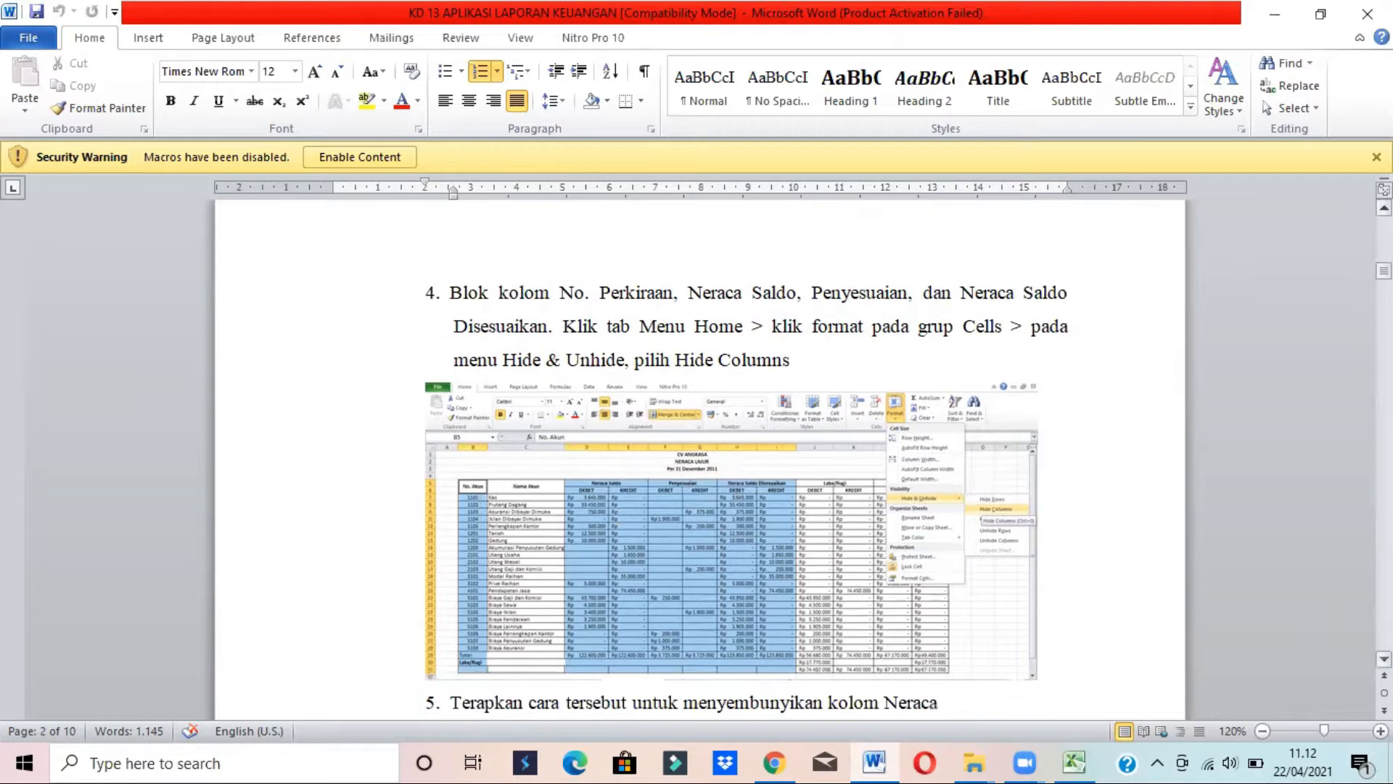
pyautogui.scroll(-3, 697, 457)
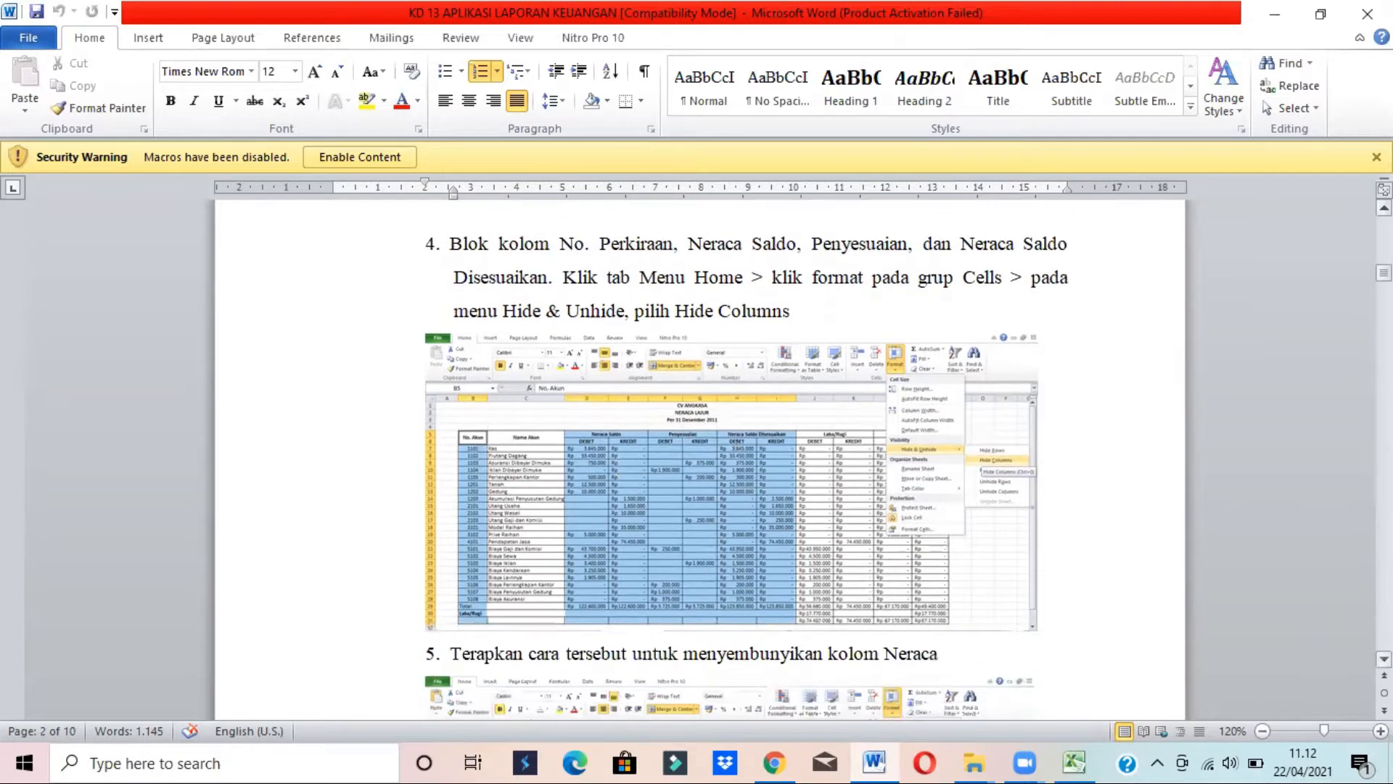
pyautogui.scroll(-3, 888, 512)
# Enlarge the example picture under step 4 of the Word instructions
pyautogui.click(889, 511)
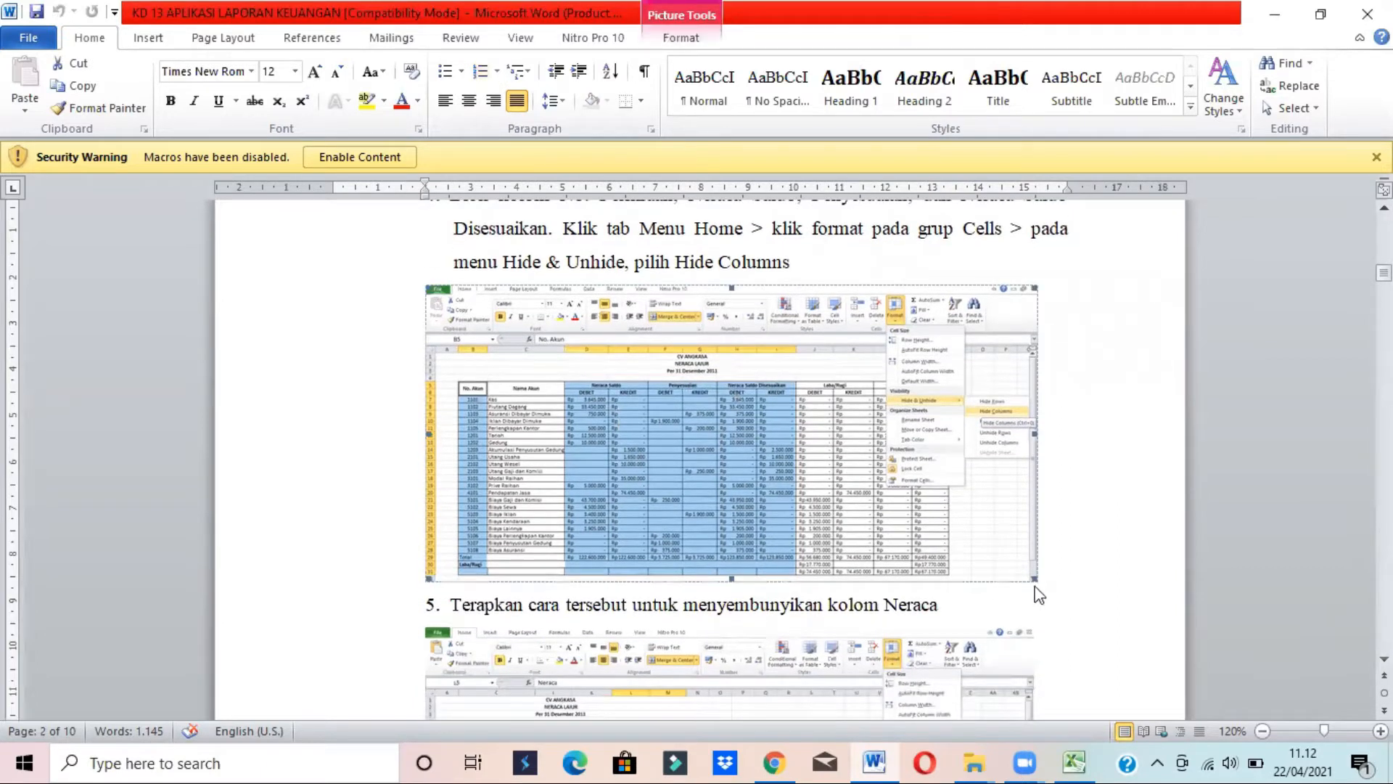
pyautogui.moveTo(1033, 578); pyautogui.dragTo(1061, 601)
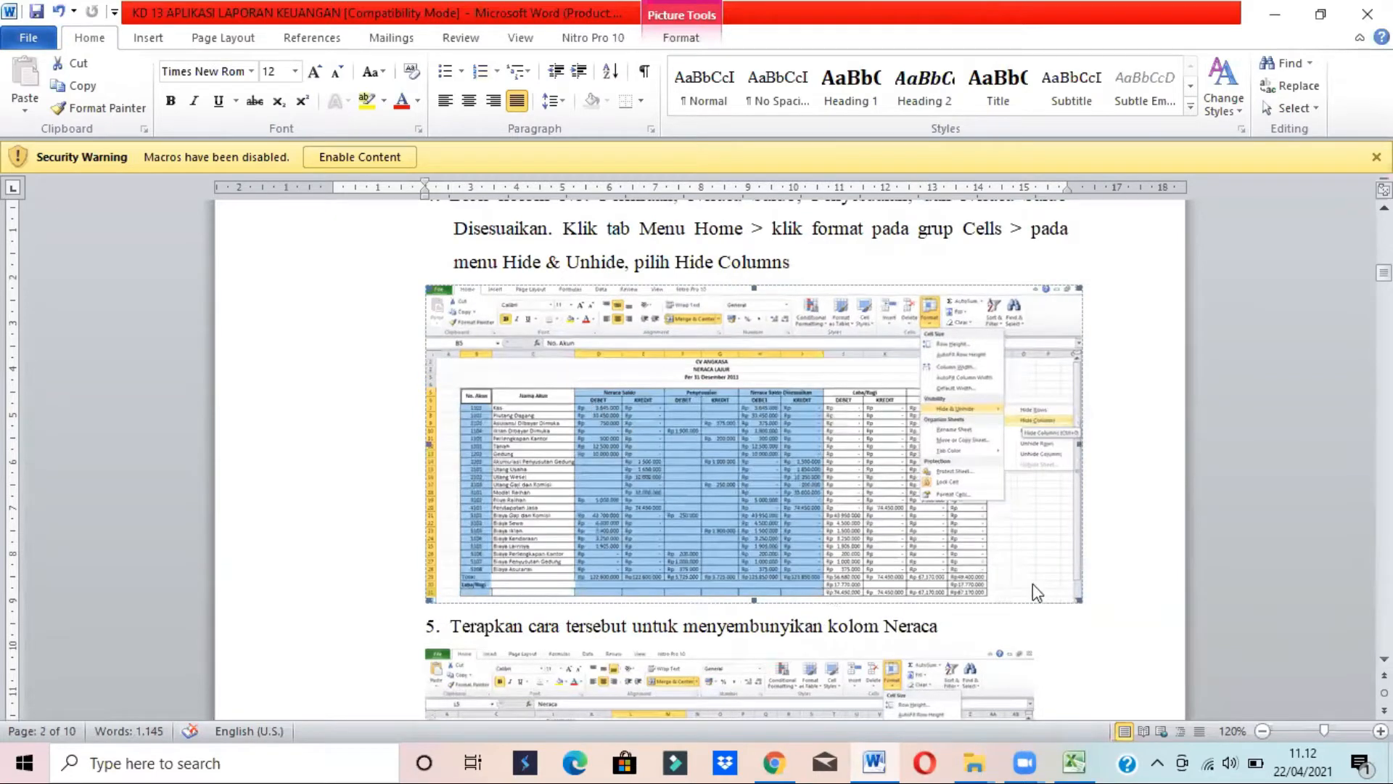
pyautogui.moveTo(427, 602); pyautogui.dragTo(359, 647)
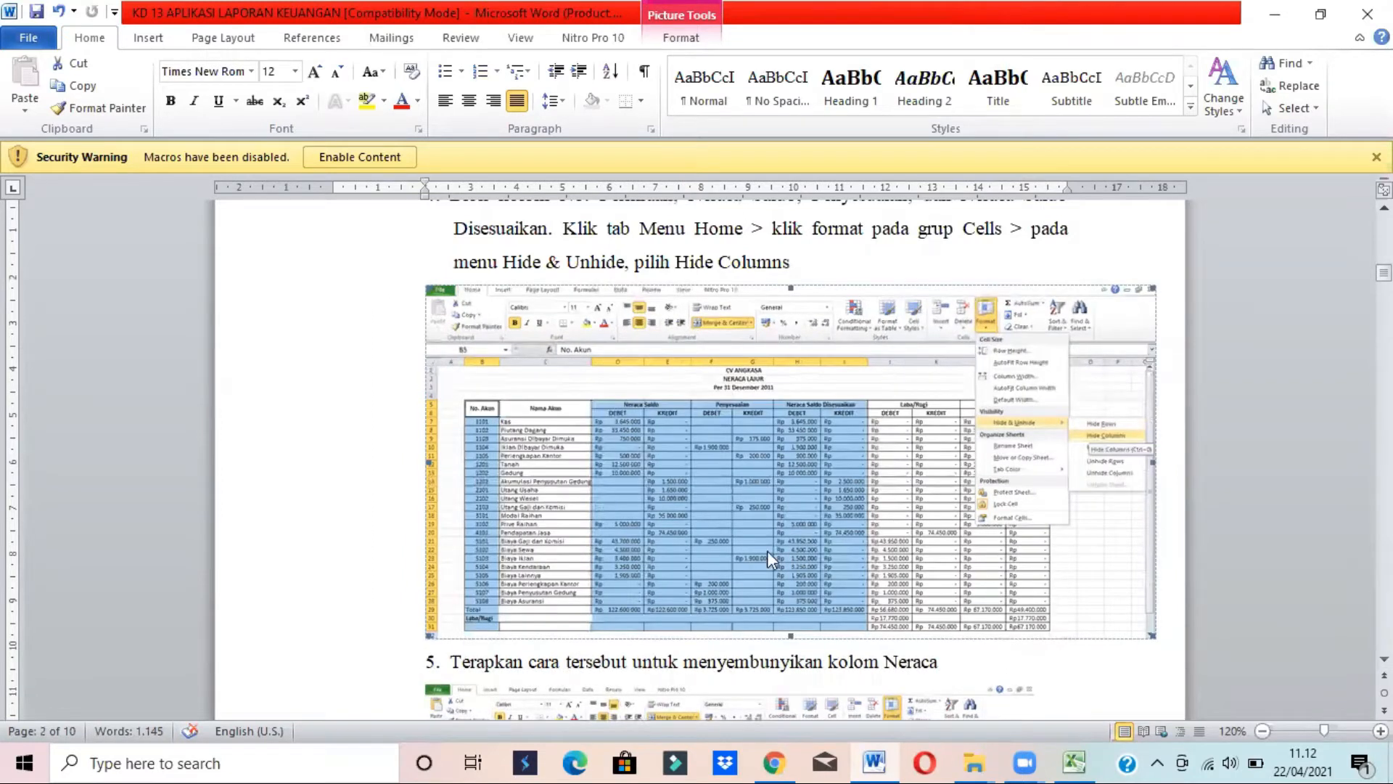
# Read in step 4 which columns to hide and how, and switch back to the Excel workbook Book1 KD 13
pyautogui.moveTo(1383, 273); pyautogui.dragTo(1384, 269)
pyautogui.scroll(-1, 699, 464)
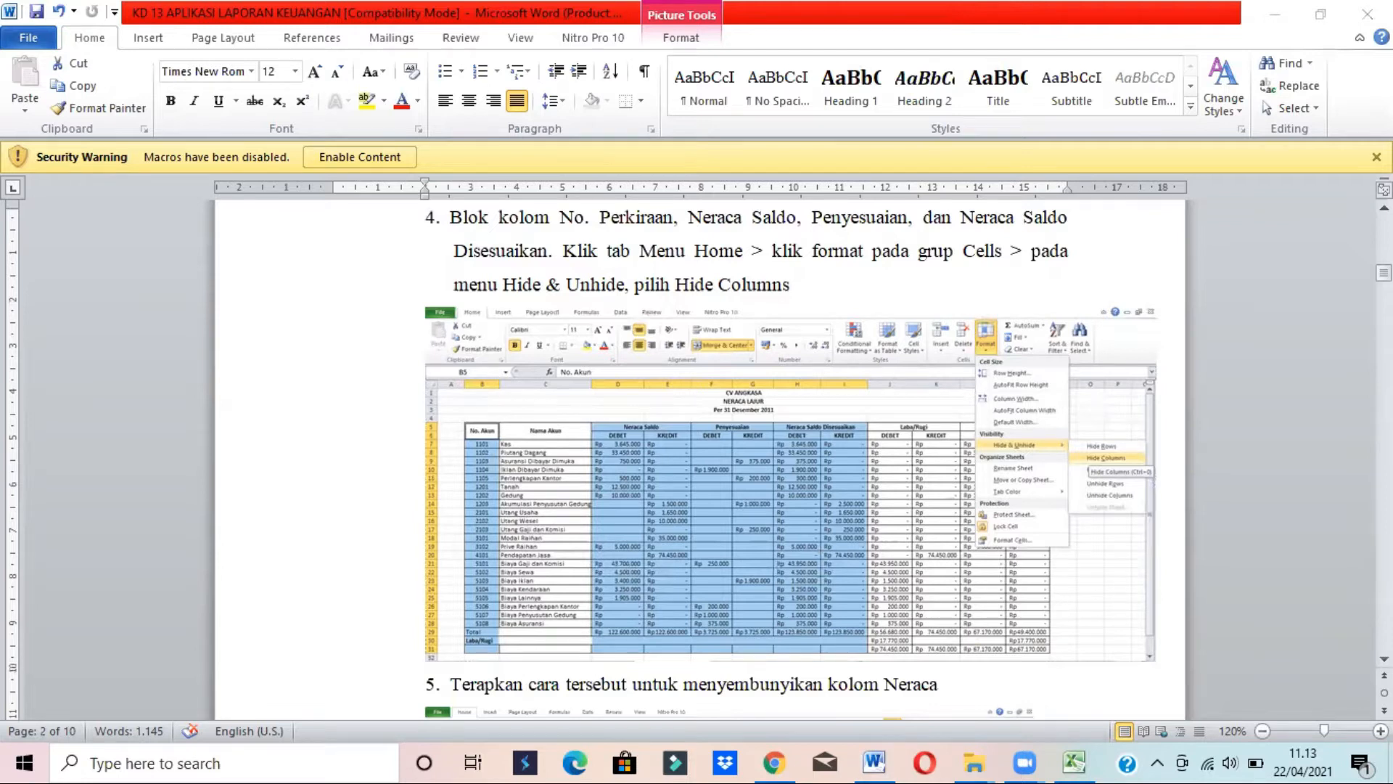
pyautogui.click(1384, 208)
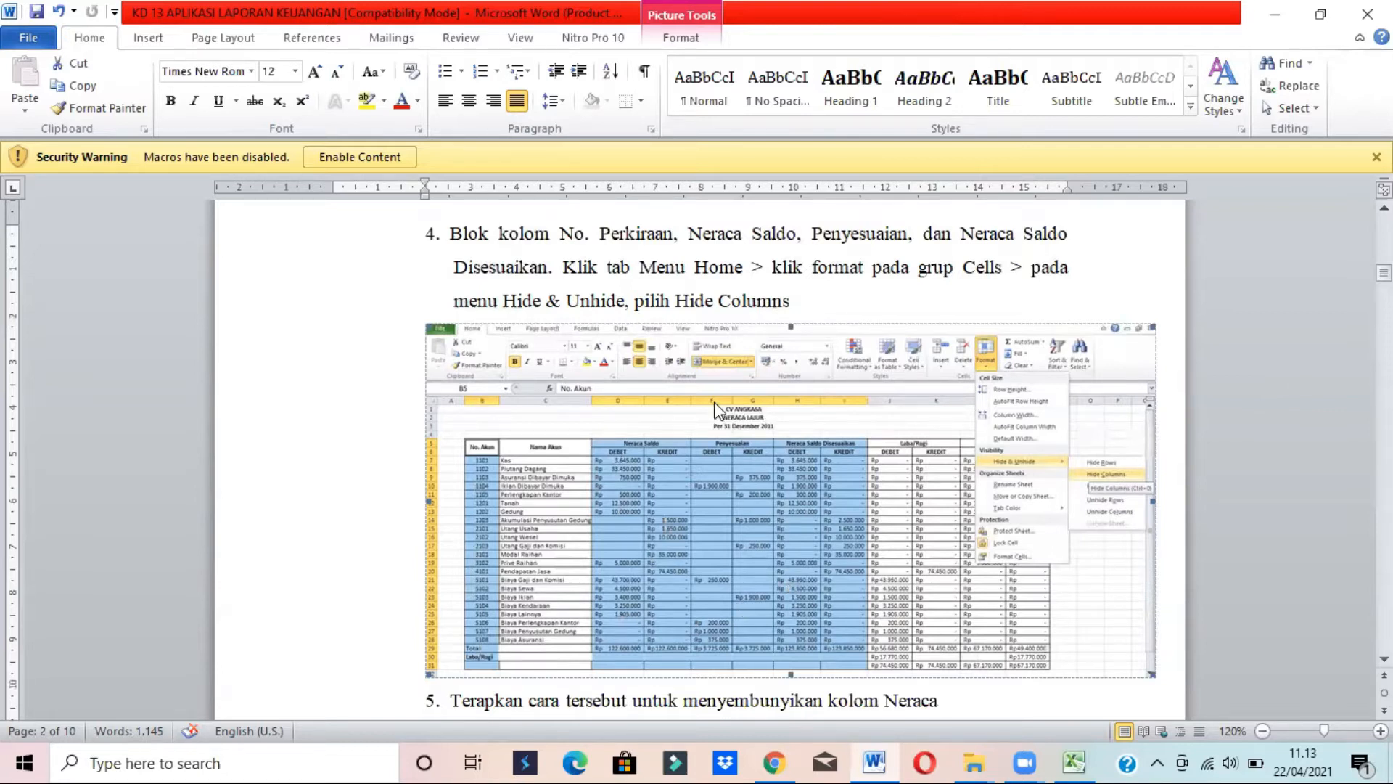
pyautogui.hotkey('alt', 'Tab')
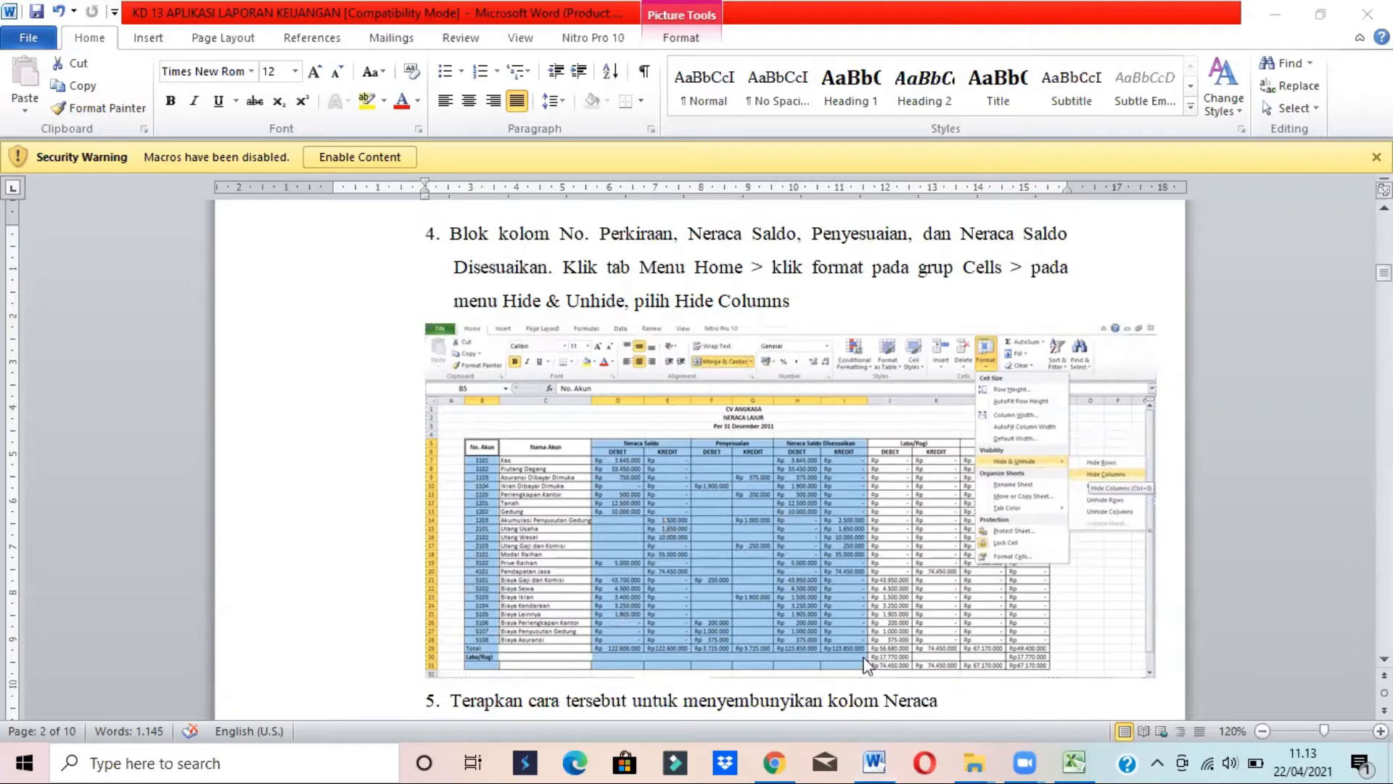
pyautogui.click(1073, 762)
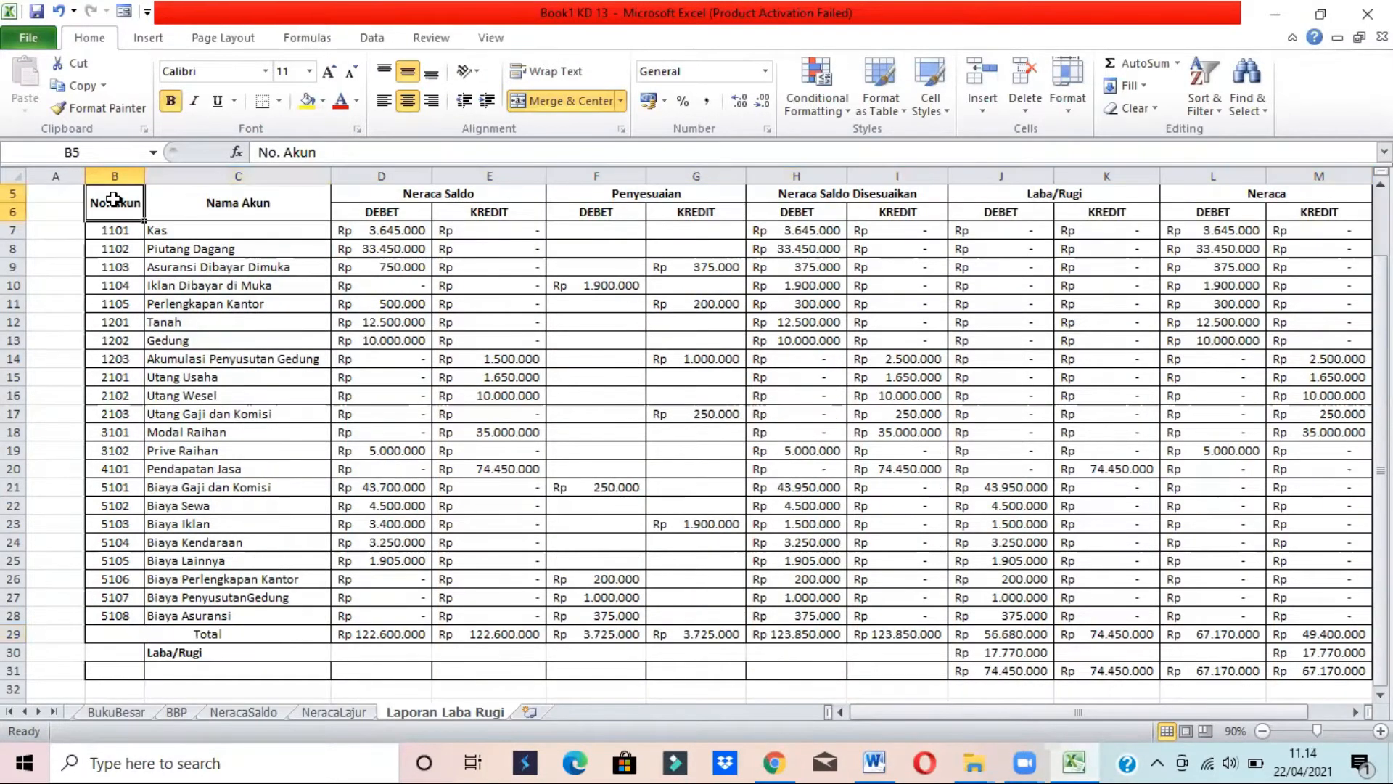
pyautogui.hotkey('shift', 'Down')
pyautogui.hotkey('shift', 'Down')
pyautogui.hotkey('shift', 'Down')
pyautogui.hotkey('shift', 'Down')
pyautogui.hotkey('shift', 'Down')
pyautogui.hotkey('shift', 'Down')
pyautogui.hotkey('shift', 'Down')
pyautogui.hotkey('shift', 'Down')
pyautogui.hotkey('shift', 'Down')
pyautogui.hotkey('shift', 'Down')
pyautogui.hotkey('shift', 'Down')
pyautogui.hotkey('shift', 'Down')
pyautogui.hotkey('shift', 'Down')
pyautogui.hotkey('shift', 'Down')
pyautogui.hotkey('shift', 'Down')
pyautogui.hotkey('shift', 'Down')
pyautogui.hotkey('shift', 'Down')
pyautogui.hotkey('shift', 'Down')
pyautogui.hotkey('shift', 'Down')
pyautogui.hotkey('shift', 'Down')
pyautogui.hotkey('shift', 'Down')
pyautogui.hotkey('shift', 'Down')
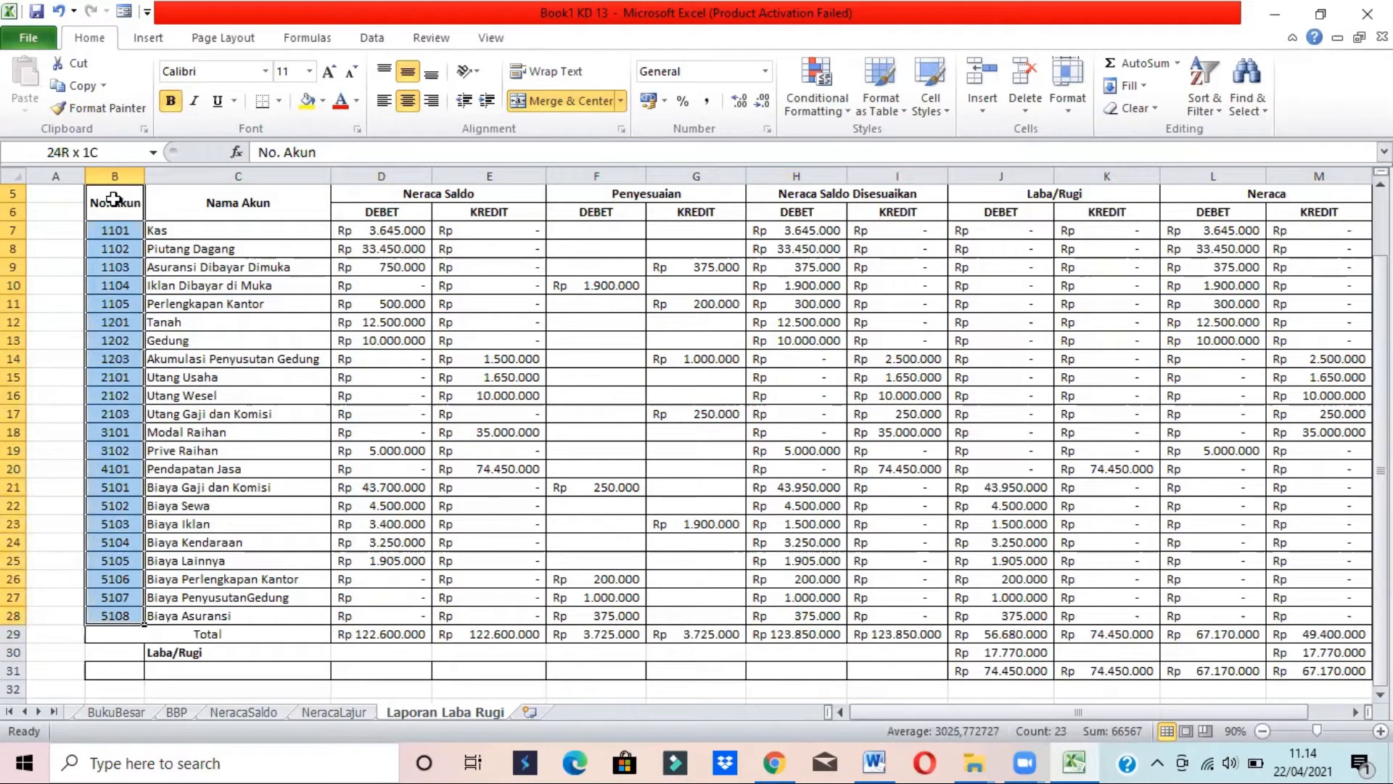
# Unmerge the Total cell B29:C29 on the Laporan Laba Rugi sheet
pyautogui.click(168, 638)
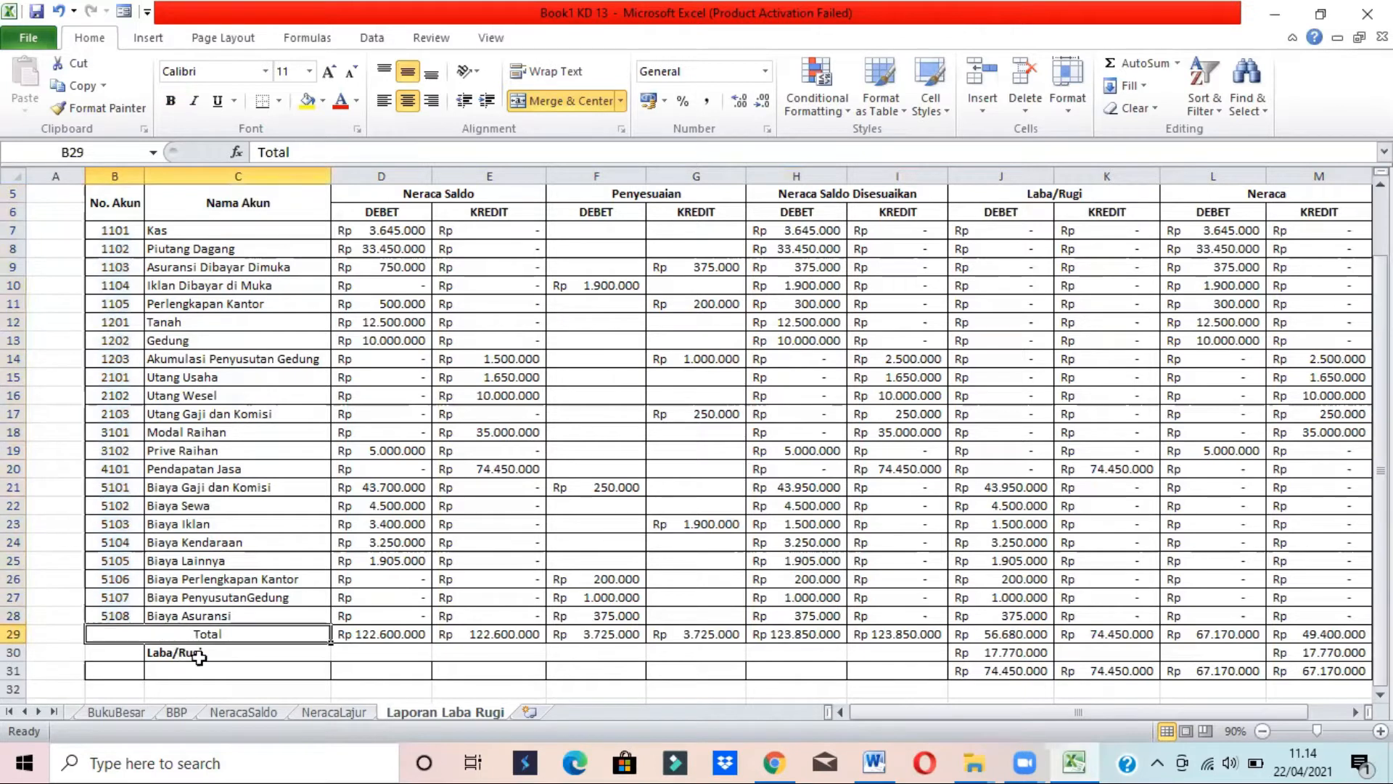
pyautogui.click(177, 652)
pyautogui.click(179, 663)
pyautogui.click(155, 634)
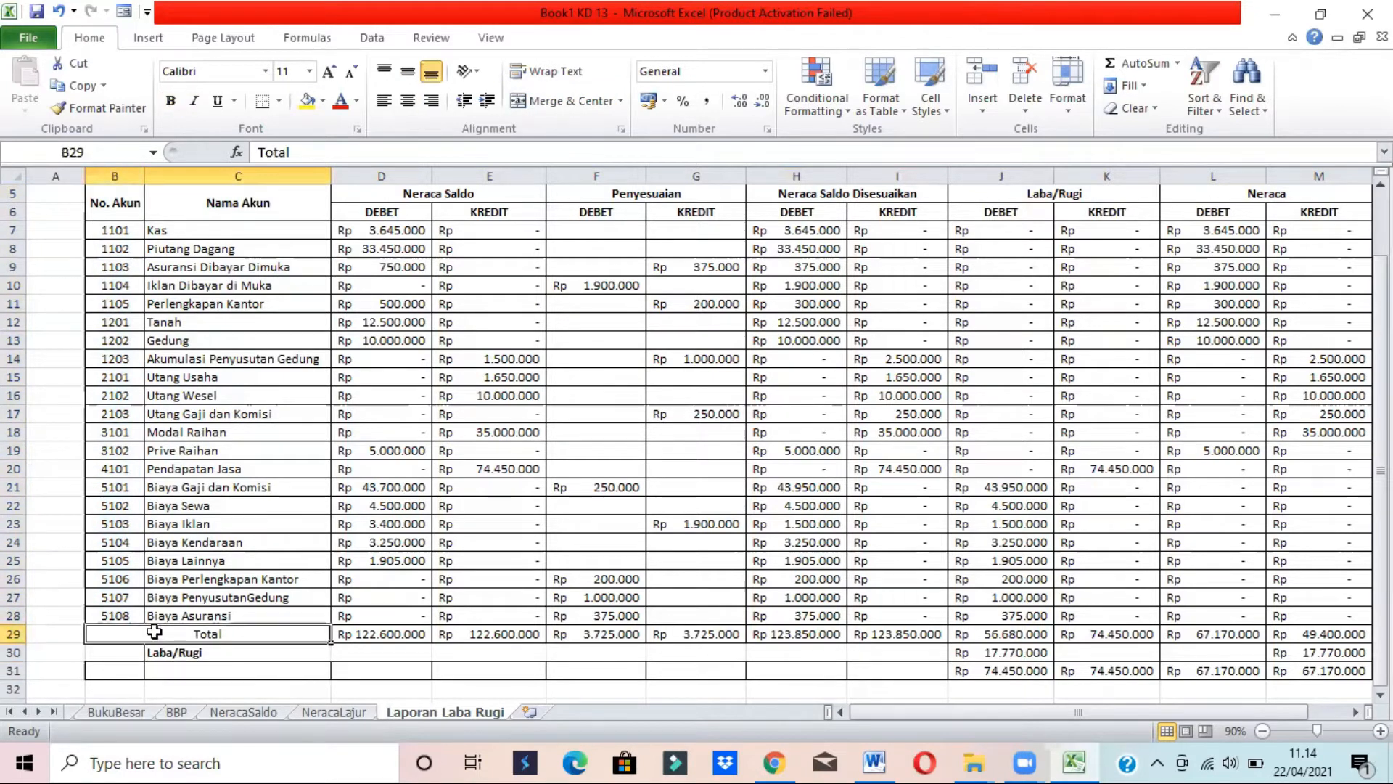
pyautogui.click(565, 99)
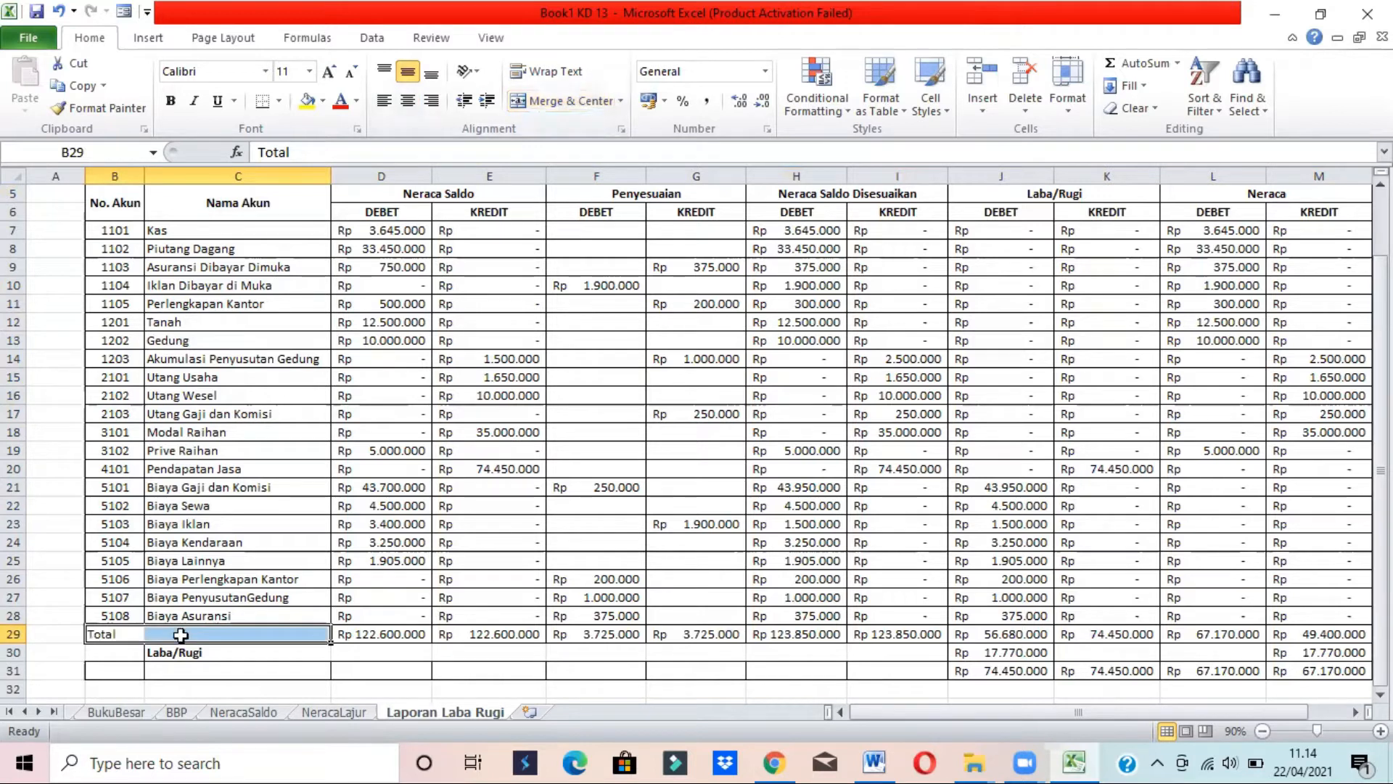
pyautogui.click(198, 653)
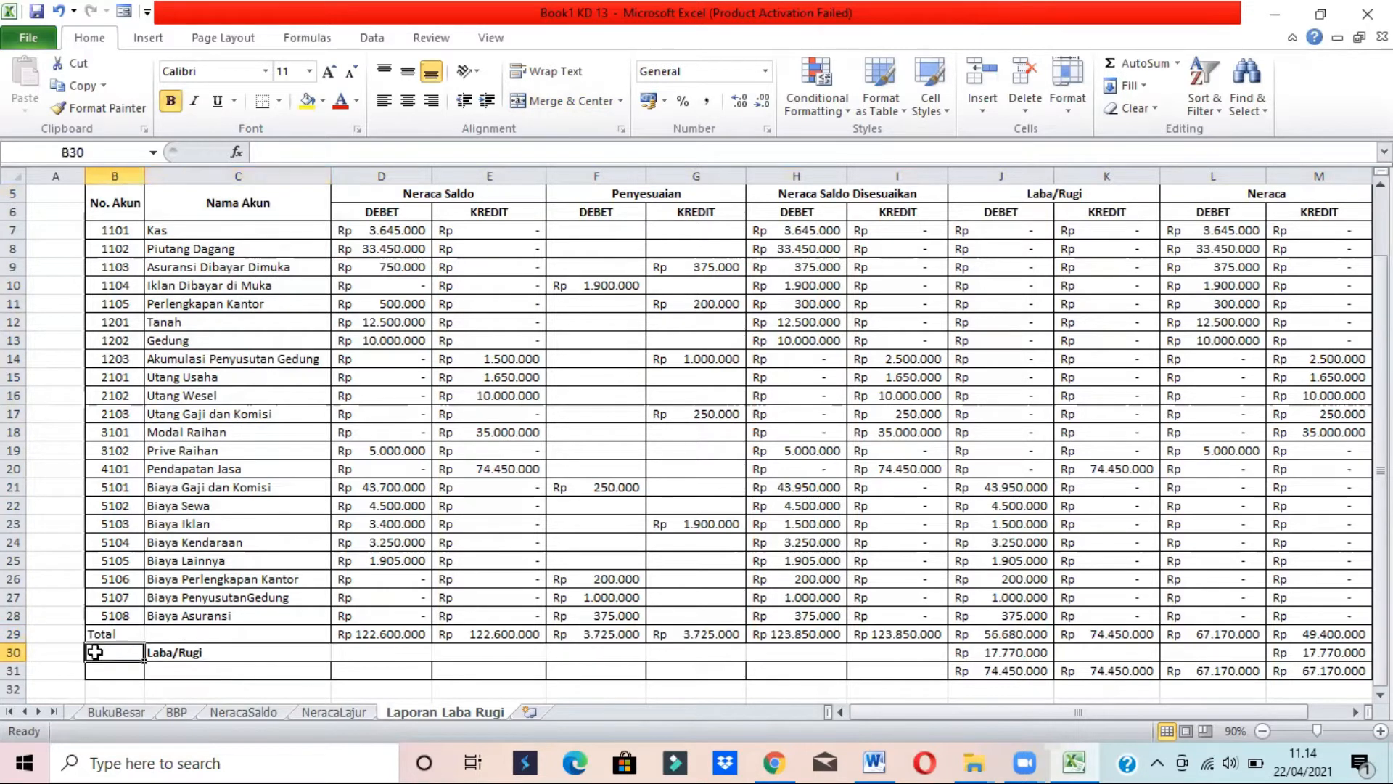
# Apply all borders to the Laba/Rugi row from B30 to I30
pyautogui.moveTo(95, 651); pyautogui.dragTo(897, 652)
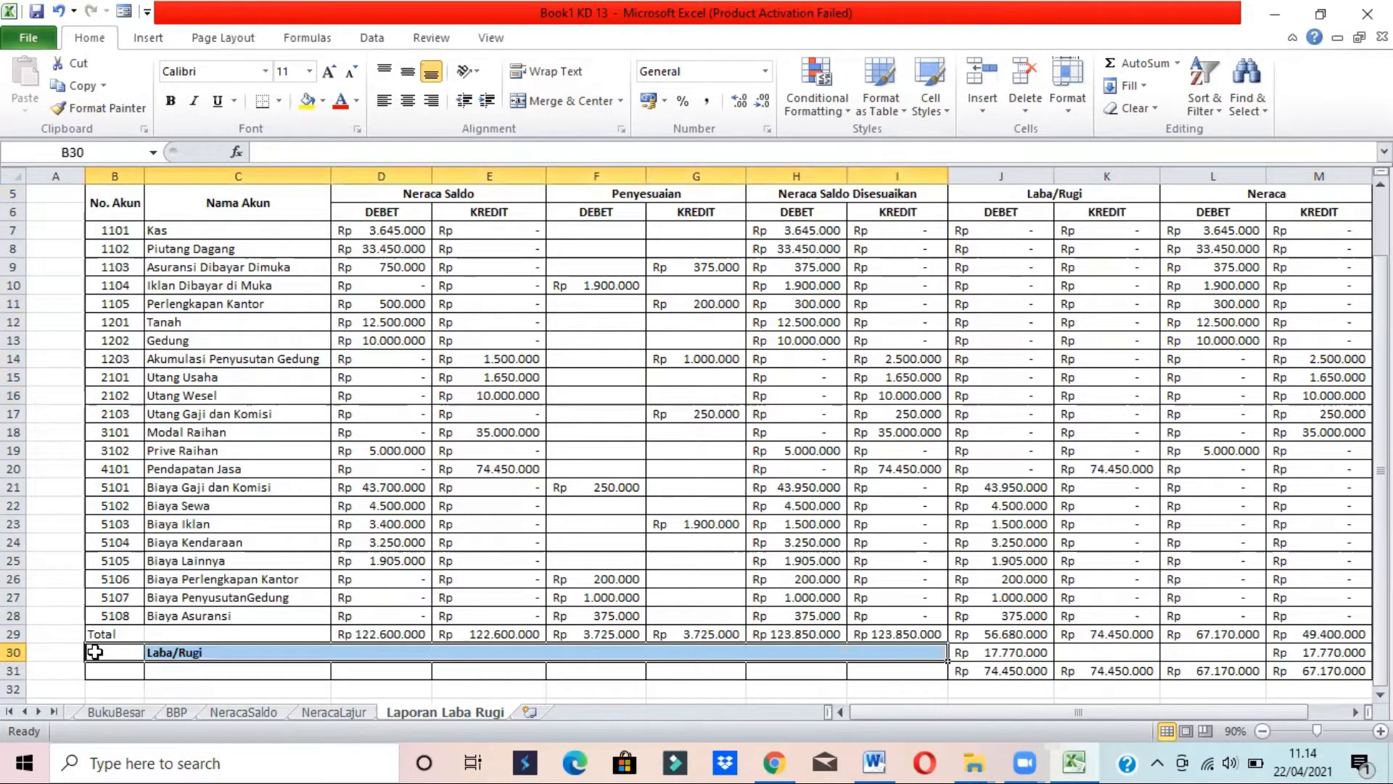
pyautogui.click(280, 102)
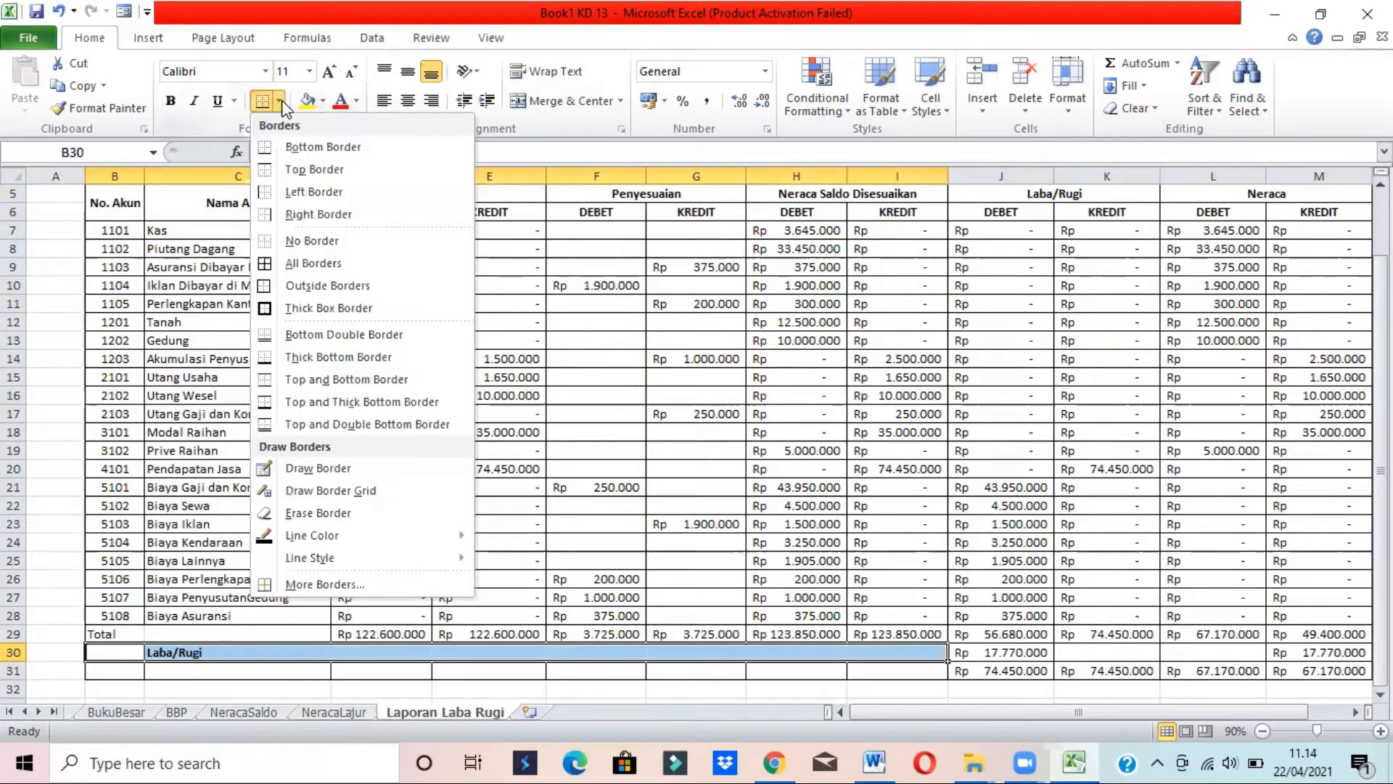
pyautogui.click(293, 264)
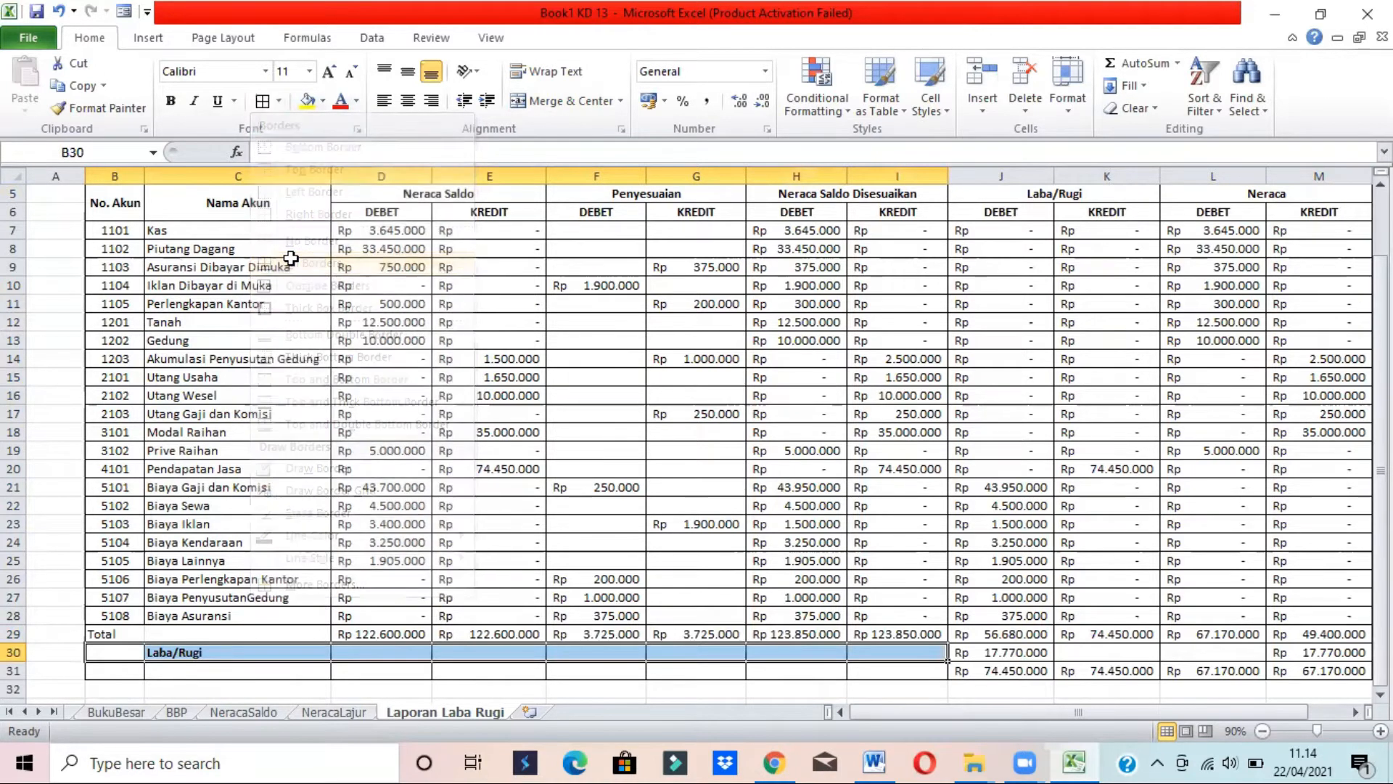
pyautogui.click(254, 630)
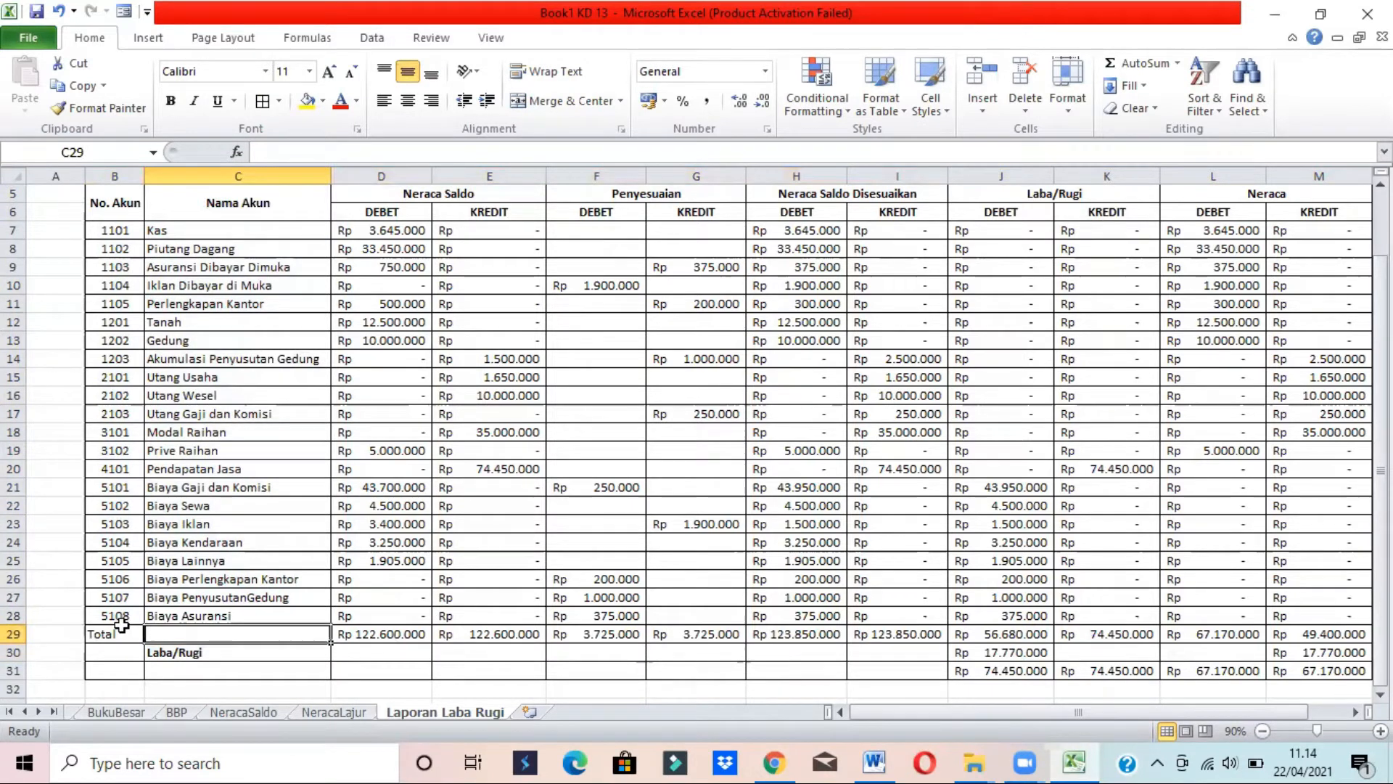
# Hide the No. Akun, Neraca Saldo, Penyesuaian and Neraca Saldo Disesuaikan columns, B and D to I, on the Laporan Laba Rugi sheet
pyautogui.click(107, 195)
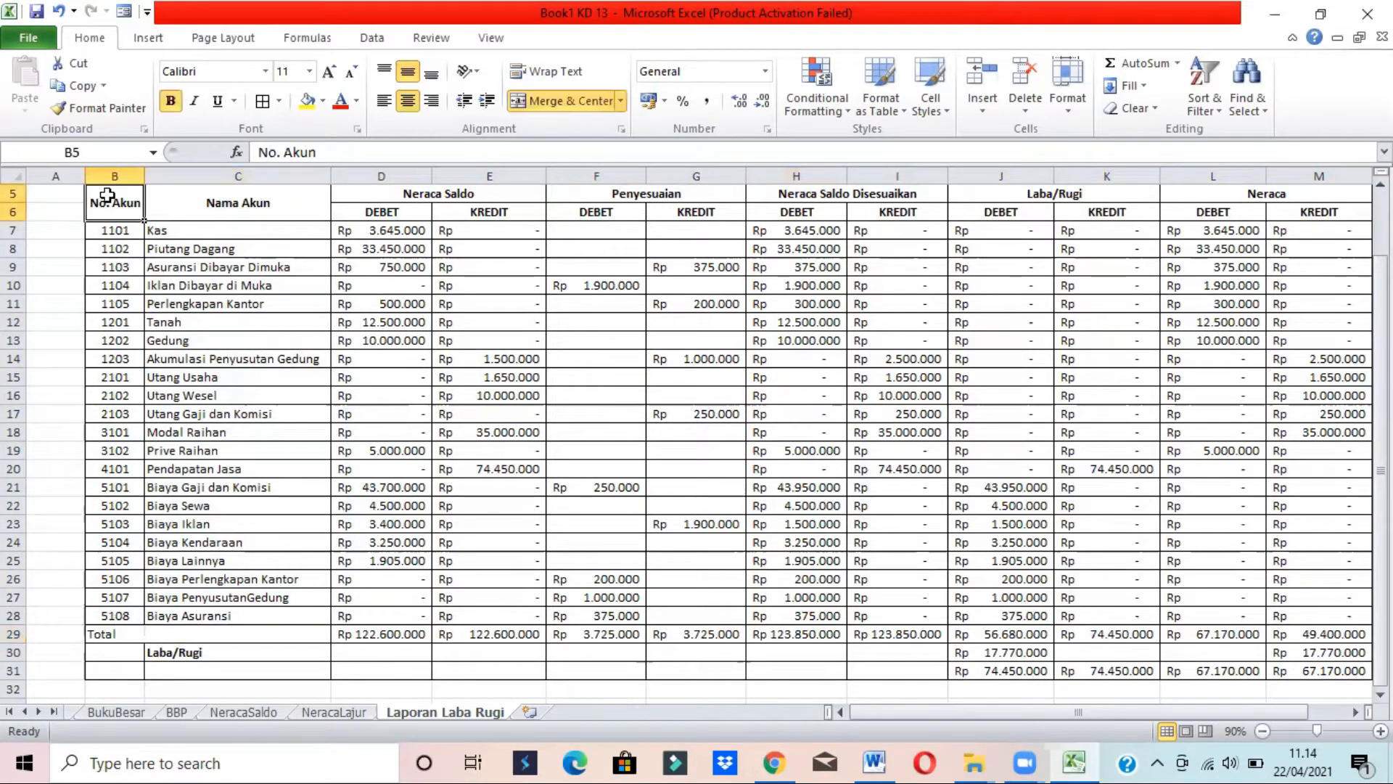
pyautogui.hotkey('shift', 'Down')
pyautogui.hotkey('shift', 'Down')
pyautogui.hotkey('shift', 'Down')
pyautogui.hotkey('shift', 'Down')
pyautogui.hotkey('shift', 'Down')
pyautogui.hotkey('shift', 'Down')
pyautogui.hotkey('shift', 'Down')
pyautogui.hotkey('shift', 'Down')
pyautogui.hotkey('shift', 'Down')
pyautogui.hotkey('shift', 'Down')
pyautogui.hotkey('shift', 'Down')
pyautogui.hotkey('shift', 'Down')
pyautogui.hotkey('shift', 'Down')
pyautogui.hotkey('shift', 'Down')
pyautogui.hotkey('shift', 'Down')
pyautogui.hotkey('shift', 'Down')
pyautogui.hotkey('shift', 'Down')
pyautogui.hotkey('shift', 'Down')
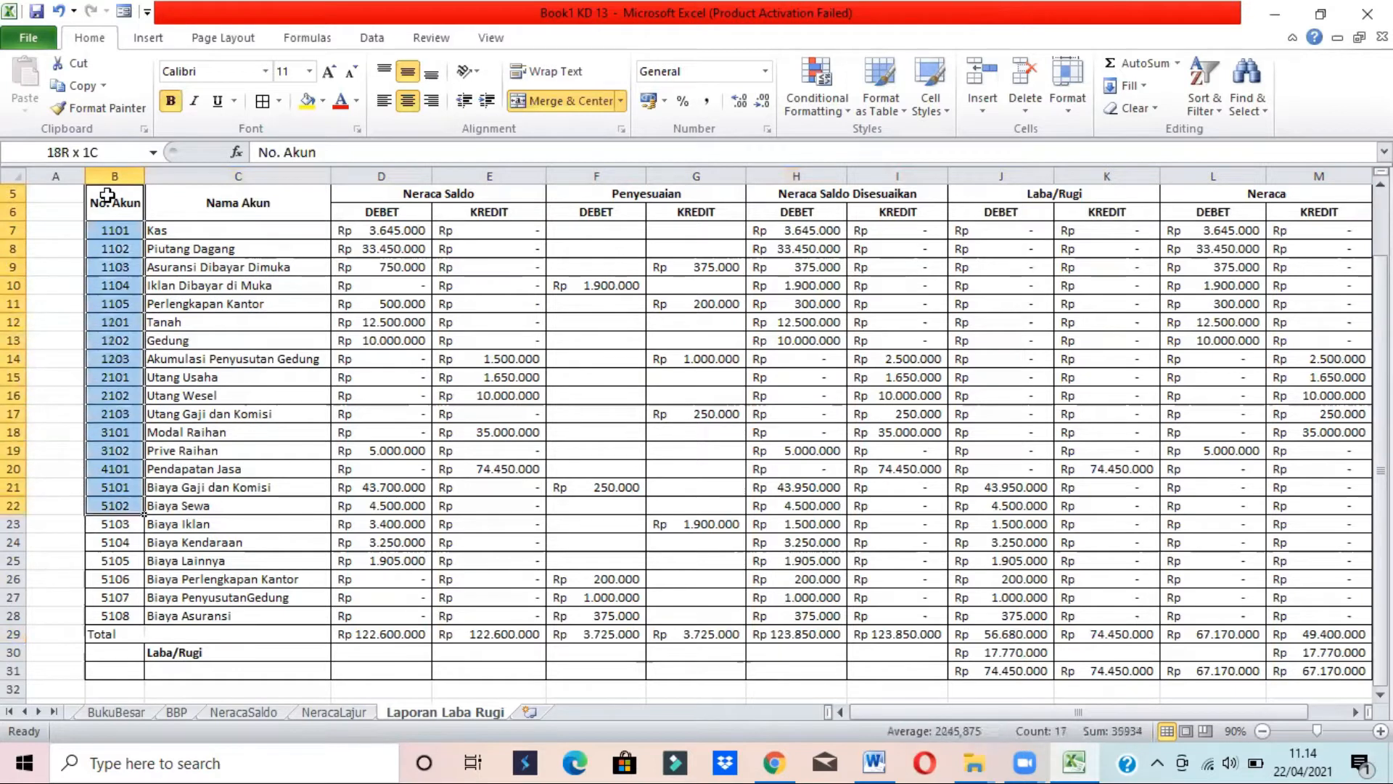
pyautogui.hotkey('shift', 'Down')
pyautogui.hotkey('shift', 'Down')
pyautogui.hotkey('shift', 'Down')
pyautogui.hotkey('shift', 'Down')
pyautogui.hotkey('shift', 'Down')
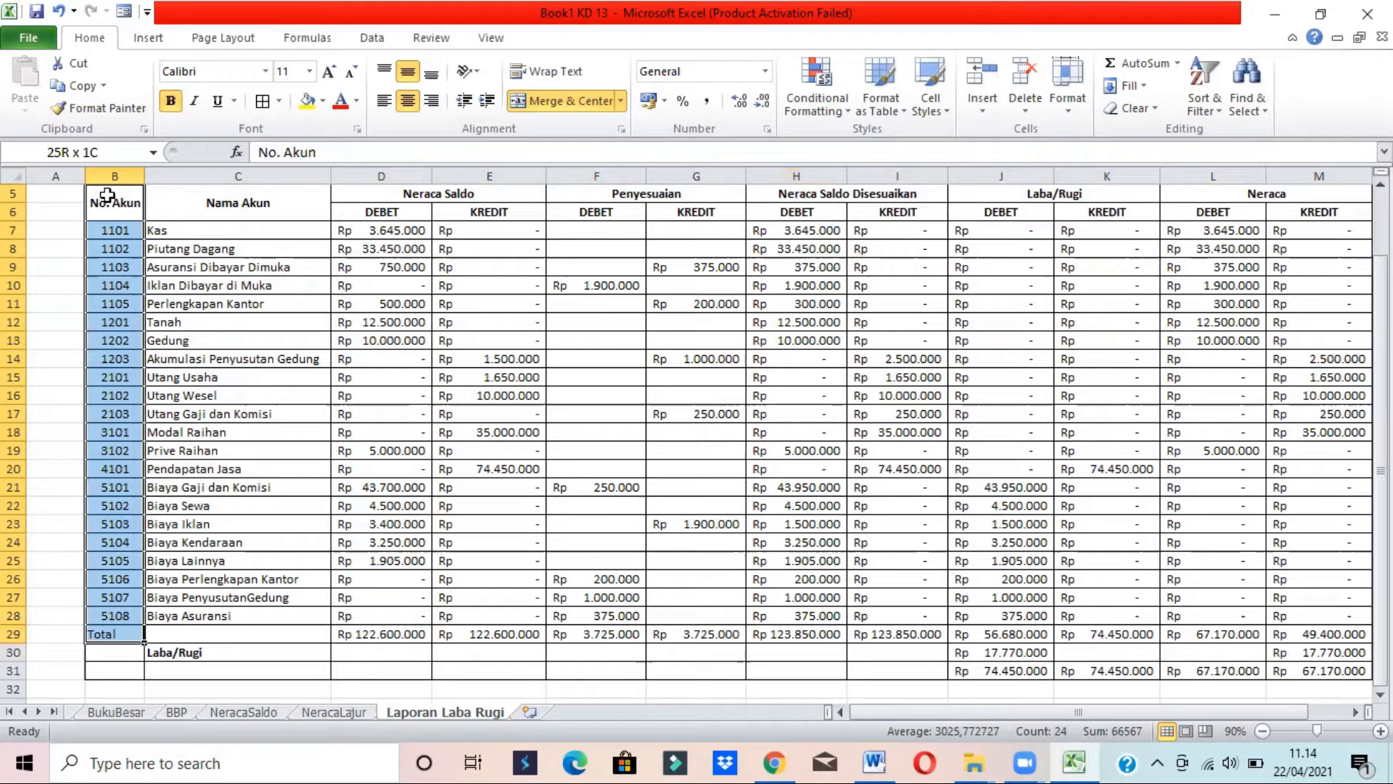
pyautogui.hotkey('shift', 'Down')
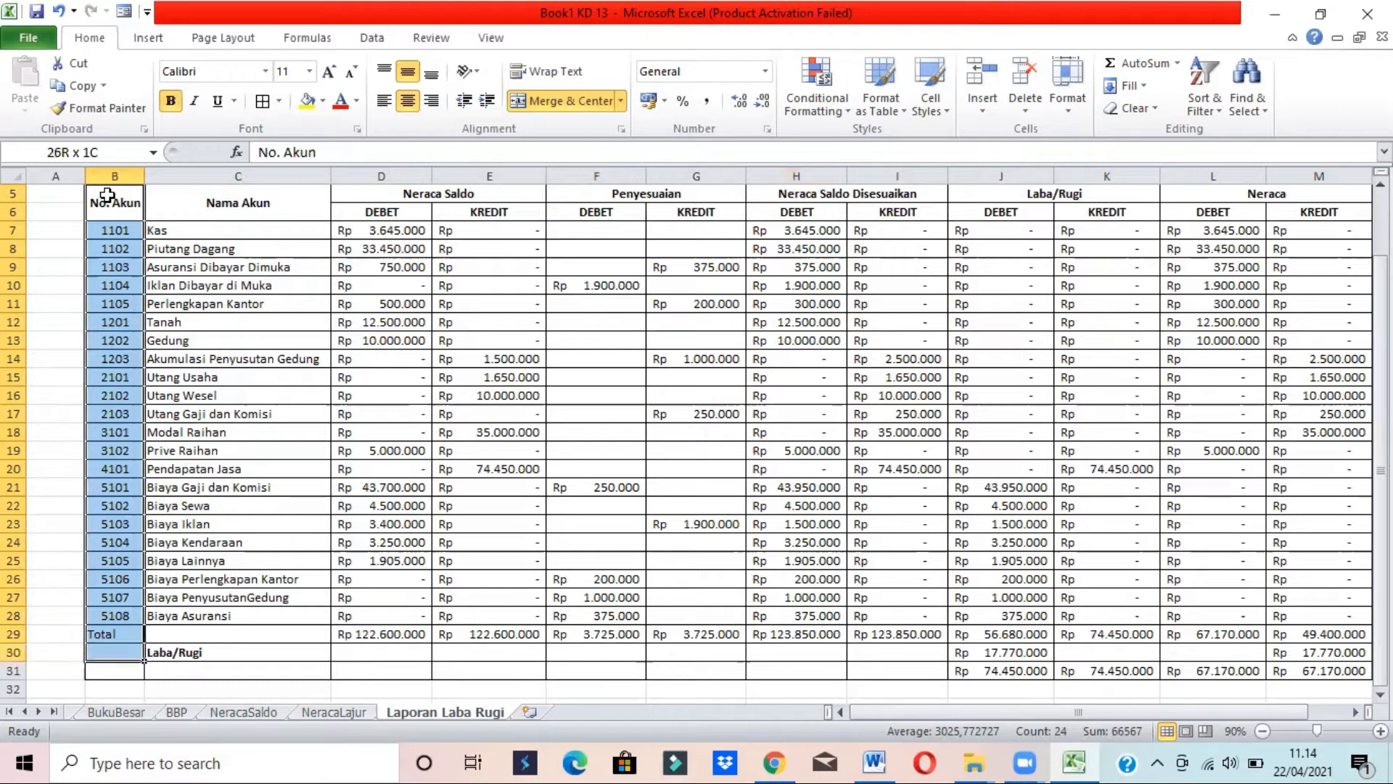
pyautogui.hotkey('shift', 'Down')
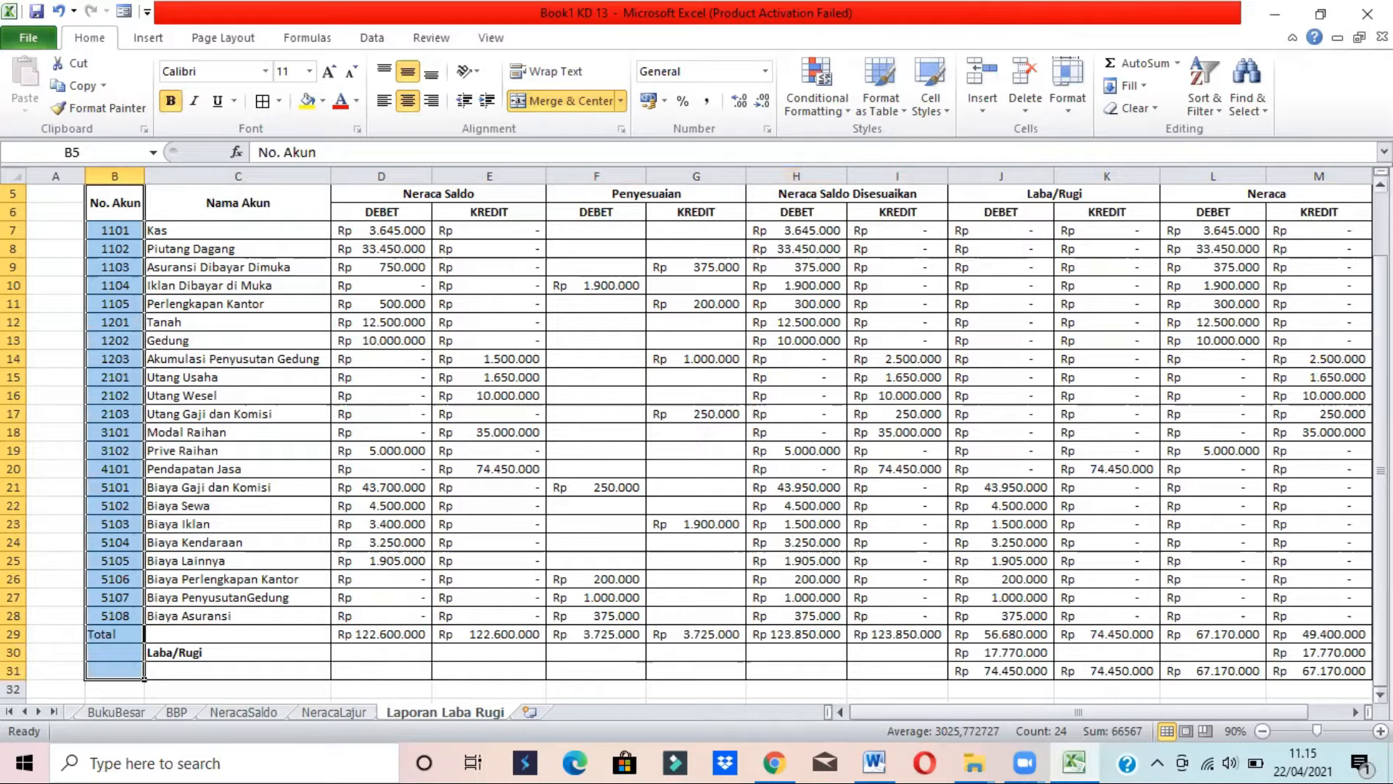
pyautogui.click(1380, 184)
pyautogui.scroll(1, 709, 193)
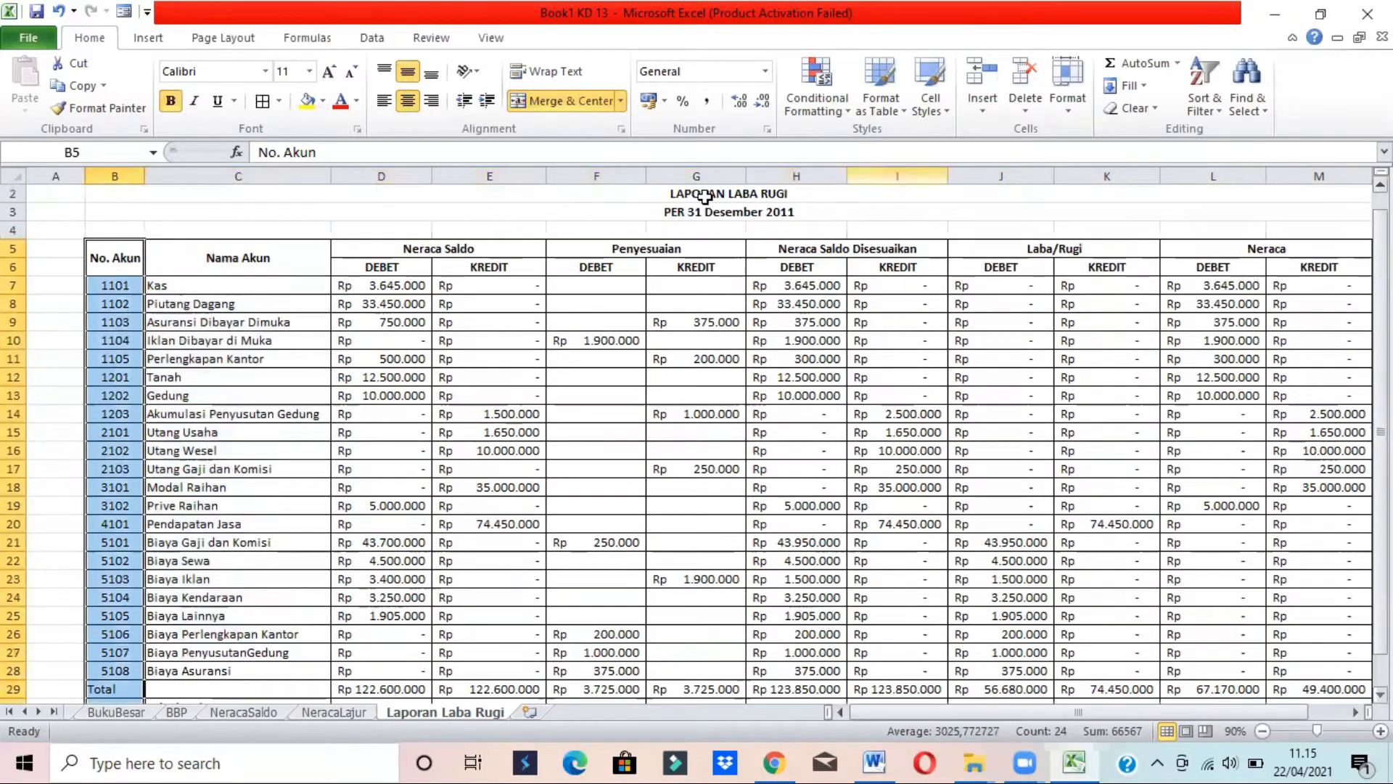
pyautogui.click(394, 247)
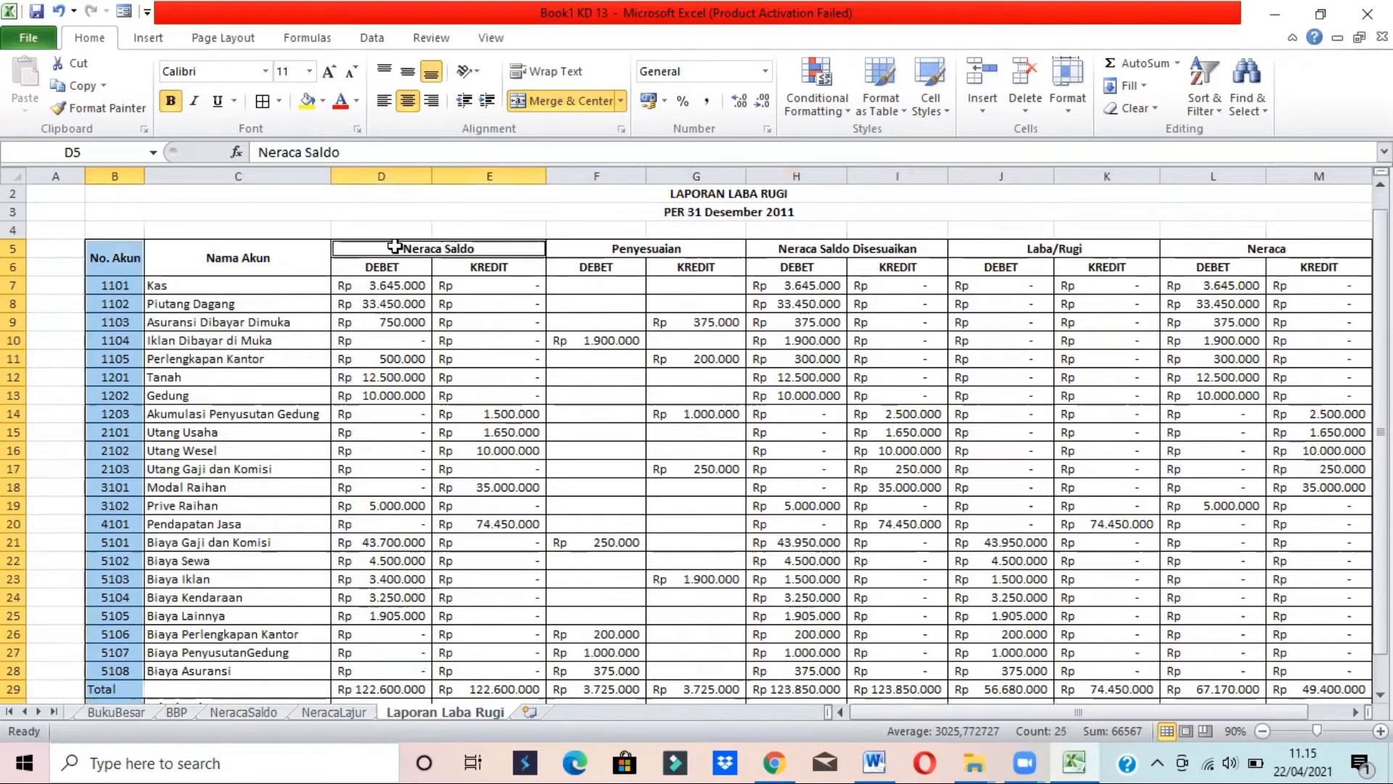
pyautogui.moveTo(394, 247); pyautogui.dragTo(825, 645)
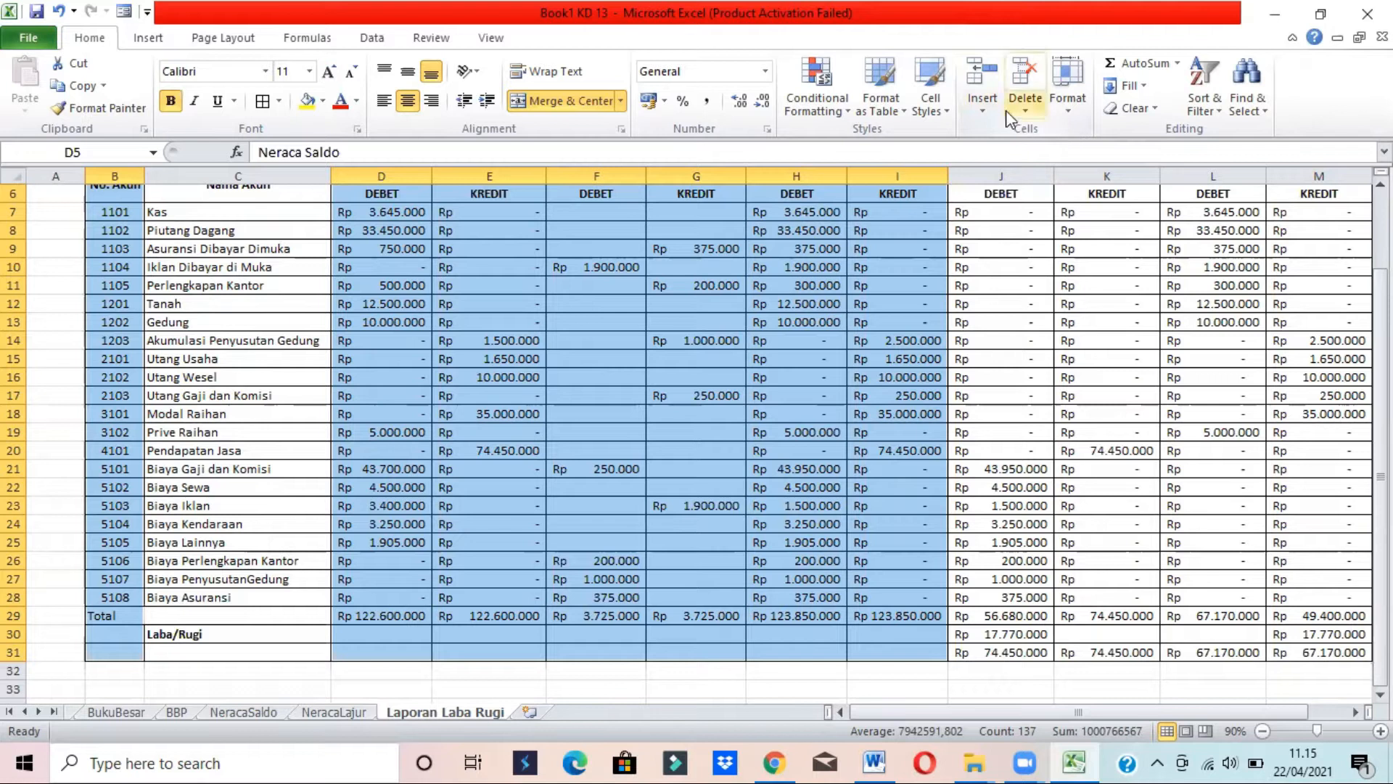
pyautogui.click(1067, 91)
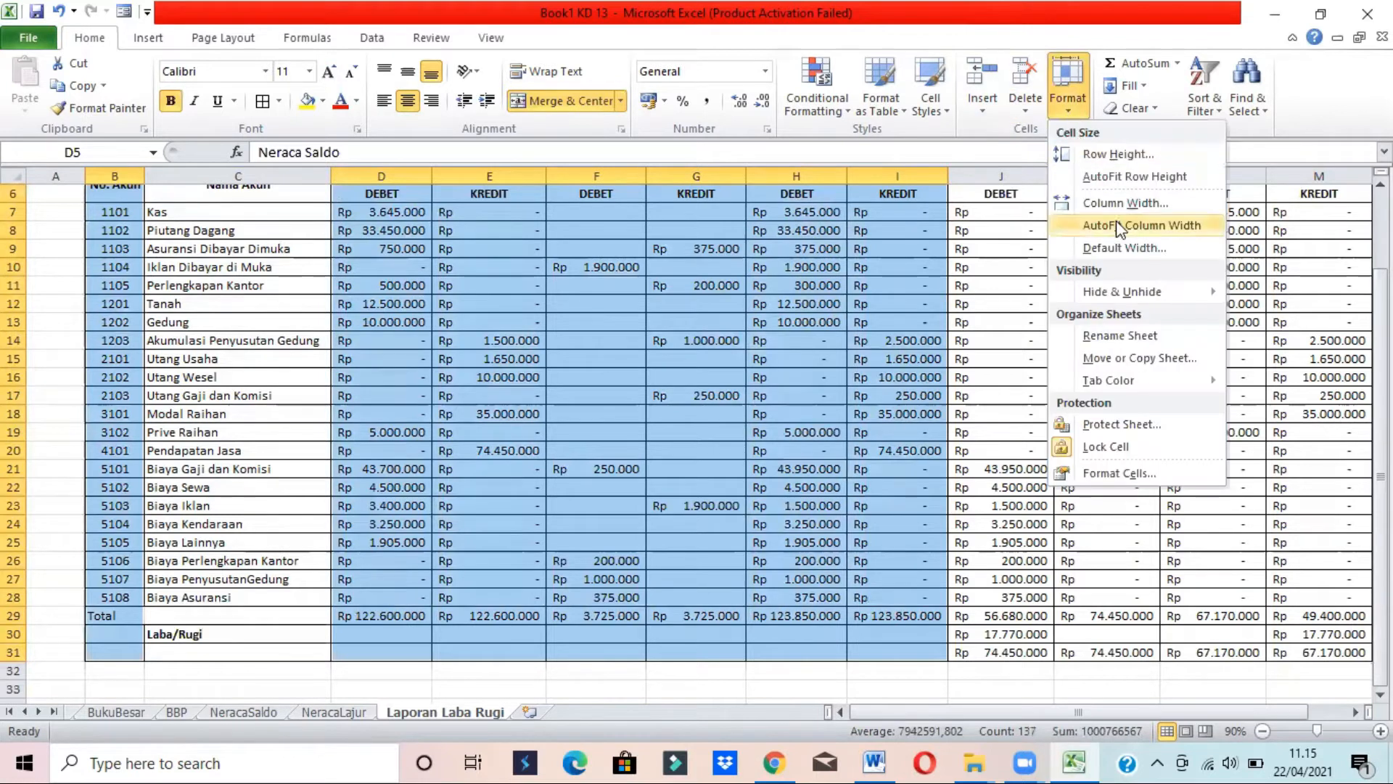
pyautogui.moveTo(1136, 289)
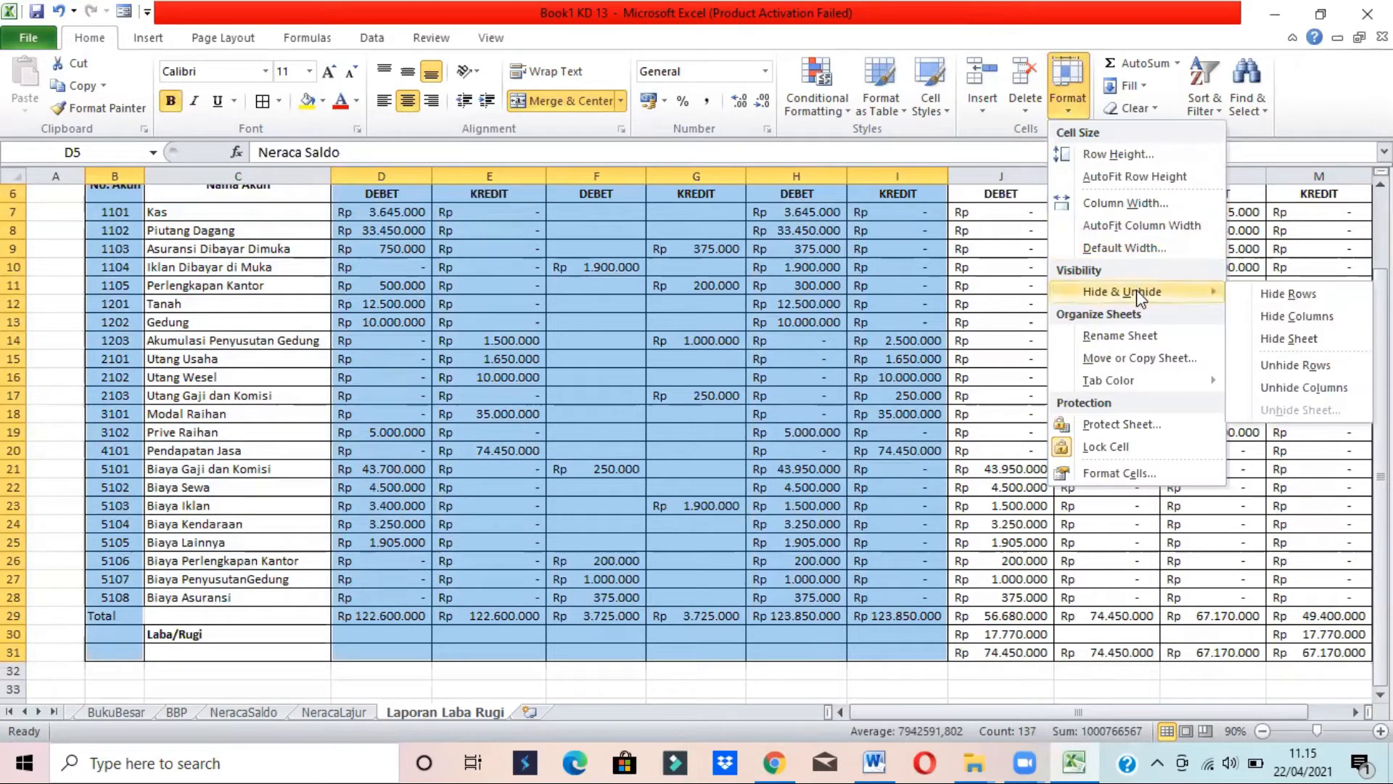
pyautogui.click(1291, 316)
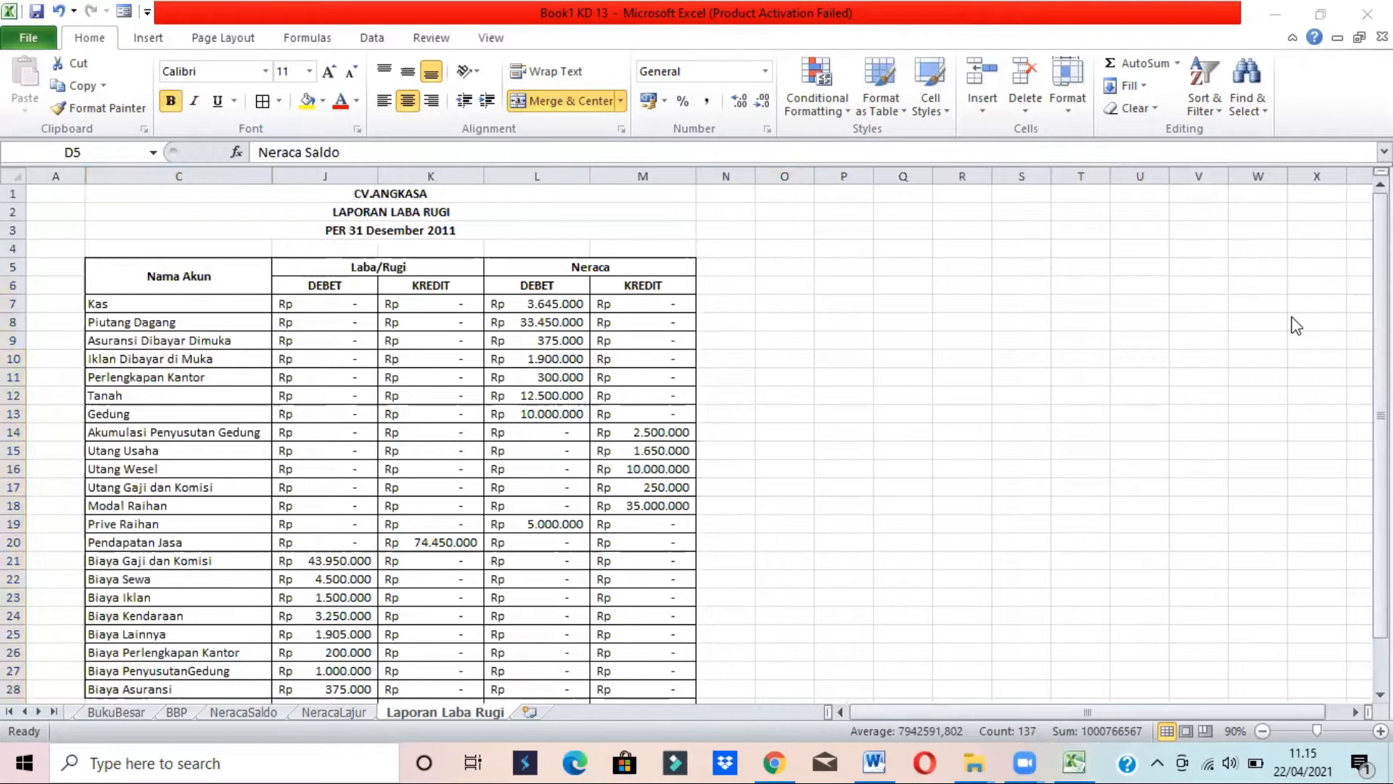
# Switch to the Word document to read step 5 on the Neraca columns, and return to the Excel workbook
pyautogui.click(871, 761)
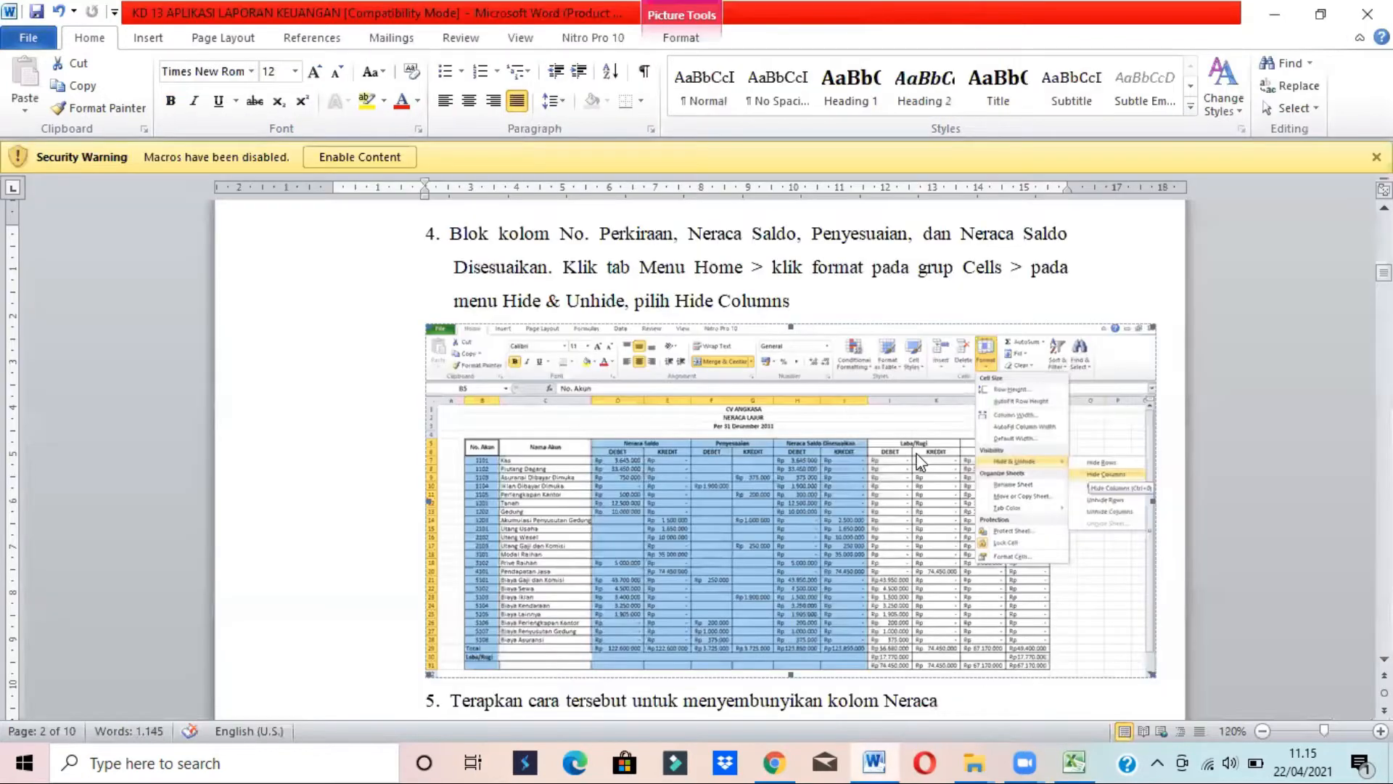
pyautogui.scroll(-6, 687, 479)
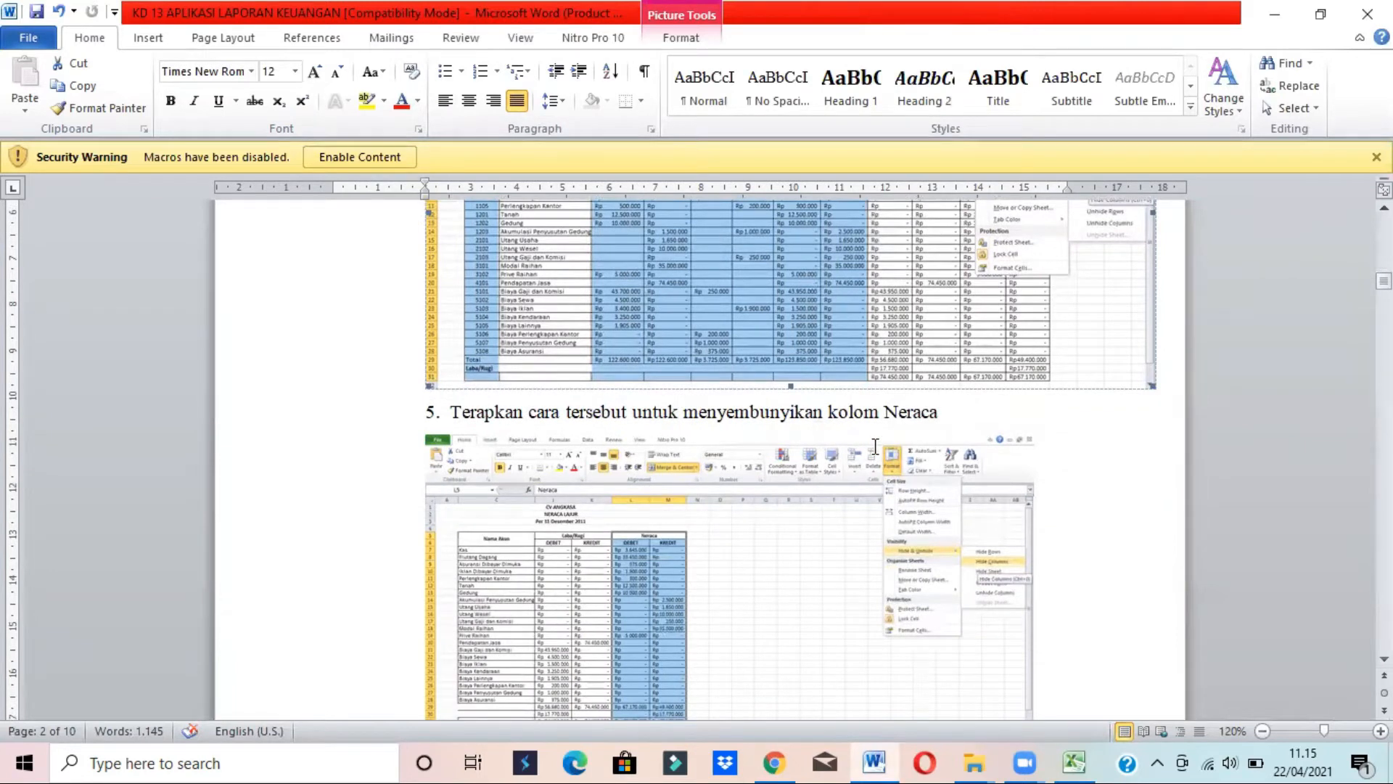
pyautogui.click(1061, 759)
# Hide the Neraca debit and credit columns, L and M, on the Laporan Laba Rugi sheet
pyautogui.click(525, 261)
pyautogui.hotkey('shift', 'Down')
pyautogui.hotkey('shift', 'Down')
pyautogui.hotkey('shift', 'Down')
pyautogui.hotkey('shift', 'Down')
pyautogui.hotkey('shift', 'Down')
pyautogui.hotkey('shift', 'Down')
pyautogui.hotkey('shift', 'Down')
pyautogui.hotkey('shift', 'Down')
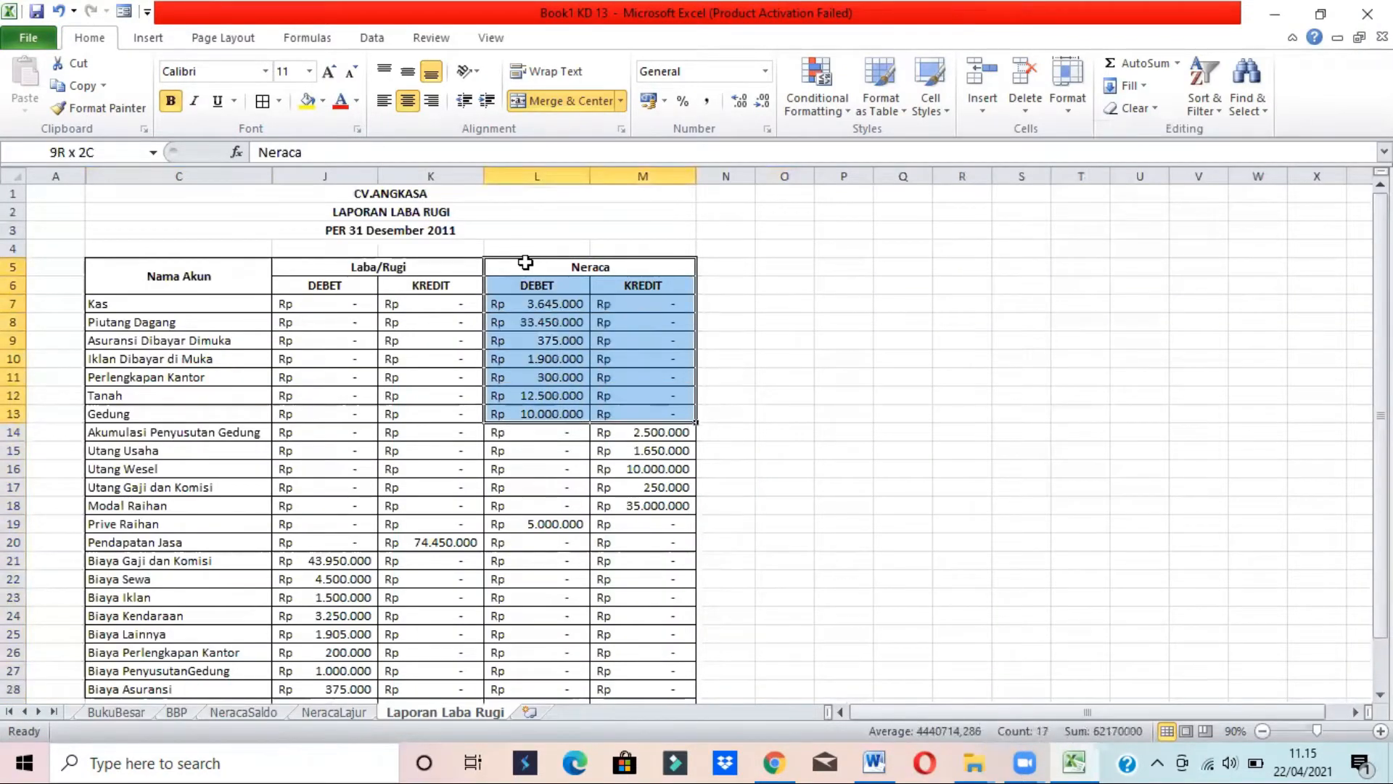
pyautogui.hotkey('shift', 'Down')
pyautogui.hotkey('shift', 'Down')
pyautogui.hotkey('shift', 'Down')
pyautogui.hotkey('shift', 'Down')
pyautogui.hotkey('shift', 'Down')
pyautogui.hotkey('shift', 'Down')
pyautogui.hotkey('shift', 'Down')
pyautogui.hotkey('shift', 'Down')
pyautogui.hotkey('shift', 'Down')
pyautogui.hotkey('shift', 'Down')
pyautogui.hotkey('shift', 'Down')
pyautogui.hotkey('shift', 'Down')
pyautogui.hotkey('shift', 'Down')
pyautogui.hotkey('shift', 'Down')
pyautogui.hotkey('shift', 'Down')
pyautogui.hotkey('shift', 'Down')
pyautogui.hotkey('shift', 'Down')
pyautogui.hotkey('shift', 'Down')
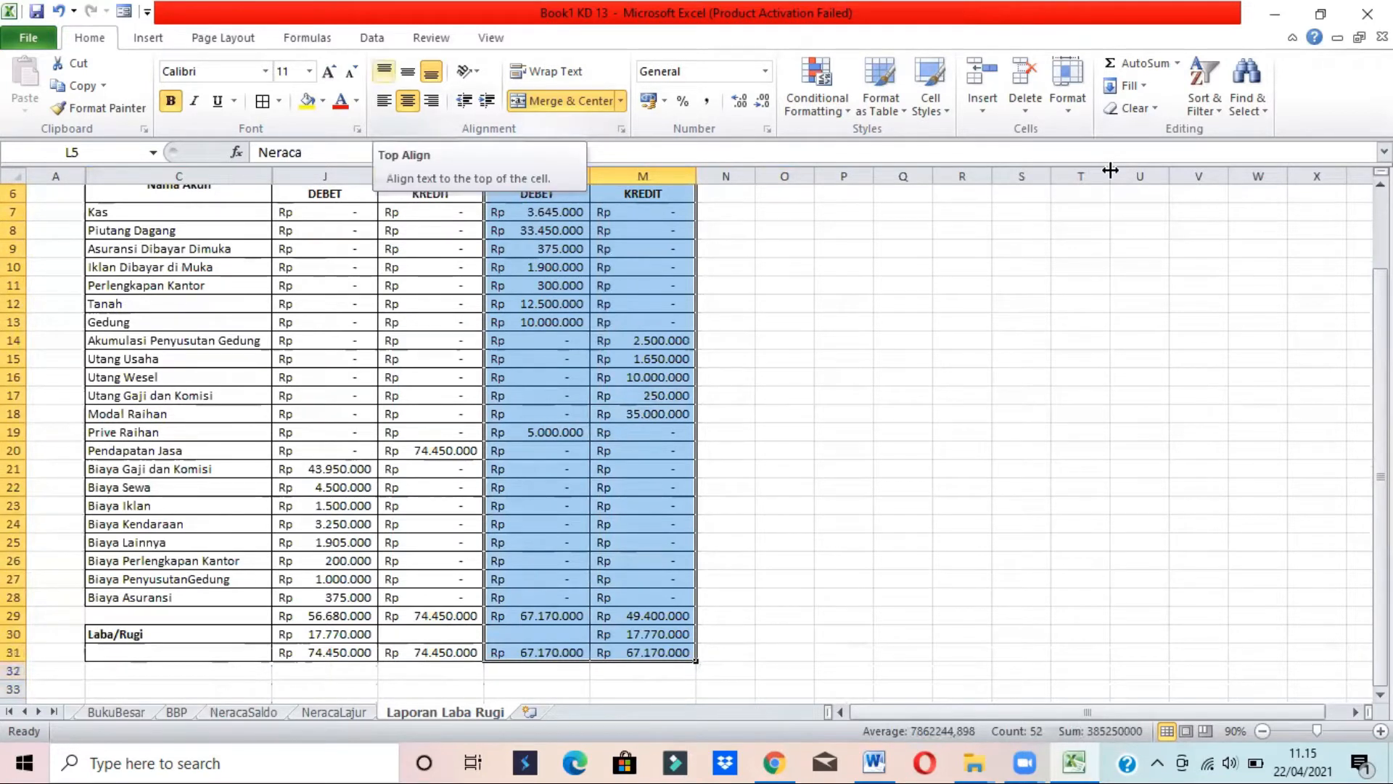
pyautogui.click(1067, 88)
pyautogui.moveTo(1177, 288)
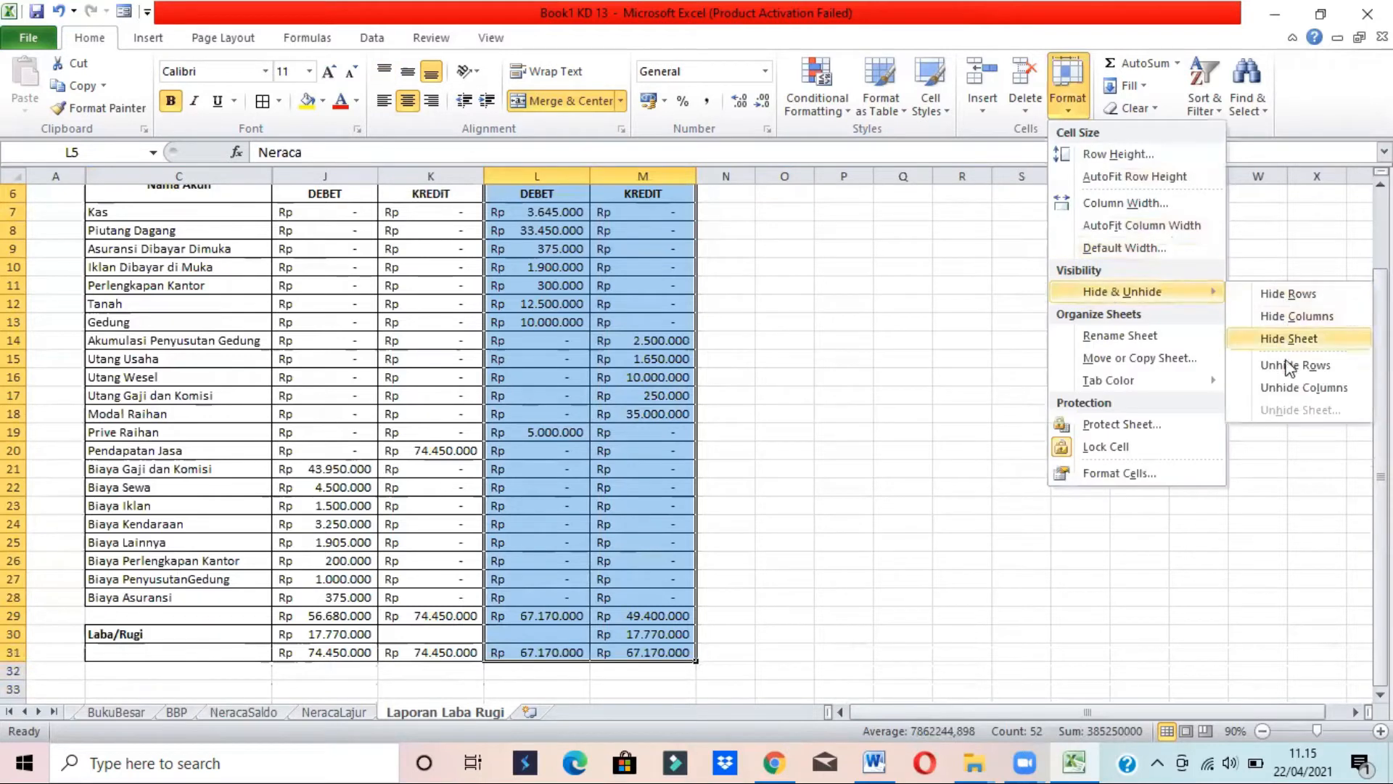
pyautogui.click(1285, 326)
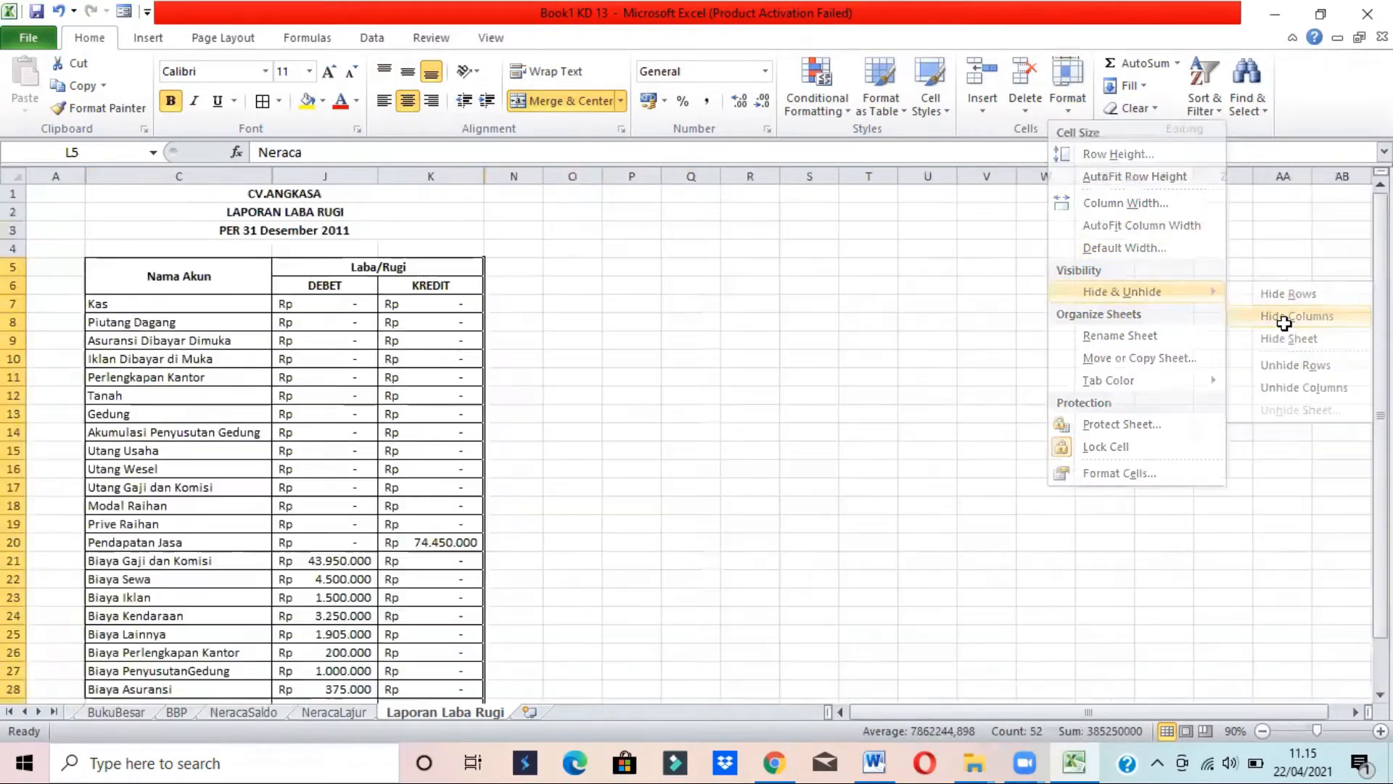
# Switch to the Word document to read step 6 on hiding the asset, liability and equity account rows, and return to Excel
pyautogui.click(875, 760)
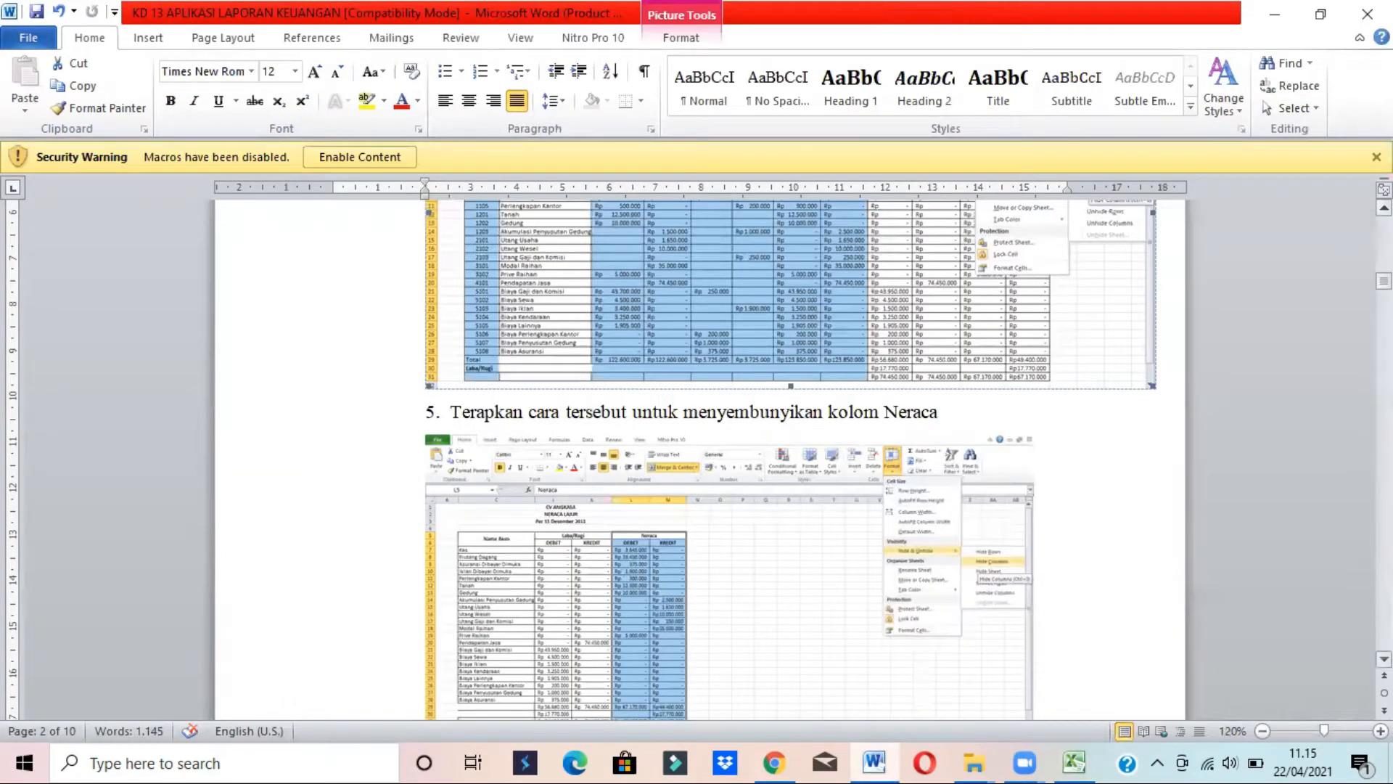
pyautogui.moveTo(1383, 281); pyautogui.dragTo(1384, 288)
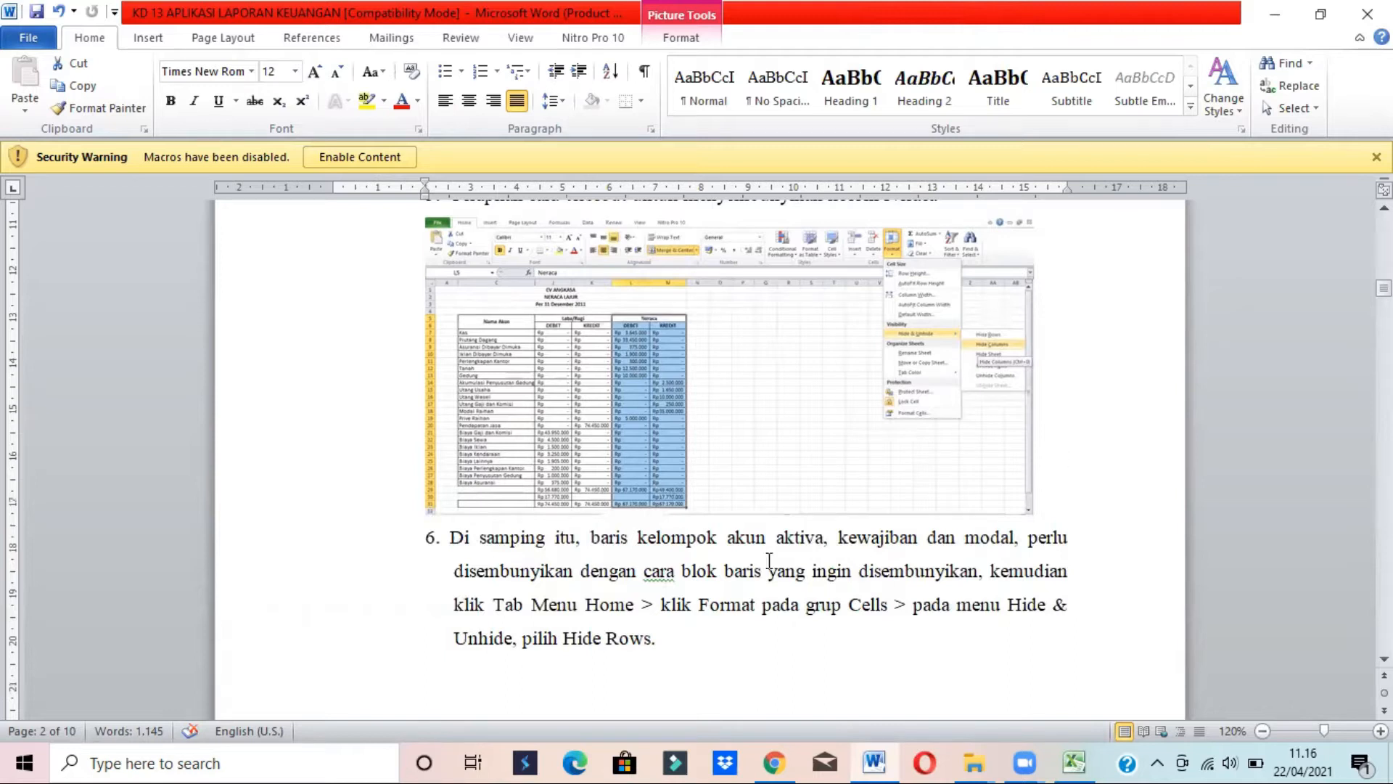
pyautogui.moveTo(775, 542); pyautogui.dragTo(815, 544)
pyautogui.click(695, 567)
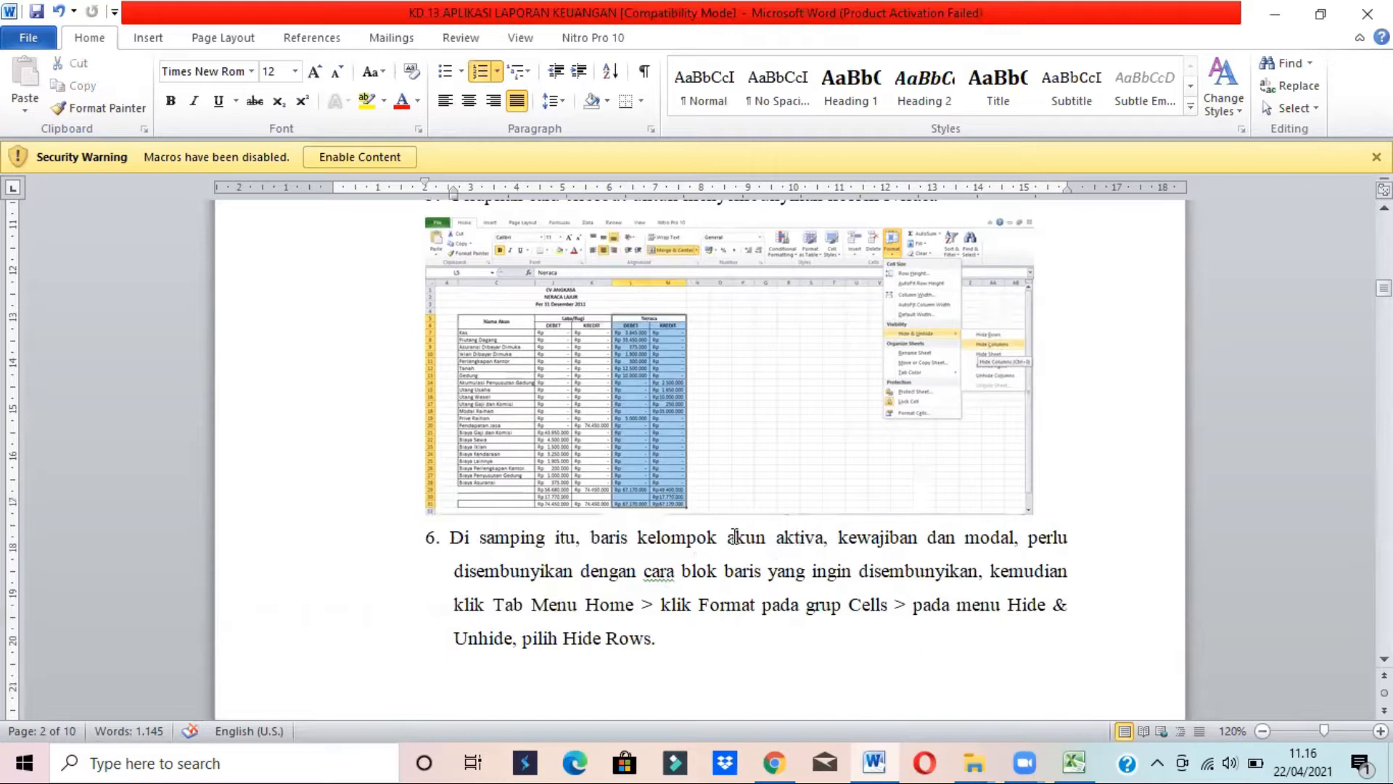
pyautogui.moveTo(728, 538); pyautogui.dragTo(998, 546)
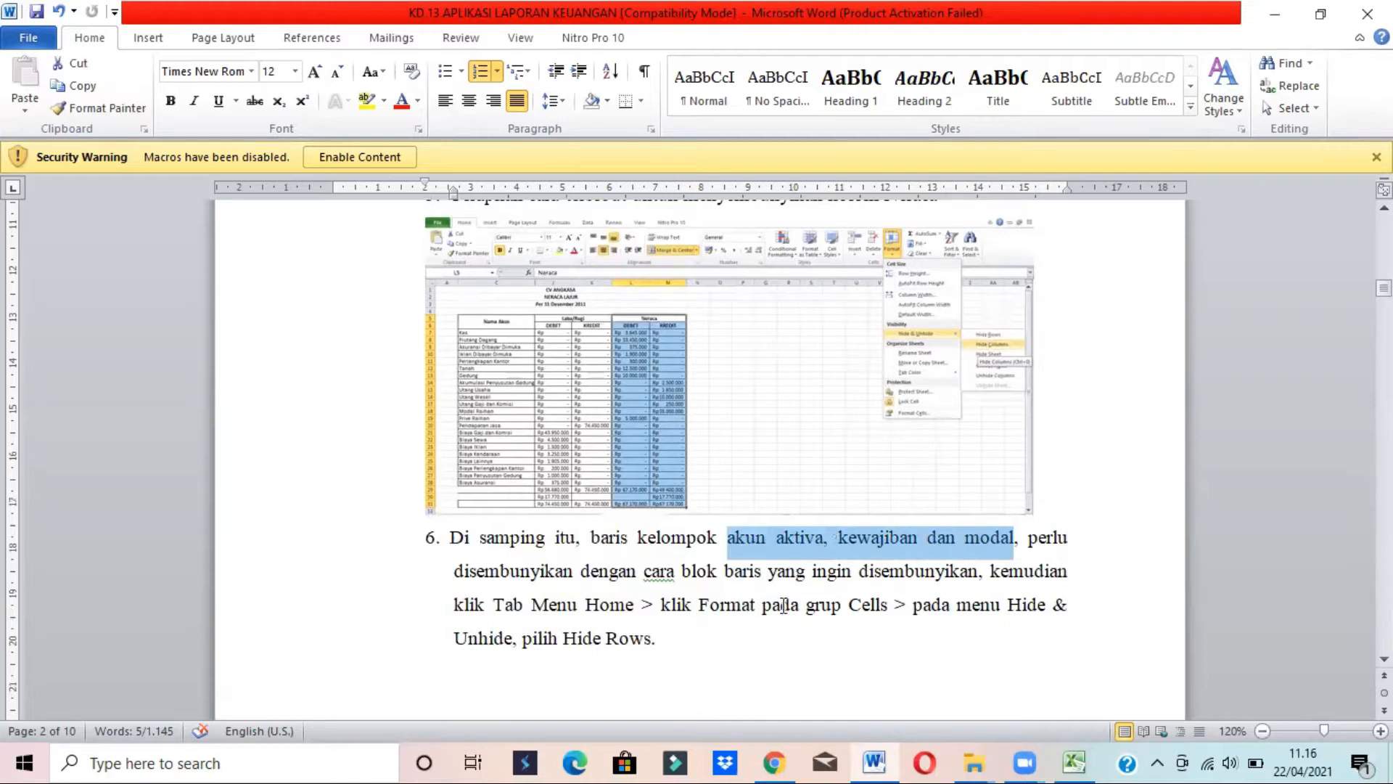
pyautogui.click(782, 605)
pyautogui.hotkey('alt', 'Tab')
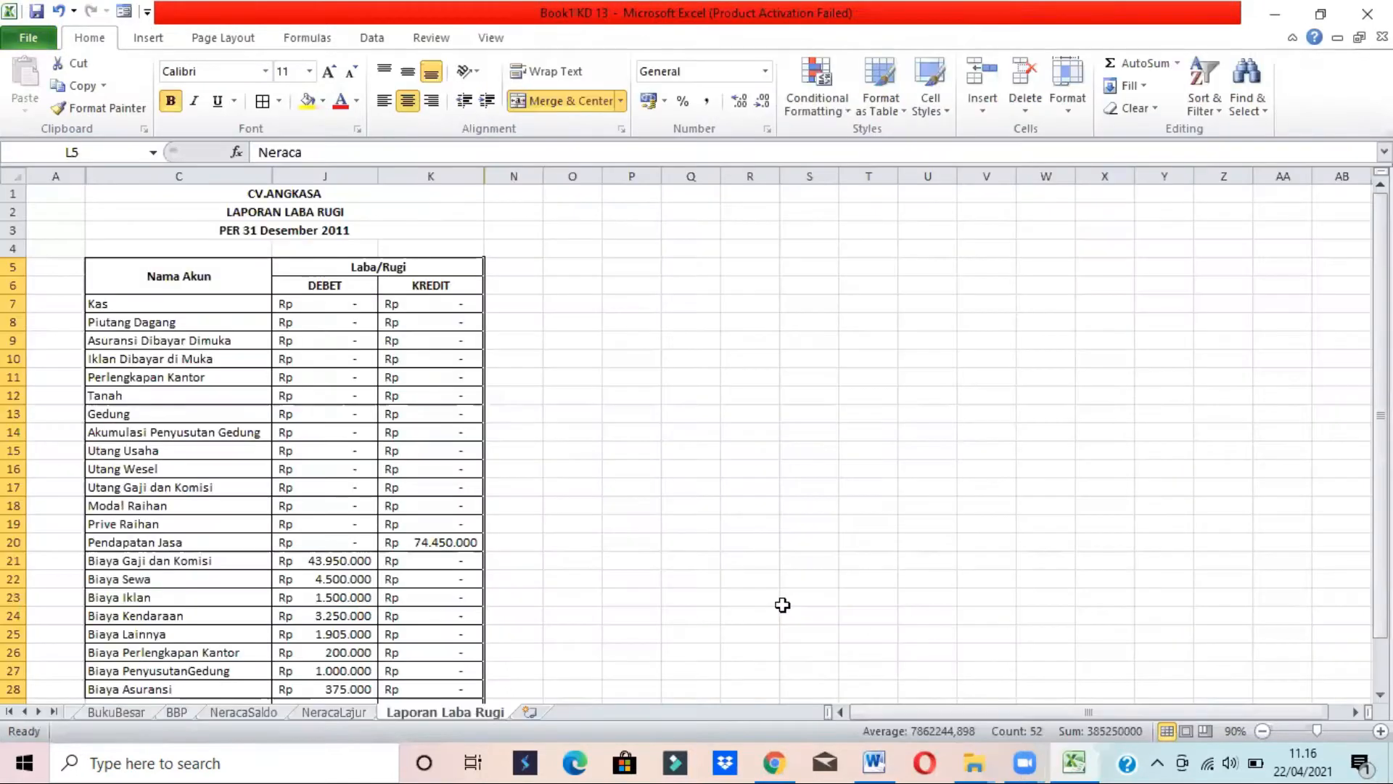
pyautogui.hotkey('alt', 'Tab')
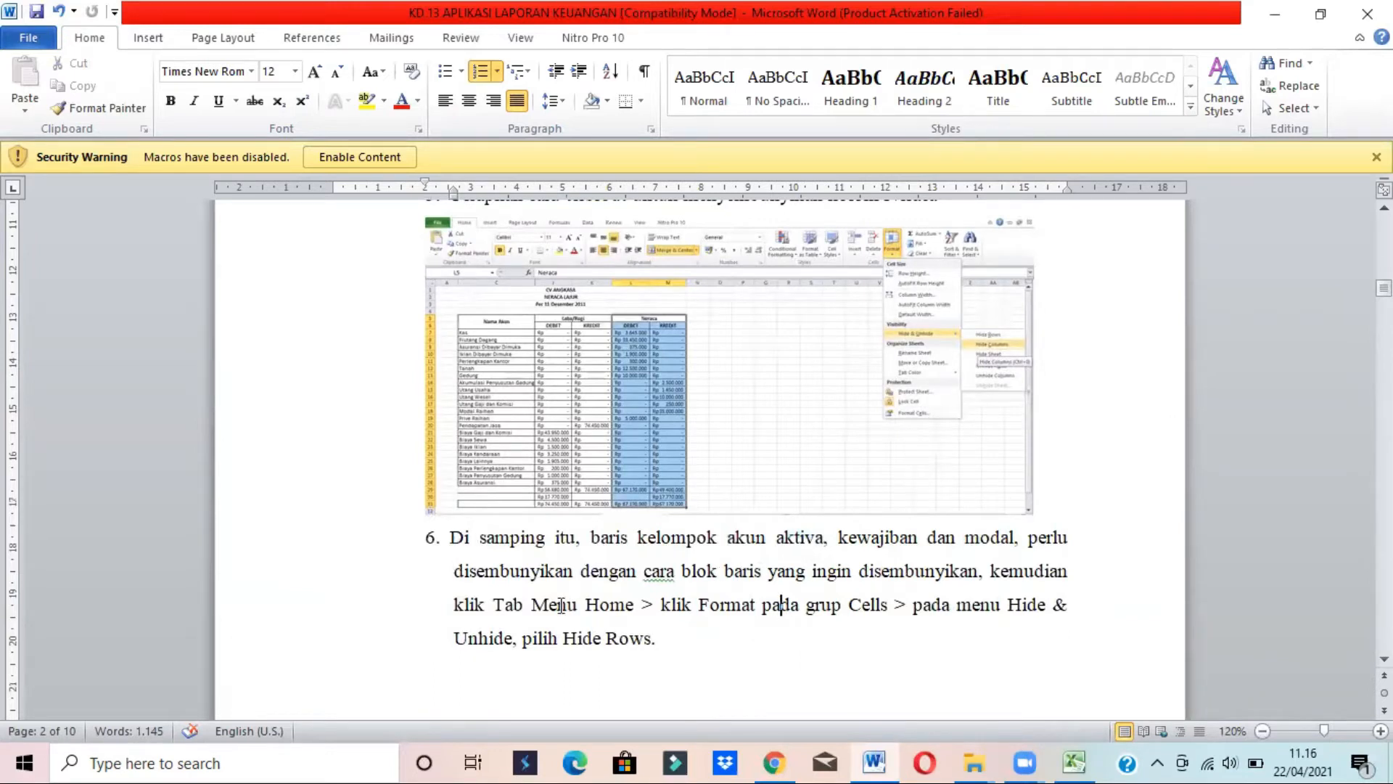
pyautogui.moveTo(585, 605); pyautogui.dragTo(737, 662)
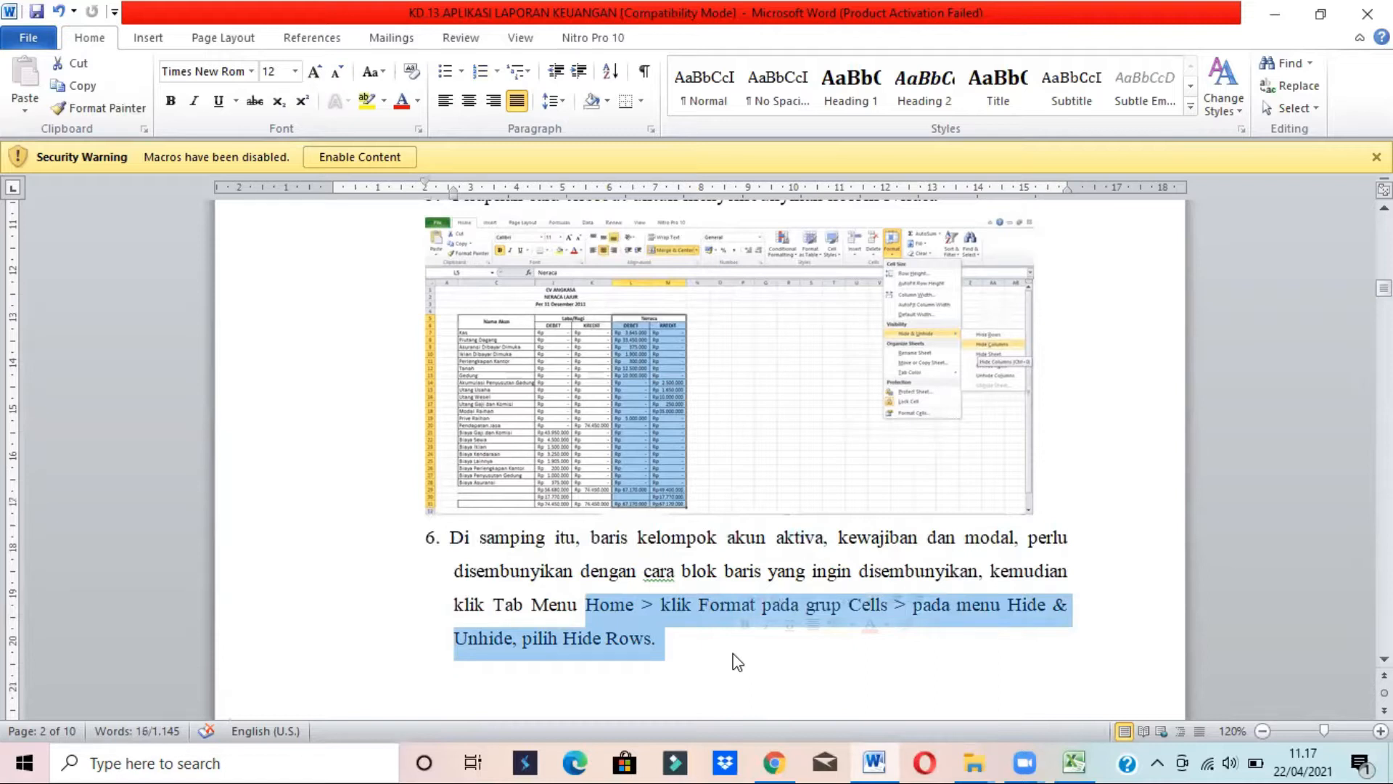
pyautogui.click(581, 640)
pyautogui.moveTo(524, 642); pyautogui.dragTo(647, 652)
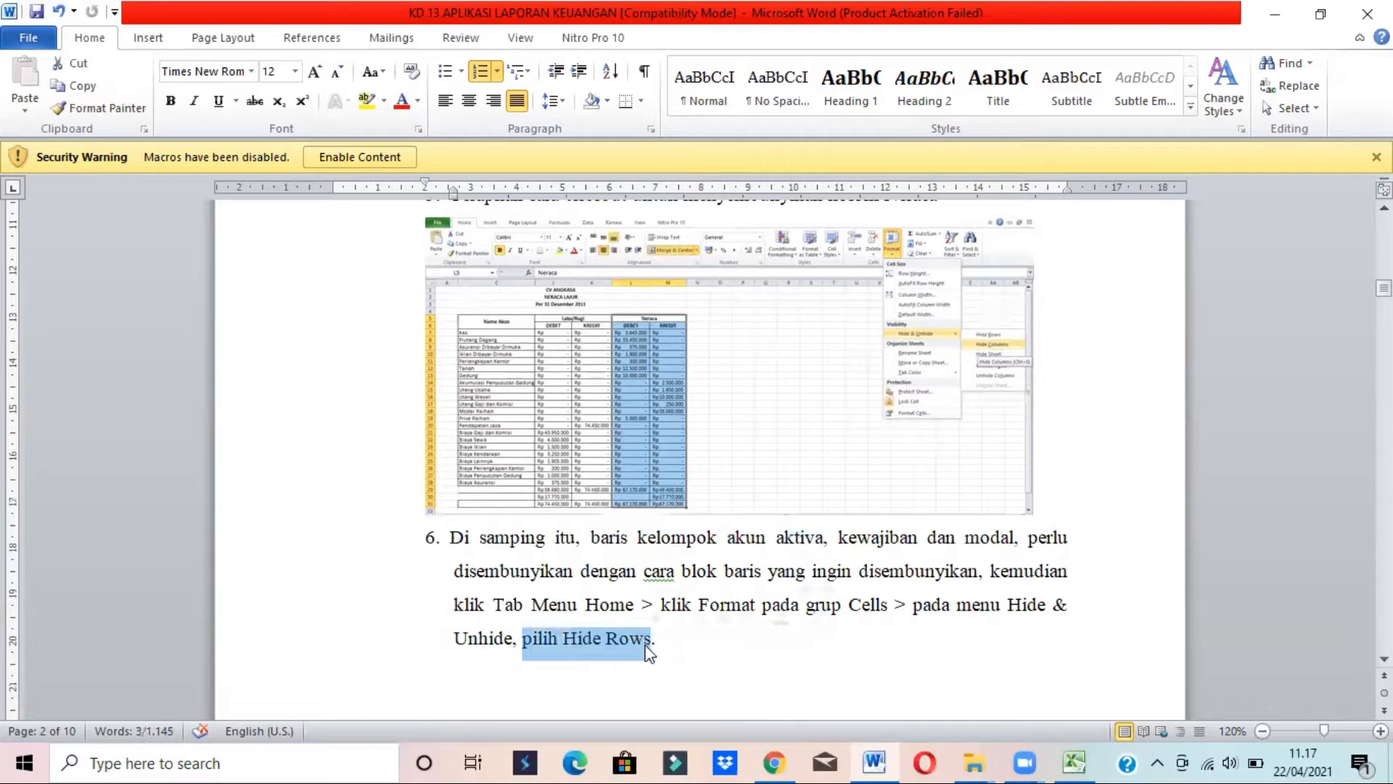
pyautogui.hotkey('alt', 'Tab')
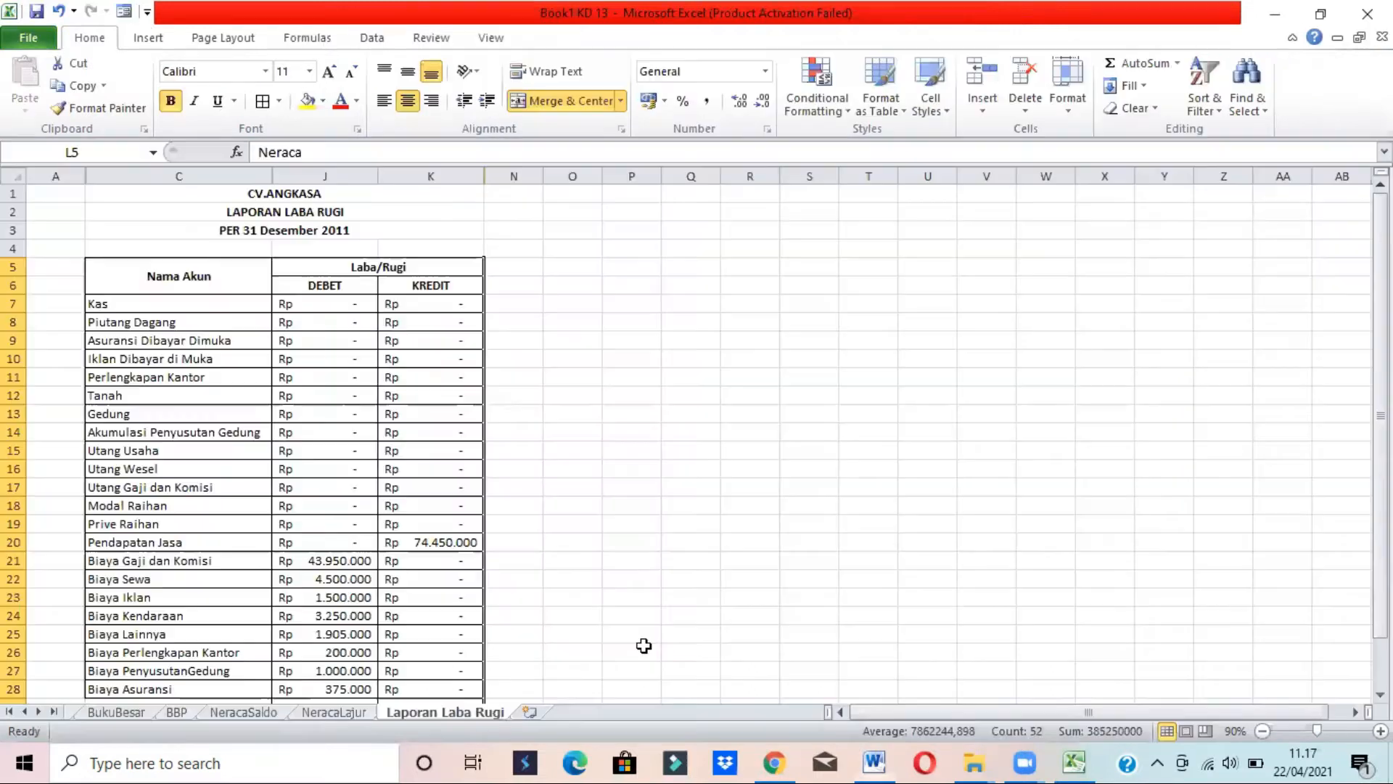
# Try hiding rows 7 to 18 of the Laporan Laba Rugi sheet and undo it
pyautogui.moveTo(13, 304); pyautogui.dragTo(29, 502)
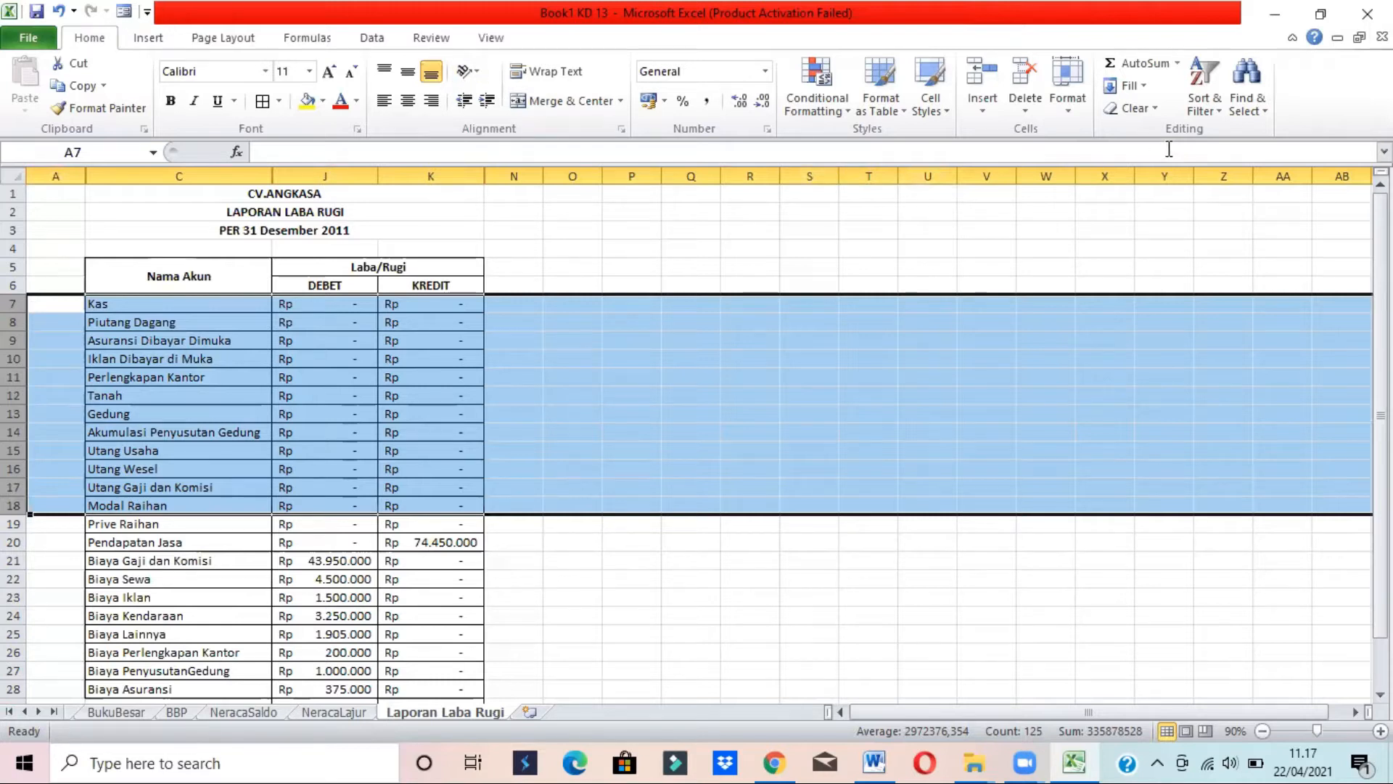
pyautogui.click(1063, 111)
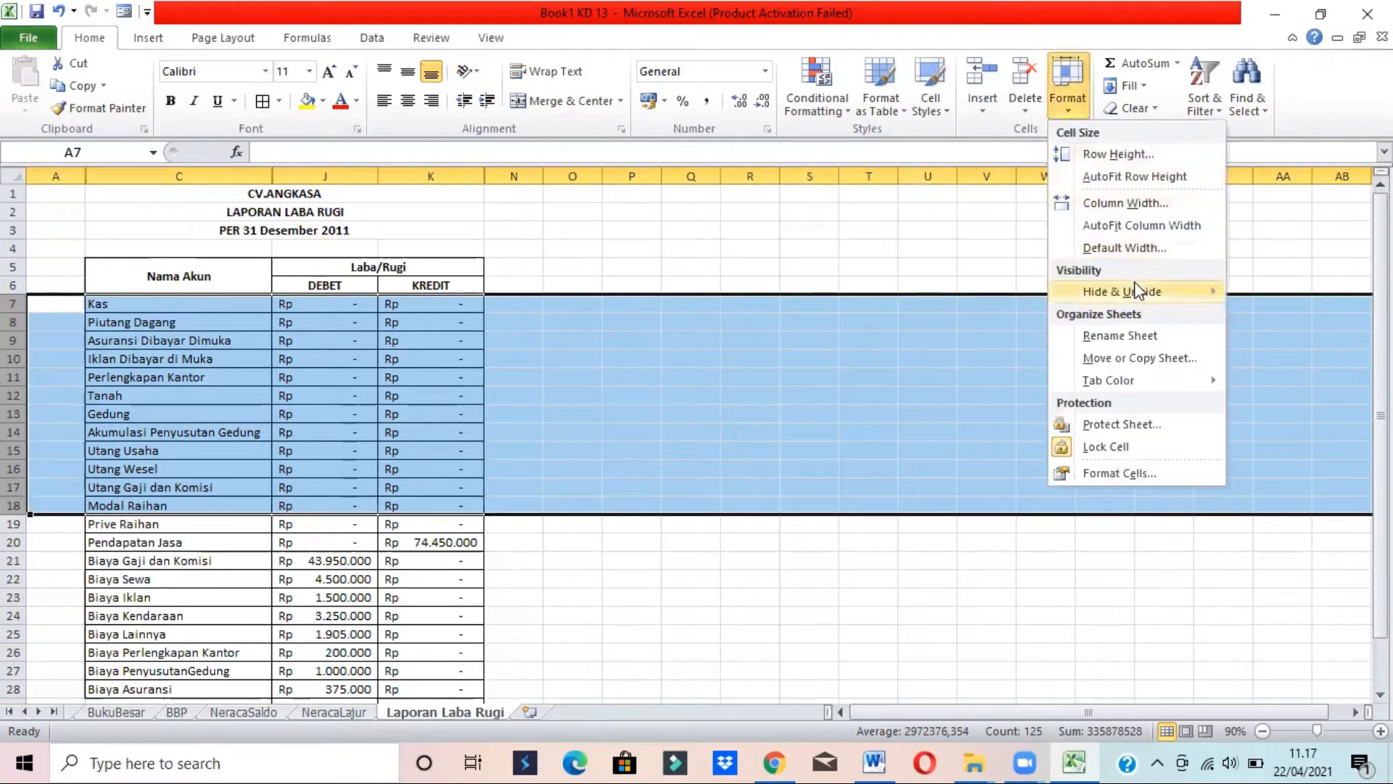
pyautogui.moveTo(1179, 298)
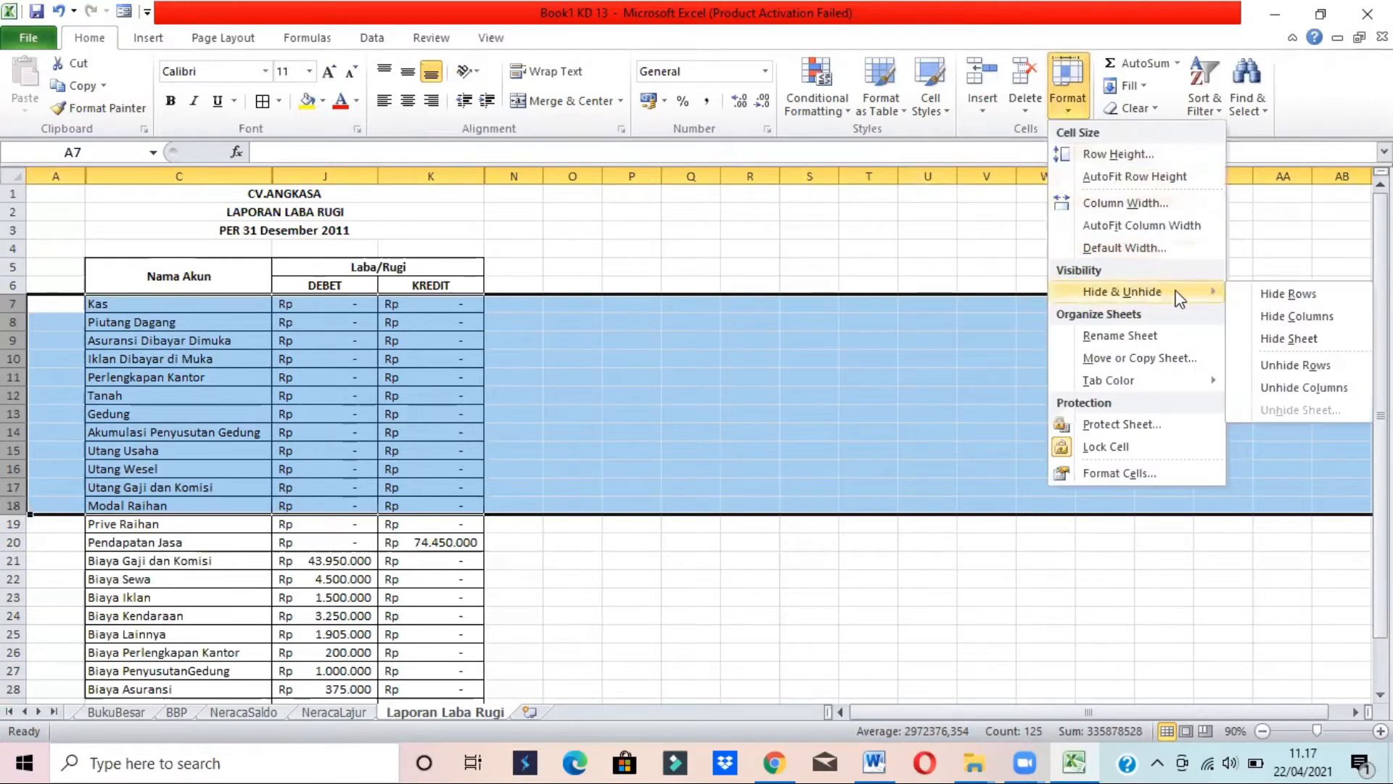
pyautogui.click(1273, 293)
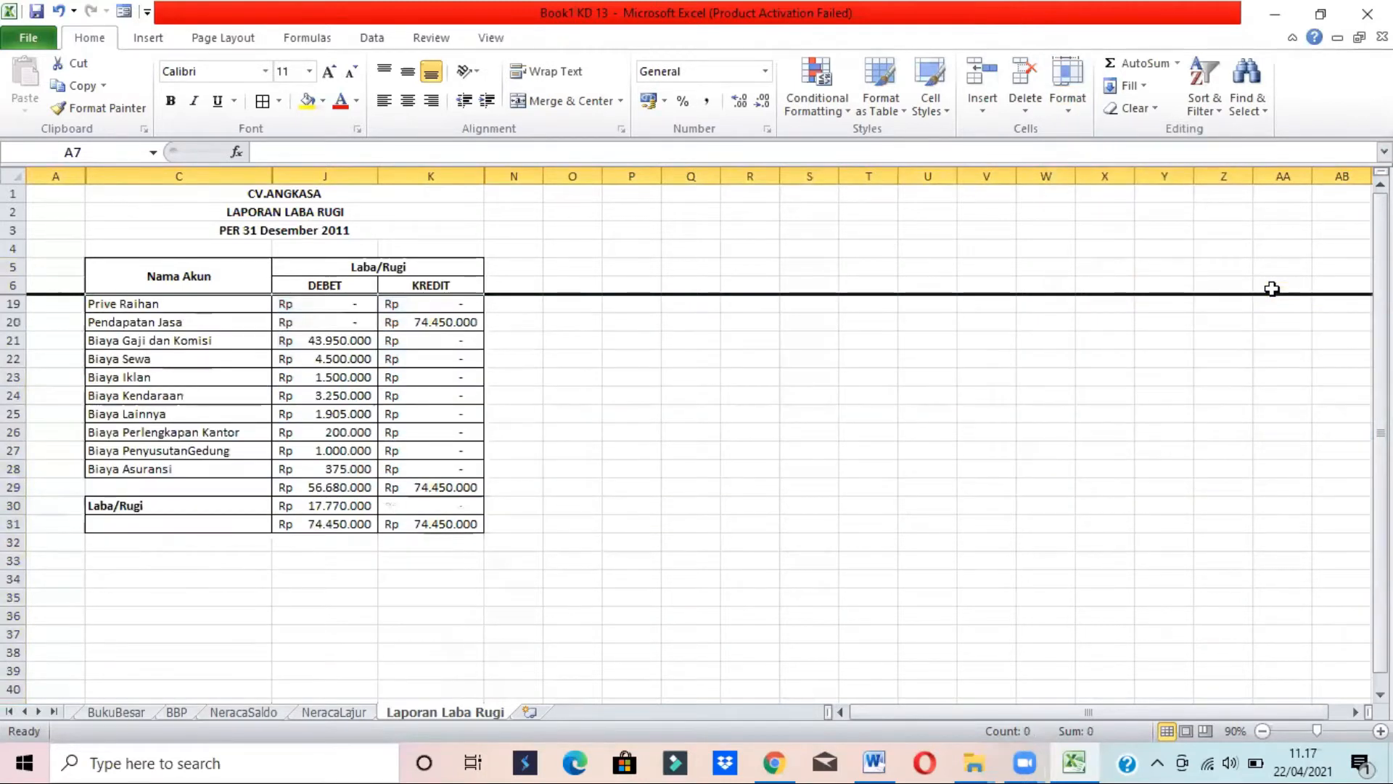
pyautogui.hotkey('ctrl', 'z')
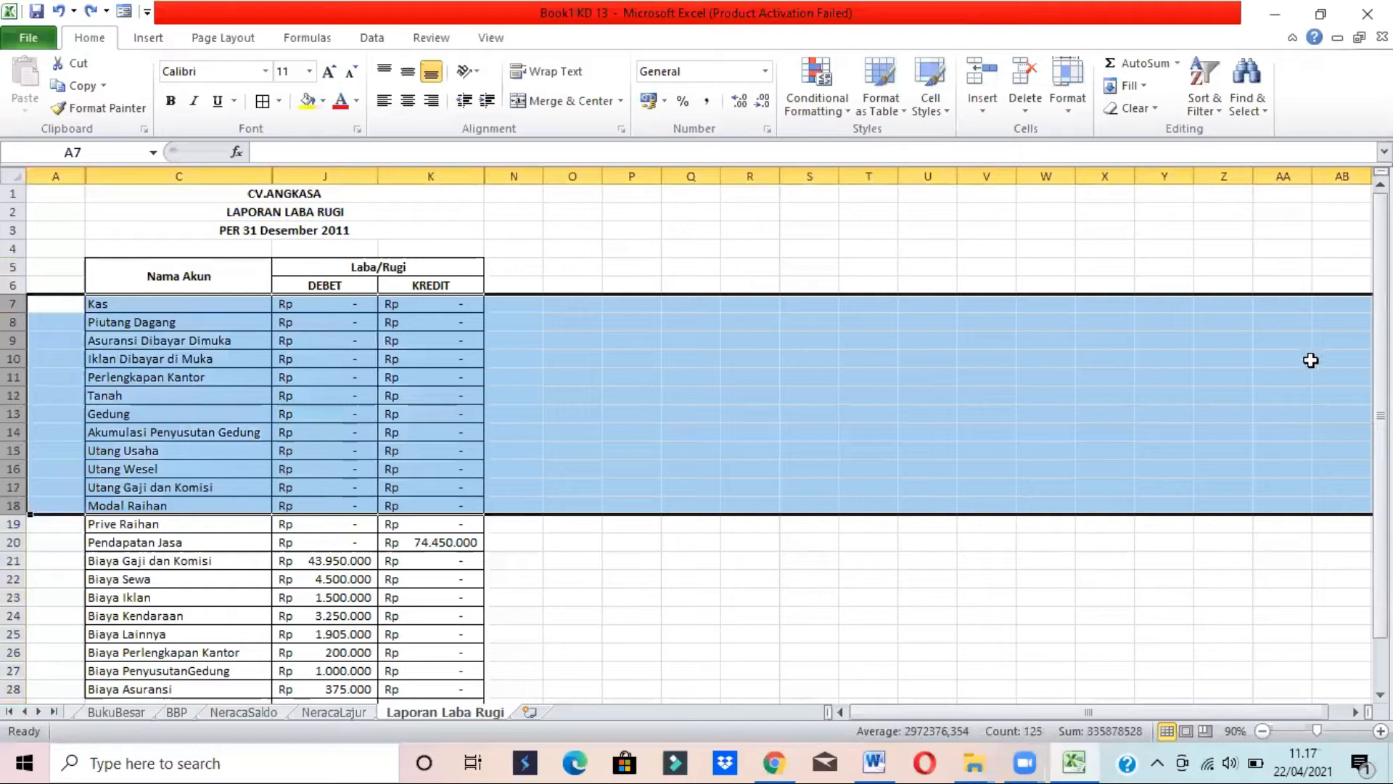
pyautogui.click(984, 415)
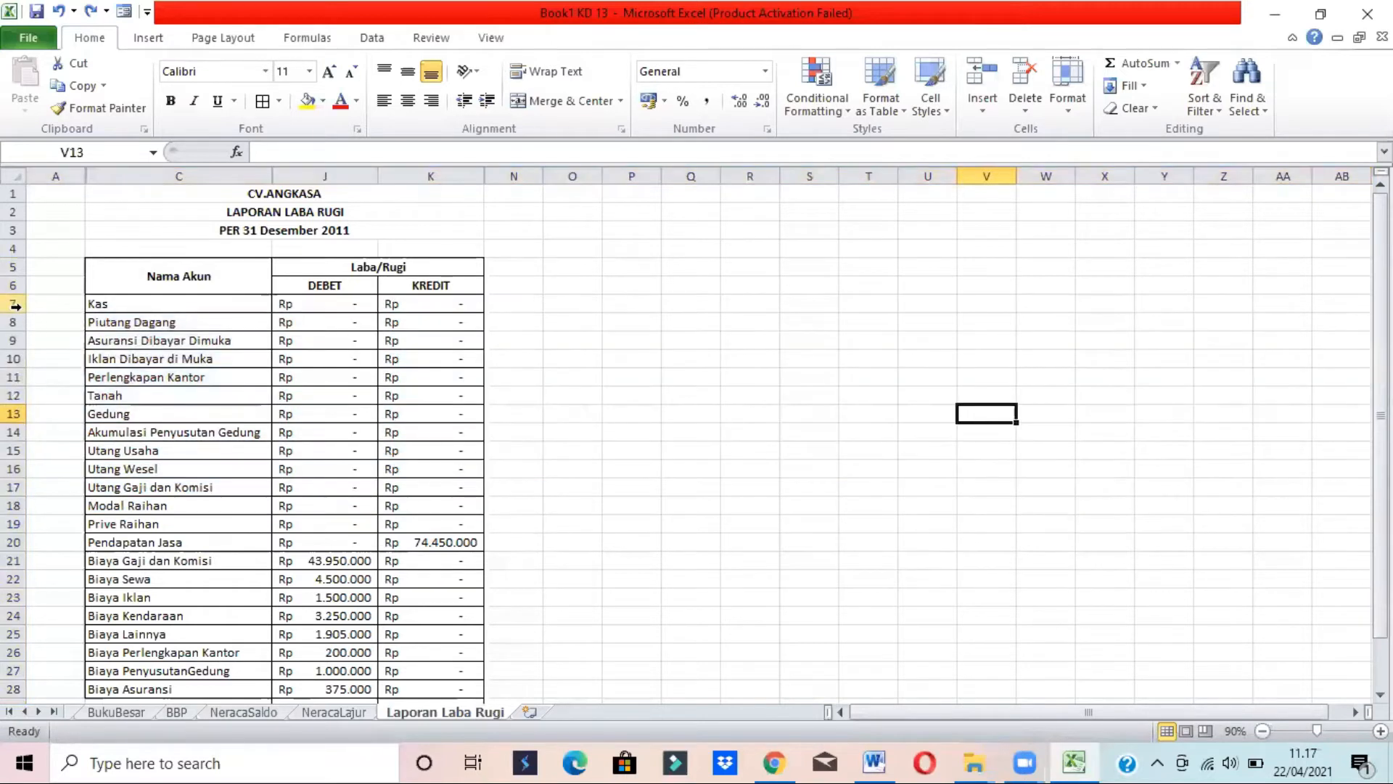
# Hide the asset, liability and equity account rows, 7 to 19, from Kas through the Prive account
pyautogui.moveTo(15, 304); pyautogui.dragTo(27, 520)
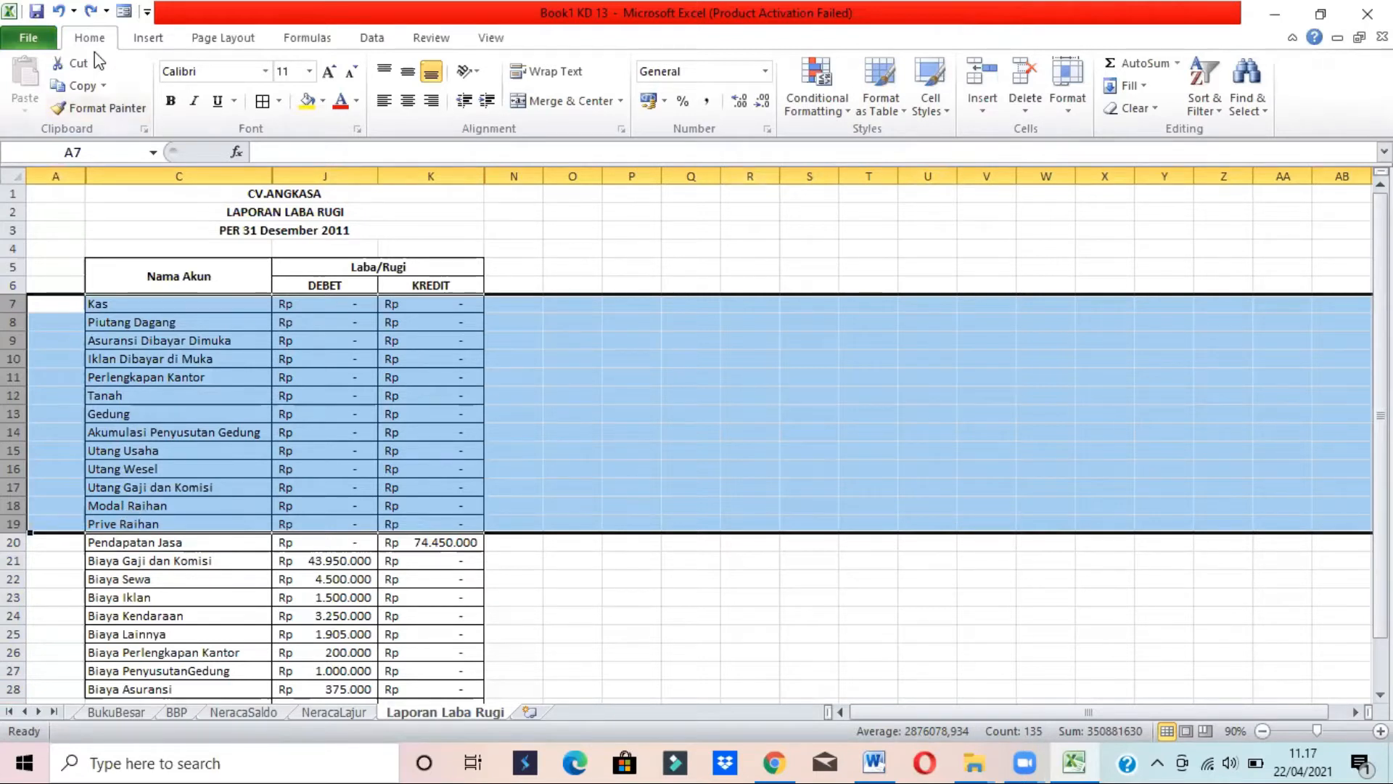
pyautogui.click(1061, 116)
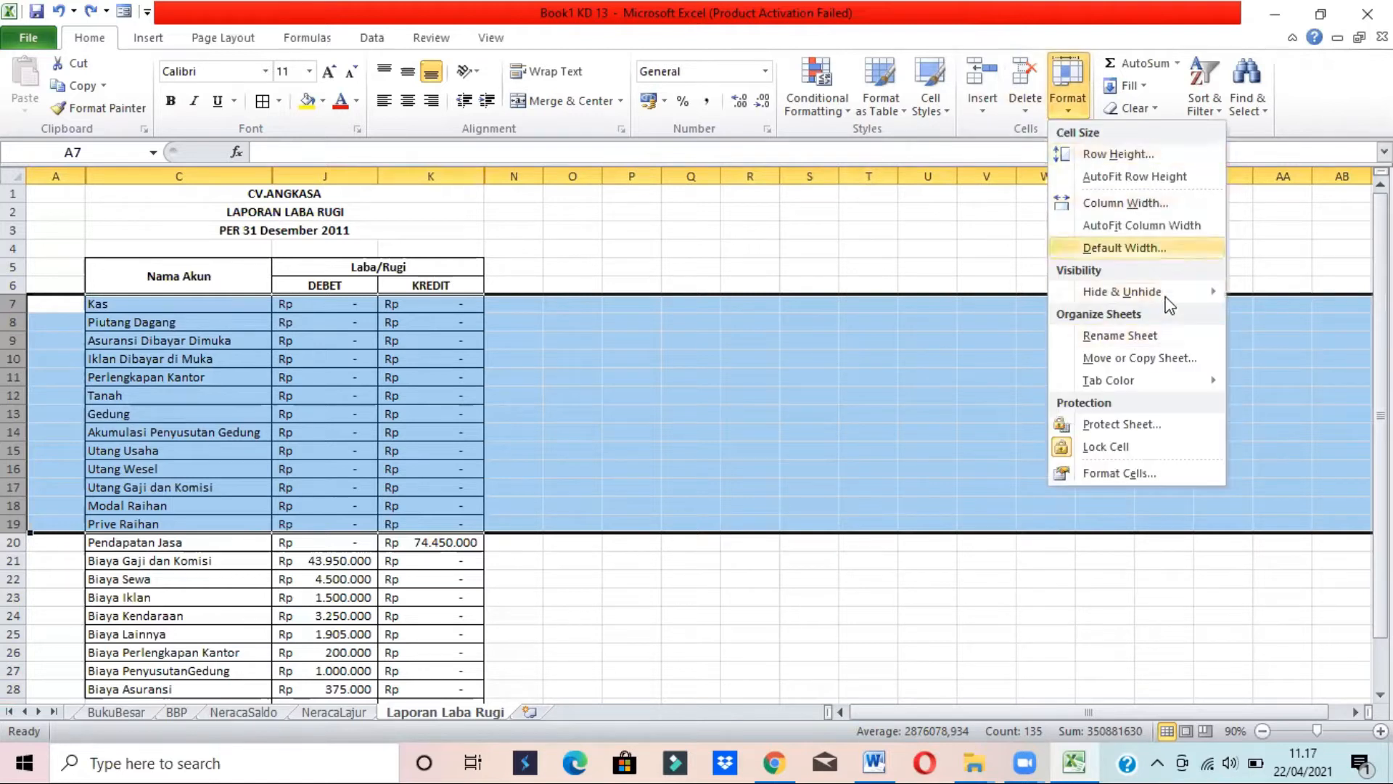
pyautogui.moveTo(1183, 294)
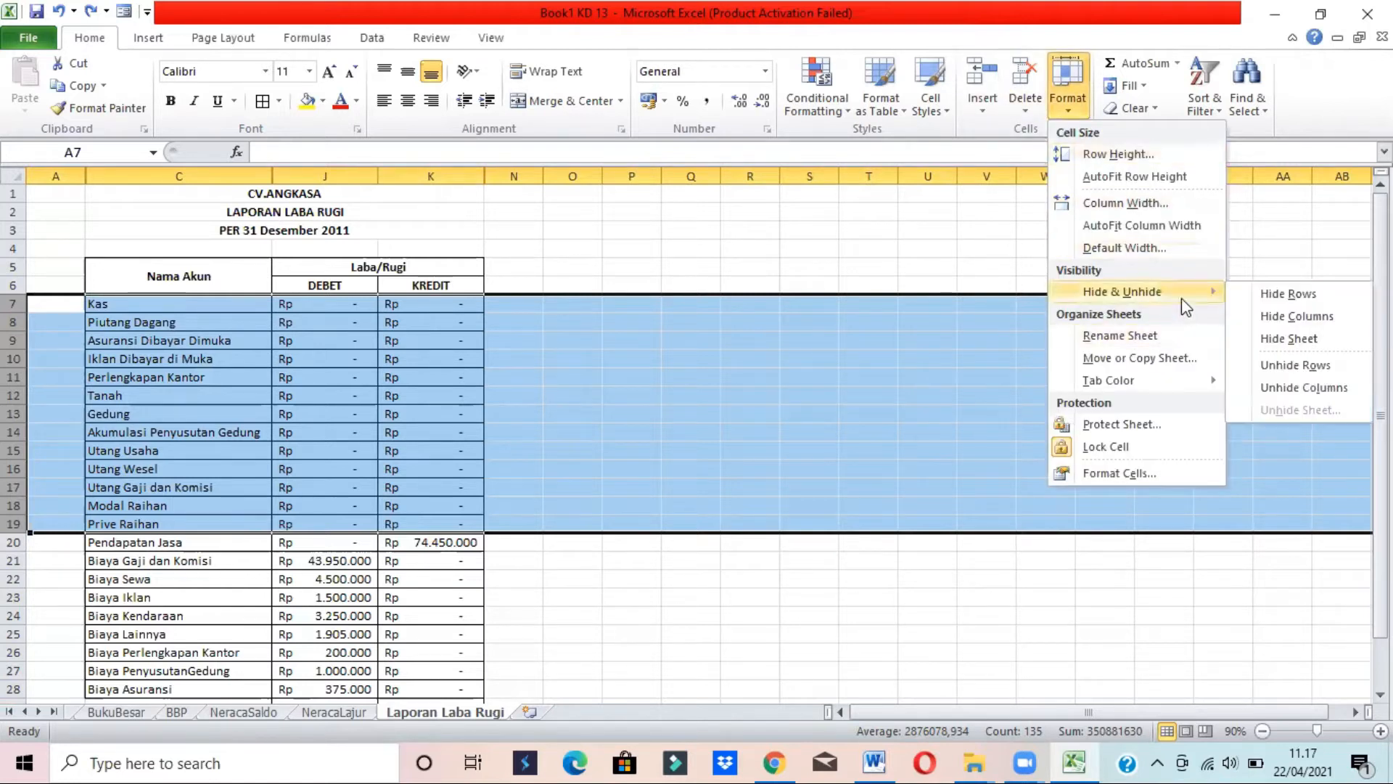
pyautogui.click(1263, 293)
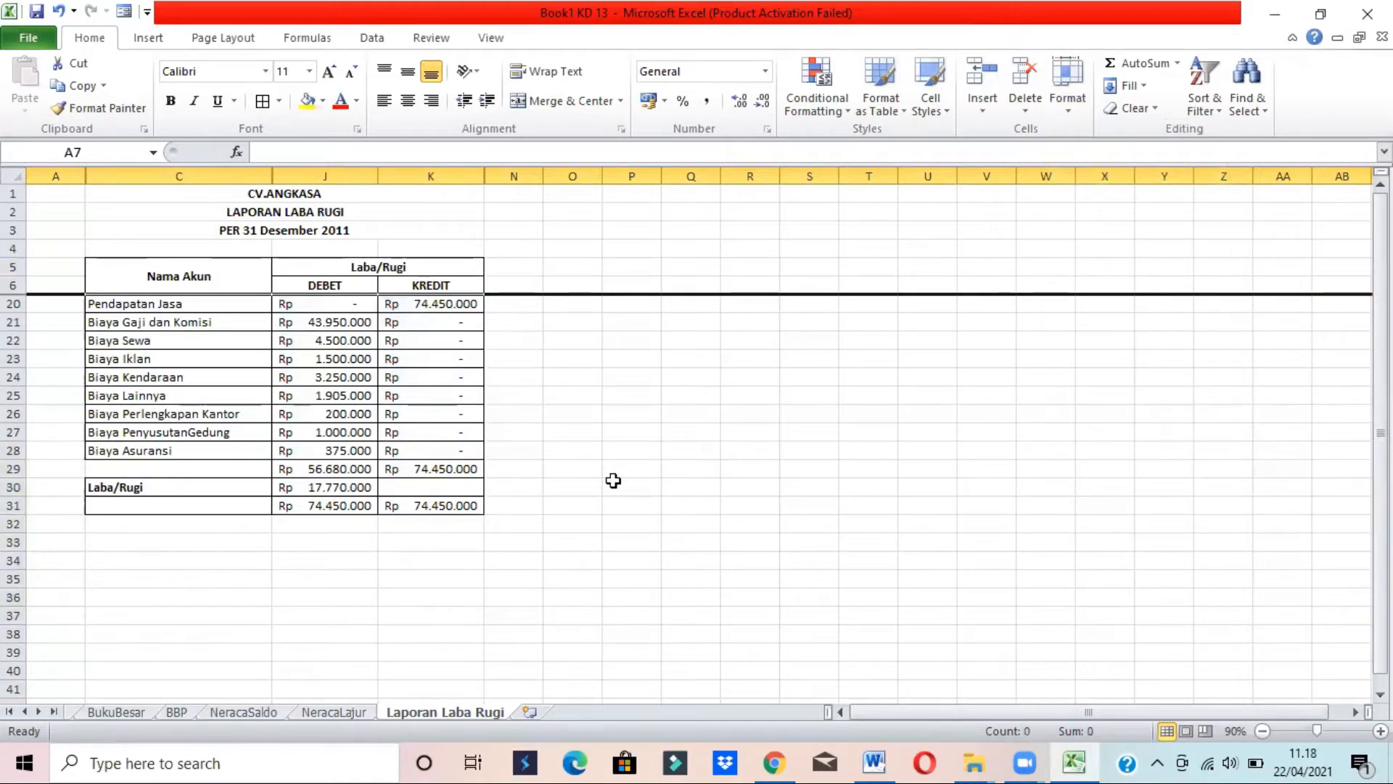
# Compare the Laporan Laba Rugi sheet, especially rows 29 to 31, with the finished report picture in the Word document
pyautogui.hotkey('alt', 'Tab')
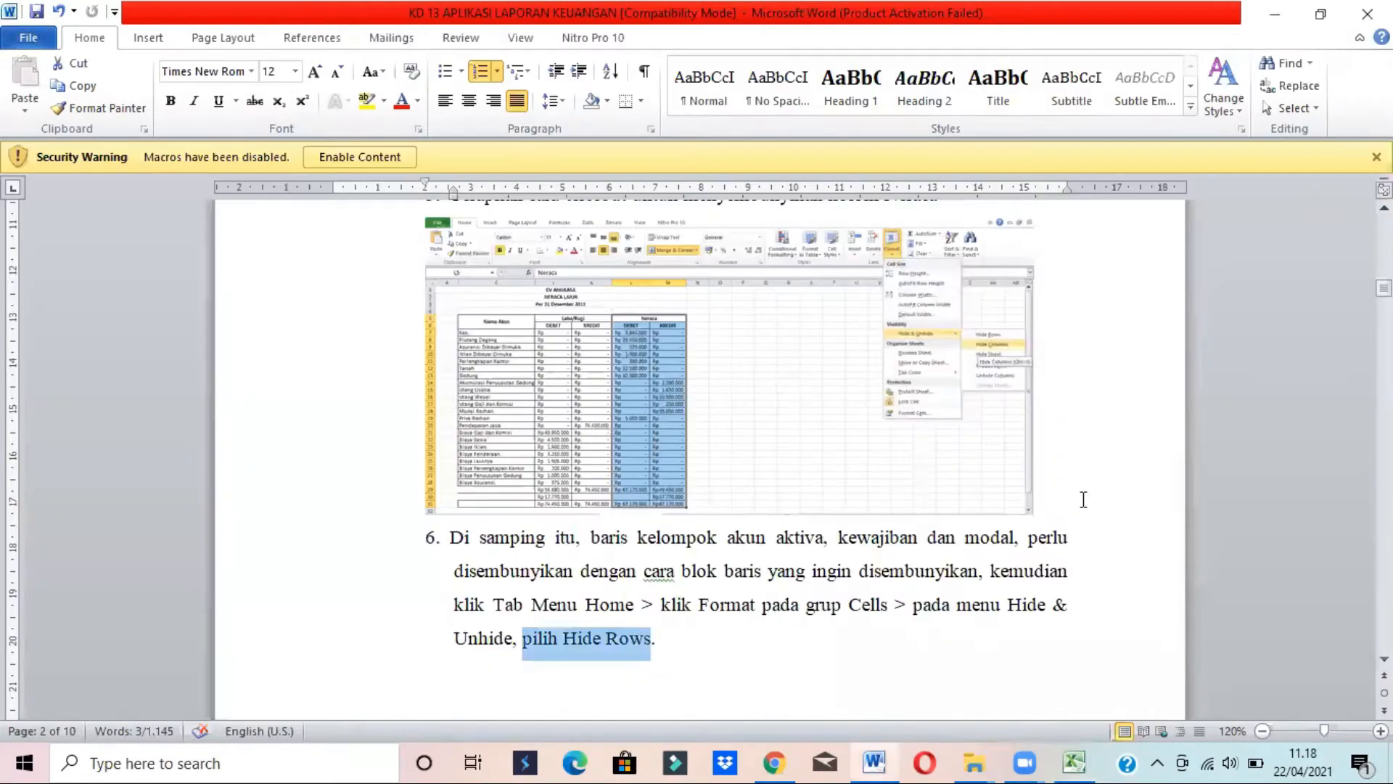
pyautogui.scroll(-10, 1351, 373)
pyautogui.moveTo(1383, 302); pyautogui.dragTo(1384, 322)
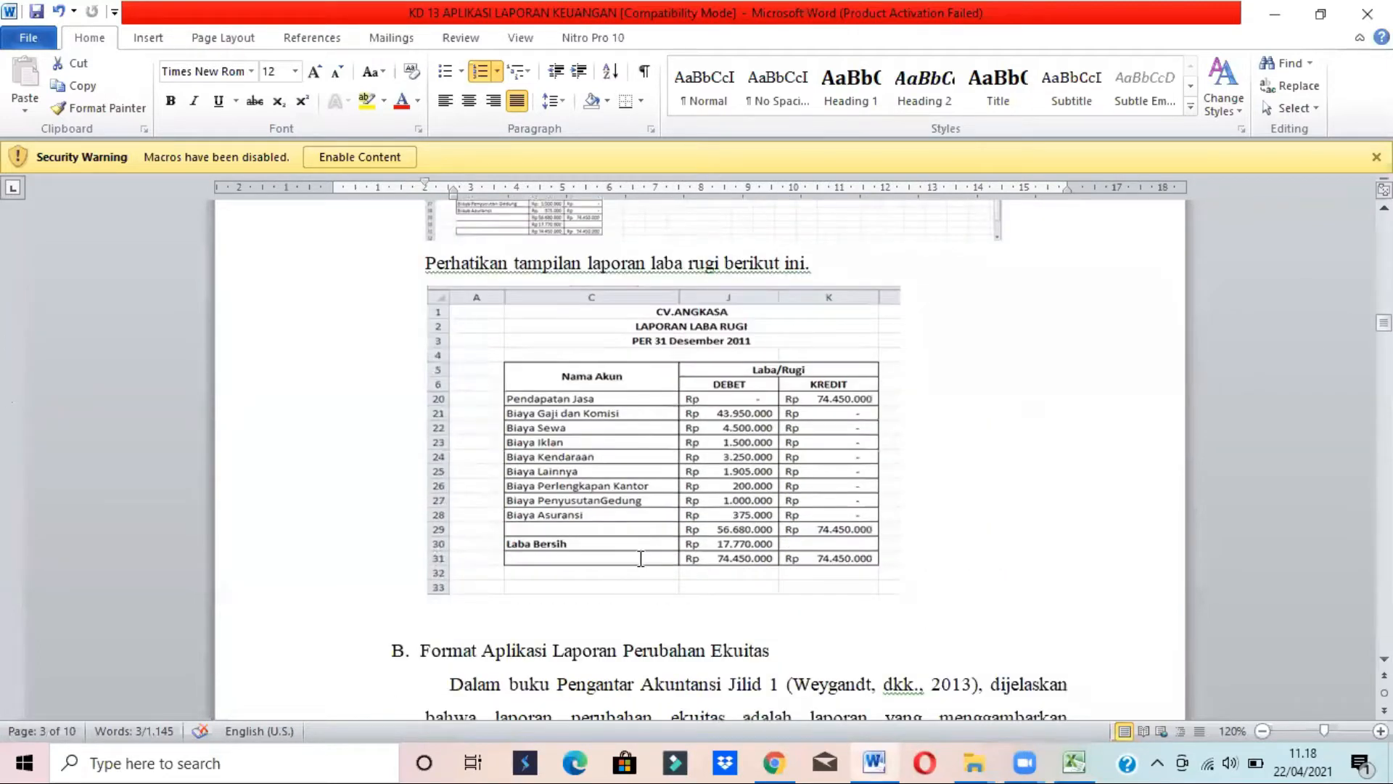
pyautogui.hotkey('alt', 'Tab')
pyautogui.moveTo(177, 470); pyautogui.dragTo(442, 506)
pyautogui.click(473, 350)
pyautogui.hotkey('alt', 'Tab')
pyautogui.hotkey('alt', 'Tab')
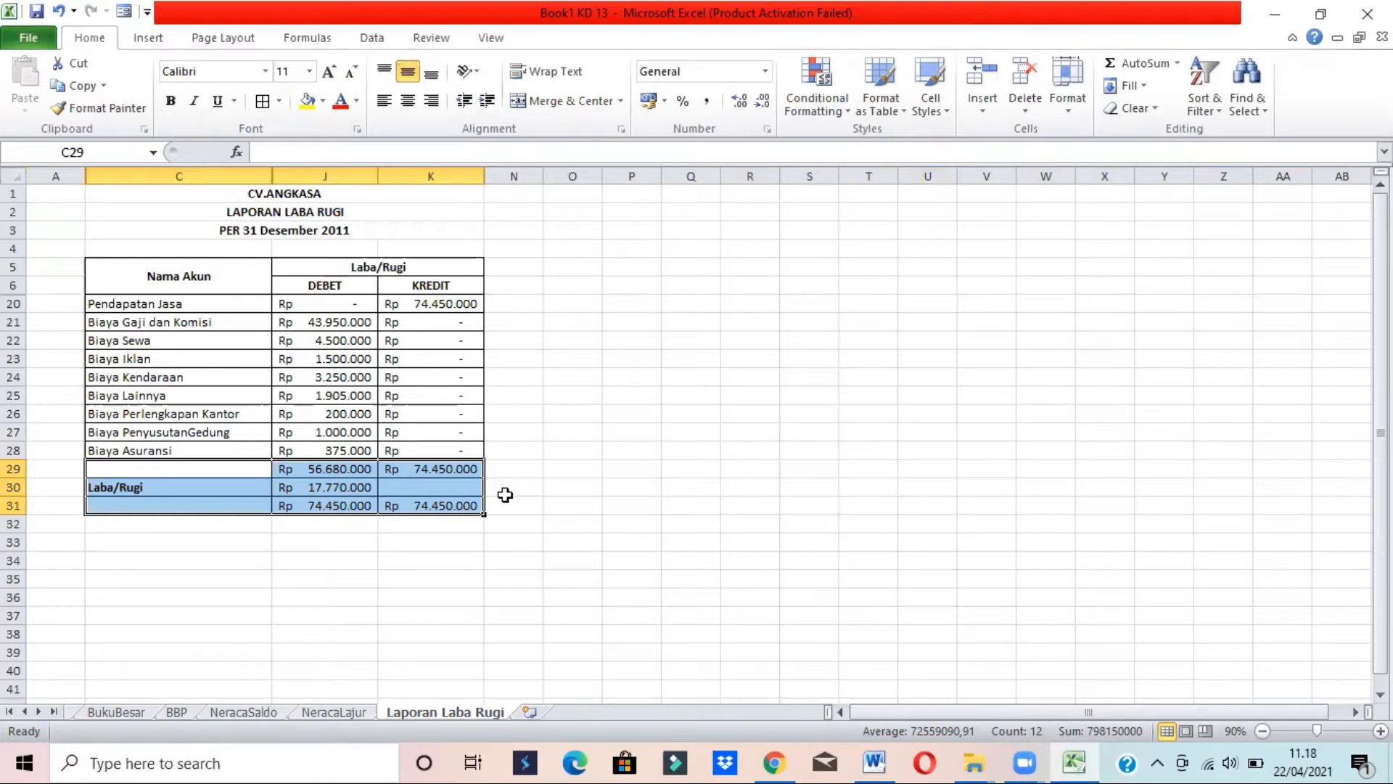
pyautogui.hotkey('alt', 'Tab')
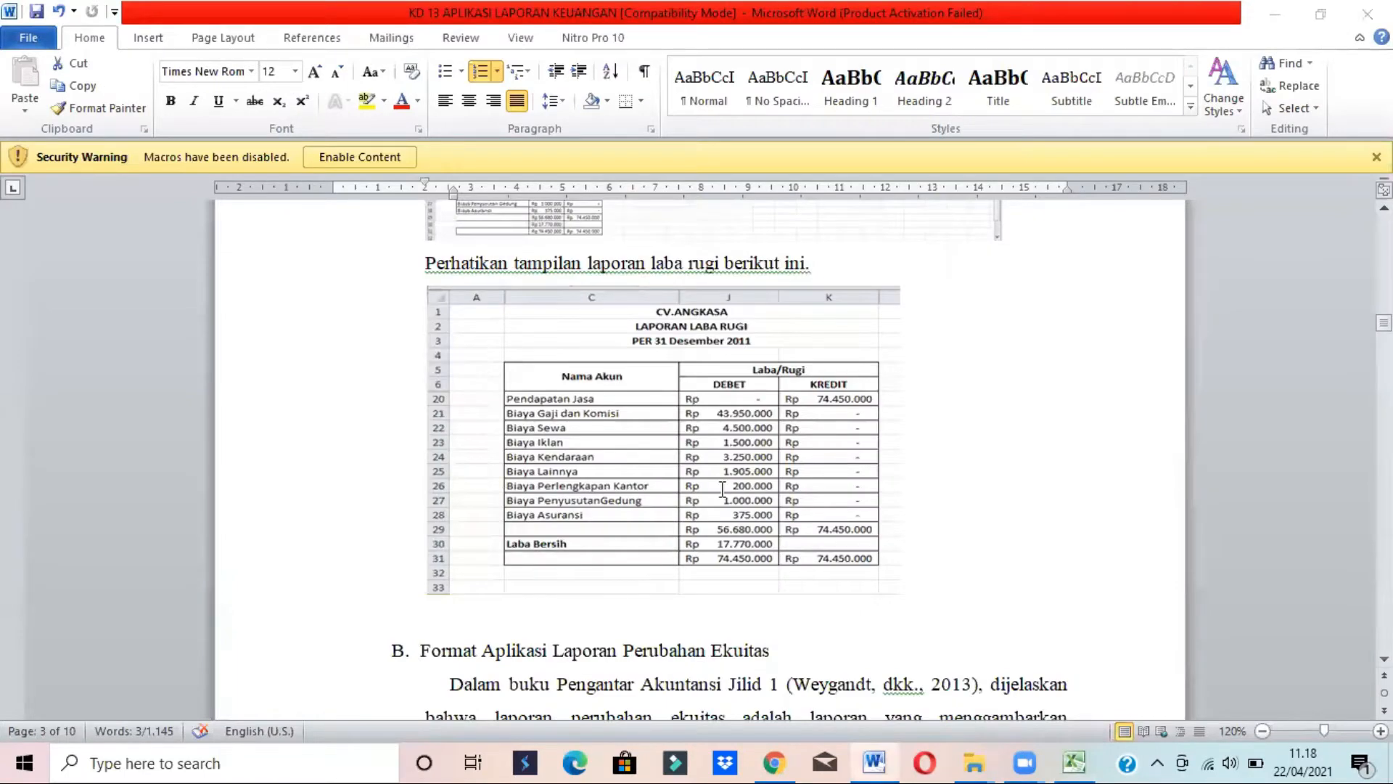
pyautogui.hotkey('alt', 'Tab')
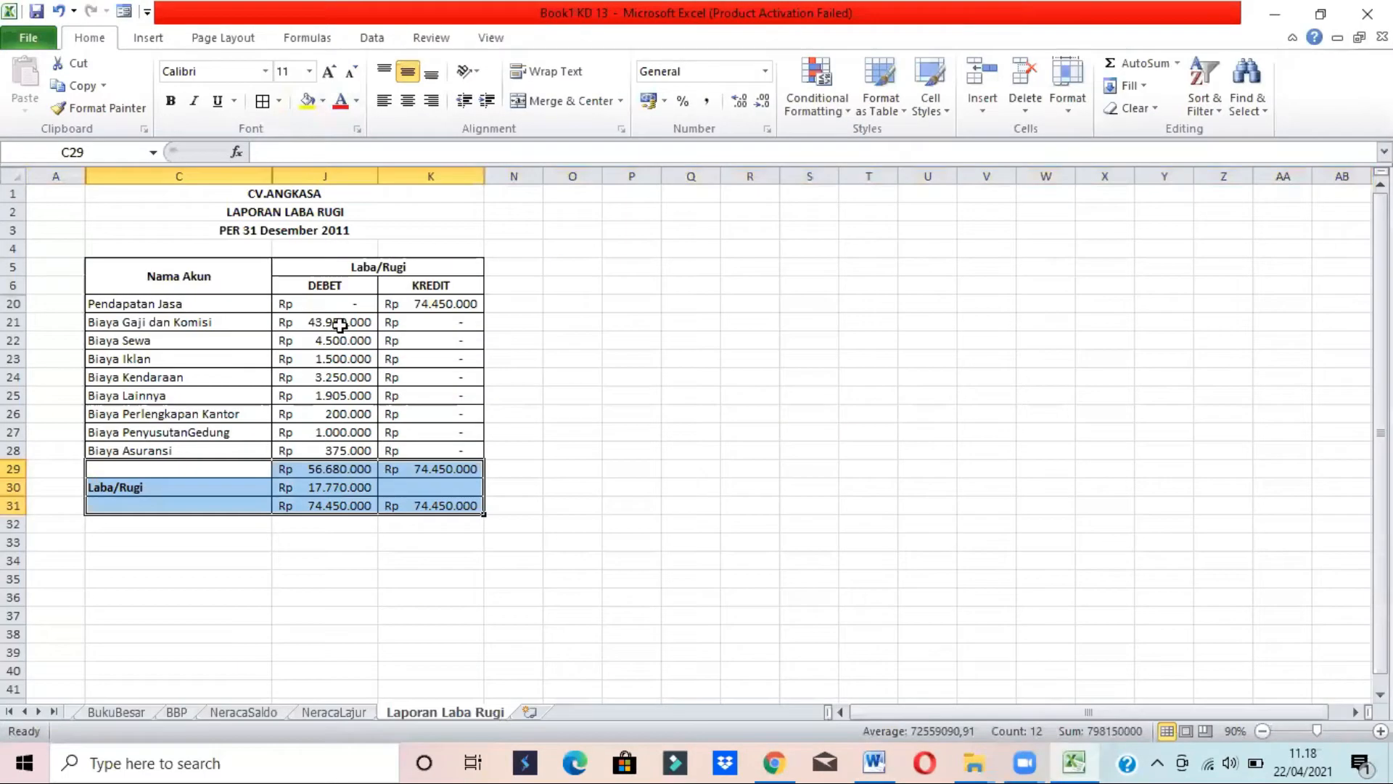
# Check the Laba/Rugi label, the Pendapatan Jasa credit and the profit cell J30 against the Laba Bersih row in the Word picture
pyautogui.click(134, 483)
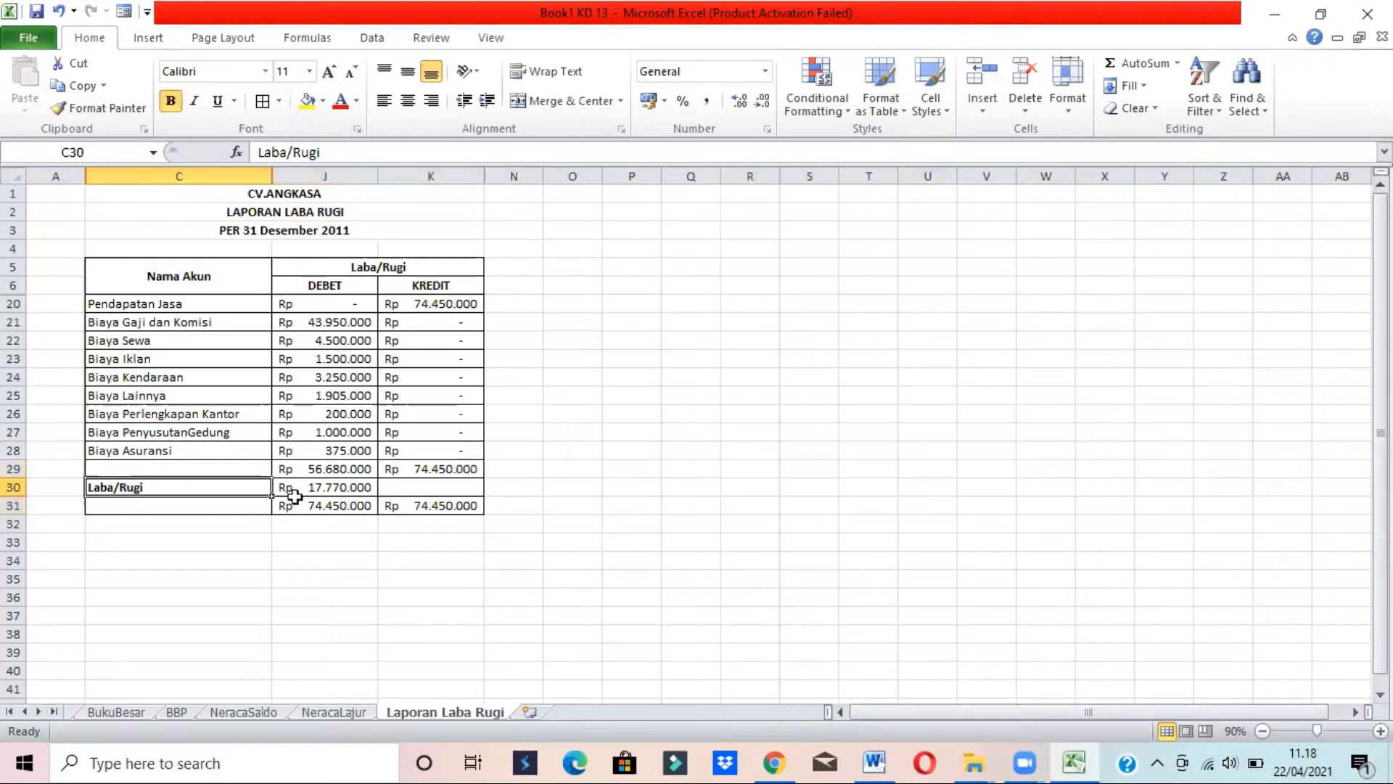
pyautogui.click(429, 301)
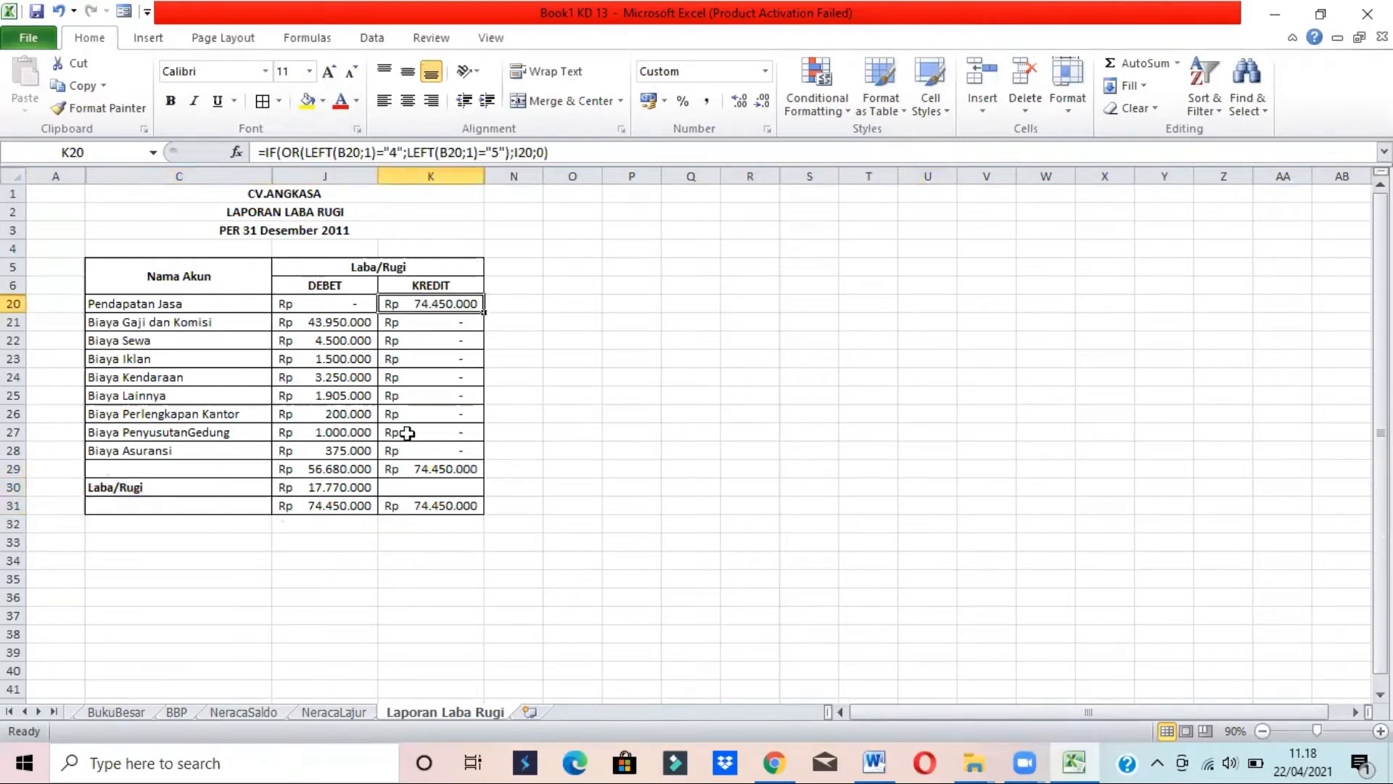
pyautogui.click(340, 486)
pyautogui.hotkey('alt', 'Tab')
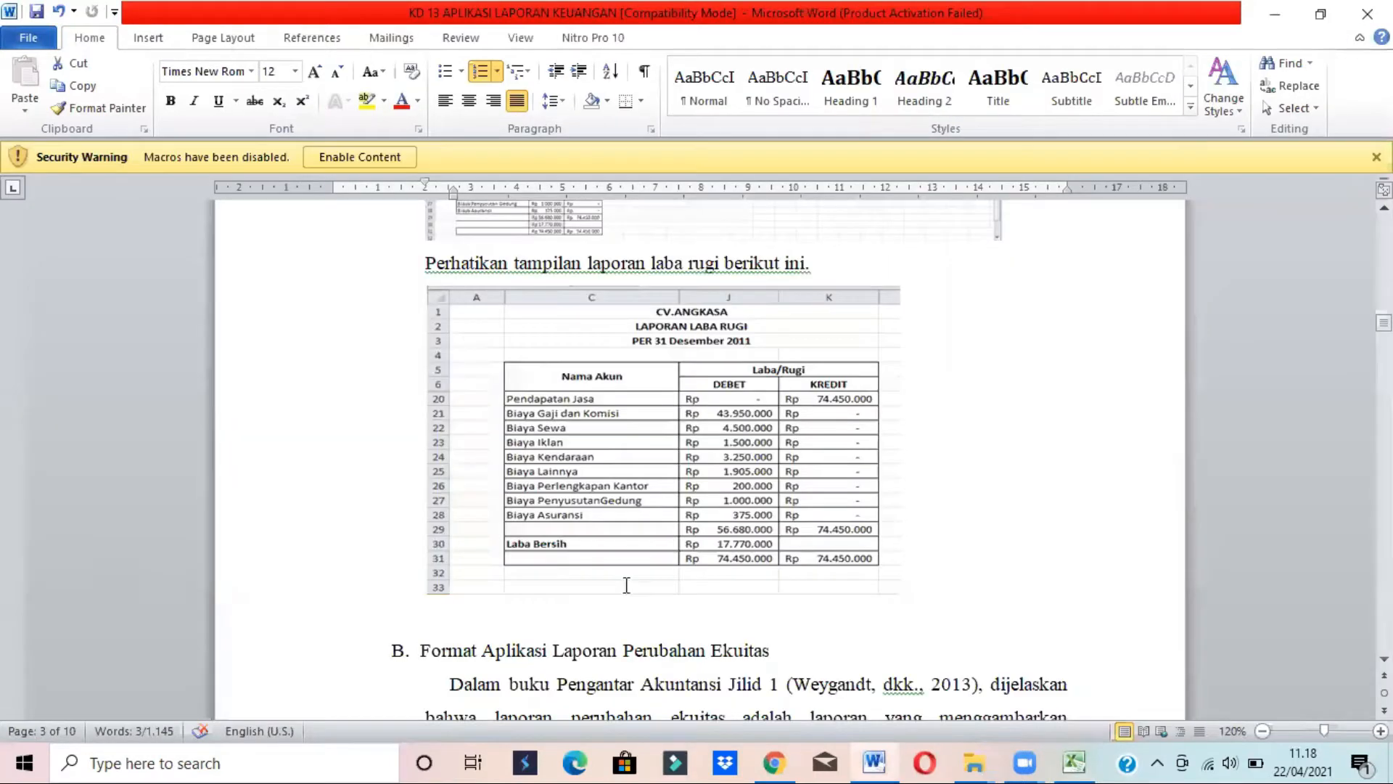
pyautogui.hotkey('alt', 'Tab')
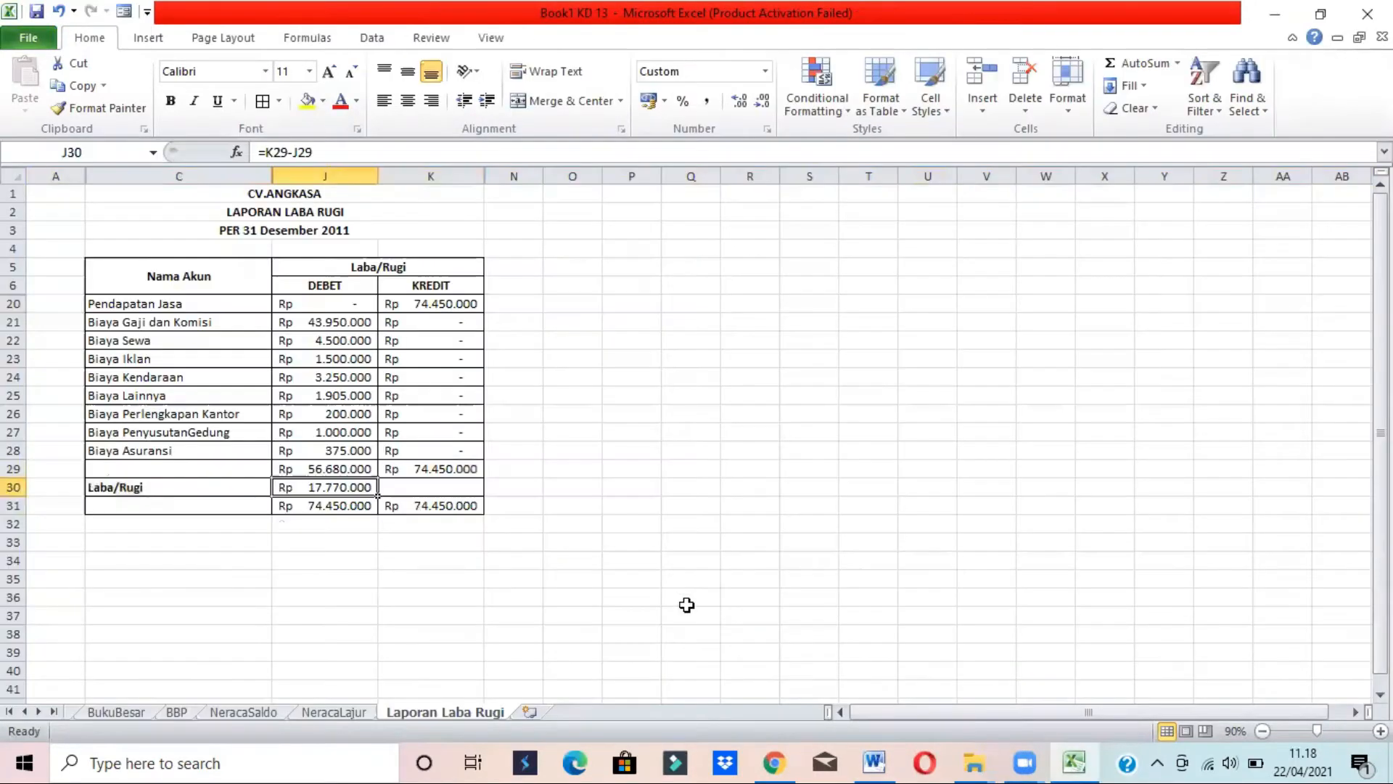
pyautogui.hotkey('alt', 'Tab')
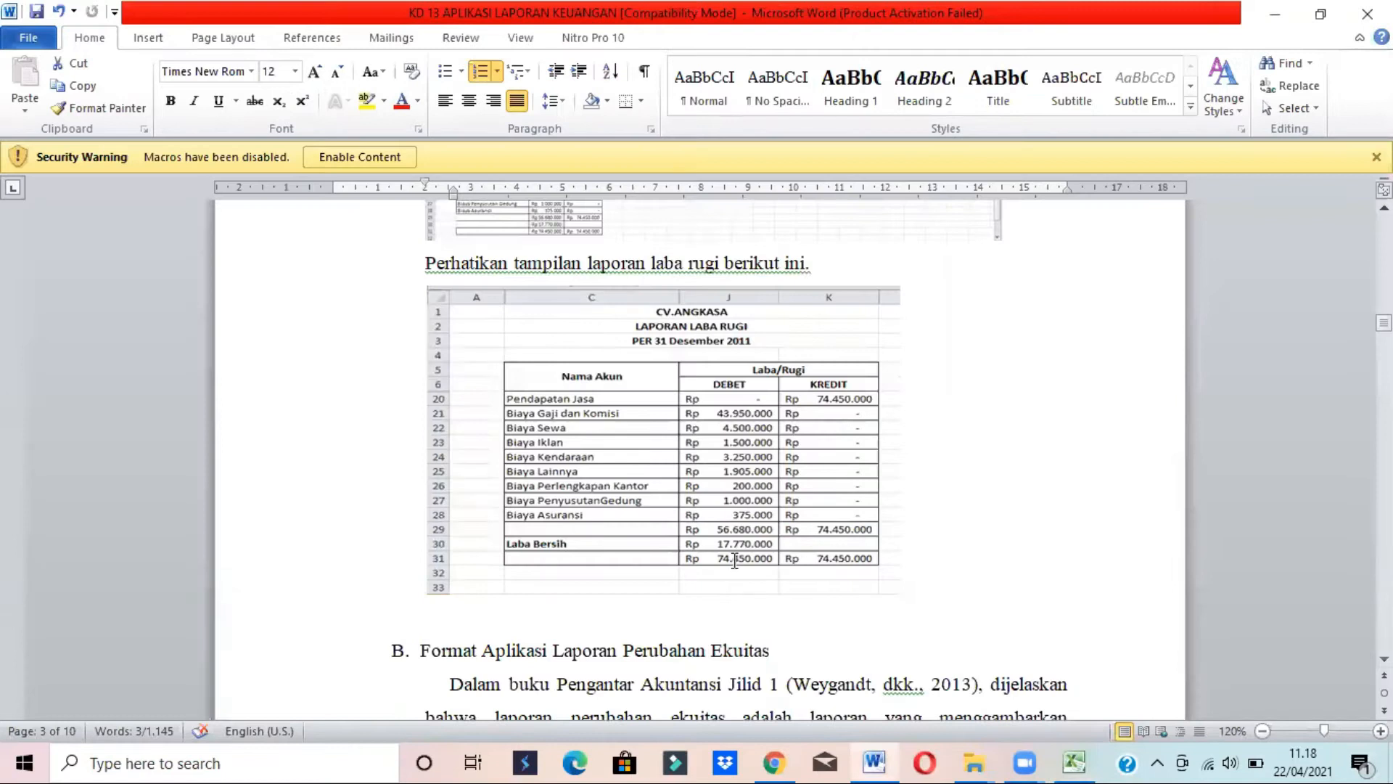
pyautogui.hotkey('alt', 'Tab')
pyautogui.hotkey('alt', 'Tab')
pyautogui.hotkey('alt', 'Tab')
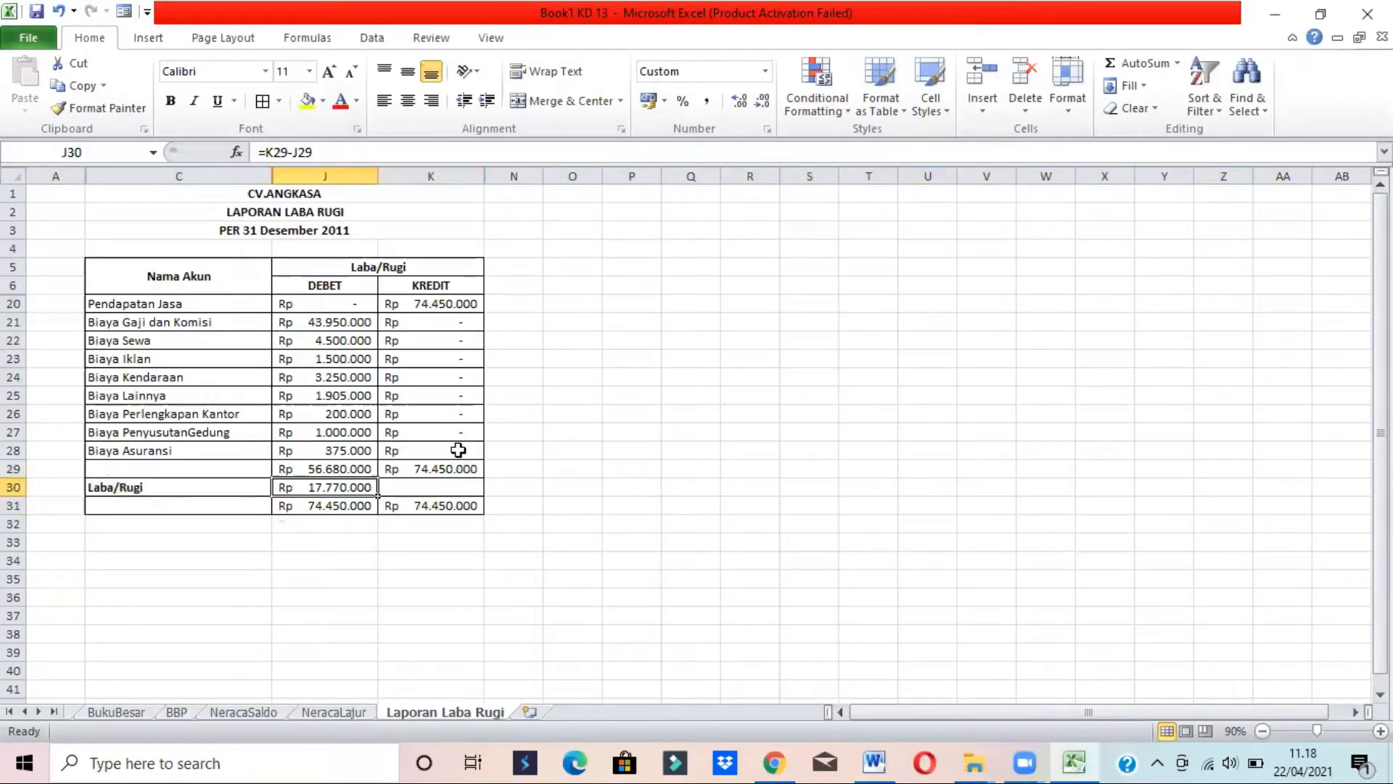
pyautogui.hotkey('alt', 'Tab')
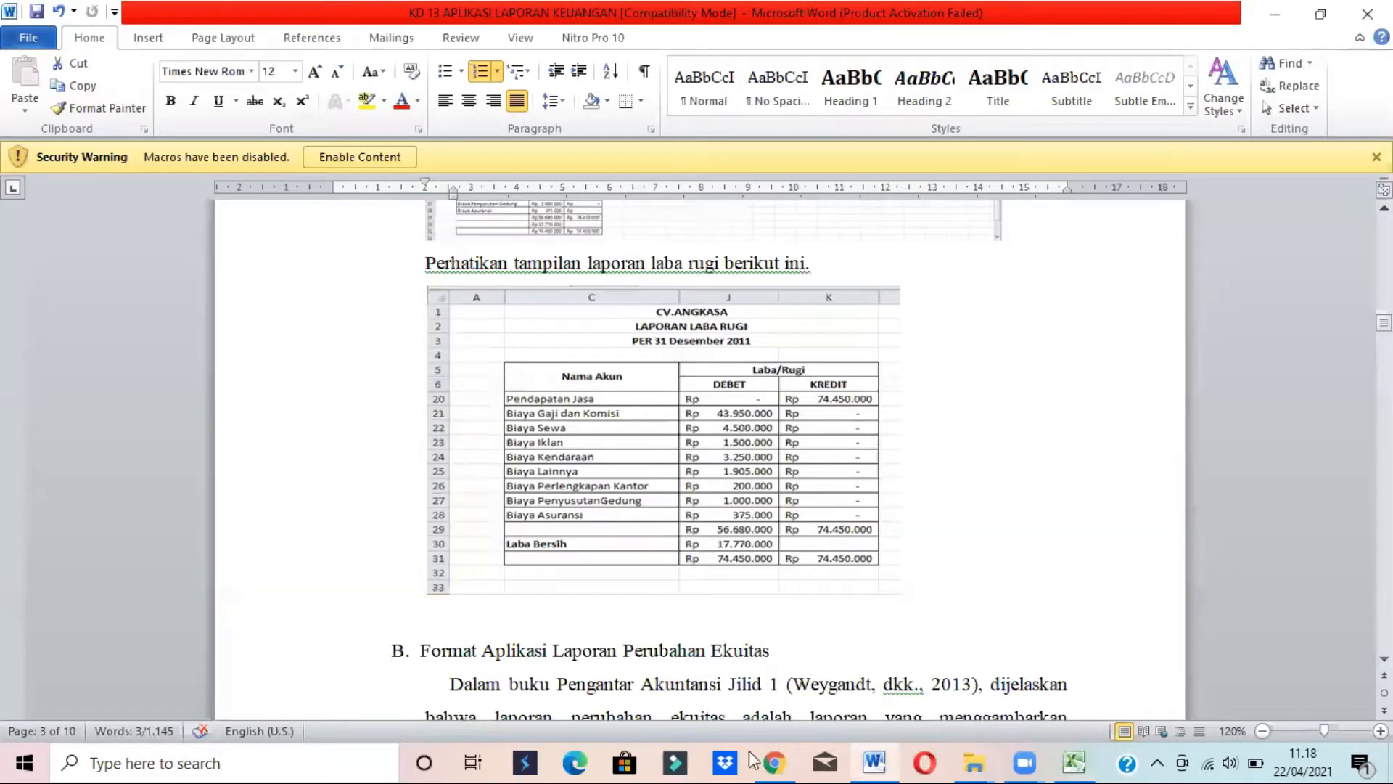
# Read section B of the Word document on the Laporan Perubahan Ekuitas, from its definition and components to the first instruction for CV. Angkasa
pyautogui.click(790, 658)
pyautogui.moveTo(1383, 322); pyautogui.dragTo(1383, 332)
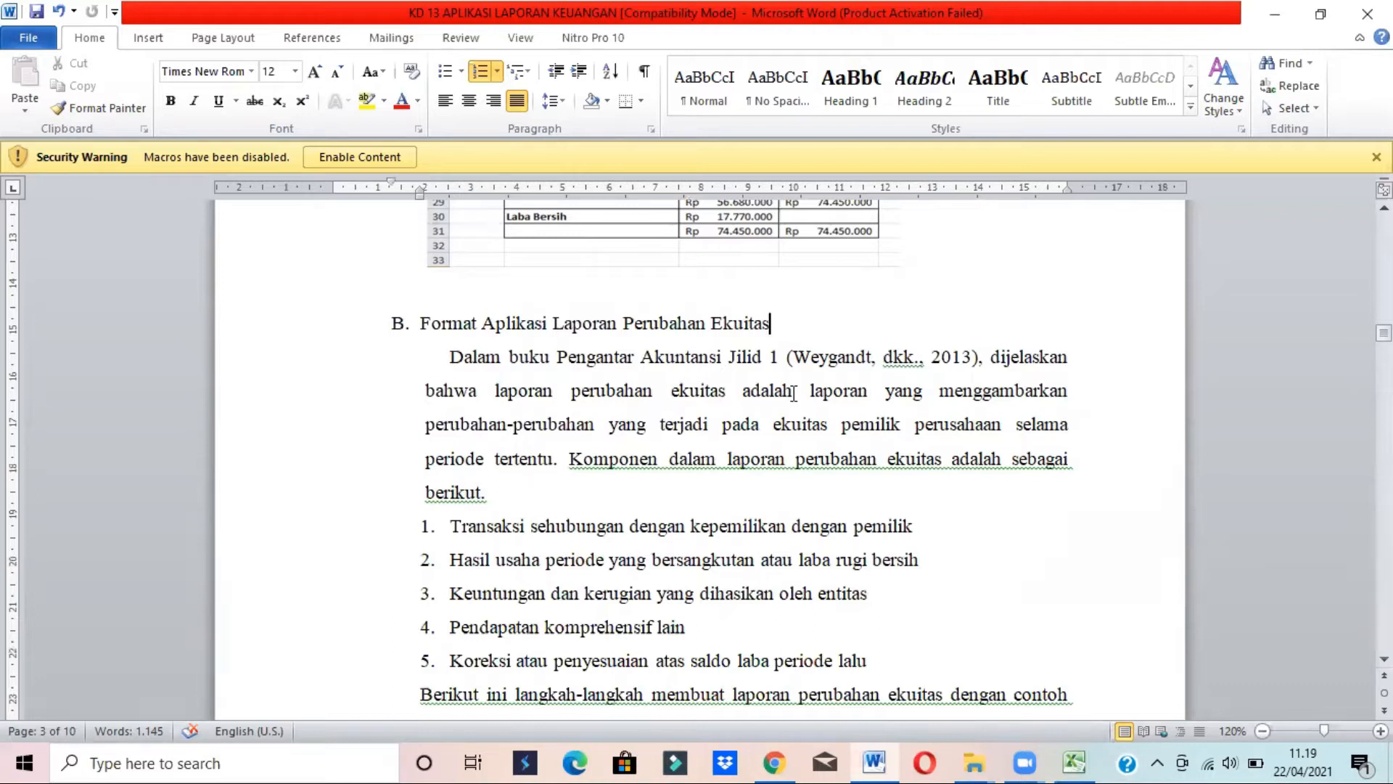
pyautogui.moveTo(772, 428); pyautogui.dragTo(883, 443)
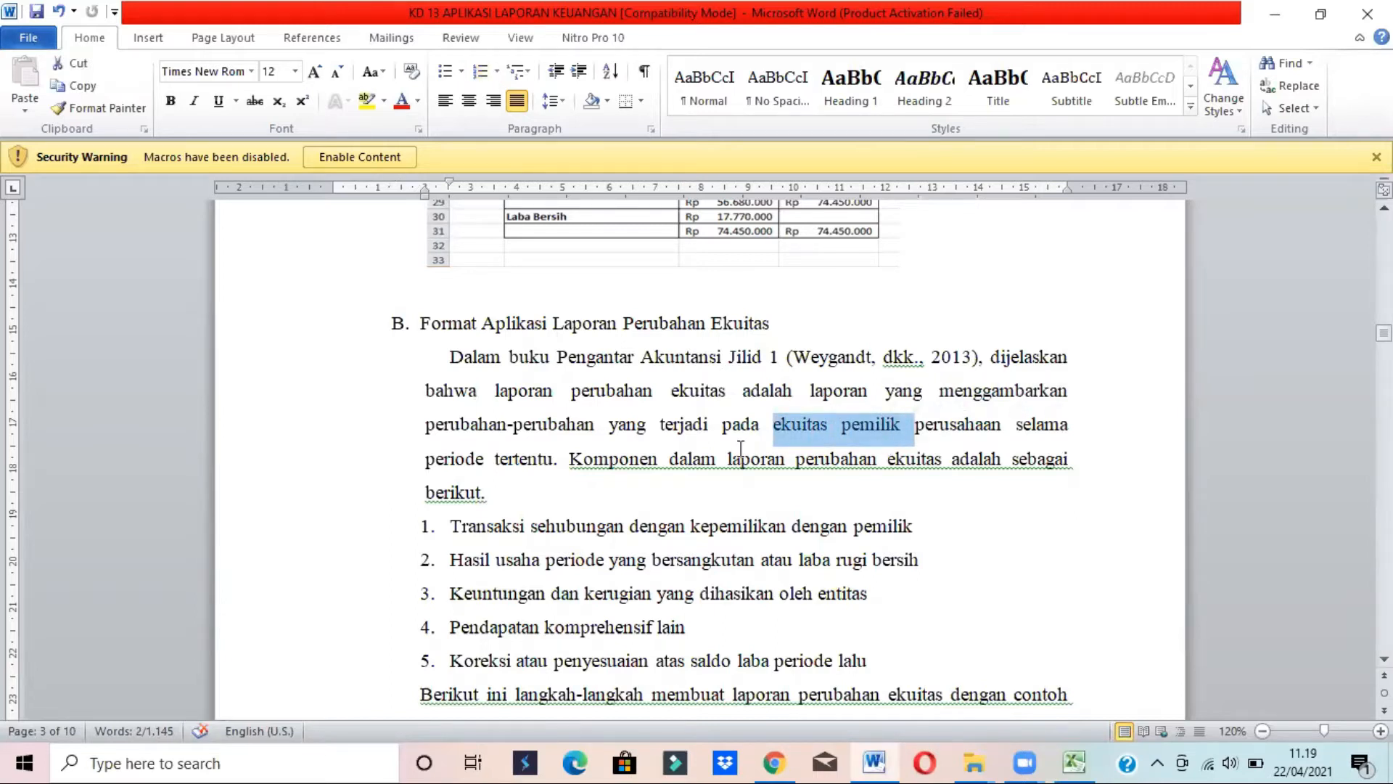
pyautogui.click(662, 460)
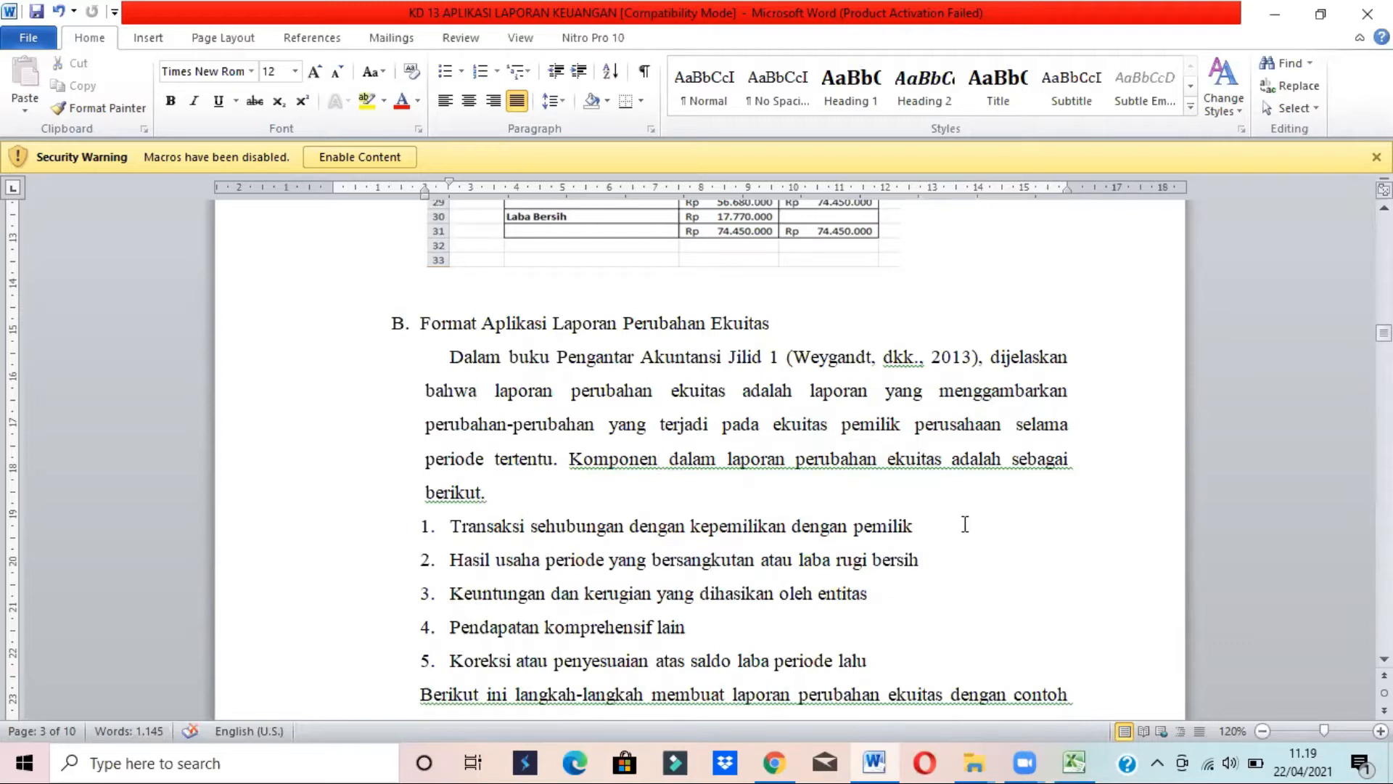
pyautogui.click(1385, 377)
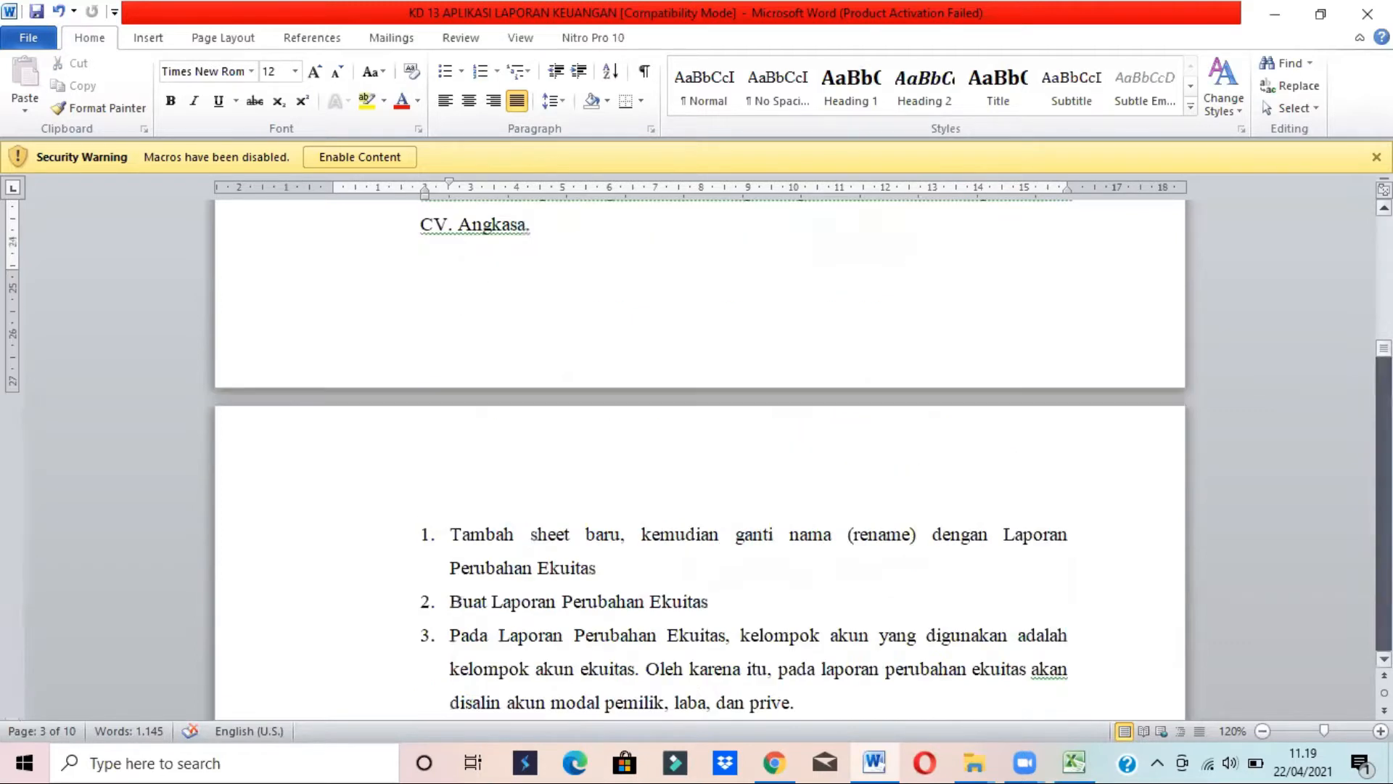
pyautogui.moveTo(1384, 349); pyautogui.dragTo(1385, 338)
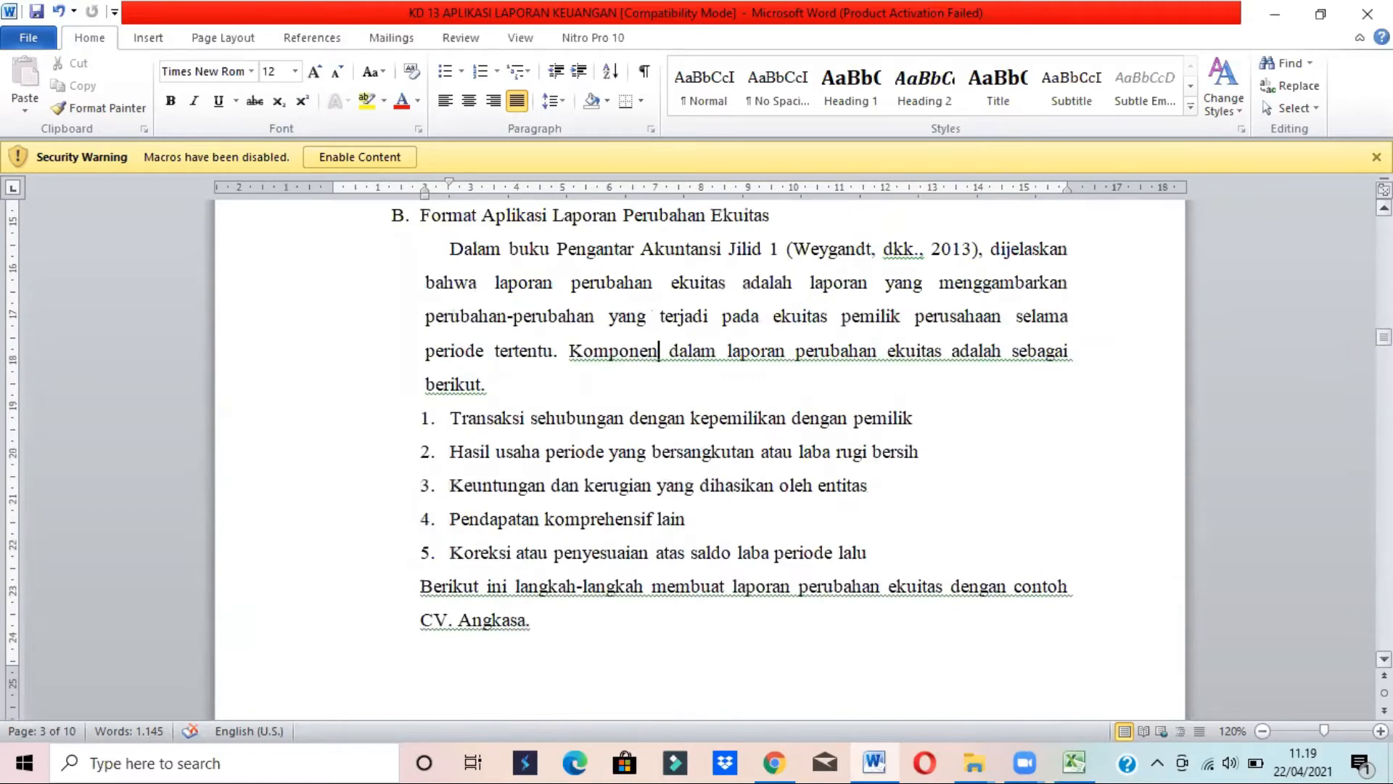
pyautogui.moveTo(451, 457); pyautogui.dragTo(912, 479)
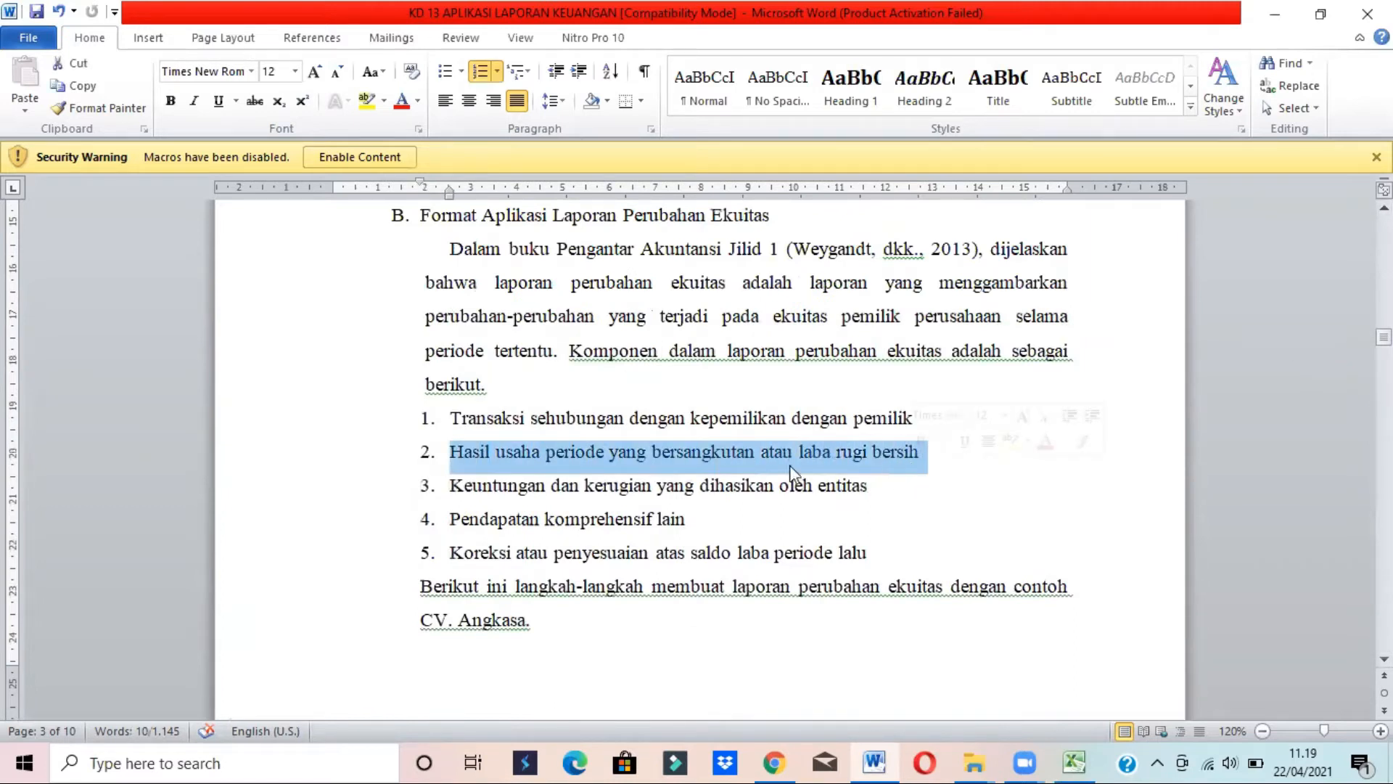
pyautogui.moveTo(453, 490); pyautogui.dragTo(648, 515)
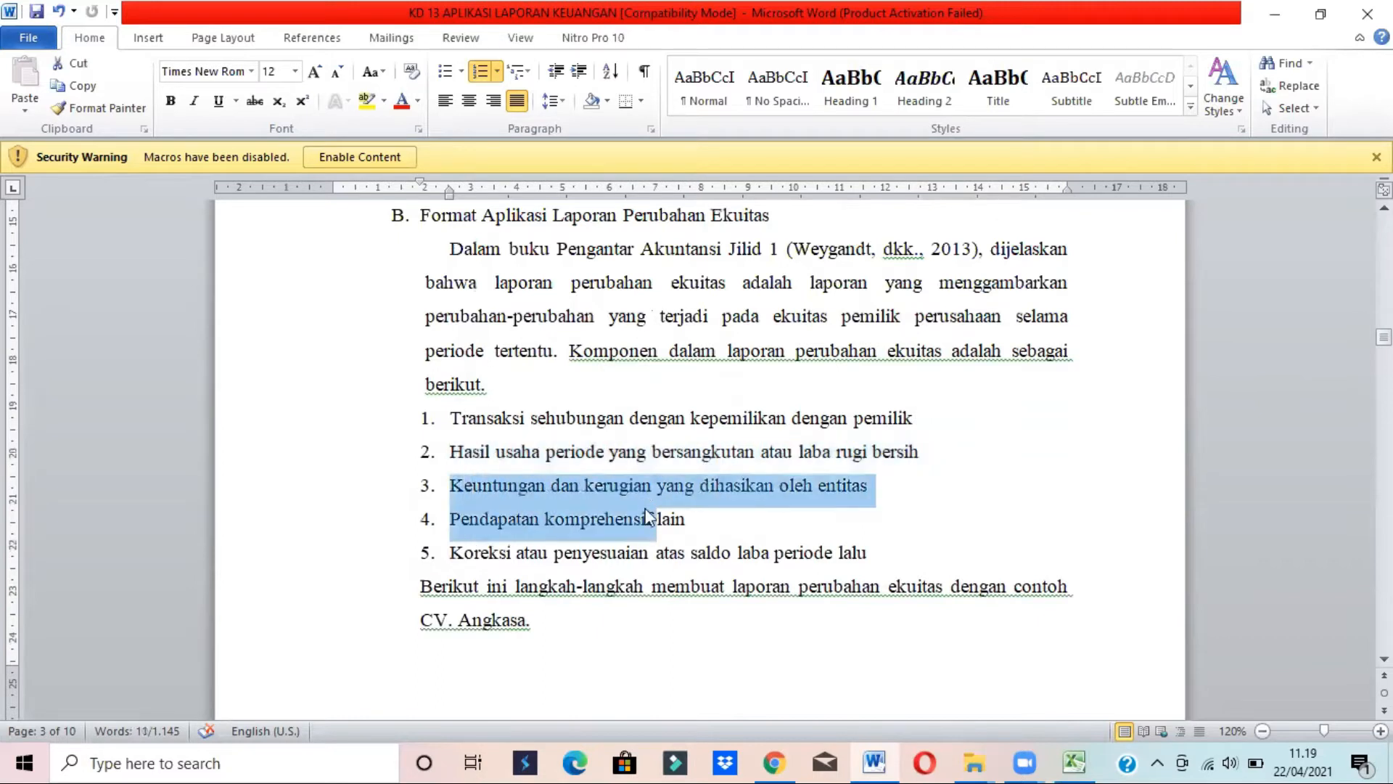
pyautogui.click(527, 516)
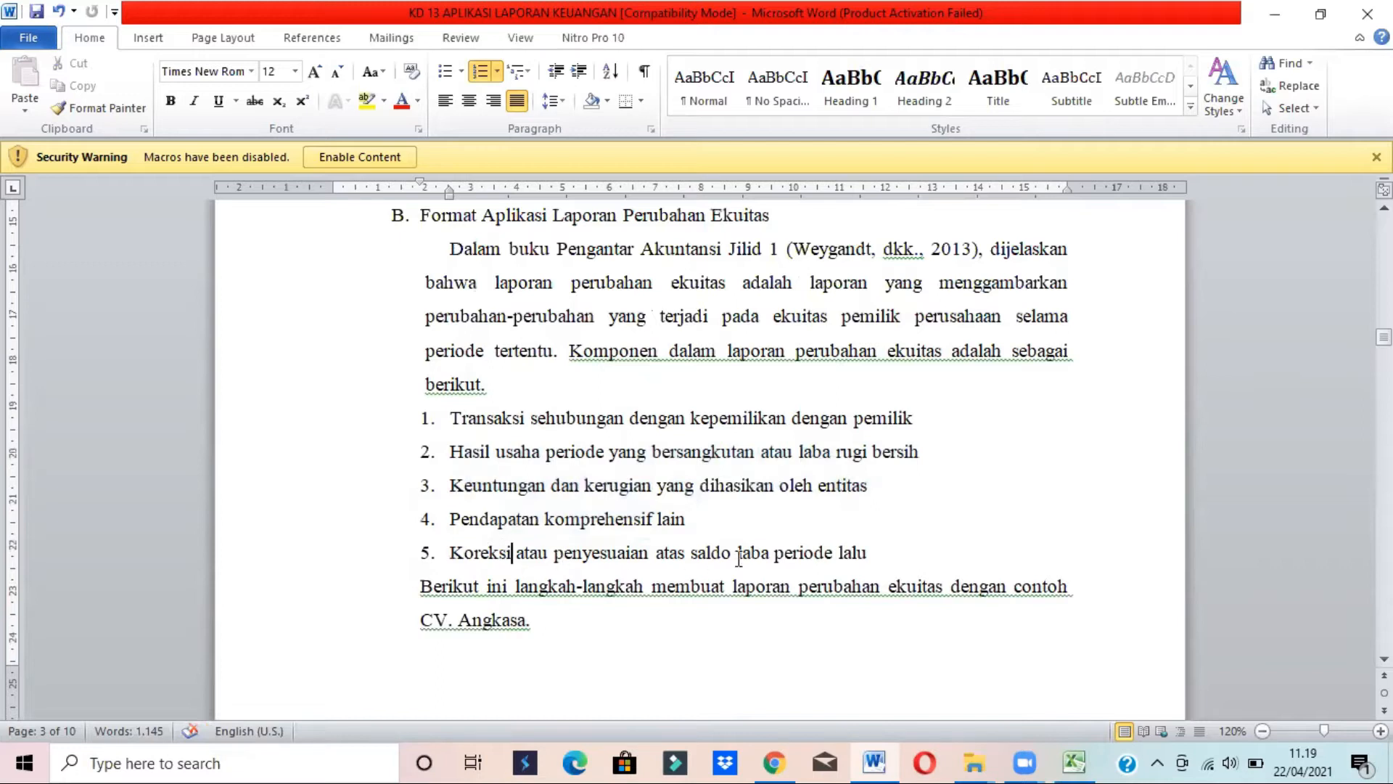
pyautogui.moveTo(1383, 337); pyautogui.dragTo(1384, 347)
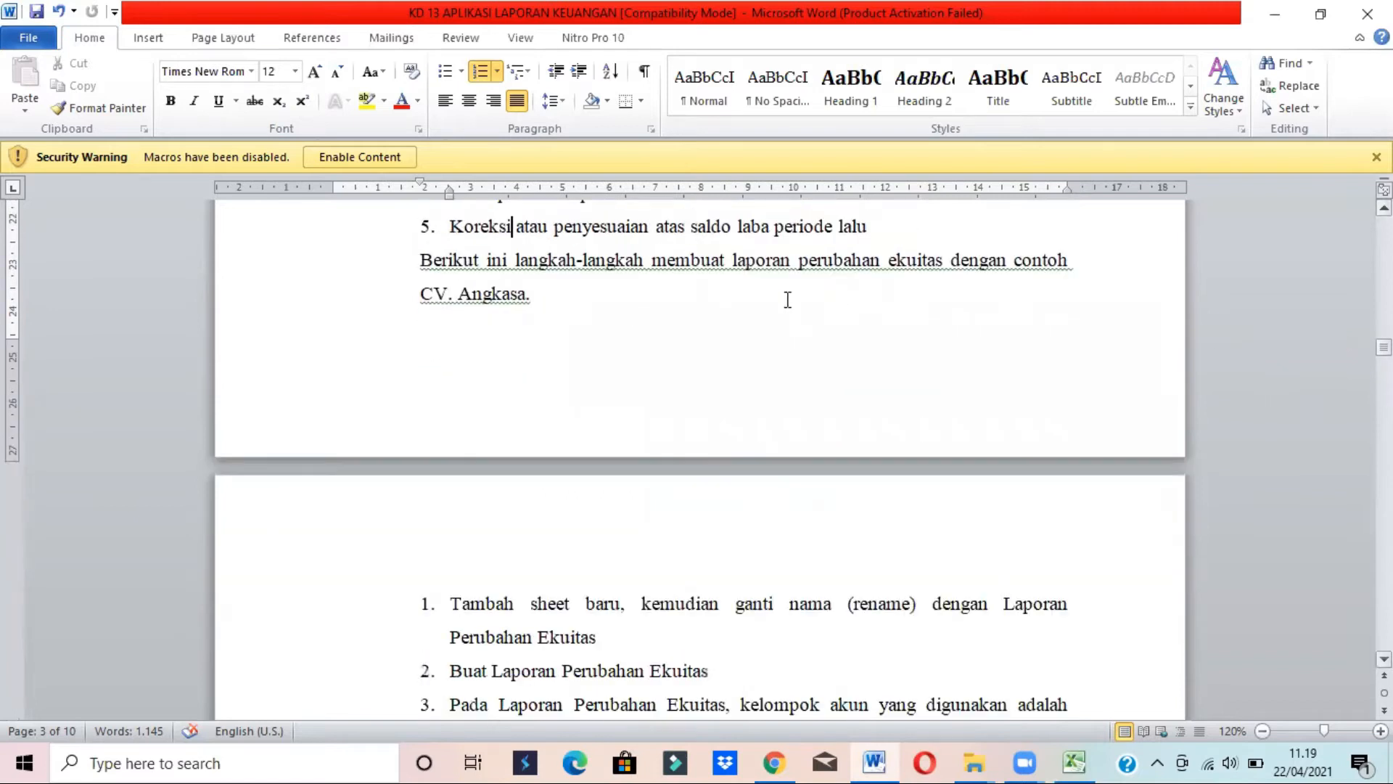
pyautogui.moveTo(517, 262); pyautogui.dragTo(558, 301)
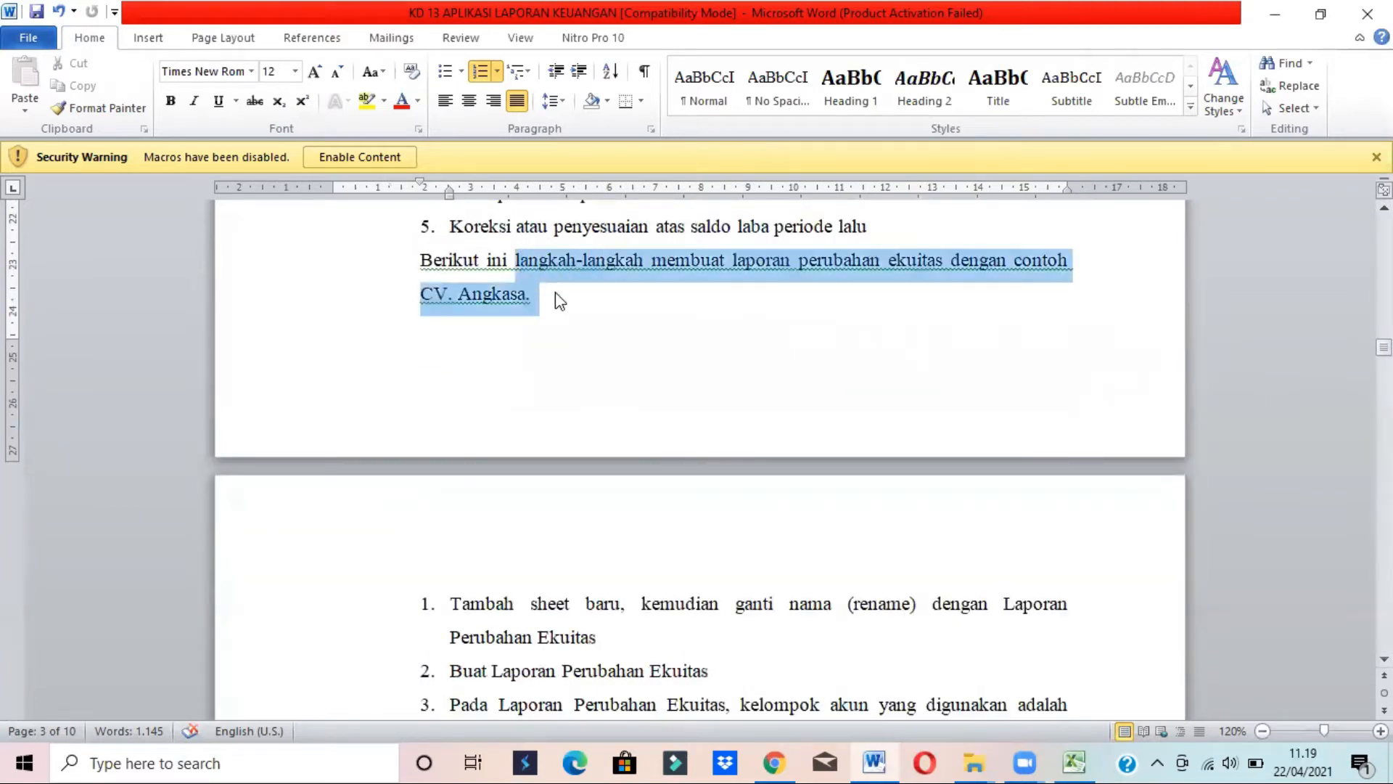
pyautogui.click(684, 615)
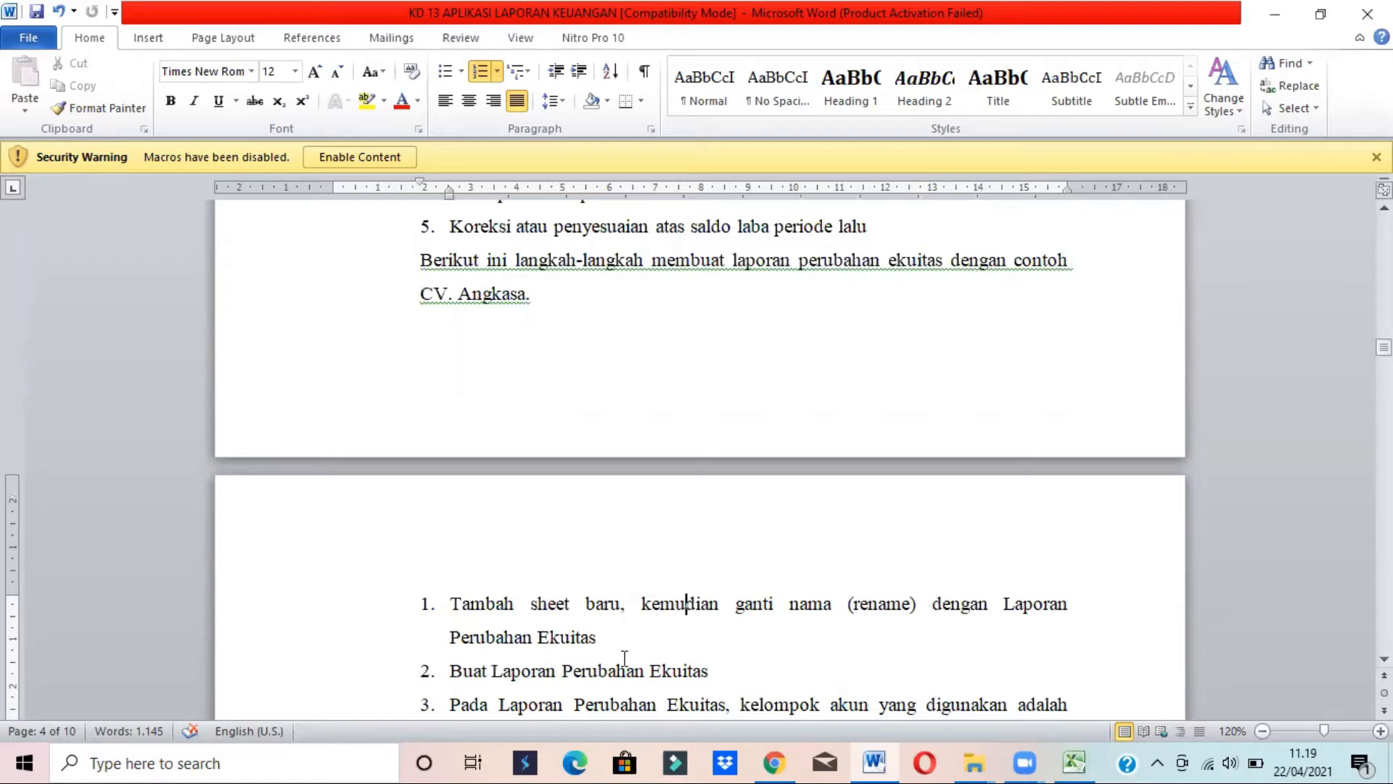
# Switch to Excel, add a new sheet after Laporan Laba Rugi and name it Laporan Perubahan Ekuitas
pyautogui.hotkey('alt', 'Tab')
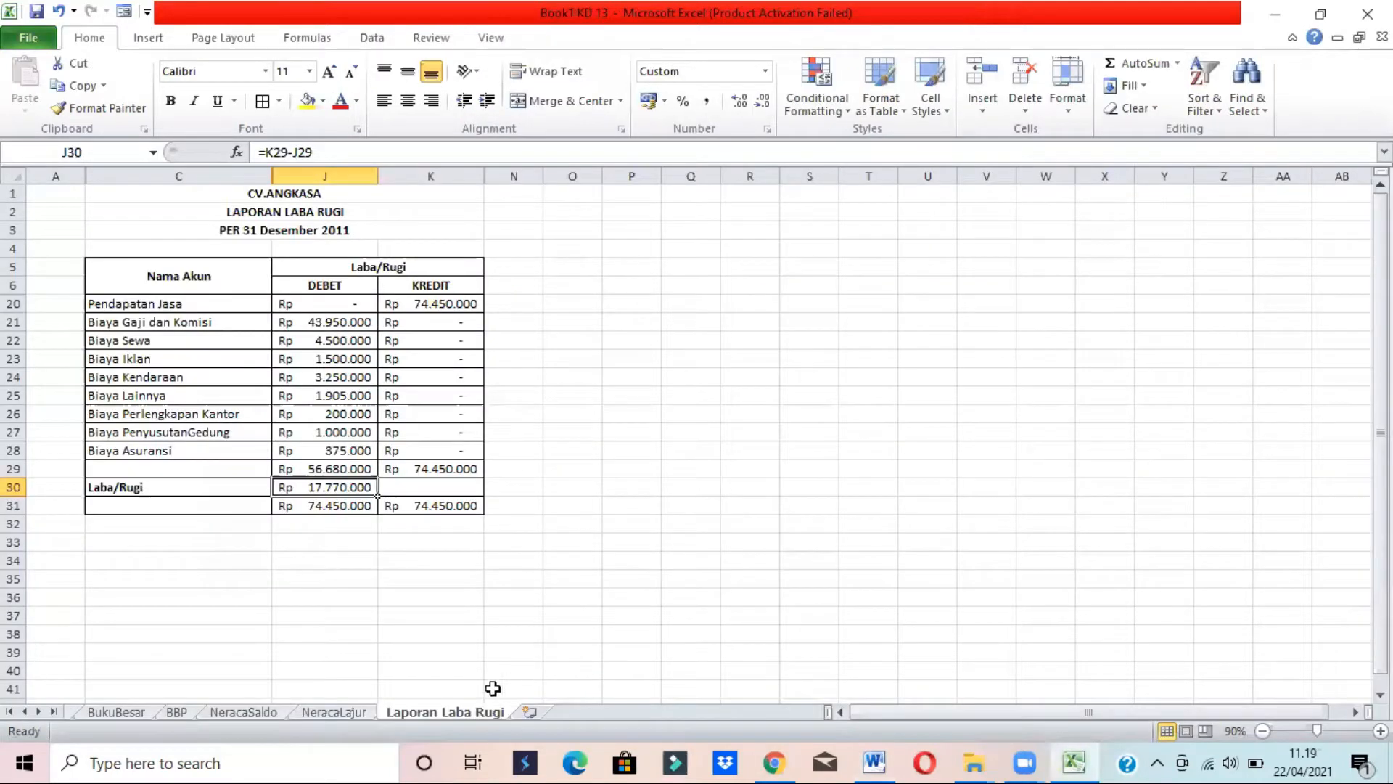
pyautogui.click(531, 711)
pyautogui.doubleClick(532, 712)
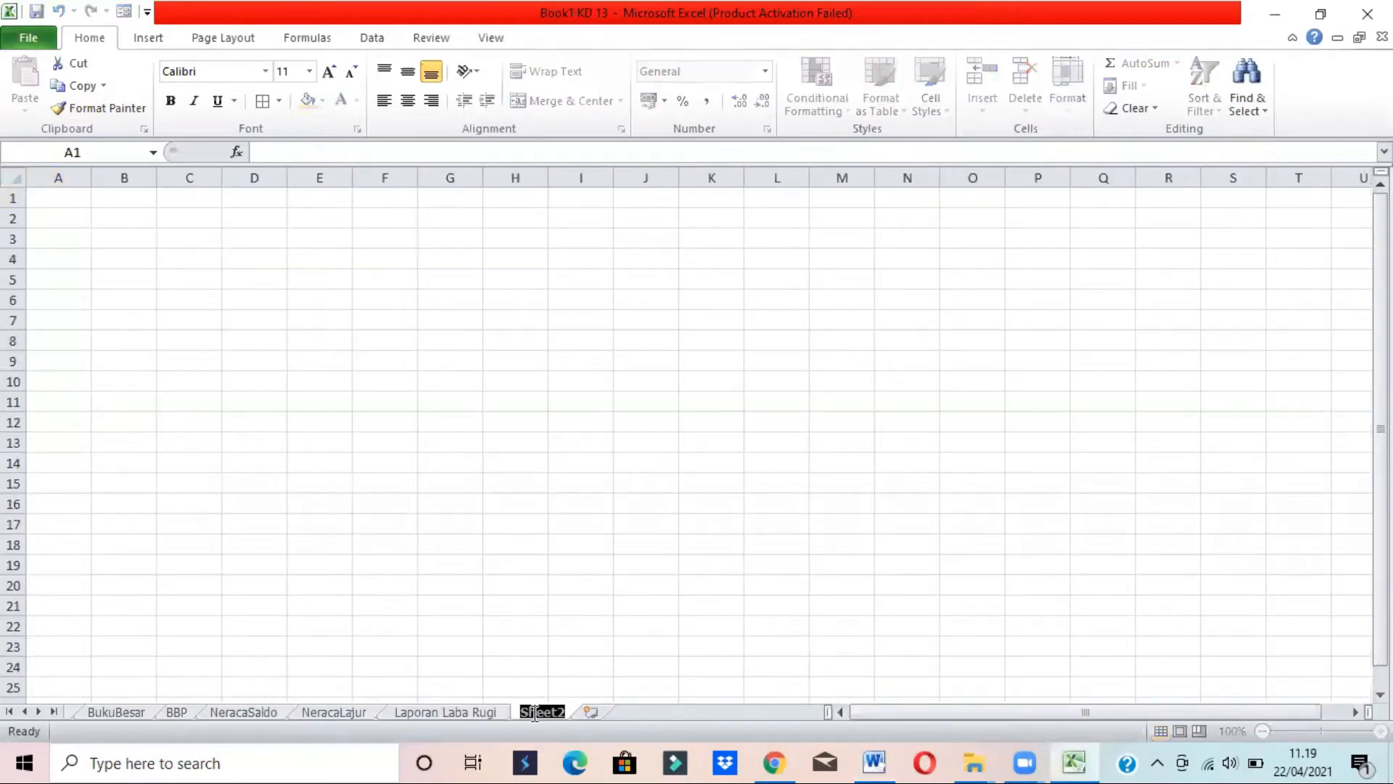
pyautogui.write('Laporan')
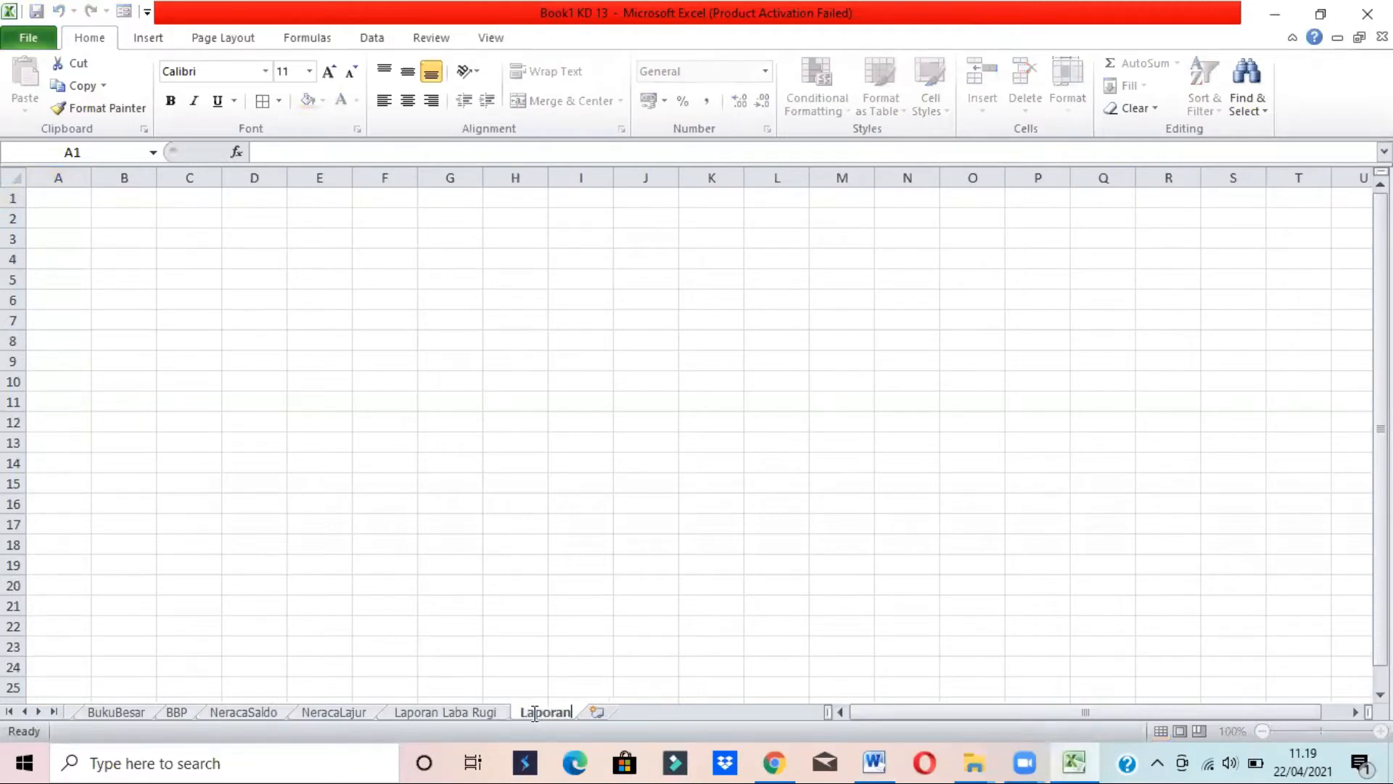
pyautogui.write(' Perubahan Eku')
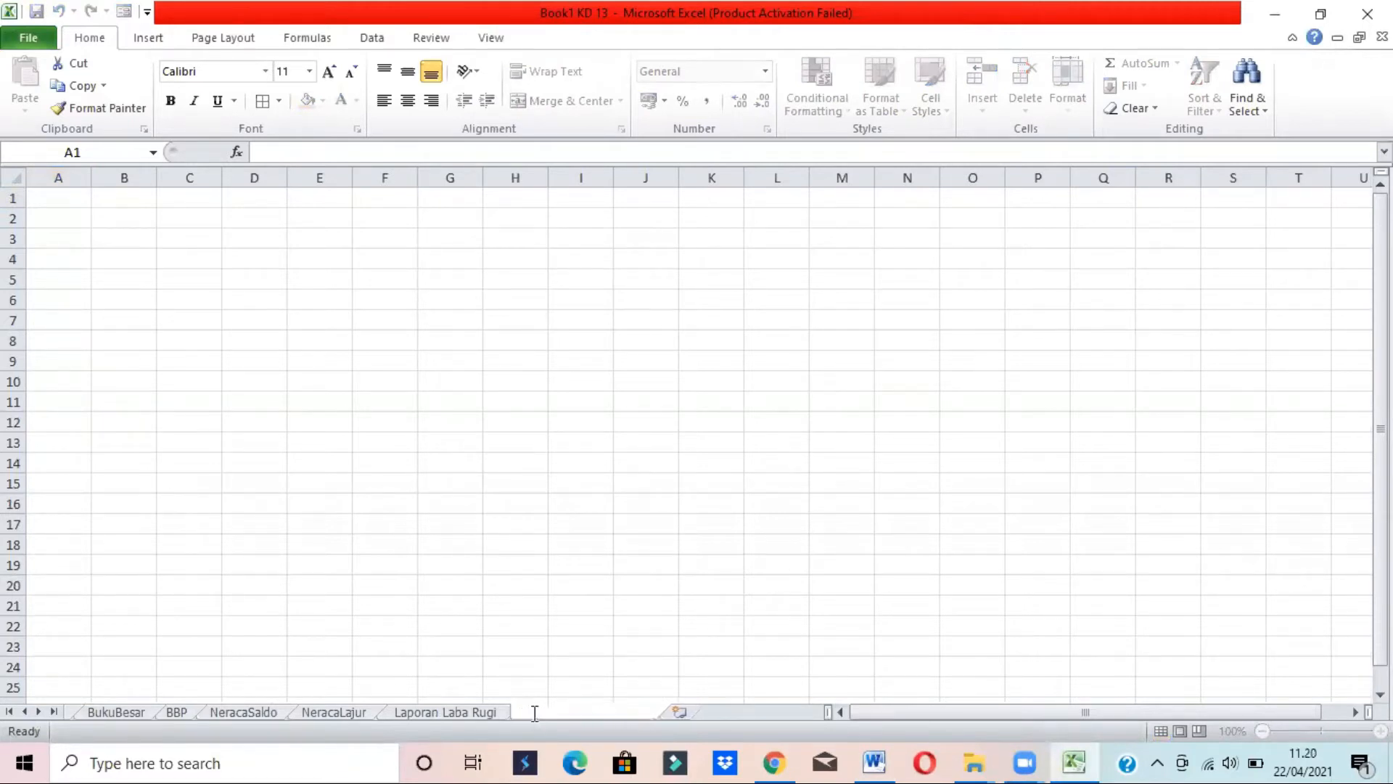
pyautogui.write('itas')
# Read instructions 2 and 3 in the Word document, including the formulas for copying modal, laba and prive and the report layout picture
pyautogui.hotkey('alt', 'Tab')
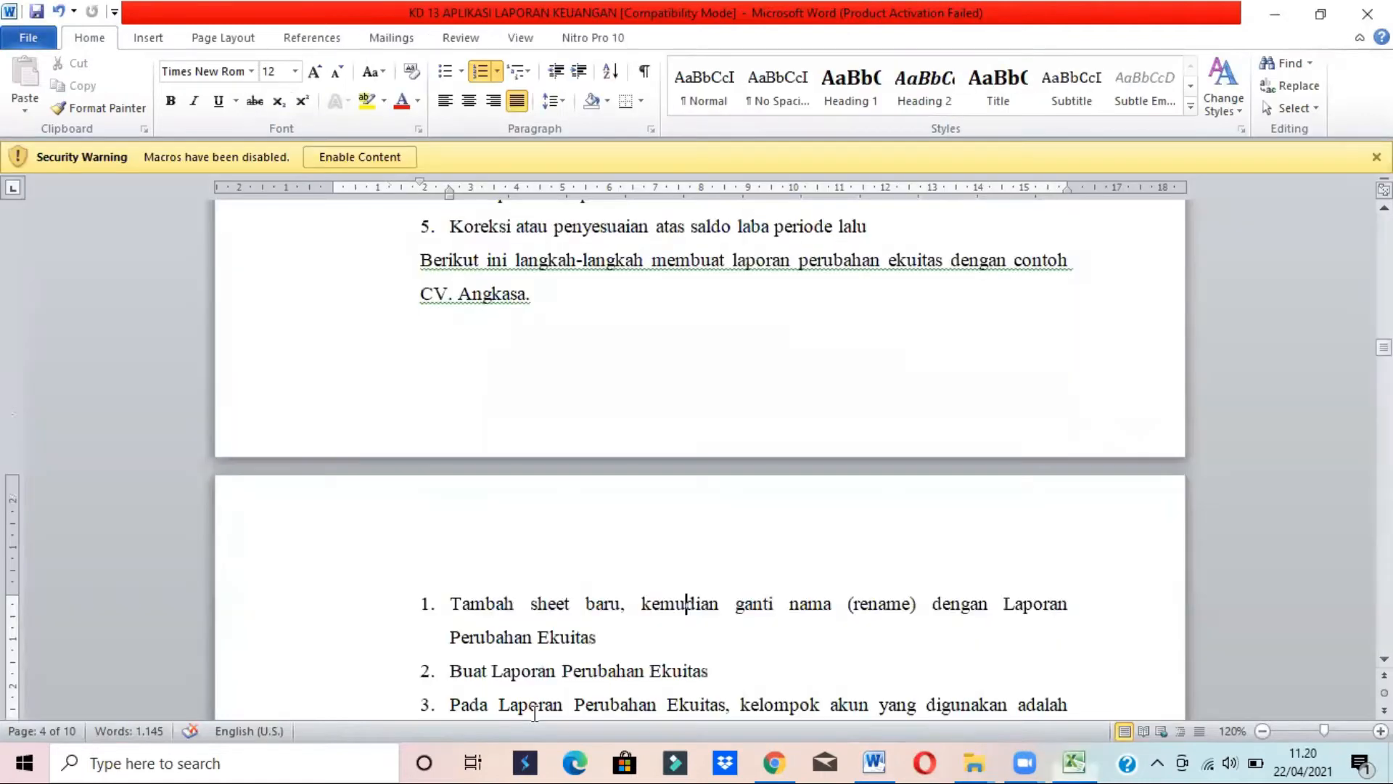
pyautogui.click(590, 666)
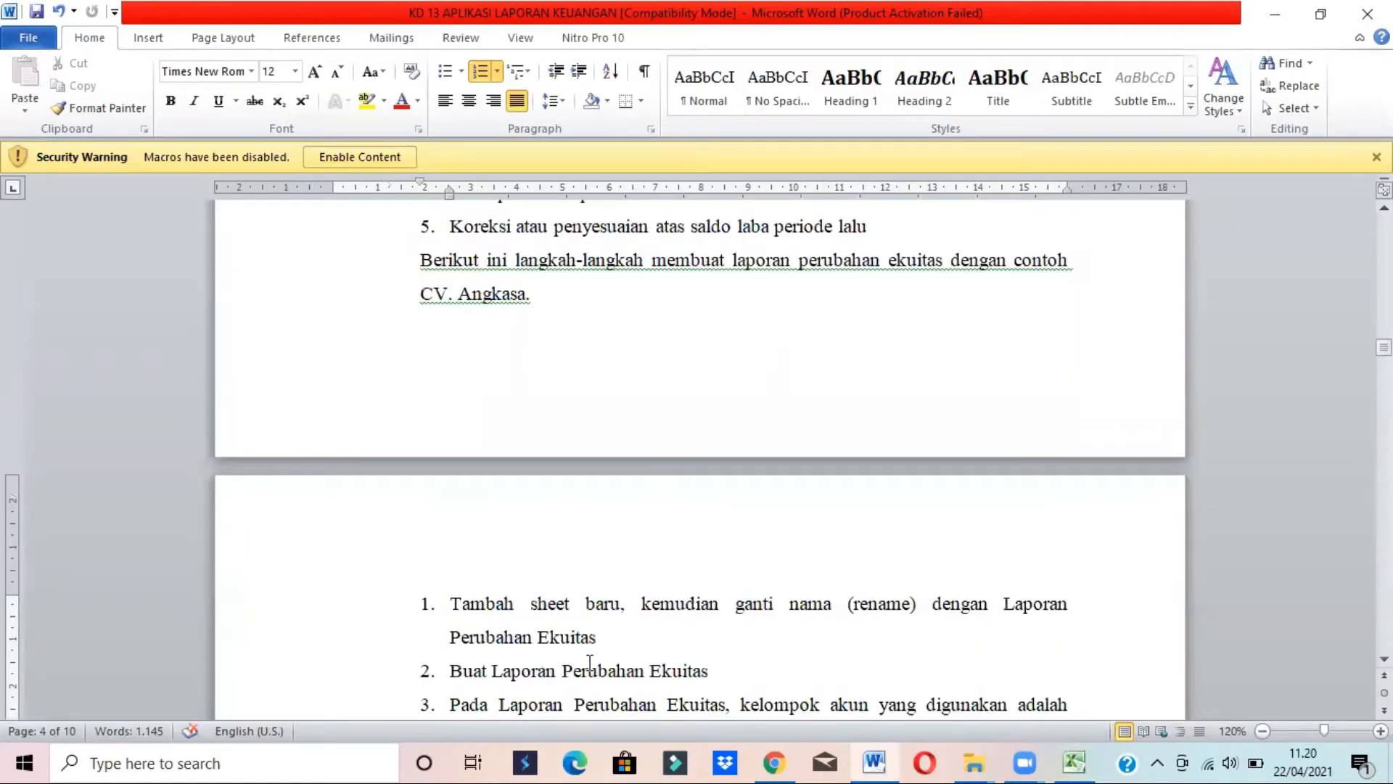
pyautogui.press('Down')
pyautogui.press('Down')
pyautogui.press('Down')
pyautogui.press('Down')
pyautogui.press('Down')
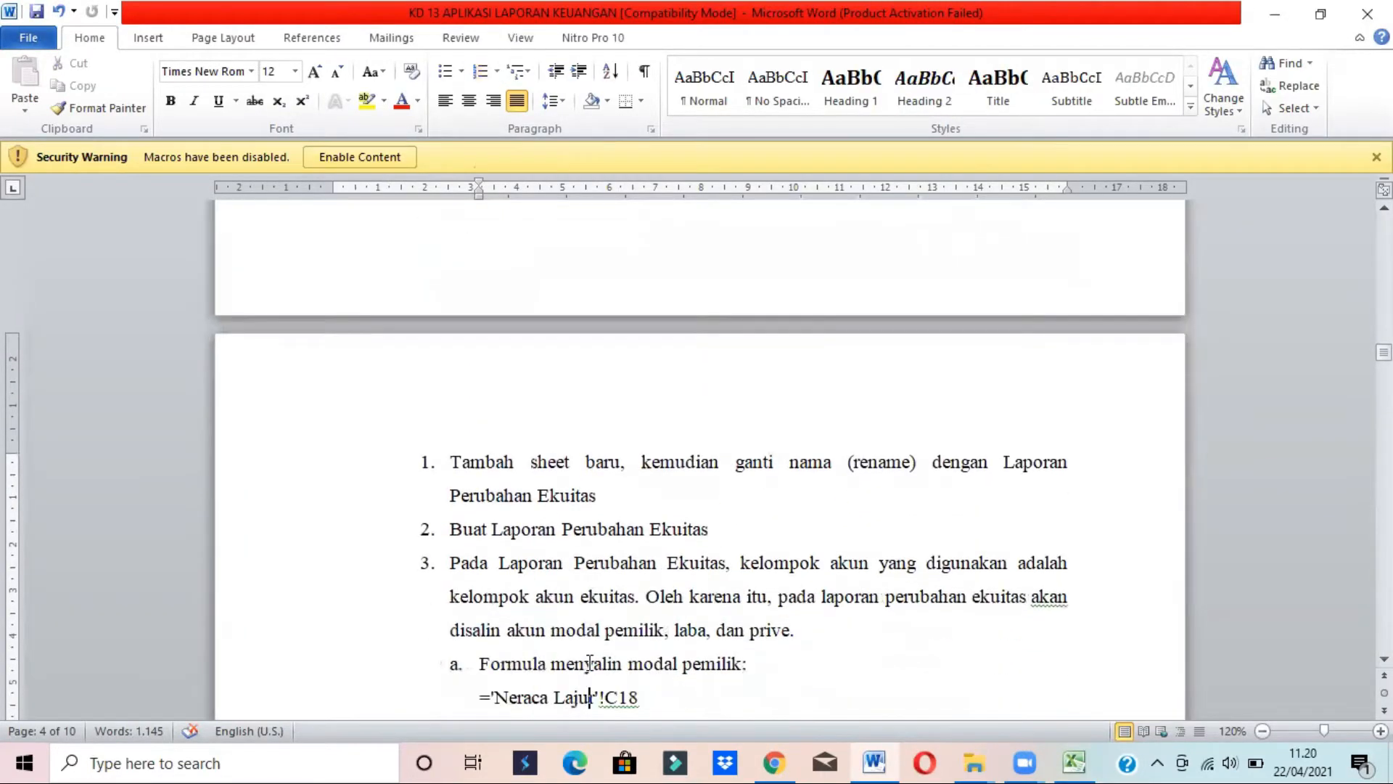
pyautogui.moveTo(740, 564); pyautogui.dragTo(809, 626)
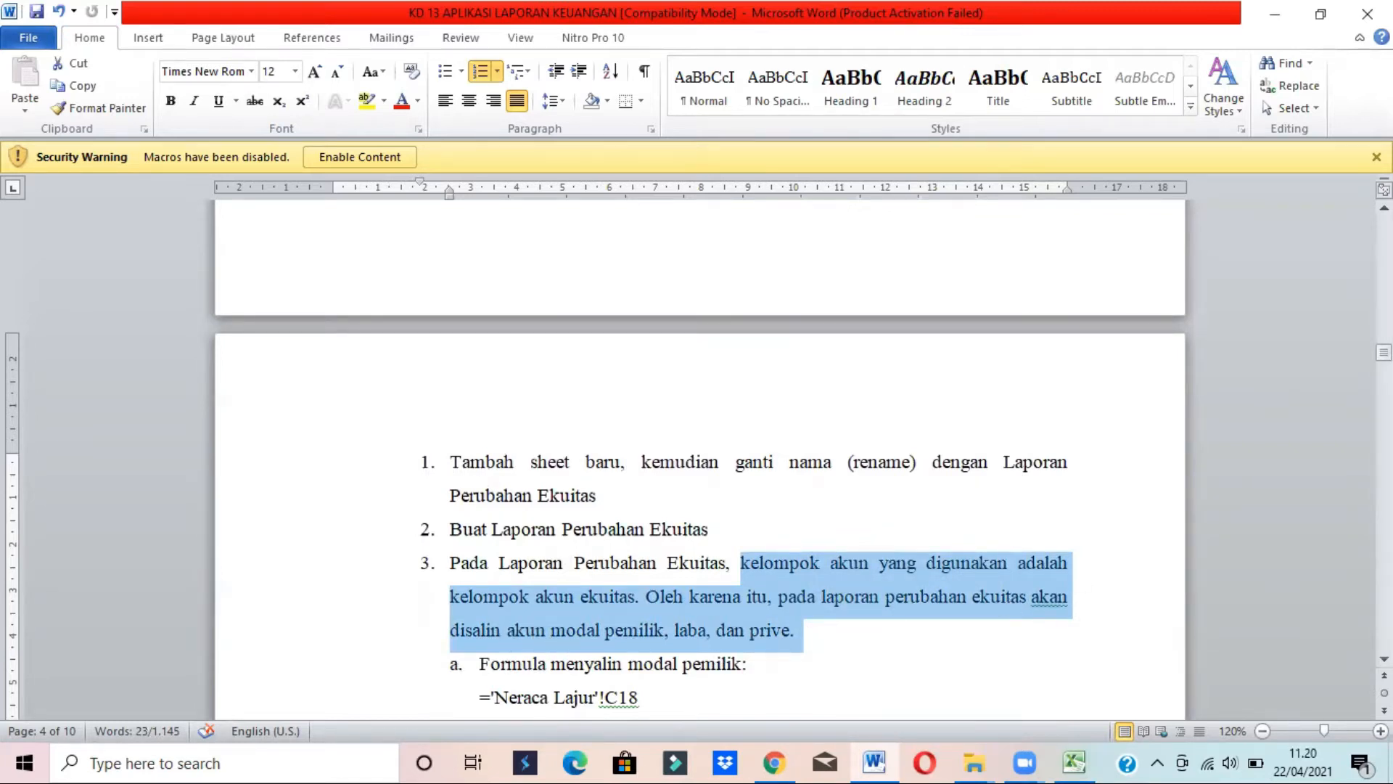
pyautogui.moveTo(1383, 352); pyautogui.dragTo(1383, 354)
pyautogui.moveTo(1383, 357); pyautogui.dragTo(1384, 363)
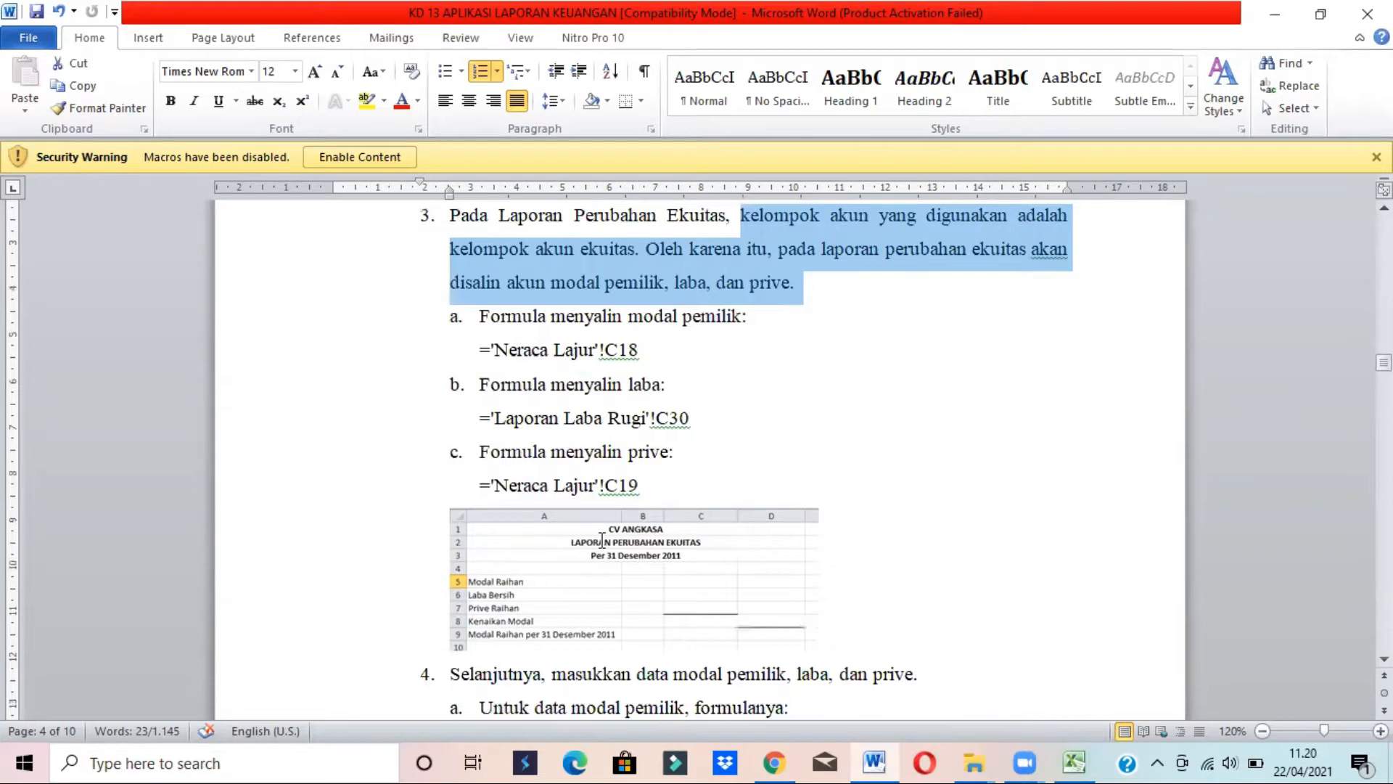
# Merge and center A1:D1 on the Excel sheet Laporan Perubahan Ekuitas and enter the heading CV ANGKASA
pyautogui.hotkey('alt', 'Tab')
pyautogui.hotkey('alt', 'Tab')
pyautogui.hotkey('alt', 'Tab')
pyautogui.click(69, 194)
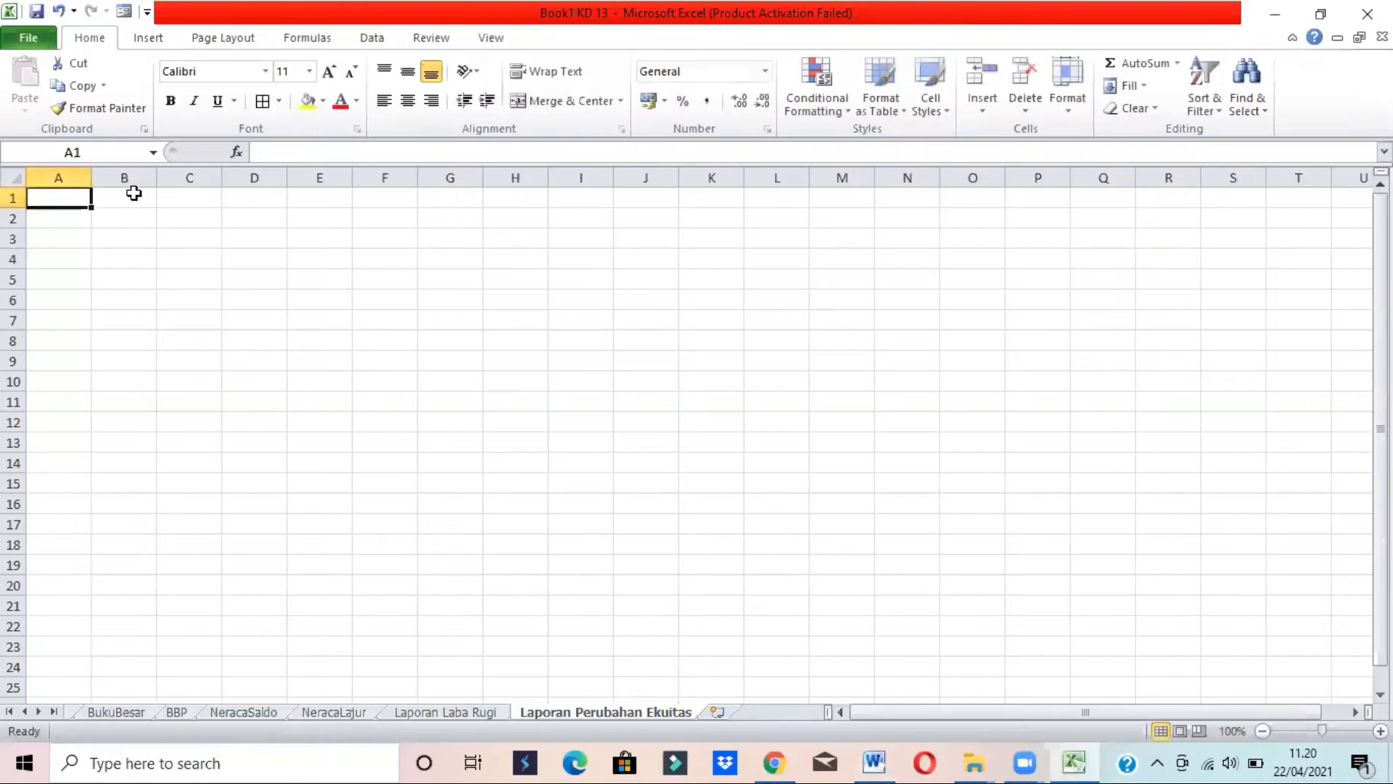
pyautogui.moveTo(264, 195); pyautogui.dragTo(263, 195)
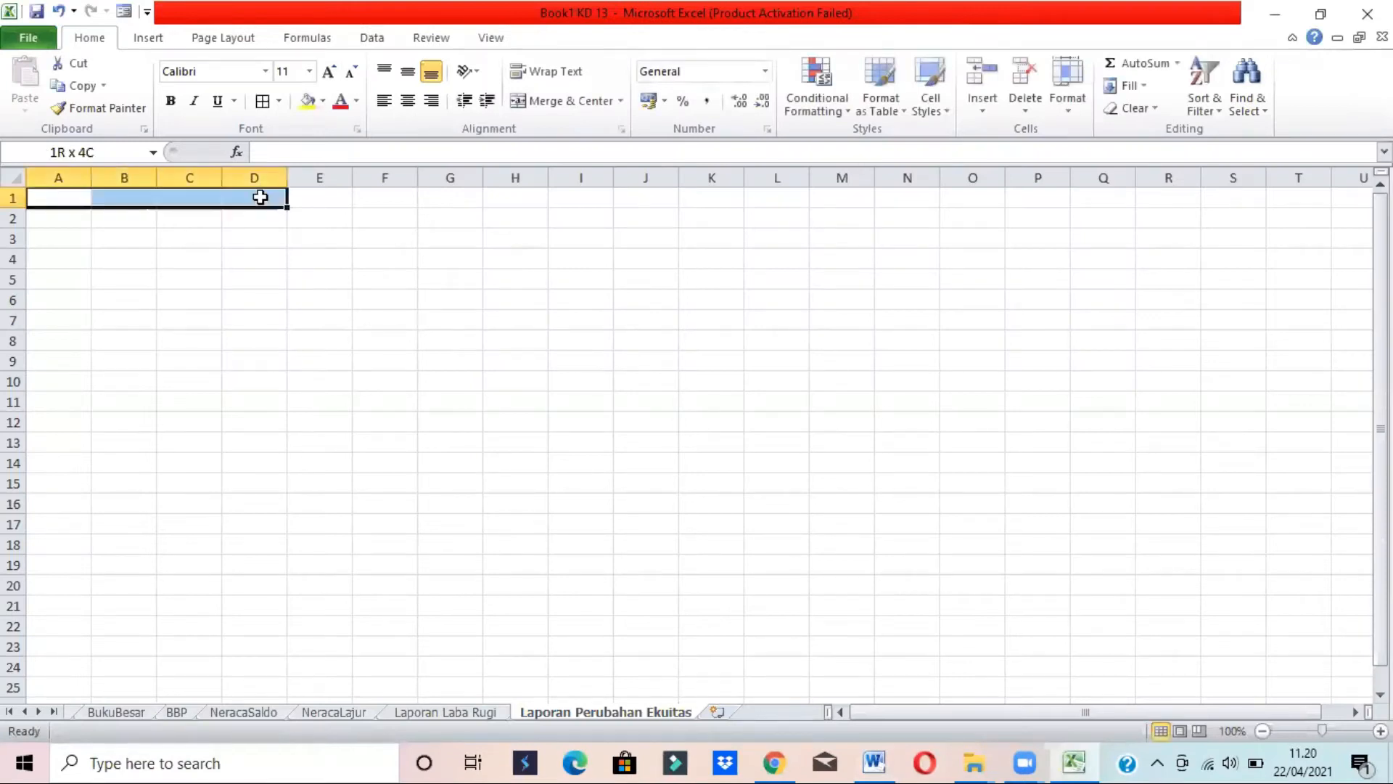
pyautogui.click(559, 101)
pyautogui.hotkey('alt', 'Tab')
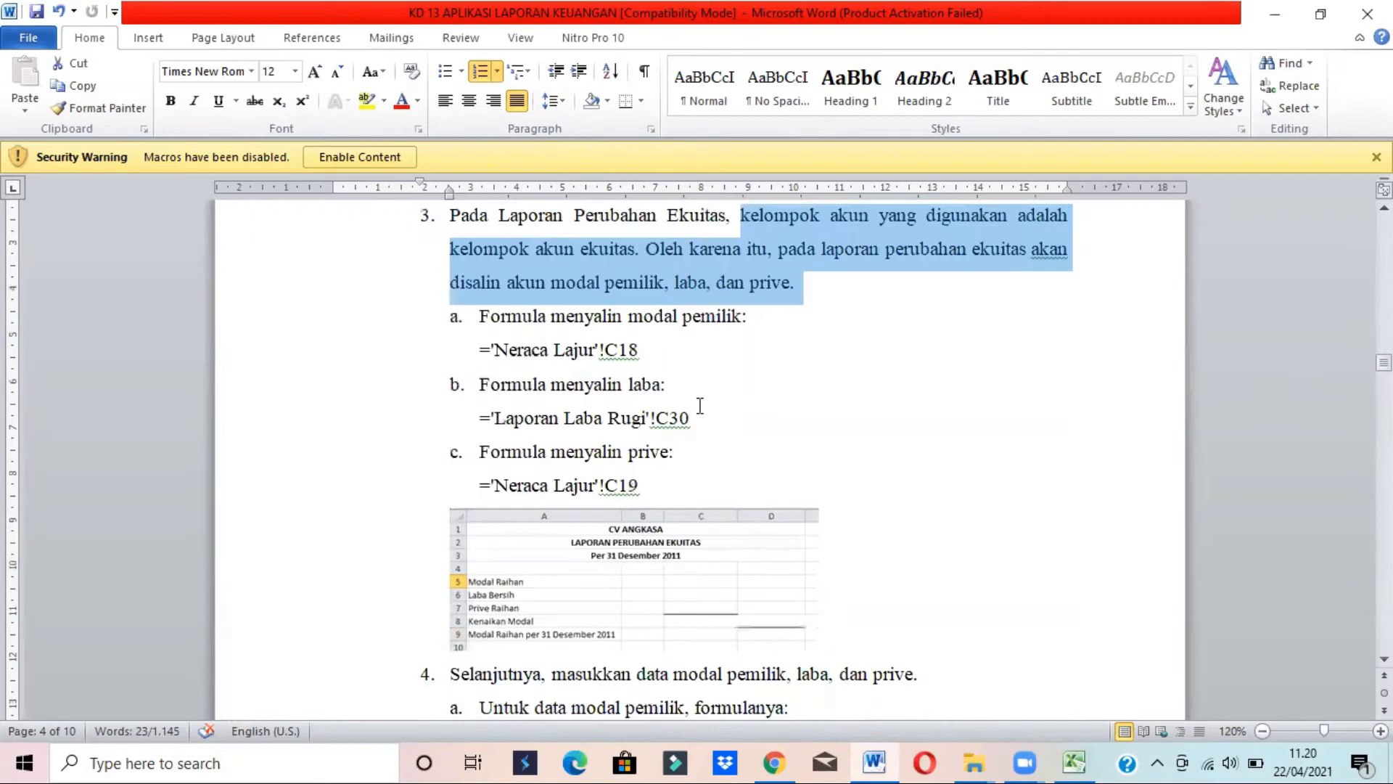
pyautogui.hotkey('alt', 'Tab')
pyautogui.write('CV ANGKASA')
pyautogui.press('Return')
# Merge and center A2:D2 and enter the report title LAPORAN PERUBAHAN EKUITAS
pyautogui.hotkey('alt', 'Tab')
pyautogui.hotkey('alt', 'Tab')
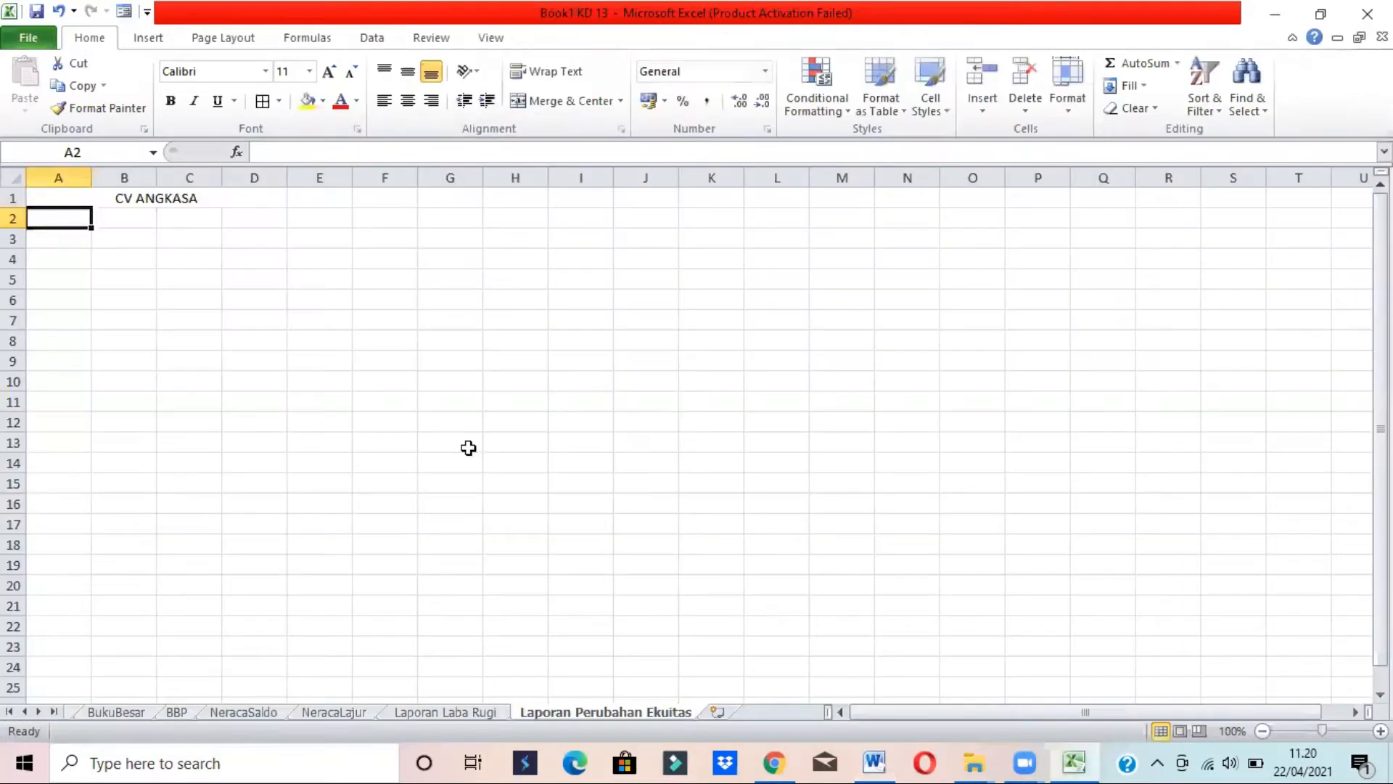
pyautogui.keyDown('shift'); pyautogui.click(270, 218); pyautogui.keyUp('shift')
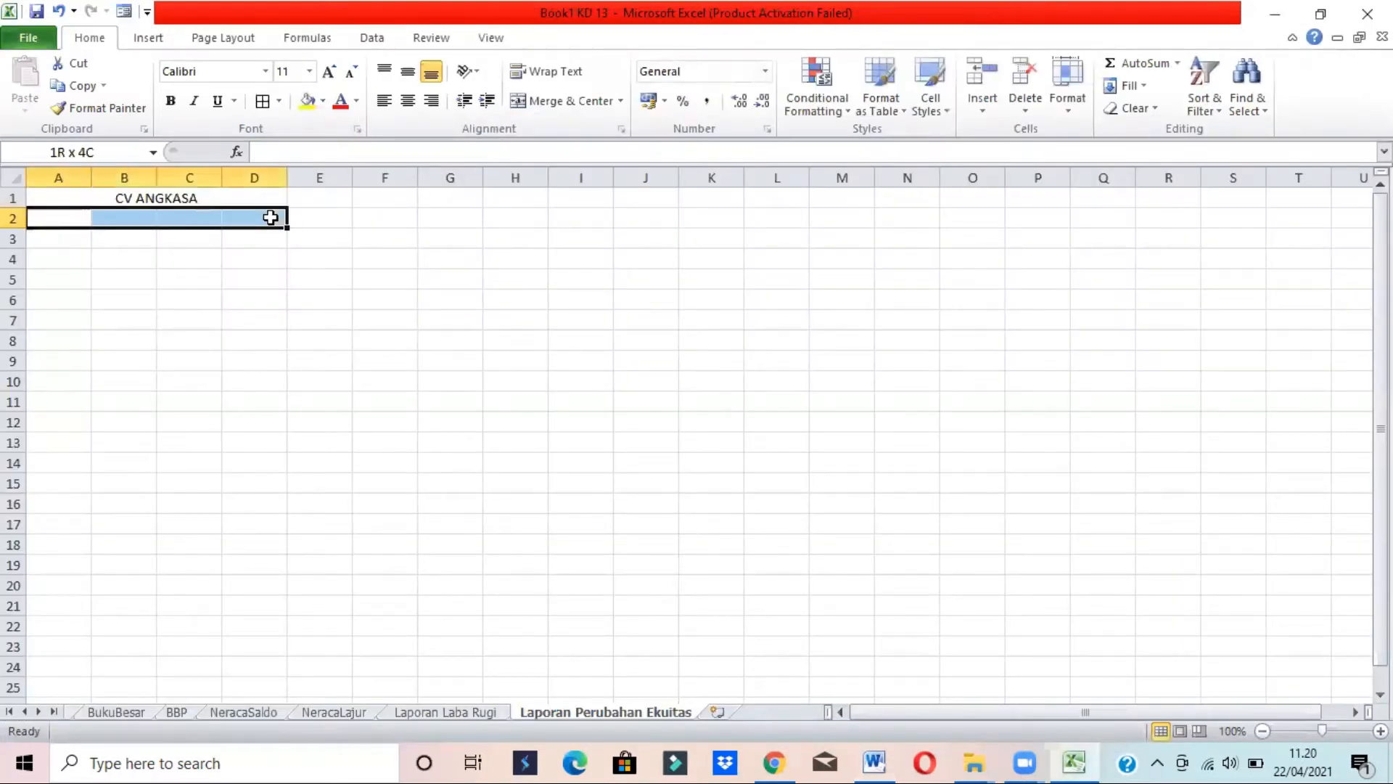
pyautogui.click(558, 108)
pyautogui.write('LAPORAN PERUBAHAN EKUITAS')
pyautogui.press('Return')
# Merge and center A3:D3 and enter the date line PER 31 DESEMBER 2011, checking the wording in the Word picture
pyautogui.hotkey('alt', 'Tab')
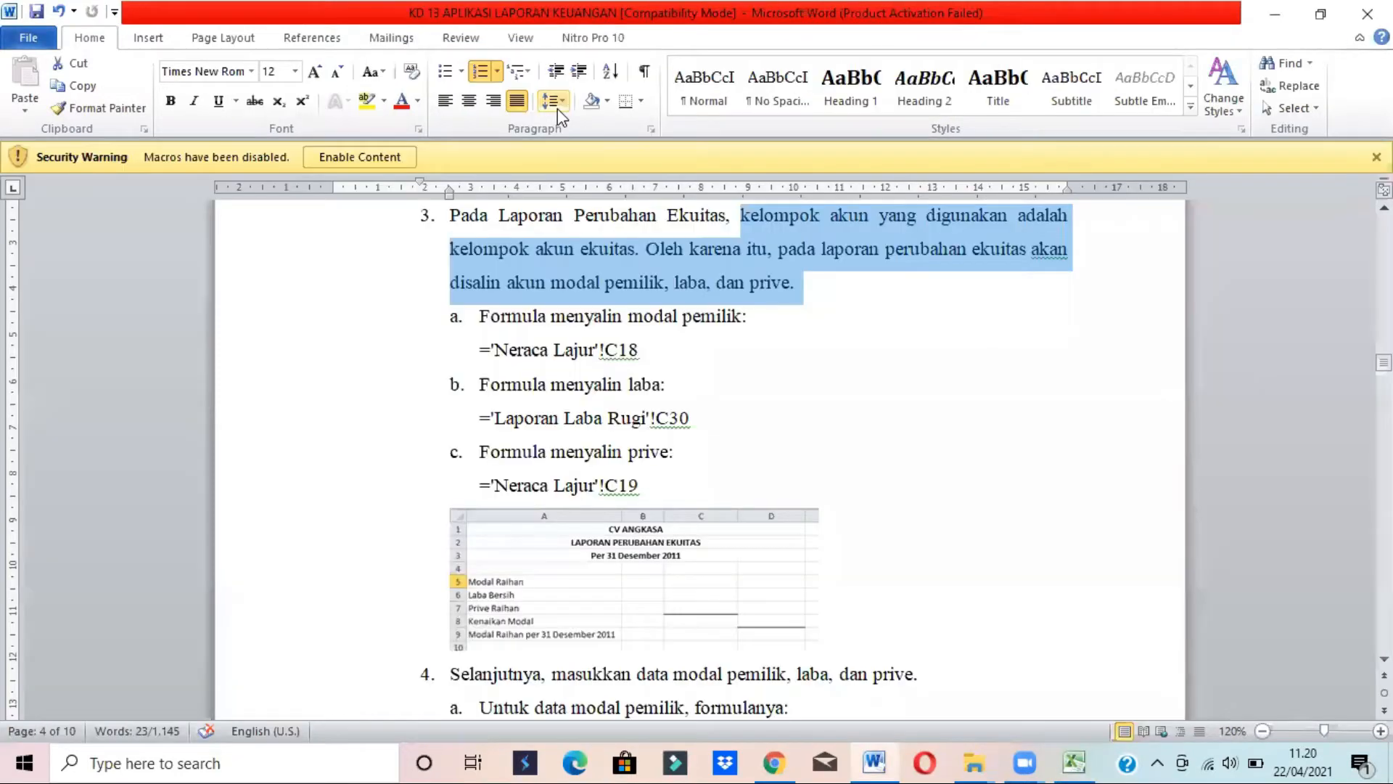
pyautogui.hotkey('alt', 'Tab')
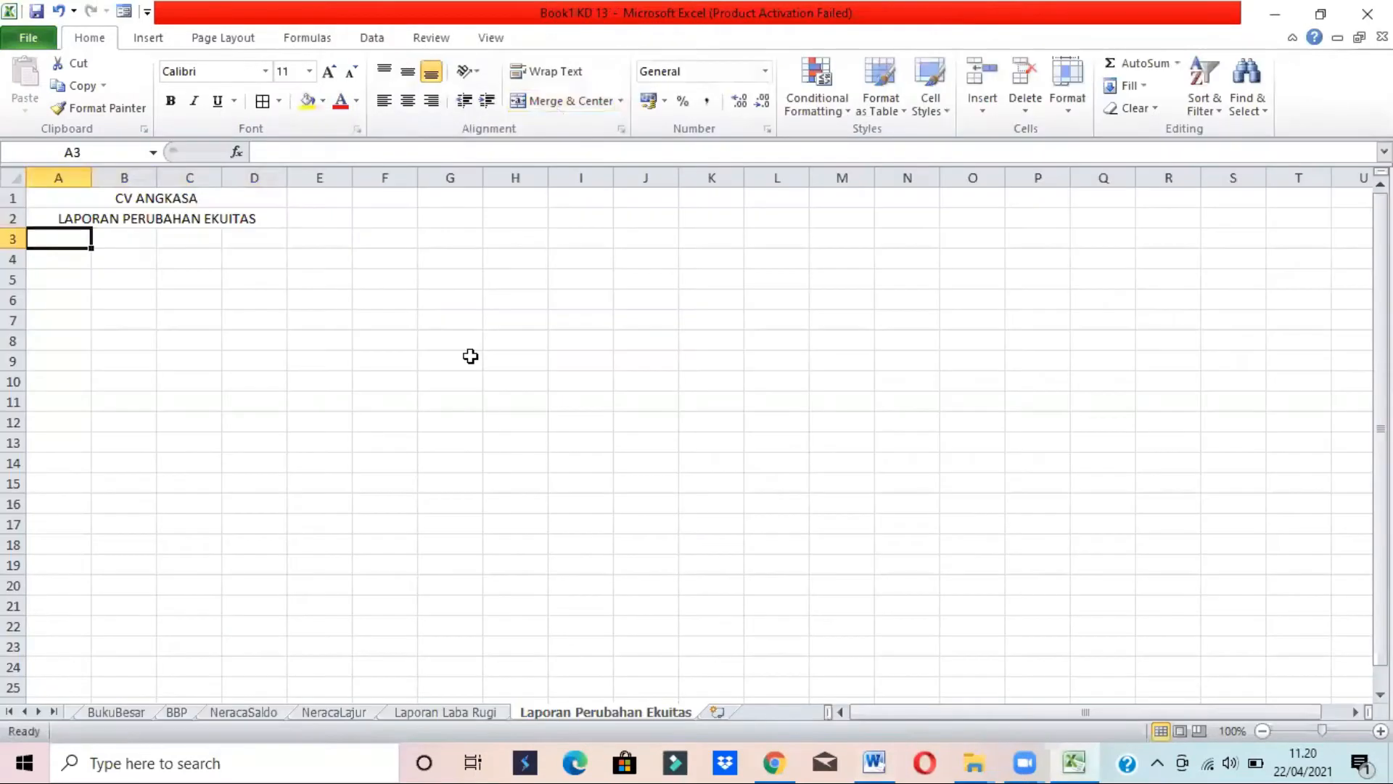
pyautogui.keyDown('shift'); pyautogui.click(311, 233); pyautogui.keyUp('shift')
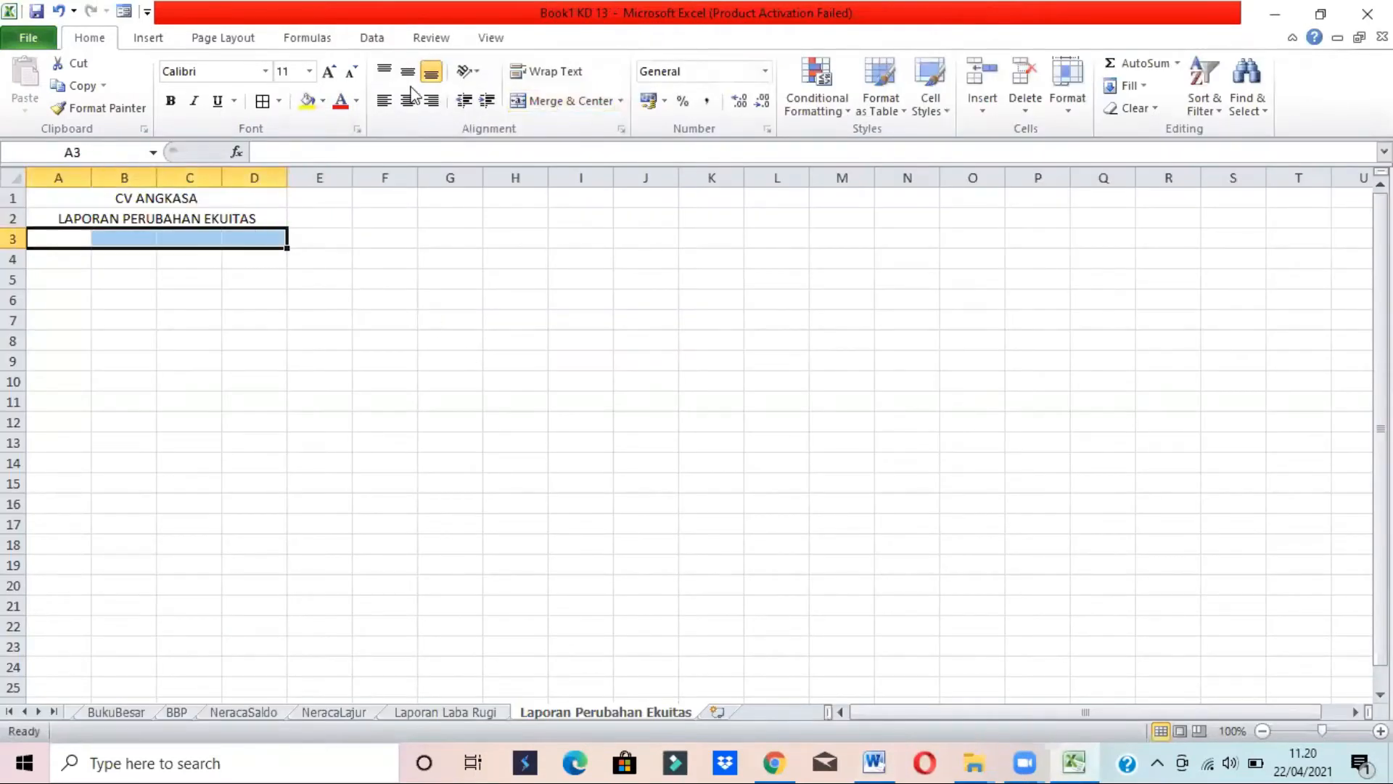
pyautogui.click(544, 102)
pyautogui.hotkey('alt', 'Tab')
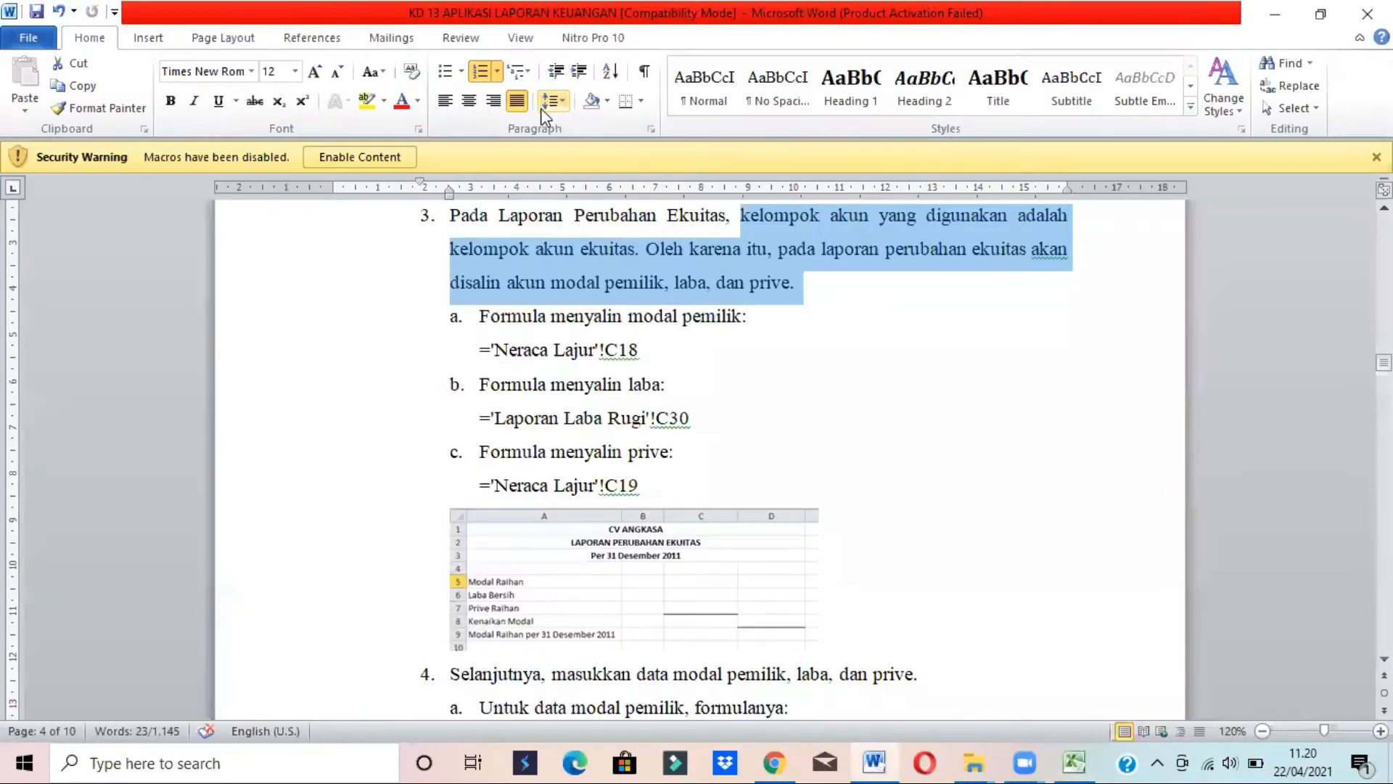
pyautogui.hotkey('alt', 'Tab')
pyautogui.write('PER ')
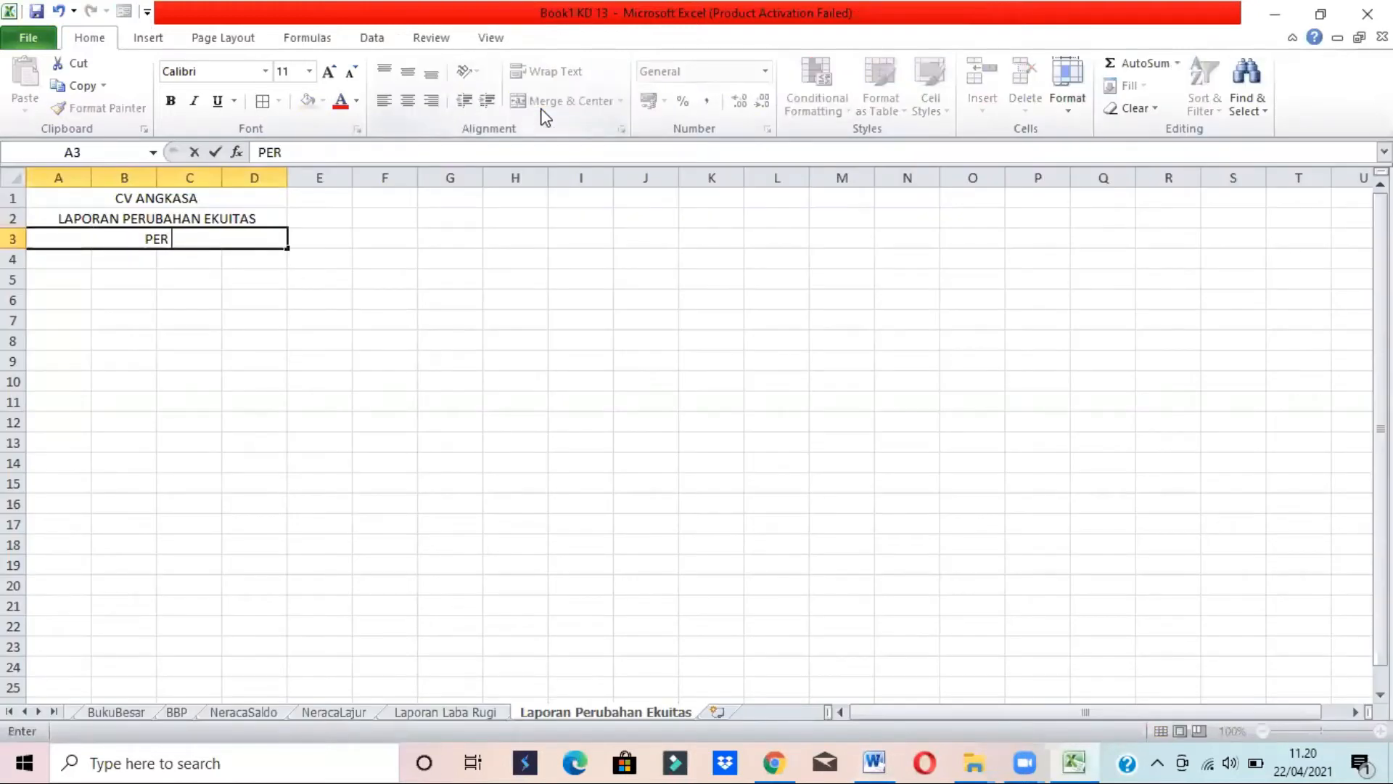
pyautogui.write('31 DESMBER')
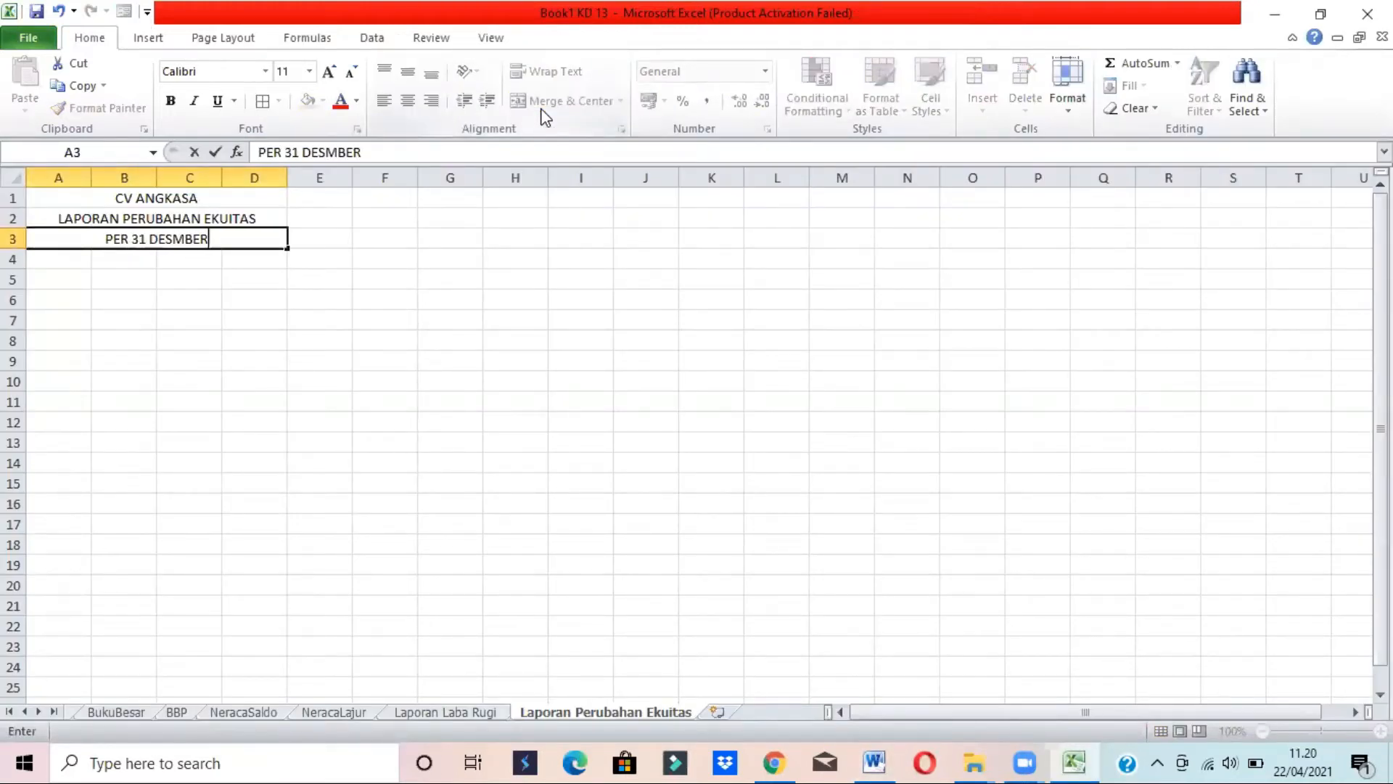
pyautogui.press('BackSpace')
pyautogui.press('BackSpace')
pyautogui.press('BackSpace')
pyautogui.press('BackSpace')
pyautogui.write('E,E')
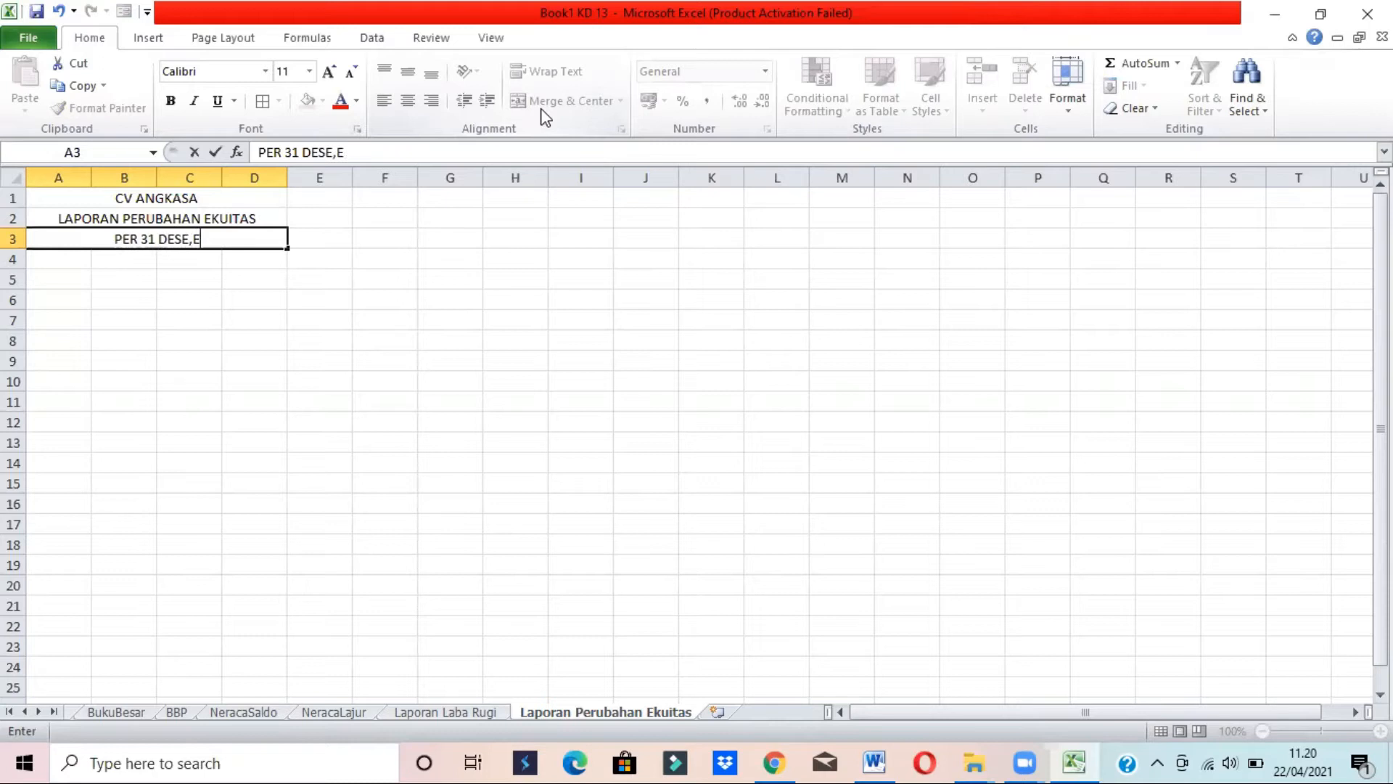
pyautogui.press('BackSpace')
pyautogui.press('BackSpace')
pyautogui.write('MBER 2011')
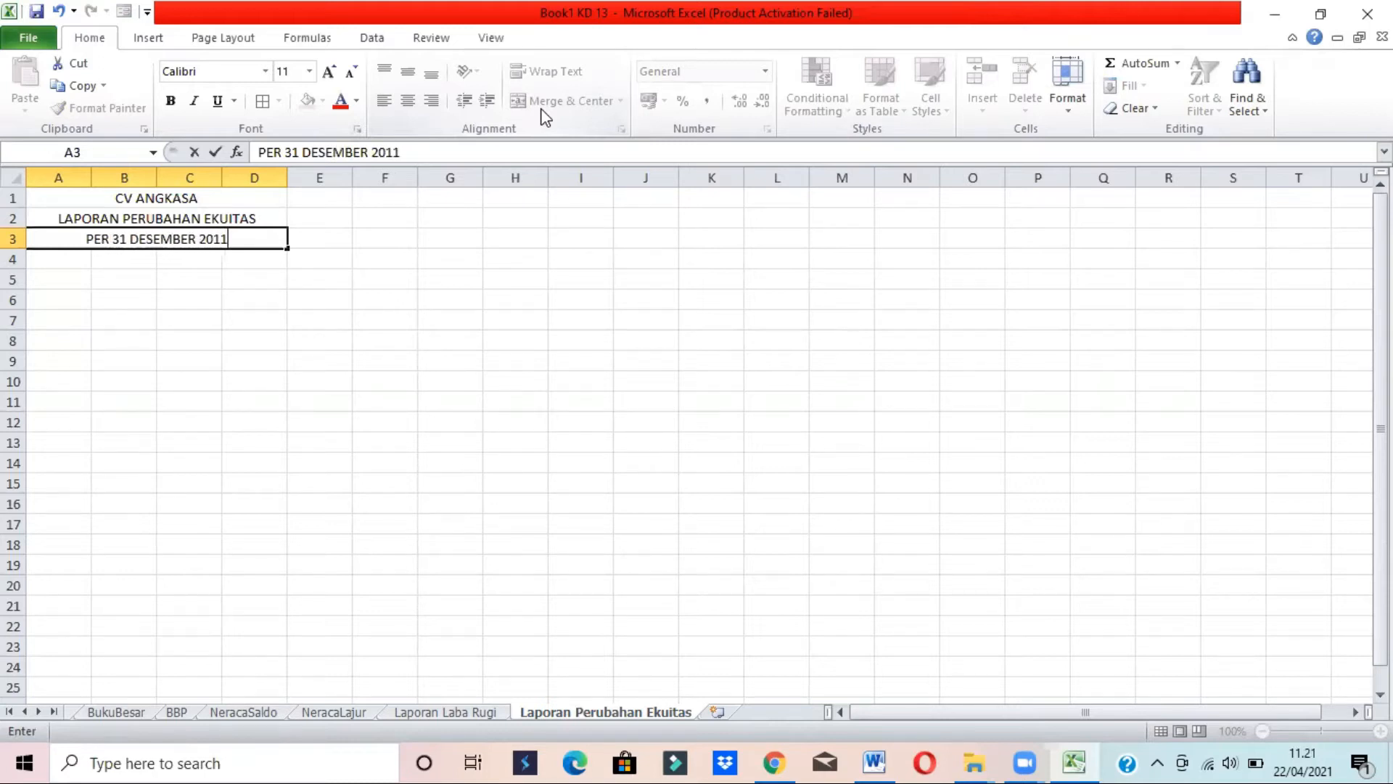
pyautogui.press('Return')
# Enter =NeracaLajur!C18 in A5 to copy the owner's capital account name, following formula a in the Word instructions
pyautogui.press('Return')
pyautogui.hotkey('alt', 'Tab')
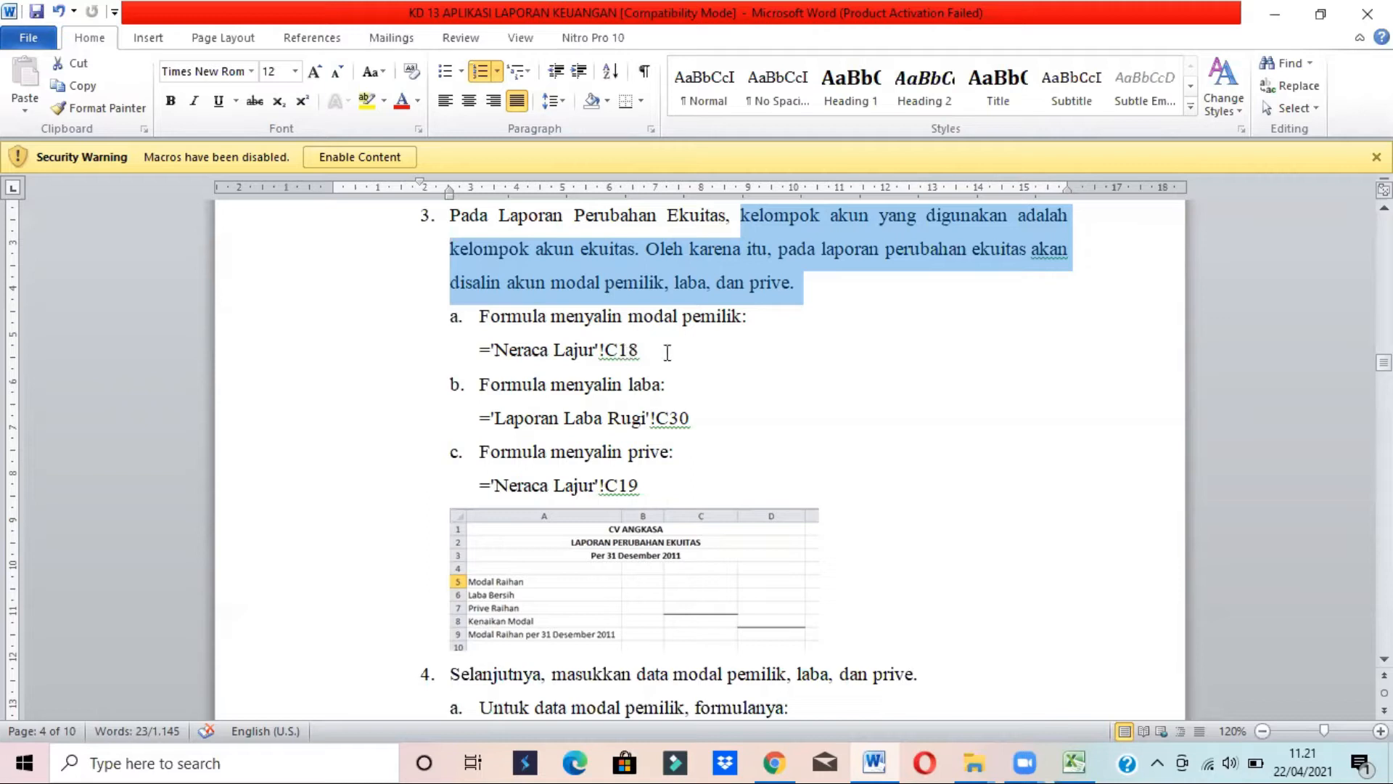
pyautogui.hotkey('alt', 'Tab')
pyautogui.hotkey('alt', 'Tab')
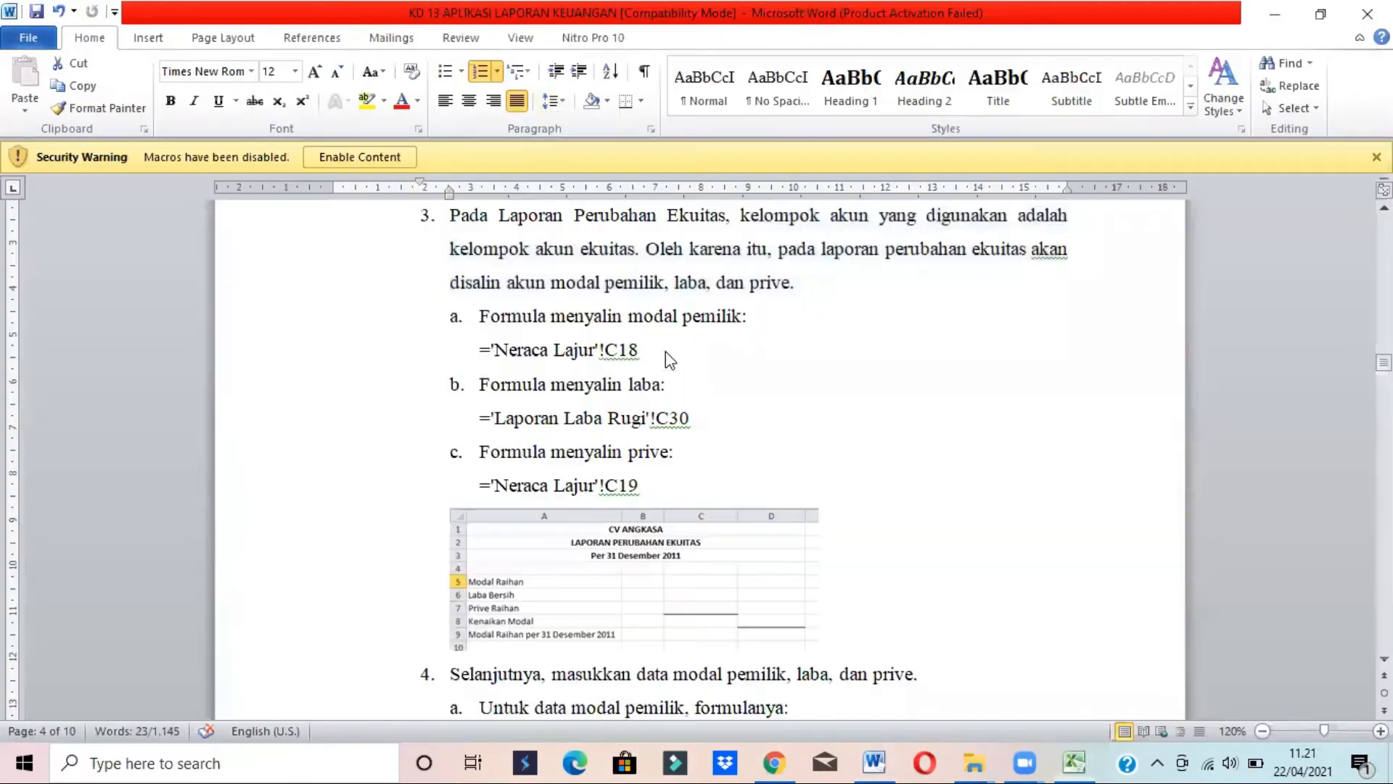
pyautogui.hotkey('alt', 'Tab')
pyautogui.write('=')
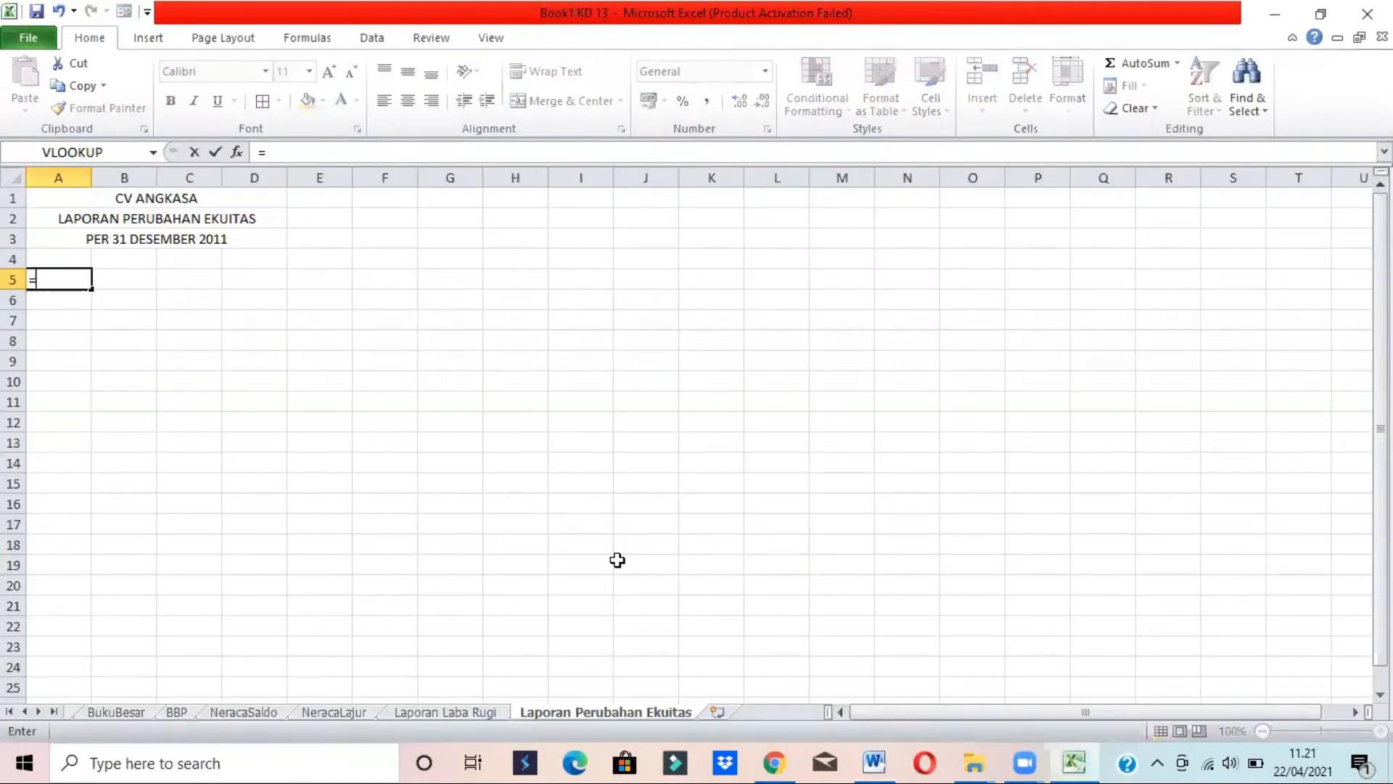
pyautogui.click(338, 712)
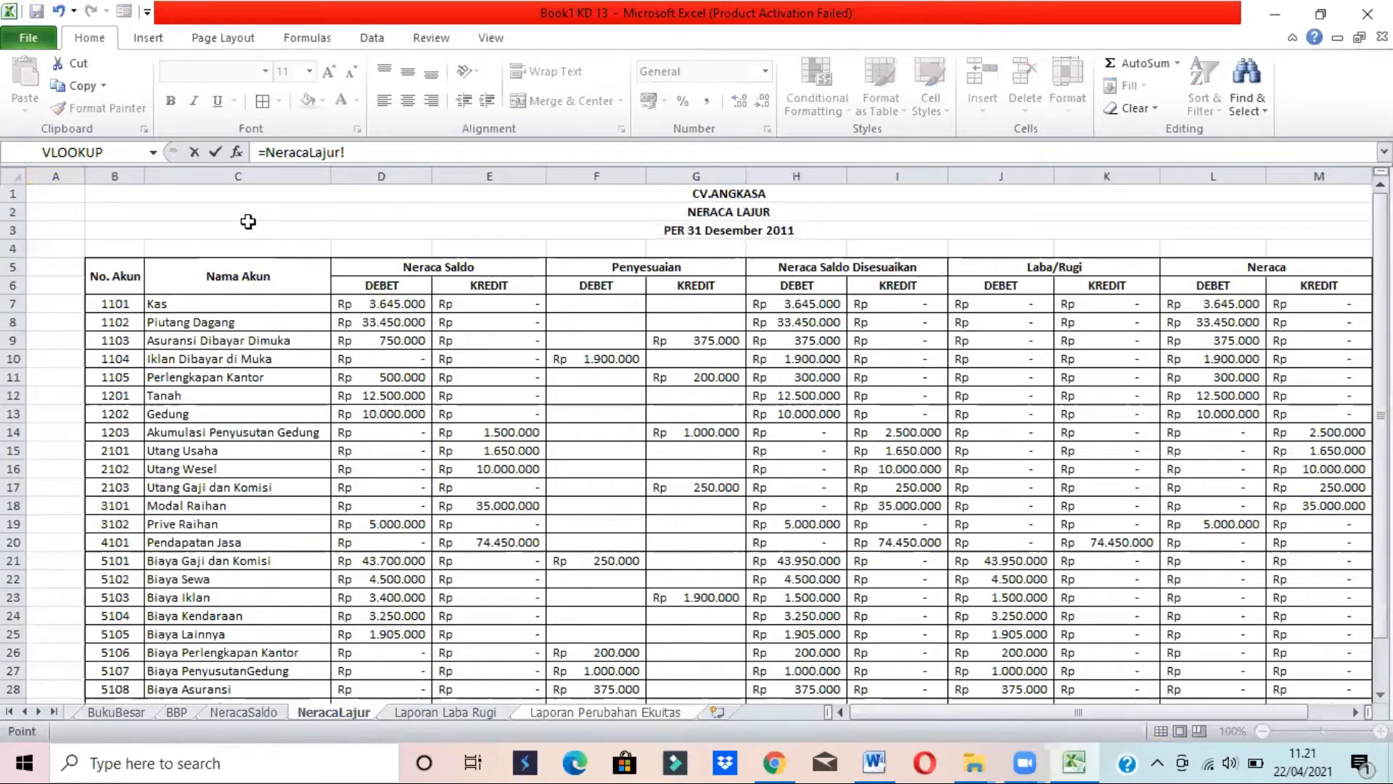
pyautogui.click(198, 505)
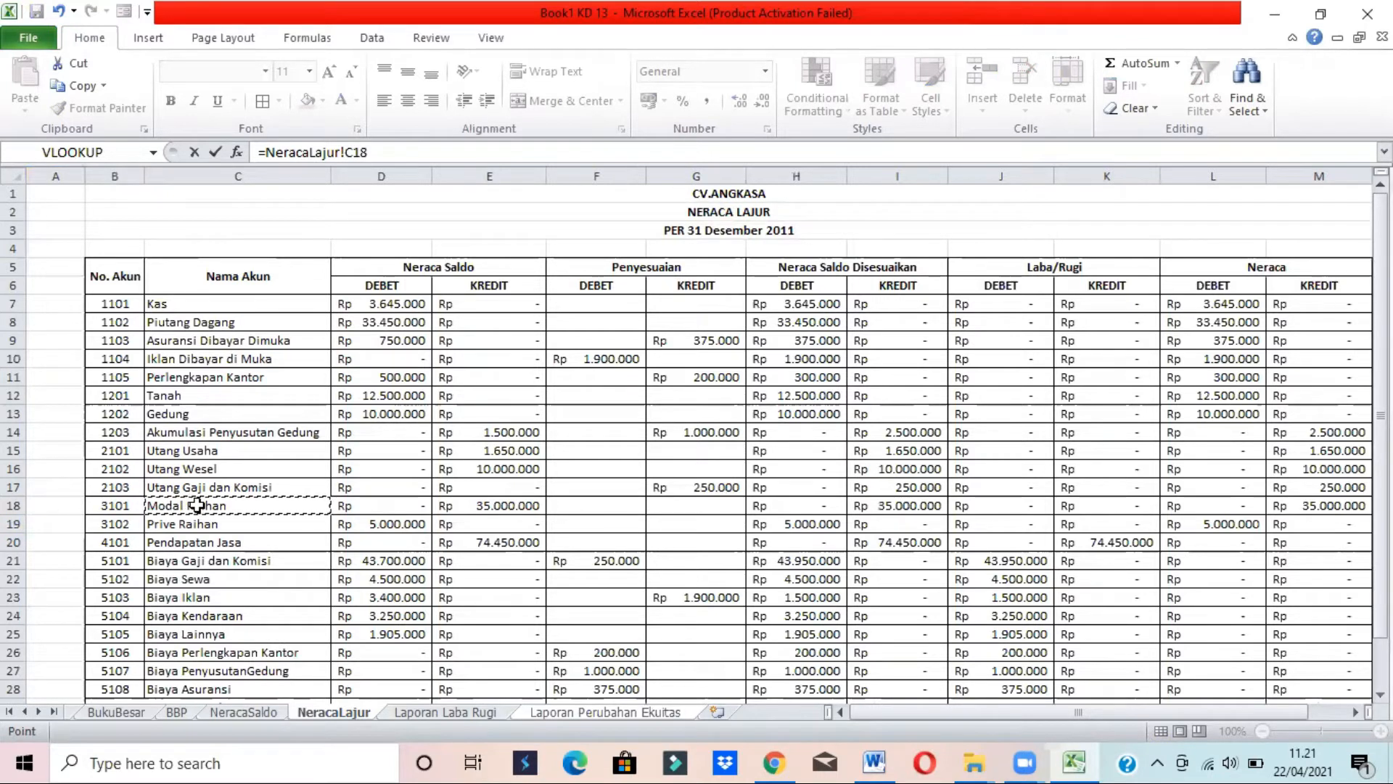
pyautogui.press('Return')
# Check the laba formula in Word and enter ='Laporan Laba Rugi'!C30 in A6 of the Excel equity report
pyautogui.hotkey('alt', 'Tab')
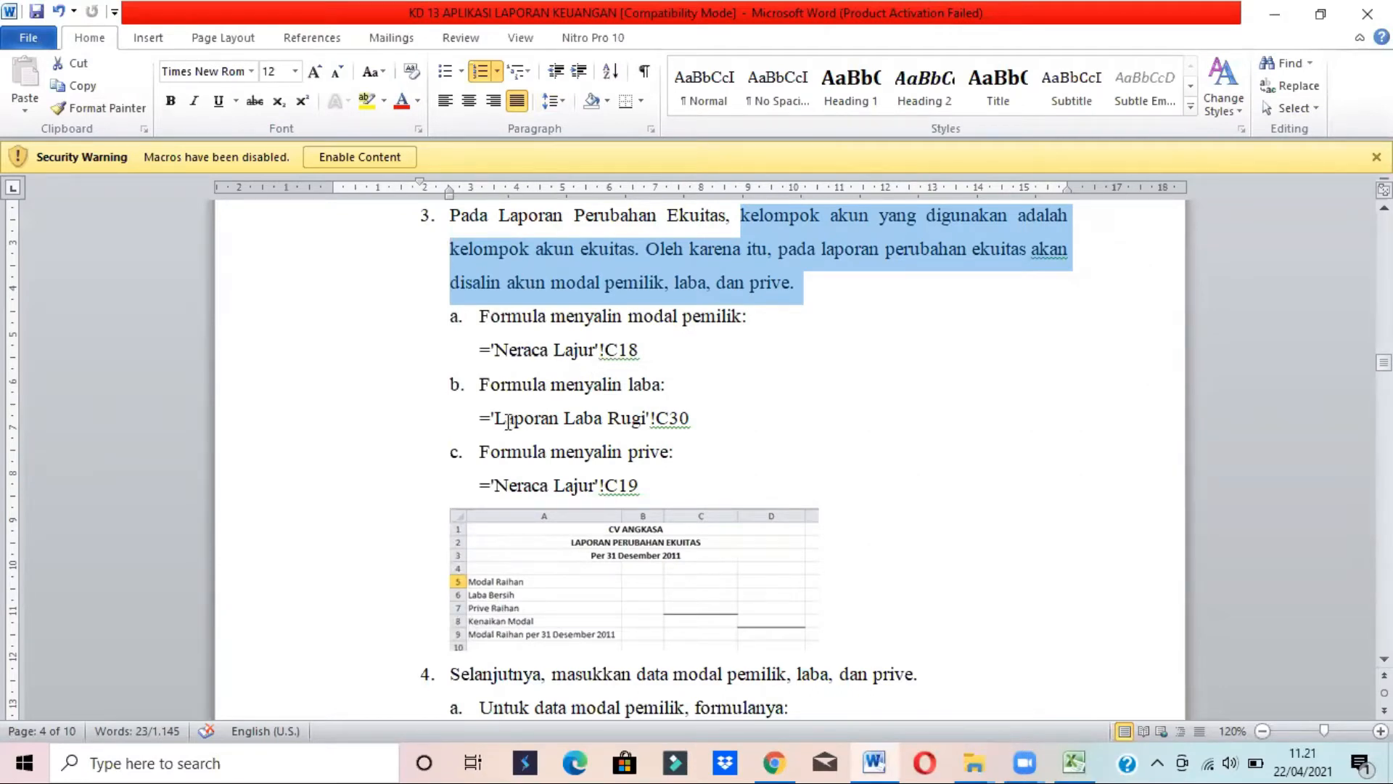
pyautogui.moveTo(509, 419); pyautogui.dragTo(633, 419)
pyautogui.hotkey('alt', 'Tab')
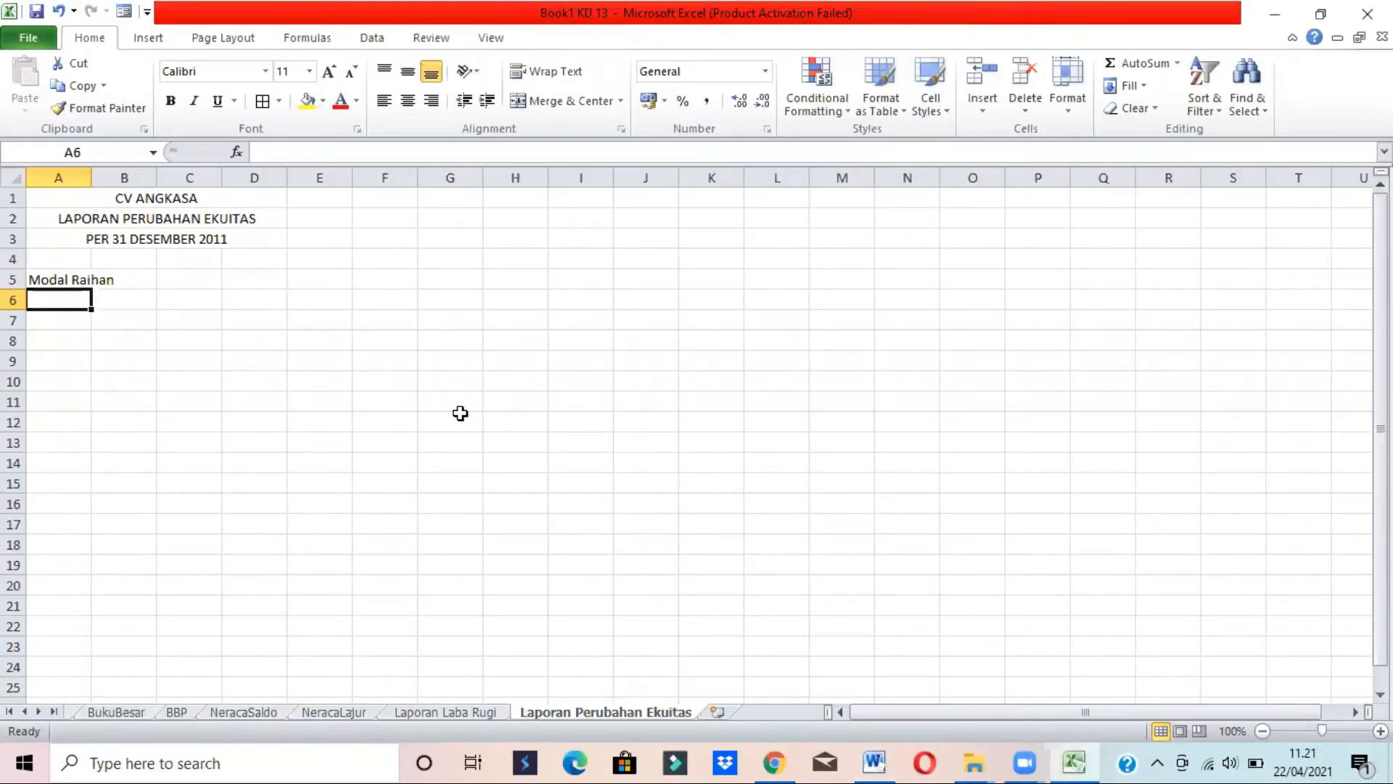
pyautogui.write('=')
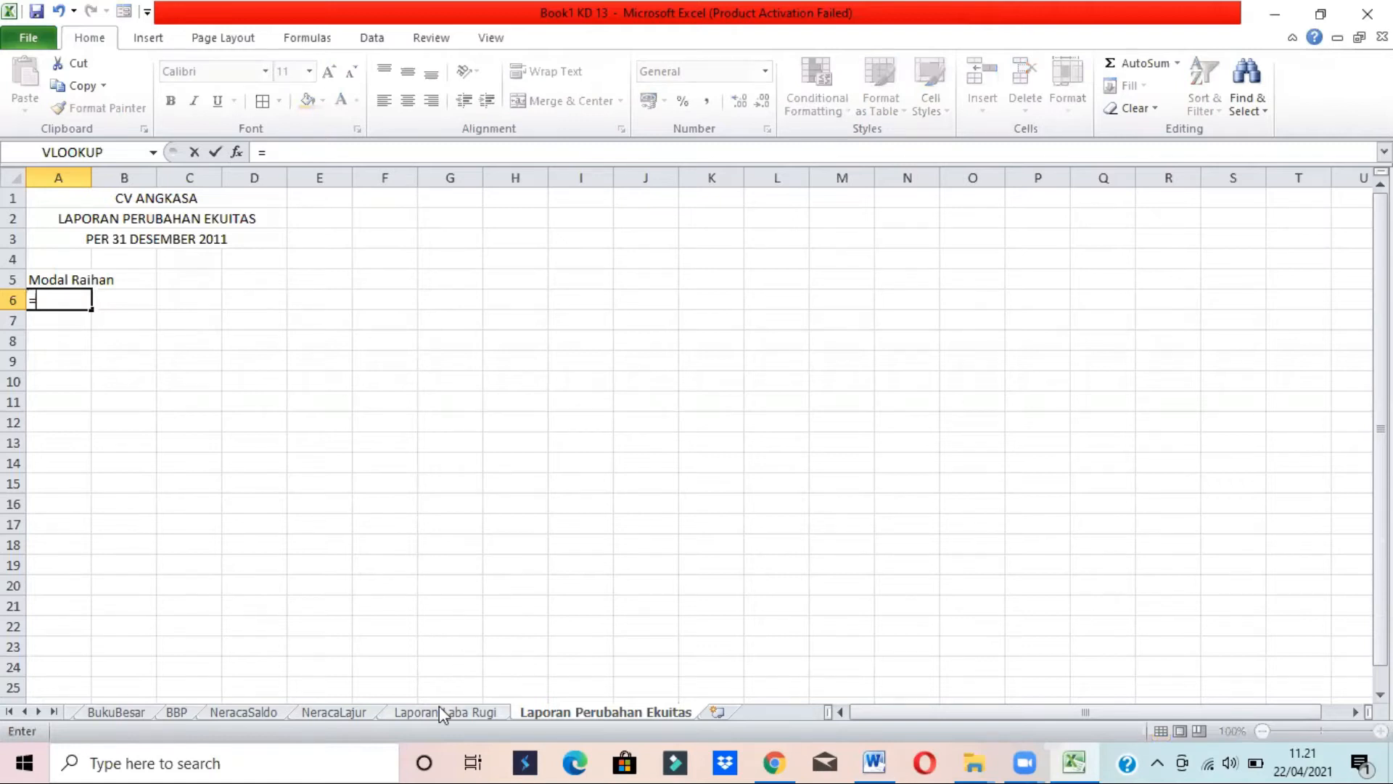
pyautogui.click(414, 711)
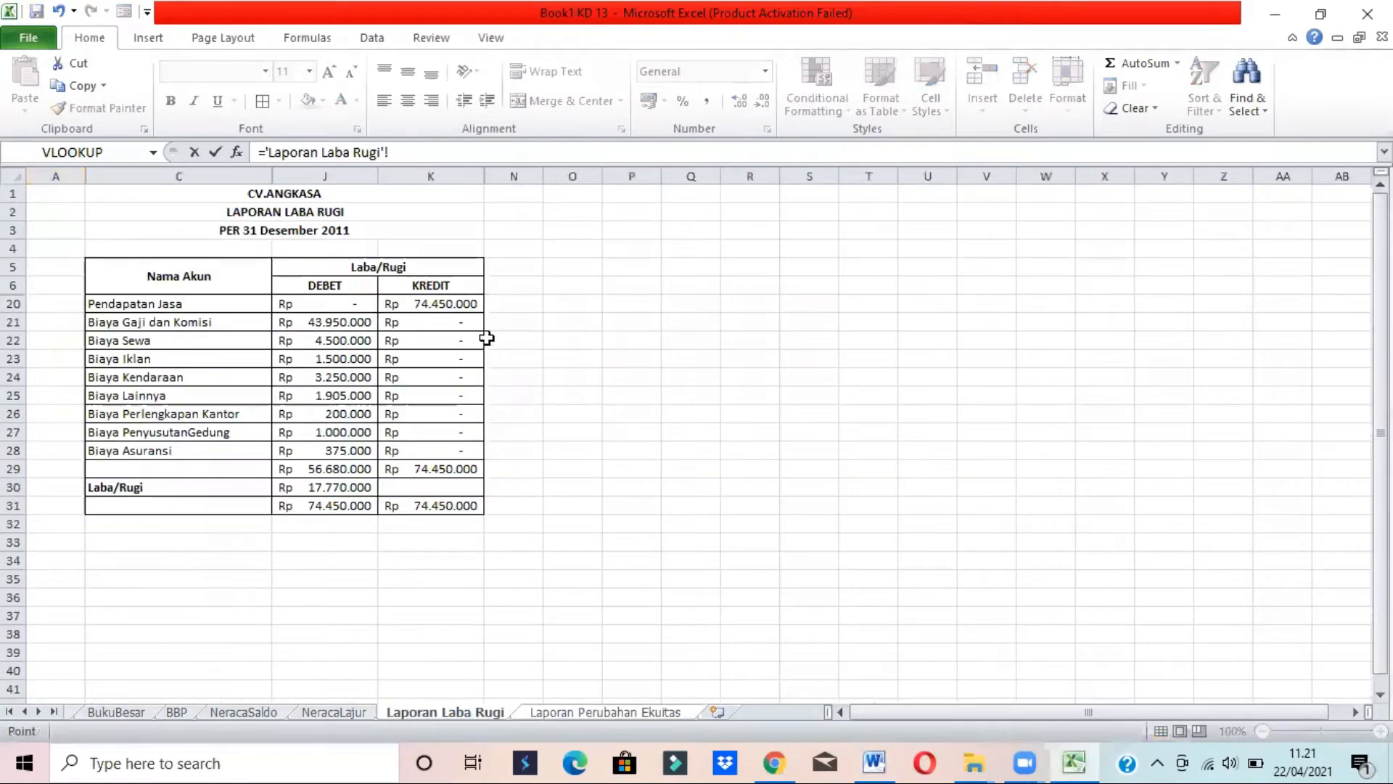
pyautogui.click(185, 487)
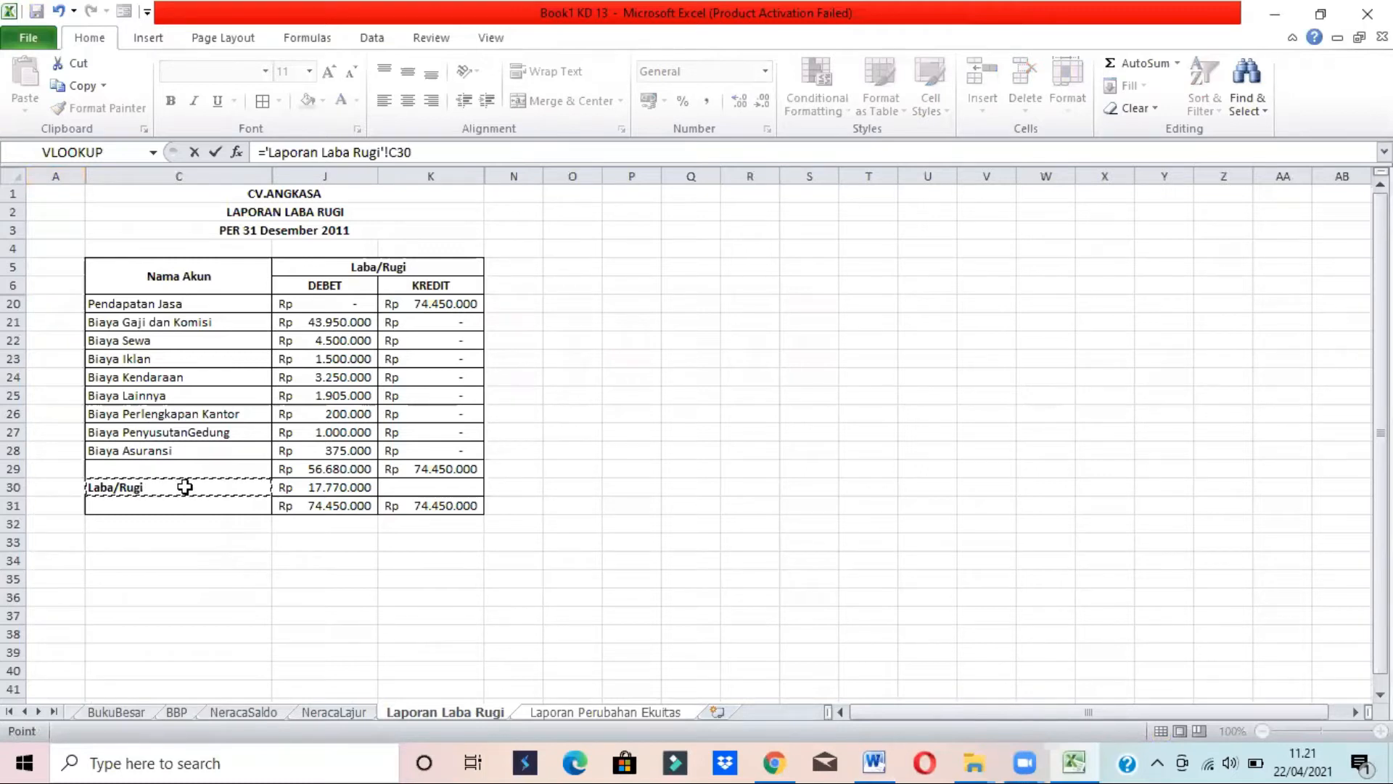
pyautogui.press('Return')
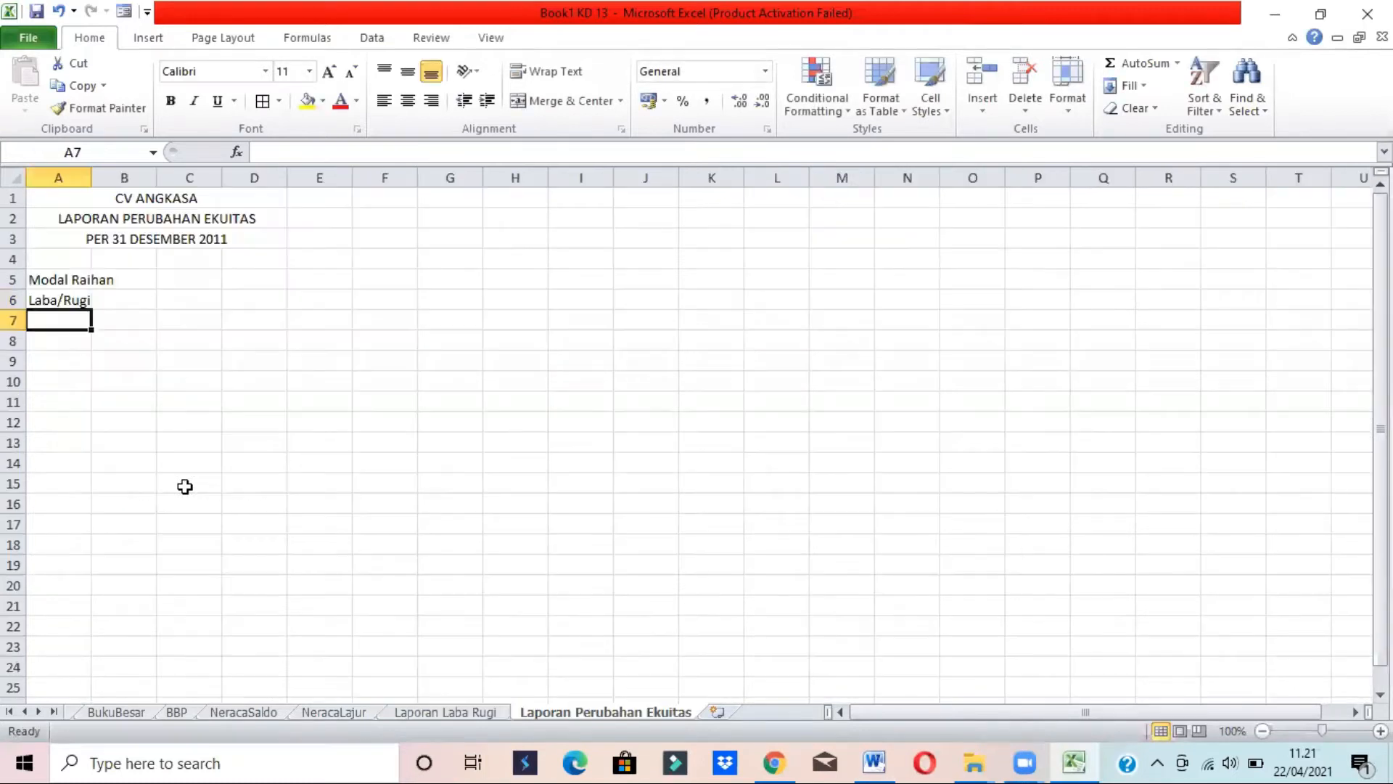
# Check the prive formula in Word and enter =NeracaLajur!C19 in A7 of the Excel equity report
pyautogui.hotkey('alt', 'Tab')
pyautogui.click(561, 472)
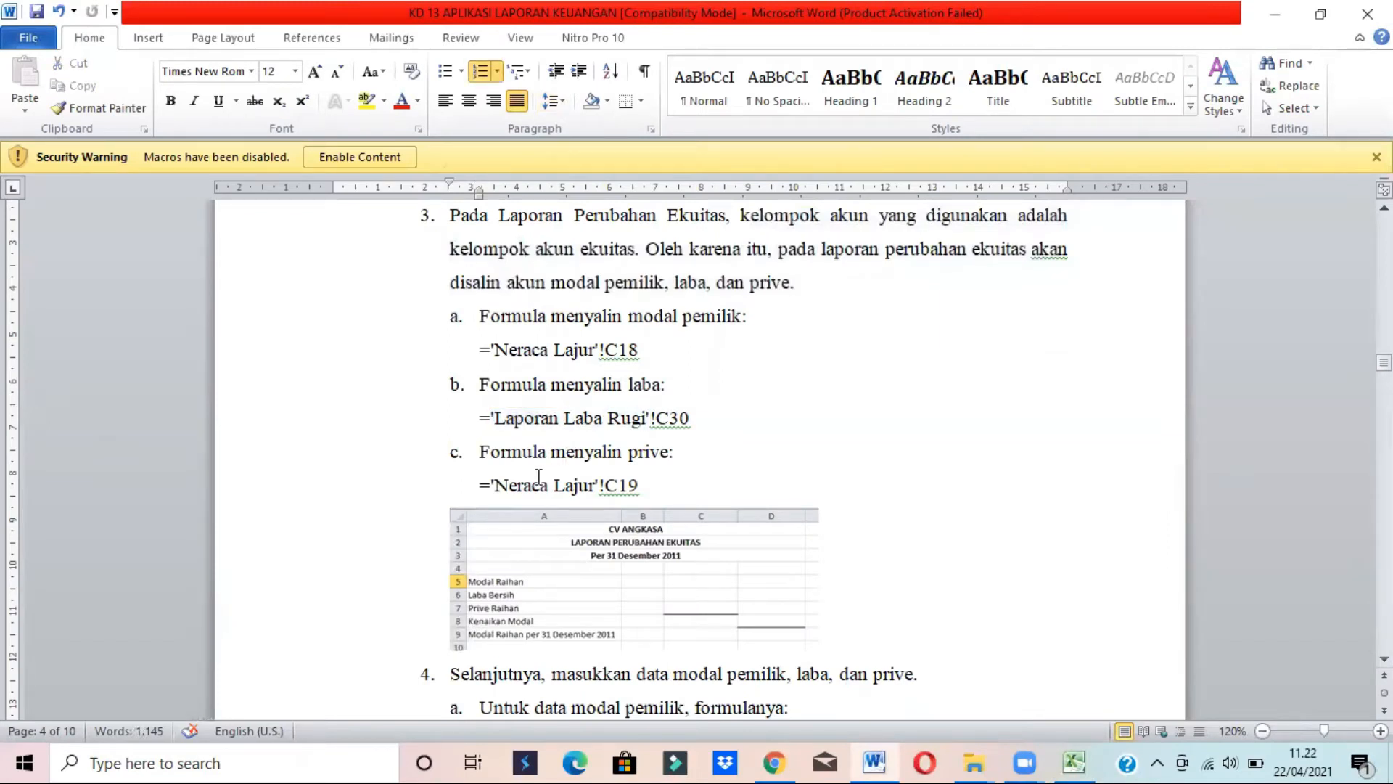
pyautogui.moveTo(492, 485); pyautogui.dragTo(641, 492)
pyautogui.hotkey('alt', 'Tab')
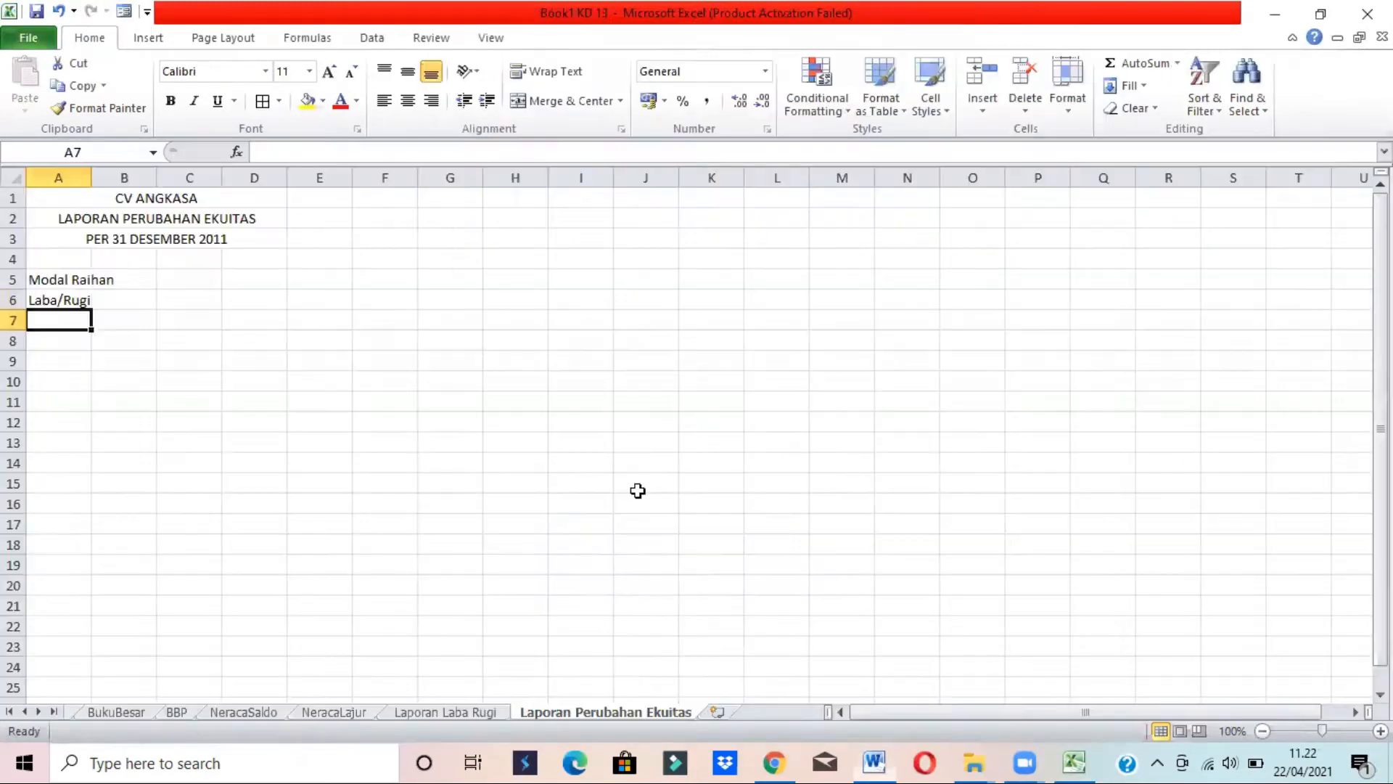
pyautogui.write('=')
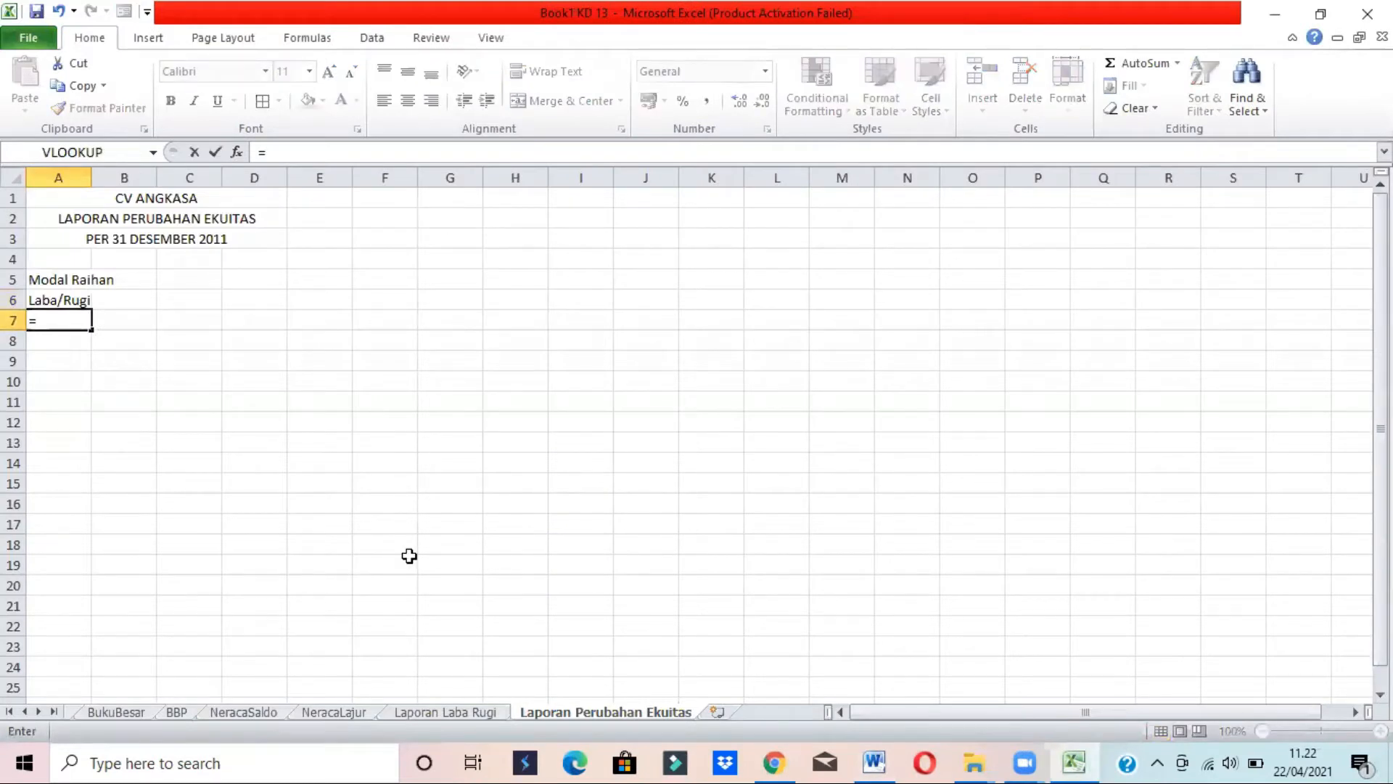
pyautogui.click(342, 715)
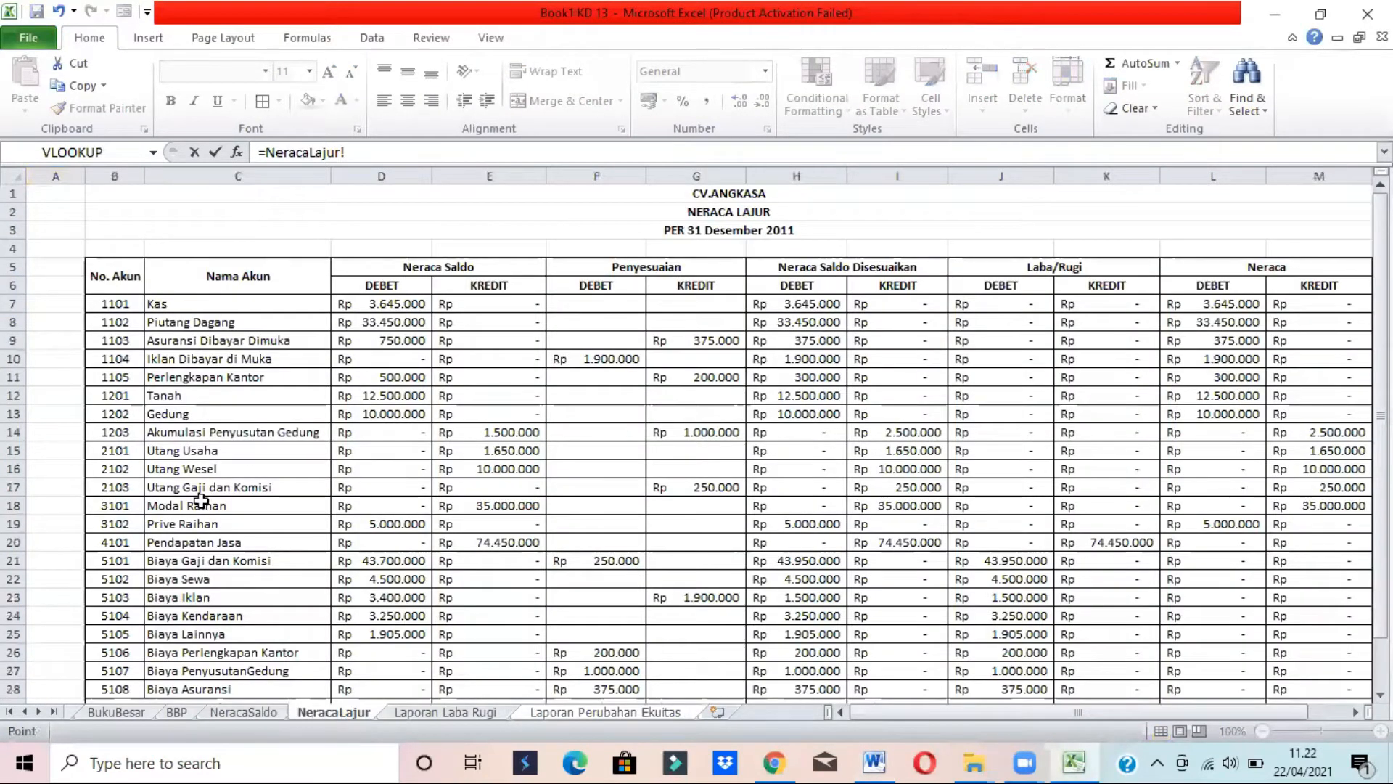
pyautogui.click(199, 523)
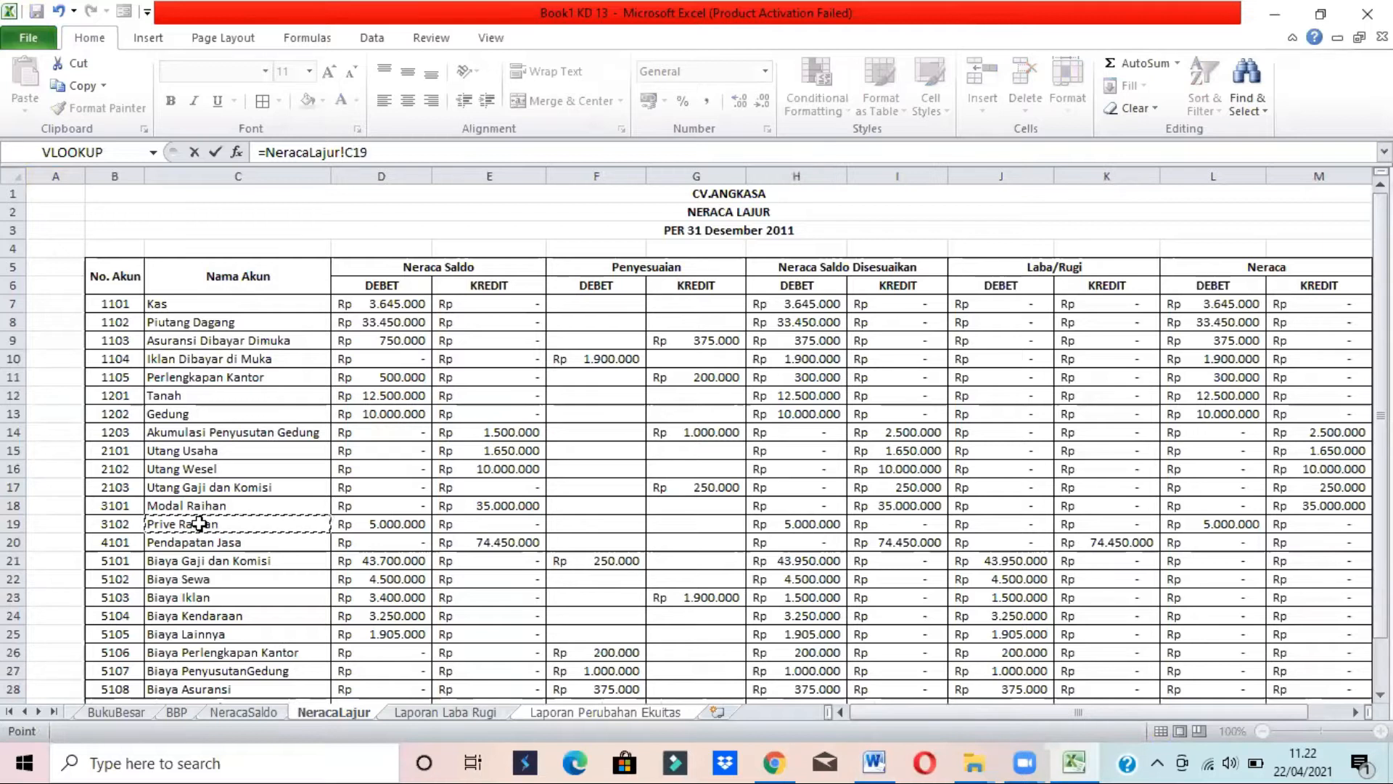
pyautogui.press('Return')
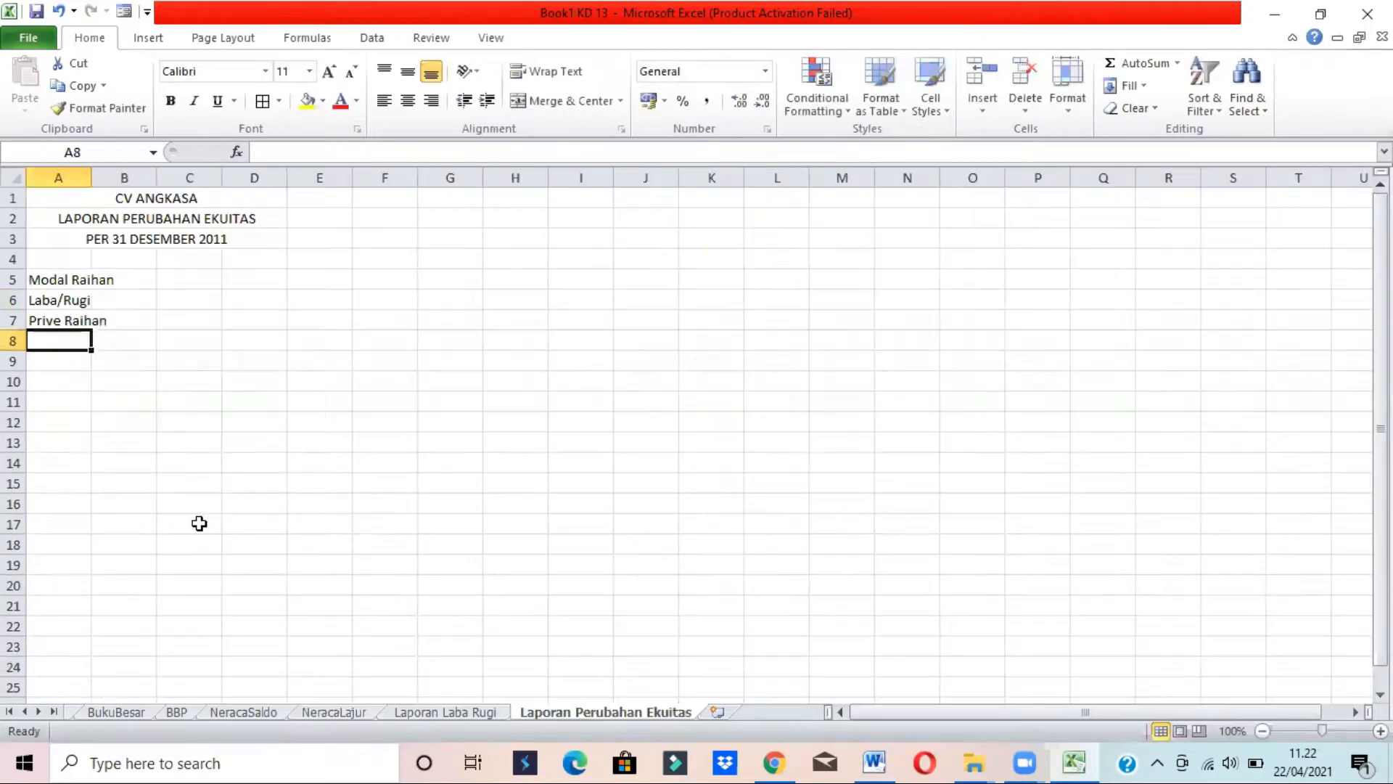
# Compare the headings with the layout picture in Word and make the three heading rows A1:D3 bold in Excel
pyautogui.hotkey('alt', 'Tab')
pyautogui.click(634, 558)
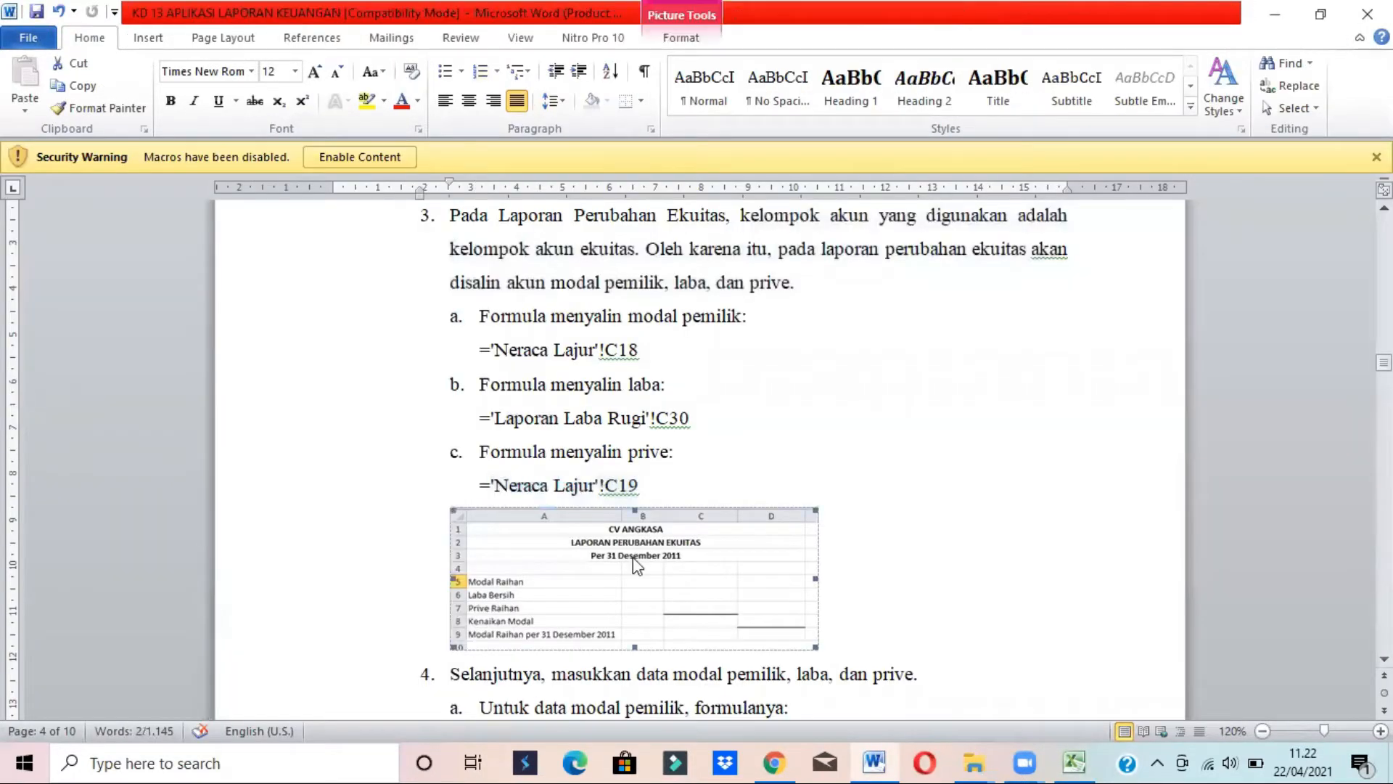
pyautogui.hotkey('alt', 'Tab')
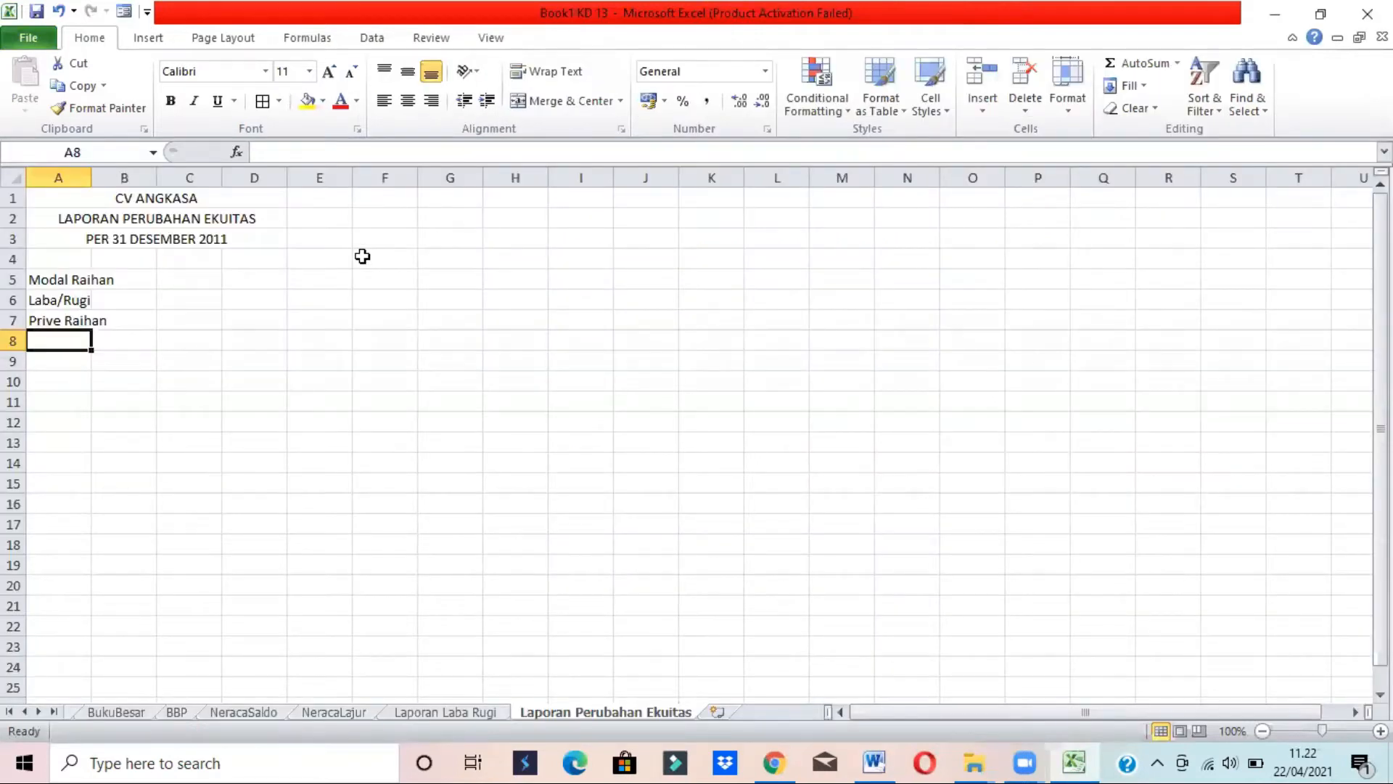
pyautogui.moveTo(112, 193); pyautogui.dragTo(254, 240)
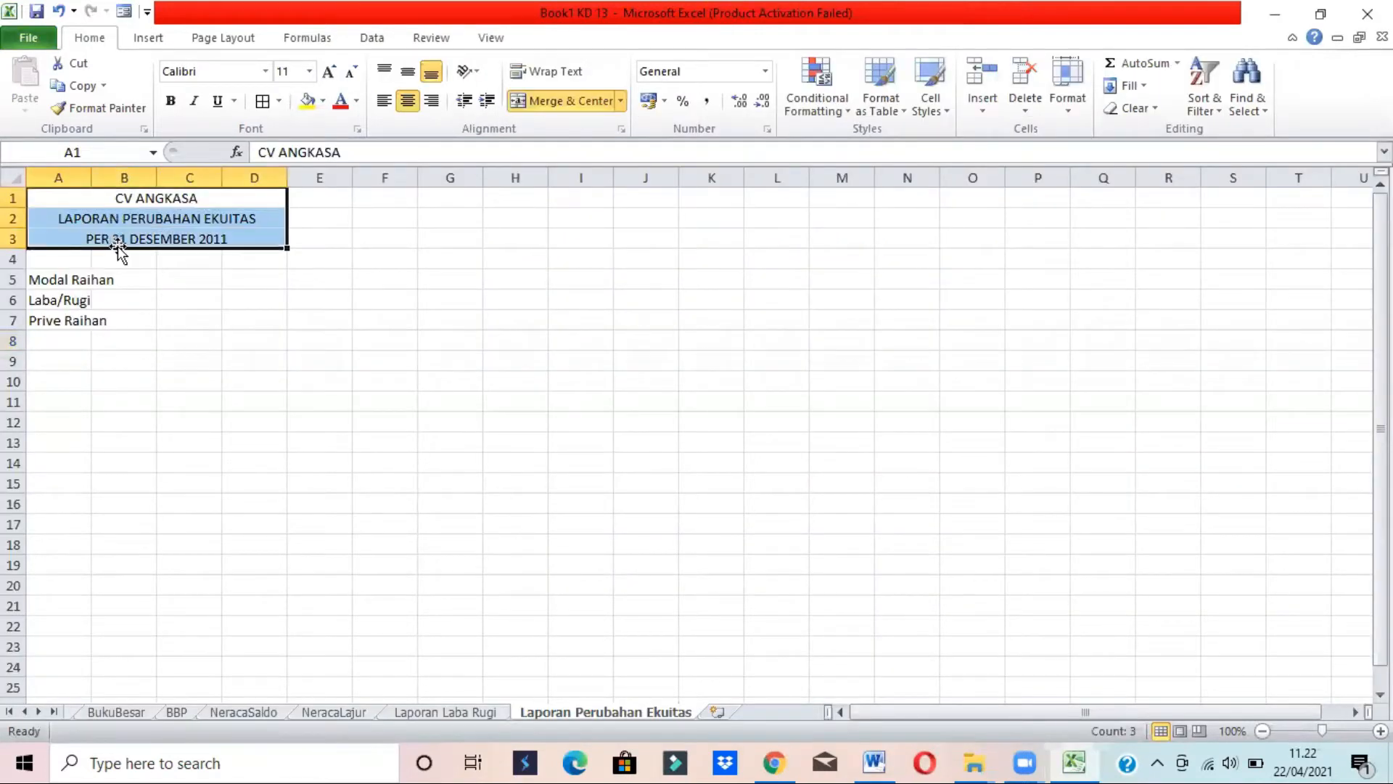
pyautogui.click(171, 100)
# Check the profit label in the Word pictures and change C30 on the Laporan Laba Rugi sheet to Laba Bersih, checking the linked cell A6
pyautogui.hotkey('alt', 'Tab')
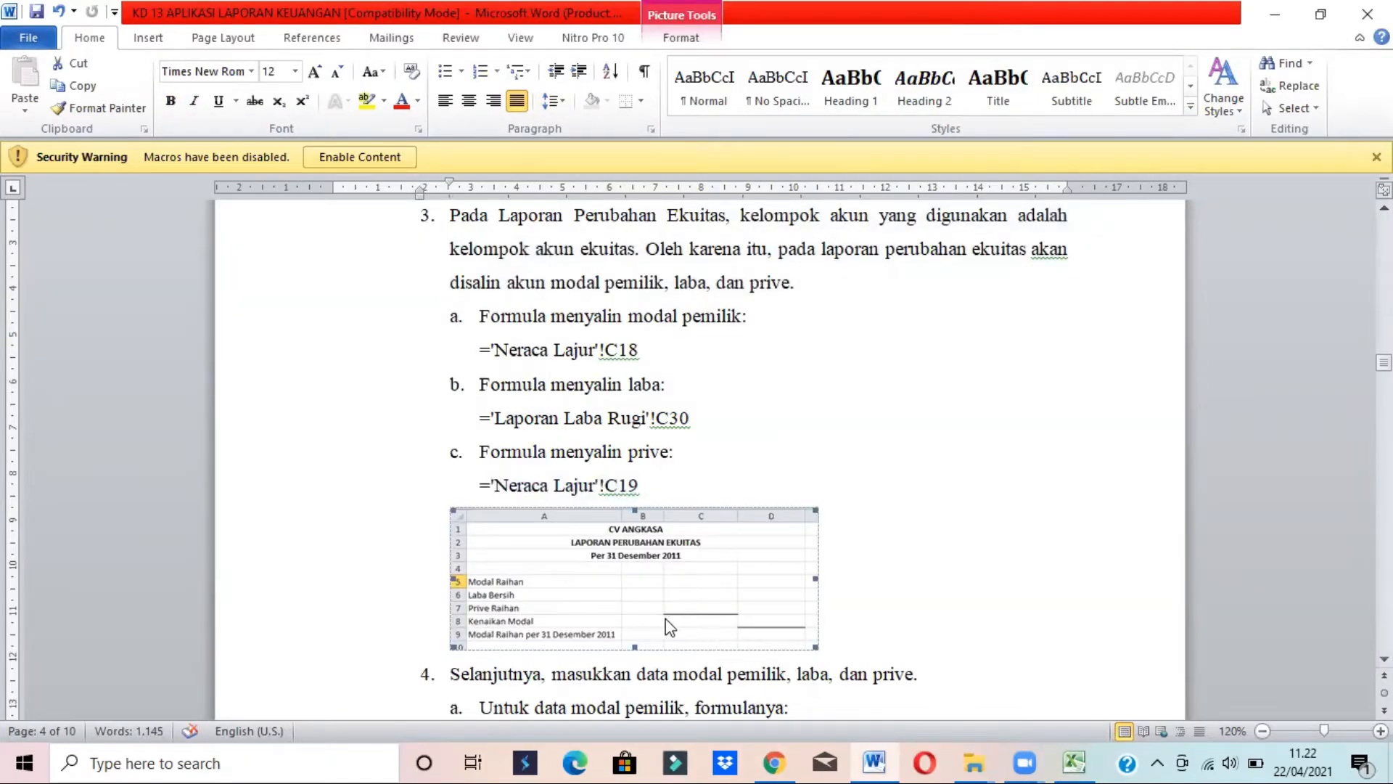
pyautogui.hotkey('alt', 'Tab')
pyautogui.hotkey('alt', 'Tab')
pyautogui.scroll(-1, 700, 457)
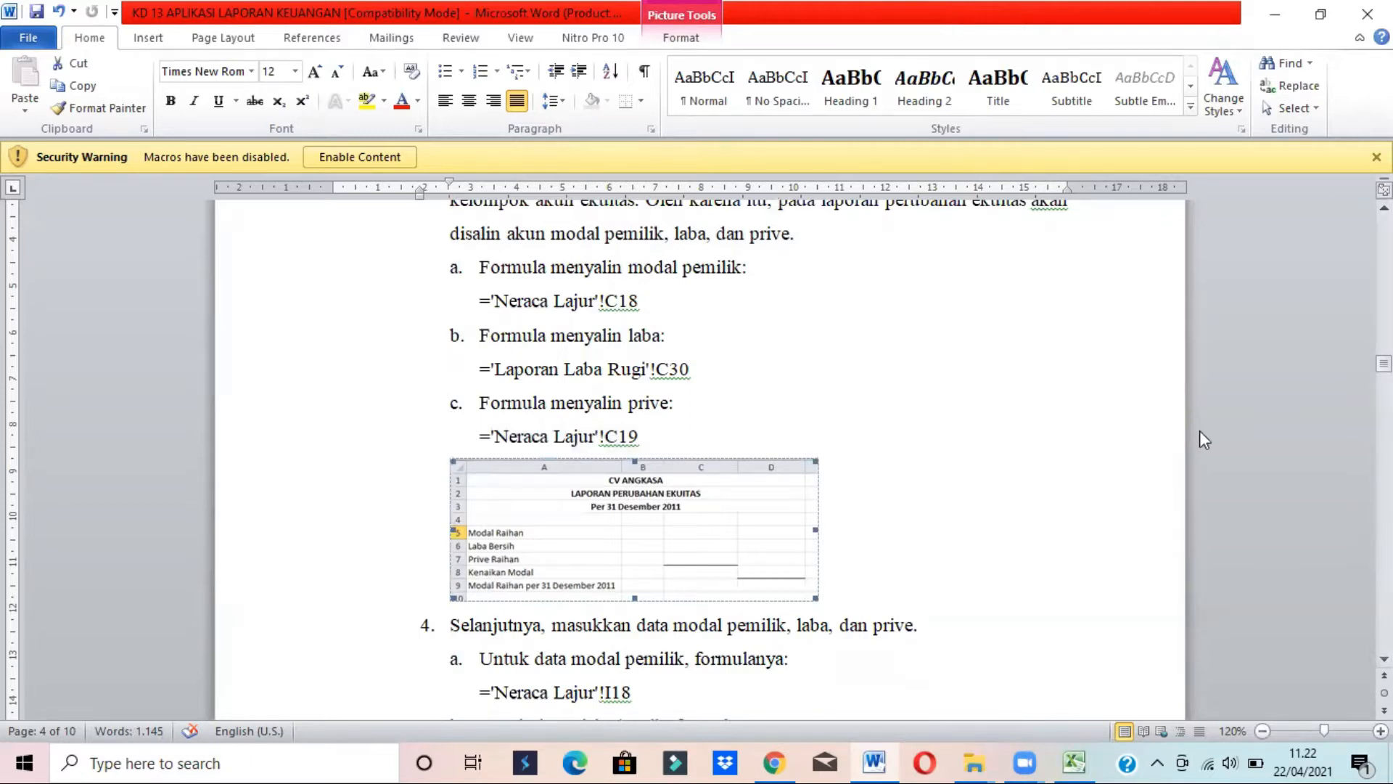
pyautogui.moveTo(1383, 363); pyautogui.dragTo(1384, 322)
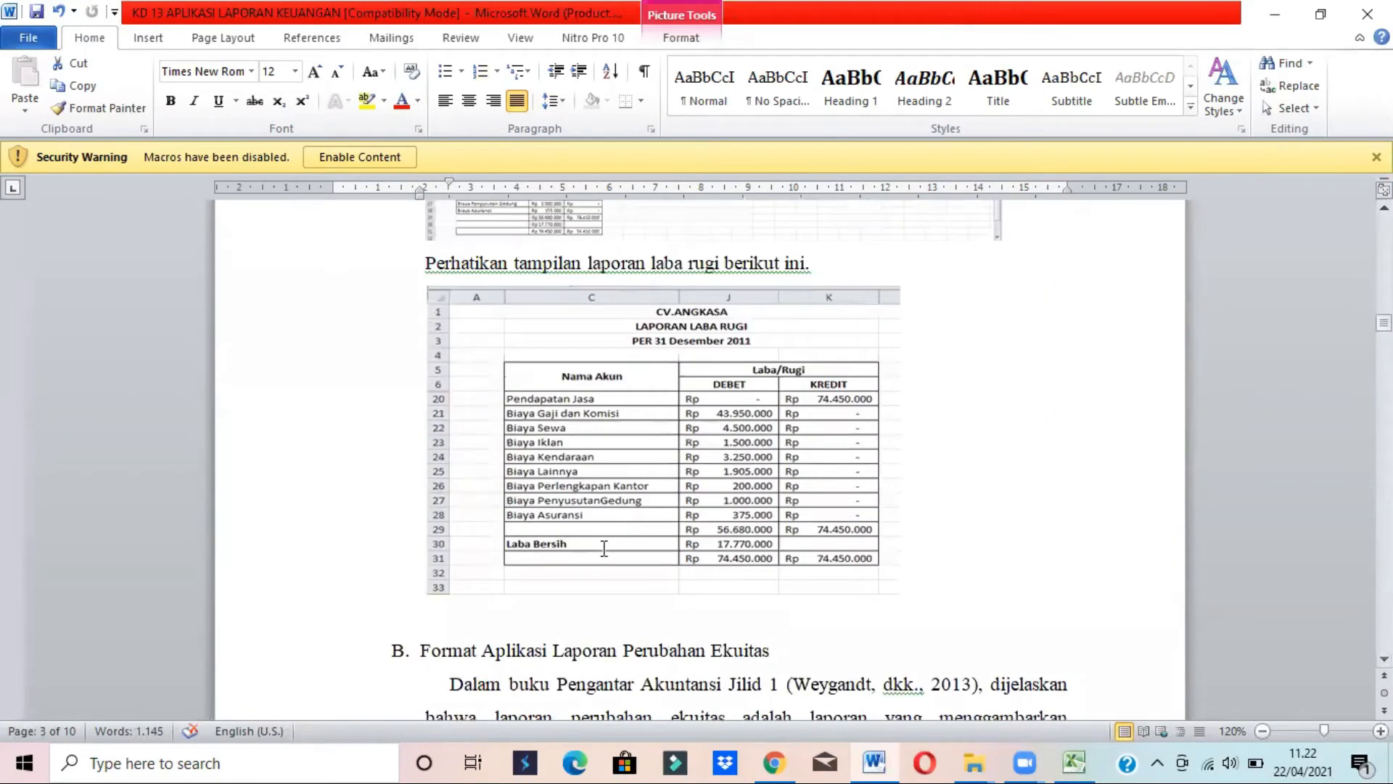
pyautogui.hotkey('alt', 'Tab')
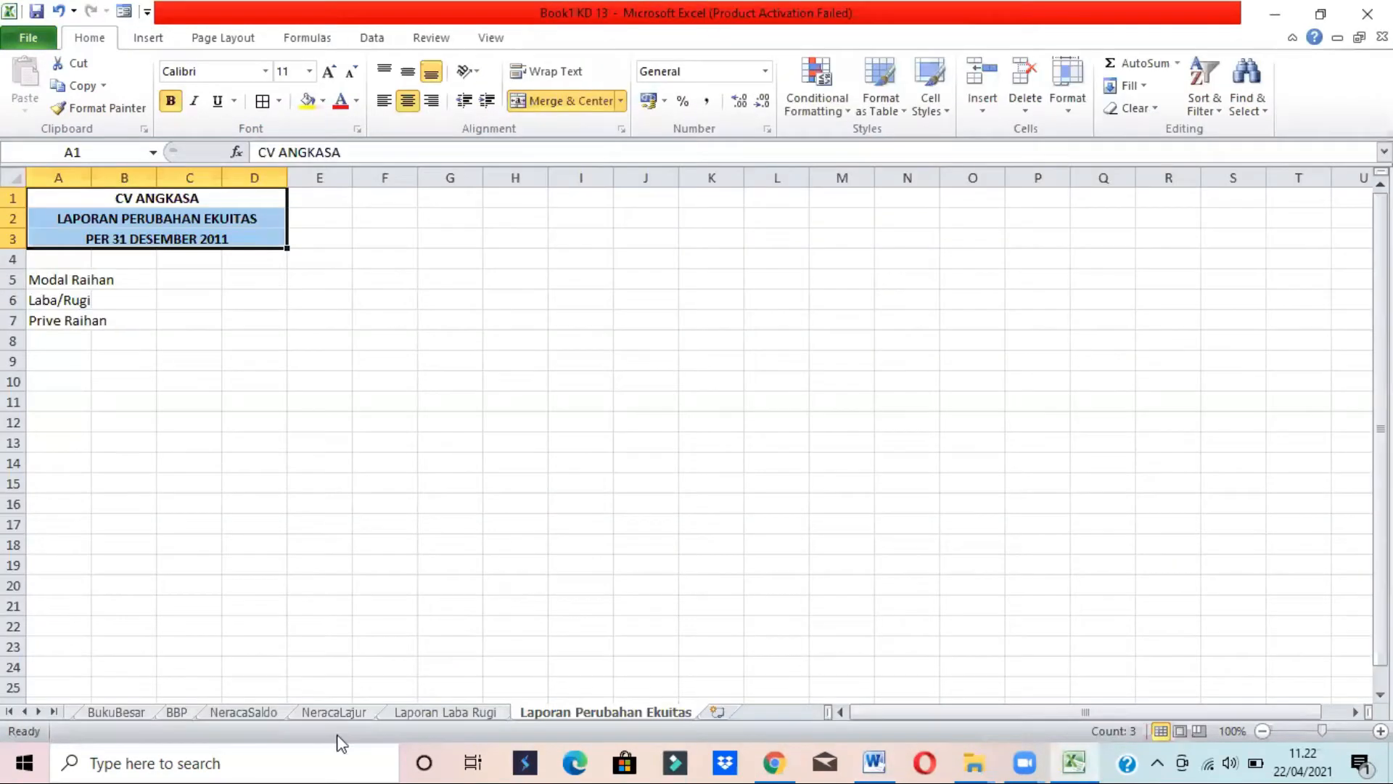
pyautogui.click(476, 714)
pyautogui.click(231, 491)
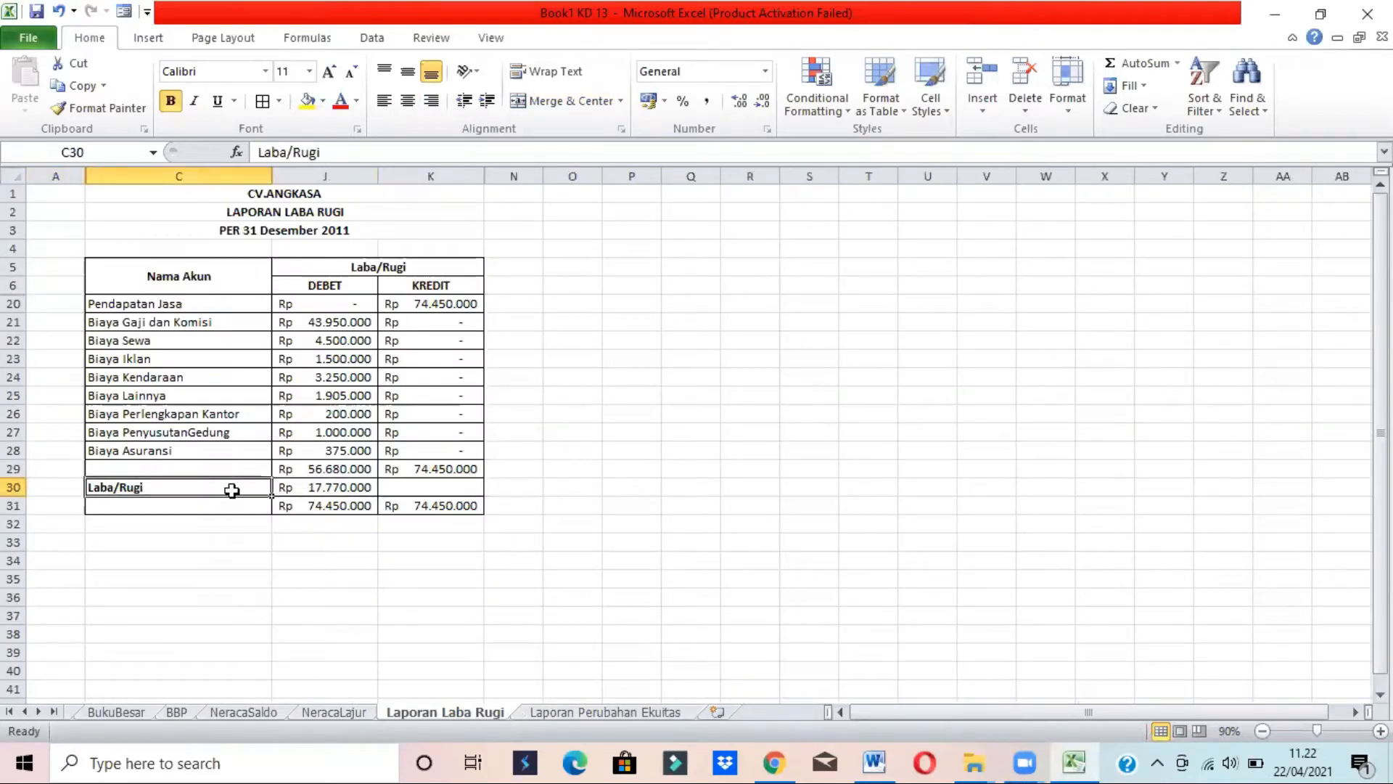
pyautogui.write('Laba Bersih')
pyautogui.press('Return')
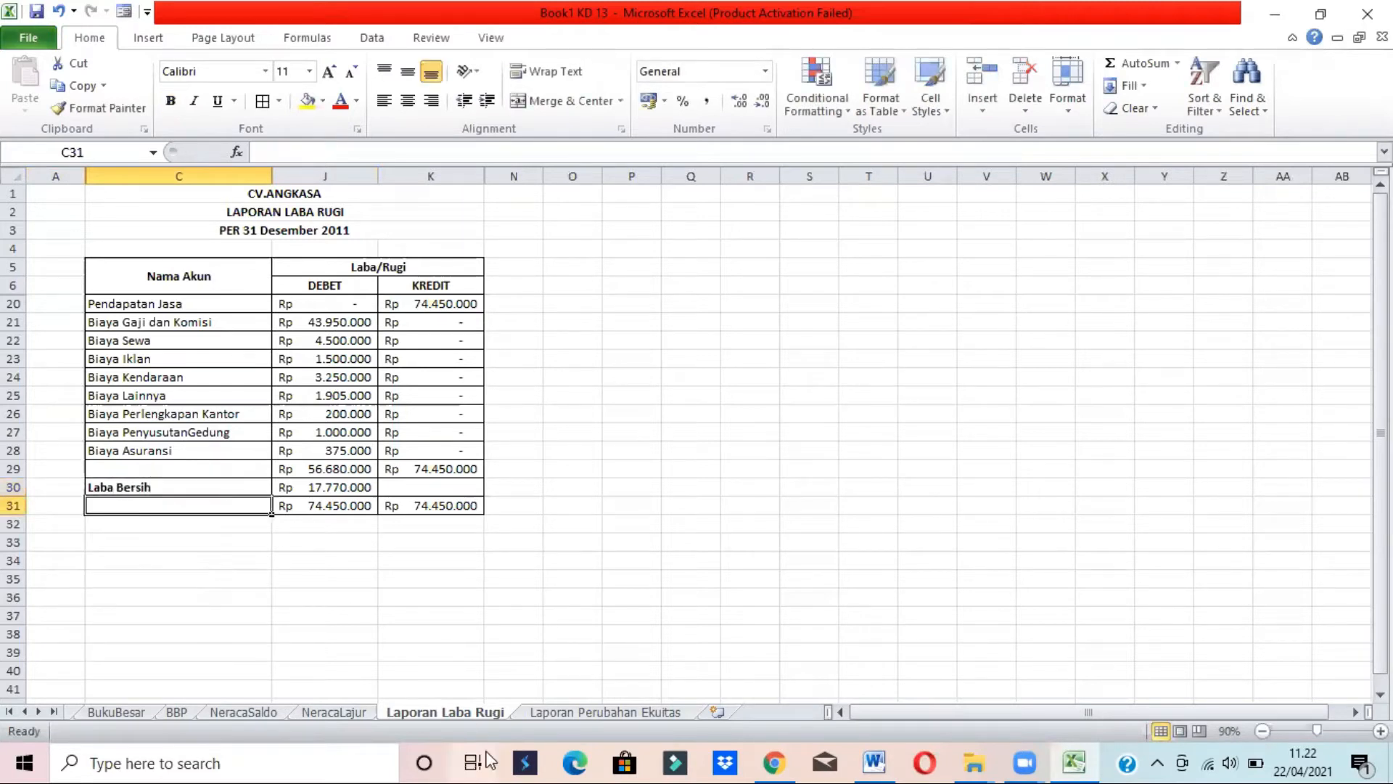
pyautogui.click(595, 711)
pyautogui.click(76, 300)
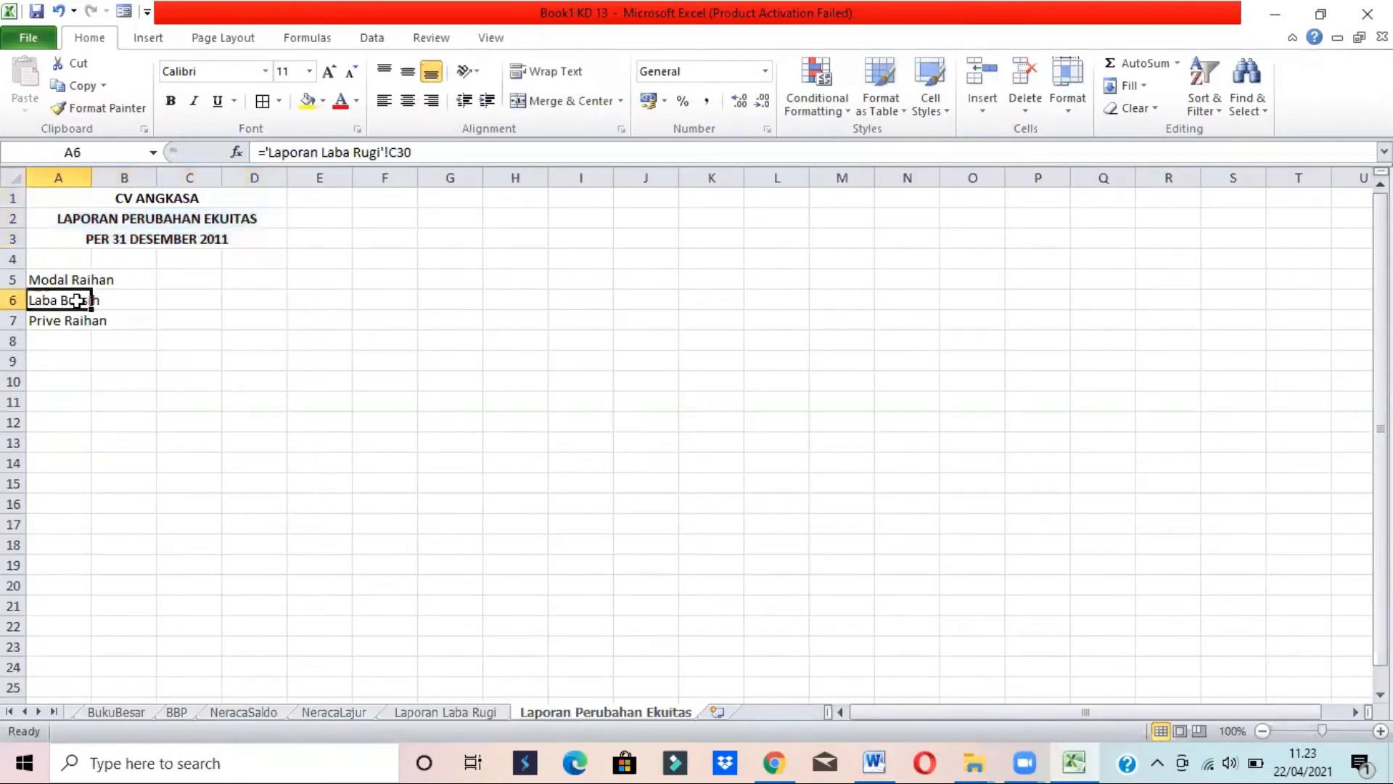
# Check the row labels in the Word layout picture and enter Kenaikan Modal in A8 of the Excel equity report
pyautogui.hotkey('alt', 'Tab')
pyautogui.hotkey('alt', 'Tab')
pyautogui.click(874, 762)
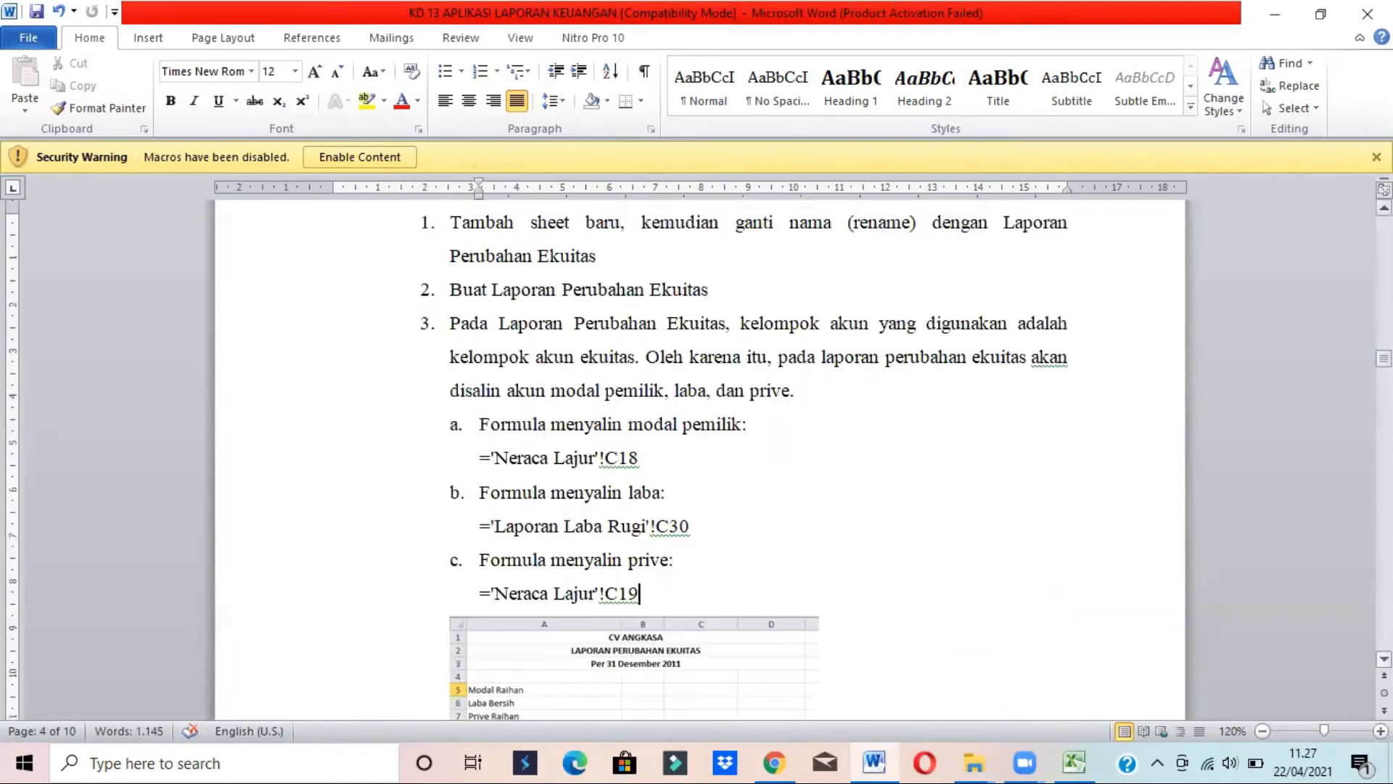
pyautogui.moveTo(1383, 358); pyautogui.dragTo(1383, 364)
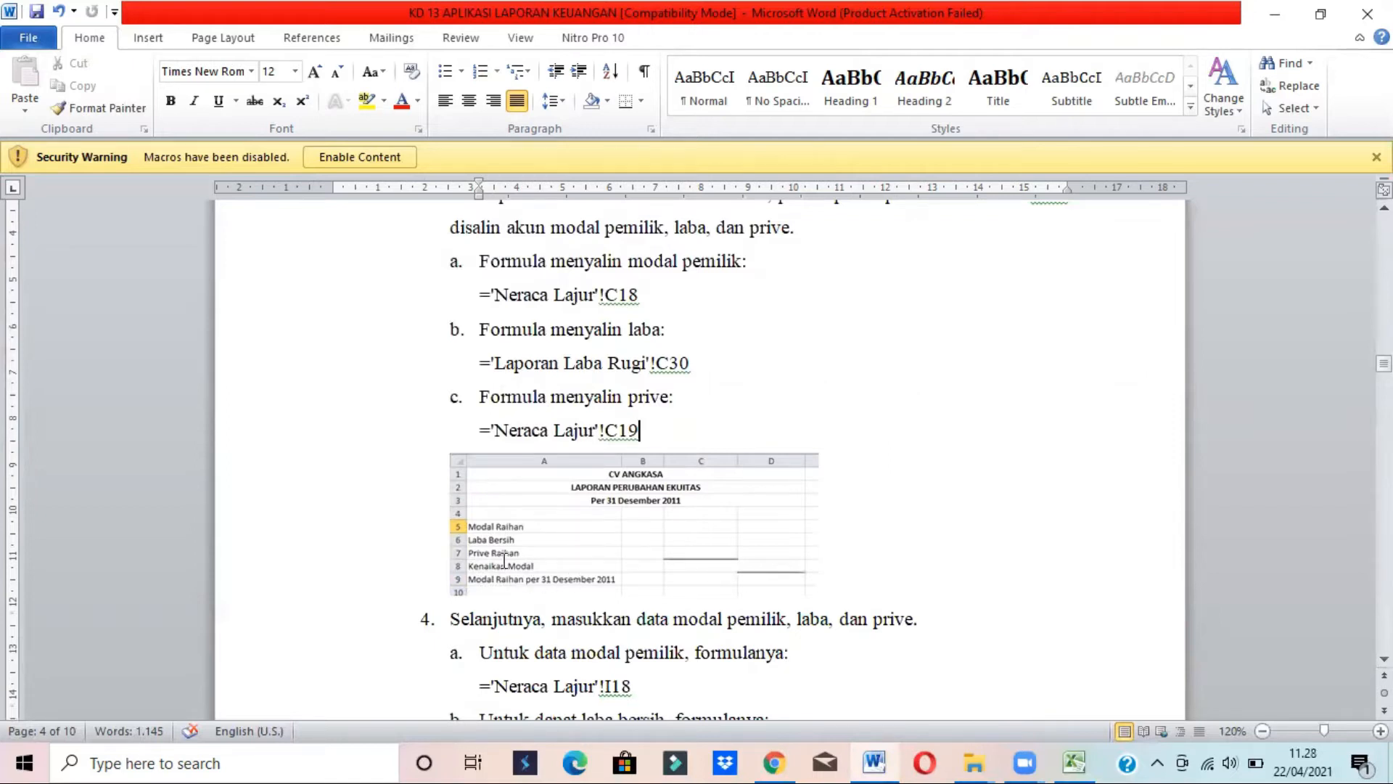
pyautogui.hotkey('alt', 'Tab')
pyautogui.click(131, 346)
pyautogui.write('Kena')
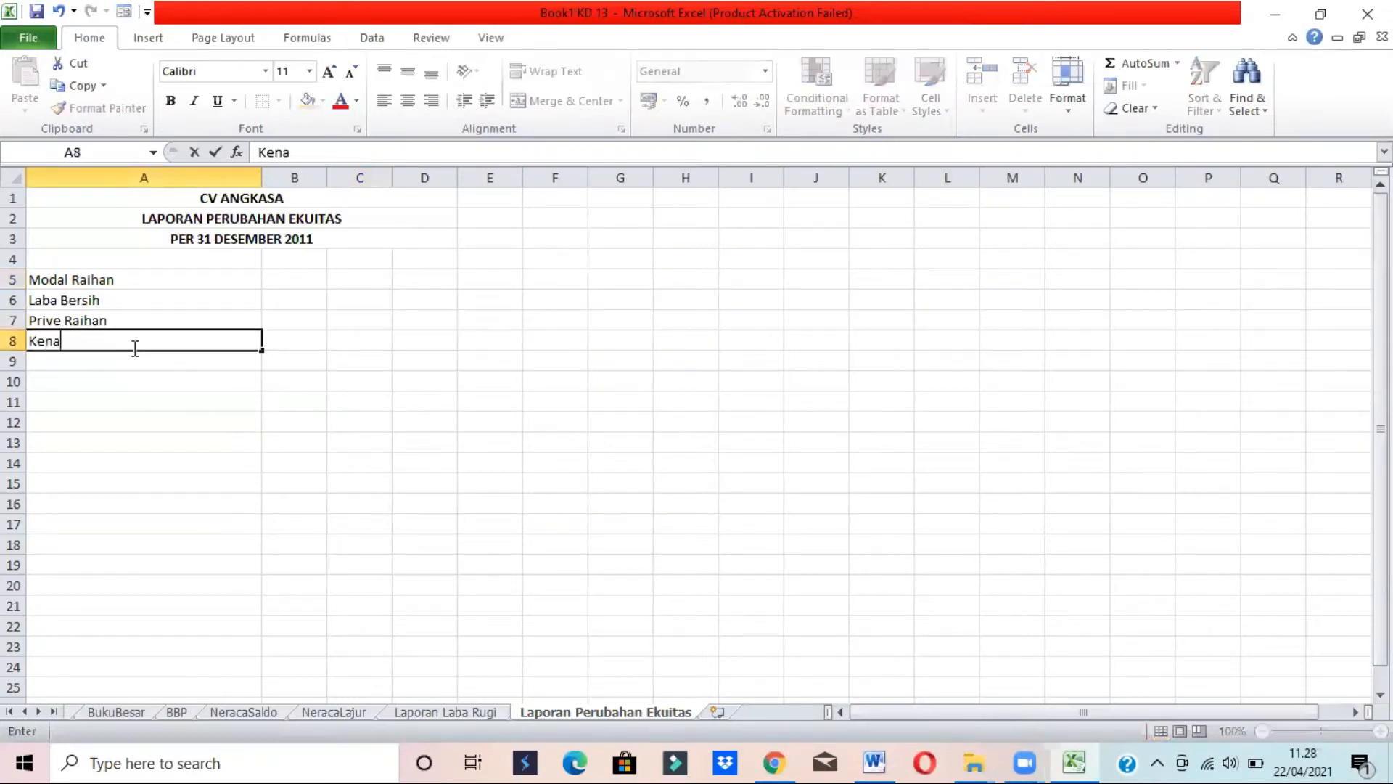
pyautogui.write('ikan Modal')
pyautogui.press('Return')
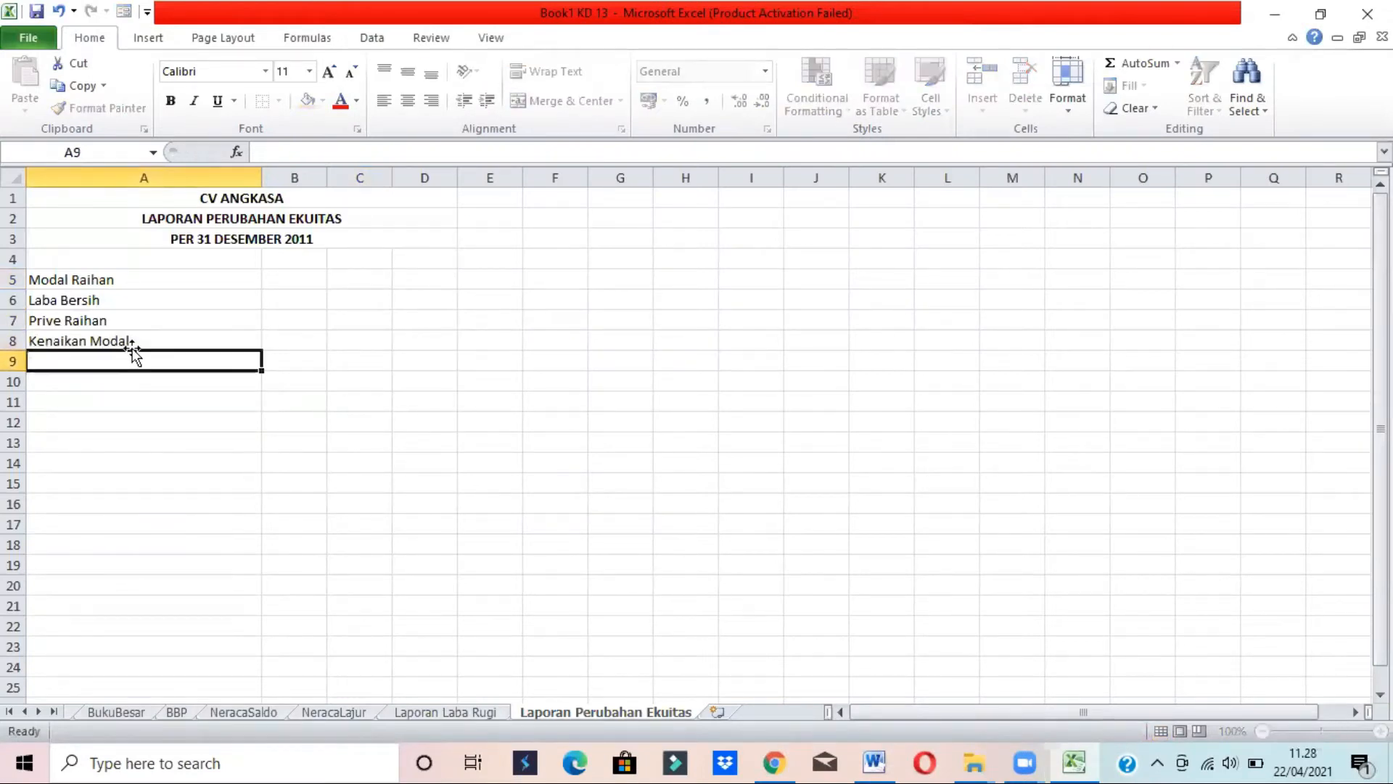
# Enter the closing capital label in A9: Modal, the owner's name and per 31 Desember 2011, checking the wording in Word
pyautogui.write('Modal Raihan')
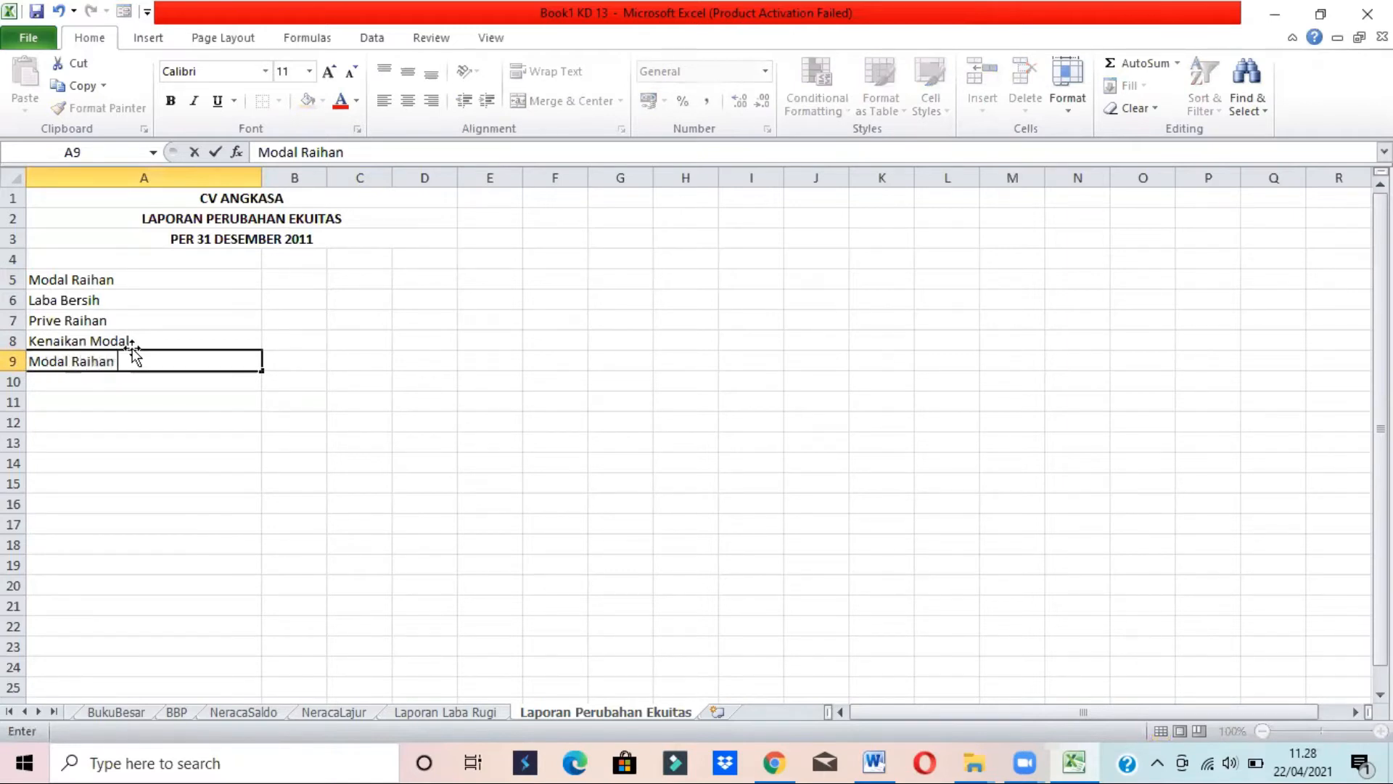
pyautogui.hotkey('alt', 'Tab')
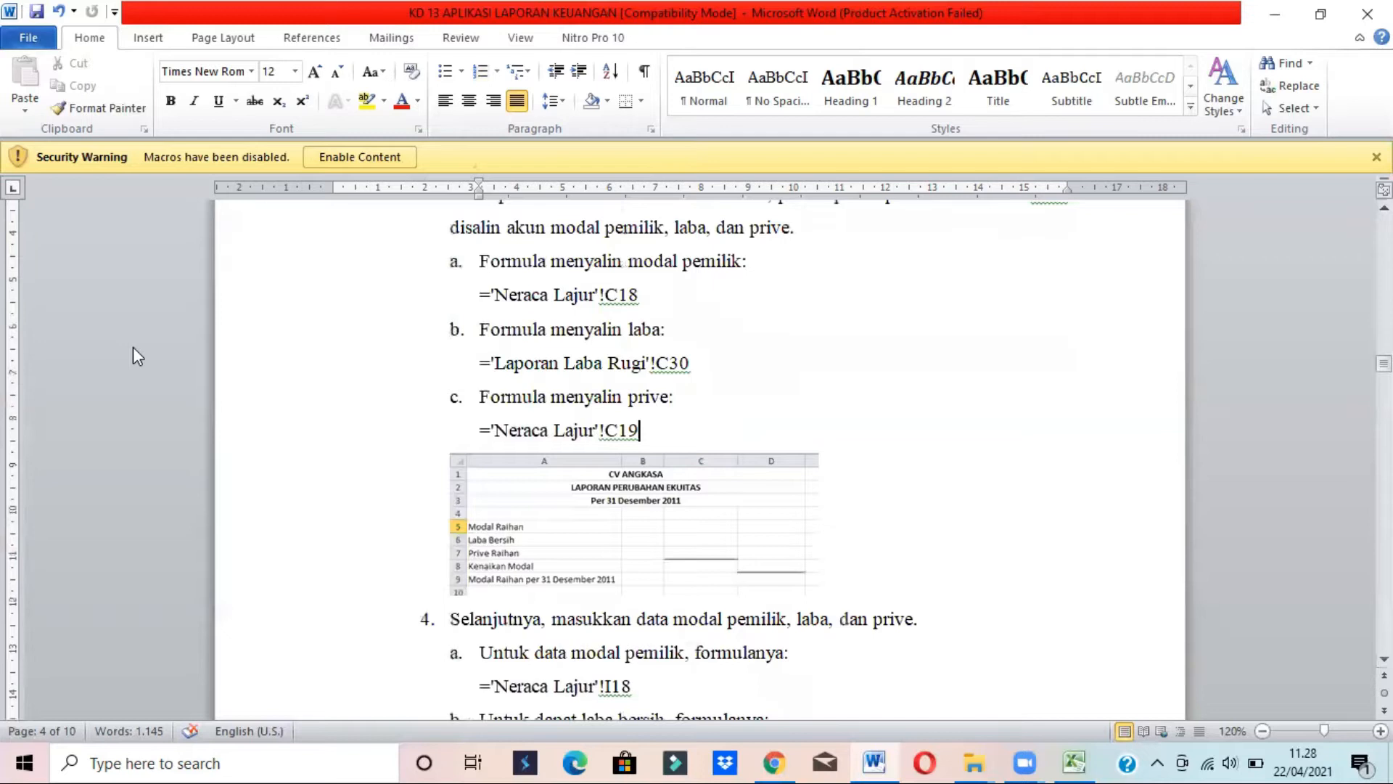
pyautogui.hotkey('alt', 'Tab')
pyautogui.write('per 31 Desember 2011')
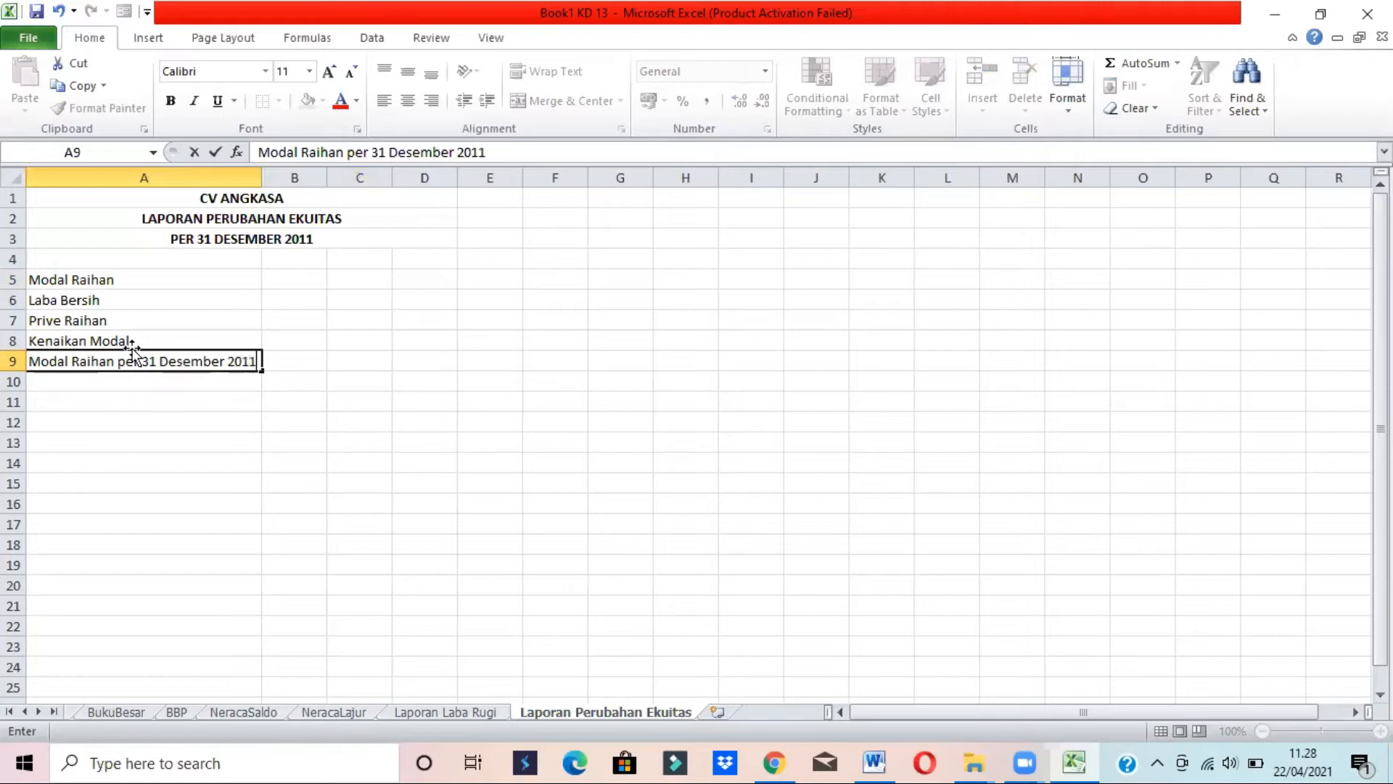
pyautogui.press('Return')
pyautogui.hotkey('alt', 'Tab')
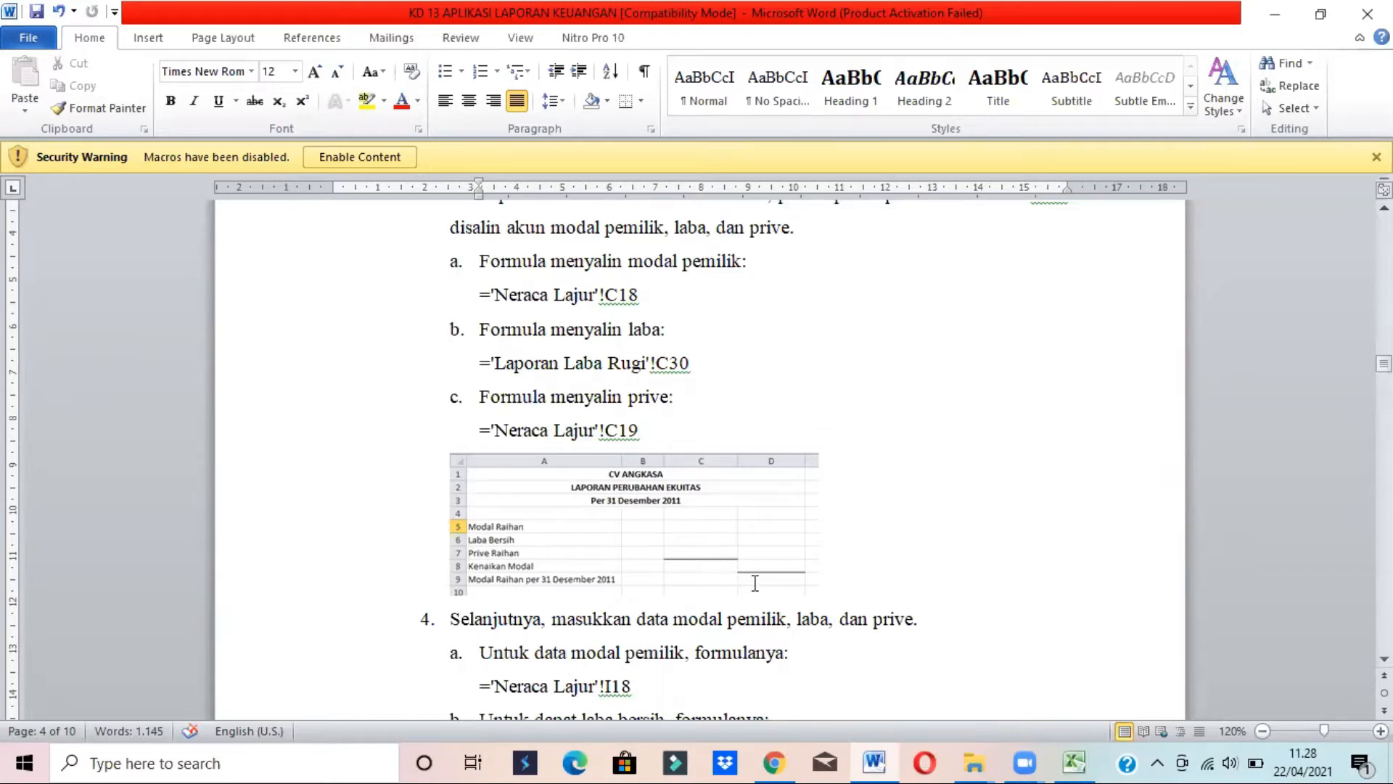
# Add bottom borders to C7 and D8 on the equity report, following the Word layout picture, and slightly widen column D
pyautogui.hotkey('alt', 'Tab')
pyautogui.click(301, 313)
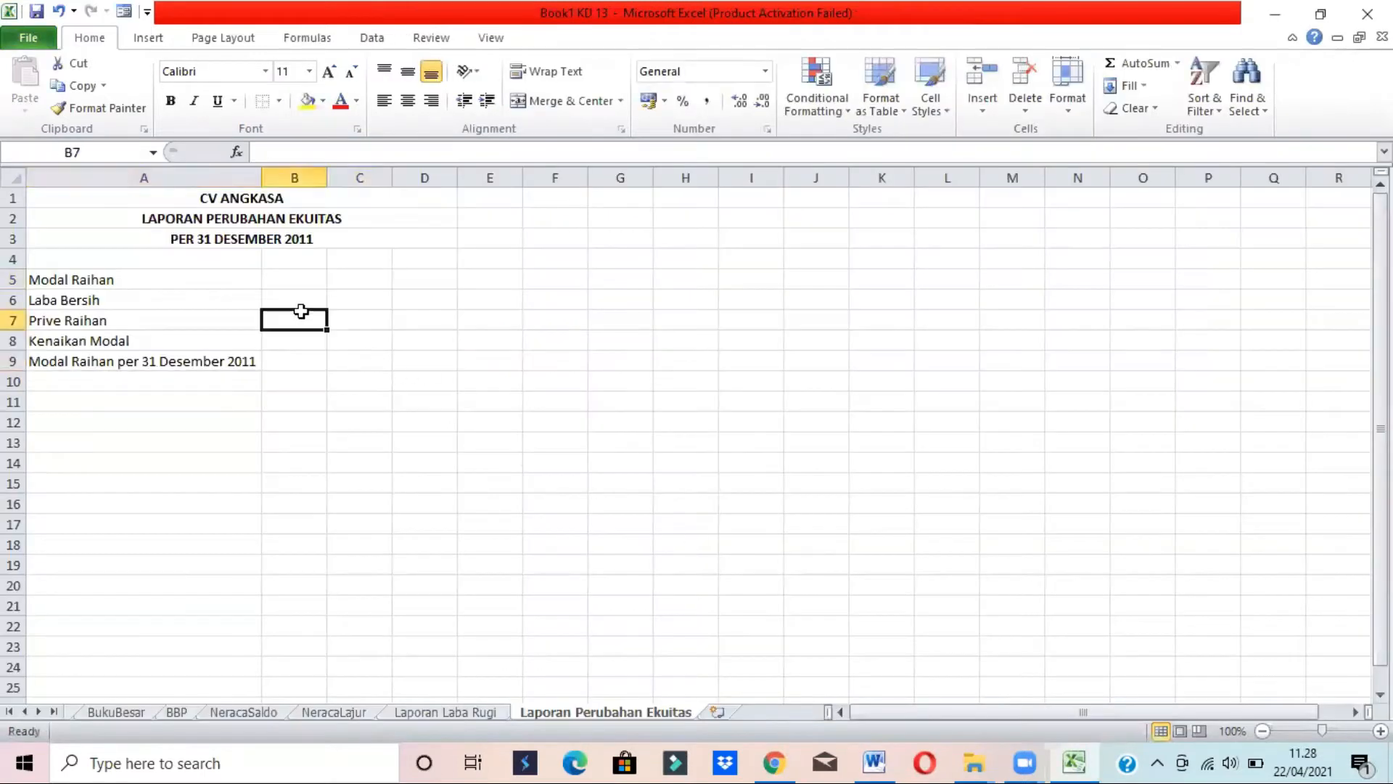
pyautogui.click(362, 320)
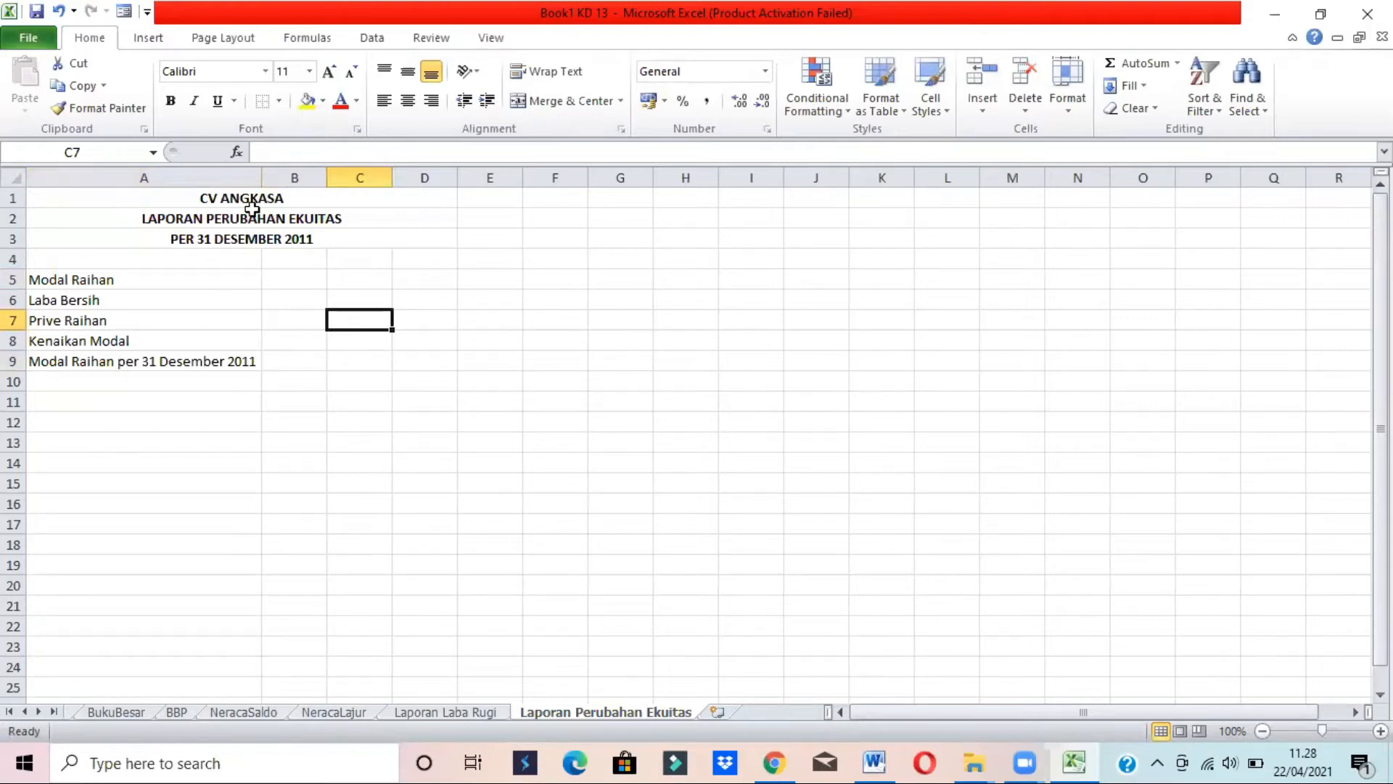
pyautogui.click(279, 102)
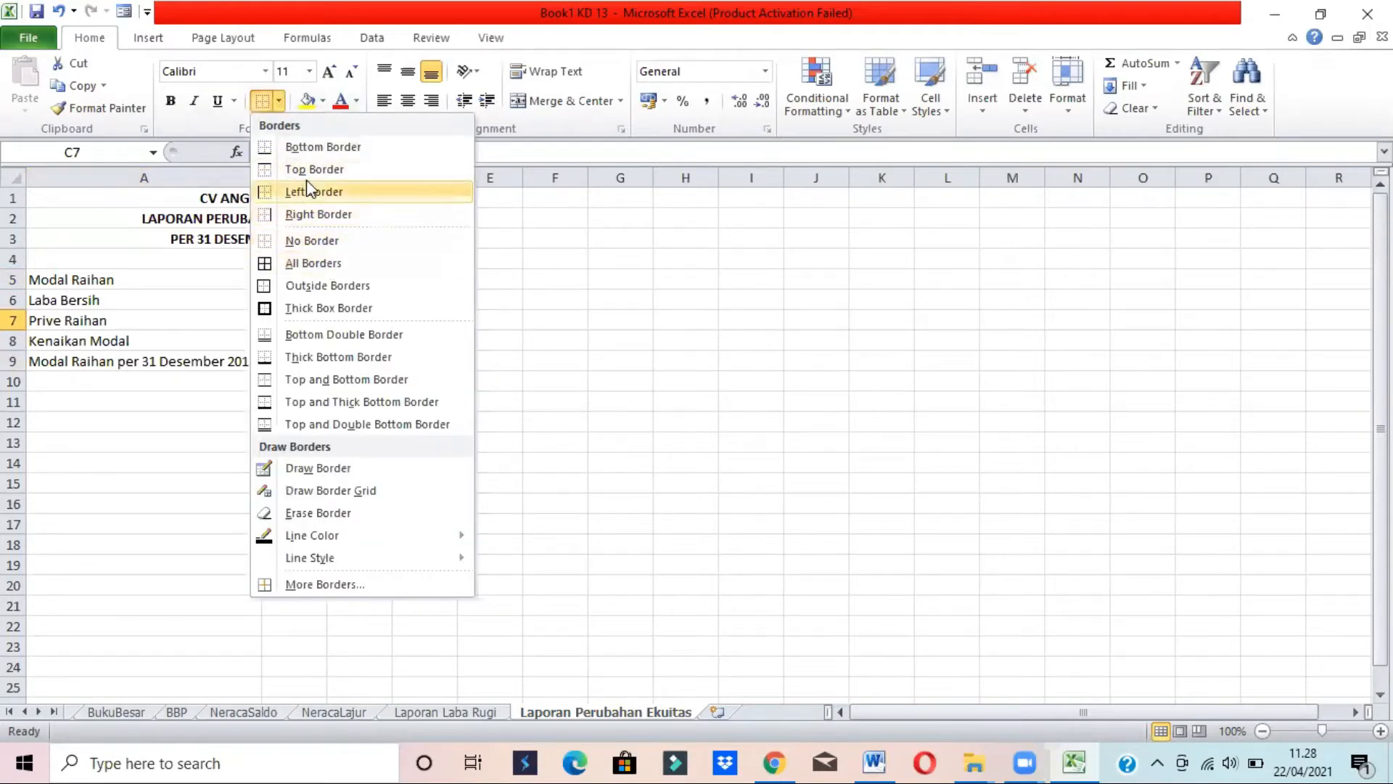
pyautogui.click(308, 146)
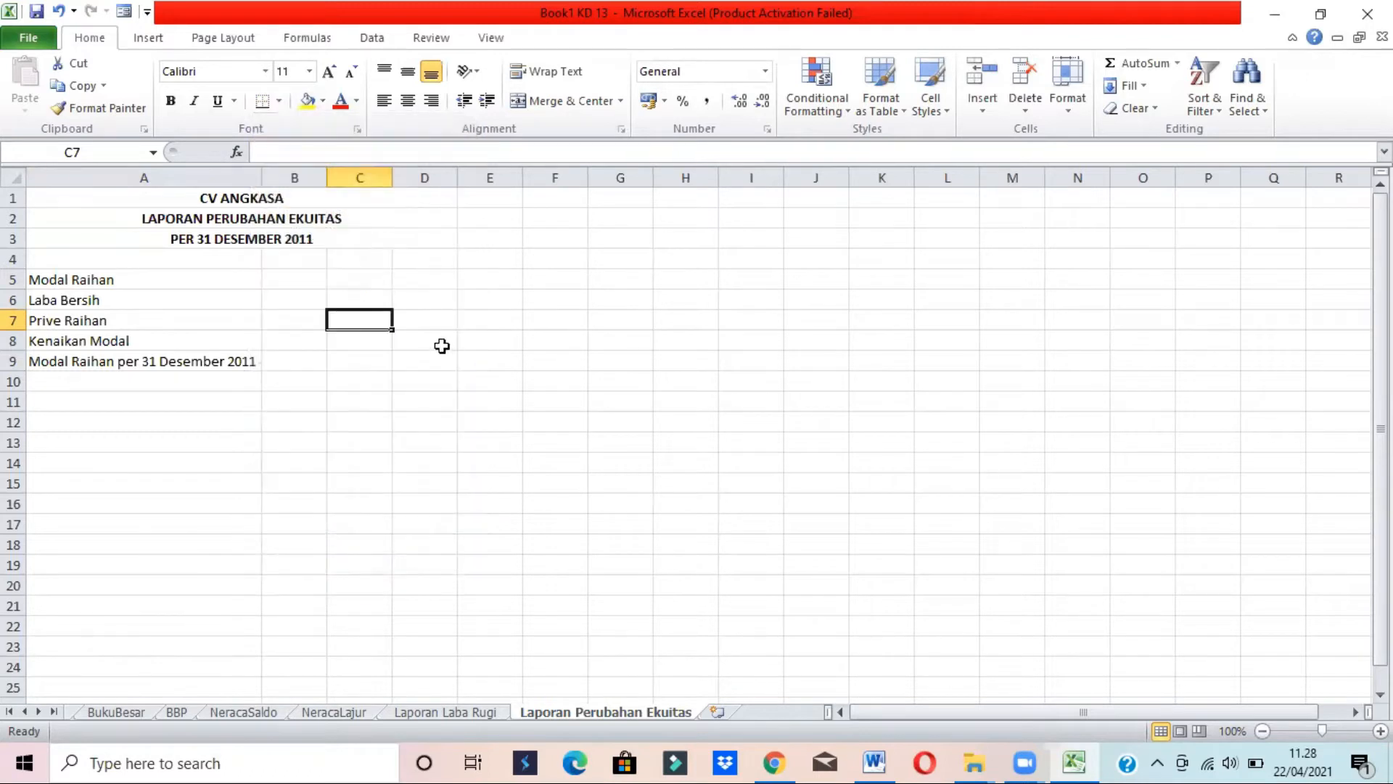
pyautogui.hotkey('alt', 'Tab')
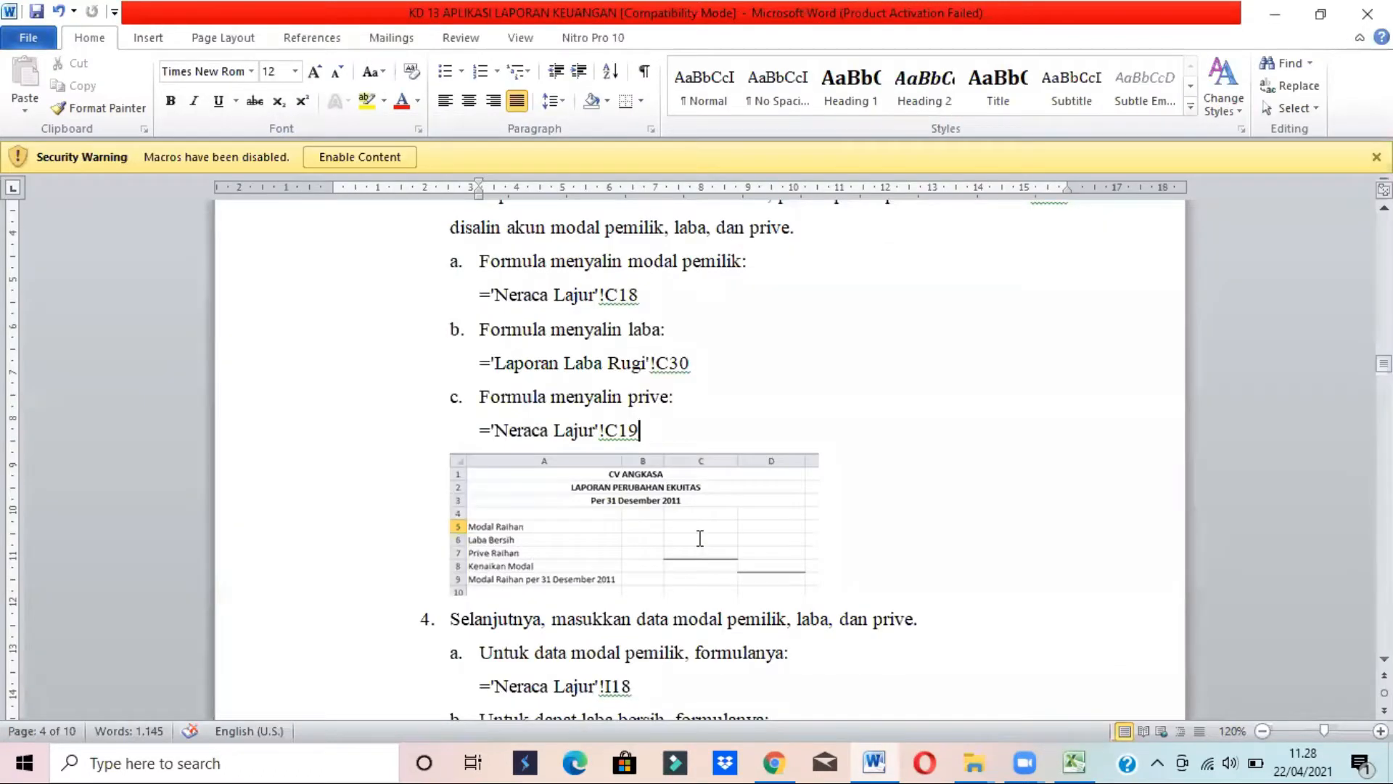
pyautogui.hotkey('alt', 'Tab')
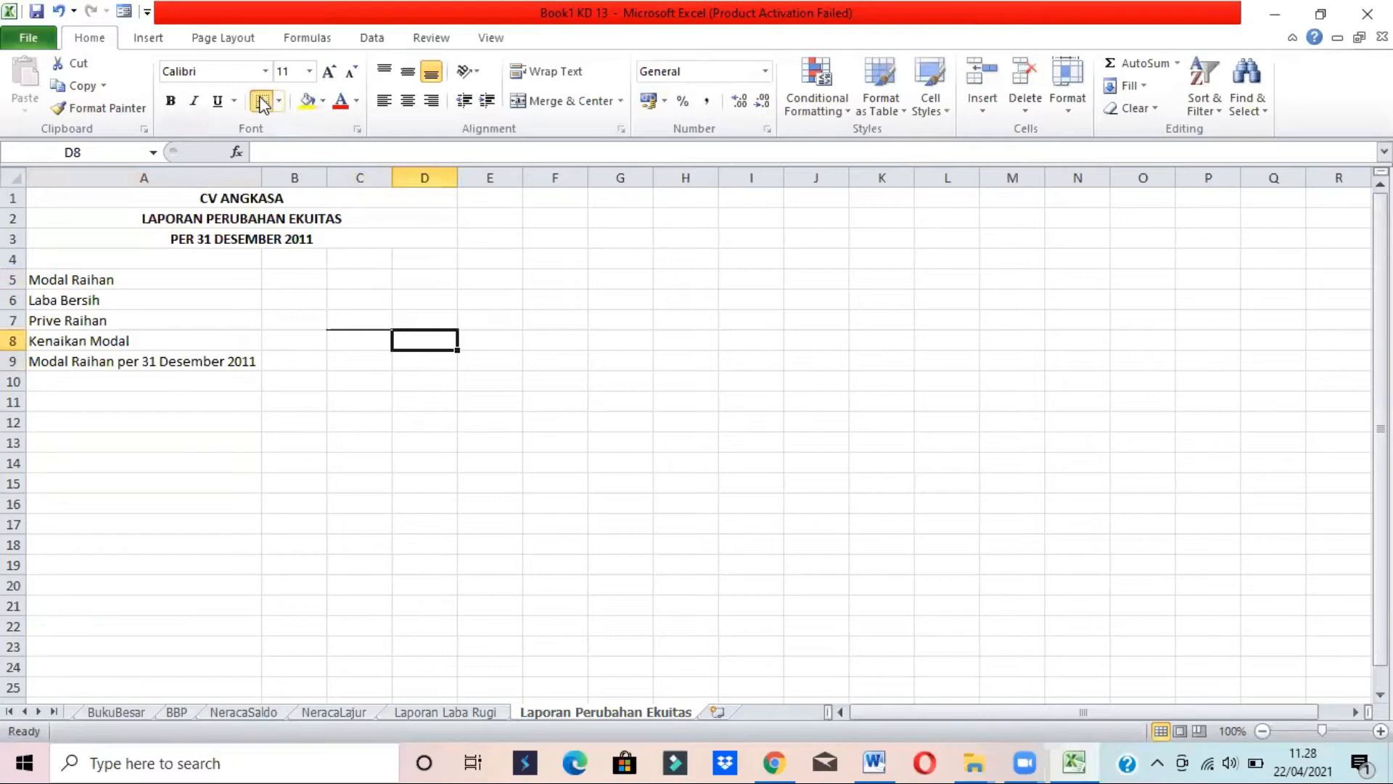
pyautogui.moveTo(457, 178); pyautogui.dragTo(484, 178)
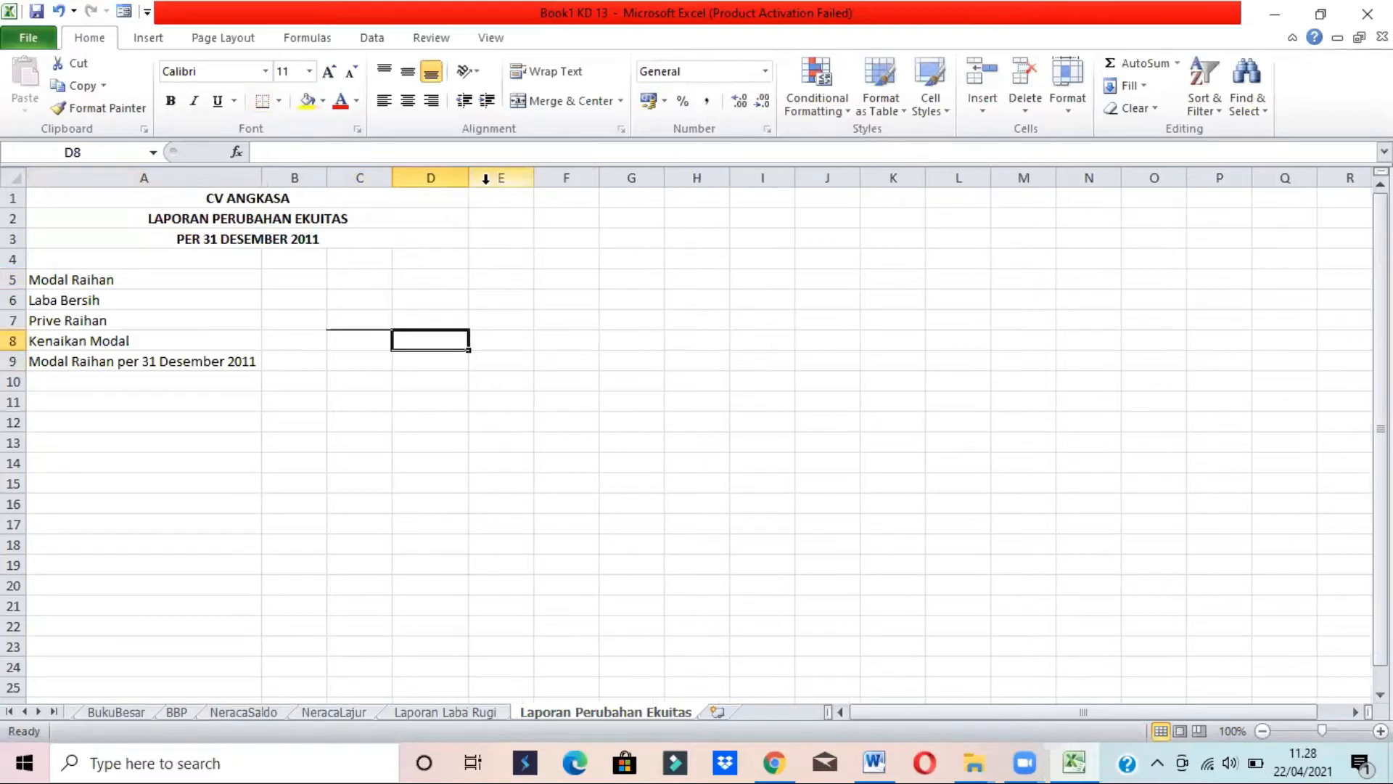
# Read instruction 4 in Word on entering the capital, profit and drawings data, comparing its layout picture with the amount columns in Excel
pyautogui.hotkey('alt', 'Tab')
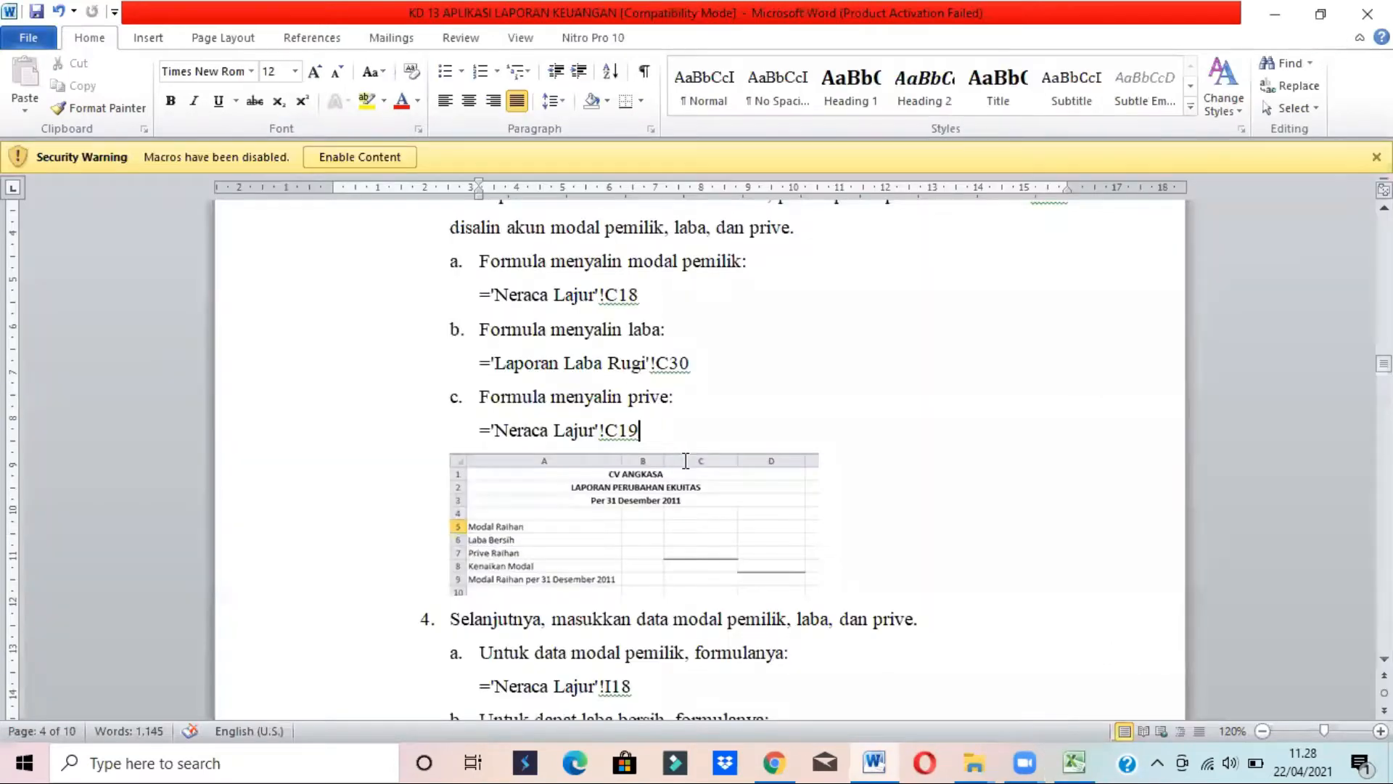
pyautogui.click(633, 622)
pyautogui.scroll(-2, 634, 624)
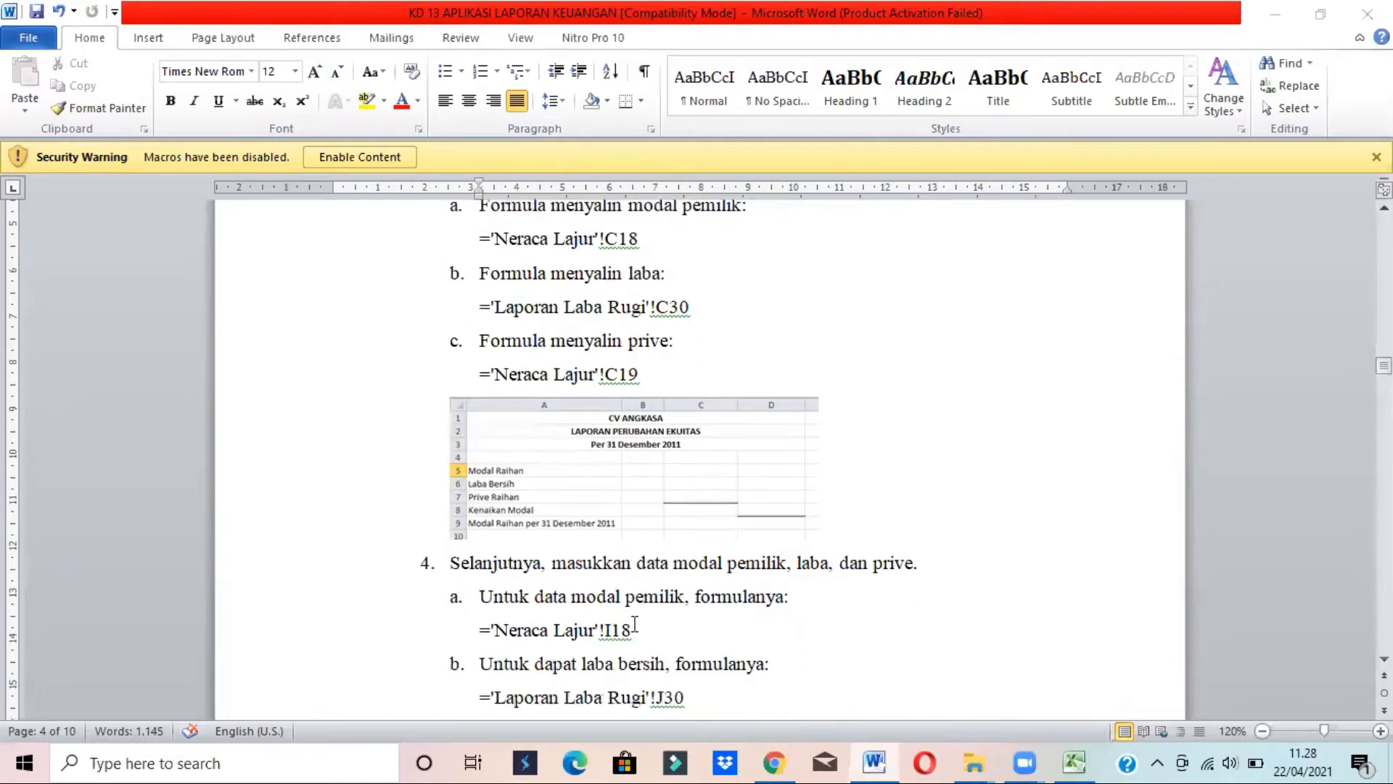
pyautogui.hotkey('alt', 'Tab')
pyautogui.moveTo(357, 268); pyautogui.dragTo(435, 358)
pyautogui.hotkey('alt', 'Tab')
pyautogui.hotkey('alt', 'Tab')
pyautogui.hotkey('alt', 'Tab')
pyautogui.click(1384, 659)
pyautogui.click(1384, 658)
pyautogui.click(1384, 659)
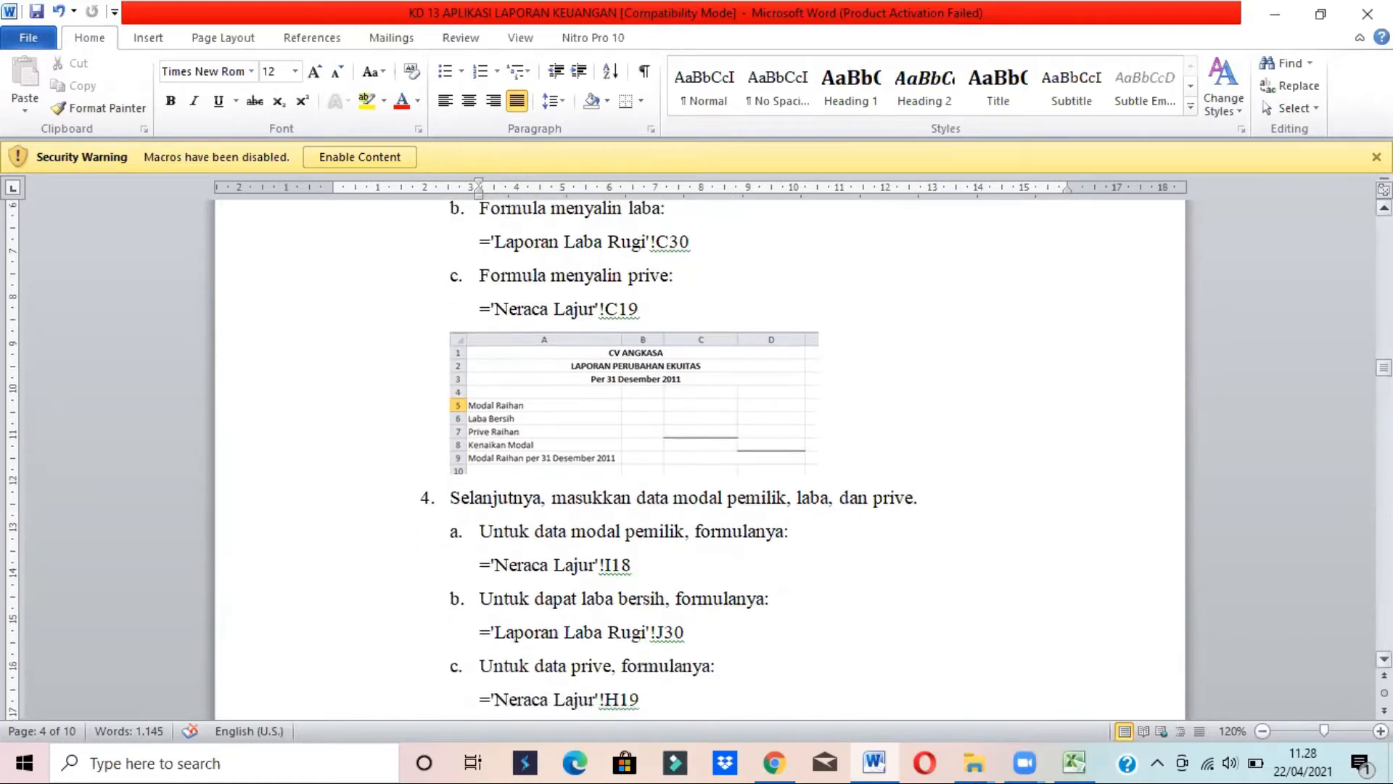
pyautogui.click(1385, 659)
pyautogui.click(1384, 659)
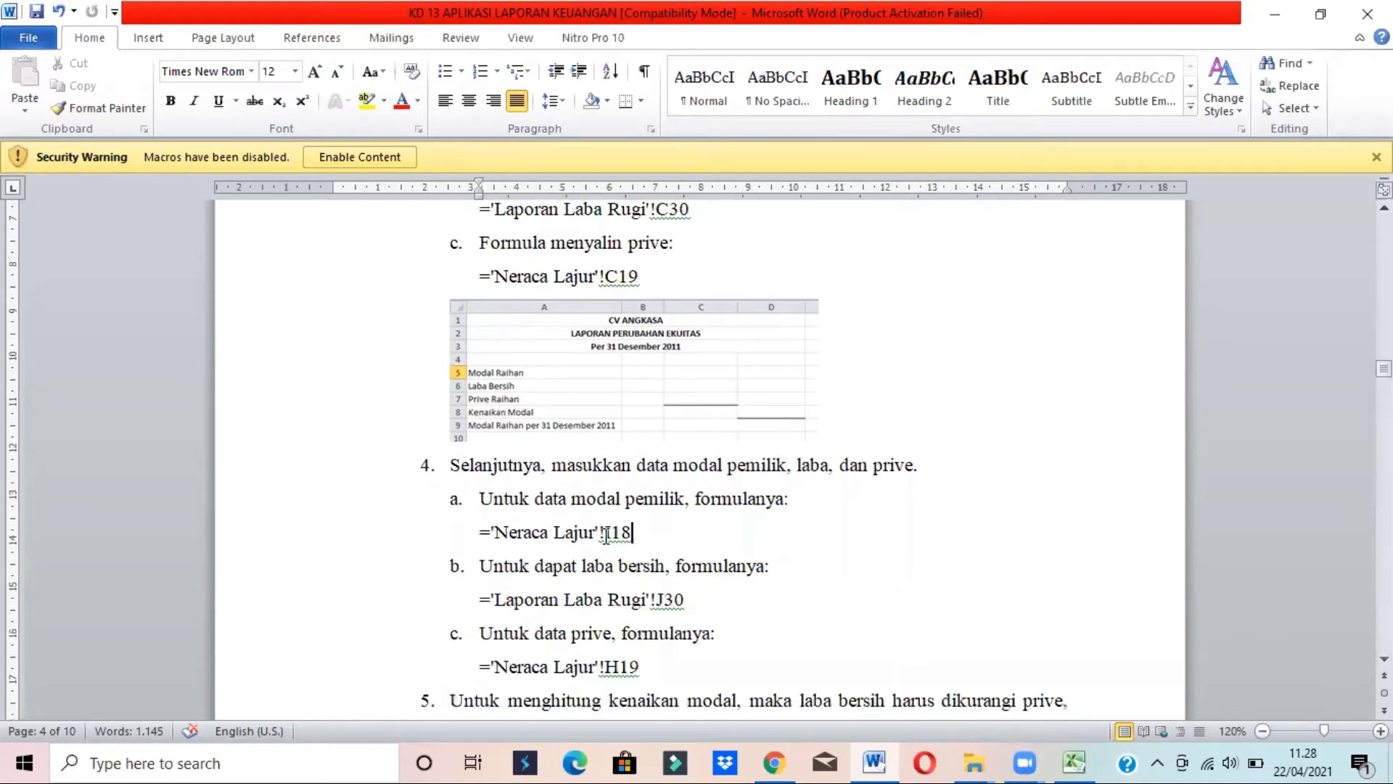
pyautogui.moveTo(606, 531); pyautogui.dragTo(640, 540)
pyautogui.click(574, 532)
pyautogui.moveTo(493, 532); pyautogui.dragTo(630, 545)
# Check I18 on the NeracaLajur sheet and link D5 of the equity report to it with =NeracaLajur!I18 for the owner's capital
pyautogui.hotkey('alt', 'Tab')
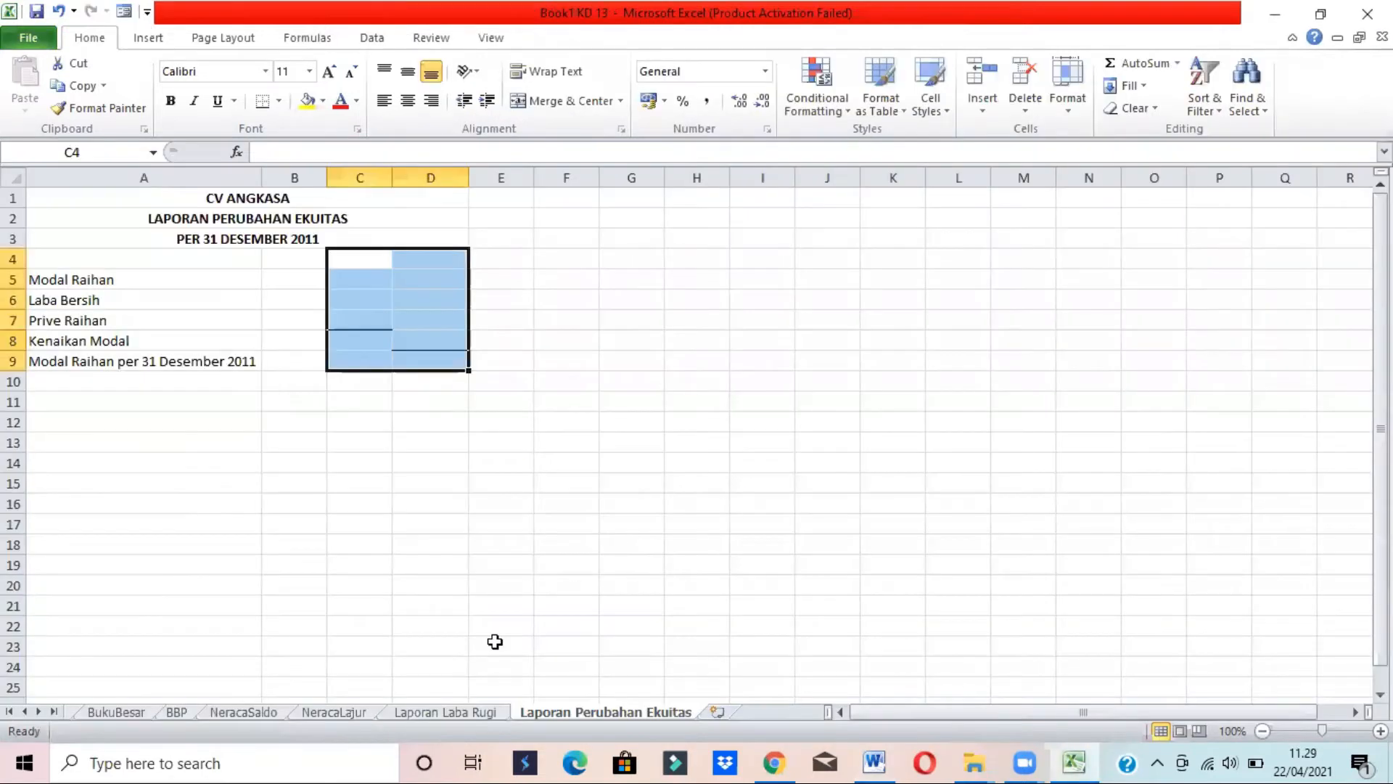
pyautogui.click(337, 711)
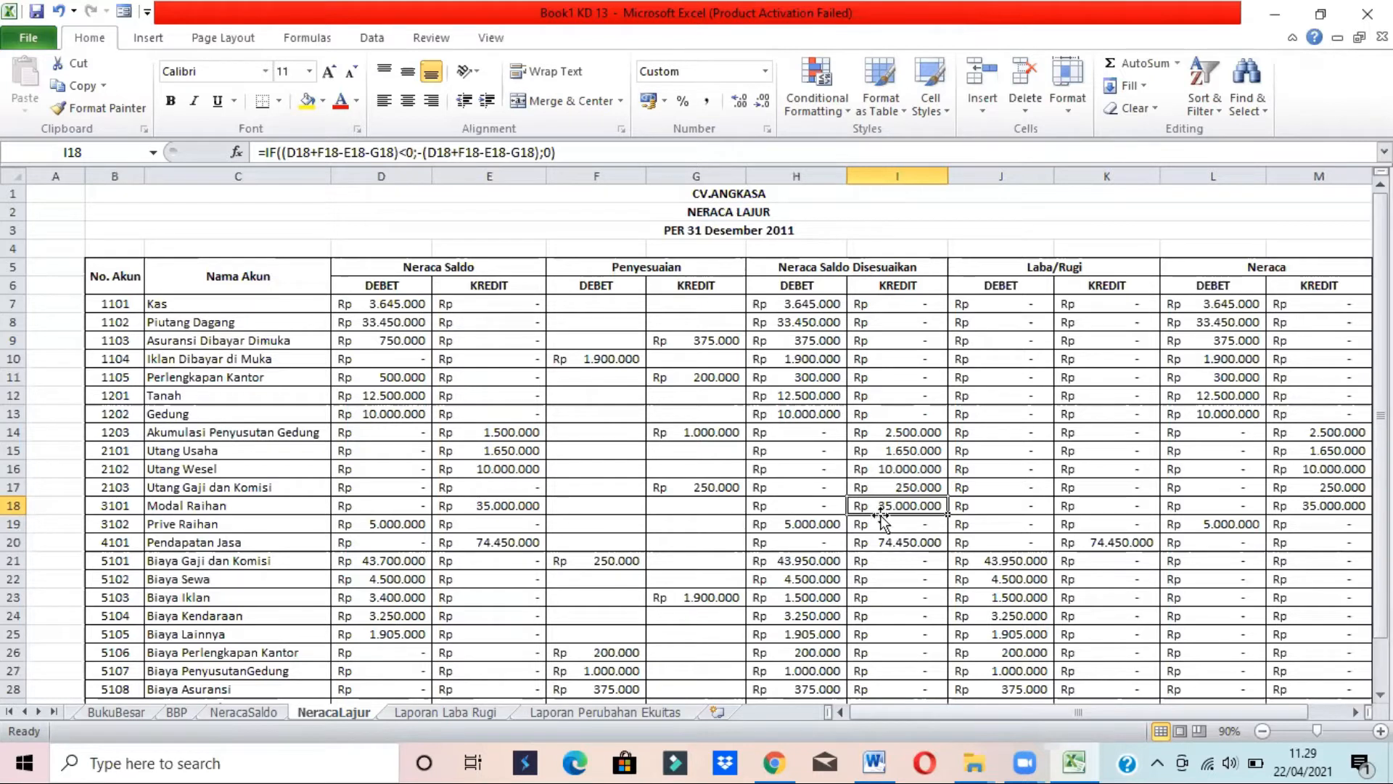
pyautogui.click(586, 713)
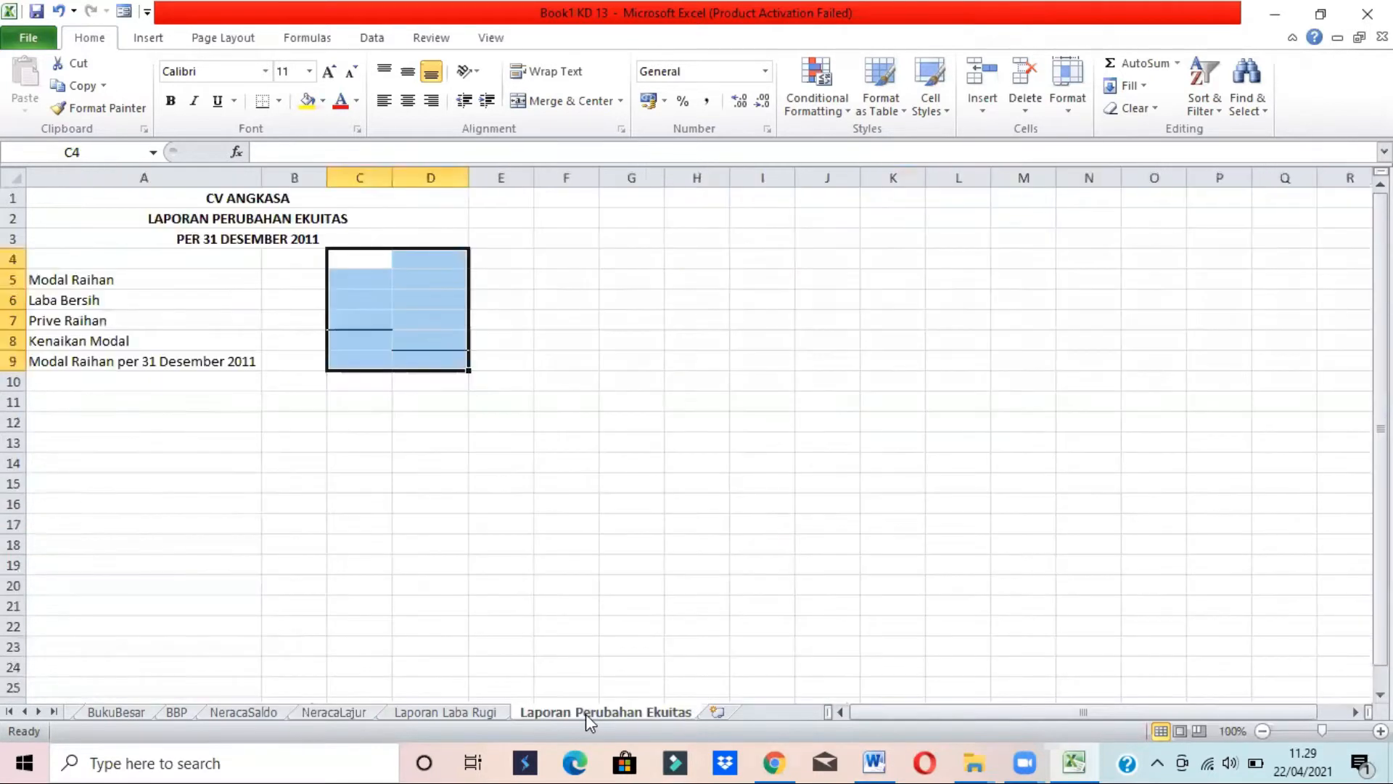
pyautogui.click(427, 266)
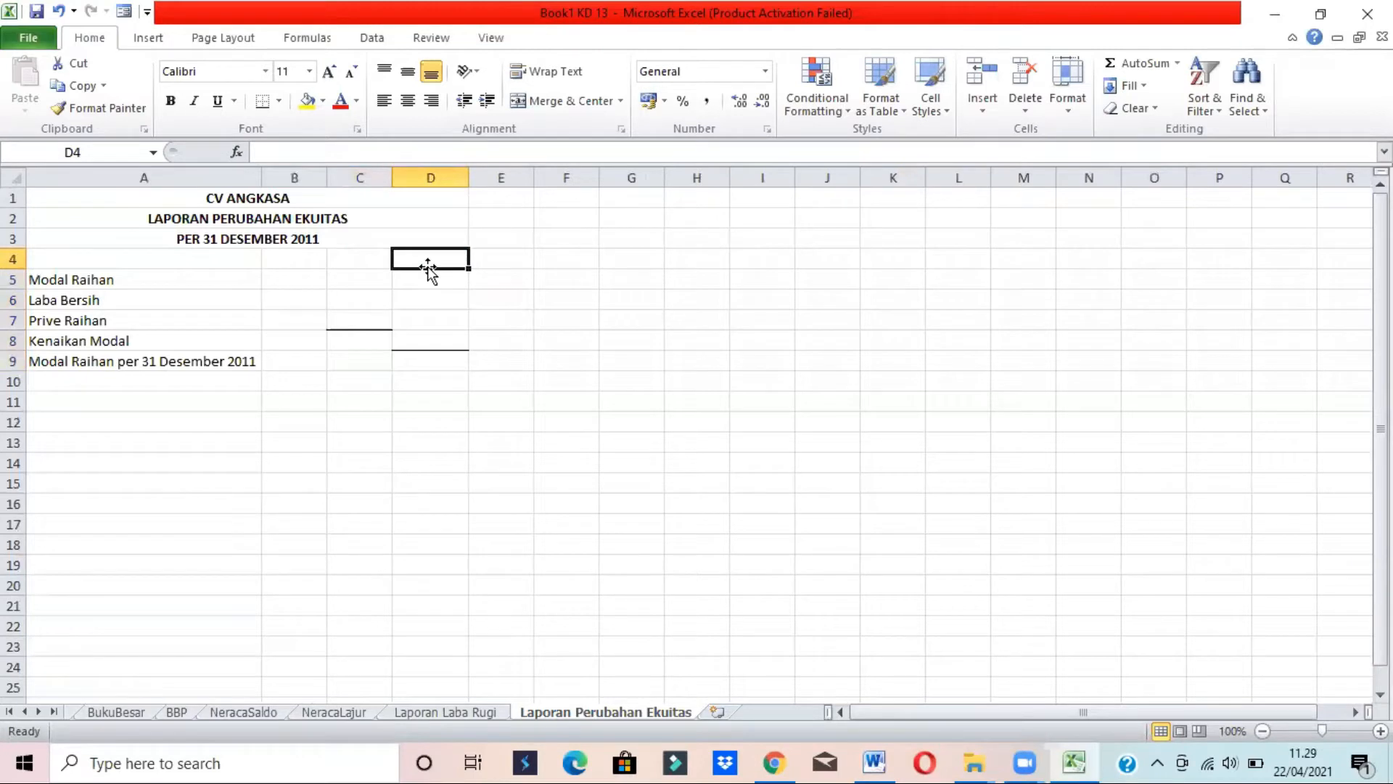
pyautogui.click(441, 277)
pyautogui.write('=')
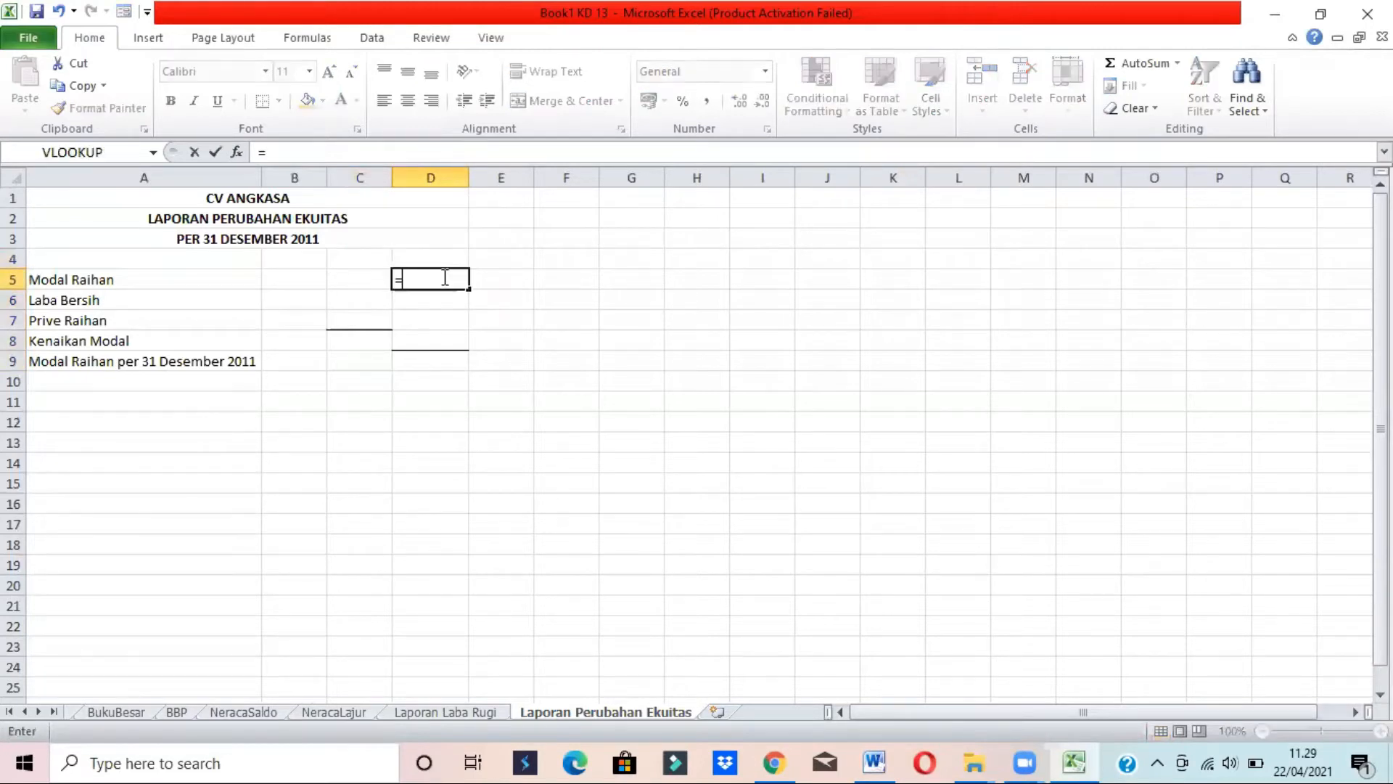
pyautogui.click(334, 713)
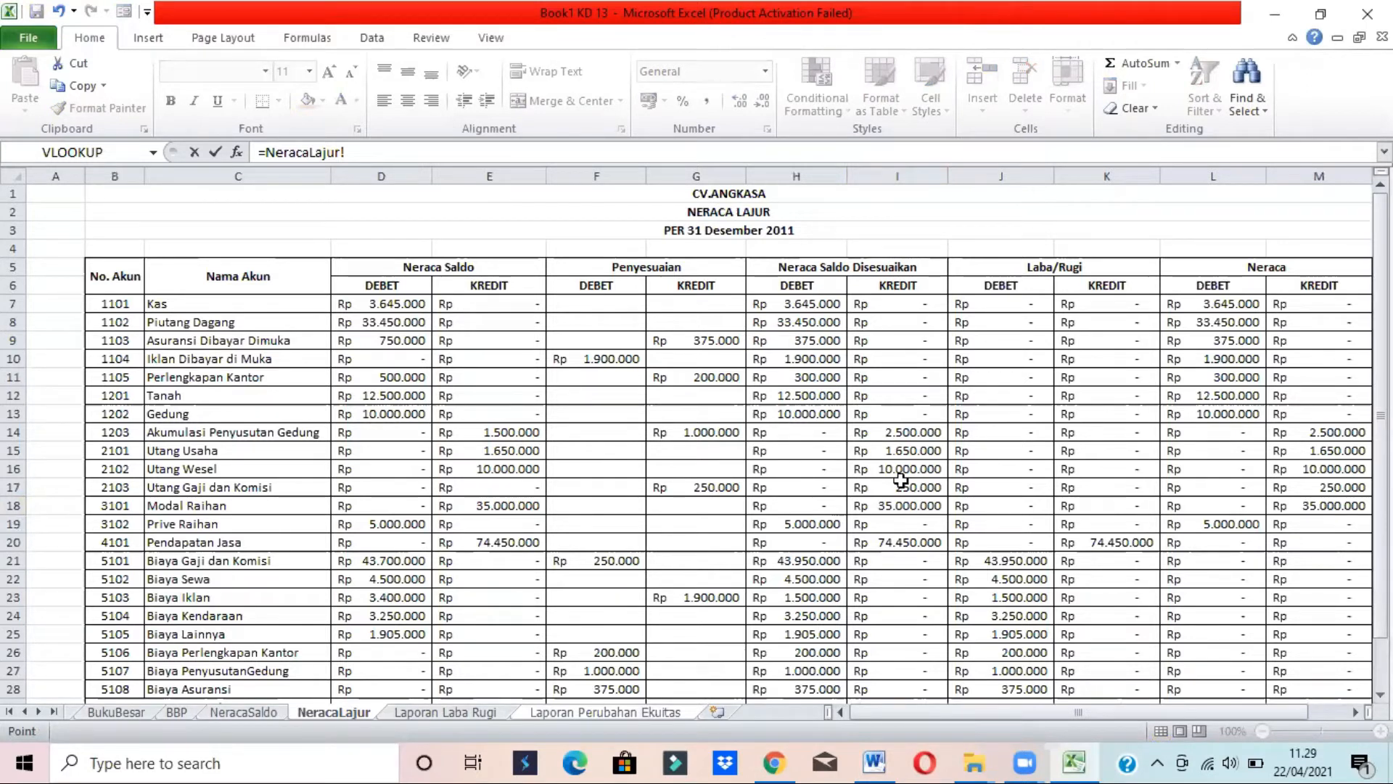
pyautogui.click(900, 507)
pyautogui.press('Return')
# Check the net profit formula in Word and link C6 of the equity report to J30 on the Laporan Laba Rugi sheet
pyautogui.click(330, 303)
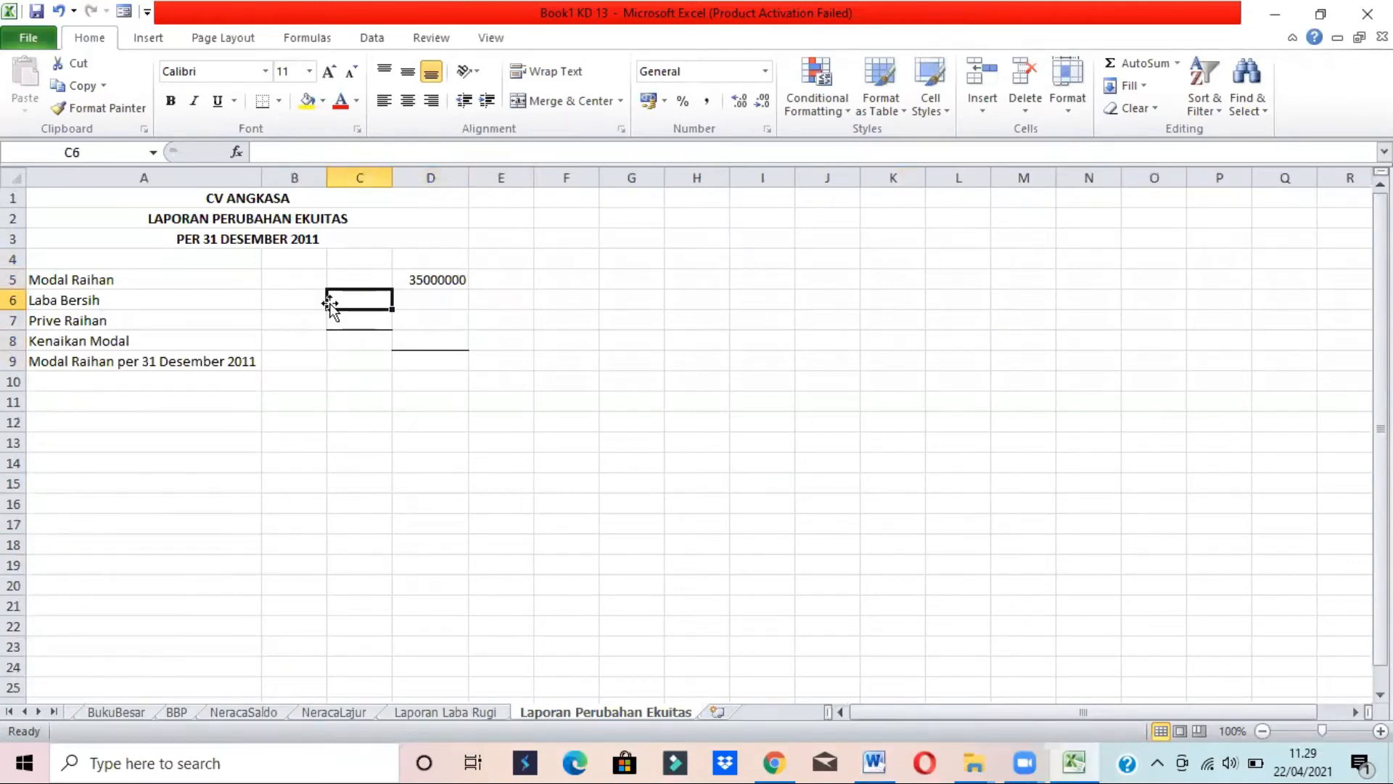
pyautogui.hotkey('alt', 'Tab')
pyautogui.moveTo(495, 567); pyautogui.dragTo(676, 609)
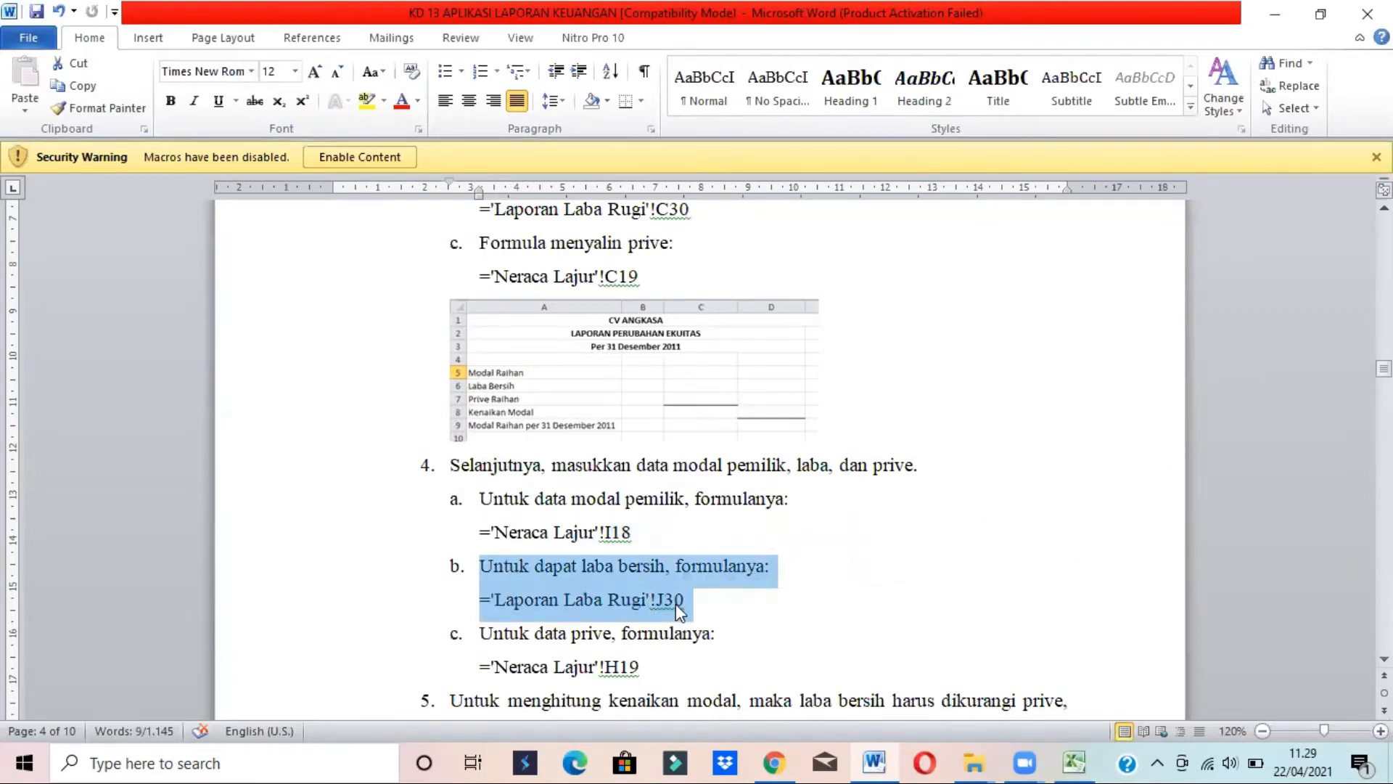
pyautogui.hotkey('alt', 'Tab')
pyautogui.click(457, 714)
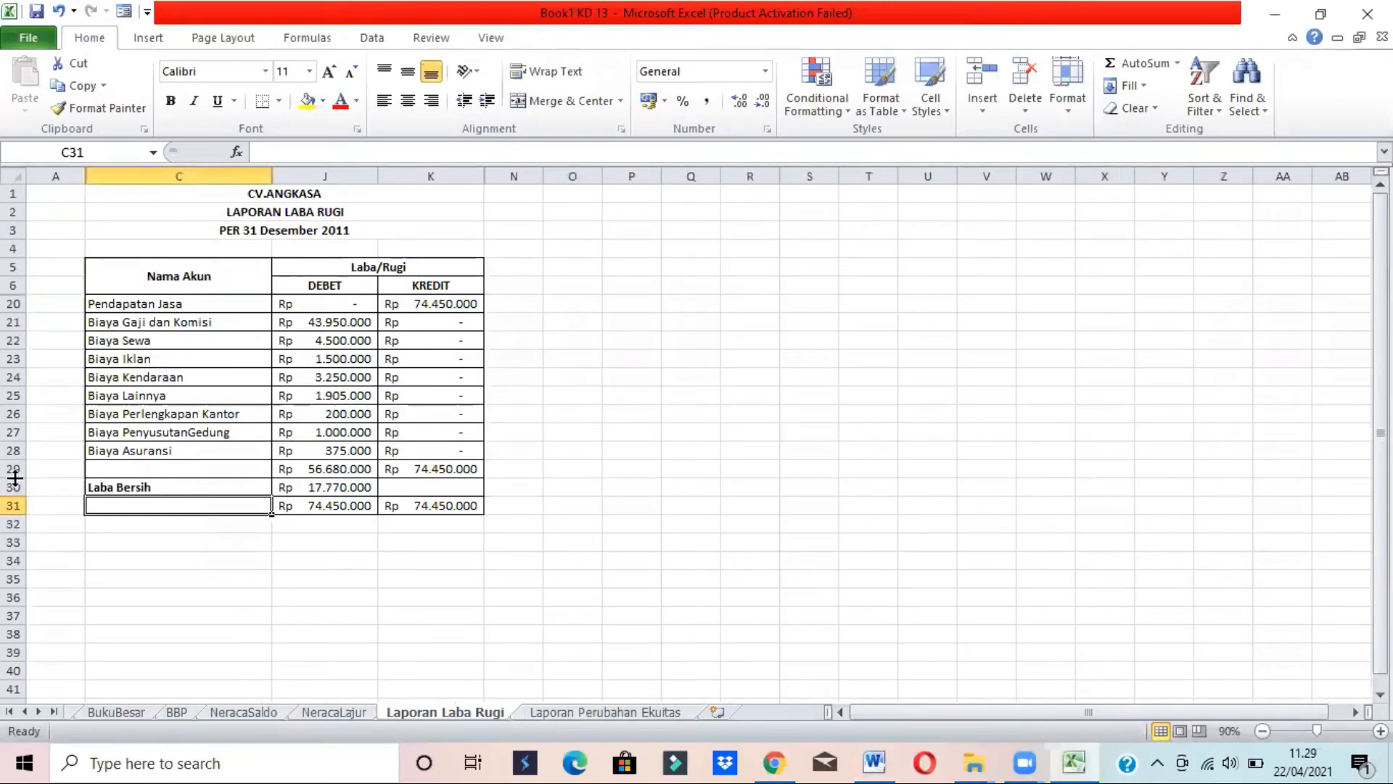
pyautogui.click(302, 483)
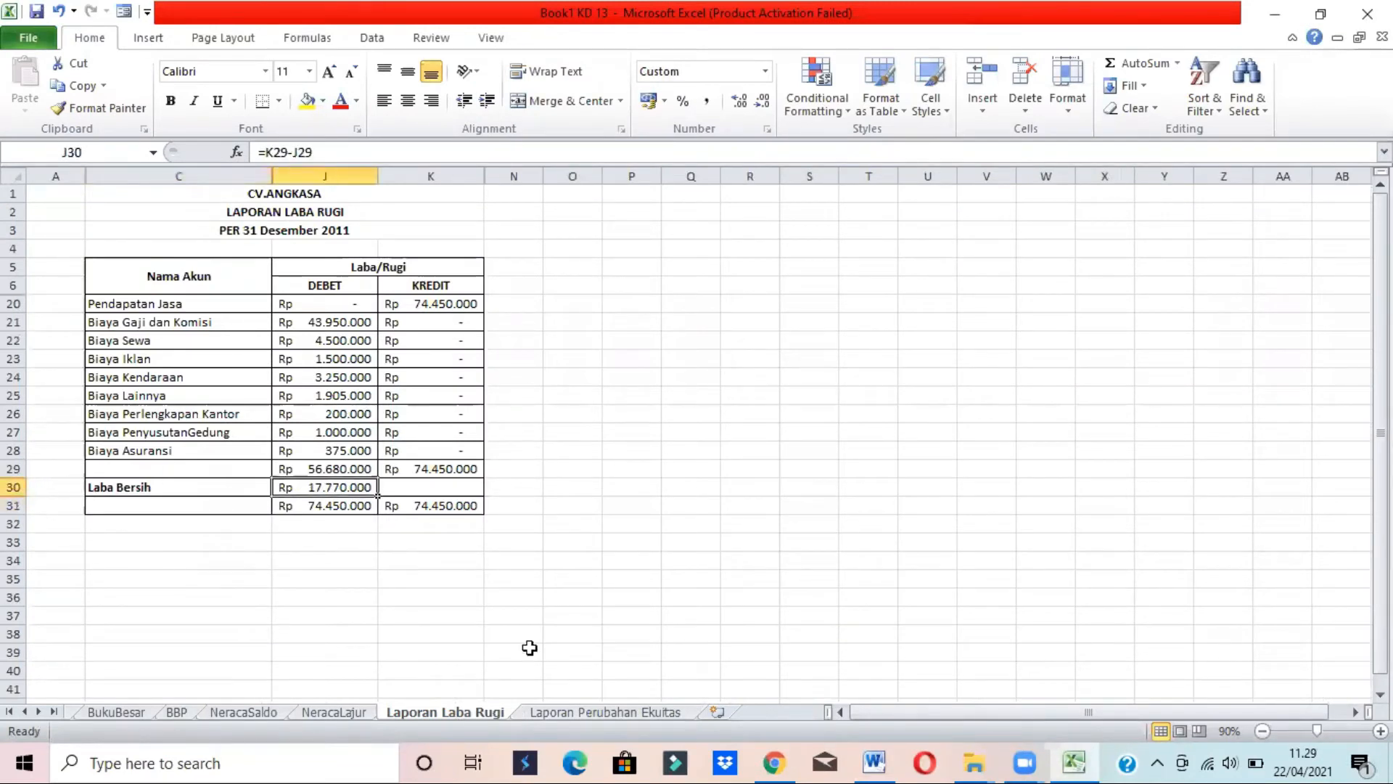
pyautogui.click(593, 712)
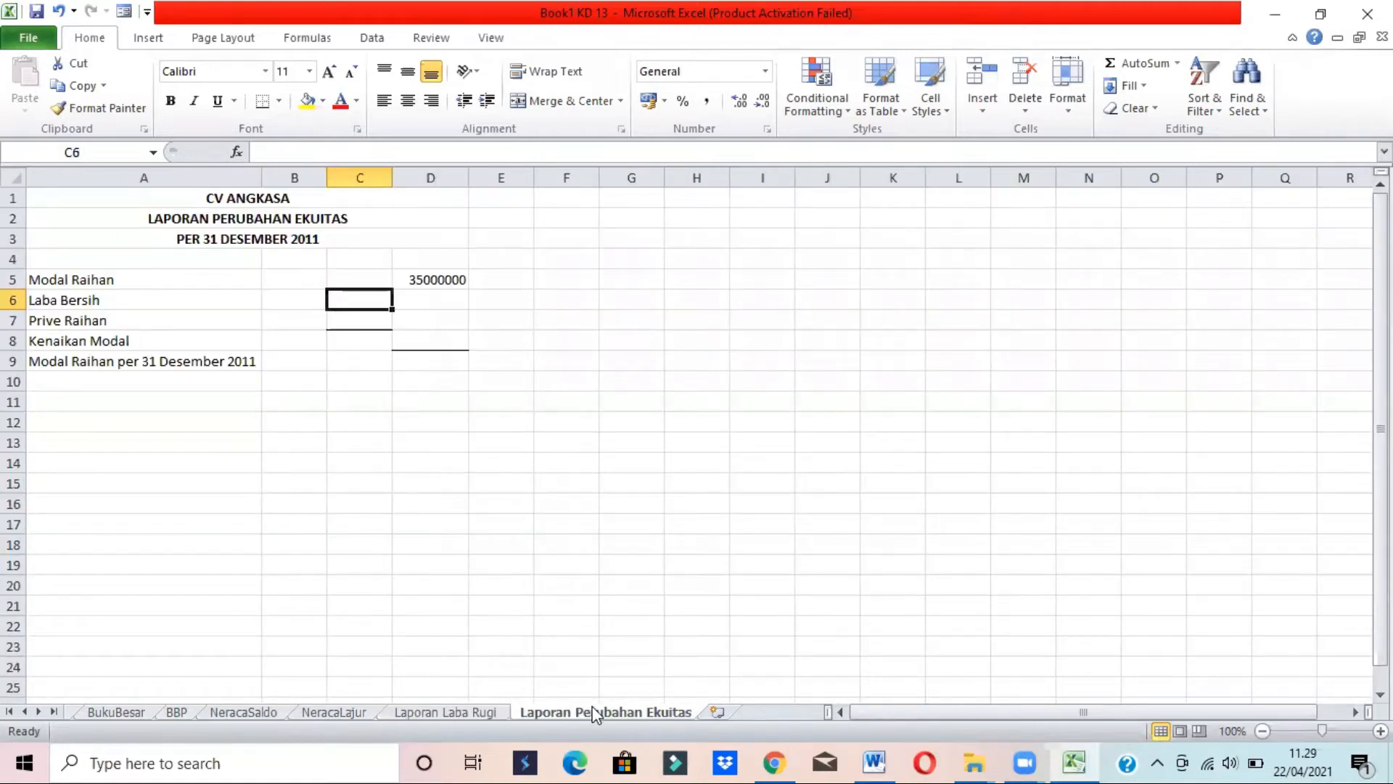
pyautogui.write('=')
pyautogui.click(467, 712)
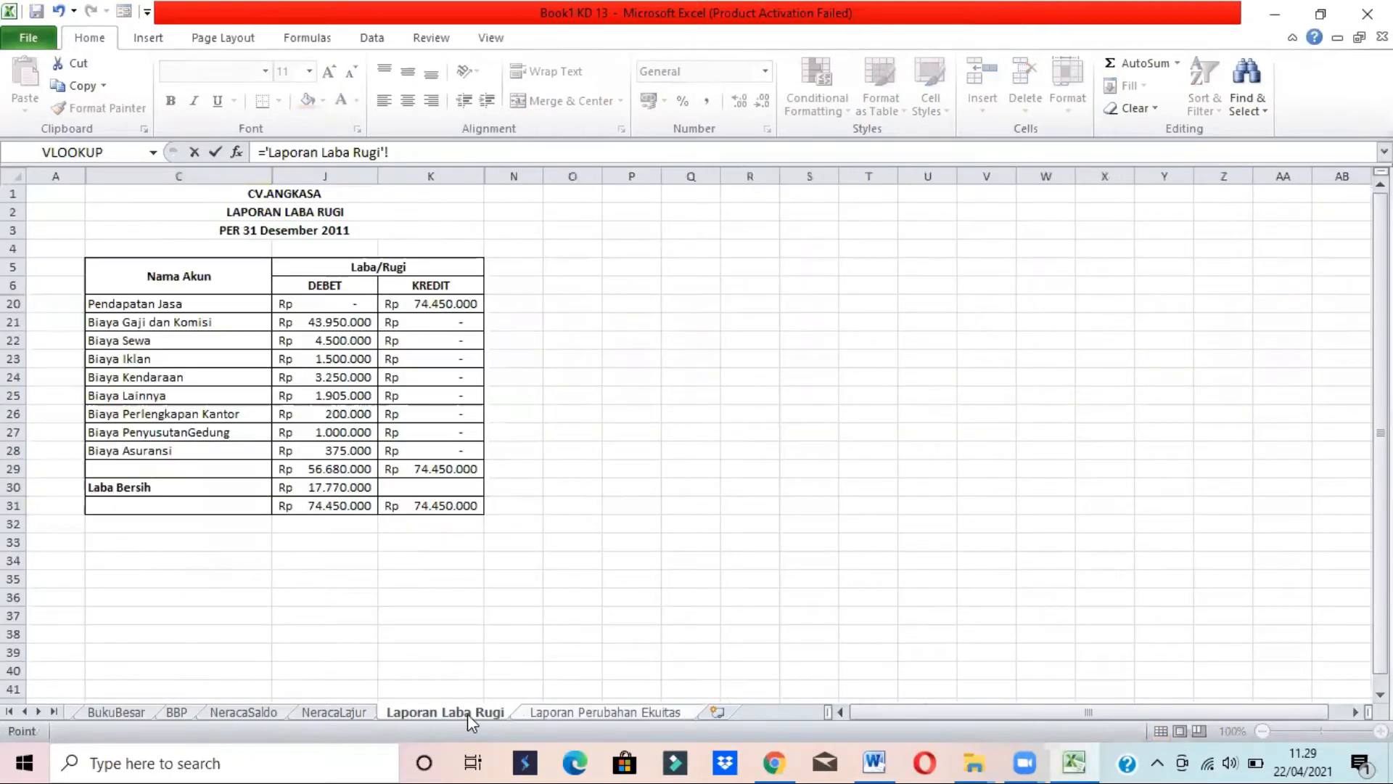
pyautogui.click(299, 491)
pyautogui.press('Return')
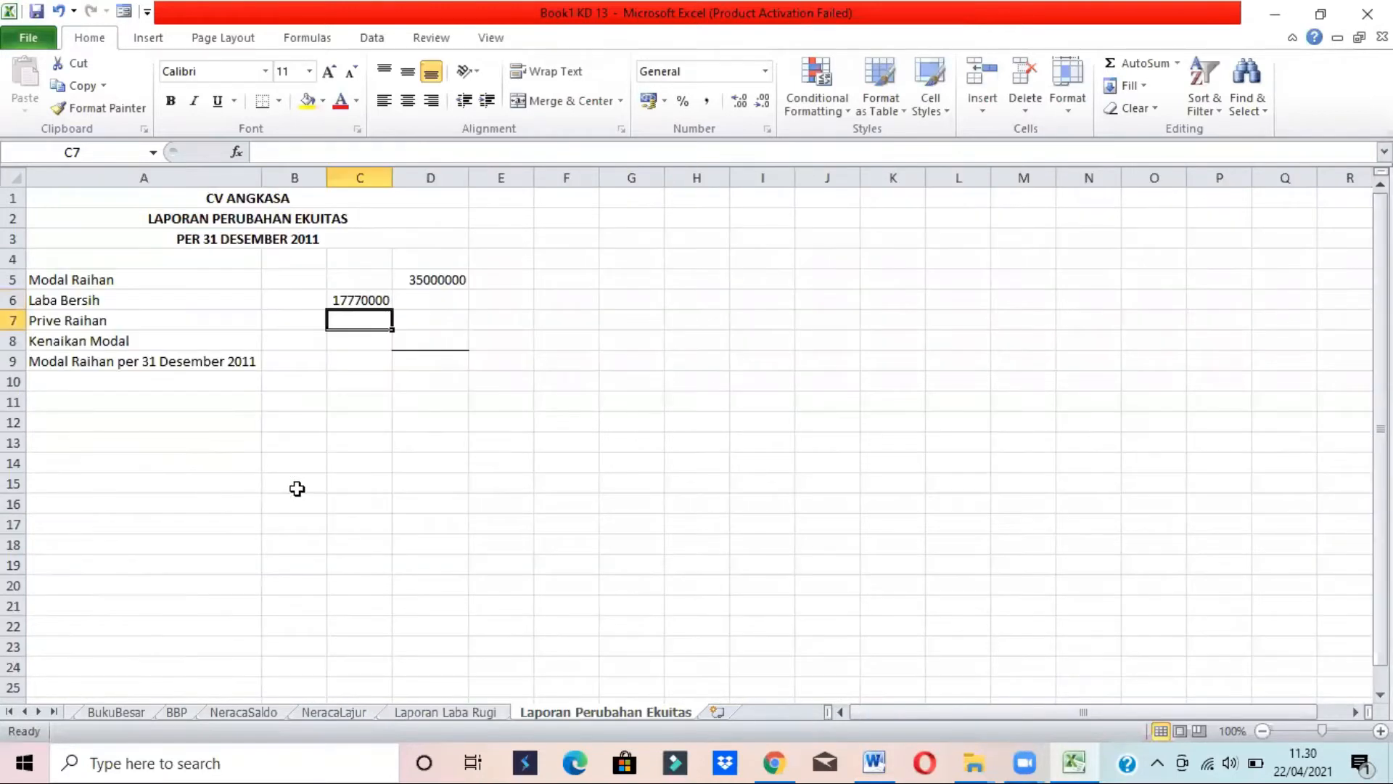
# Check the drawings formula in Word and enter =NeracaLajur!H19 in C7 of the equity report
pyautogui.hotkey('alt', 'Tab')
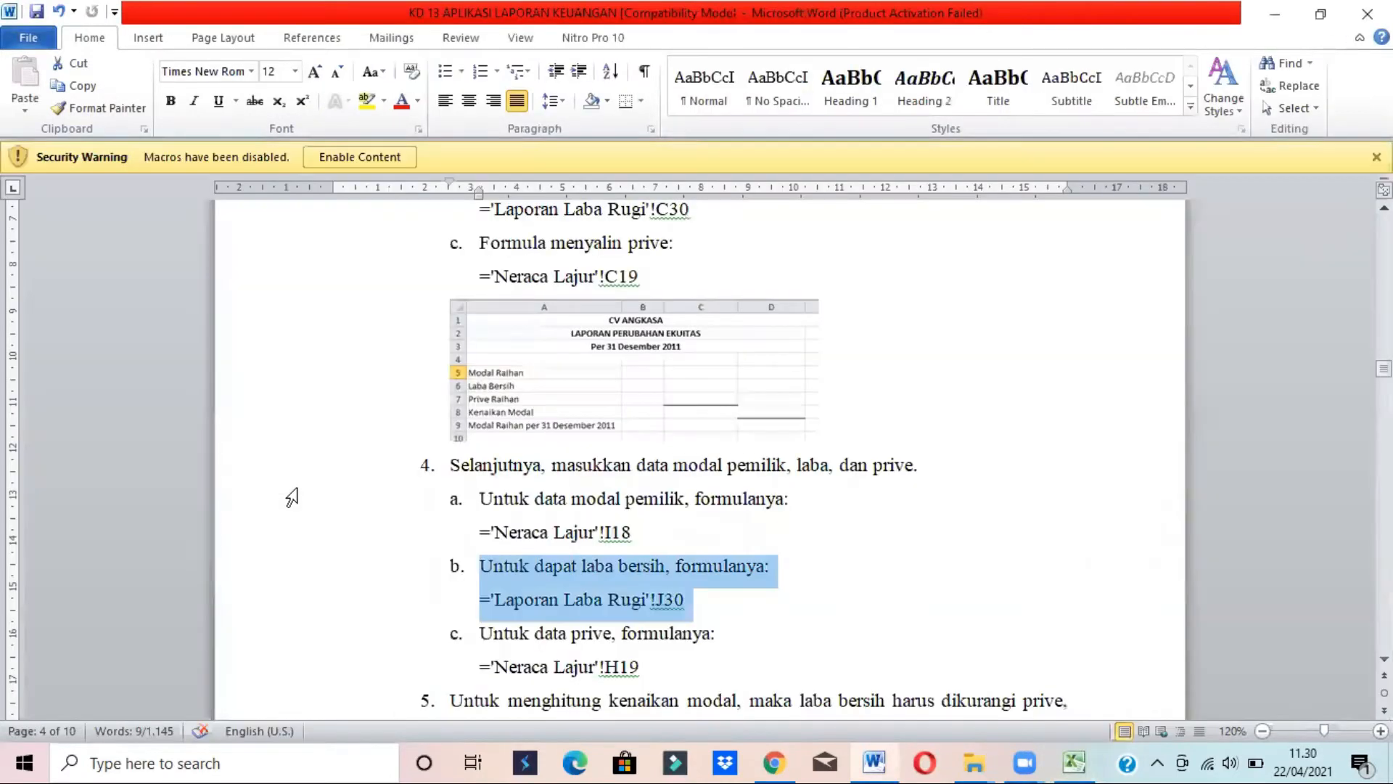
pyautogui.moveTo(496, 667); pyautogui.dragTo(655, 663)
pyautogui.hotkey('alt', 'Tab')
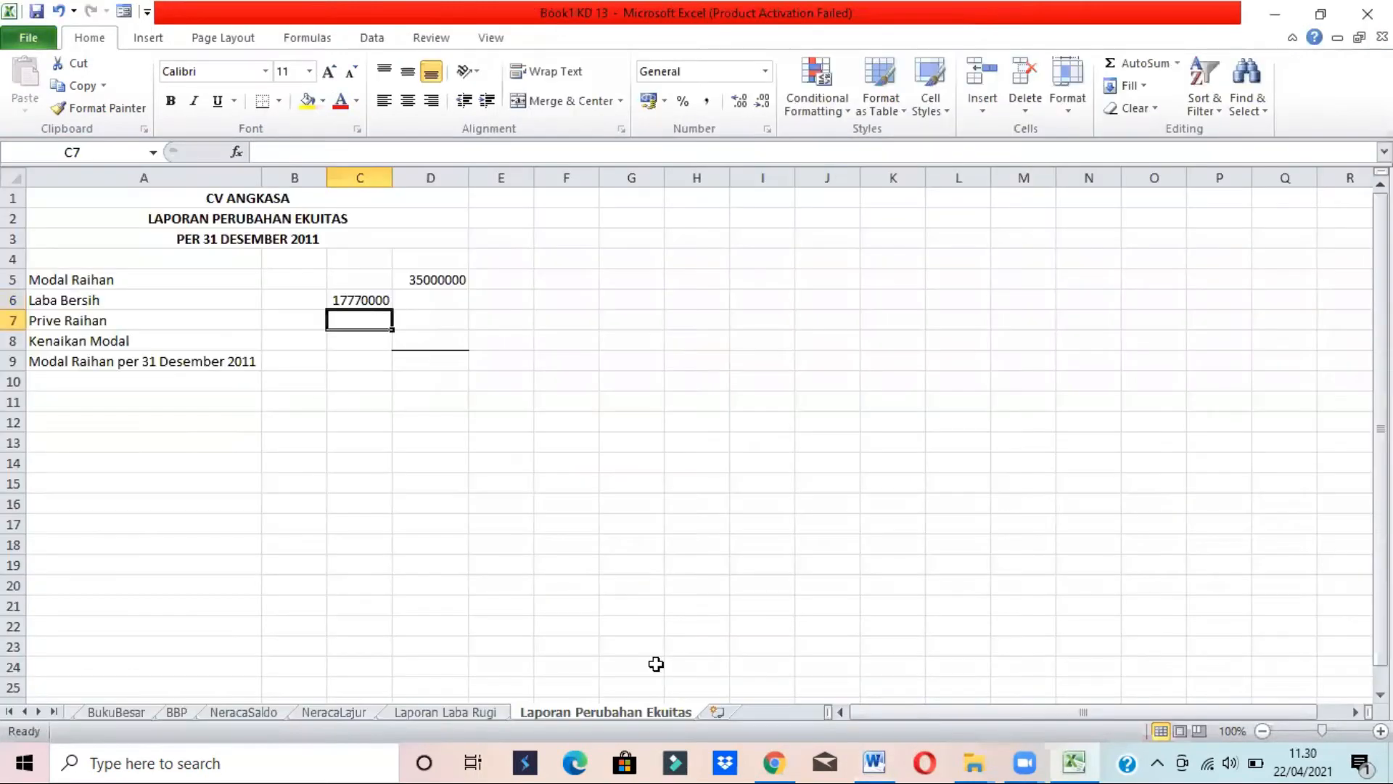
pyautogui.write('=')
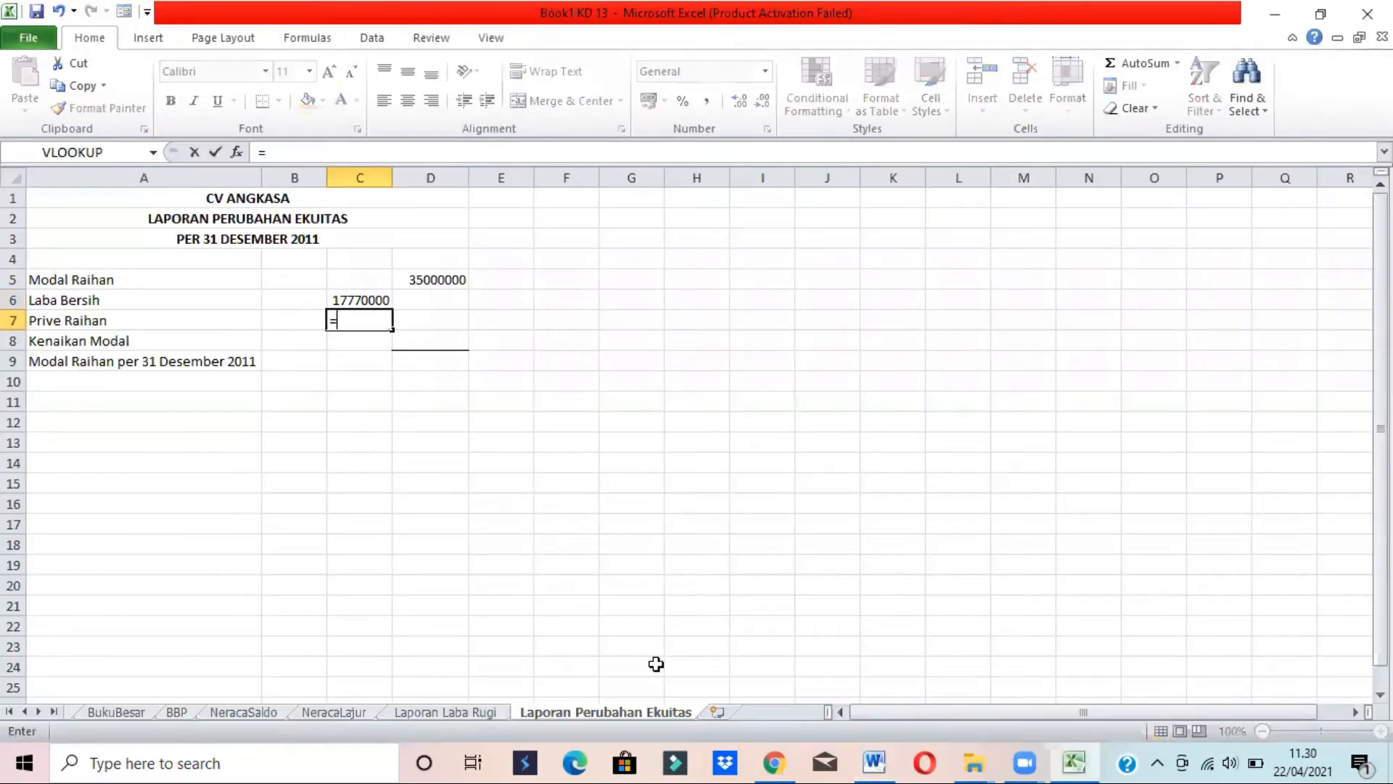
pyautogui.click(328, 714)
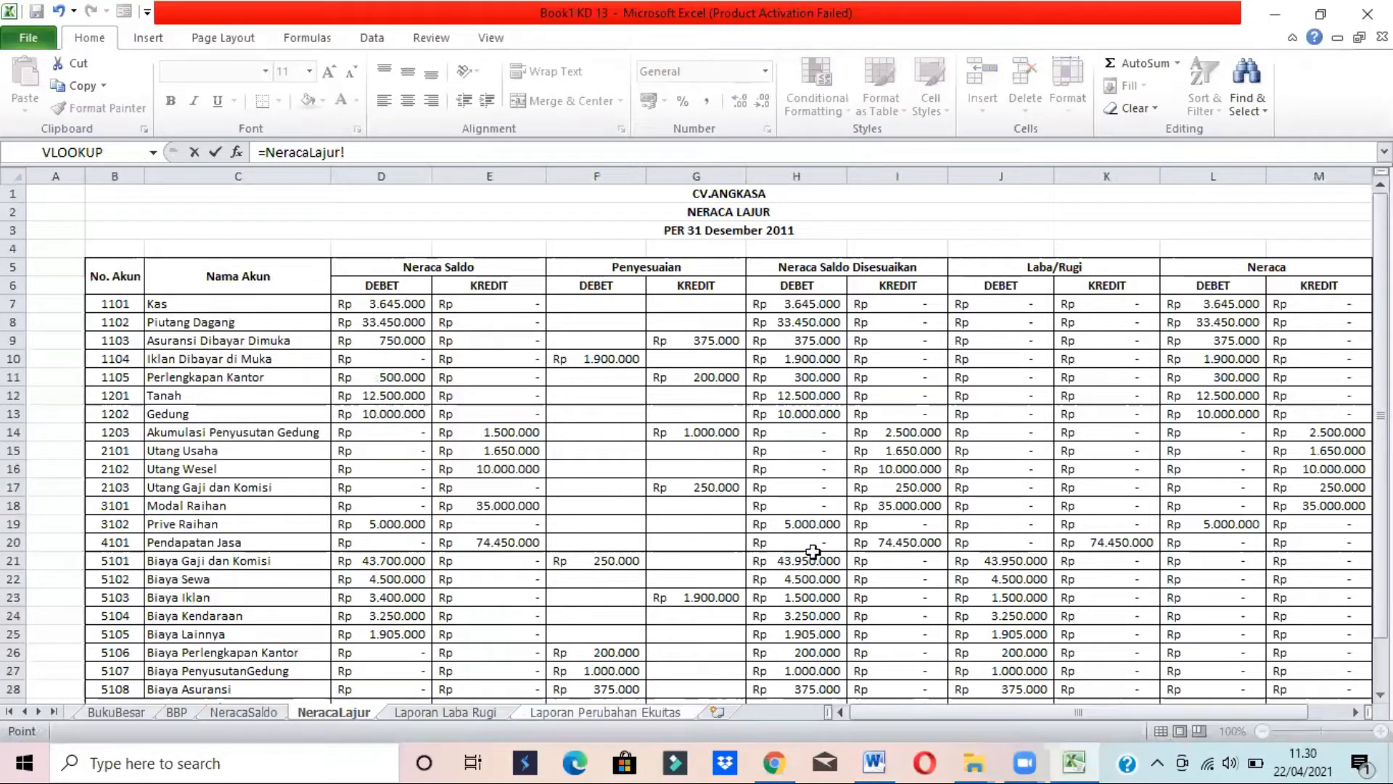
pyautogui.click(804, 524)
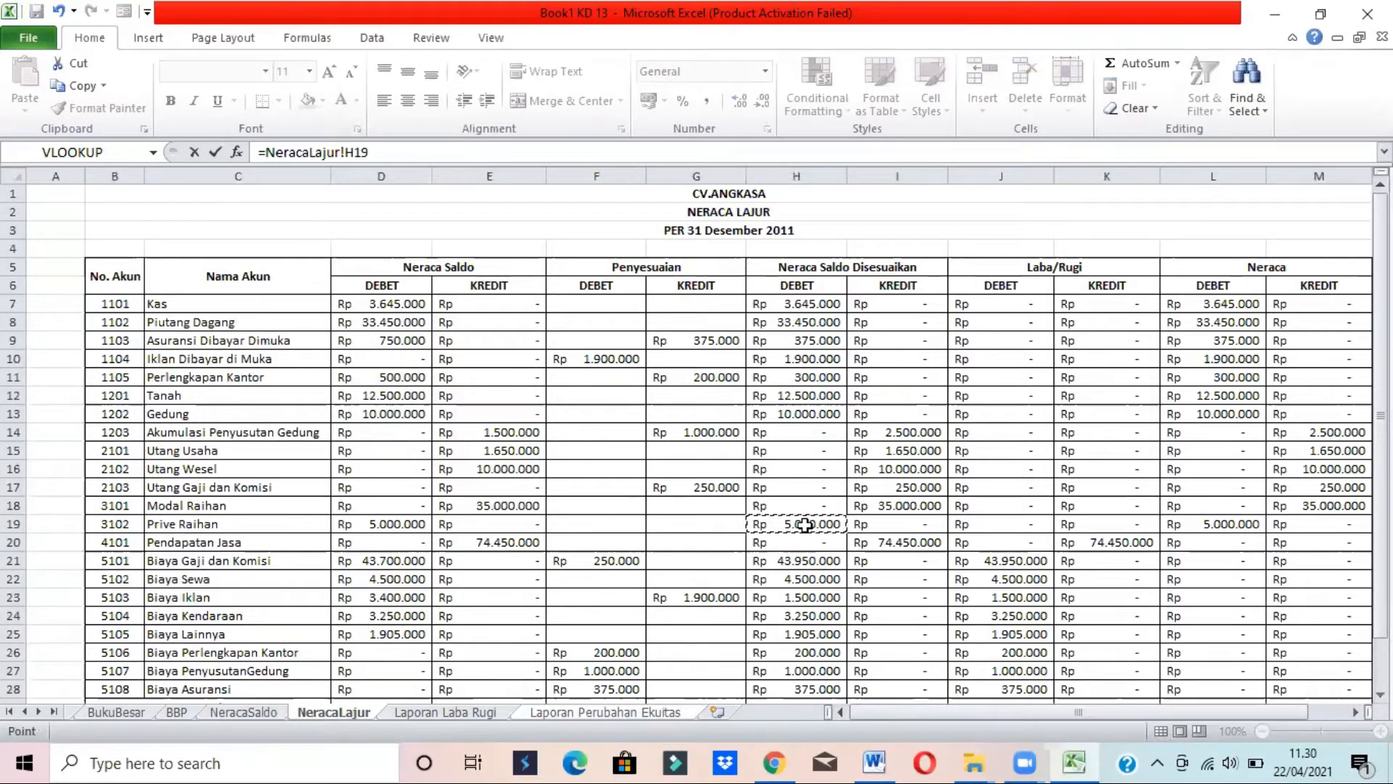
pyautogui.press('Return')
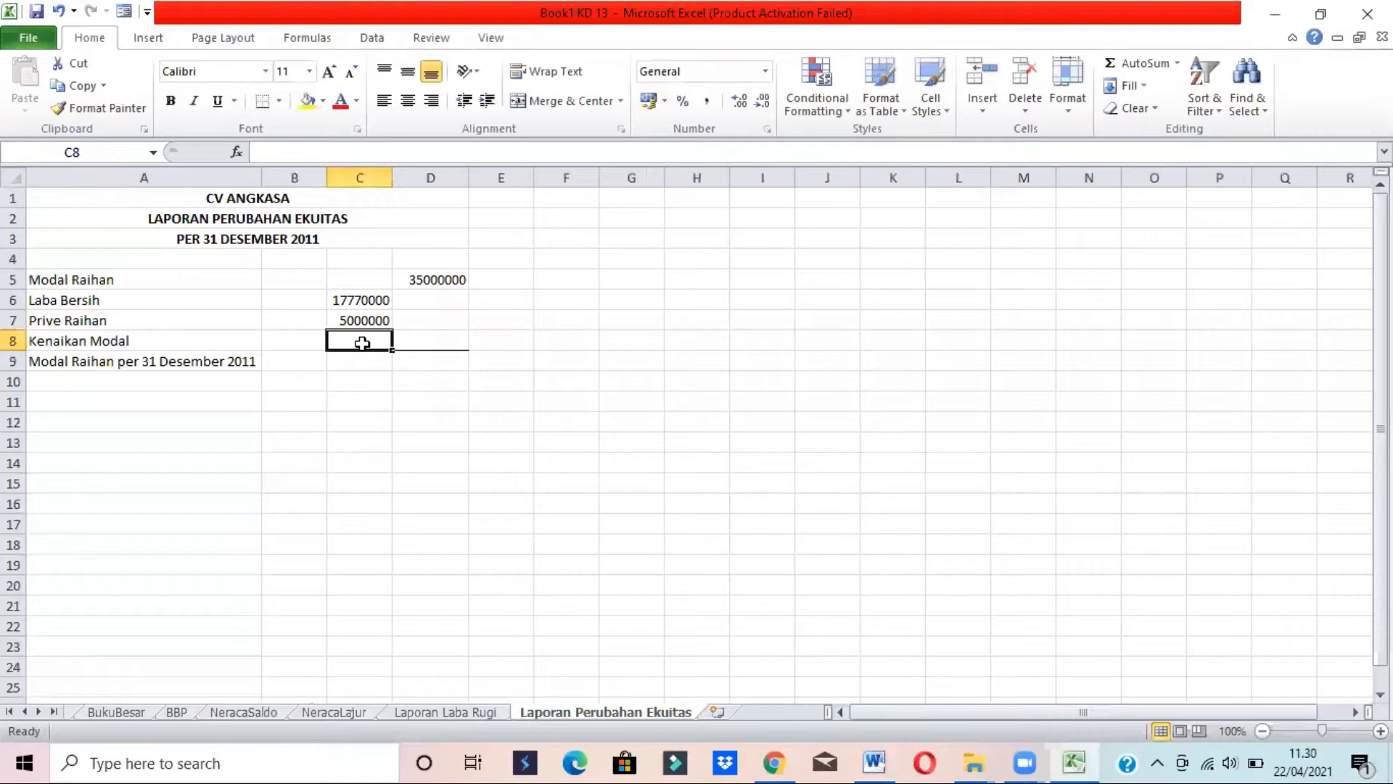
# Check the capital increase formula in Word's instruction 5 and enter =C6-C7 in D8 of the equity report
pyautogui.hotkey('alt', 'Tab')
pyautogui.click(651, 695)
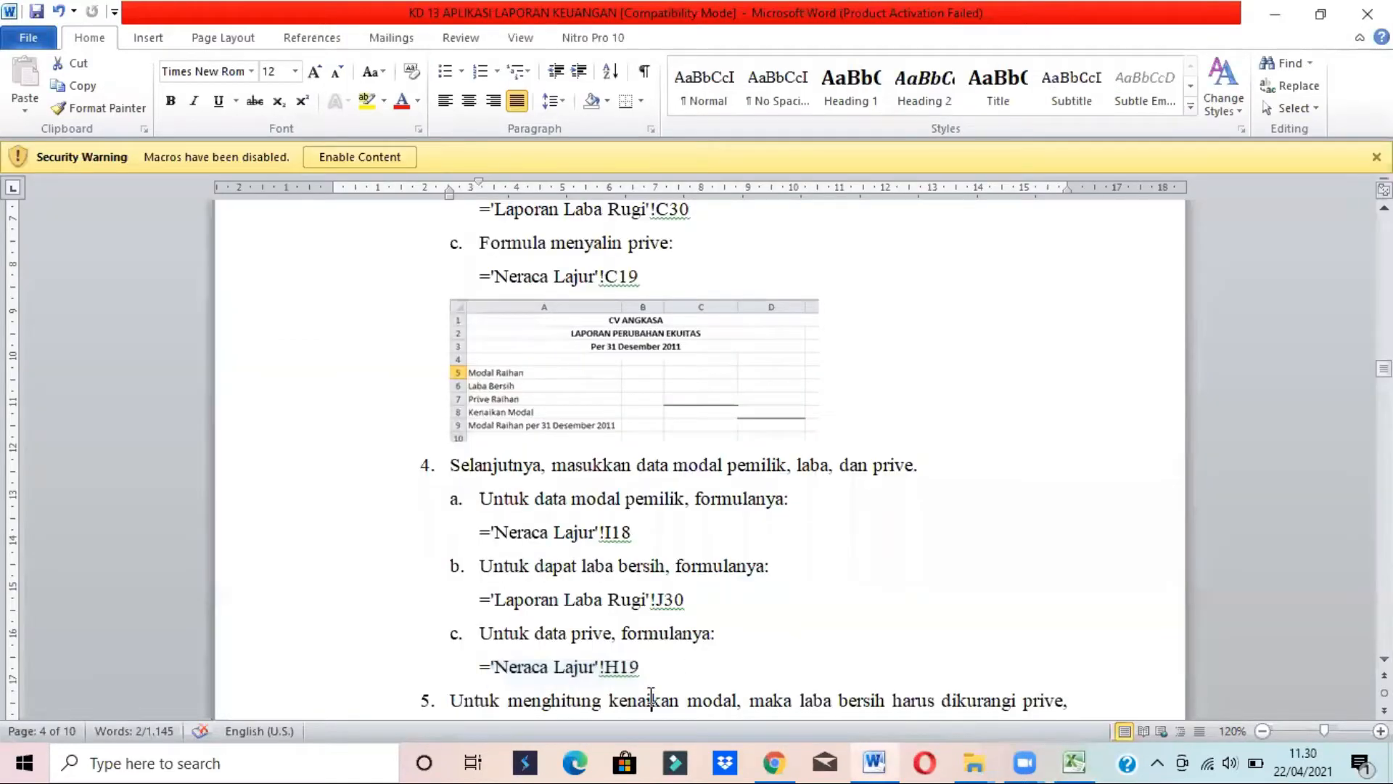
pyautogui.scroll(-3, 651, 696)
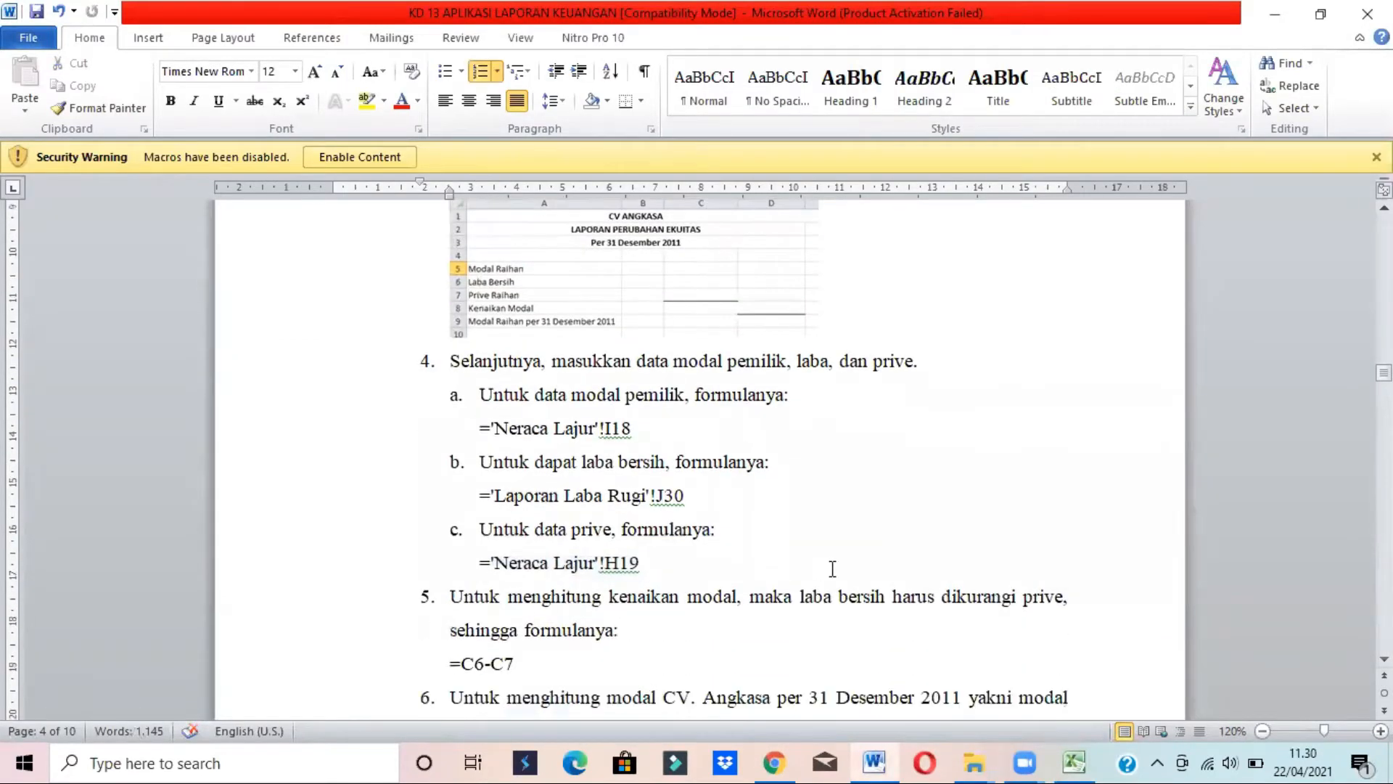
pyautogui.moveTo(804, 608); pyautogui.dragTo(764, 637)
pyautogui.click(625, 660)
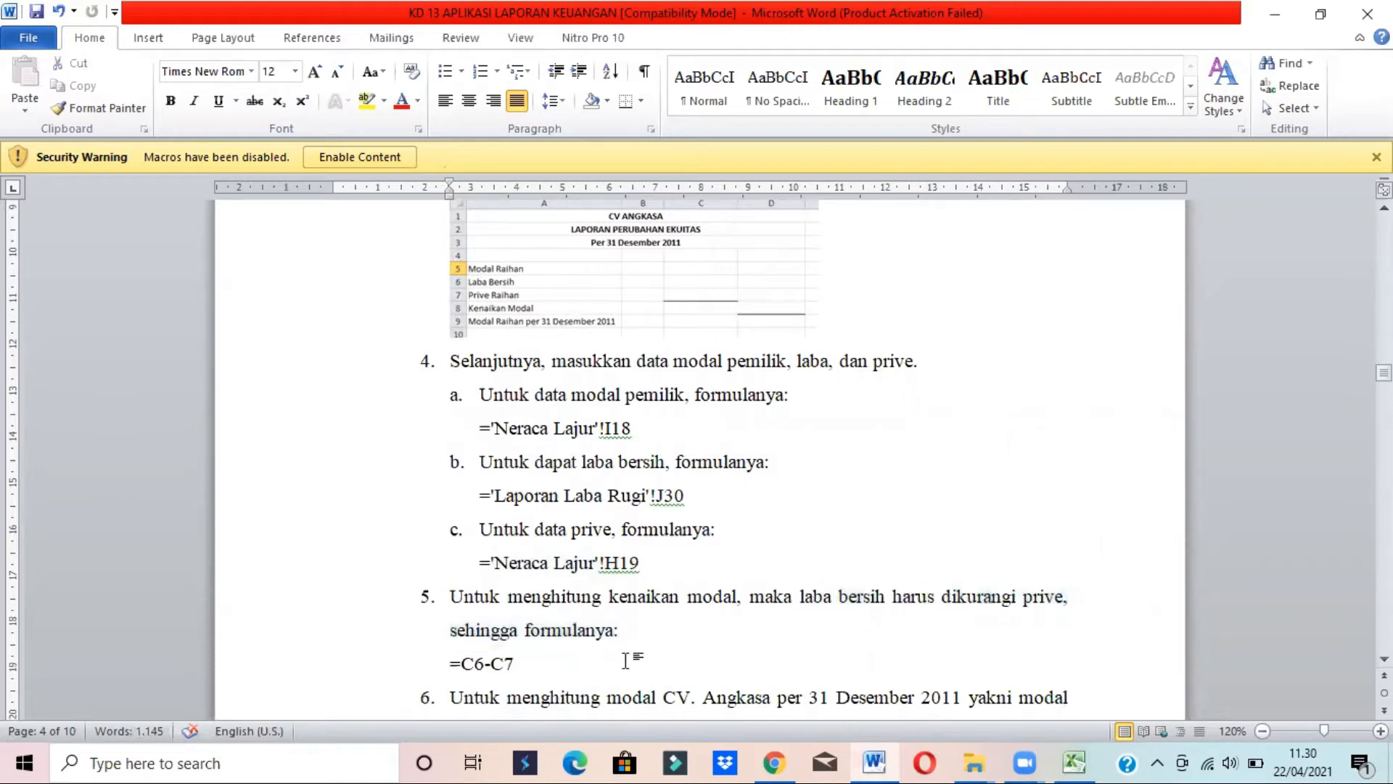
pyautogui.hotkey('alt', 'Tab')
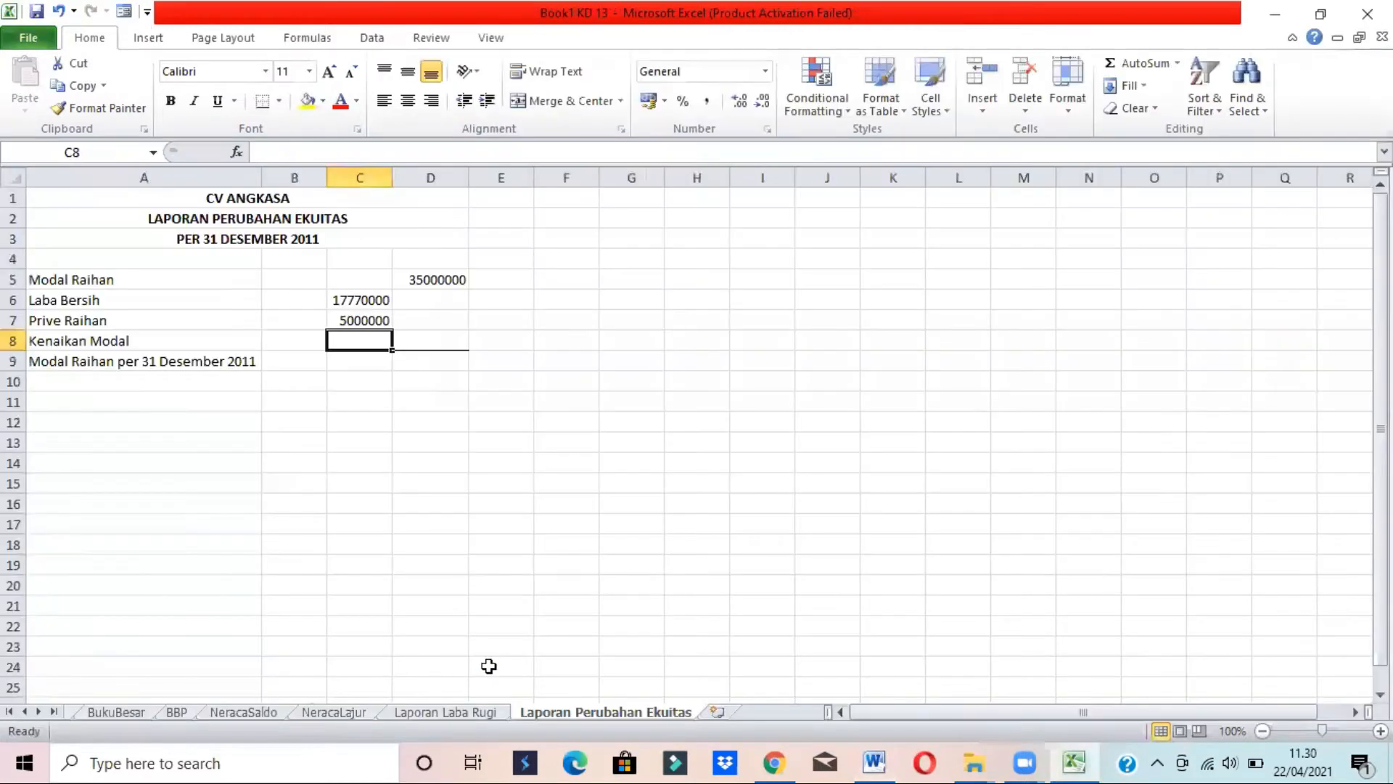
pyautogui.click(413, 346)
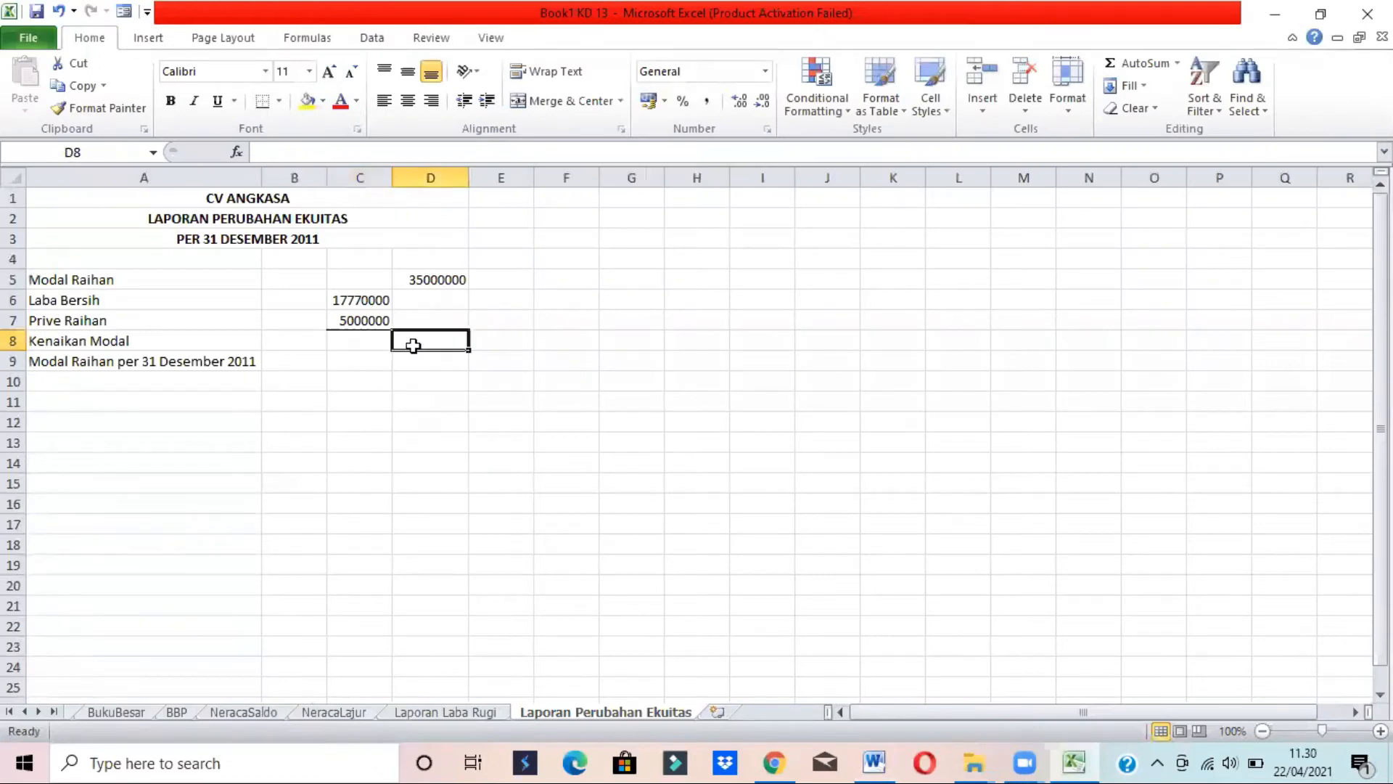
pyautogui.write('=')
pyautogui.click(336, 302)
pyautogui.write('-')
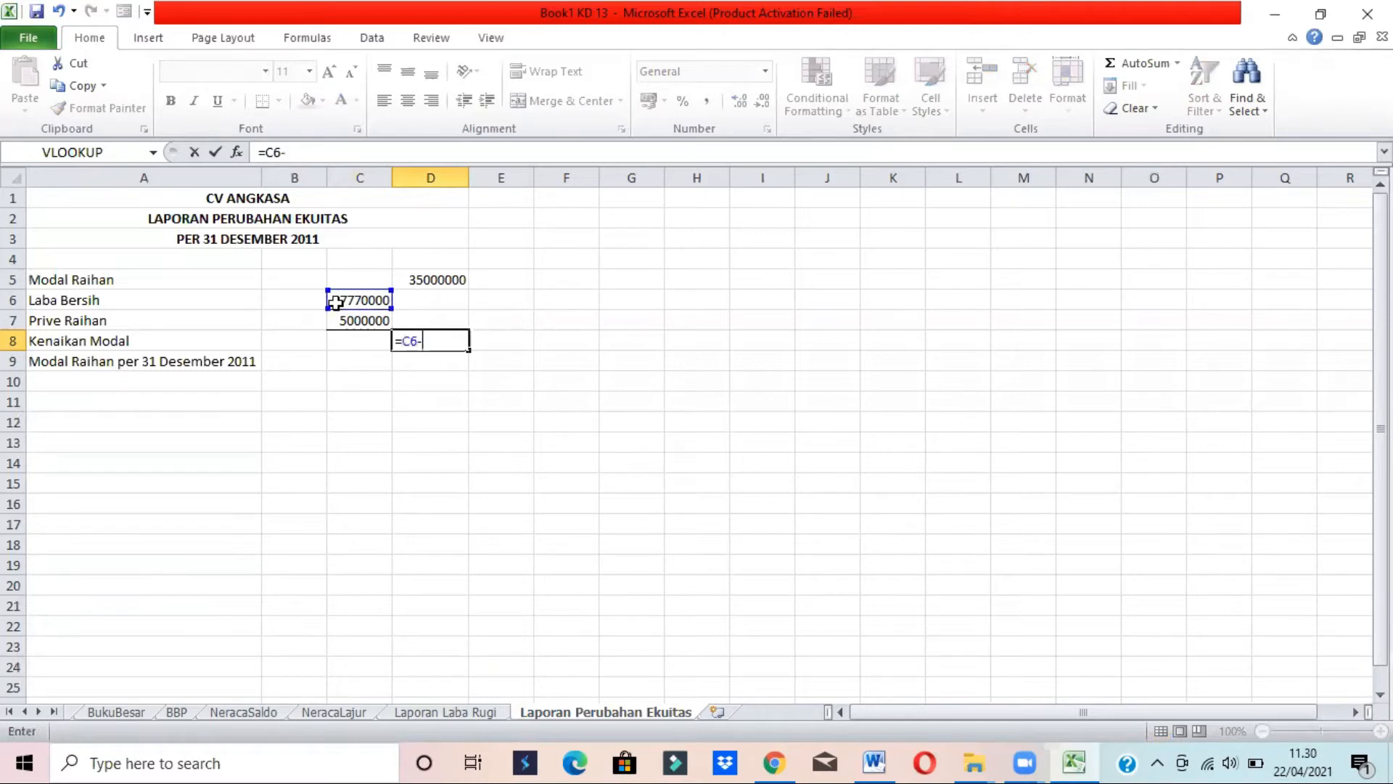
pyautogui.click(355, 317)
pyautogui.press('Return')
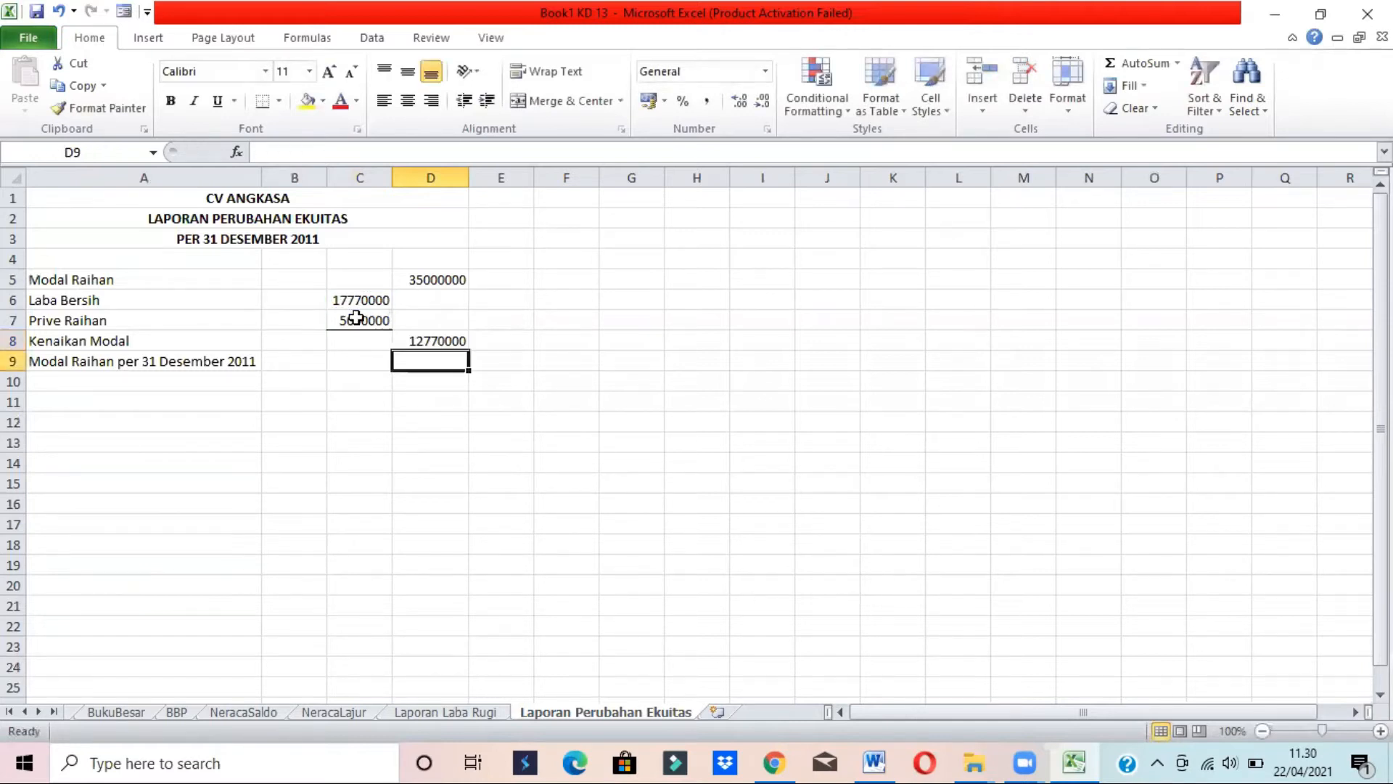
# Check the ending capital formula in Word's instruction 6 and enter =D5+D8 in D9 of the equity report
pyautogui.hotkey('alt', 'Tab')
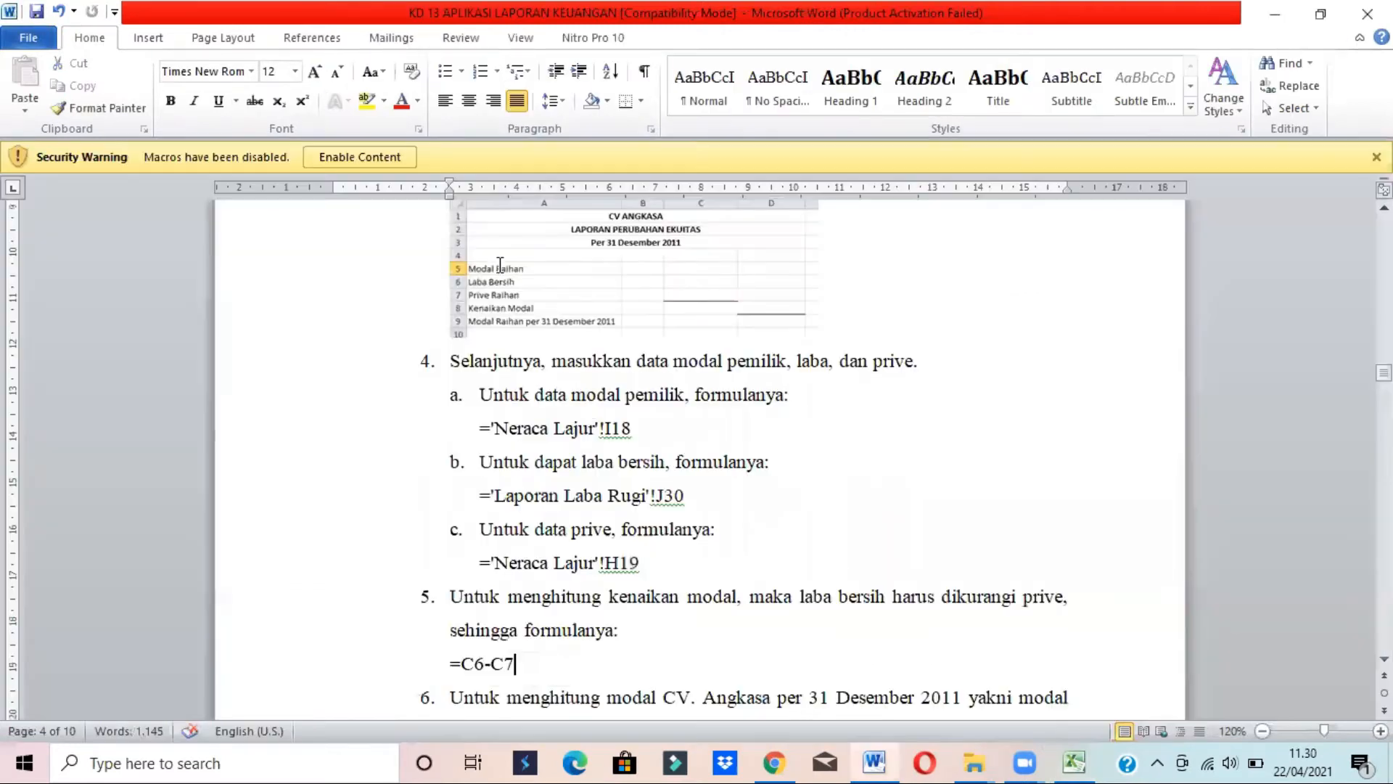
pyautogui.click(573, 631)
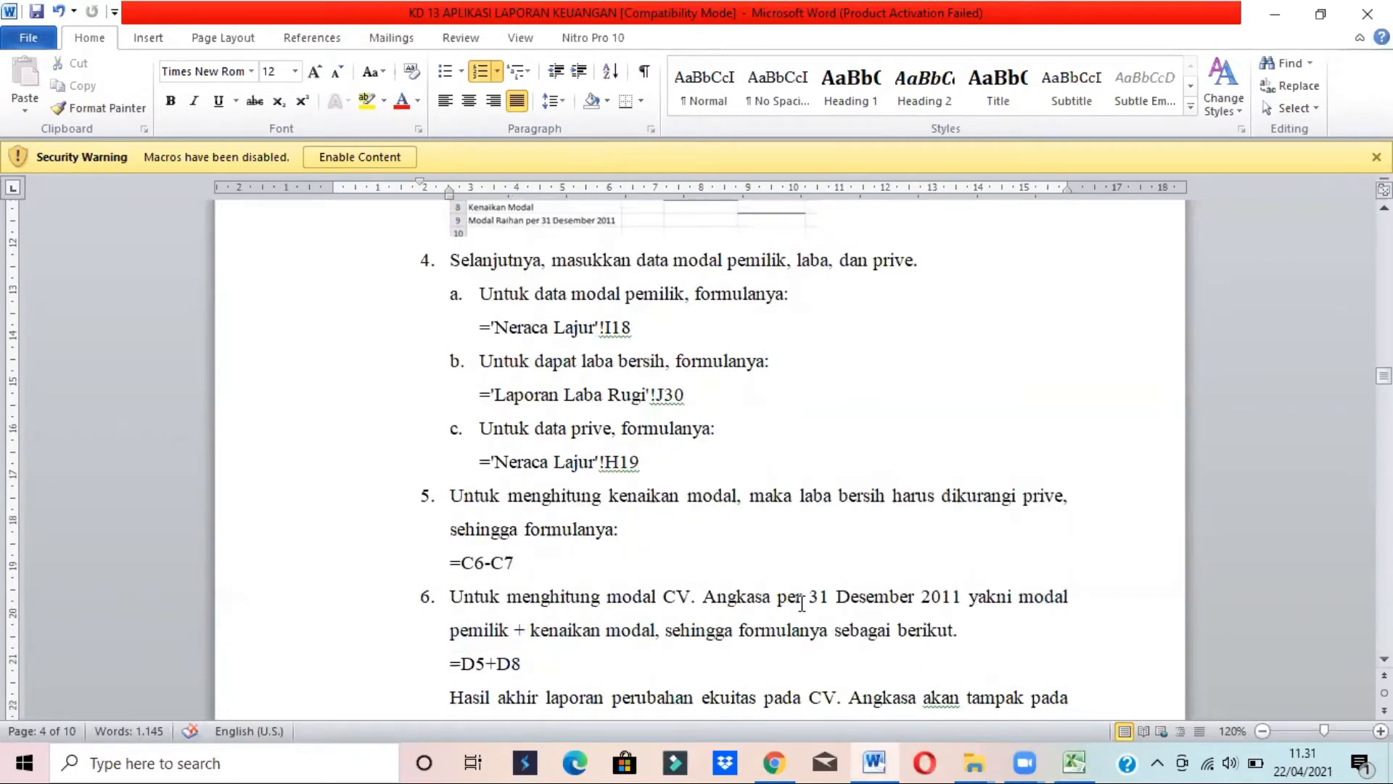
pyautogui.moveTo(1022, 599); pyautogui.dragTo(657, 628)
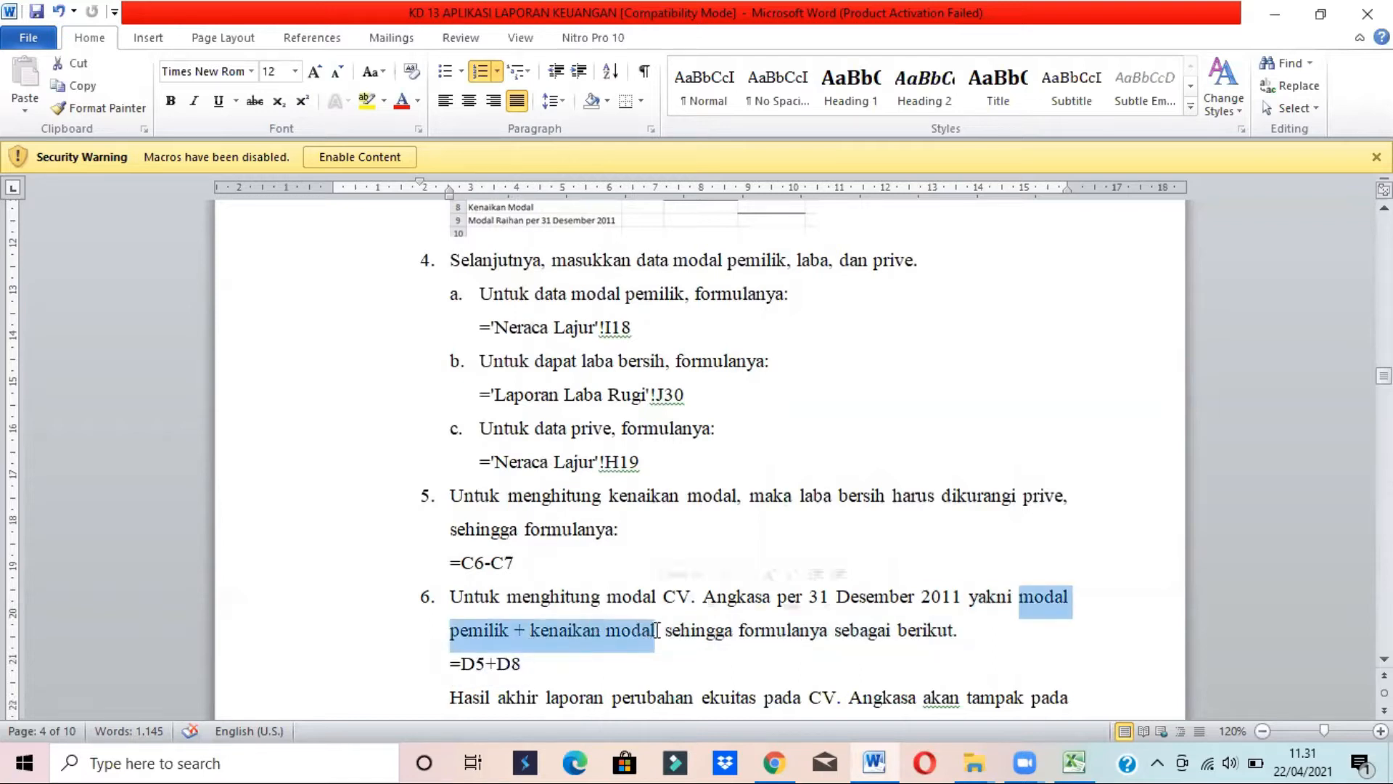
pyautogui.click(576, 660)
pyautogui.hotkey('alt', 'Tab')
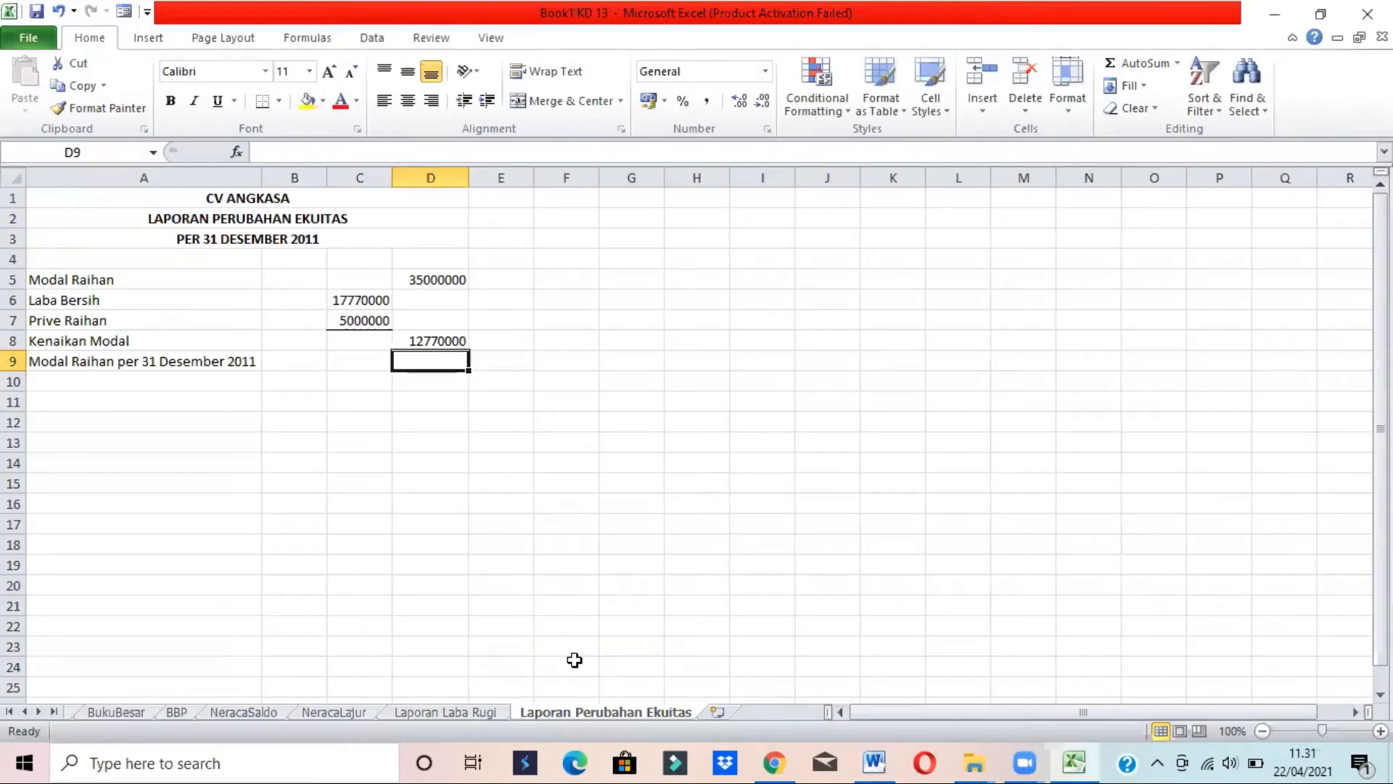
pyautogui.write('=')
pyautogui.click(433, 280)
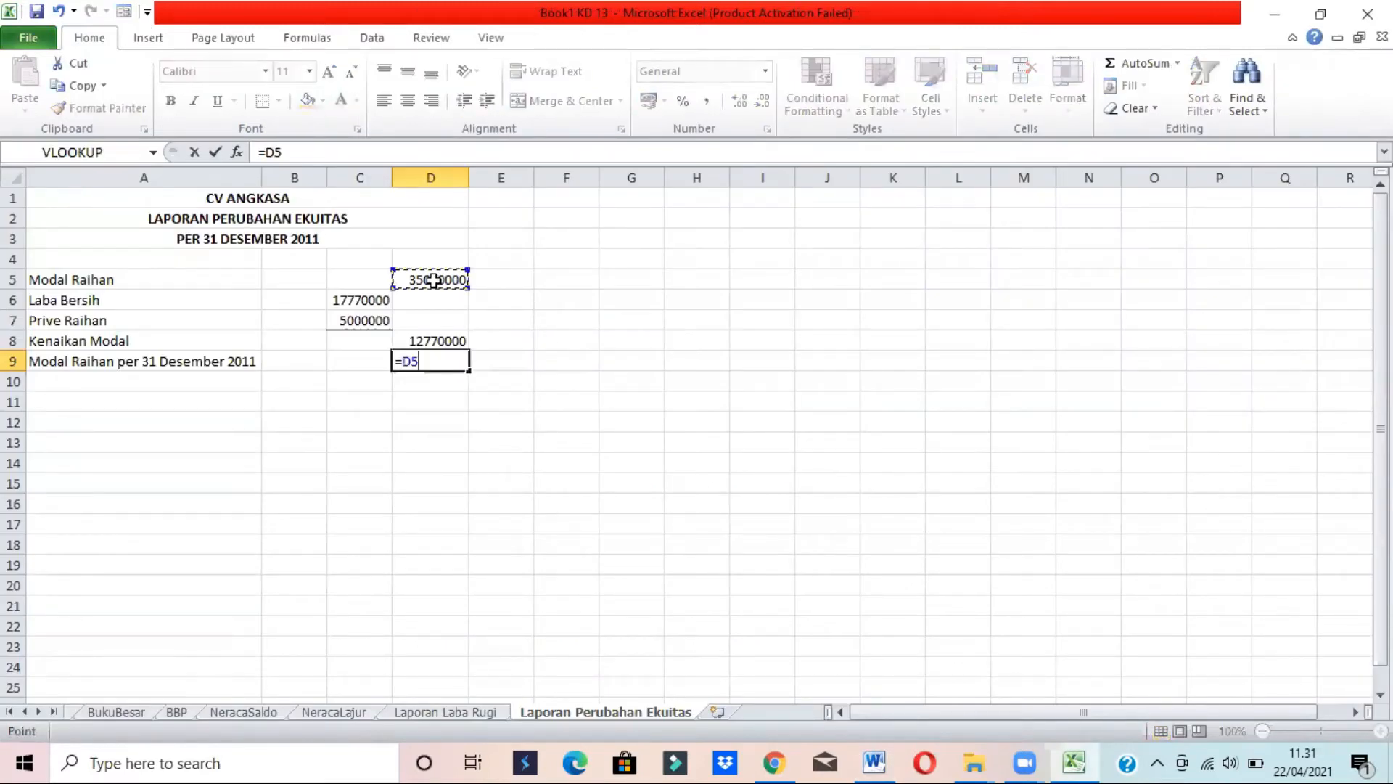
pyautogui.write('+')
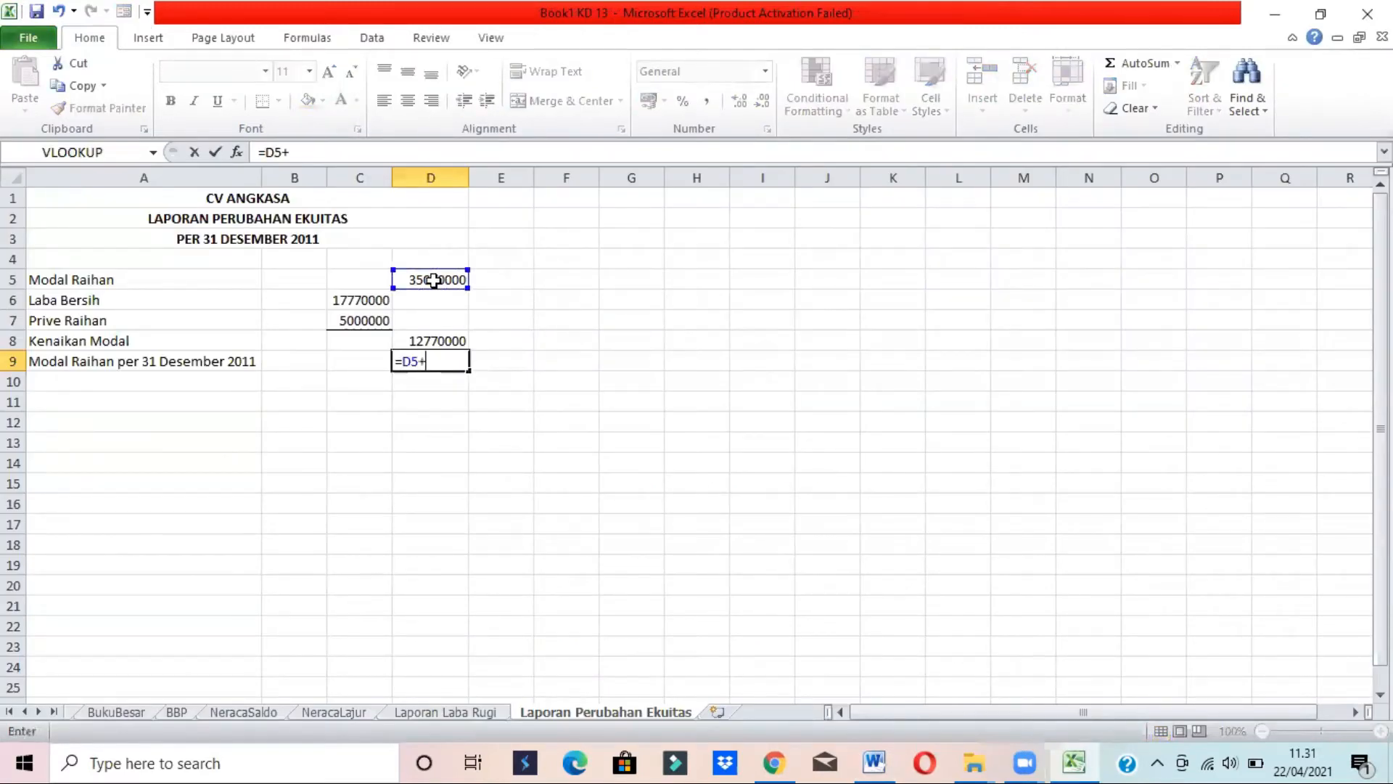
pyautogui.click(424, 340)
pyautogui.press('Return')
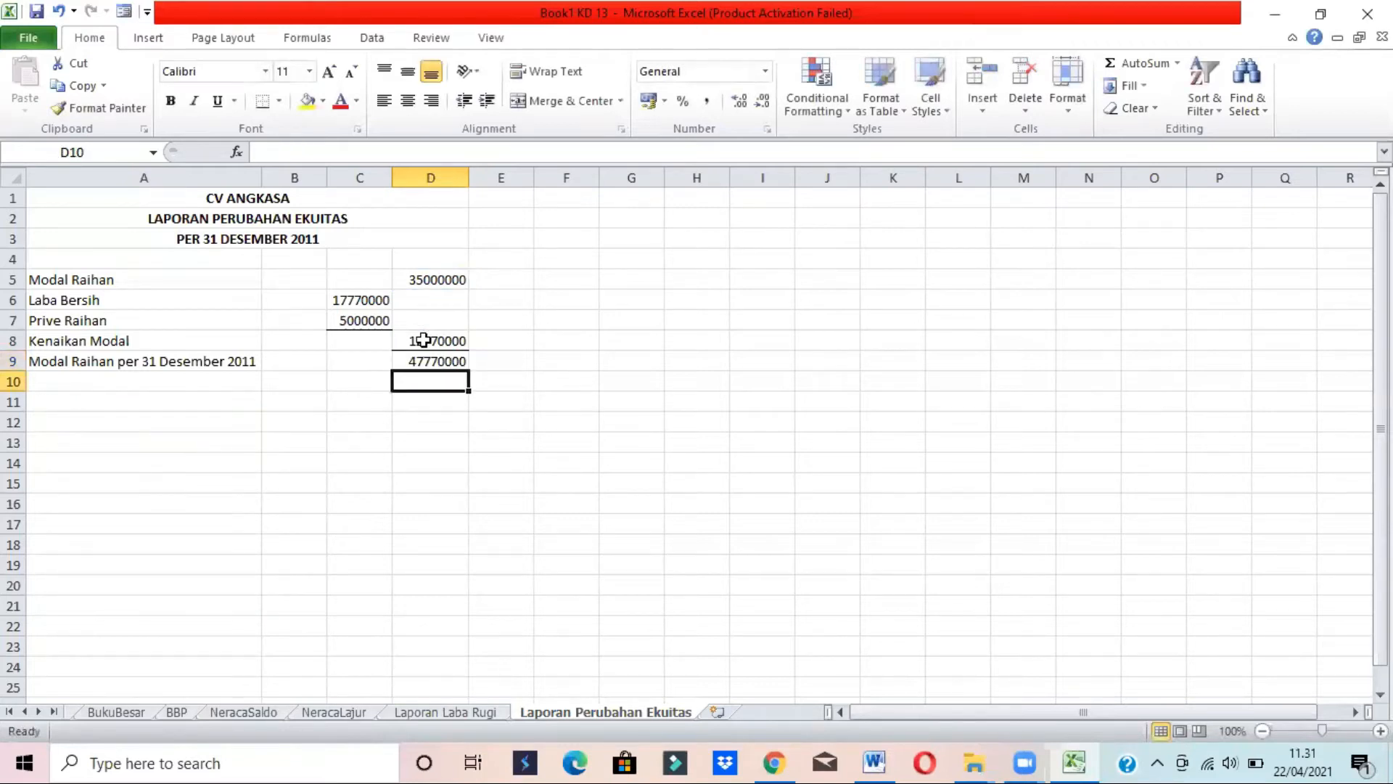
# Find the picture of the finished equity report in Word and enlarge it to make its amounts readable
pyautogui.hotkey('alt', 'Tab')
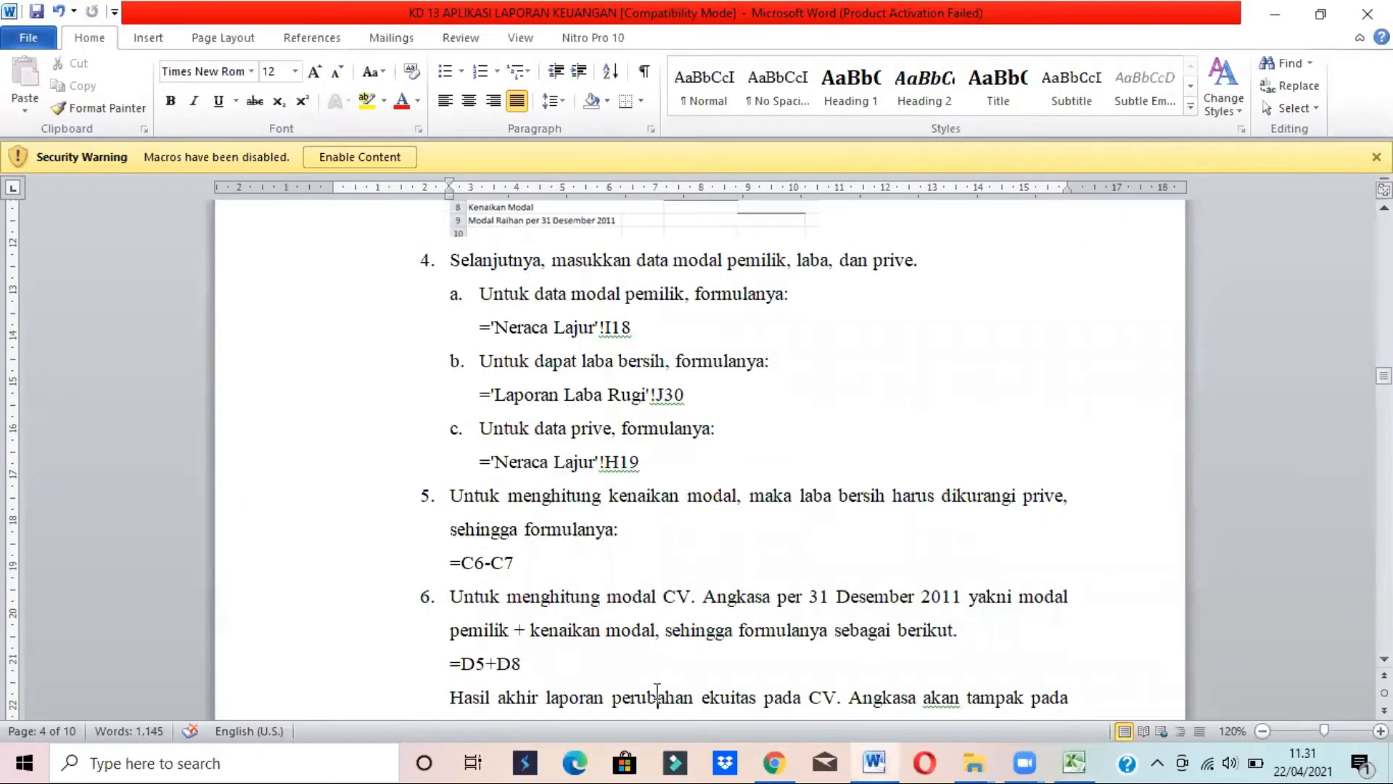
pyautogui.press('Down')
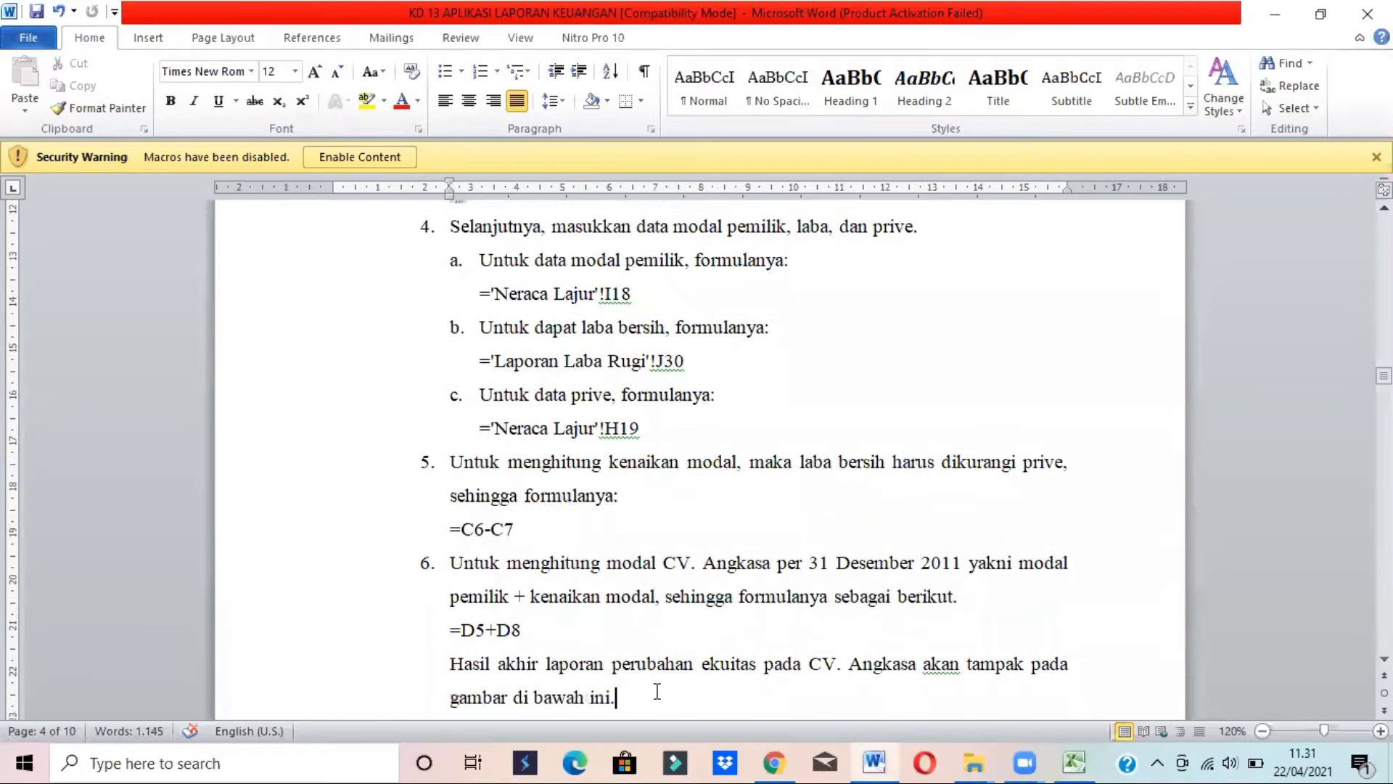
pyautogui.press('Down')
pyautogui.press('Down')
pyautogui.press('Down')
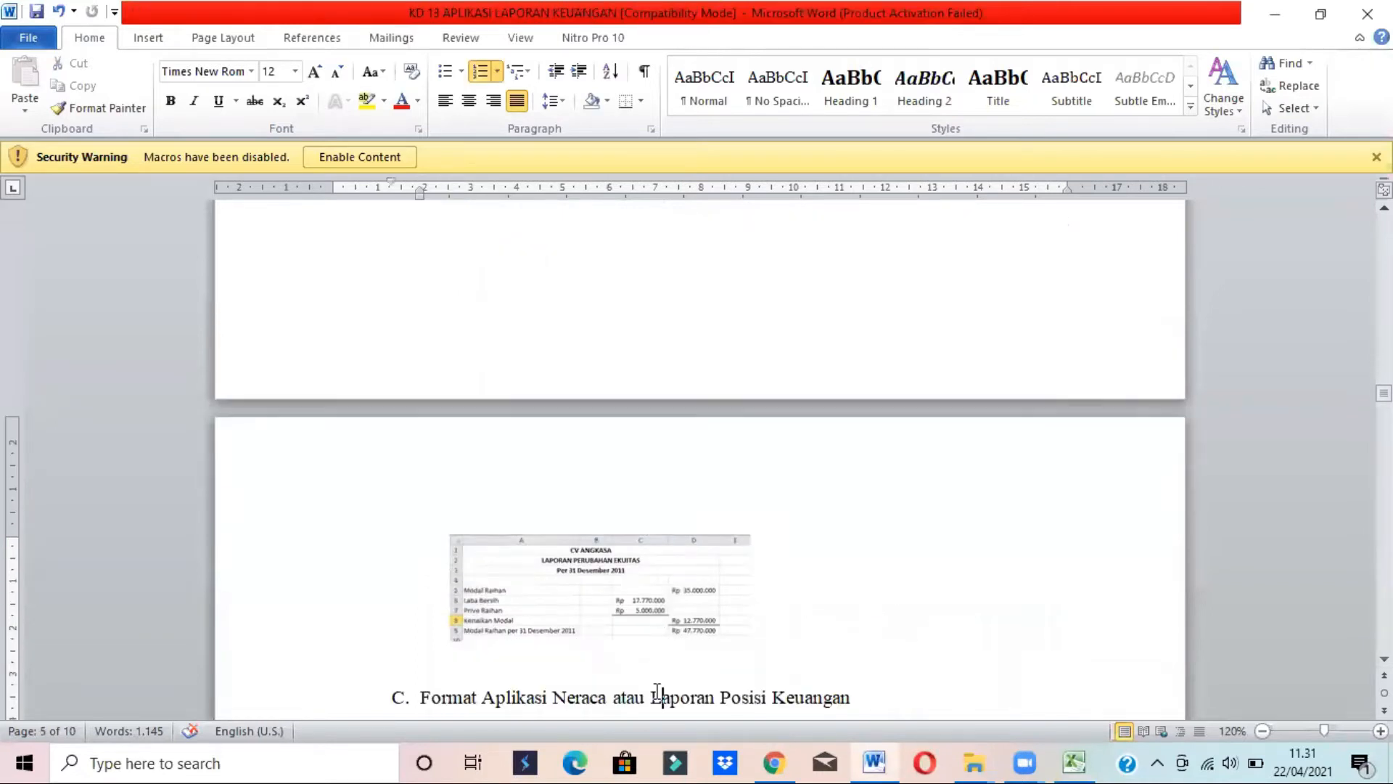
pyautogui.click(637, 615)
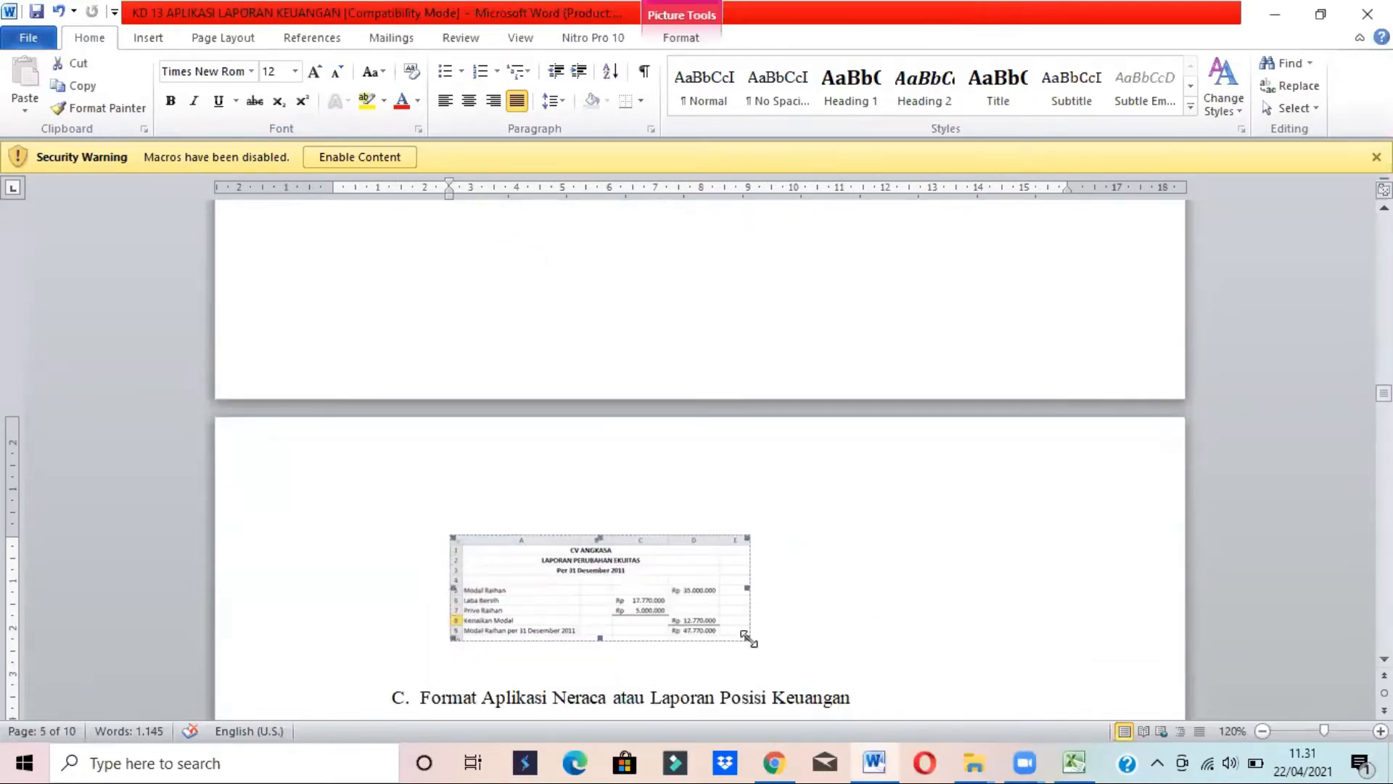
pyautogui.moveTo(746, 637); pyautogui.dragTo(824, 698)
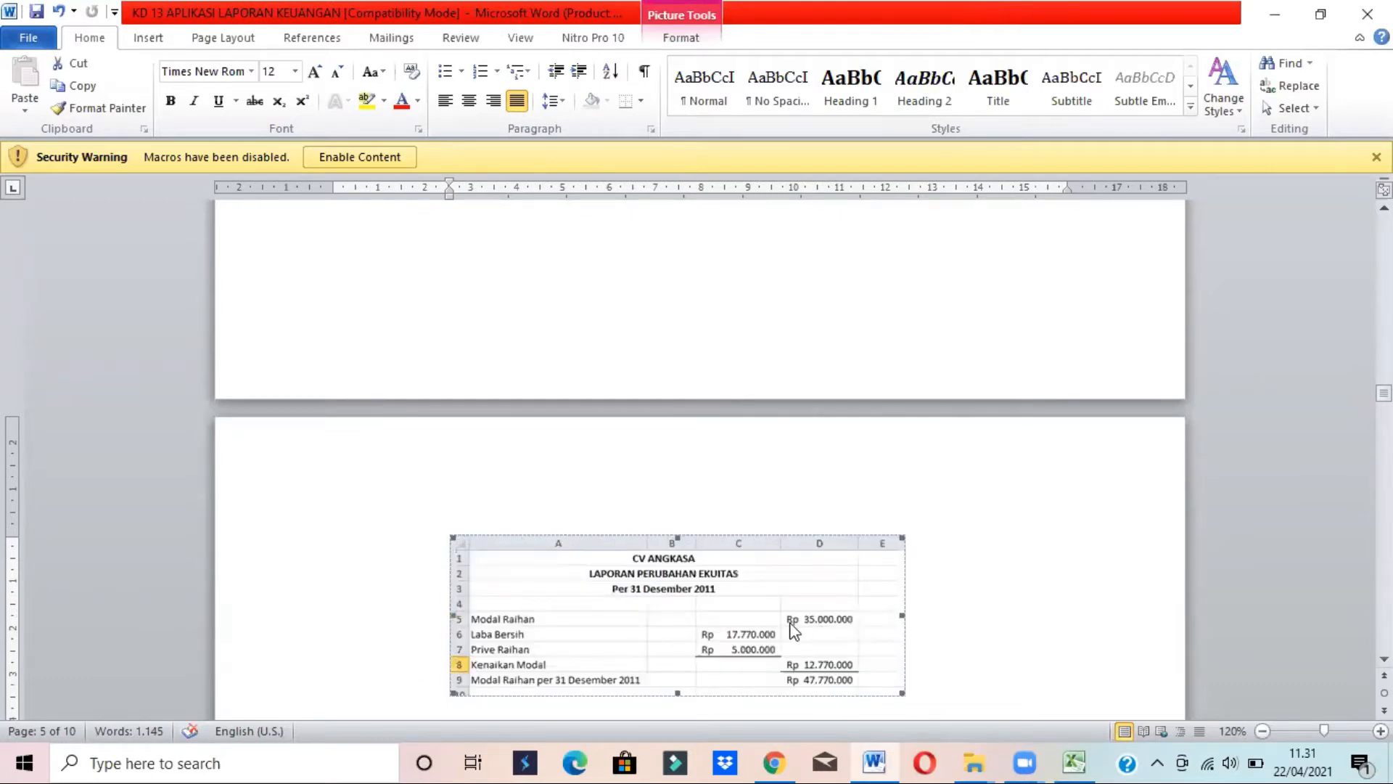
pyautogui.doubleClick(756, 635)
# Format the equity report amounts in C5:D9 as Rupiah accounting values without decimals
pyautogui.click(348, 298)
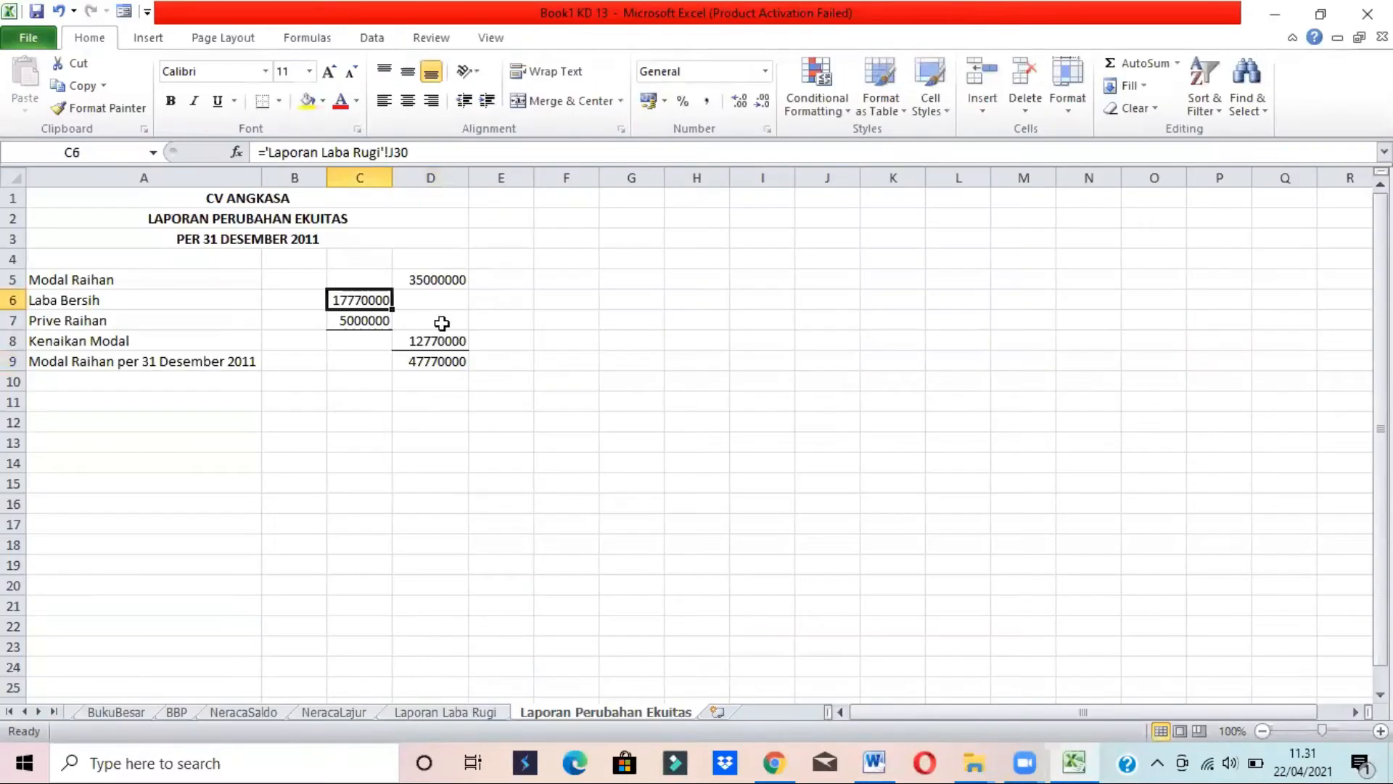
pyautogui.click(359, 321)
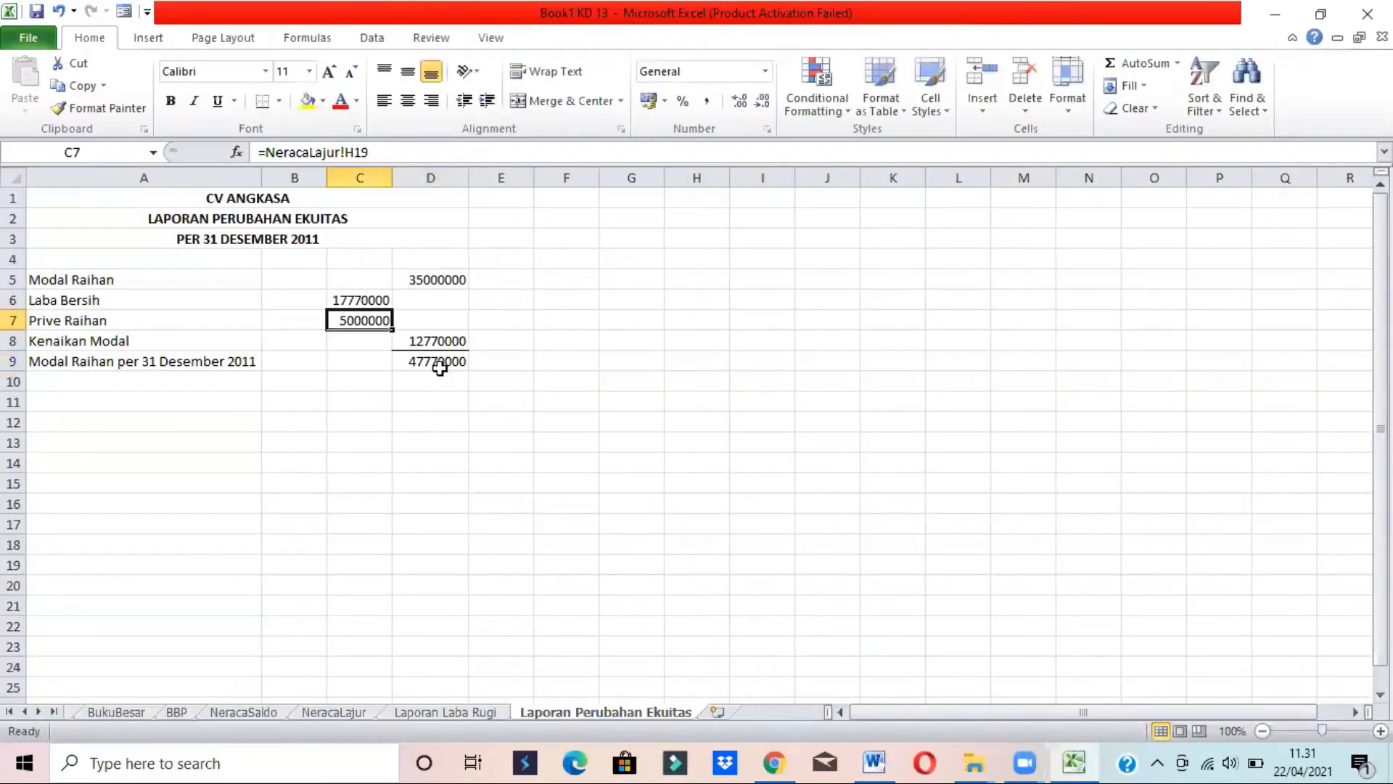
pyautogui.moveTo(385, 274); pyautogui.dragTo(435, 366)
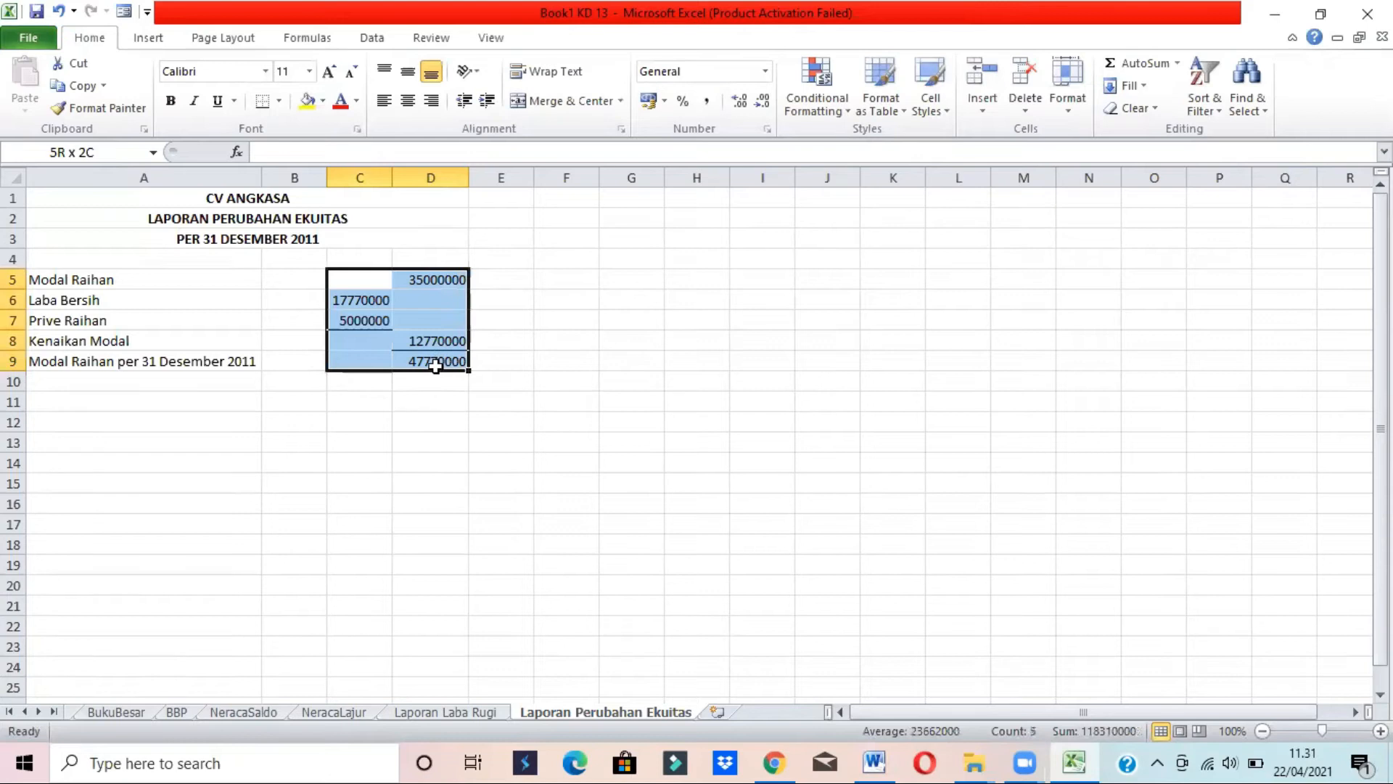
pyautogui.click(649, 101)
pyautogui.click(762, 101)
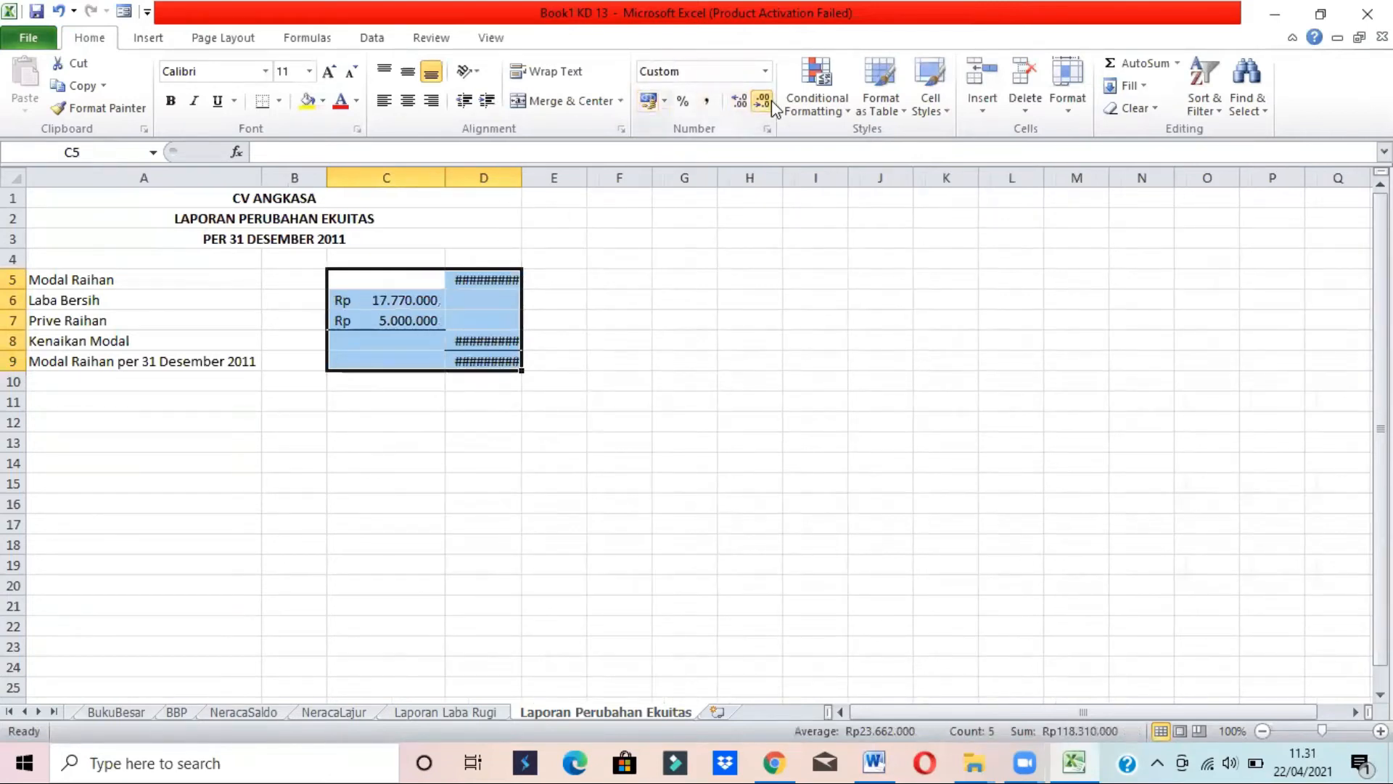
# Widen column D of the equity report so its Rupiah amounts fit in the cells
pyautogui.click(488, 282)
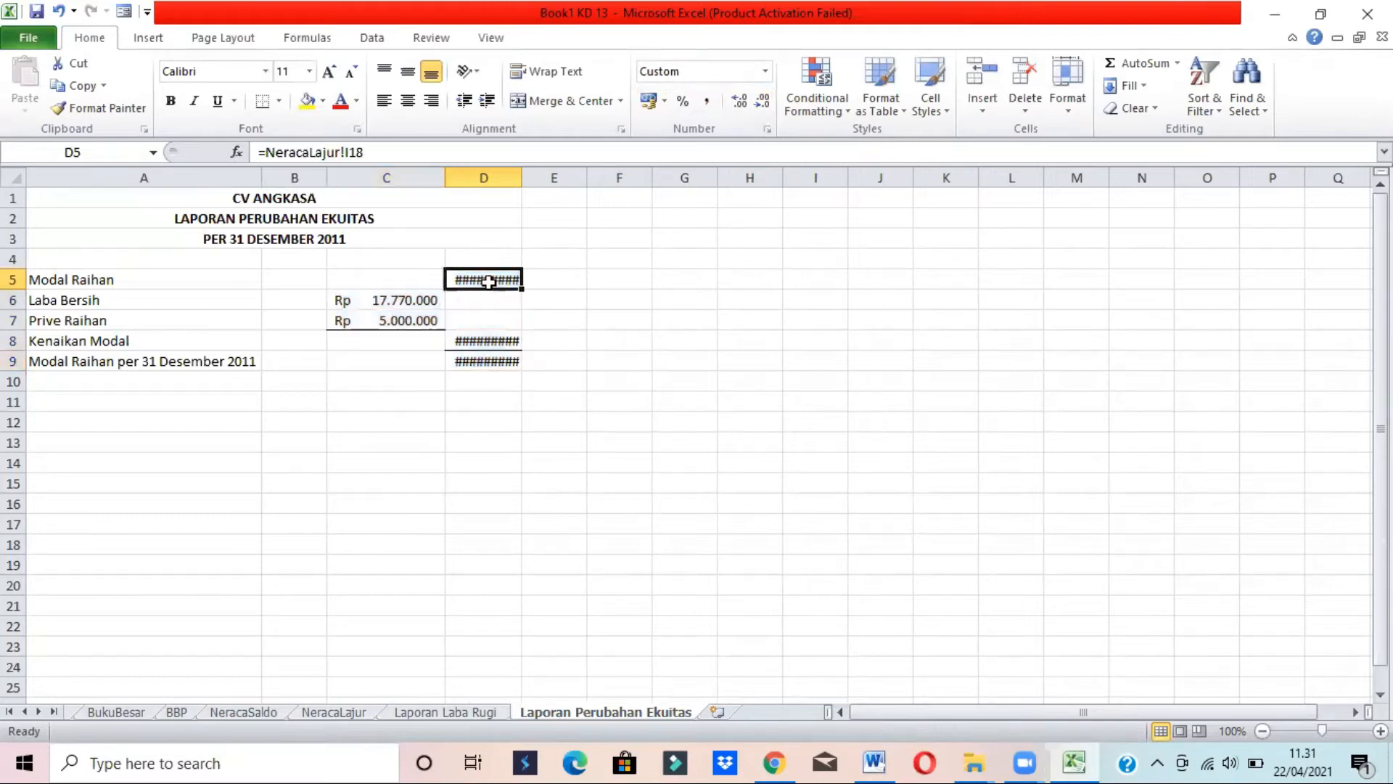
pyautogui.click(490, 345)
pyautogui.click(489, 359)
pyautogui.moveTo(521, 178); pyautogui.dragTo(545, 180)
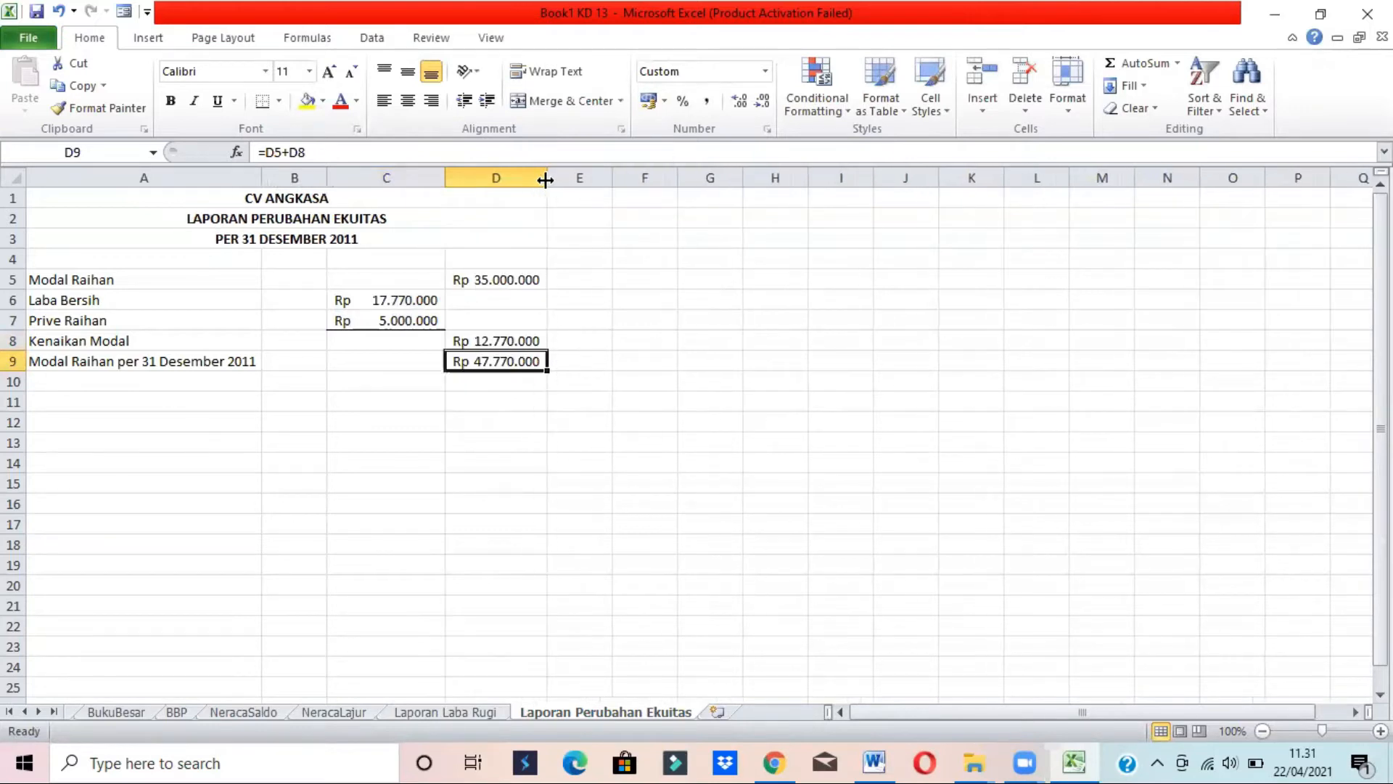
pyautogui.click(476, 439)
# Compare the formatted equity report in Excel with the reference picture in Word
pyautogui.hotkey('alt', 'Tab')
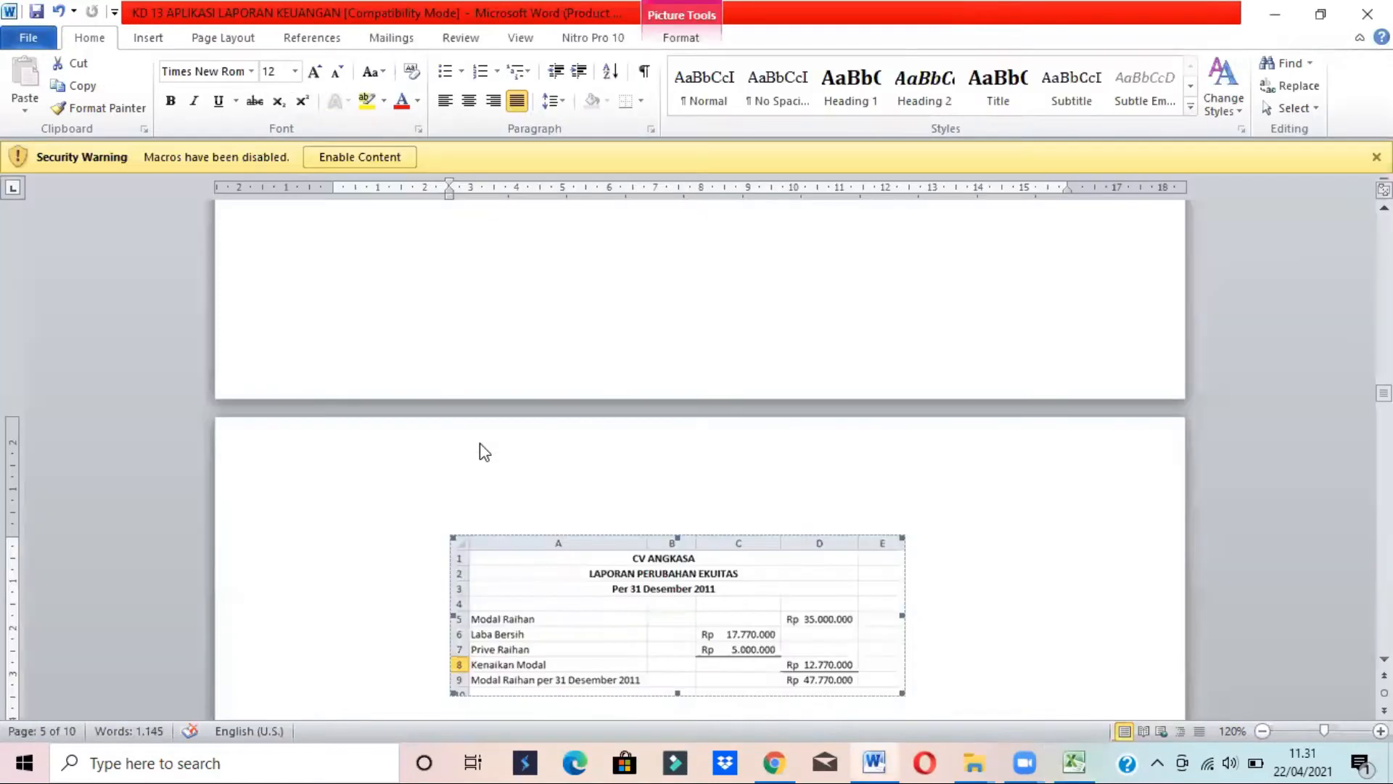
pyautogui.hotkey('alt', 'Tab')
pyautogui.click(493, 355)
pyautogui.hotkey('alt', 'Tab')
pyautogui.hotkey('alt', 'Tab')
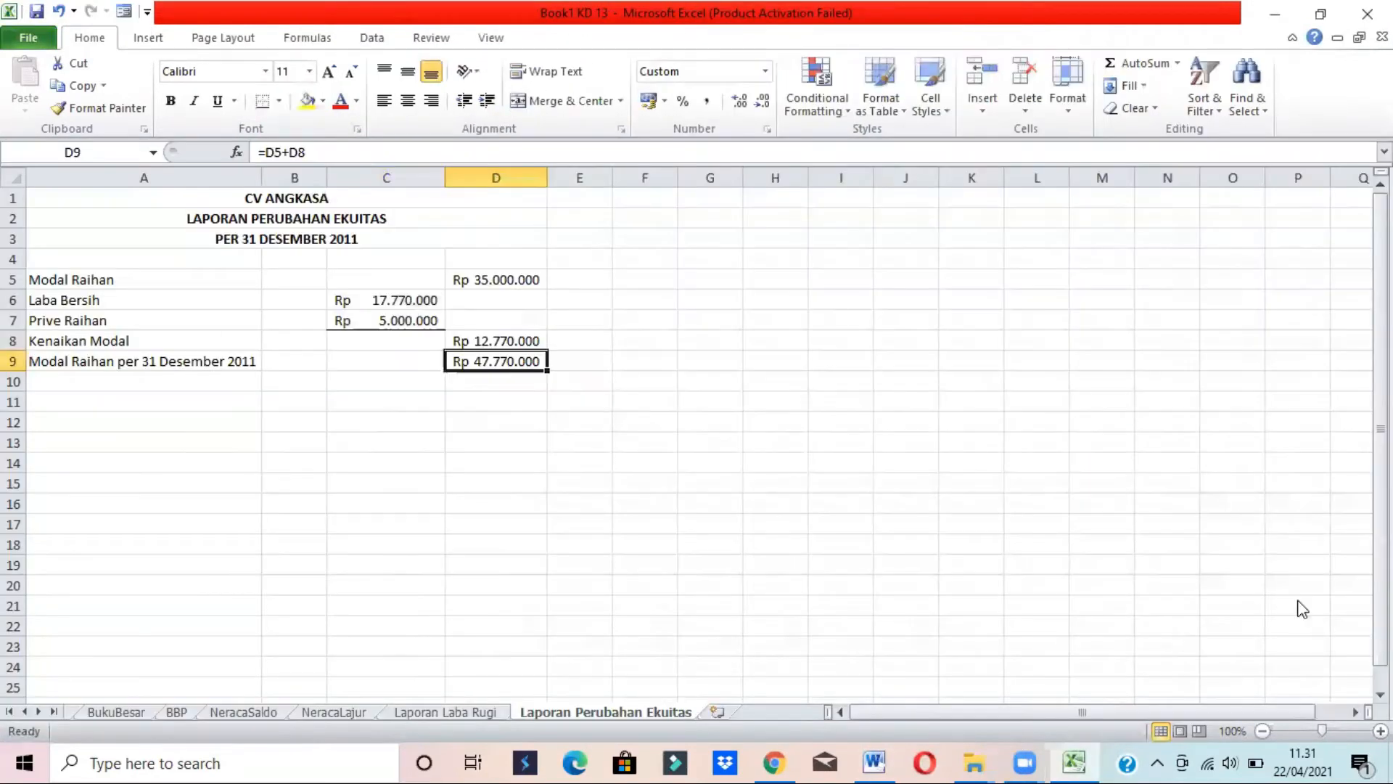
# Read section C in Word on the balance sheet, including its introduction and first instructions
pyautogui.hotkey('alt', 'Tab')
pyautogui.scroll(-10, 697, 457)
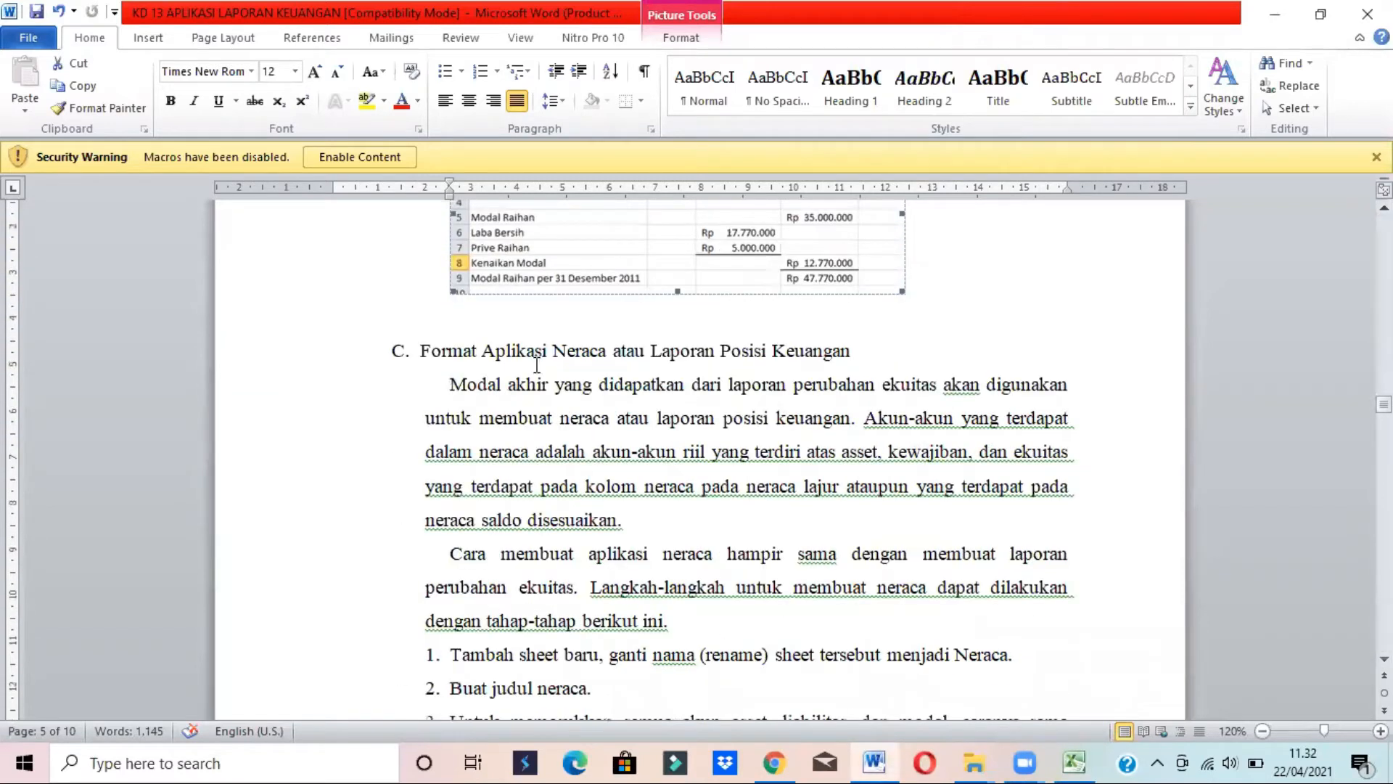
pyautogui.moveTo(516, 356); pyautogui.dragTo(702, 421)
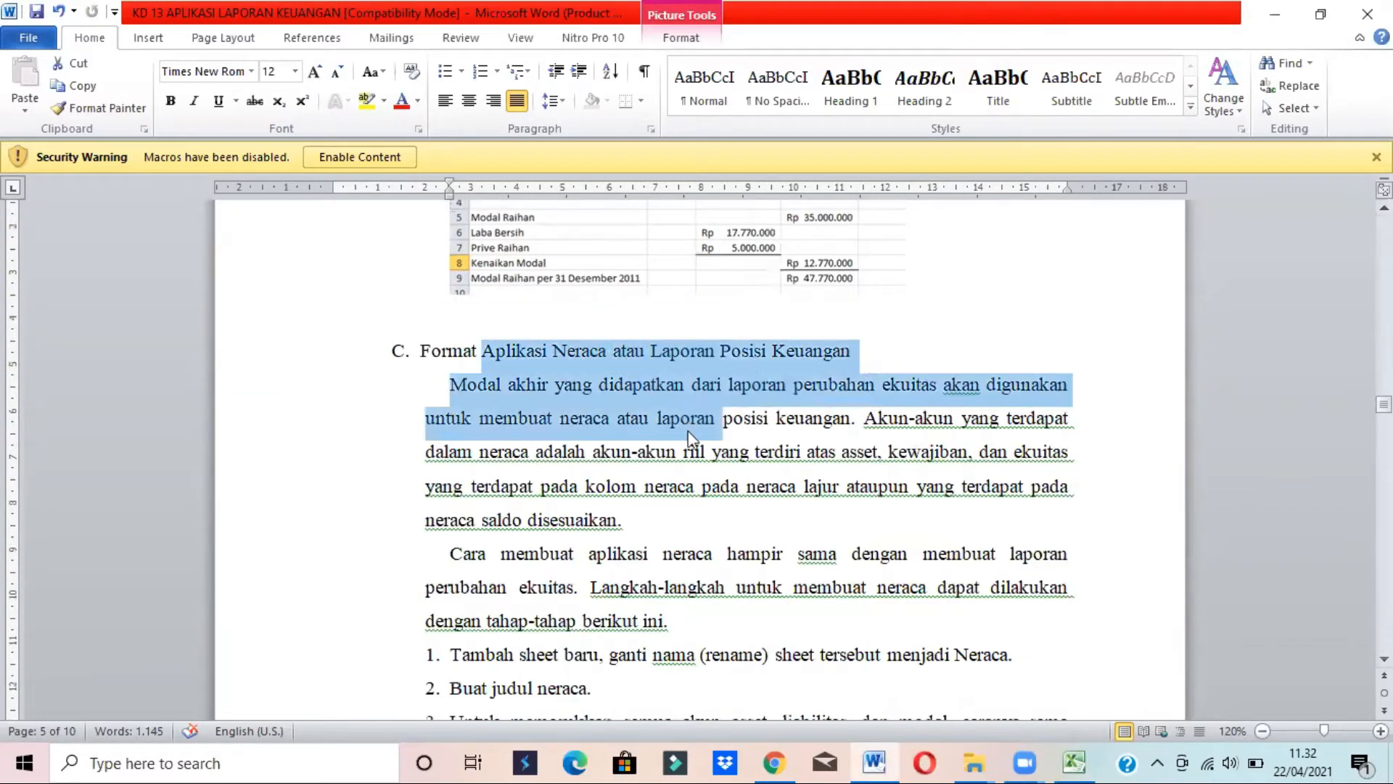
pyautogui.click(734, 494)
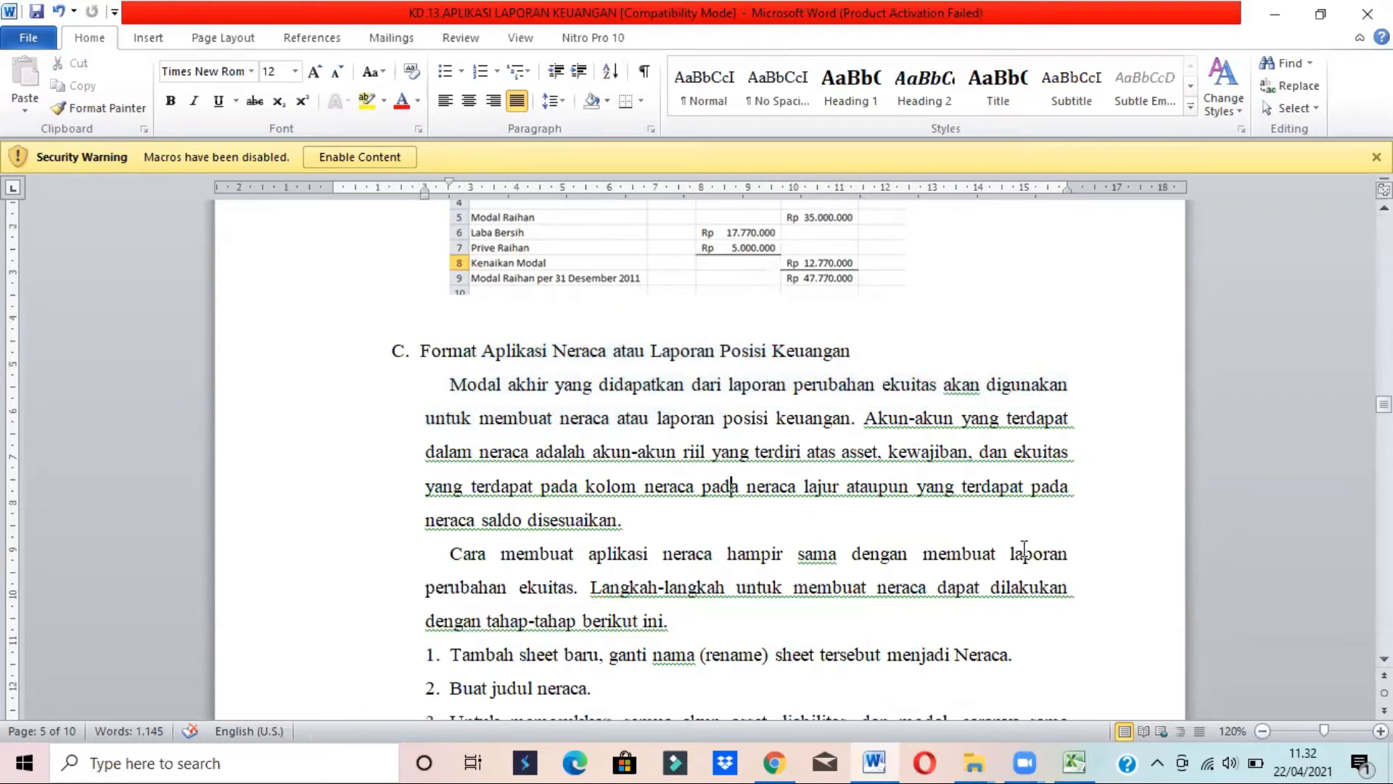
pyautogui.moveTo(1384, 404); pyautogui.dragTo(1384, 408)
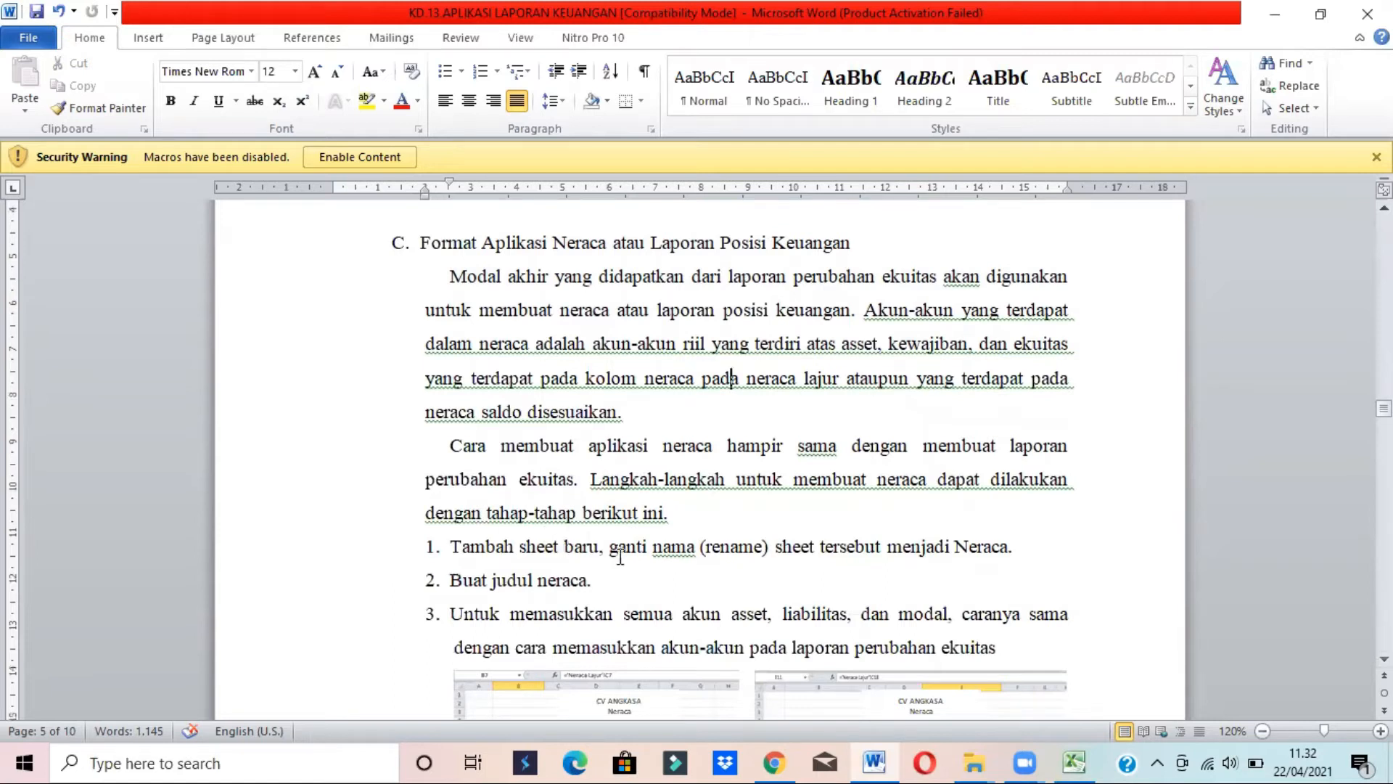
# Insert a new worksheet after Laporan Perubahan Ekuitas and rename it Neraca, as instruction 1 in Word requires
pyautogui.hotkey('alt', 'Tab')
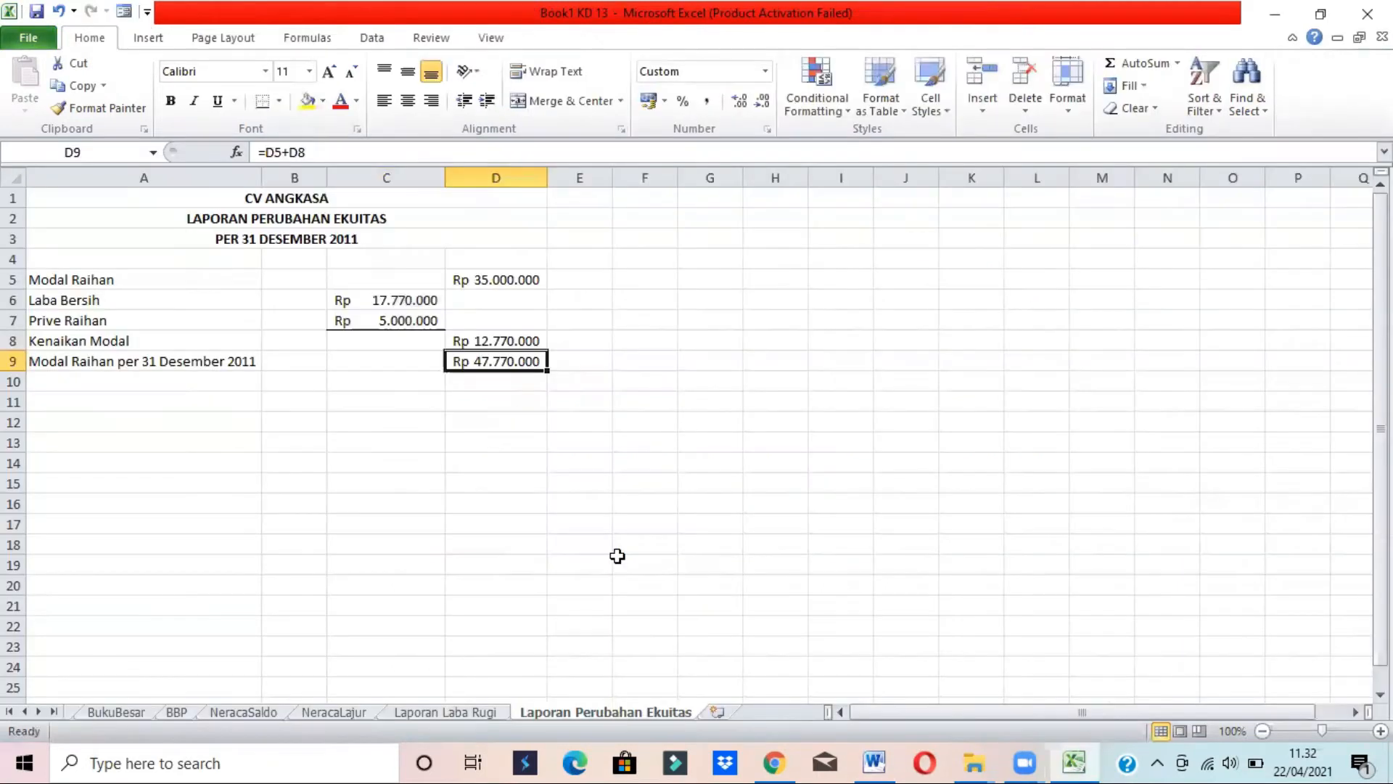
pyautogui.click(716, 714)
pyautogui.hotkey('alt', 'Tab')
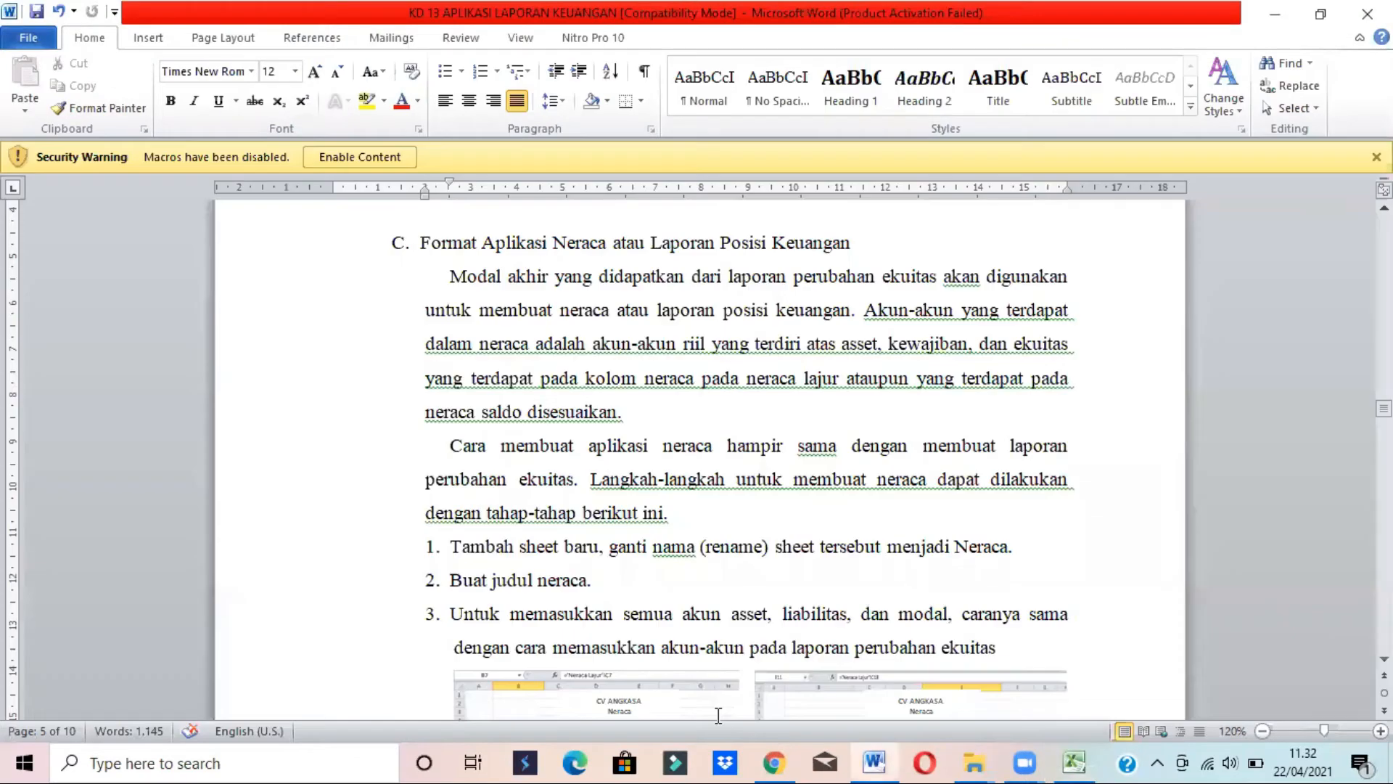
pyautogui.hotkey('alt', 'Tab')
pyautogui.doubleClick(716, 714)
pyautogui.write('Neraca')
# Read instructions 2 and 3 in Word on the Neraca title and accounts, and examine the balance sheet layout in the reference pictures
pyautogui.hotkey('alt', 'Tab')
pyautogui.moveTo(1383, 409); pyautogui.dragTo(1383, 413)
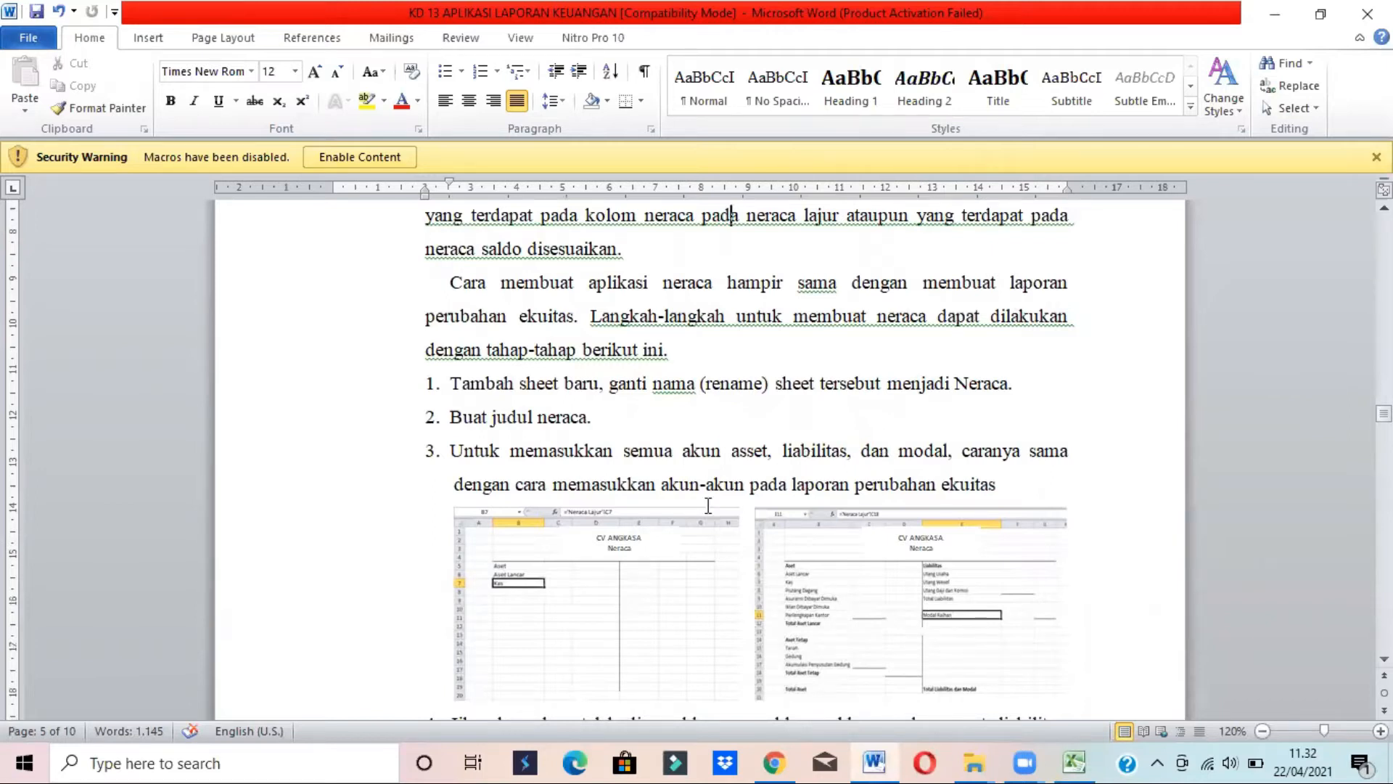
pyautogui.scroll(-3, 708, 505)
pyautogui.moveTo(661, 320); pyautogui.dragTo(964, 334)
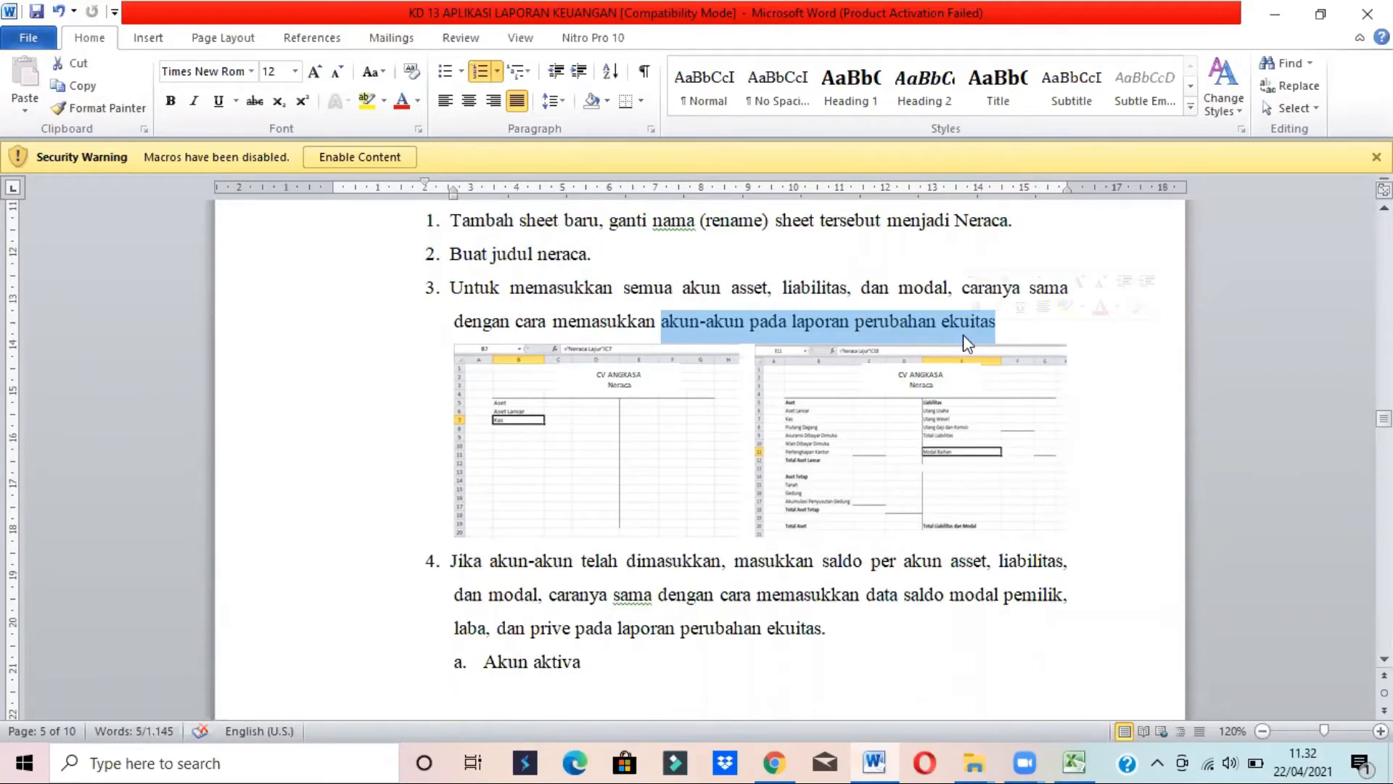
pyautogui.hotkey('alt', 'Tab')
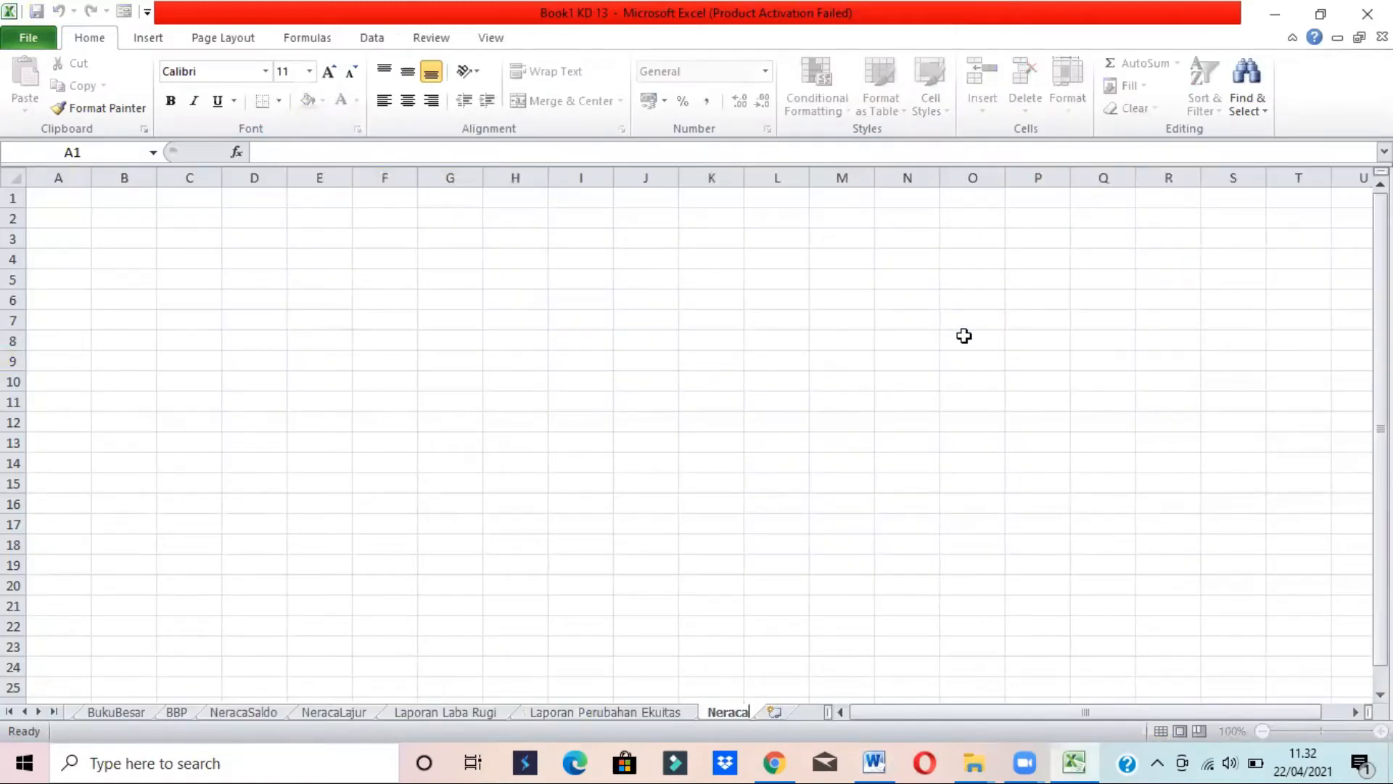
pyautogui.hotkey('alt', 'Tab')
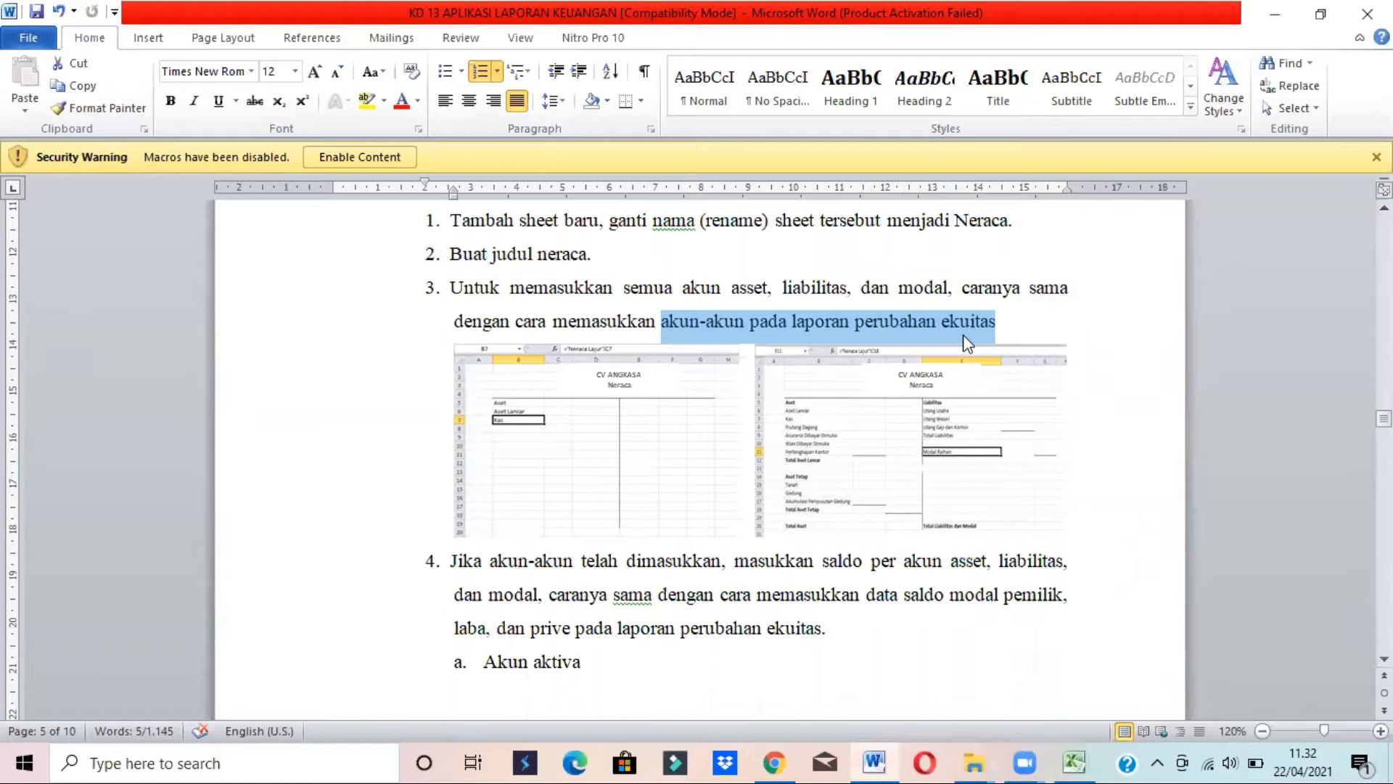
pyautogui.hotkey('alt', 'Tab')
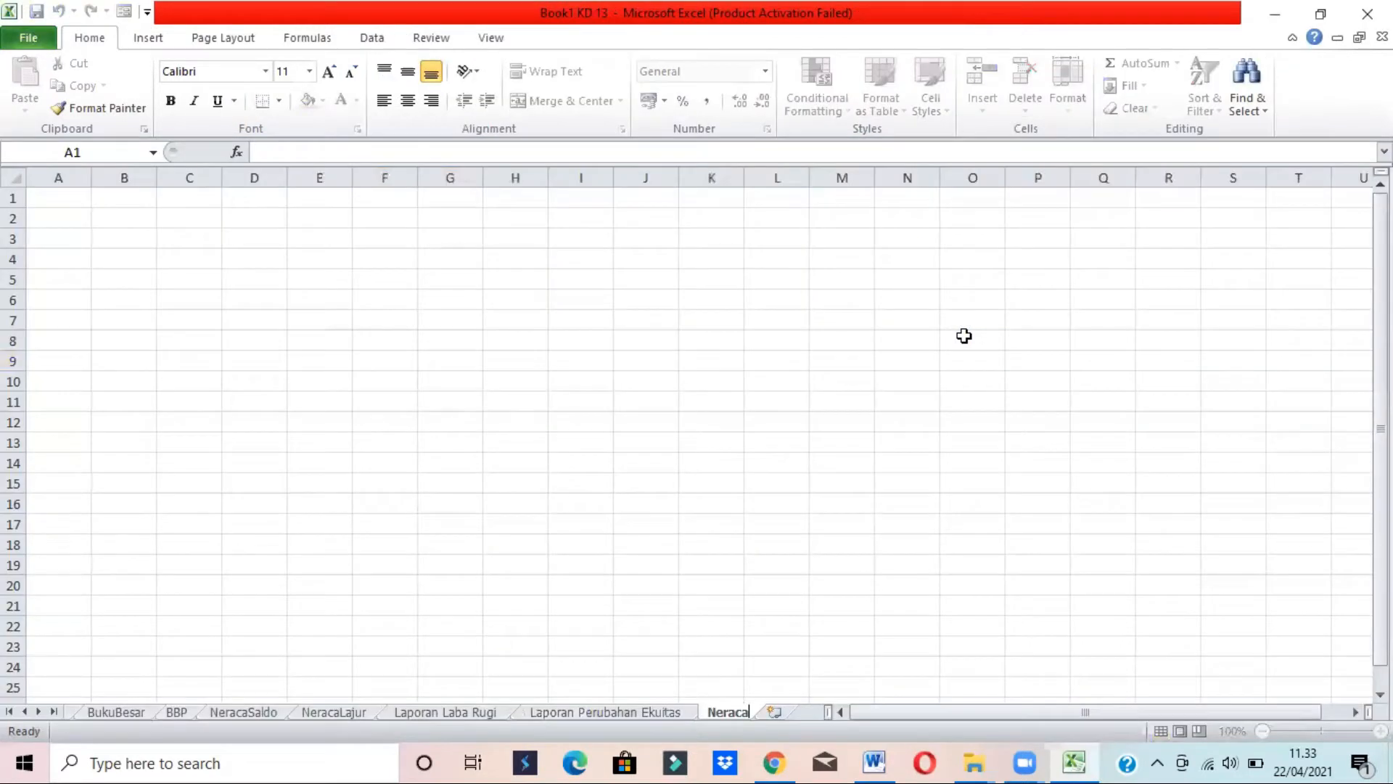
pyautogui.hotkey('alt', 'Tab')
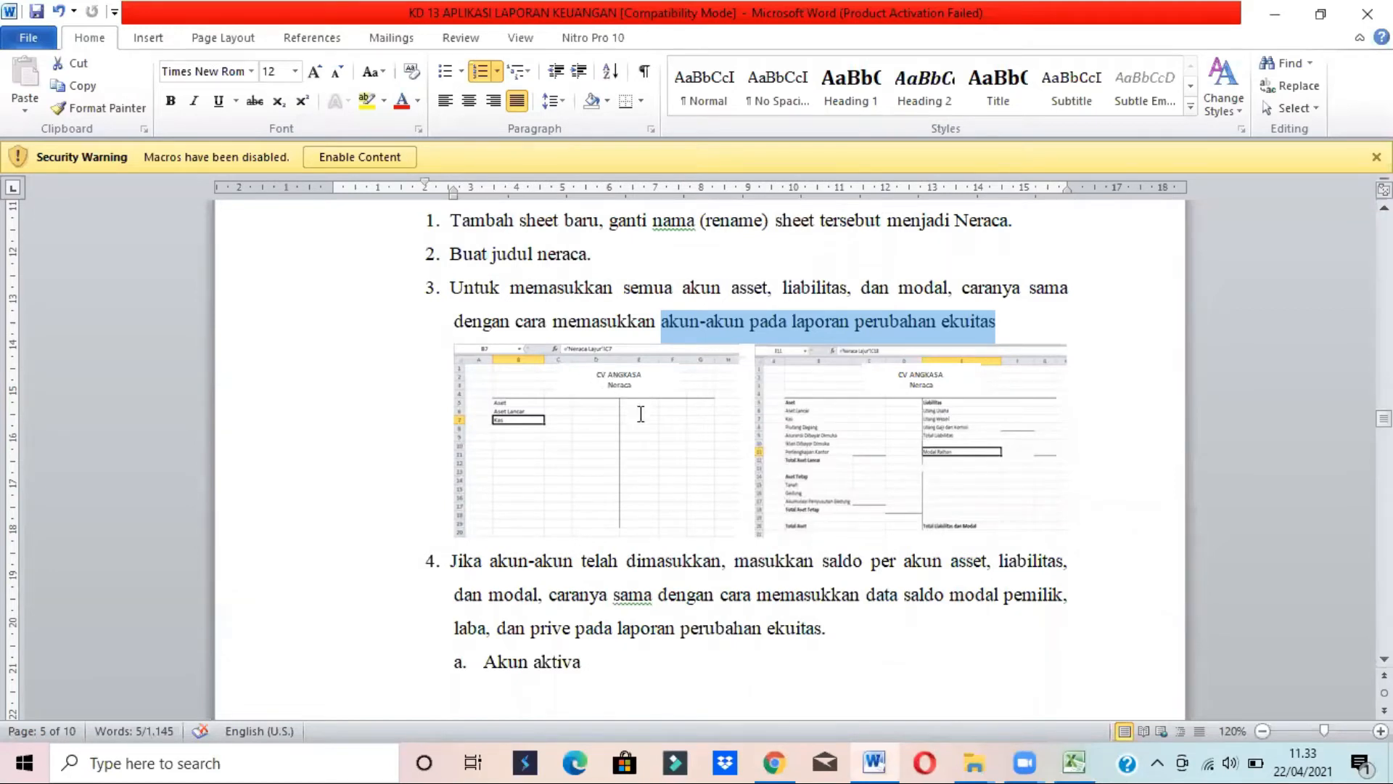
pyautogui.hotkey('alt', 'Tab')
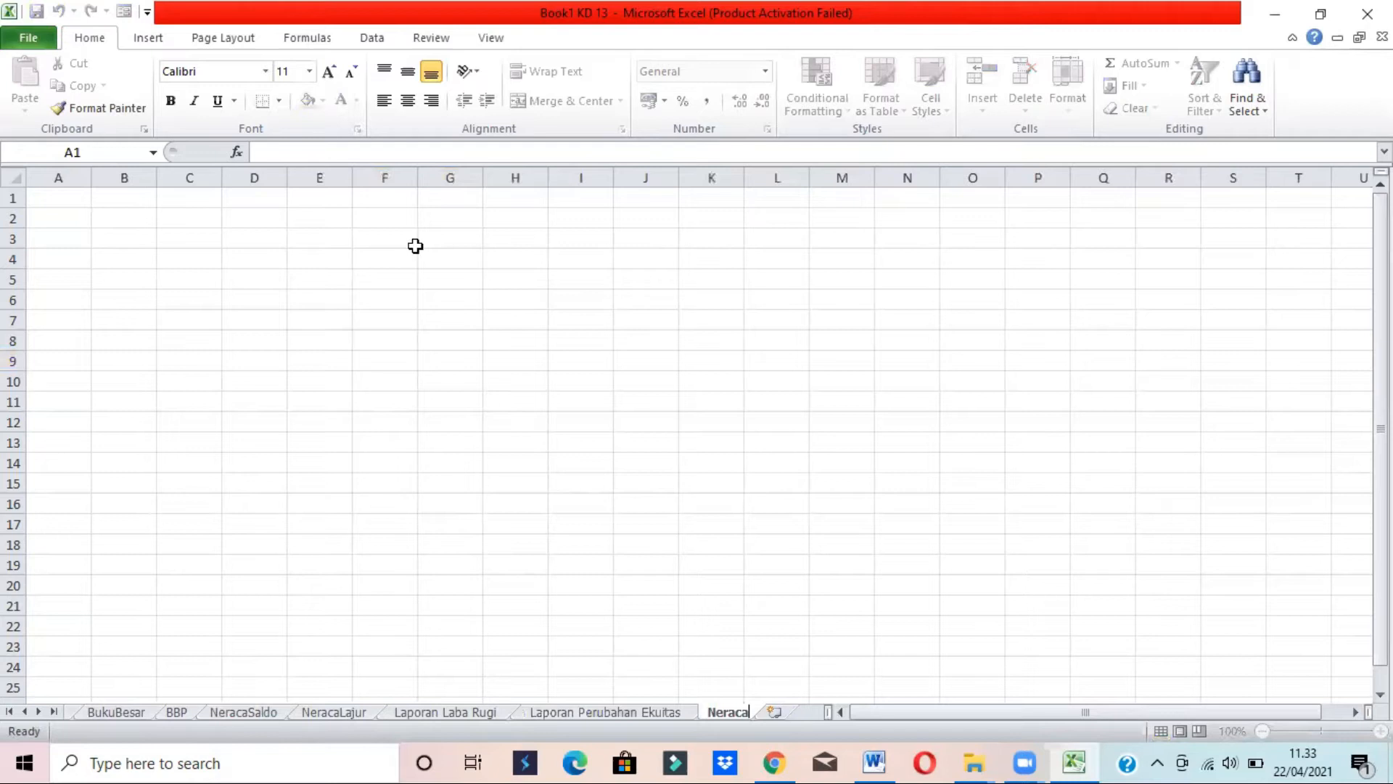
pyautogui.hotkey('alt', 'Tab')
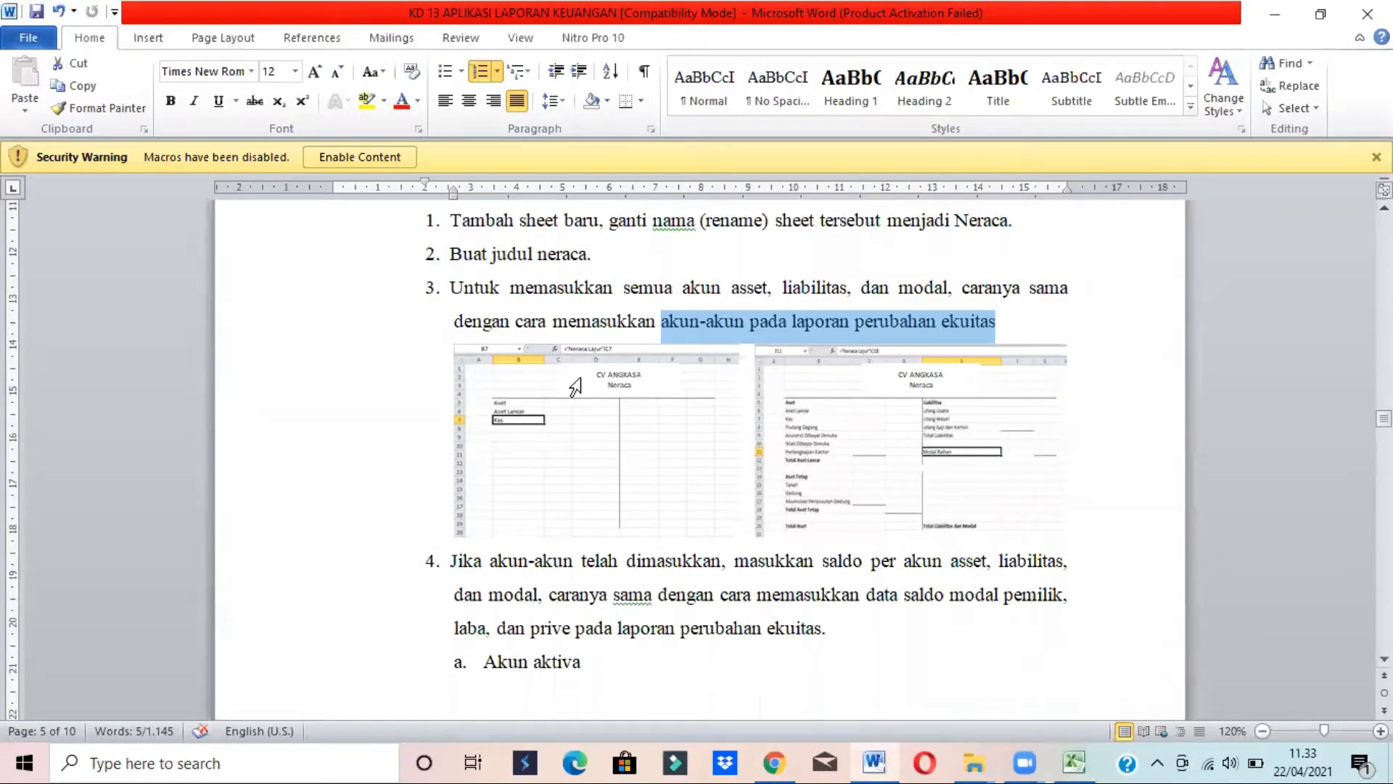
# Merge and center cells A1:H1 of the Neraca sheet in Excel and enter the company title CV ANGKASA
pyautogui.hotkey('alt', 'Tab')
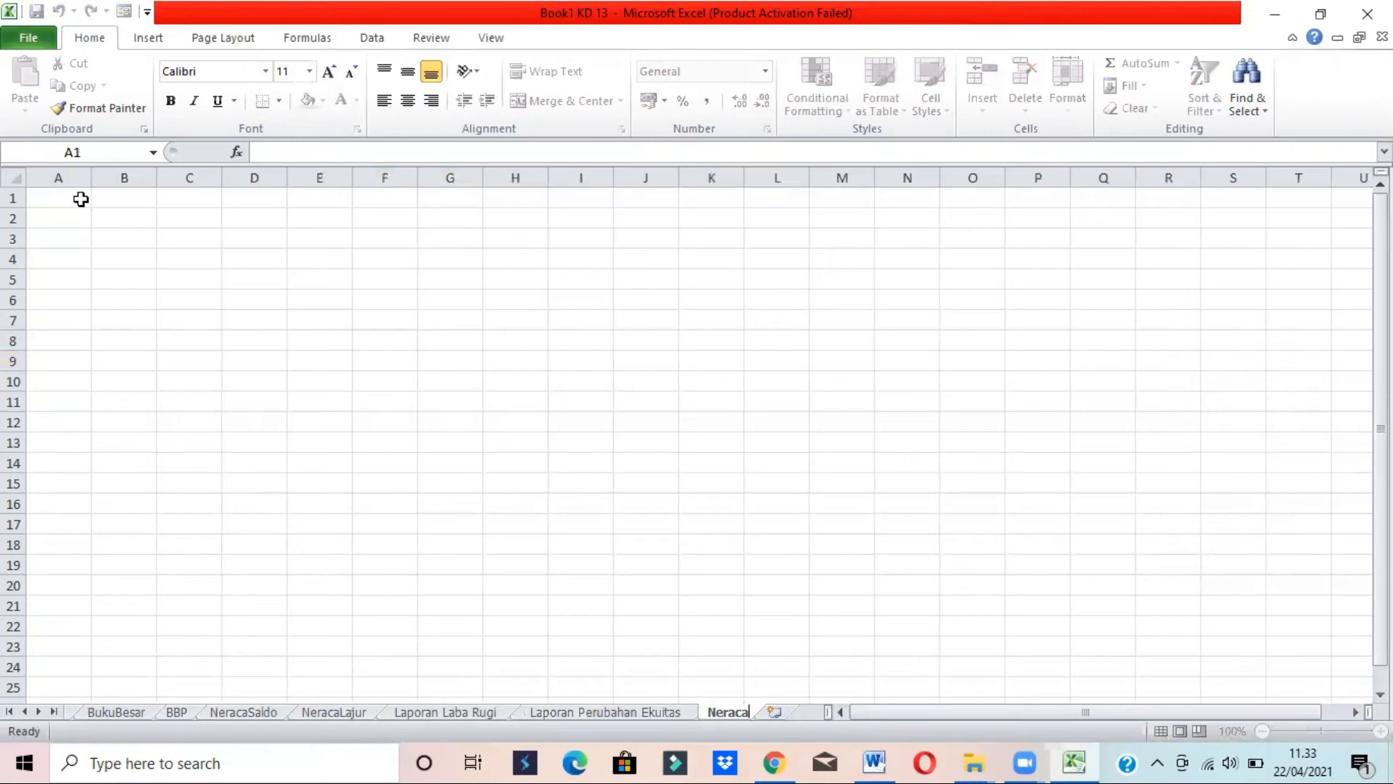
pyautogui.keyDown('shift'); pyautogui.click(498, 198); pyautogui.keyUp('shift')
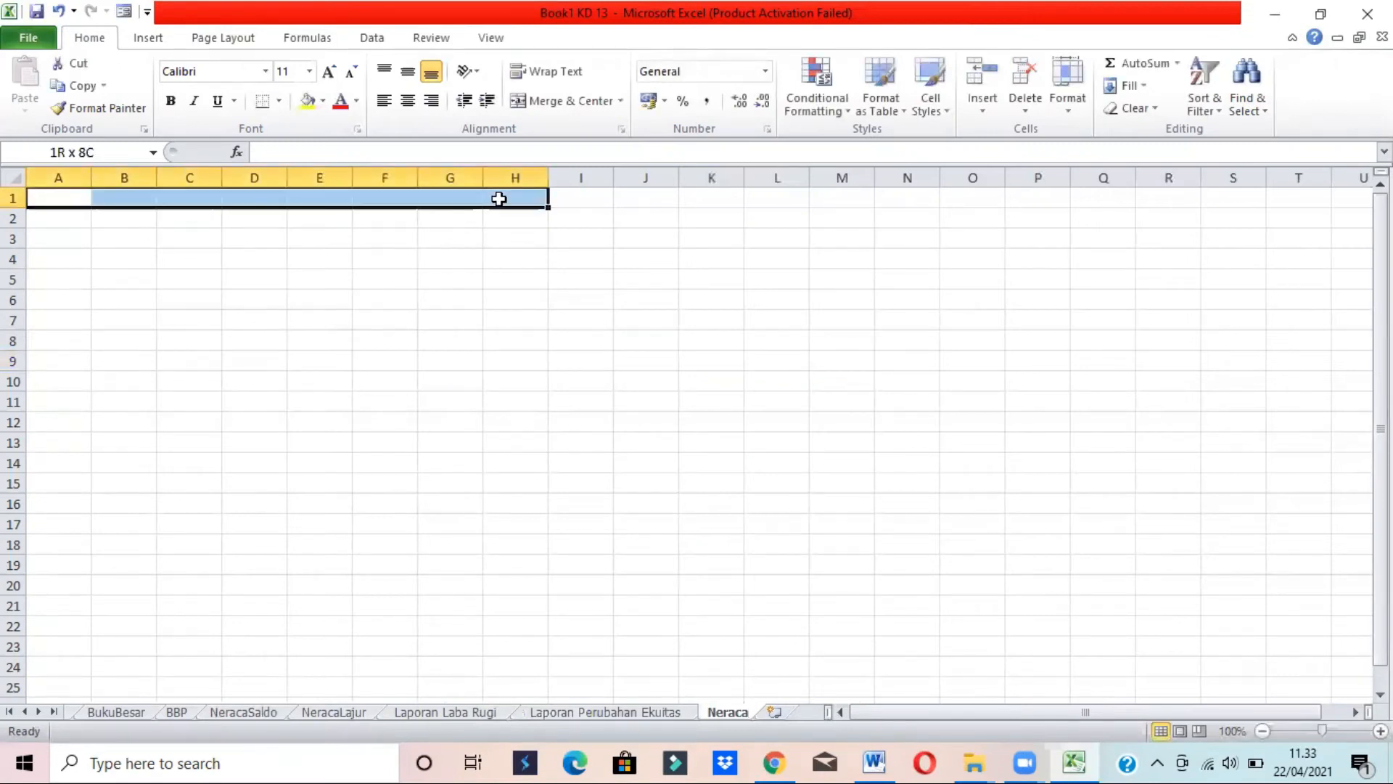
pyautogui.click(576, 103)
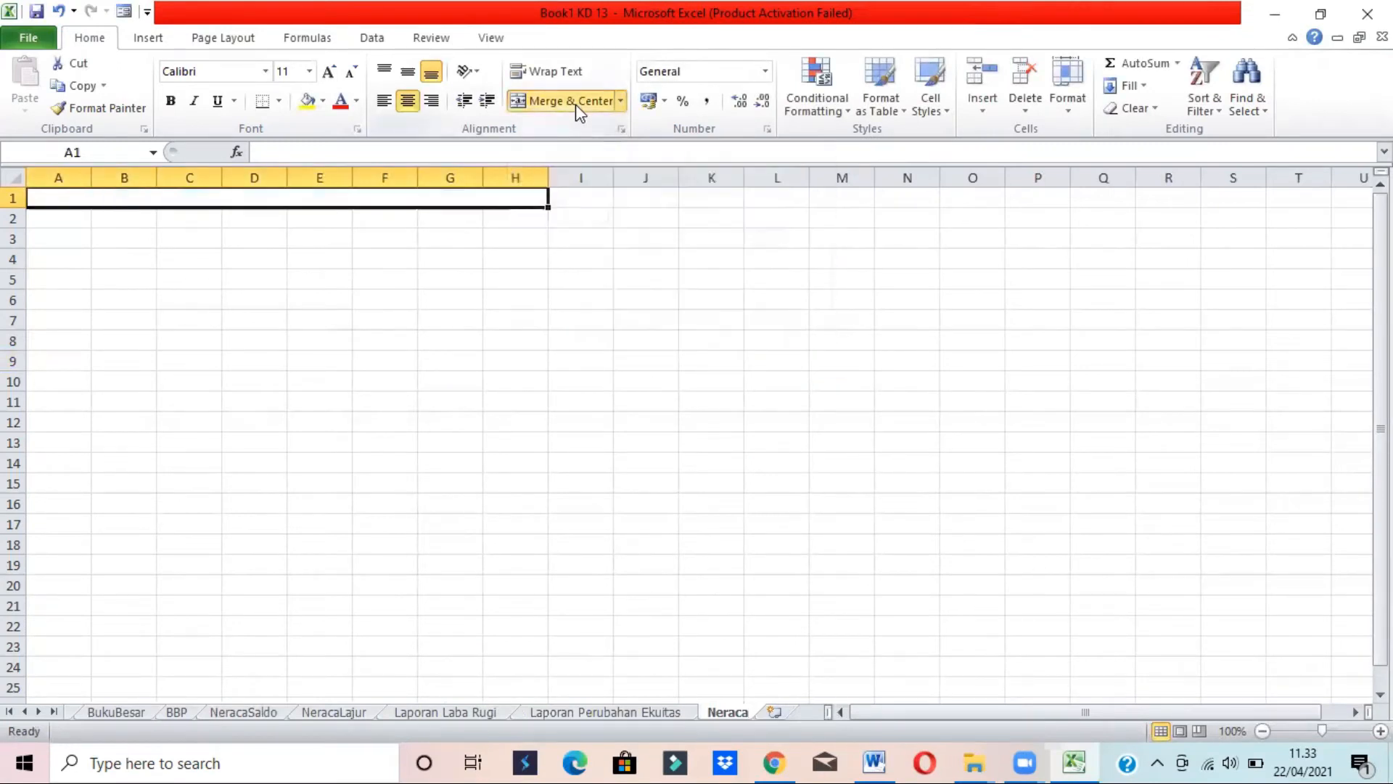
pyautogui.hotkey('alt', 'Tab')
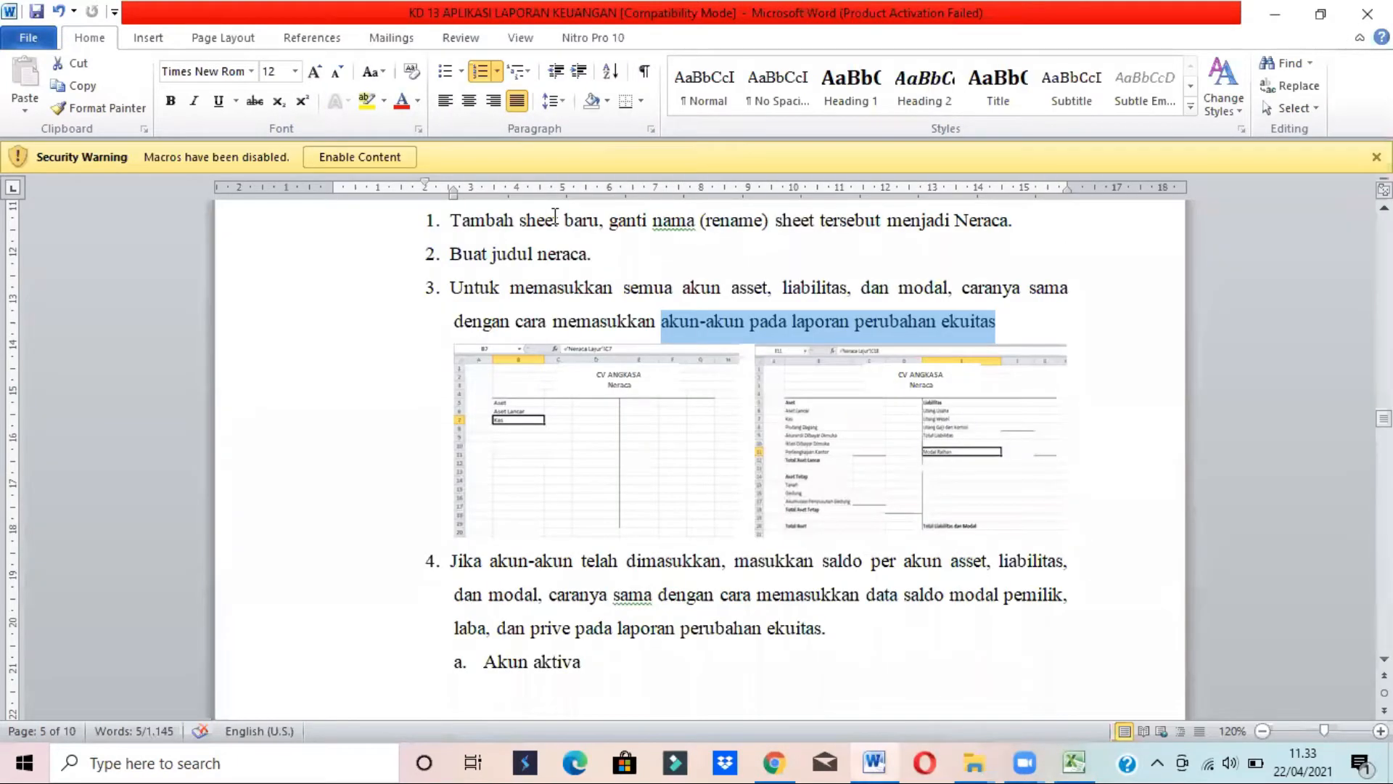
pyautogui.hotkey('alt', 'Tab')
pyautogui.write('CV ANGKASA')
pyautogui.press('Return')
pyautogui.hotkey('alt', 'Tab')
pyautogui.hotkey('alt', 'Tab')
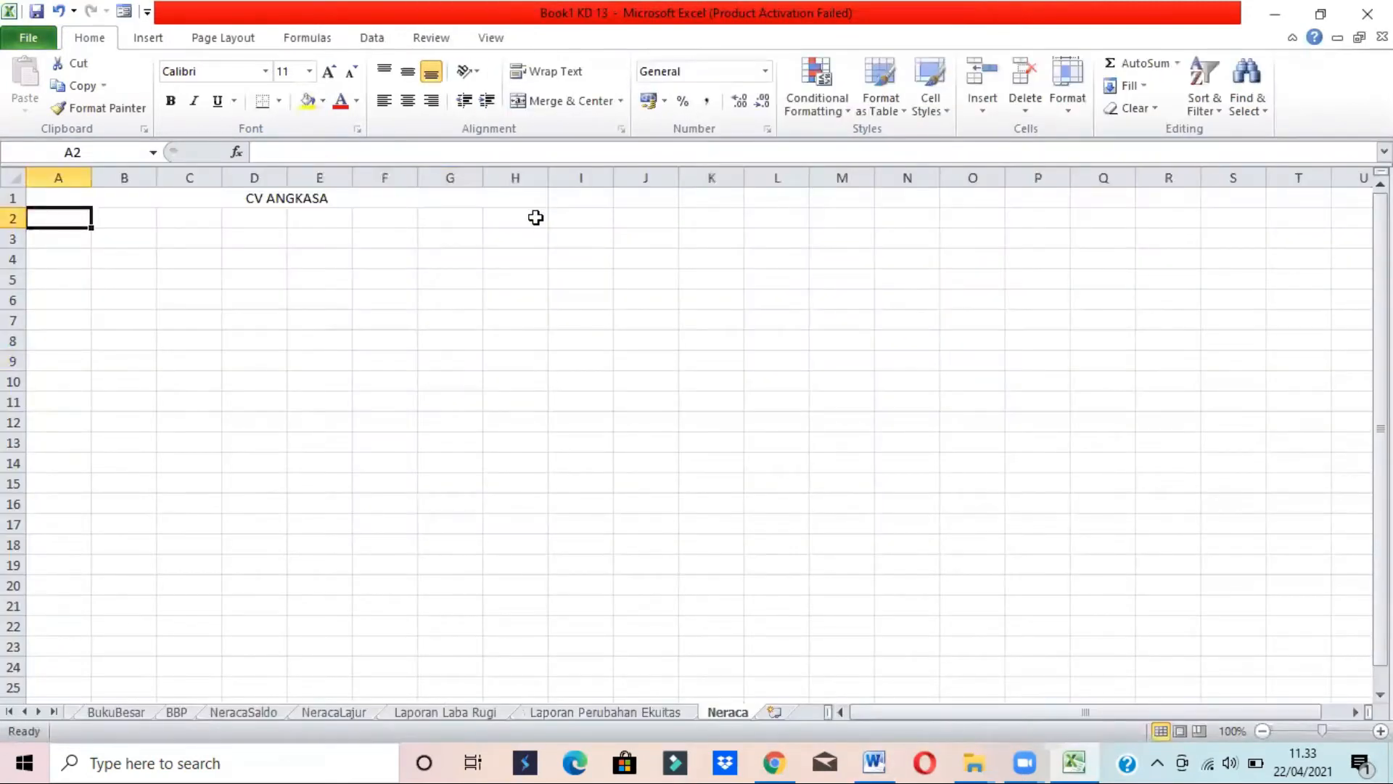
# Merge and center cells A2:H2 below the company name and enter the report title Neraca
pyautogui.keyDown('shift'); pyautogui.click(536, 217); pyautogui.keyUp('shift')
pyautogui.click(563, 103)
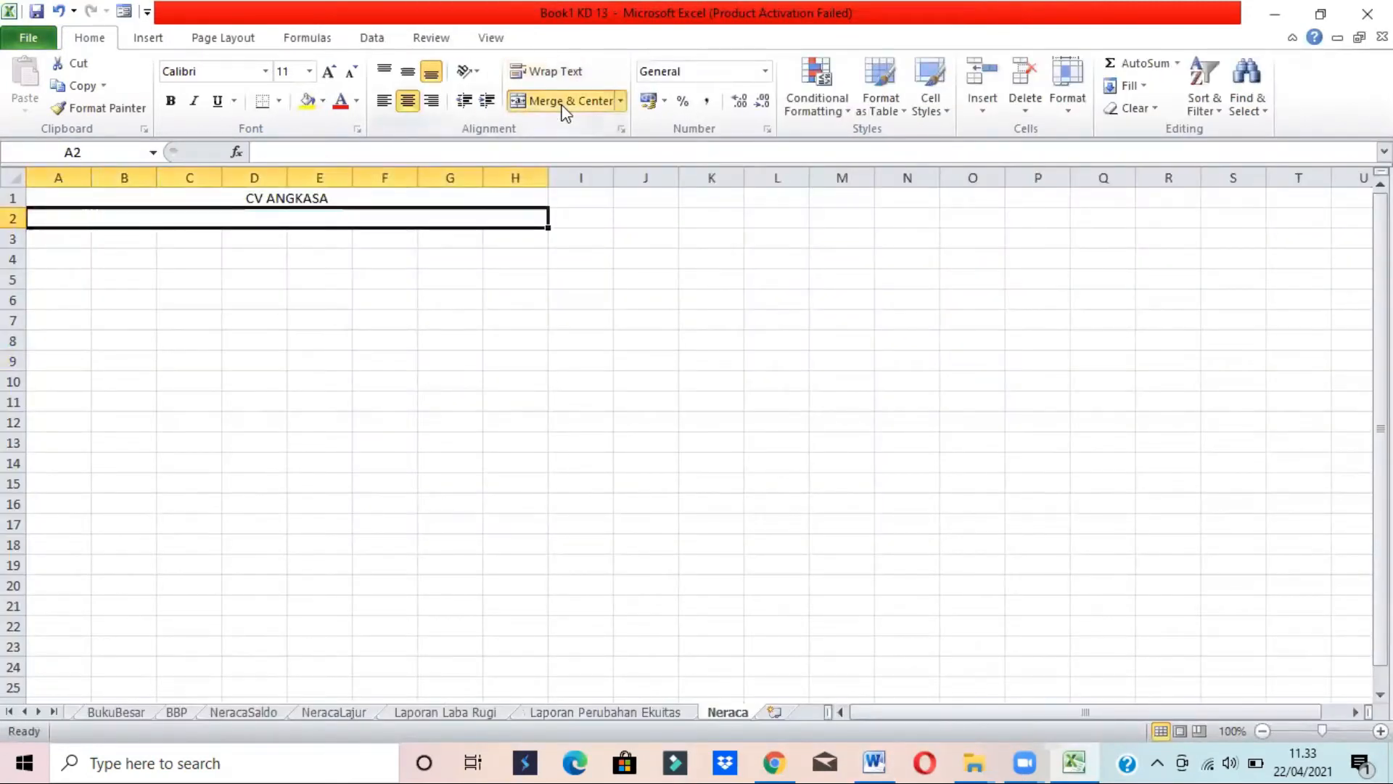
pyautogui.write('Neraca')
pyautogui.press('Return')
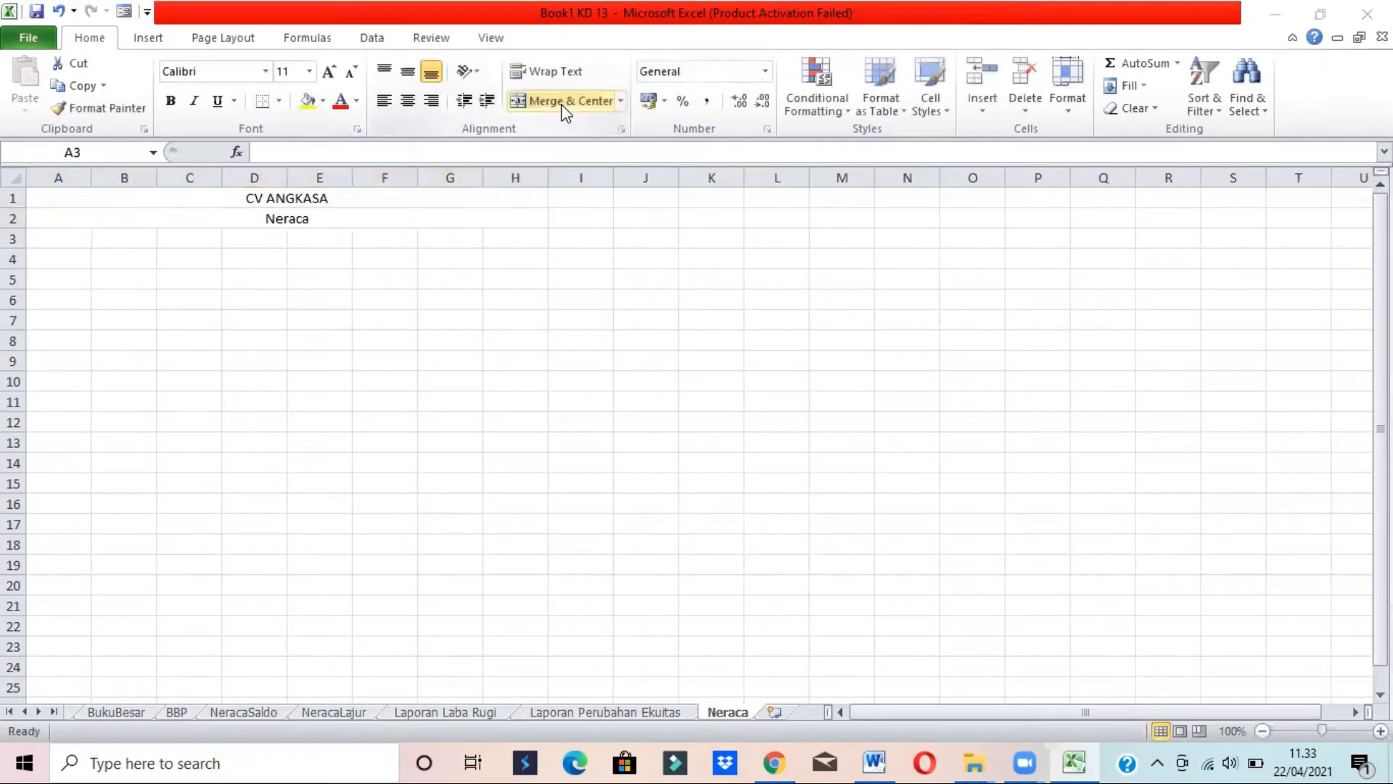
# Add a bottom border to cells B4:G4 as the horizontal line of the balance sheet, following the reference picture in Word
pyautogui.hotkey('alt', 'Tab')
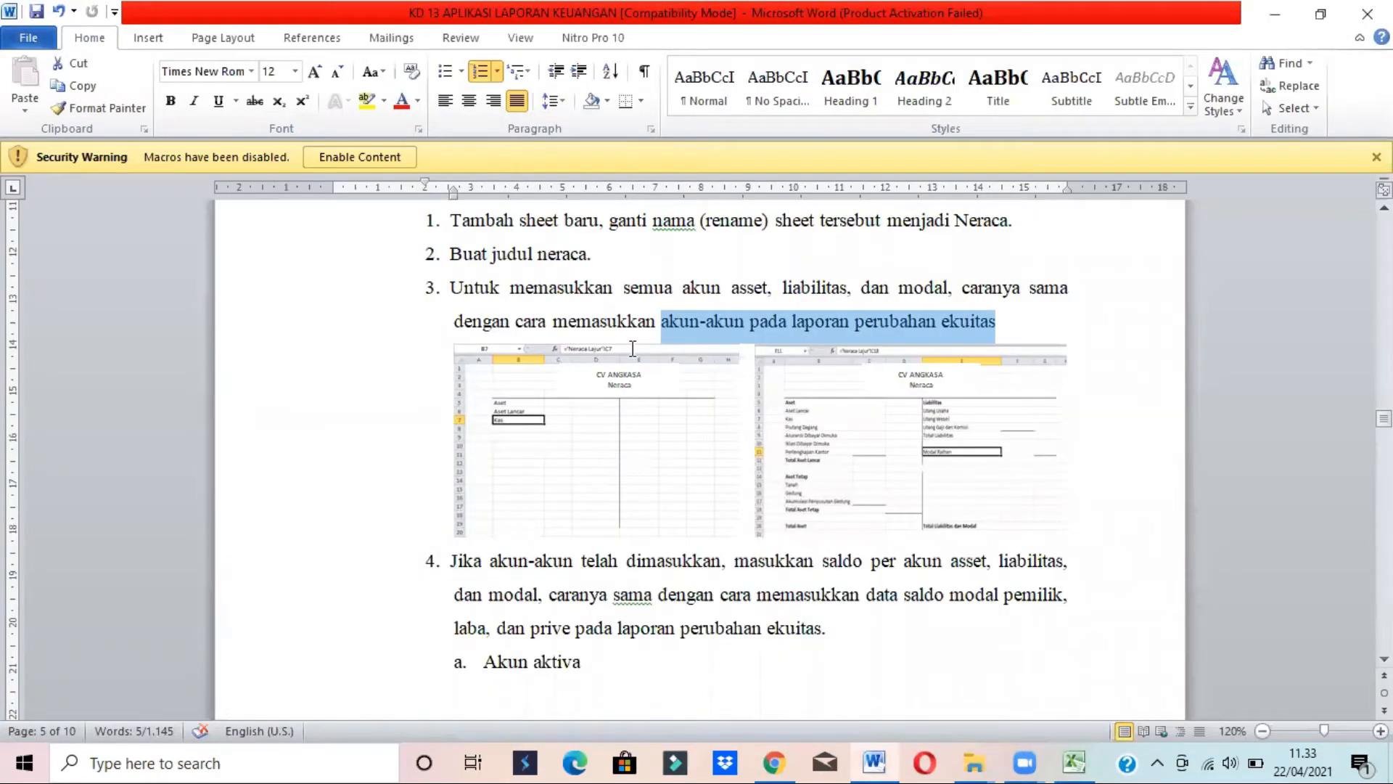
pyautogui.hotkey('alt', 'Tab')
pyautogui.press('Down')
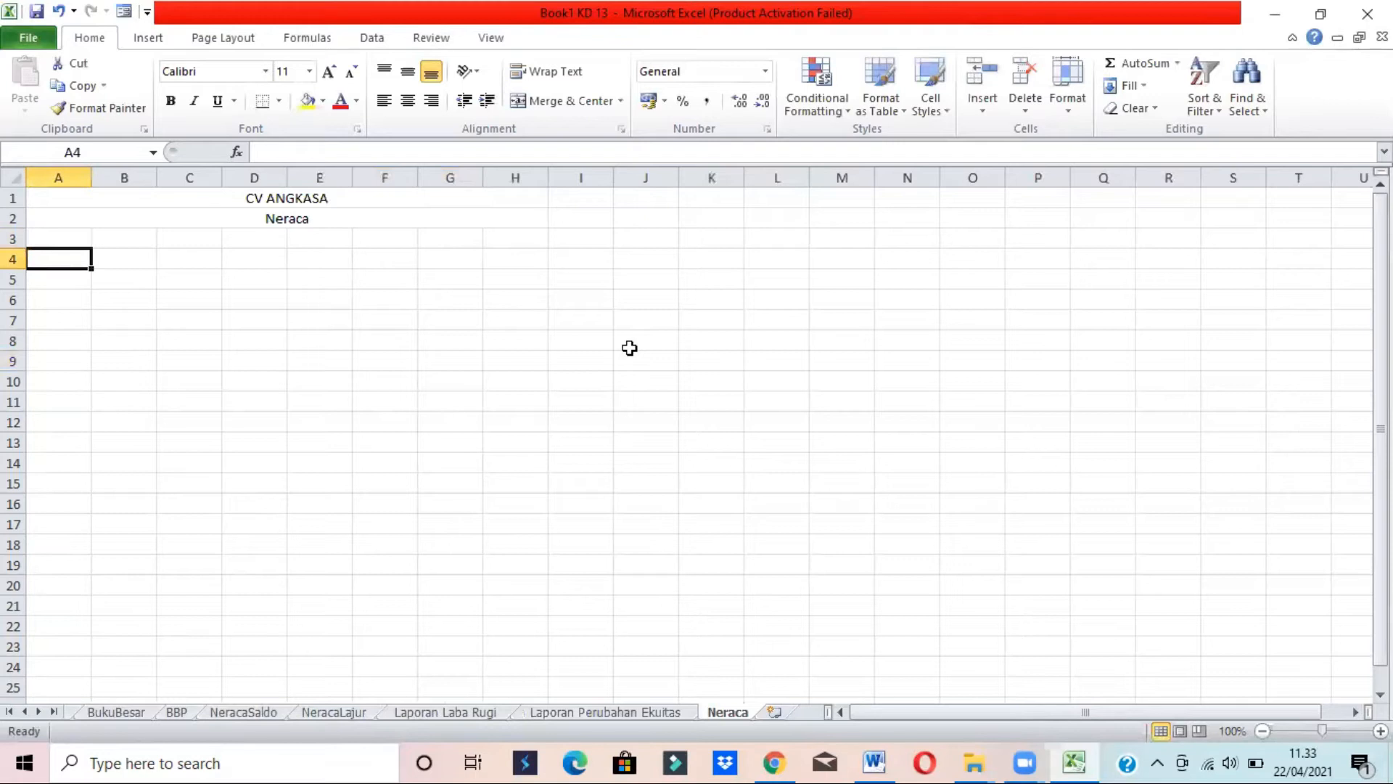
pyautogui.press('Right')
pyautogui.hotkey('alt', 'Tab')
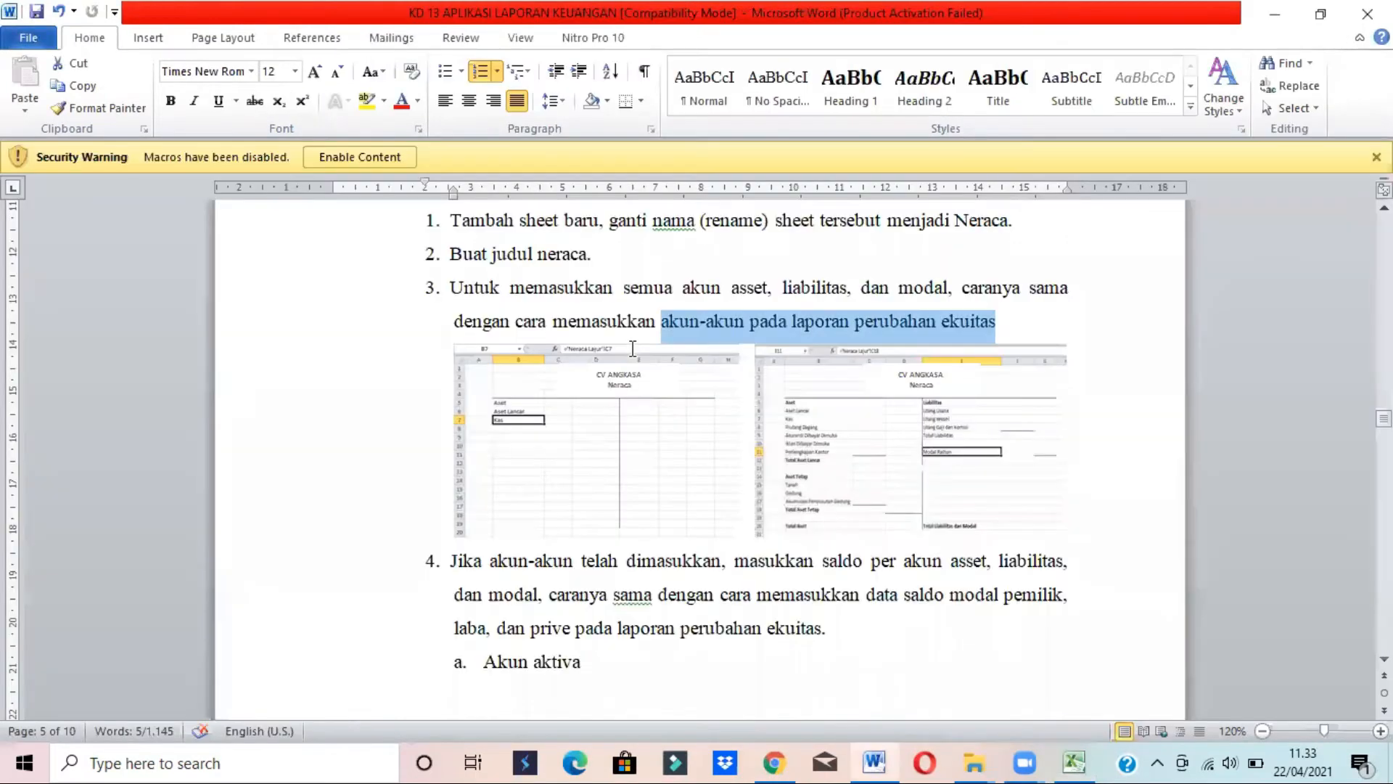
pyautogui.hotkey('alt', 'Tab')
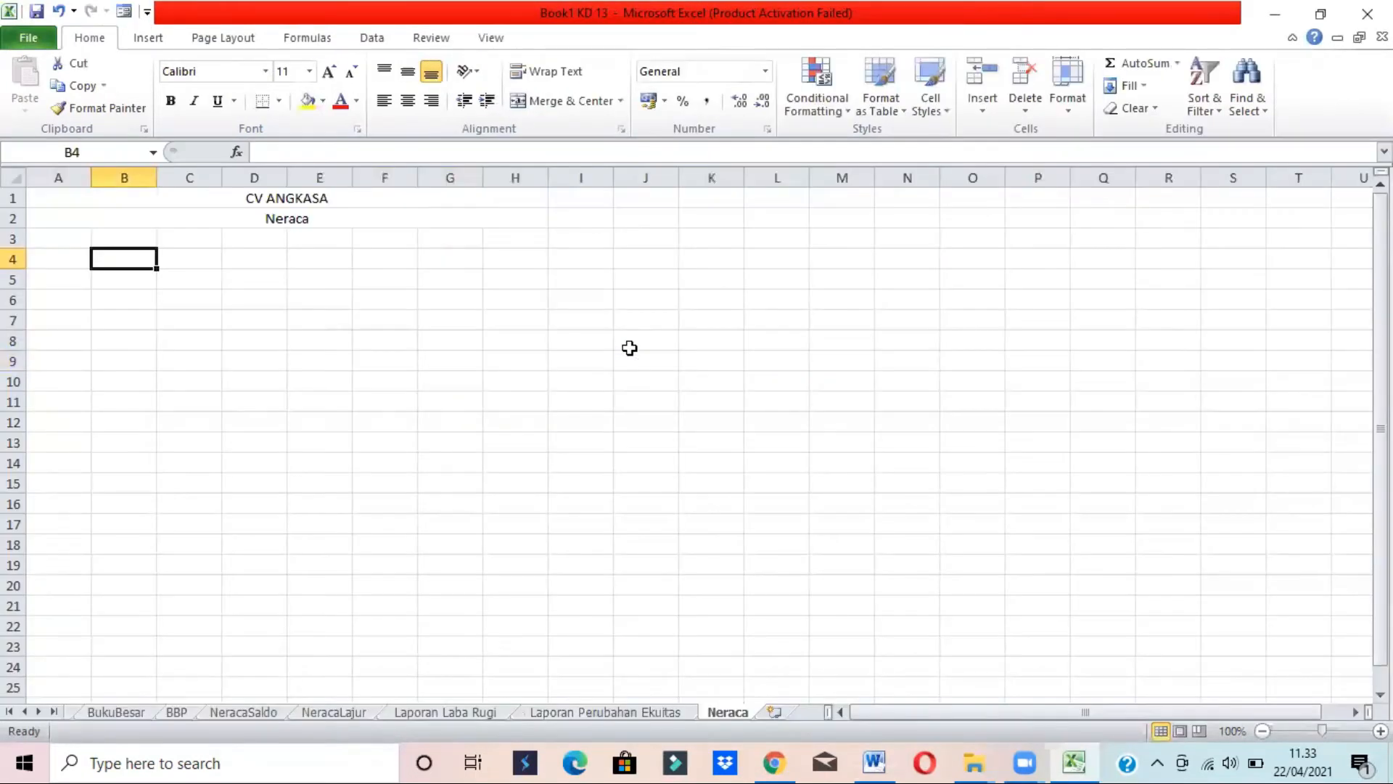
pyautogui.hotkey('shift', 'Right')
pyautogui.hotkey('shift', 'Right')
pyautogui.hotkey('shift', 'Right')
pyautogui.hotkey('shift', 'Right')
pyautogui.hotkey('shift', 'Right')
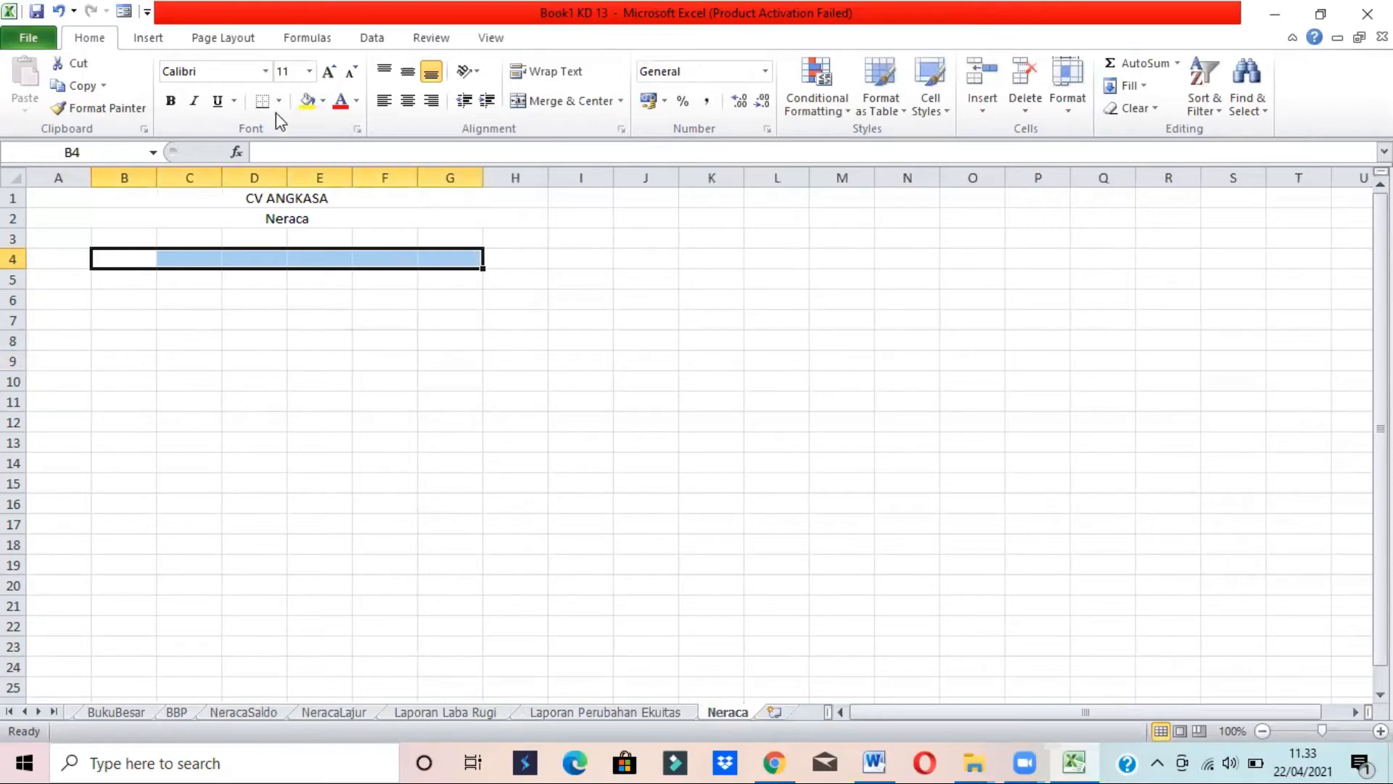
pyautogui.click(263, 100)
pyautogui.click(279, 100)
pyautogui.click(300, 152)
# Add a right border to cells D5:D19 as the vertical line separating the two sides of the balance sheet
pyautogui.hotkey('alt', 'Tab')
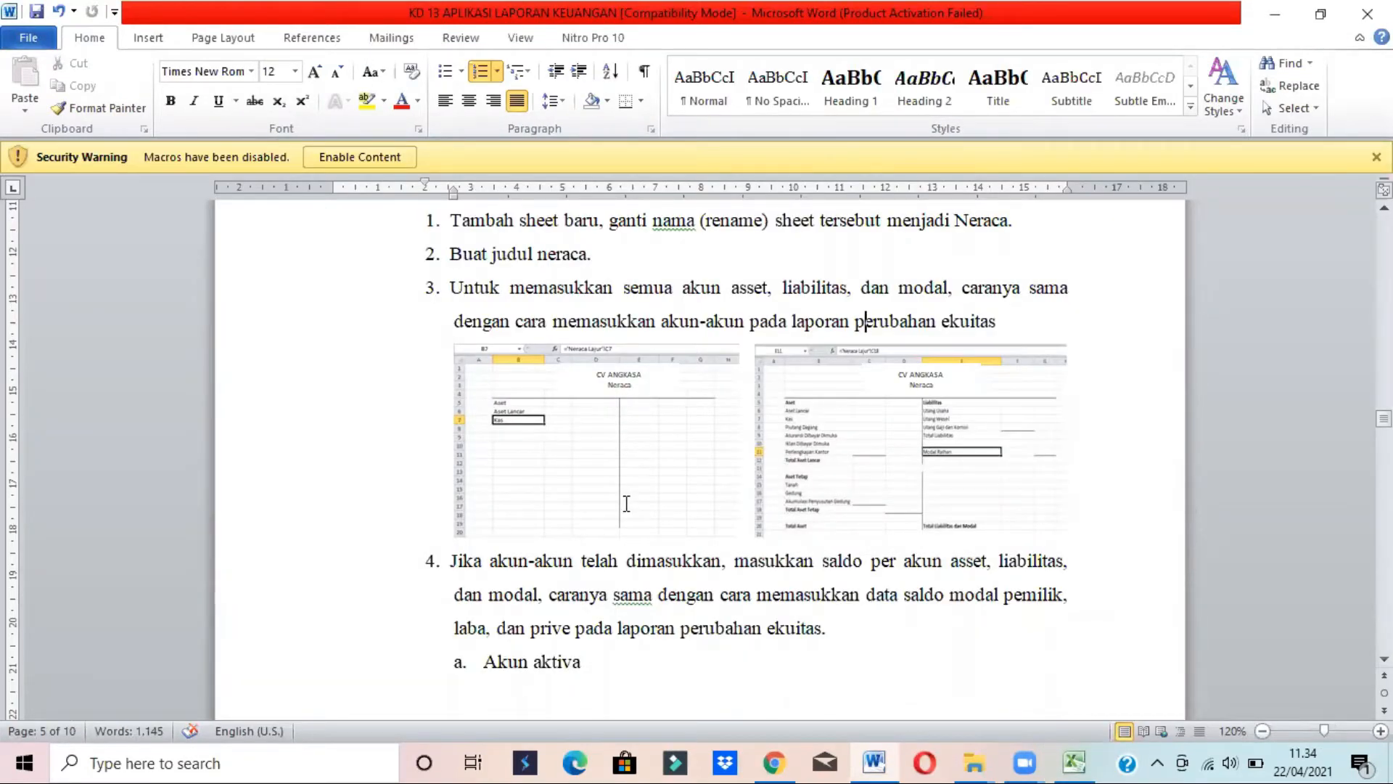
pyautogui.hotkey('alt', 'Tab')
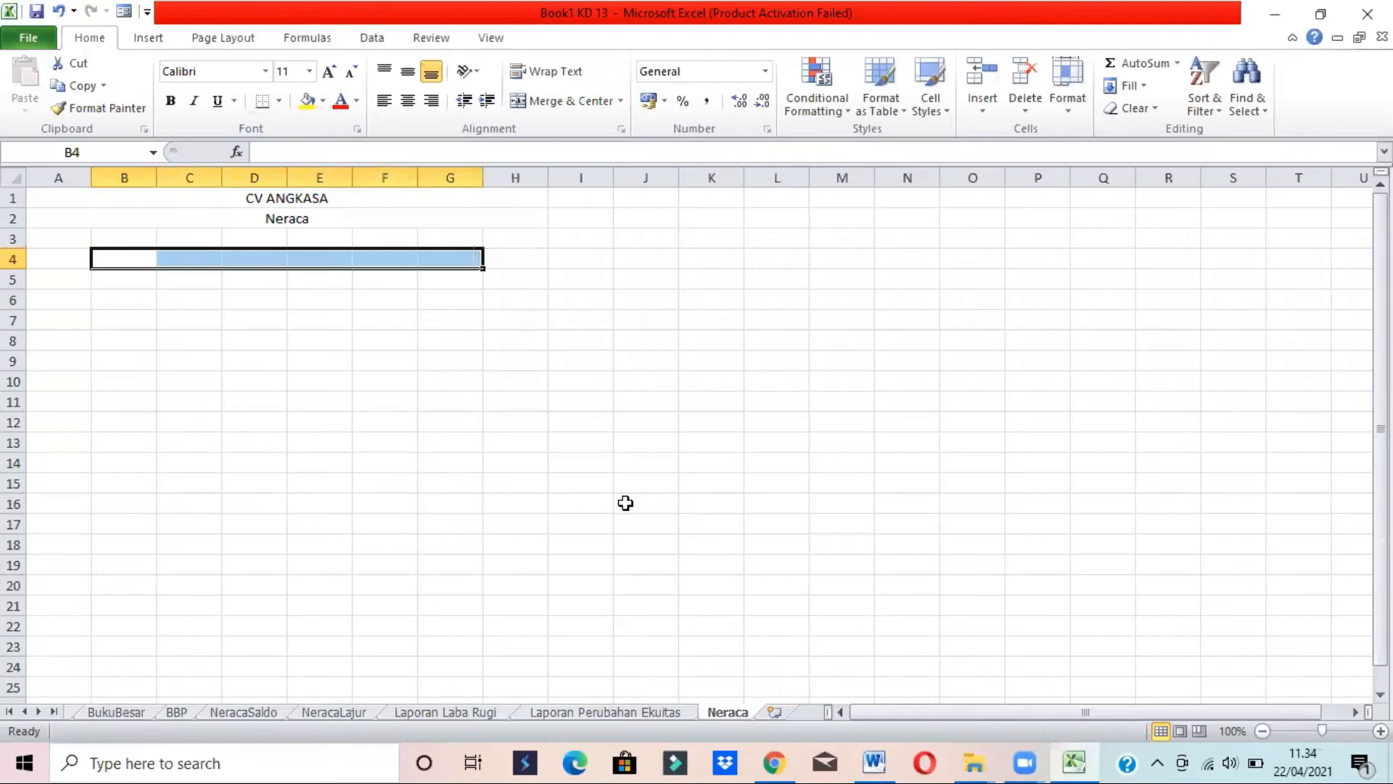
pyautogui.click(262, 276)
pyautogui.hotkey('alt', 'Tab')
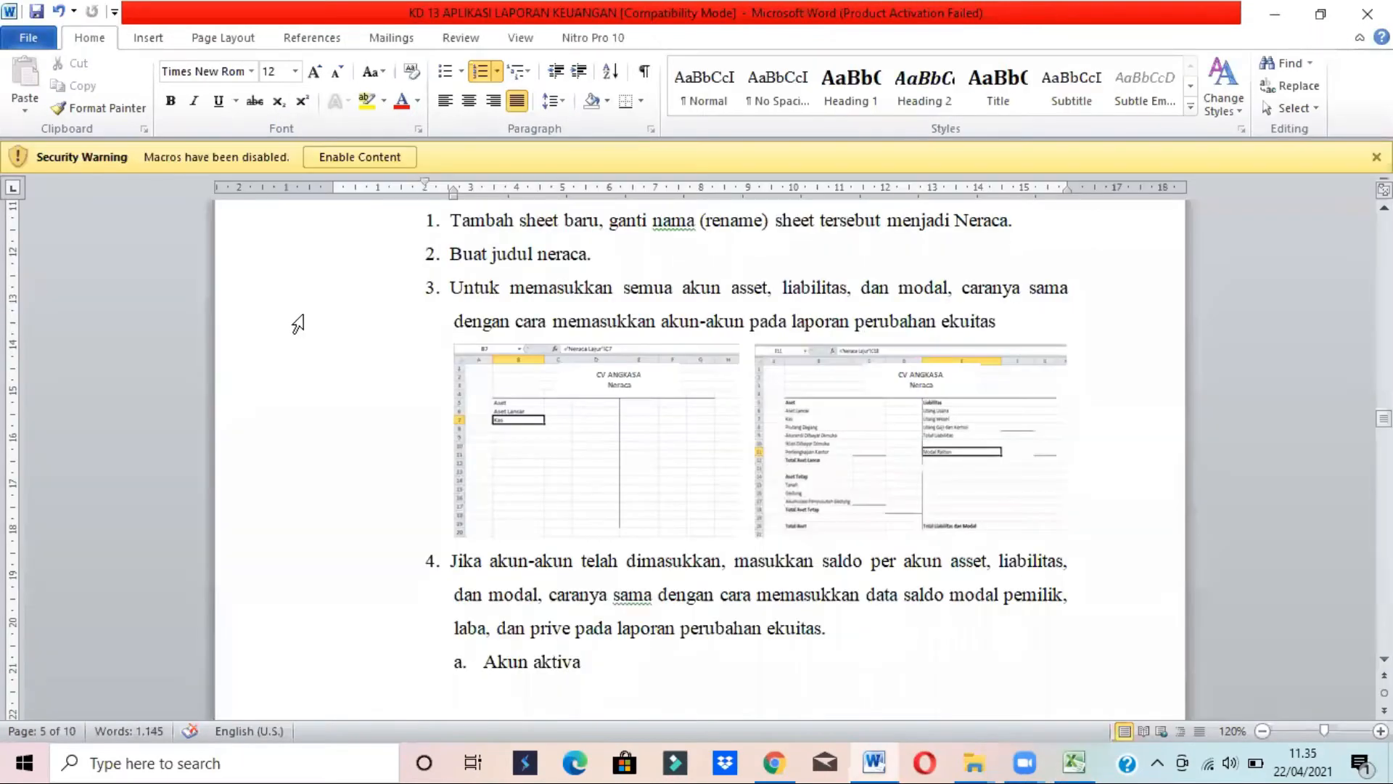
pyautogui.hotkey('alt', 'Tab')
pyautogui.hotkey('alt', 'Tab')
pyautogui.hotkey('alt', 'Tab')
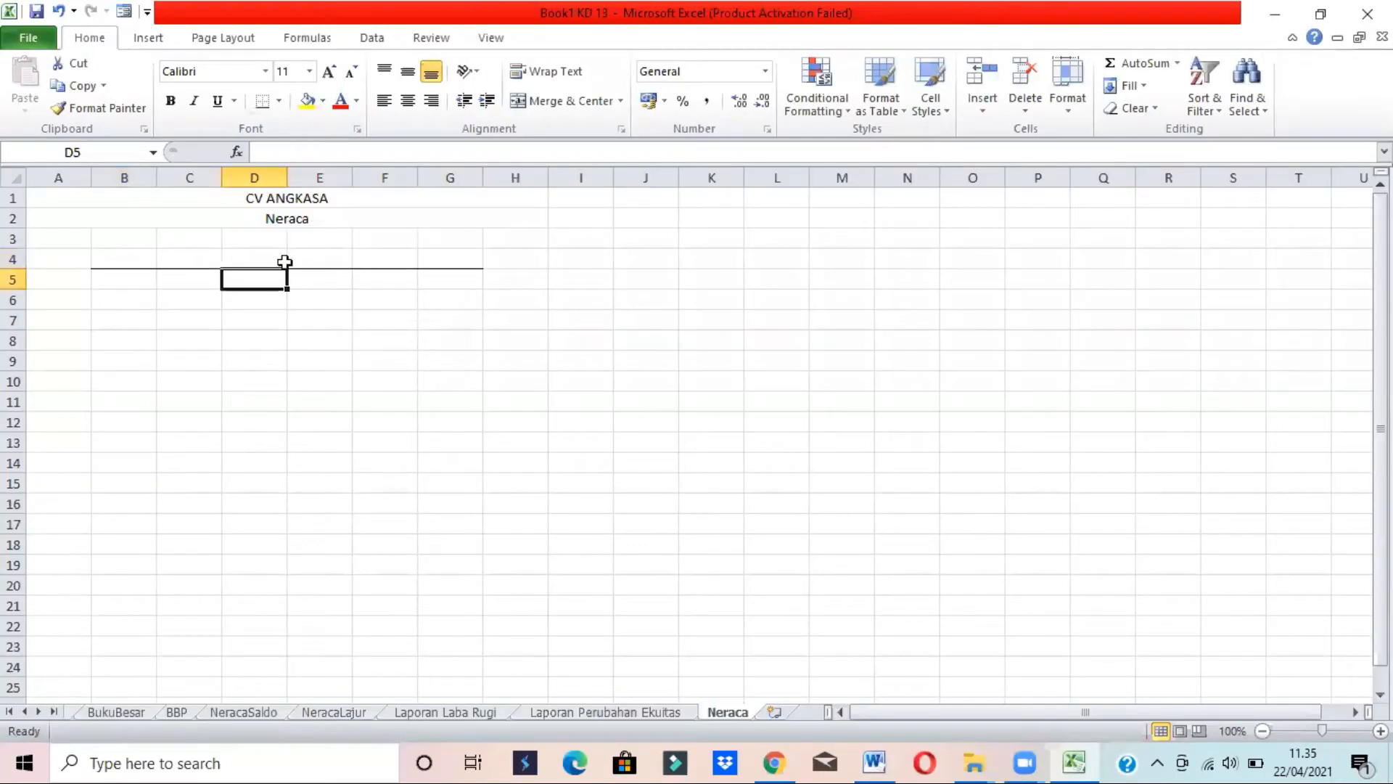
pyautogui.moveTo(276, 274); pyautogui.dragTo(271, 562)
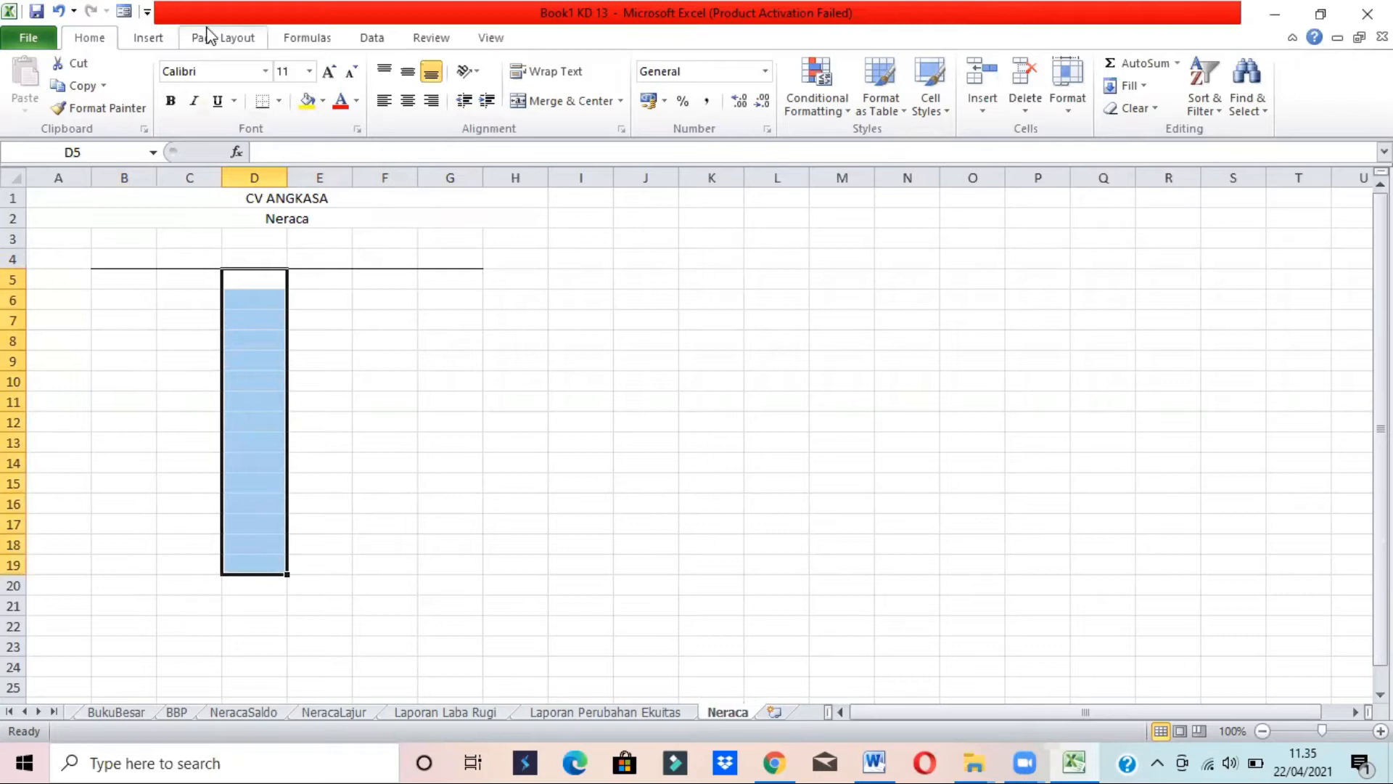
pyautogui.click(279, 100)
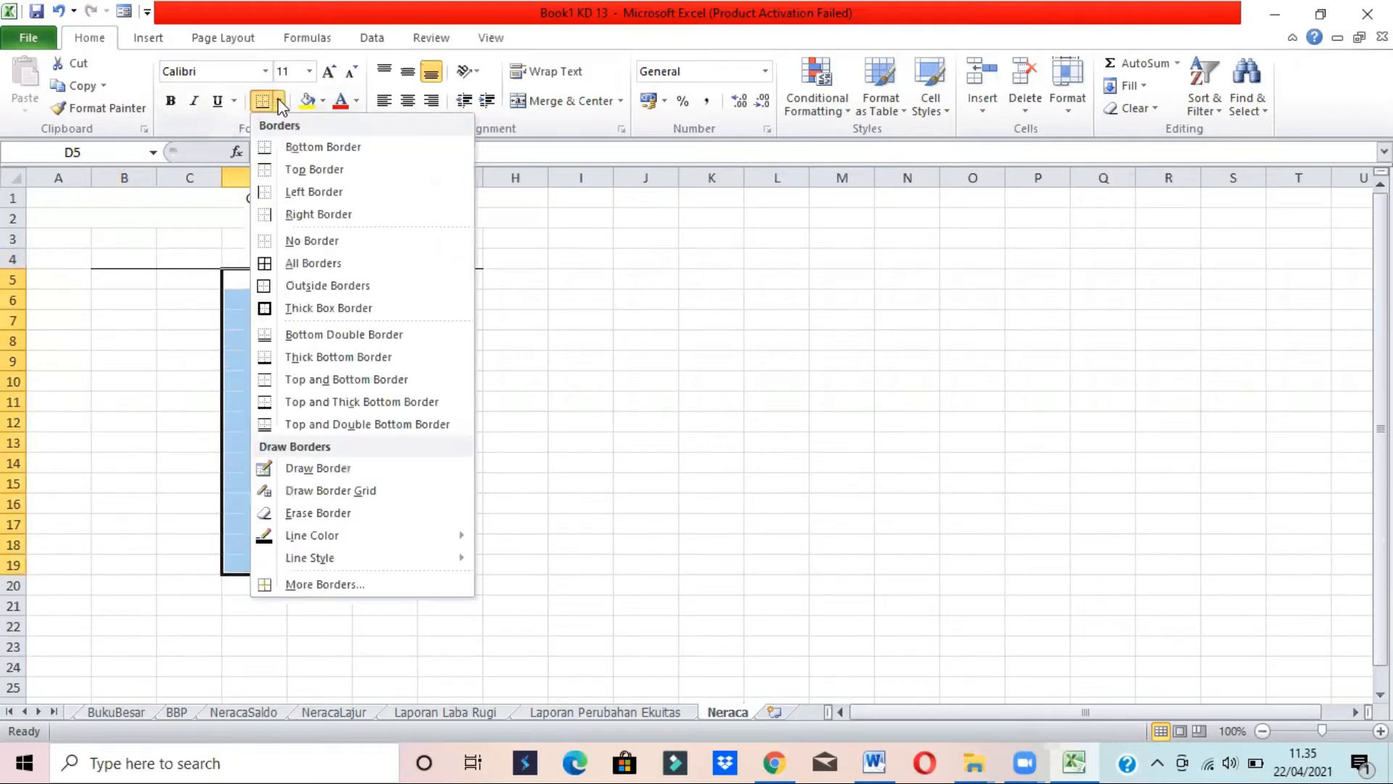
pyautogui.click(318, 213)
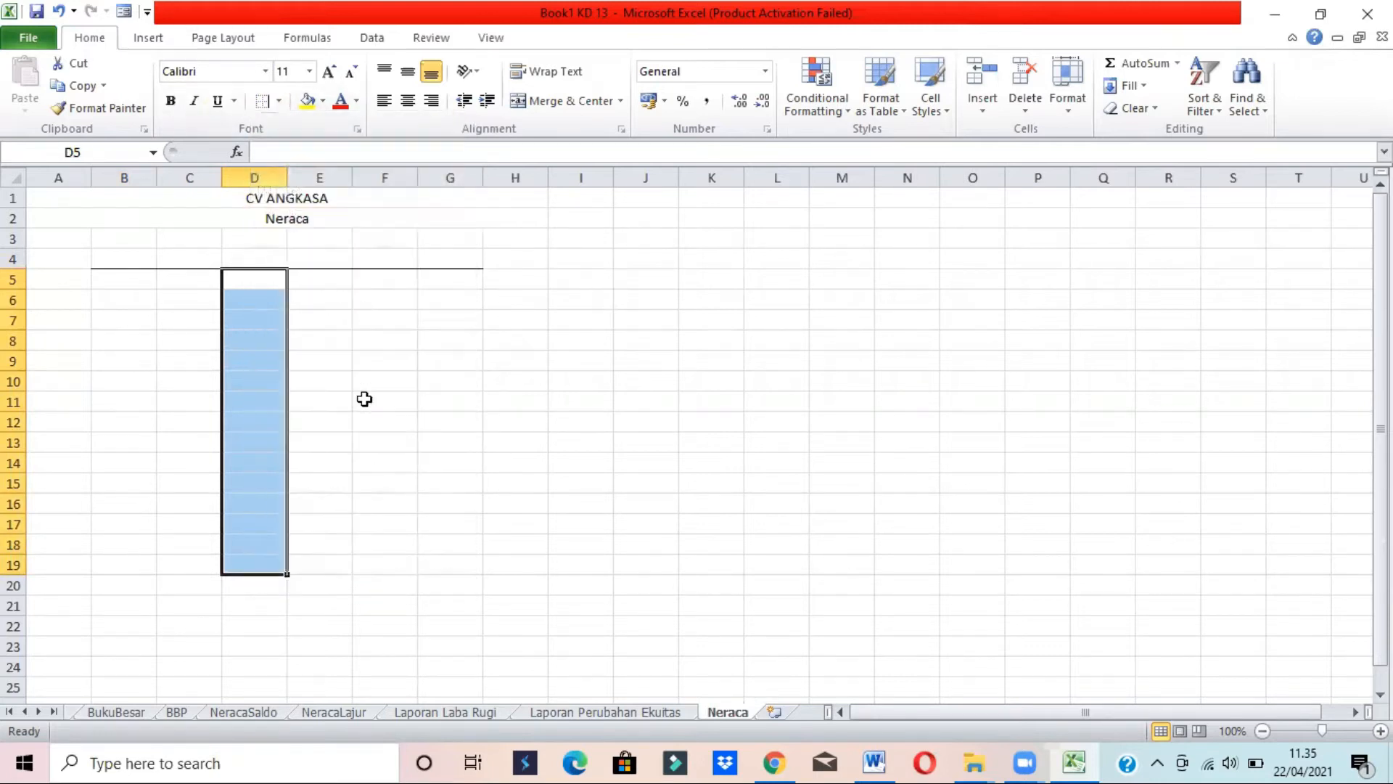
pyautogui.click(364, 400)
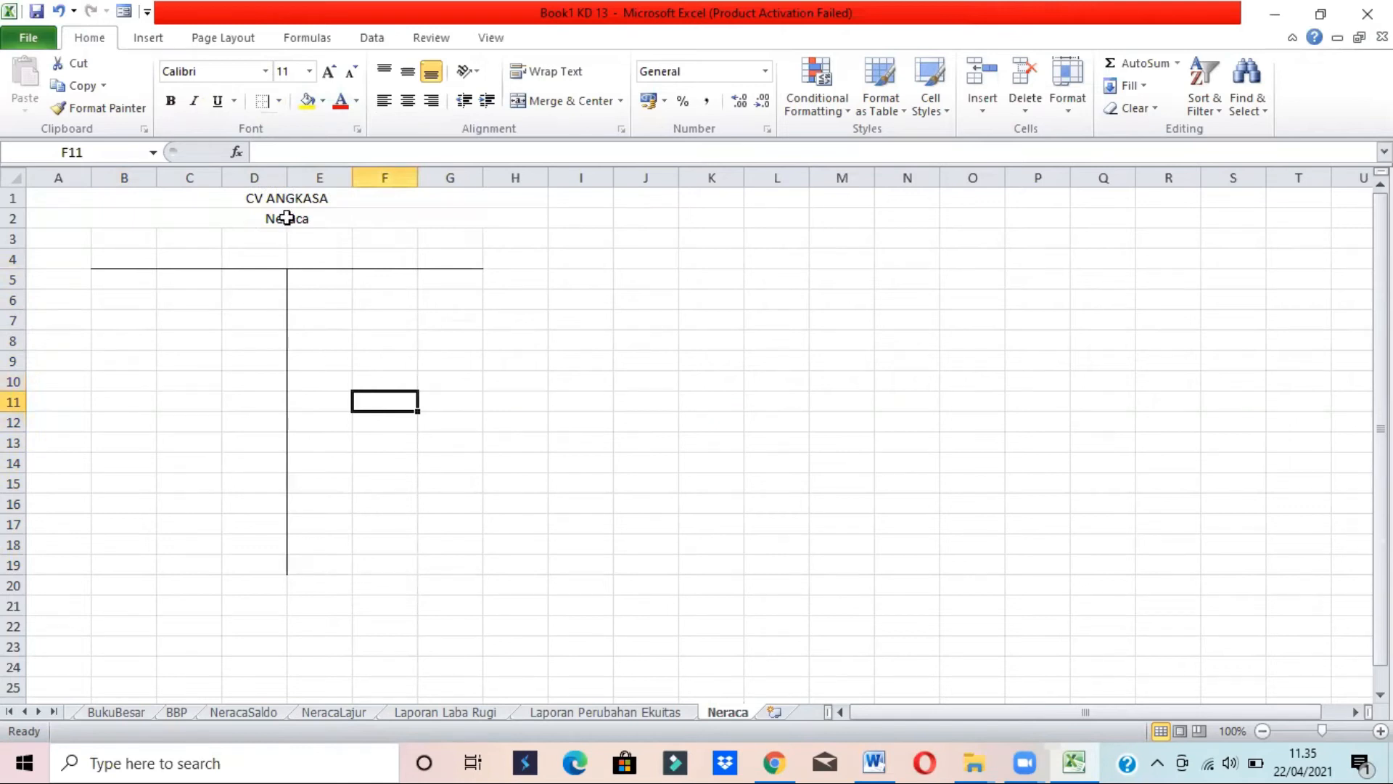
# Compare the title and T-shaped lines of the Neraca sheet in Excel with the reference pictures in Word
pyautogui.click(229, 237)
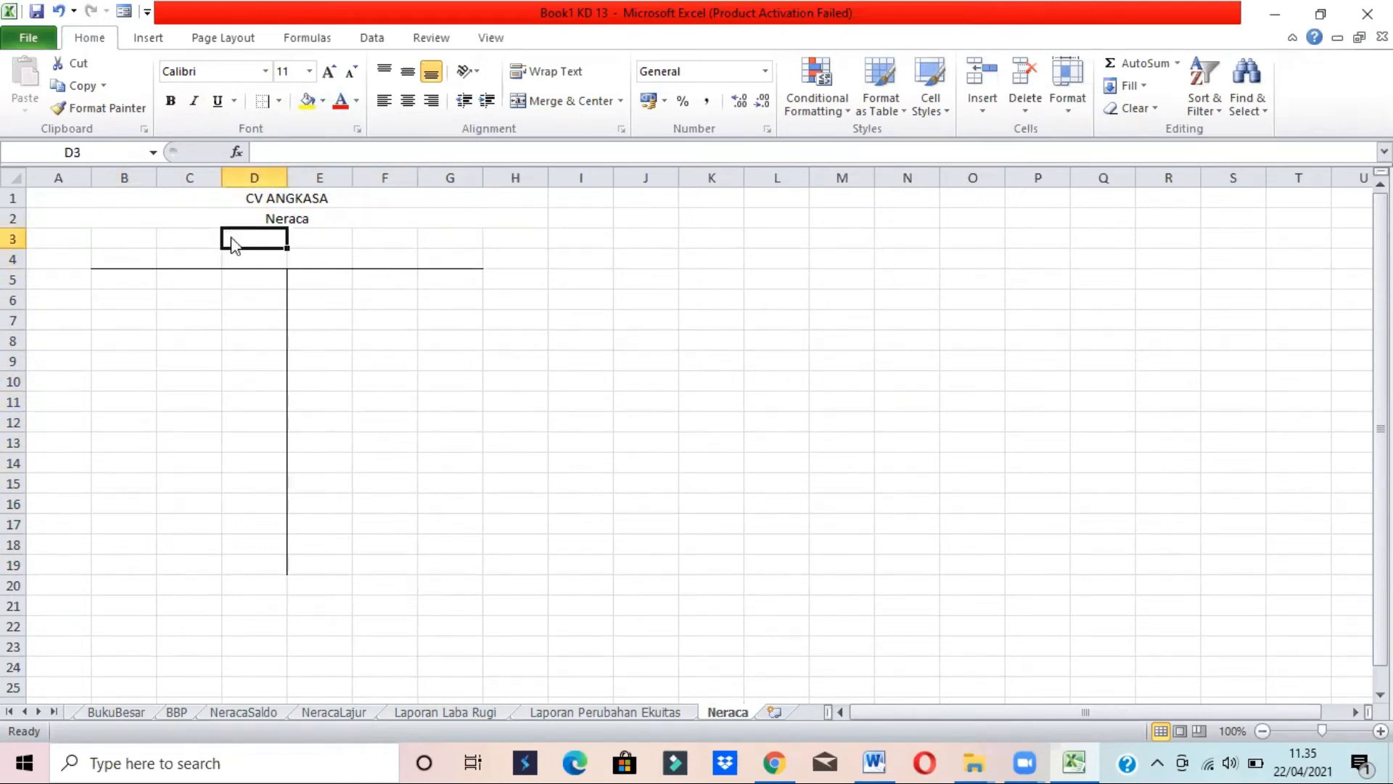
pyautogui.hotkey('alt', 'Tab')
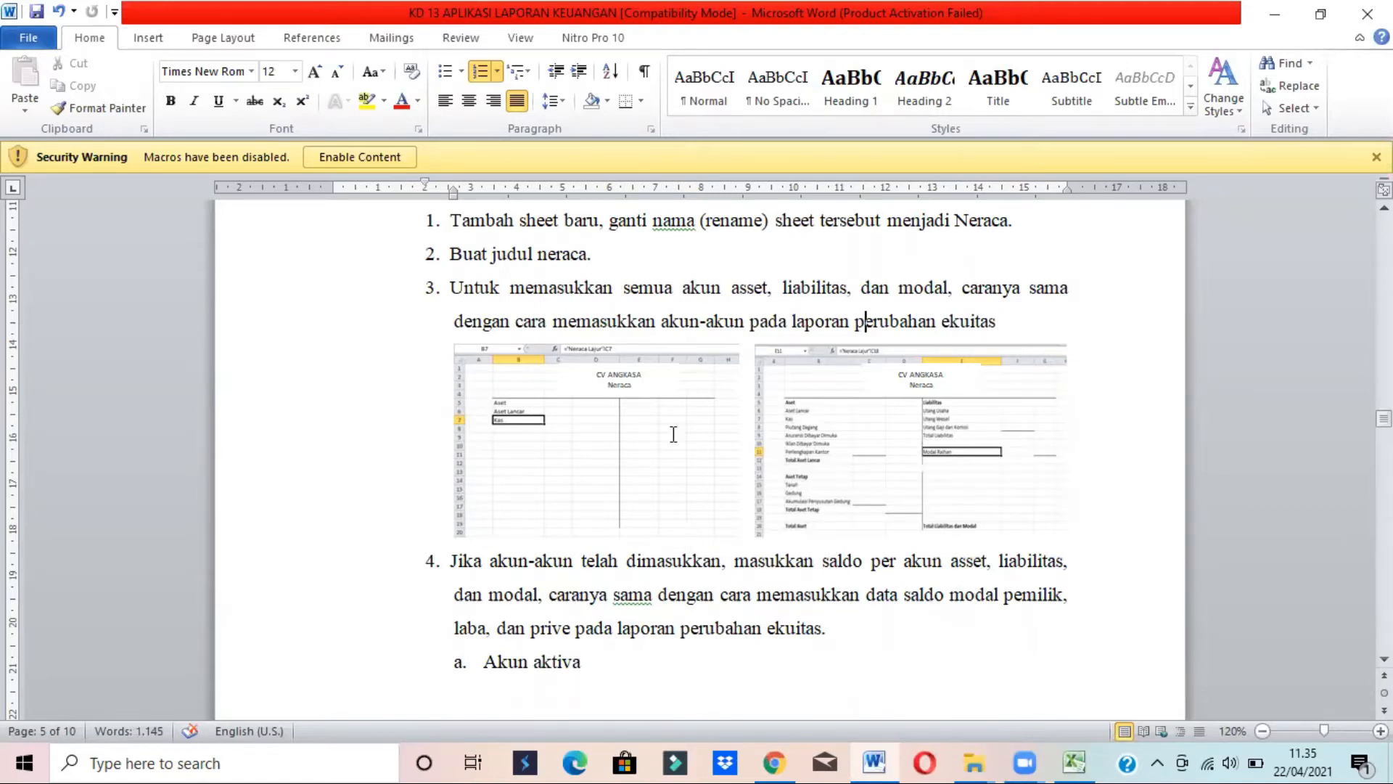
pyautogui.hotkey('alt', 'Tab')
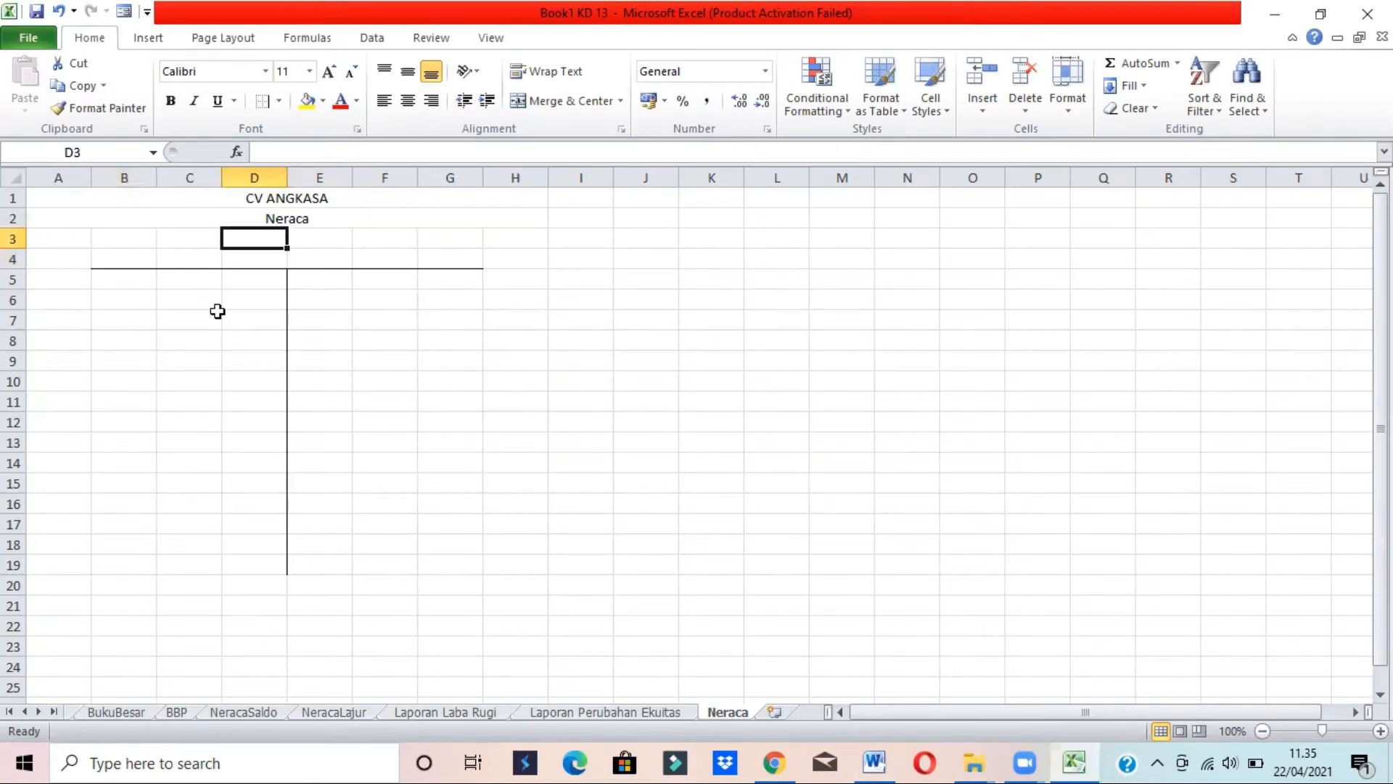
pyautogui.hotkey('alt', 'Tab')
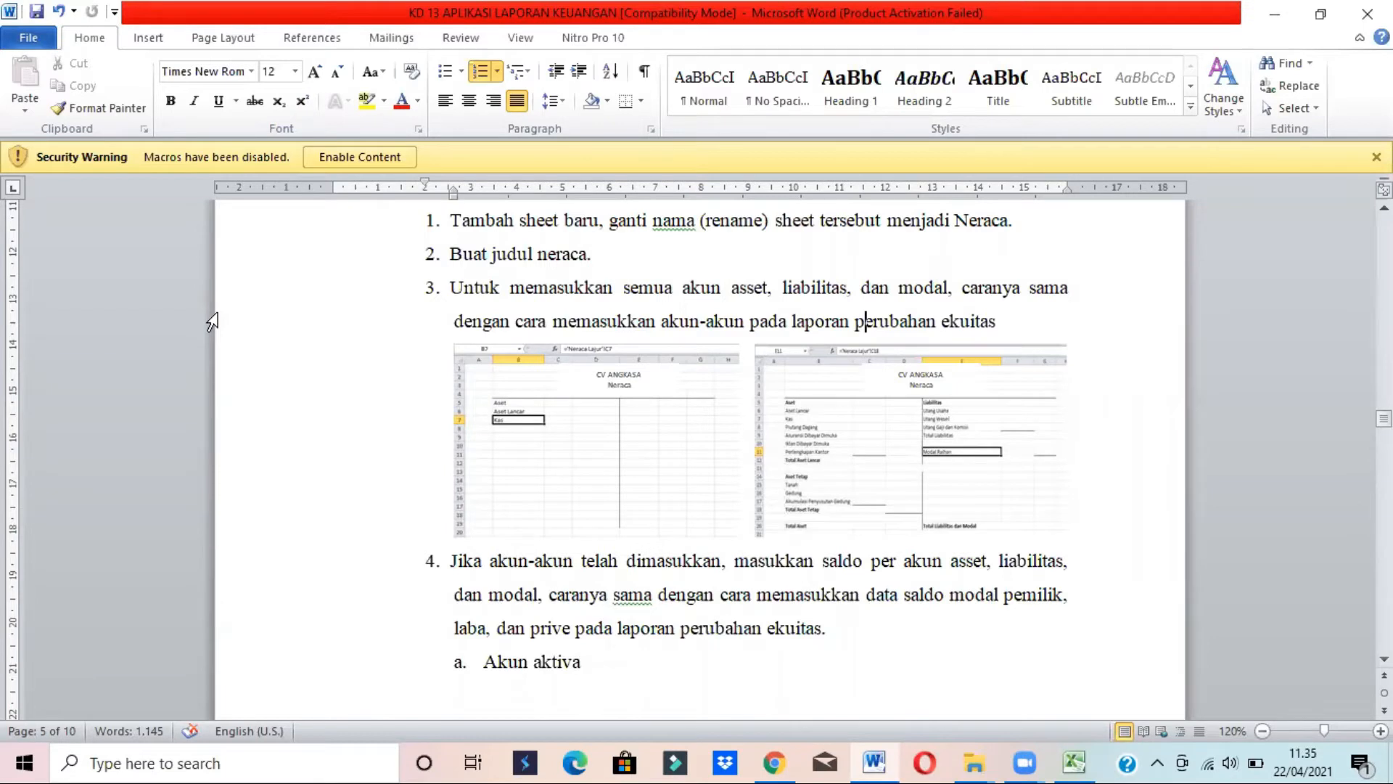
pyautogui.hotkey('alt', 'Tab')
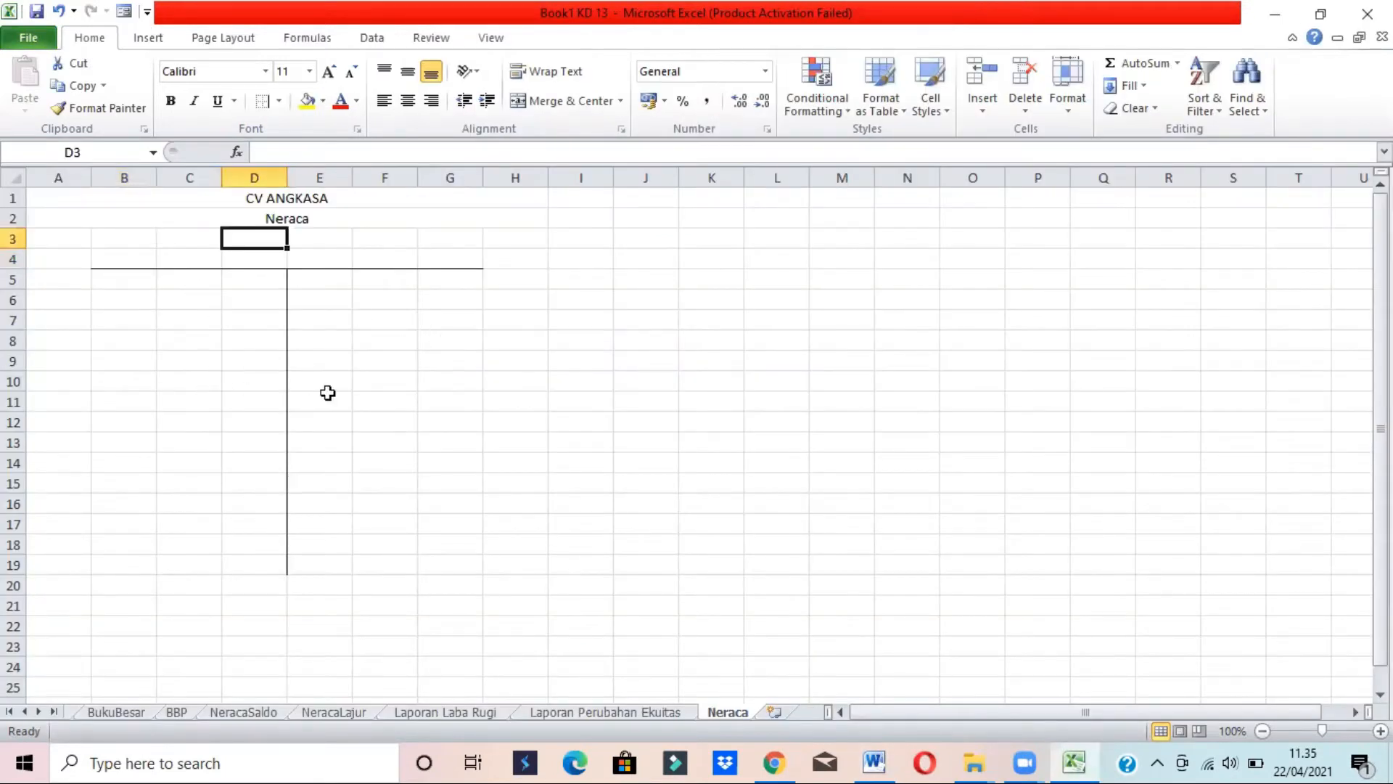
pyautogui.hotkey('alt', 'Tab')
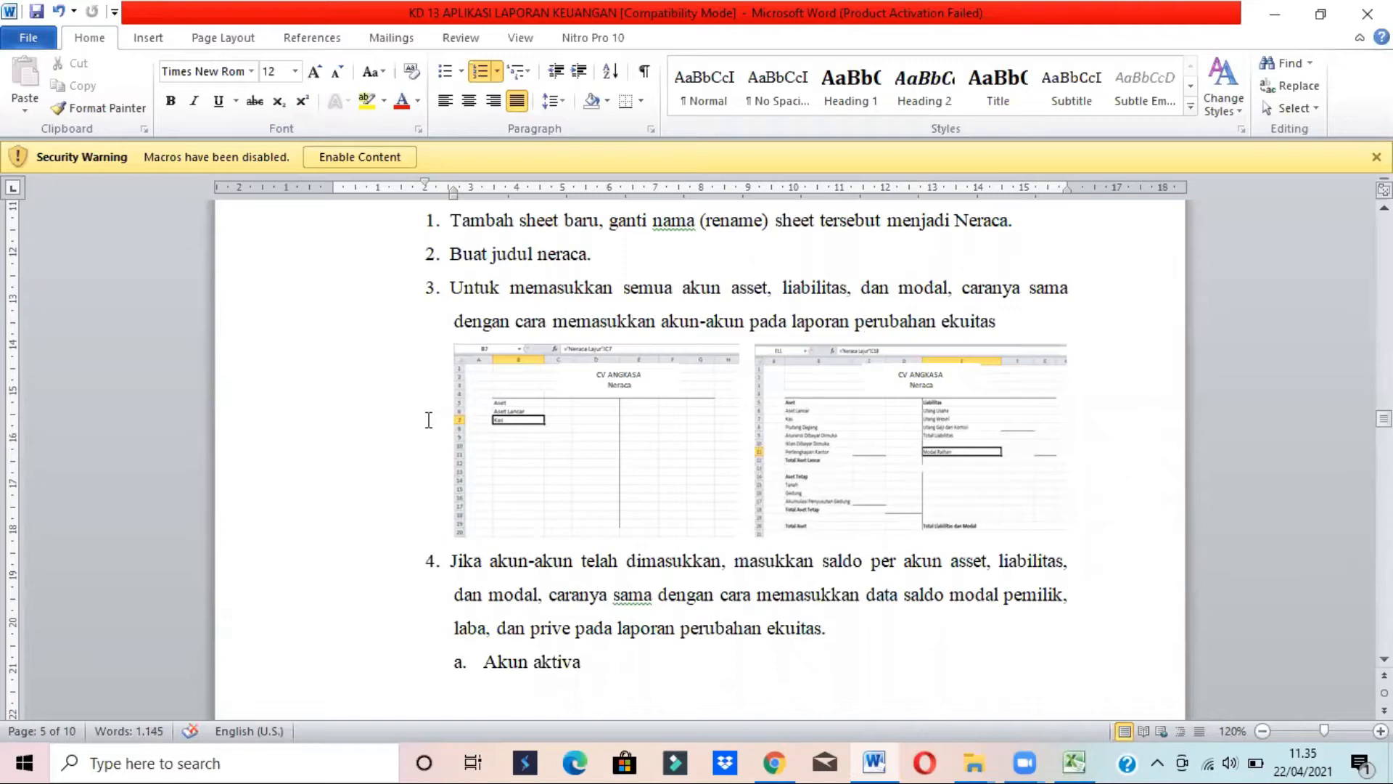
pyautogui.hotkey('alt', 'Tab')
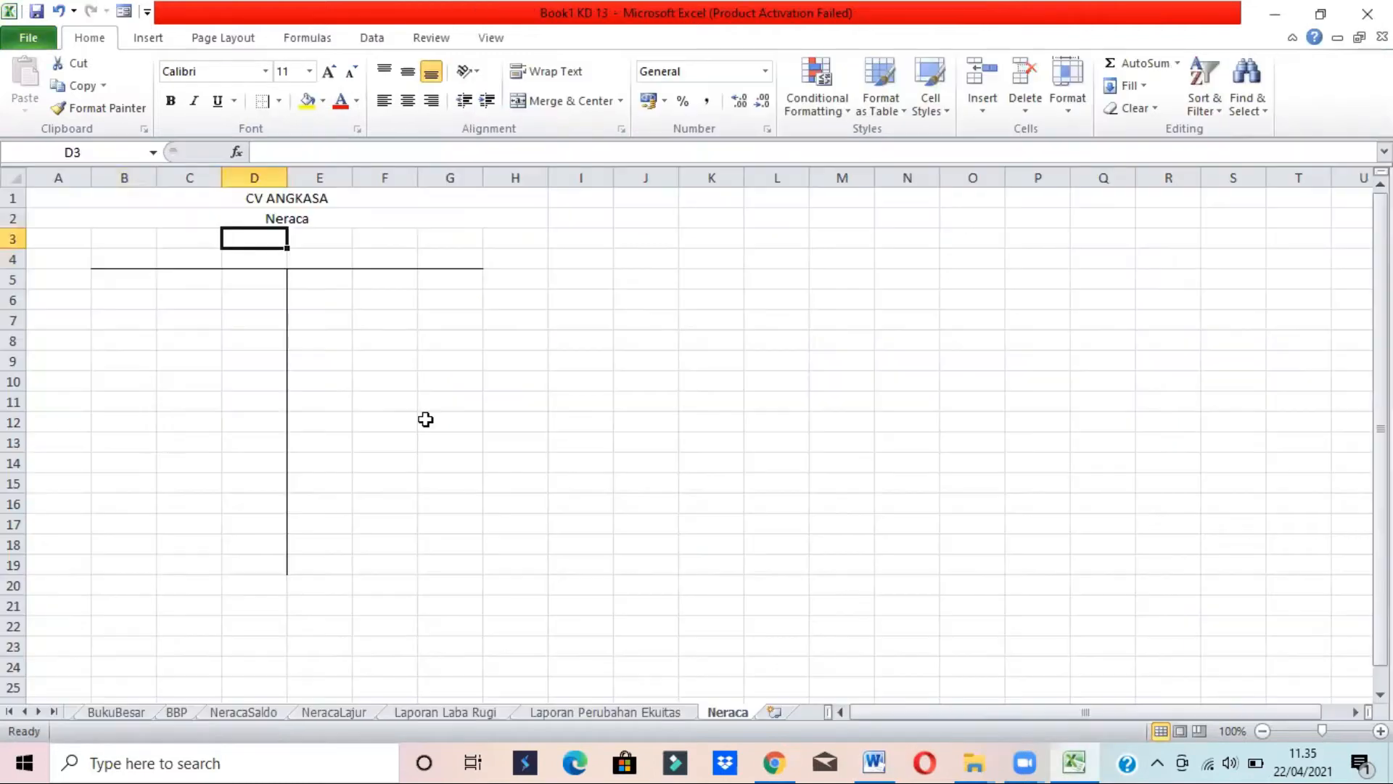
# Move the CV ANGKASA and Neraca title rows of the Neraca sheet down one row, into rows 2 and 3
pyautogui.moveTo(255, 196); pyautogui.dragTo(259, 219)
pyautogui.hotkey('ctrl', 'c')
pyautogui.press('Return')
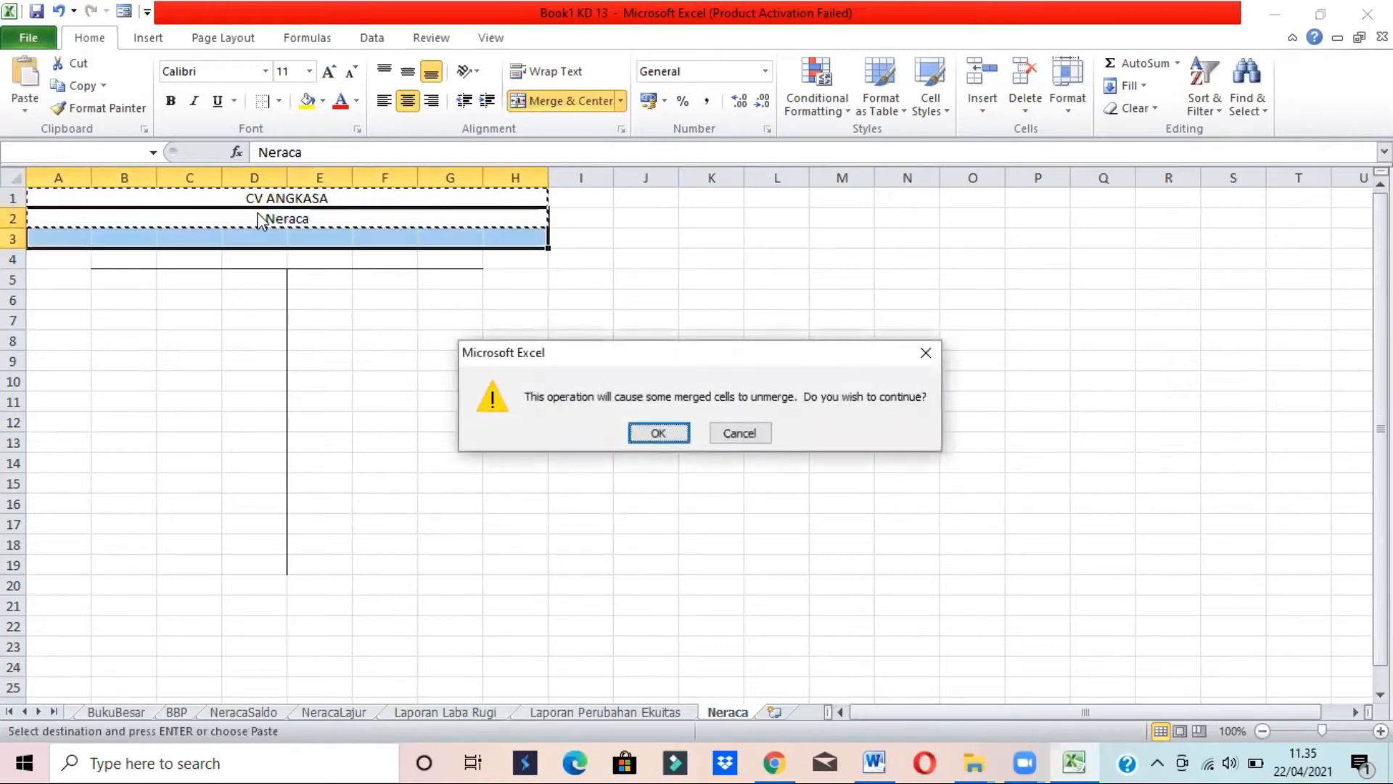
pyautogui.click(666, 430)
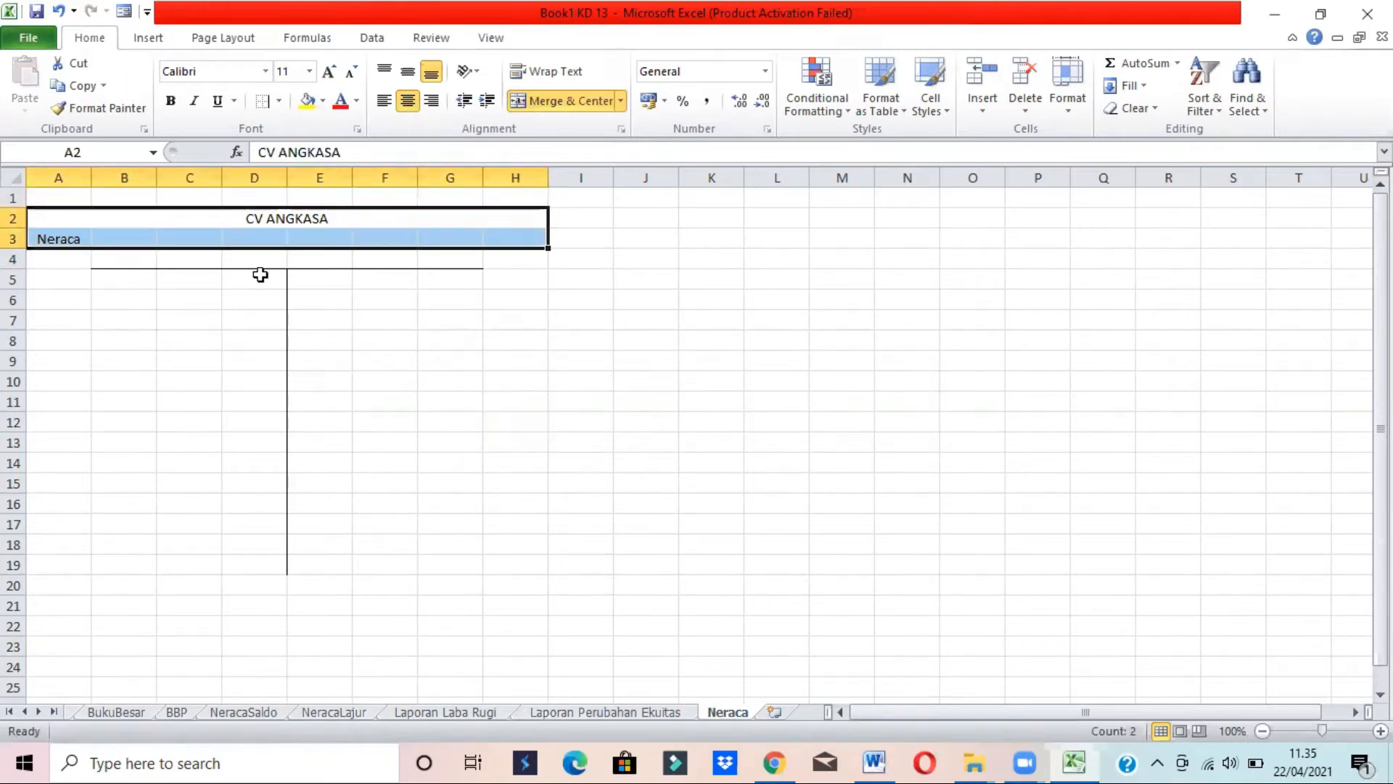
# Merge and center cells A3:H3 so the report title Neraca is centered below the company name
pyautogui.click(70, 240)
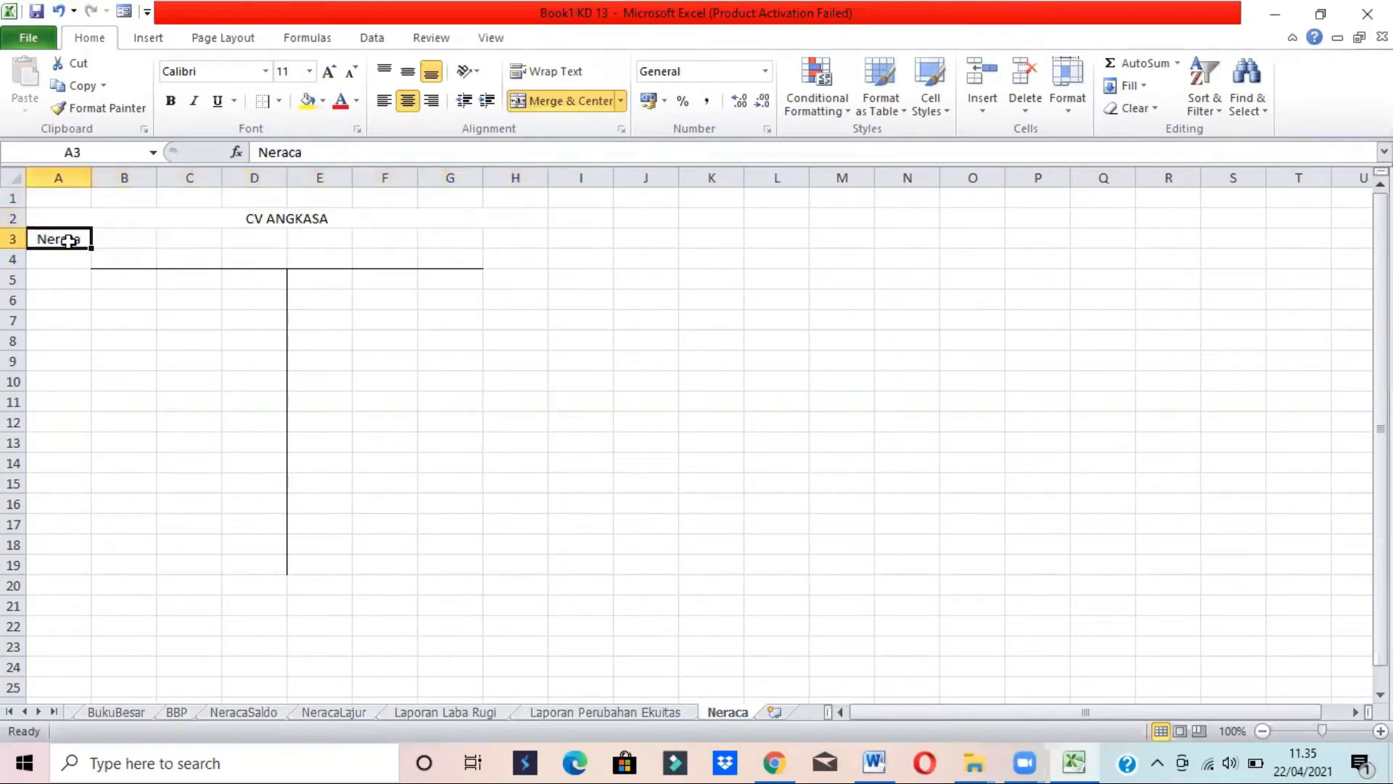
pyautogui.keyDown('shift'); pyautogui.click(527, 243); pyautogui.keyUp('shift')
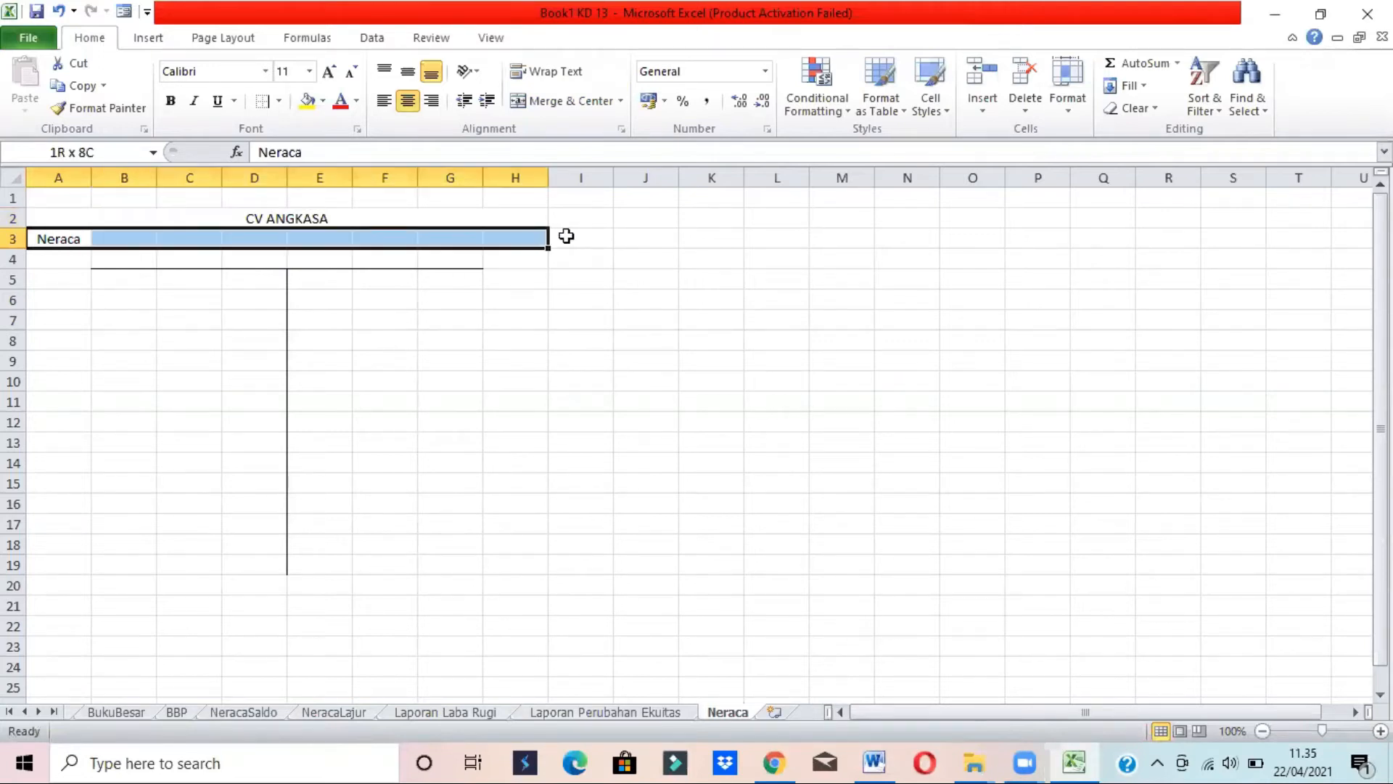
pyautogui.click(546, 101)
pyautogui.click(450, 319)
# Enter the headings Aset in B5 and Aset Lancar in B6, following the reference picture in Word
pyautogui.hotkey('alt', 'Tab')
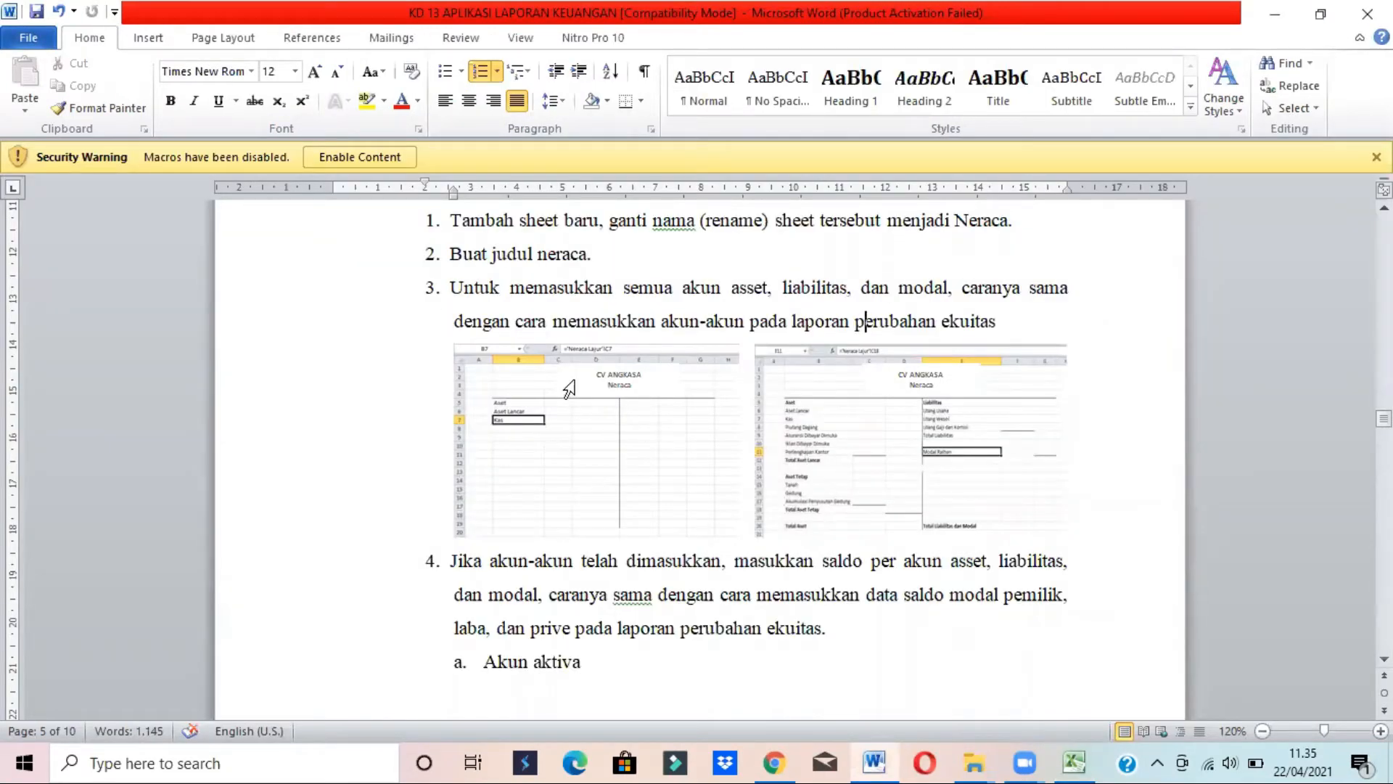
pyautogui.hotkey('alt', 'Tab')
pyautogui.click(293, 254)
pyautogui.click(261, 233)
pyautogui.hotkey('alt', 'Tab')
pyautogui.hotkey('alt', 'Tab')
pyautogui.hotkey('alt', 'Tab')
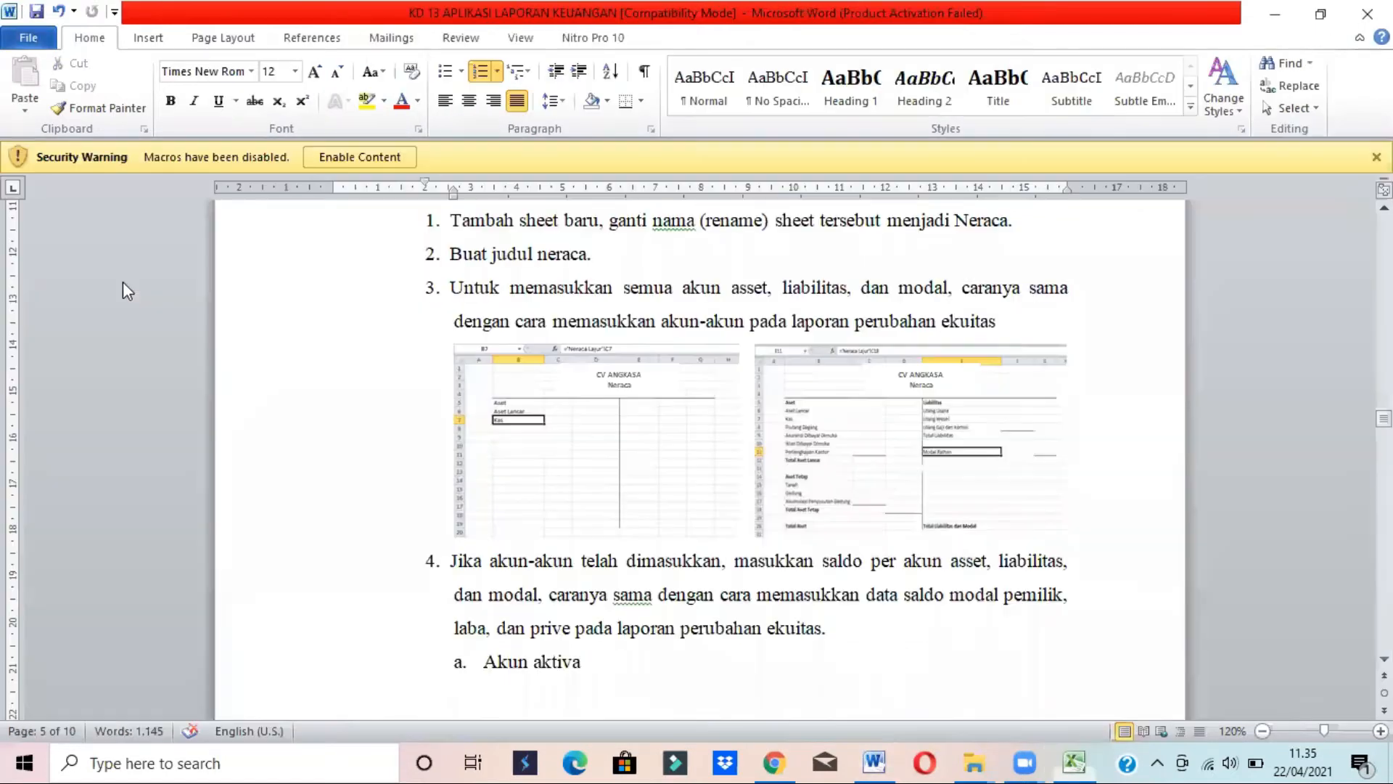
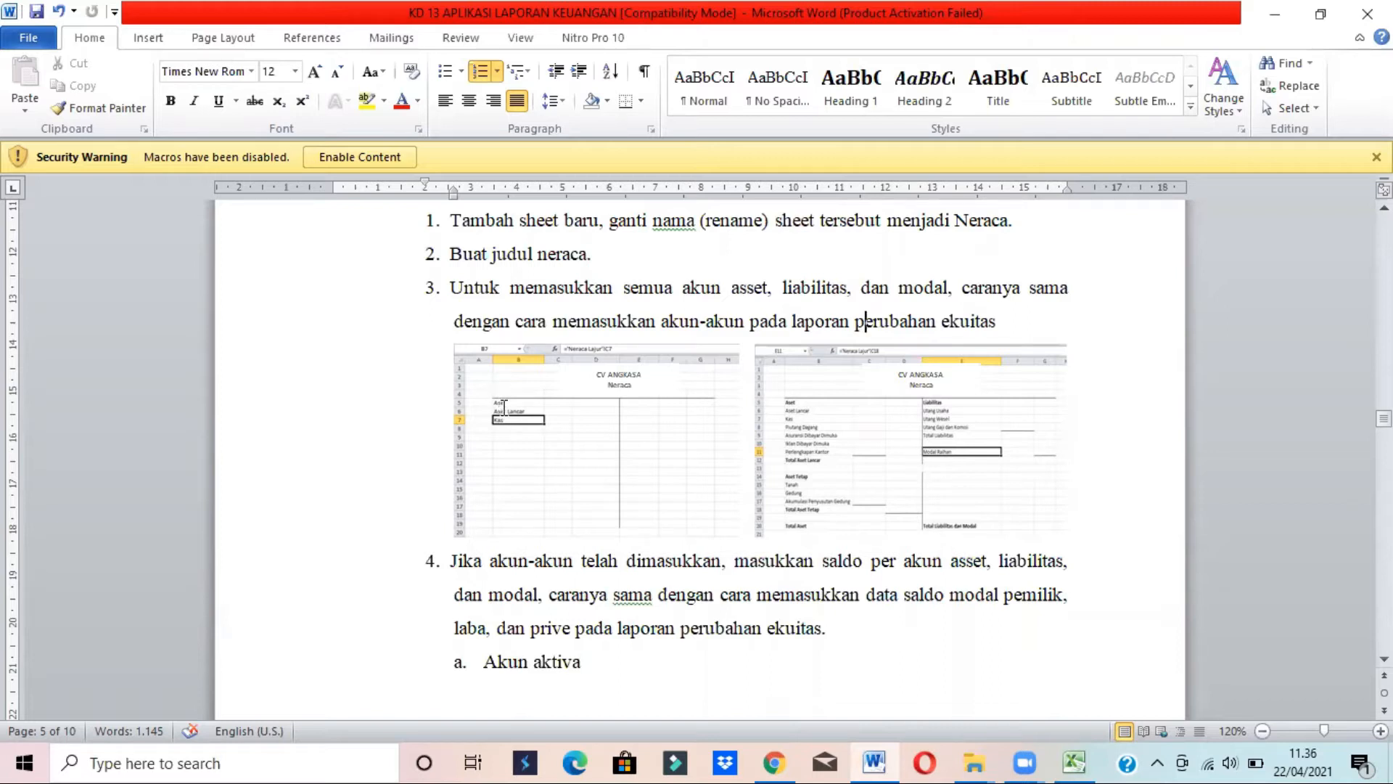
pyautogui.hotkey('alt', 'Tab')
pyautogui.write('Aset')
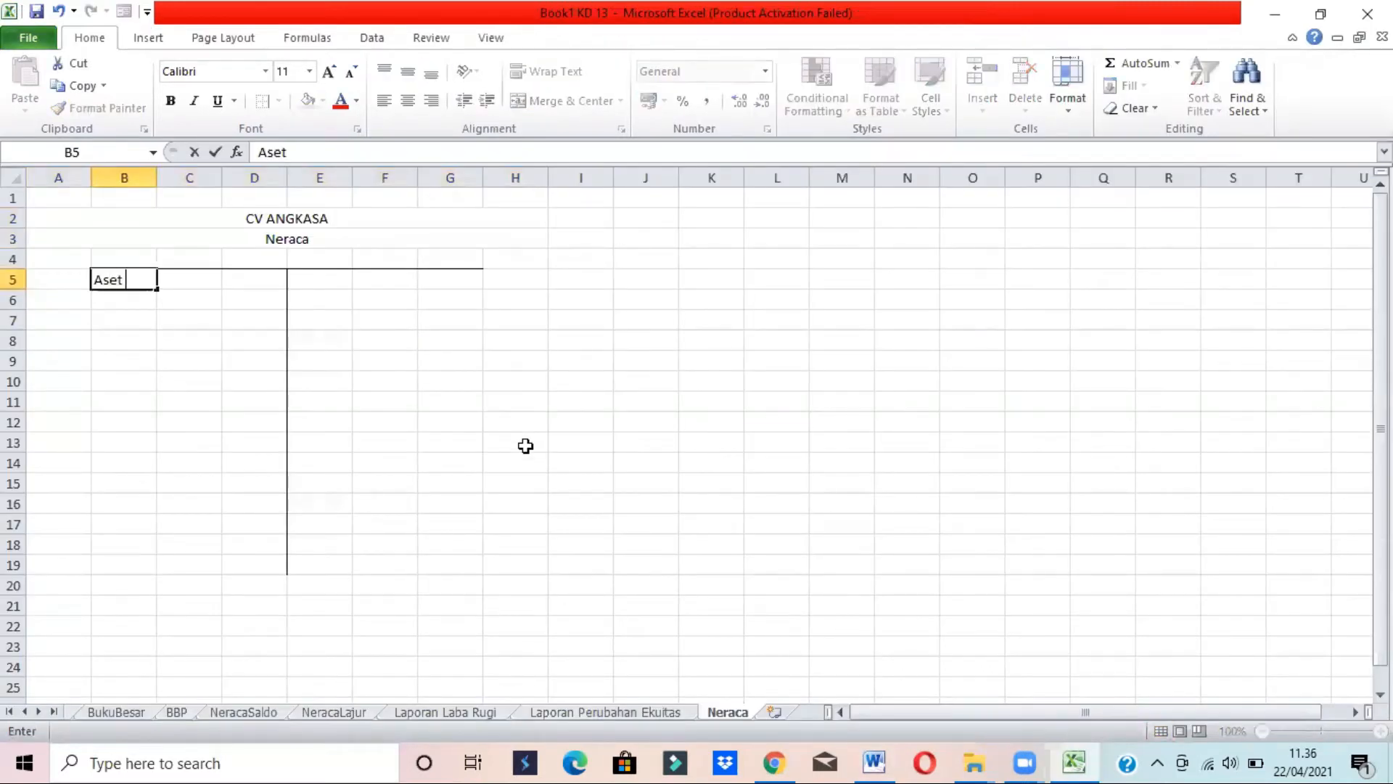
pyautogui.press('Return')
pyautogui.write('Aset Lancar')
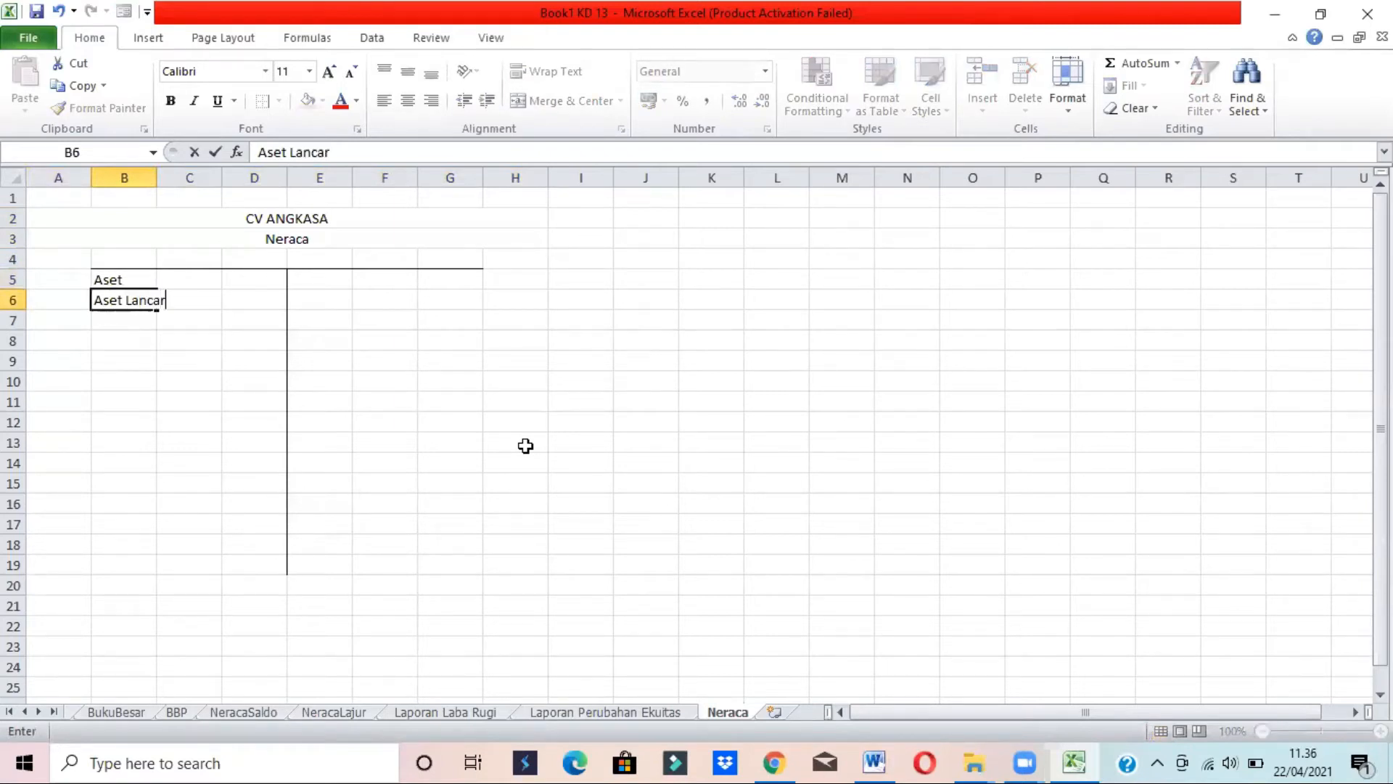
pyautogui.press('Return')
# Enlarge the first Neraca reference picture in Word to read the formula used for the Kas account
pyautogui.hotkey('alt', 'Tab')
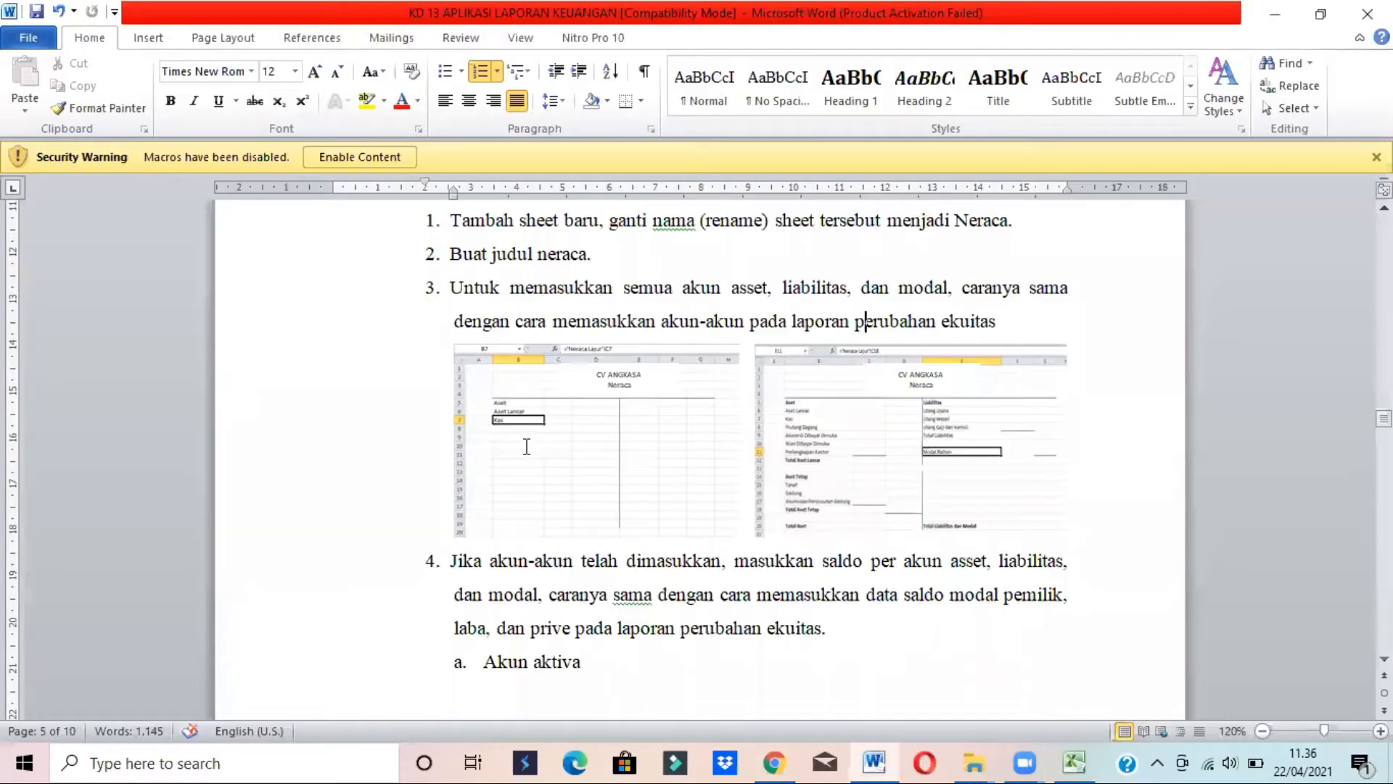
pyautogui.moveTo(1383, 419)
pyautogui.mouseDown()
pyautogui.moveTo(1383, 437)
pyautogui.moveTo(1383, 413)
pyautogui.mouseUp()
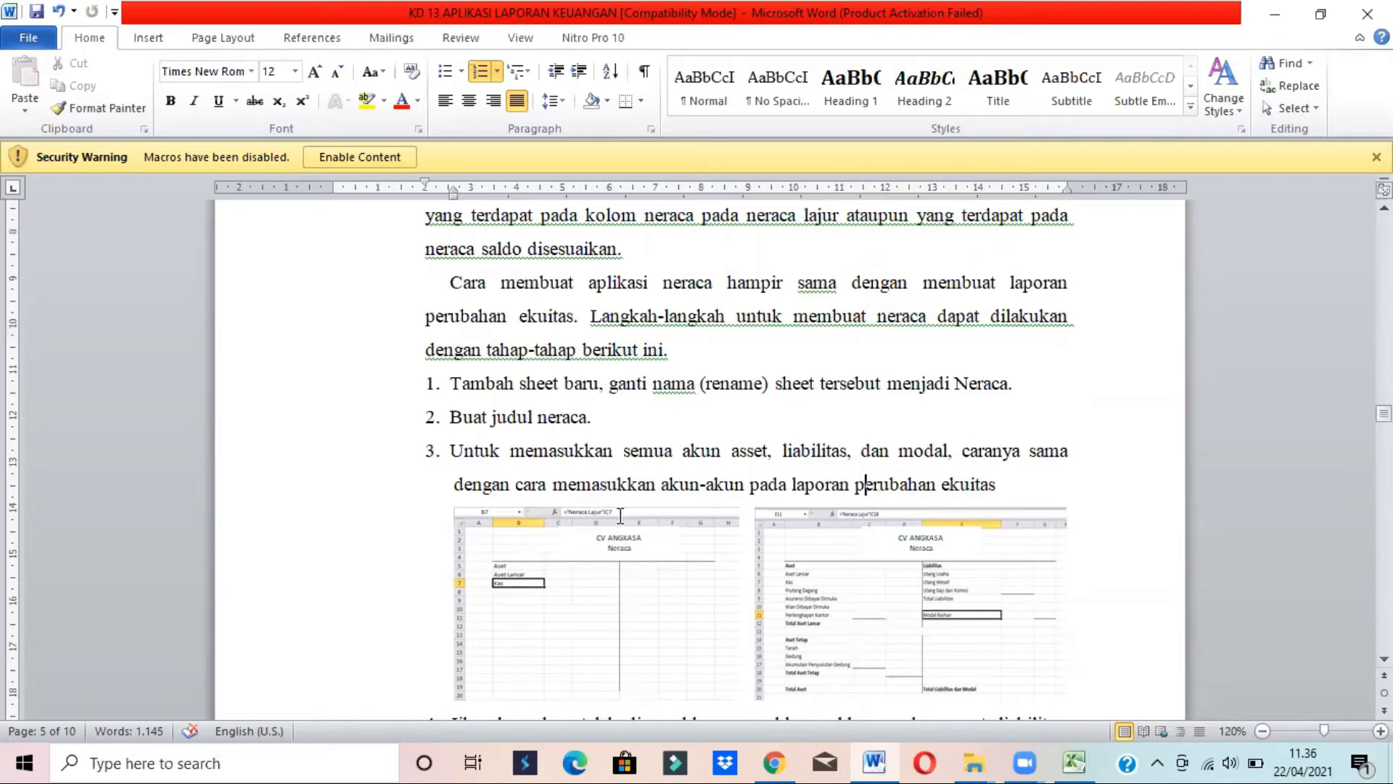
pyautogui.hotkey('alt', 'Tab')
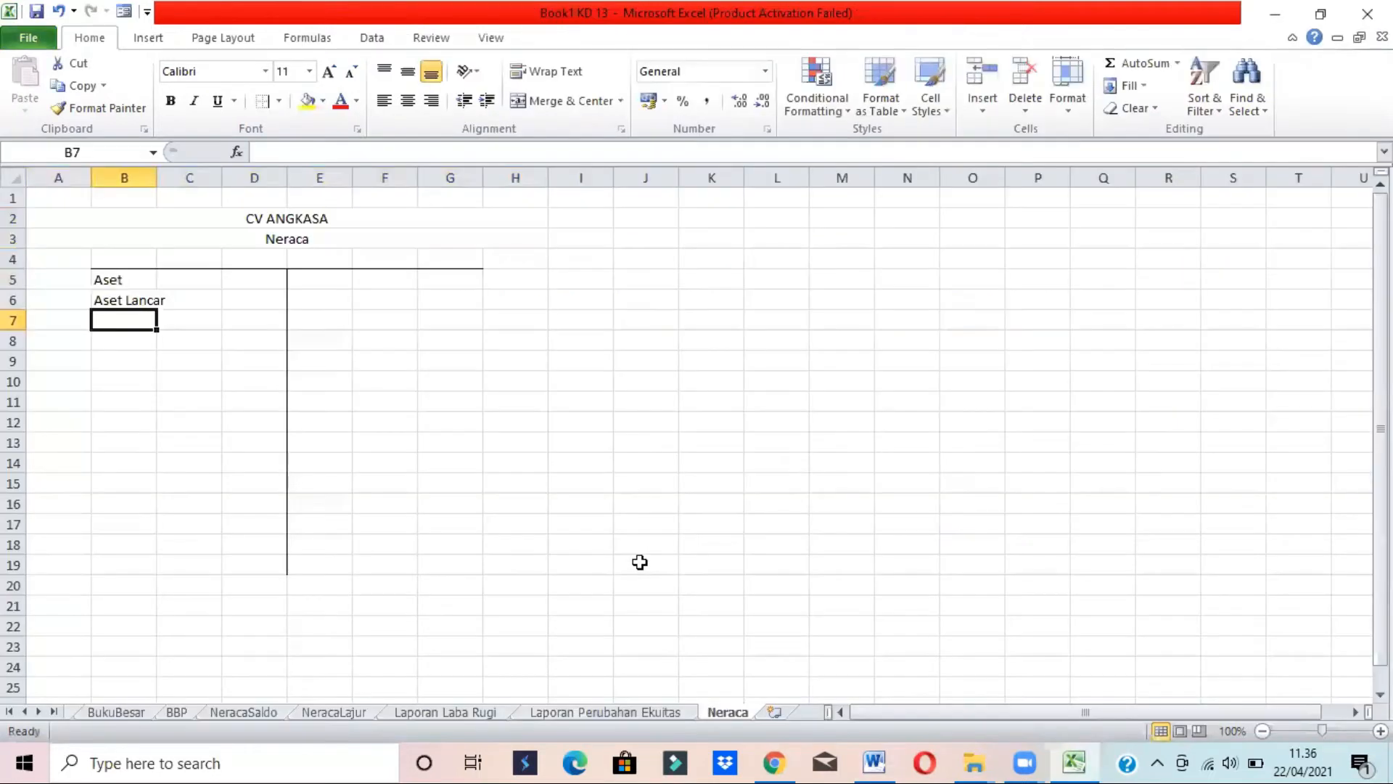
pyautogui.hotkey('alt', 'Tab')
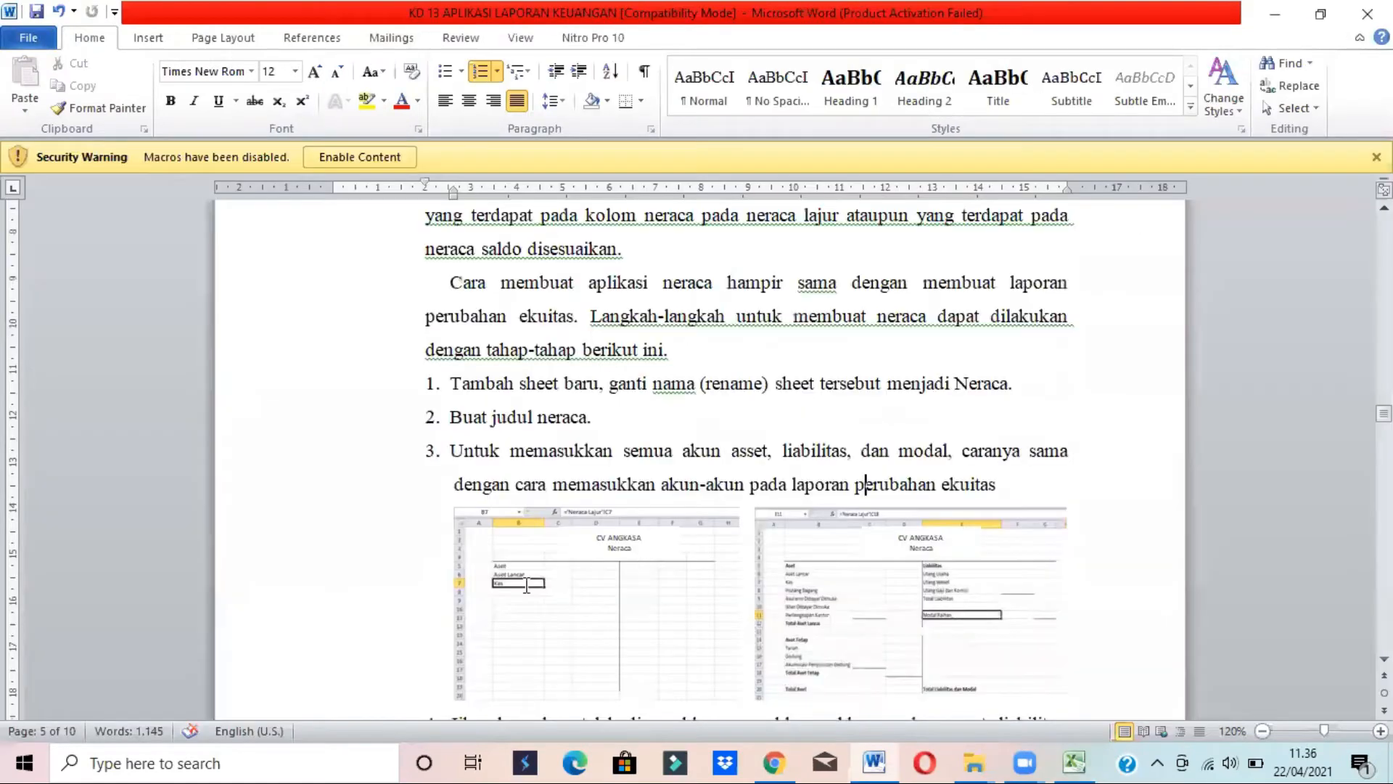
pyautogui.click(528, 585)
pyautogui.scroll(-1, 362, 714)
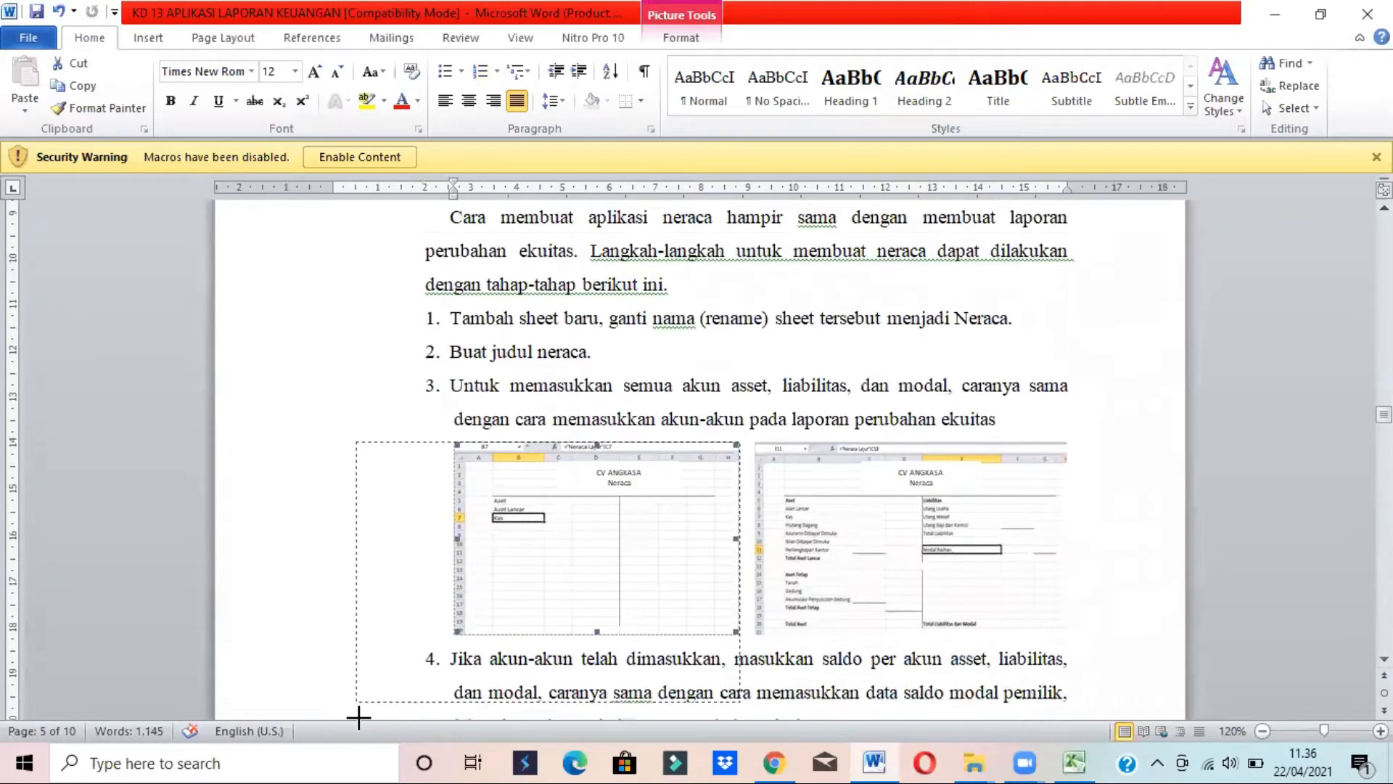
pyautogui.scroll(-2, 696, 457)
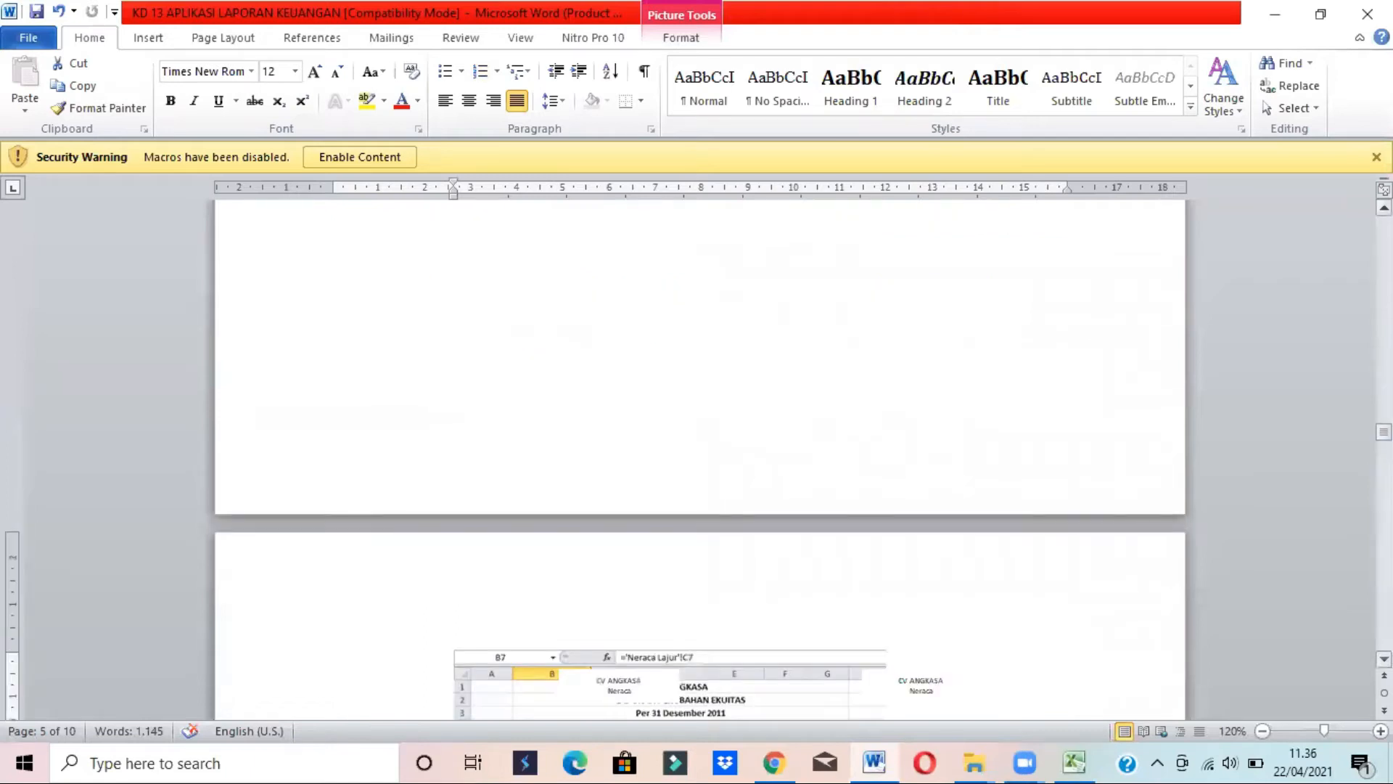
pyautogui.moveTo(1384, 447); pyautogui.dragTo(1384, 442)
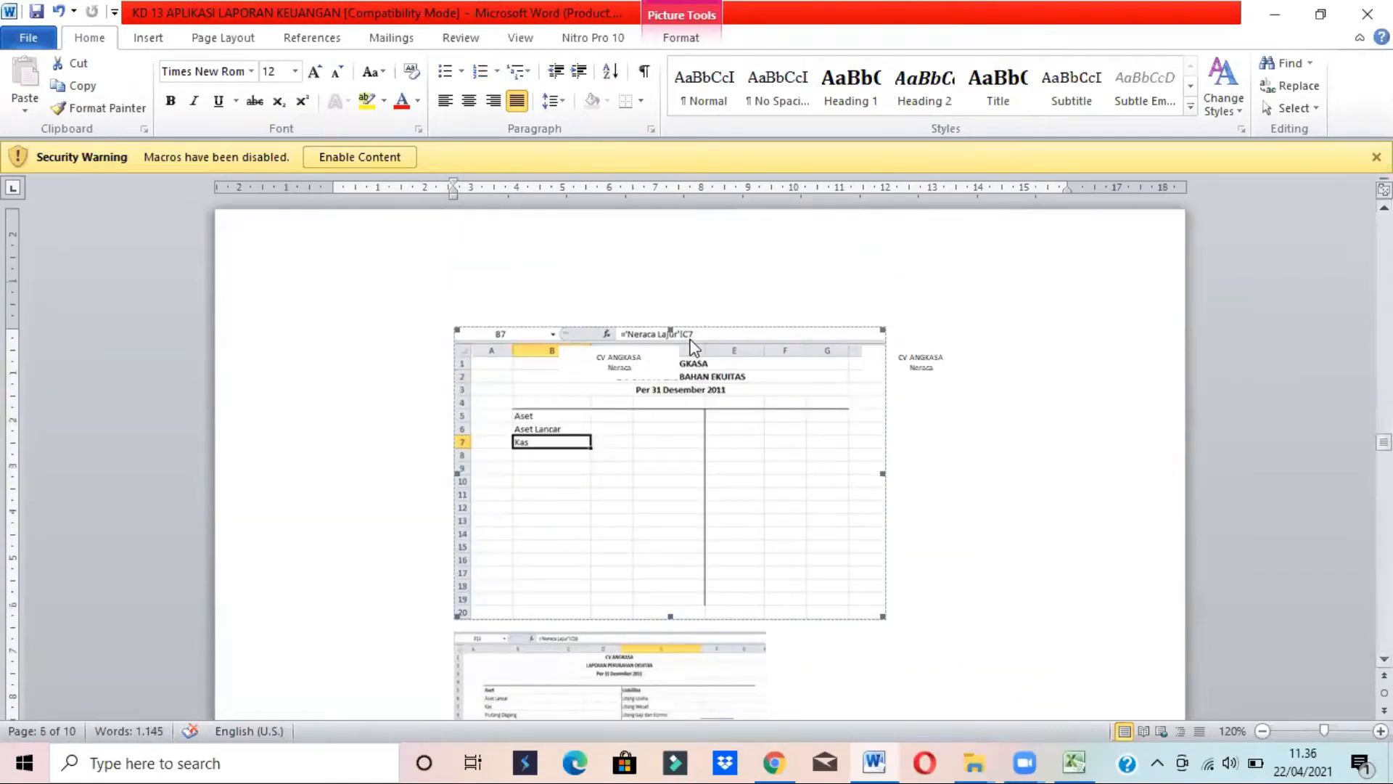
# In Excel, bring the Kas account name into B7 with a reference to cell C7 of the NeracaLajur sheet
pyautogui.hotkey('alt', 'Tab')
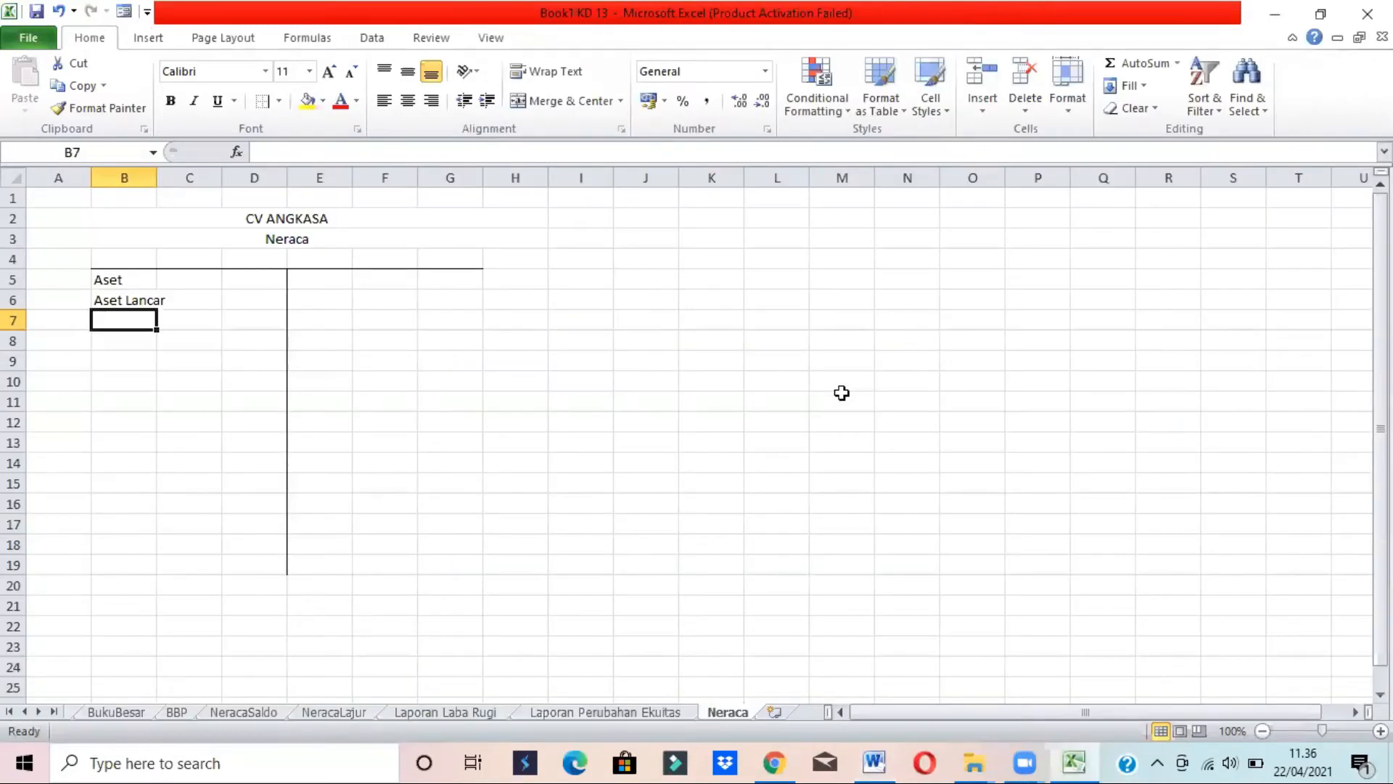
pyautogui.write('=')
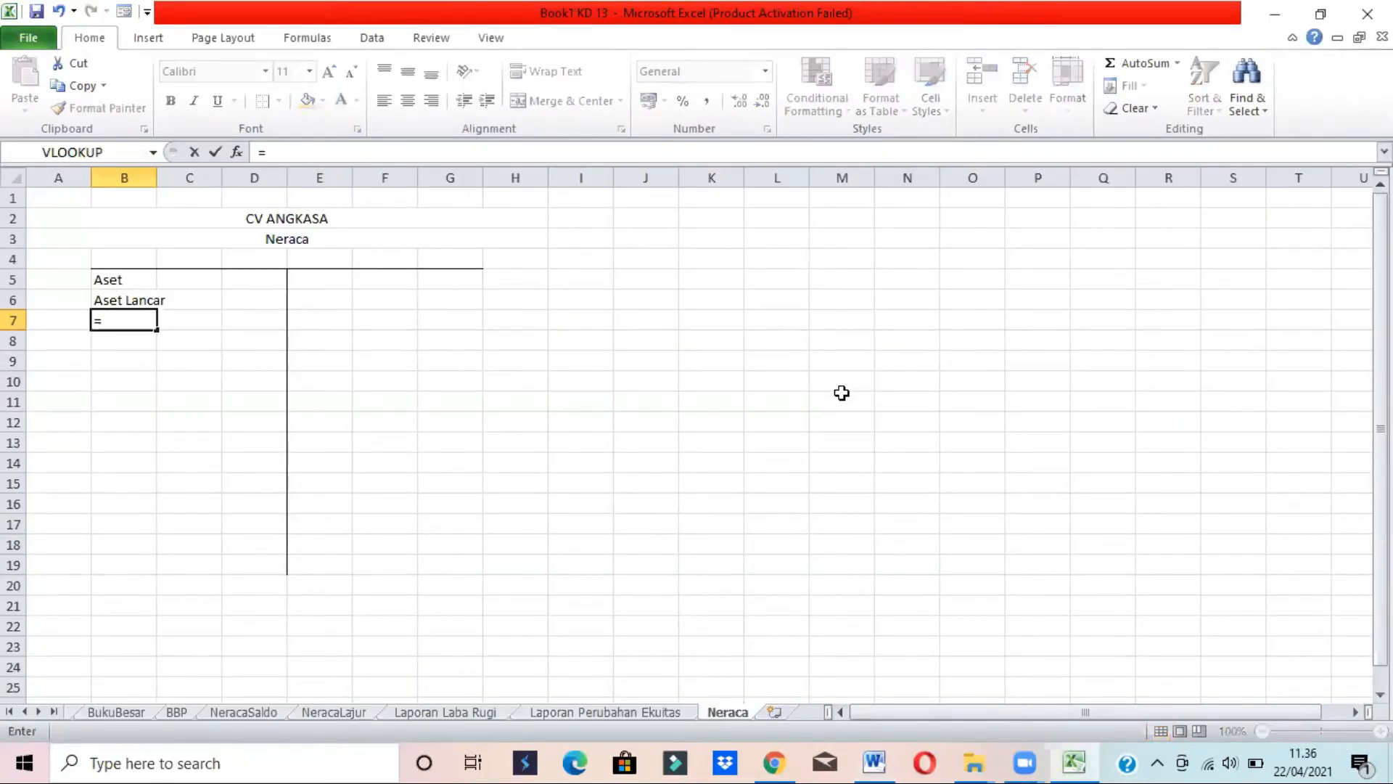
pyautogui.click(359, 713)
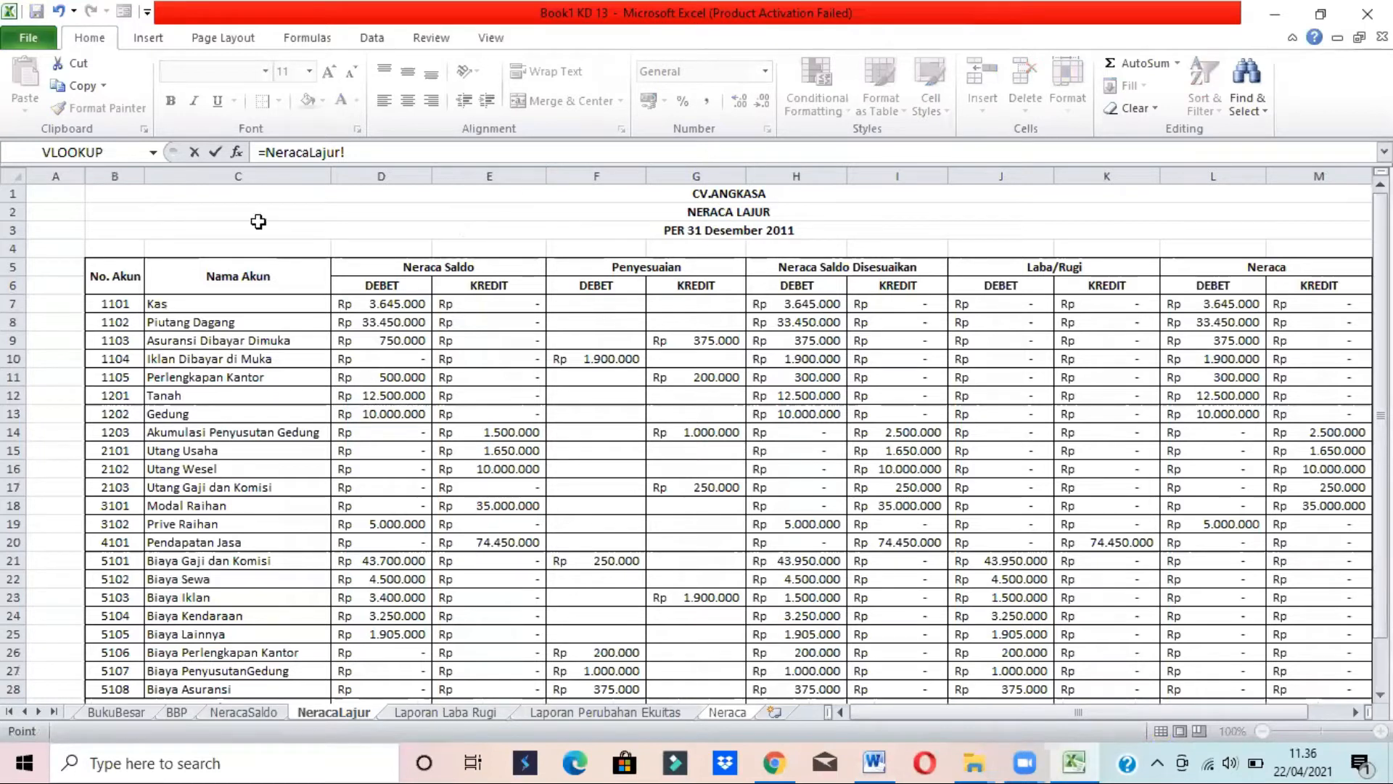
pyautogui.click(220, 302)
pyautogui.press('Return')
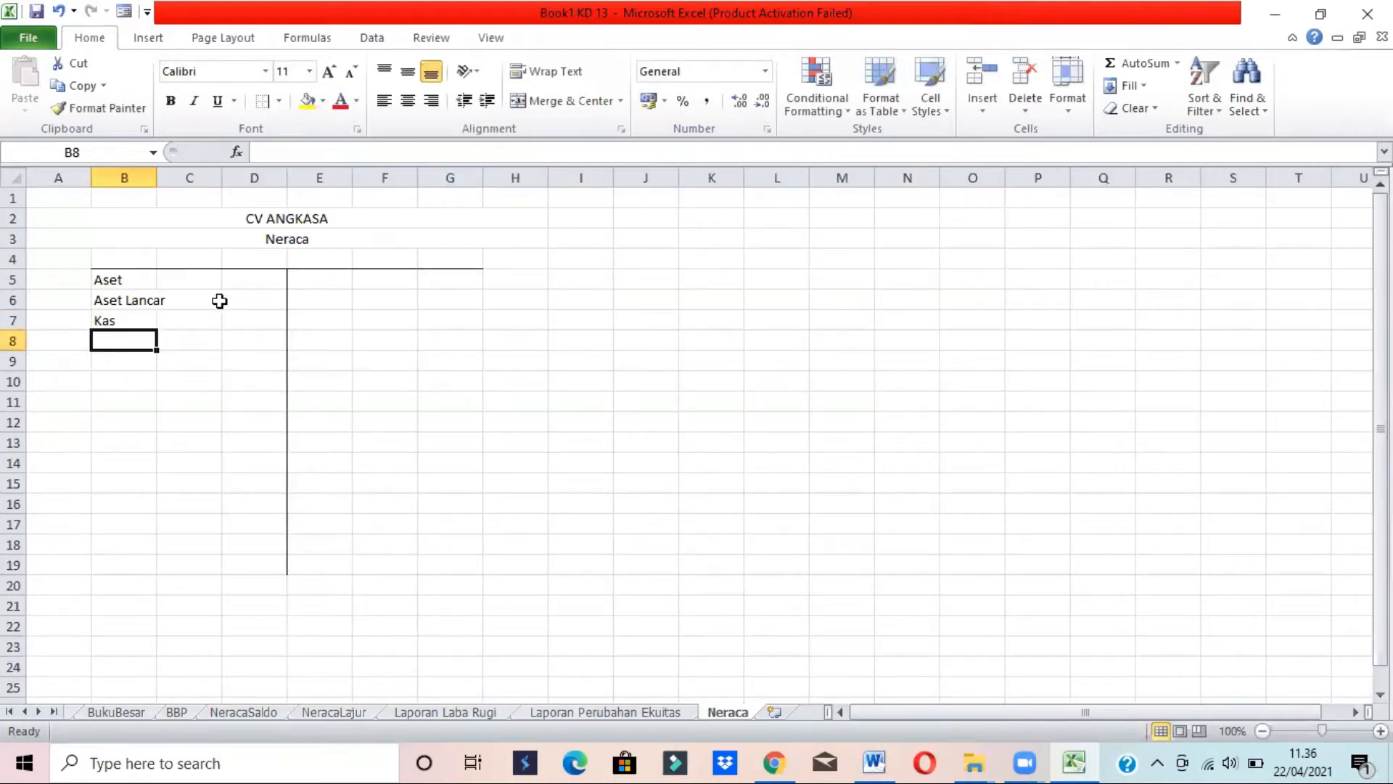
# Undo the enlargement of the reference picture in Word and read the accounts to list on the balance sheet
pyautogui.hotkey('alt', 'Tab')
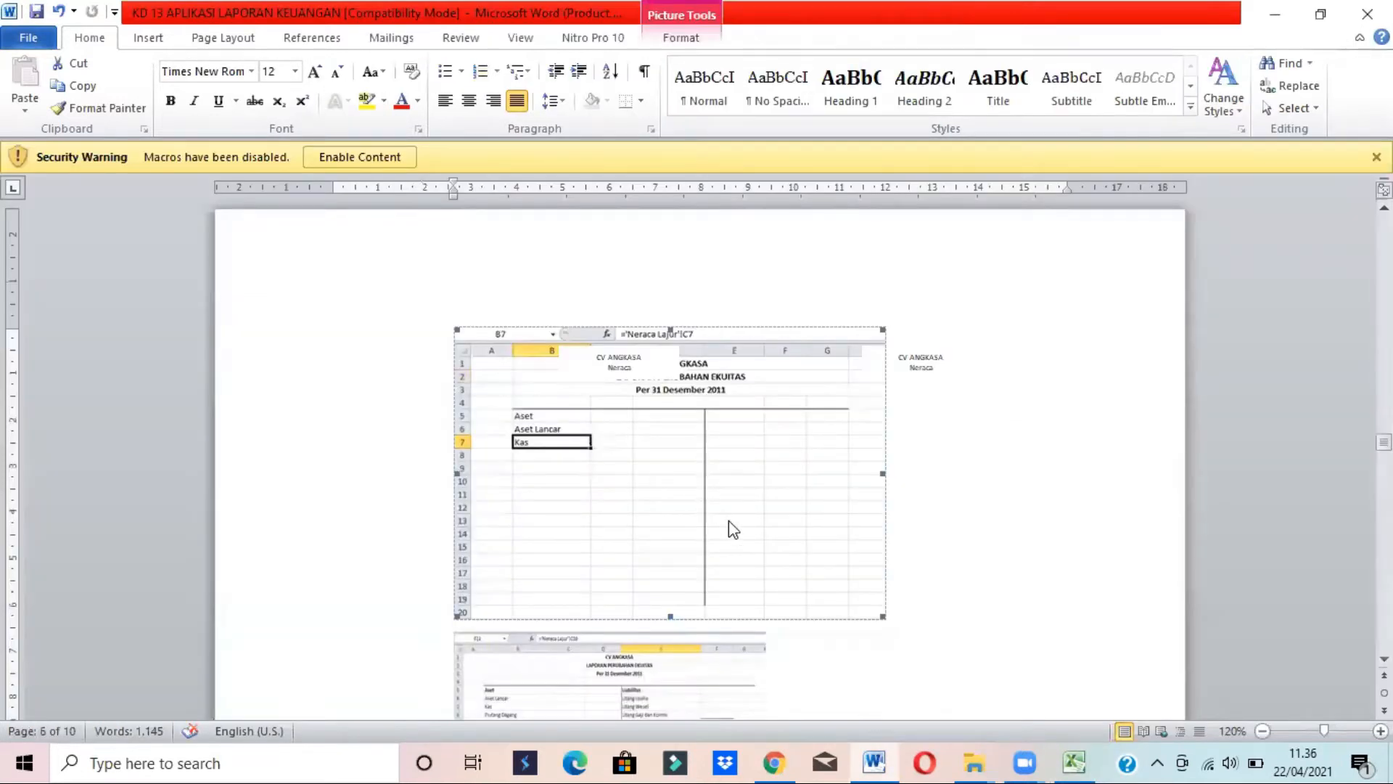
pyautogui.hotkey('ctrl', 'z')
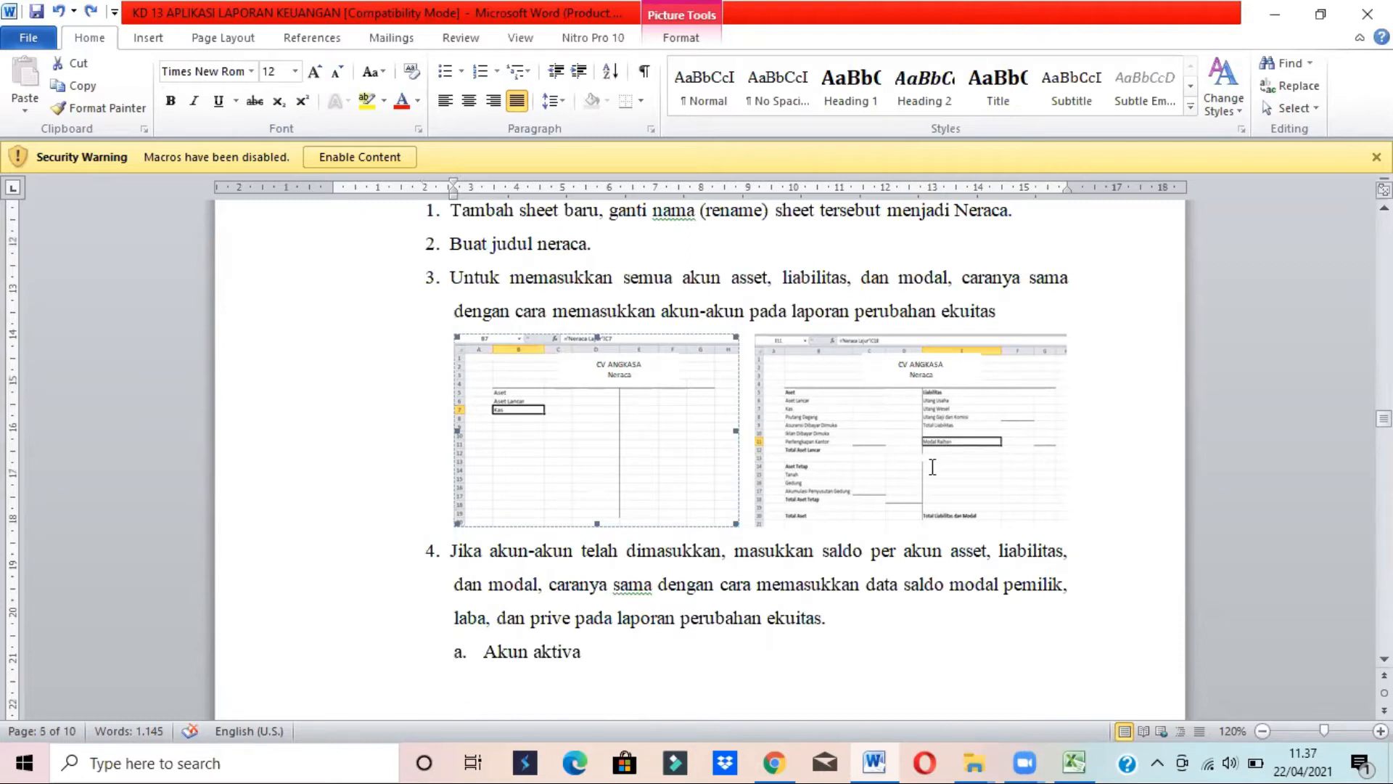
pyautogui.hotkey('alt', 'Tab')
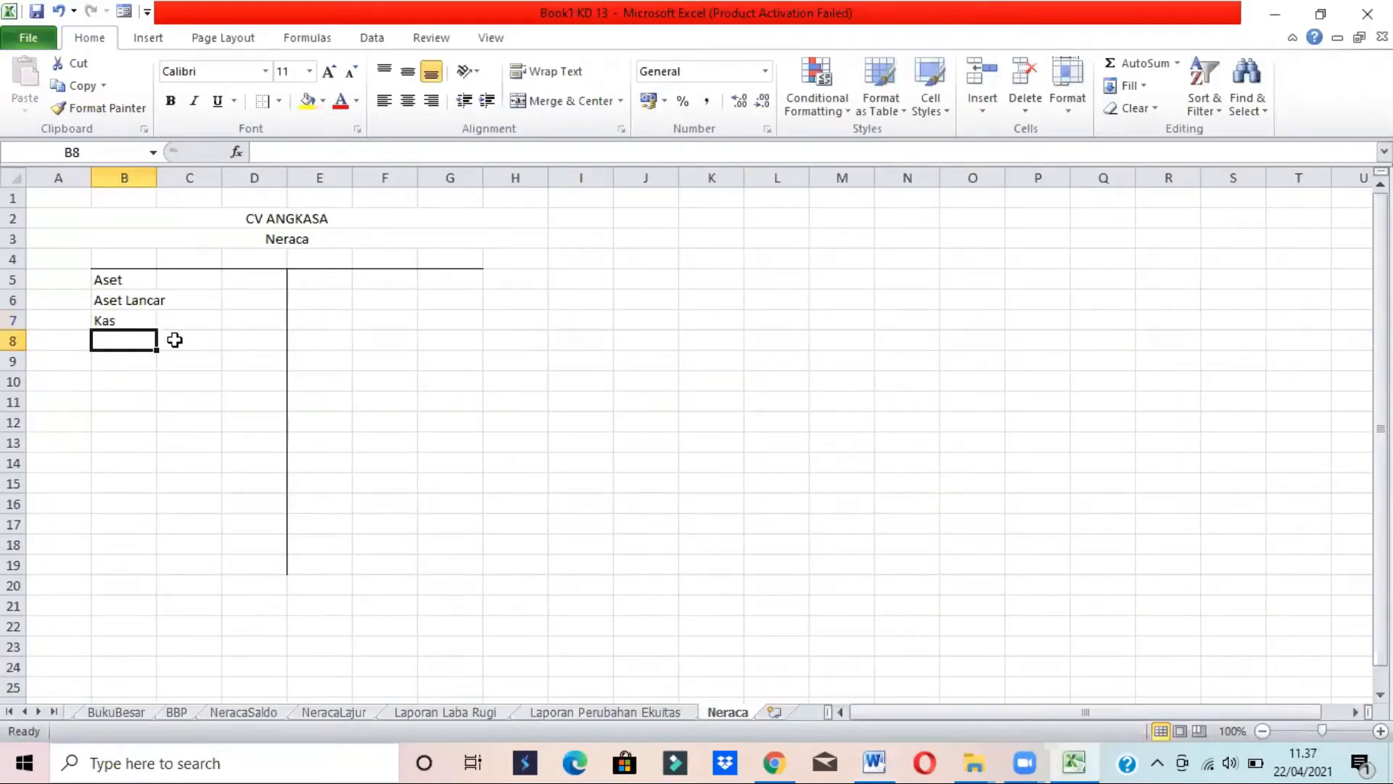
# Bring the Piutang Dagang account name into B8 with a reference to cell C8 of the NeracaLajur sheet
pyautogui.write('=')
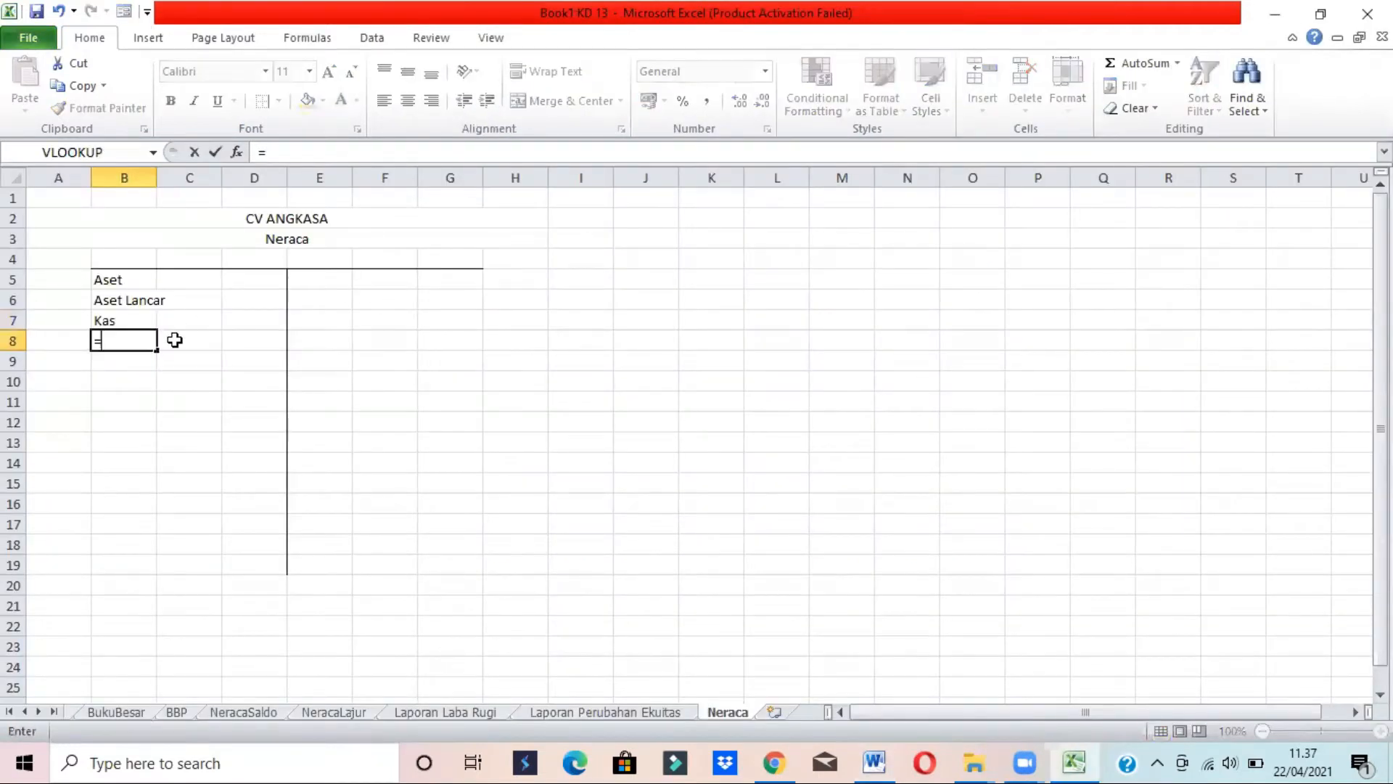
pyautogui.click(360, 711)
pyautogui.click(217, 324)
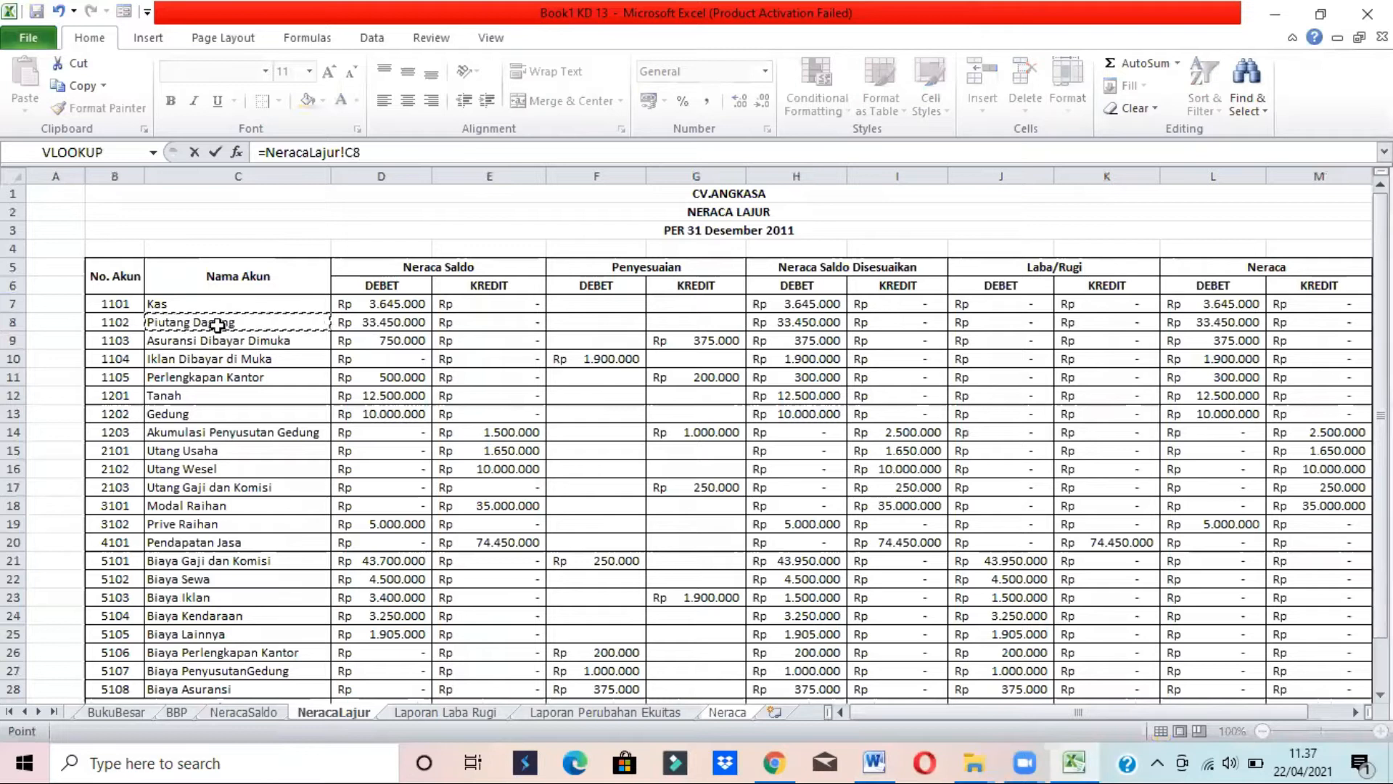
pyautogui.press('Return')
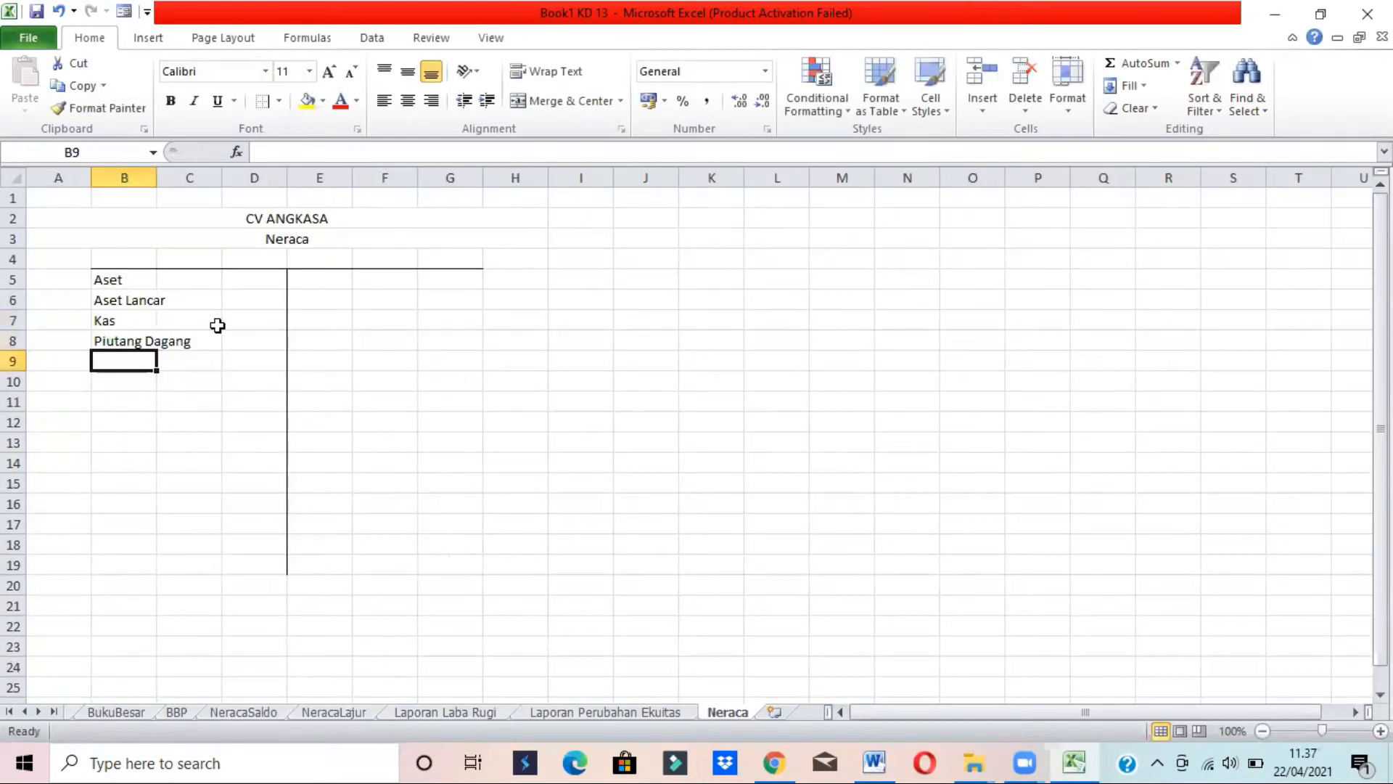
# Fill the account name formula from B7 down to B11 and widen column B to fit the names, checking the list against Word
pyautogui.hotkey('alt', 'Tab')
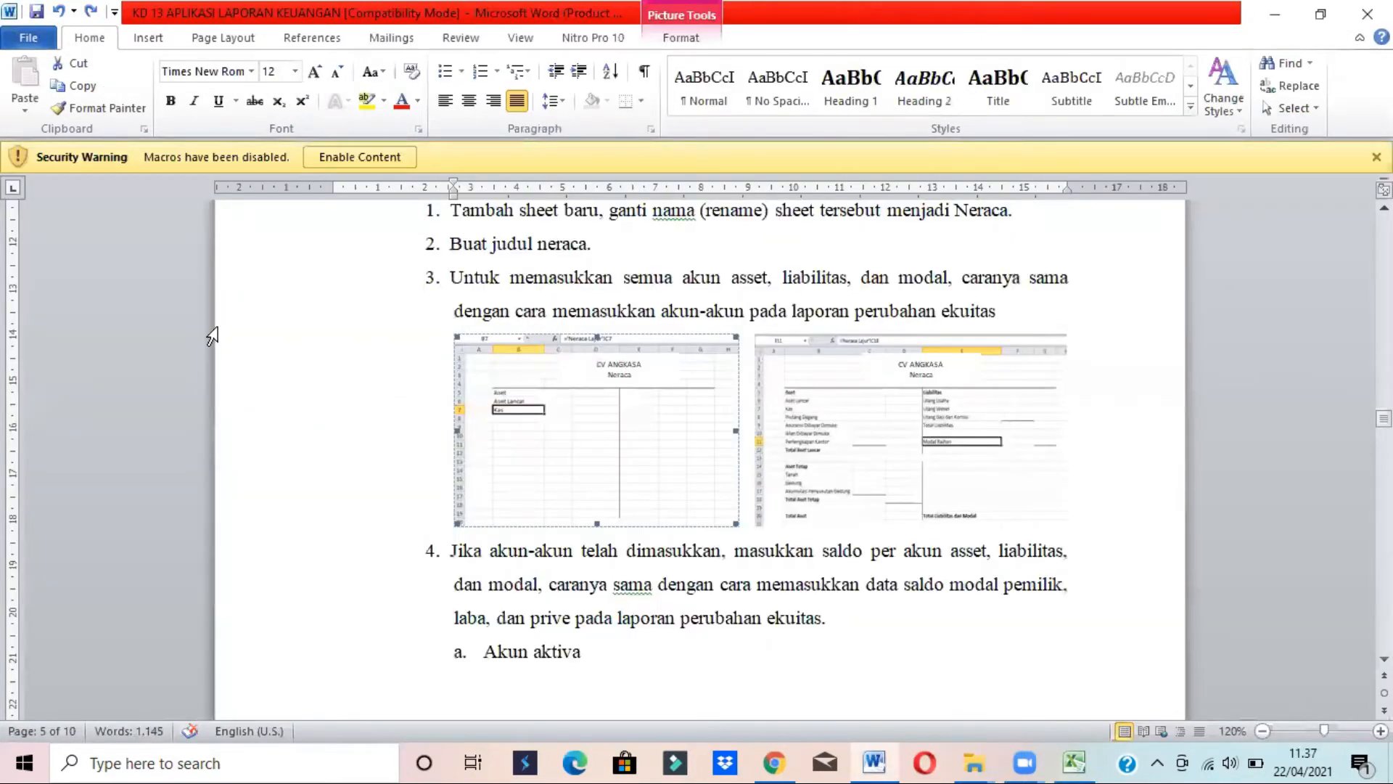
pyautogui.hotkey('alt', 'Tab')
pyautogui.click(123, 319)
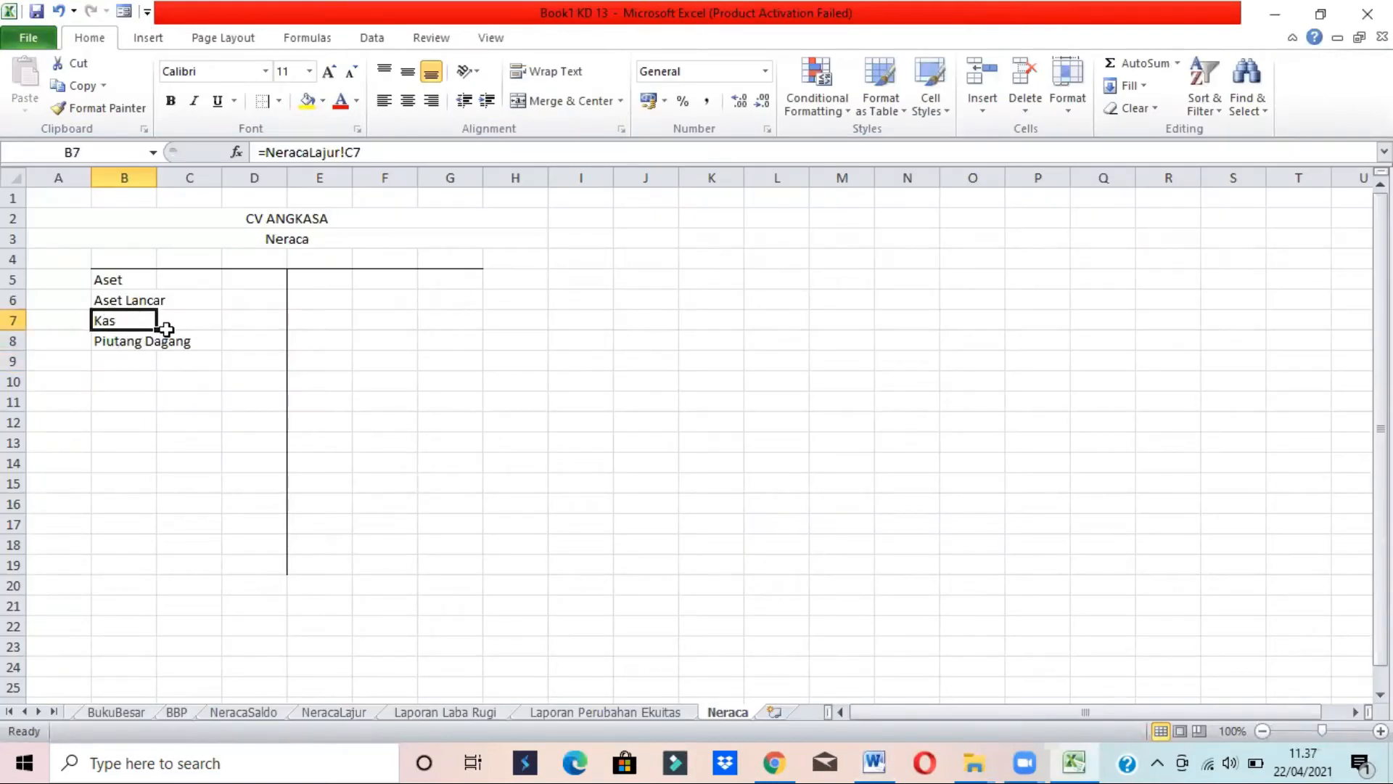
pyautogui.moveTo(156, 330); pyautogui.dragTo(154, 423)
pyautogui.hotkey('alt', 'Tab')
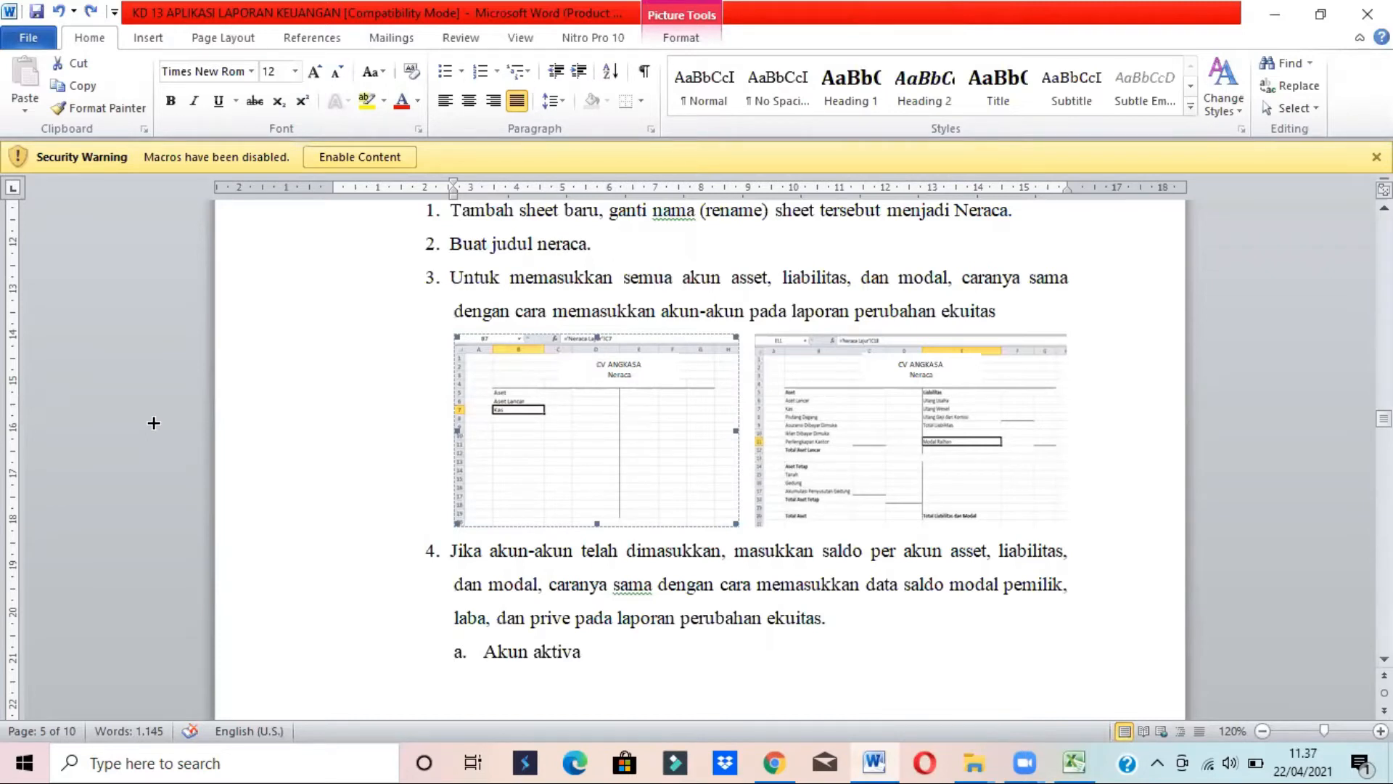
pyautogui.hotkey('alt', 'Tab')
pyautogui.moveTo(154, 423)
pyautogui.mouseDown()
pyautogui.moveTo(146, 330)
pyautogui.moveTo(138, 415)
pyautogui.mouseUp()
pyautogui.hotkey('alt', 'Tab')
pyautogui.hotkey('alt', 'Tab')
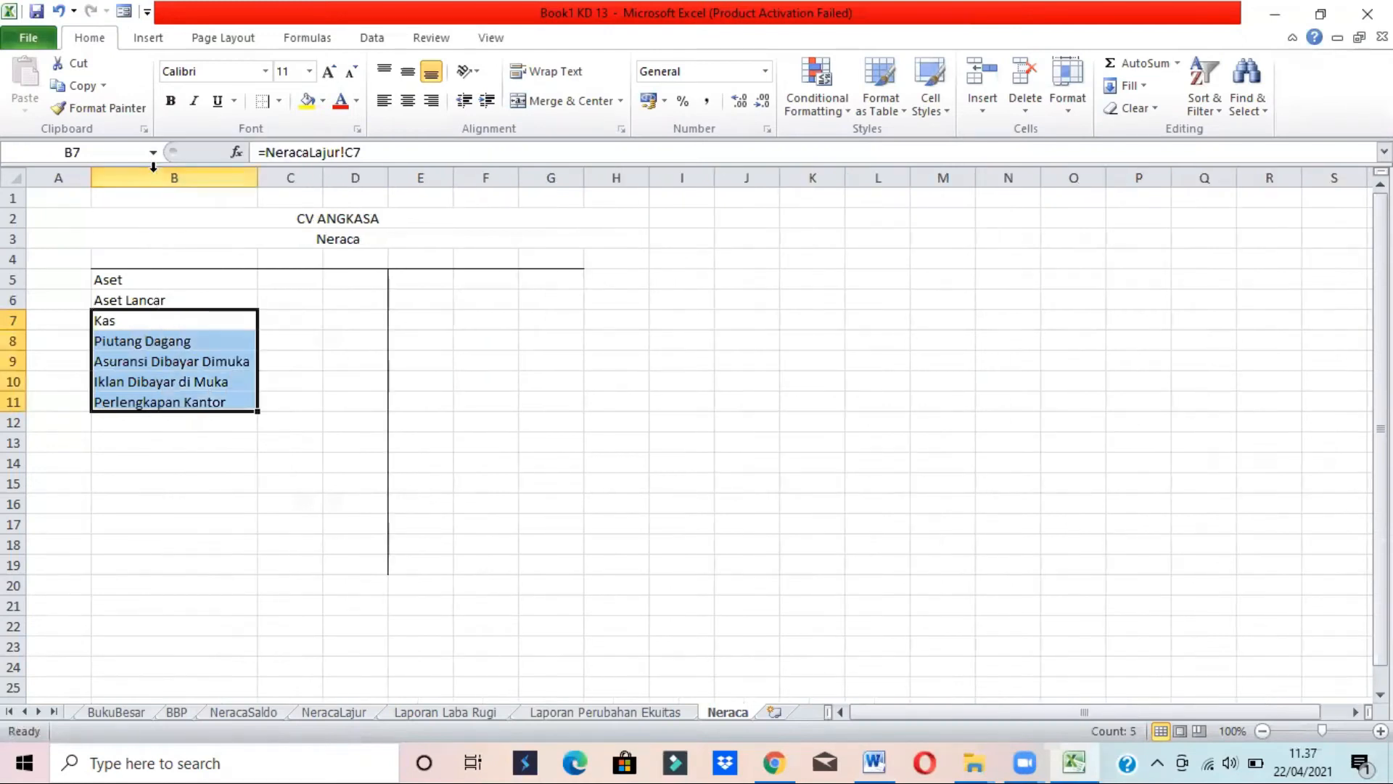
# Enter the label Total Aset Lancar in B12 below the current asset accounts, following the reference picture in Word
pyautogui.hotkey('alt', 'Tab')
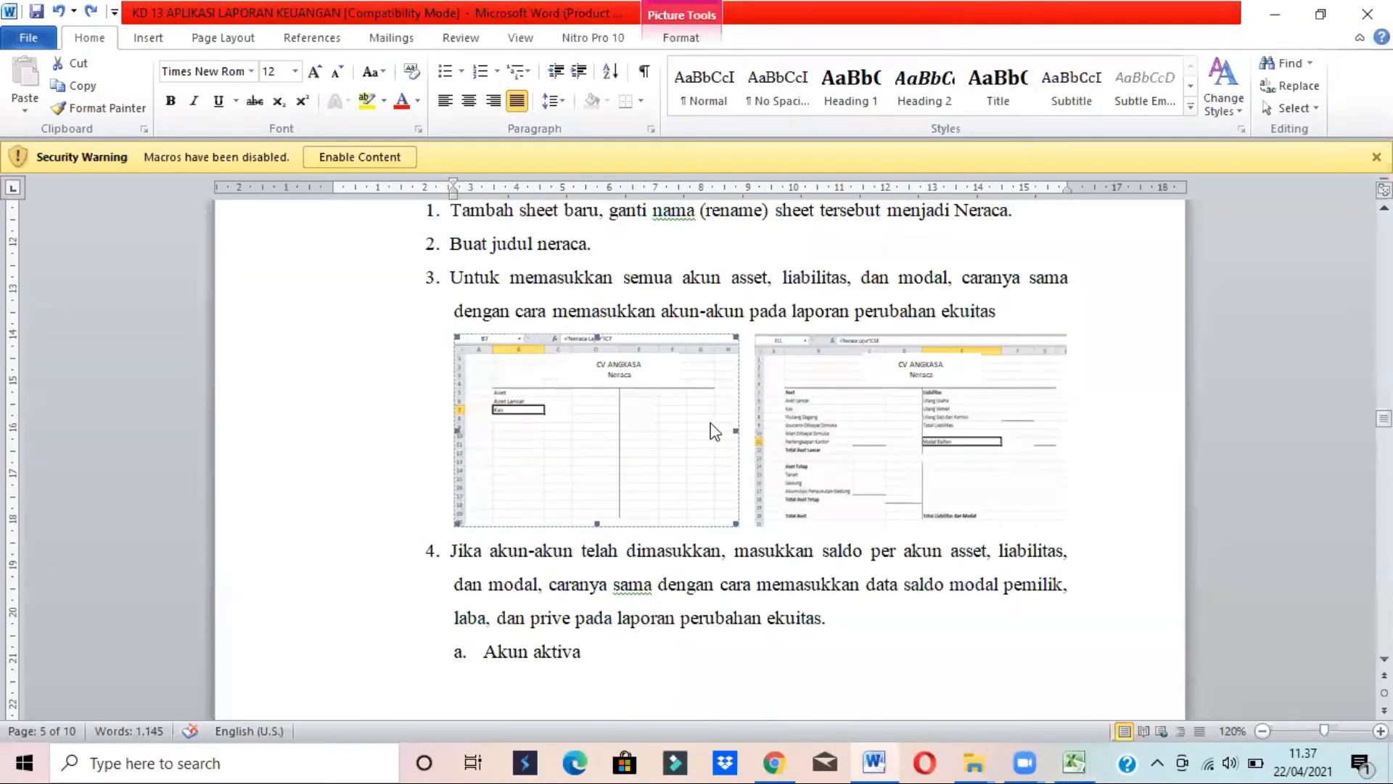
pyautogui.hotkey('alt', 'Tab')
pyautogui.click(114, 425)
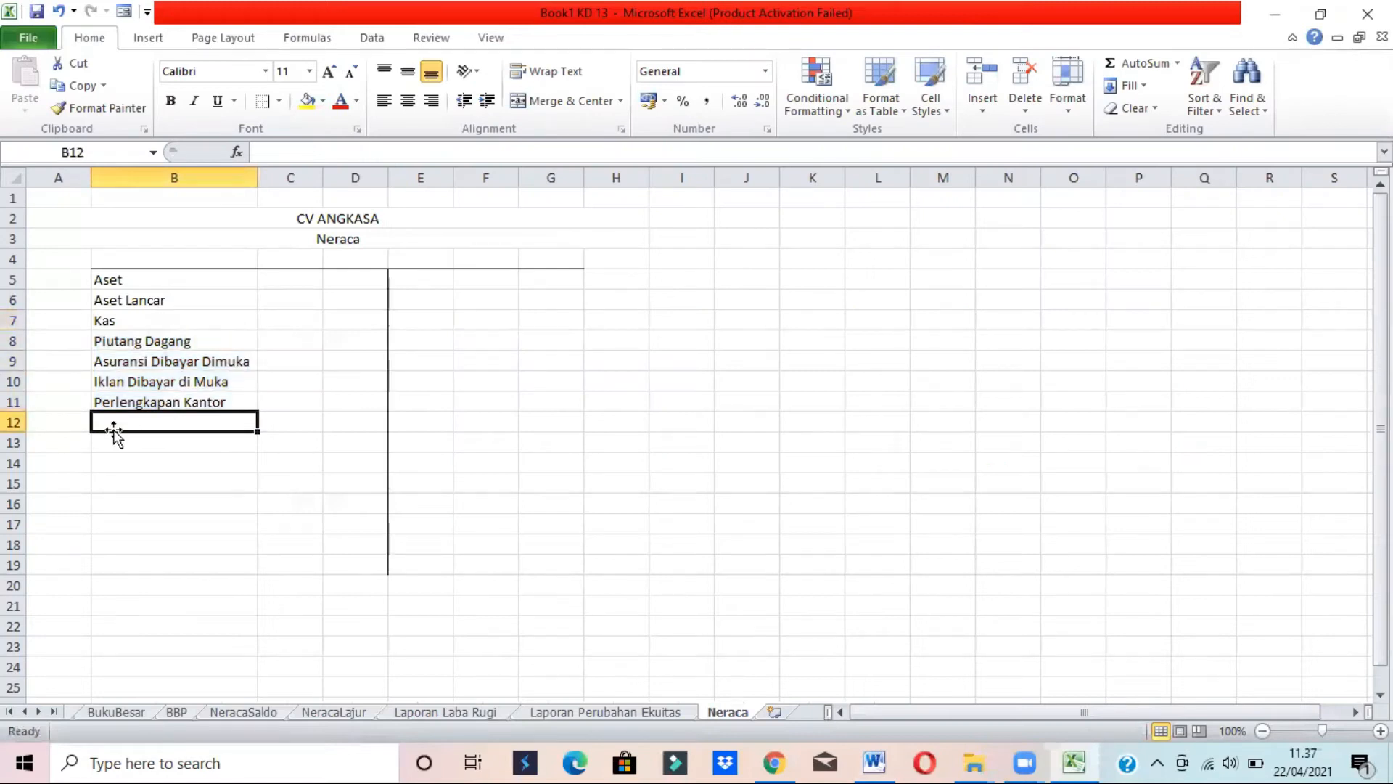
pyautogui.write('Tota')
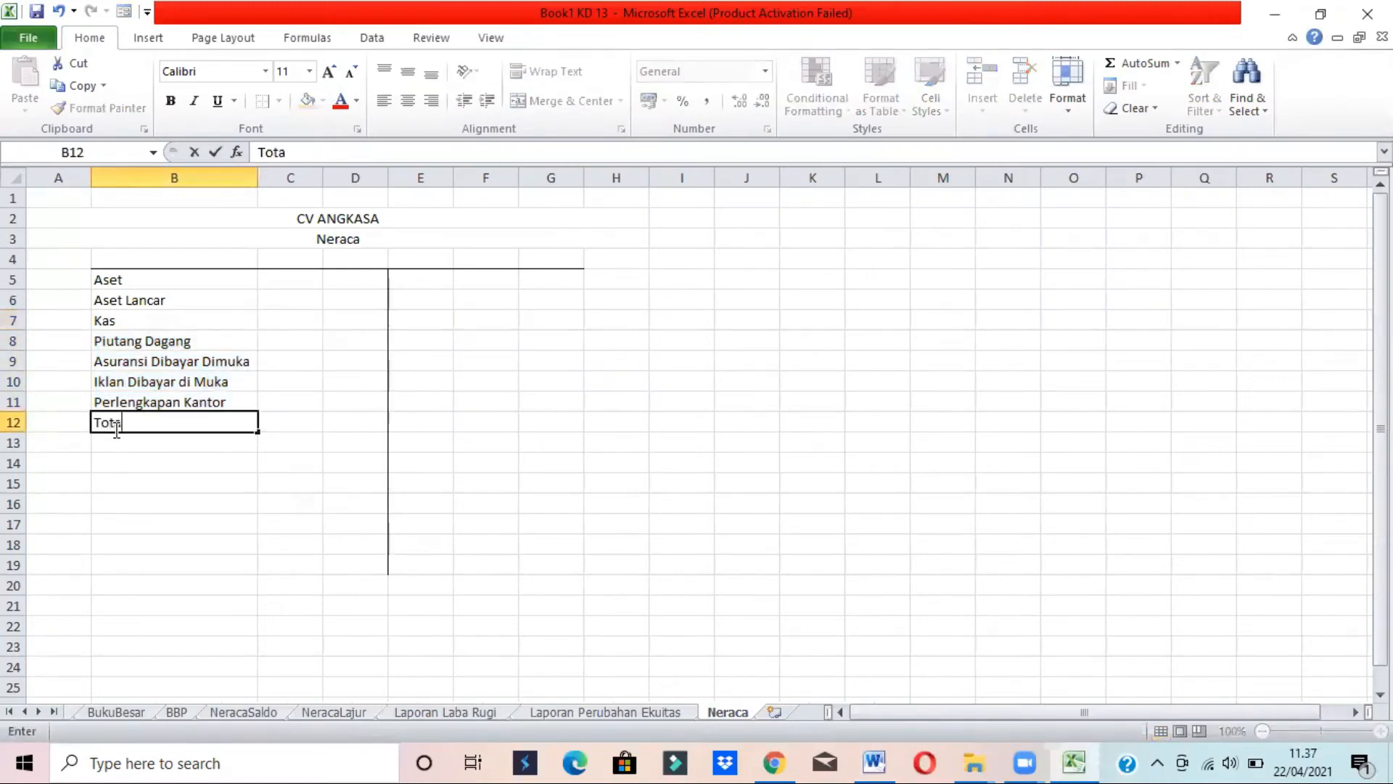
pyautogui.write('l Aset Lancar')
pyautogui.press('Return')
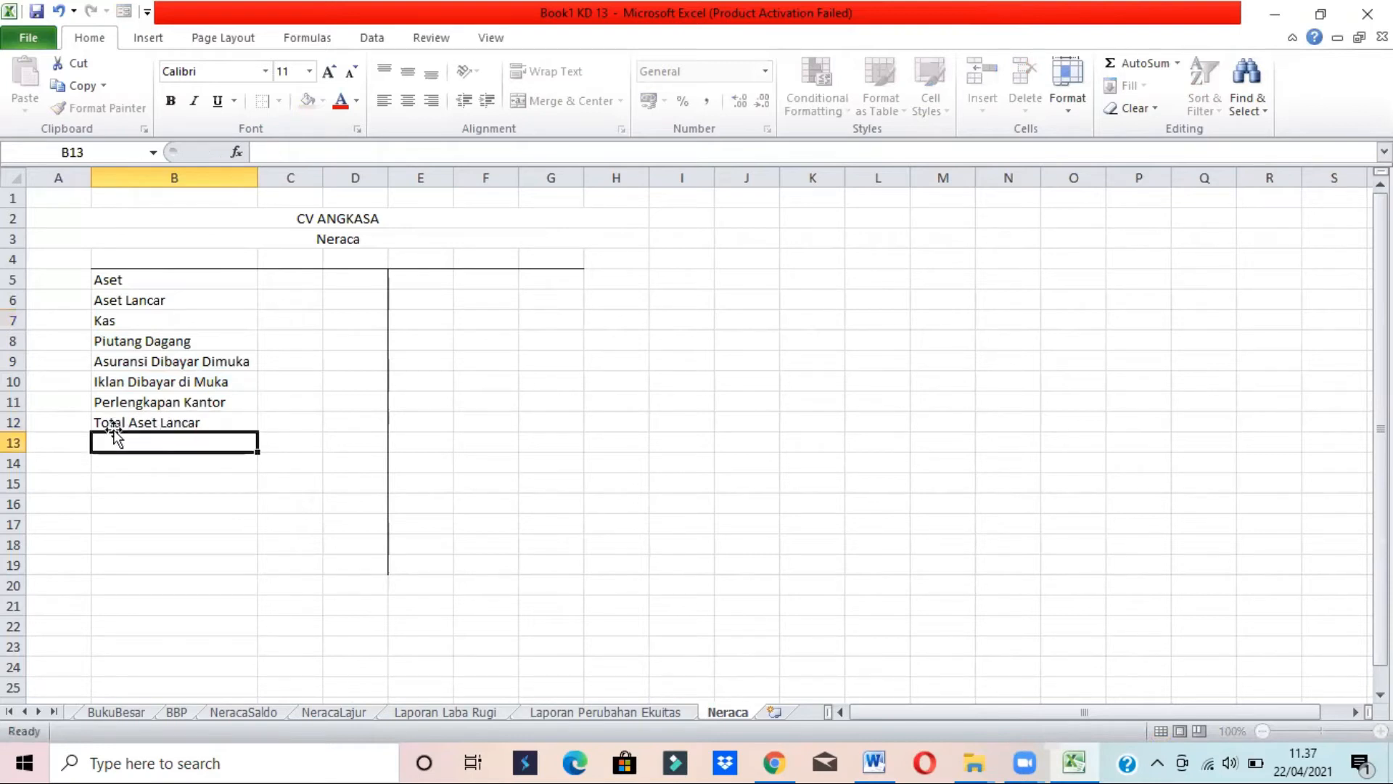
pyautogui.hotkey('alt', 'Tab')
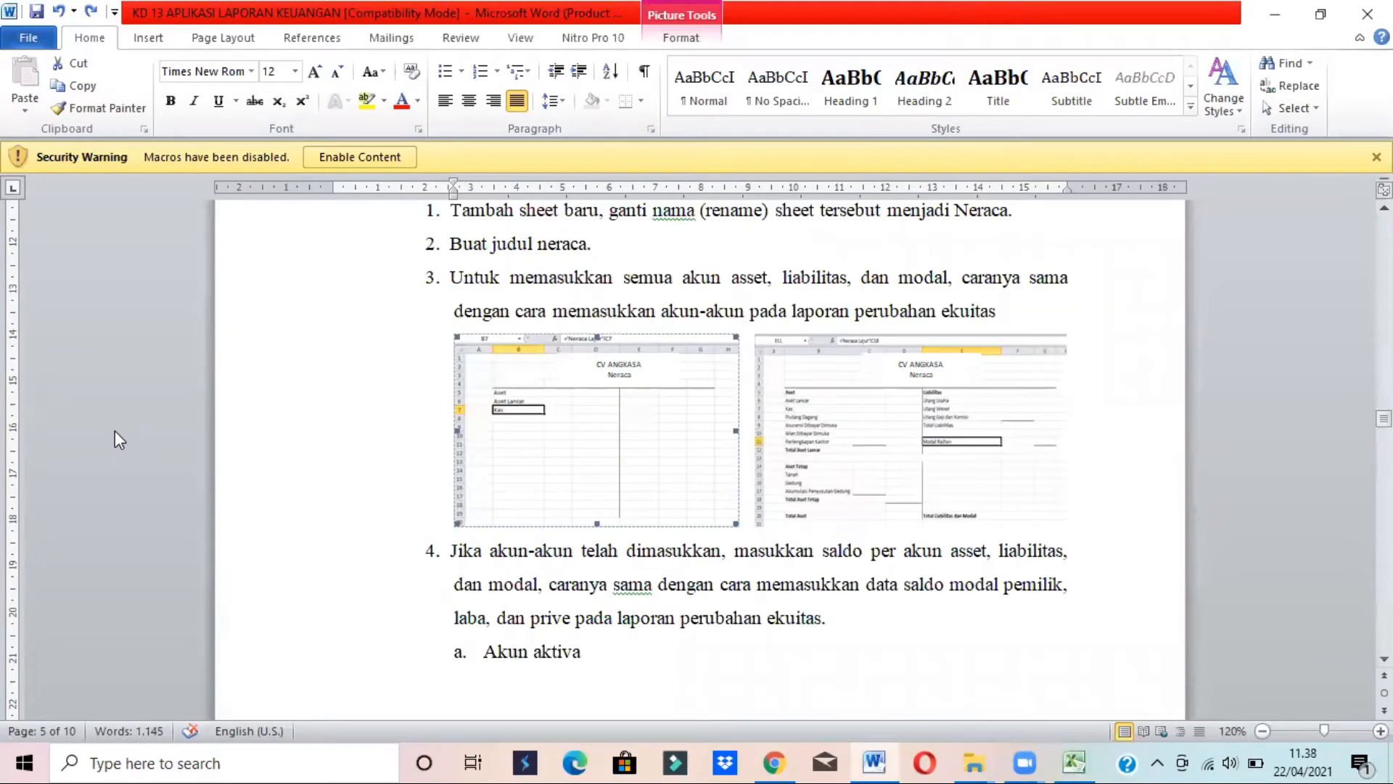
# Add a bottom border to C11 beside Perlengkapan Kantor and slightly widen column C, following the reference picture in Word
pyautogui.hotkey('alt', 'Tab')
pyautogui.click(293, 397)
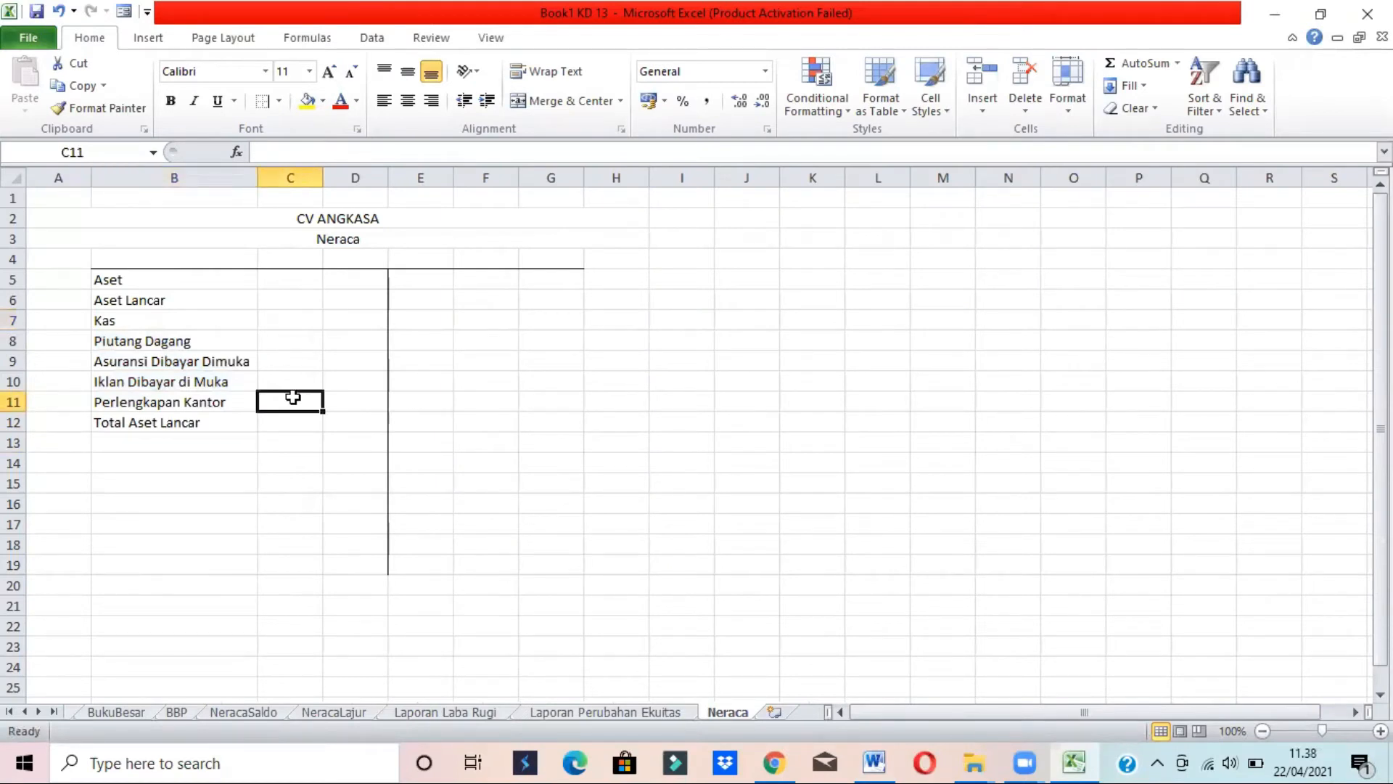
pyautogui.click(279, 101)
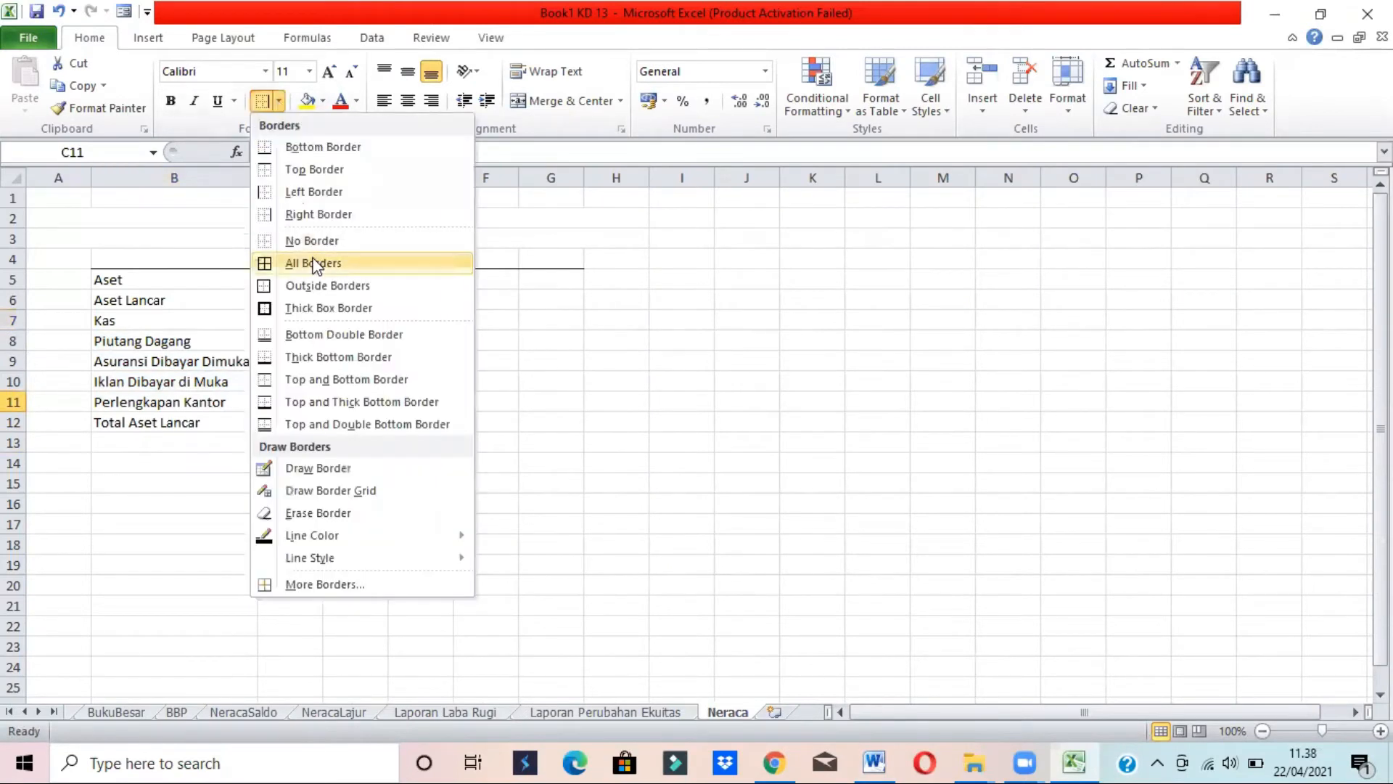
pyautogui.click(320, 148)
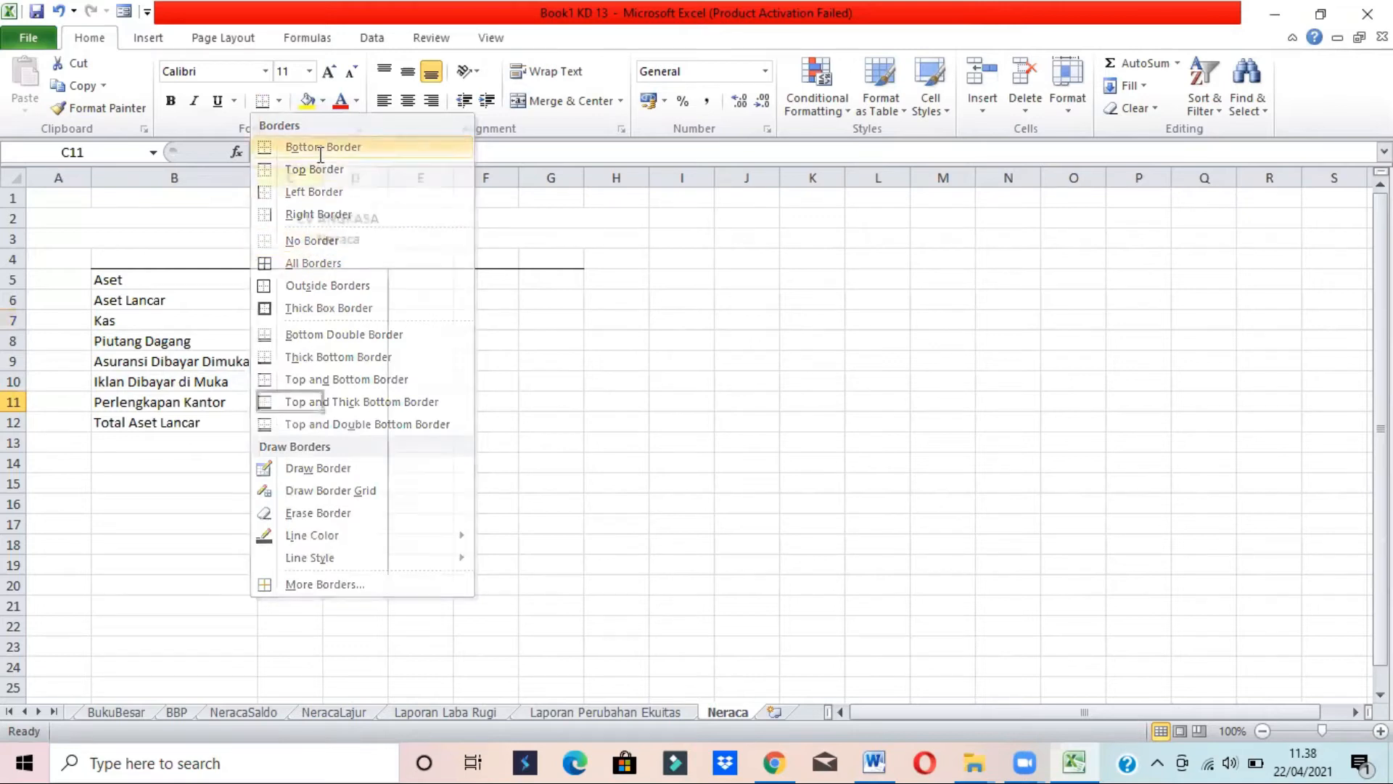
pyautogui.hotkey('alt', 'Tab')
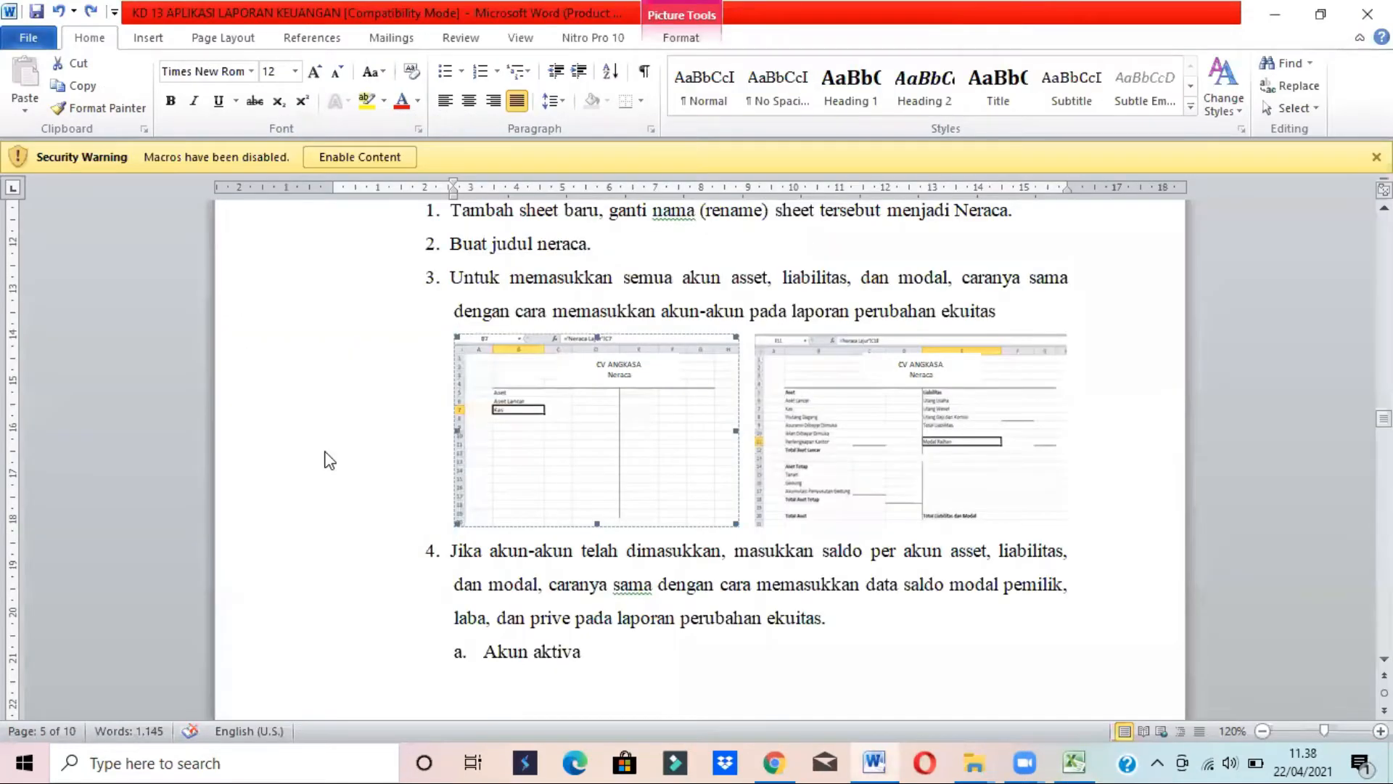
pyautogui.hotkey('alt', 'Tab')
pyautogui.moveTo(328, 177); pyautogui.dragTo(331, 177)
# Enter the heading Aset Tetap in B14, leaving one blank row below Total Aset Lancar, as in the Word reference picture
pyautogui.hotkey('alt', 'Tab')
pyautogui.hotkey('alt', 'Tab')
pyautogui.click(107, 460)
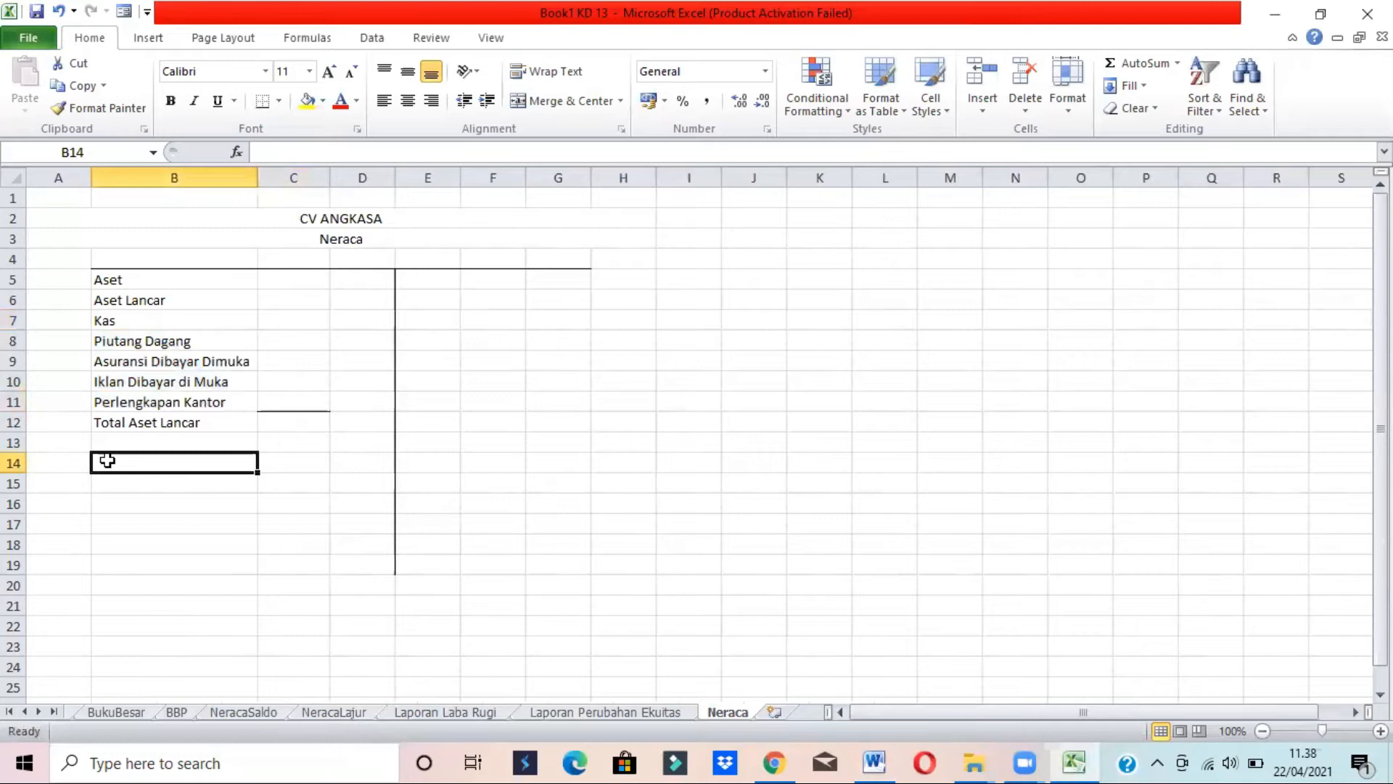
pyautogui.hotkey('alt', 'Tab')
pyautogui.hotkey('alt', 'Tab')
pyautogui.write('Aset Tetap')
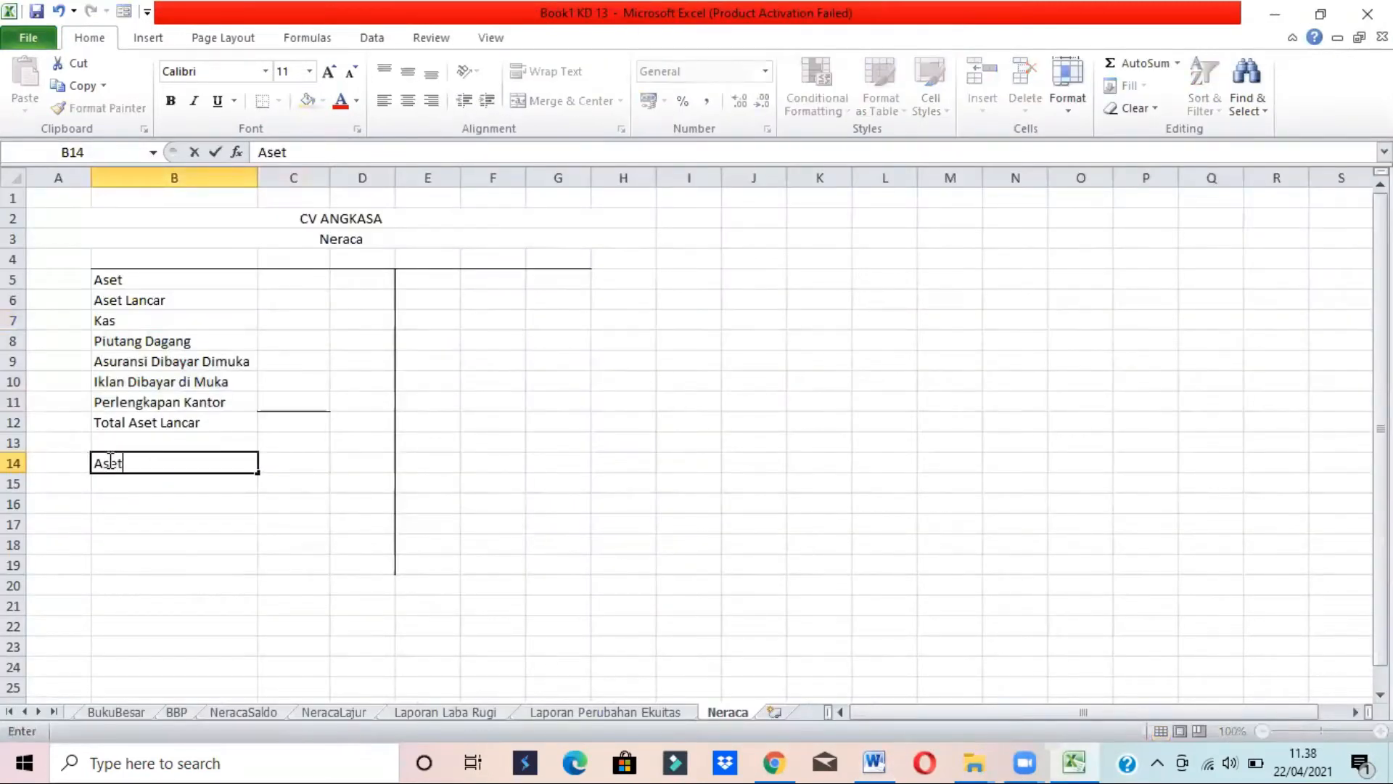
pyautogui.press('Return')
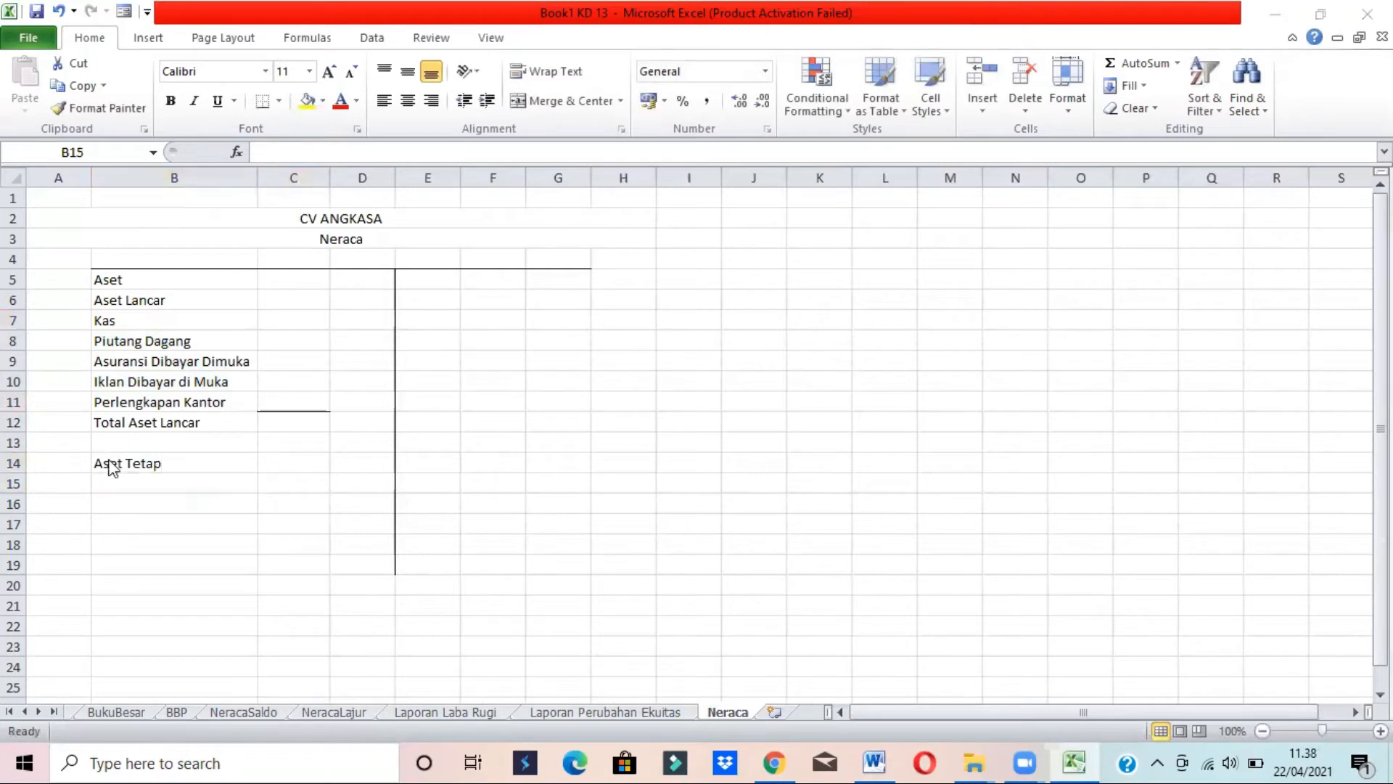
# Bring the Tanah account name into B15 with a reference to cell C12 of the NeracaLajur sheet
pyautogui.hotkey('alt', 'Tab')
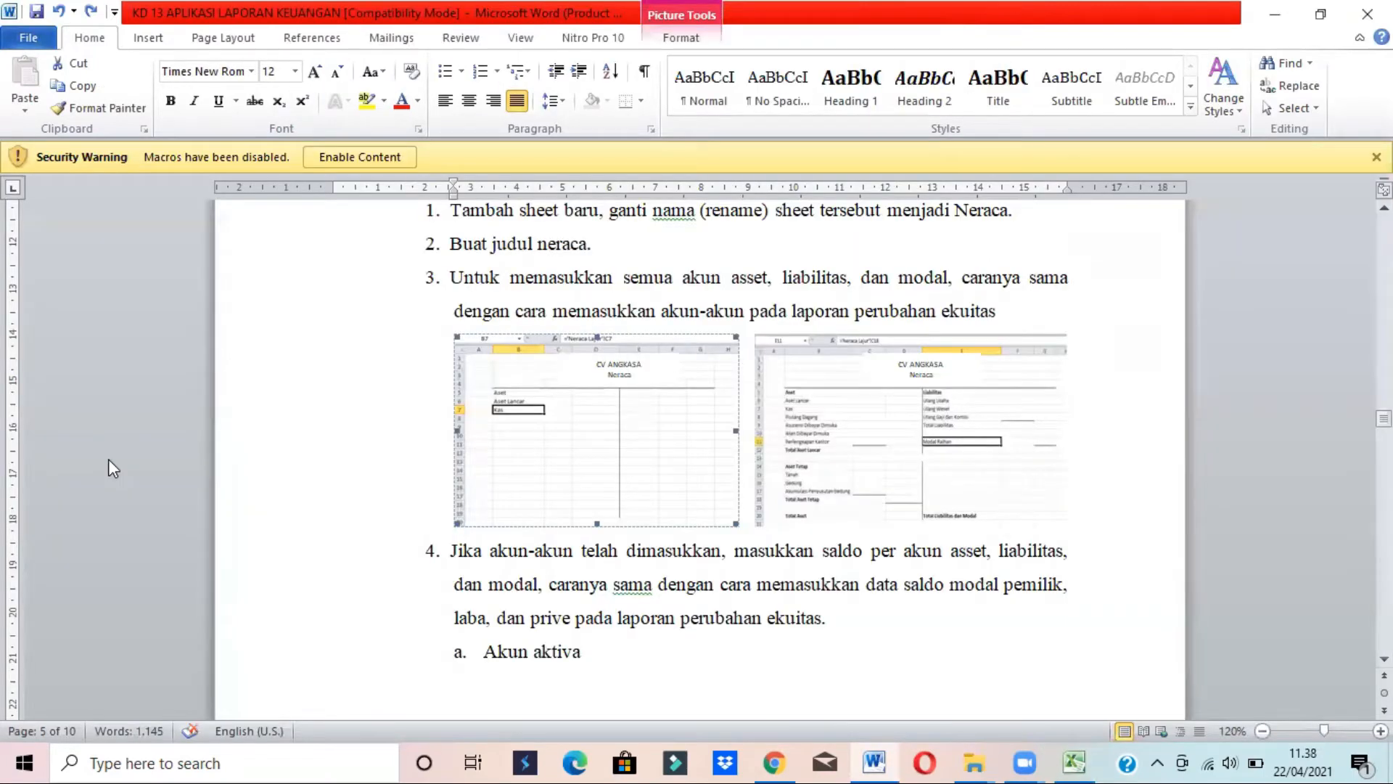
pyautogui.hotkey('alt', 'Tab')
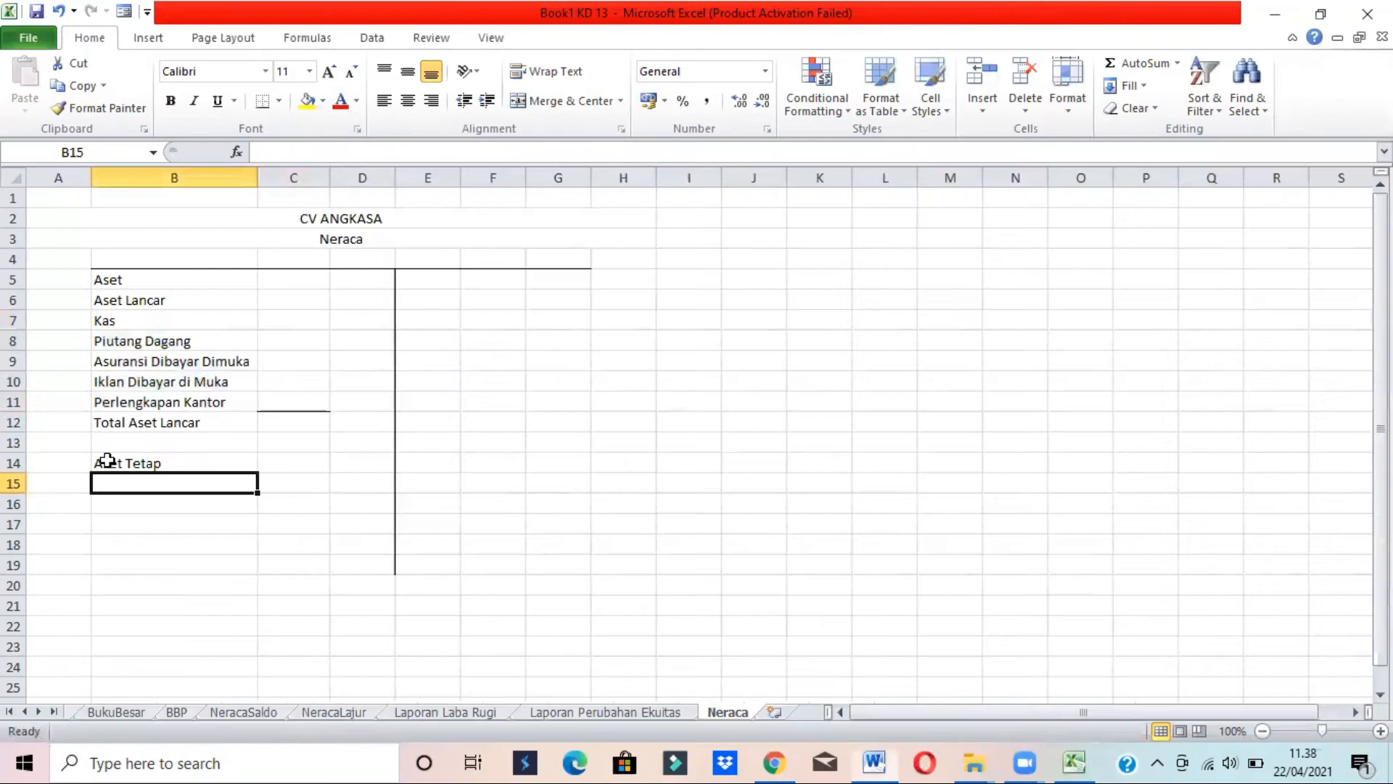
pyautogui.write('=')
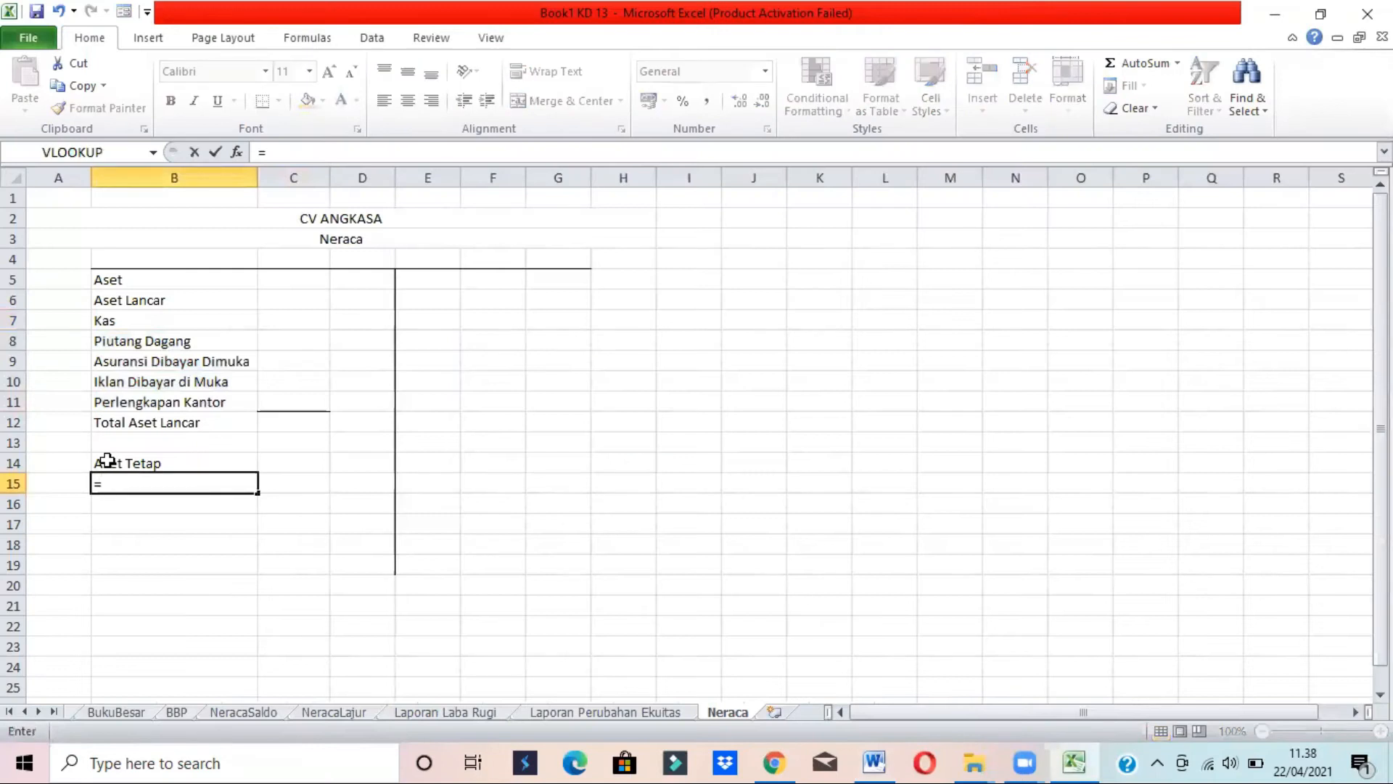
pyautogui.click(330, 713)
pyautogui.click(201, 395)
pyautogui.press('Return')
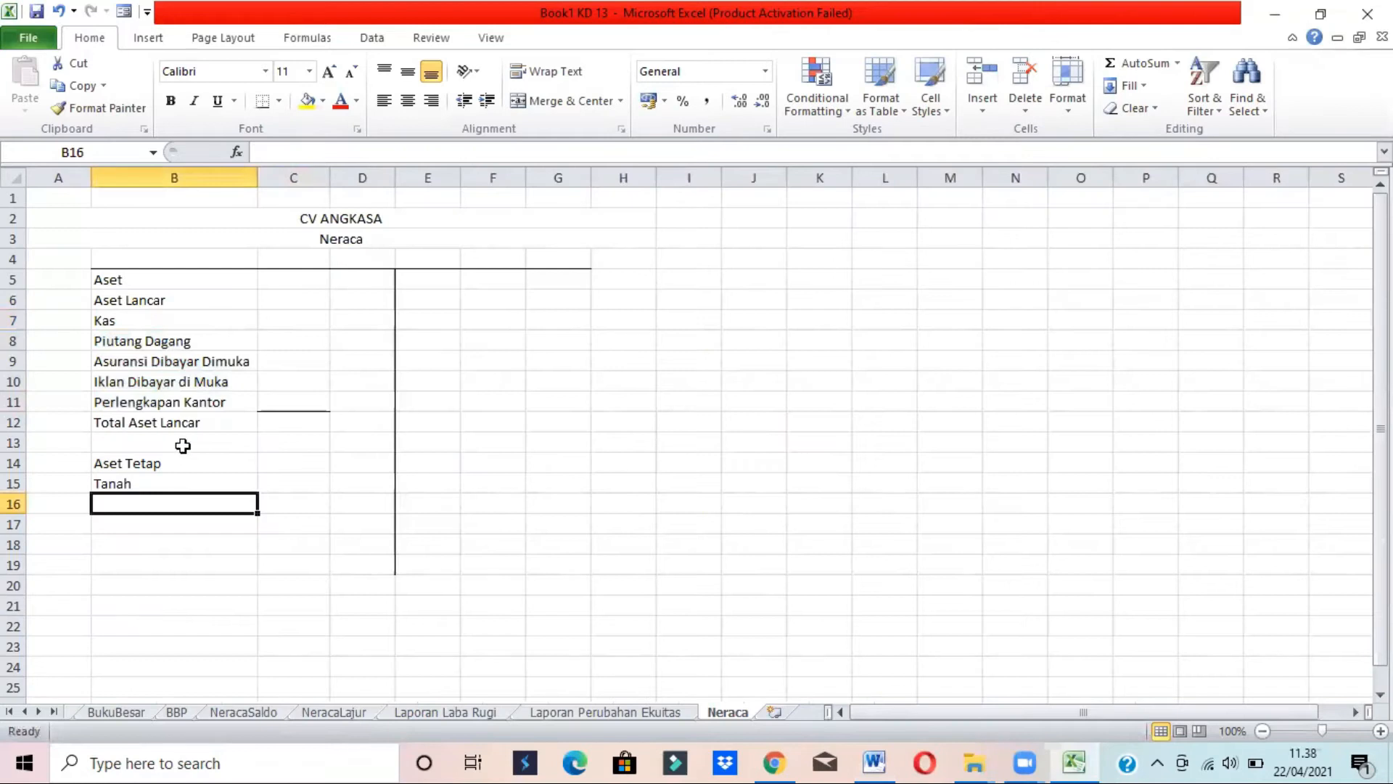
# Fill the account name formula from B15 down to B17 and autofit column B to the names
pyautogui.click(142, 482)
pyautogui.moveTo(258, 492); pyautogui.dragTo(246, 535)
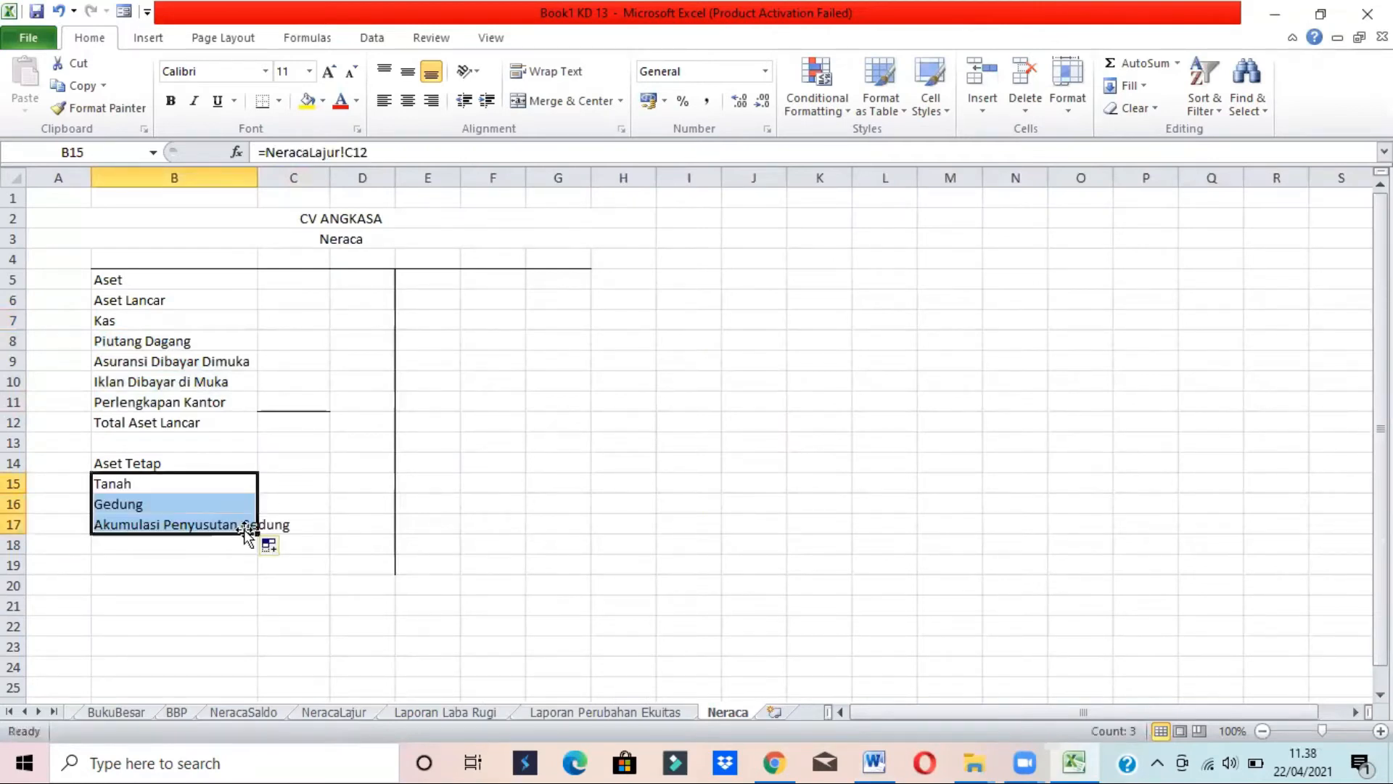
pyautogui.doubleClick(258, 172)
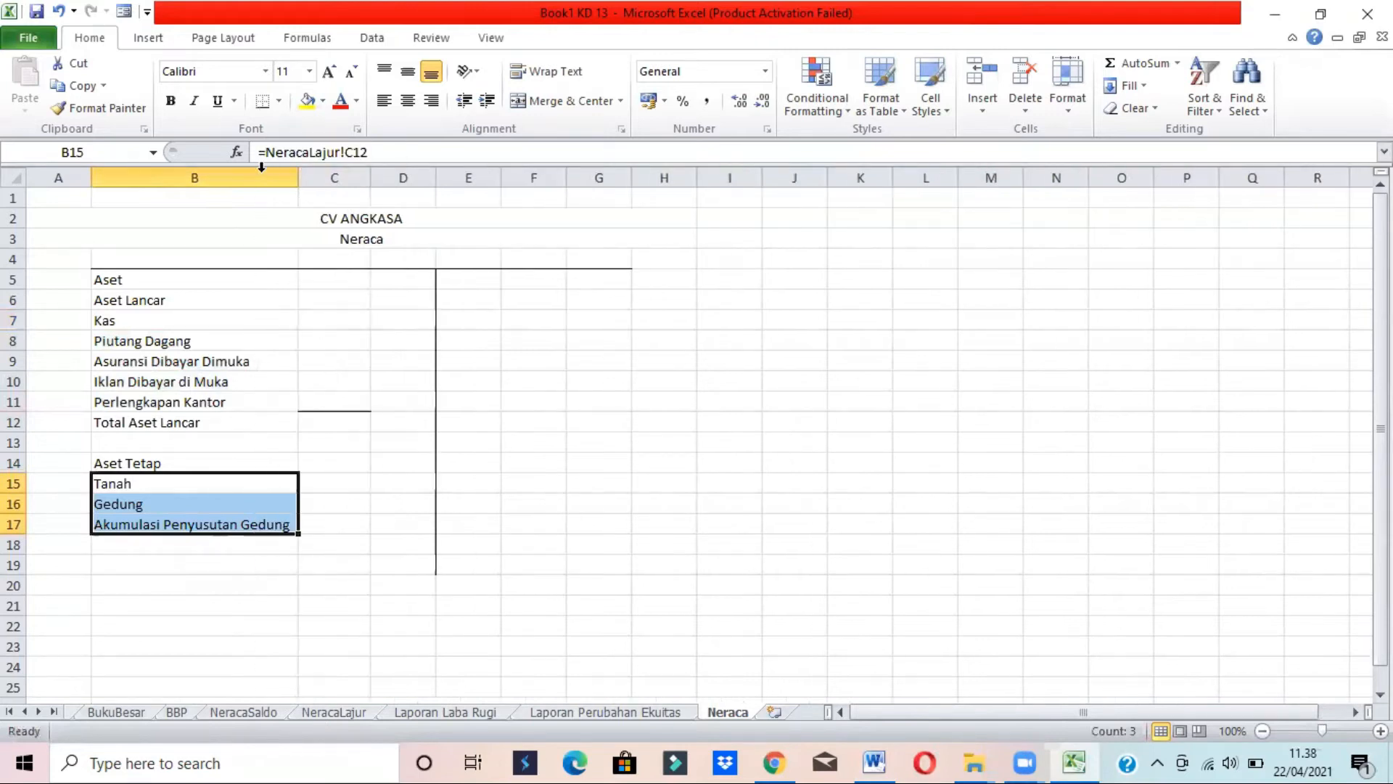
# Enter the label Total Aset Tetap in B18 below the fixed asset accounts, following the reference picture in Word
pyautogui.hotkey('alt', 'Tab')
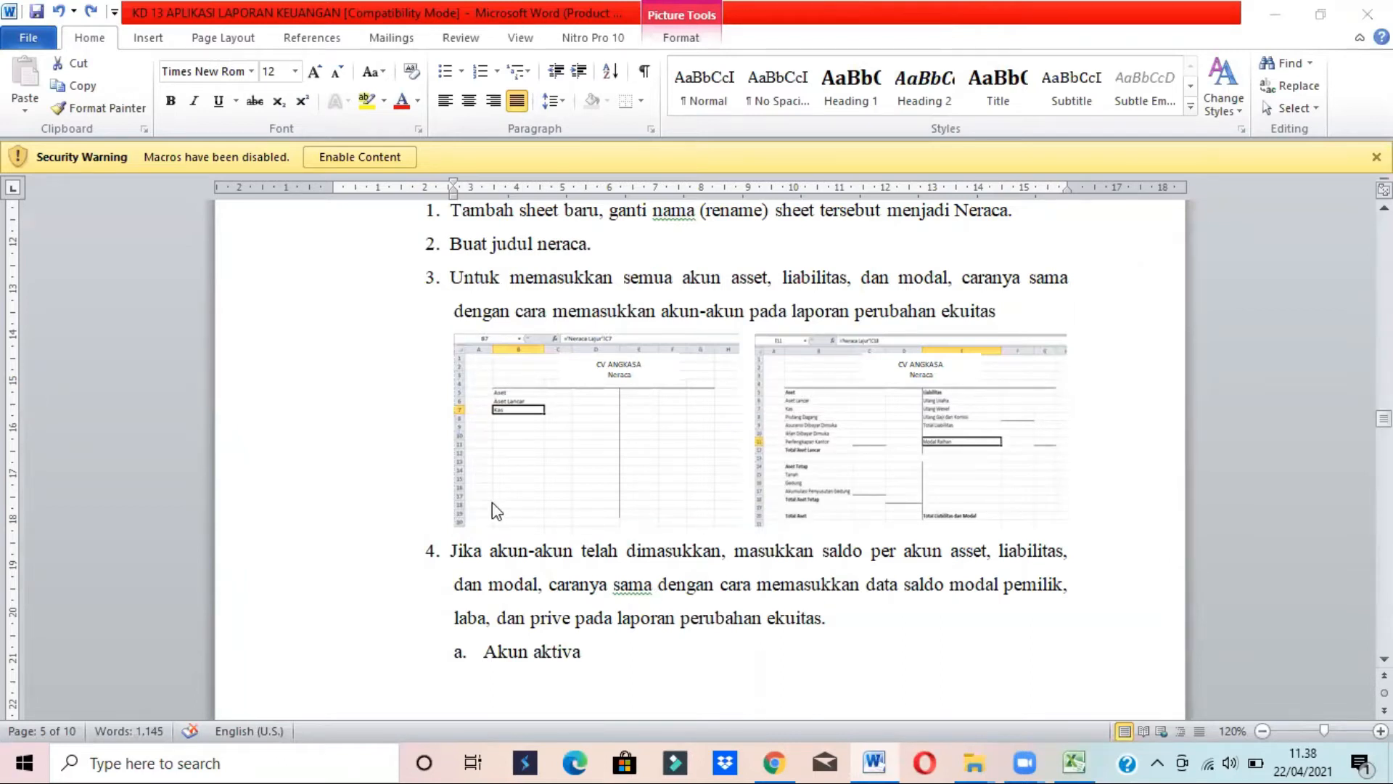
pyautogui.hotkey('alt', 'Tab')
pyautogui.click(132, 543)
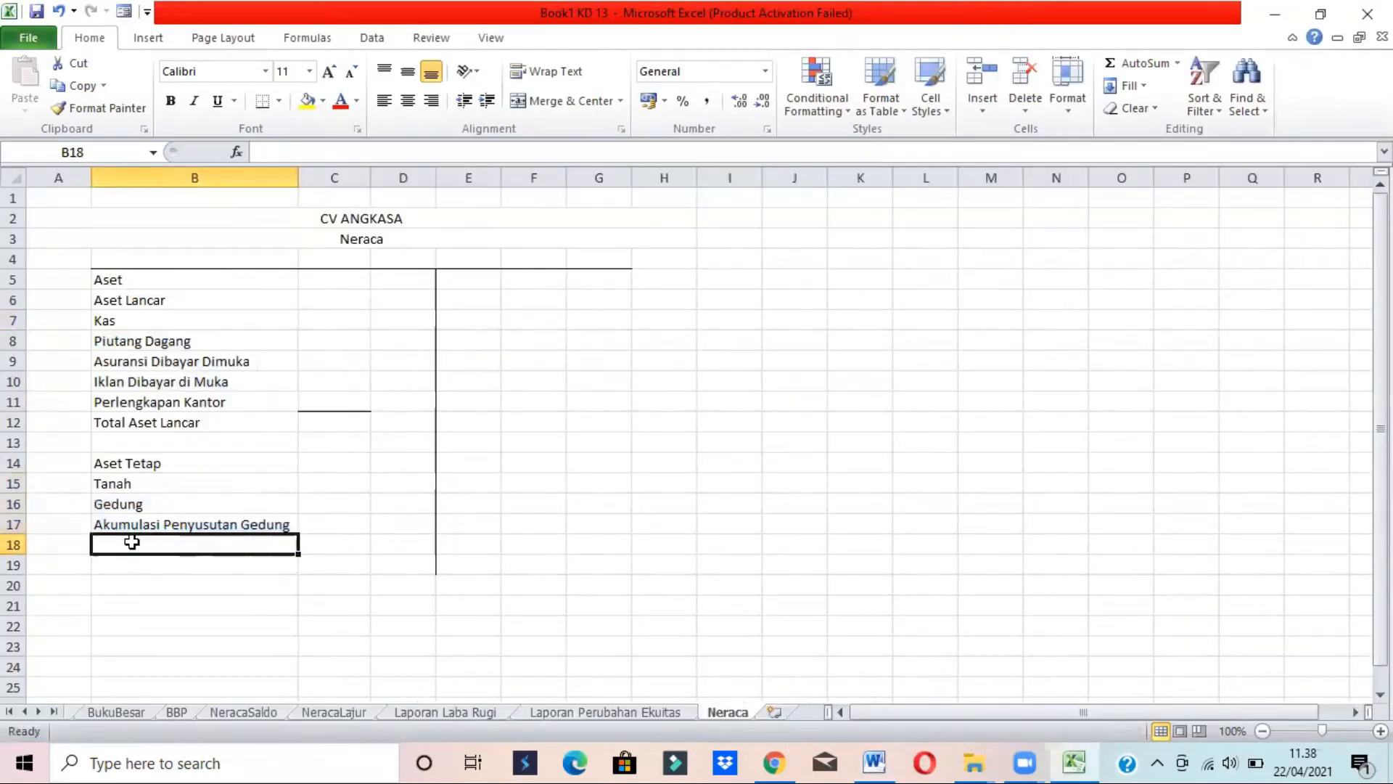
pyautogui.write('tTotal')
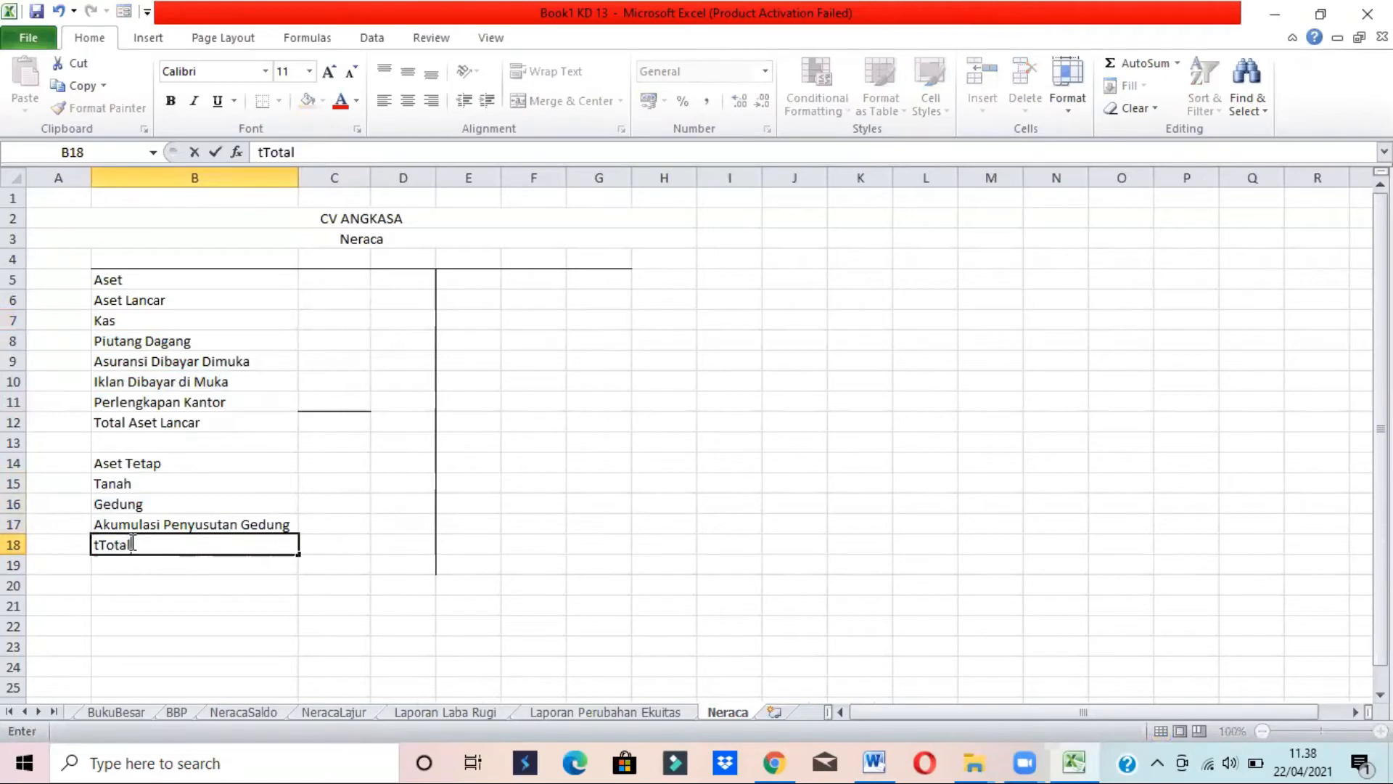
pyautogui.click(97, 545)
pyautogui.press('BackSpace')
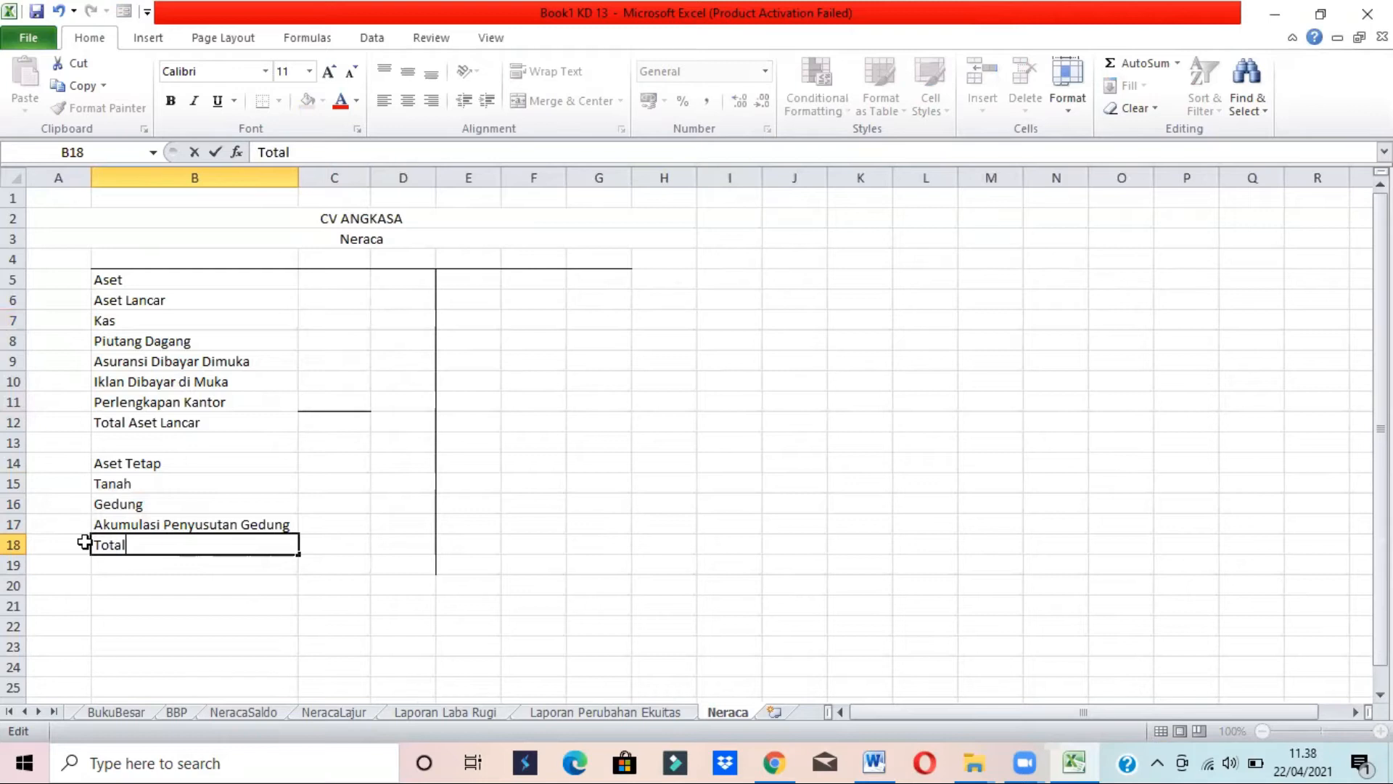
pyautogui.write('Aset Tetap')
pyautogui.press('Return')
# Add a bottom border to C17 beside Akumulasi Penyusutan Gedung, as in the Word reference picture
pyautogui.press('Up')
pyautogui.press('Up')
pyautogui.press('Right')
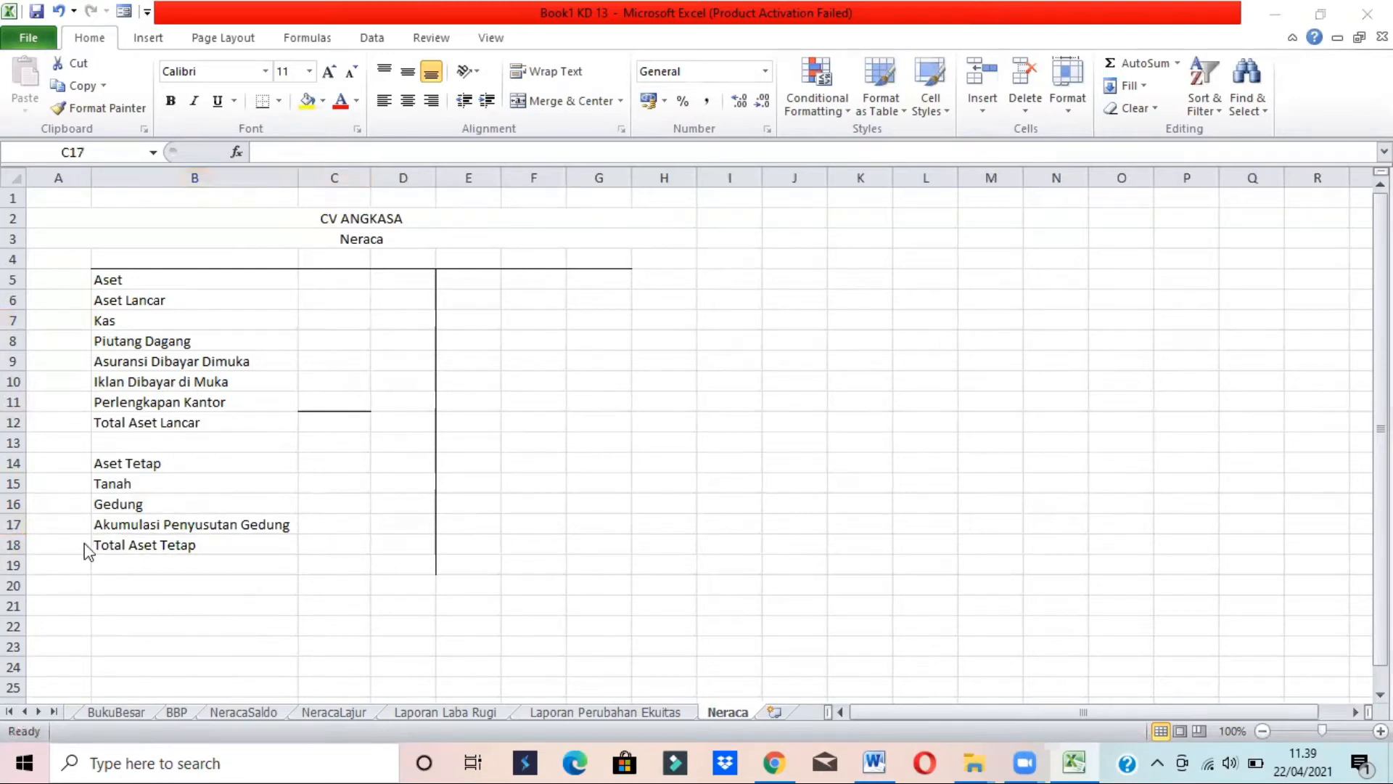
pyautogui.hotkey('alt', 'Tab')
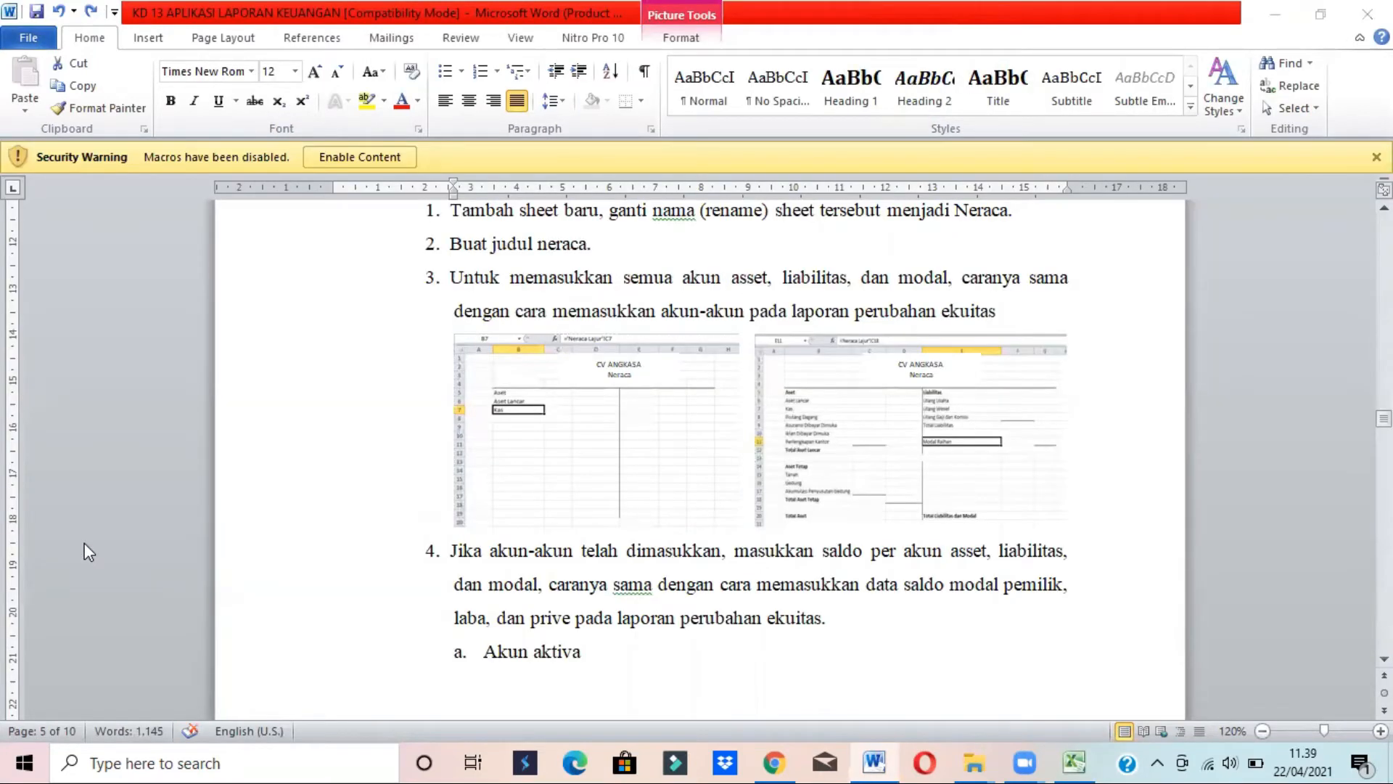
pyautogui.hotkey('alt', 'Tab')
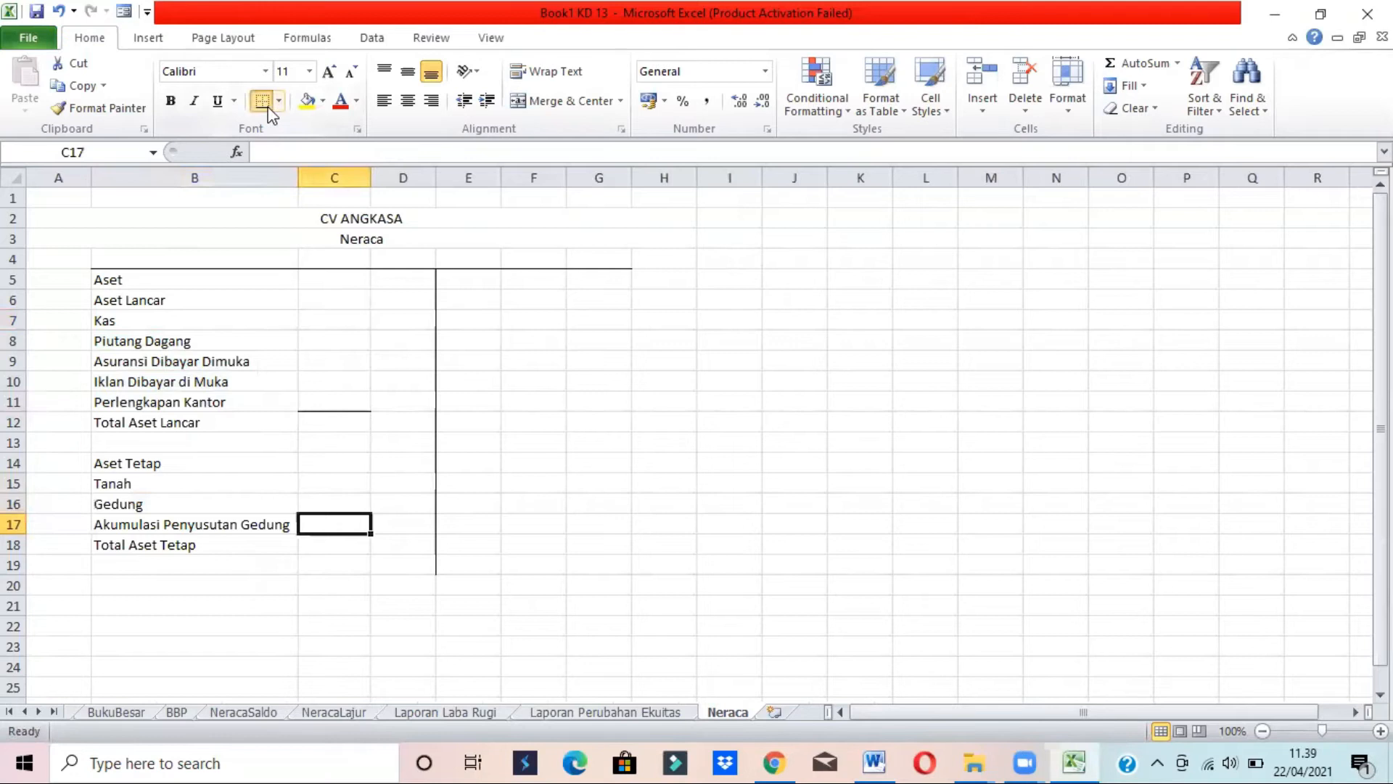
# Enter the label Total Aset in B20, checking its position against the reference picture in Word
pyautogui.hotkey('alt', 'Tab')
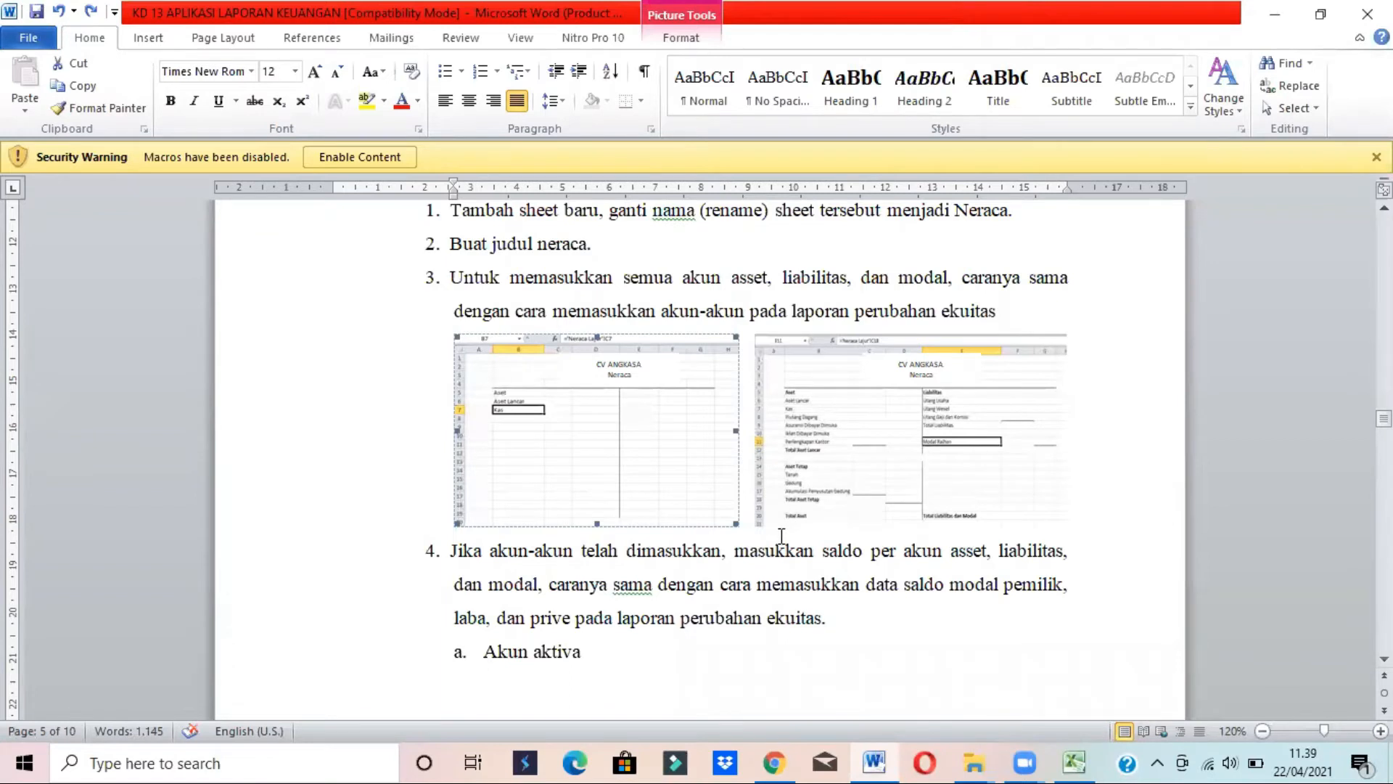
pyautogui.hotkey('alt', 'Tab')
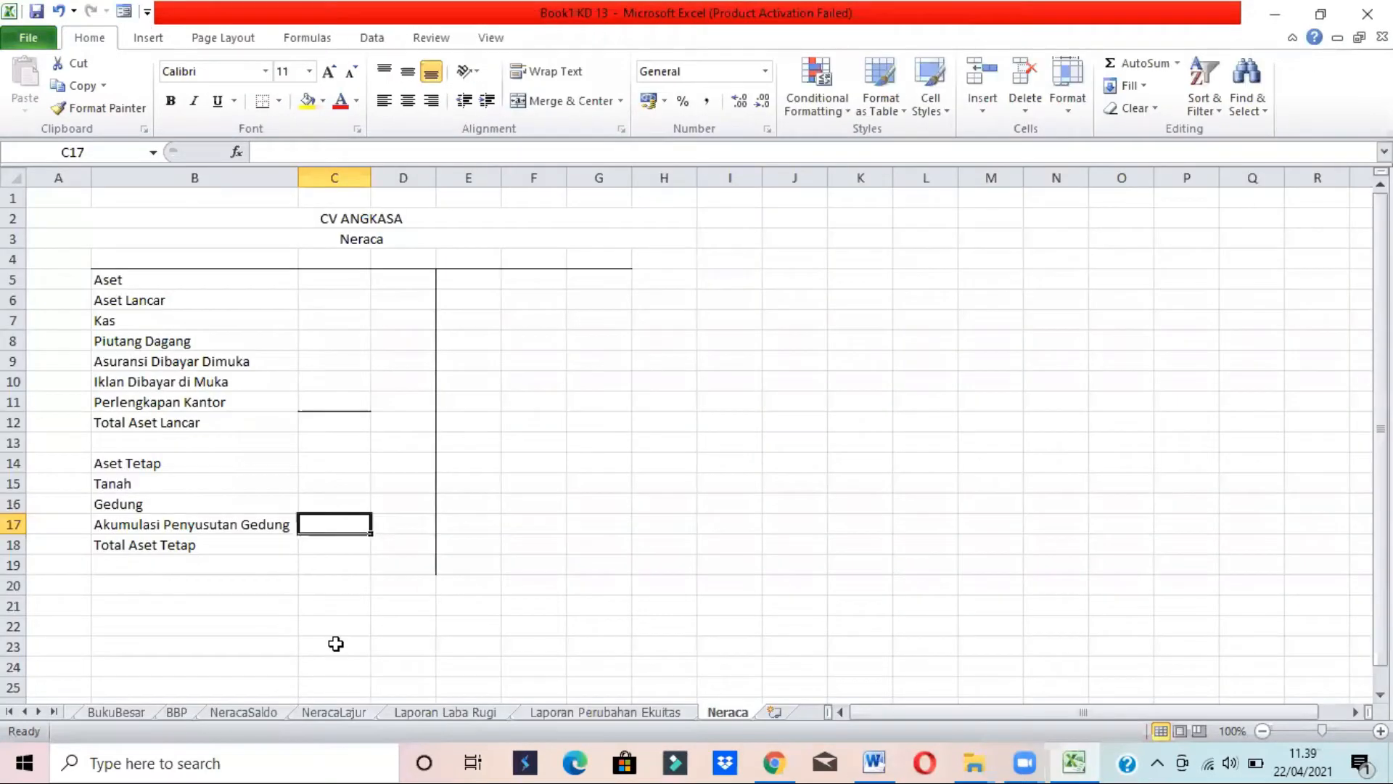
pyautogui.click(117, 584)
pyautogui.hotkey('alt', 'Tab')
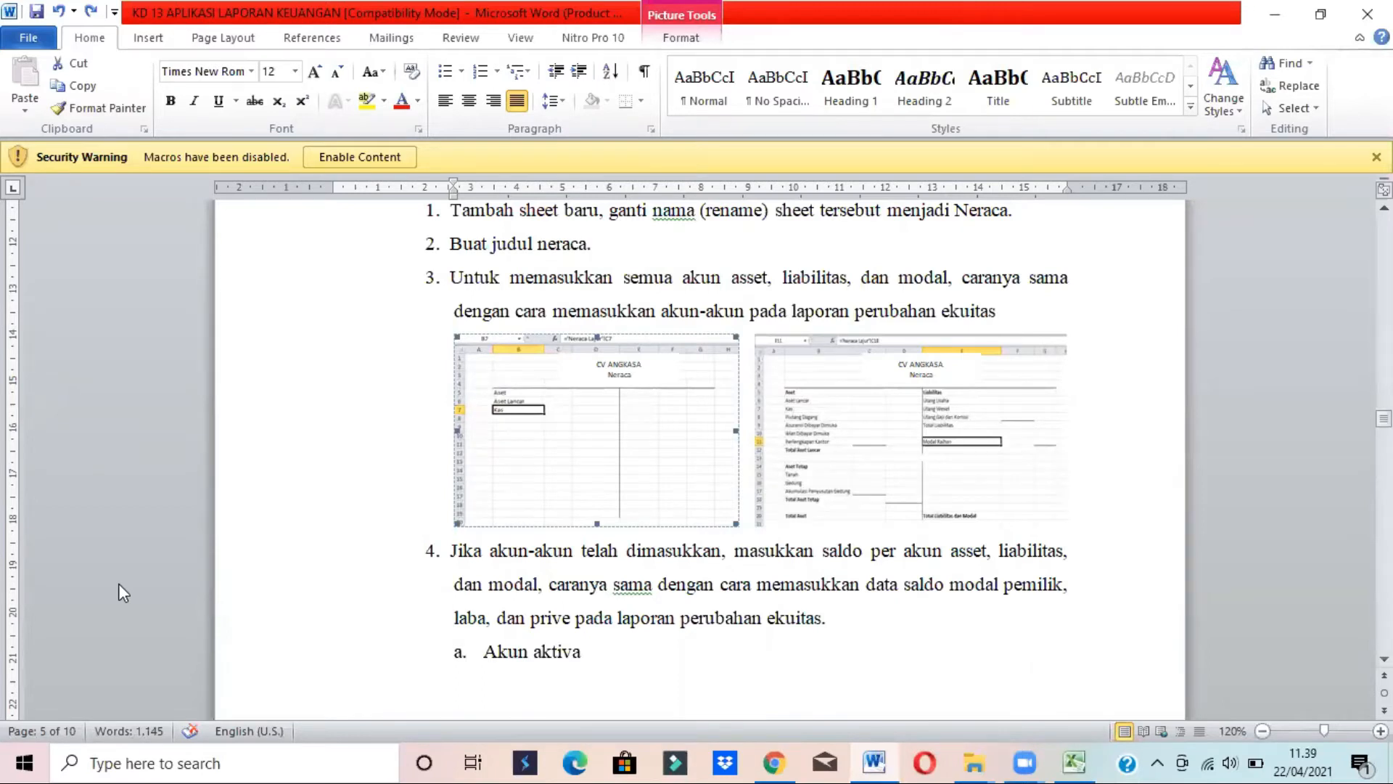
pyautogui.hotkey('alt', 'Tab')
pyautogui.hotkey('alt', 'Tab')
pyautogui.hotkey('alt', 'Tab')
pyautogui.write('T')
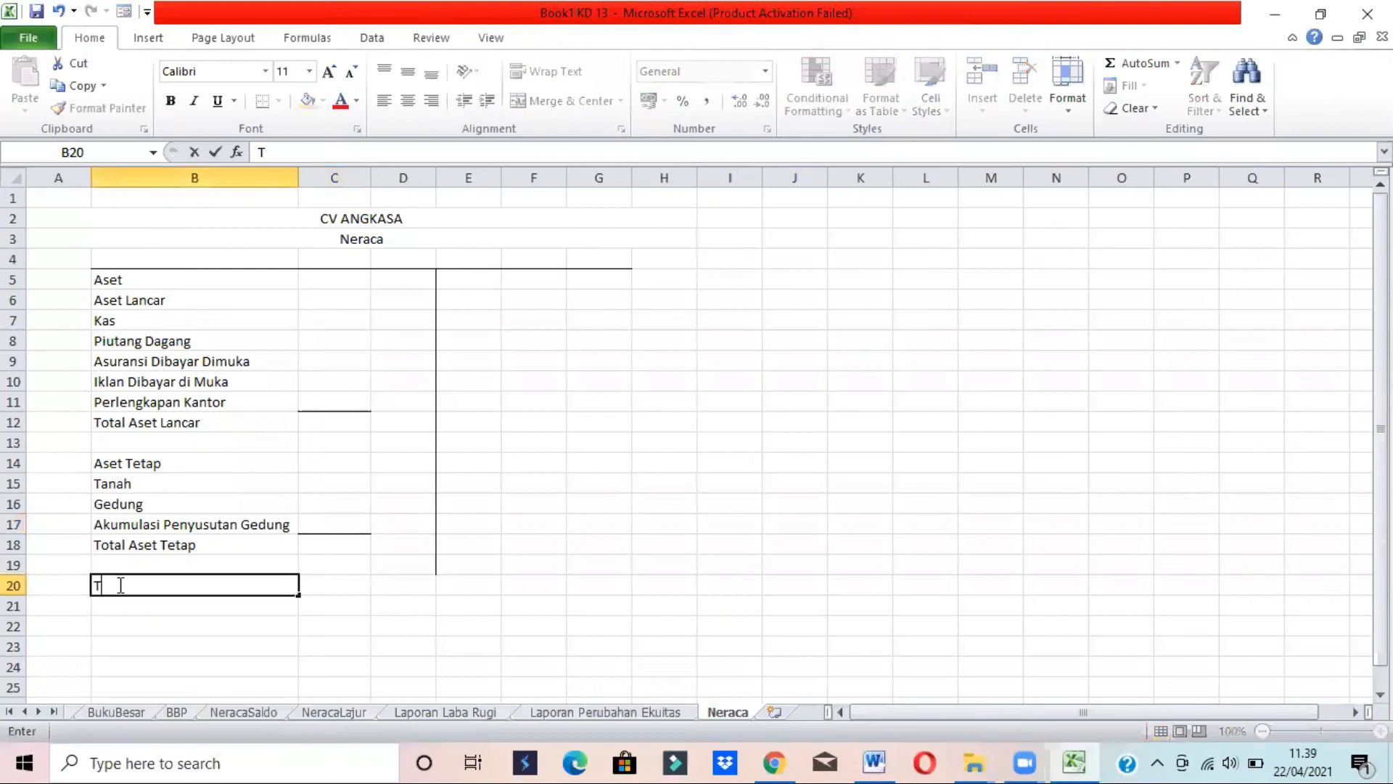
pyautogui.write('otal Aset')
# Add a right border to D20 to extend the vertical dividing line down to the Total Aset row
pyautogui.press('Tab')
pyautogui.press('Tab')
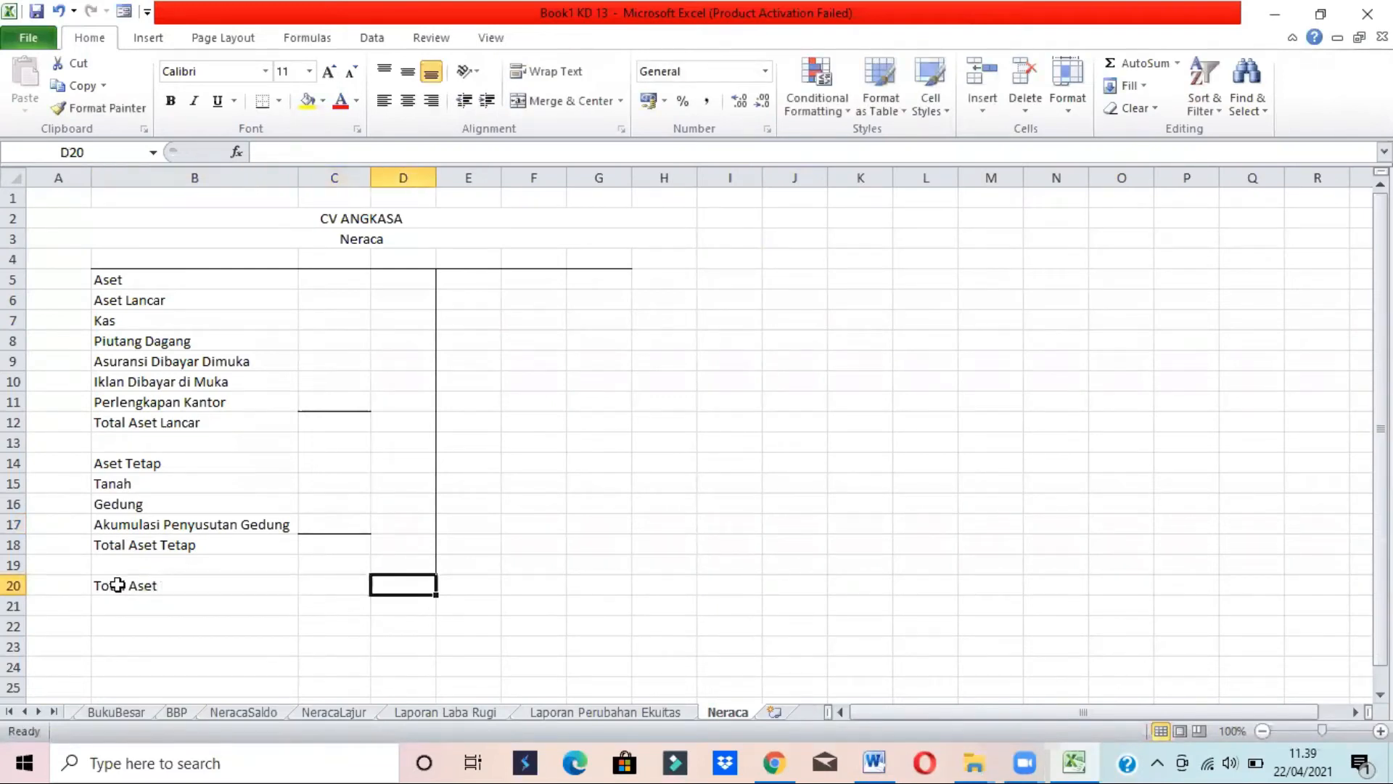
pyautogui.hotkey('alt', 'Tab')
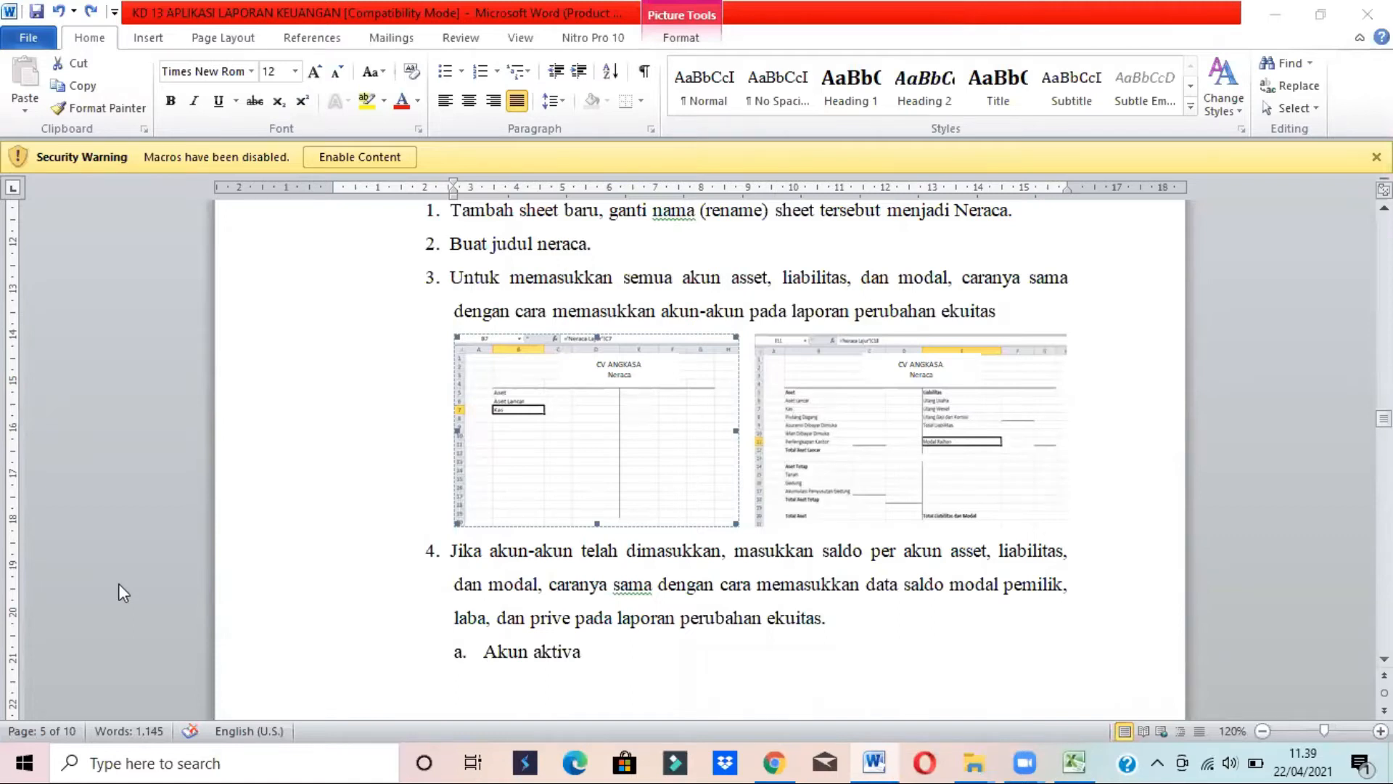
pyautogui.hotkey('alt', 'Tab')
pyautogui.click(285, 103)
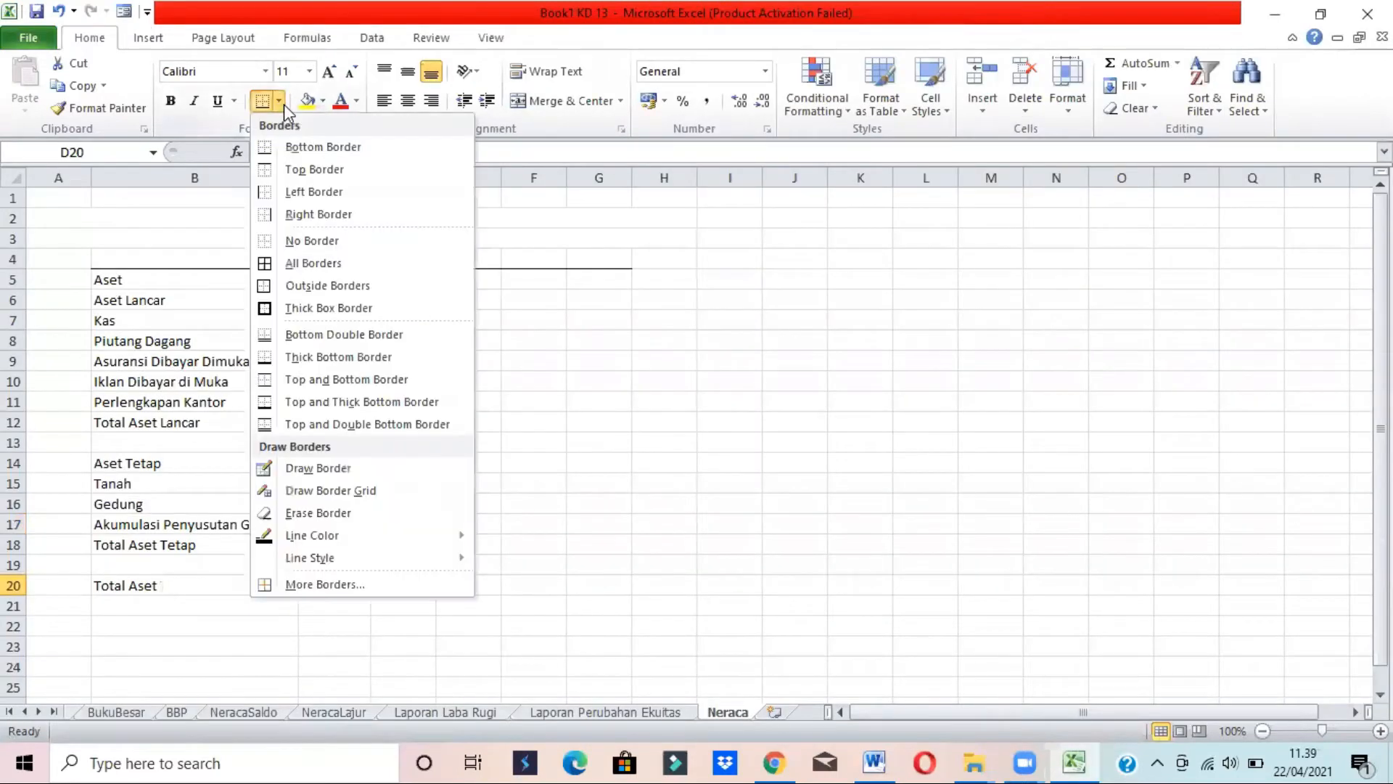
pyautogui.click(297, 214)
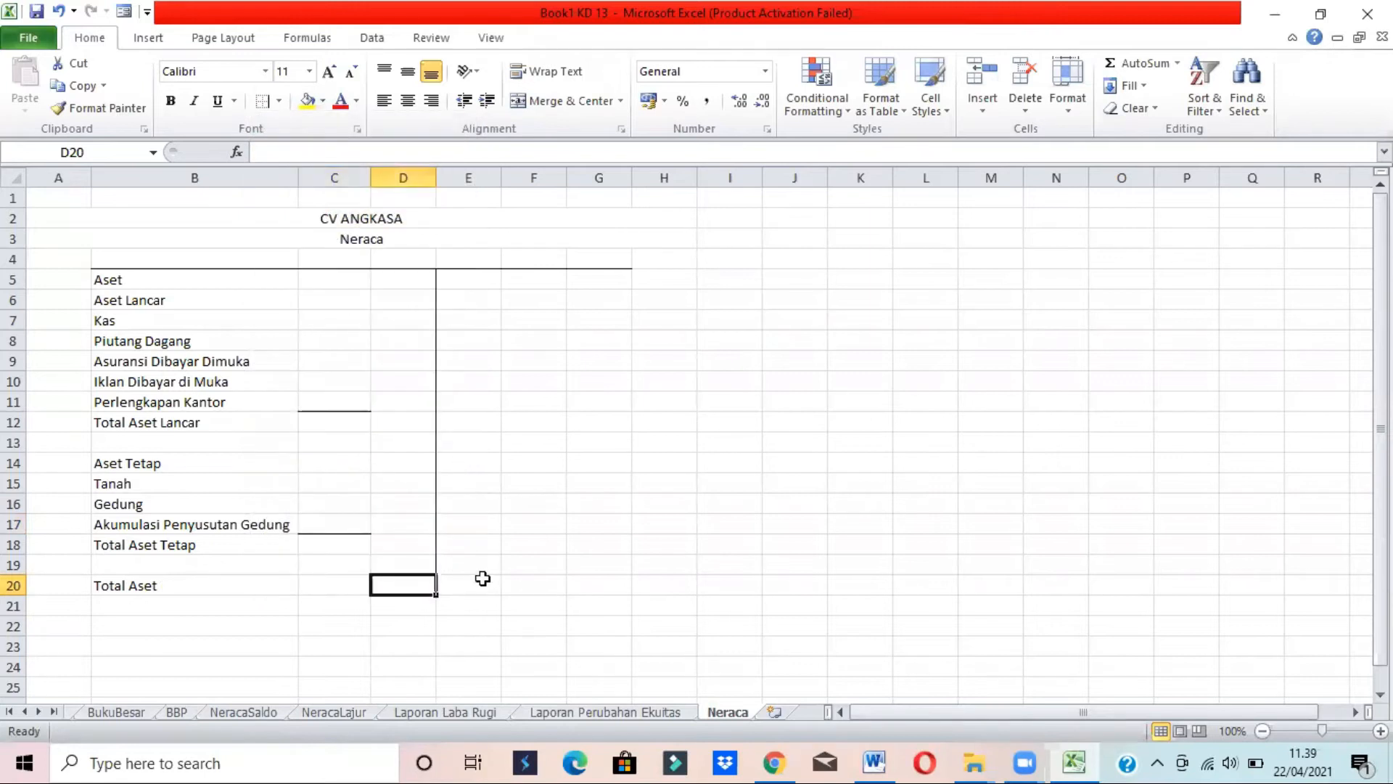
pyautogui.click(279, 101)
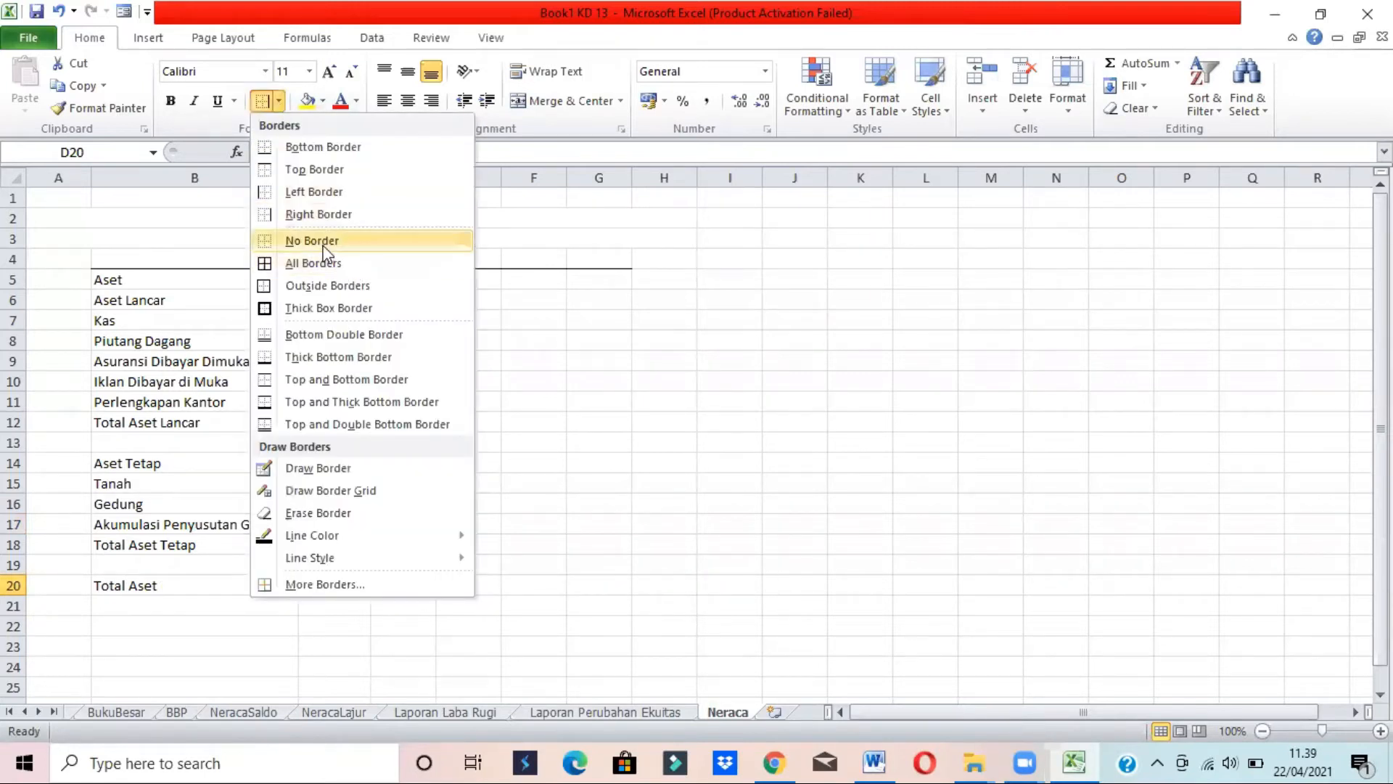
pyautogui.click(613, 464)
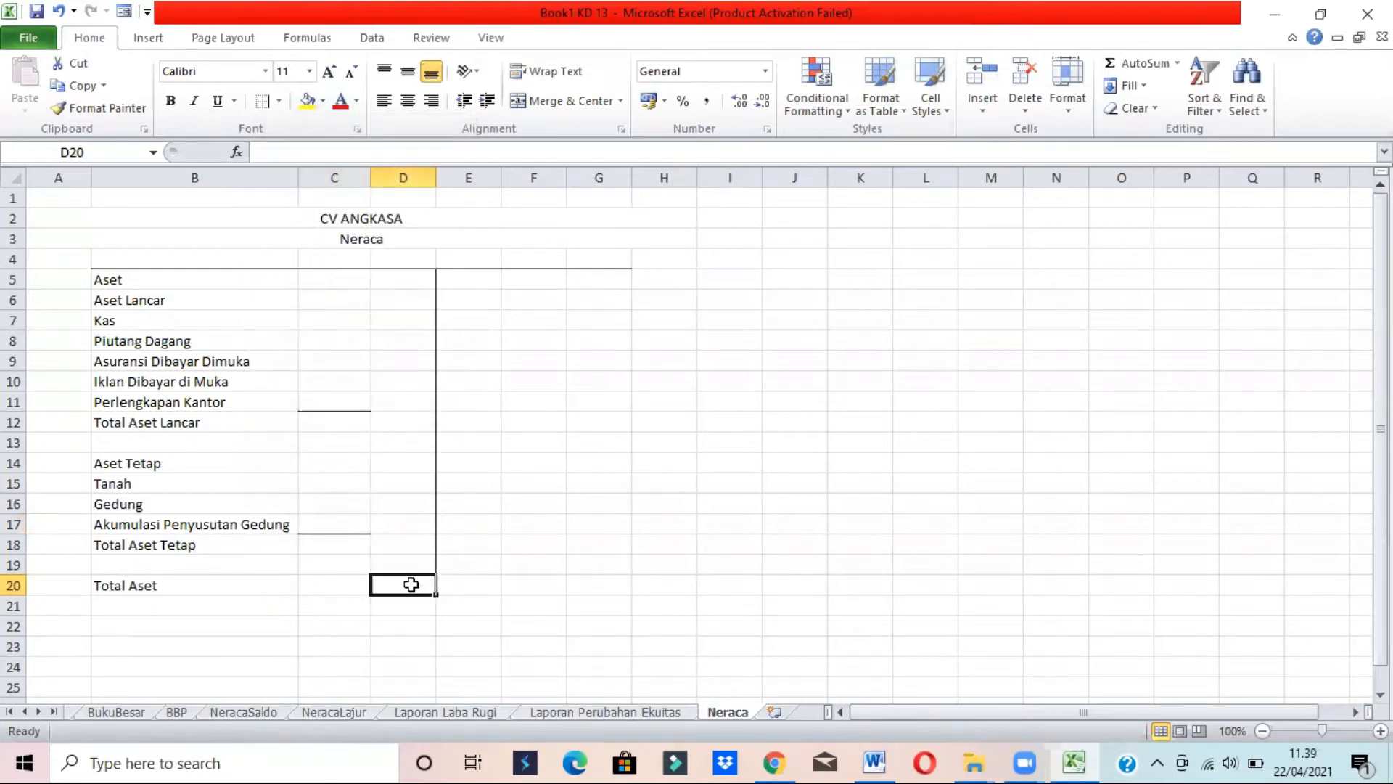
# Enter the heading Liabilitas in E5 to start the liabilities side, following the reference picture in Word
pyautogui.click(512, 298)
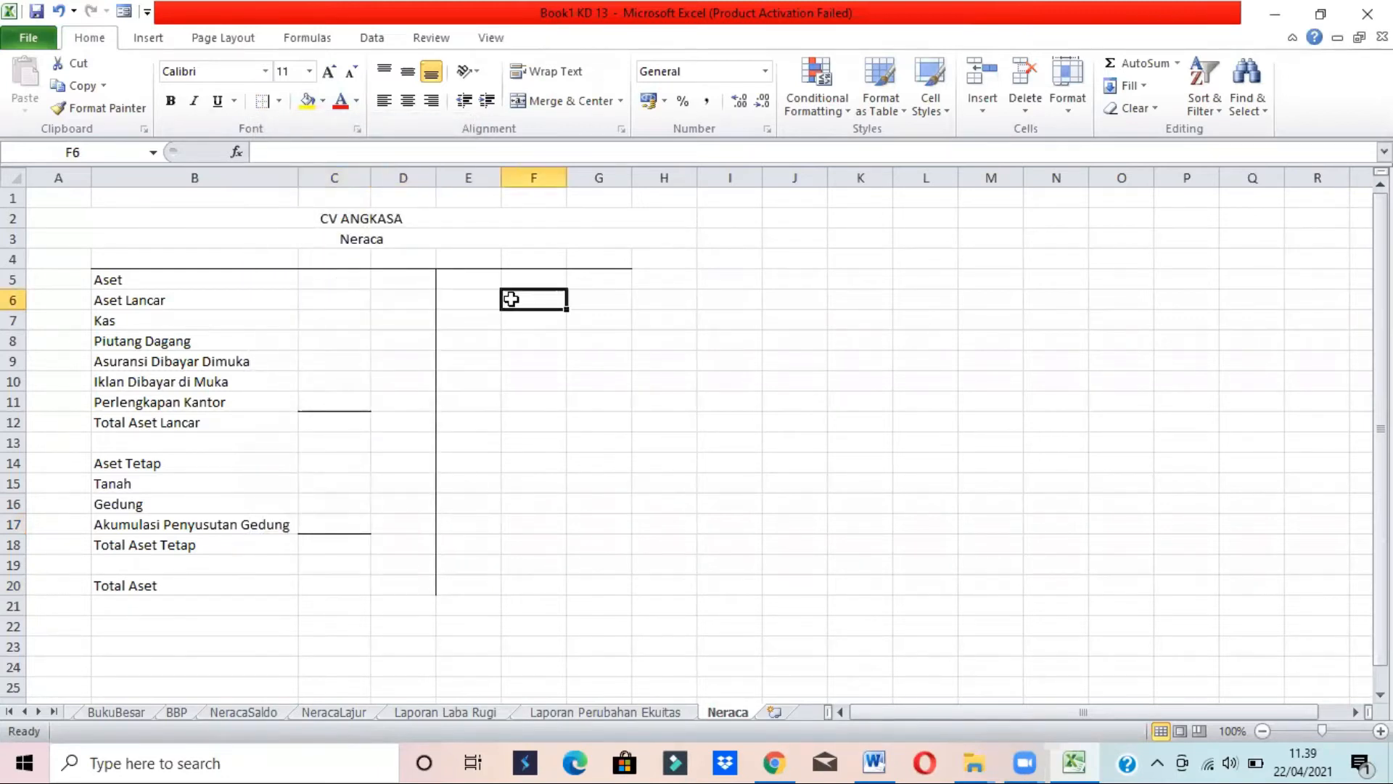
pyautogui.click(452, 285)
pyautogui.hotkey('alt', 'Tab')
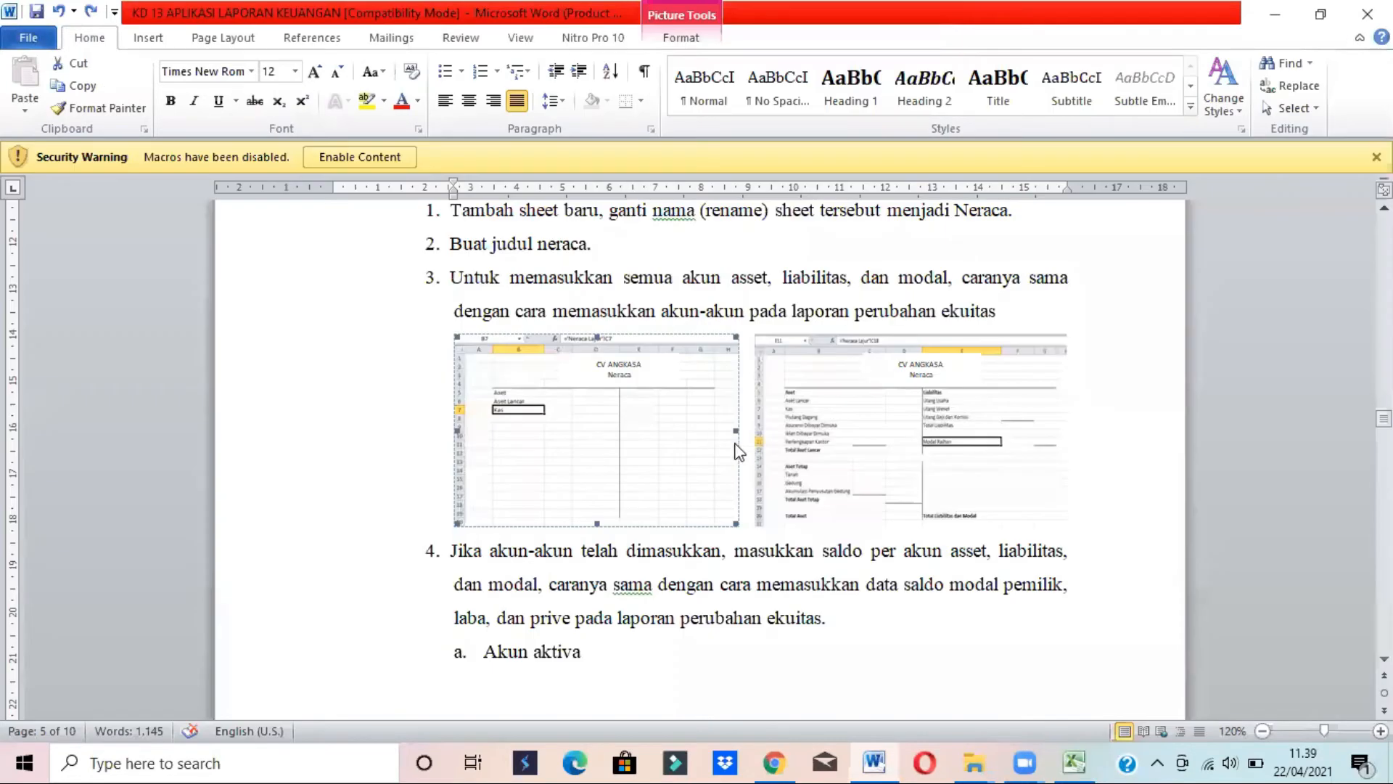
pyautogui.hotkey('alt', 'Tab')
pyautogui.write('Liabilitas')
pyautogui.press('Return')
# Link E6 to the Utang Usaha account name in NeracaLajur cell C15, following the Word reference picture
pyautogui.hotkey('alt', 'Tab')
pyautogui.hotkey('alt', 'Tab')
pyautogui.write('=')
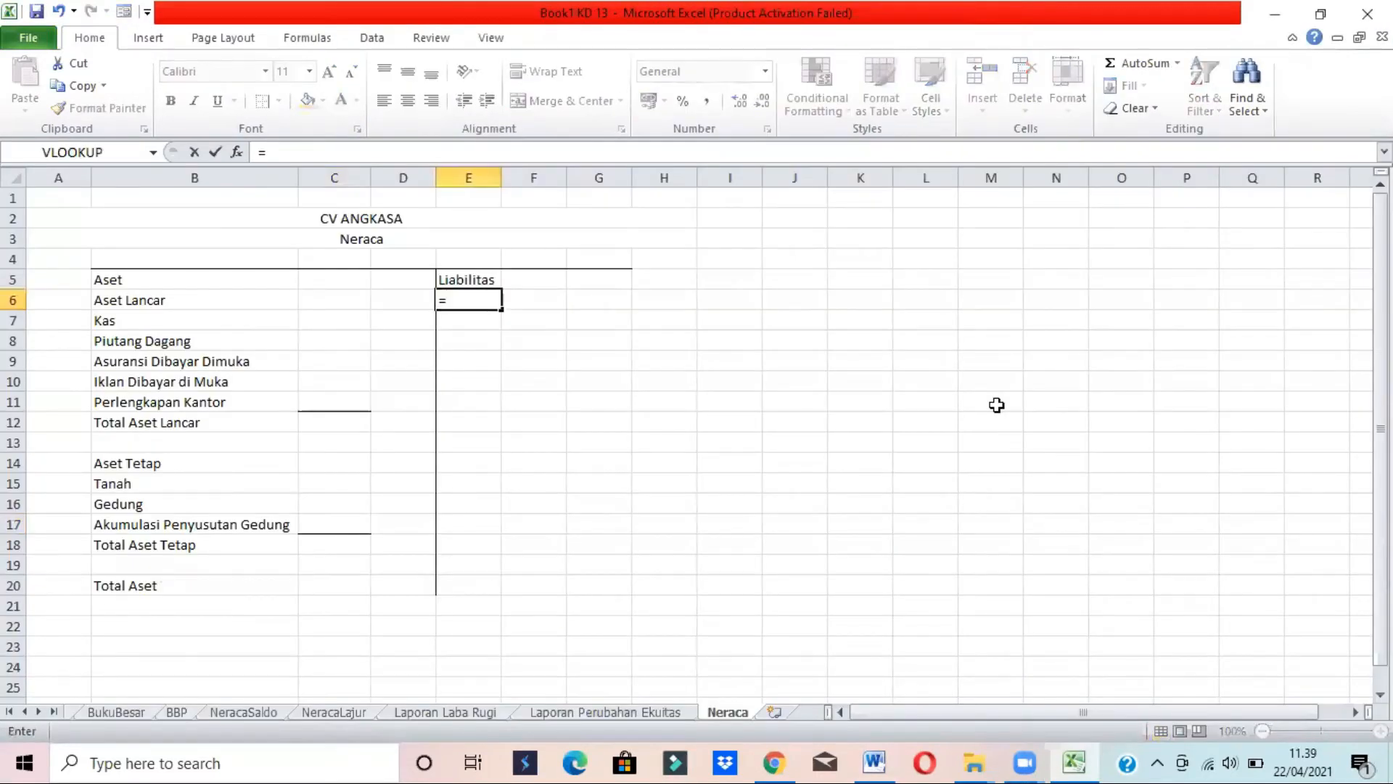
pyautogui.click(360, 713)
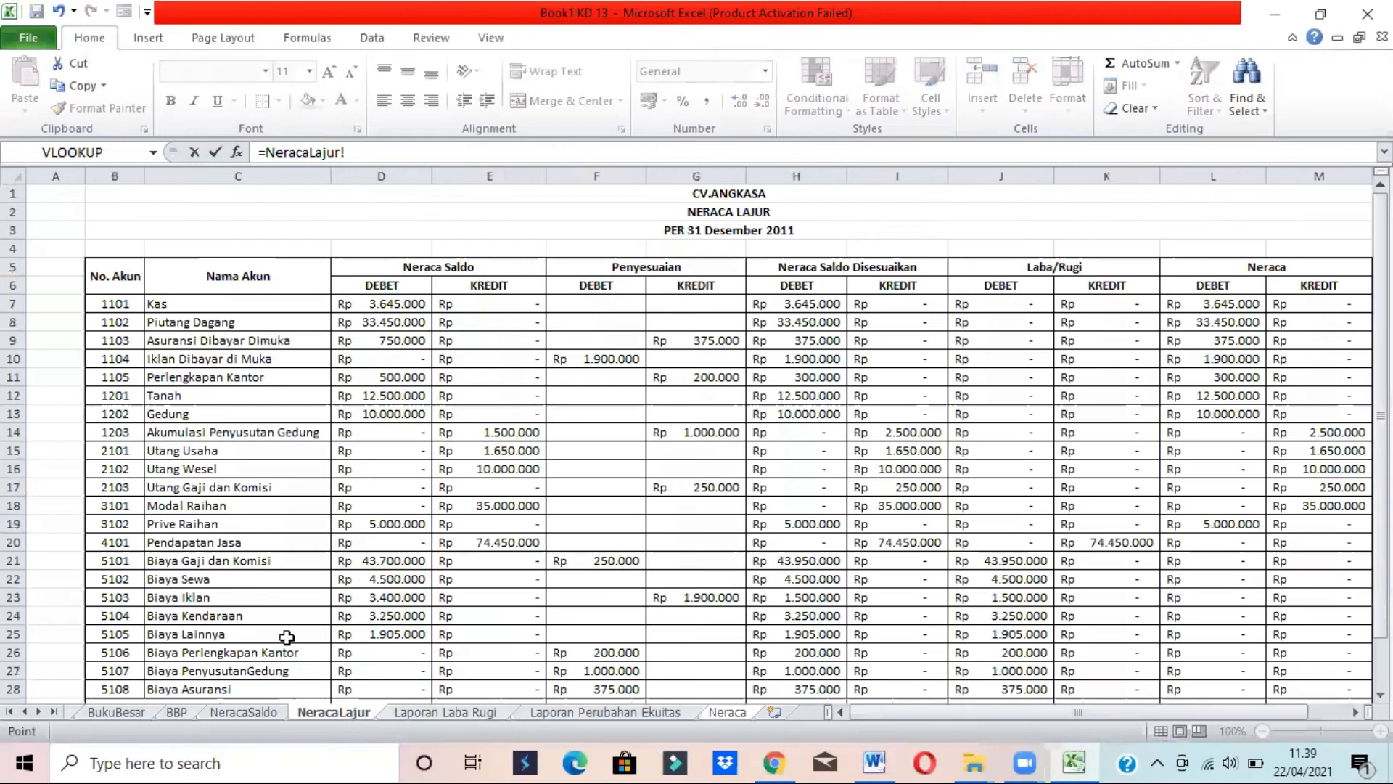
pyautogui.click(211, 449)
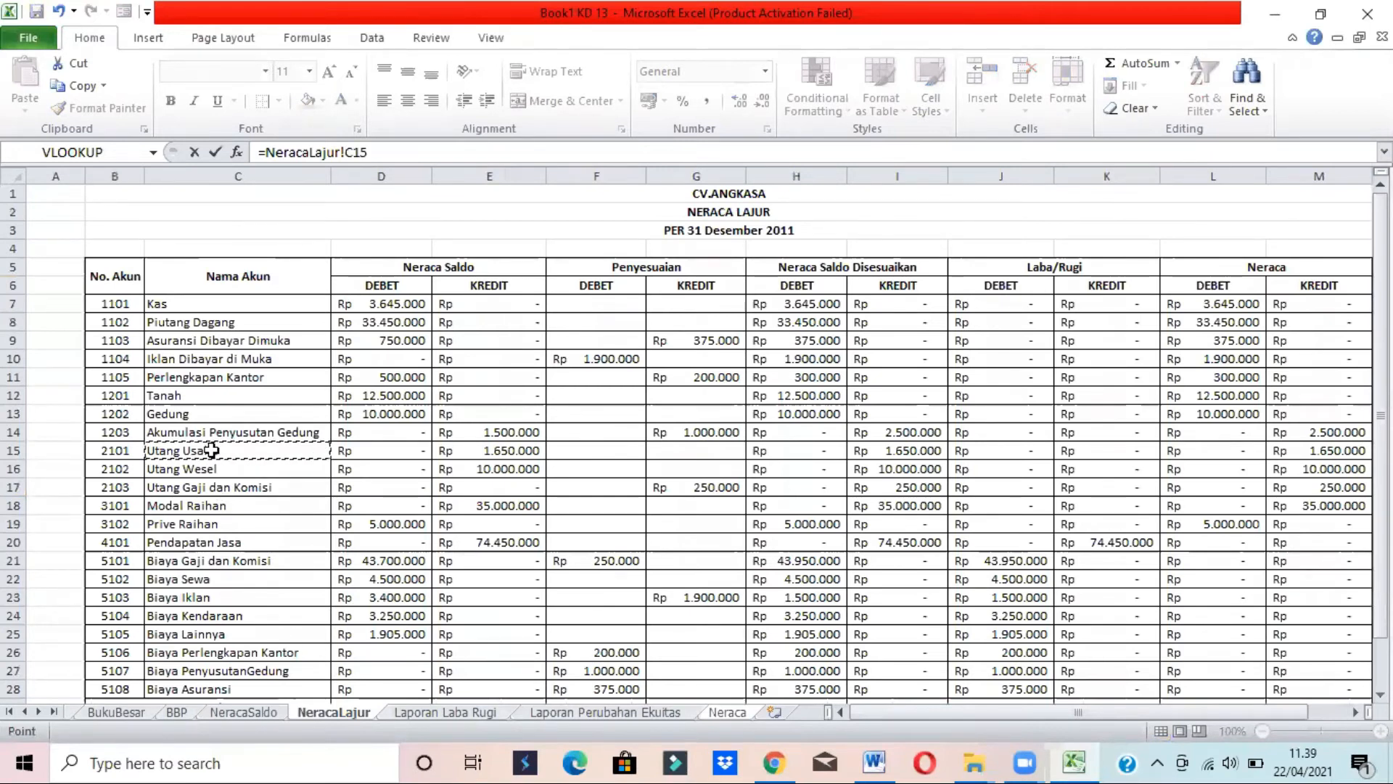
pyautogui.press('Return')
# Fill the E6 link down to E8 for the remaining payable accounts and auto-fit the width of column E
pyautogui.hotkey('alt', 'Tab')
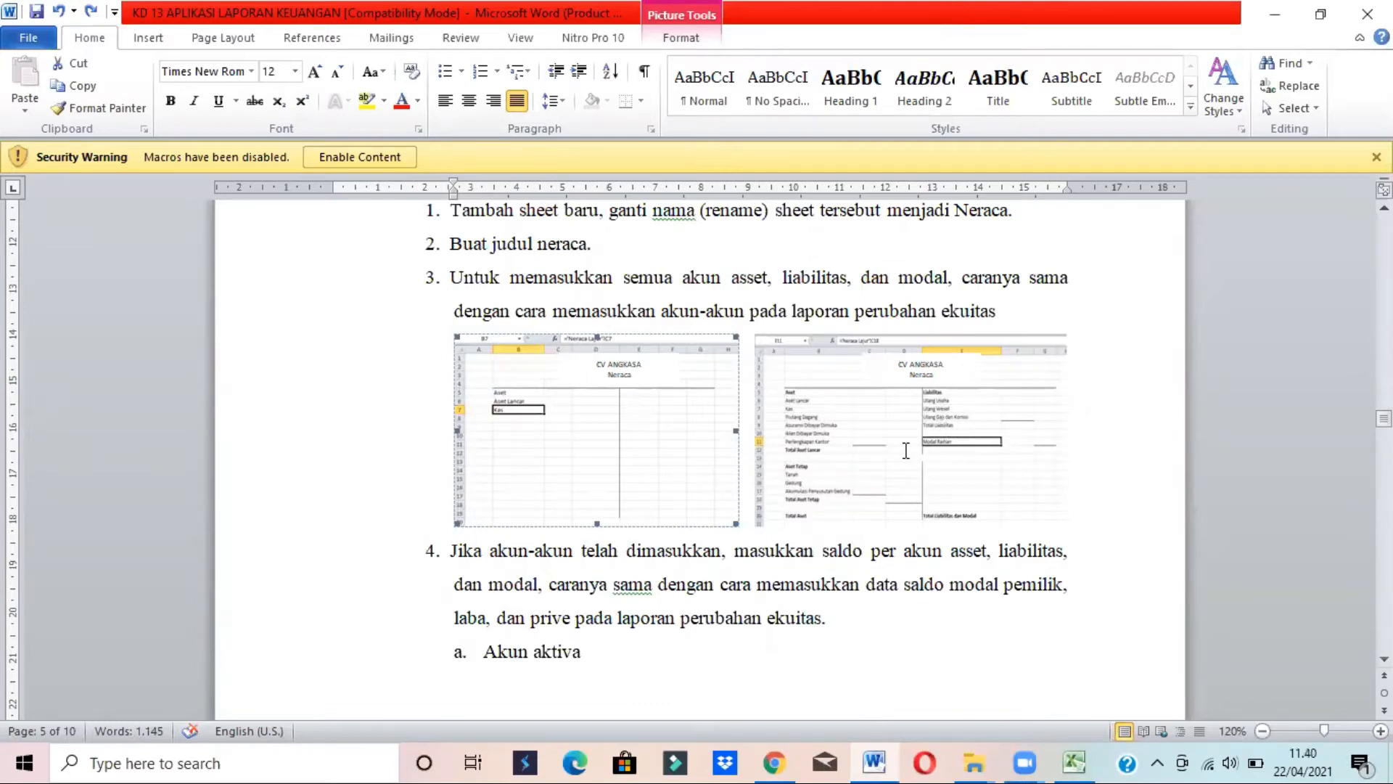
pyautogui.hotkey('alt', 'Tab')
pyautogui.click(484, 299)
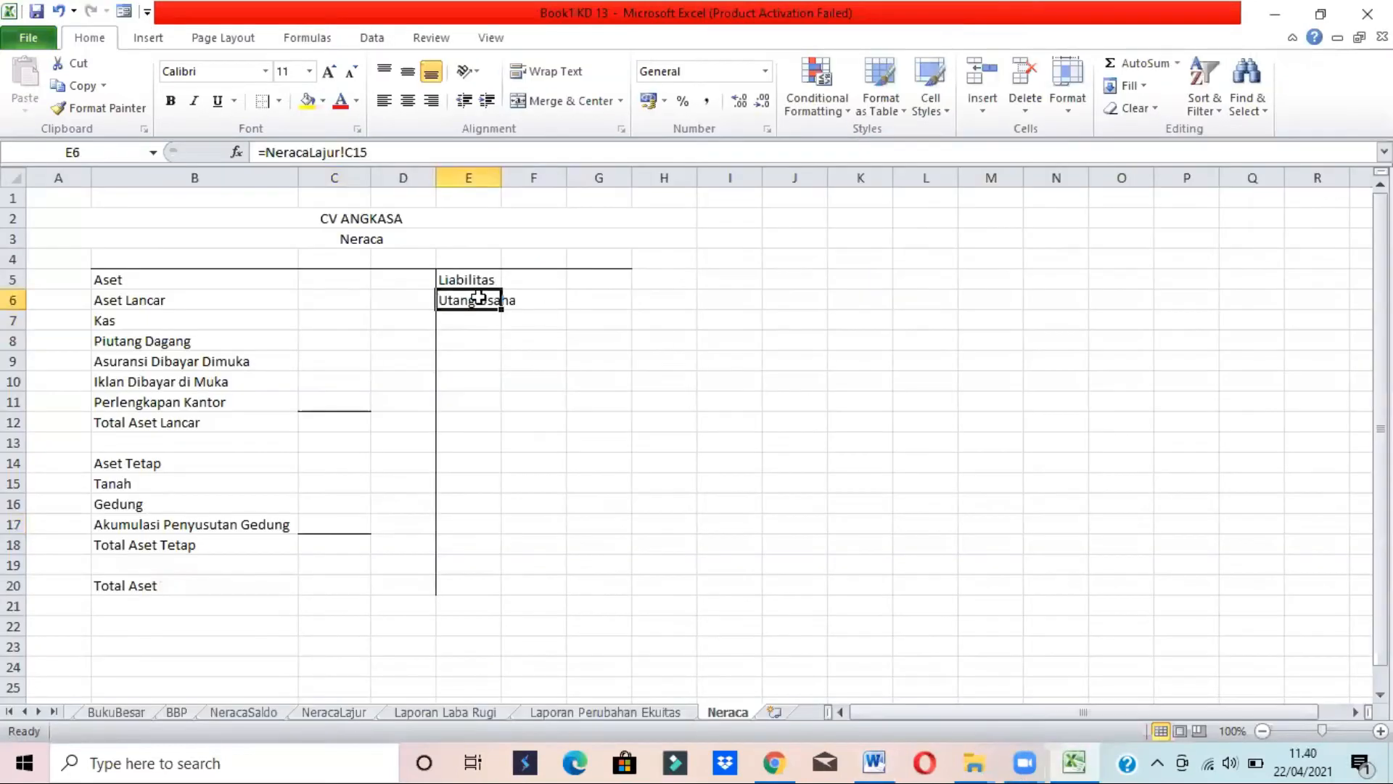
pyautogui.moveTo(501, 309); pyautogui.dragTo(501, 346)
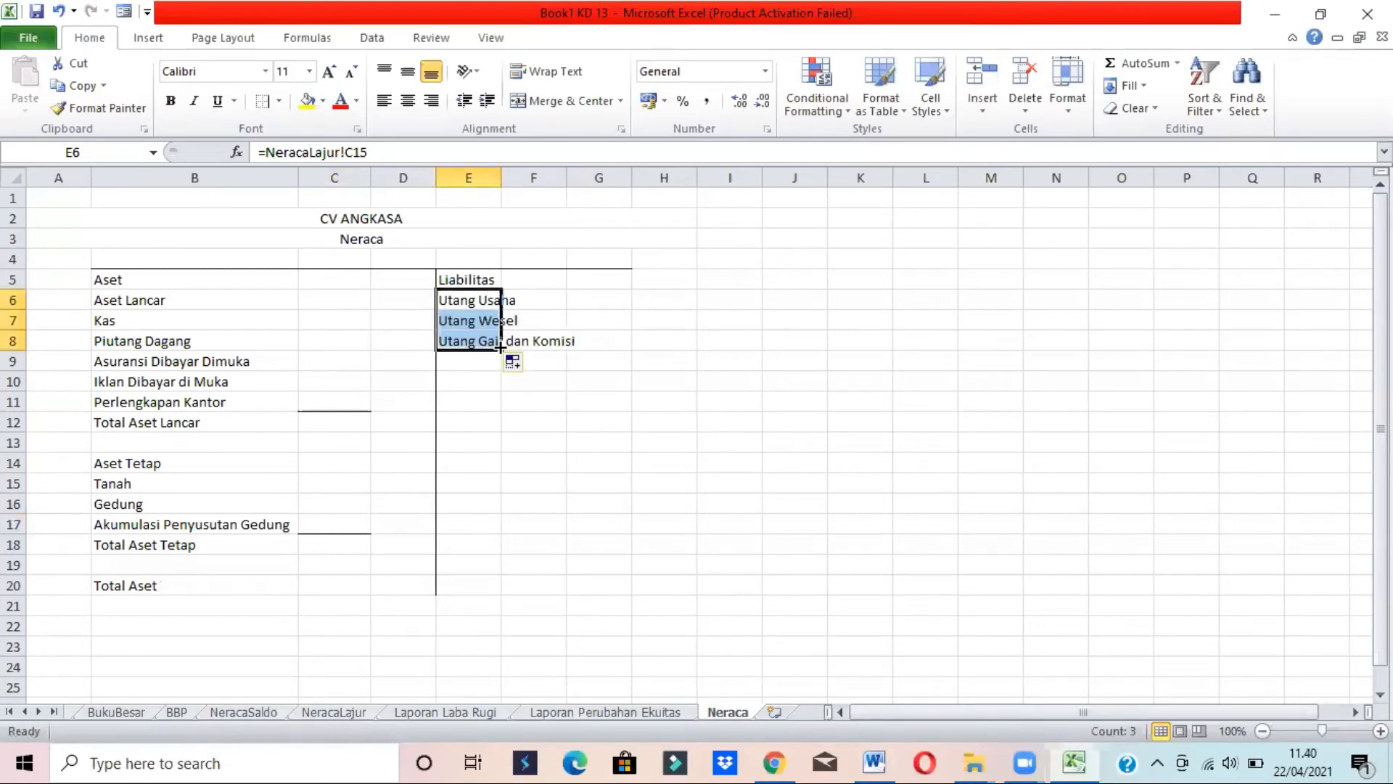
pyautogui.hotkey('alt', 'Tab')
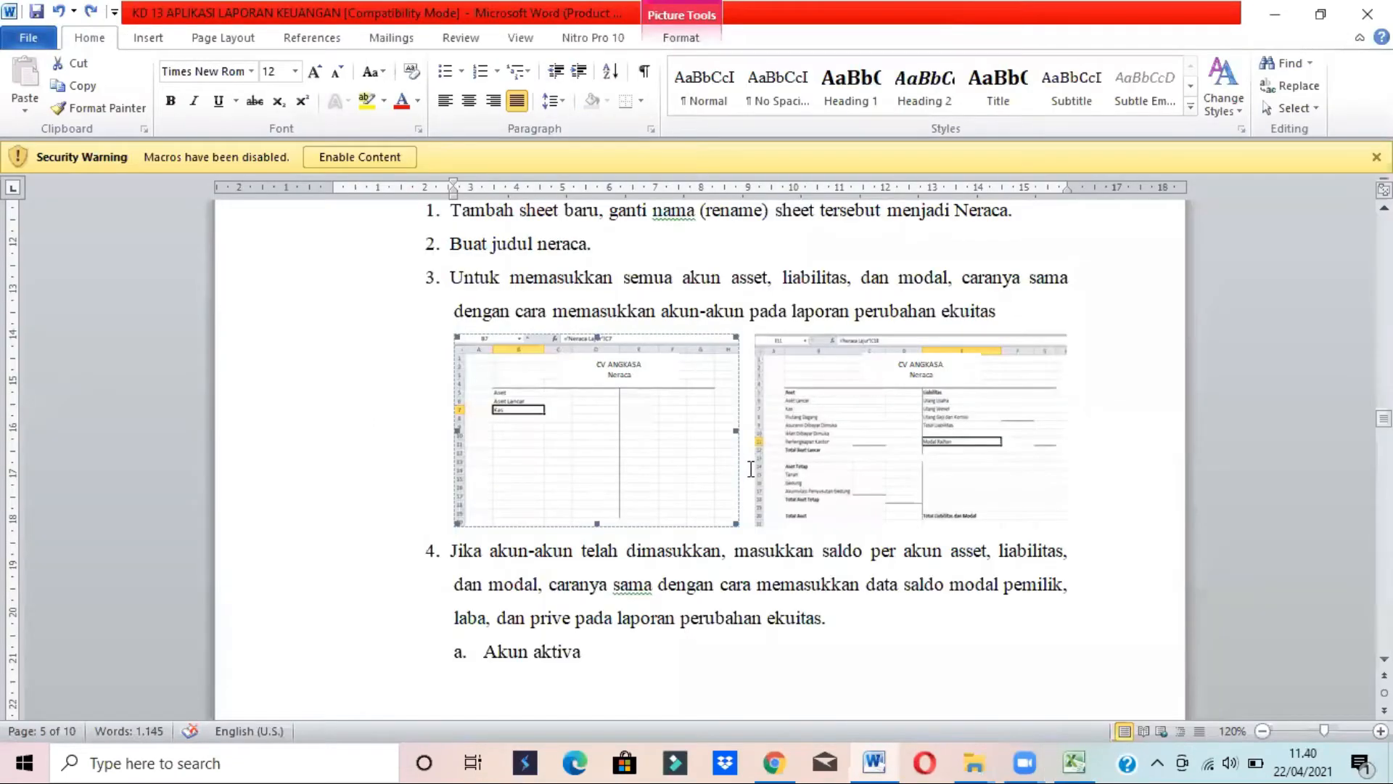
pyautogui.hotkey('alt', 'Tab')
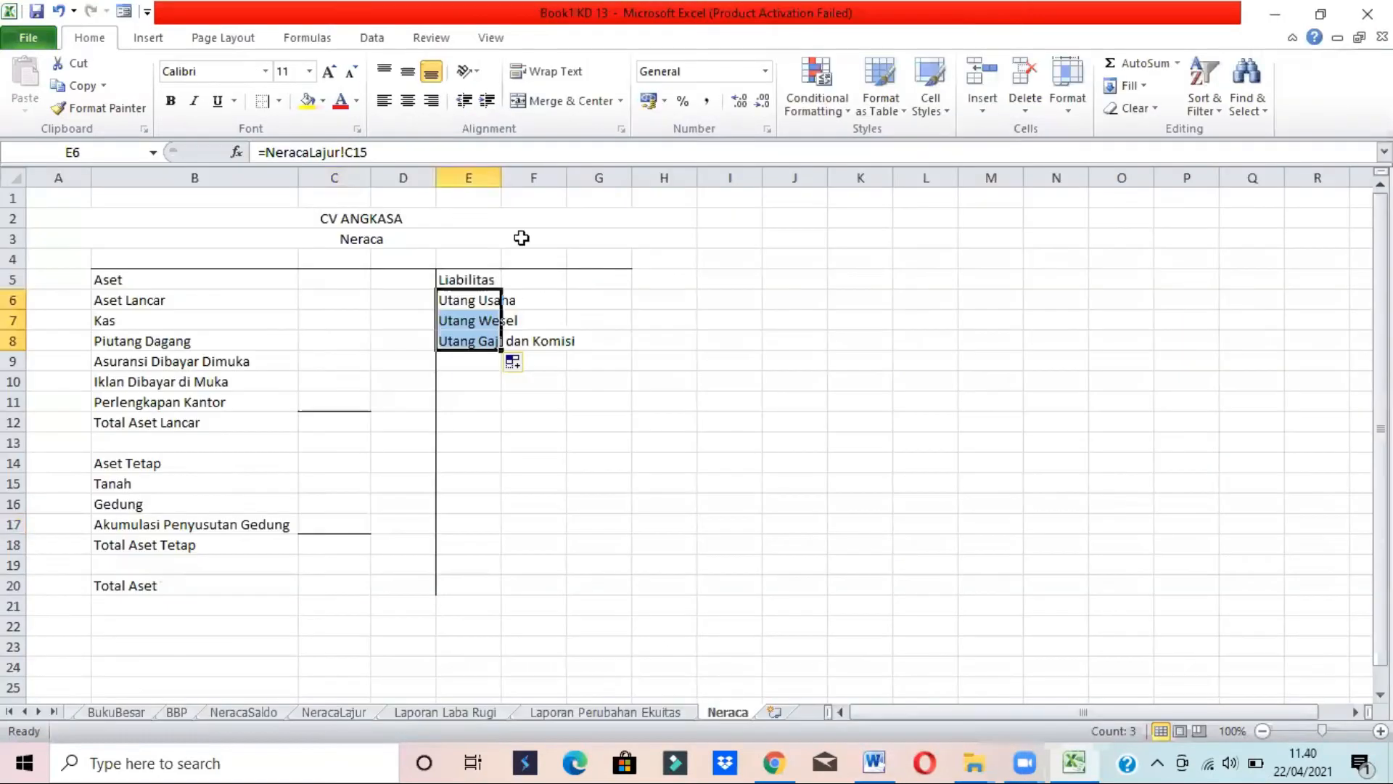
pyautogui.doubleClick(501, 177)
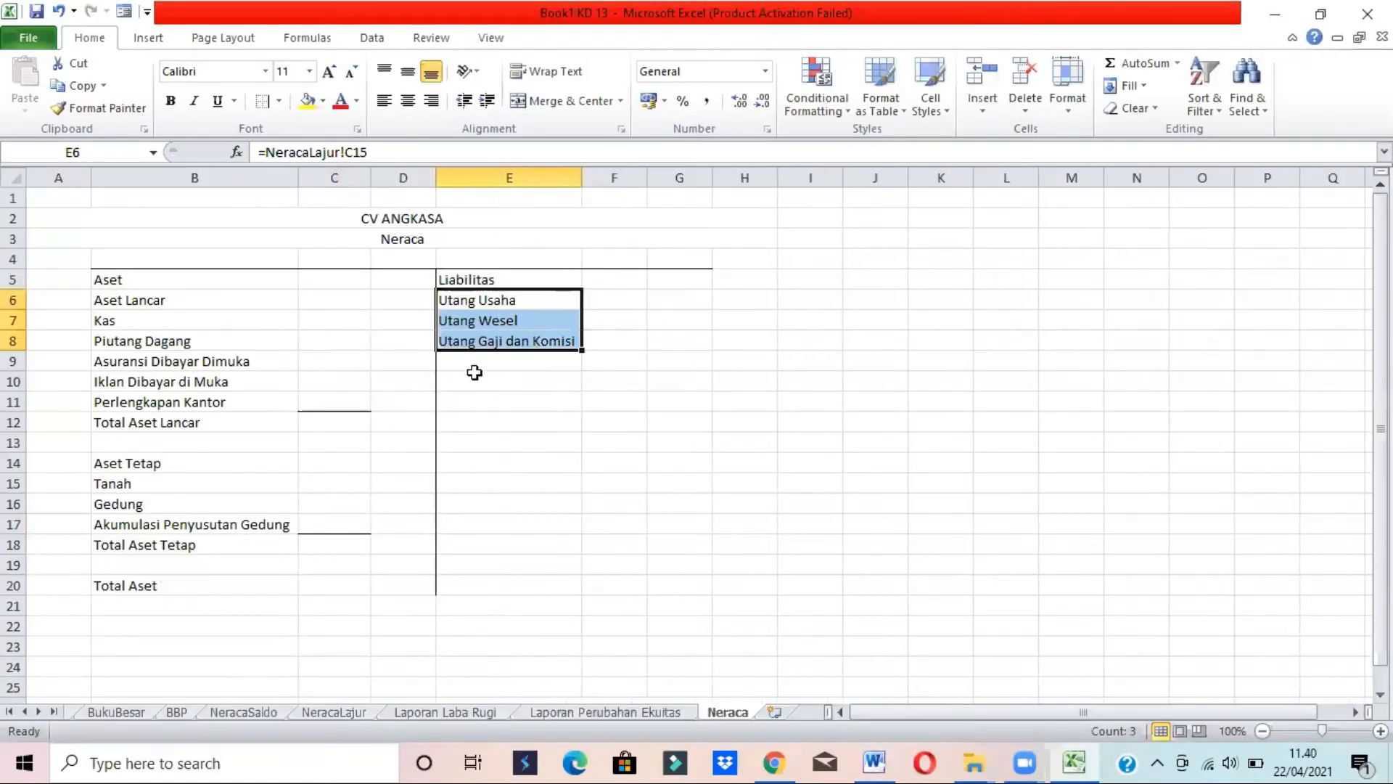
# Enter the label Total Liabilitas in E9, checking its position against the reference picture in Word
pyautogui.click(450, 364)
pyautogui.hotkey('alt', 'Tab')
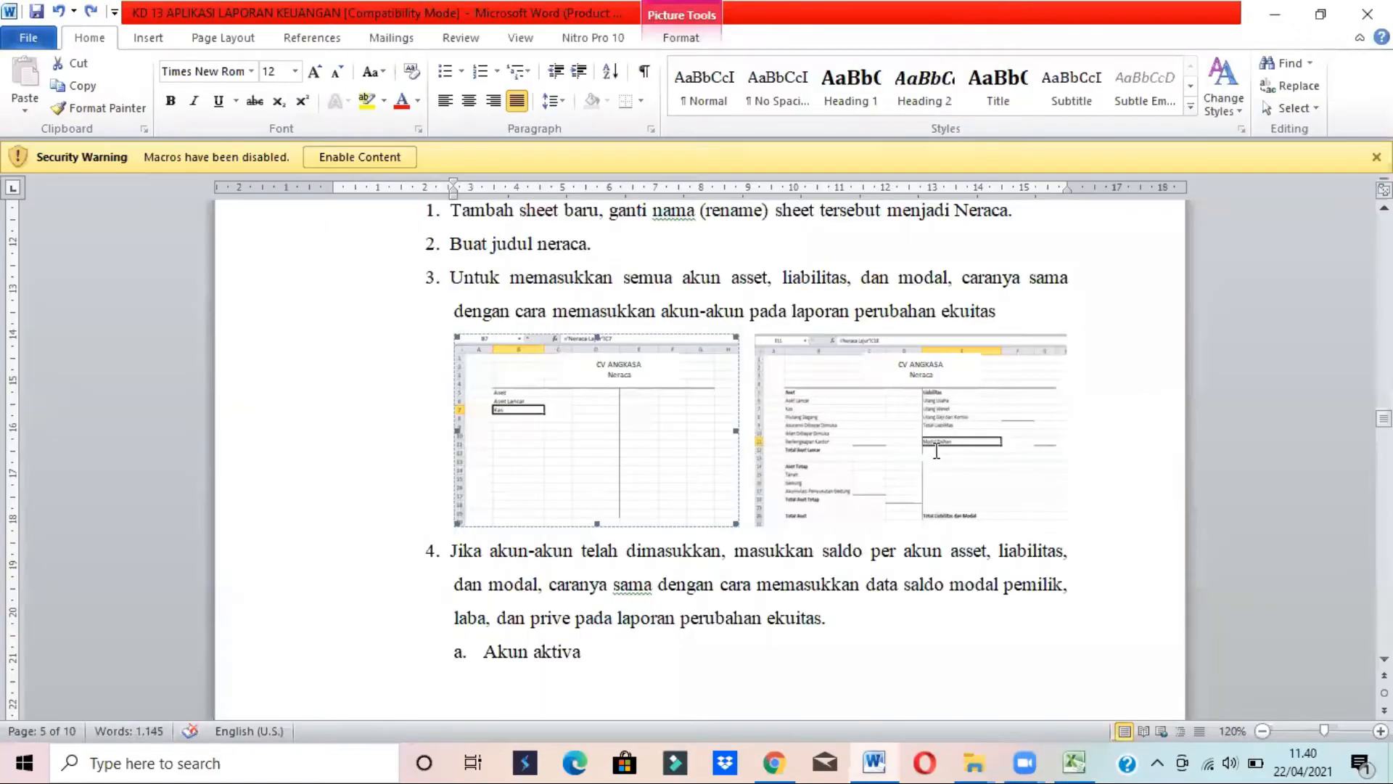
pyautogui.hotkey('alt', 'Tab')
pyautogui.write('Total Liabiklitas')
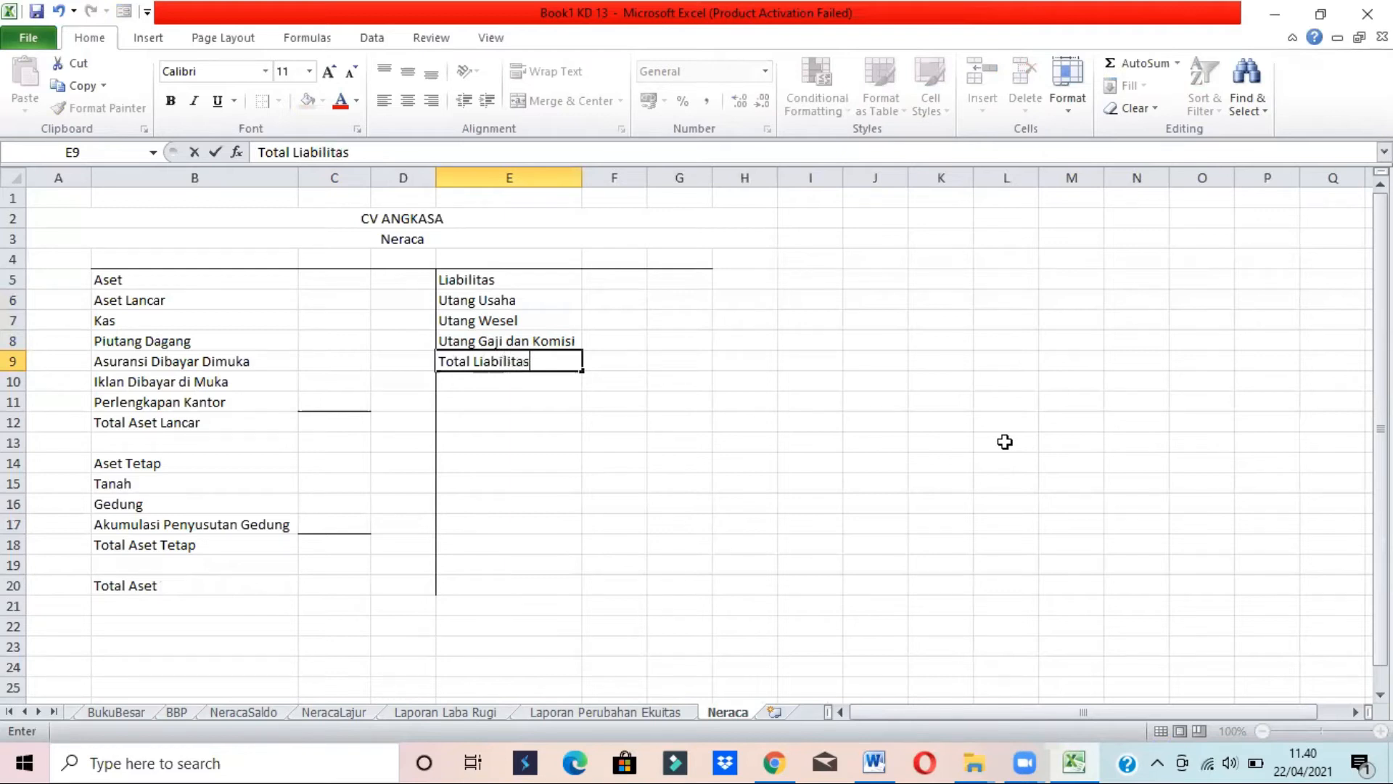
pyautogui.press('Return')
pyautogui.press('Return')
# Link E11 to the owner's capital account name in NeracaLajur cell C18, as placed in the Word reference picture
pyautogui.hotkey('alt', 'Tab')
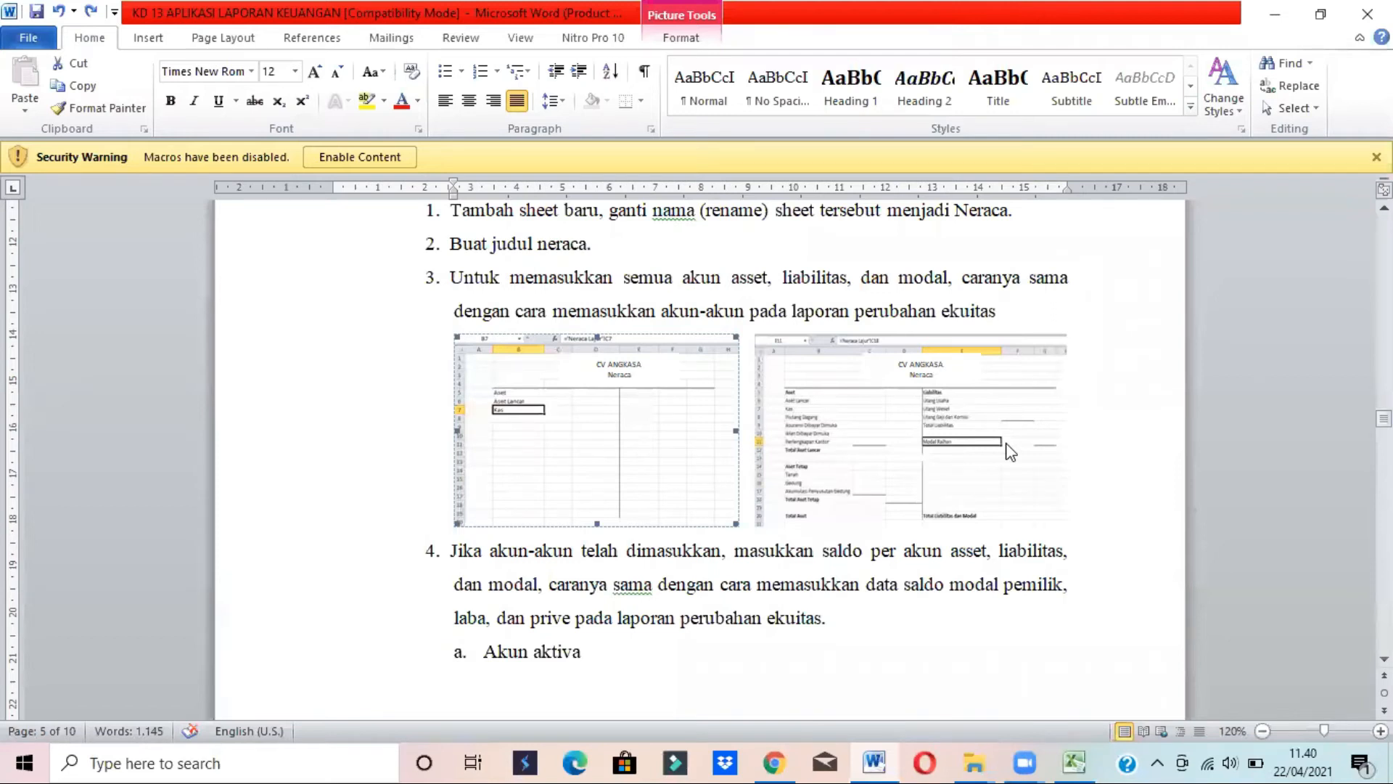
pyautogui.hotkey('alt', 'Tab')
pyautogui.hotkey('alt', 'Tab')
pyautogui.hotkey('alt', 'Tab')
pyautogui.write('=')
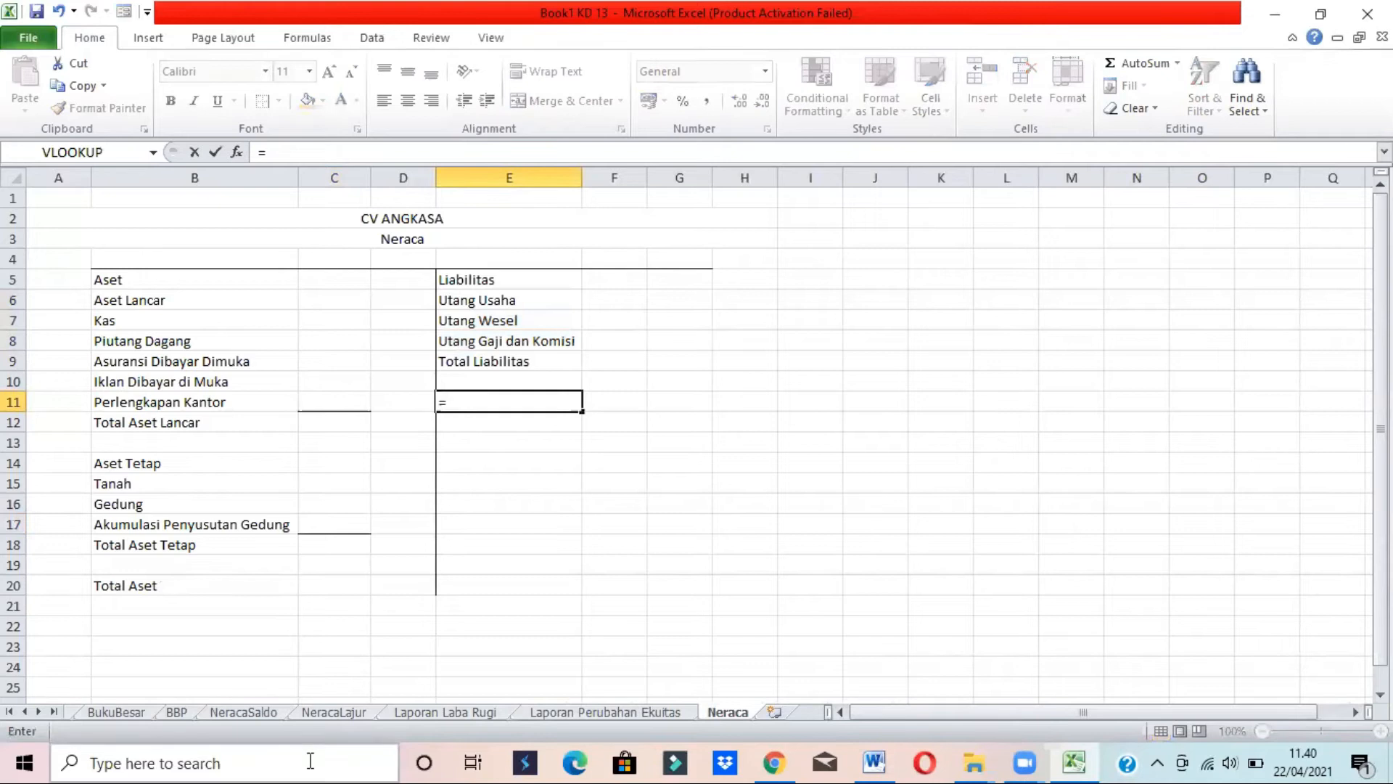
pyautogui.click(361, 714)
pyautogui.click(209, 501)
pyautogui.press('Return')
# Enter the label Total Liabilitas dan Modal in E20, level with Total Aset, checking the reference picture in Word
pyautogui.hotkey('alt', 'Tab')
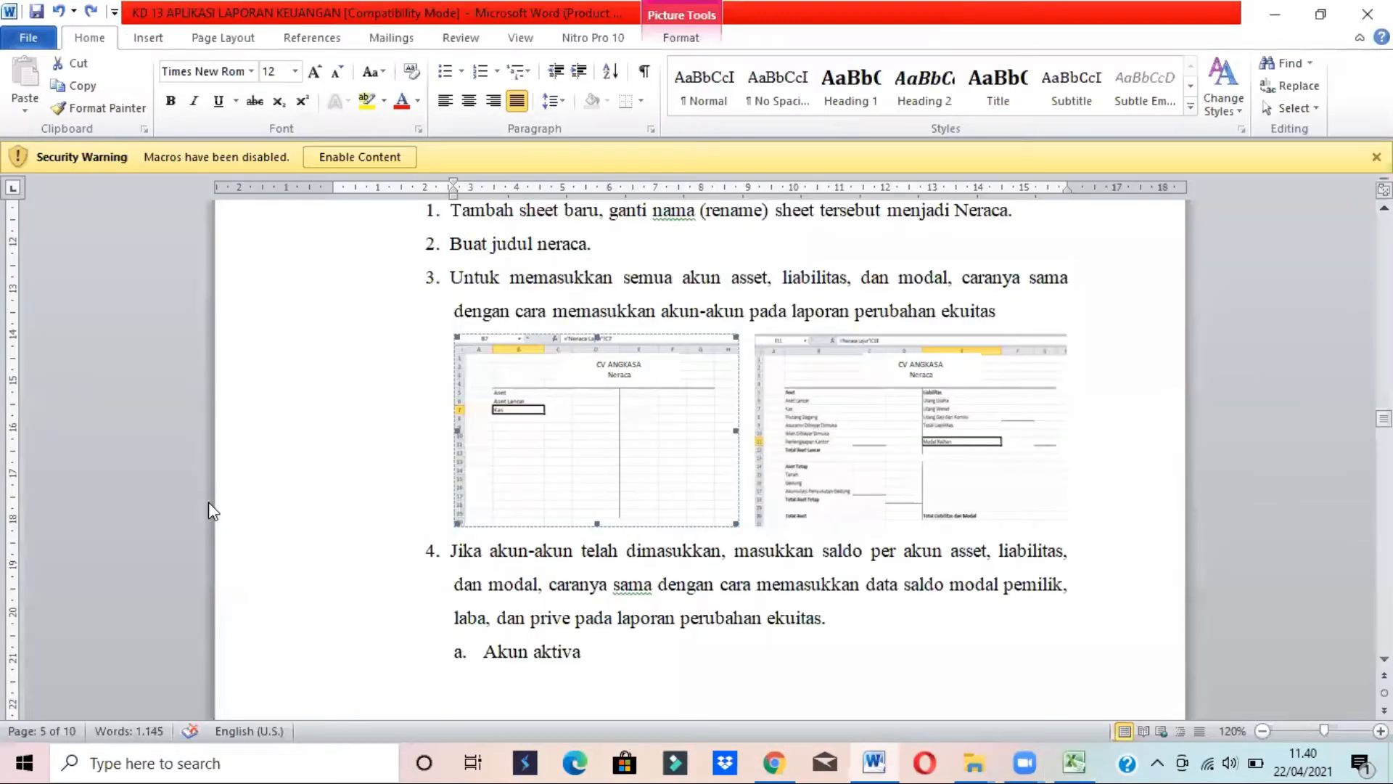
pyautogui.hotkey('alt', 'Tab')
pyautogui.press('Down')
pyautogui.press('Down')
pyautogui.press('Down')
pyautogui.press('Down')
pyautogui.press('Down')
pyautogui.press('Down')
pyautogui.press('Down')
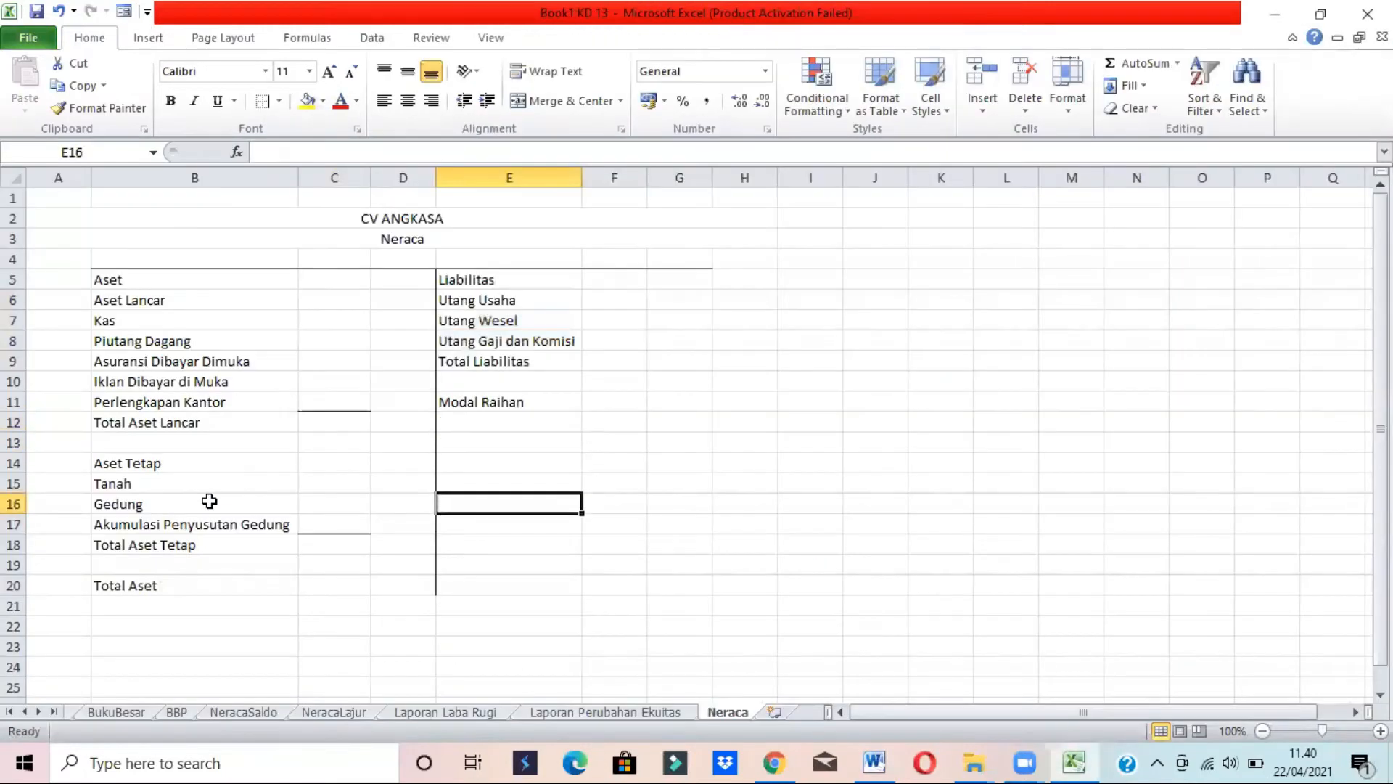
pyautogui.press('Down')
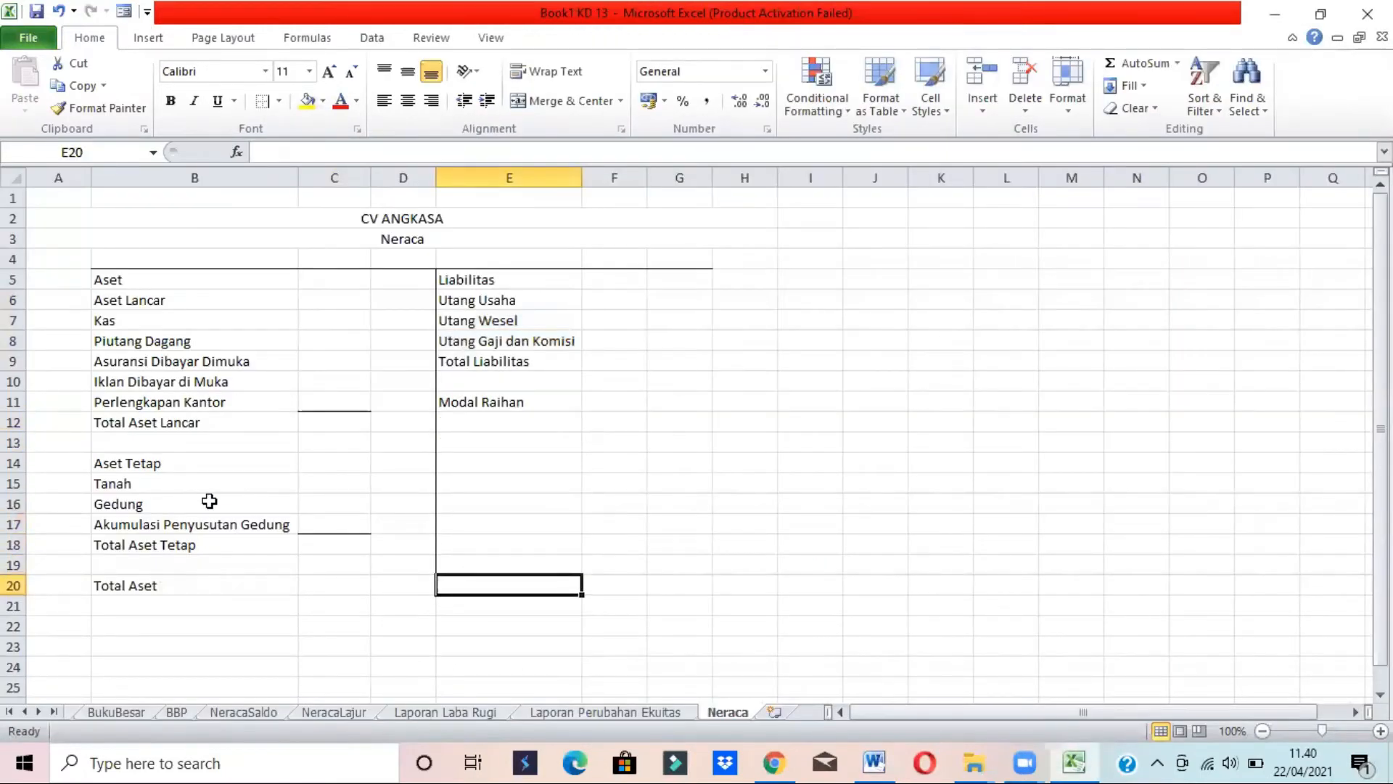
pyautogui.hotkey('alt', 'Tab')
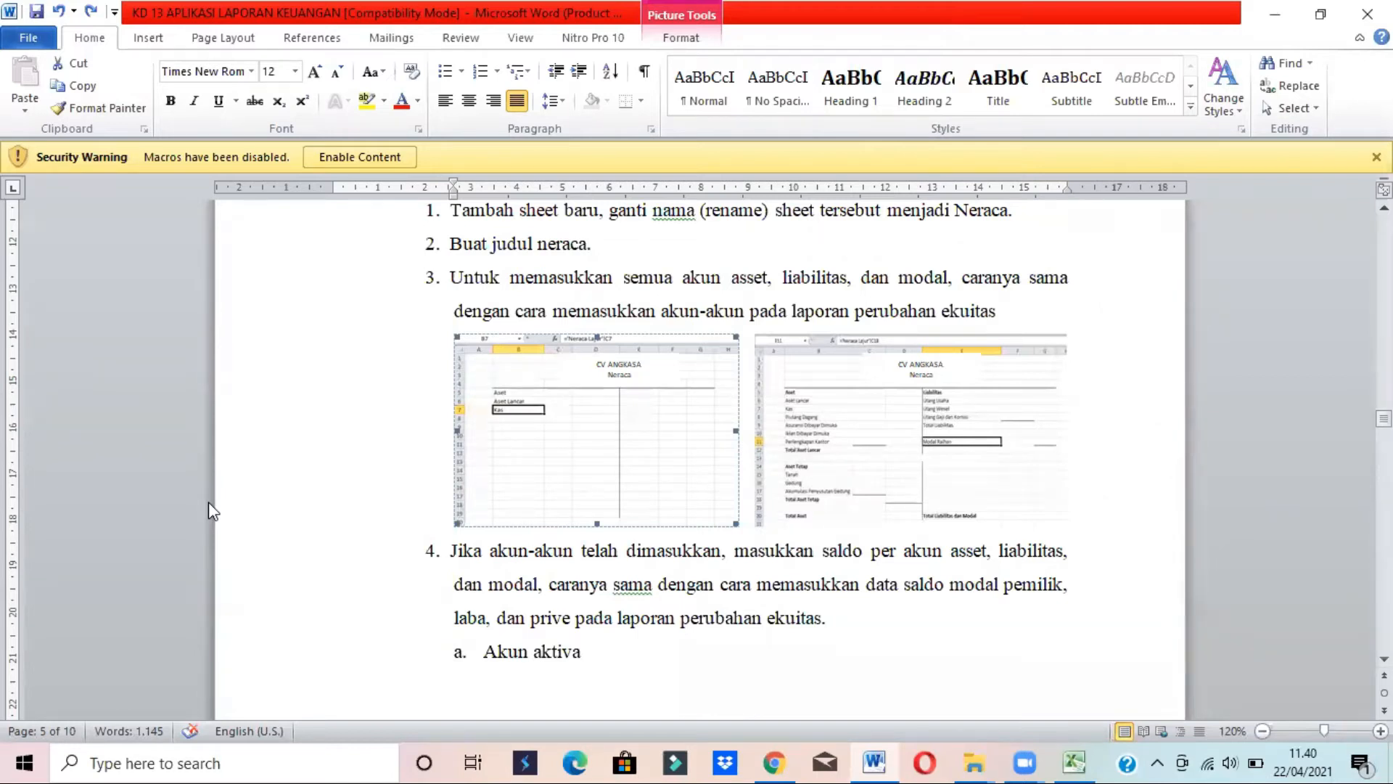
pyautogui.hotkey('alt', 'Tab')
pyautogui.write('Total L')
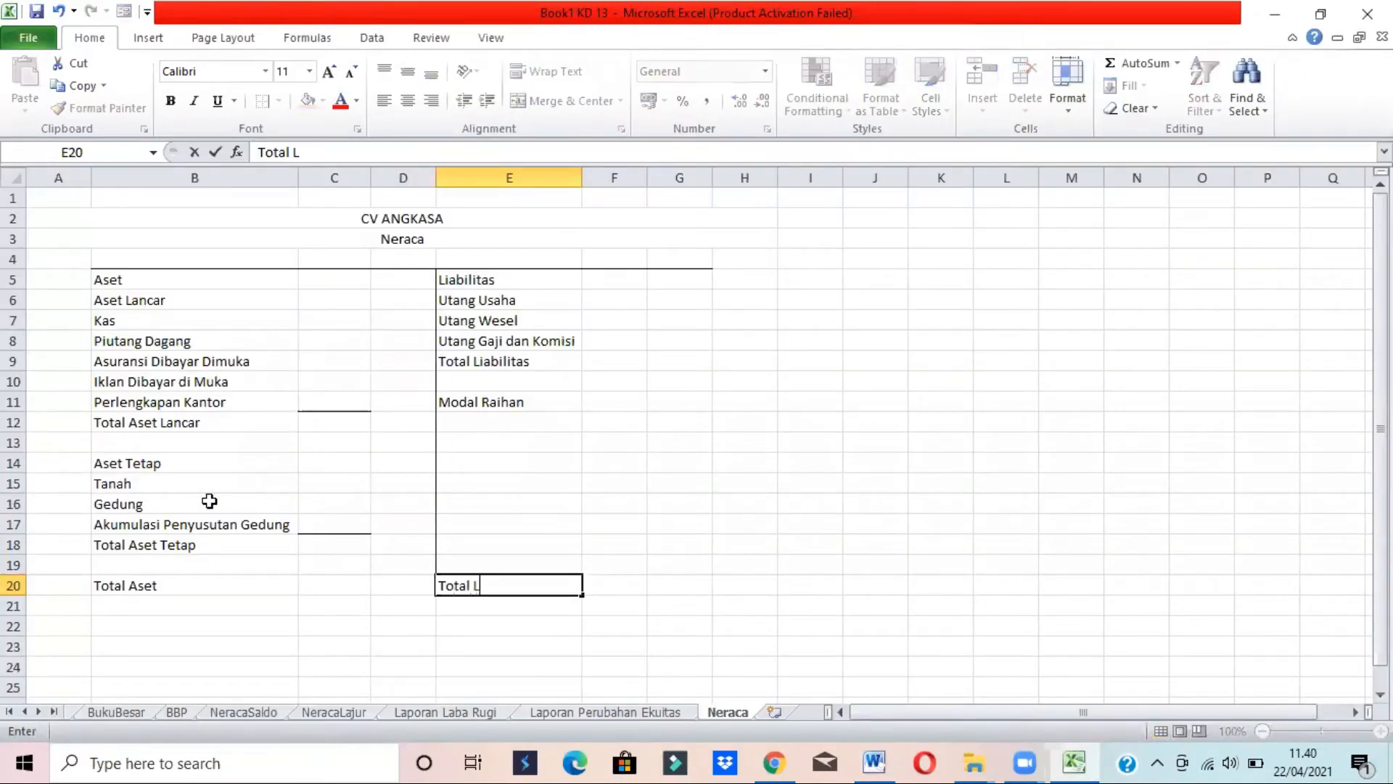
pyautogui.write('iabilitas d')
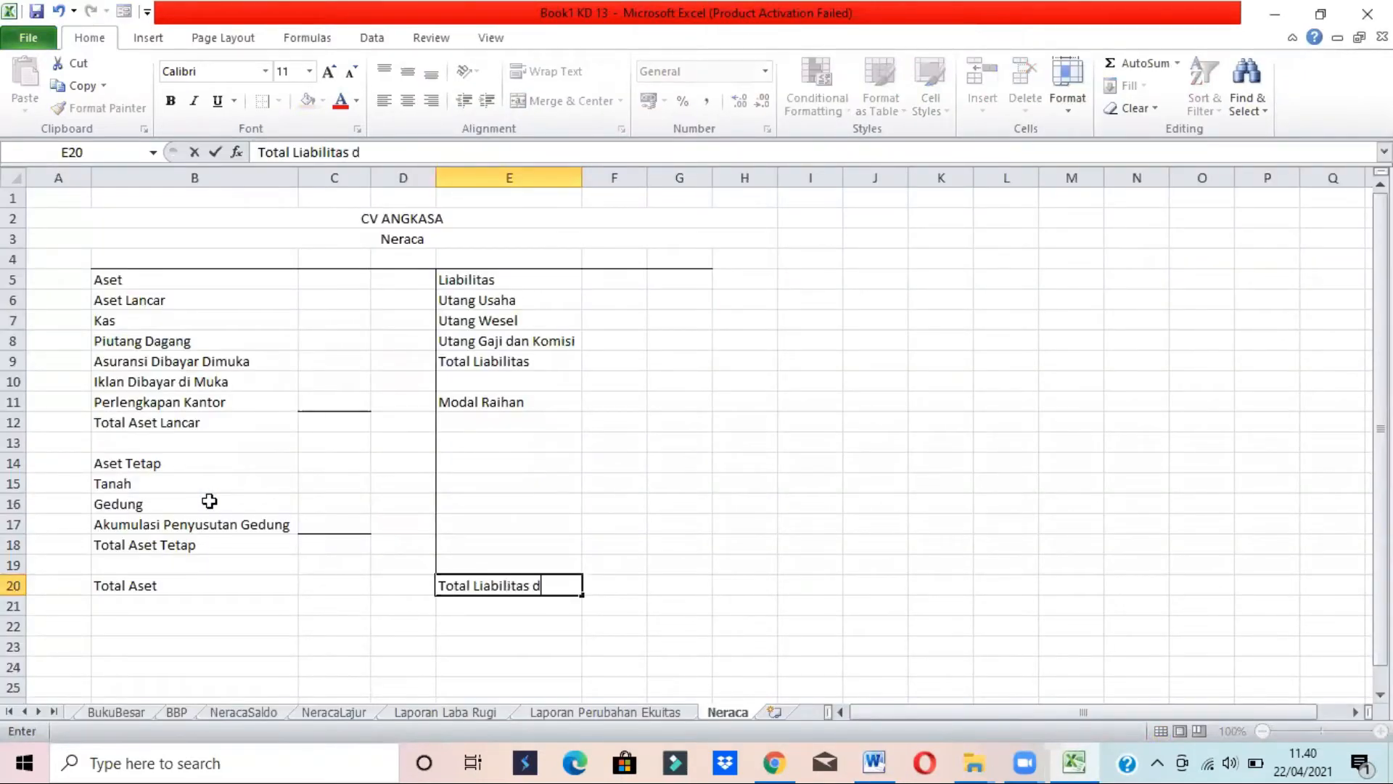
pyautogui.write('an Modal')
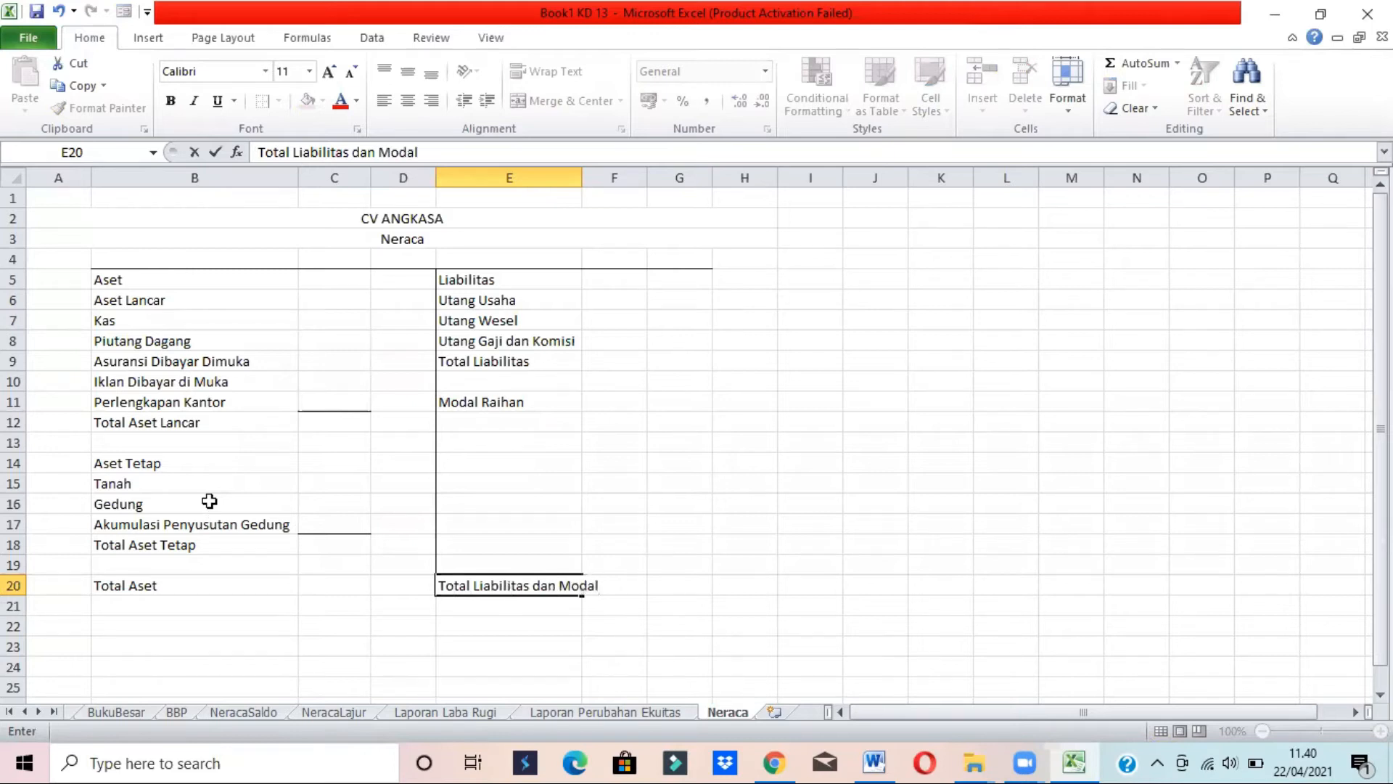
pyautogui.press('Return')
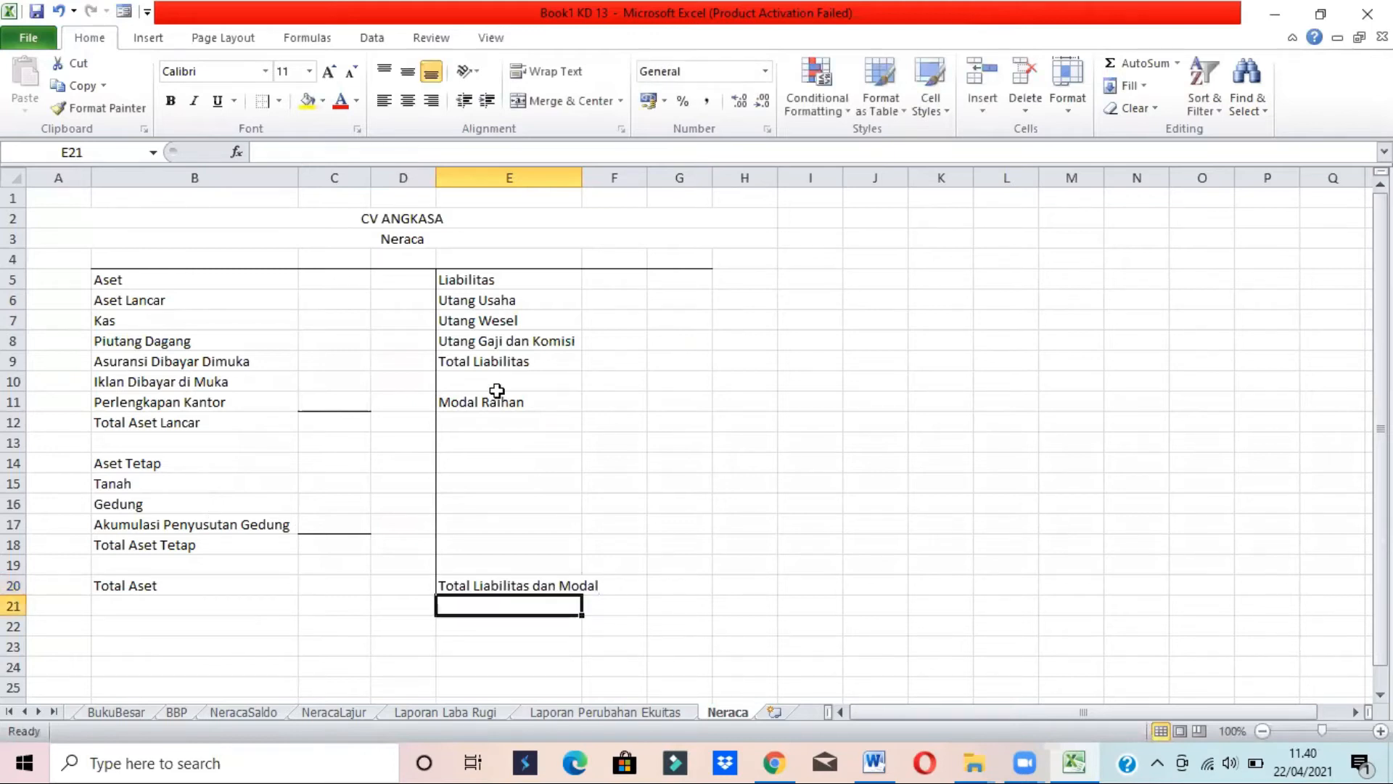
# Add a bottom border to F8 beside Utang Gaji dan Komisi, following the Word reference picture
pyautogui.click(455, 406)
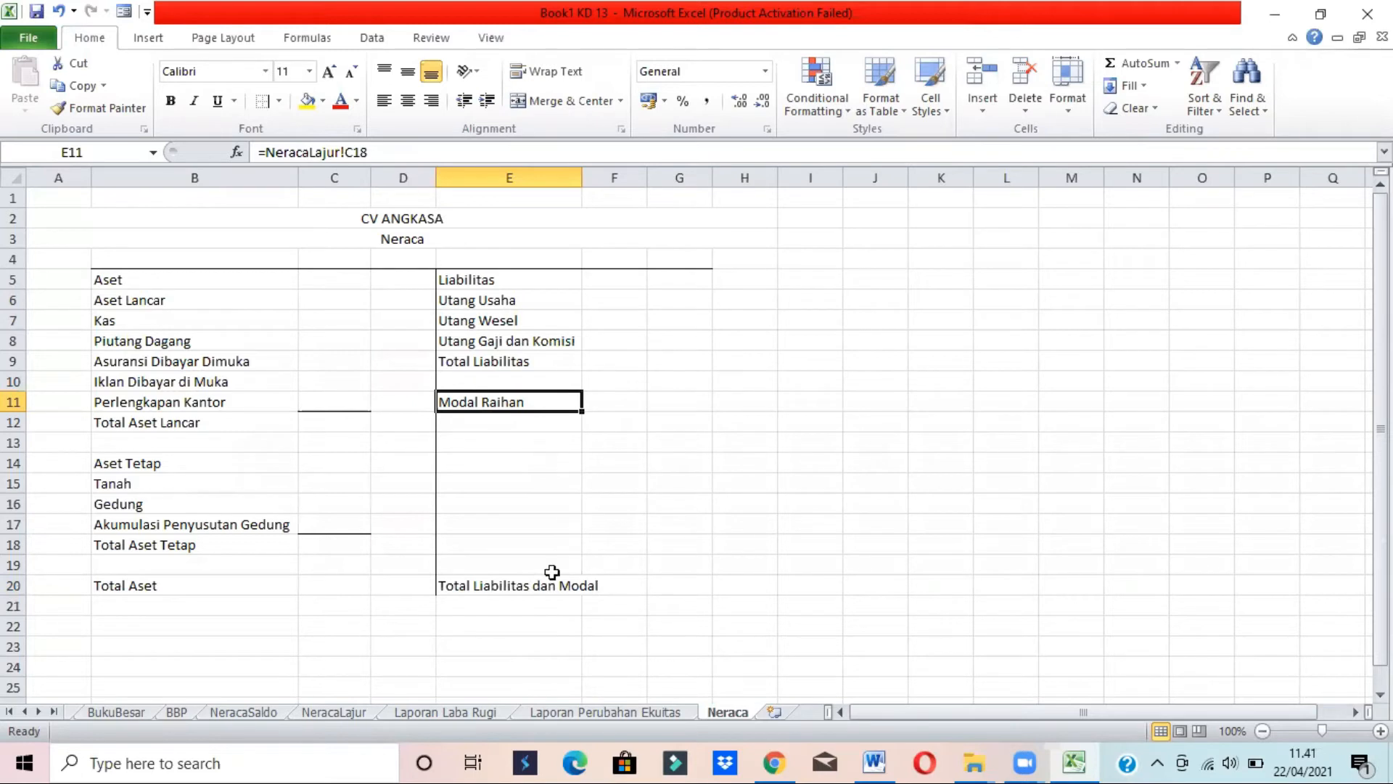
pyautogui.hotkey('alt', 'Tab')
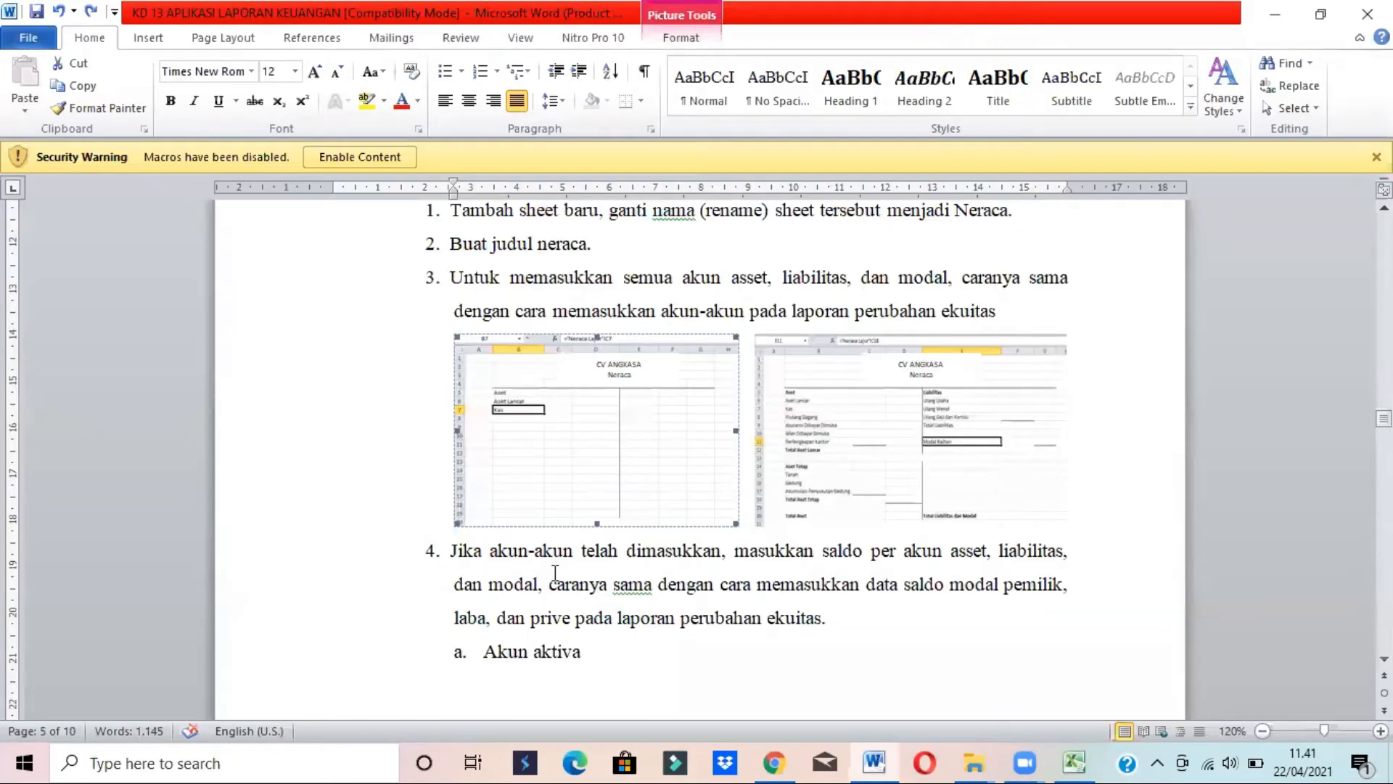
pyautogui.hotkey('alt', 'Tab')
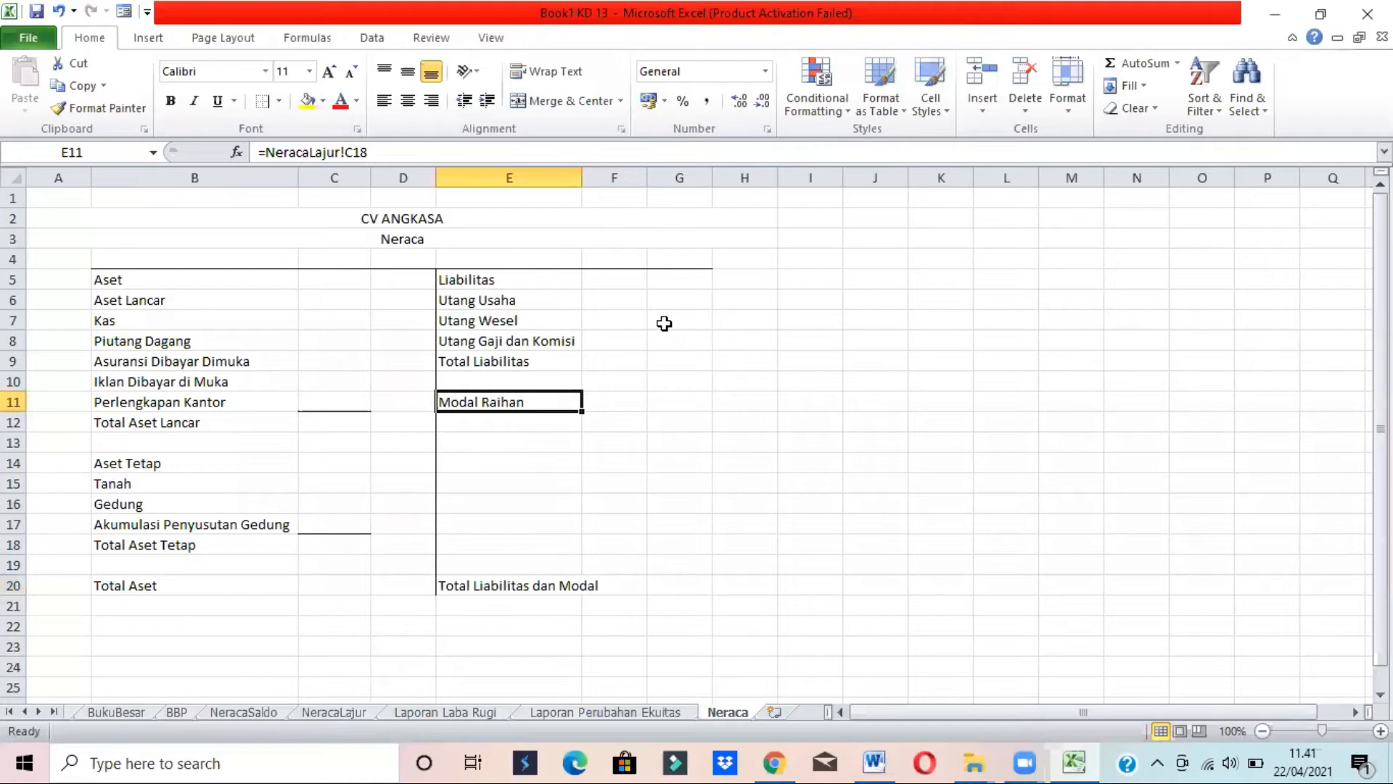
pyautogui.hotkey('alt', 'Tab')
pyautogui.hotkey('alt', 'Tab')
pyautogui.click(620, 340)
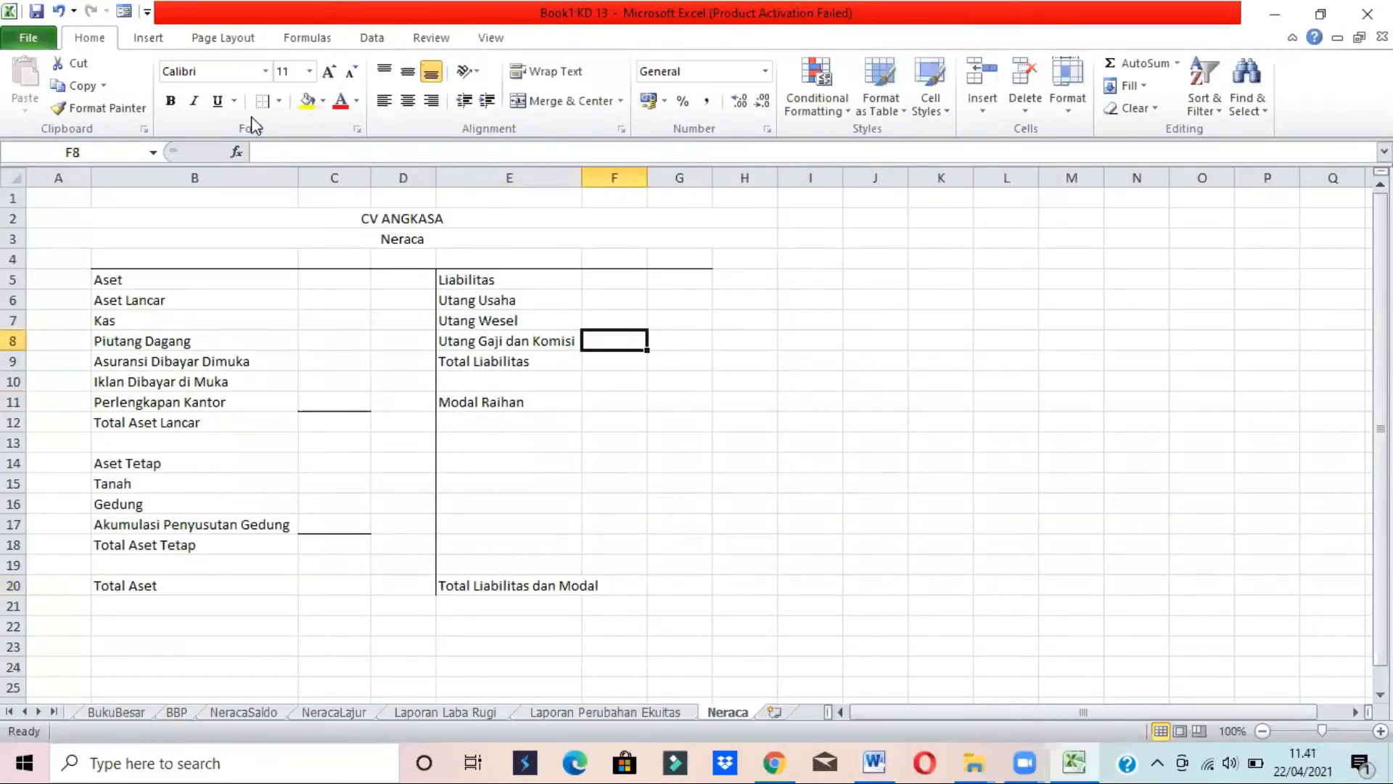
pyautogui.click(279, 101)
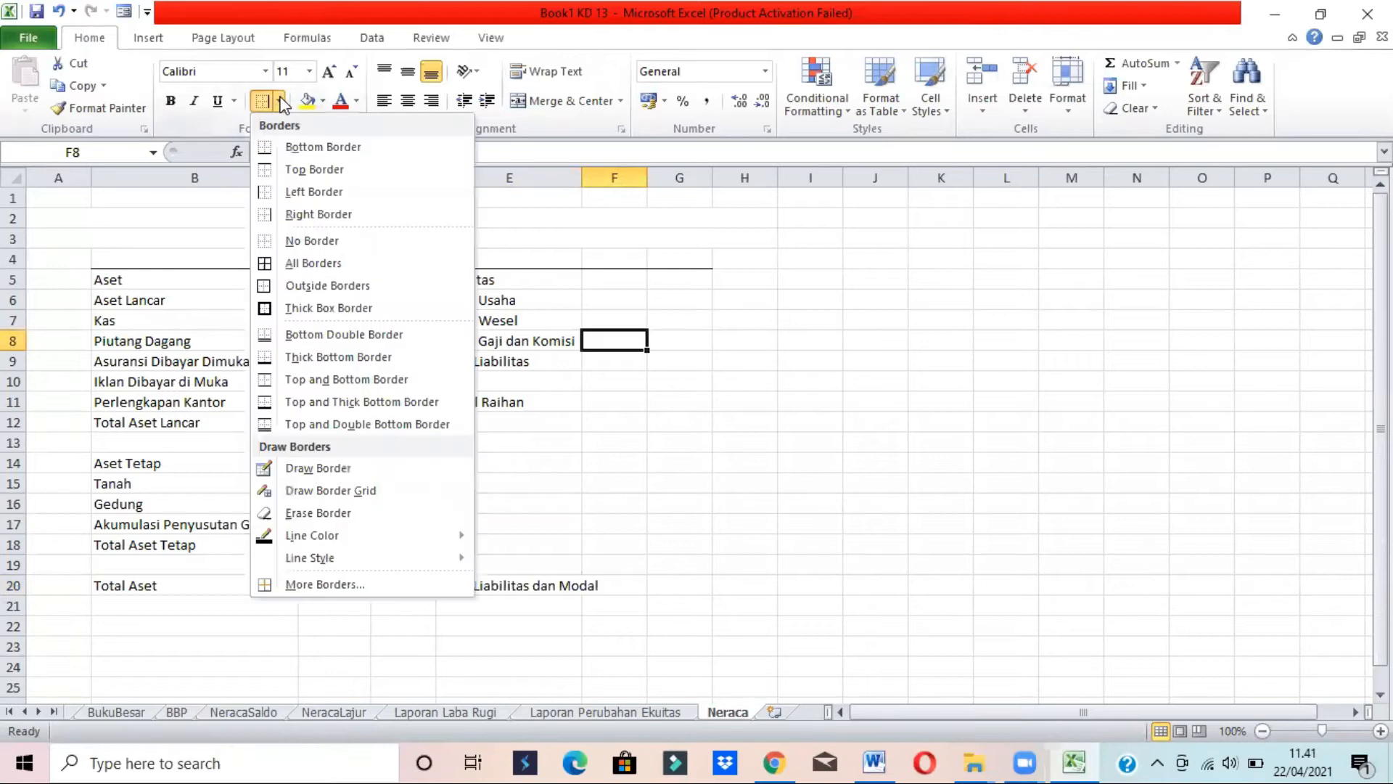
pyautogui.click(298, 146)
pyautogui.click(681, 348)
# Add a bottom border to G11 in the owner's capital row, as in the Word reference picture, and widen column F
pyautogui.hotkey('alt', 'Tab')
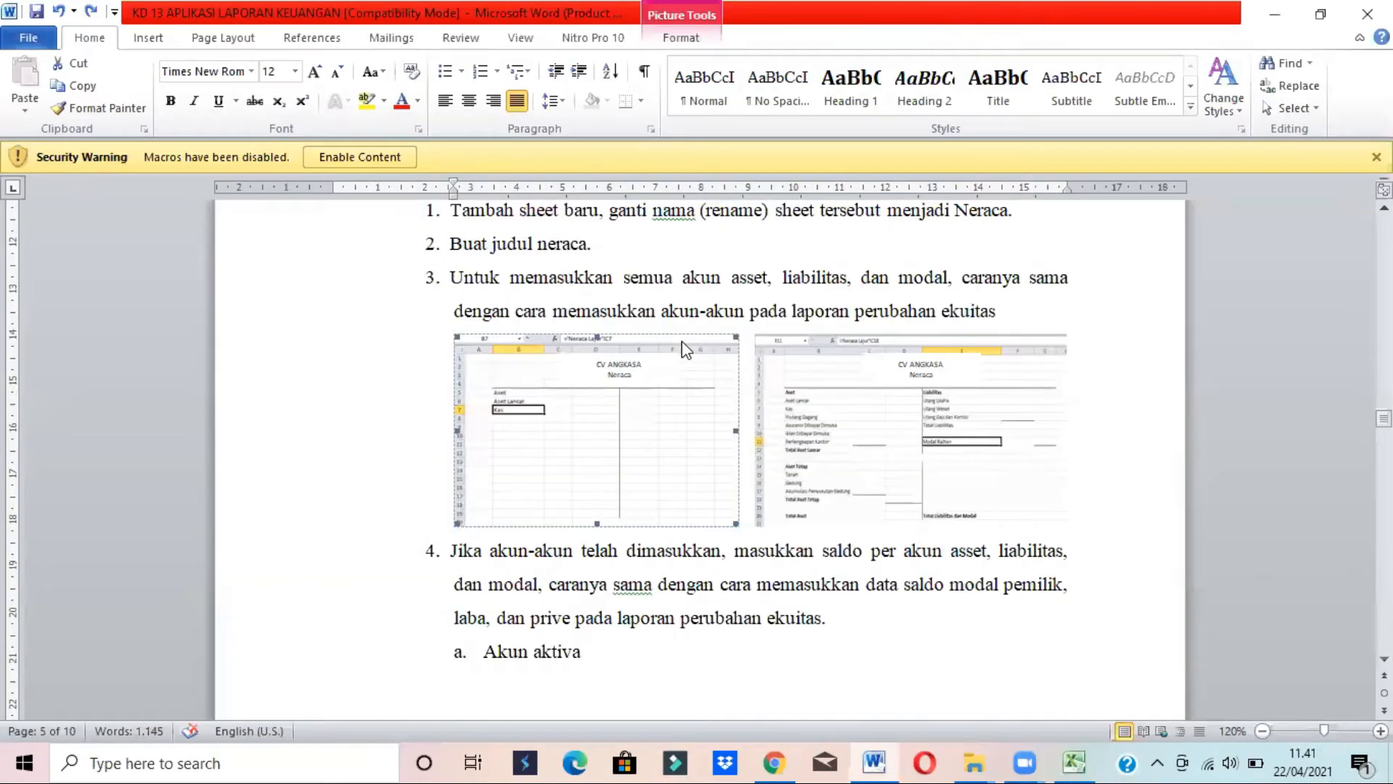
pyautogui.hotkey('alt', 'Tab')
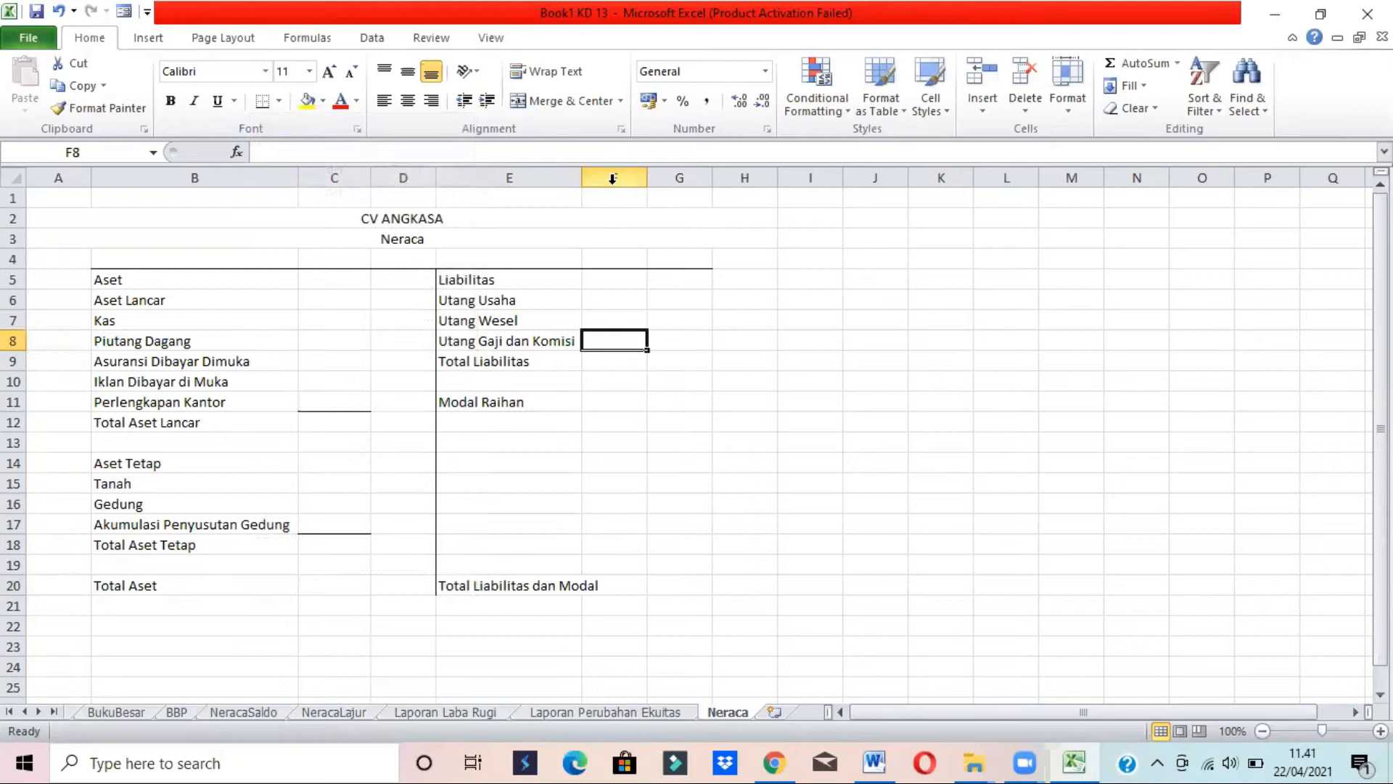
pyautogui.hotkey('alt', 'Tab')
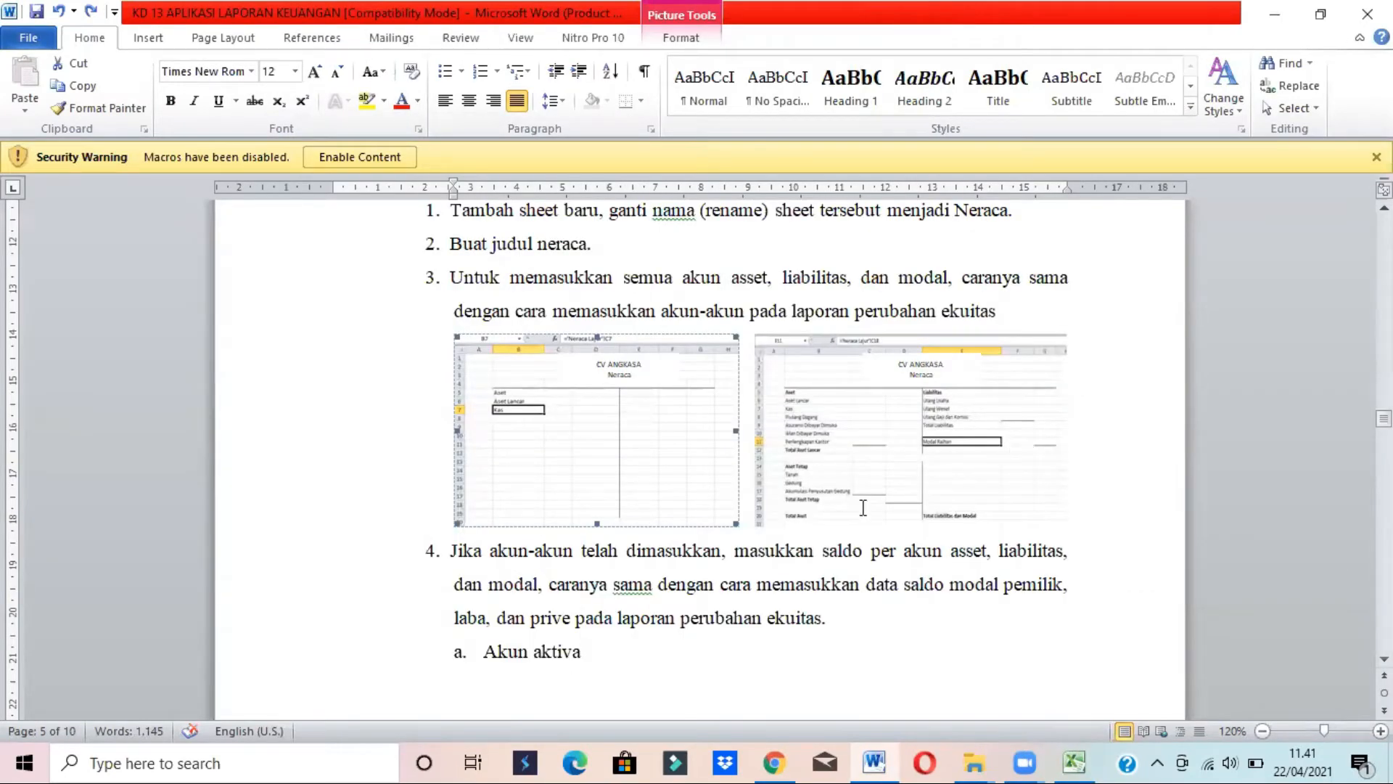
pyautogui.hotkey('alt', 'Tab')
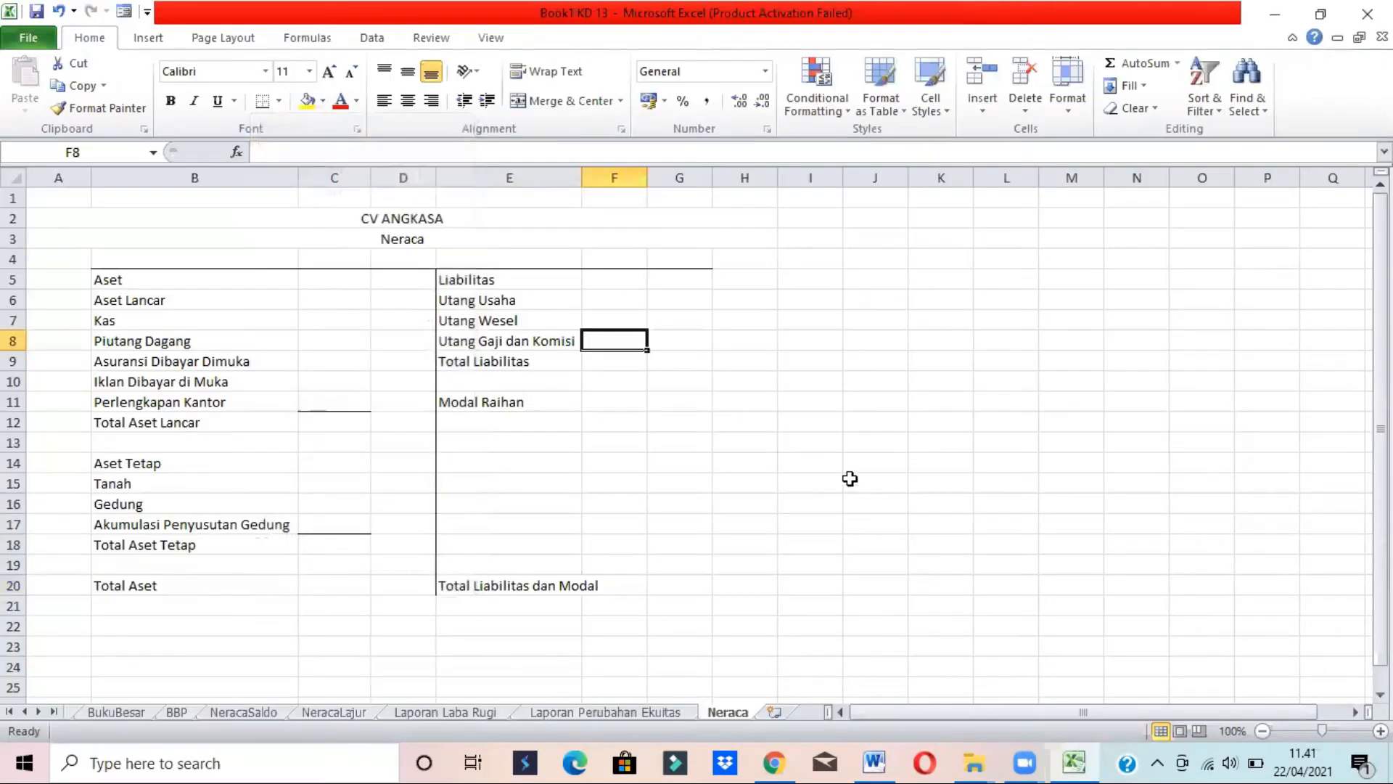
pyautogui.click(680, 400)
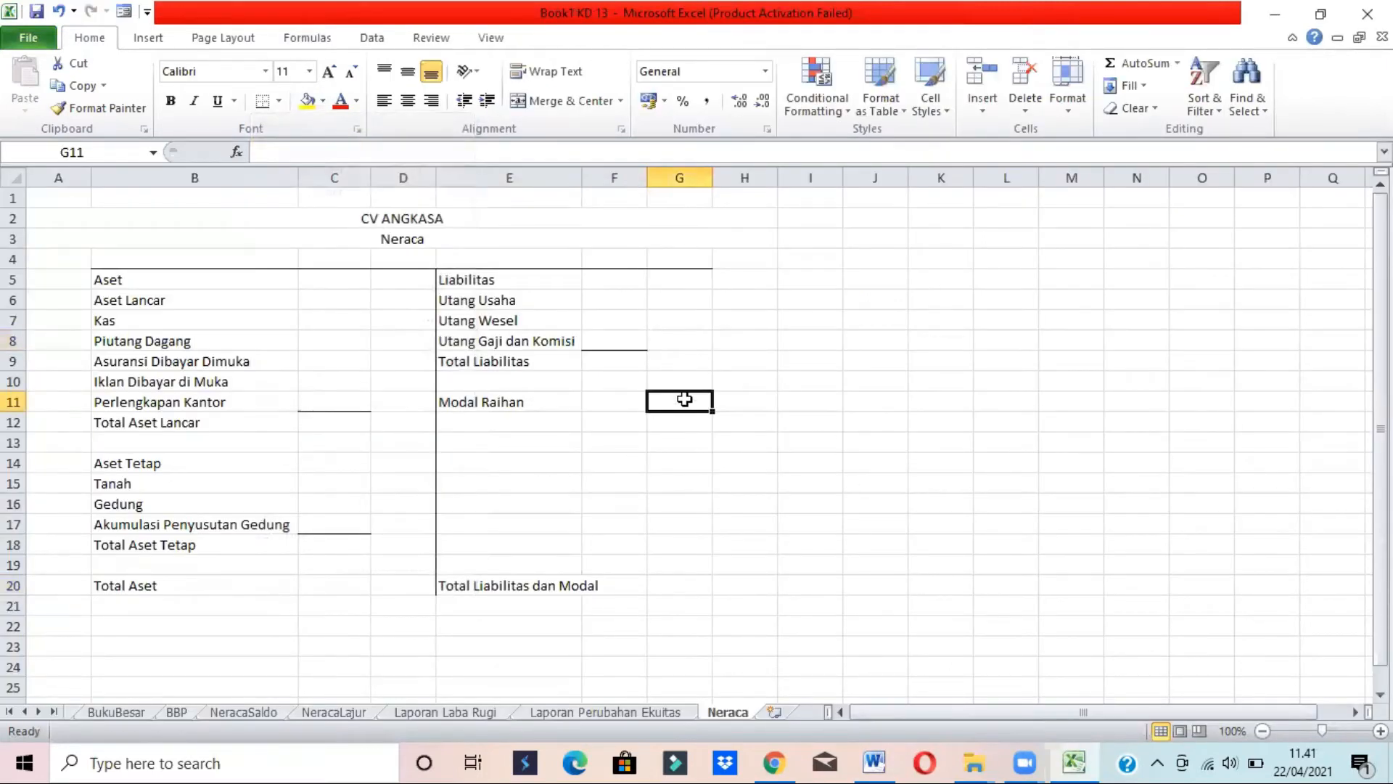
pyautogui.click(263, 101)
pyautogui.hotkey('alt', 'Tab')
pyautogui.hotkey('alt', 'Tab')
pyautogui.click(700, 506)
pyautogui.moveTo(646, 178); pyautogui.dragTo(741, 170)
# Read instruction 4 in the Word document and examine its Akun aktiva pictures on how to enter the account balances
pyautogui.hotkey('alt', 'Tab')
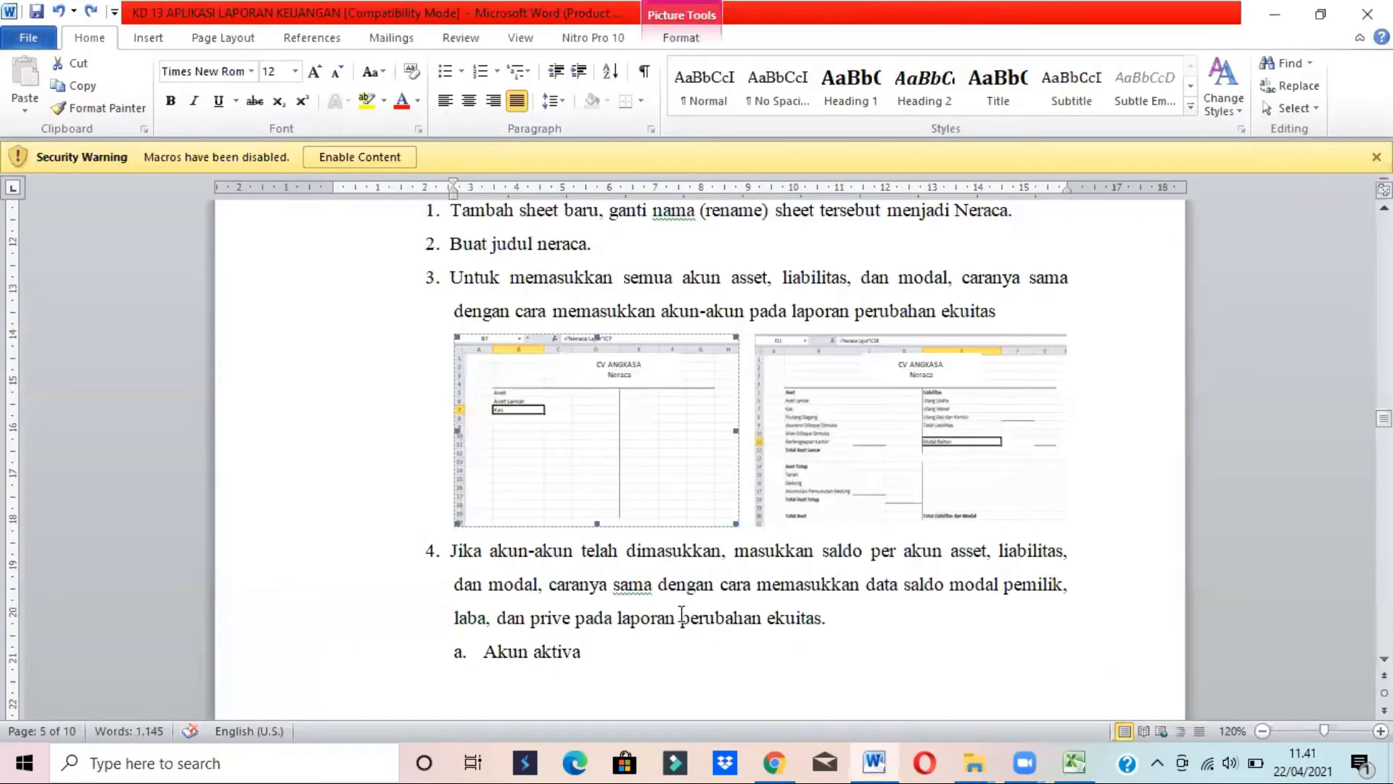
pyautogui.click(583, 577)
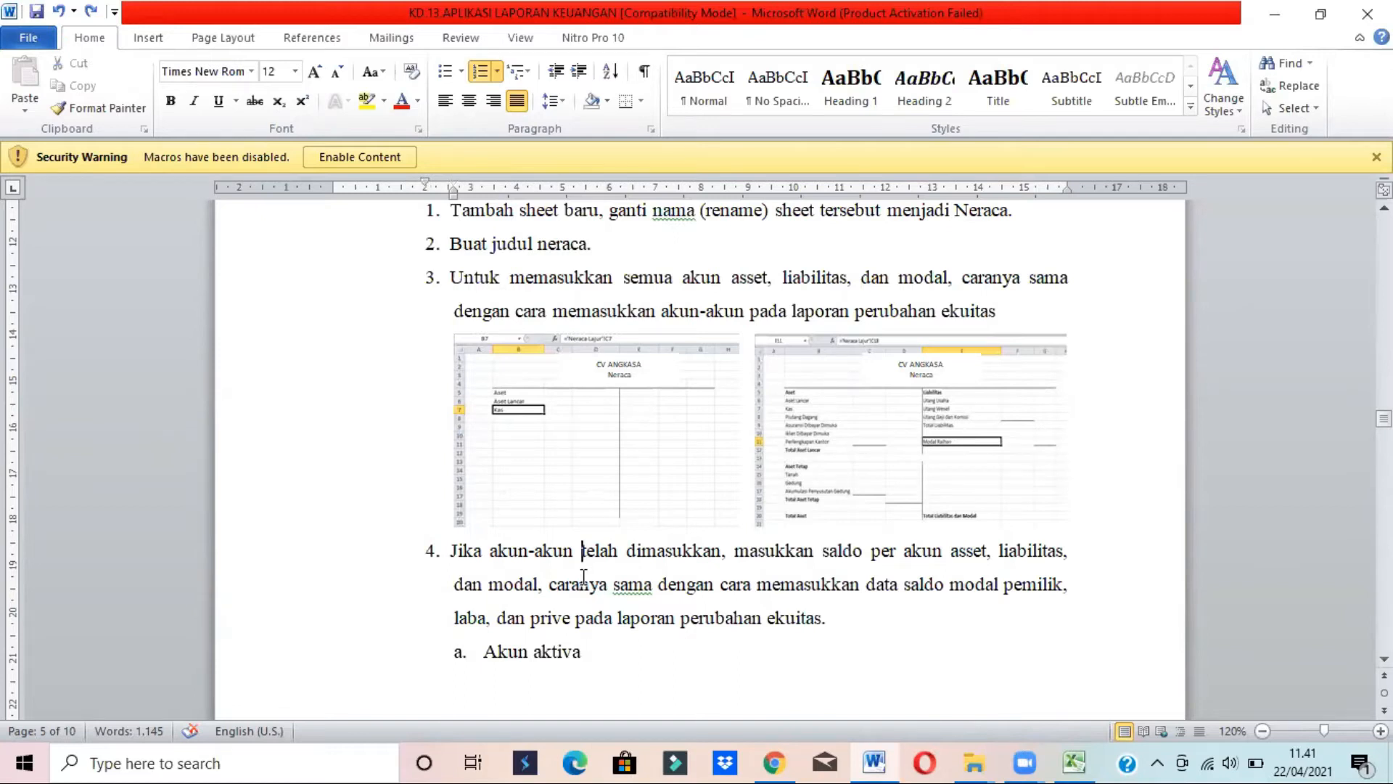
pyautogui.press('Down')
pyautogui.moveTo(757, 586); pyautogui.dragTo(802, 611)
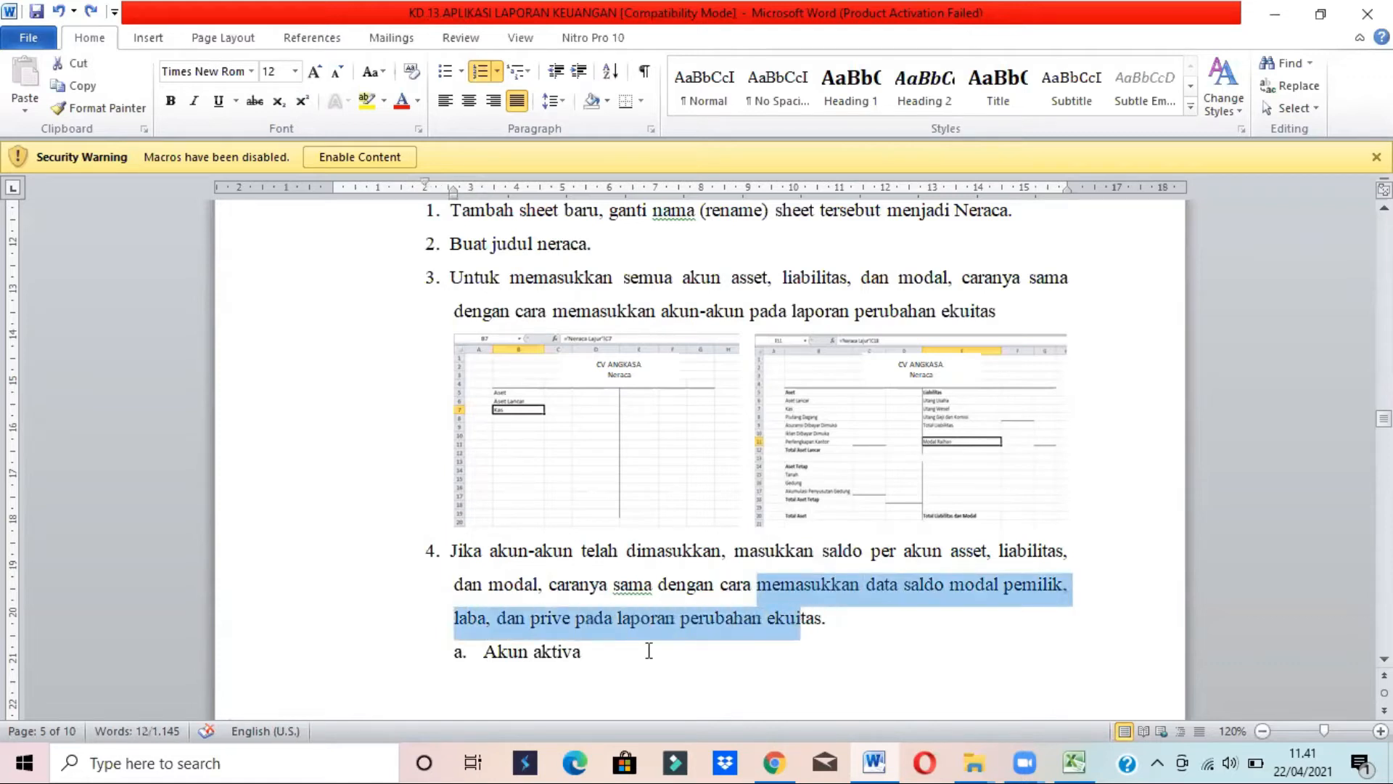
pyautogui.click(616, 658)
pyautogui.press('Down')
pyautogui.press('Down')
pyautogui.press('Down')
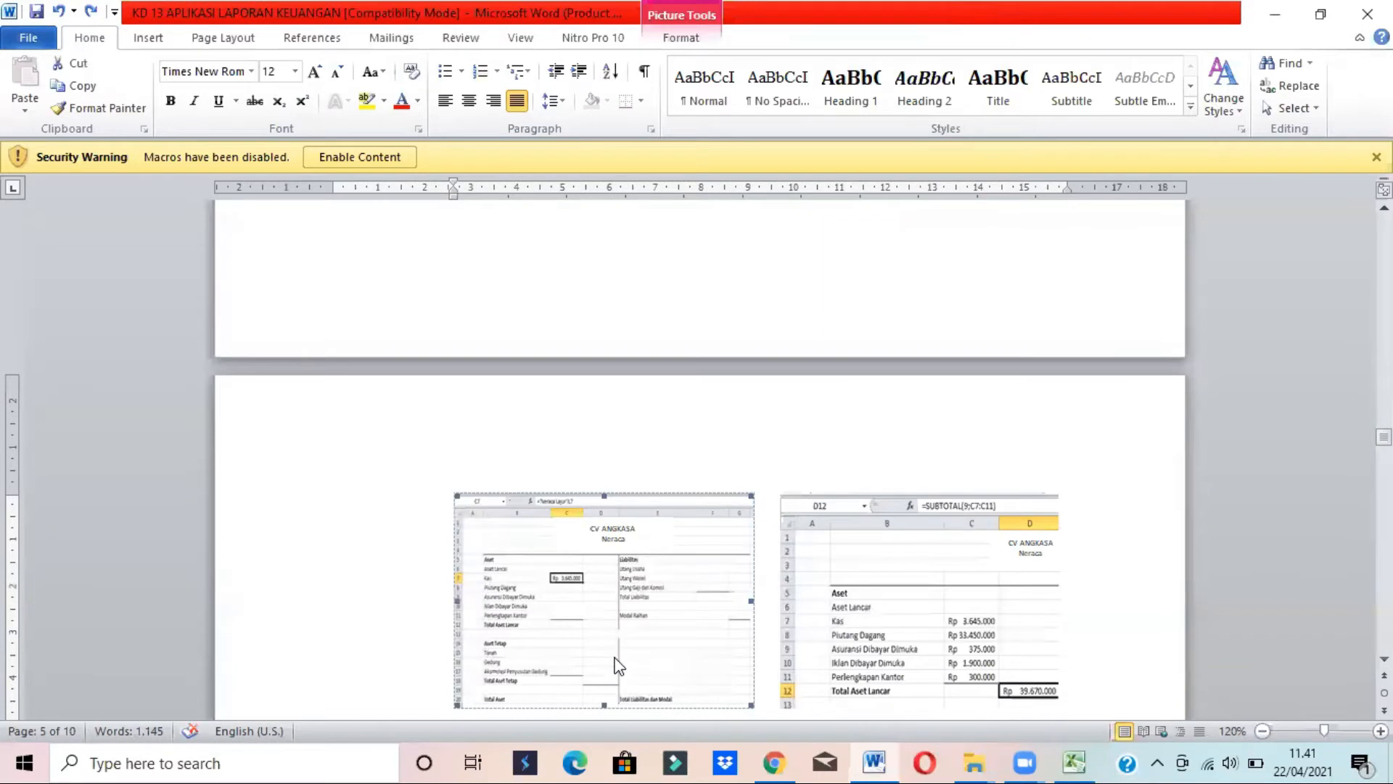
pyautogui.click(673, 300)
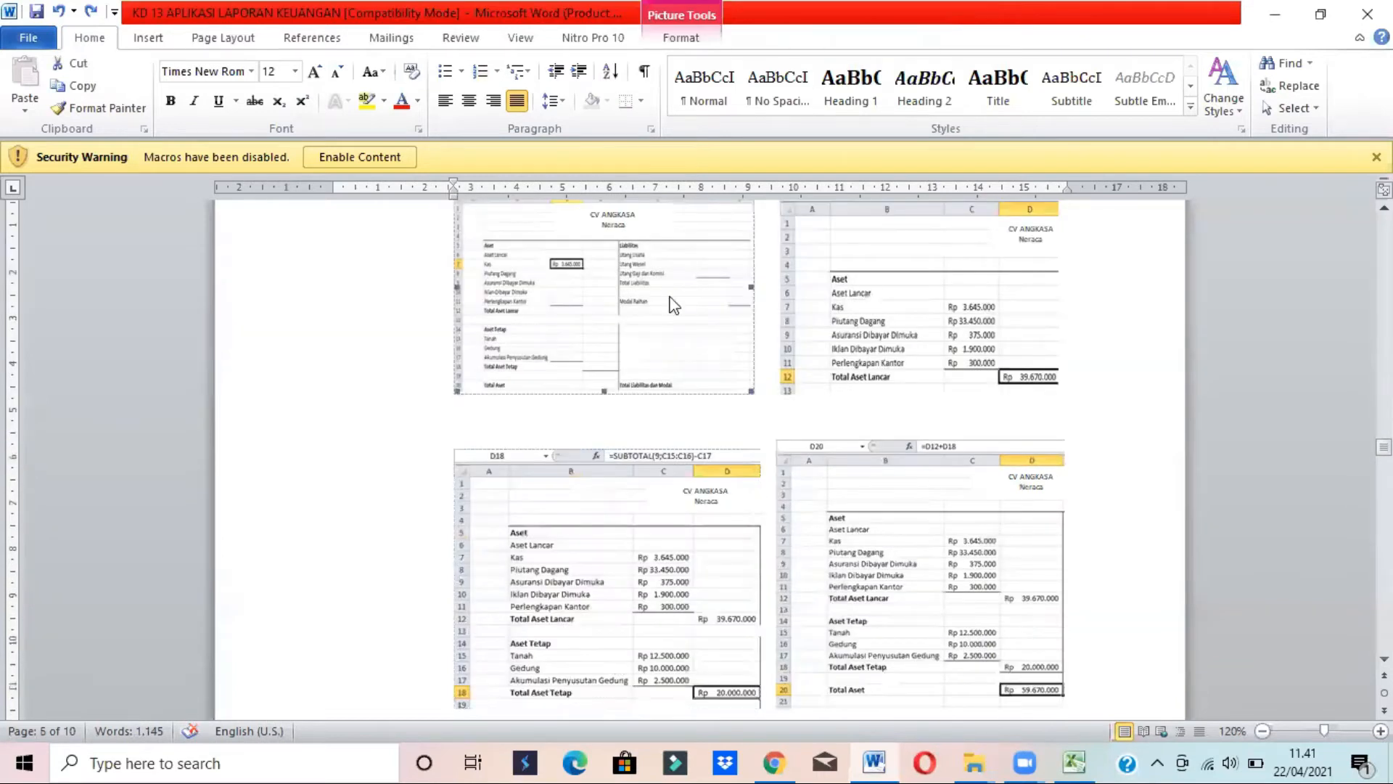
pyautogui.scroll(2, 470, 463)
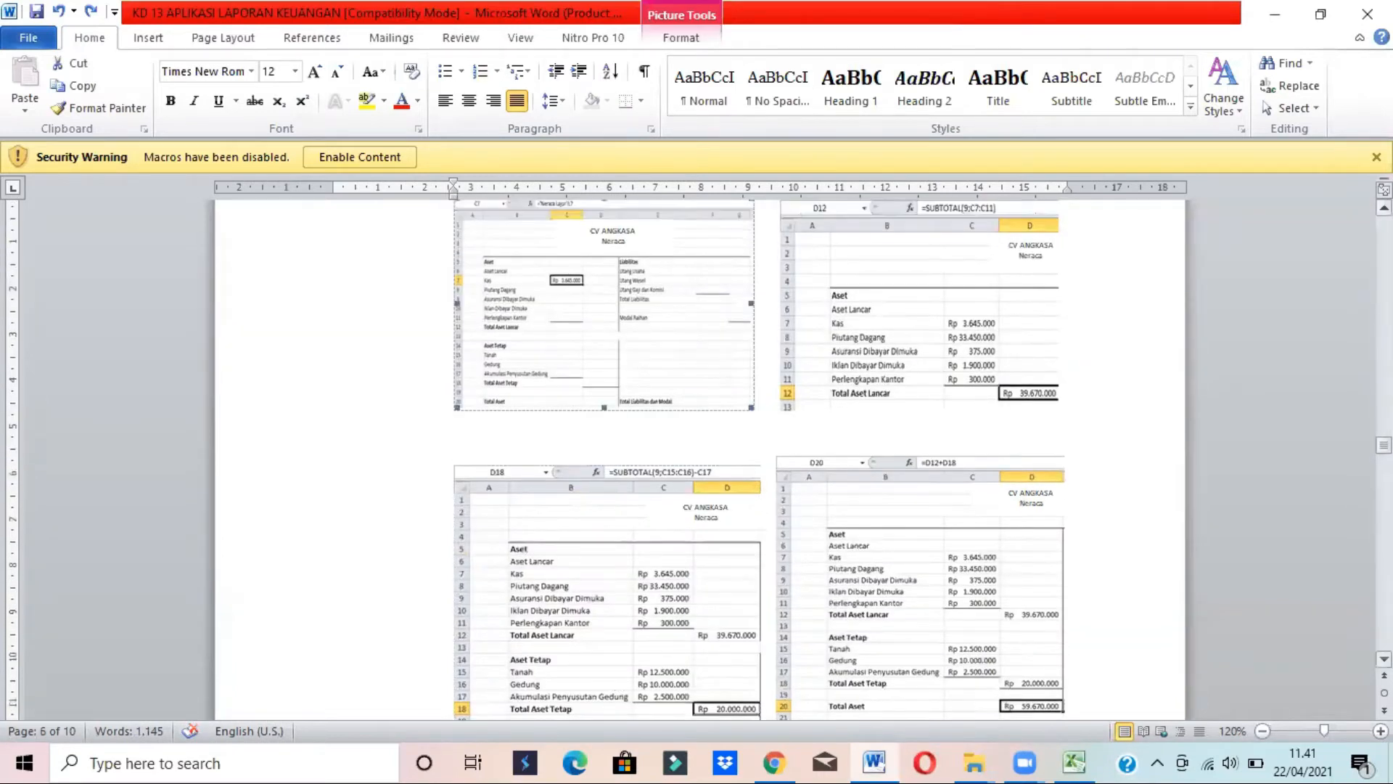
pyautogui.hotkey('ctrl', 'y')
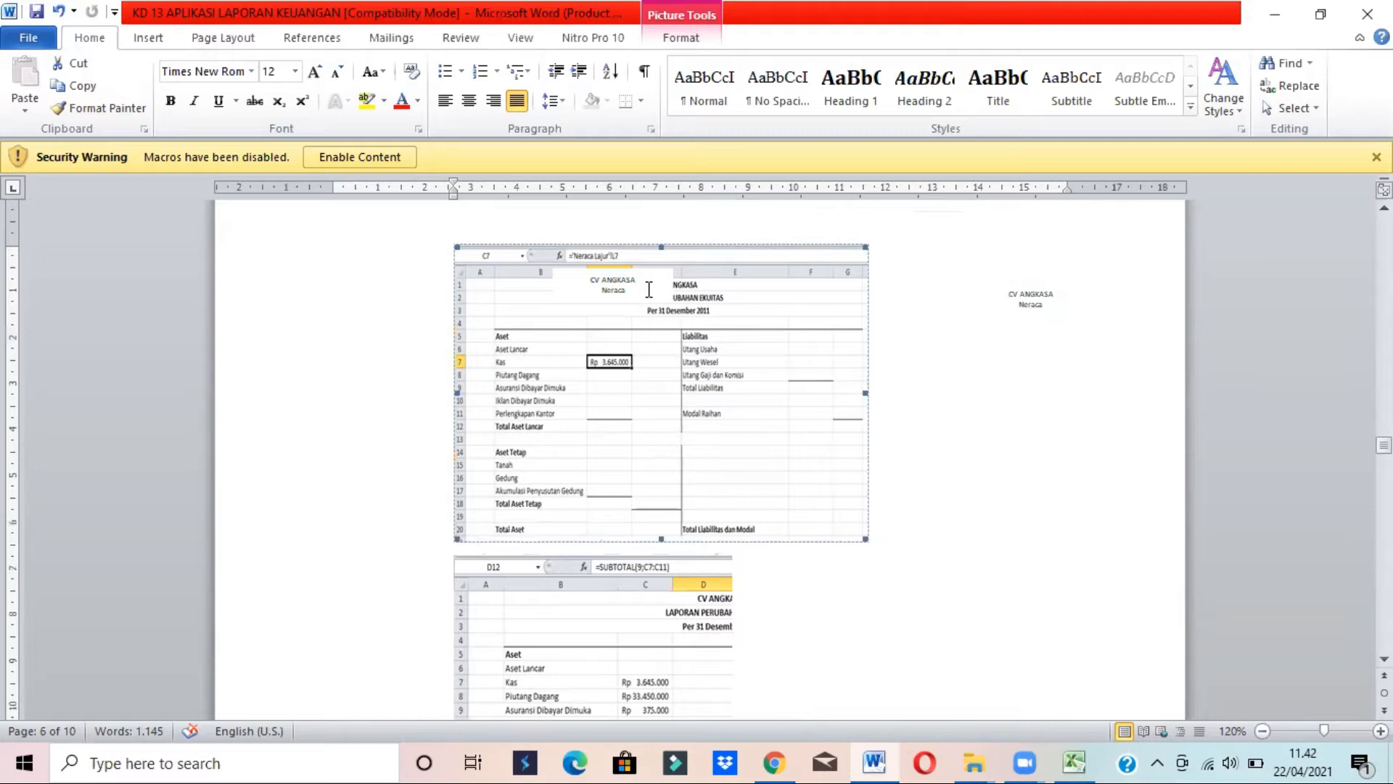
pyautogui.hotkey('ctrl', 'z')
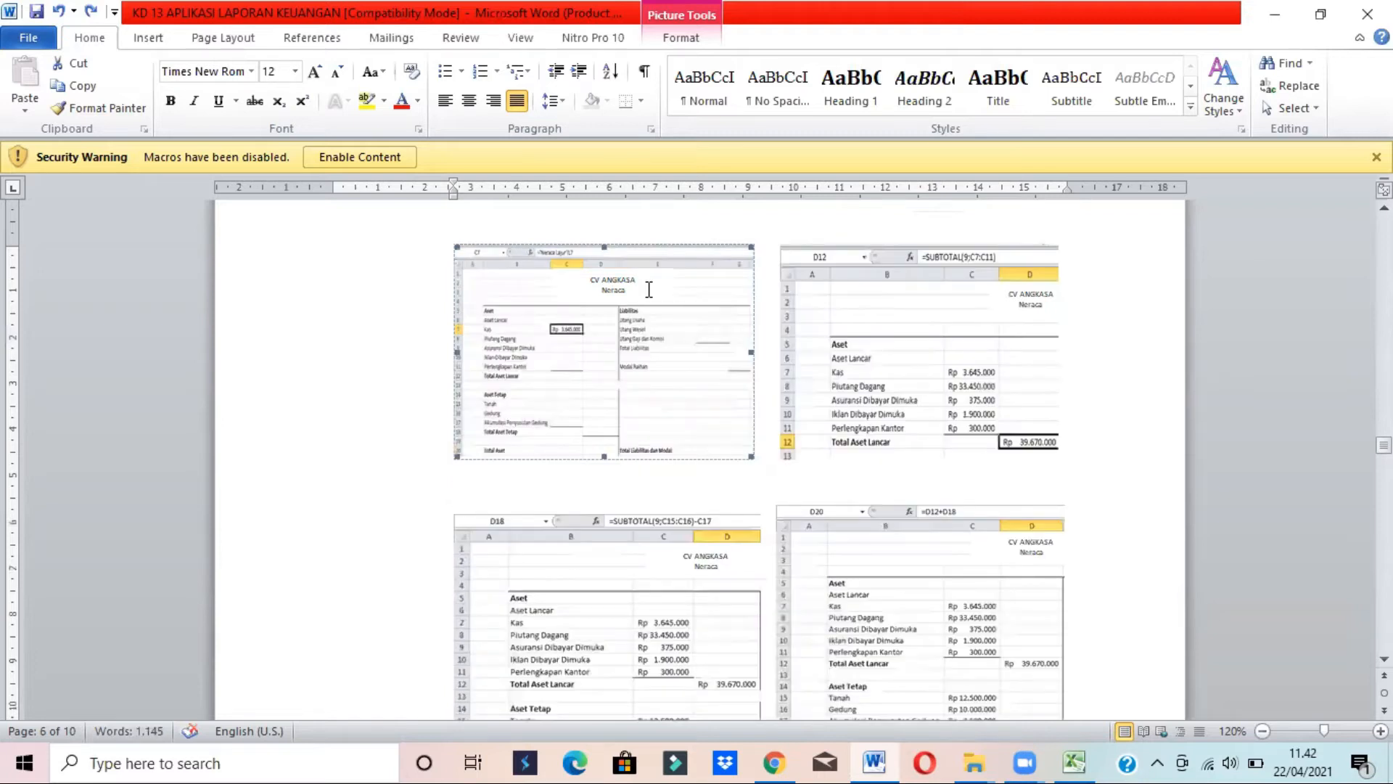
# Switch to Excel and link the Kas balance in C7 of the Neraca sheet to the worksheet's Neraca debit cell, =NeracaLajur!L7
pyautogui.hotkey('alt', 'Tab')
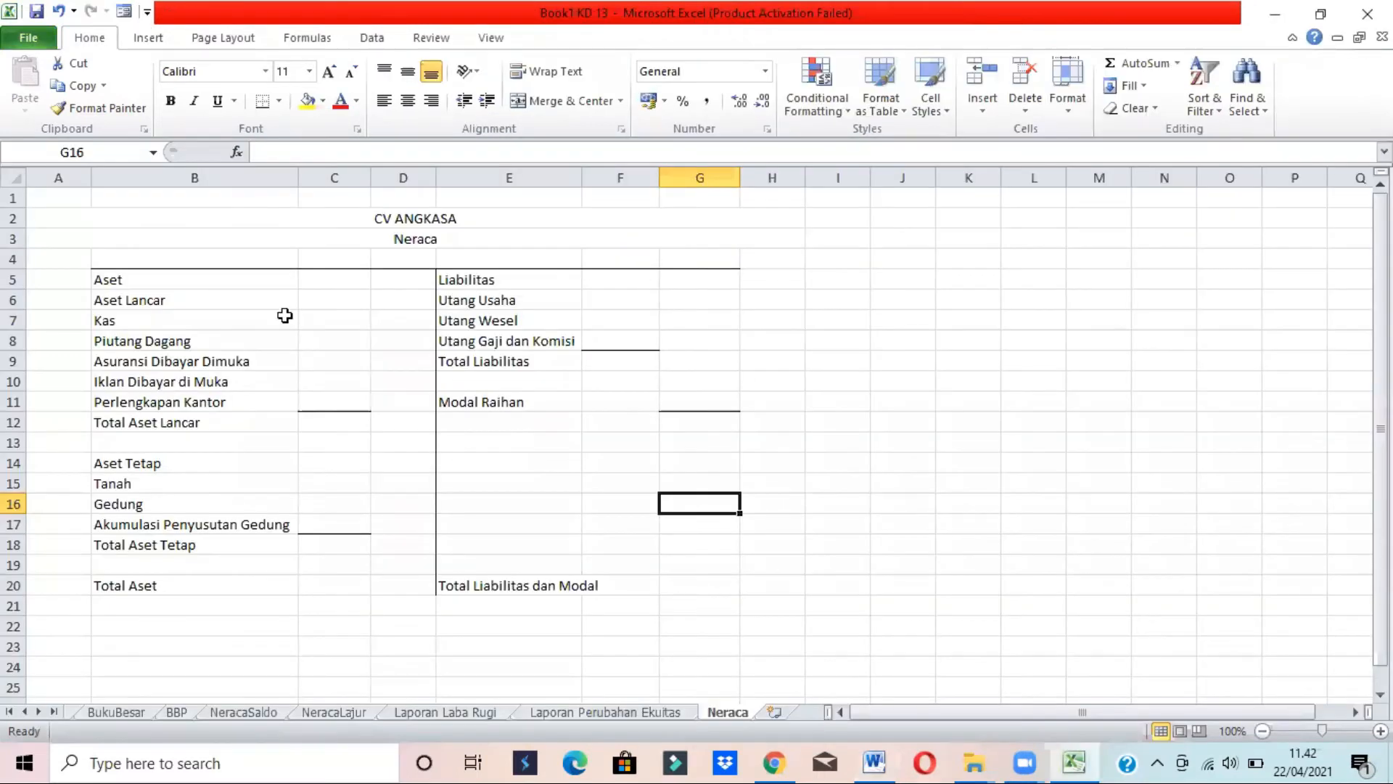
pyautogui.click(334, 319)
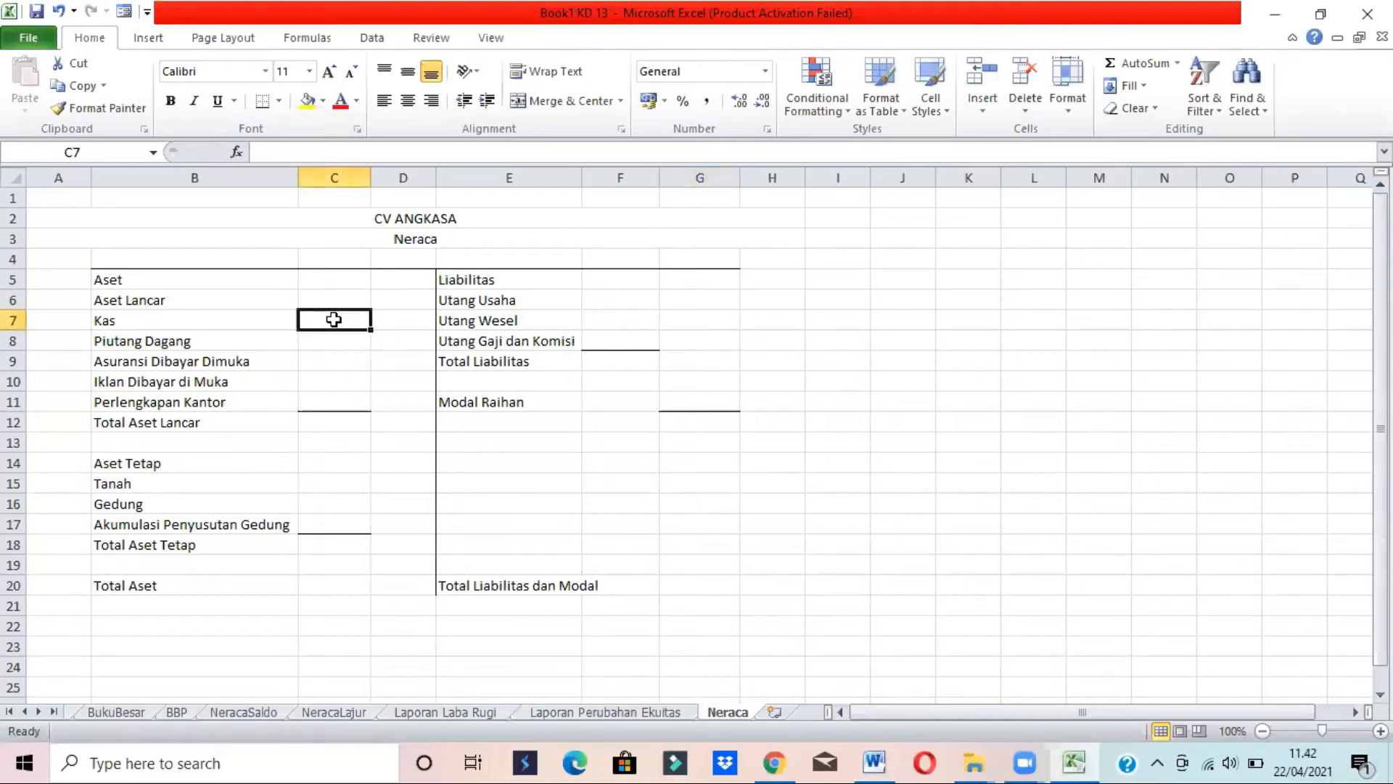
pyautogui.write('=')
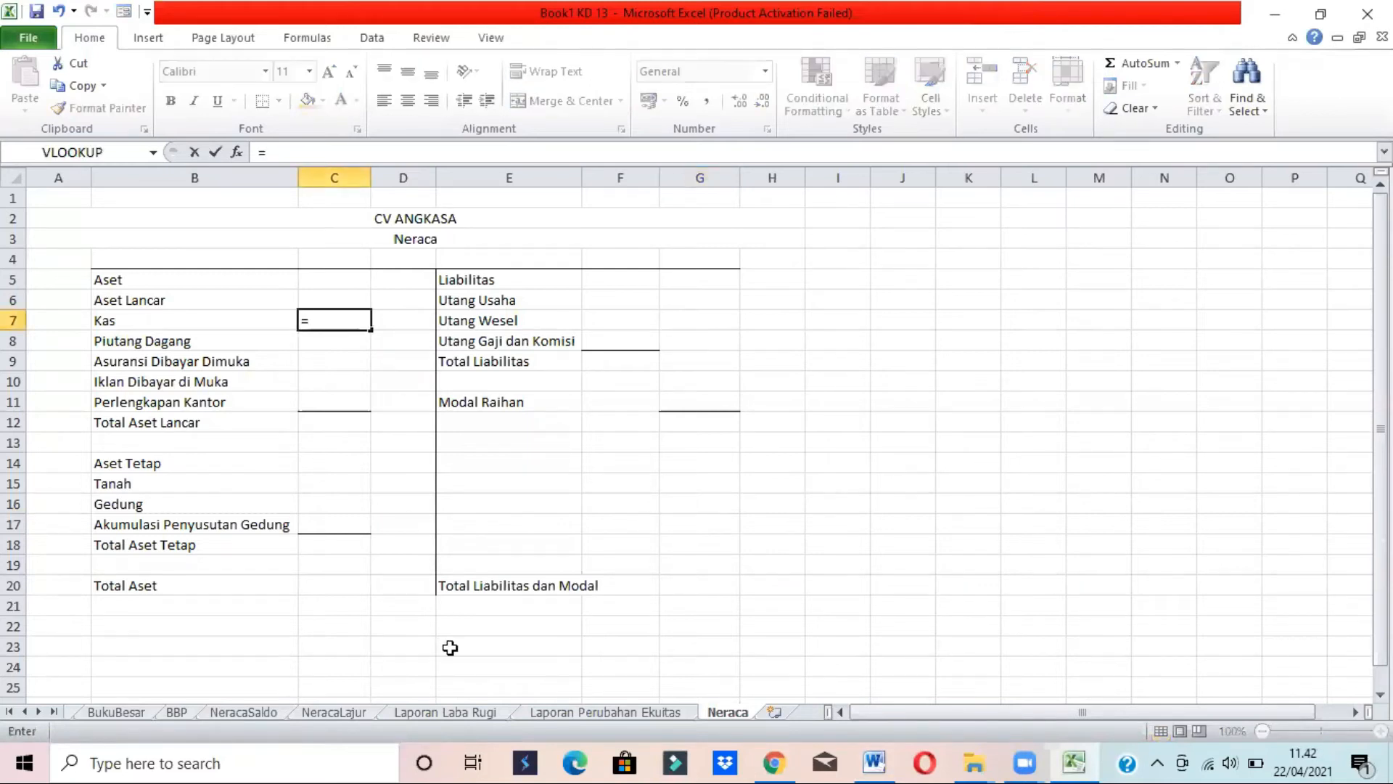
pyautogui.click(344, 713)
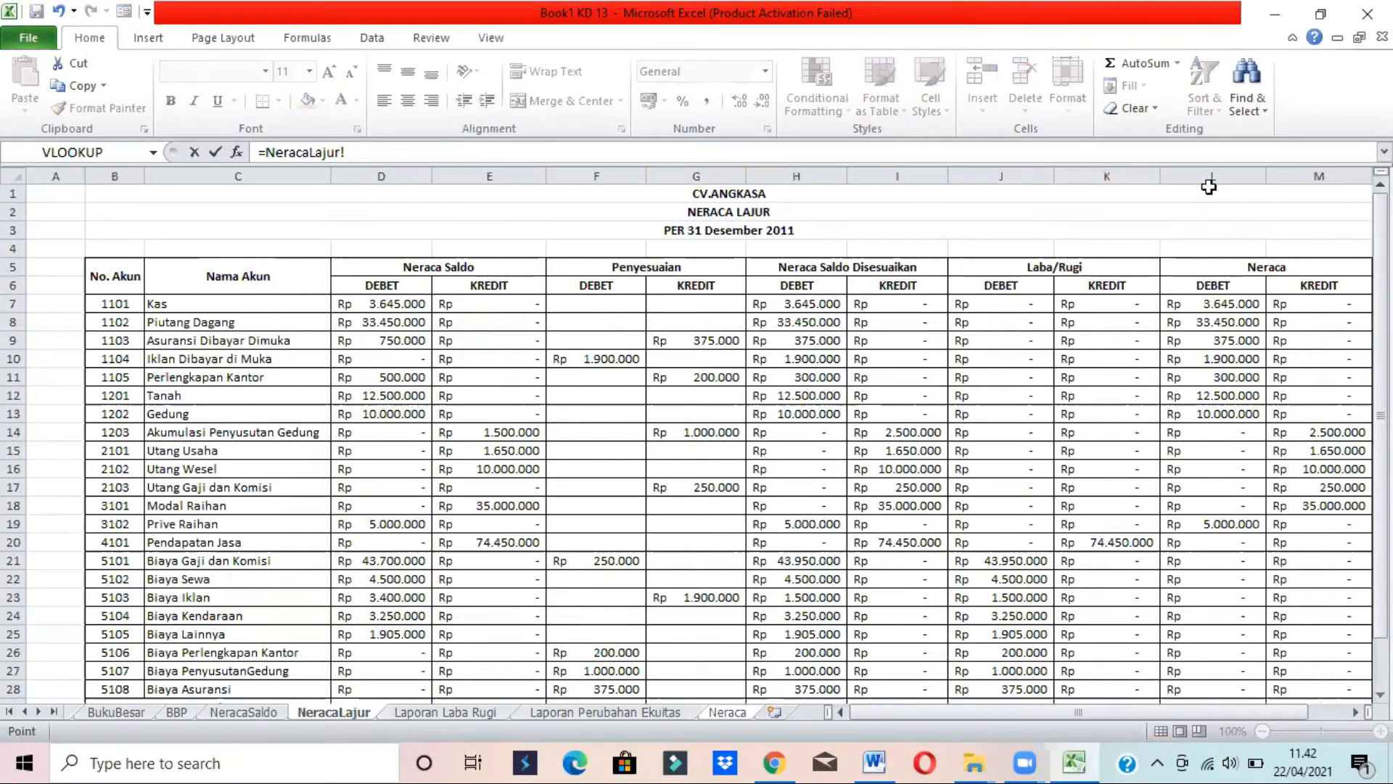
pyautogui.click(1213, 303)
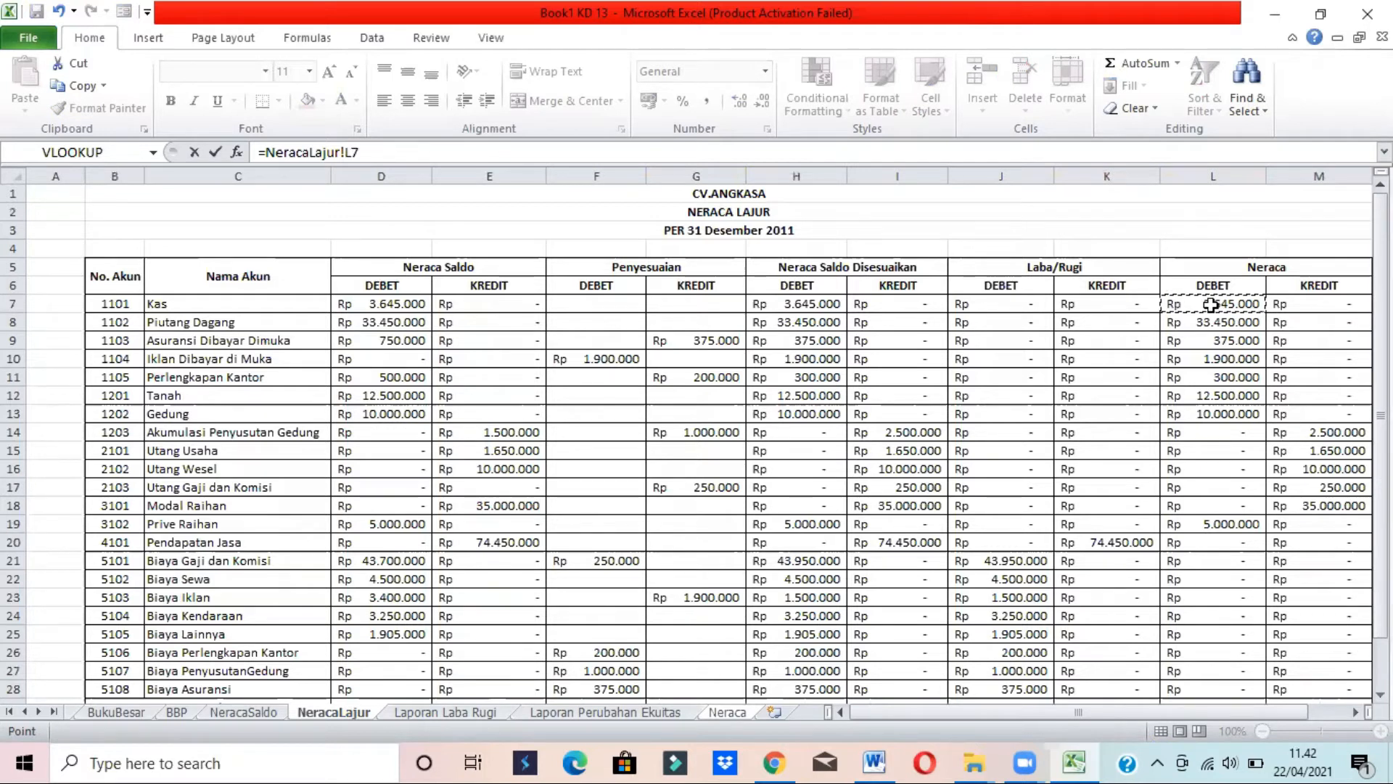
pyautogui.press('Return')
# Fill the Kas formula down from C7 to C11 for the remaining current asset accounts, checking the reference pictures in Word
pyautogui.hotkey('alt', 'Tab')
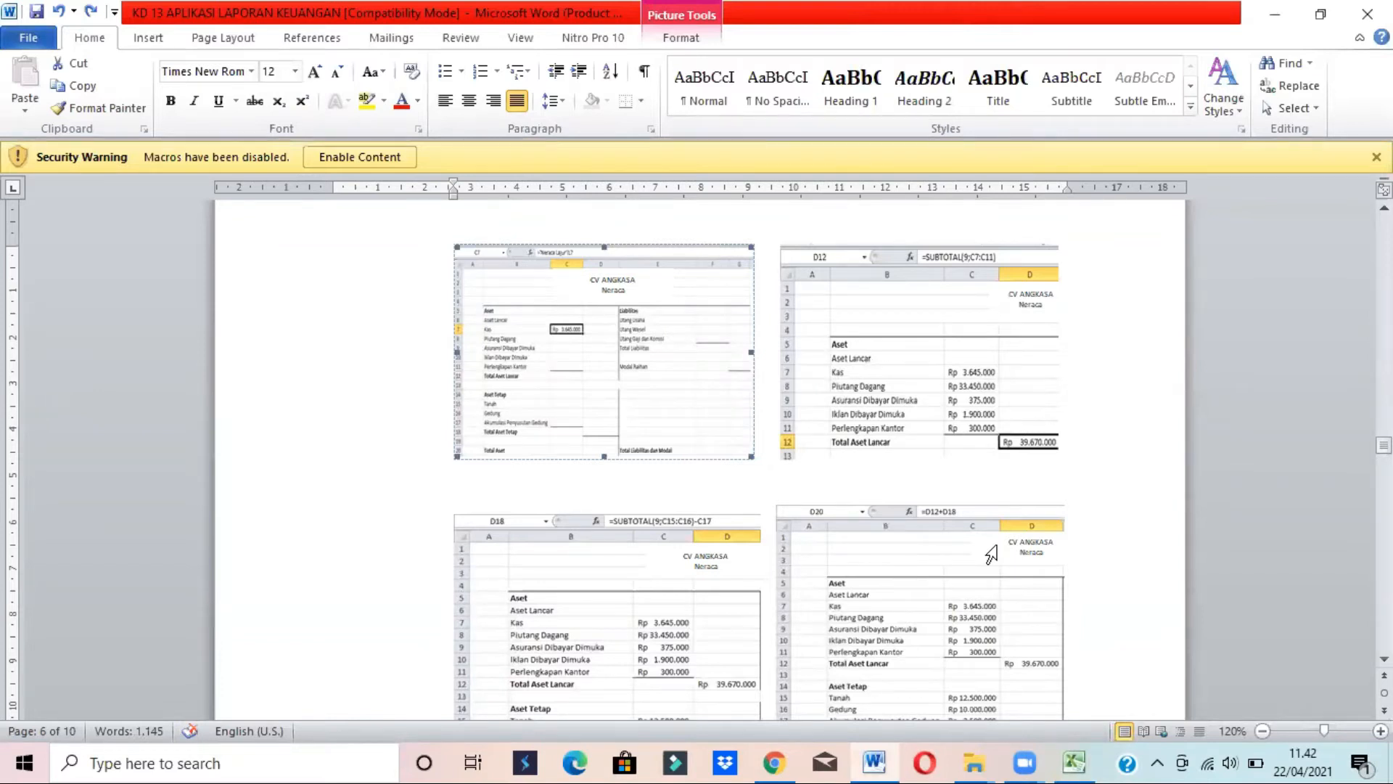
pyautogui.hotkey('alt', 'Tab')
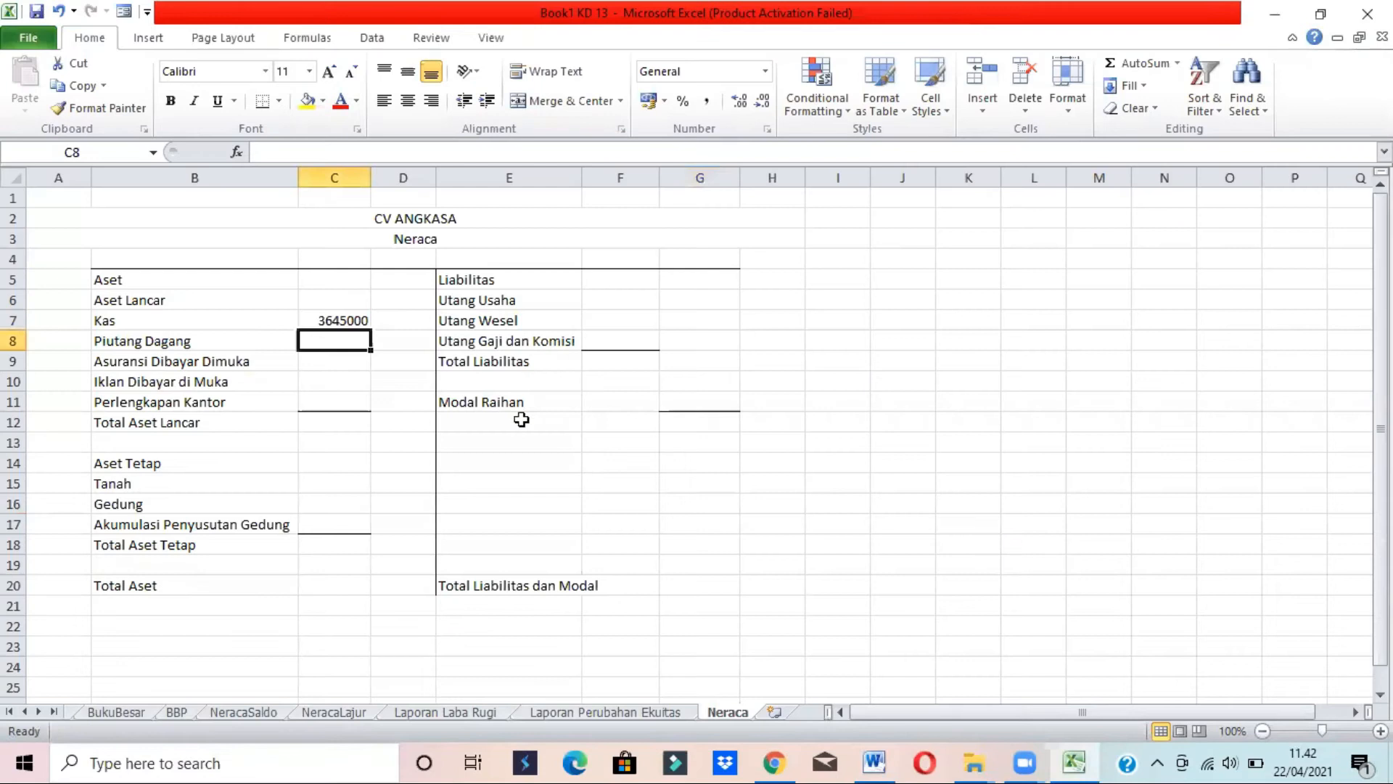
pyautogui.click(356, 319)
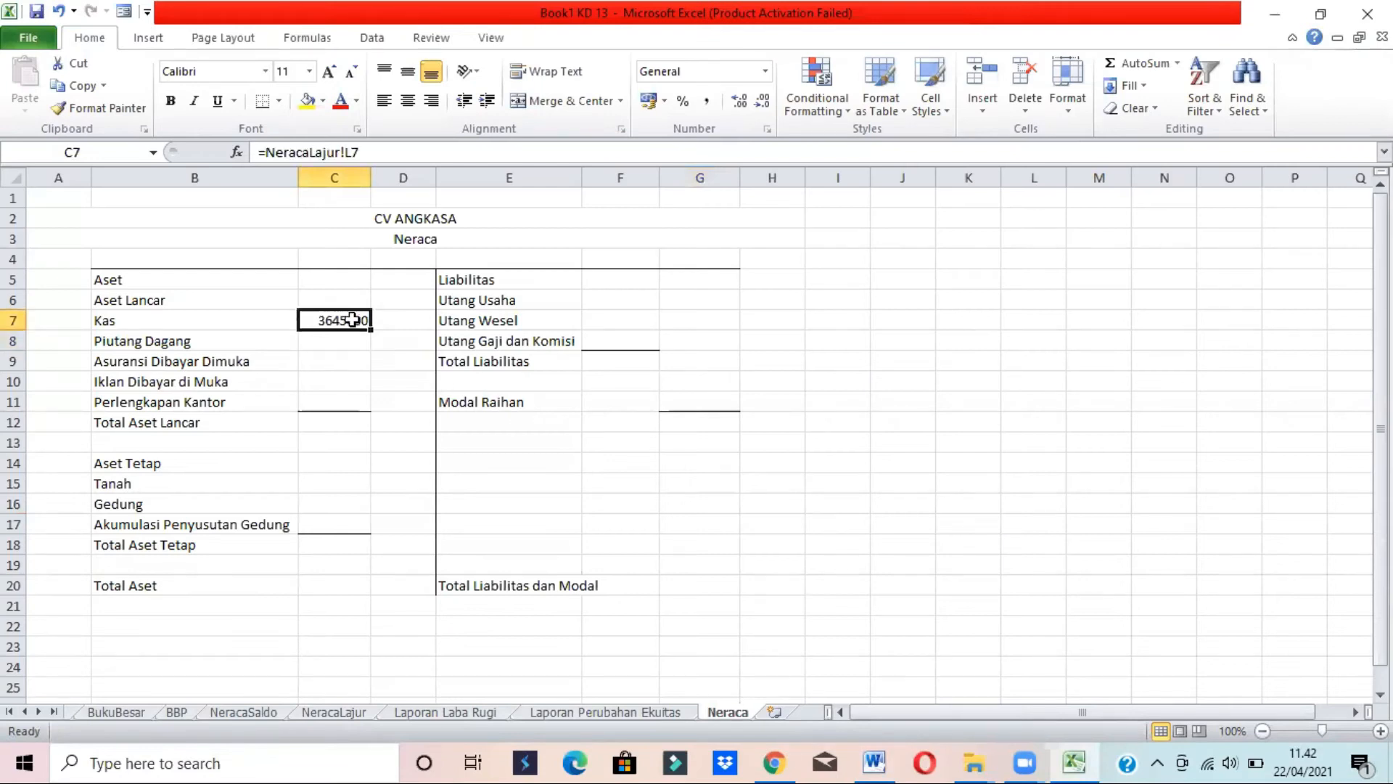
pyautogui.moveTo(372, 332); pyautogui.dragTo(373, 412)
pyautogui.hotkey('alt', 'Tab')
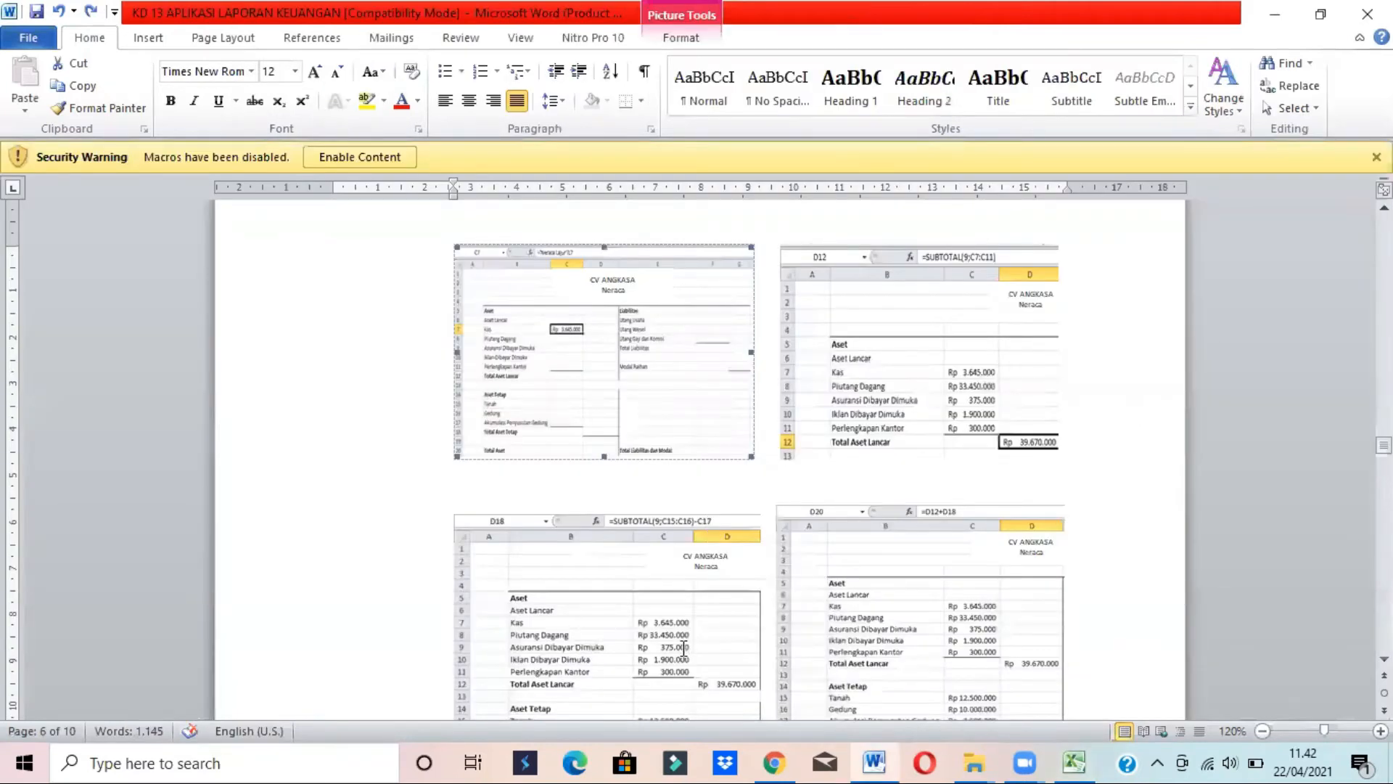
pyautogui.hotkey('alt', 'Tab')
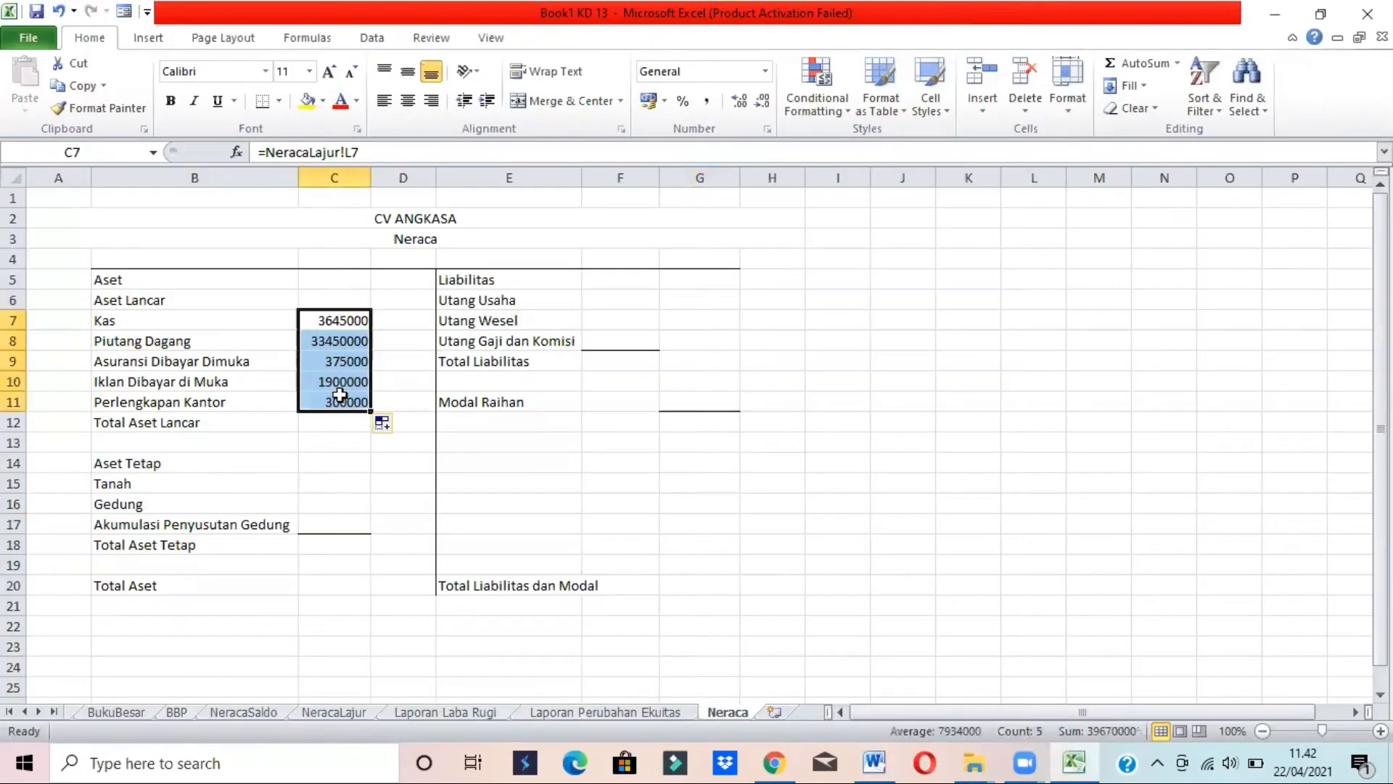
pyautogui.hotkey('alt', 'Tab')
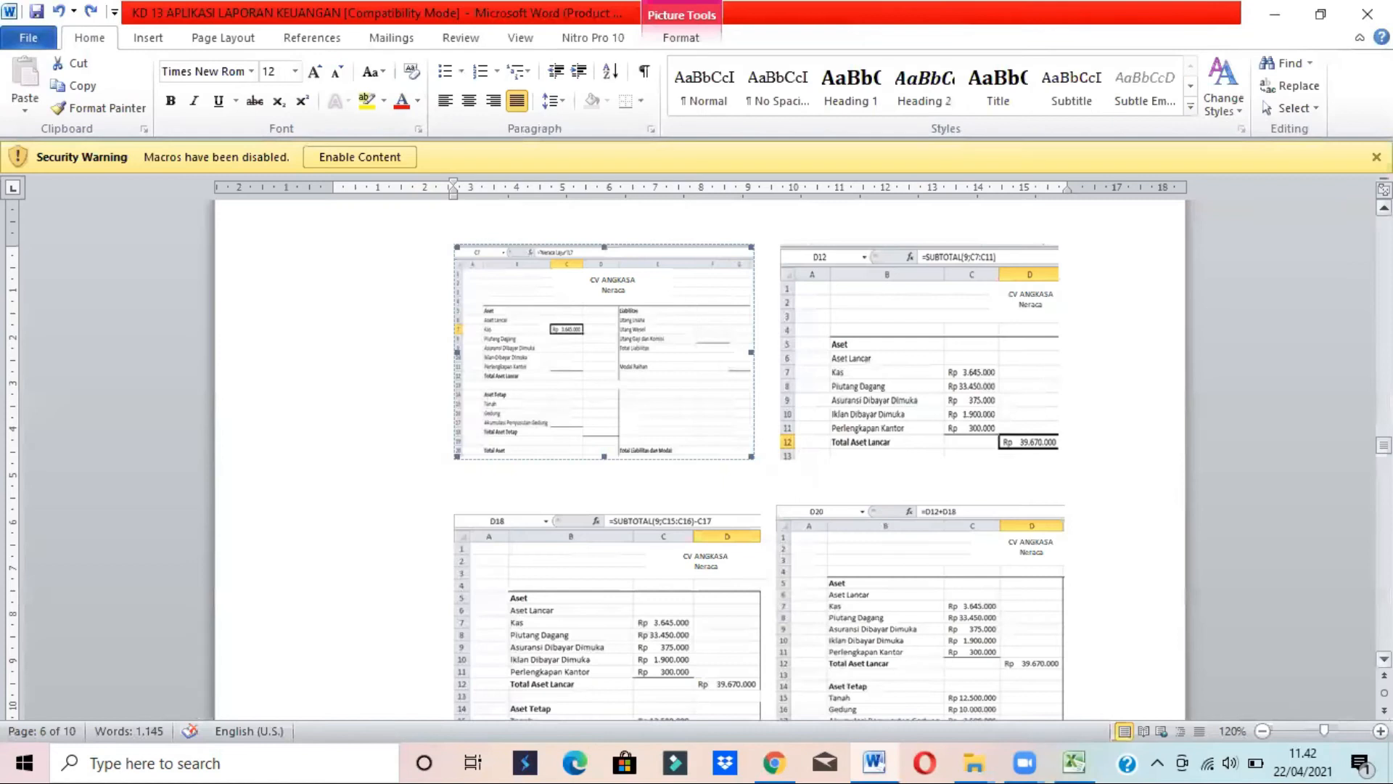
pyautogui.scroll(-3, 1384, 658)
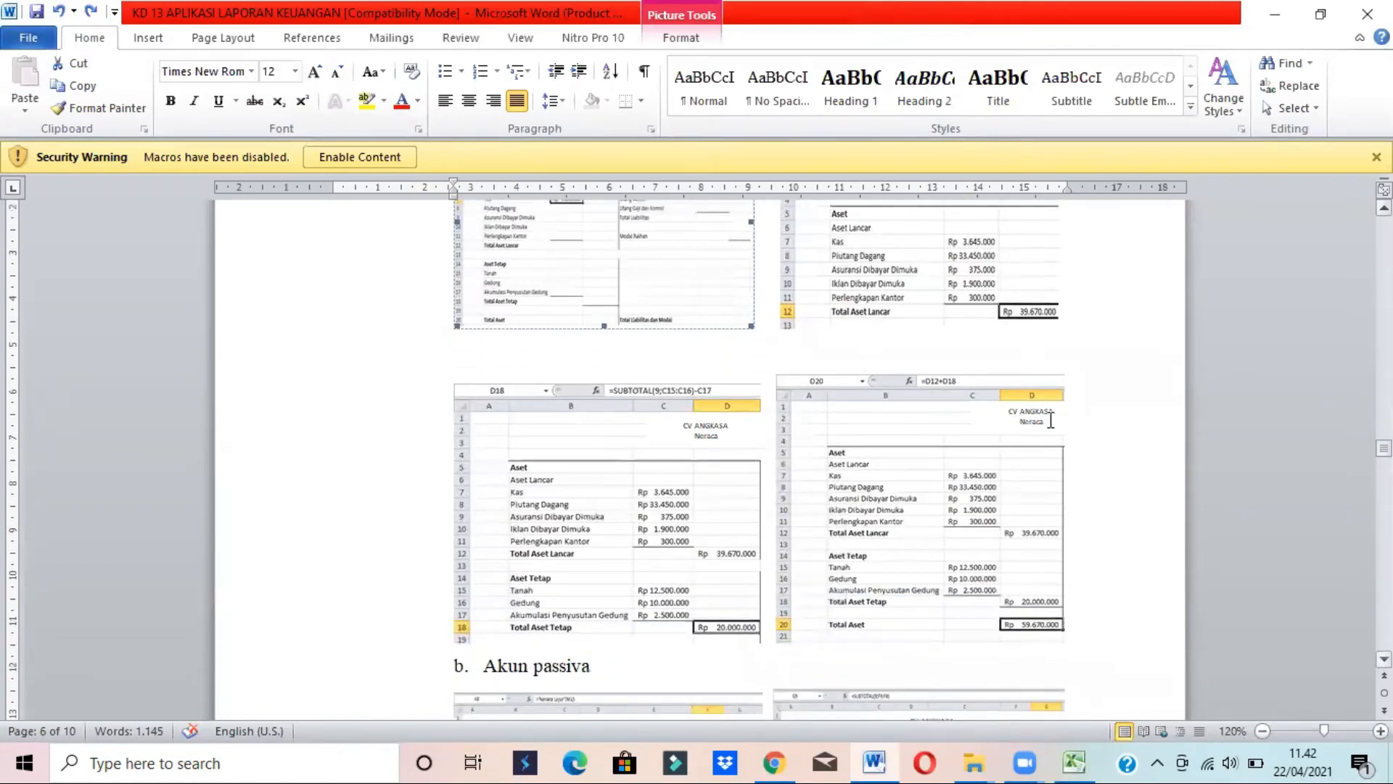
# Switch to the Excel balance sheet and add a bottom border to the Perlengkapan Kantor amount in cell C11
pyautogui.scroll(2, 1384, 450)
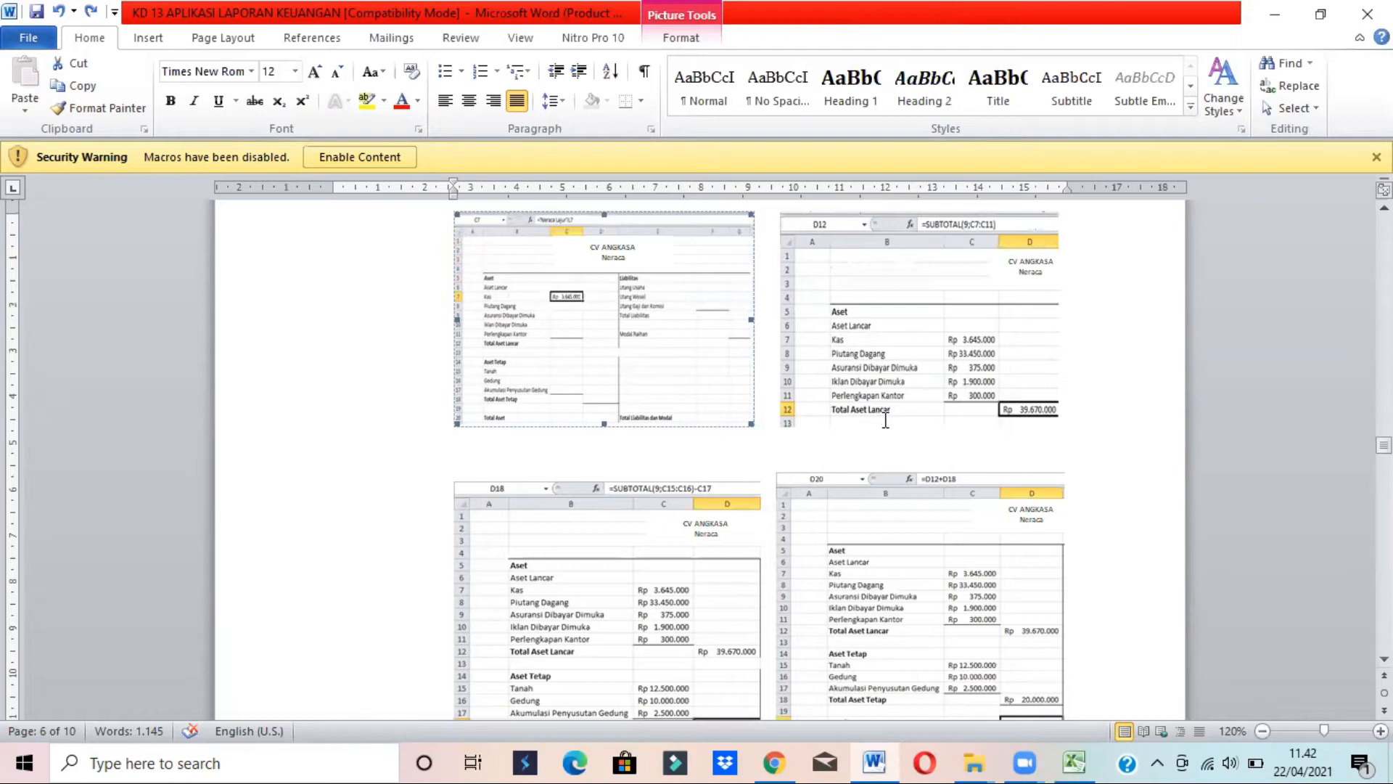
pyautogui.hotkey('alt', 'Tab')
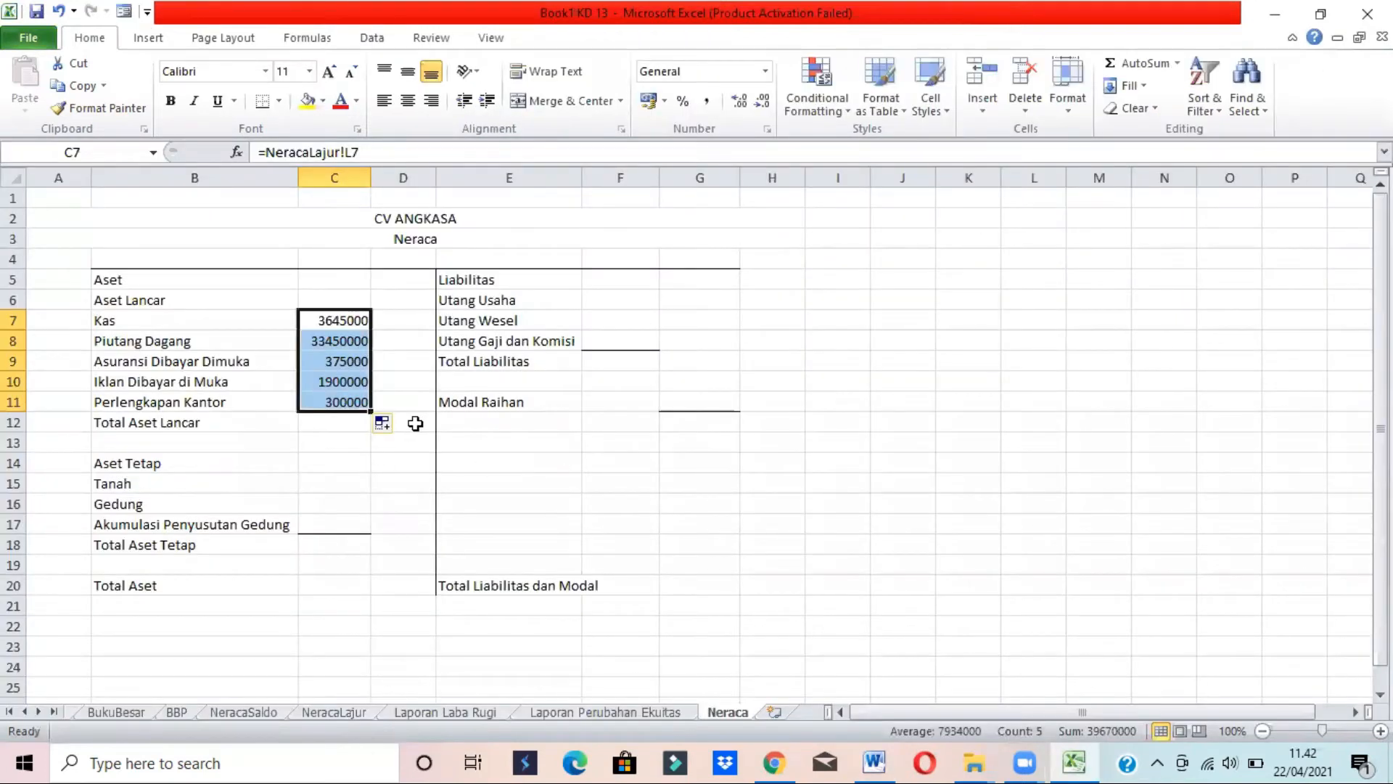
pyautogui.click(361, 401)
pyautogui.click(338, 419)
pyautogui.click(319, 402)
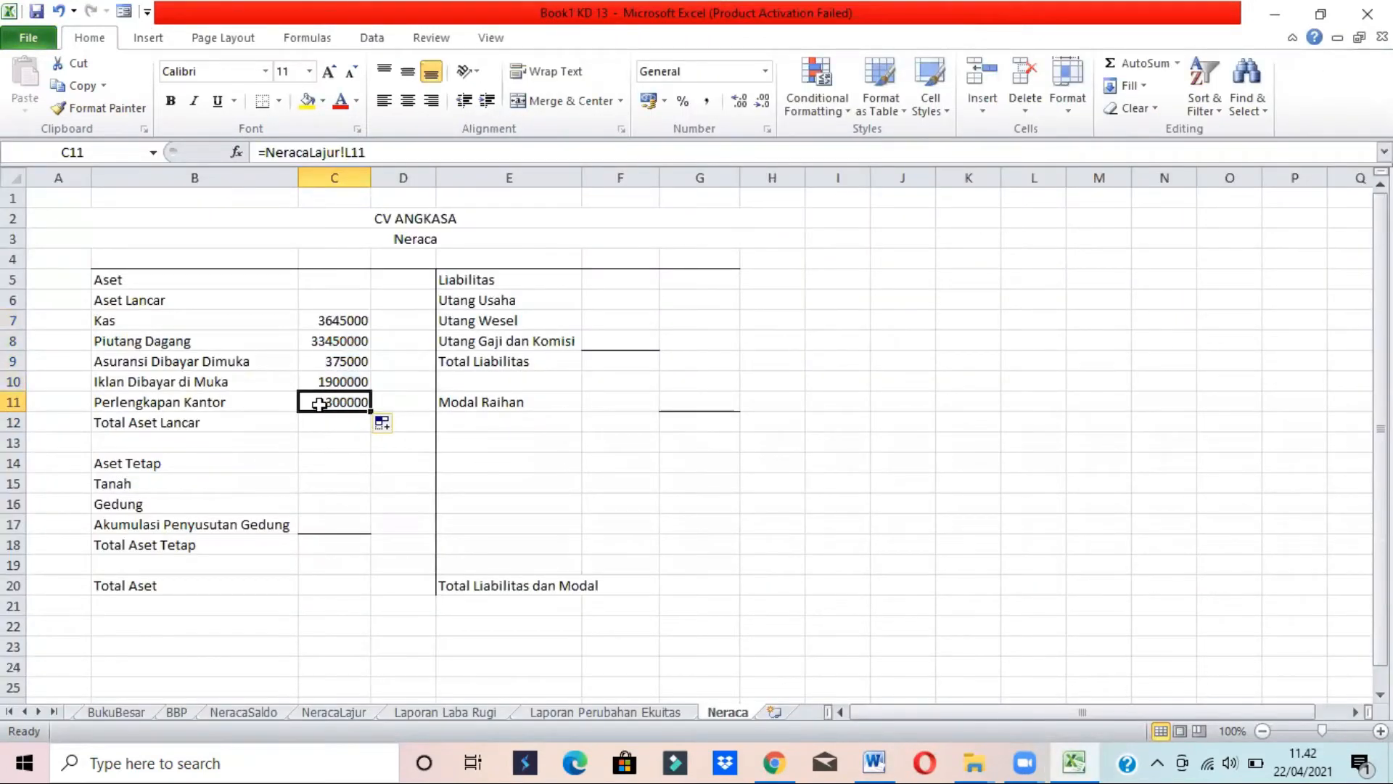
pyautogui.click(401, 419)
pyautogui.click(356, 410)
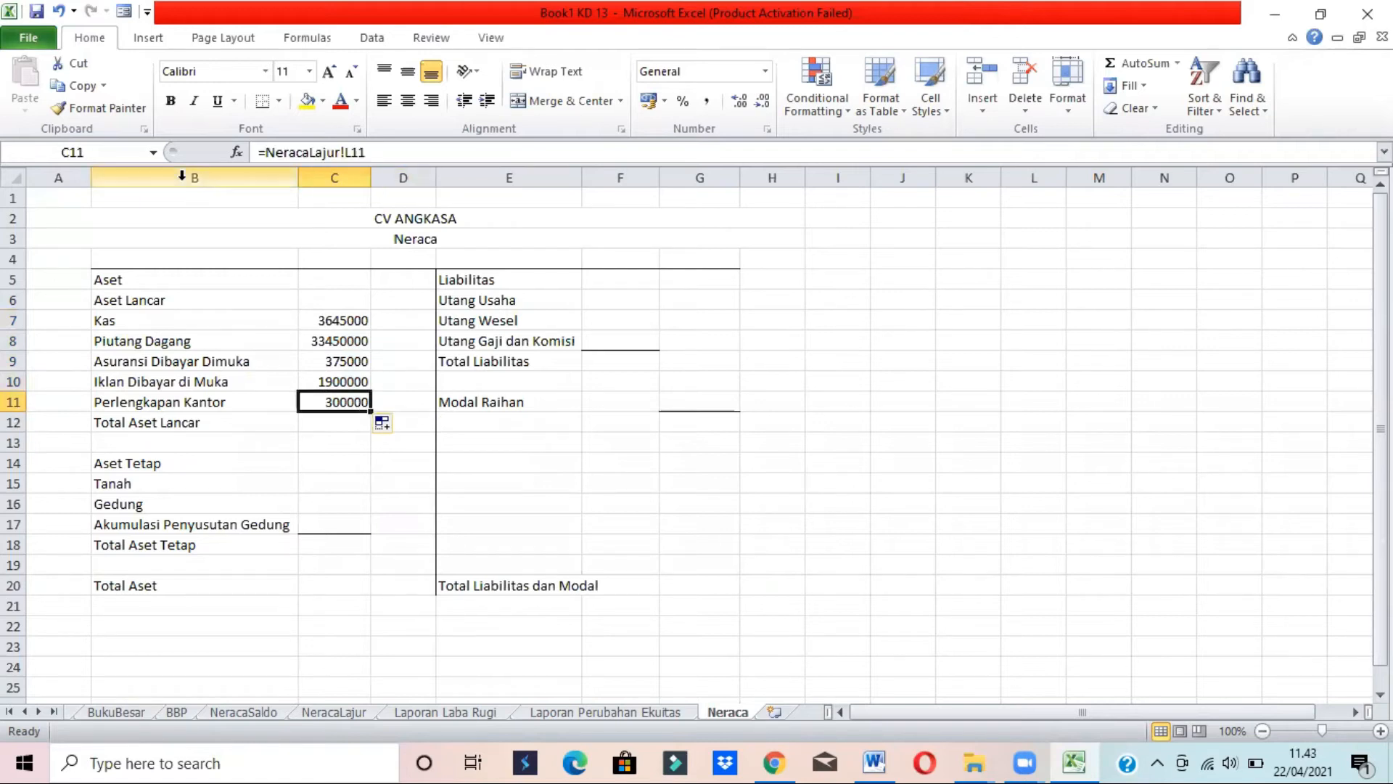
pyautogui.click(257, 103)
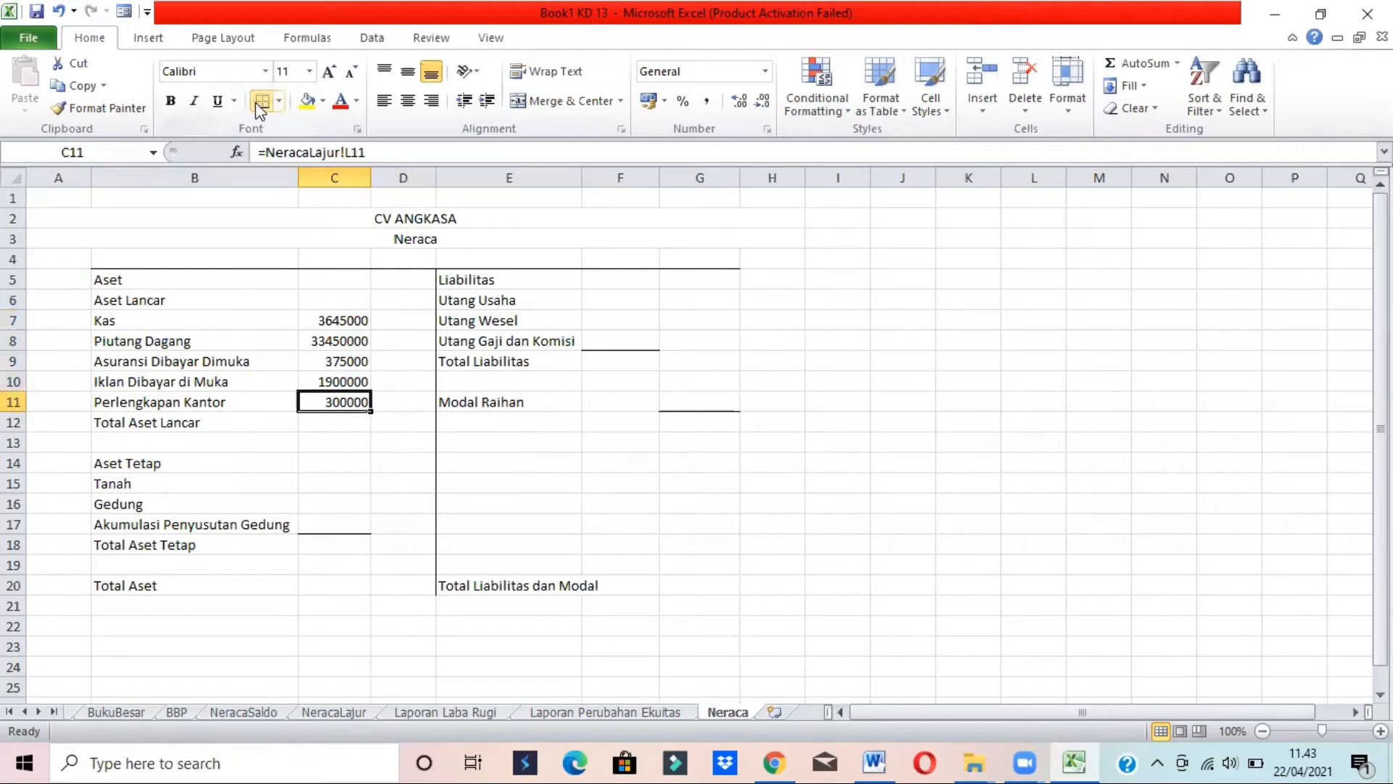
# Following the Word reference, calculate Total Aset Lancar in D12 with =SUBTOTAL(9;C7:C11)
pyautogui.click(399, 425)
pyautogui.hotkey('alt', 'Tab')
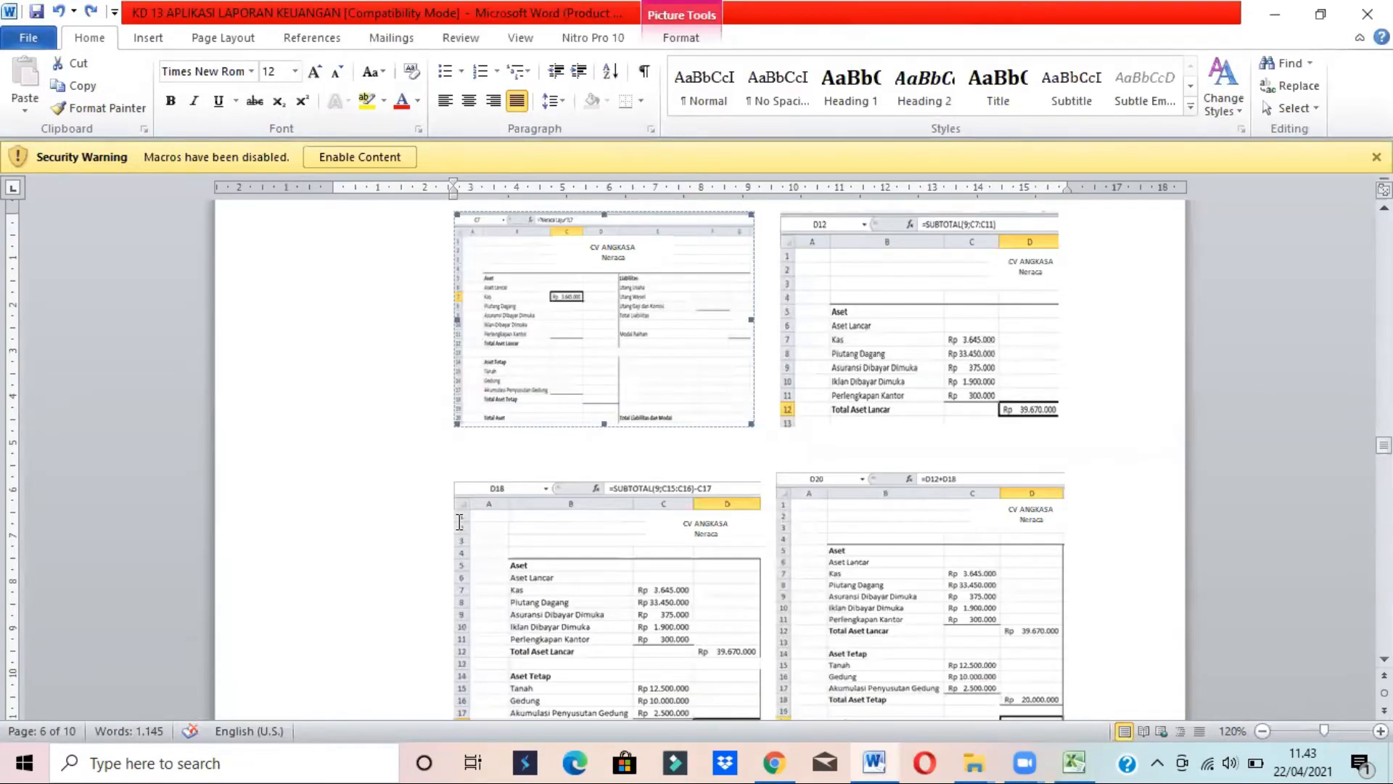
pyautogui.hotkey('alt', 'Tab')
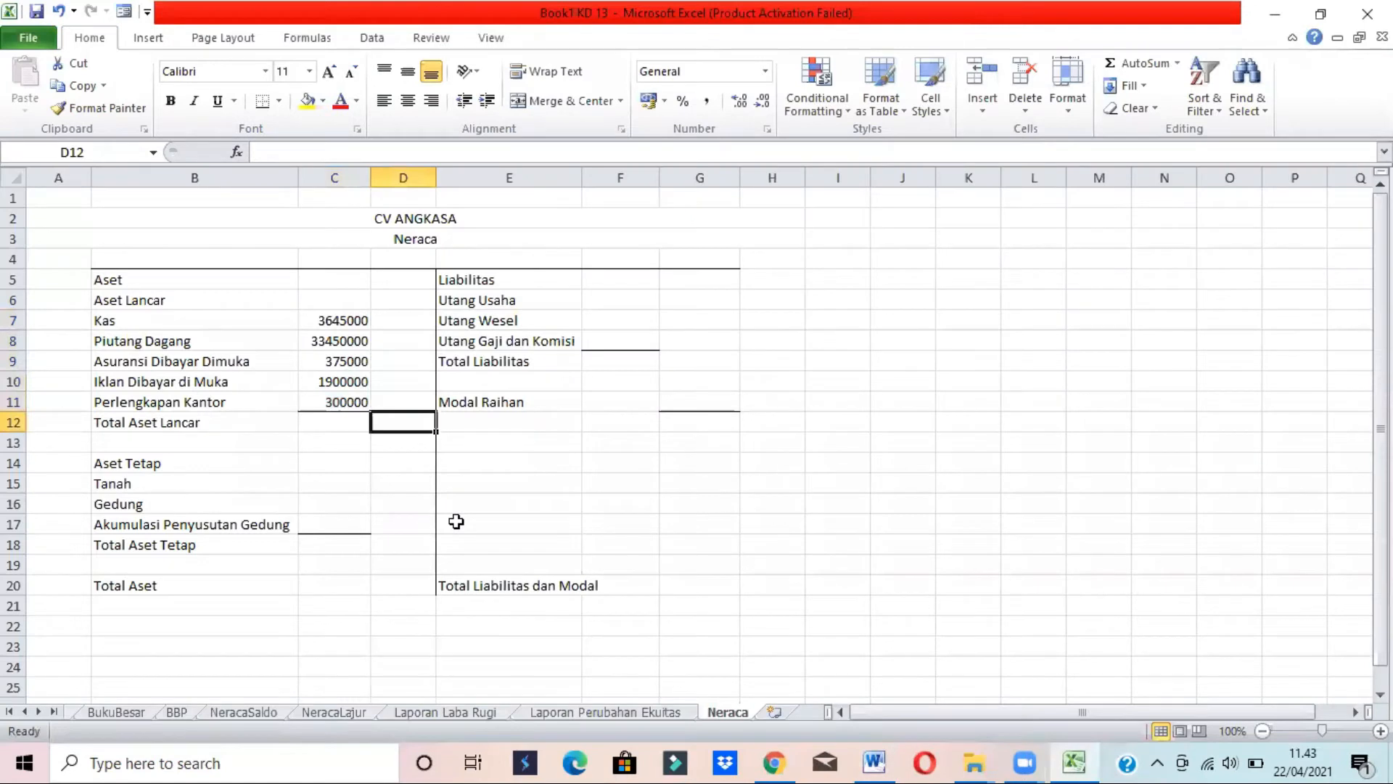
pyautogui.write('=')
pyautogui.hotkey('alt', 'Tab')
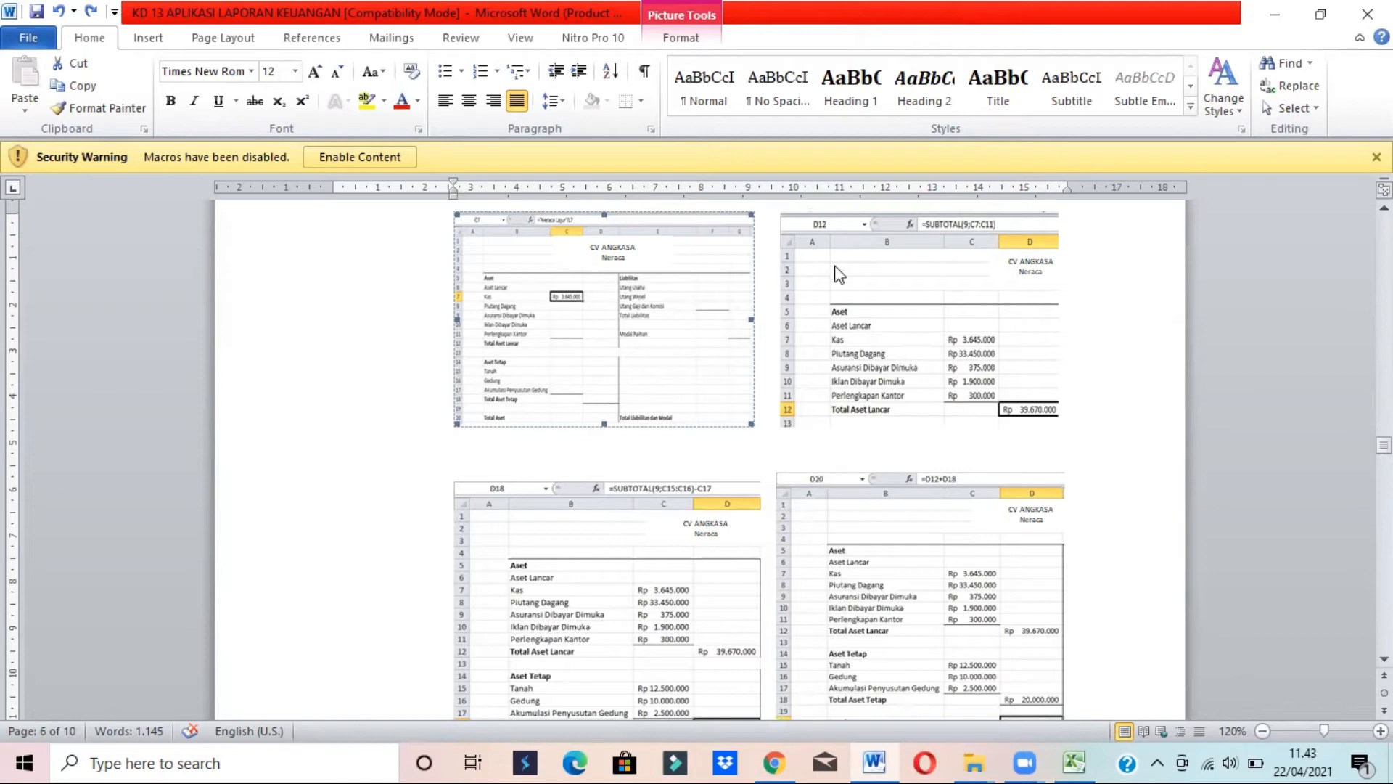
pyautogui.hotkey('alt', 'Tab')
pyautogui.write('sut')
pyautogui.press('BackSpace')
pyautogui.press('BackSpace')
pyautogui.press('BackSpace')
pyautogui.write('SUBTOT')
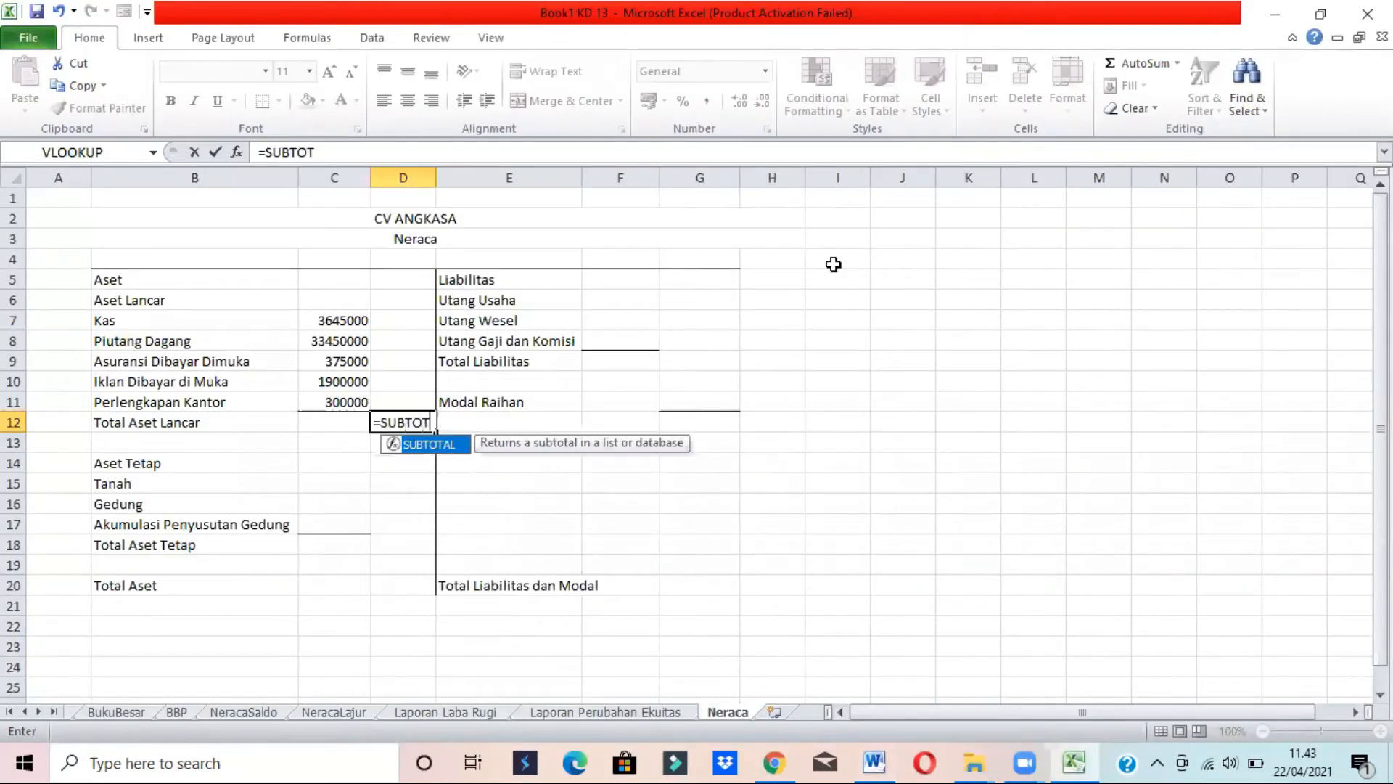
pyautogui.write('AL(9;')
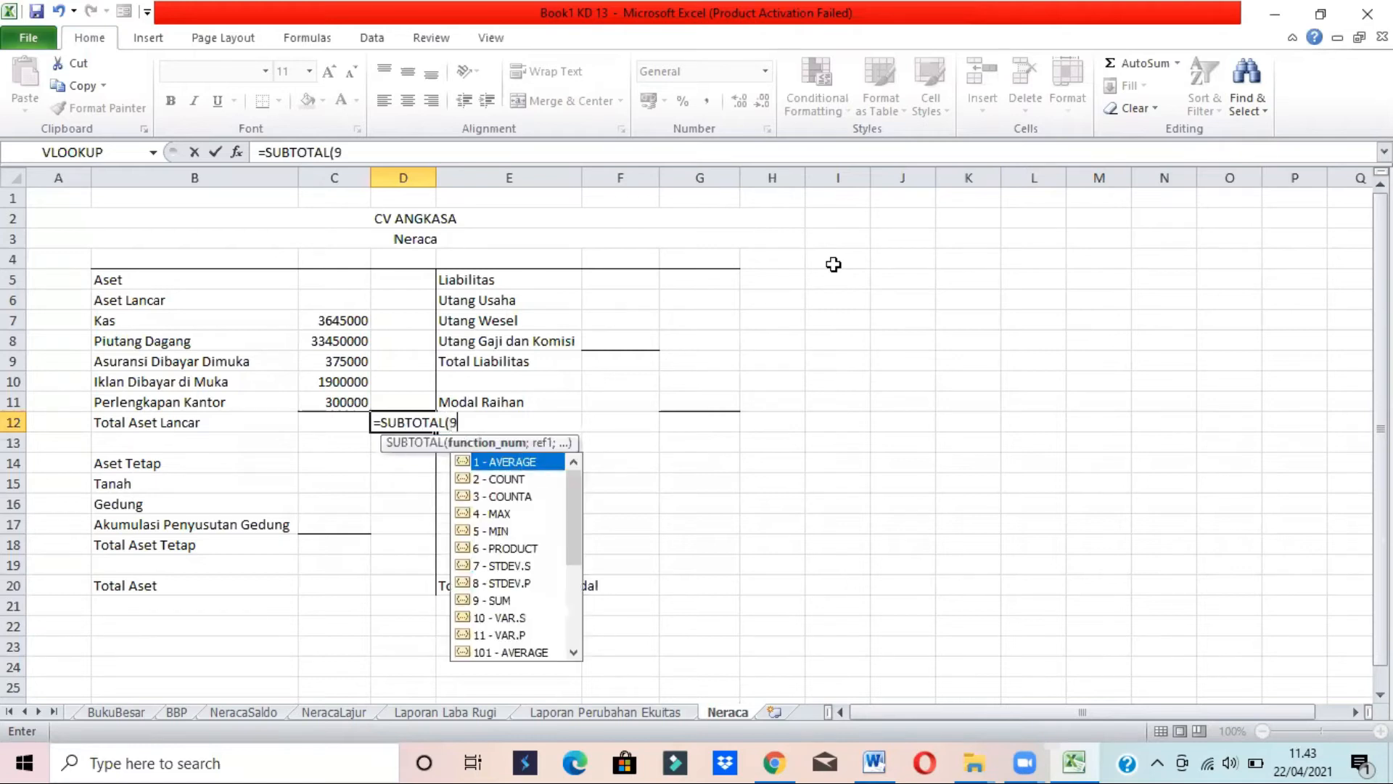
pyautogui.moveTo(336, 320); pyautogui.dragTo(338, 401)
pyautogui.write(')')
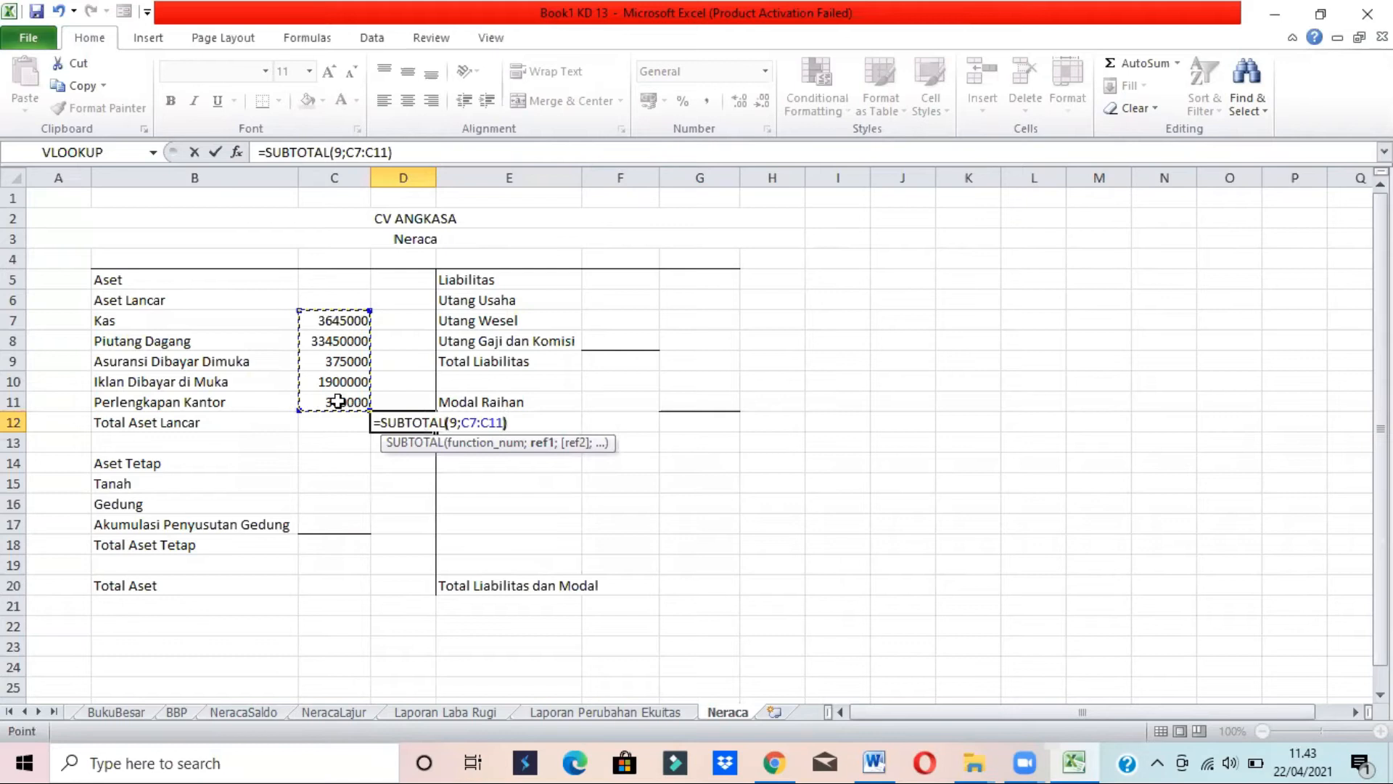
pyautogui.press('Return')
# Link the Tanah amount in C15 to NeracaLajur!L12 and fill the formula down to Gedung in C16
pyautogui.press('Down')
pyautogui.press('Down')
pyautogui.press('Left')
pyautogui.press('Down')
pyautogui.press('Up')
pyautogui.hotkey('alt', 'Tab')
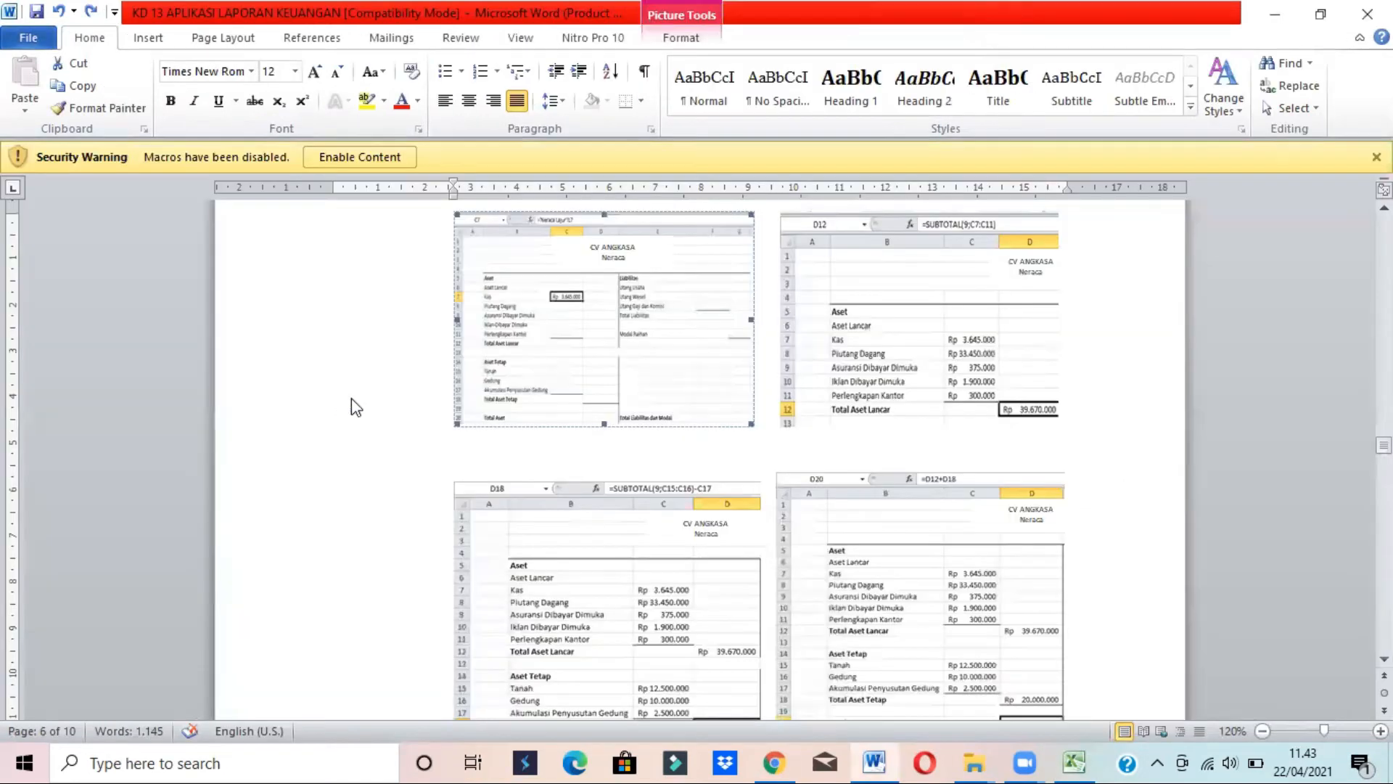
pyautogui.click(711, 596)
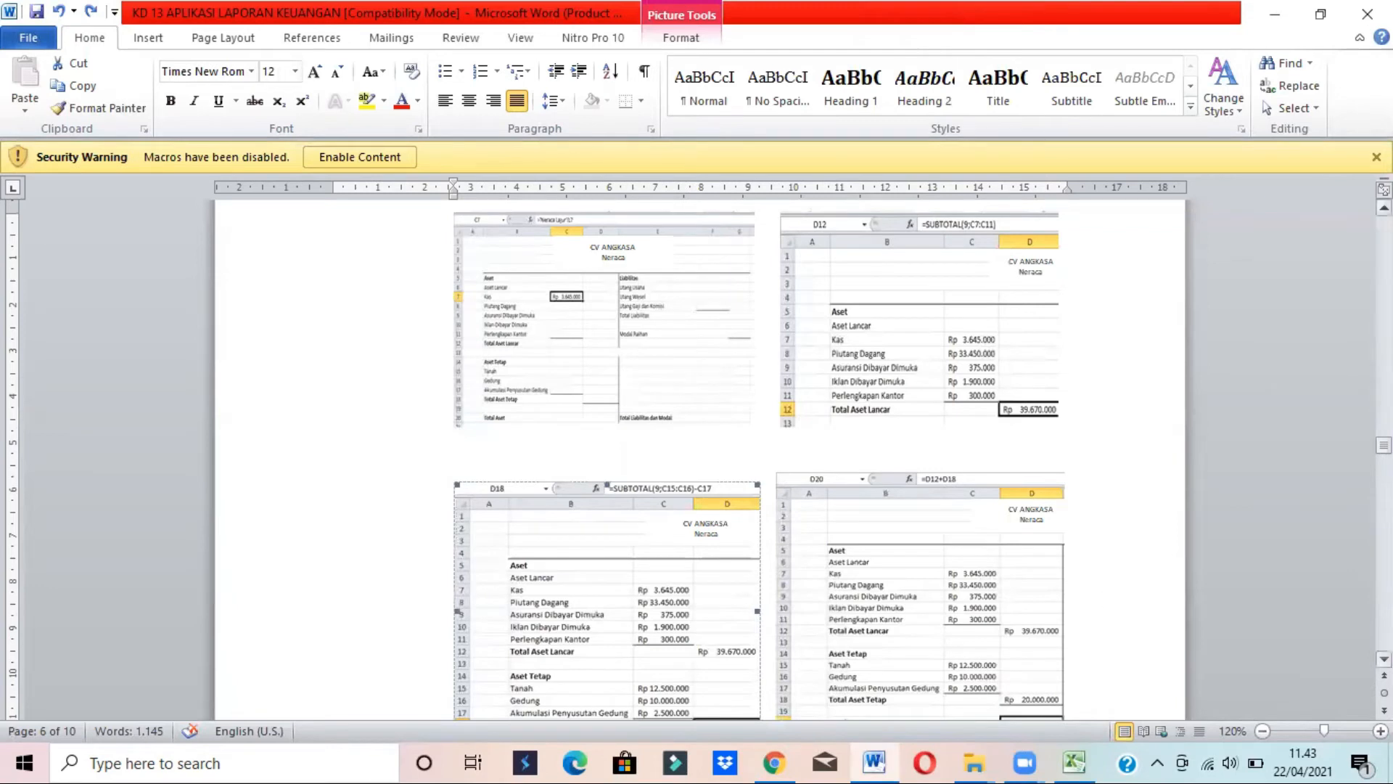
pyautogui.scroll(-1, 931, 528)
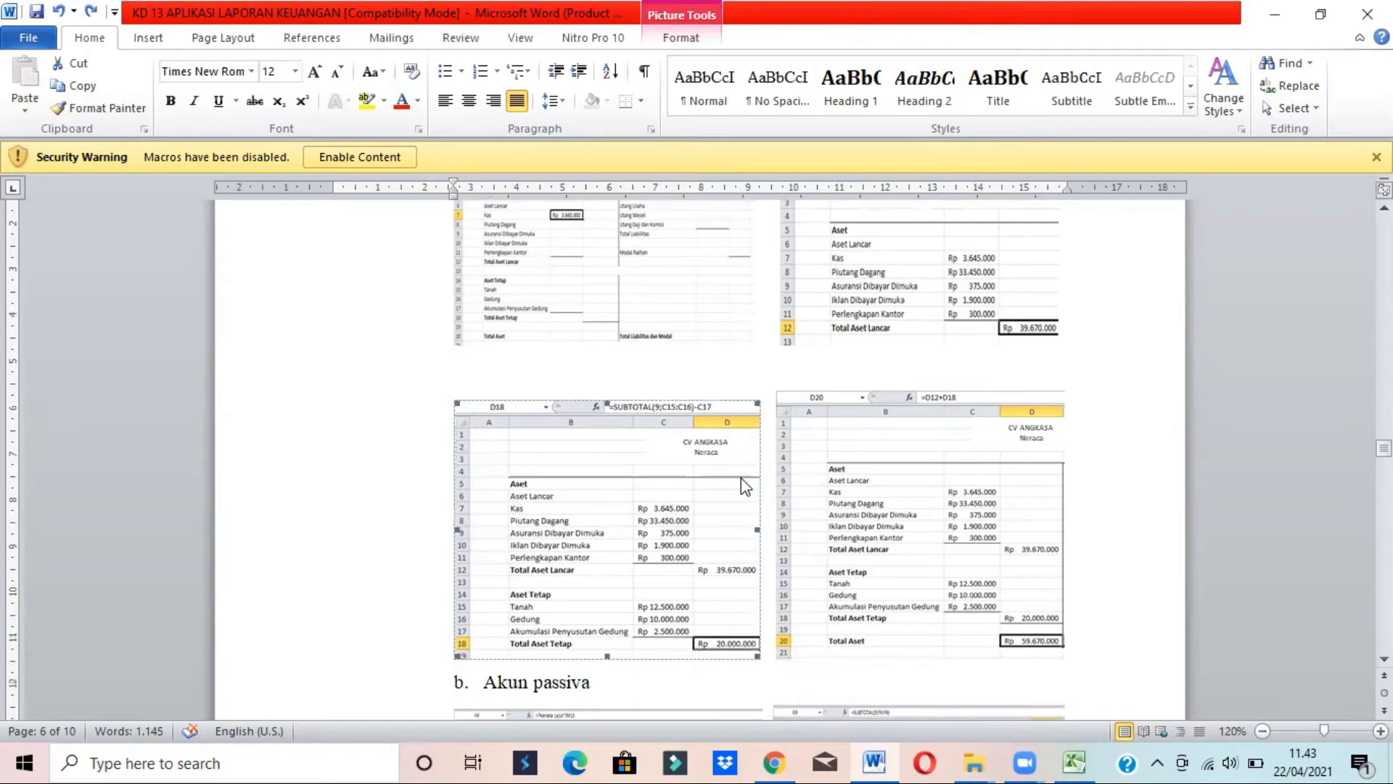
pyautogui.hotkey('alt', 'Tab')
pyautogui.write('=')
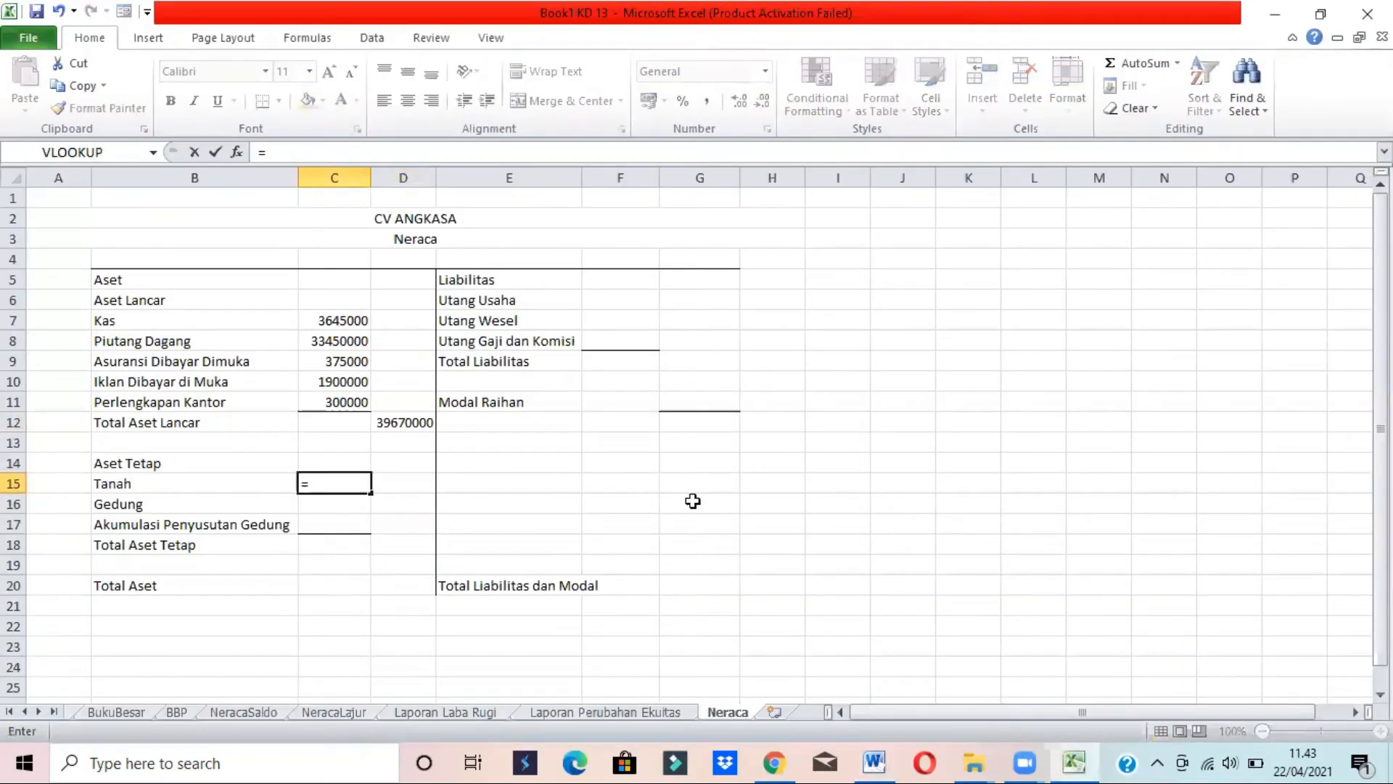
pyautogui.click(335, 713)
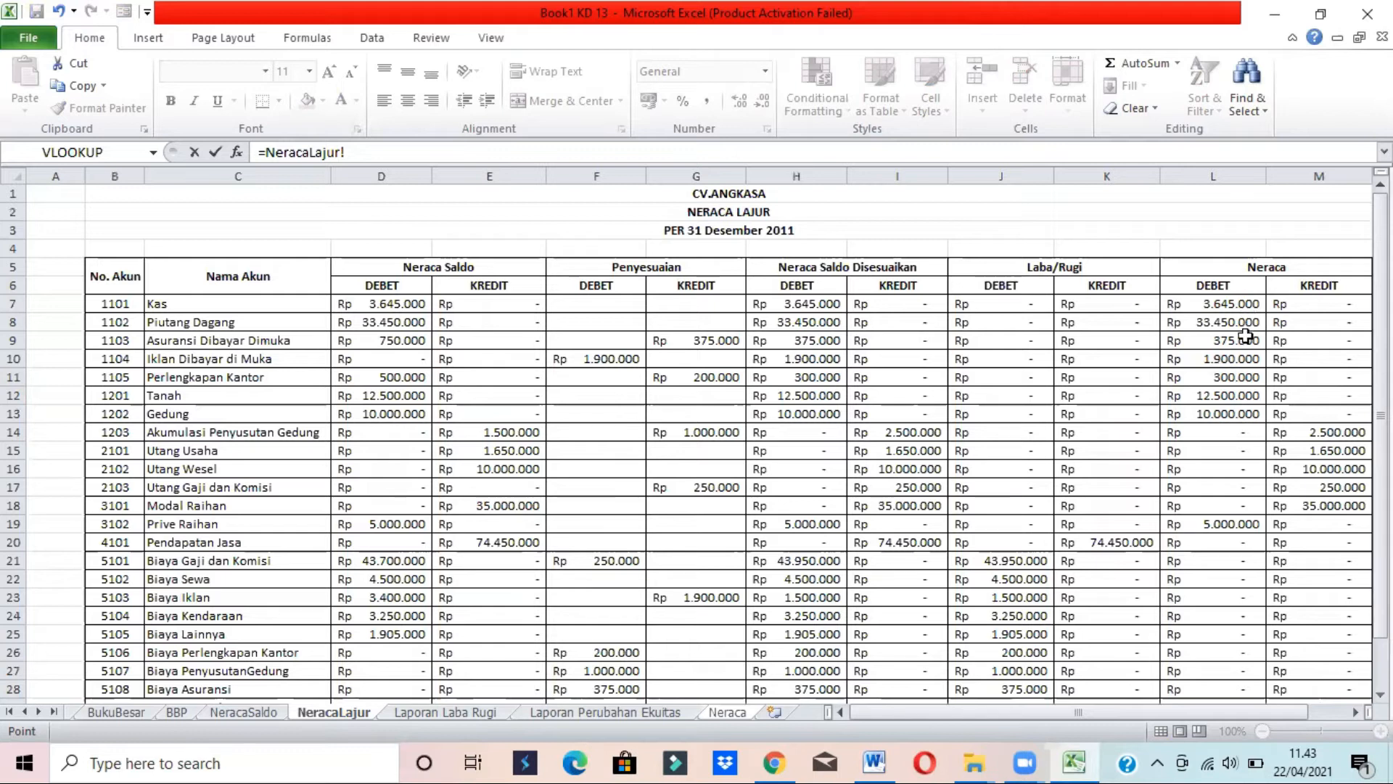
pyautogui.click(1227, 393)
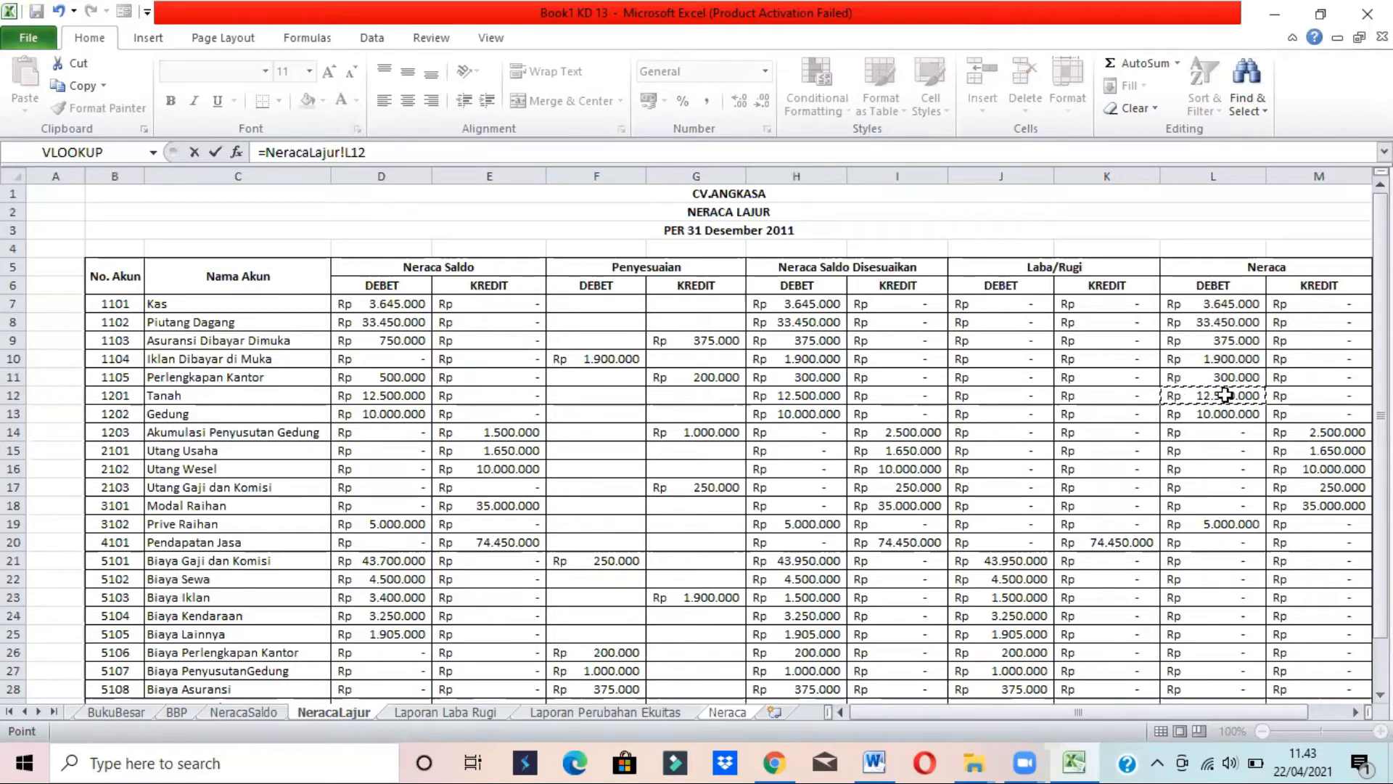
pyautogui.press('Return')
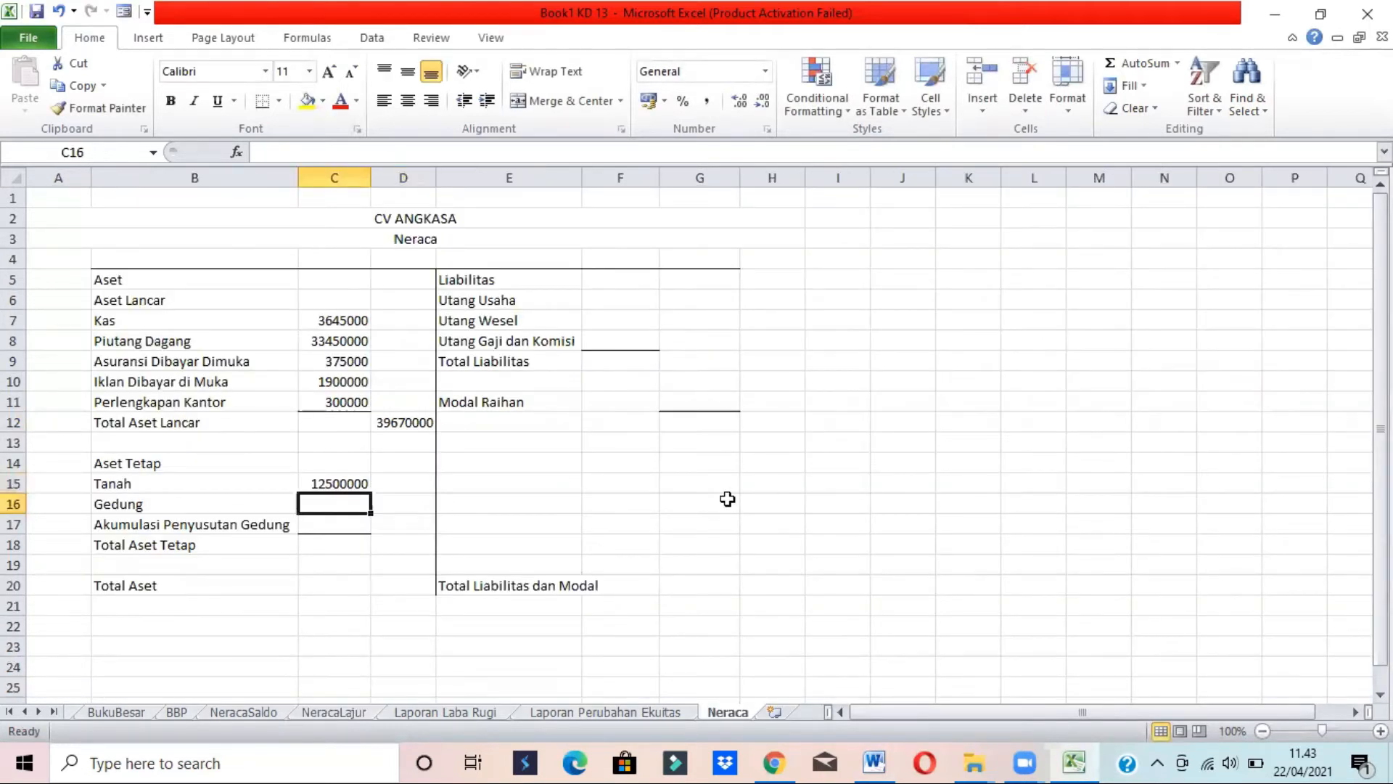
pyautogui.moveTo(342, 482); pyautogui.dragTo(370, 514)
# Link the Akumulasi Penyusutan Gedung amount in C17 to cell M14 of the NeracaLajur sheet
pyautogui.click(331, 525)
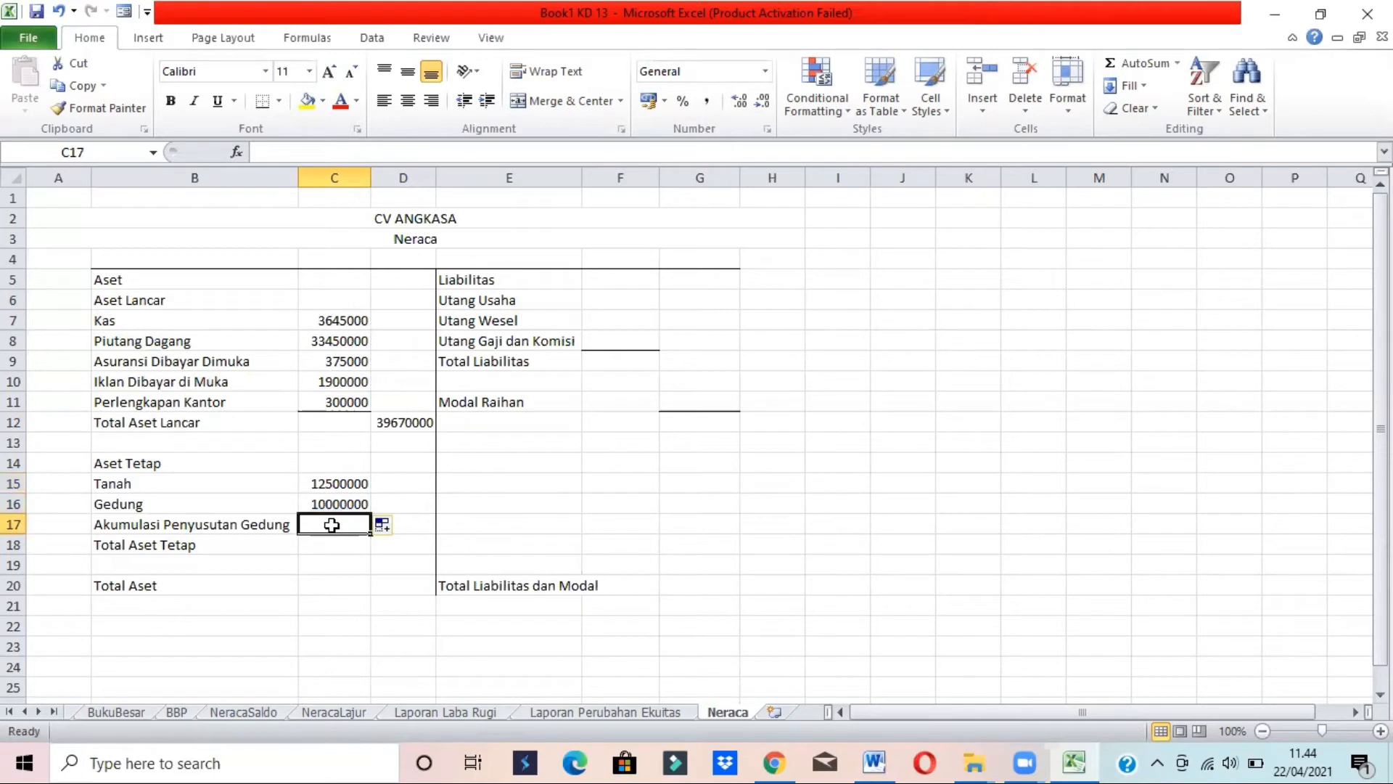
pyautogui.write('=')
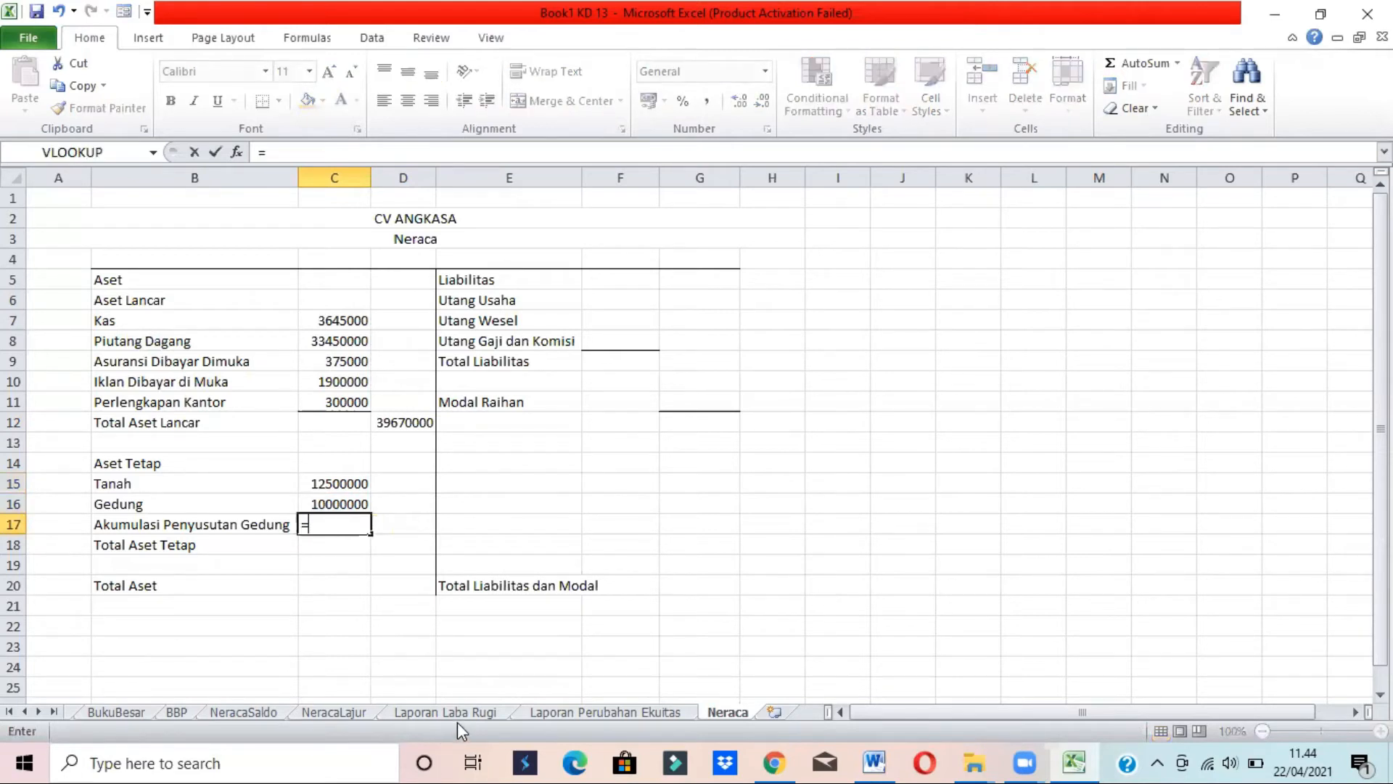
pyautogui.click(351, 710)
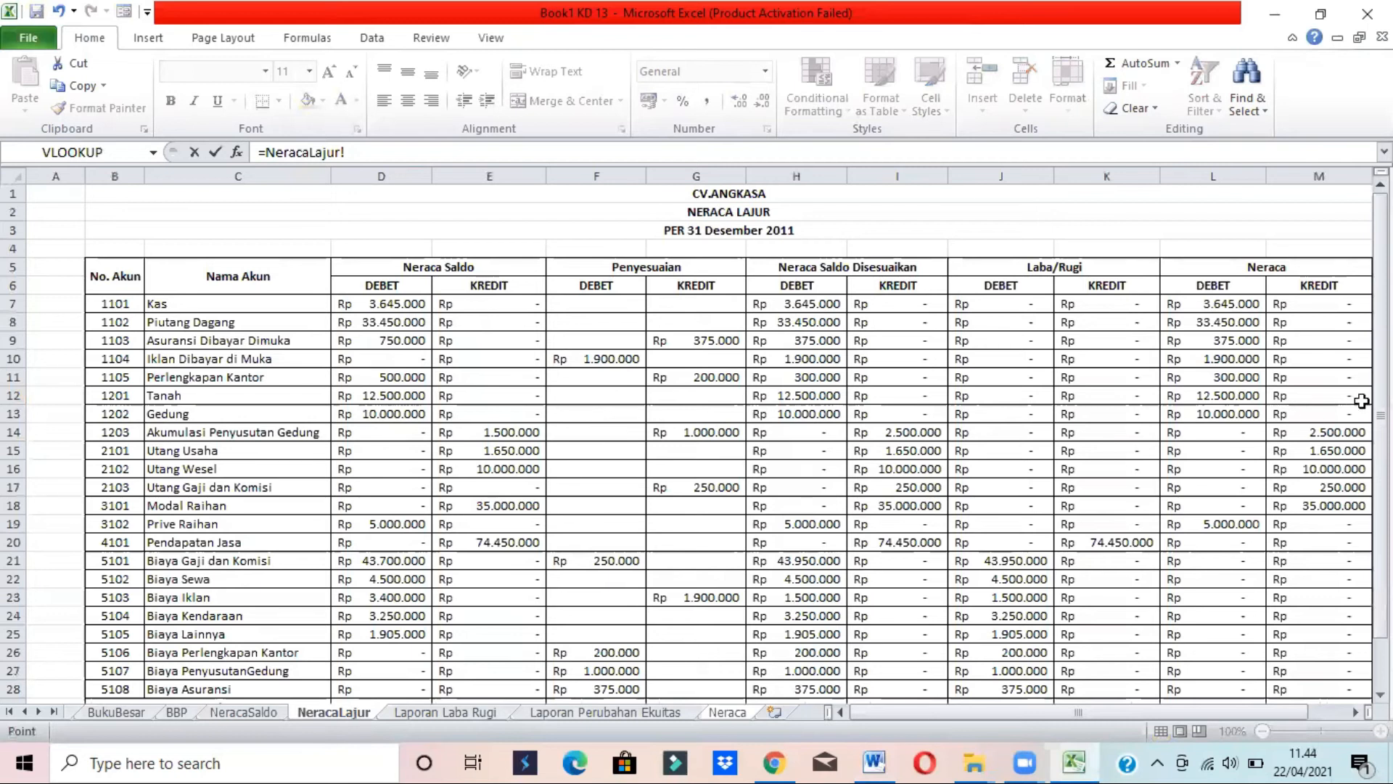
pyautogui.click(1334, 431)
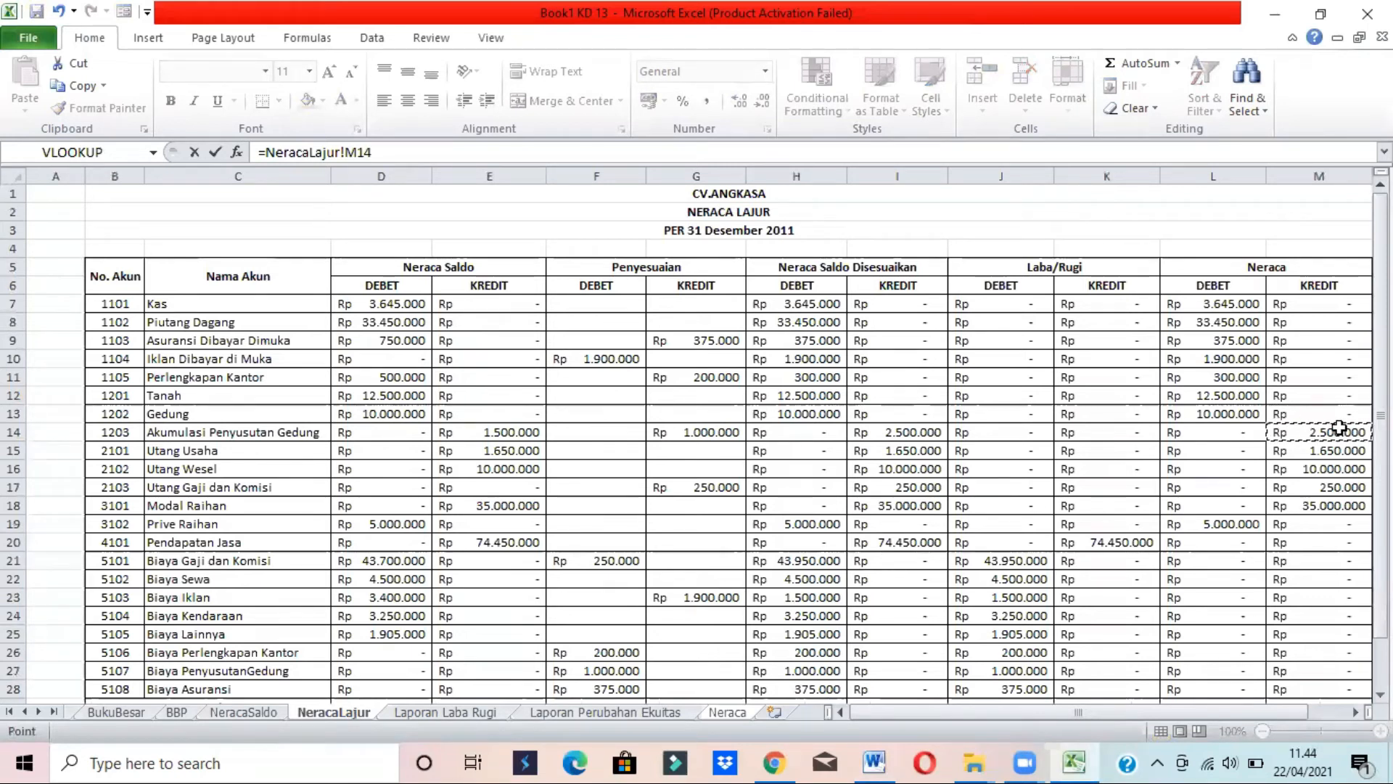
pyautogui.press('Return')
# Check the Word reference, then make the Akumulasi Penyusutan Gedung amount in C17 negative with =-(NeracaLajur!M14)
pyautogui.hotkey('alt', 'Tab')
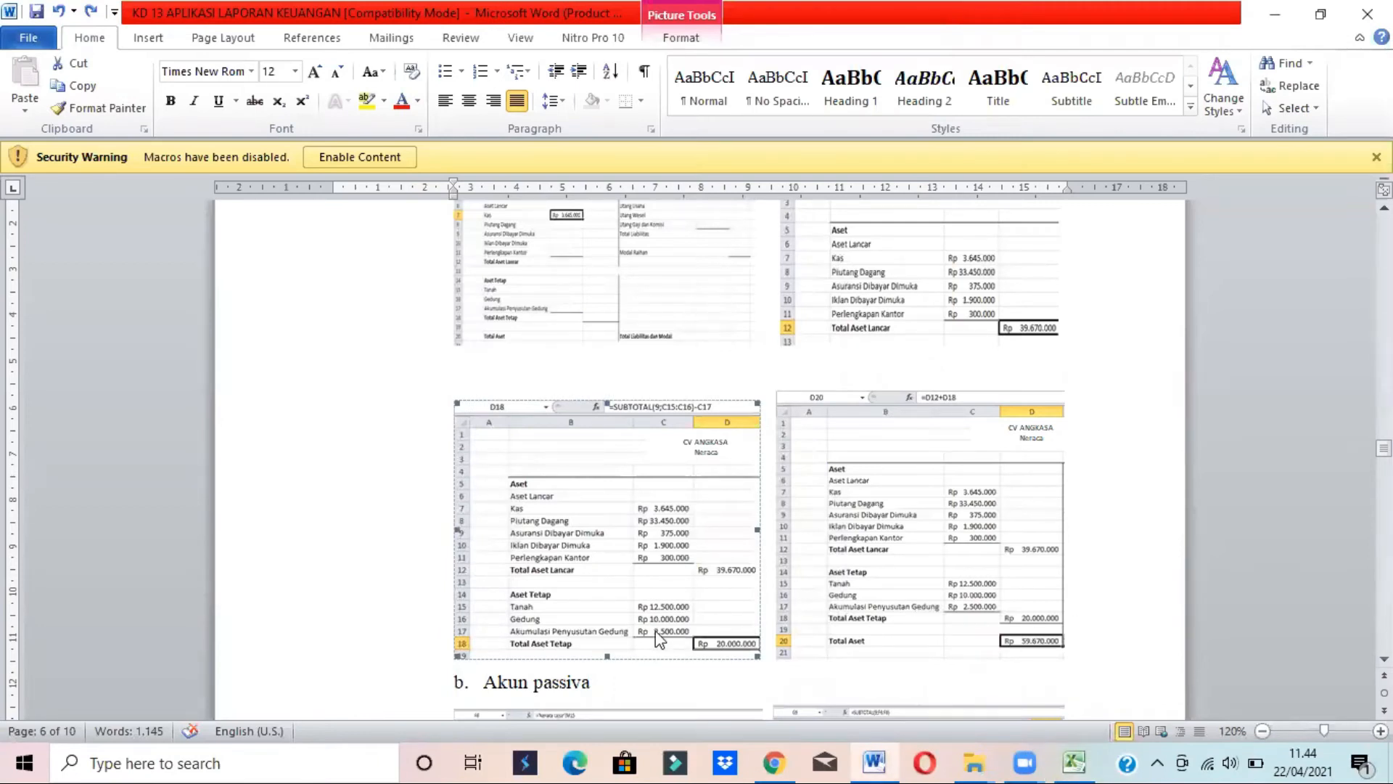
pyautogui.hotkey('alt', 'Tab')
pyautogui.click(322, 521)
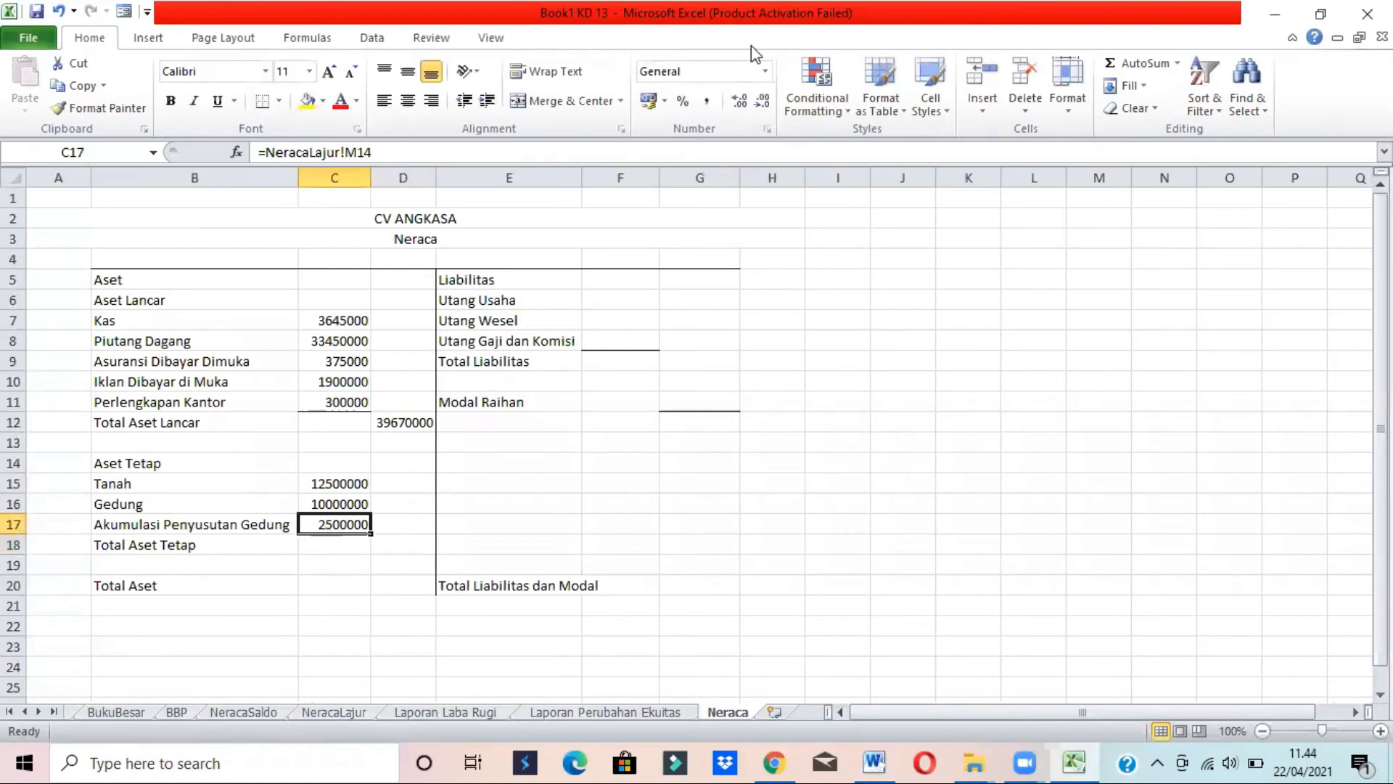
pyautogui.click(266, 152)
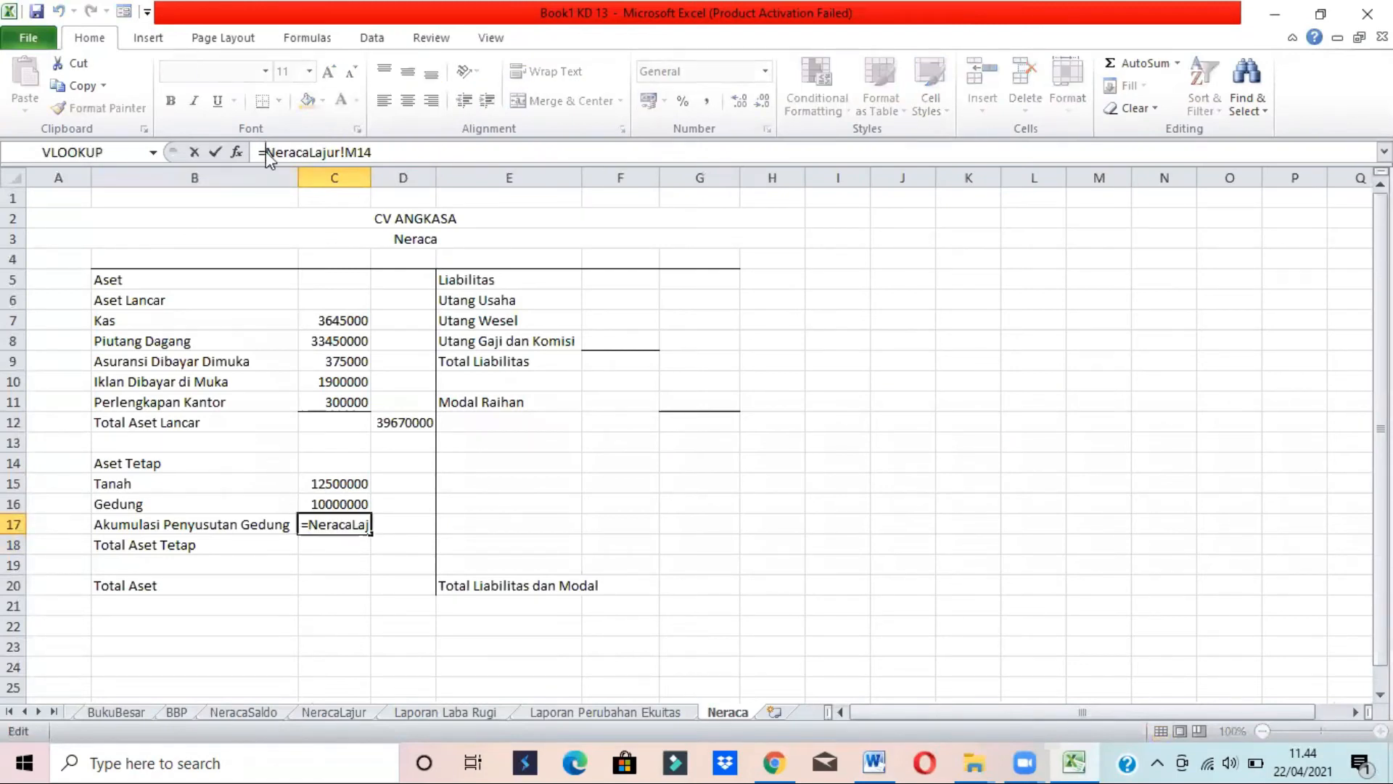
pyautogui.write('-(')
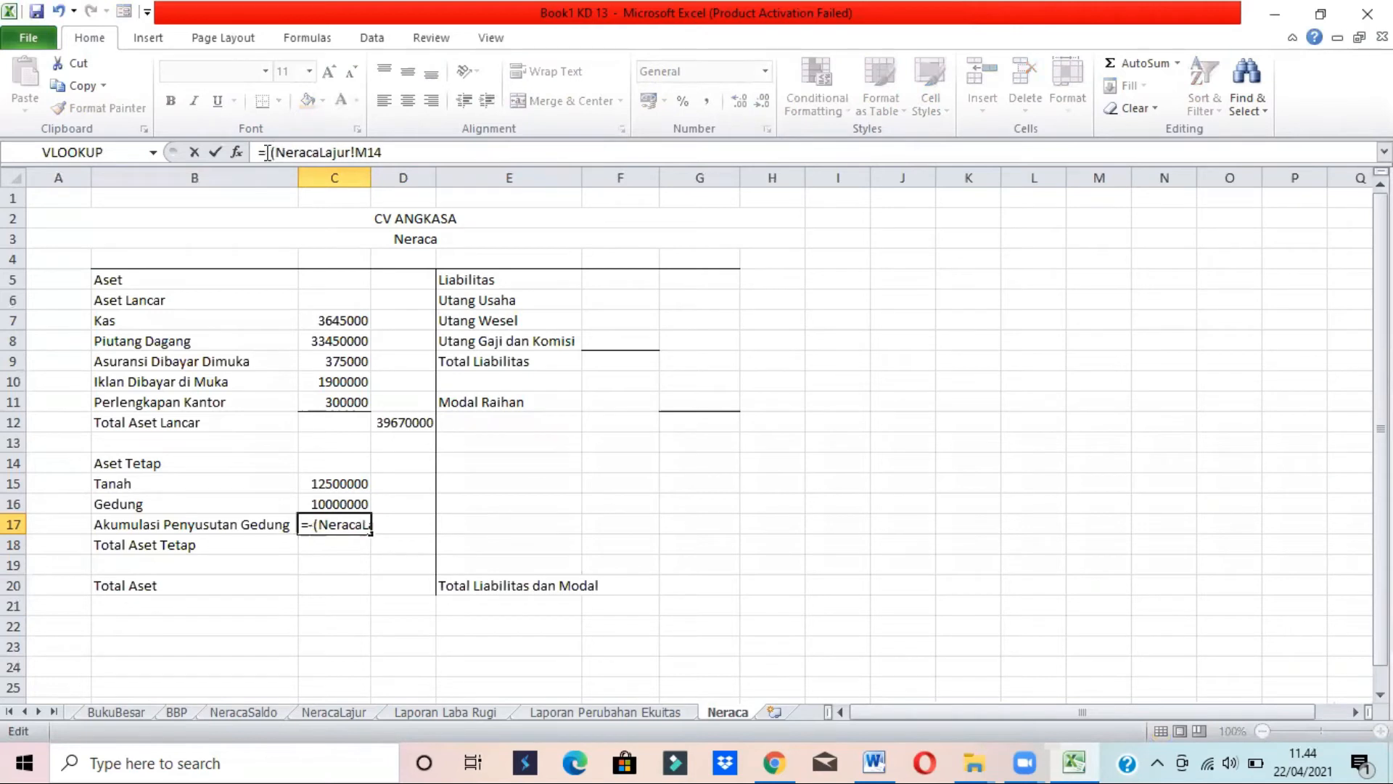
pyautogui.write(')')
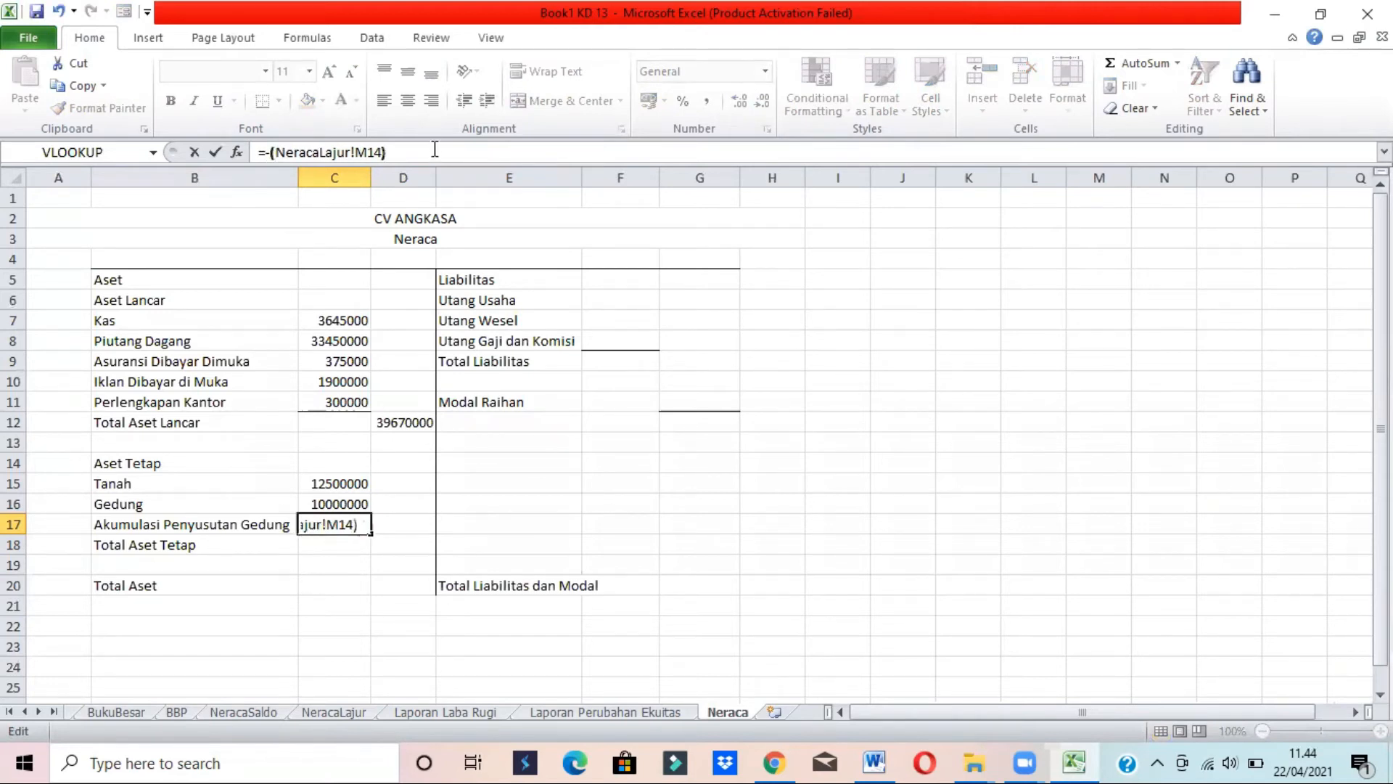
pyautogui.press('Return')
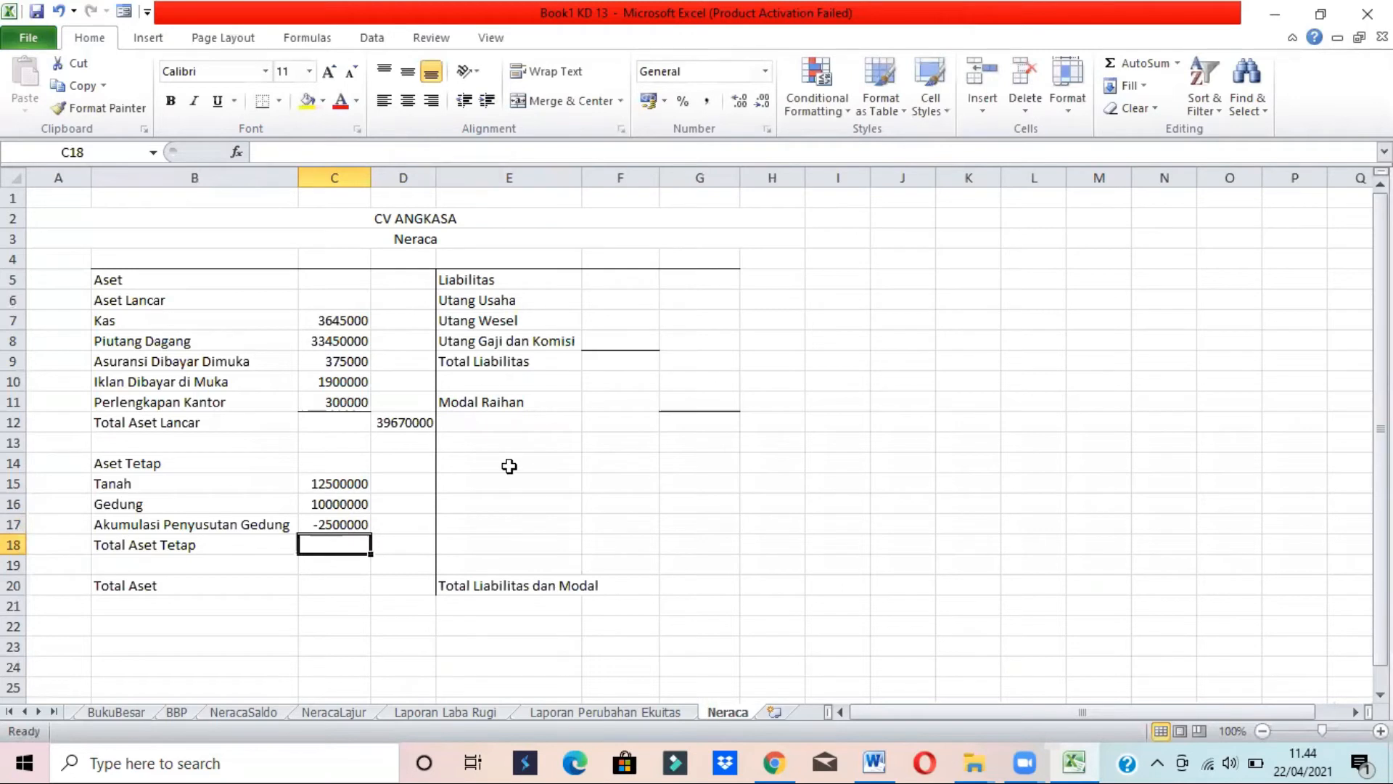
# Compare the Akumulasi Penyusutan Gedung entry in C17 with its source cell M14 on NeracaLajur and with the Word reference
pyautogui.click(331, 525)
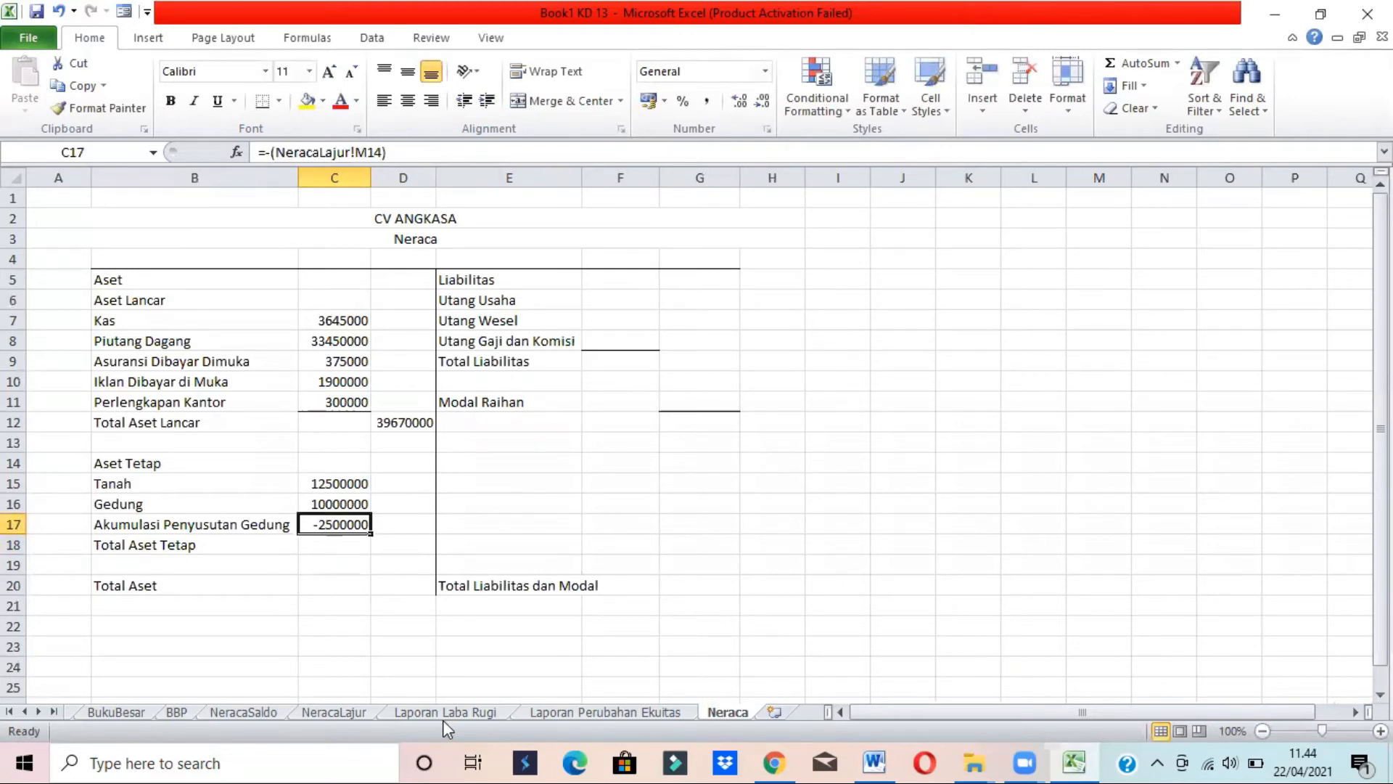
pyautogui.click(346, 715)
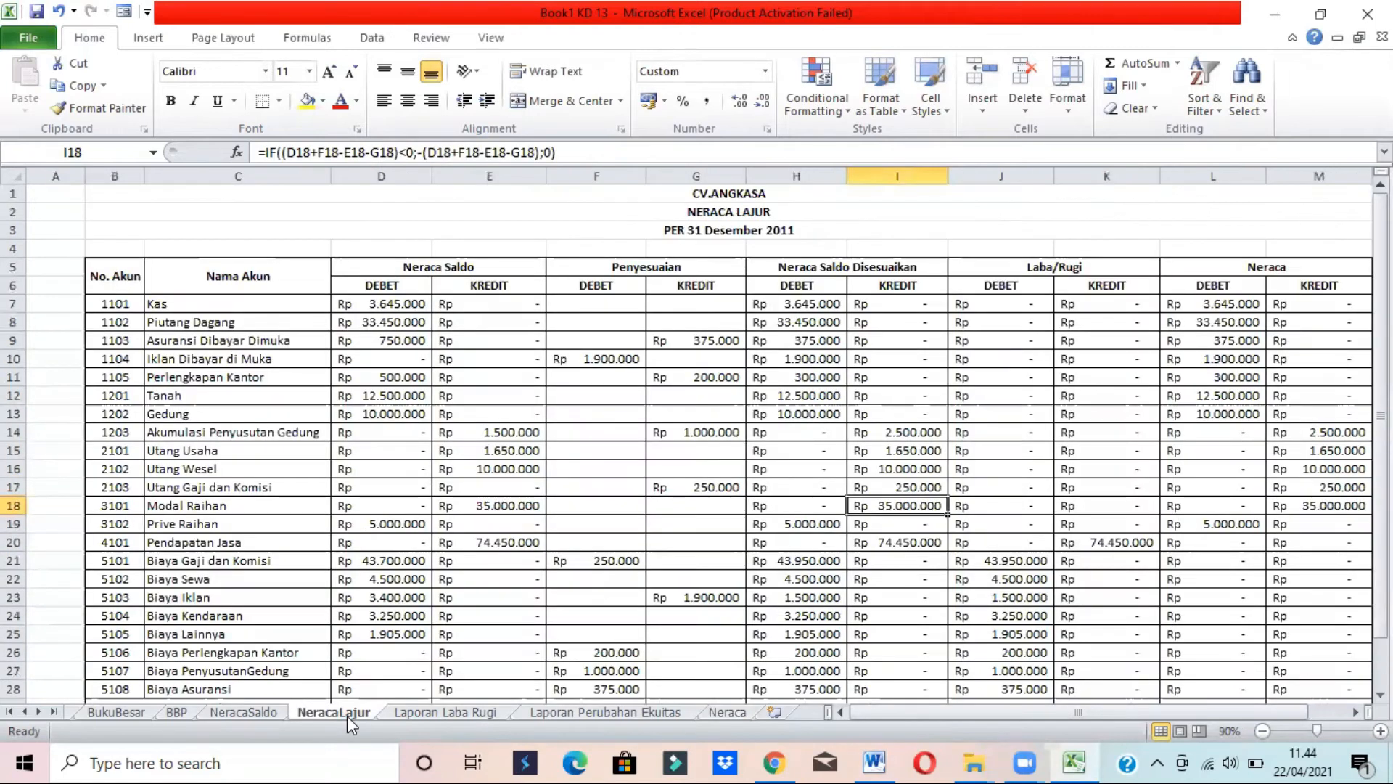
pyautogui.click(1322, 432)
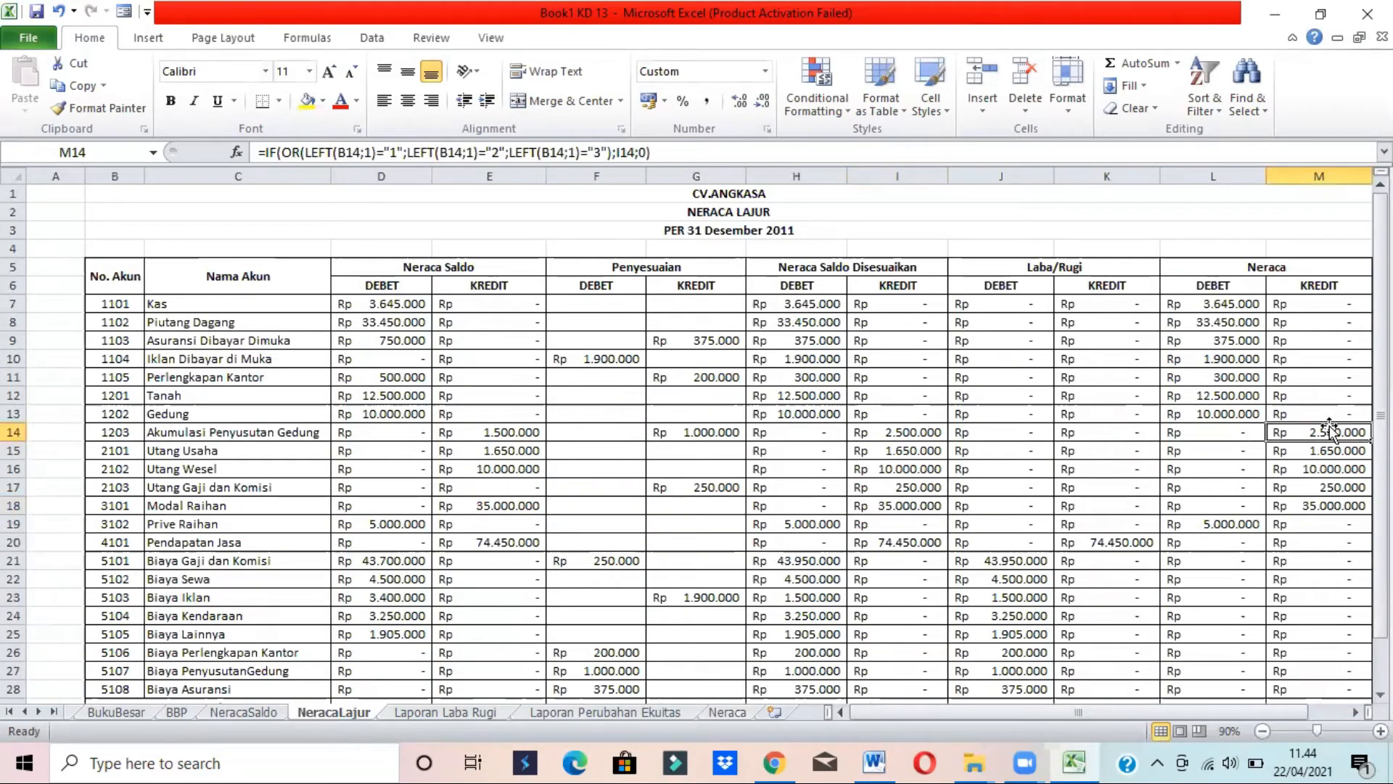
pyautogui.click(727, 711)
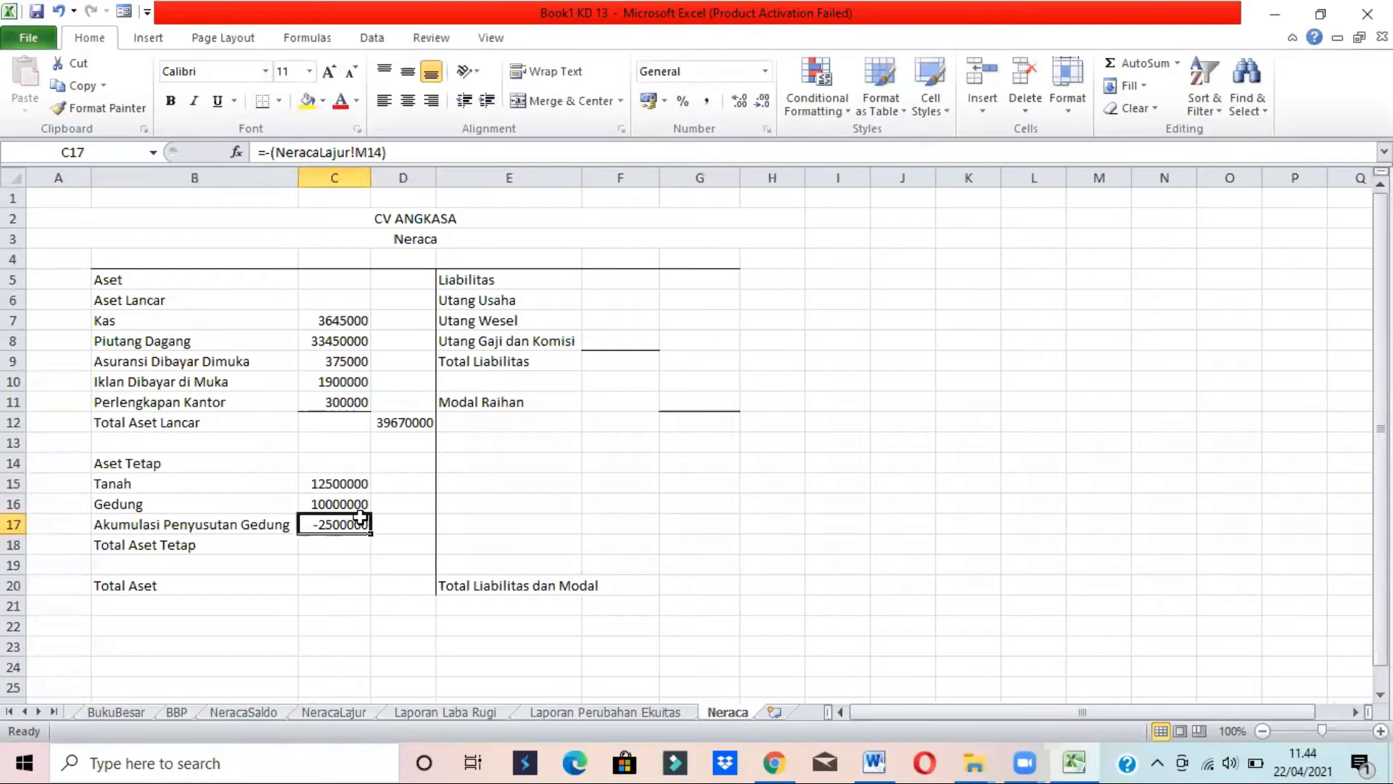
pyautogui.click(326, 503)
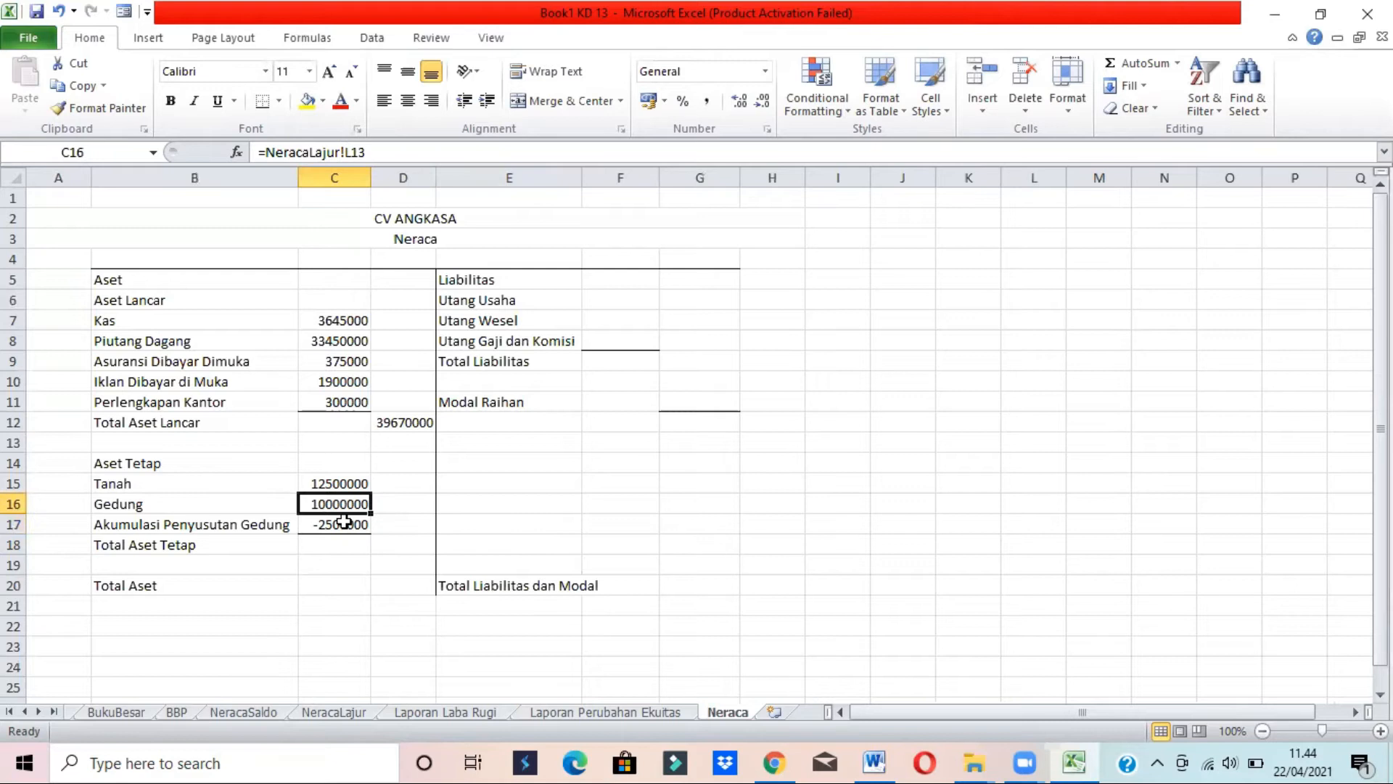
pyautogui.click(343, 524)
pyautogui.hotkey('alt', 'Tab')
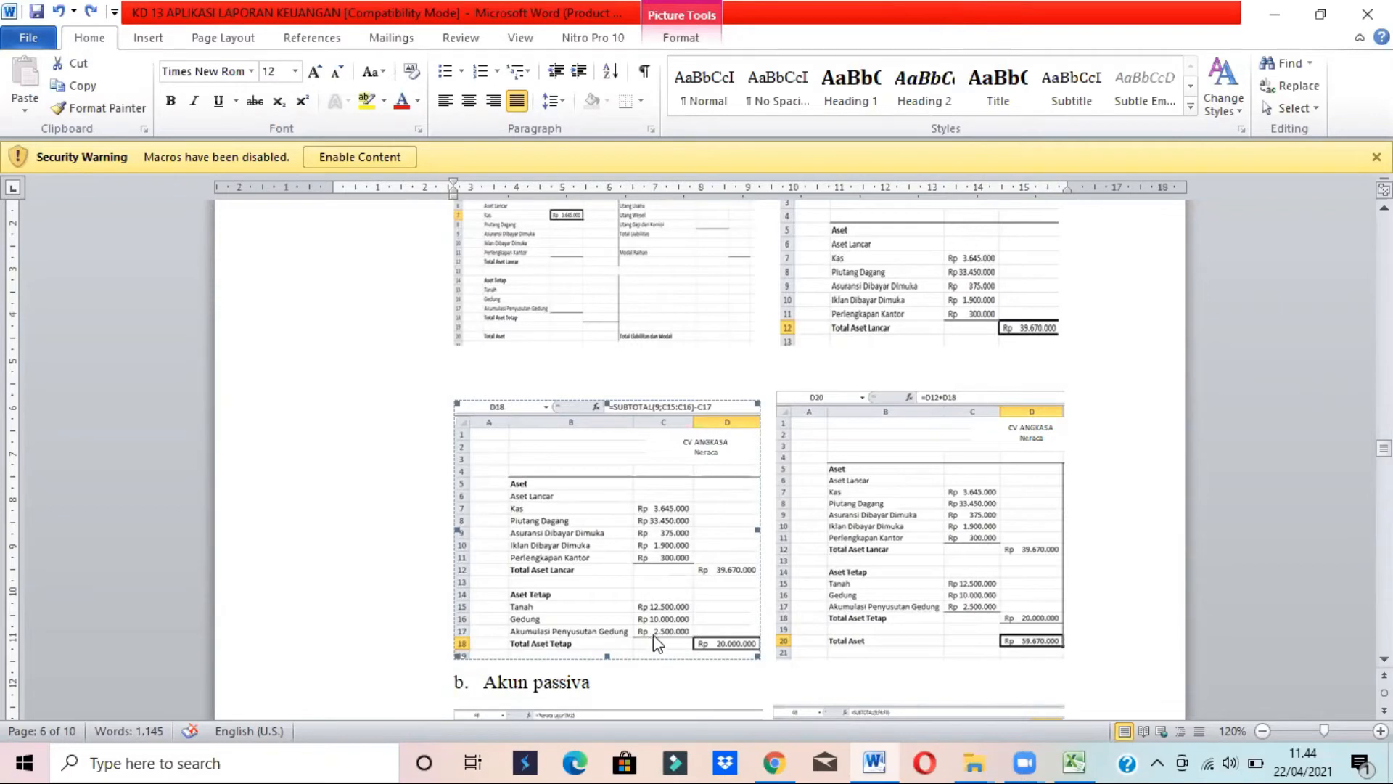
pyautogui.hotkey('alt', 'Tab')
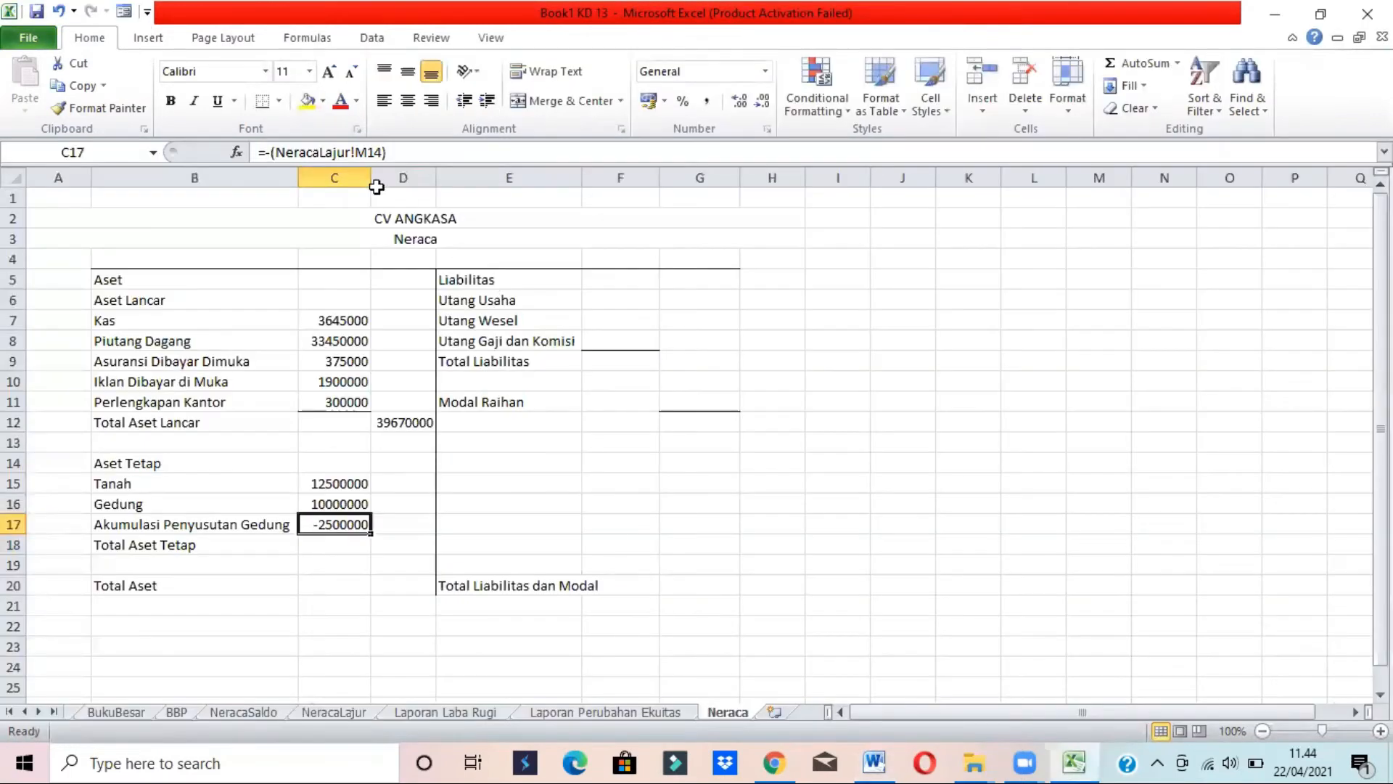
# Remove the minus sign from the Akumulasi Penyusutan Gedung formula in C17 so it reads =(NeracaLajur!M14)
pyautogui.click(271, 153)
pyautogui.press('BackSpace')
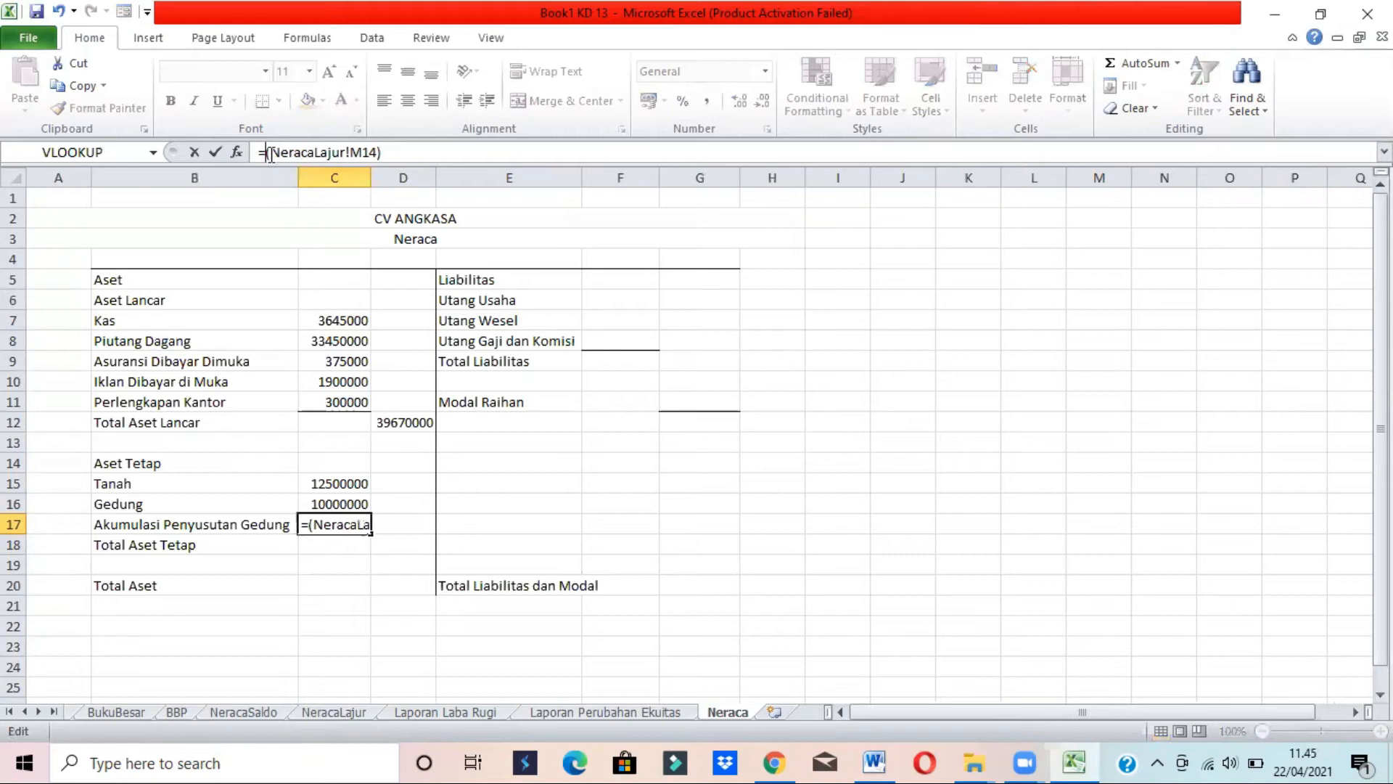
pyautogui.press('Return')
pyautogui.press('Up')
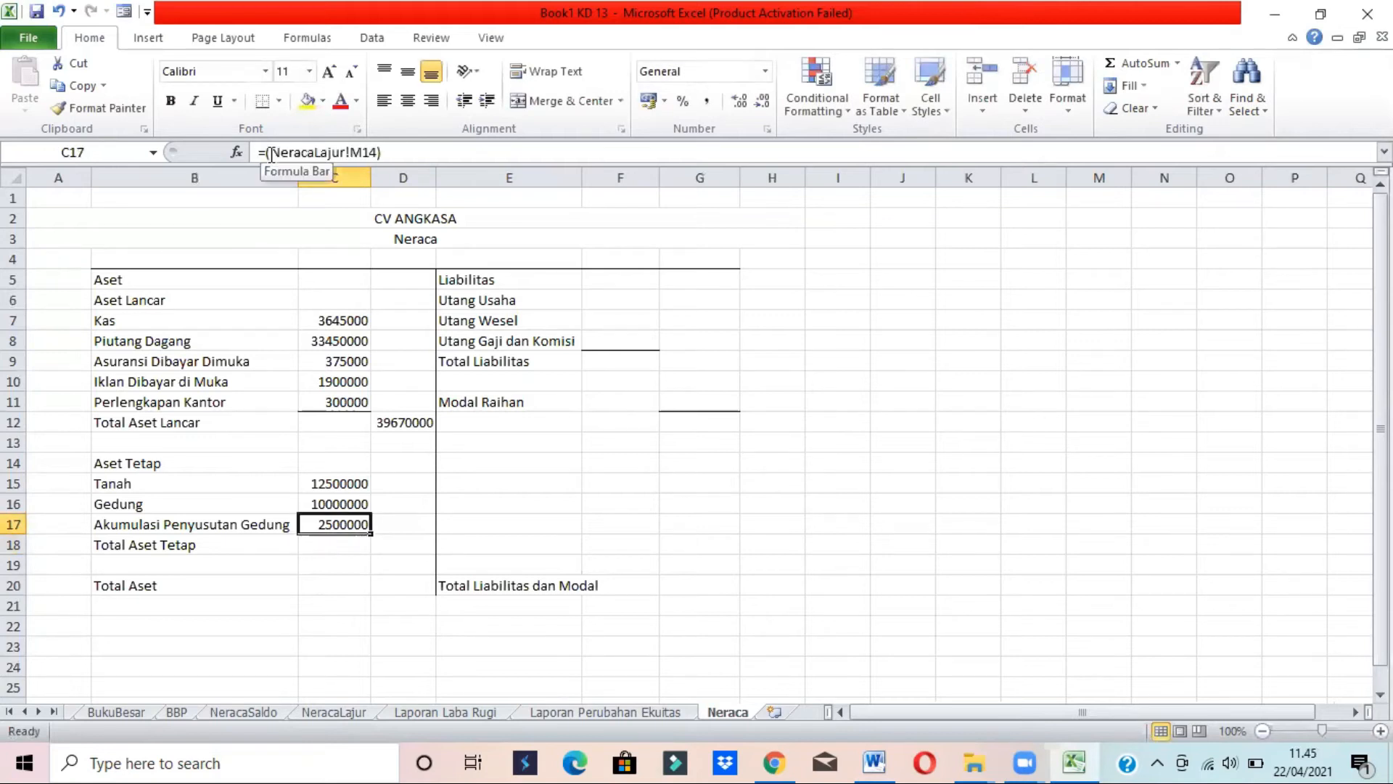
pyautogui.click(311, 499)
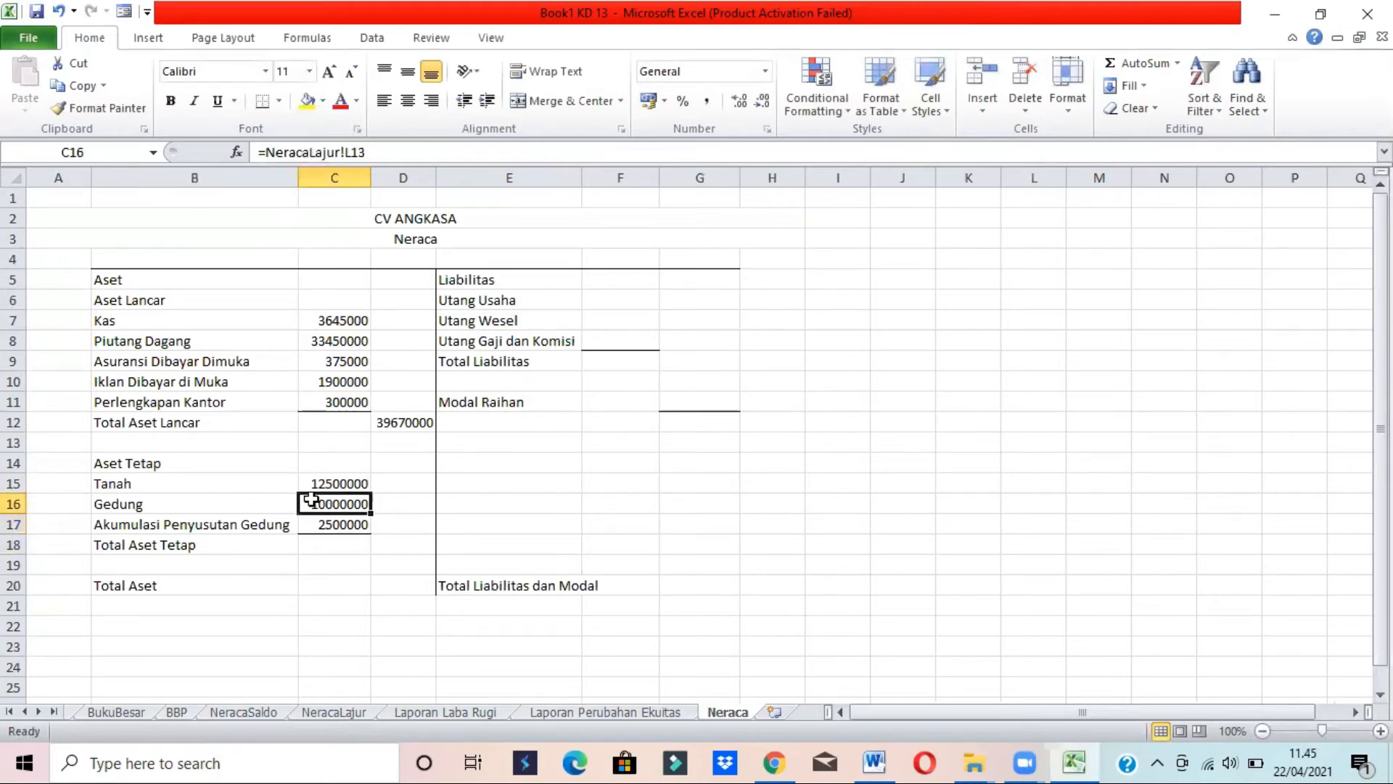
# Examine the D18 Total Aset Tetap formula in the Word module by temporarily enlarging its example picture, and return to the Neraca sheet
pyautogui.click(383, 544)
pyautogui.hotkey('alt', 'Tab')
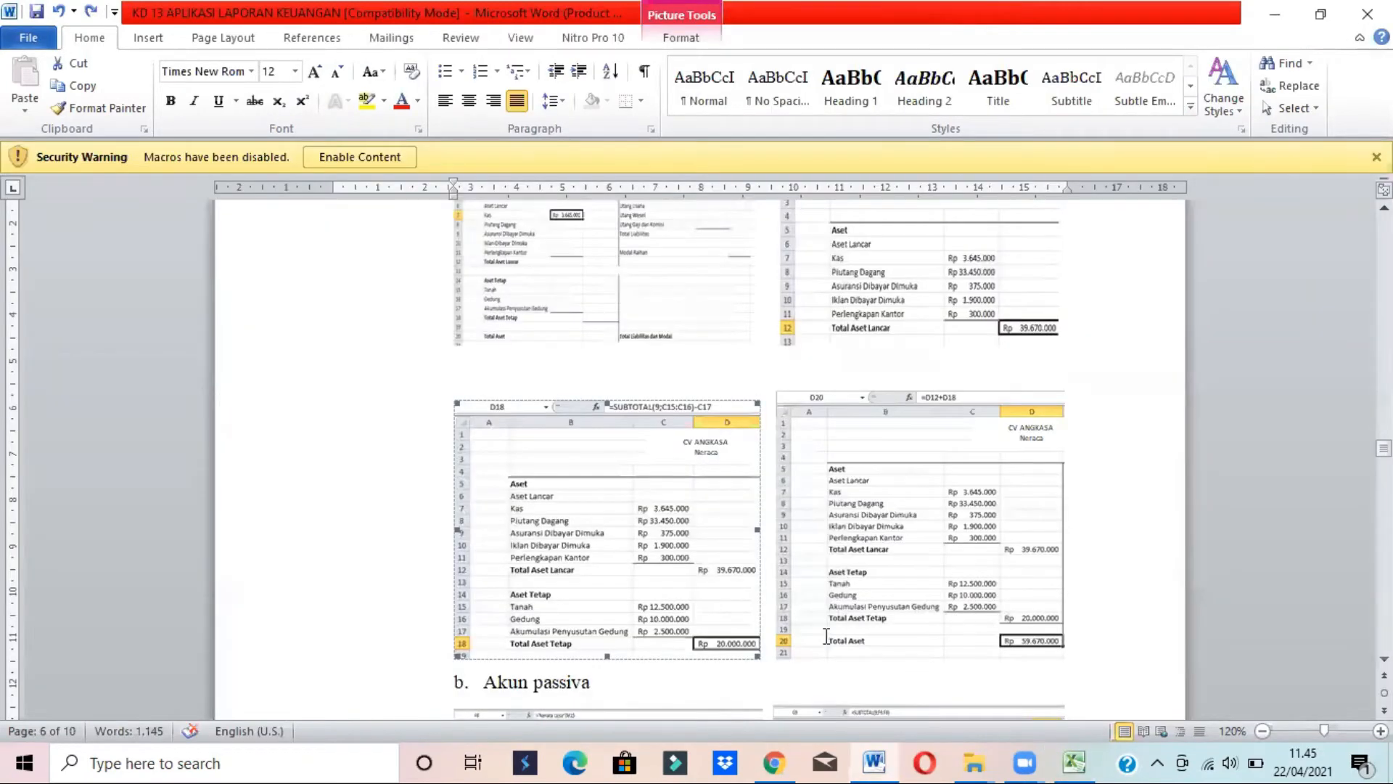
pyautogui.hotkey('alt', 'Tab')
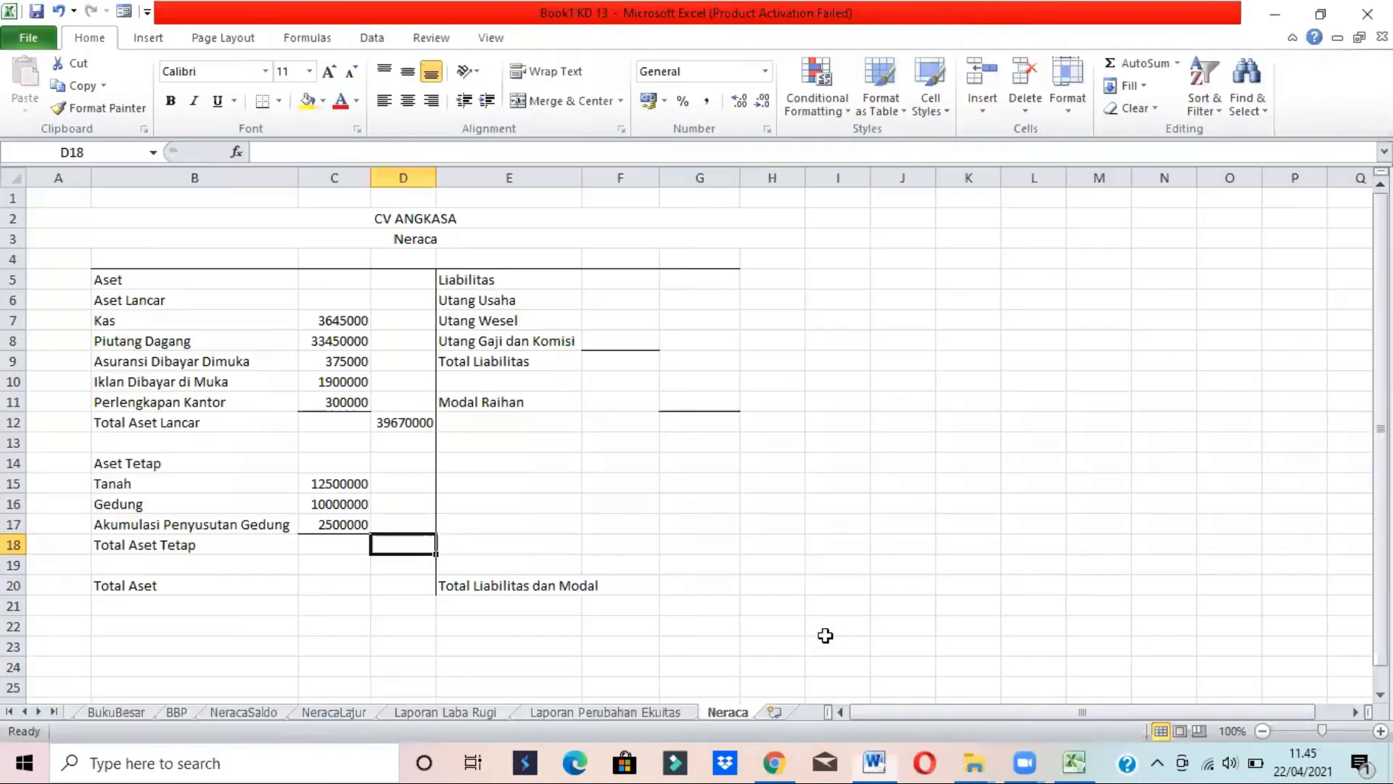
pyautogui.hotkey('alt', 'Tab')
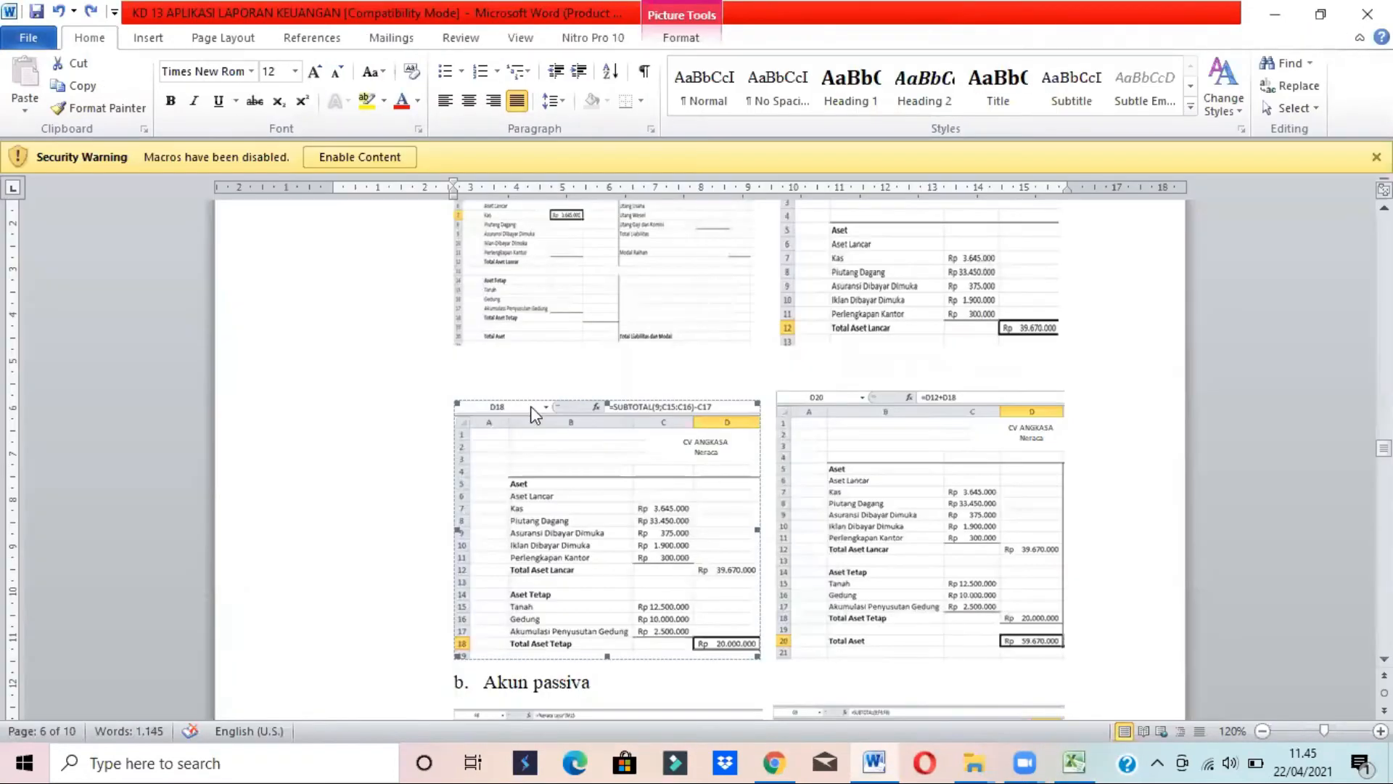
pyautogui.moveTo(456, 401); pyautogui.dragTo(422, 378)
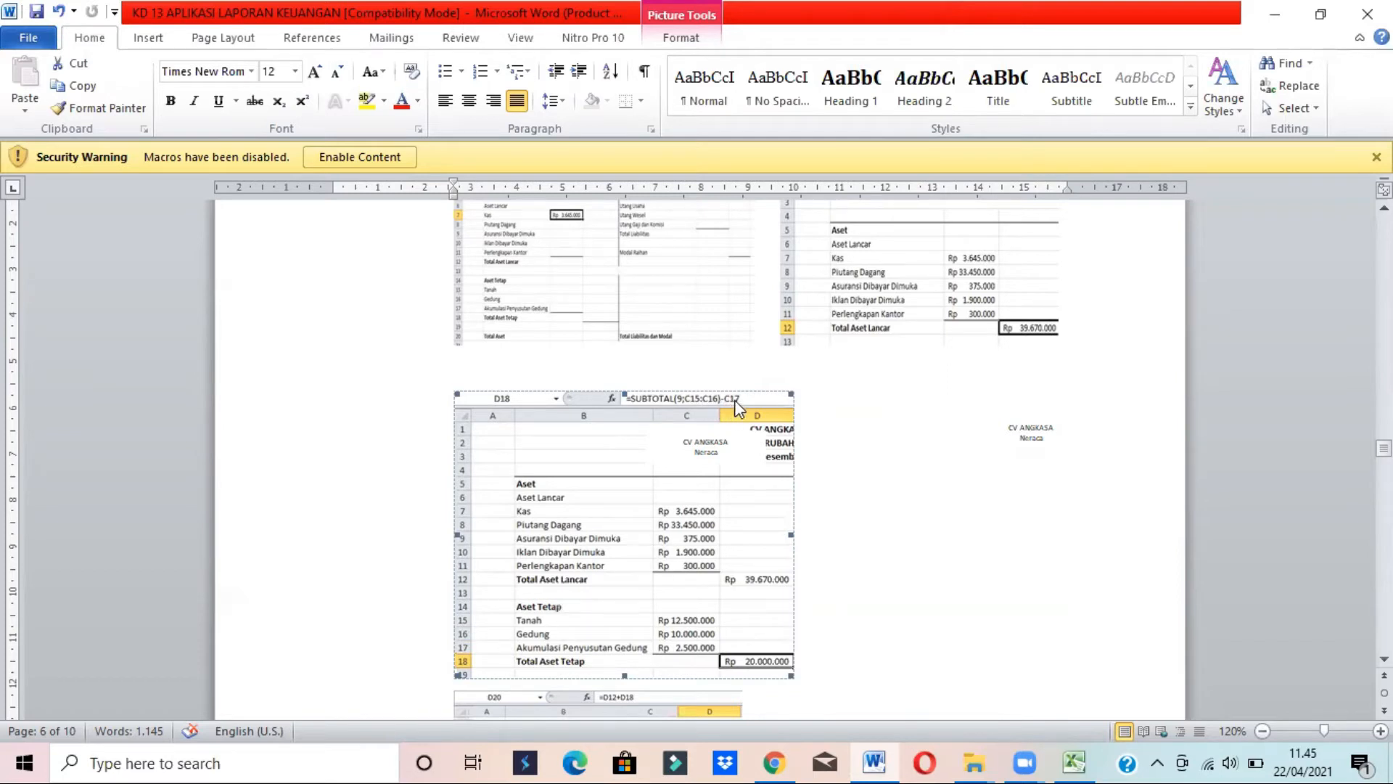
pyautogui.hotkey('ctrl', 'z')
pyautogui.hotkey('alt', 'Tab')
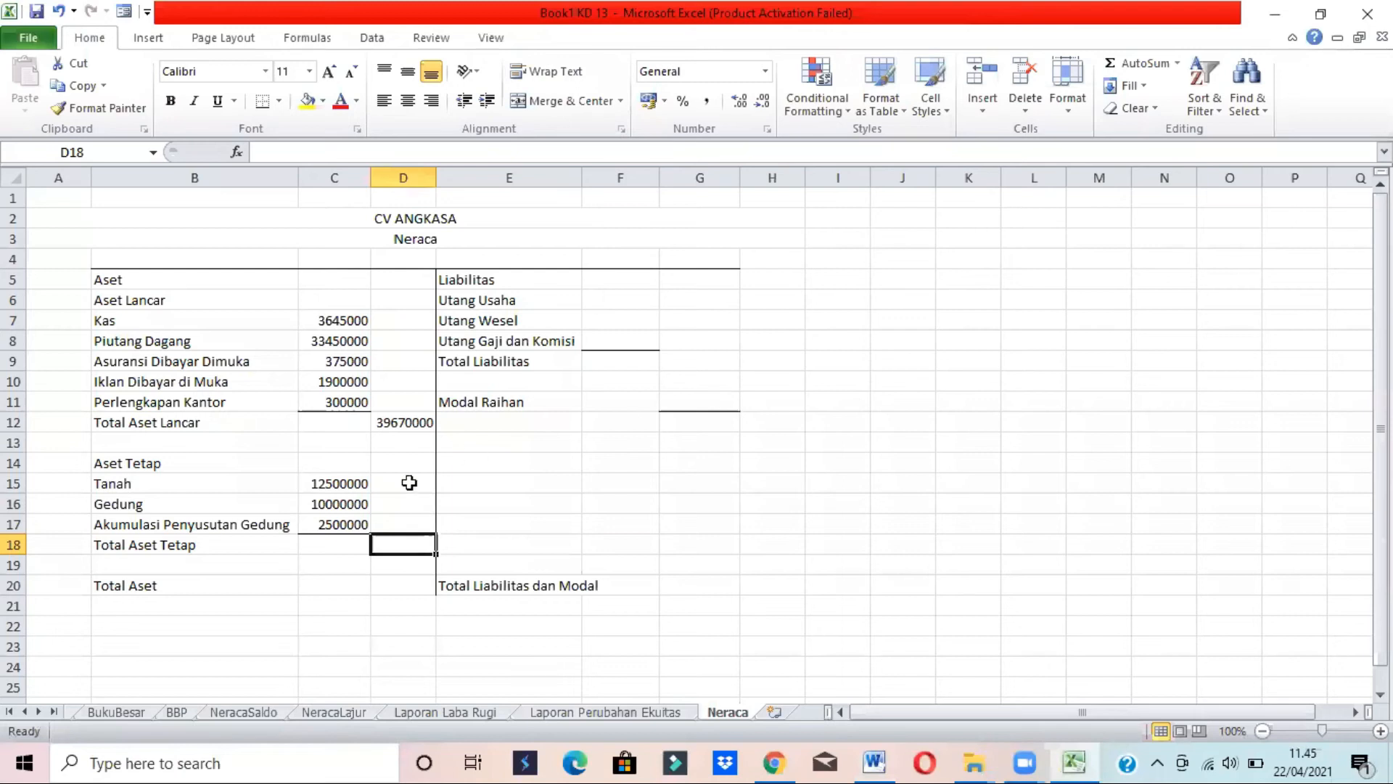
# Calculate Total Aset Tetap in D18 with =SUBTOTAL(9;C15:C16)-C17
pyautogui.write('=SUBTOT')
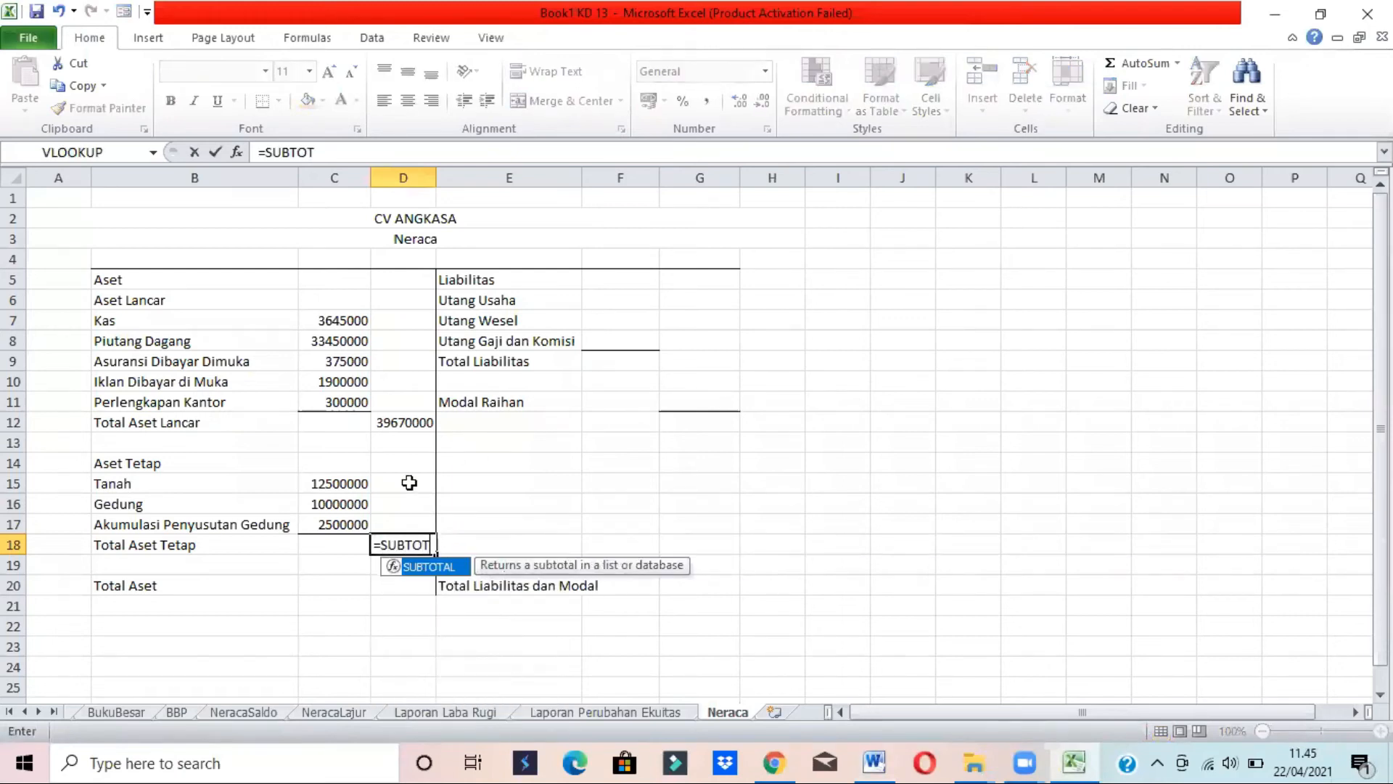
pyautogui.write('AL(9;')
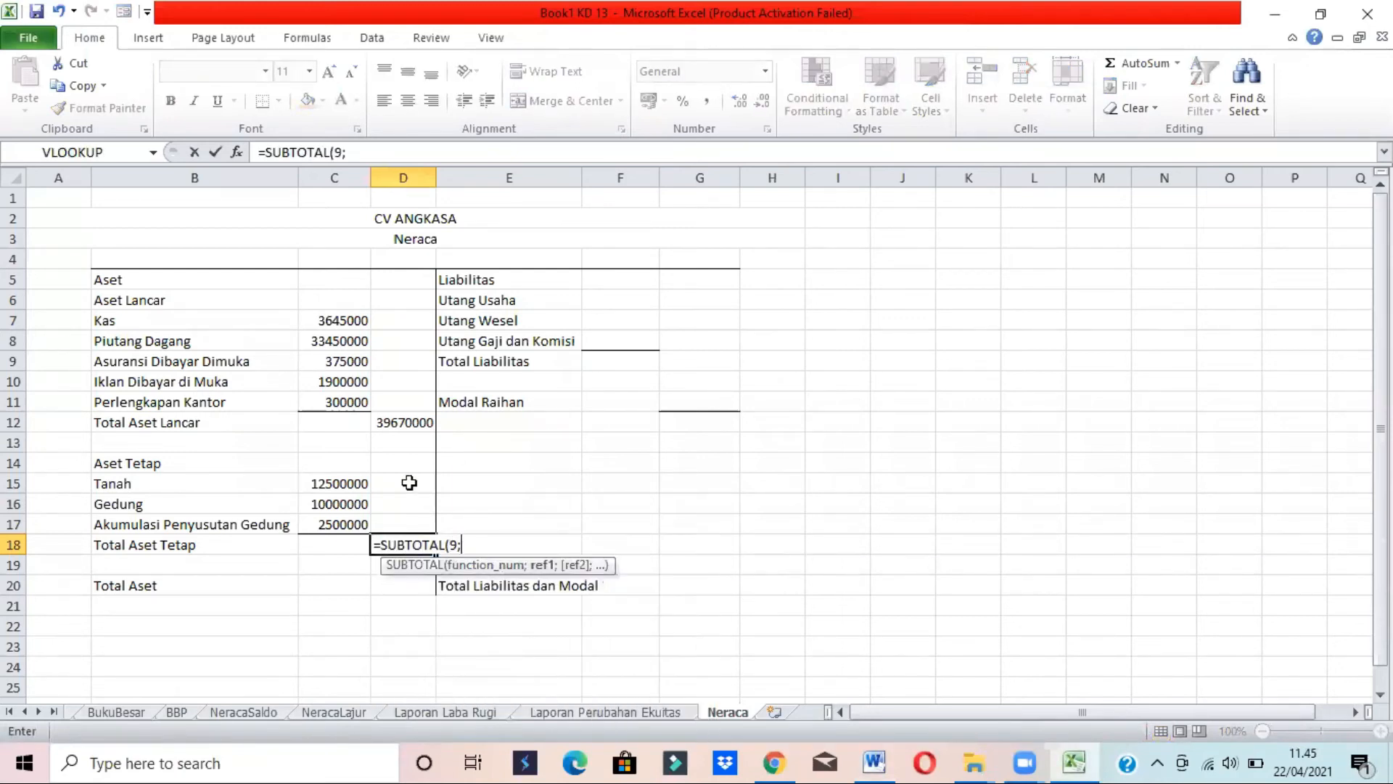
pyautogui.moveTo(358, 484); pyautogui.dragTo(354, 503)
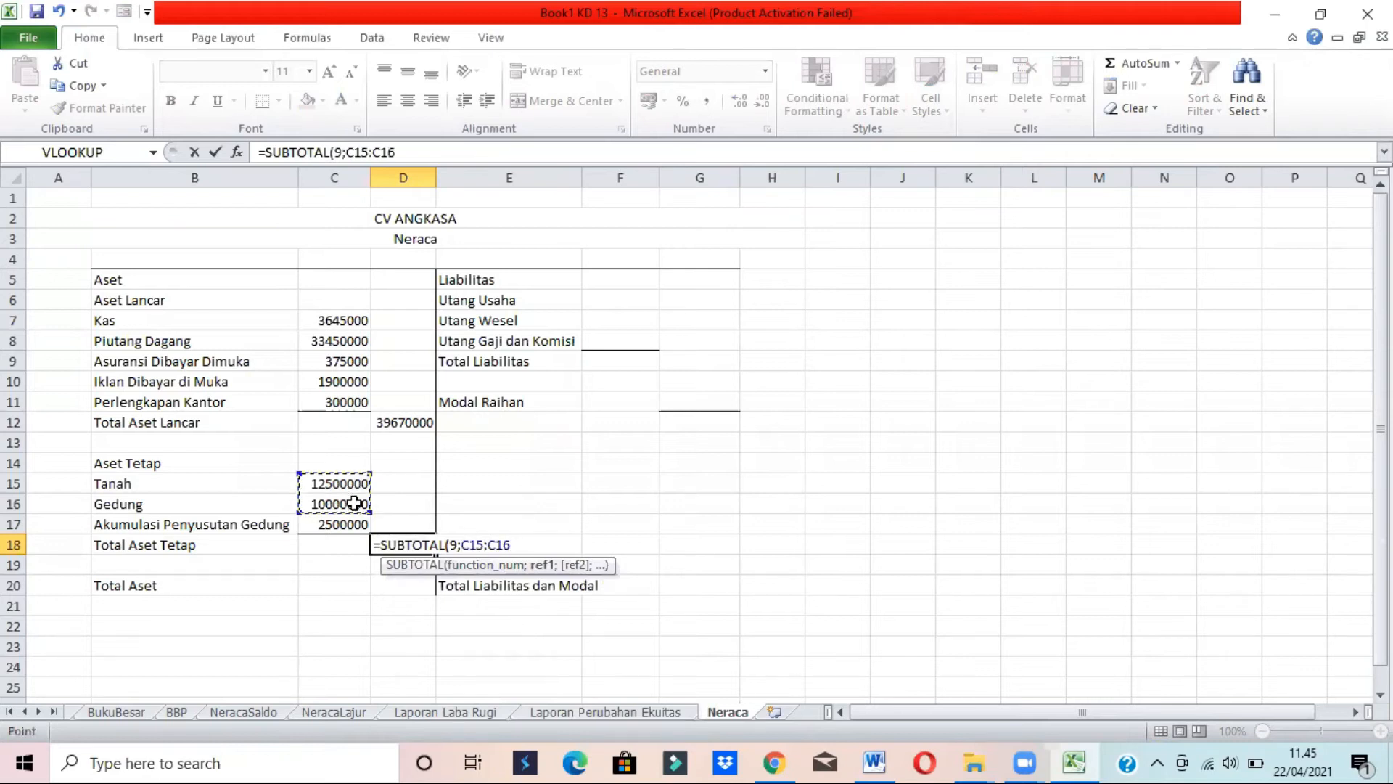
pyautogui.write(')')
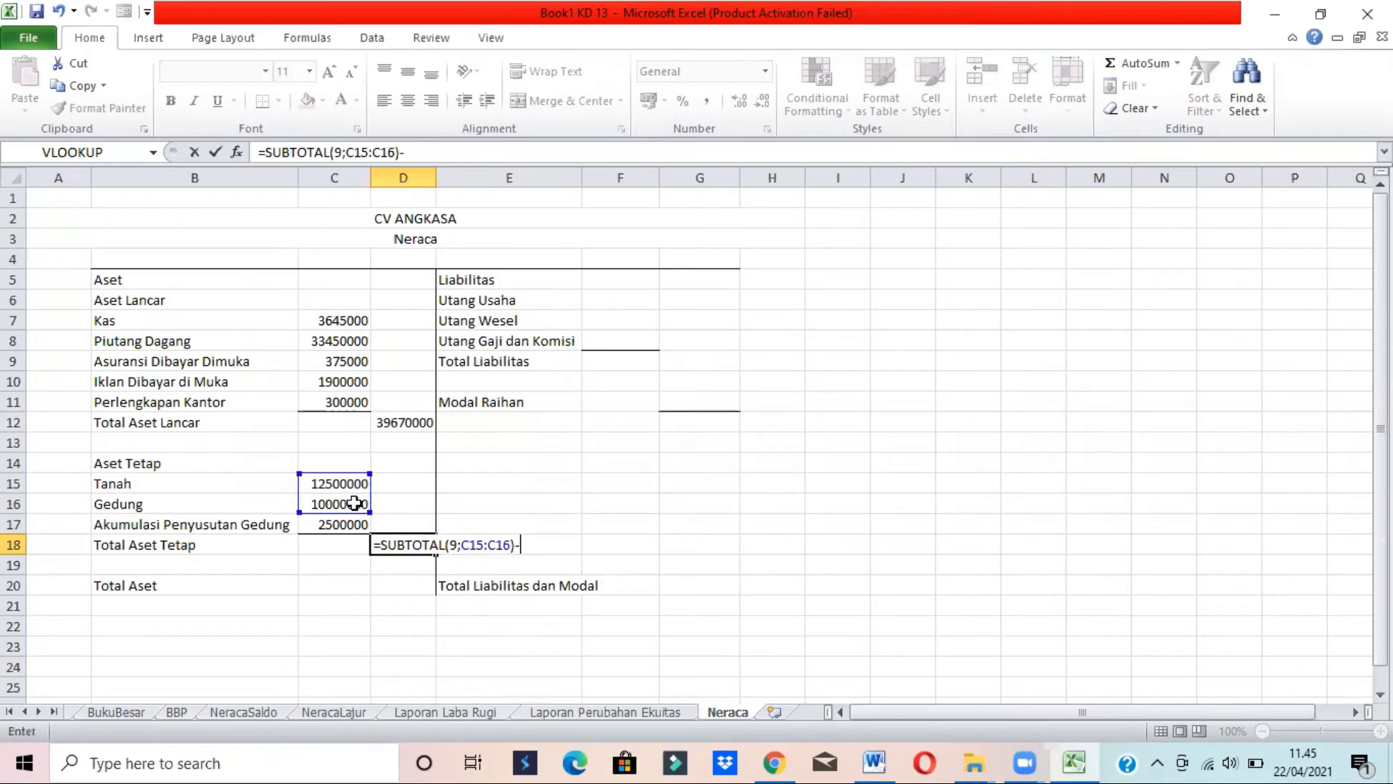
pyautogui.write('-')
pyautogui.click(333, 522)
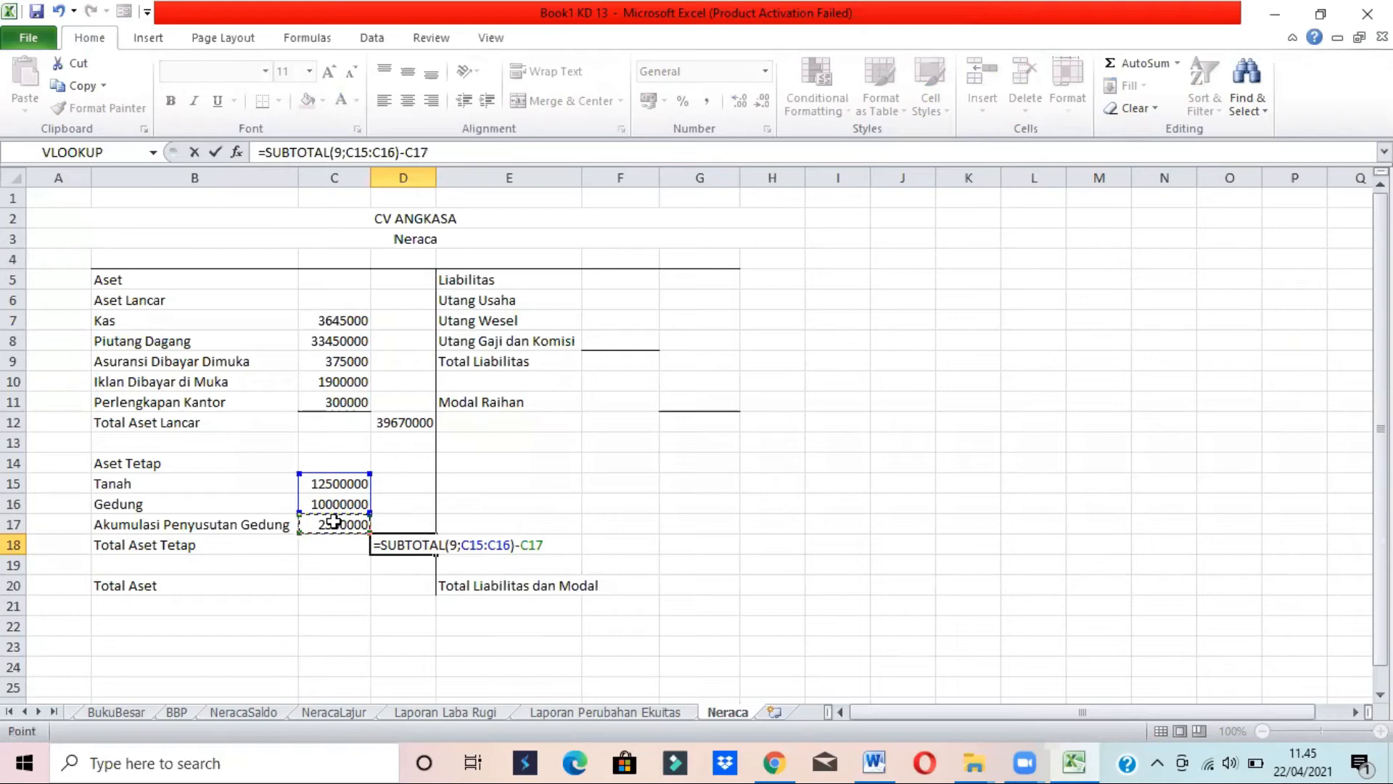
pyautogui.press('Return')
# Format the asset amounts in C7:D19 as Rupiah accounting values without decimals and widen columns C and D to fit them
pyautogui.hotkey('alt', 'Tab')
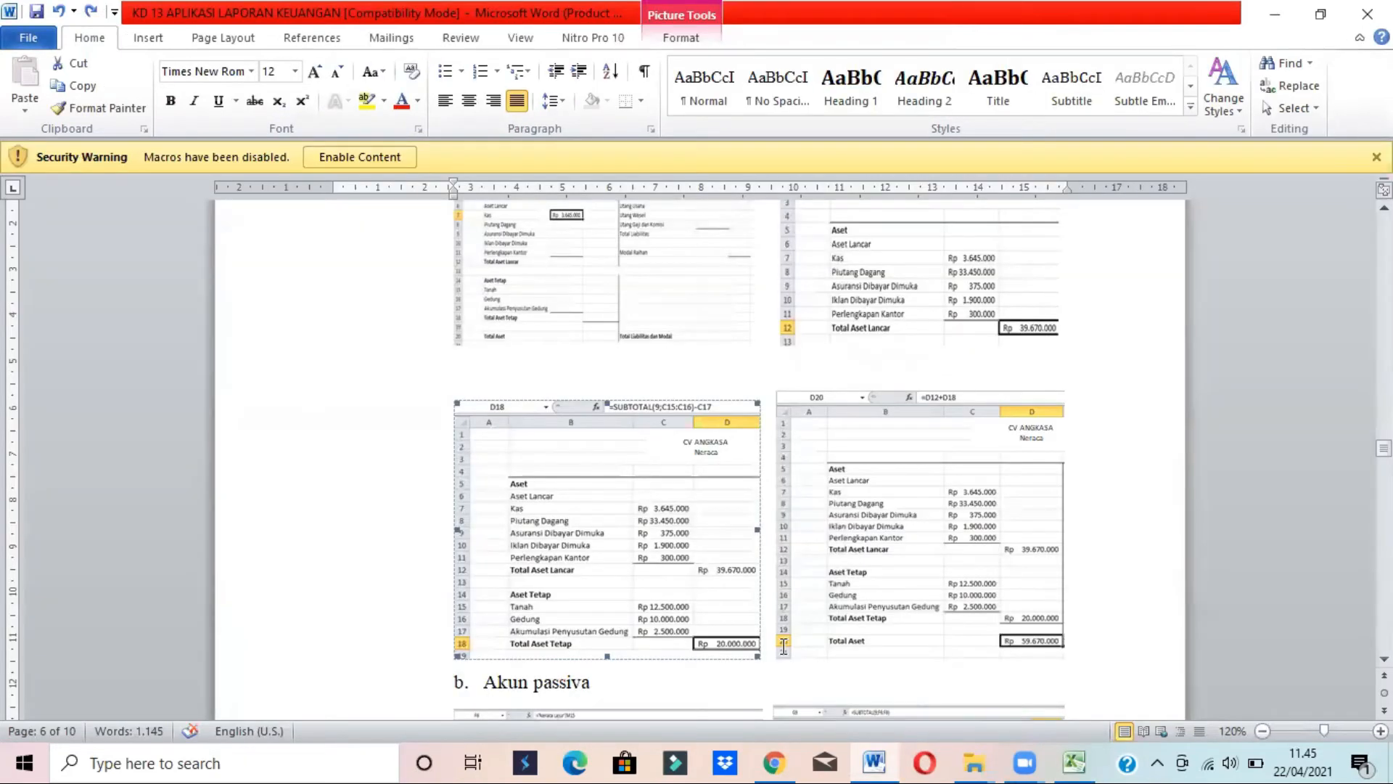
pyautogui.hotkey('alt', 'Tab')
pyautogui.moveTo(437, 164); pyautogui.dragTo(443, 164)
pyautogui.click(337, 319)
pyautogui.moveTo(363, 365); pyautogui.dragTo(416, 559)
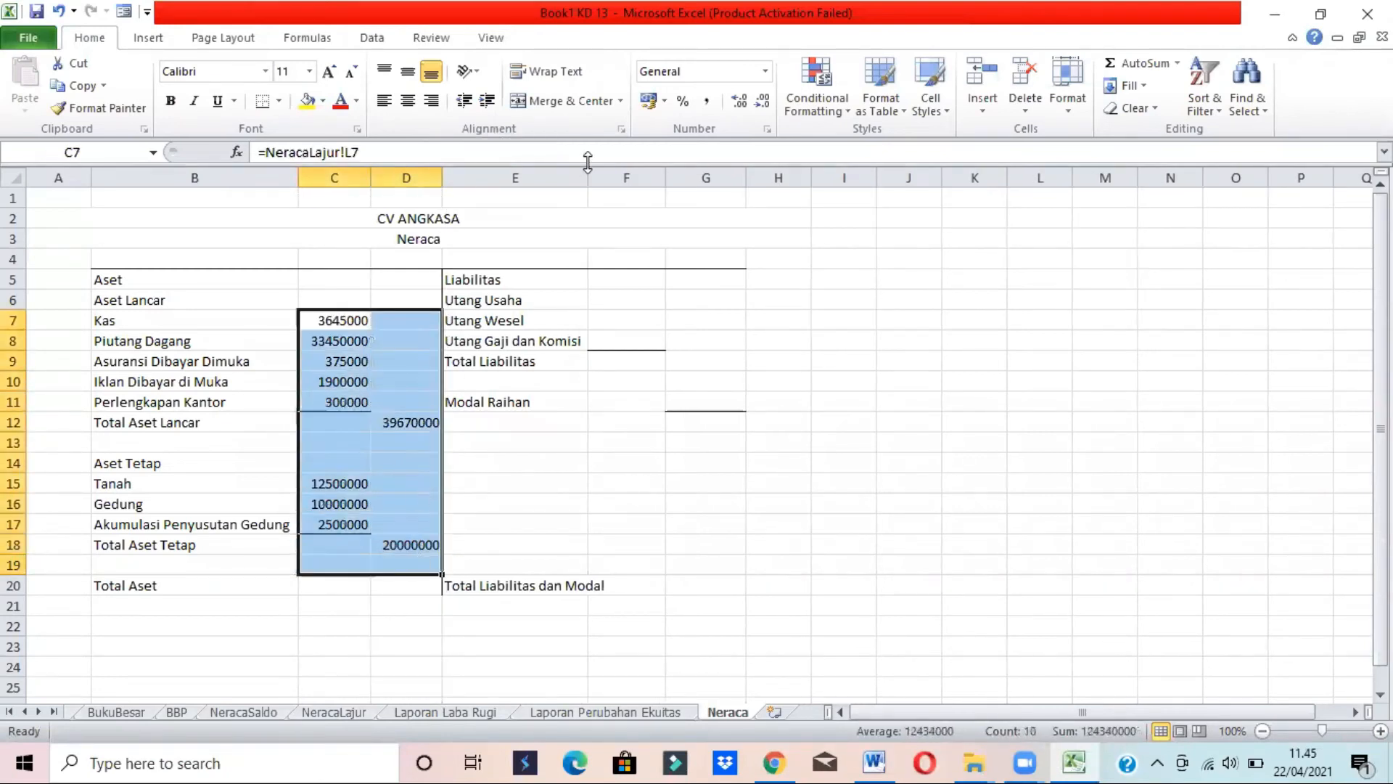
pyautogui.click(646, 106)
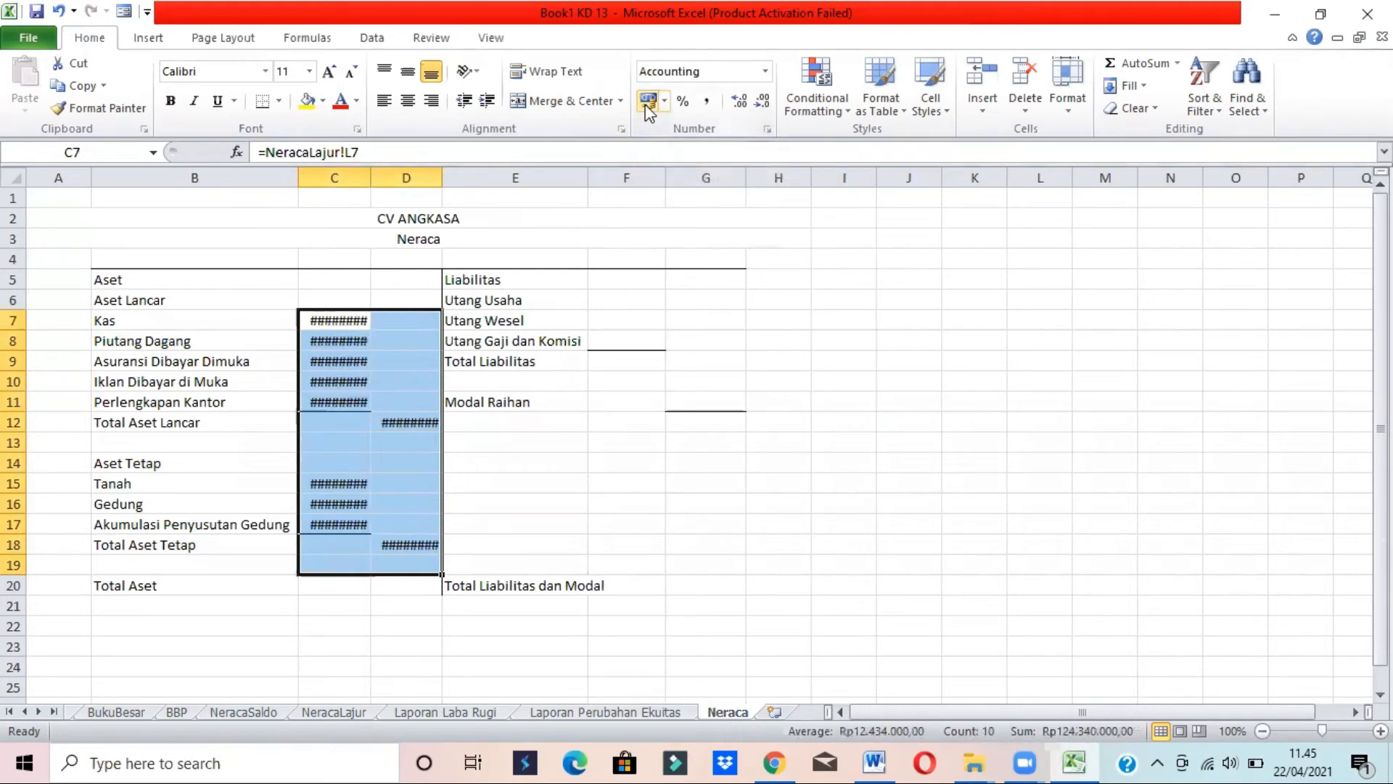
pyautogui.click(761, 102)
pyautogui.click(761, 102)
pyautogui.moveTo(370, 178); pyautogui.dragTo(492, 178)
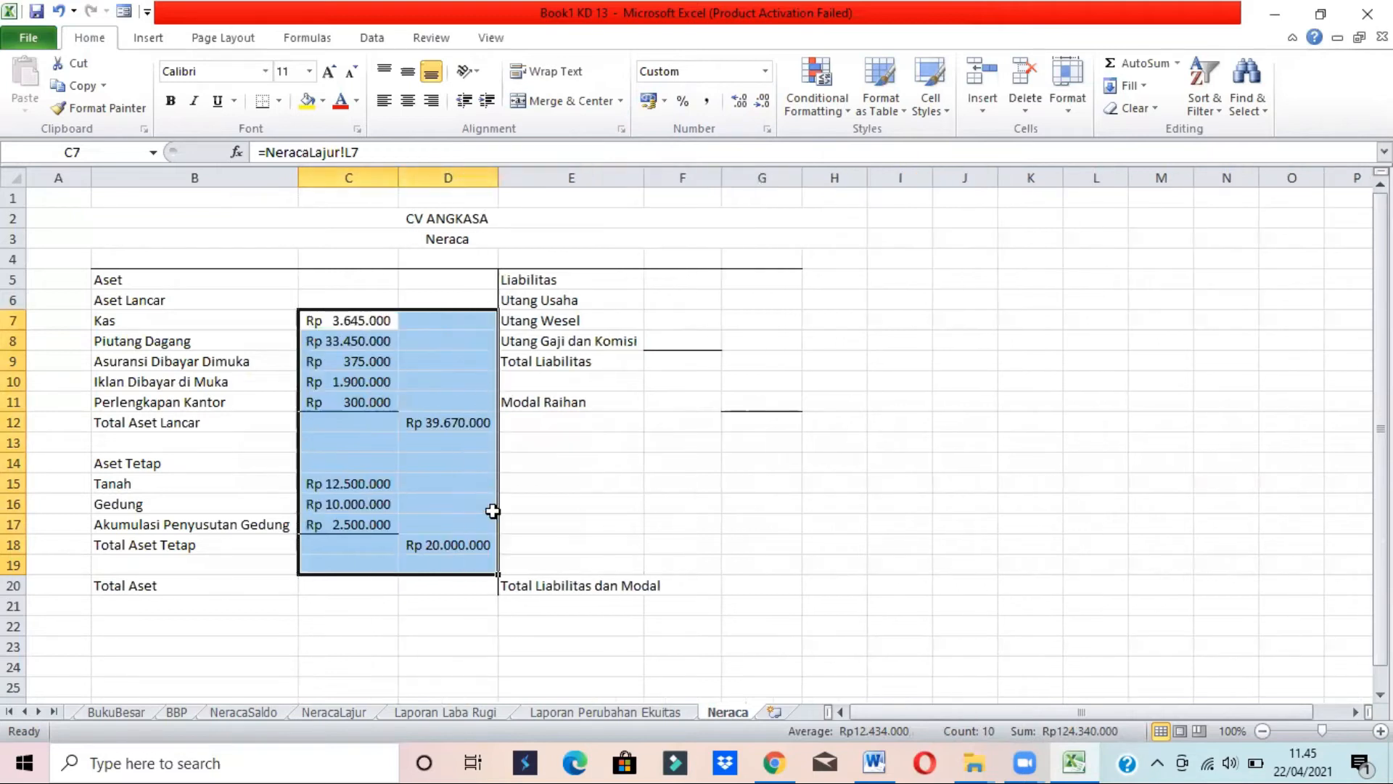
pyautogui.click(460, 542)
# Check the Total Aset example in the Word module and calculate Total Aset in D20 with =D12+D18
pyautogui.hotkey('alt', 'Tab')
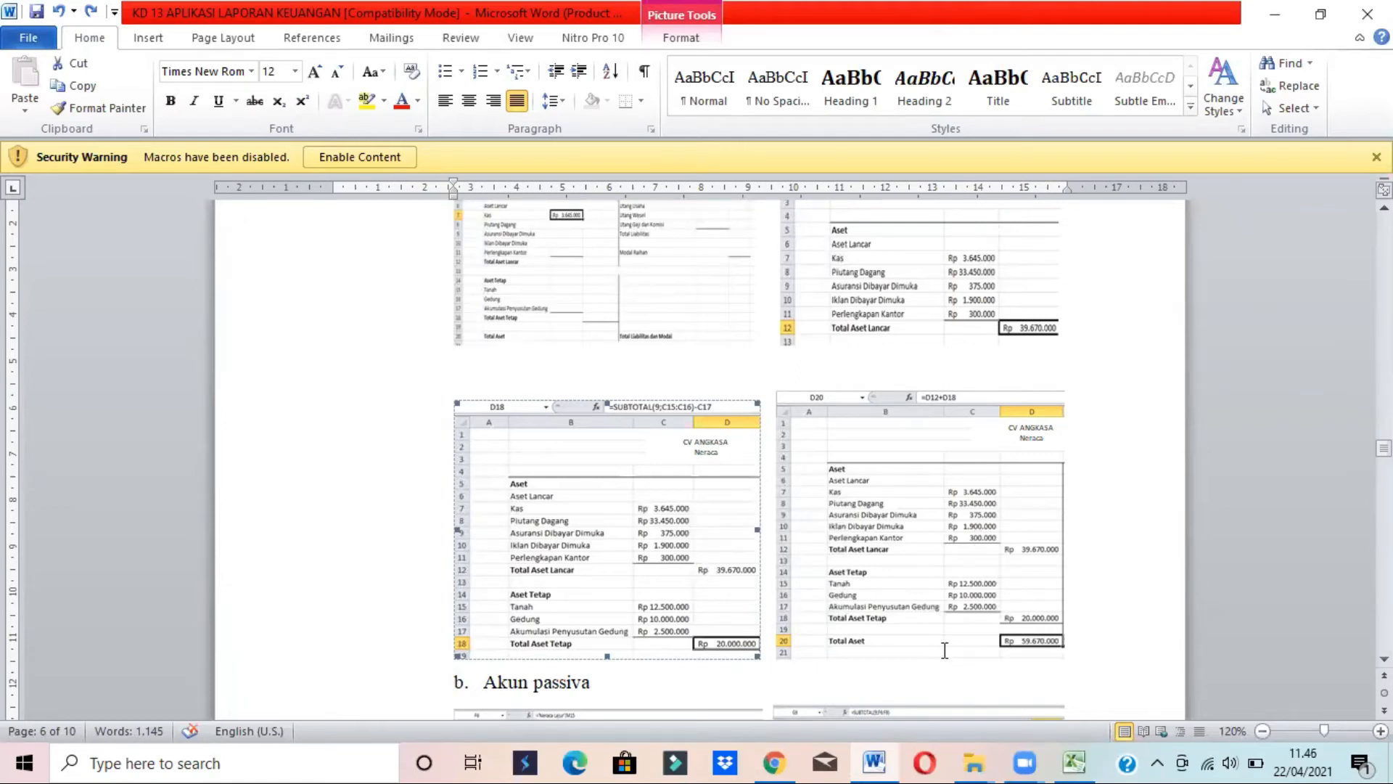
pyautogui.hotkey('alt', 'Tab')
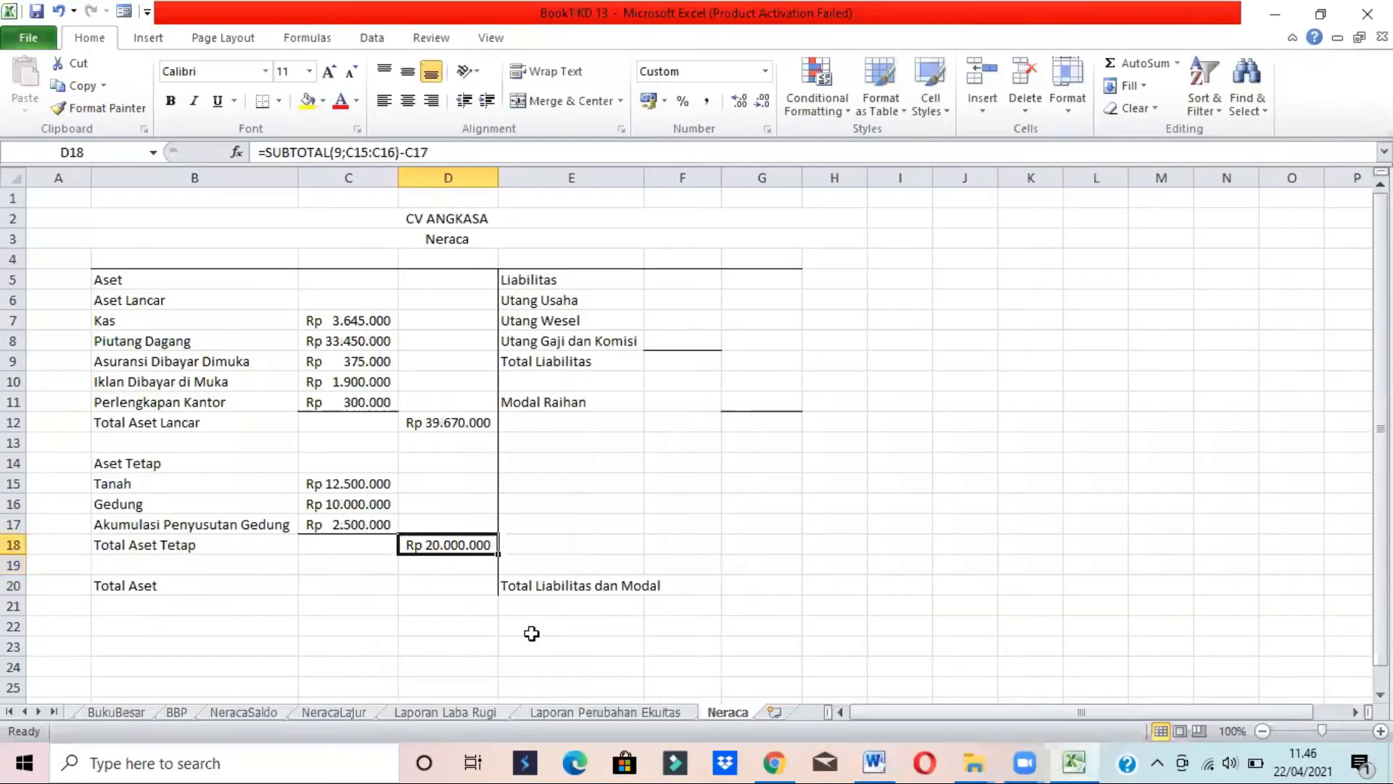
pyautogui.click(479, 572)
pyautogui.click(433, 583)
pyautogui.write('=')
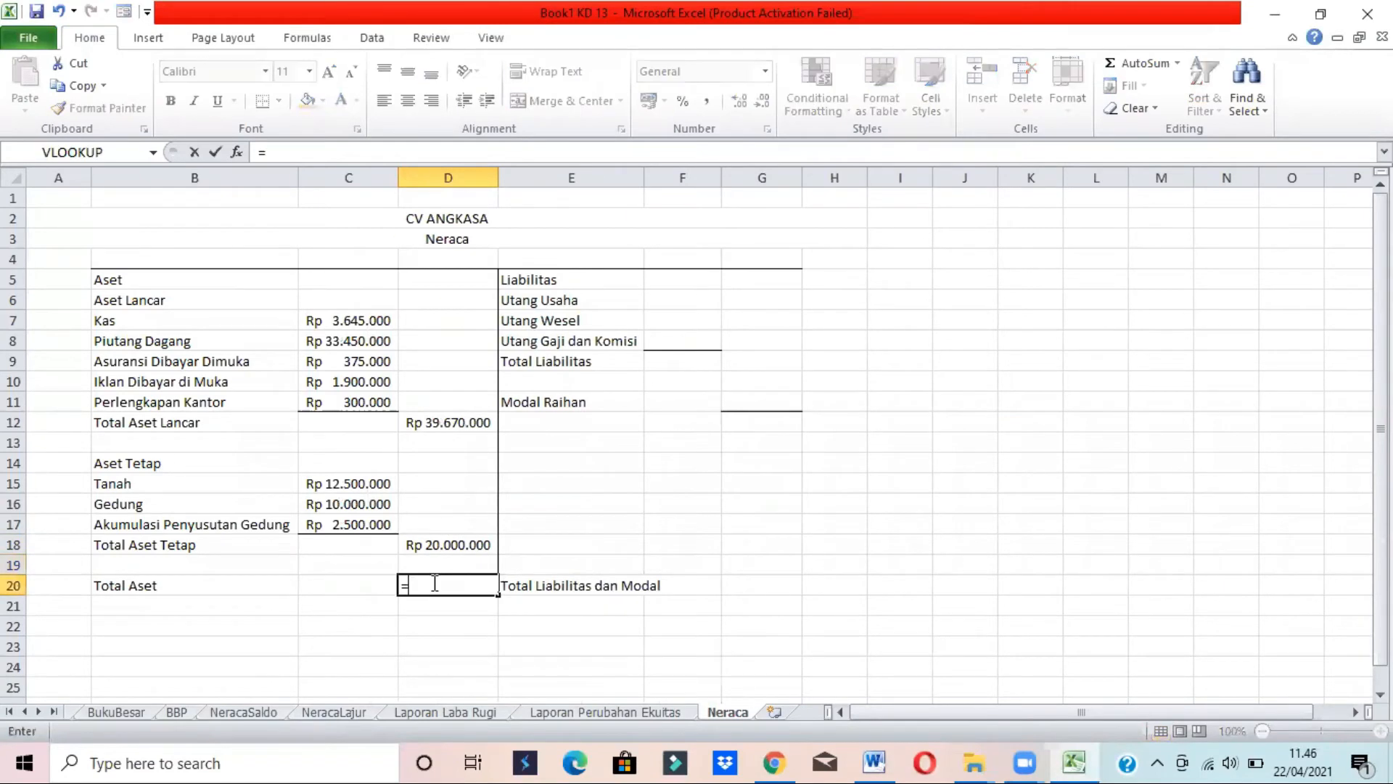
pyautogui.click(431, 420)
pyautogui.write('+')
pyautogui.click(430, 545)
pyautogui.press('Return')
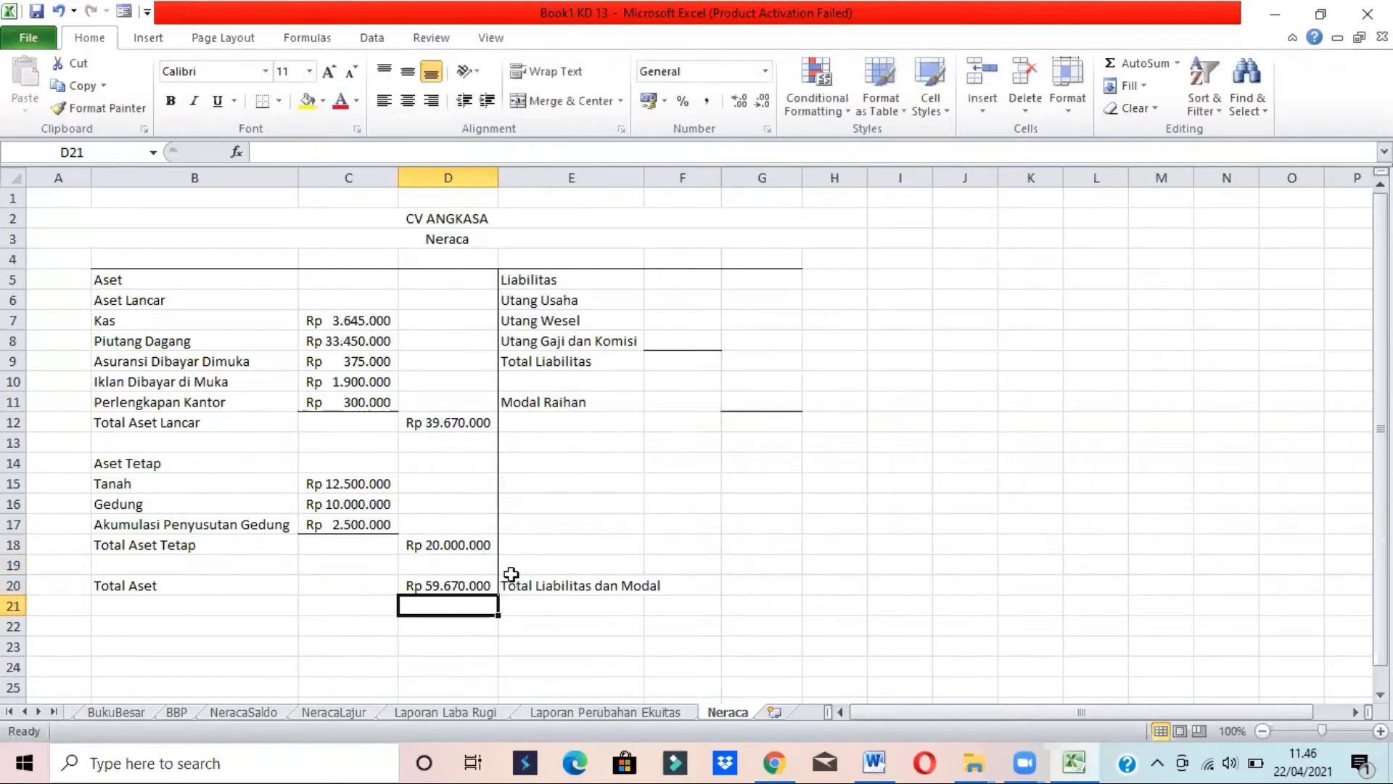
pyautogui.click(460, 585)
# Examine the Akun passiva examples in the Word module, temporarily enlarging the first picture, and locate the Utang Usaha source cell M15 on NeracaLajur
pyautogui.hotkey('alt', 'Tab')
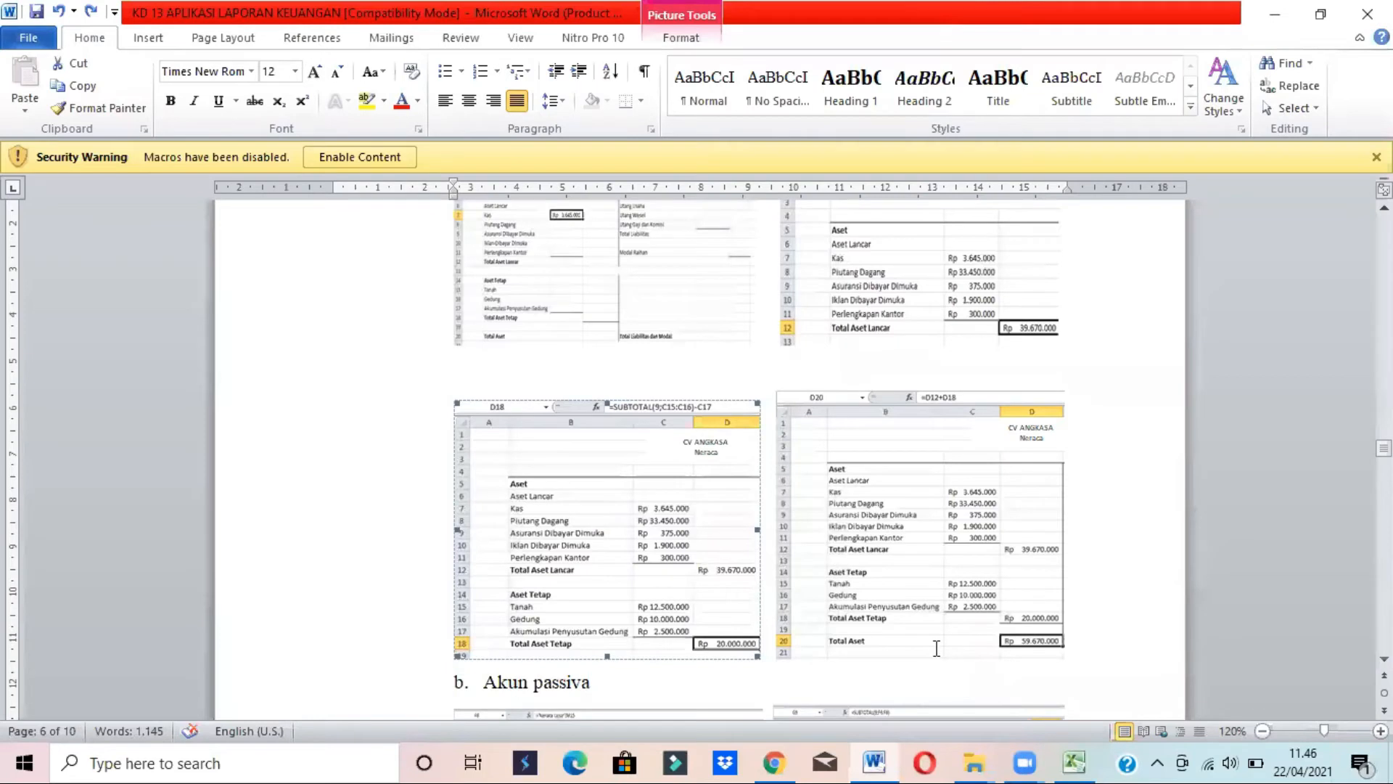
pyautogui.moveTo(1384, 448); pyautogui.dragTo(1383, 458)
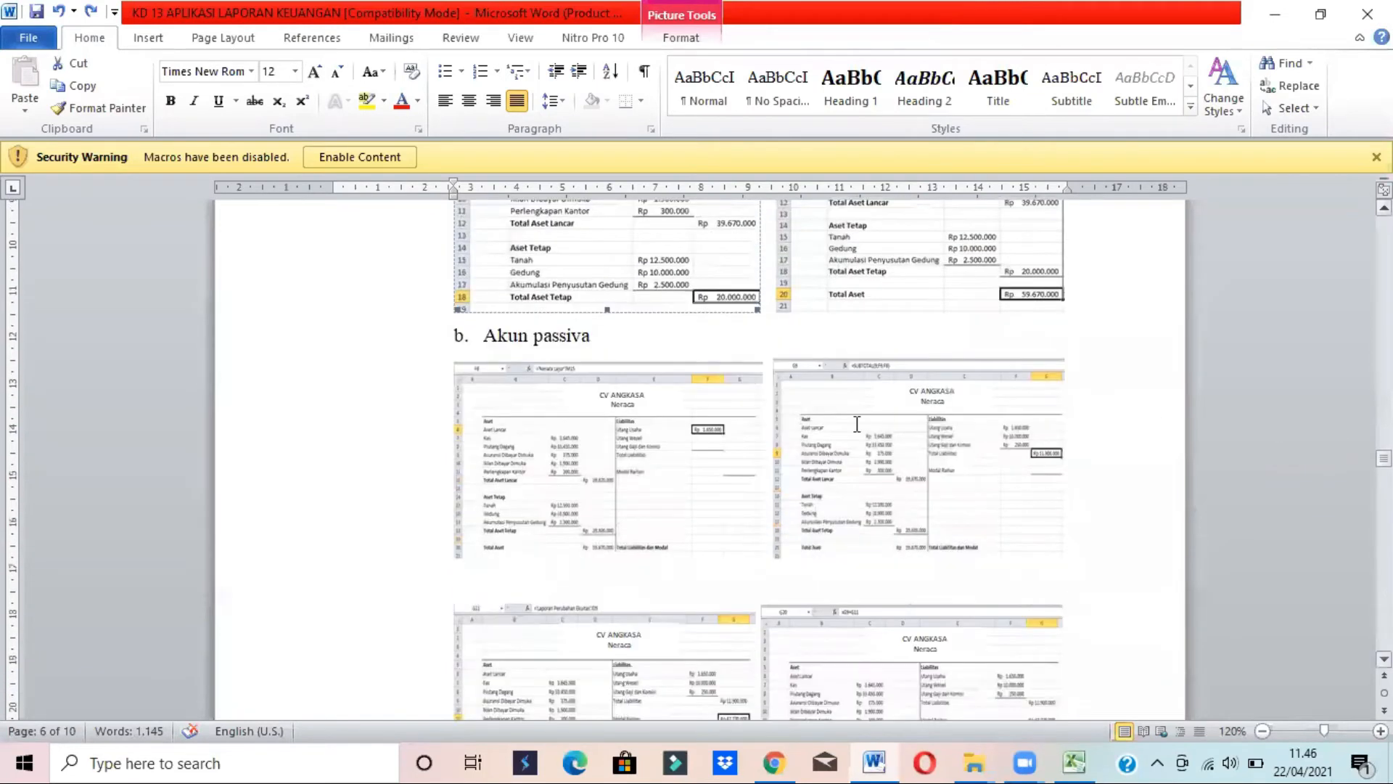
pyautogui.click(563, 409)
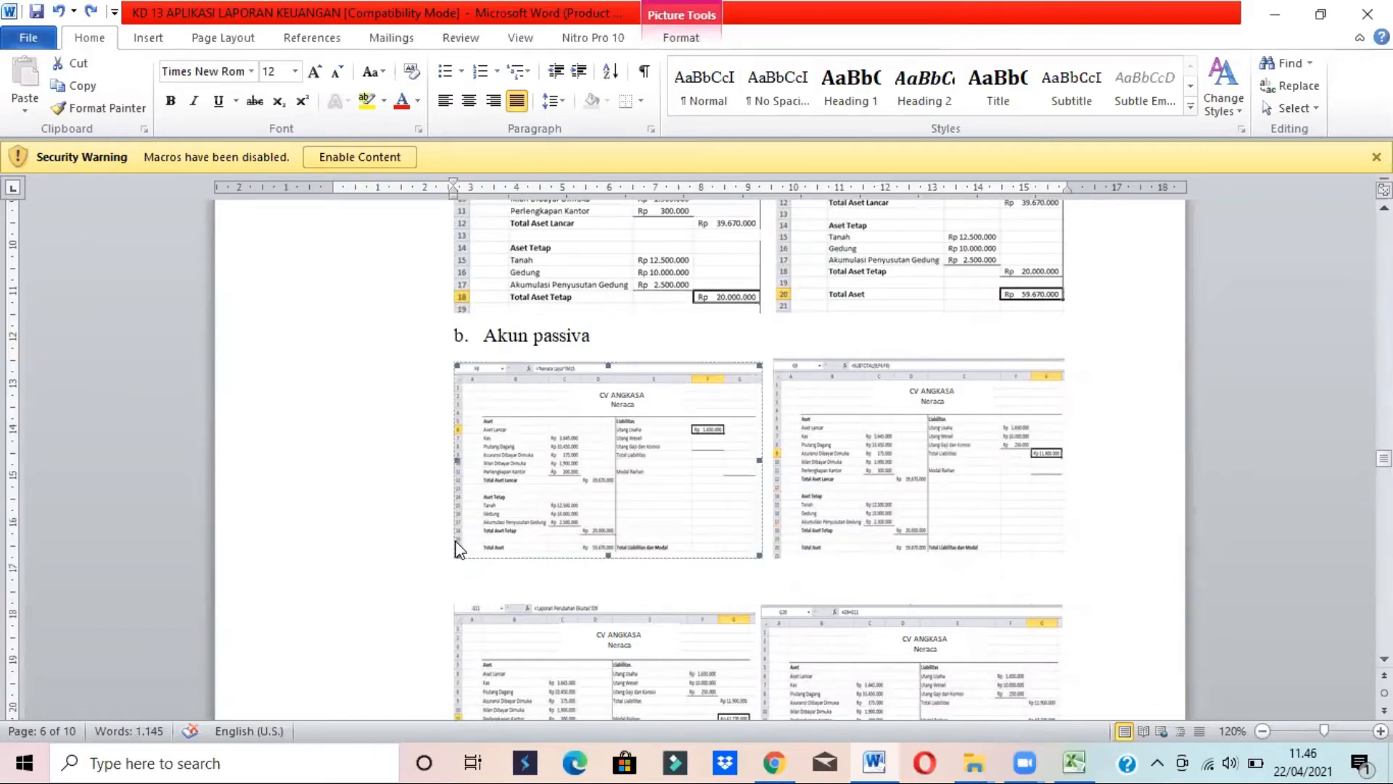
pyautogui.moveTo(457, 552); pyautogui.dragTo(406, 610)
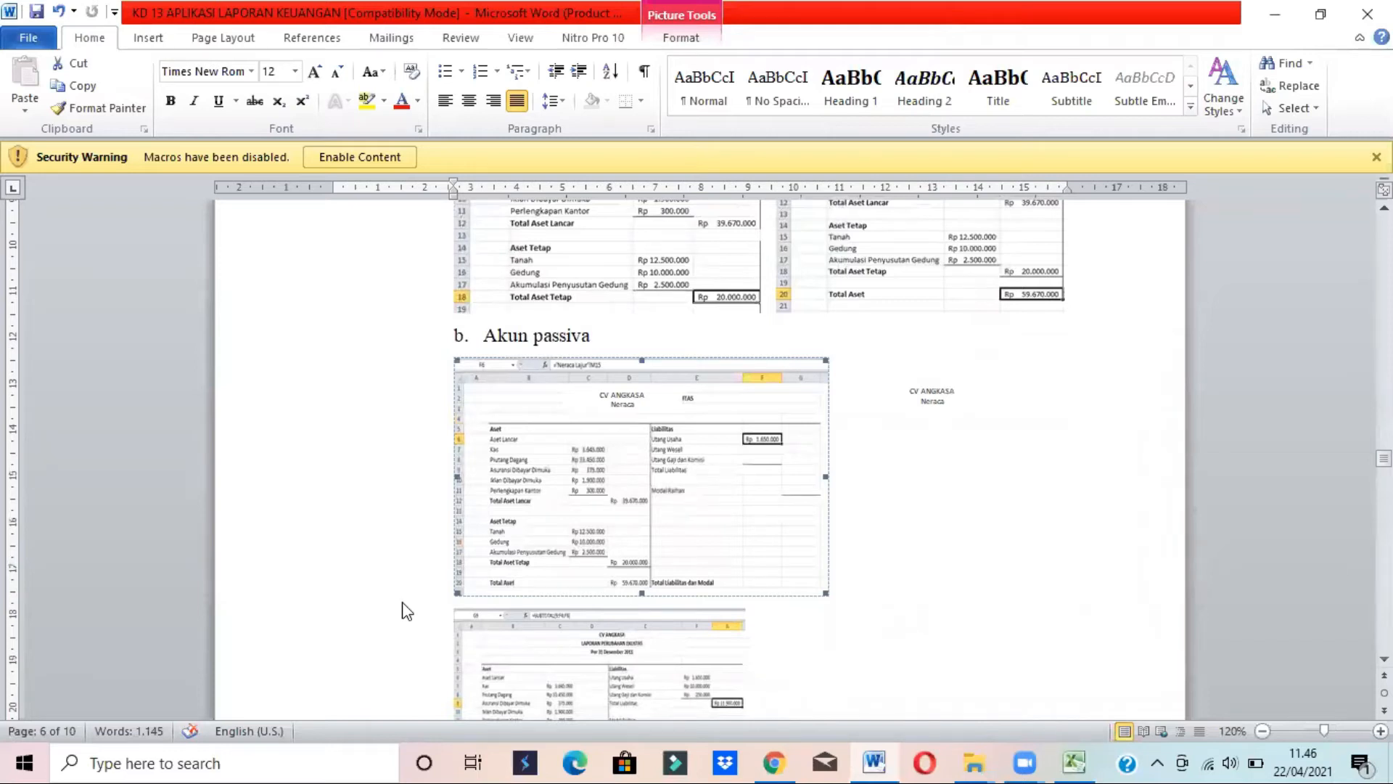
pyautogui.hotkey('ctrl', 'z')
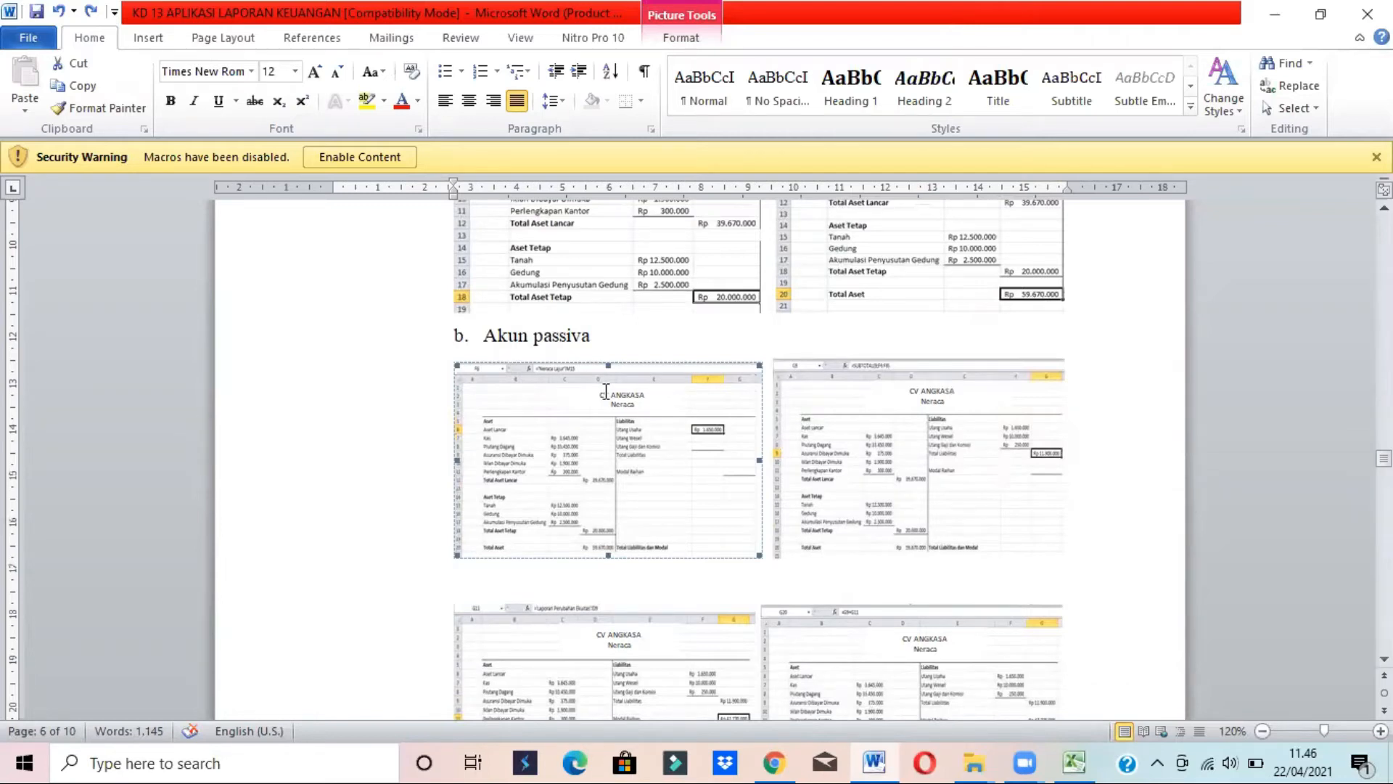
pyautogui.hotkey('alt', 'Tab')
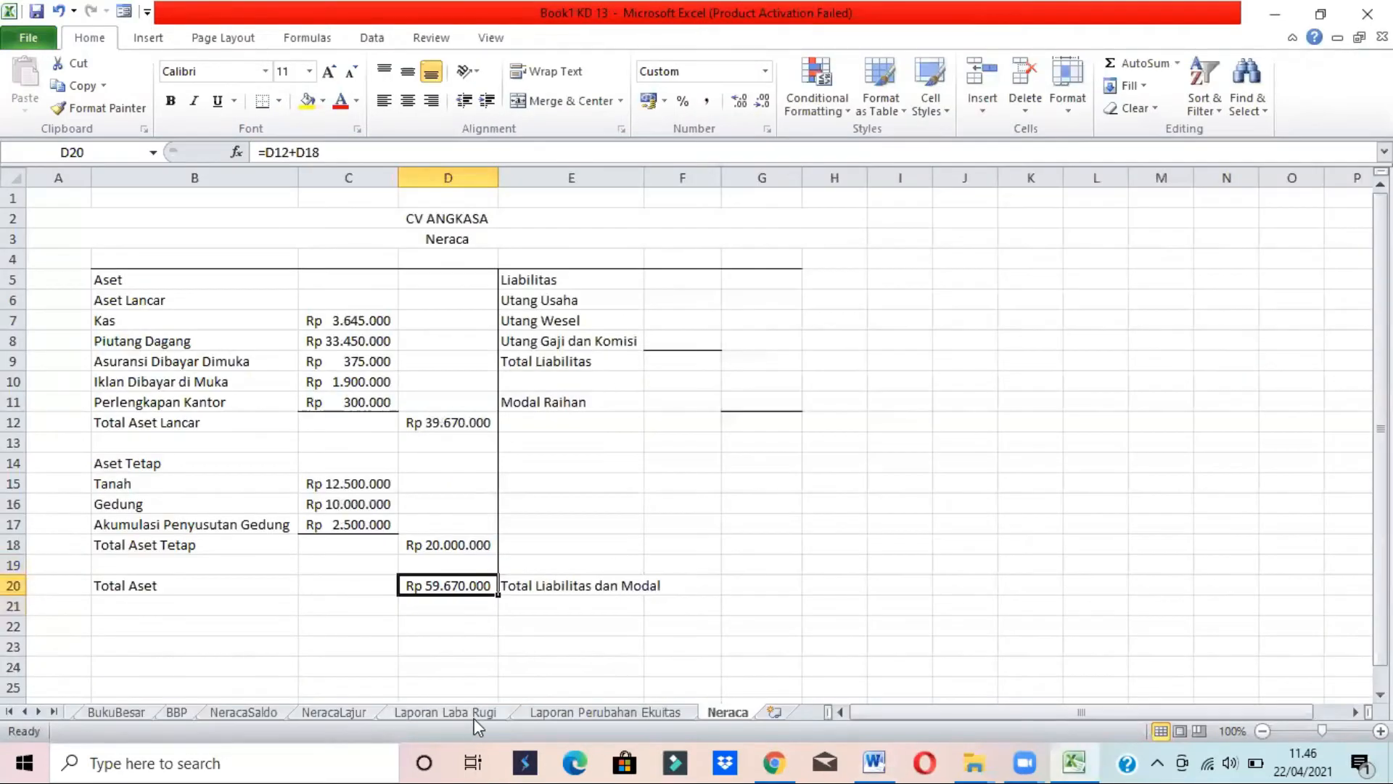
pyautogui.click(360, 707)
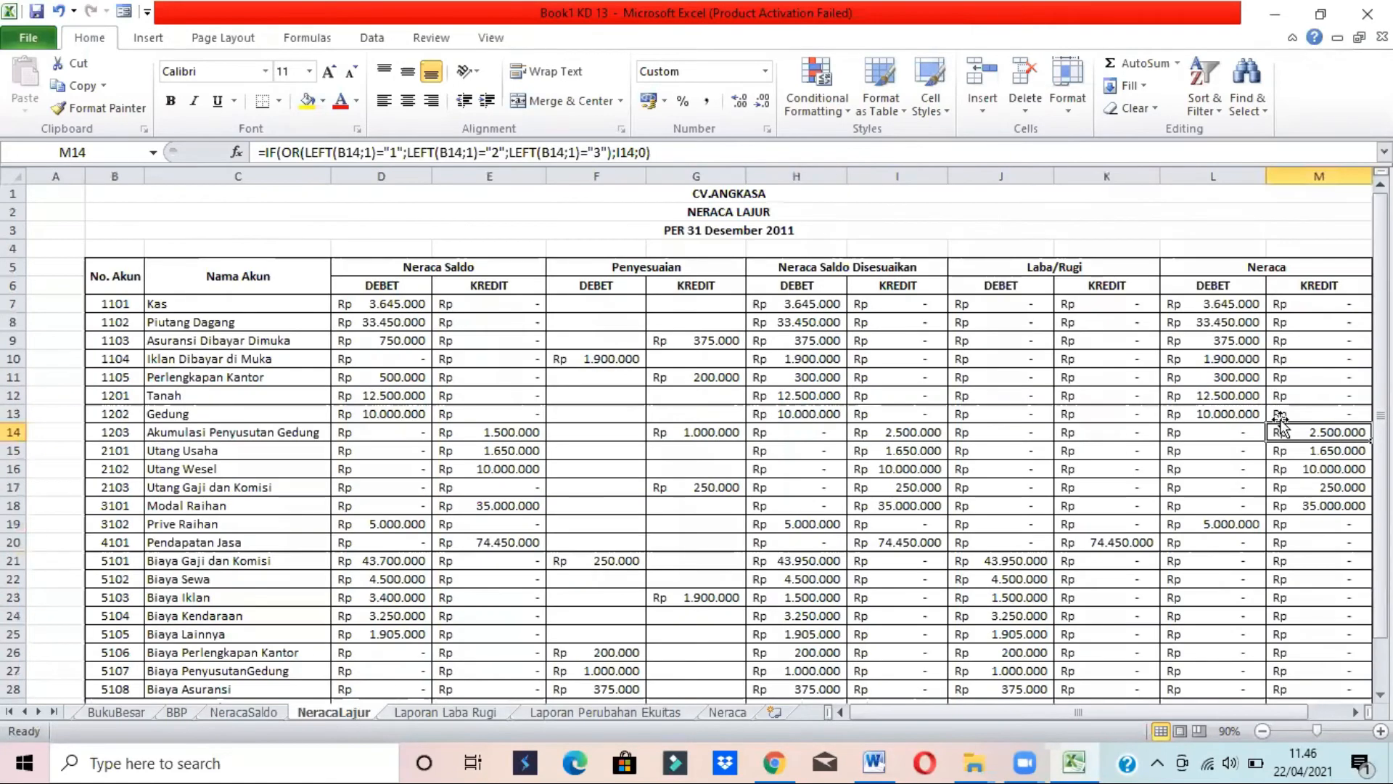
pyautogui.click(1291, 448)
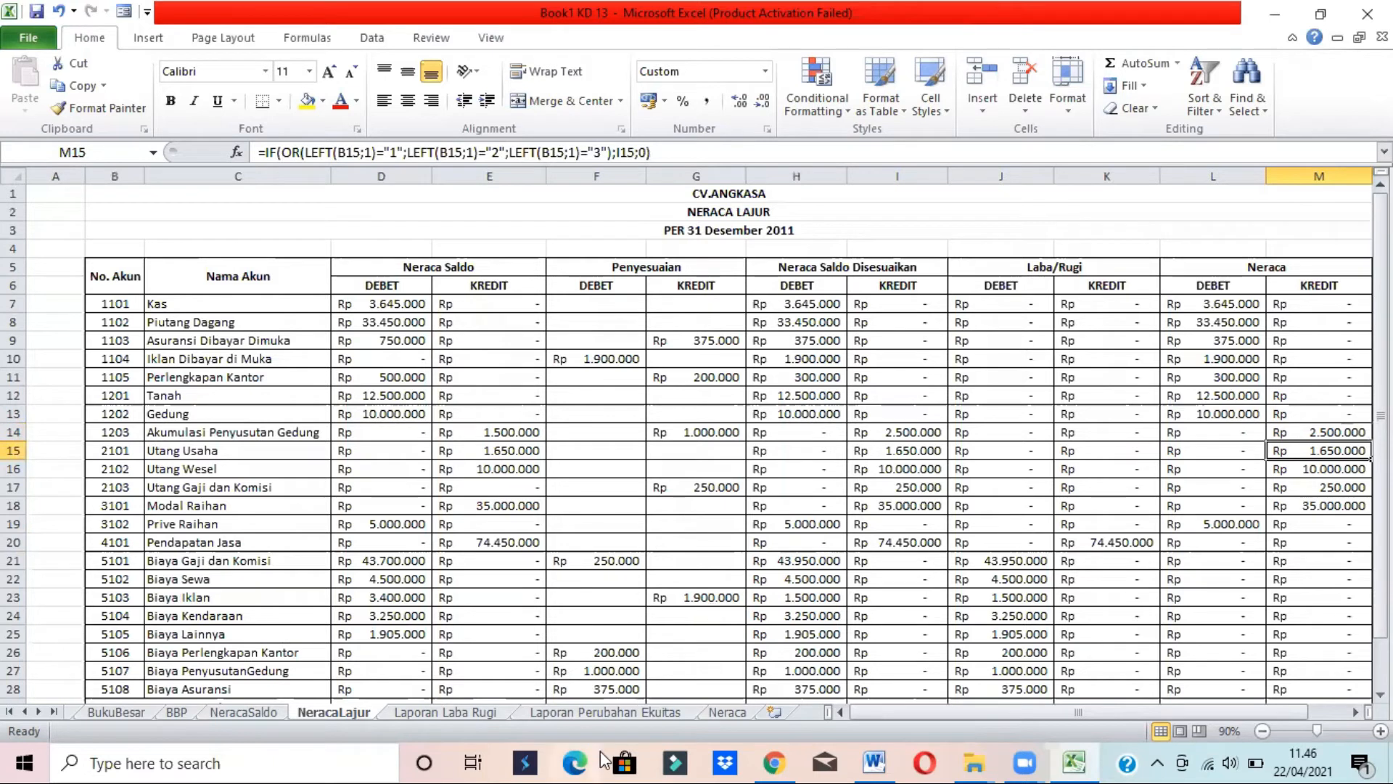
pyautogui.click(730, 714)
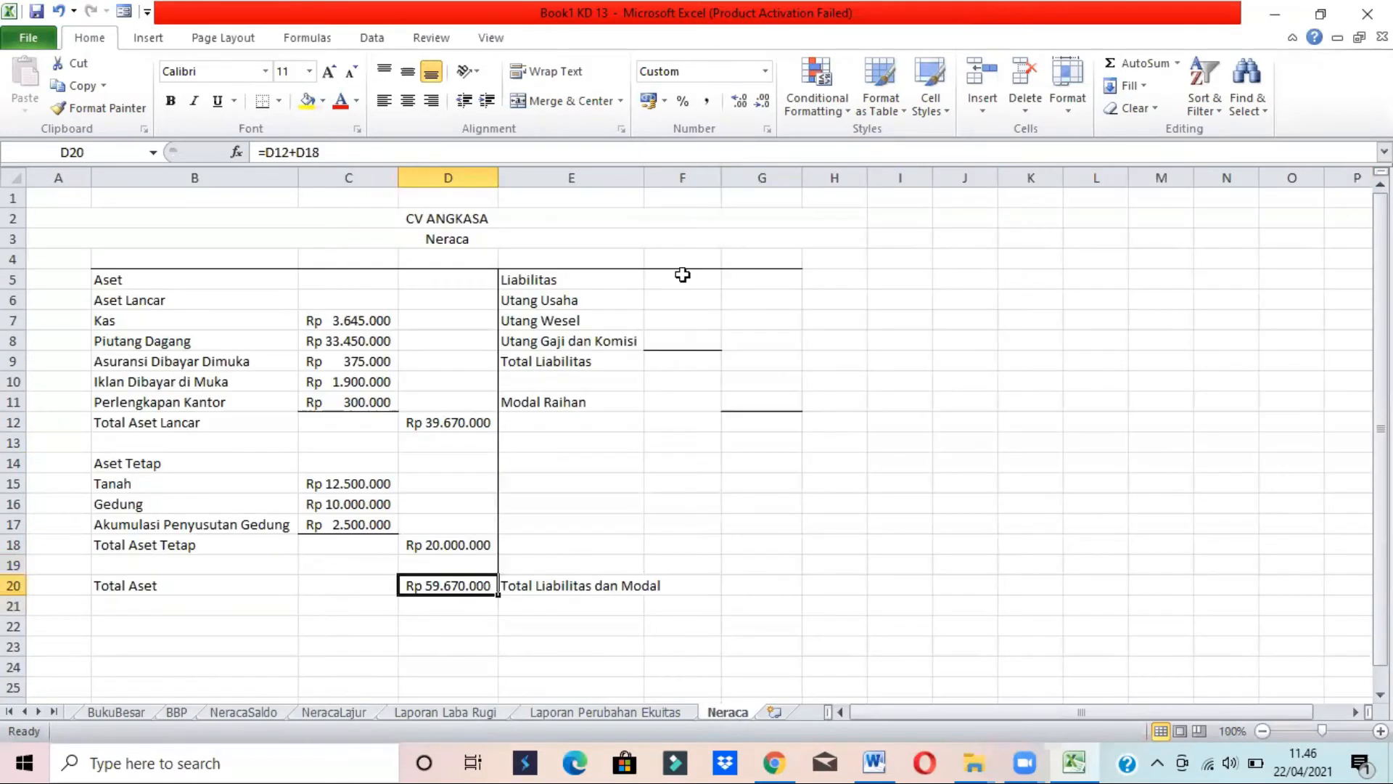
# Link the Utang Usaha amount in F6 to cell M15 of the NeracaLajur sheet and compare it with the Word reference
pyautogui.click(681, 279)
pyautogui.click(673, 301)
pyautogui.write('=')
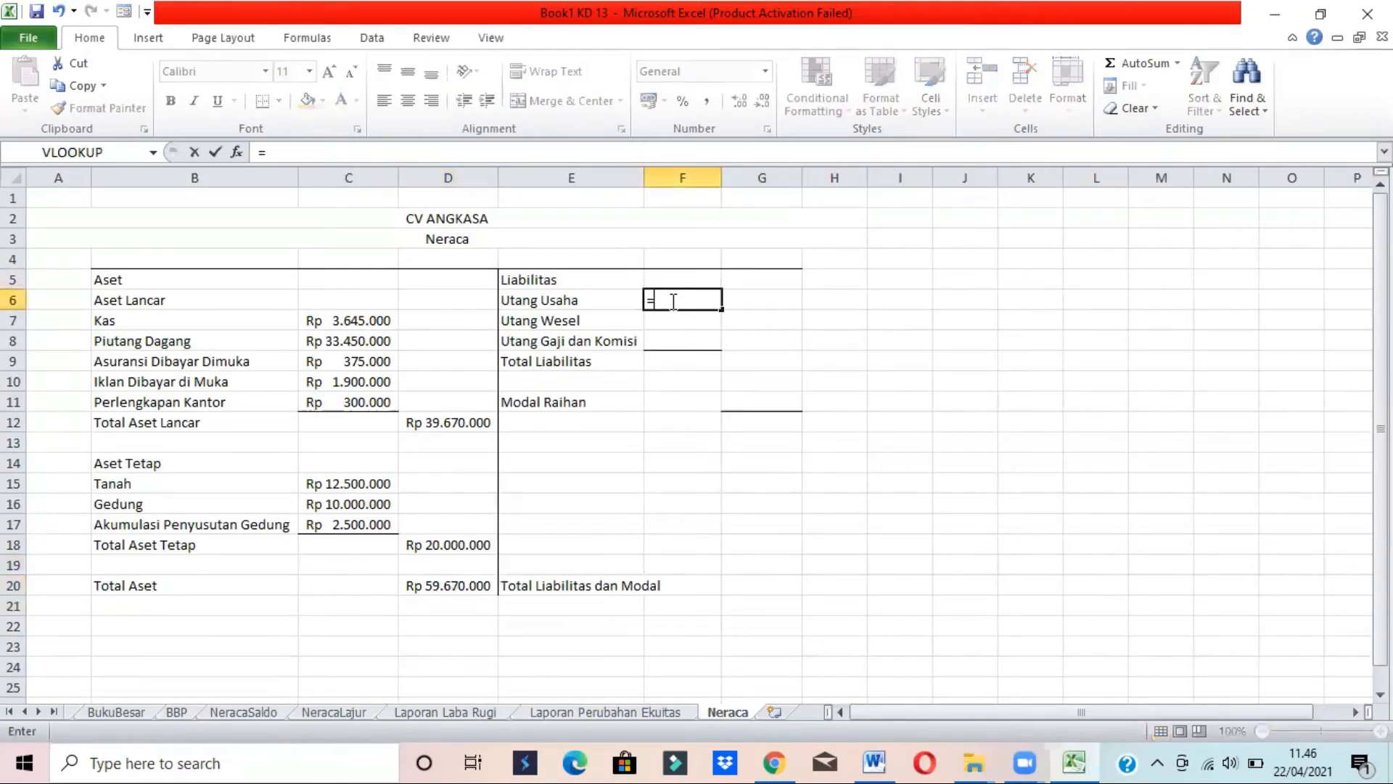
pyautogui.click(444, 713)
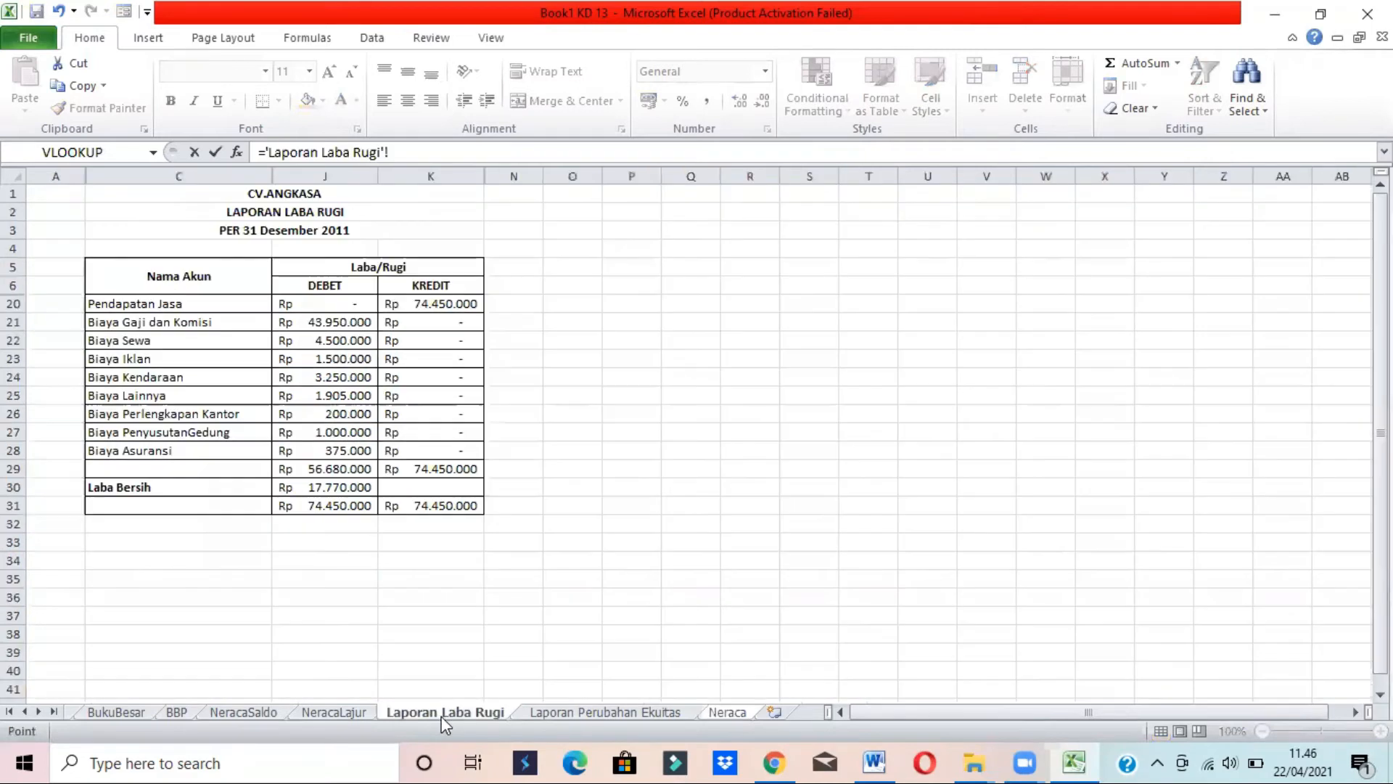
pyautogui.click(368, 714)
pyautogui.click(1327, 448)
pyautogui.press('Return')
pyautogui.hotkey('alt', 'Tab')
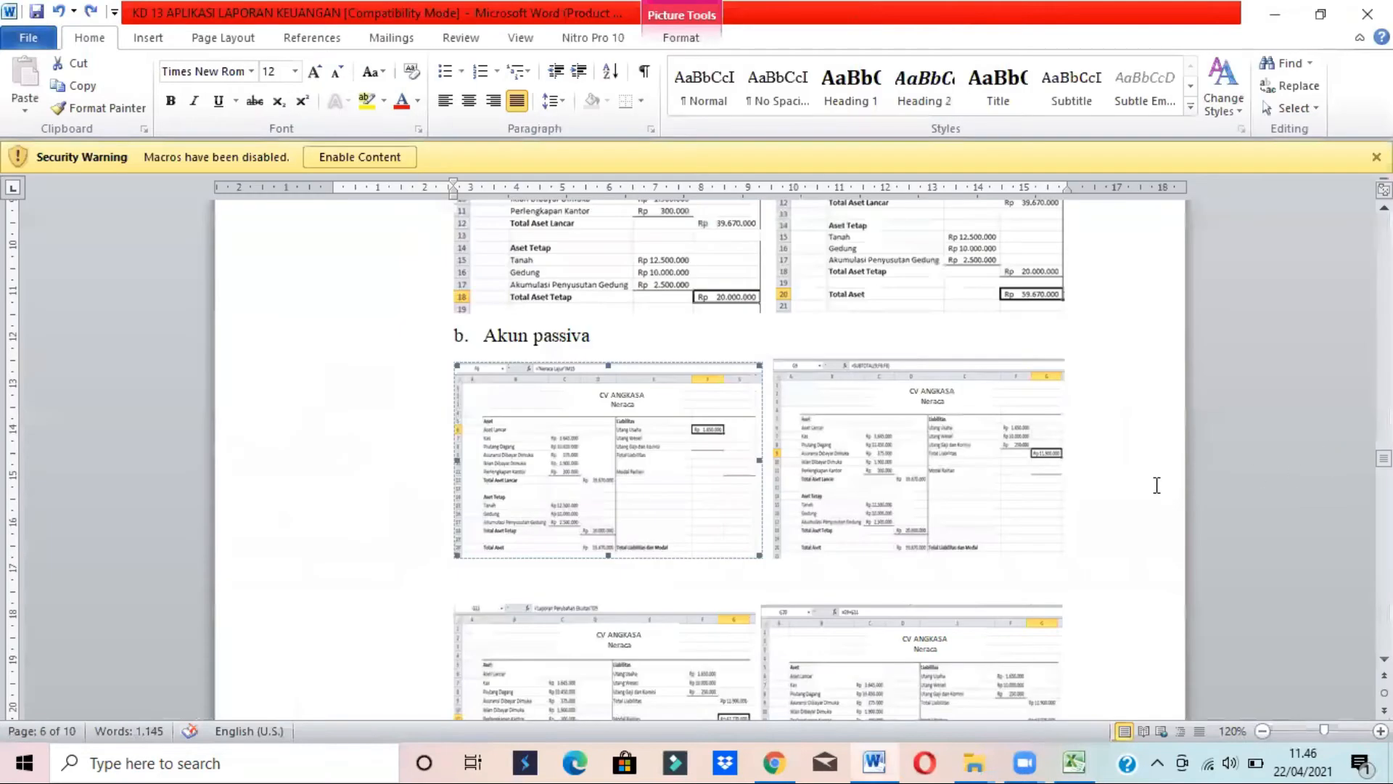
pyautogui.hotkey('alt', 'Tab')
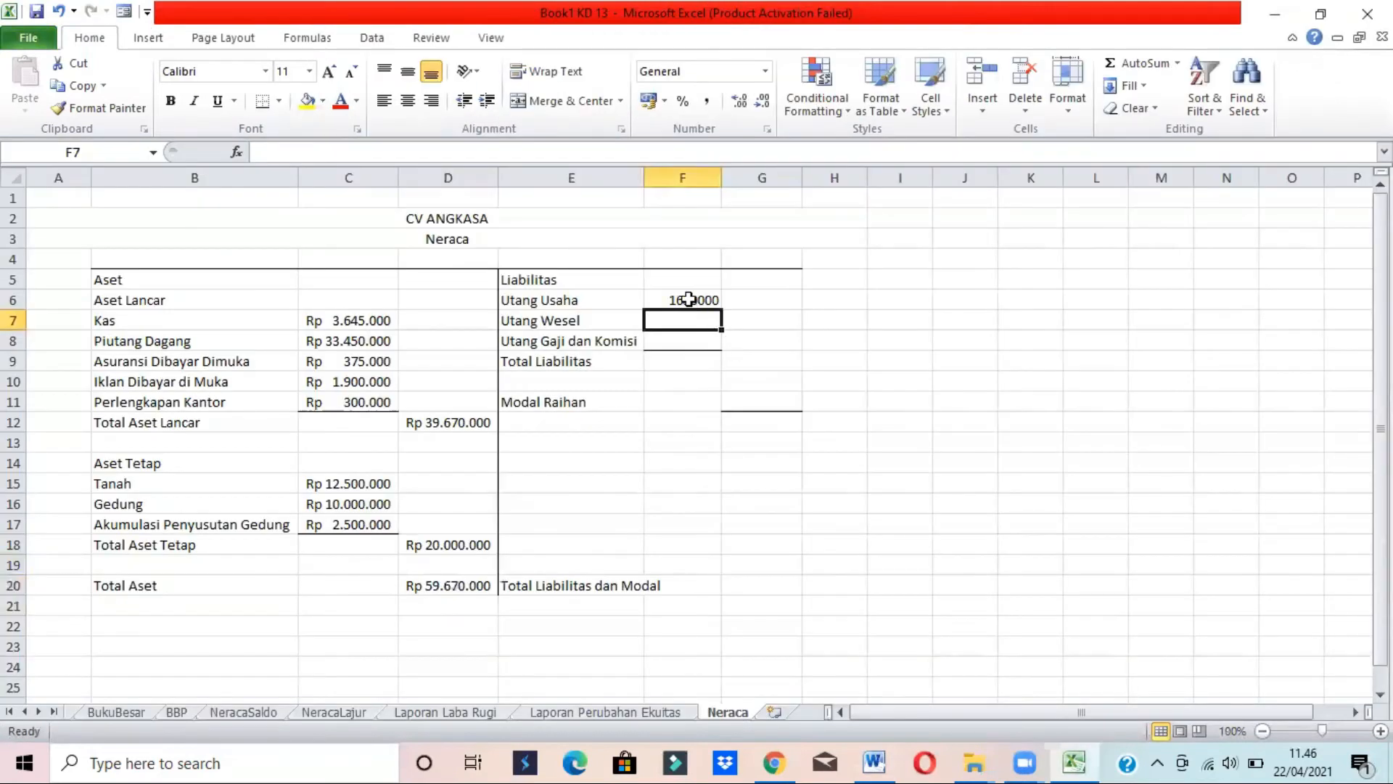
pyautogui.click(696, 302)
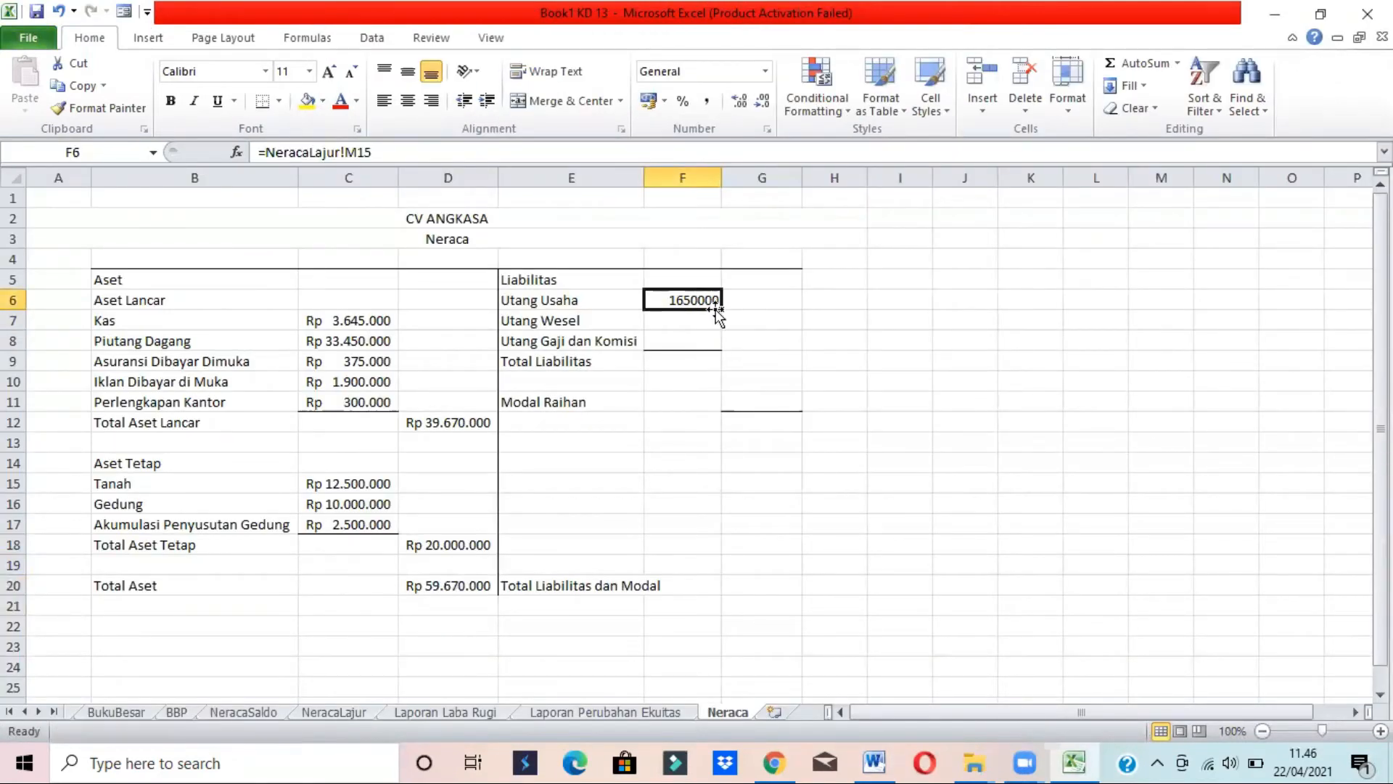
# Fill the Utang Usaha link in F6 down through F8 and reapply the bottom border to the Utang Gaji dan Komisi amount
pyautogui.moveTo(720, 308); pyautogui.dragTo(722, 350)
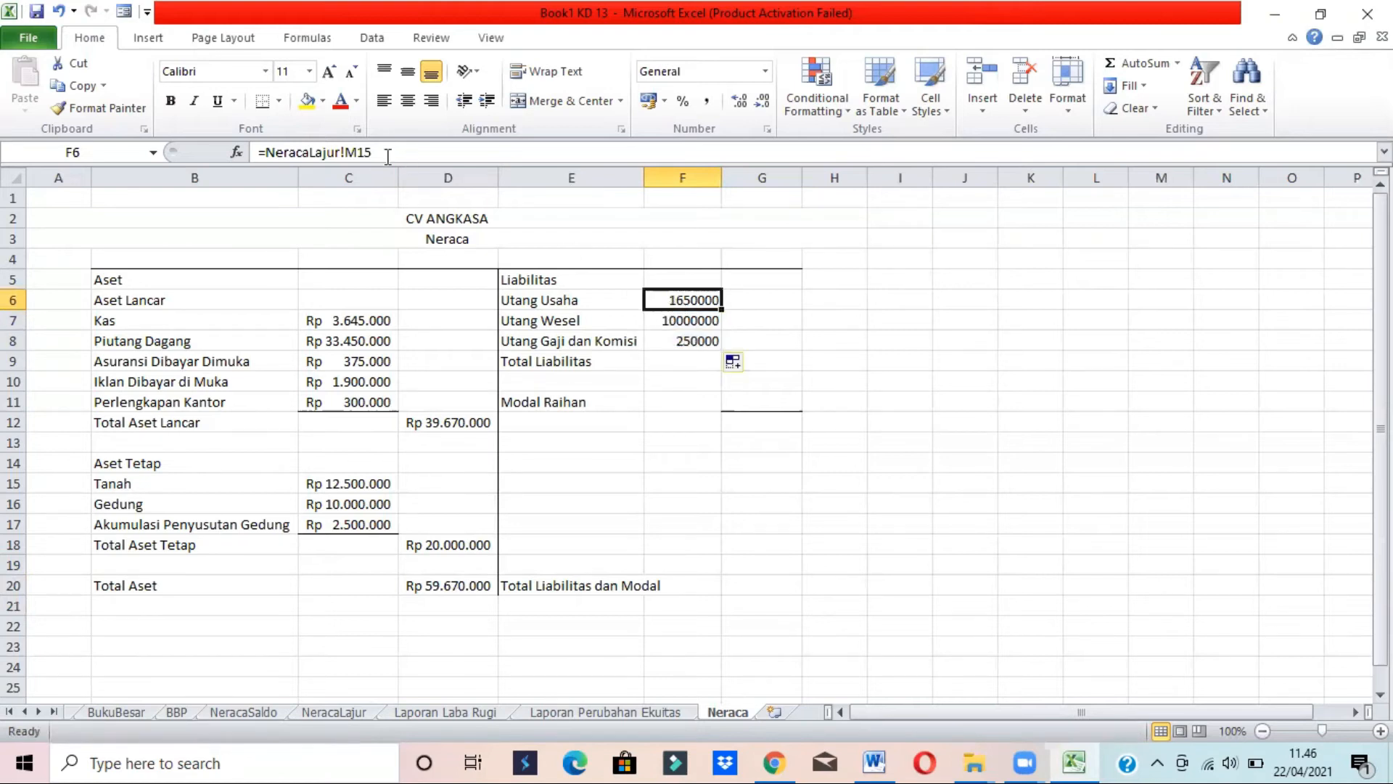
pyautogui.click(704, 322)
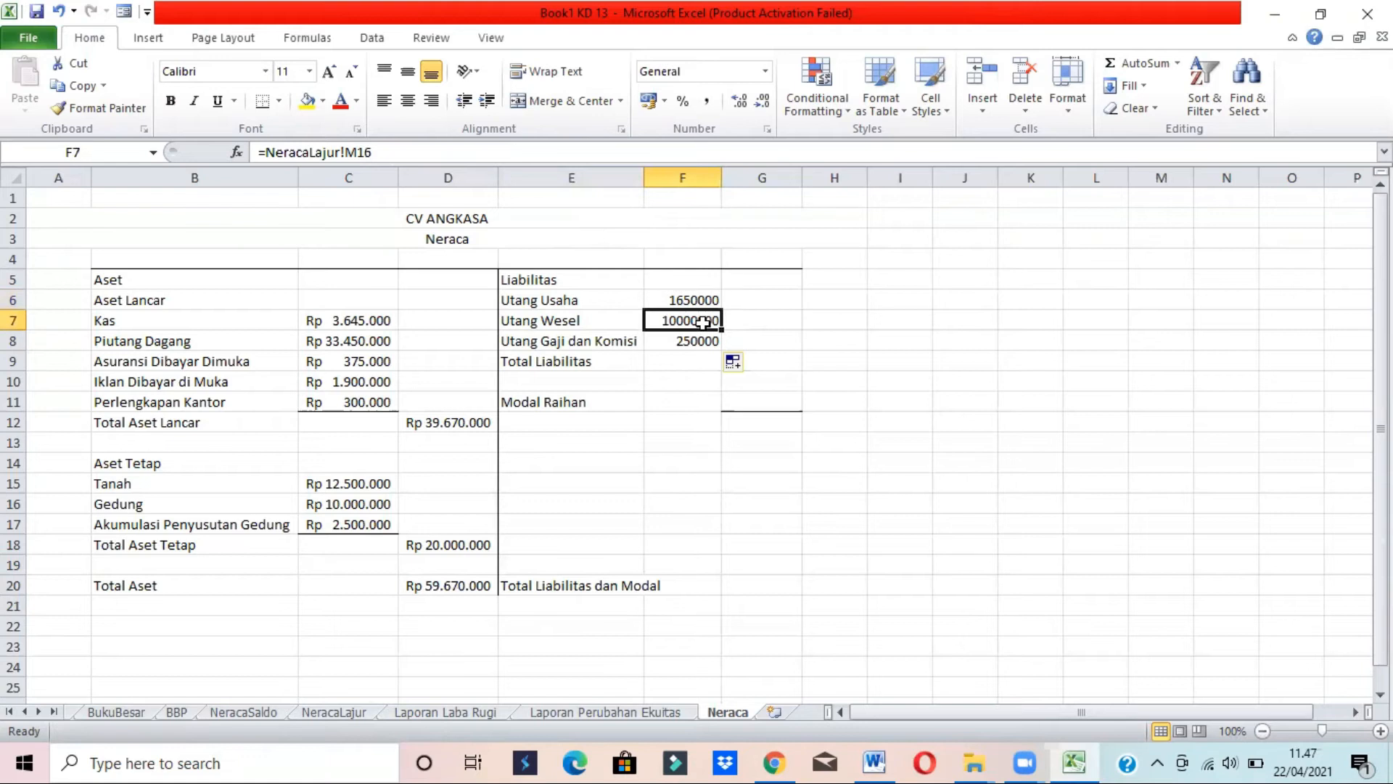
pyautogui.click(693, 345)
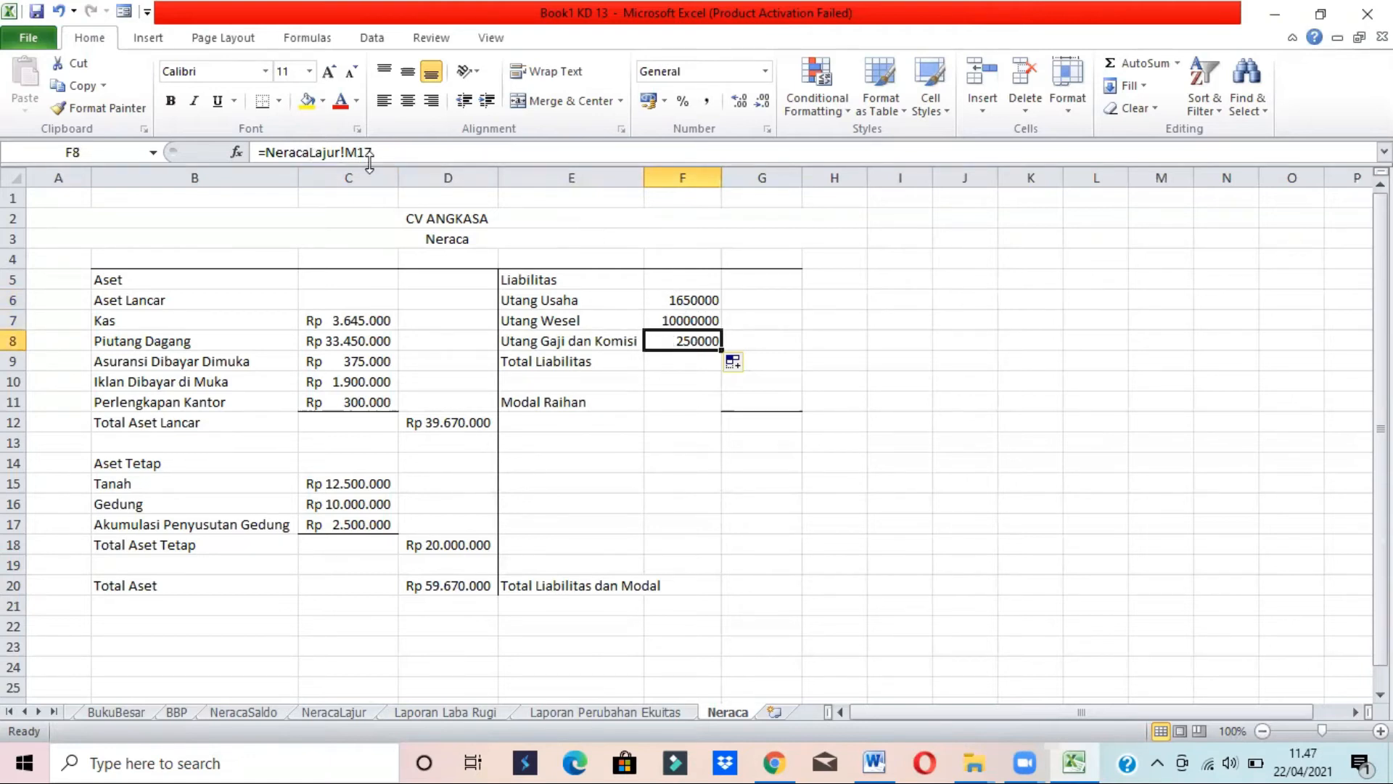
pyautogui.click(639, 401)
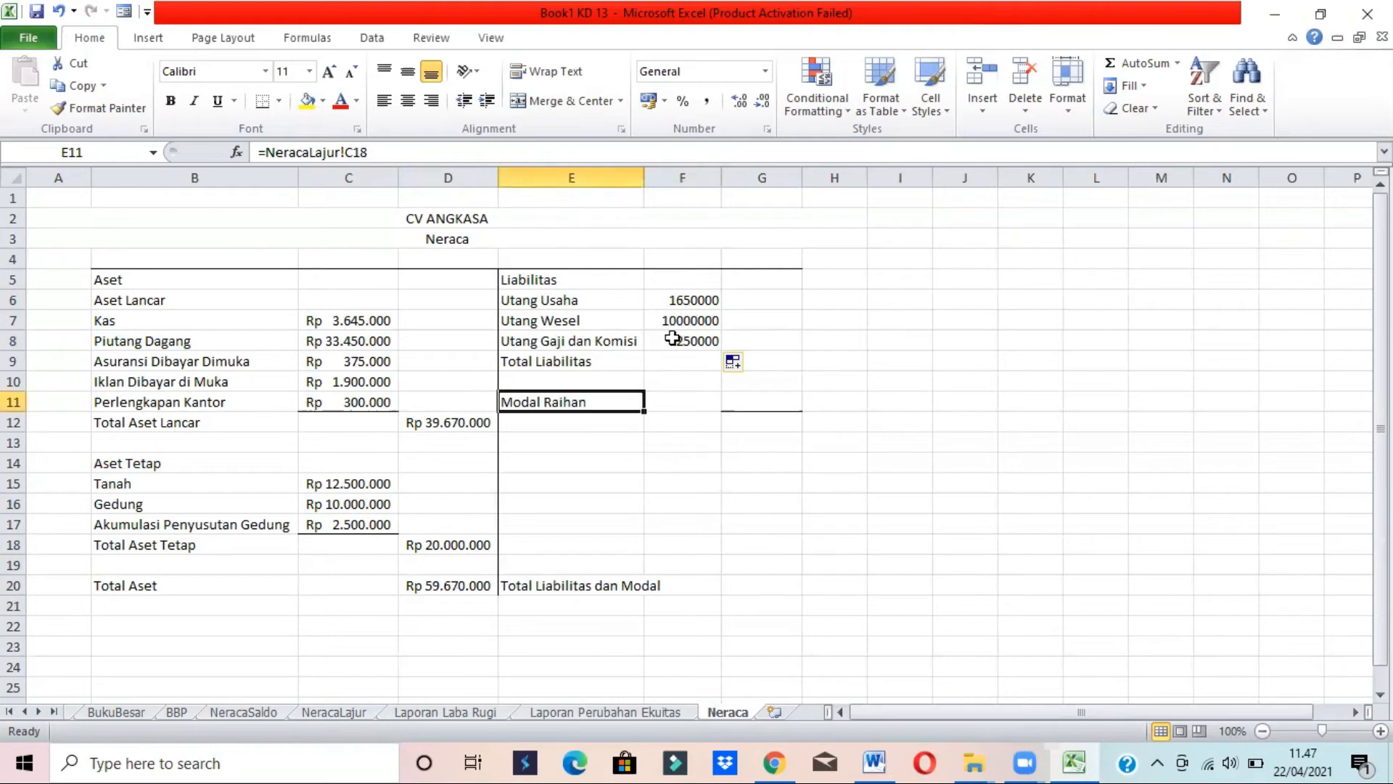
pyautogui.click(672, 337)
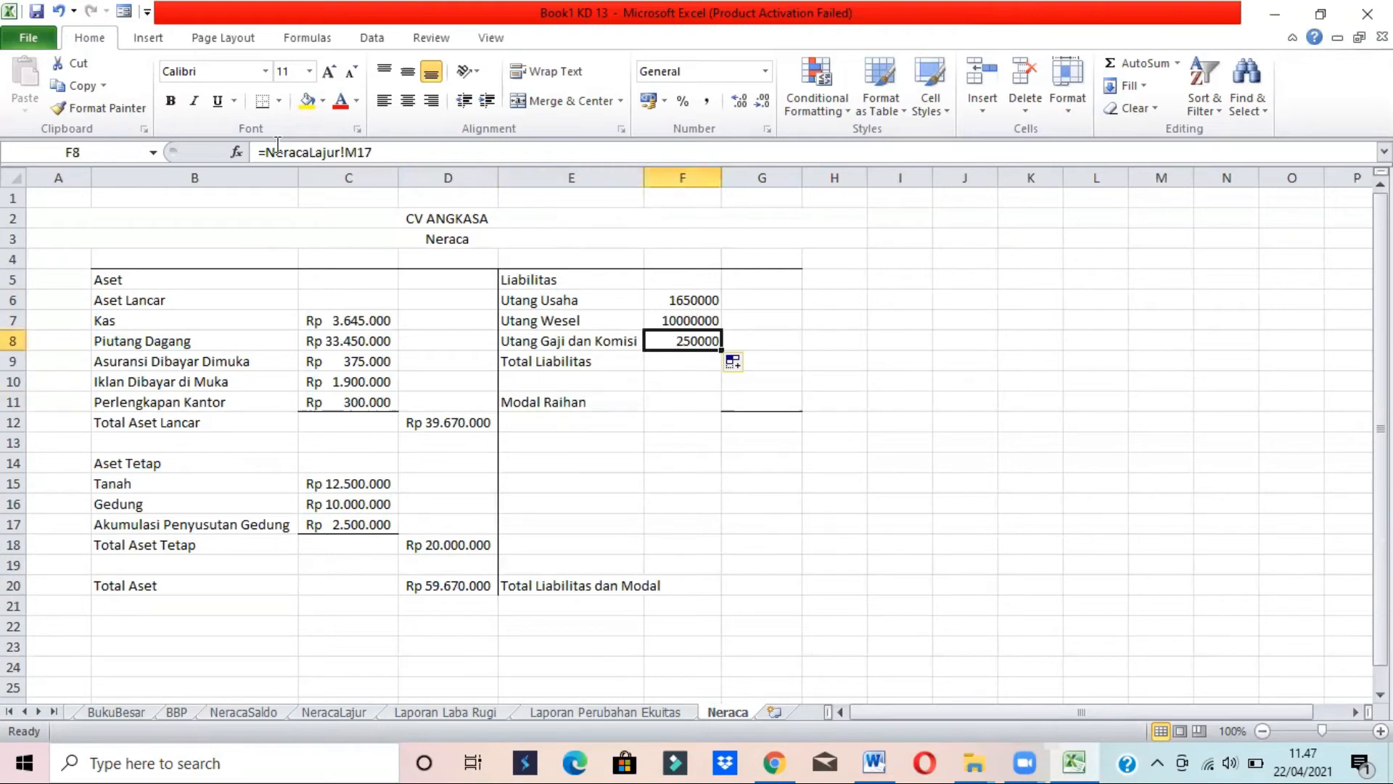
pyautogui.click(262, 102)
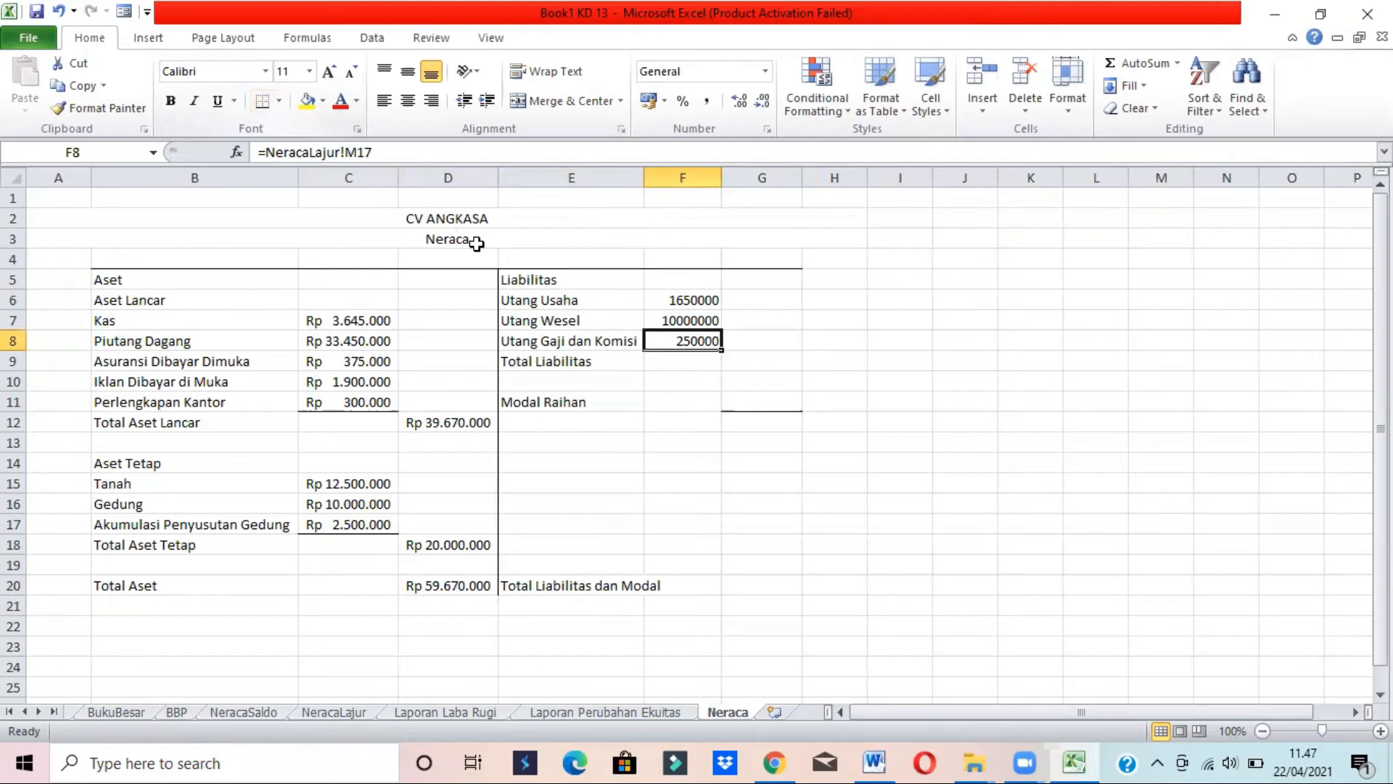
# Check the Word reference and calculate Total Liabilitas in G9 with =SUBTOTAL(9;F6:F8)
pyautogui.hotkey('alt', 'Tab')
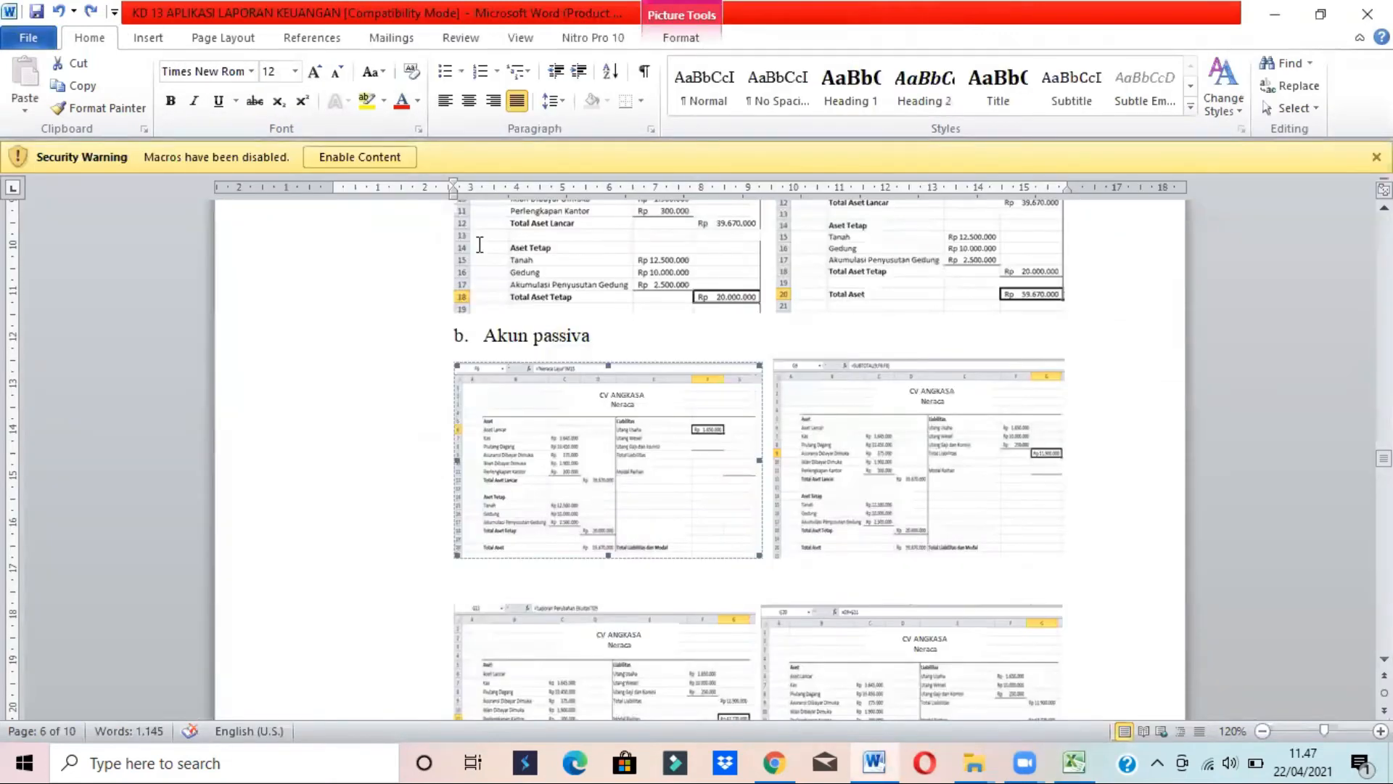
pyautogui.hotkey('alt', 'Tab')
pyautogui.click(765, 352)
pyautogui.hotkey('alt', 'Tab')
pyautogui.hotkey('alt', 'Tab')
pyautogui.write('=SUB')
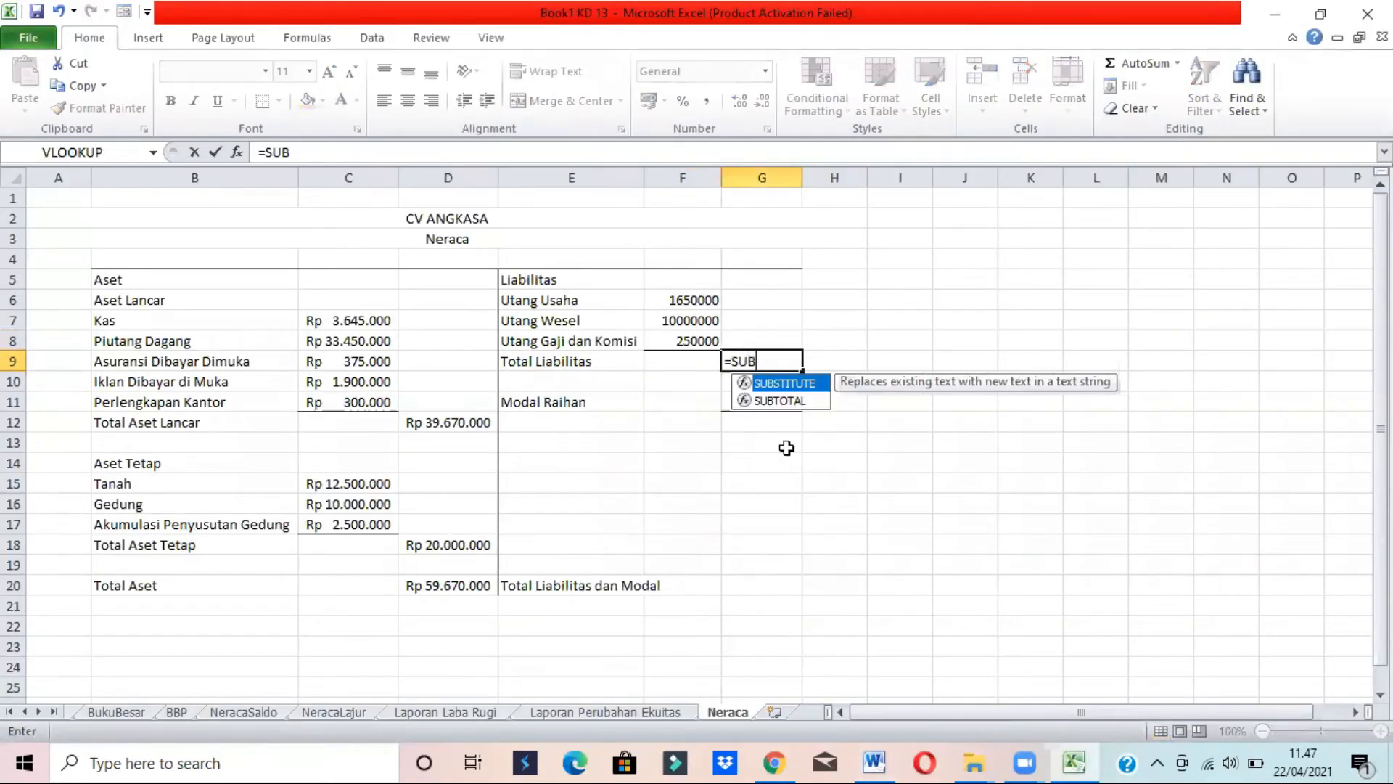
pyautogui.write('TOTAL(')
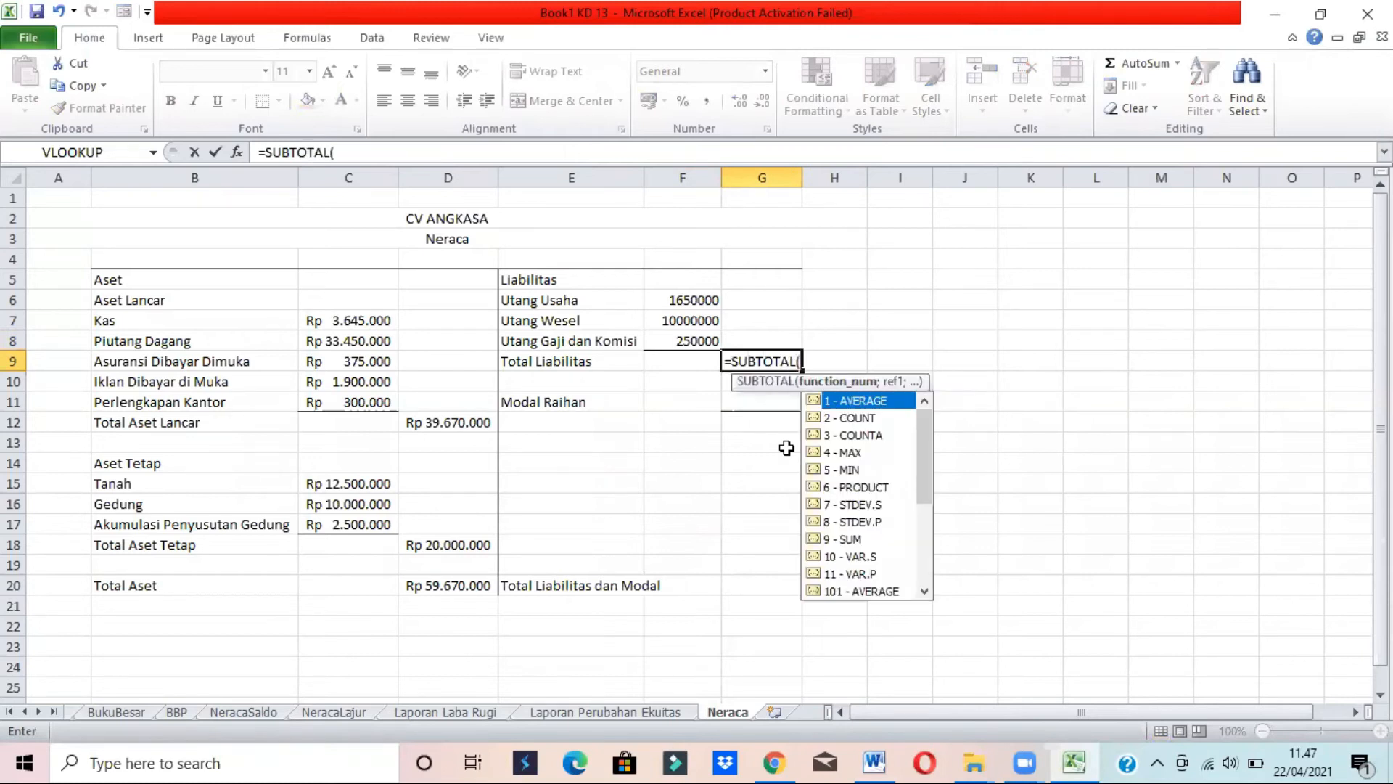
pyautogui.write('9;')
pyautogui.moveTo(690, 299); pyautogui.dragTo(683, 338)
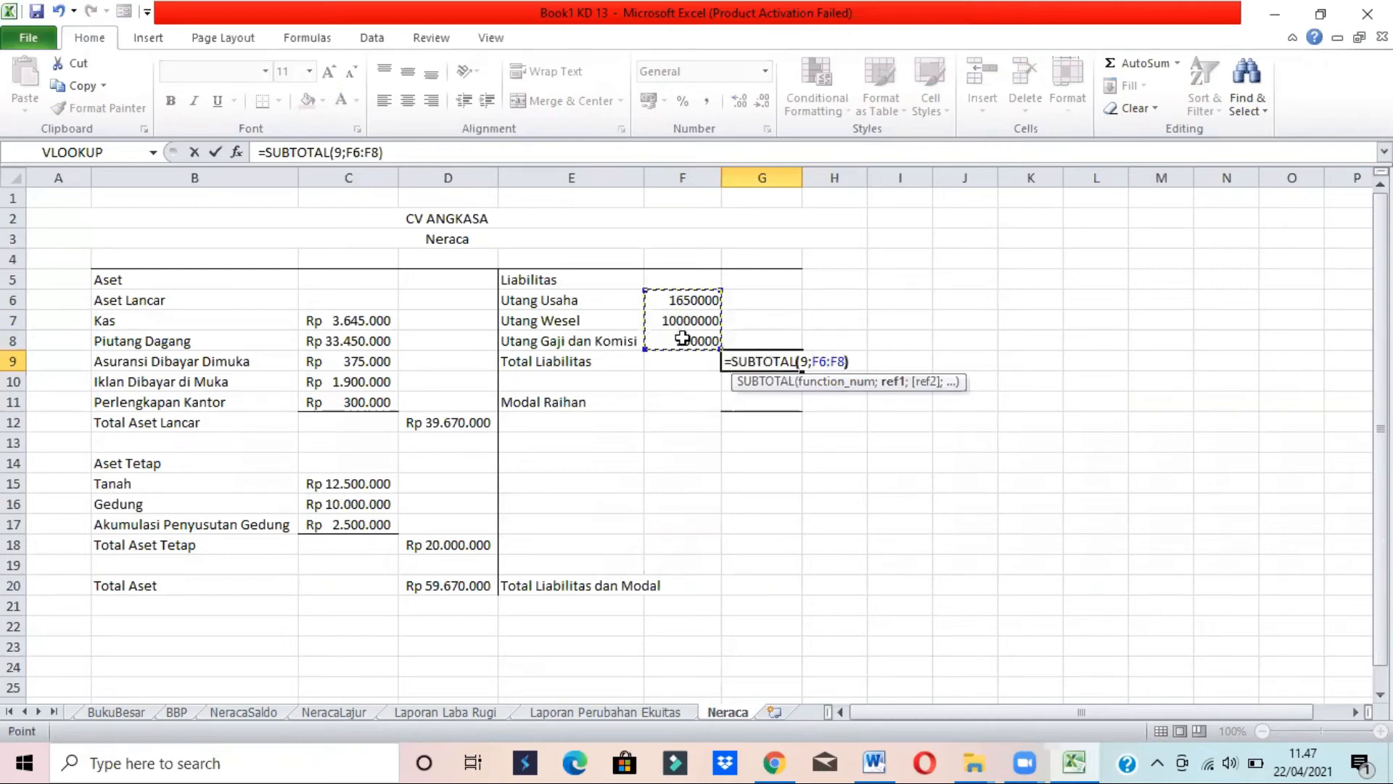
pyautogui.write(')')
pyautogui.press('Return')
# Select the owner's Modal amount cell F11 and examine its Akun passiva example in the Word module, temporarily enlarging the picture
pyautogui.press('Return')
pyautogui.press('Left')
pyautogui.hotkey('alt', 'Tab')
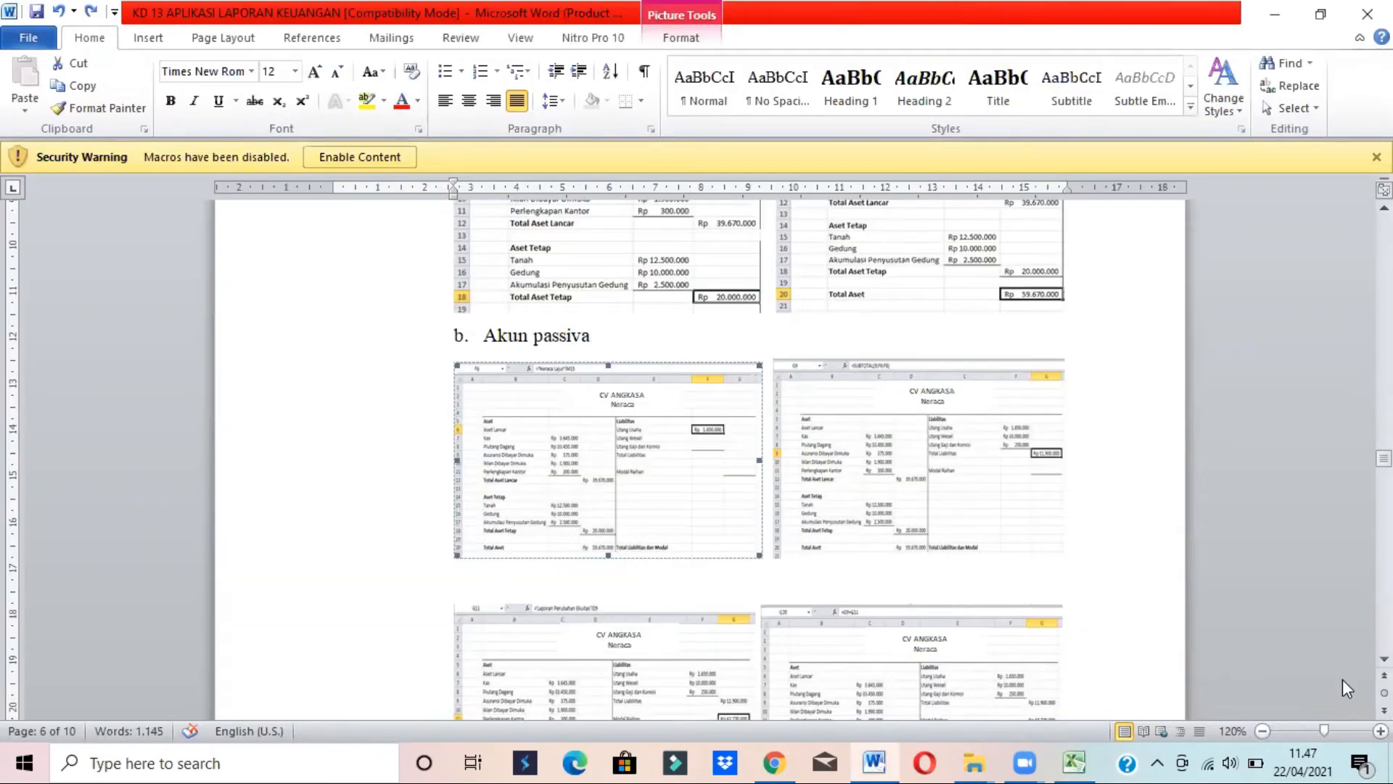
pyautogui.scroll(-4, 699, 457)
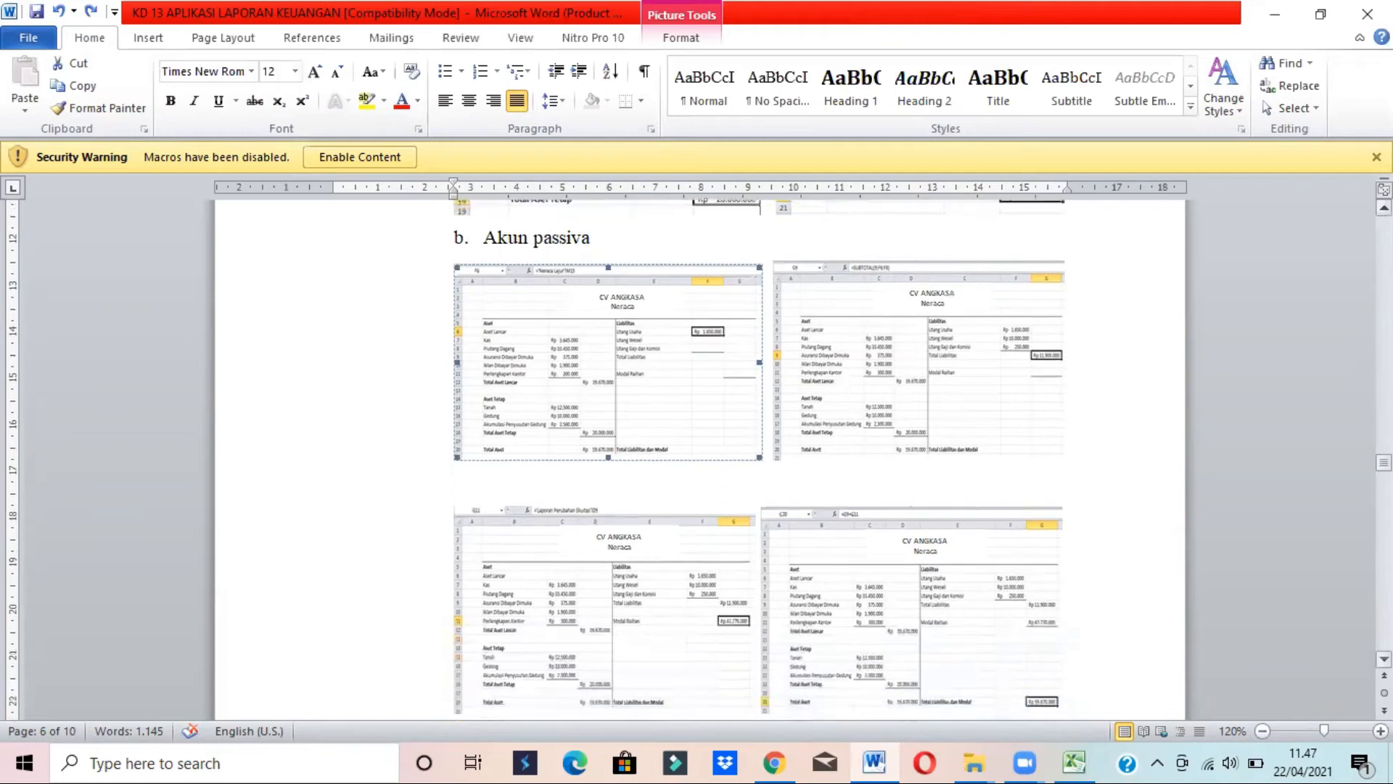
pyautogui.click(510, 448)
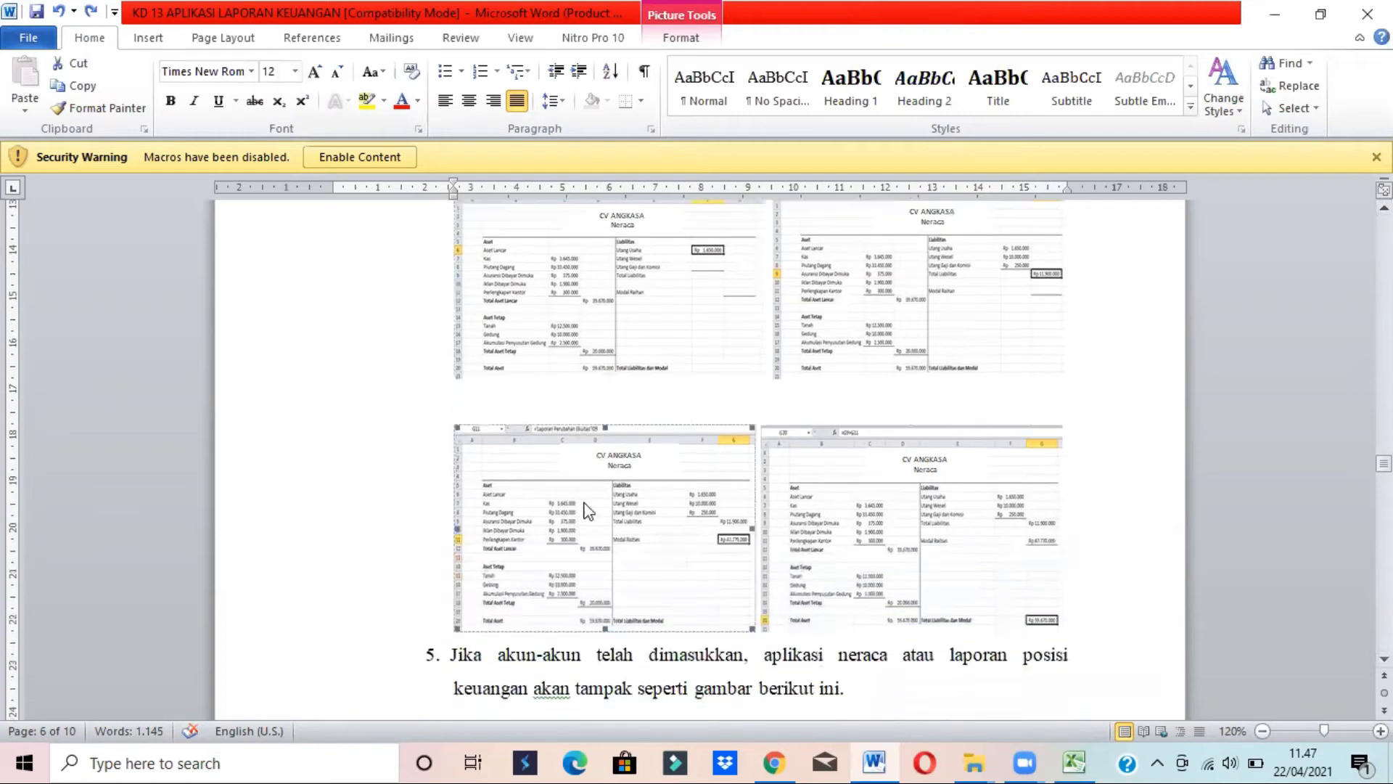
pyautogui.moveTo(456, 426); pyautogui.dragTo(426, 416)
pyautogui.click(1384, 580)
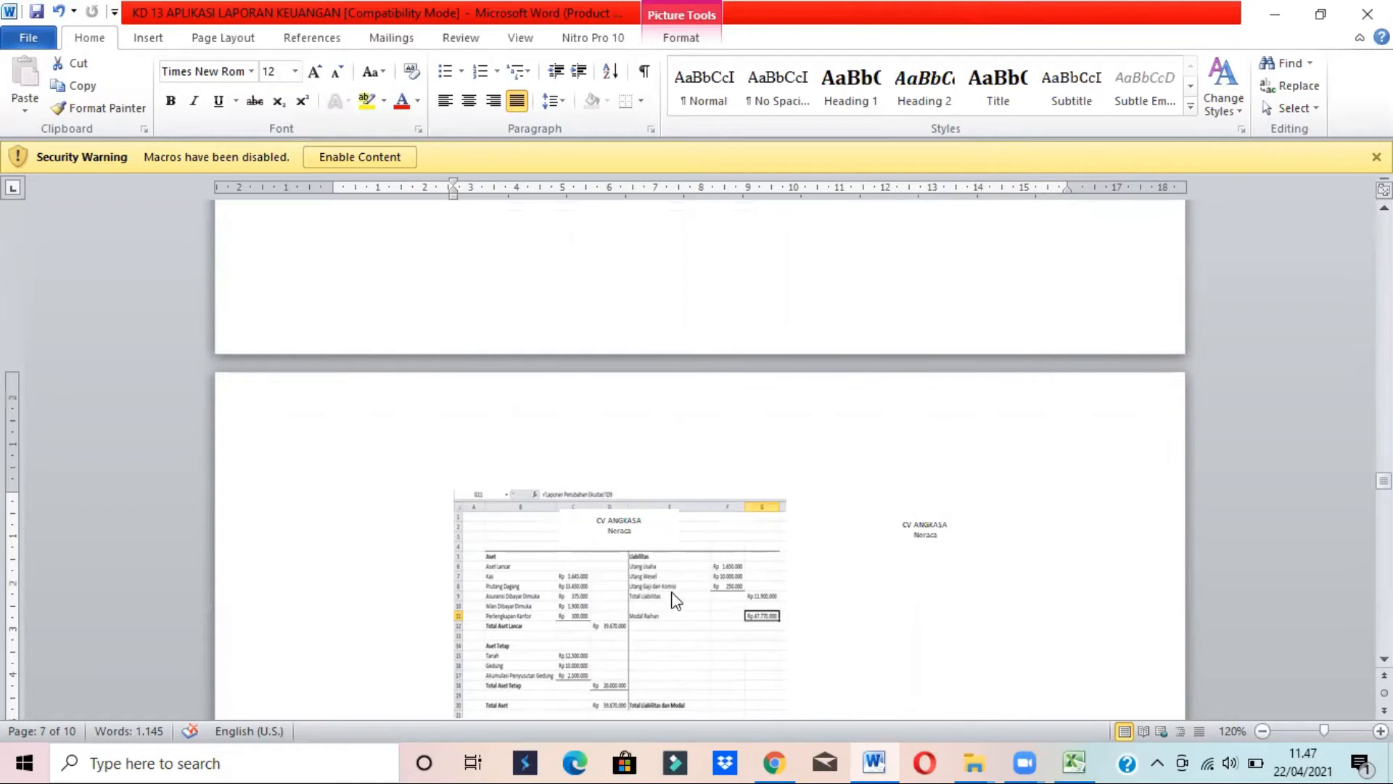
pyautogui.scroll(-1, 998, 648)
pyautogui.click(615, 467)
pyautogui.hotkey('ctrl', 'z')
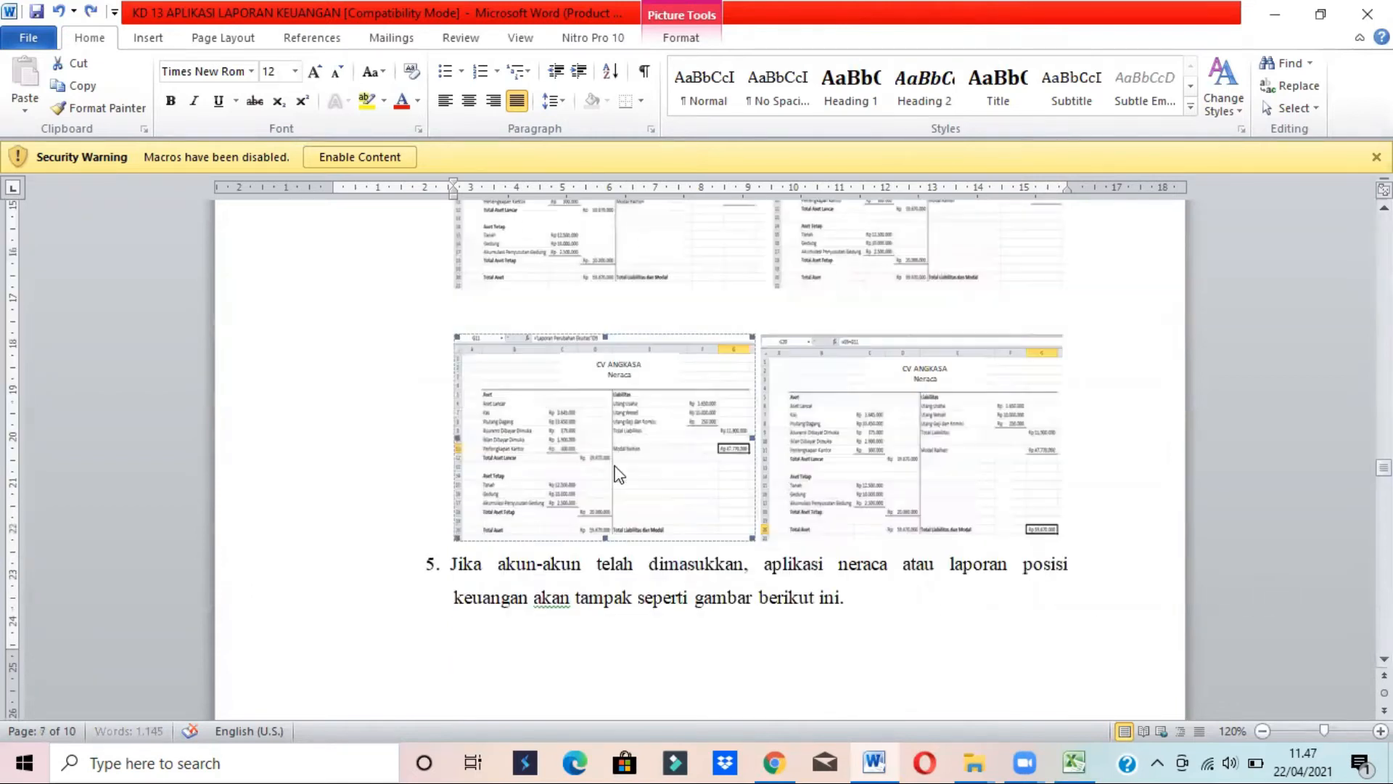
# Link the owner's Modal amount in F11 to cell D9 of the Laporan Perubahan Ekuitas sheet
pyautogui.hotkey('alt', 'Tab')
pyautogui.write('=')
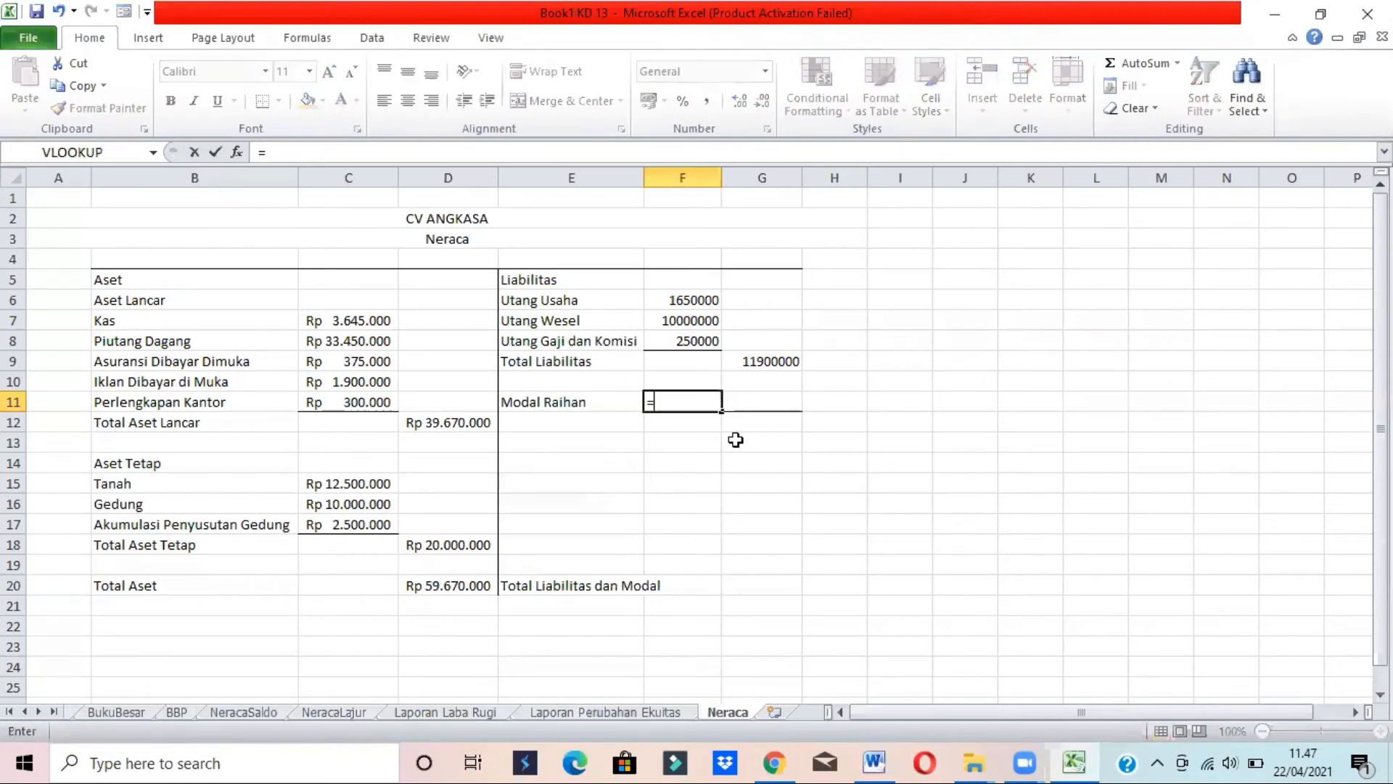
pyautogui.click(617, 711)
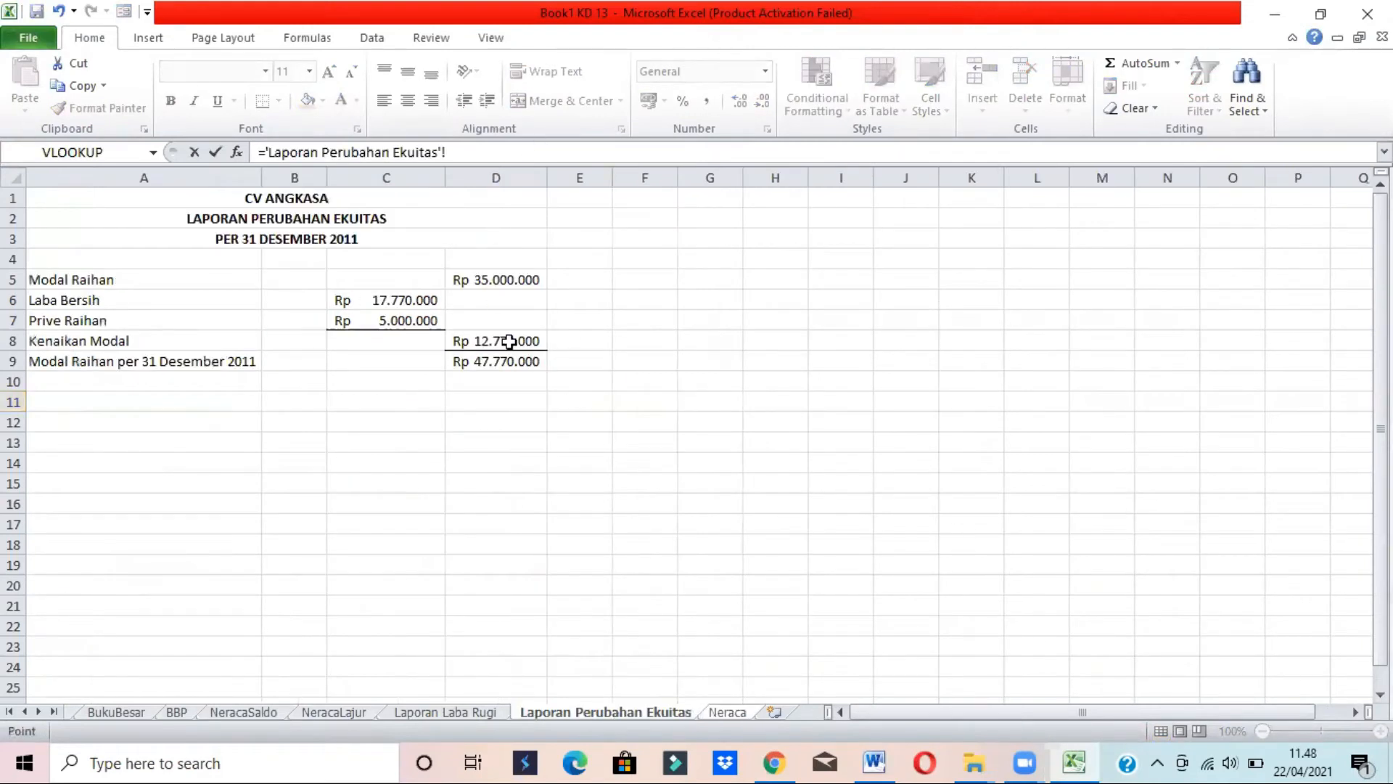
pyautogui.click(488, 357)
pyautogui.press('Return')
# Compare with the Word reference, move the owner's Modal link from F11 to G11, and reapply the bottom border to G11
pyautogui.hotkey('alt', 'Tab')
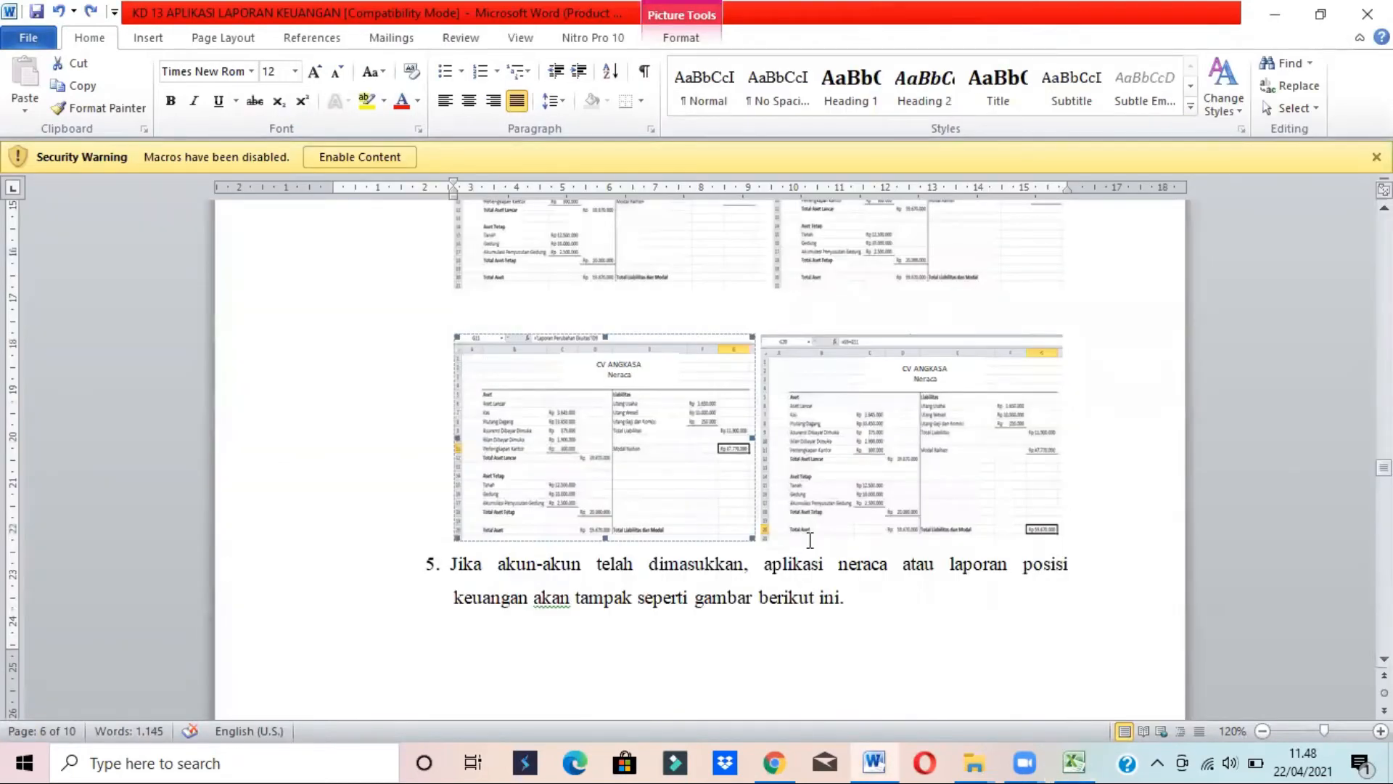
pyautogui.hotkey('alt', 'Tab')
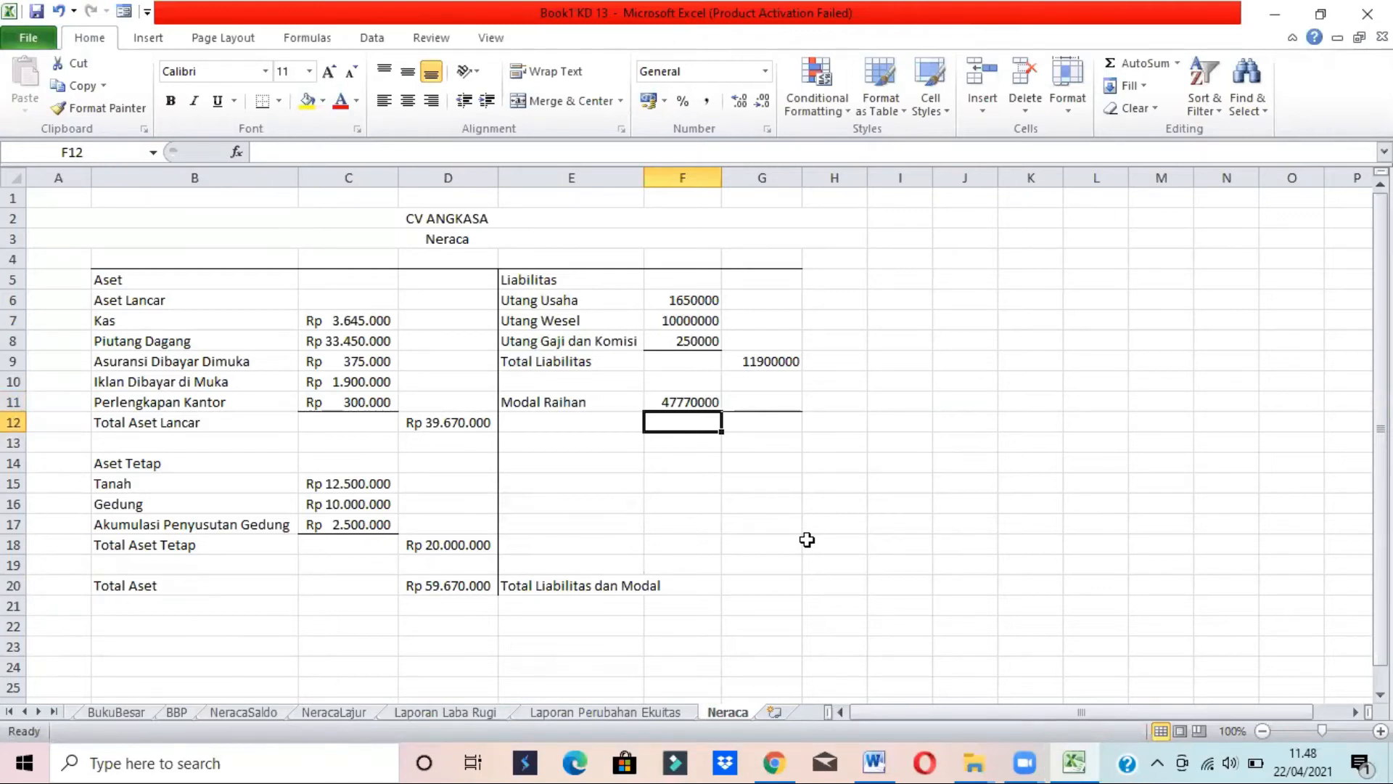
pyautogui.hotkey('alt', 'Tab')
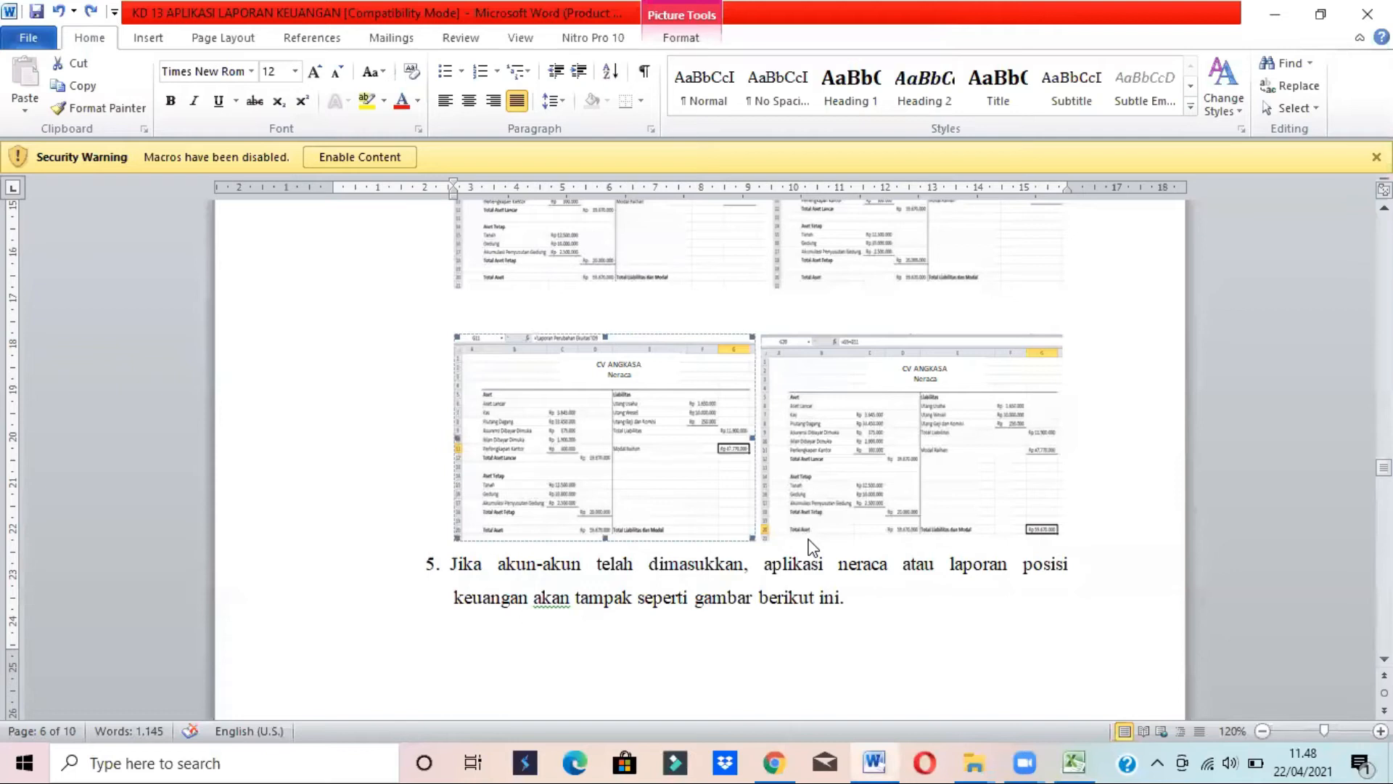
pyautogui.hotkey('alt', 'Tab')
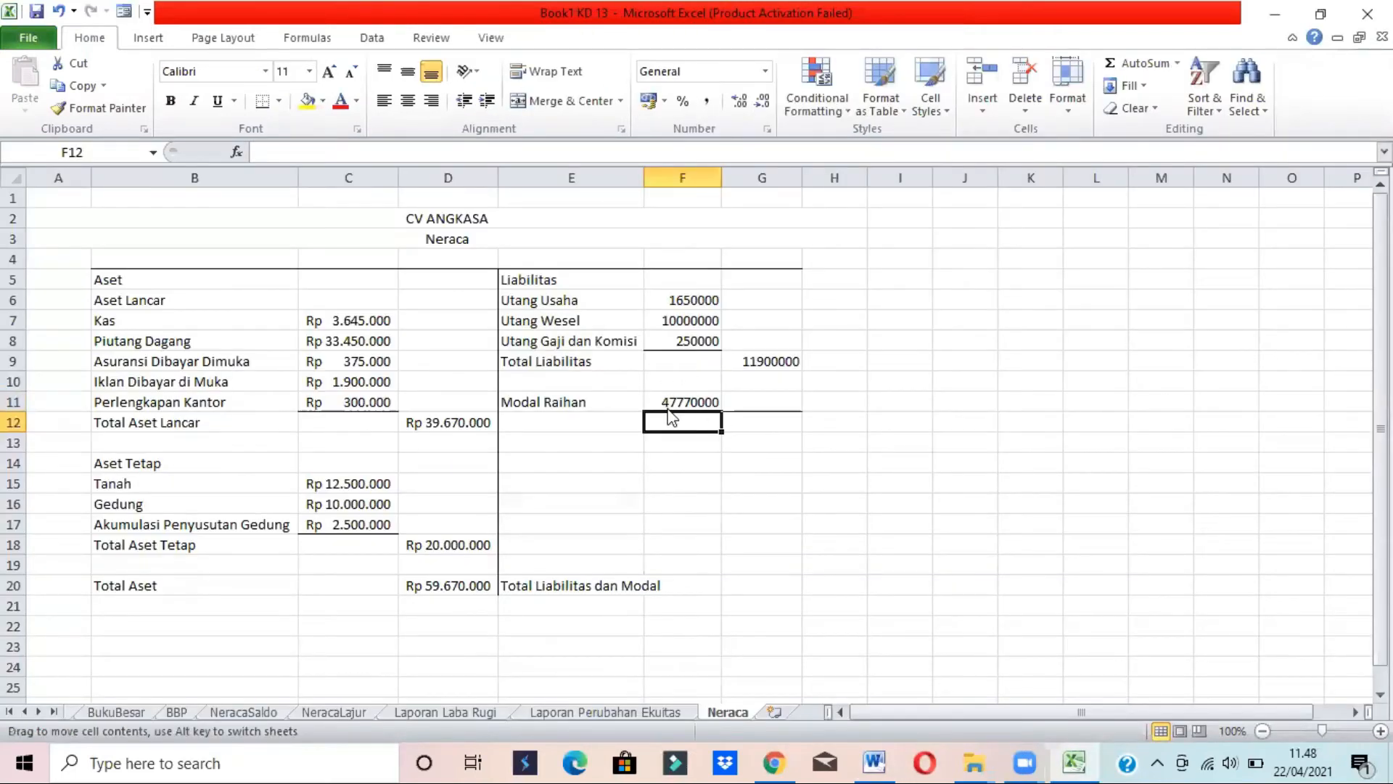
pyautogui.click(682, 403)
pyautogui.hotkey('ctrl', 'x')
pyautogui.press('Right')
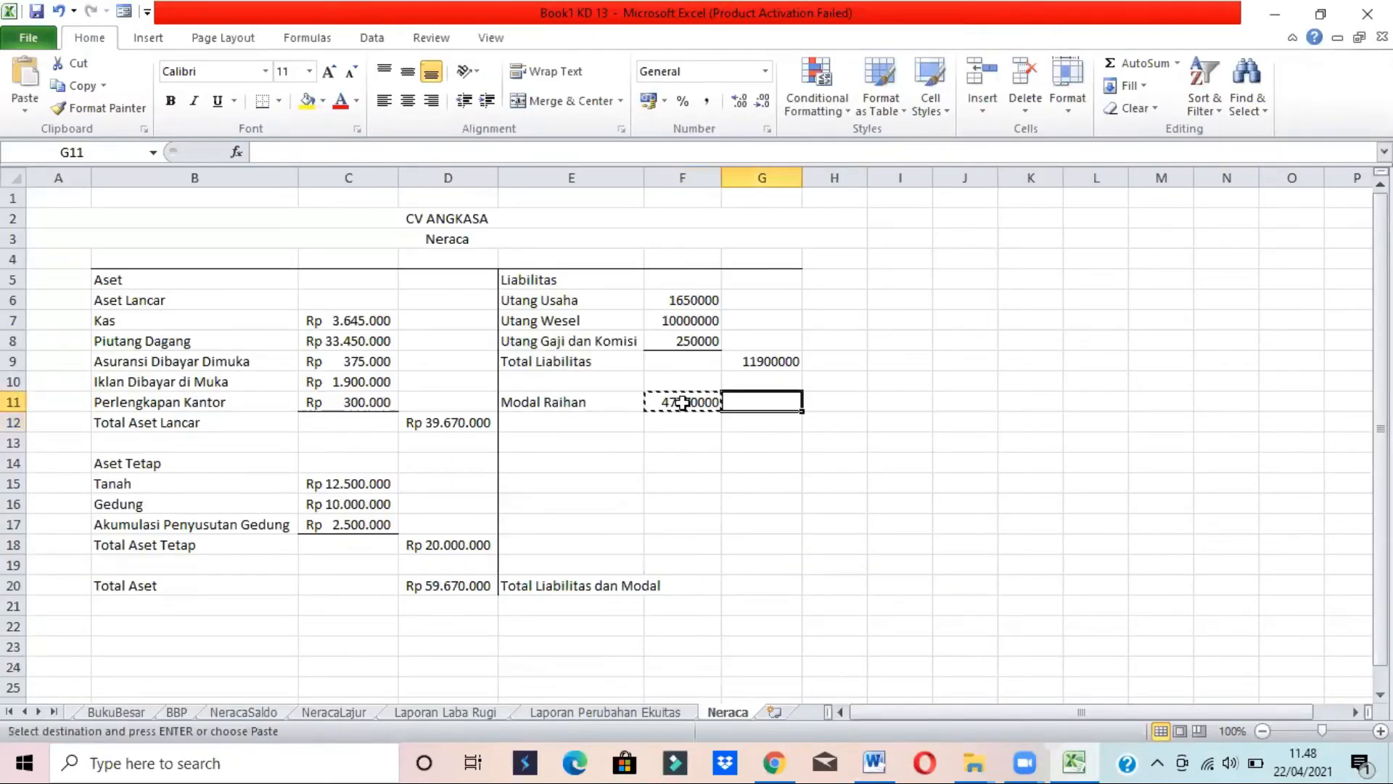
pyautogui.press('Return')
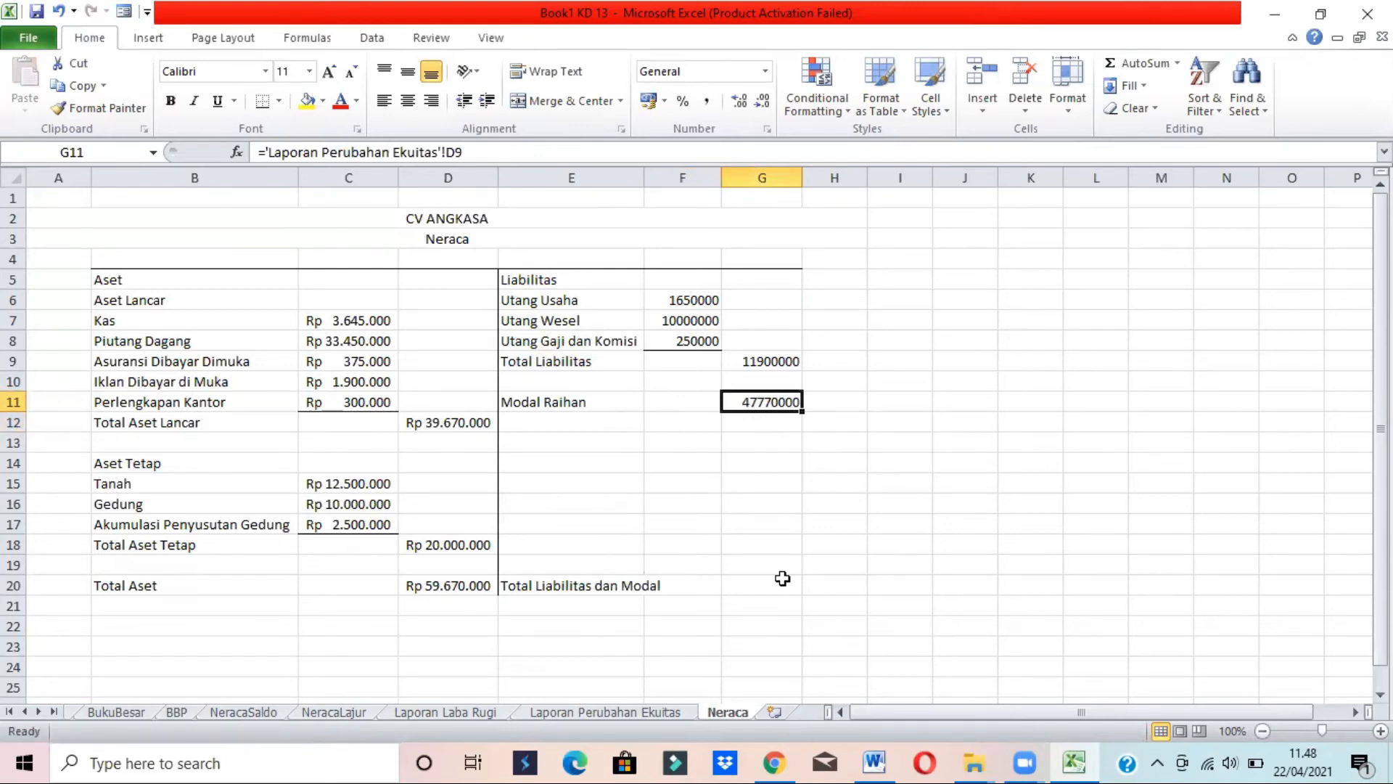
pyautogui.click(733, 585)
pyautogui.click(736, 400)
pyautogui.click(269, 110)
# Check the Word example and calculate Total Liabilitas dan Modal in G20 with =G9+G11
pyautogui.click(774, 597)
pyautogui.click(780, 591)
pyautogui.hotkey('alt', 'Tab')
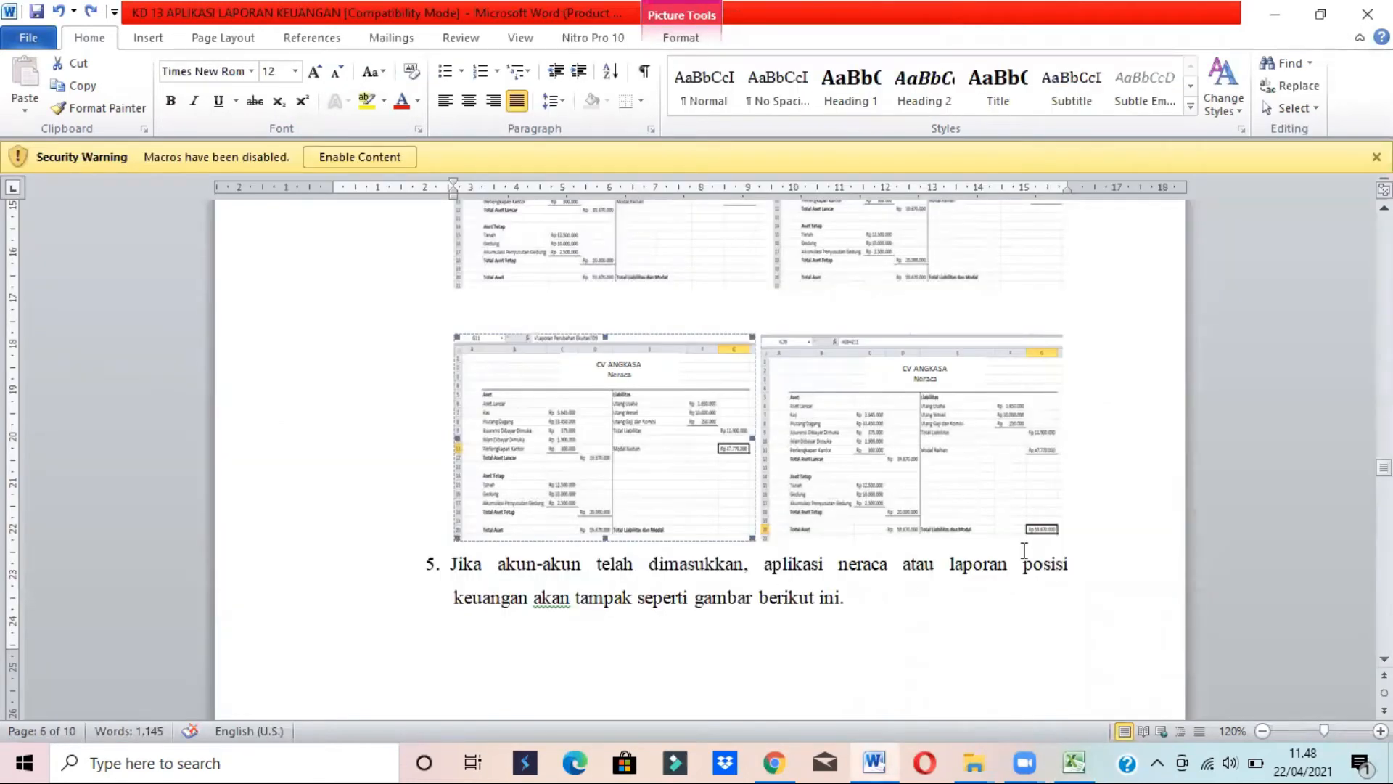
pyautogui.hotkey('alt', 'Tab')
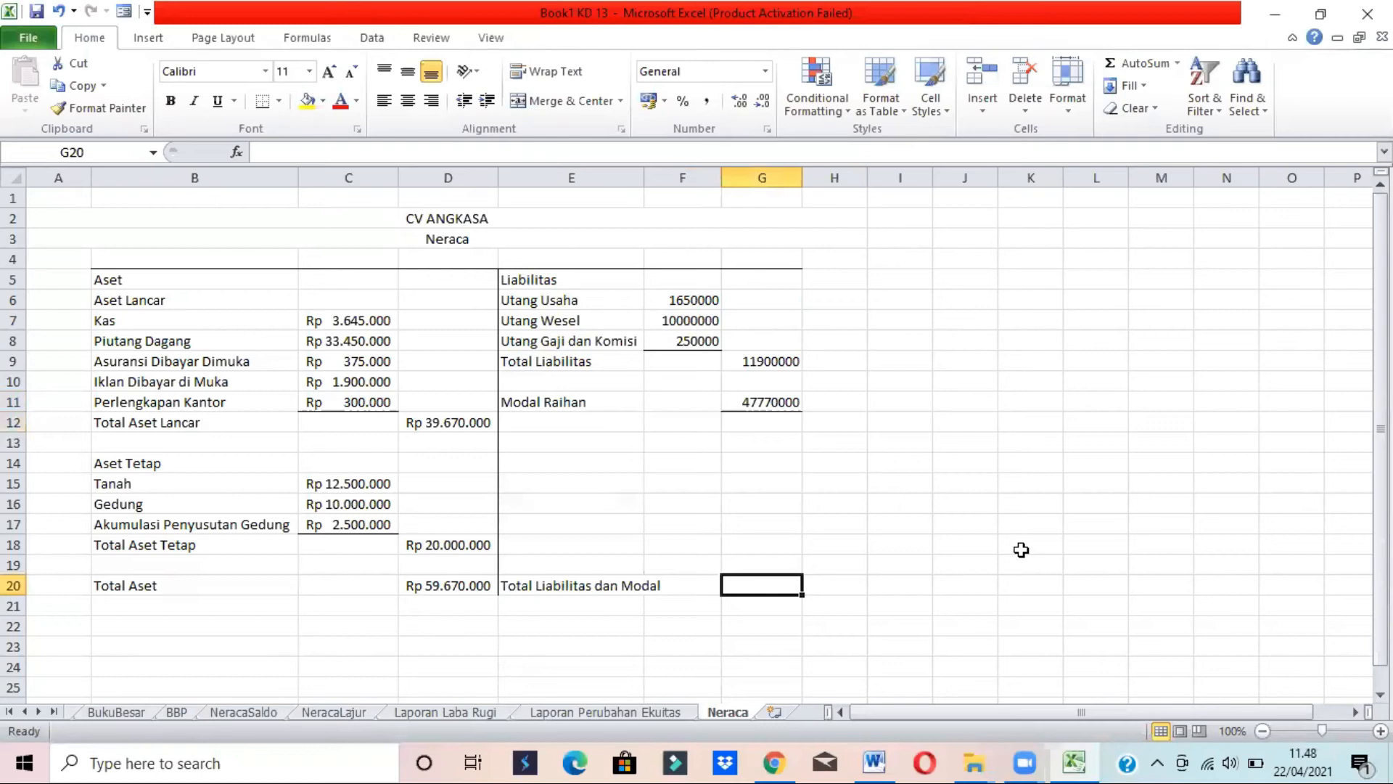
pyautogui.write('=')
pyautogui.click(761, 362)
pyautogui.write('+')
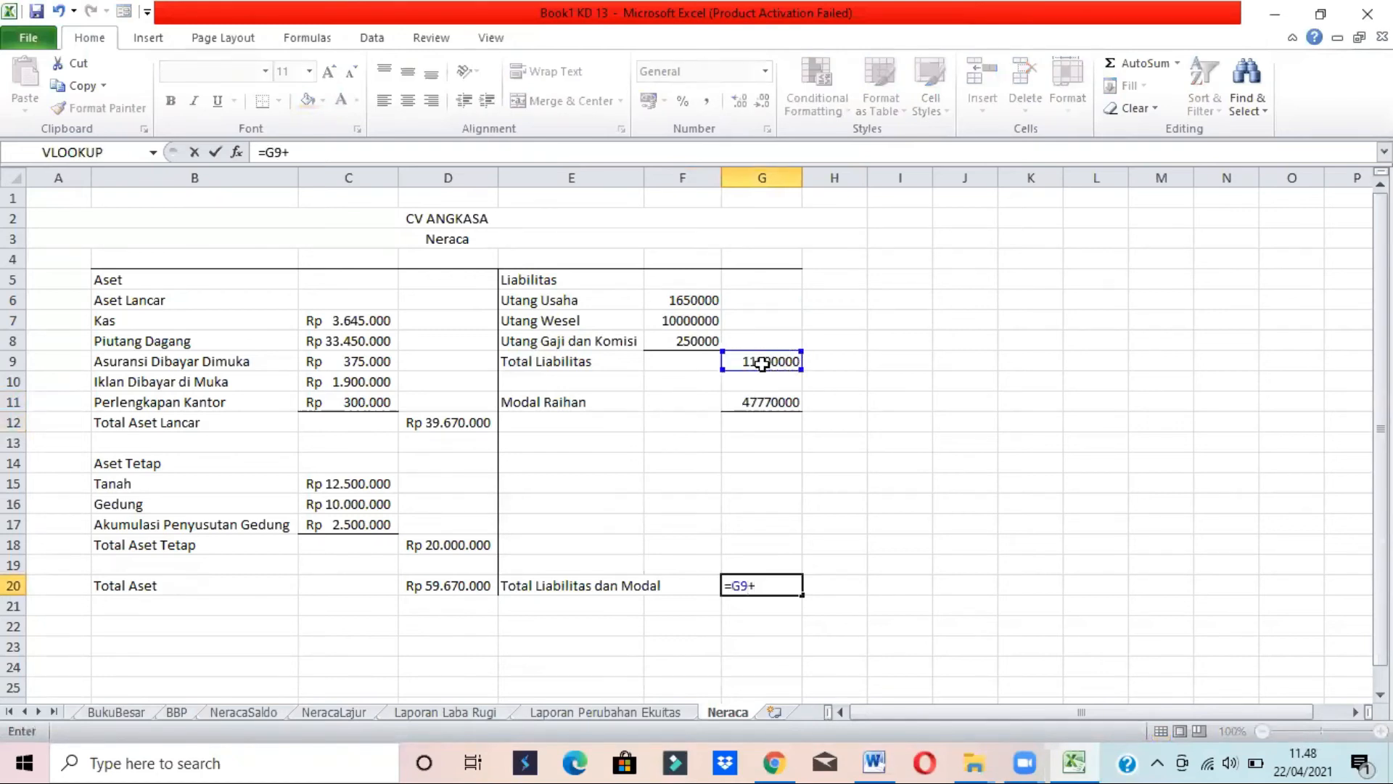
pyautogui.click(771, 404)
pyautogui.press('Return')
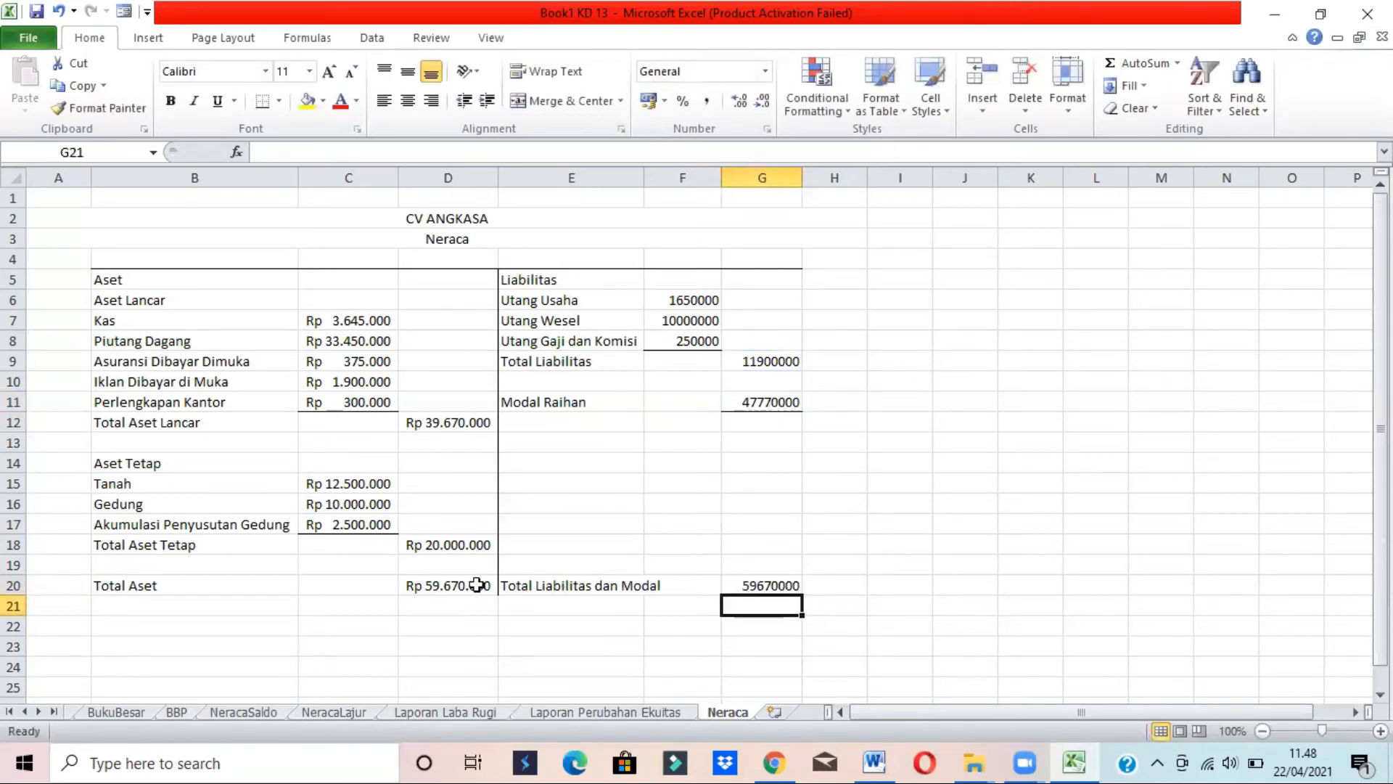
# Format F6:G20 as Rupiah accounting values without decimals and widen columns F and G to fit them
pyautogui.moveTo(692, 305); pyautogui.dragTo(785, 585)
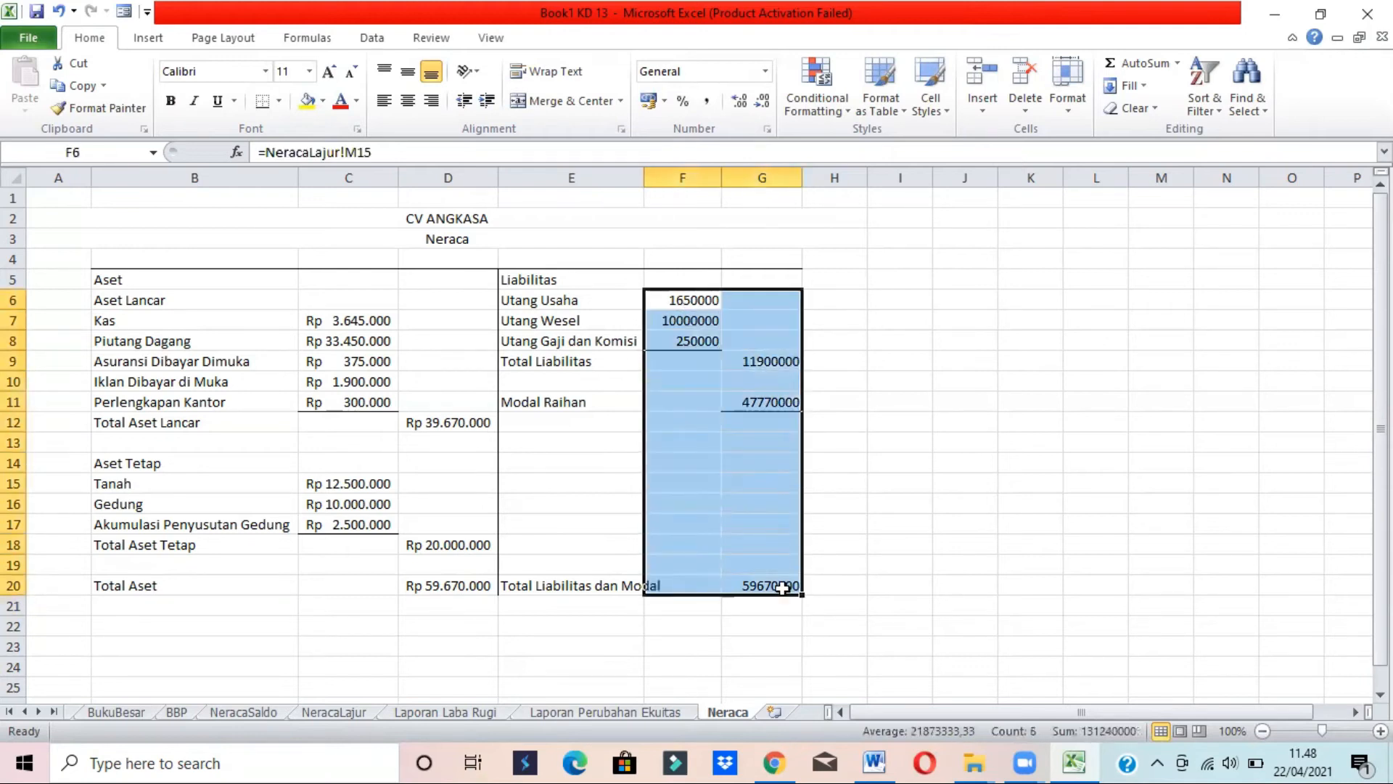
pyautogui.click(651, 102)
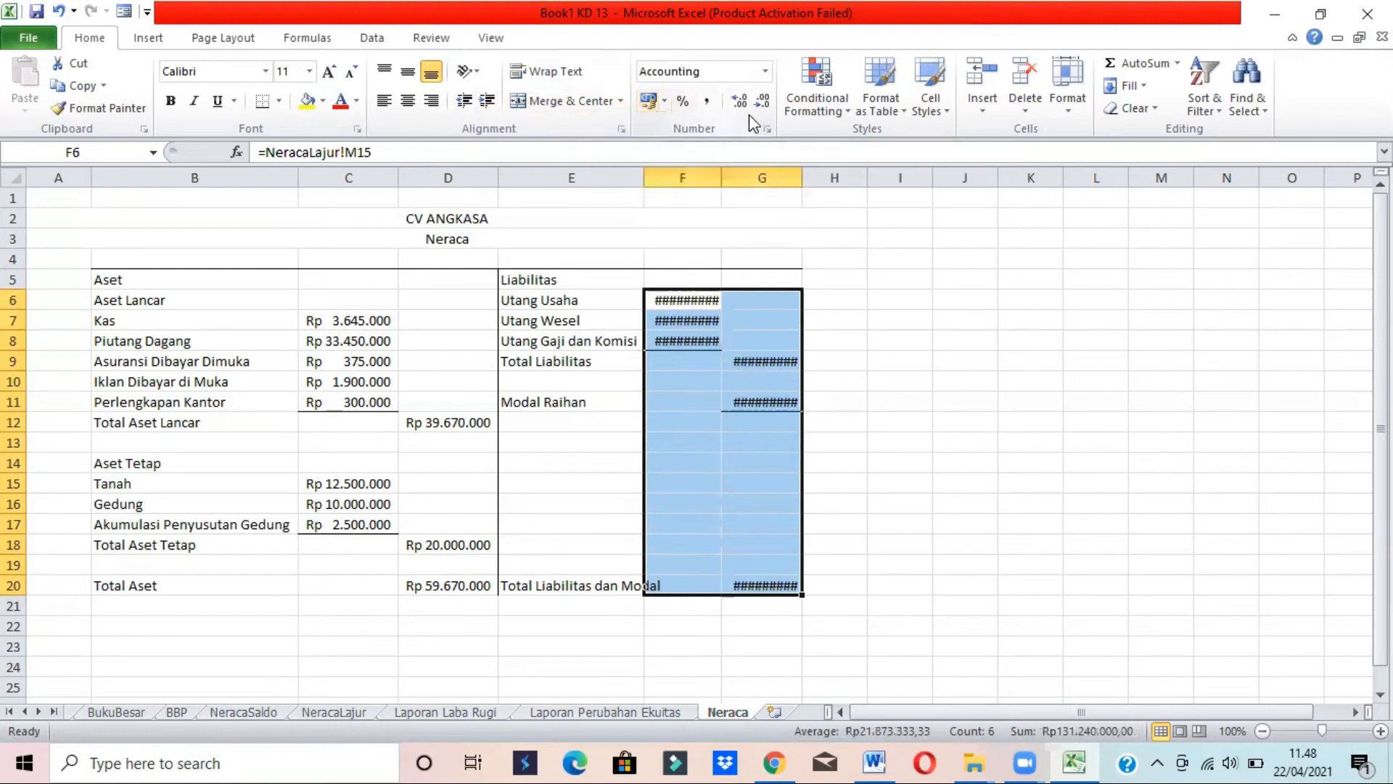
pyautogui.click(762, 102)
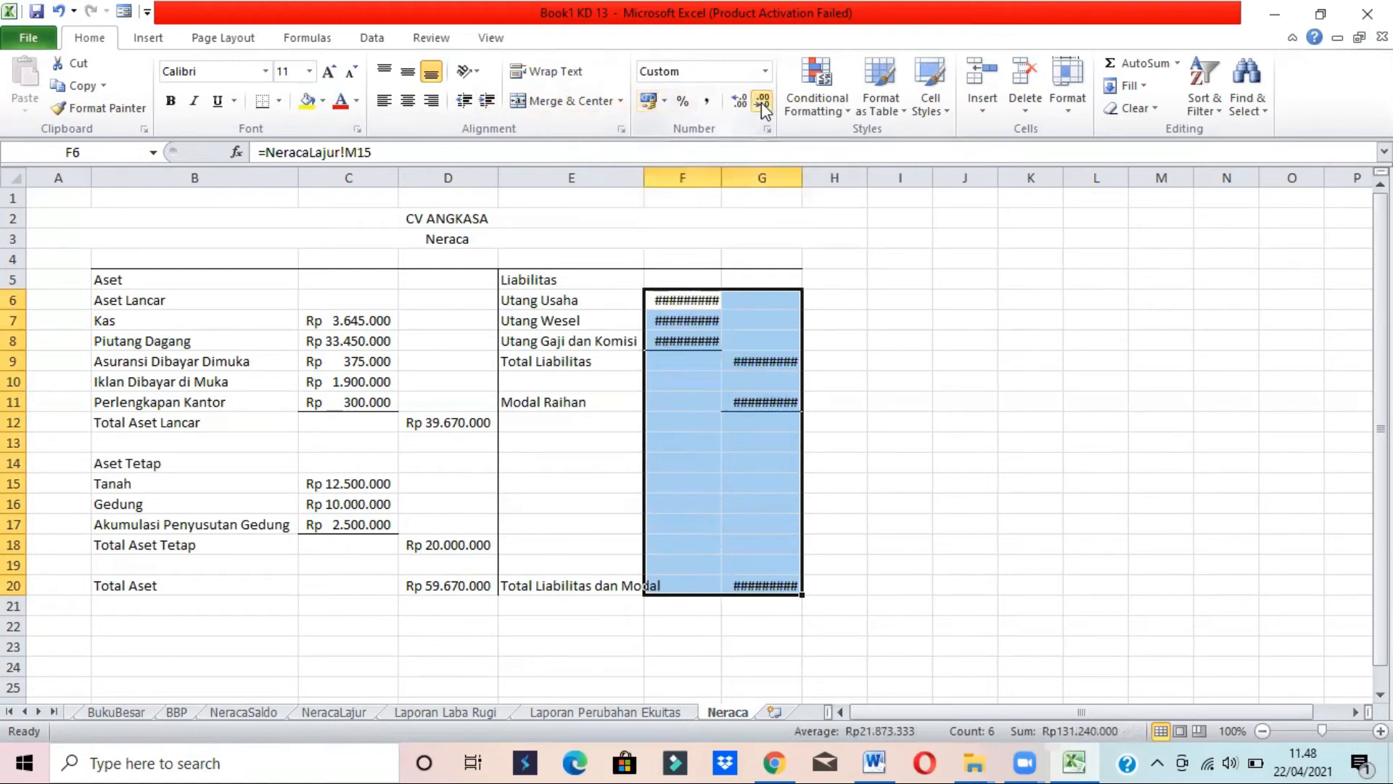
pyautogui.doubleClick(721, 177)
pyautogui.doubleClick(824, 178)
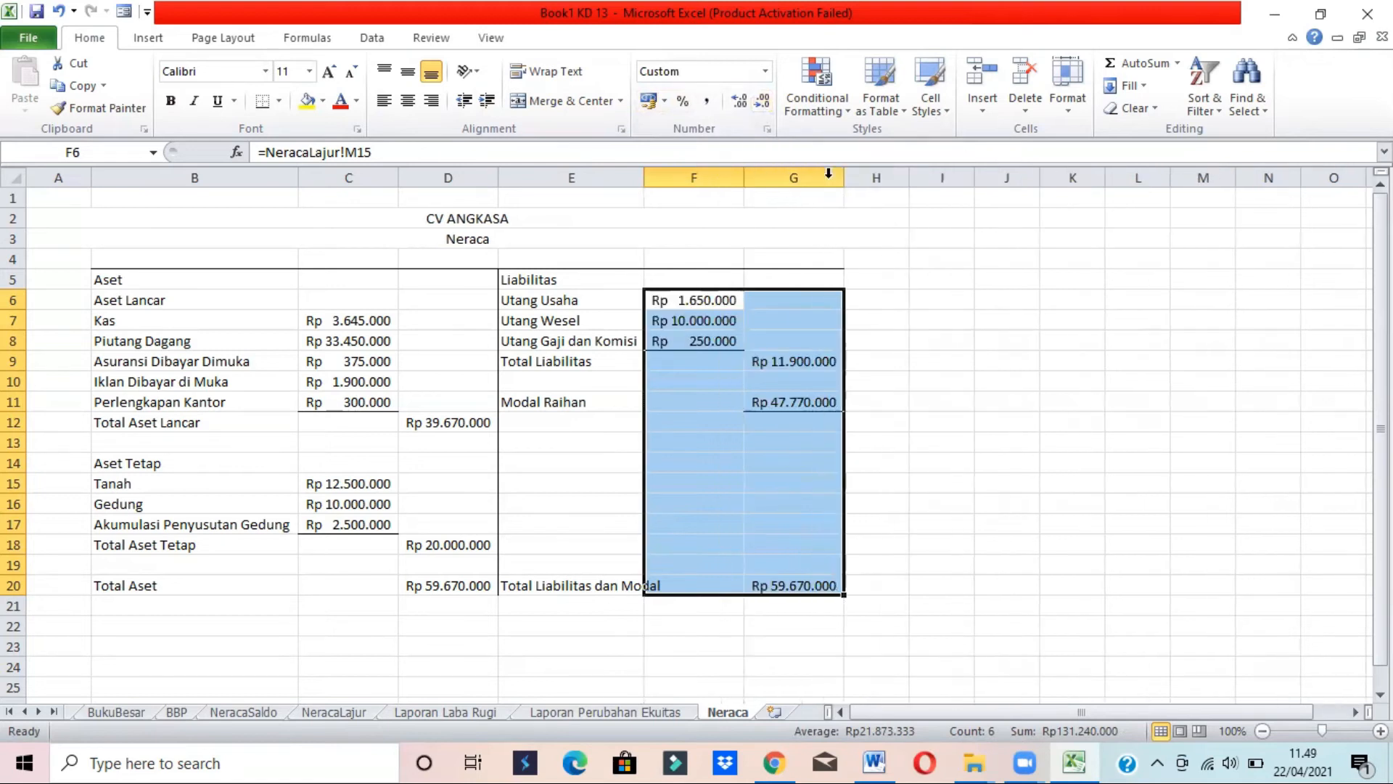
pyautogui.click(782, 361)
# Check the Word example, then make the labels Total Aset in B20 and Aset and Aset Lancar in B5:B6 bold
pyautogui.hotkey('alt', 'Tab')
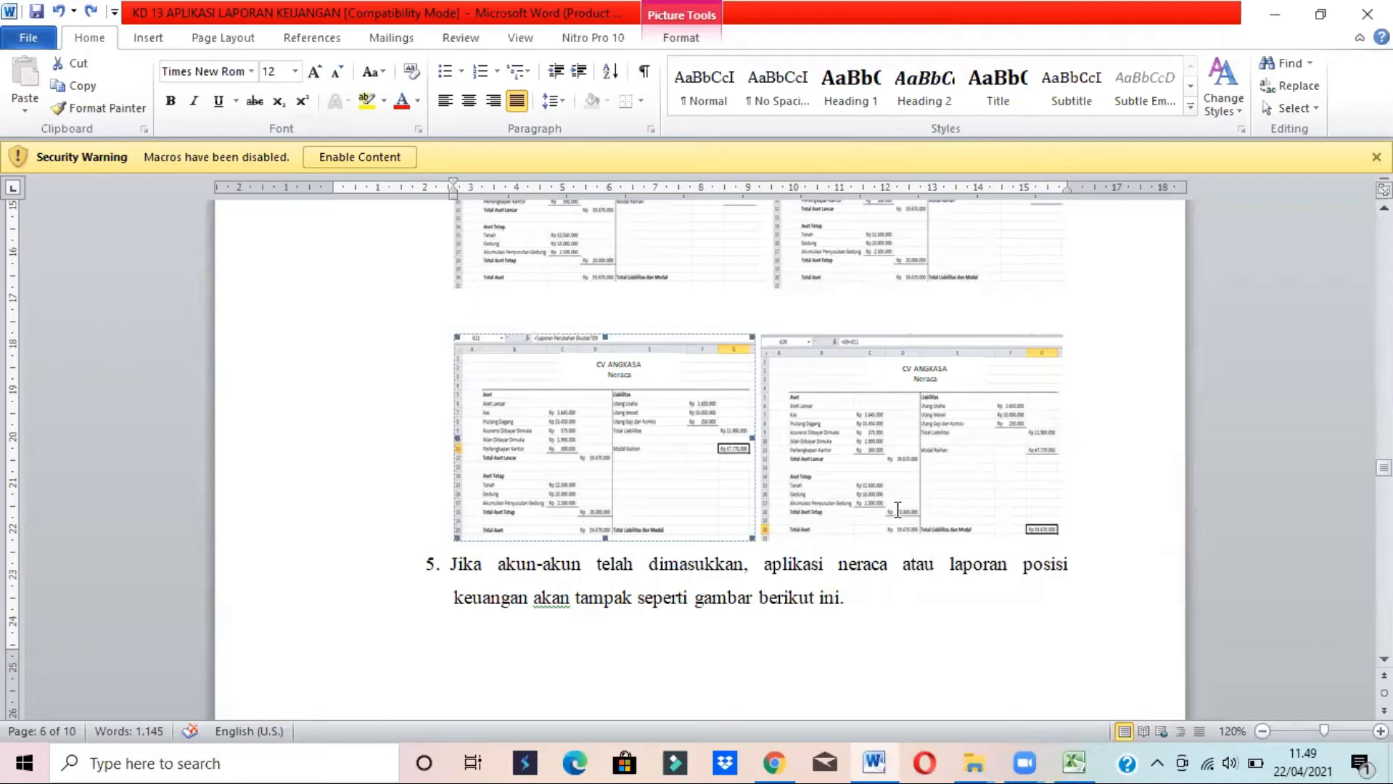
pyautogui.hotkey('alt', 'Tab')
pyautogui.click(120, 584)
pyautogui.click(170, 101)
pyautogui.moveTo(123, 277); pyautogui.dragTo(125, 298)
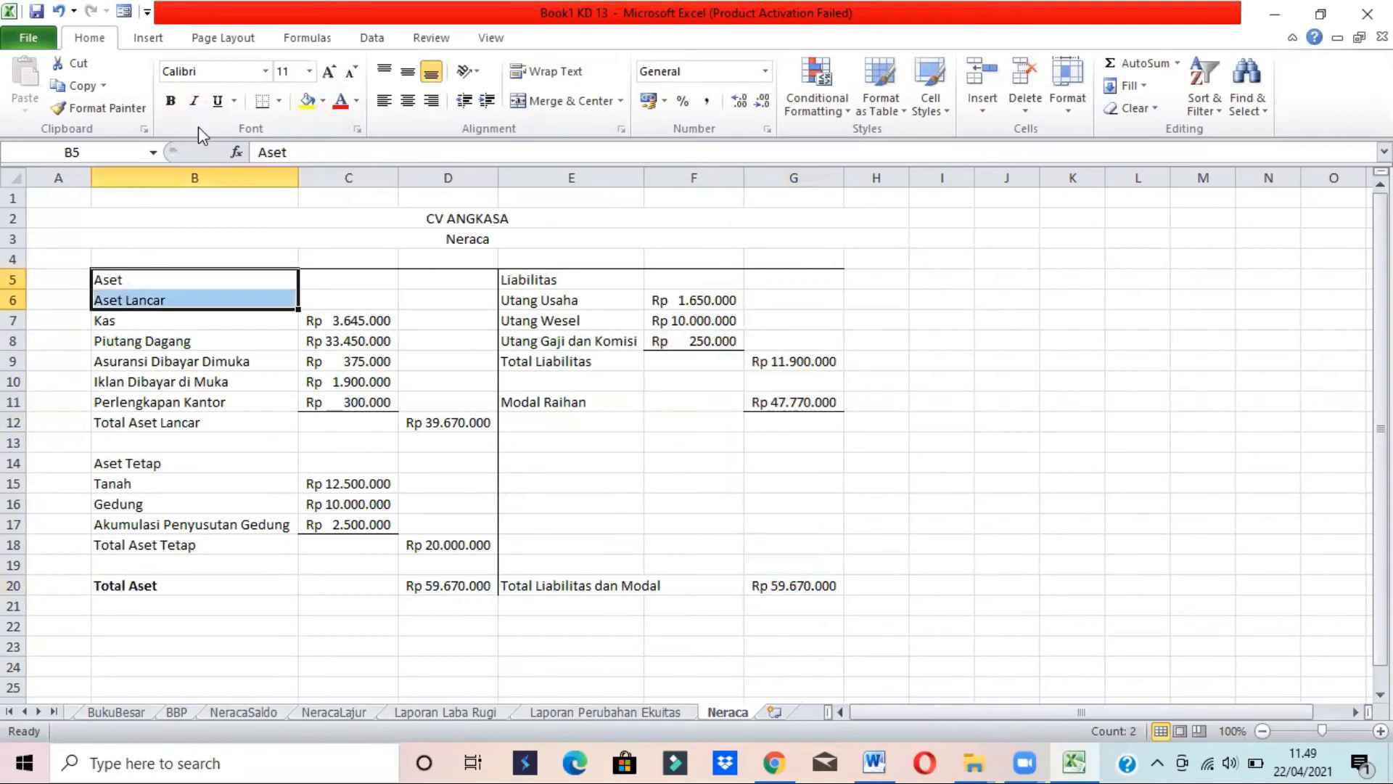
pyautogui.click(171, 100)
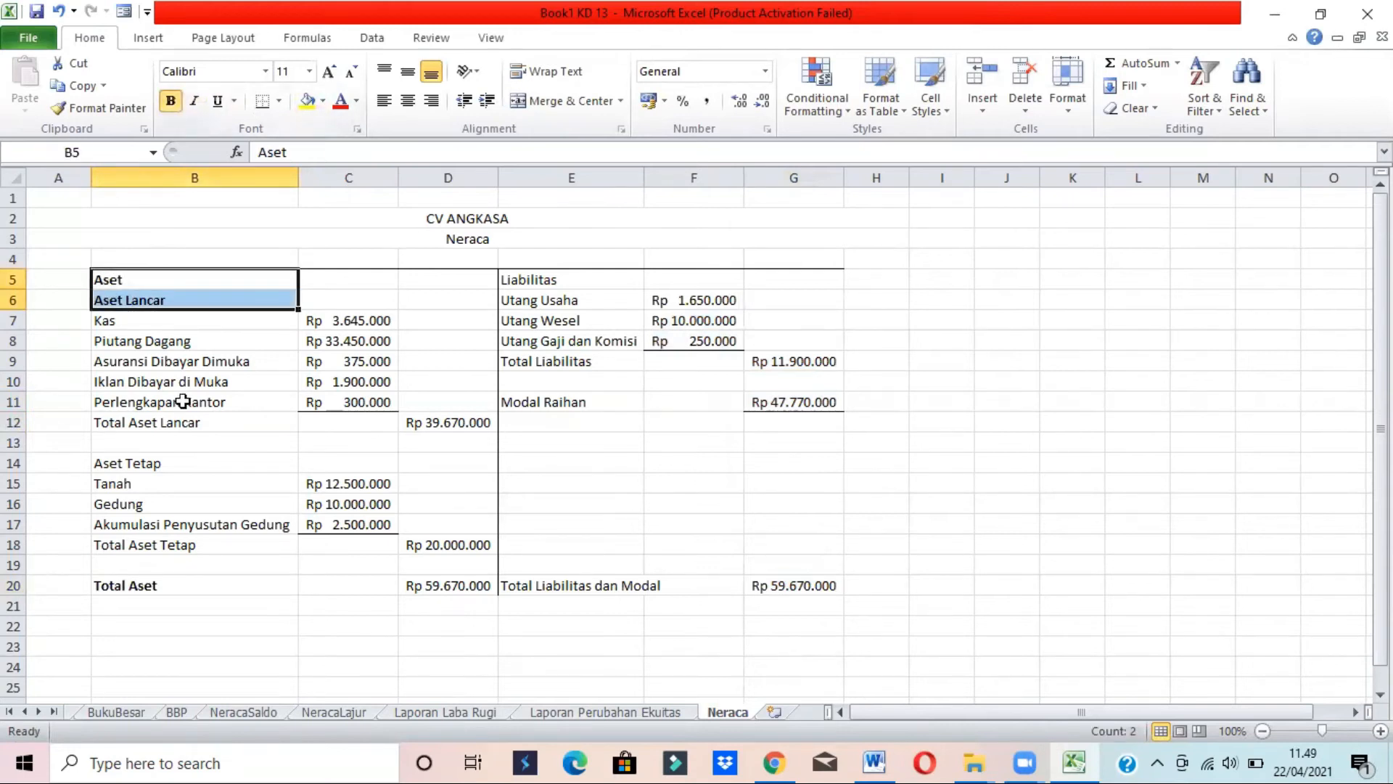
# Bold the labels Aset Tetap in B14, Total Aset Lancar in B12 and Total Aset Tetap in B18
pyautogui.click(109, 458)
pyautogui.hotkey('alt', 'Tab')
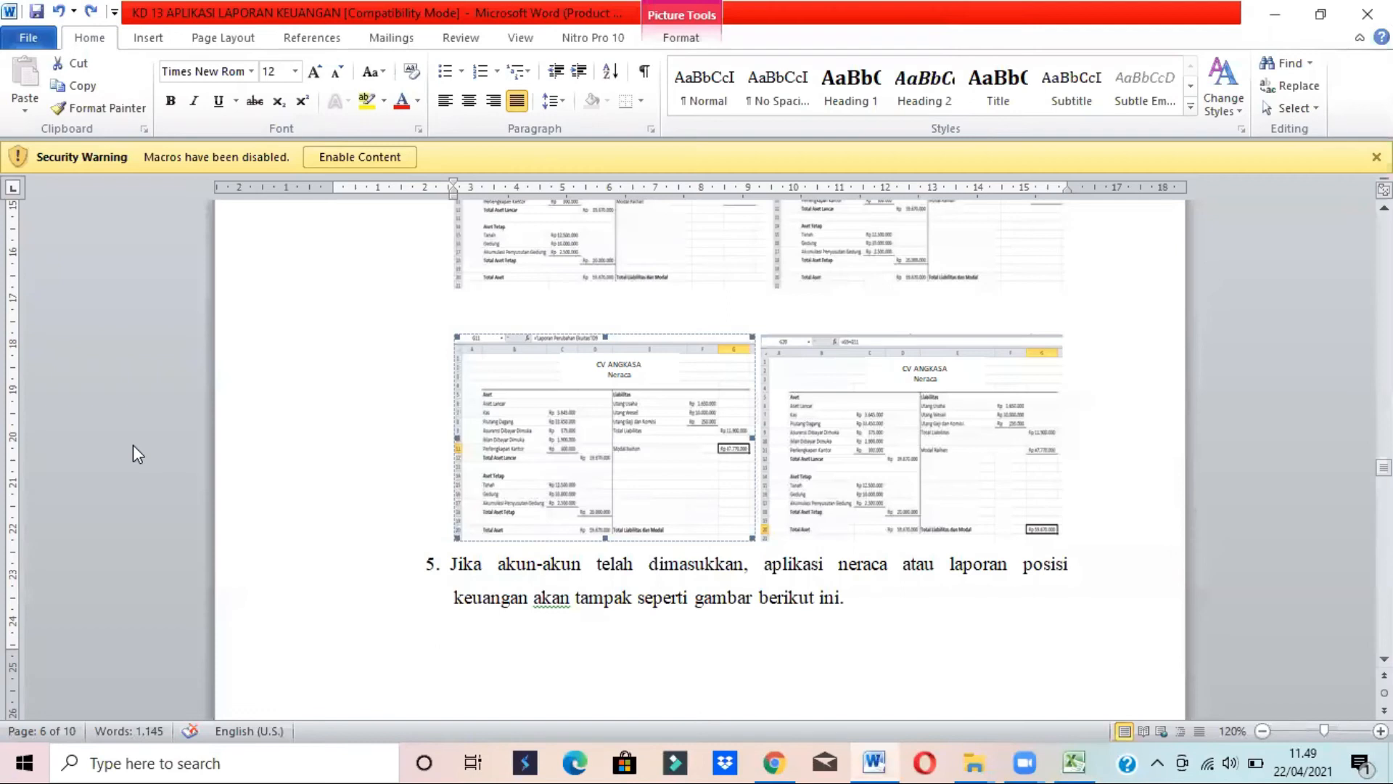
pyautogui.hotkey('alt', 'Tab')
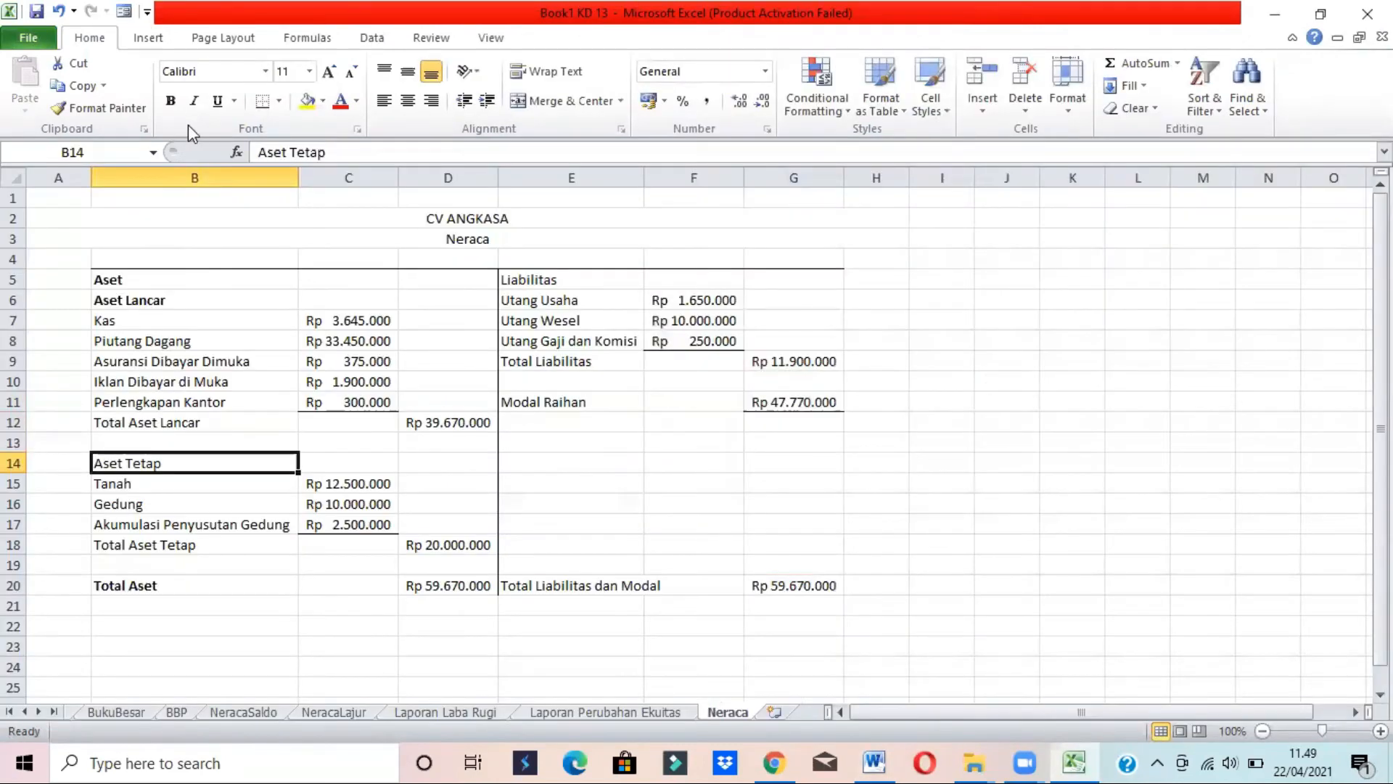
pyautogui.click(172, 104)
pyautogui.click(158, 421)
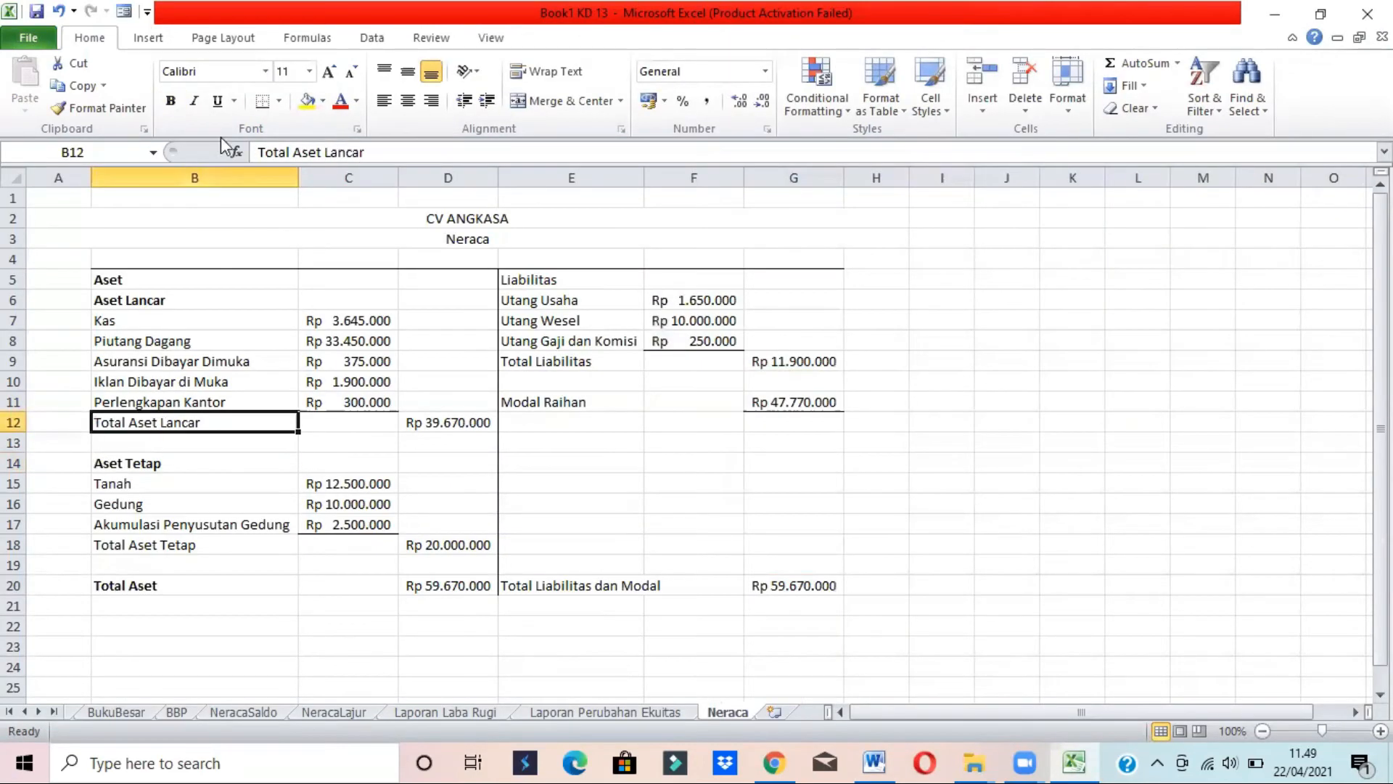
pyautogui.click(175, 108)
pyautogui.click(155, 549)
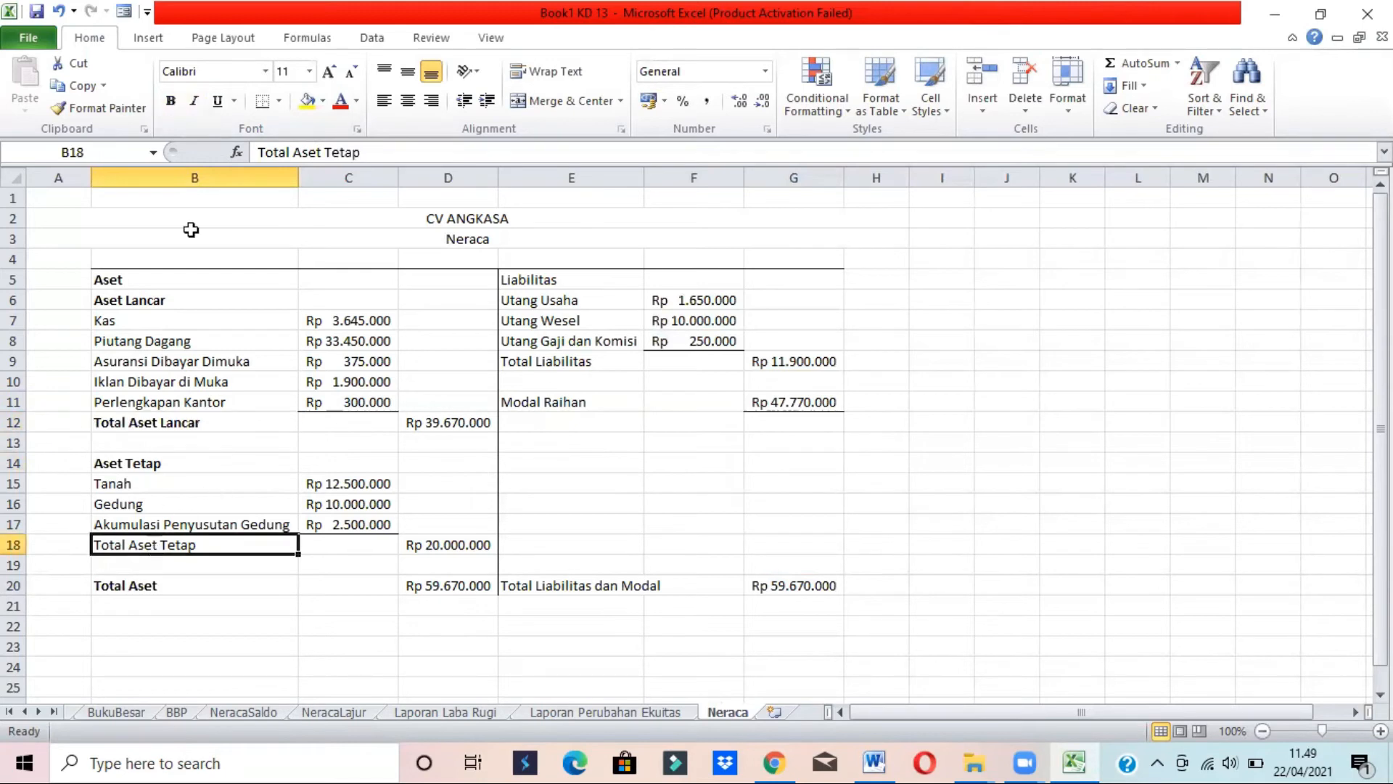
pyautogui.click(171, 104)
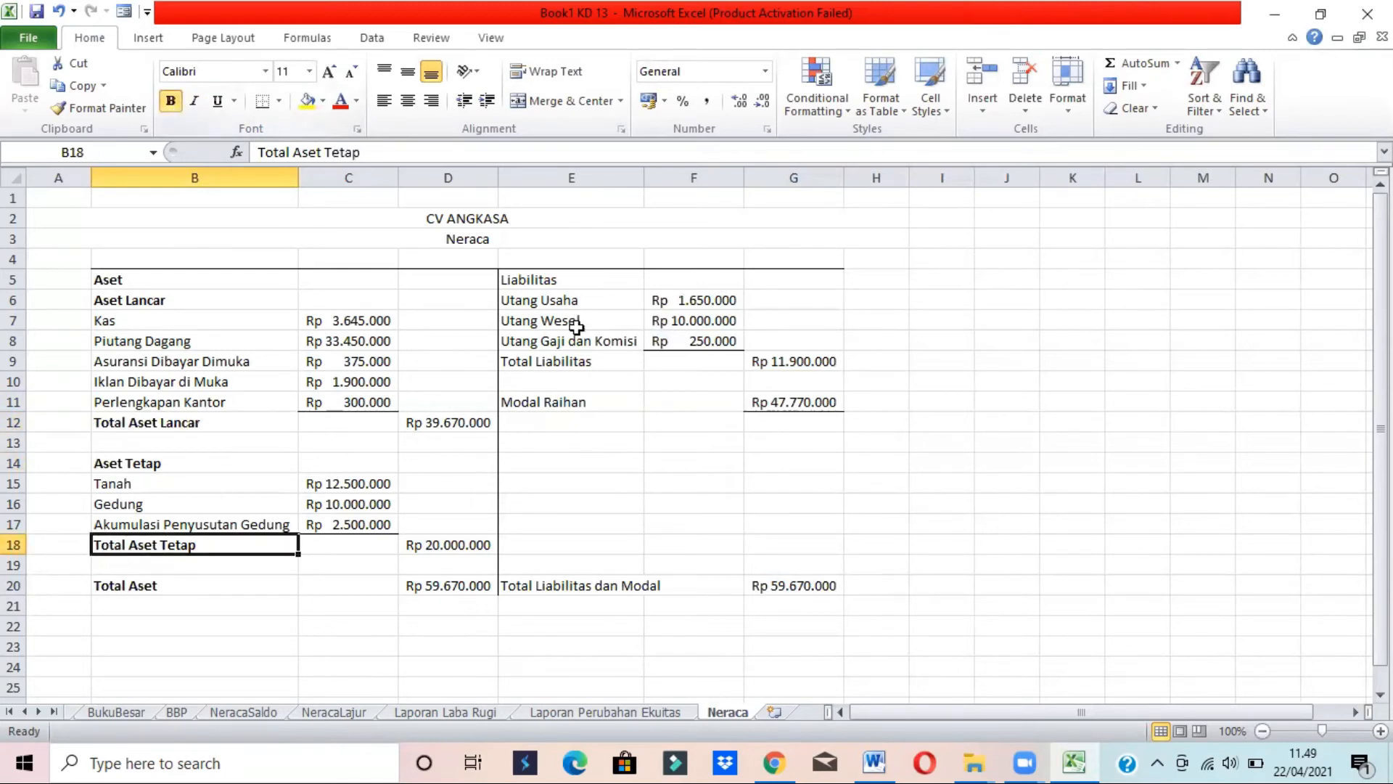
# Bold the labels Liabilitas in E5 and Total Liabilitas in E9, checking against the Word example
pyautogui.click(517, 277)
pyautogui.click(171, 102)
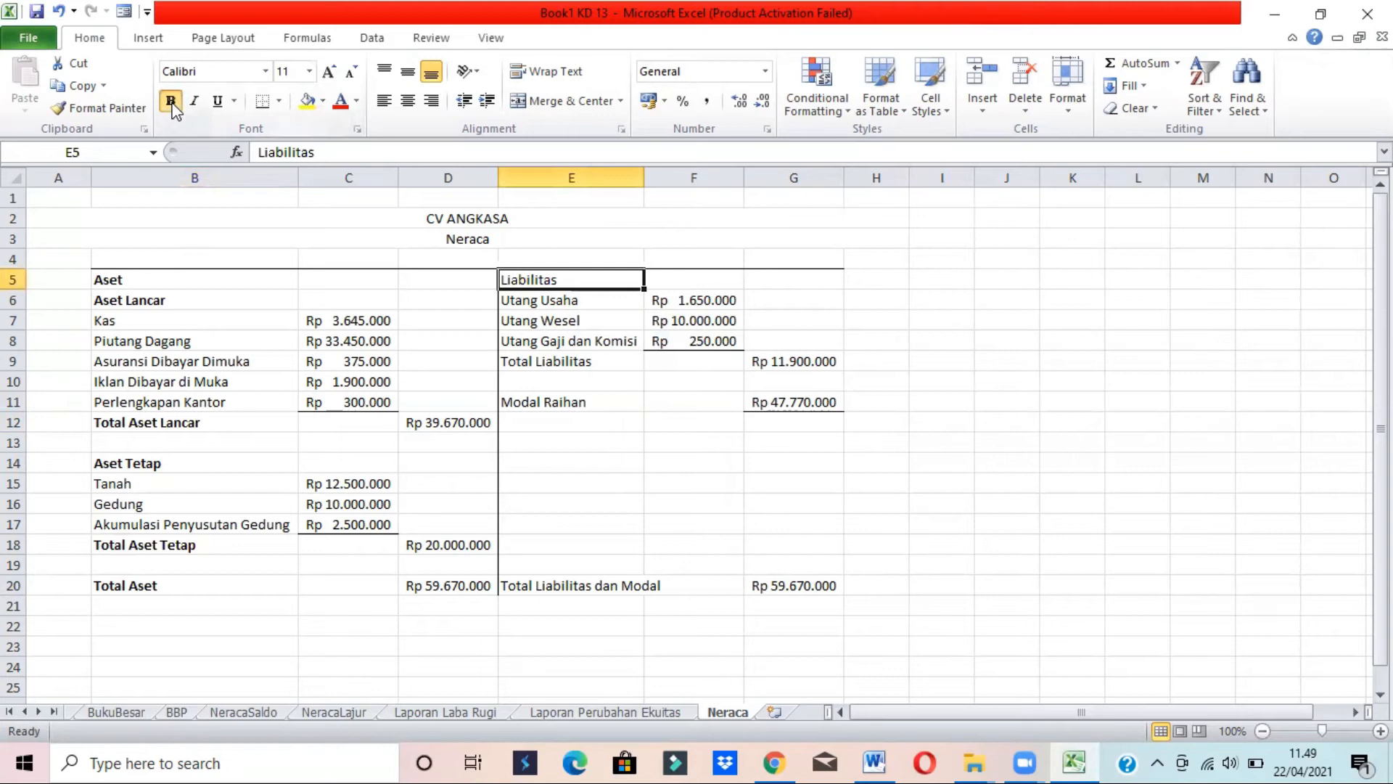
pyautogui.click(533, 363)
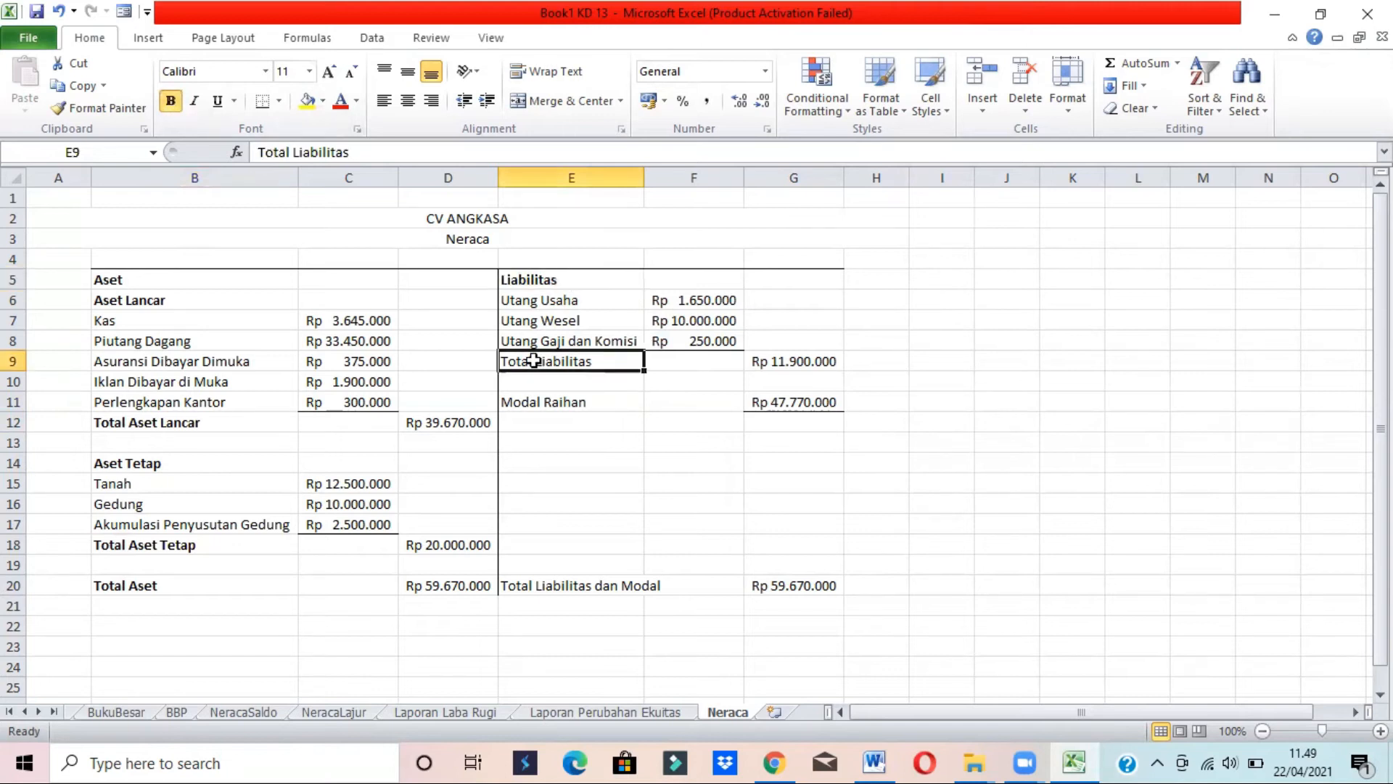
pyautogui.hotkey('alt', 'Tab')
pyautogui.hotkey('alt', 'Tab')
pyautogui.hotkey('alt', 'Tab')
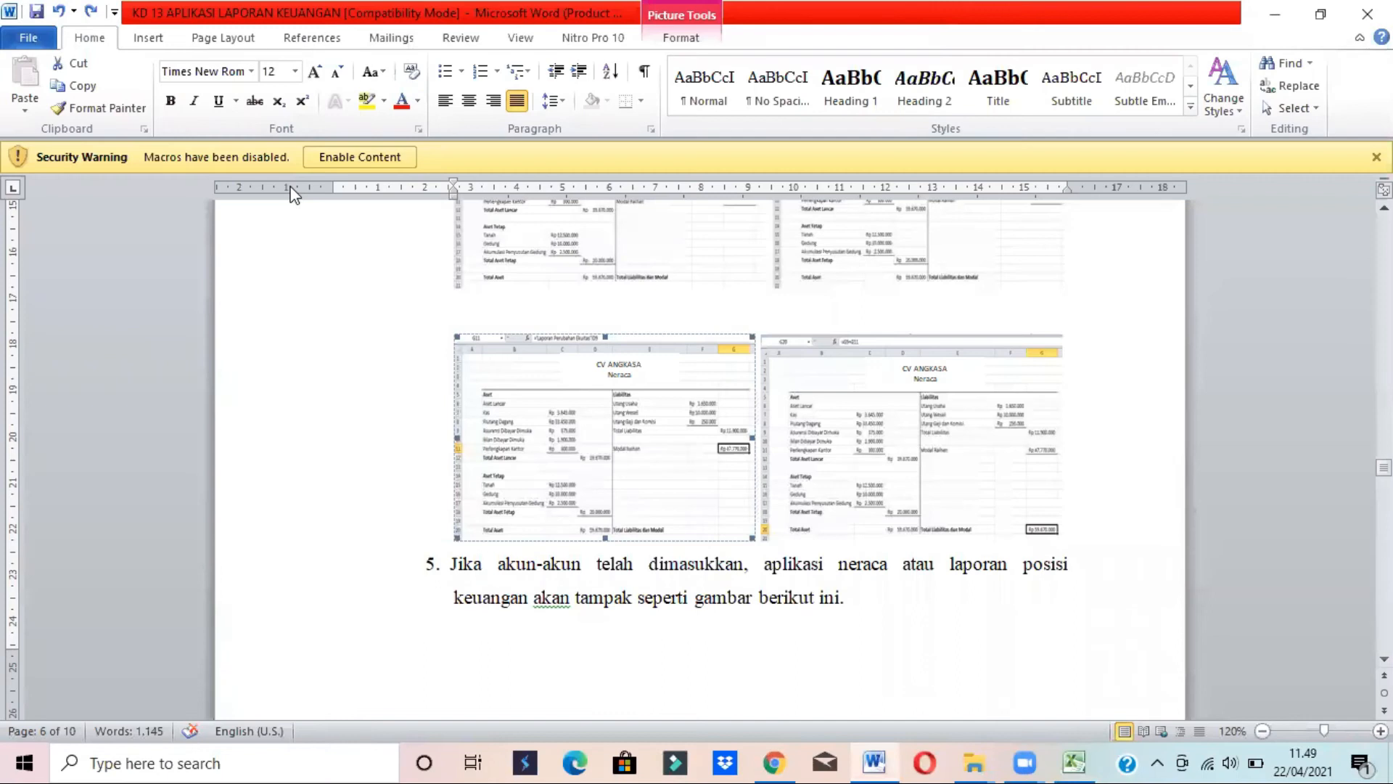
pyautogui.hotkey('alt', 'Tab')
pyautogui.click(171, 100)
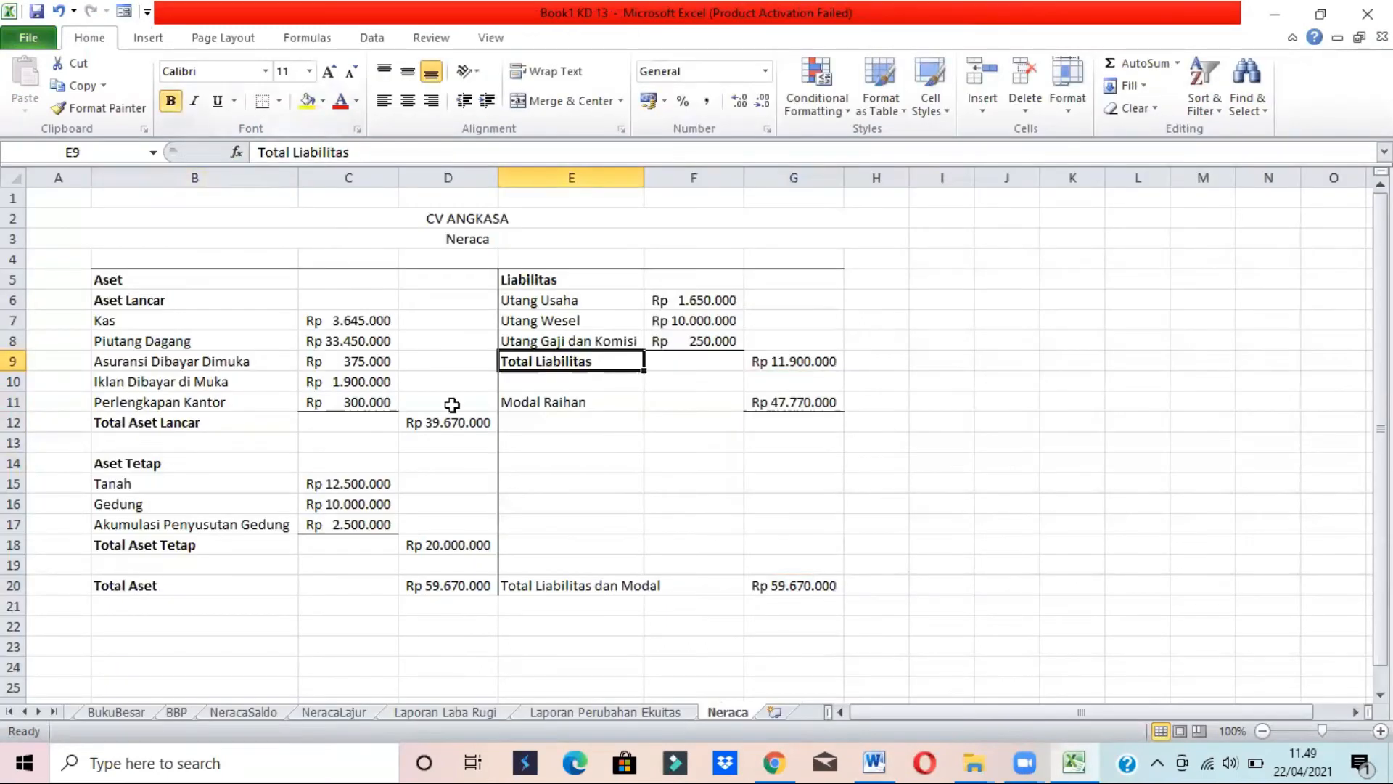
# Bold the owner's Modal label in E11 and the Total Liabilitas dan Modal label in E20
pyautogui.click(531, 421)
pyautogui.click(521, 398)
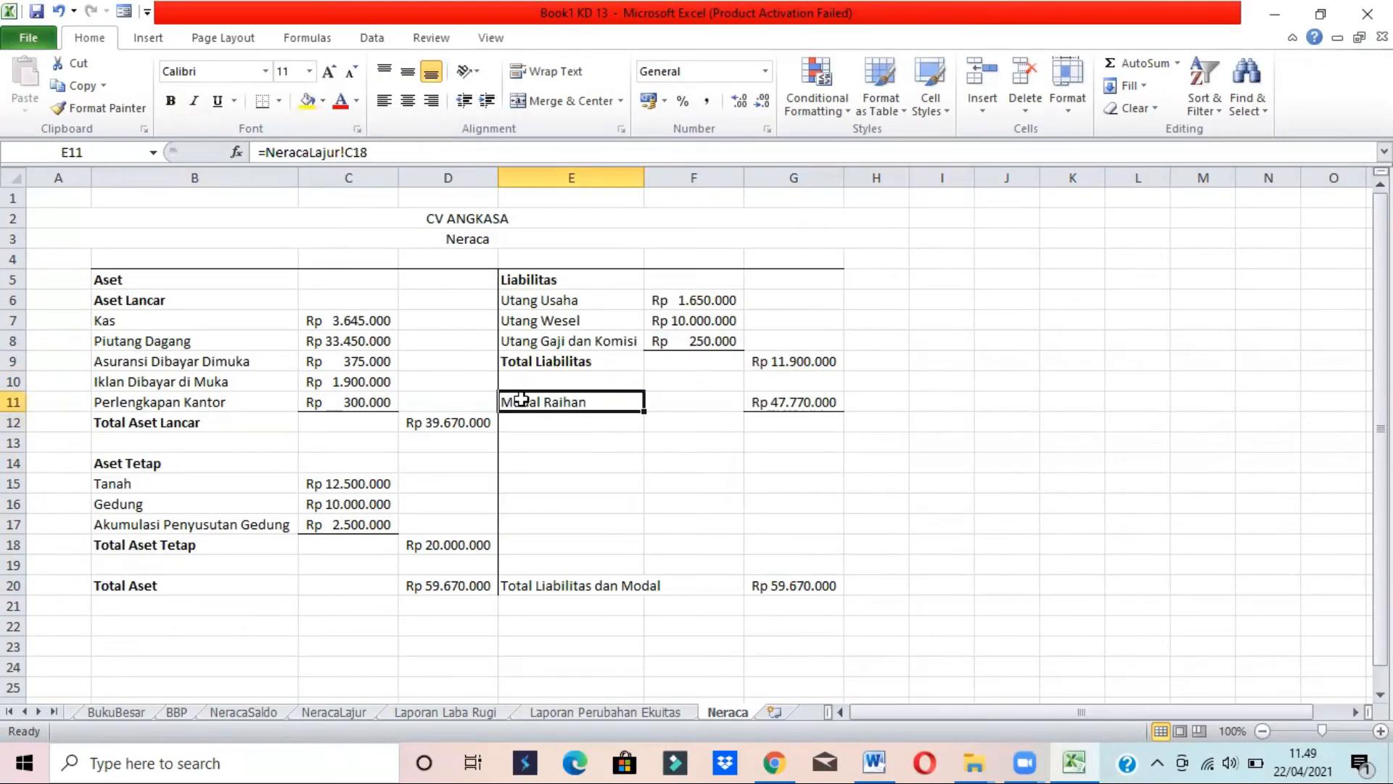
pyautogui.click(171, 101)
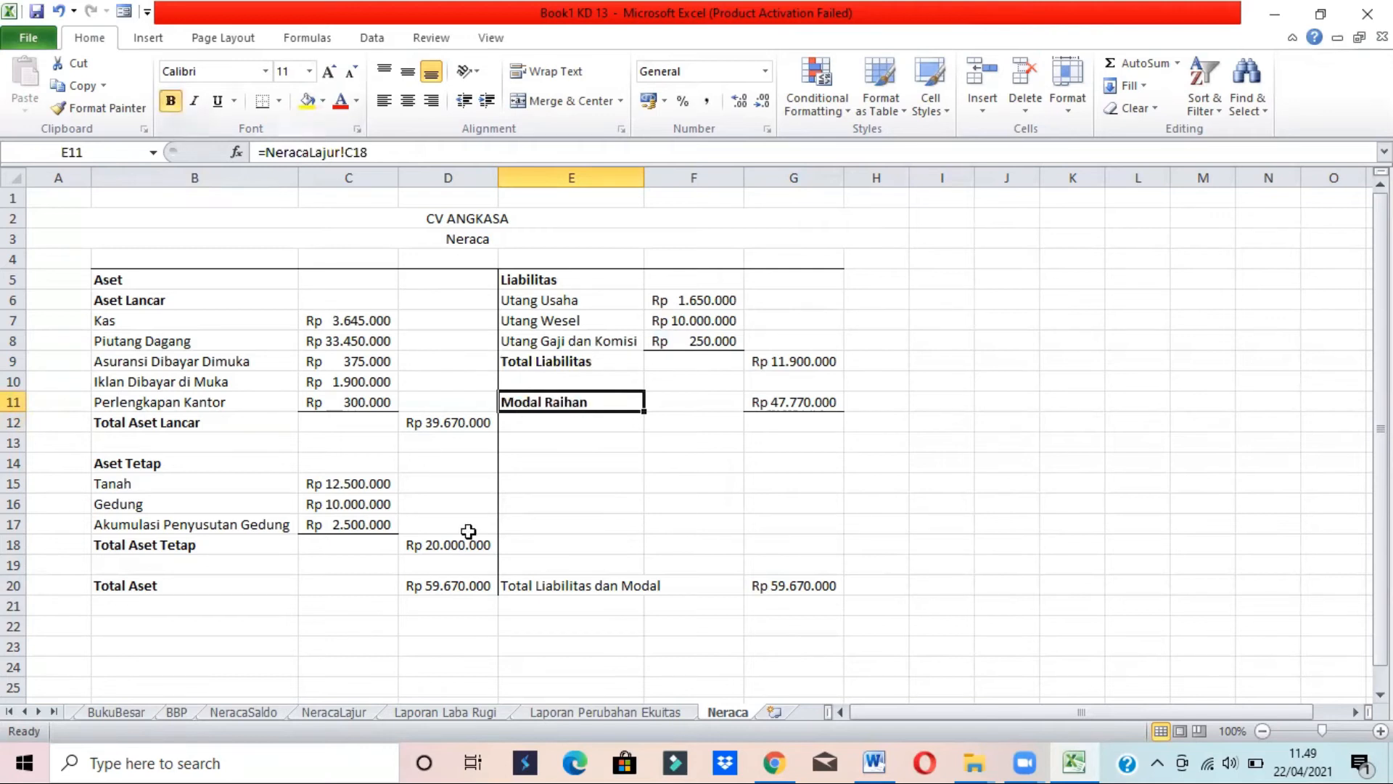
pyautogui.click(523, 583)
pyautogui.click(171, 101)
# Compare the Neraca sheet with the finished balance sheet example under point 5 of the Word module
pyautogui.hotkey('alt', 'Tab')
pyautogui.hotkey('alt', 'Tab')
pyautogui.hotkey('alt', 'Tab')
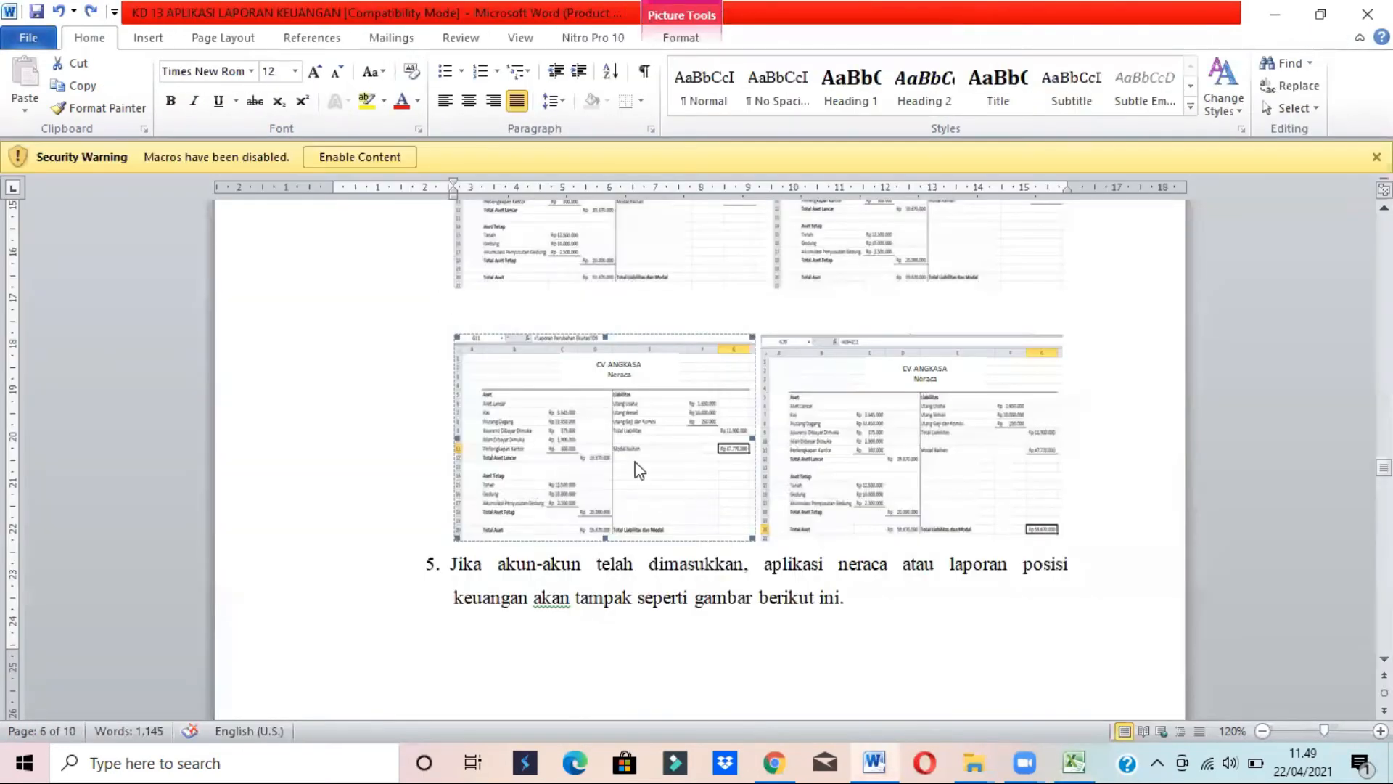
pyautogui.hotkey('alt', 'Tab')
pyautogui.hotkey('alt', 'Tab')
pyautogui.click(844, 596)
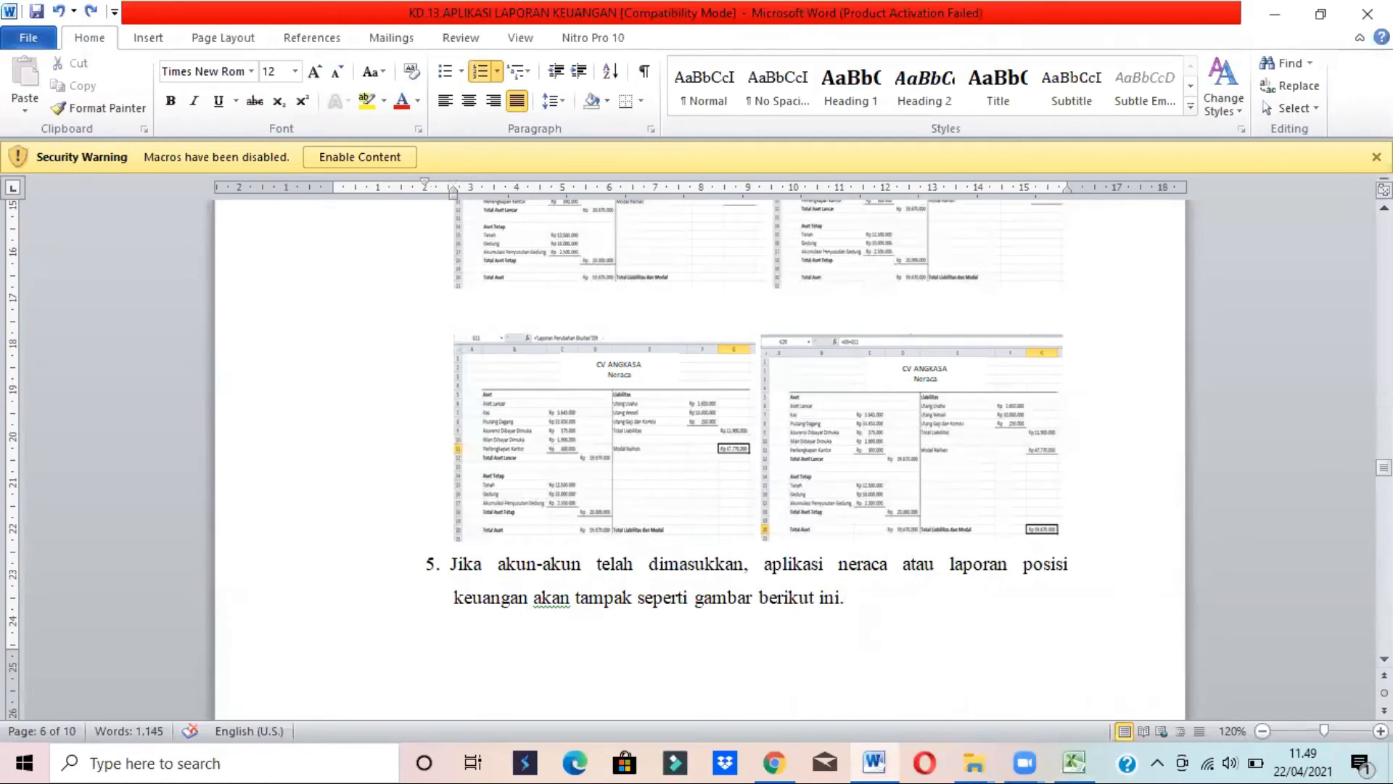
pyautogui.scroll(-10, 1241, 499)
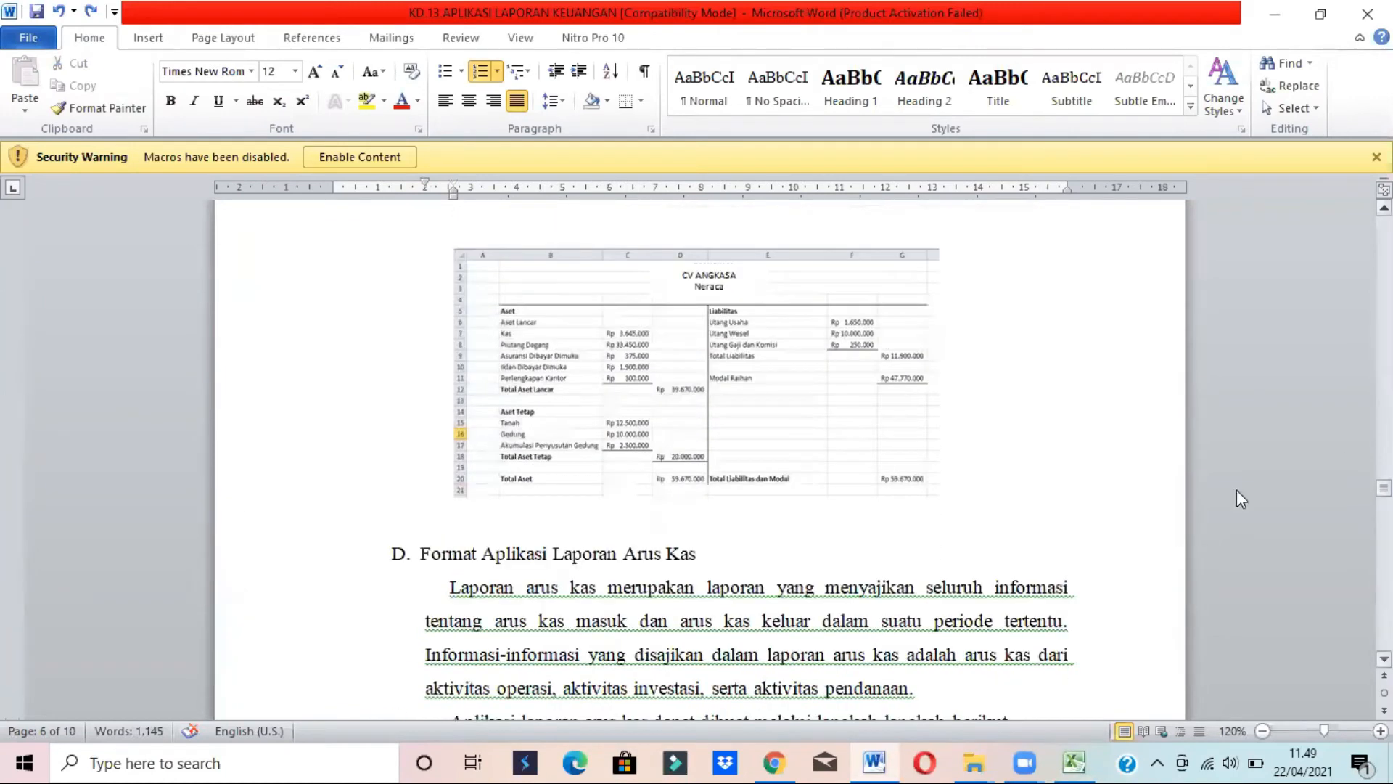
pyautogui.click(715, 384)
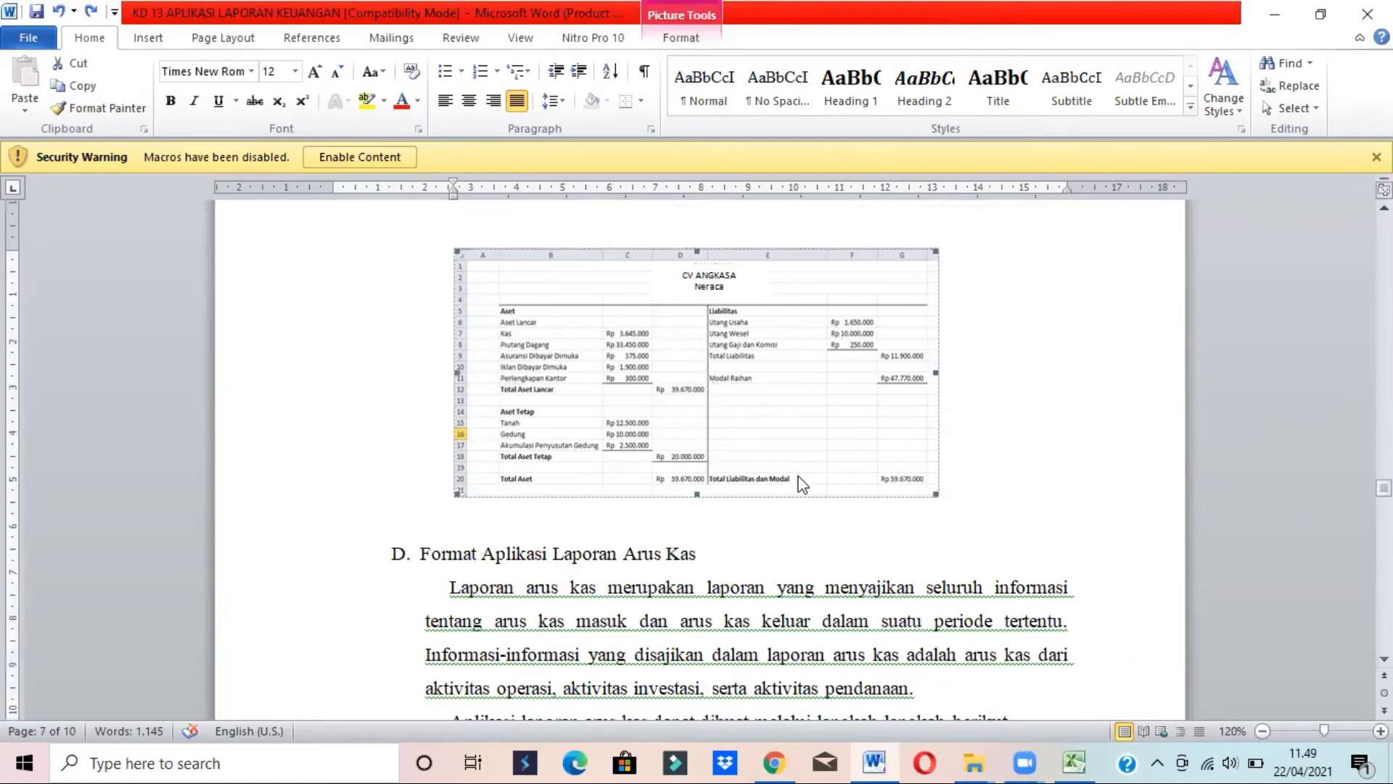
pyautogui.hotkey('alt', 'Tab')
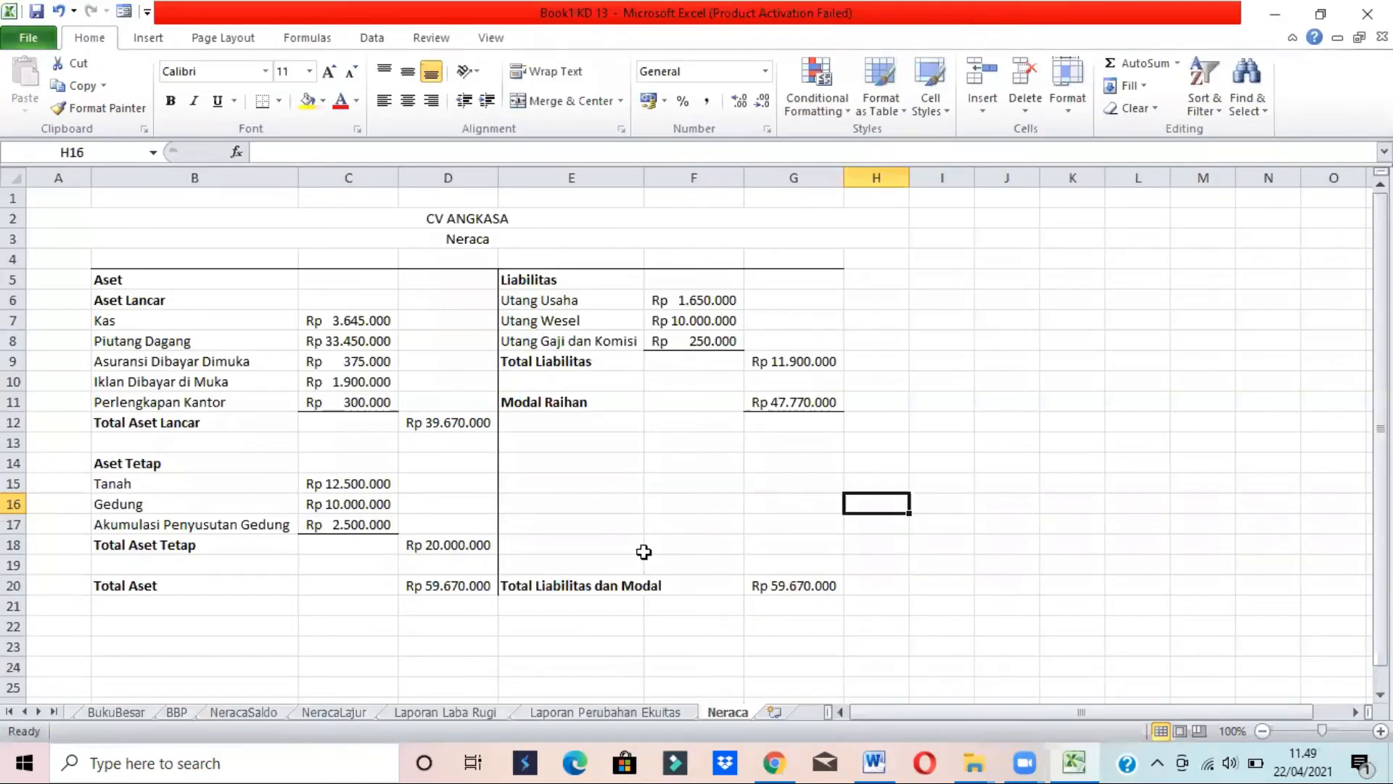
pyautogui.hotkey('alt', 'Tab')
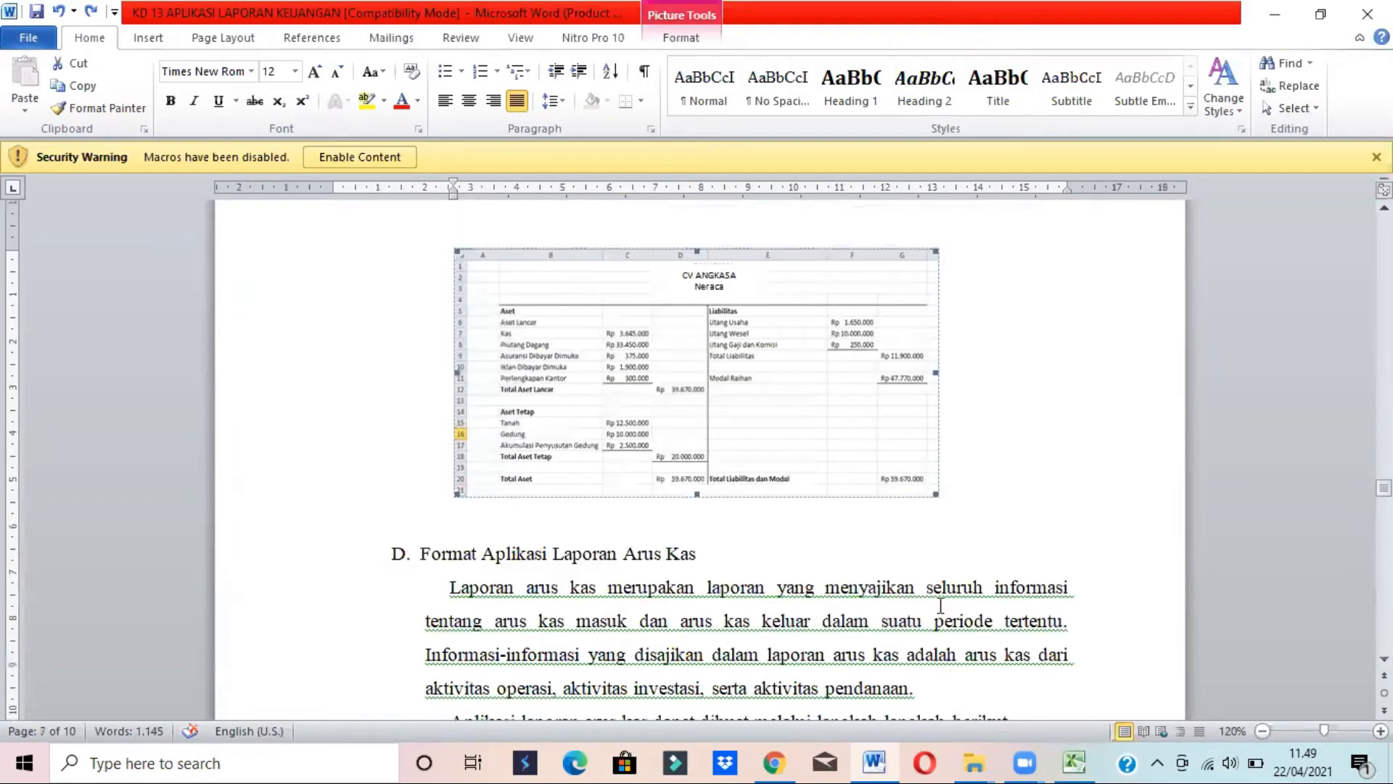
# Consult section D of the Word module, then add a new worksheet to the Excel workbook and name it Laporan Arus Kas
pyautogui.click(771, 560)
pyautogui.moveTo(1384, 488); pyautogui.dragTo(1383, 493)
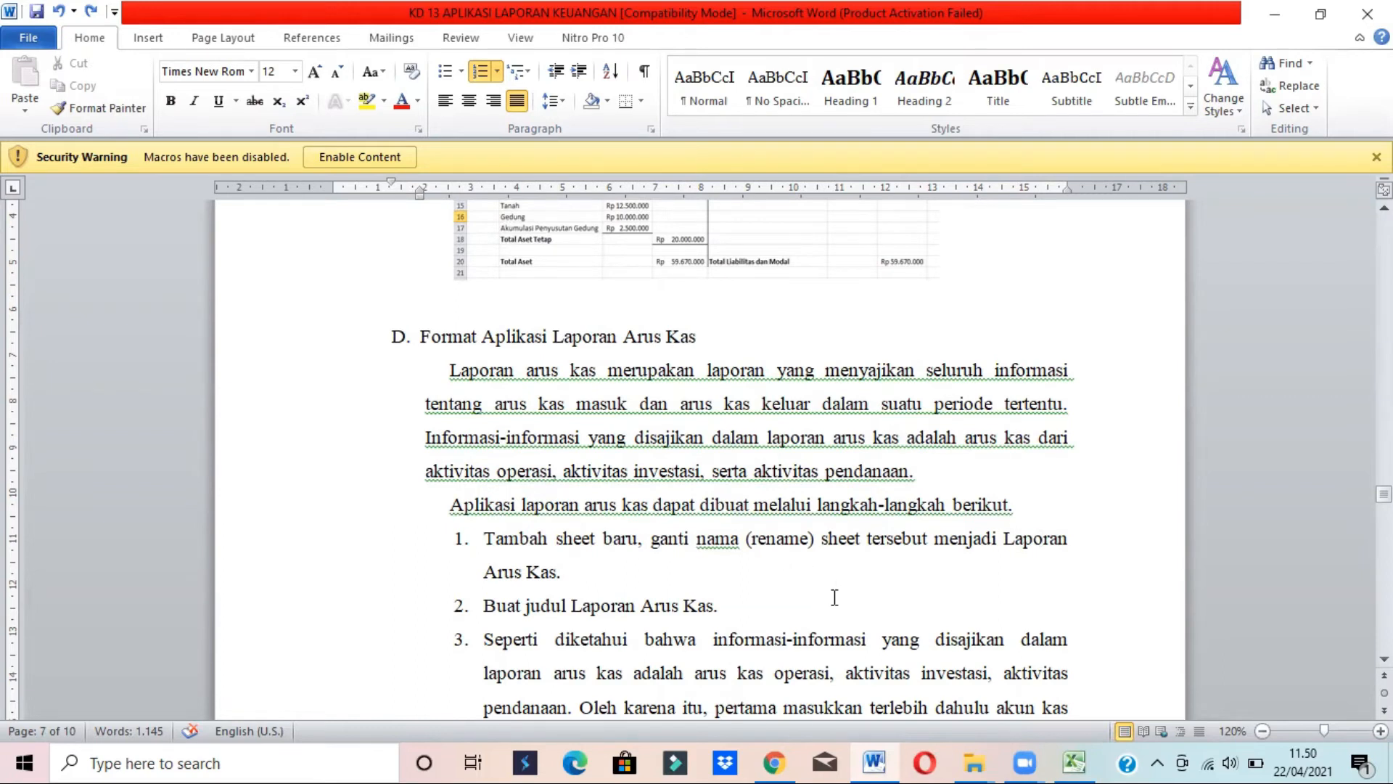
pyautogui.hotkey('alt', 'Tab')
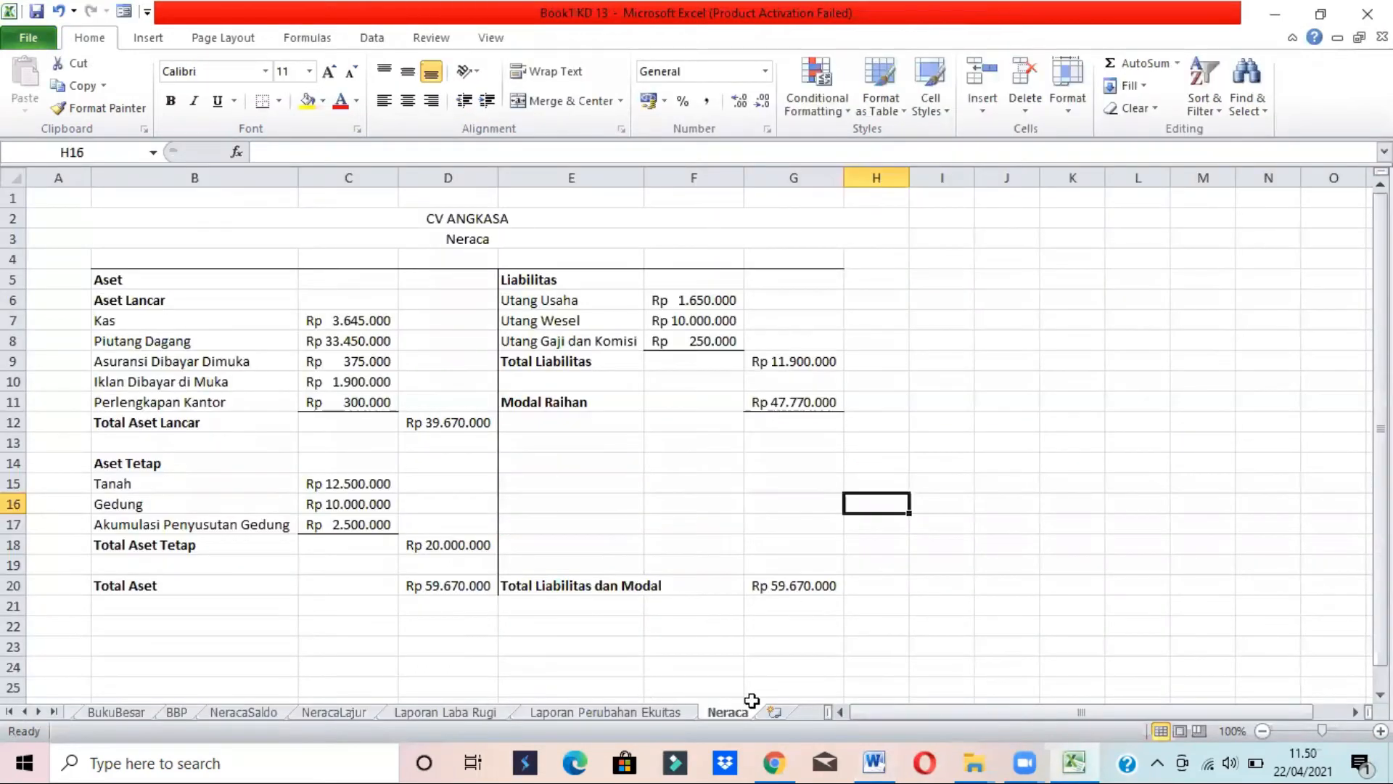
pyautogui.click(772, 712)
pyautogui.doubleClick(705, 713)
pyautogui.press('BackSpace')
pyautogui.write('La')
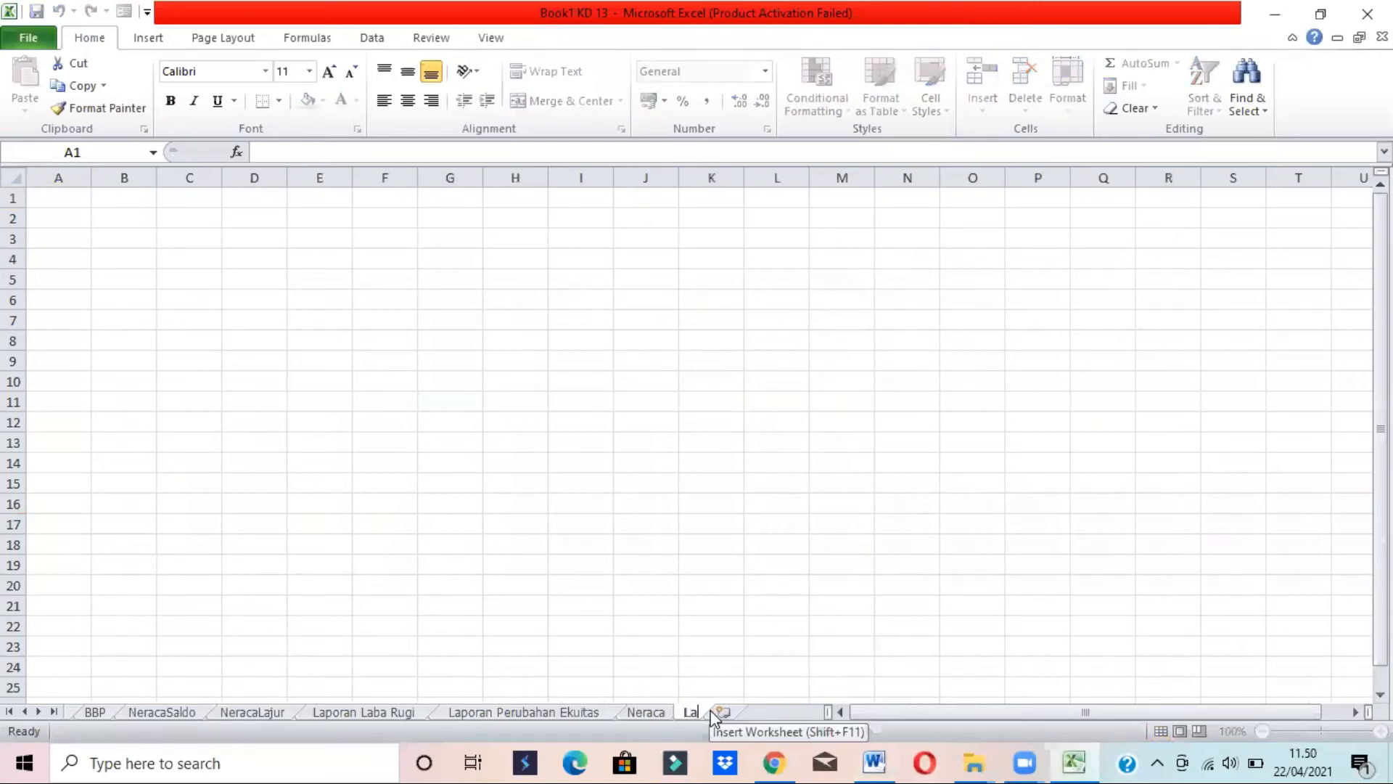
pyautogui.write('poran Arus Kas')
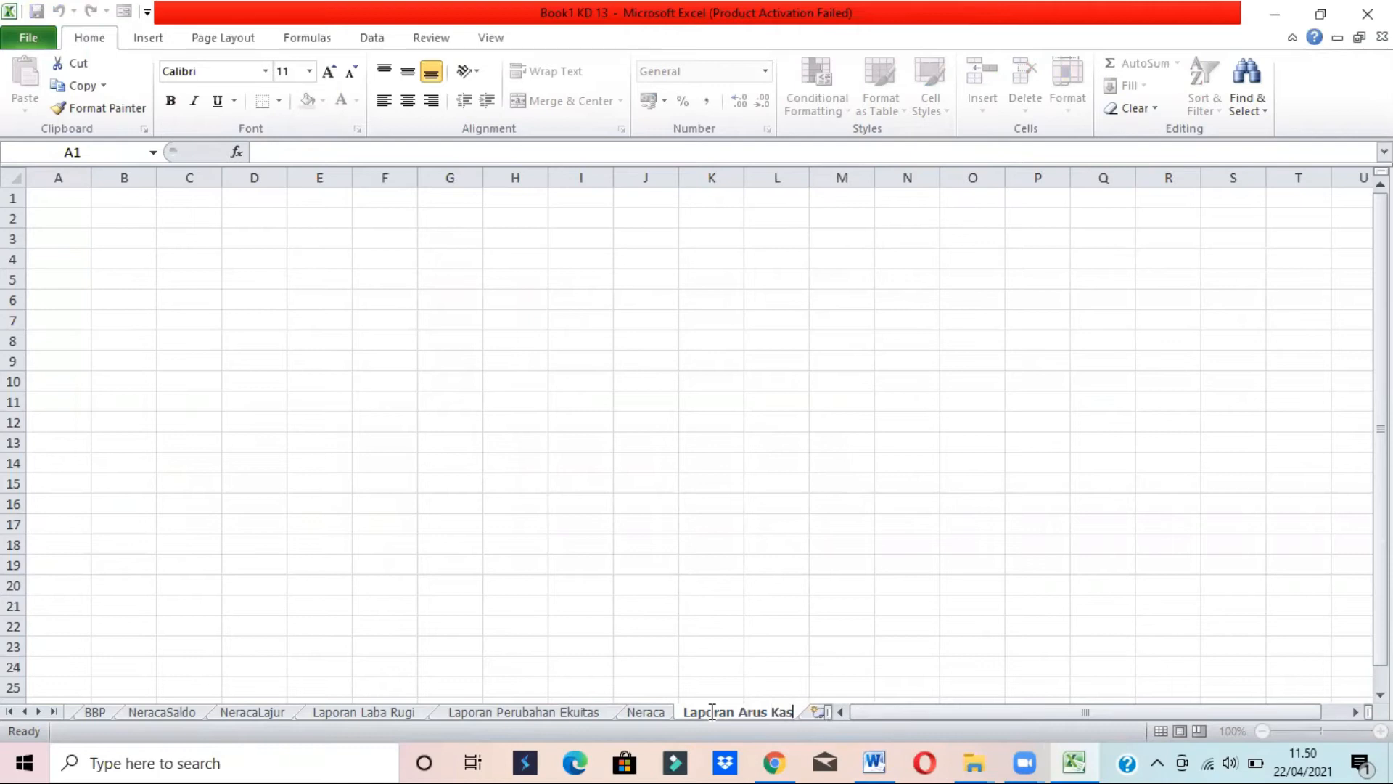
pyautogui.press('Return')
# Read points 1 to 3 of section D in the Word module, including CV Angkasa's cash accounts for operating activities
pyautogui.hotkey('alt', 'Tab')
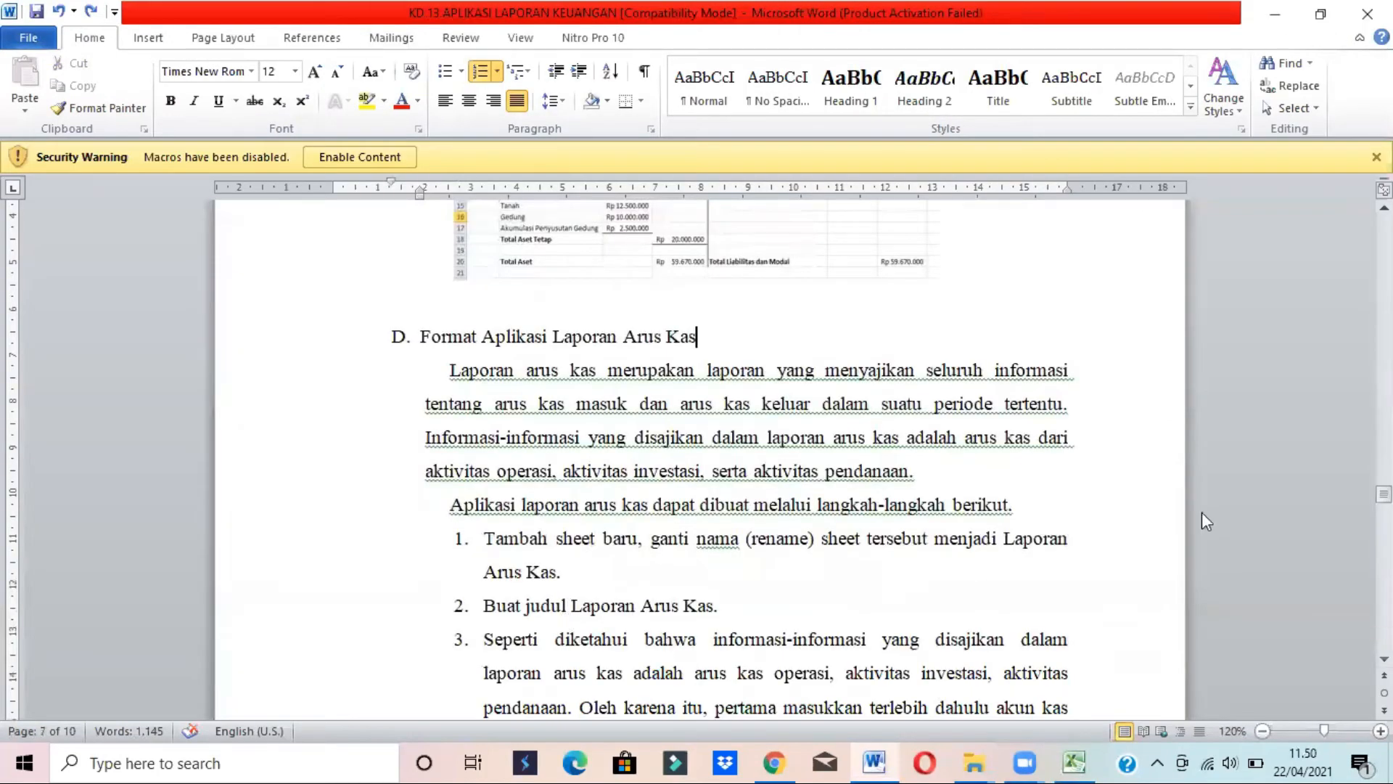
pyautogui.moveTo(1383, 494); pyautogui.dragTo(1384, 503)
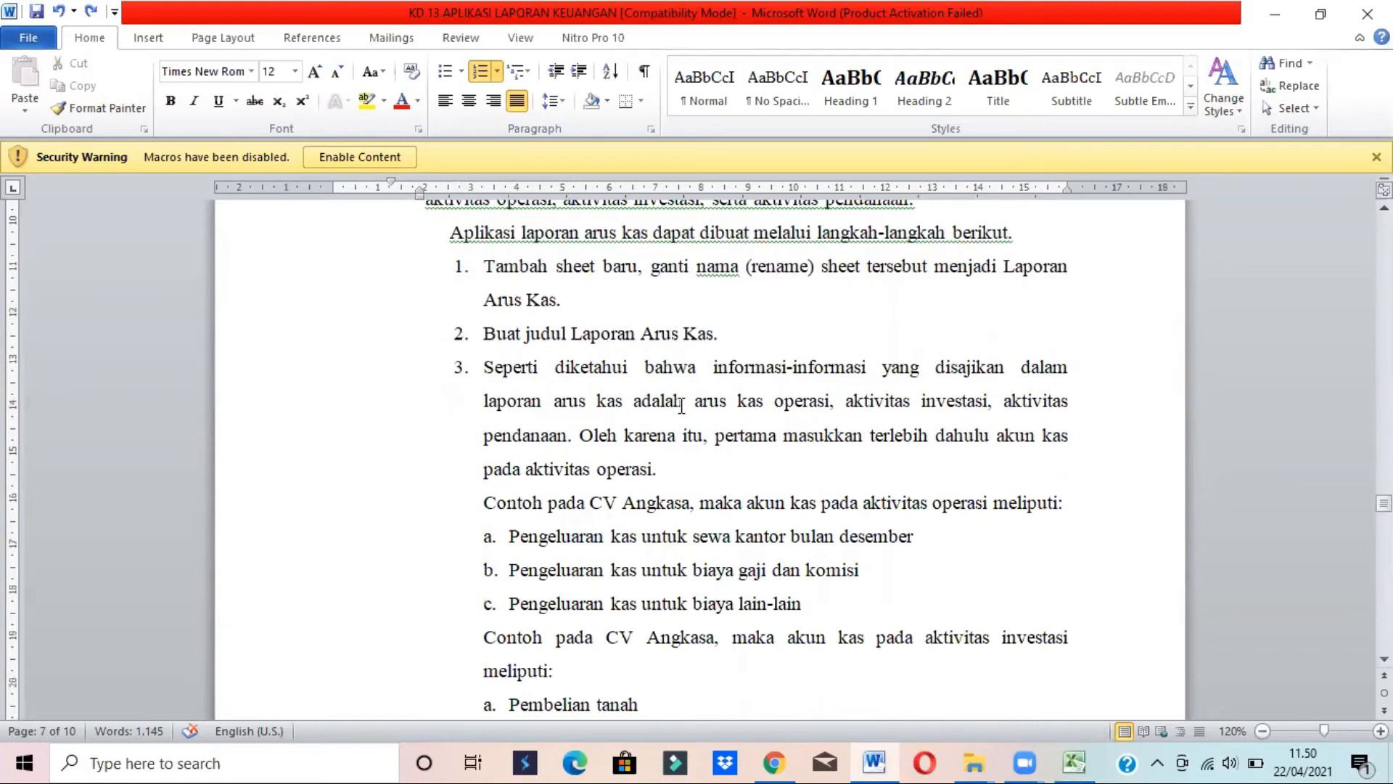
pyautogui.moveTo(698, 403); pyautogui.dragTo(942, 412)
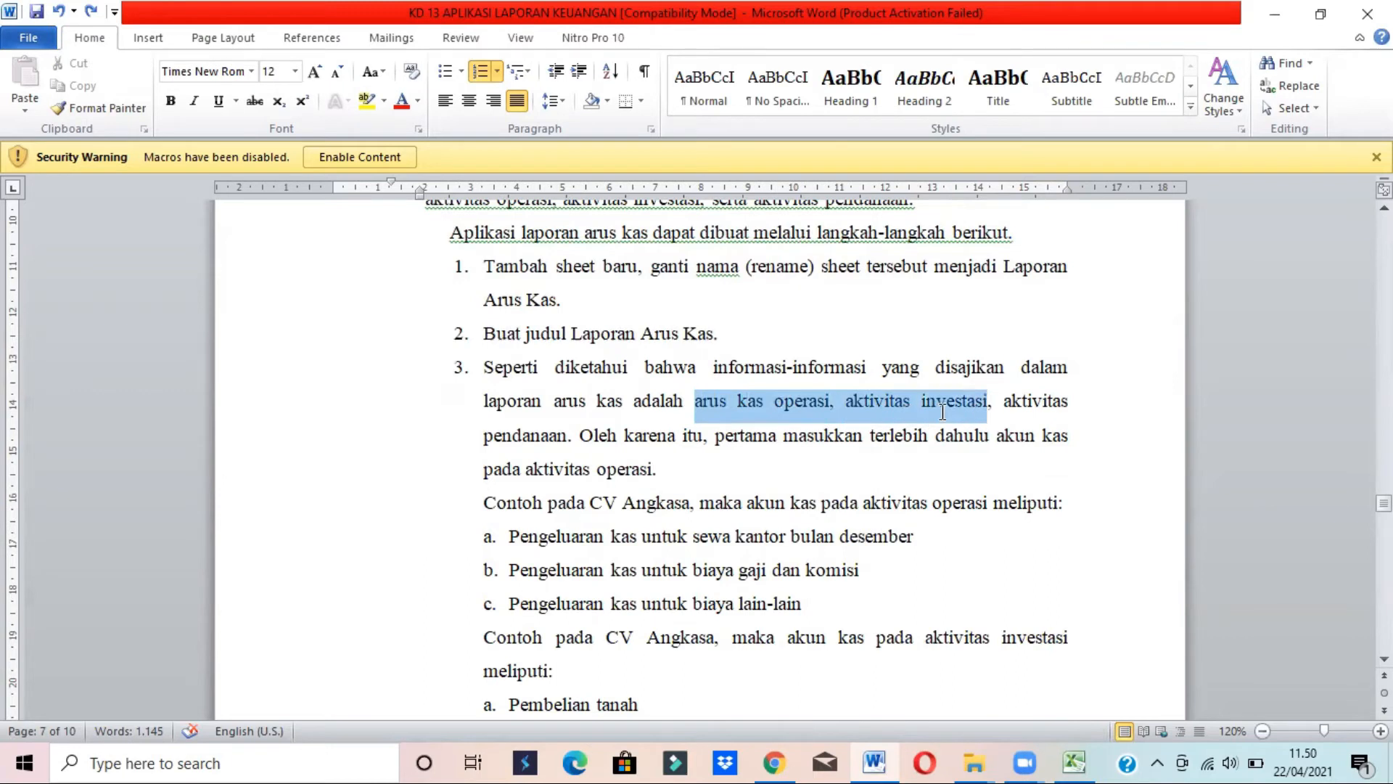
pyautogui.moveTo(703, 406); pyautogui.dragTo(564, 443)
pyautogui.click(700, 537)
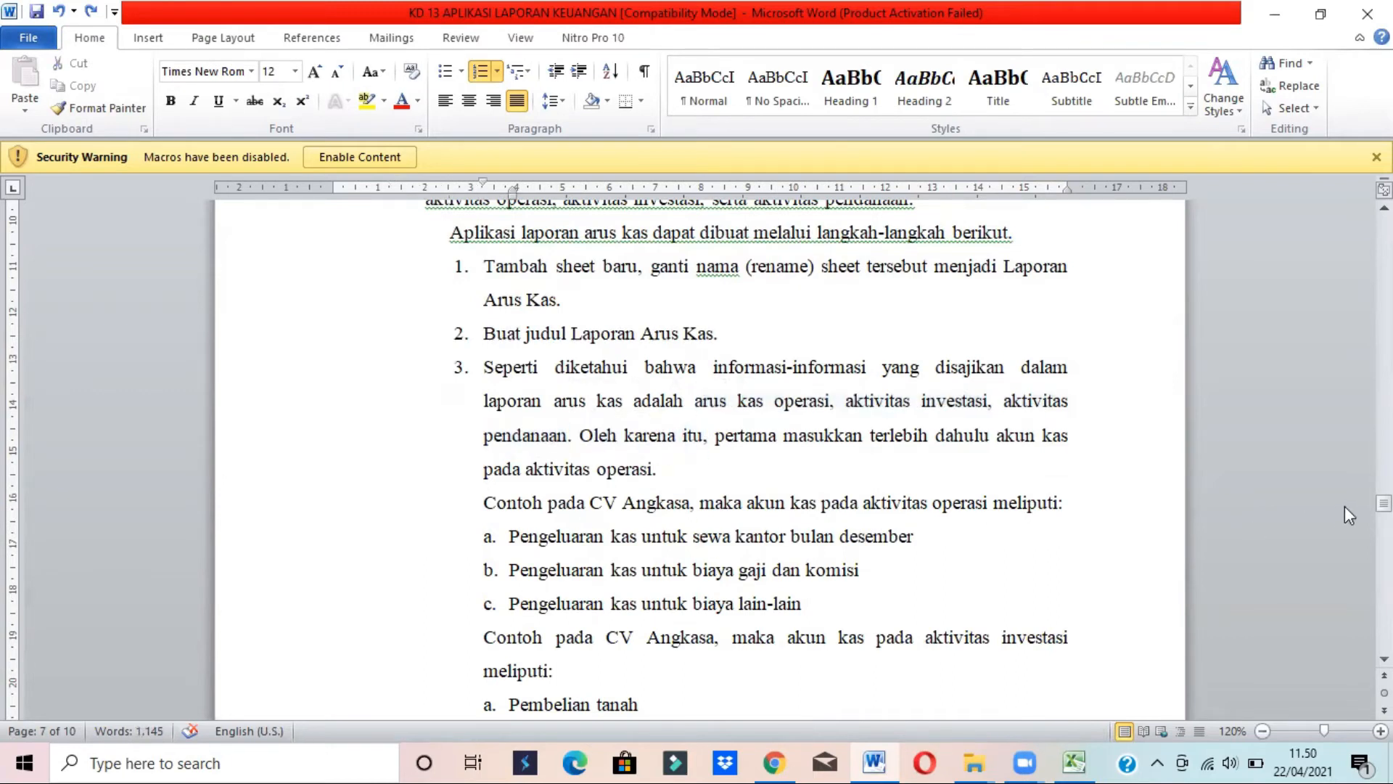
pyautogui.scroll(-2, 838, 396)
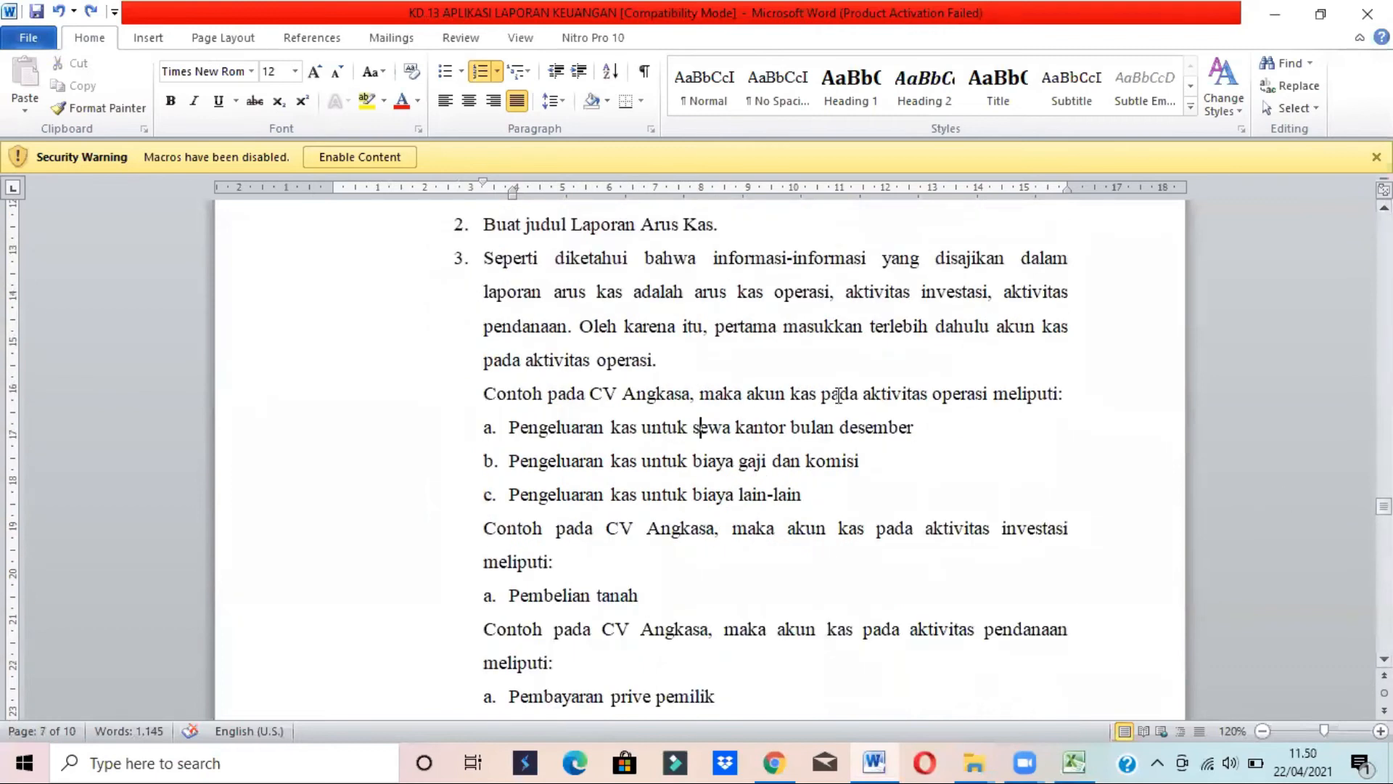
pyautogui.moveTo(838, 395); pyautogui.dragTo(1037, 406)
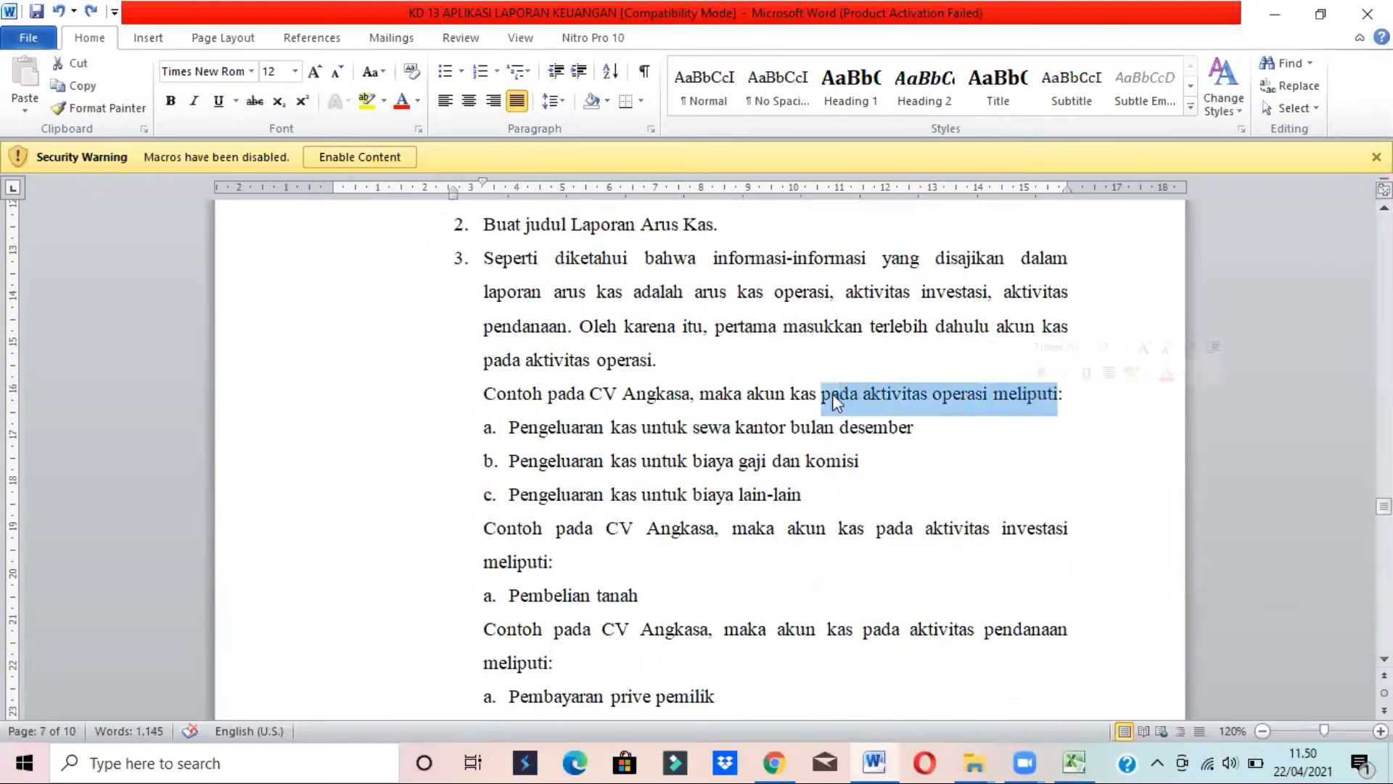
pyautogui.moveTo(533, 425); pyautogui.dragTo(789, 434)
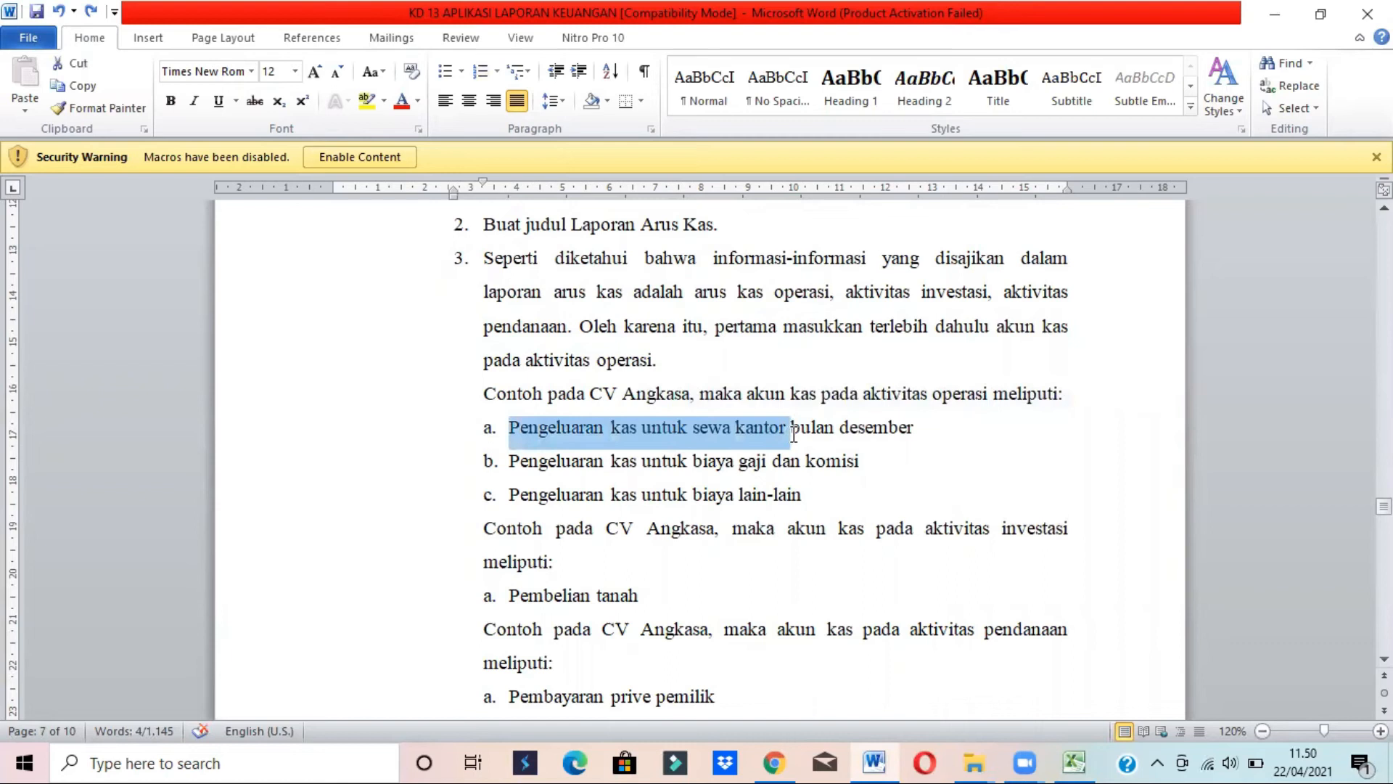
pyautogui.moveTo(601, 462); pyautogui.dragTo(864, 464)
pyautogui.moveTo(590, 494); pyautogui.dragTo(786, 485)
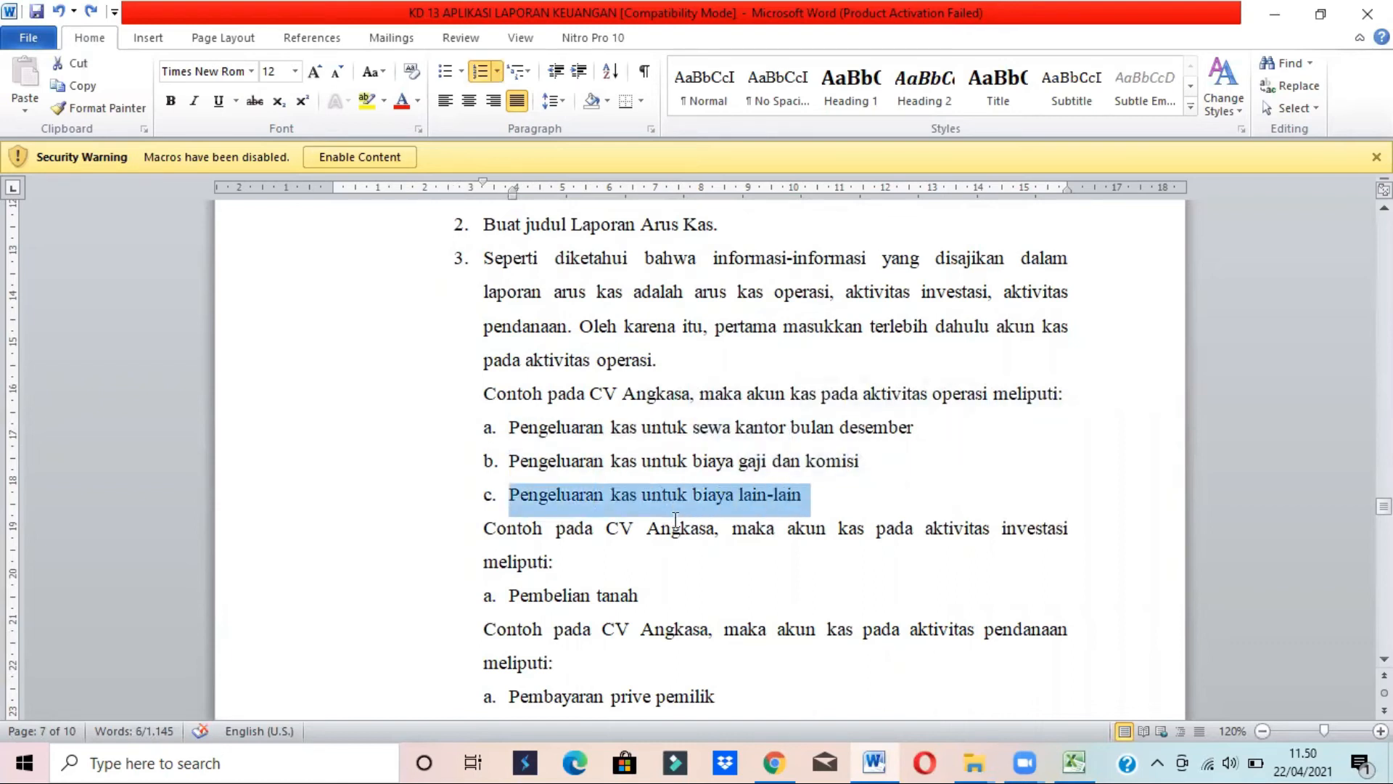
pyautogui.click(637, 551)
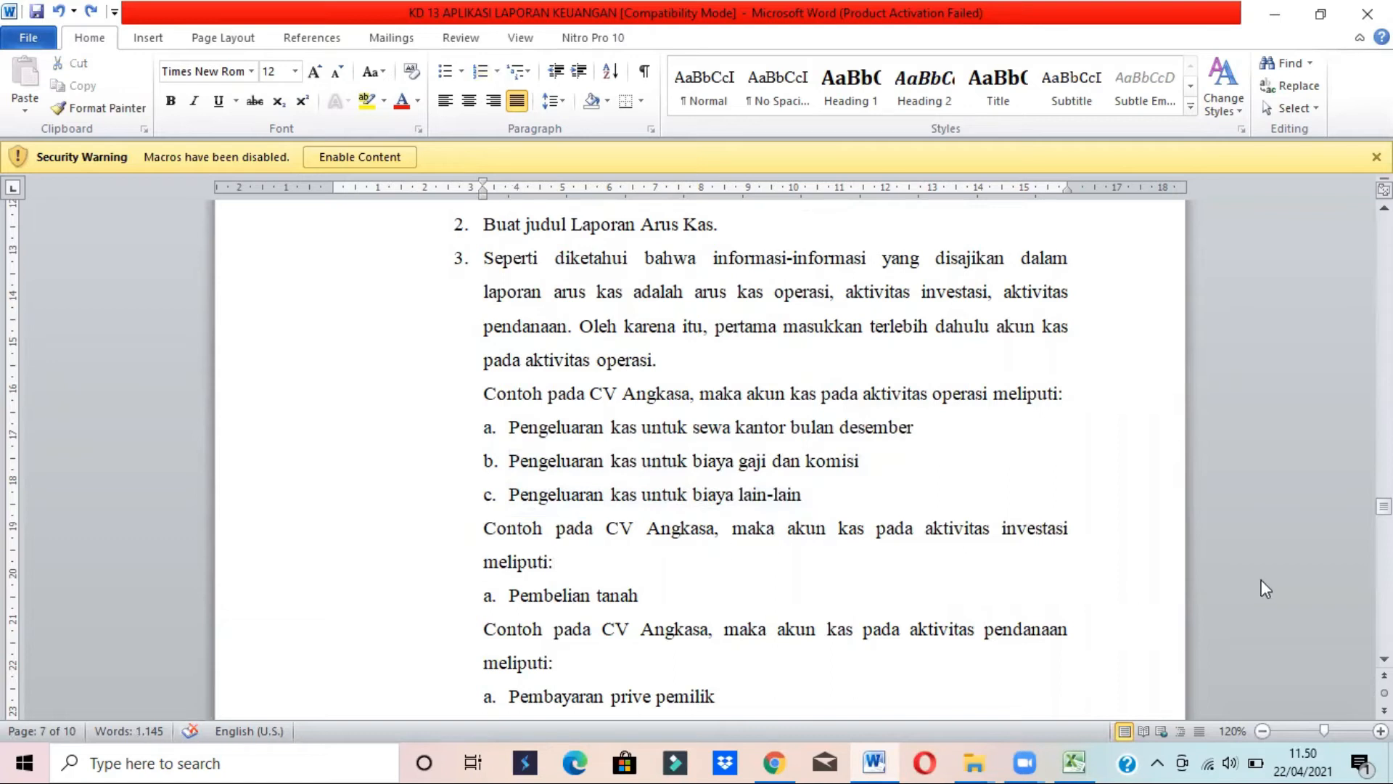
# Read the module's examples of CV Angkasa's cash accounts for investing and financing activities
pyautogui.moveTo(898, 529); pyautogui.dragTo(1068, 531)
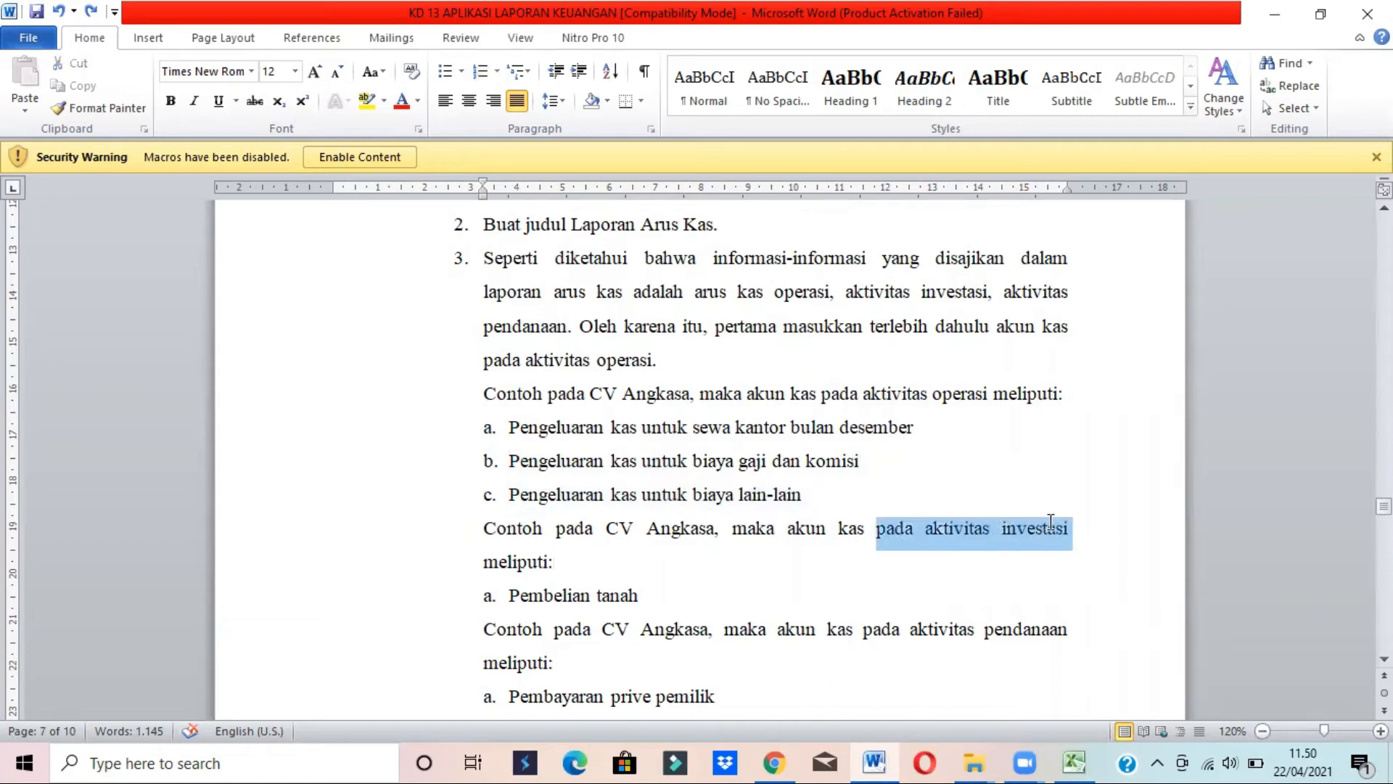
pyautogui.click(564, 599)
pyautogui.moveTo(508, 595); pyautogui.dragTo(682, 595)
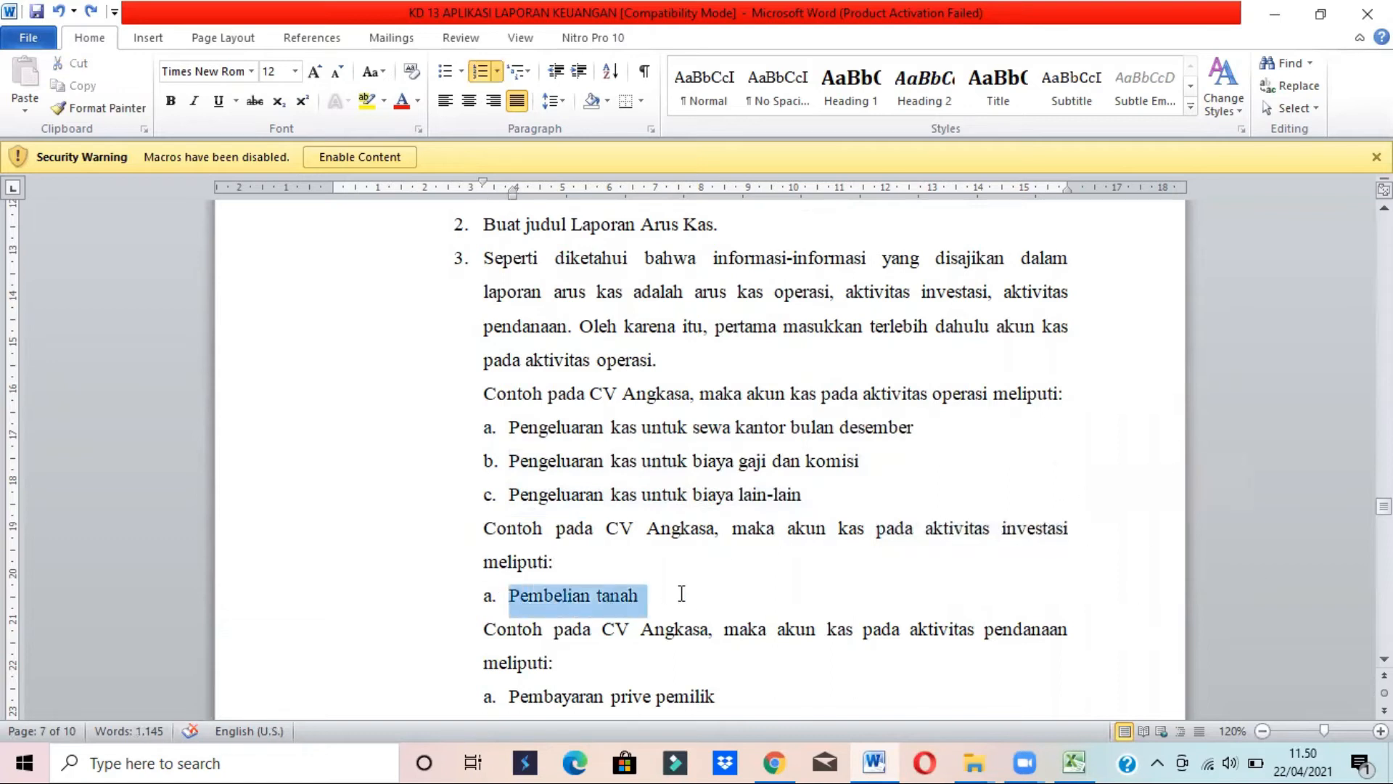
pyautogui.moveTo(1383, 506); pyautogui.dragTo(1384, 513)
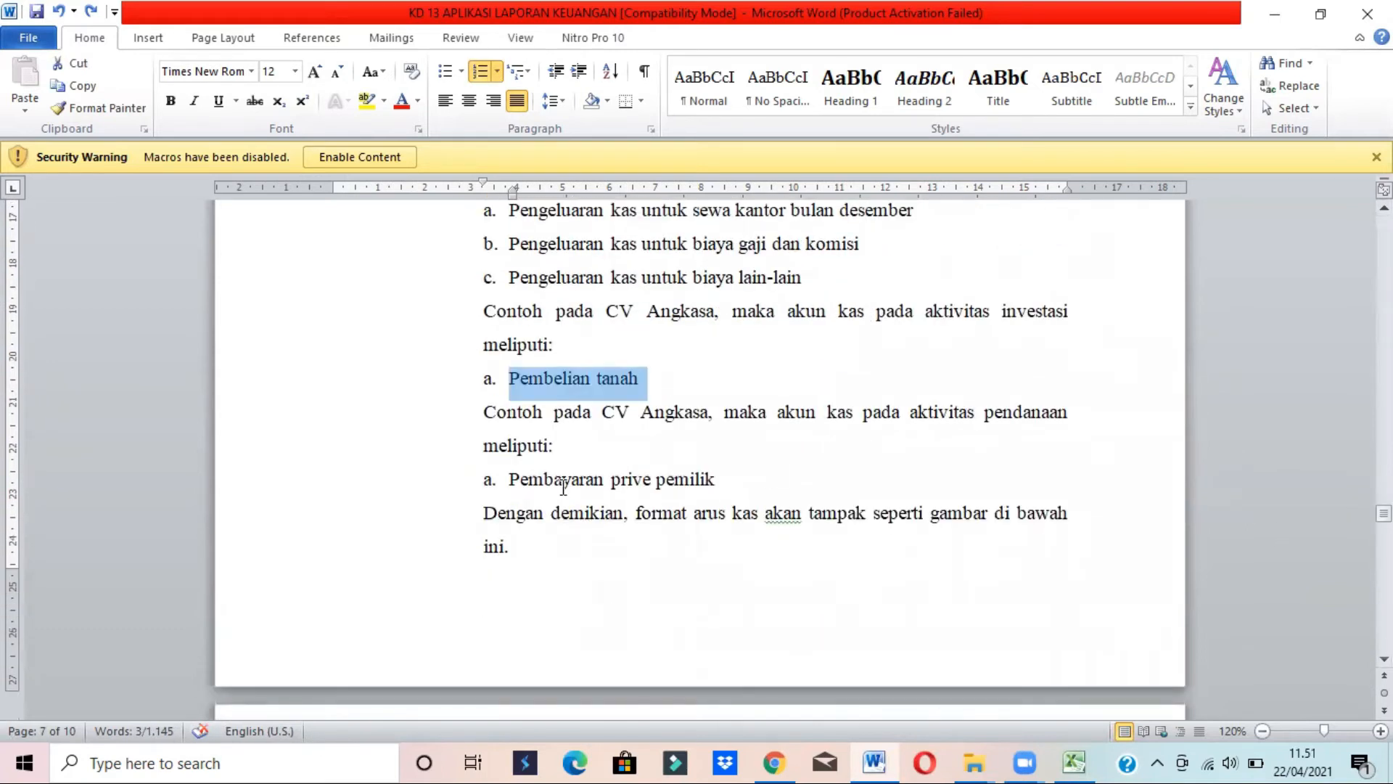
pyautogui.click(707, 345)
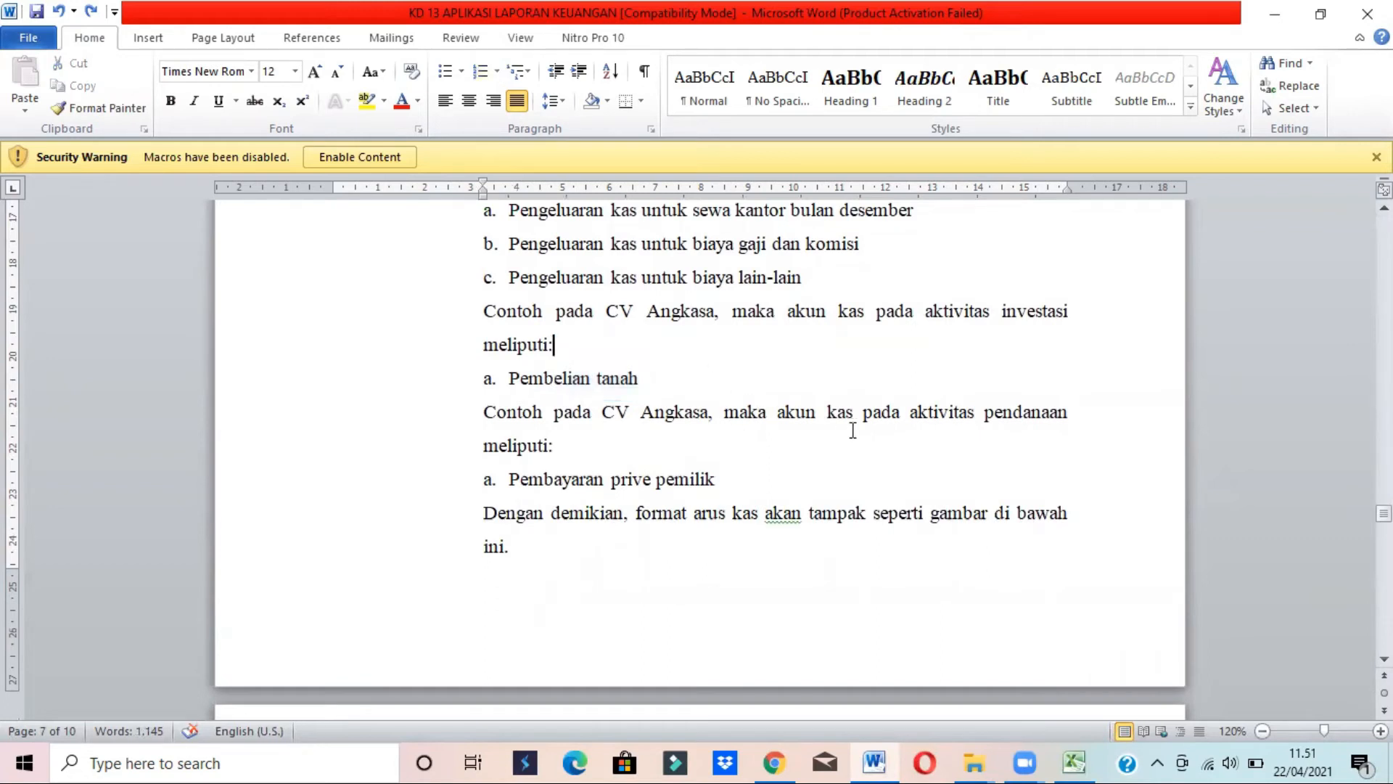
pyautogui.moveTo(893, 414); pyautogui.dragTo(995, 438)
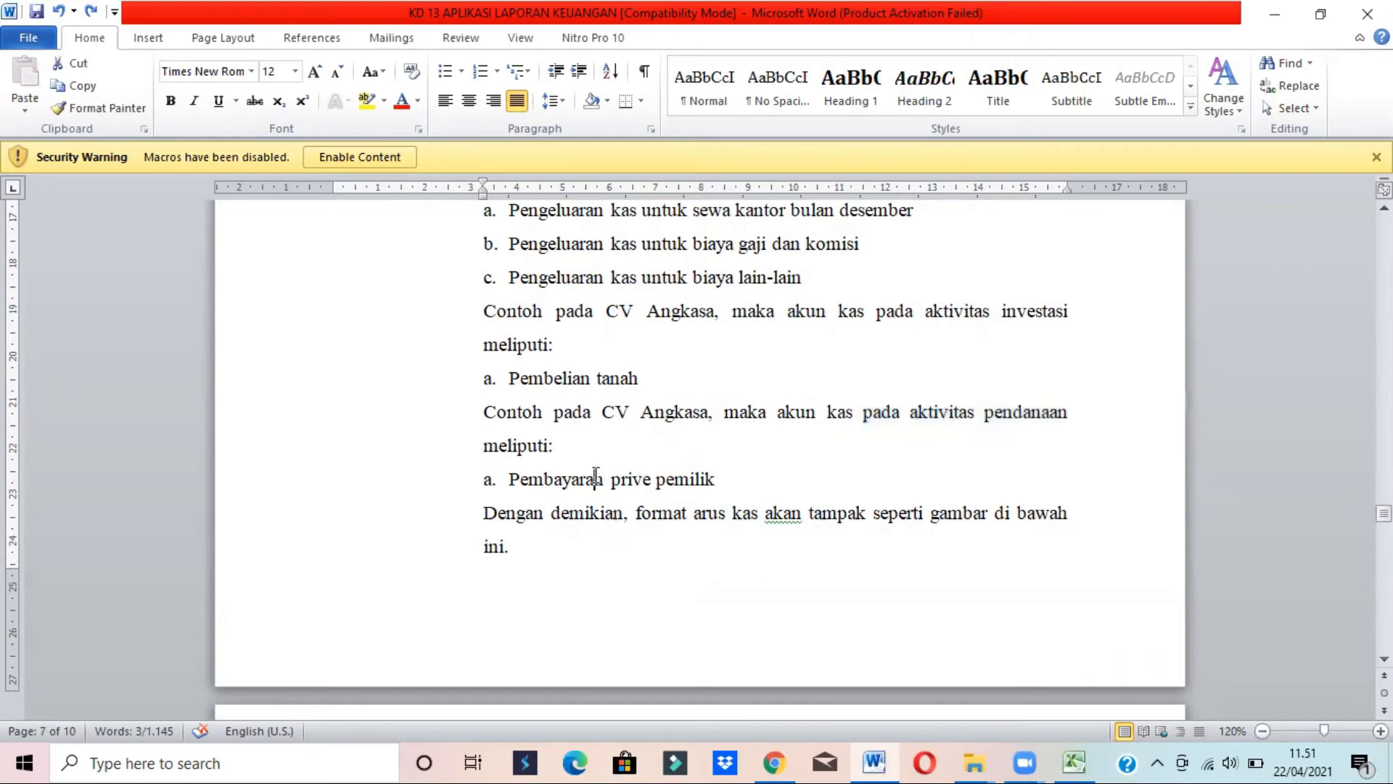
pyautogui.moveTo(594, 479); pyautogui.dragTo(712, 489)
# Enlarge the cash flow statement format picture above point 4 of the Word module
pyautogui.scroll(-6, 832, 389)
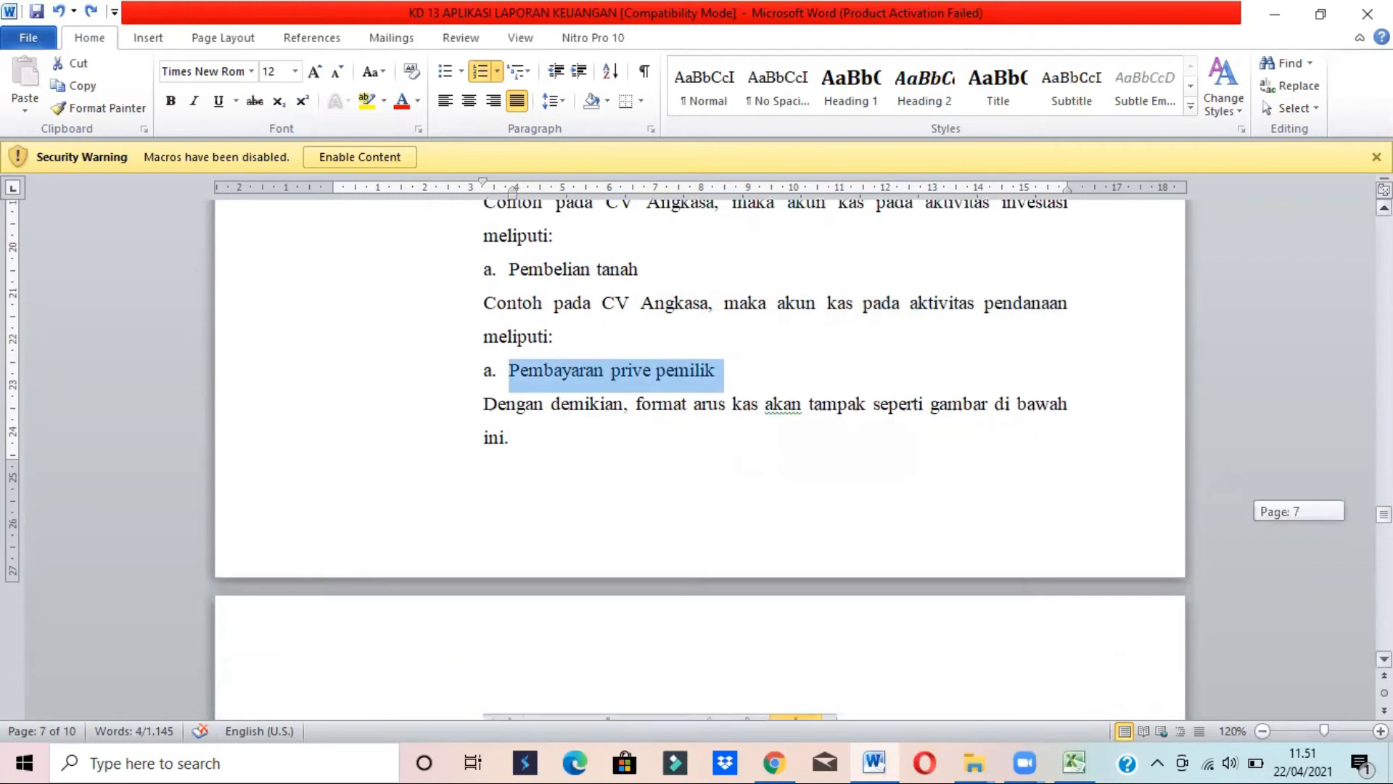
pyautogui.click(709, 426)
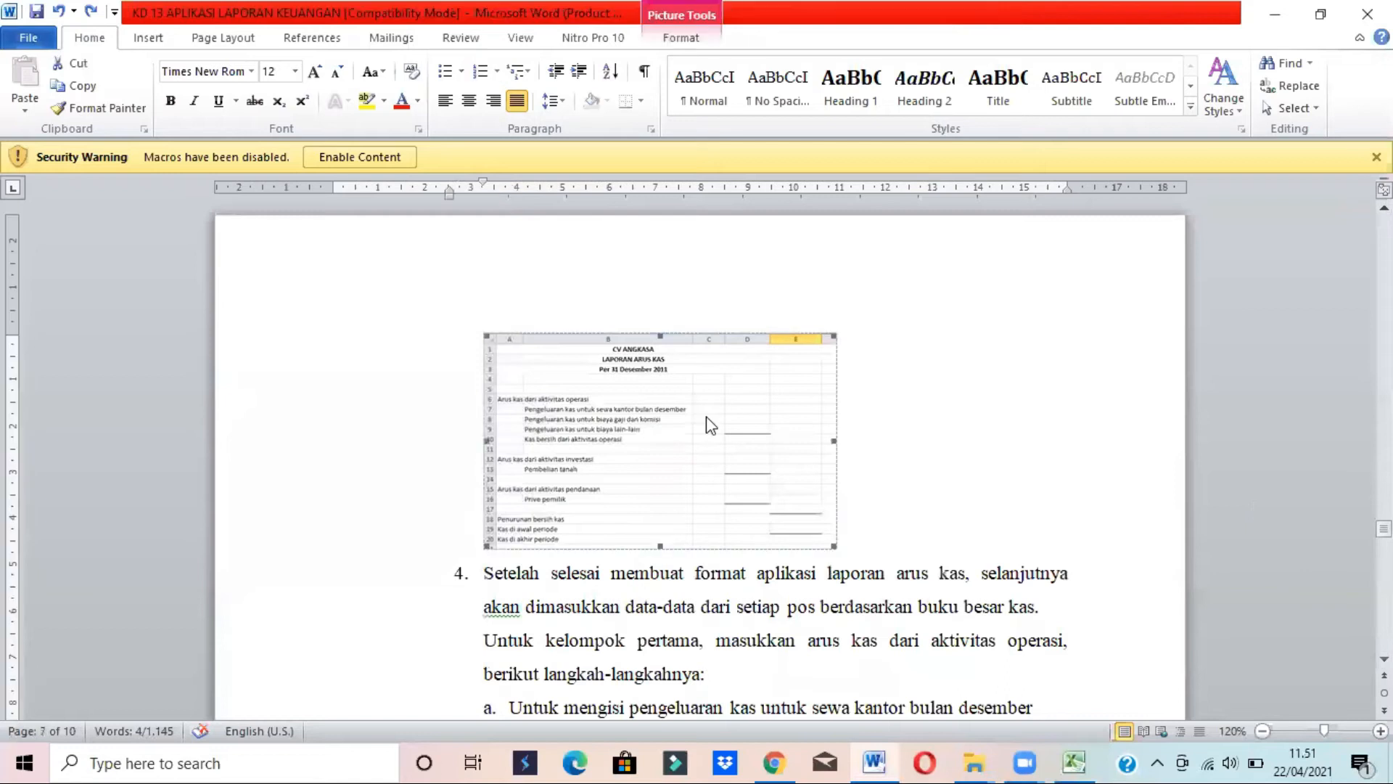
pyautogui.moveTo(832, 544); pyautogui.dragTo(903, 602)
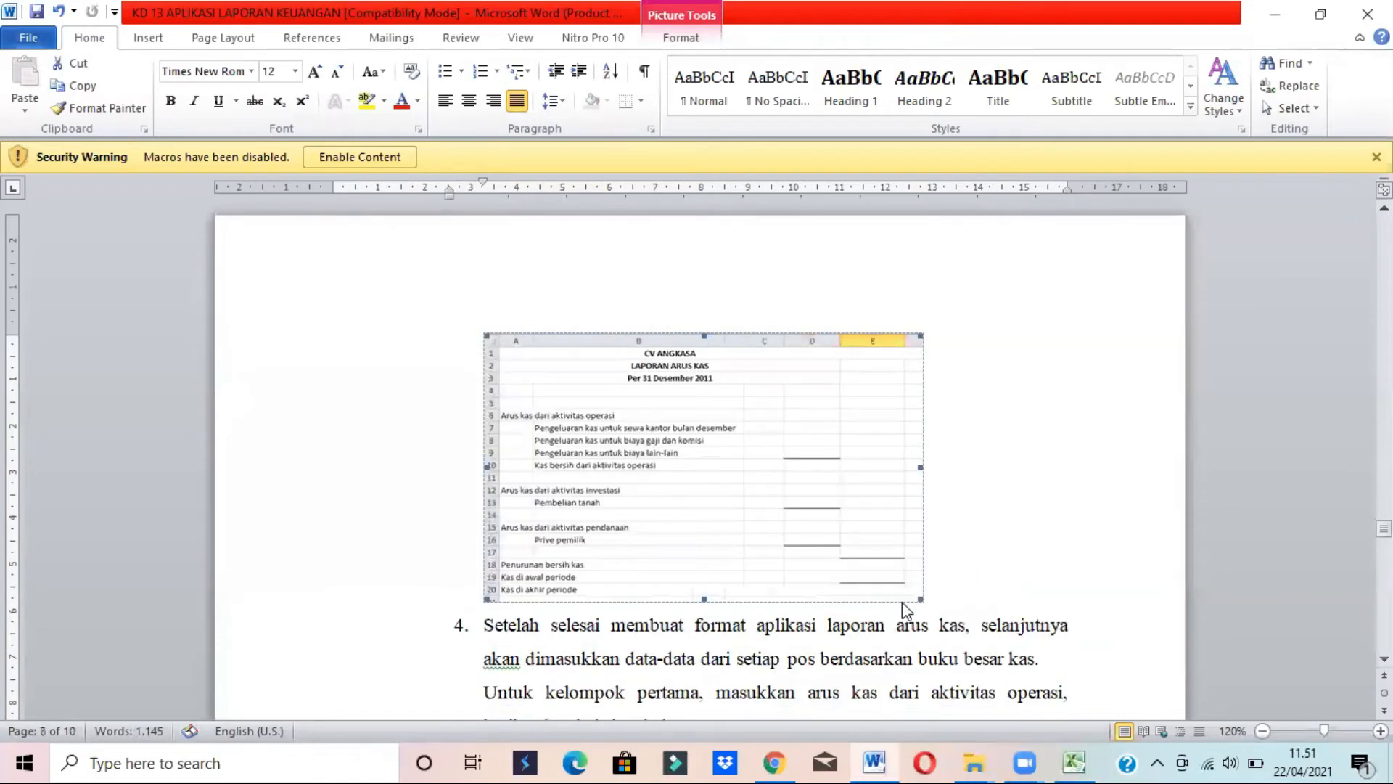
# In the Excel sheet Laporan Arus Kas, merge and center A1:E1 and enter CV ANGKASA, following the Word example
pyautogui.hotkey('alt', 'Tab')
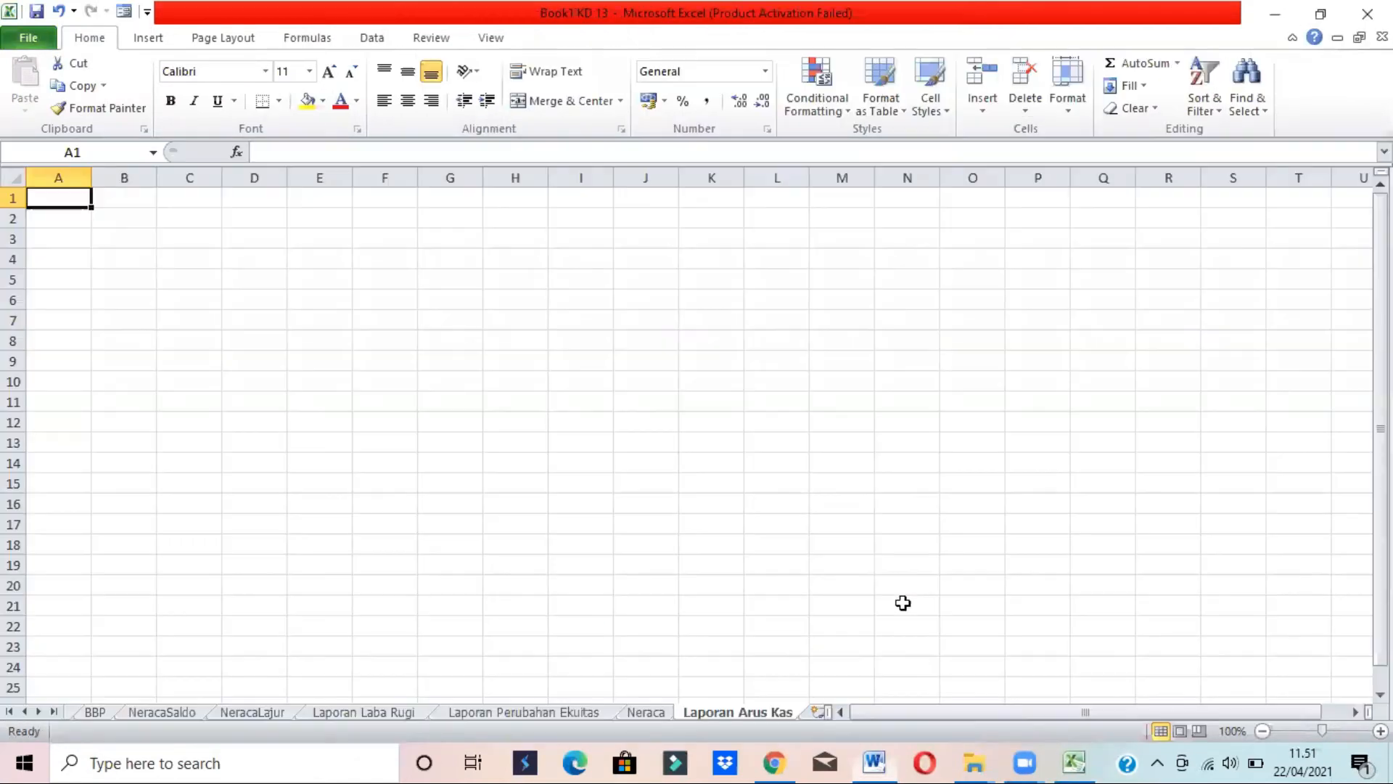
pyautogui.hotkey('alt', 'Tab')
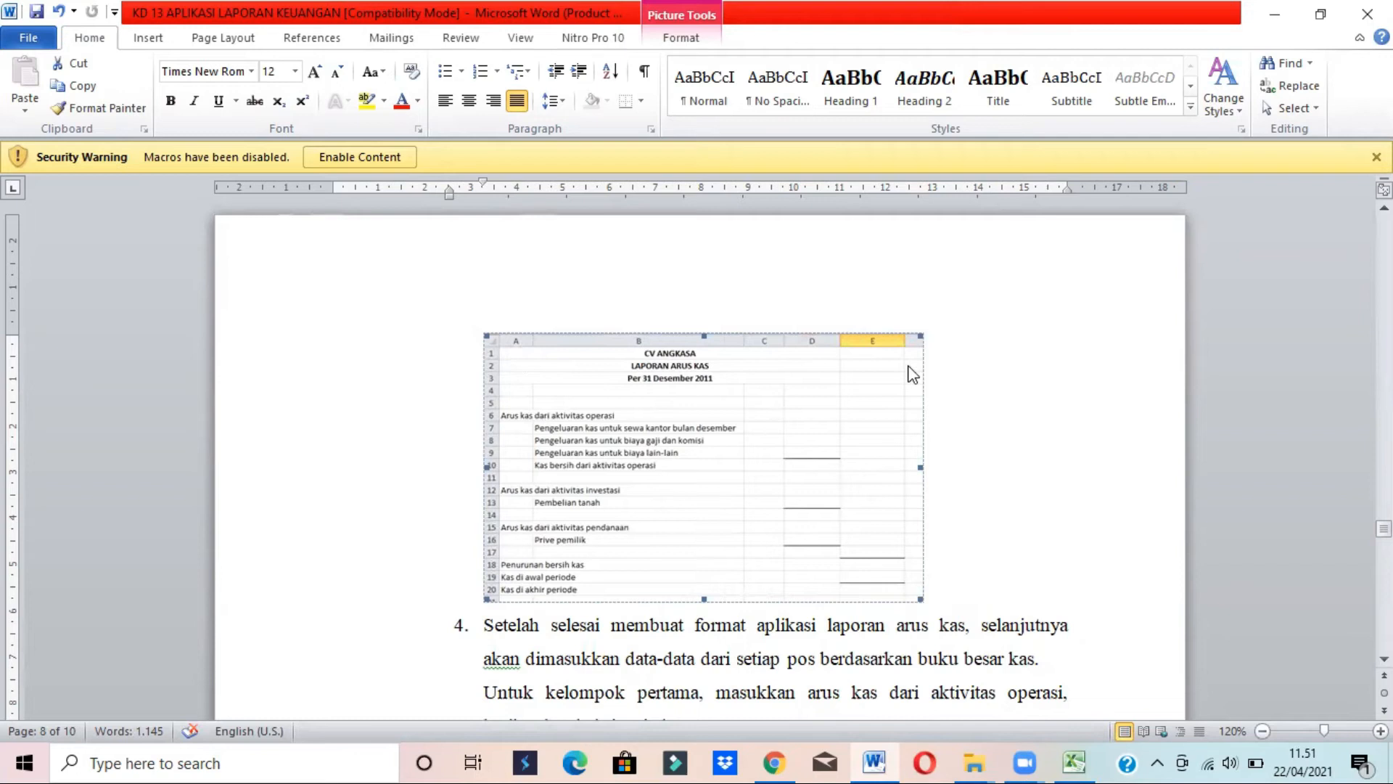
pyautogui.hotkey('alt', 'Tab')
pyautogui.keyDown('shift'); pyautogui.click(324, 196); pyautogui.keyUp('shift')
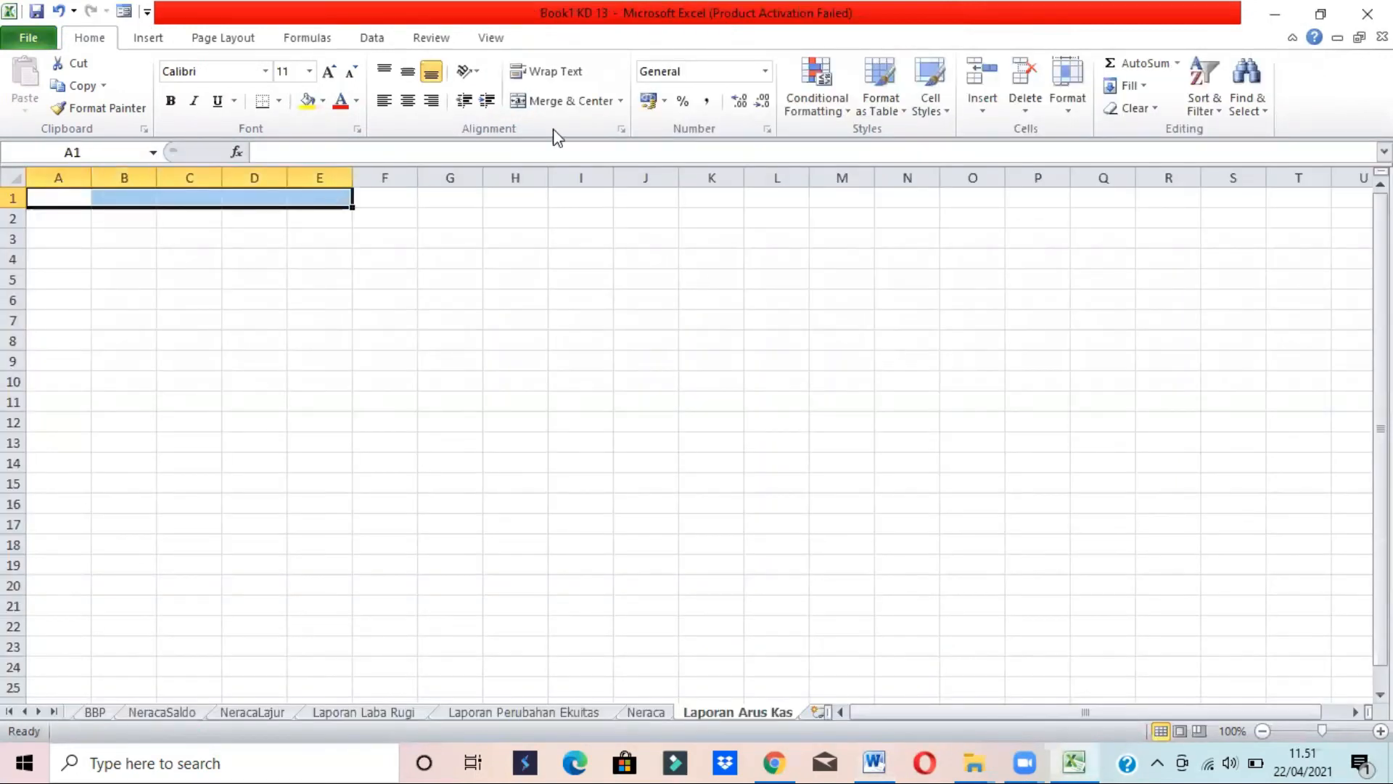
pyautogui.click(553, 101)
pyautogui.hotkey('alt', 'Tab')
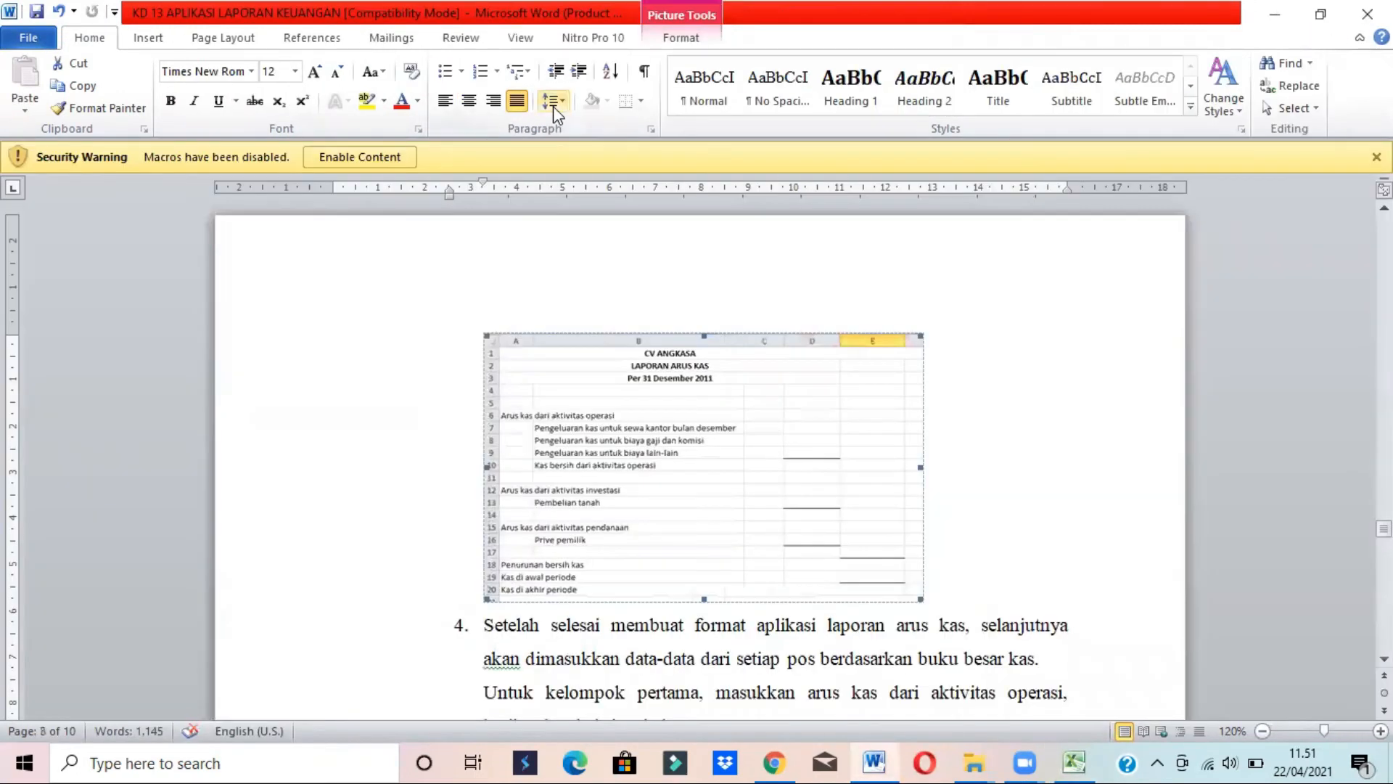
pyautogui.hotkey('alt', 'Tab')
pyautogui.write('CV A')
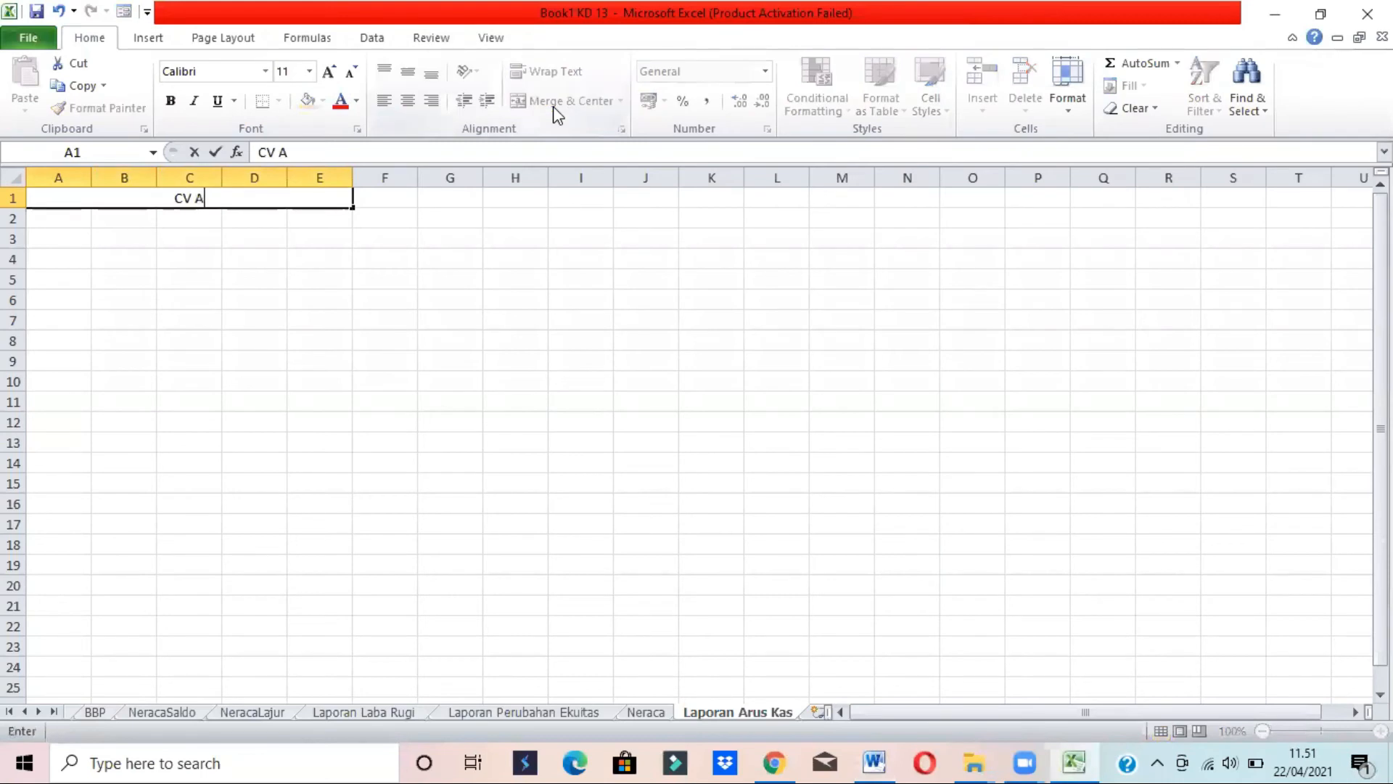
pyautogui.write('NGKASA')
pyautogui.press('Return')
# Merge and center A2:E2 and enter the title LAPORAN ARUS KAS, checking against the Word example
pyautogui.hotkey('alt', 'Tab')
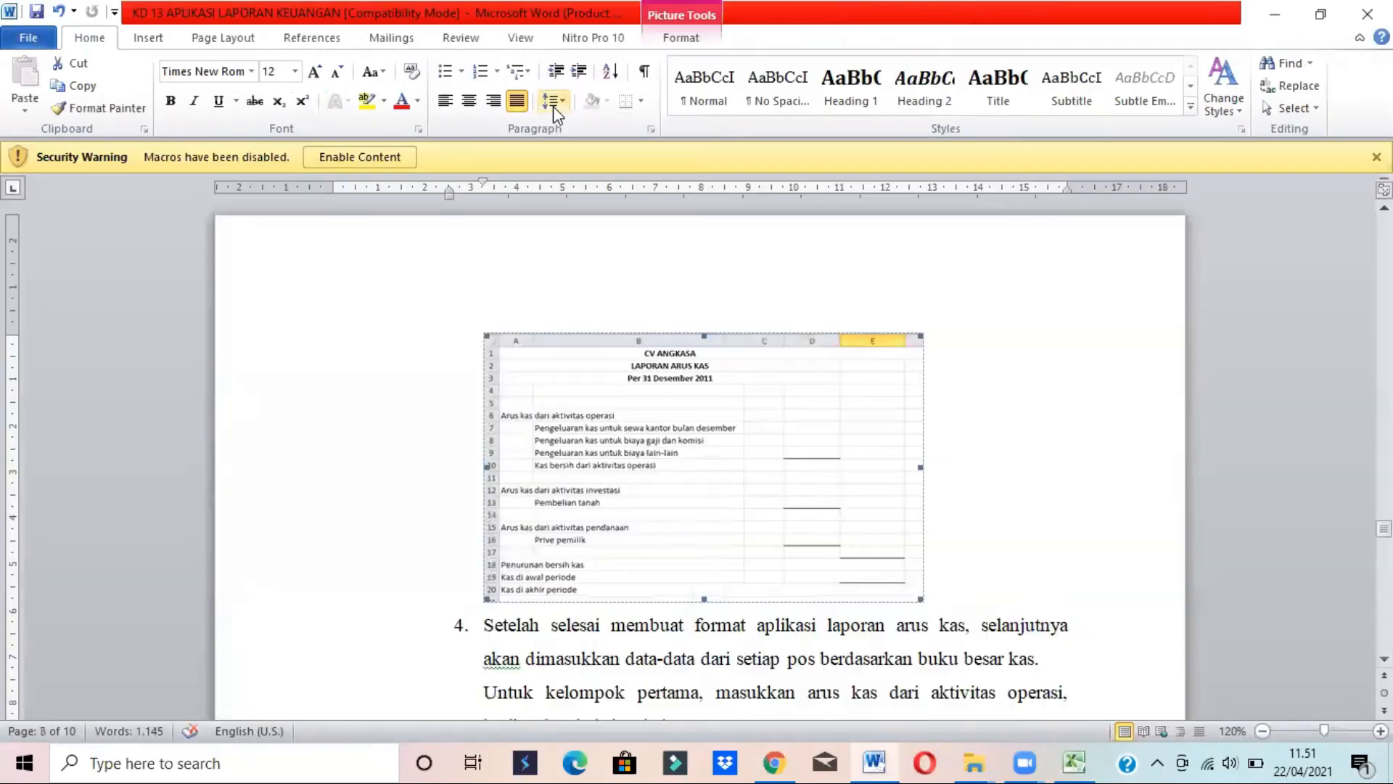
pyautogui.hotkey('alt', 'Tab')
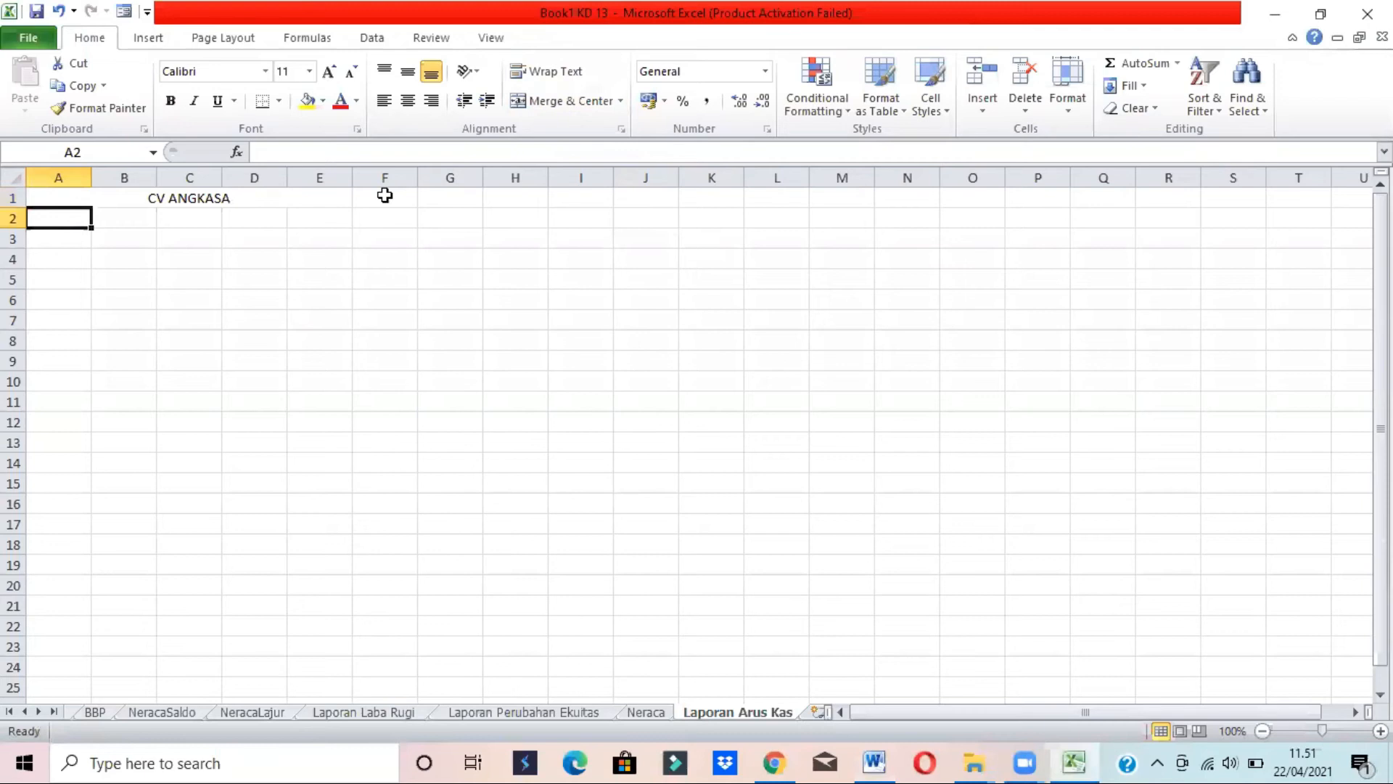
pyautogui.keyDown('shift'); pyautogui.click(348, 213); pyautogui.keyUp('shift')
pyautogui.click(575, 106)
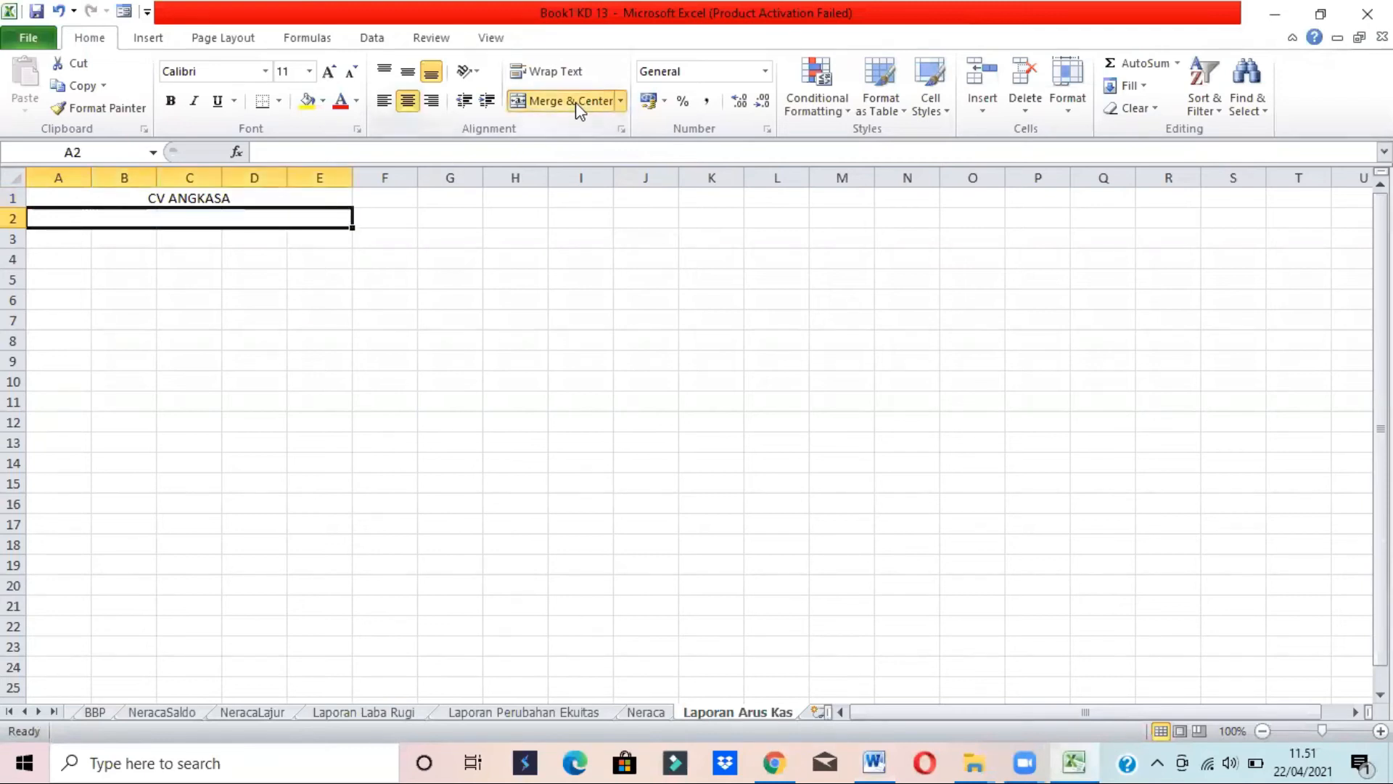
pyautogui.write('LAPORAN ARUS KAS')
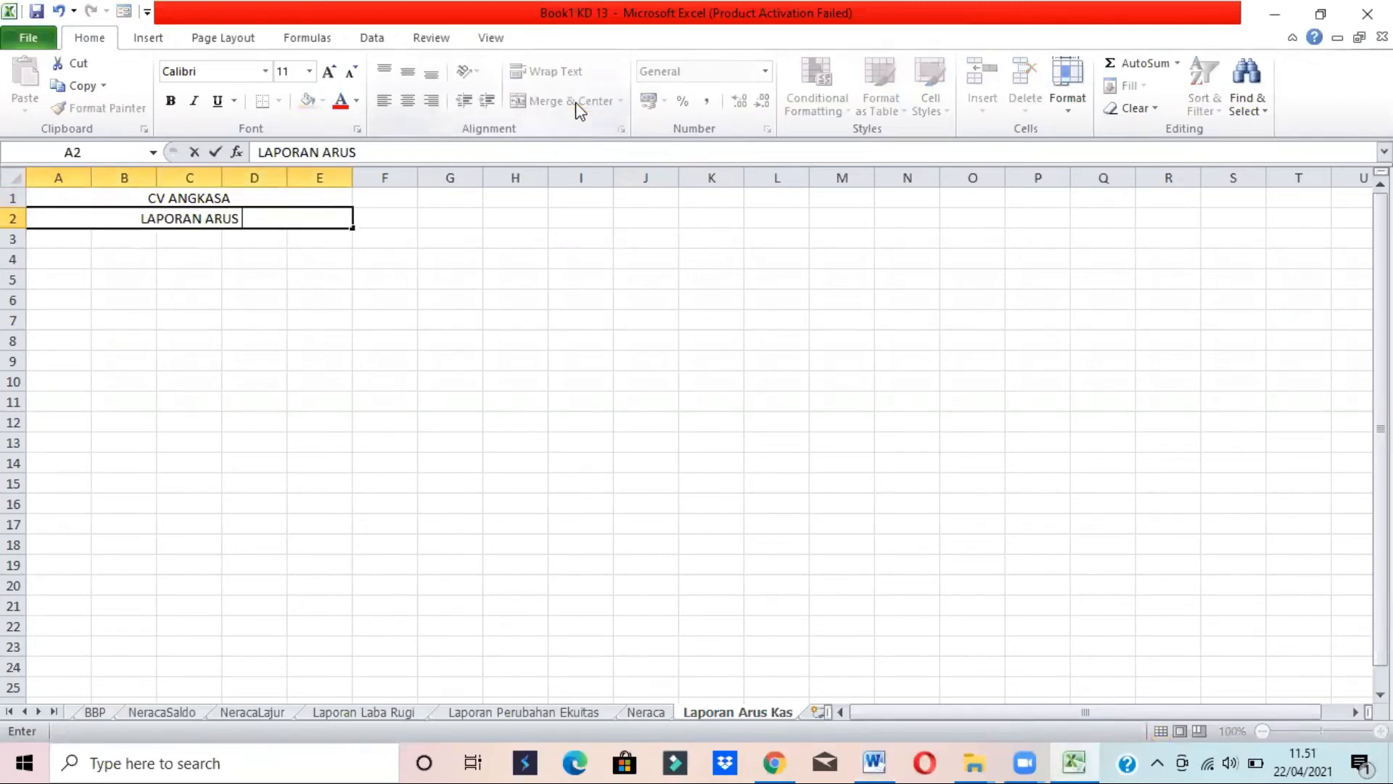
pyautogui.press('Return')
# Merge and center A3:E3 and enter the period line Per 31 Desember 2011, checking against the Word example
pyautogui.hotkey('alt', 'Tab')
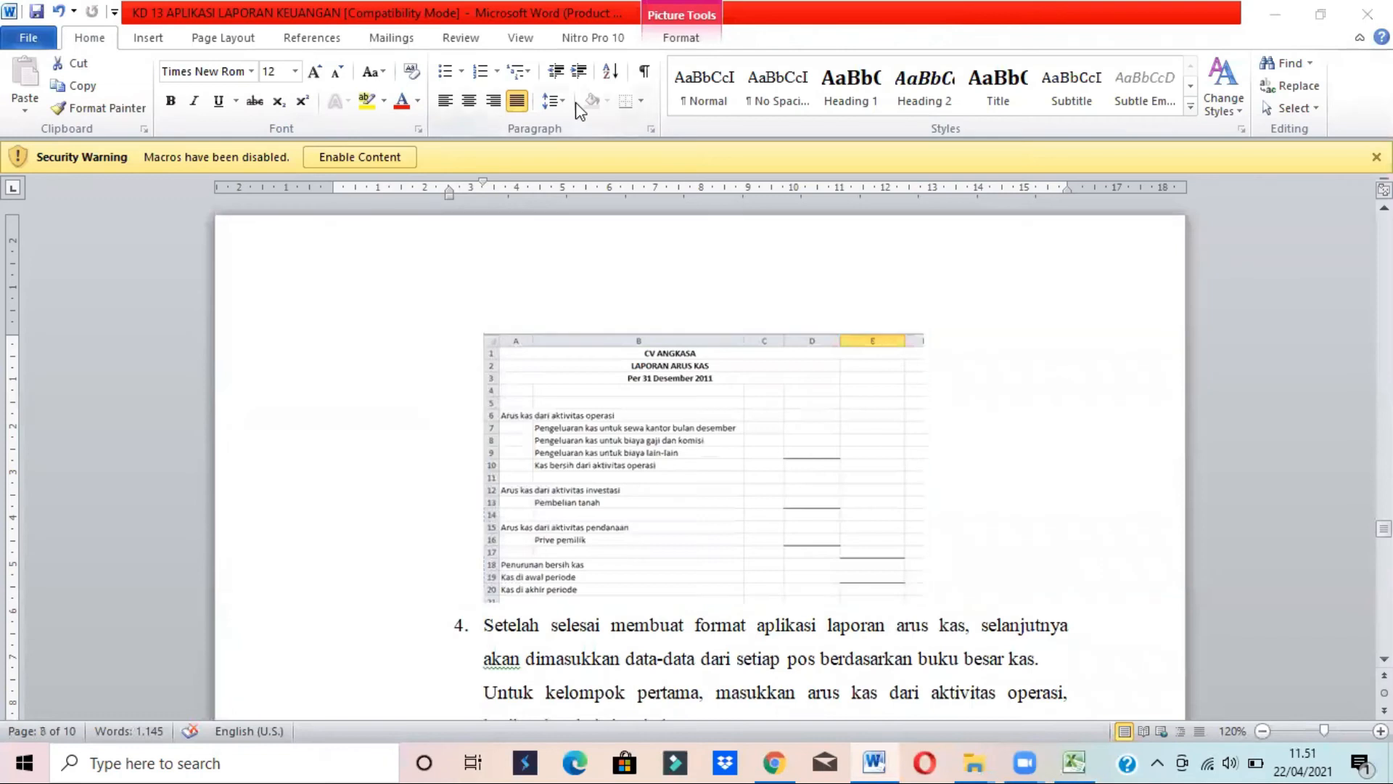
pyautogui.hotkey('alt', 'Tab')
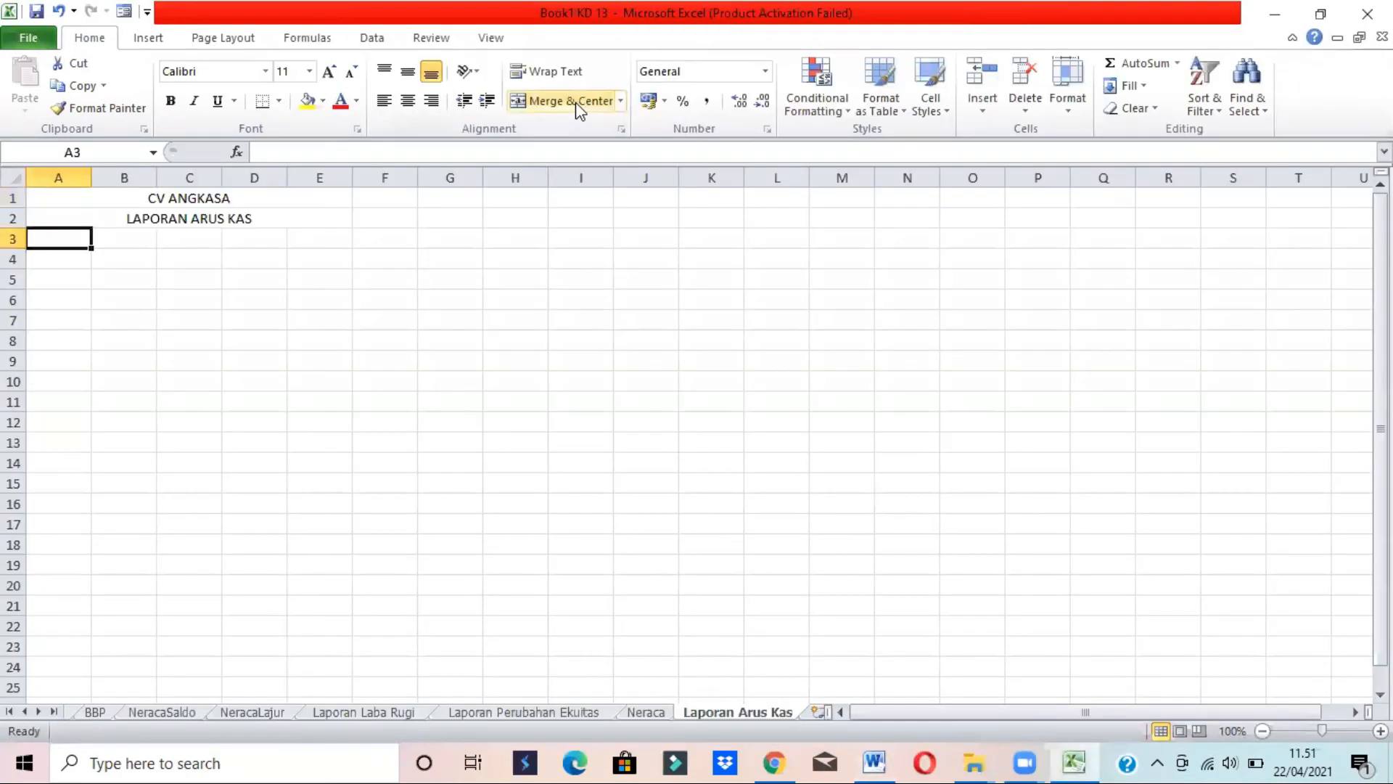
pyautogui.keyDown('shift'); pyautogui.click(327, 248); pyautogui.keyUp('shift')
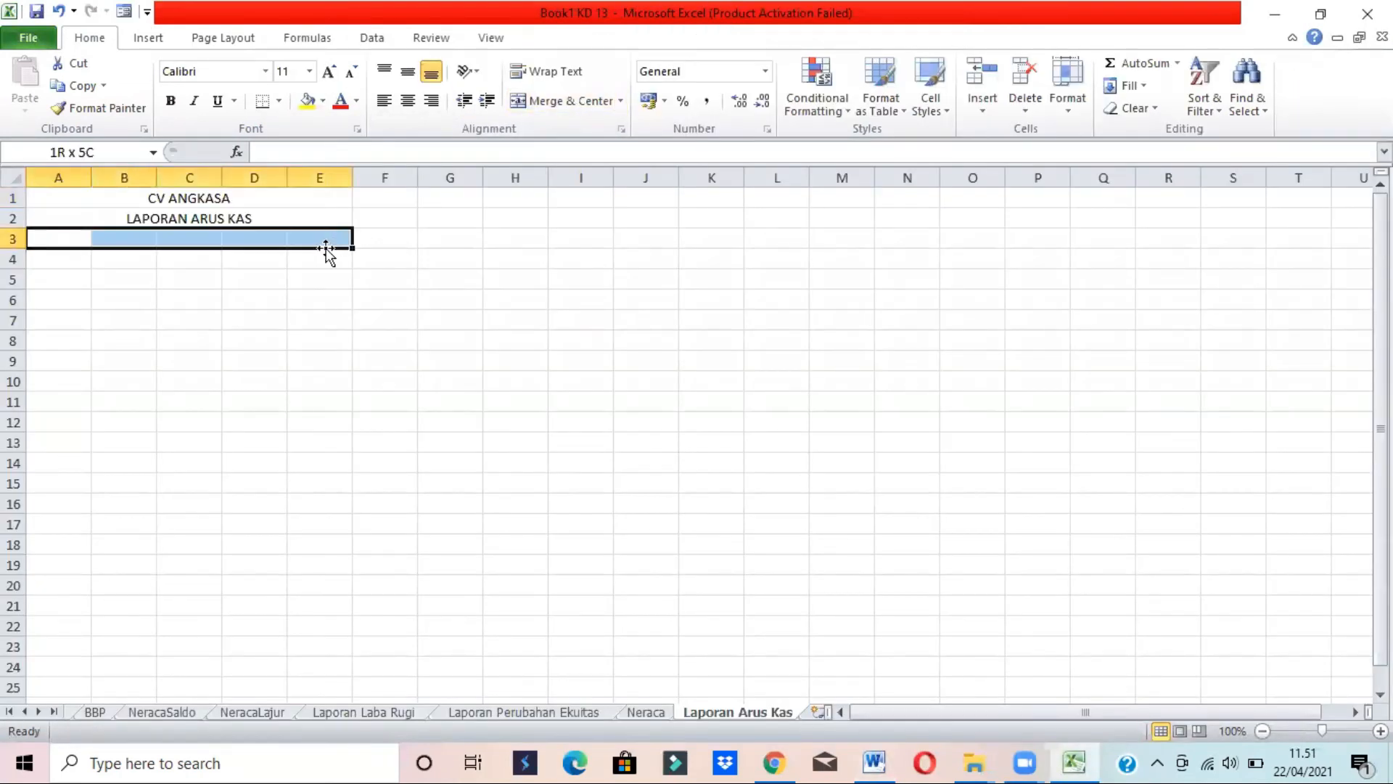
pyautogui.click(576, 100)
pyautogui.hotkey('alt', 'Tab')
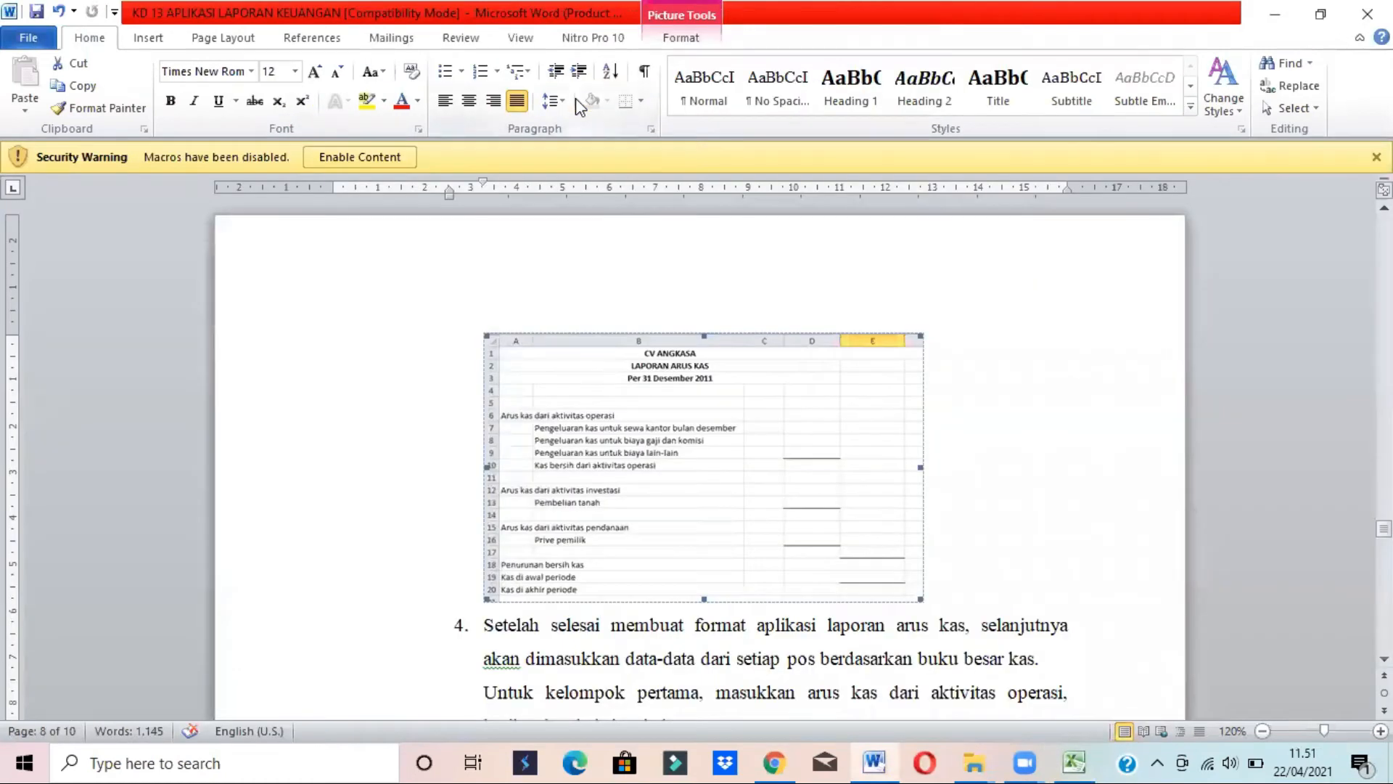
pyautogui.hotkey('alt', 'Tab')
pyautogui.write('Per 3')
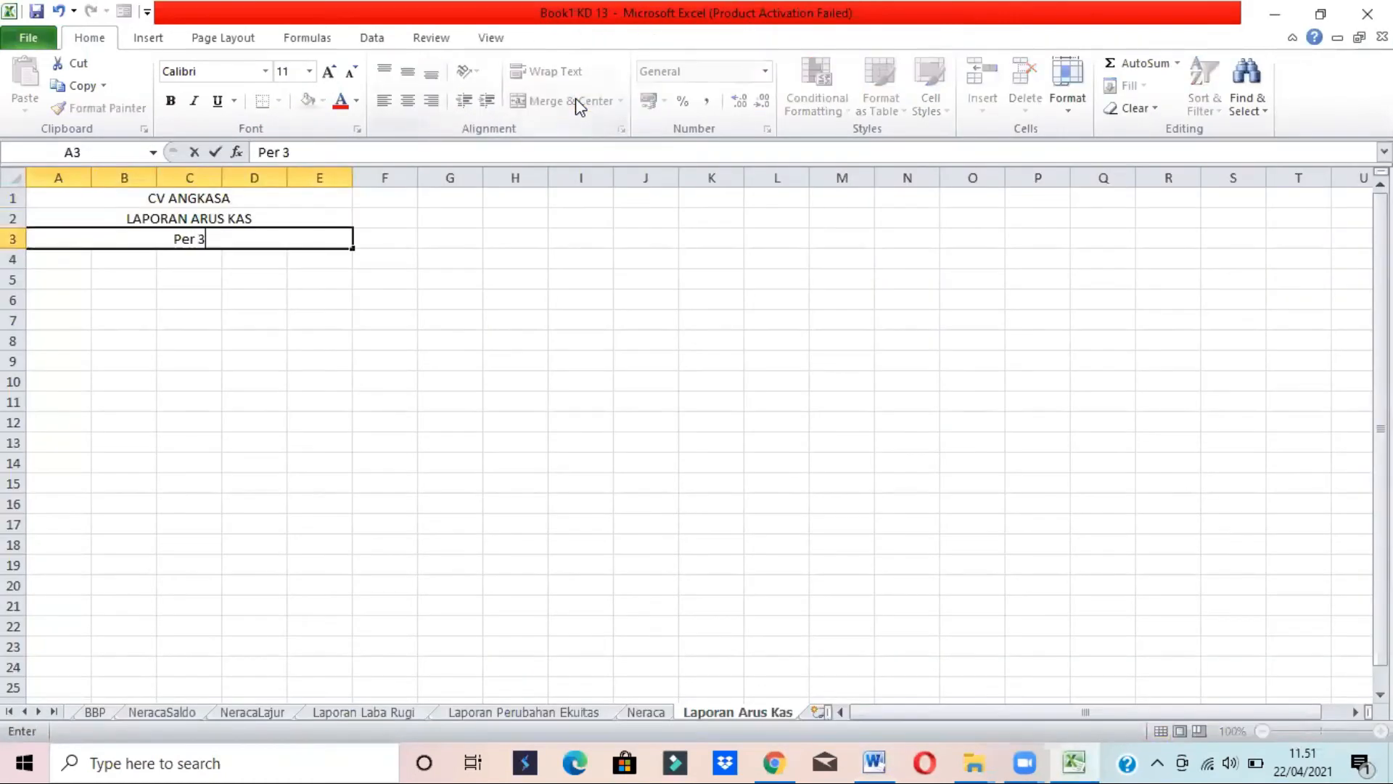
pyautogui.write('1 D')
pyautogui.hotkey('alt', 'Tab')
pyautogui.hotkey('alt', 'Tab')
pyautogui.write('esember 2011')
pyautogui.press('Return')
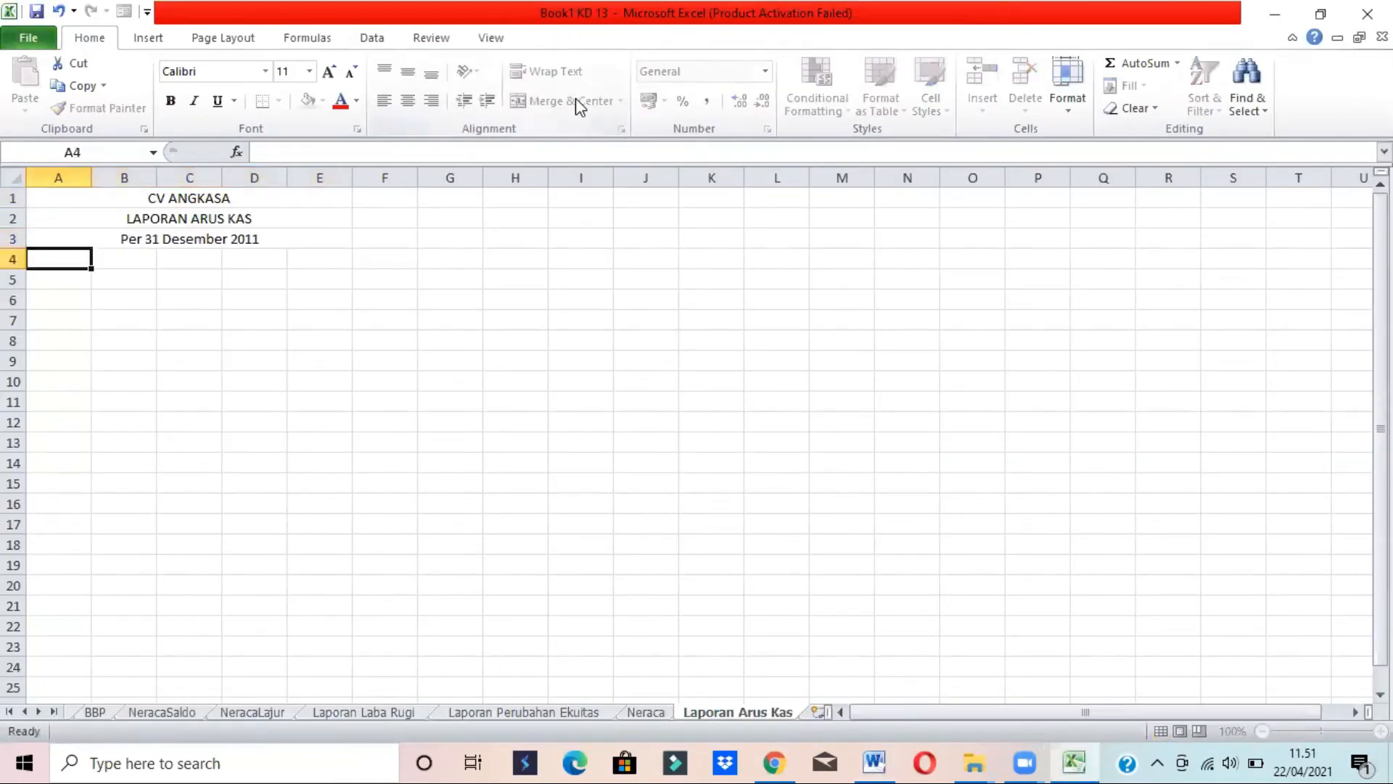
# Bold the three title lines in rows 1 to 3 after consulting the Word example
pyautogui.hotkey('alt', 'Tab')
pyautogui.hotkey('alt', 'Tab')
pyautogui.hotkey('alt', 'Tab')
pyautogui.hotkey('alt', 'Tab')
pyautogui.moveTo(189, 200); pyautogui.dragTo(189, 236)
pyautogui.click(169, 100)
# Enter the section heading Arus kas dari aktivitas operasi in cell A6, checking the wording against the Word example
pyautogui.click(57, 282)
pyautogui.hotkey('alt', 'Tab')
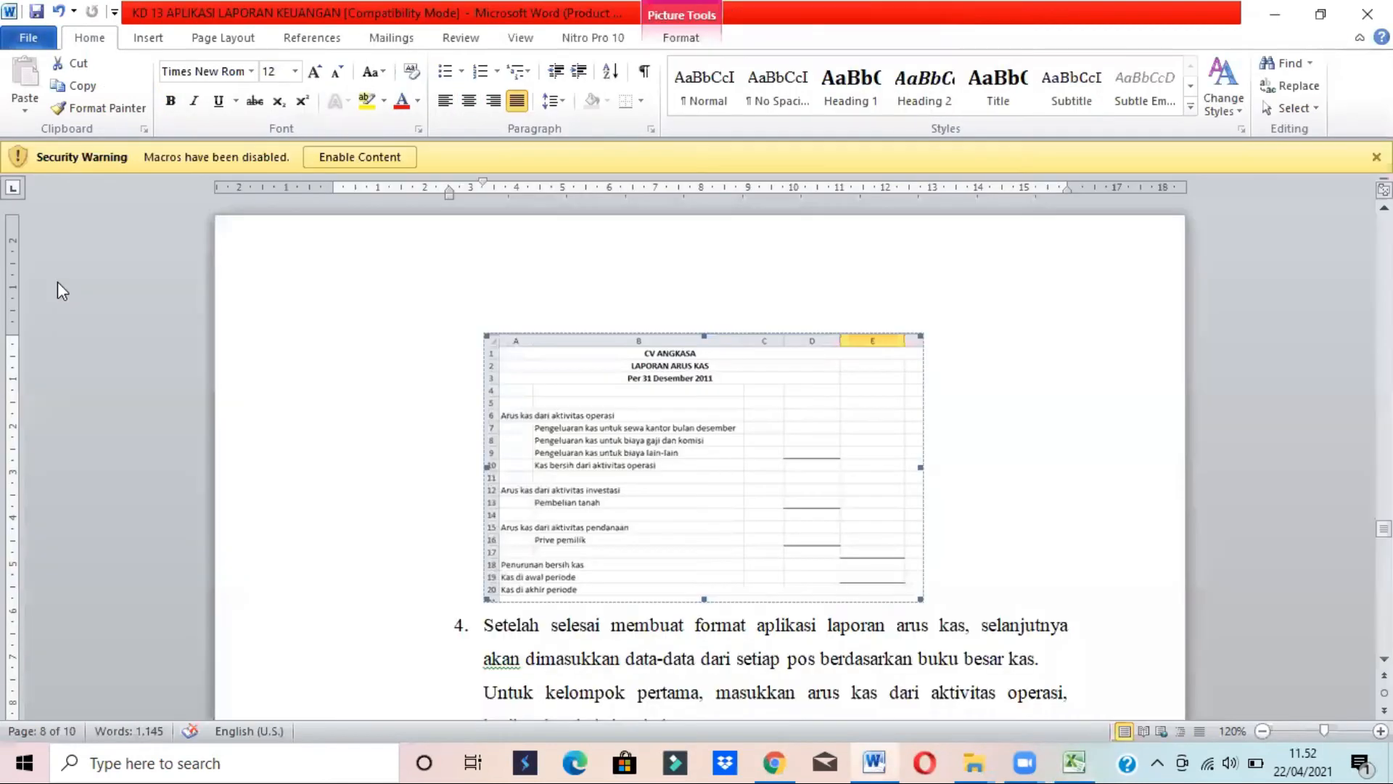
pyautogui.hotkey('alt', 'Tab')
pyautogui.click(56, 292)
pyautogui.hotkey('alt', 'Tab')
pyautogui.hotkey('alt', 'Tab')
pyautogui.write('Arus kas')
pyautogui.hotkey('alt', 'Tab')
pyautogui.hotkey('alt', 'Tab')
pyautogui.write('f')
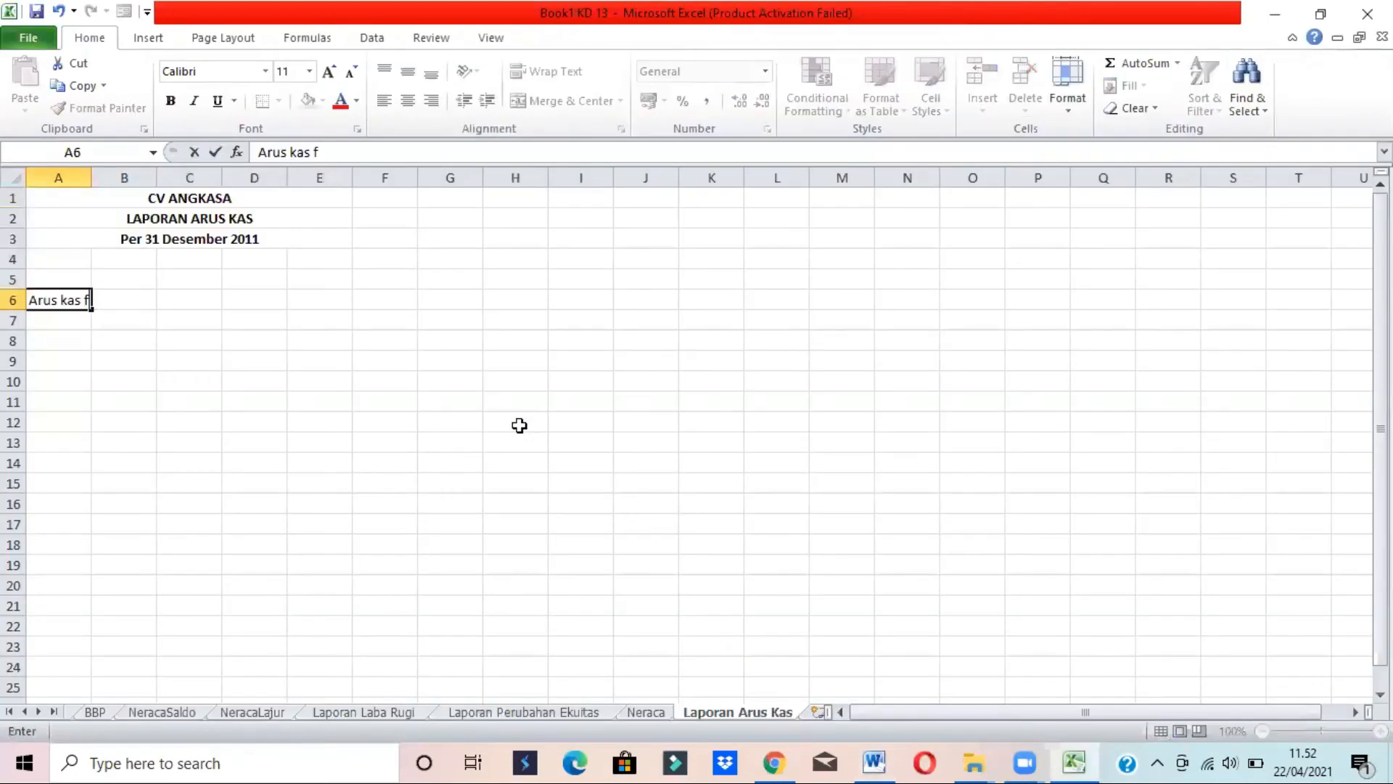
pyautogui.press('BackSpace')
pyautogui.write('dari aktiv')
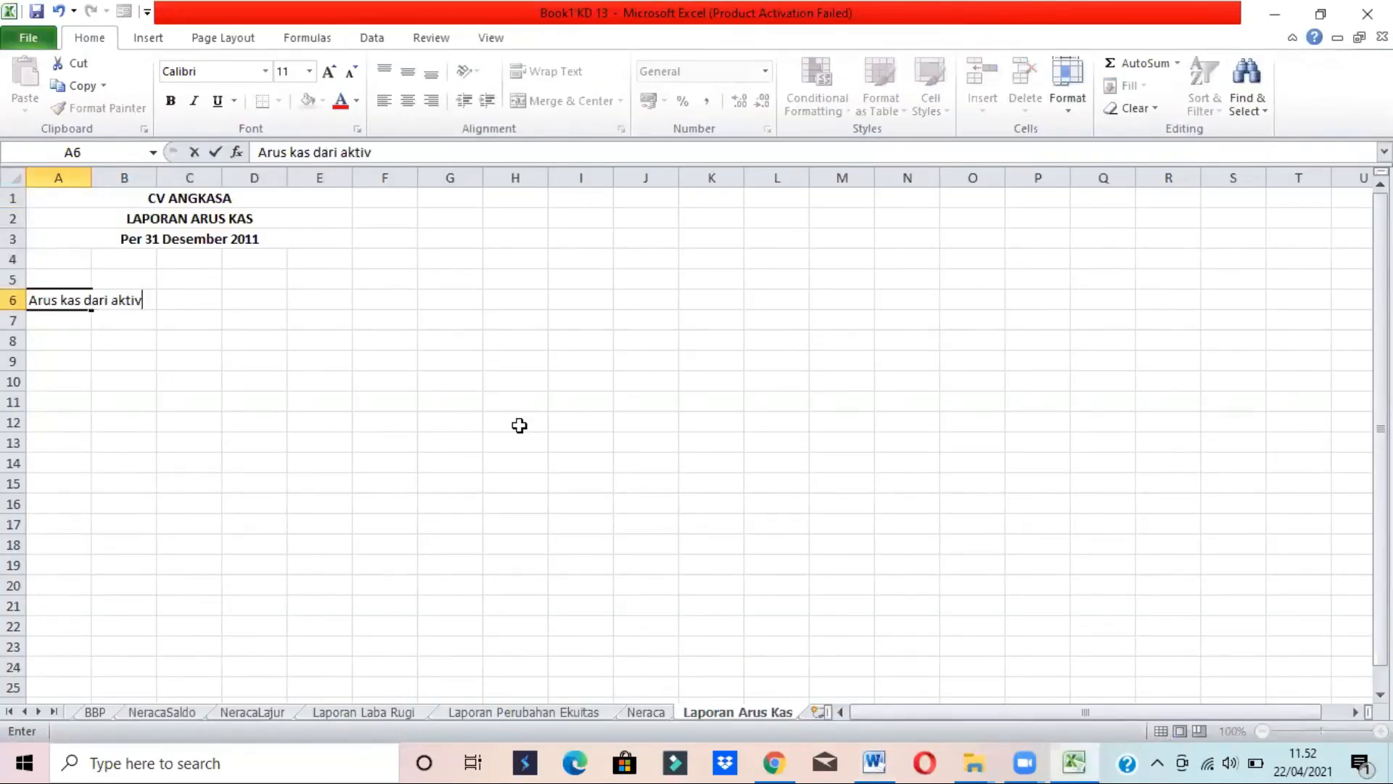
pyautogui.write('itas operasi')
pyautogui.press('Return')
# Enter Pengeluaran kas untuk sewa kantor bulan desember in cell B7, following the Word example
pyautogui.hotkey('alt', 'Tab')
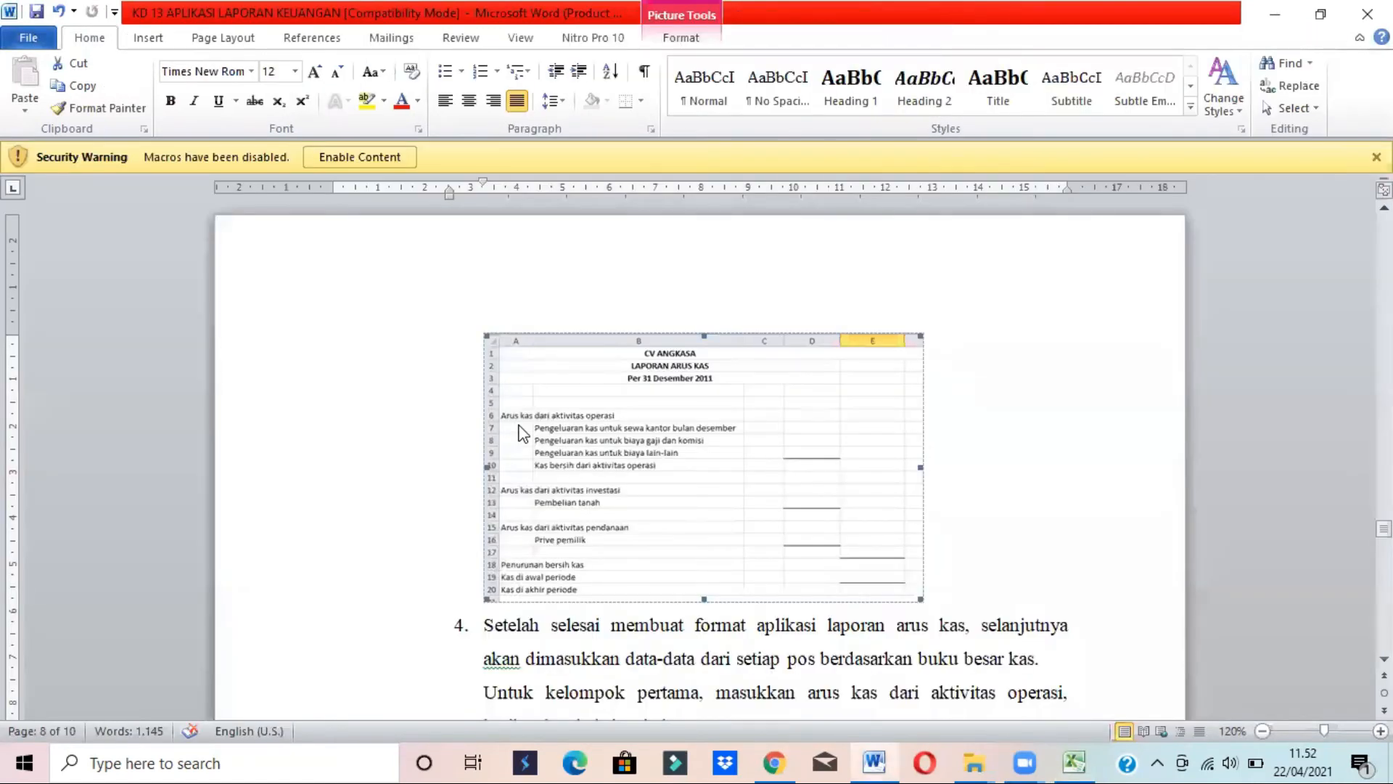
pyautogui.hotkey('alt', 'Tab')
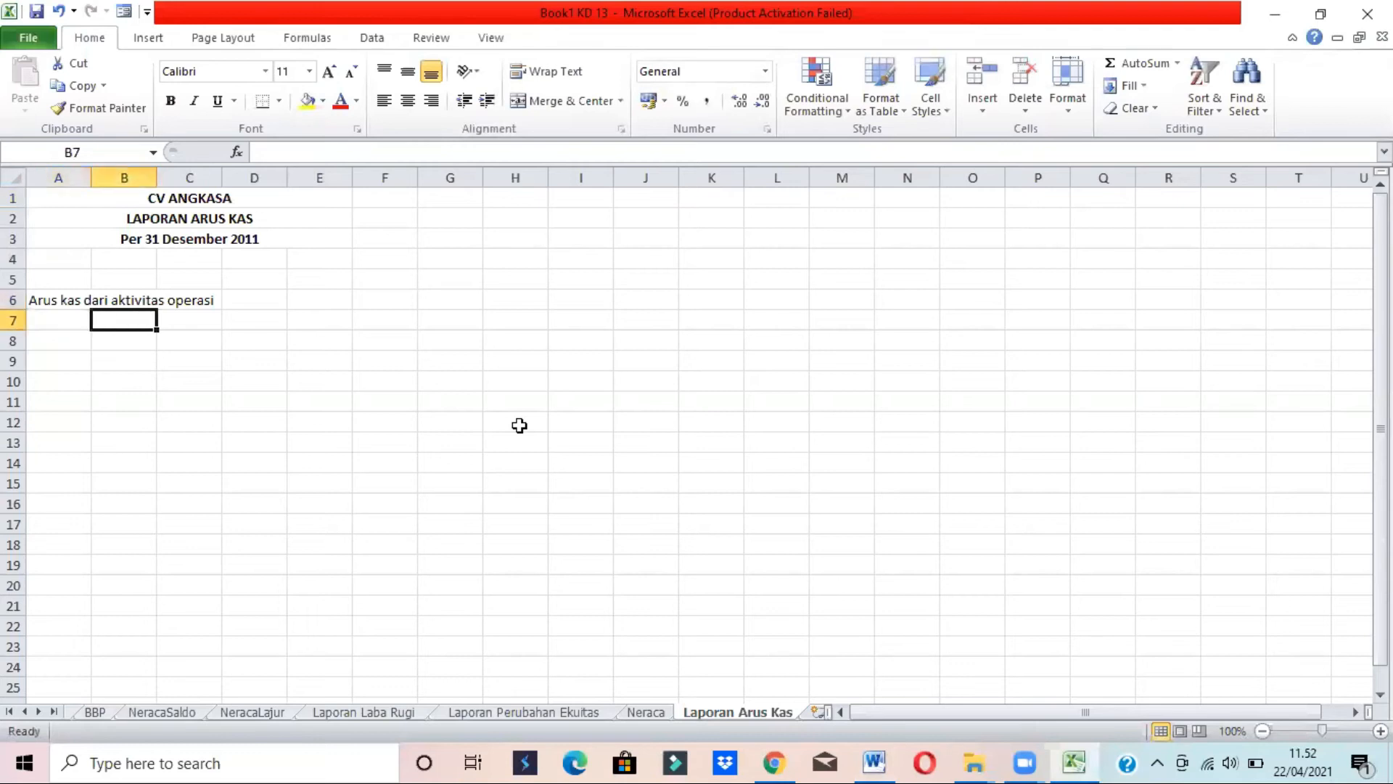
pyautogui.hotkey('alt', 'Tab')
pyautogui.hotkey('alt', 'Tab')
pyautogui.write('pEN')
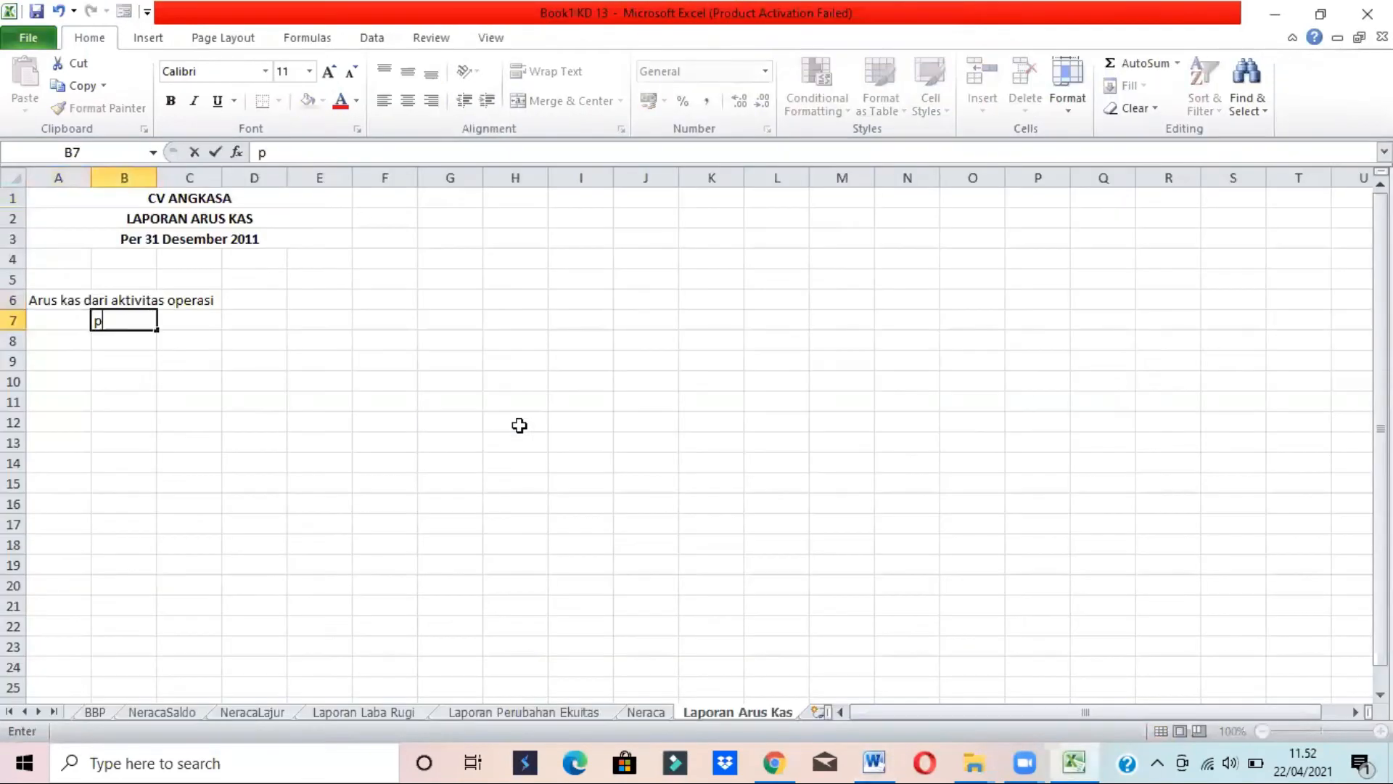
pyautogui.press('BackSpace')
pyautogui.press('BackSpace')
pyautogui.press('BackSpace')
pyautogui.write('Pengeluaran kas')
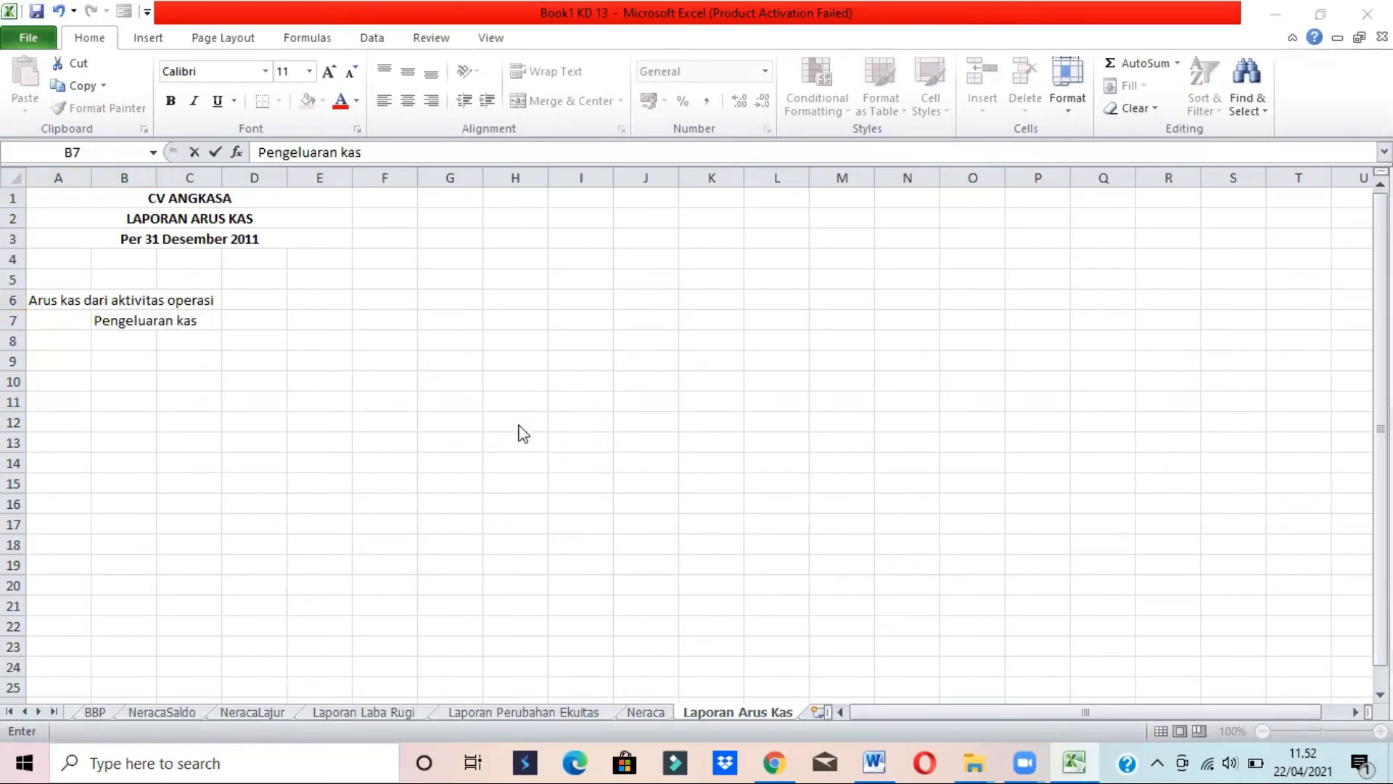
pyautogui.hotkey('alt', 'Tab')
pyautogui.hotkey('alt', 'Tab')
pyautogui.write('i')
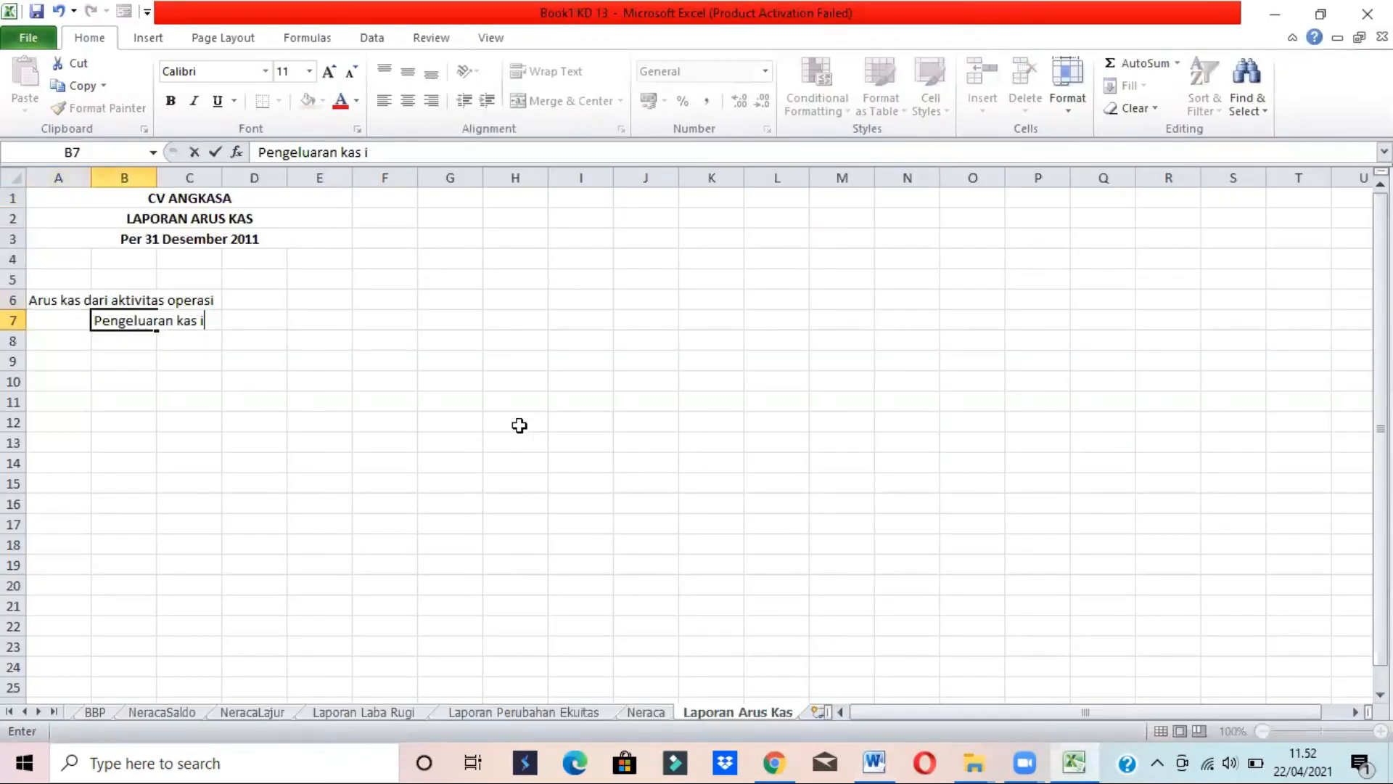
pyautogui.write('nuntuk sewa')
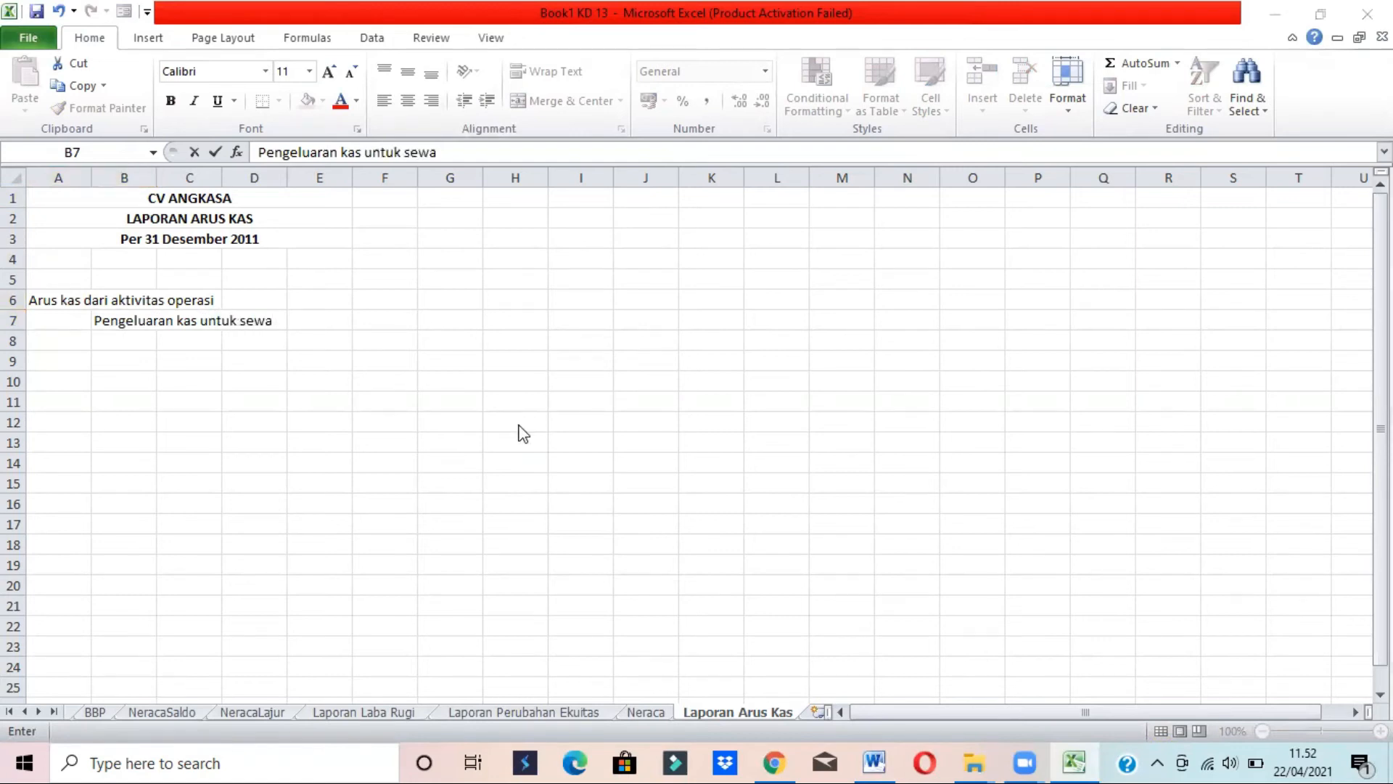
pyautogui.hotkey('alt', 'Tab')
pyautogui.hotkey('alt', 'Tab')
pyautogui.write('kantor')
pyautogui.hotkey('alt', 'Tab')
pyautogui.hotkey('alt', 'Tab')
pyautogui.write('buland')
pyautogui.press('BackSpace')
pyautogui.press('BackSpace')
pyautogui.write('desember')
pyautogui.press('Return')
# Enter Pengeluaran kas untuk biaya gaji dan komisi in cell B8, following the Word example
pyautogui.hotkey('alt', 'Tab')
pyautogui.hotkey('alt', 'Tab')
pyautogui.press('Right')
pyautogui.hotkey('alt', 'Tab')
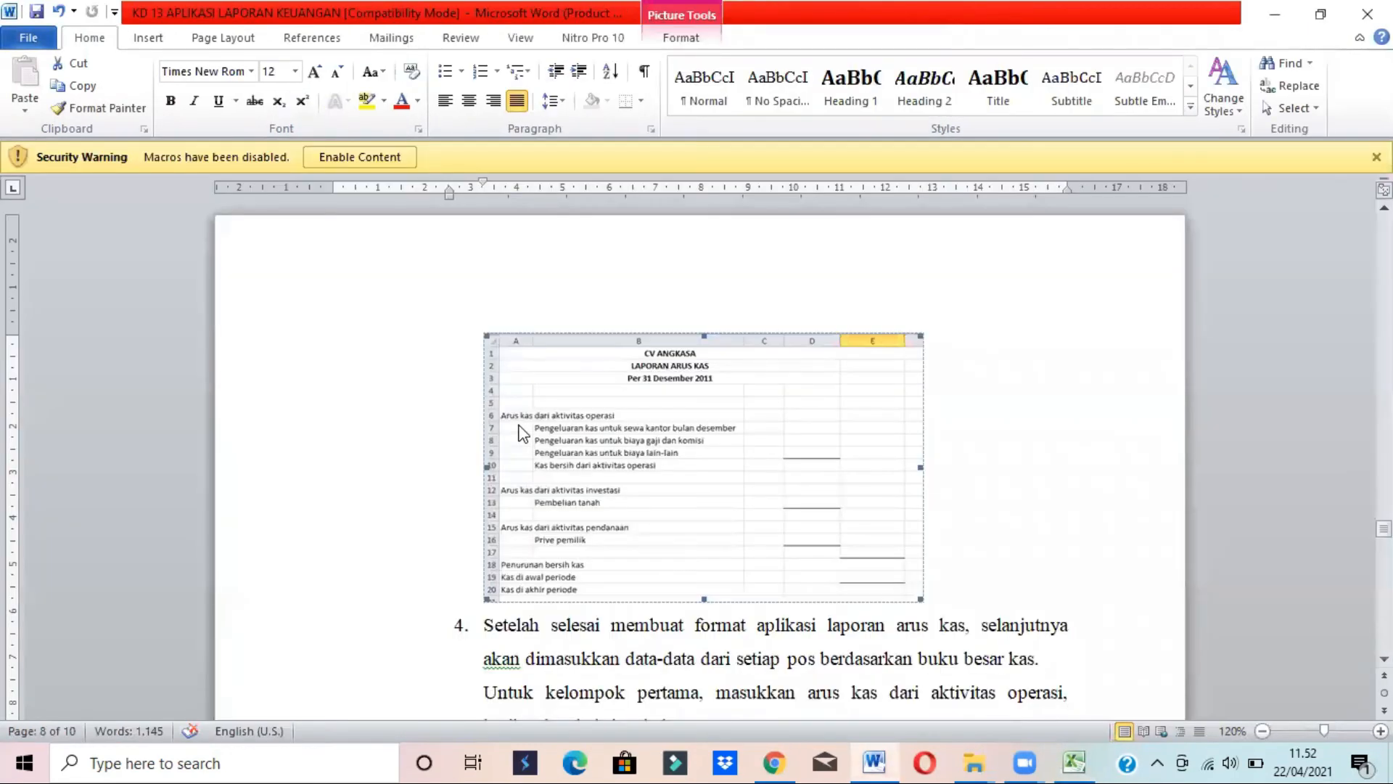
pyautogui.hotkey('alt', 'Tab')
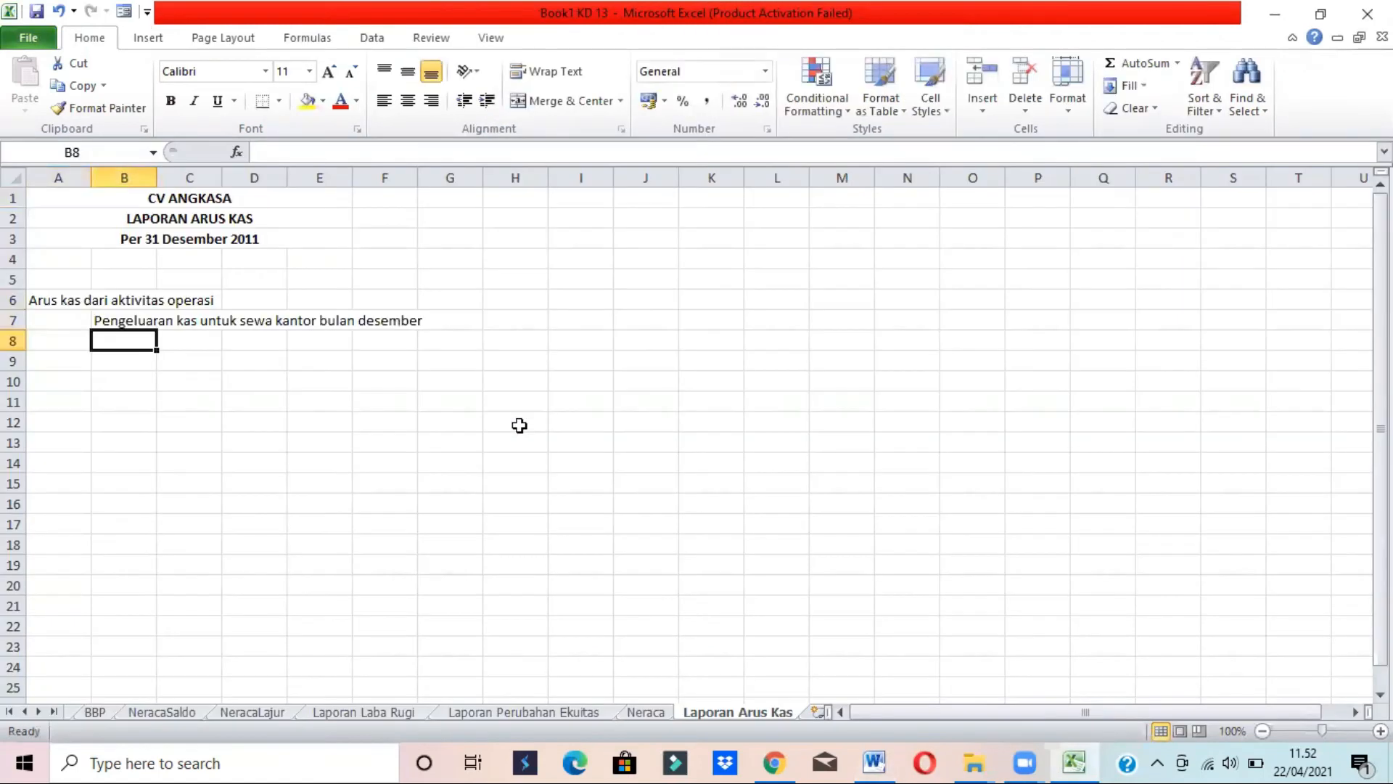
pyautogui.write('Pengeluaran kas untuk')
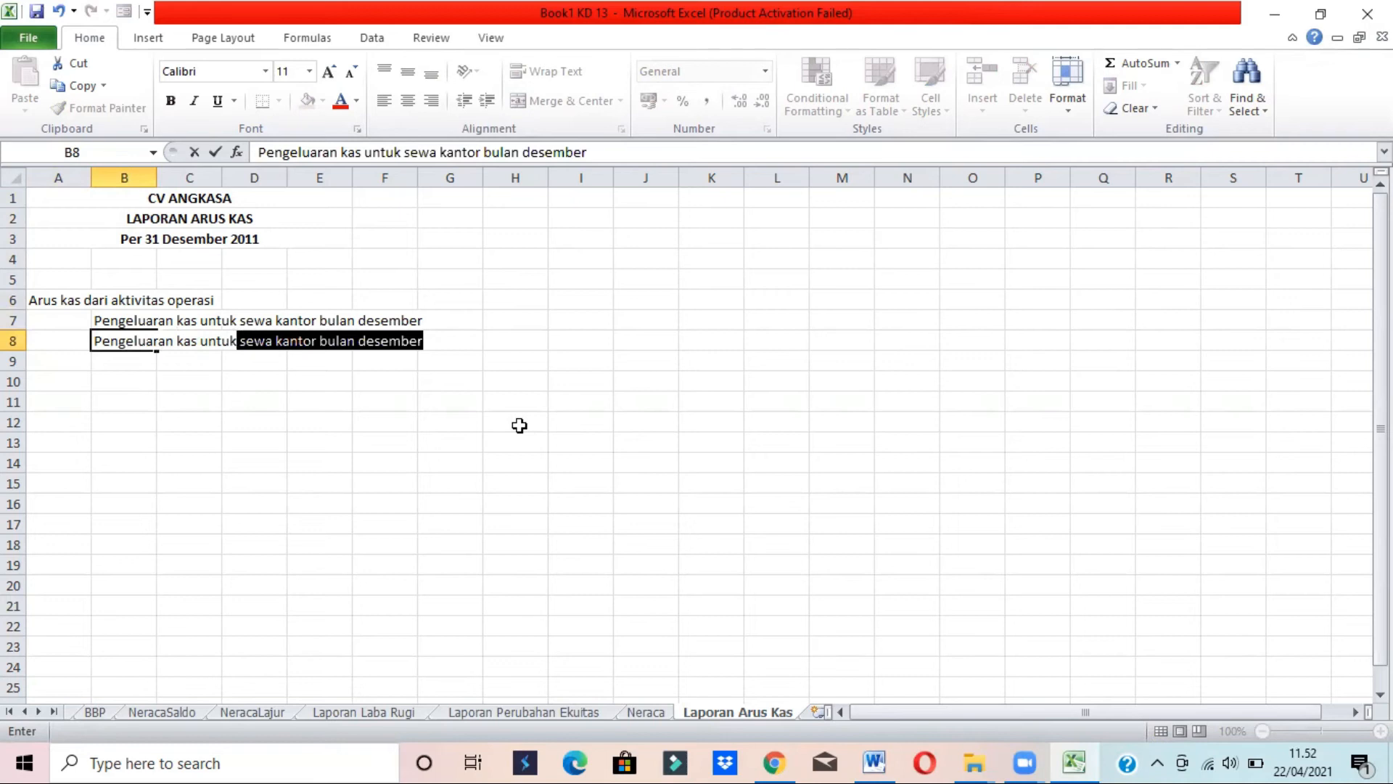
pyautogui.write(' biaya gaji dan komusu')
pyautogui.press('BackSpace')
pyautogui.press('BackSpace')
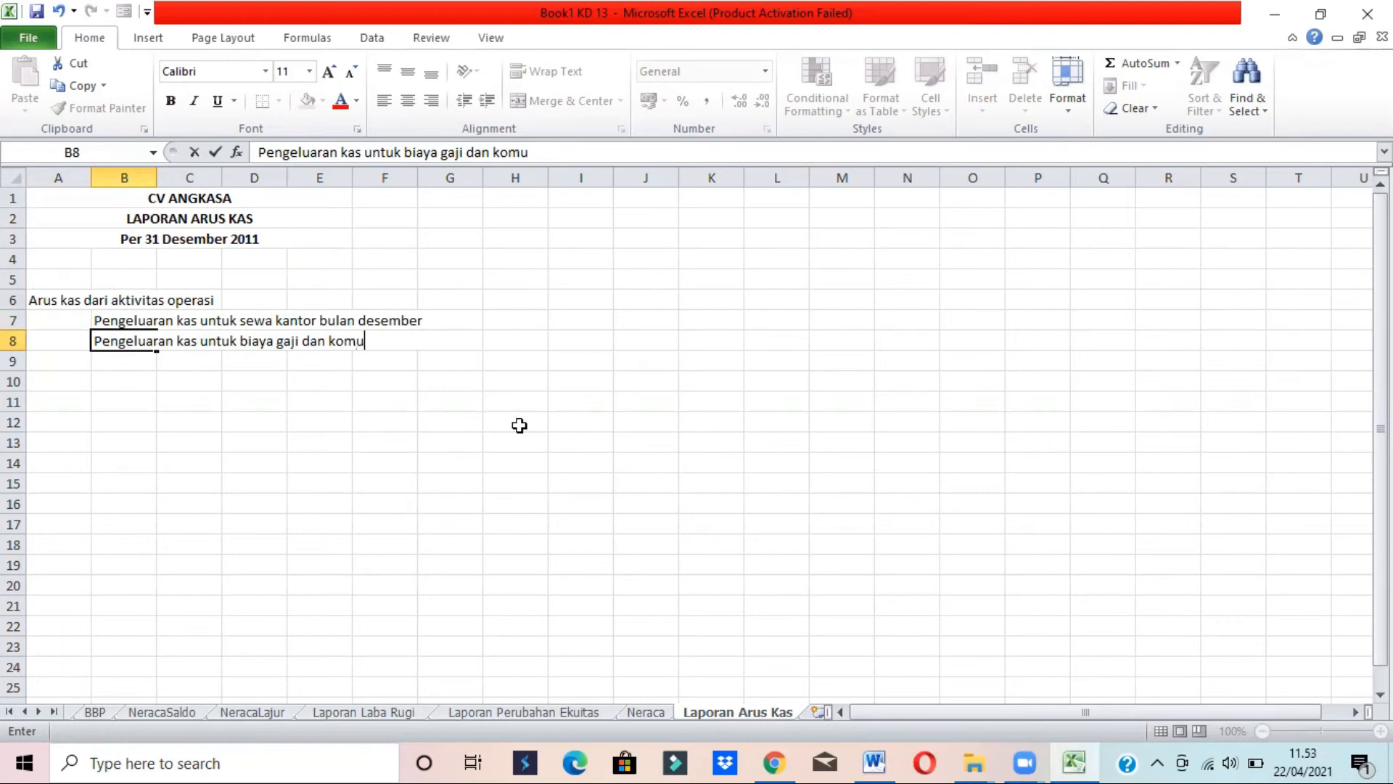
pyautogui.write('isi')
pyautogui.press('Return')
# Enter Pengeluaran kas untuk biaya lain-lain in cell B9, following the Word example
pyautogui.hotkey('alt', 'Tab')
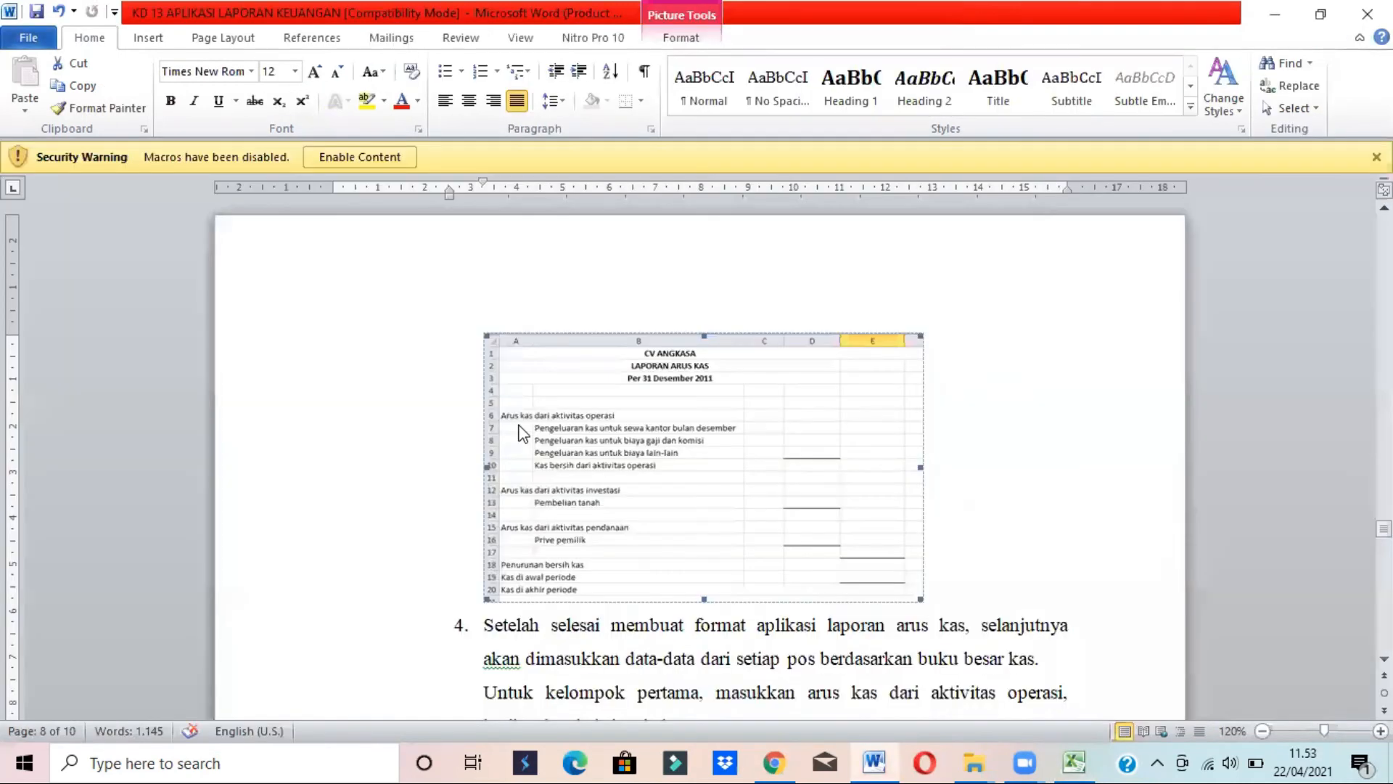
pyautogui.hotkey('alt', 'Tab')
pyautogui.write('O')
pyautogui.press('BackSpace')
pyautogui.write('Pen')
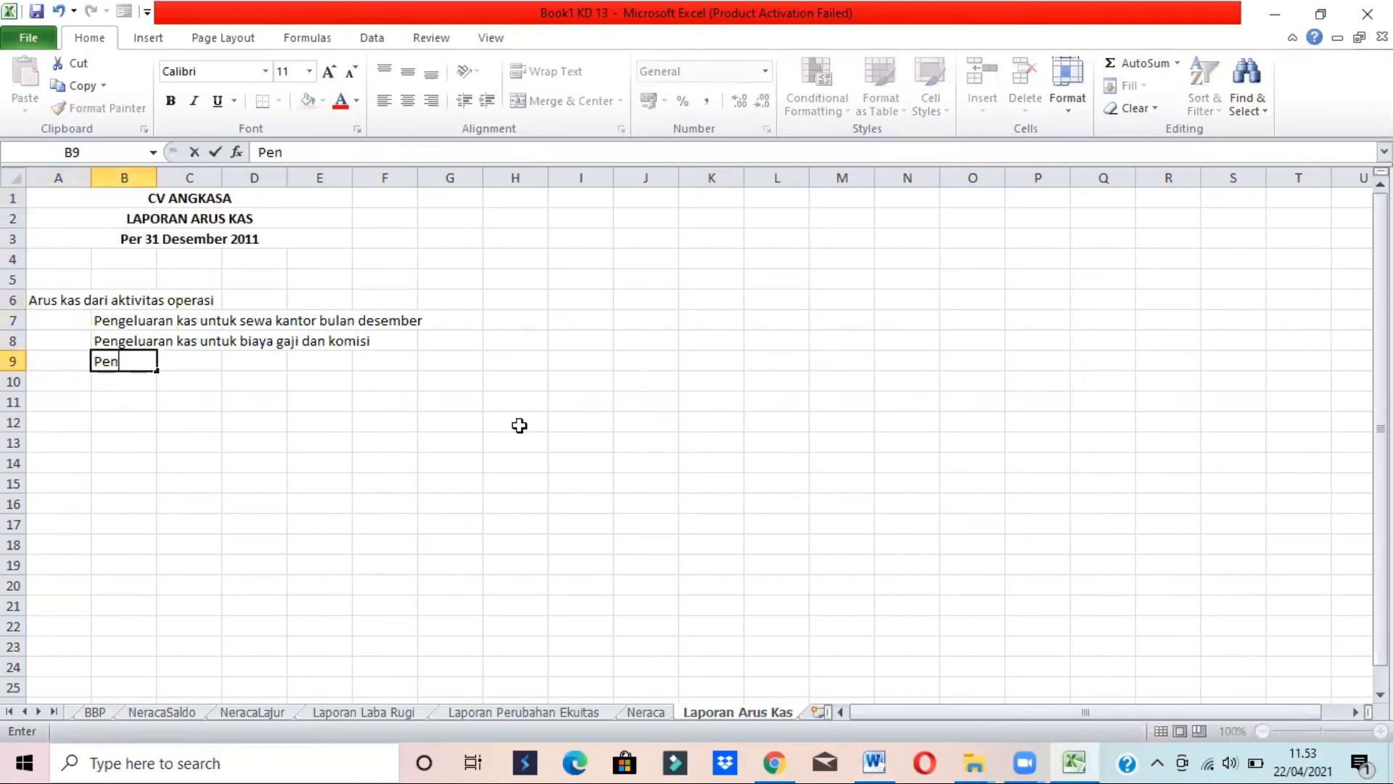
pyautogui.write('geluaran kas')
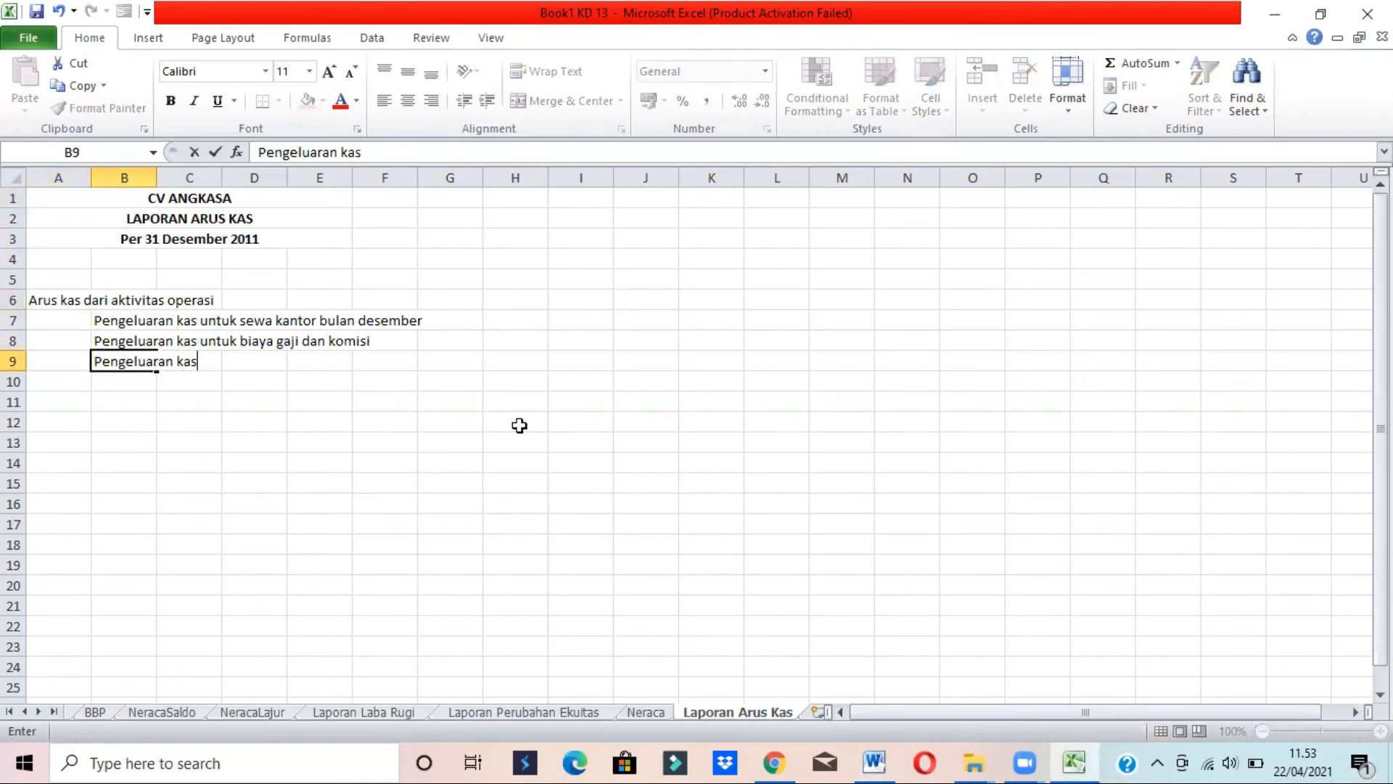
pyautogui.hotkey('alt', 'Tab')
pyautogui.hotkey('alt', 'Tab')
pyautogui.write('untuk bi')
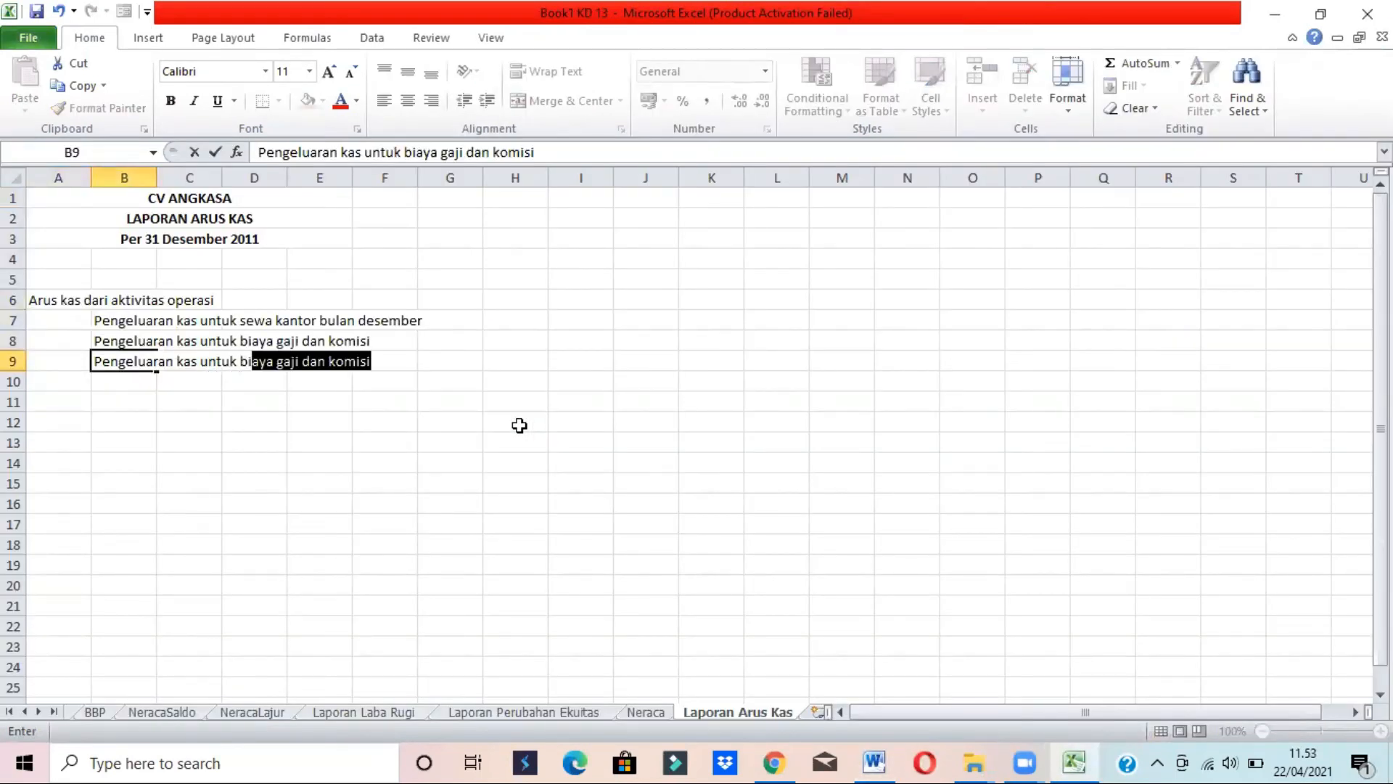
pyautogui.write('aya lain-lain')
pyautogui.press('Return')
# Enter Kas bersih dari aktivitas operasi in cell B10, following the Word example
pyautogui.hotkey('alt', 'Tab')
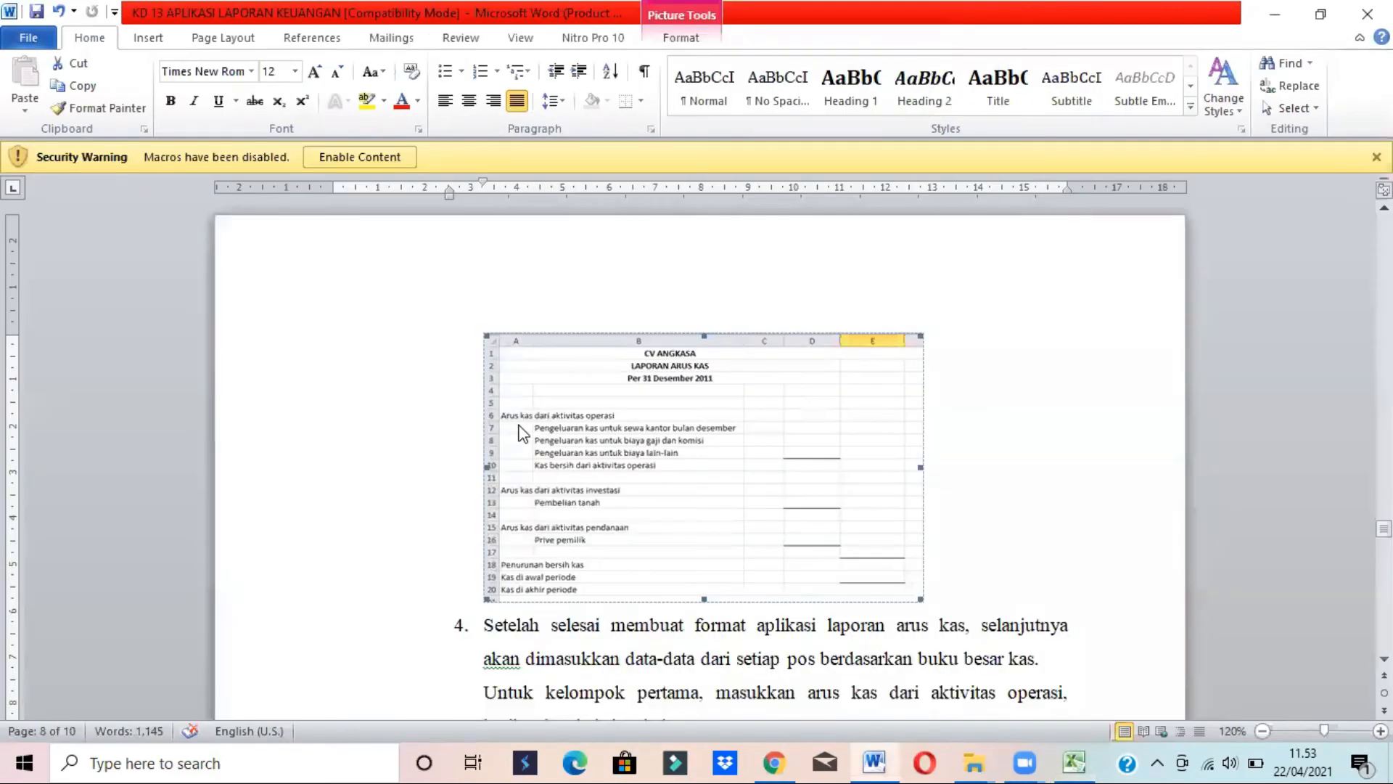
pyautogui.hotkey('alt', 'Tab')
pyautogui.hotkey('alt', 'Tab')
pyautogui.hotkey('alt', 'Tab')
pyautogui.write('Kas ')
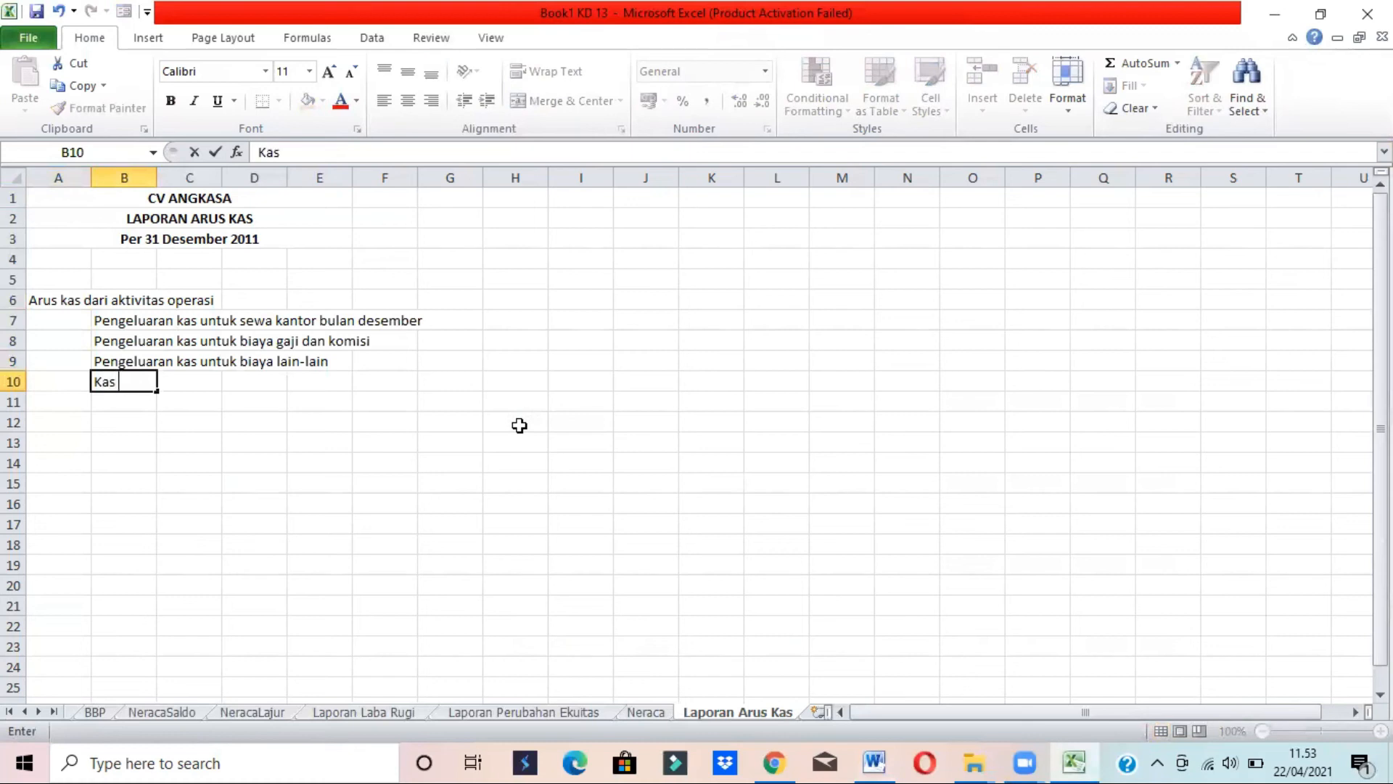
pyautogui.write('bersih dari aktivitas operasi')
pyautogui.press('Return')
pyautogui.press('Return')
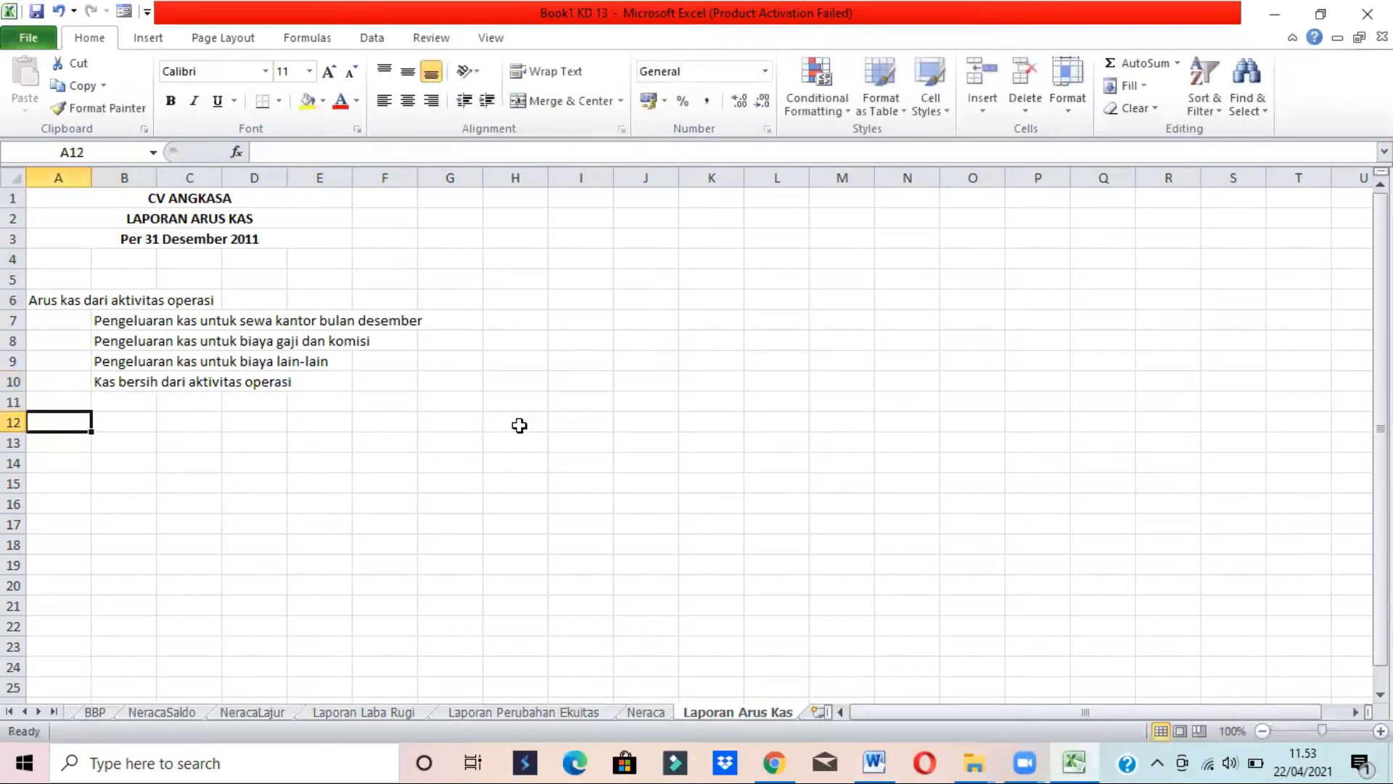
# Enter the section heading Arus kas dari aktivitas investasi in cell A12, following the Word example
pyautogui.hotkey('alt', 'Tab')
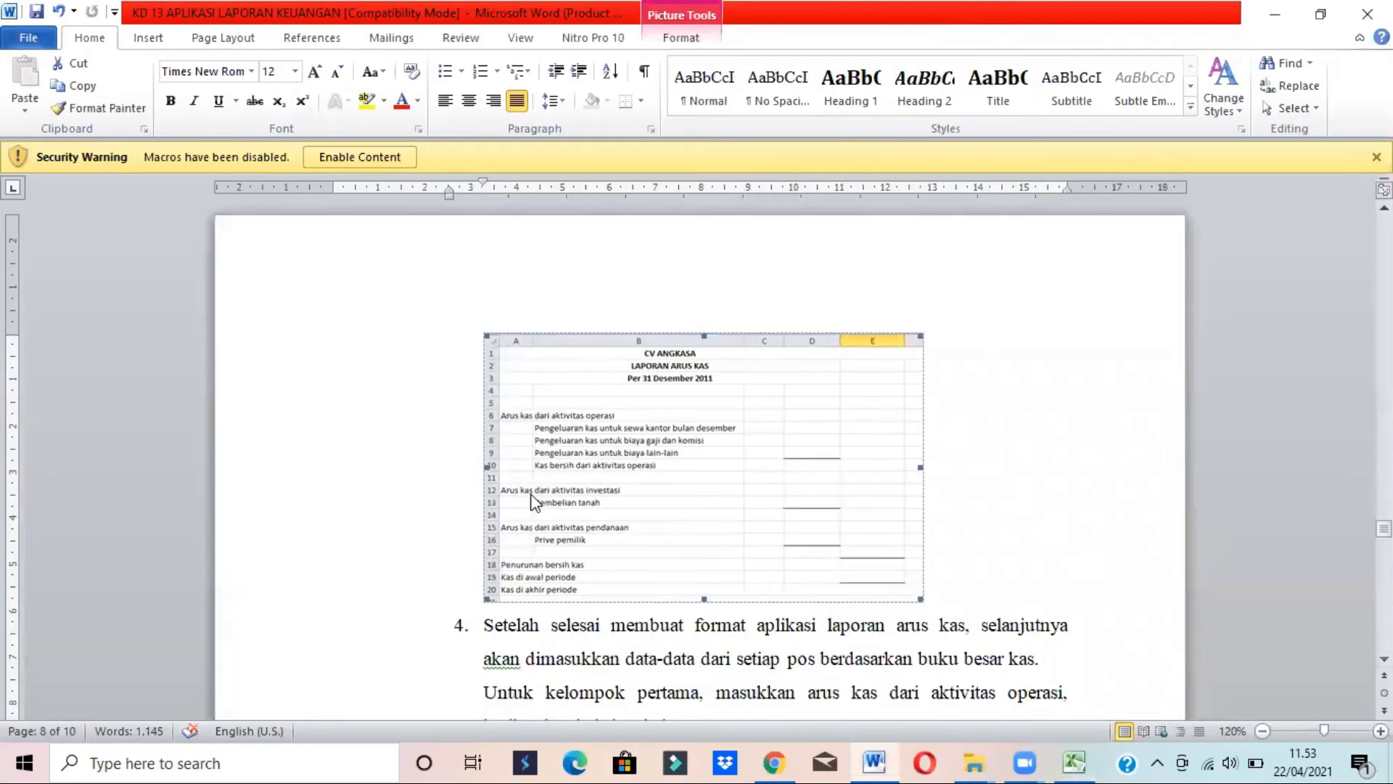
pyautogui.hotkey('alt', 'Tab')
pyautogui.write('Arus kas dari aktivitas investasi')
pyautogui.press('Return')
# Enter the item Pembeliaan tanah in cell B13, under the investment activities heading, after consulting the Word example
pyautogui.hotkey('alt', 'Tab')
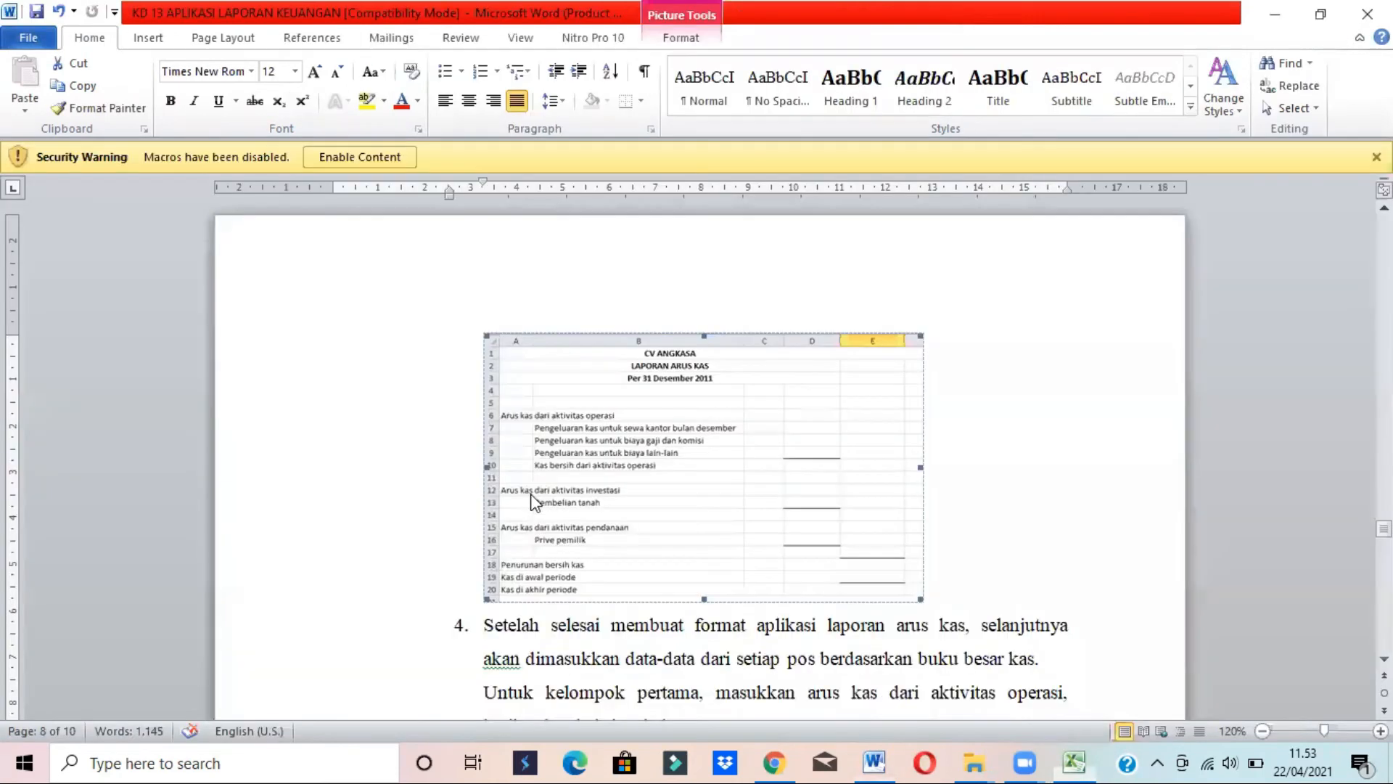
pyautogui.hotkey('alt', 'Tab')
pyautogui.press('Tab')
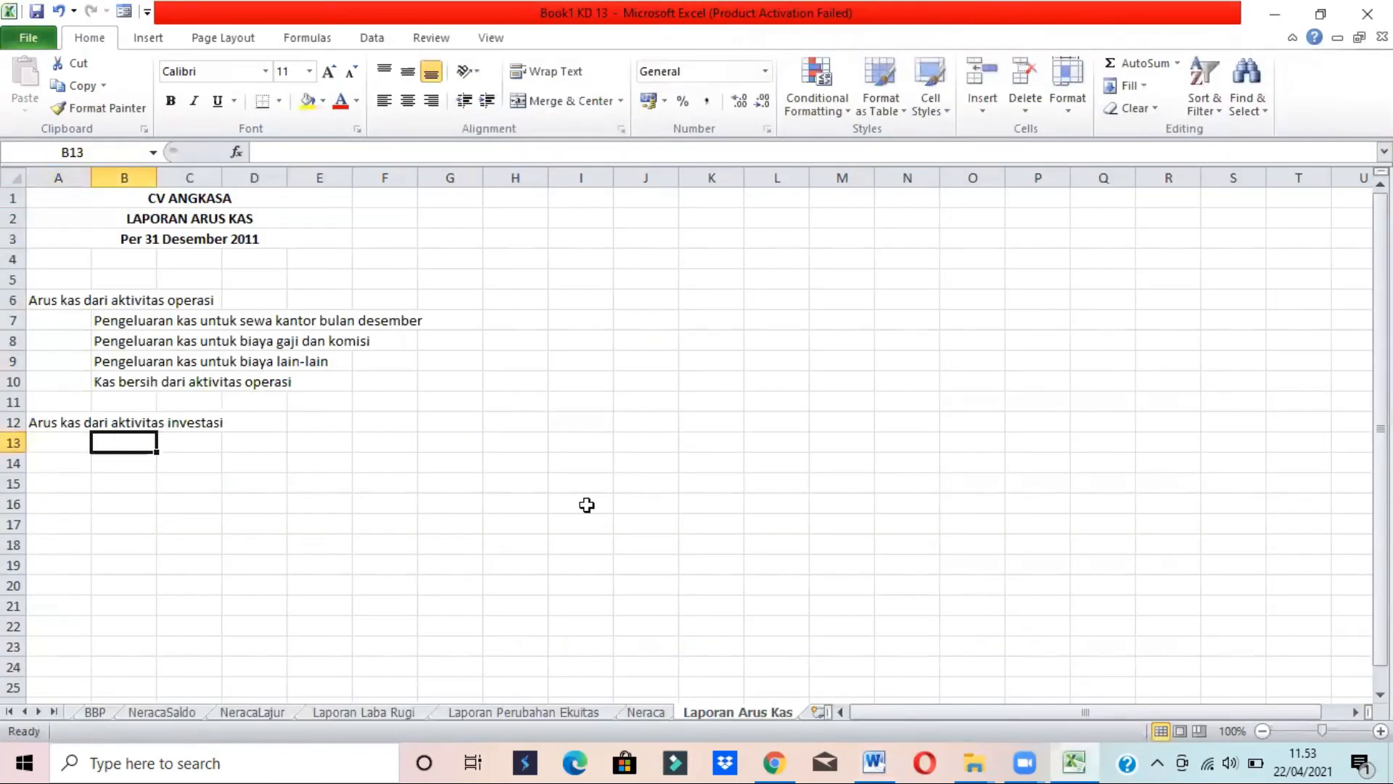
pyautogui.write('Pembeliaan tanah')
pyautogui.press('Return')
pyautogui.press('Return')
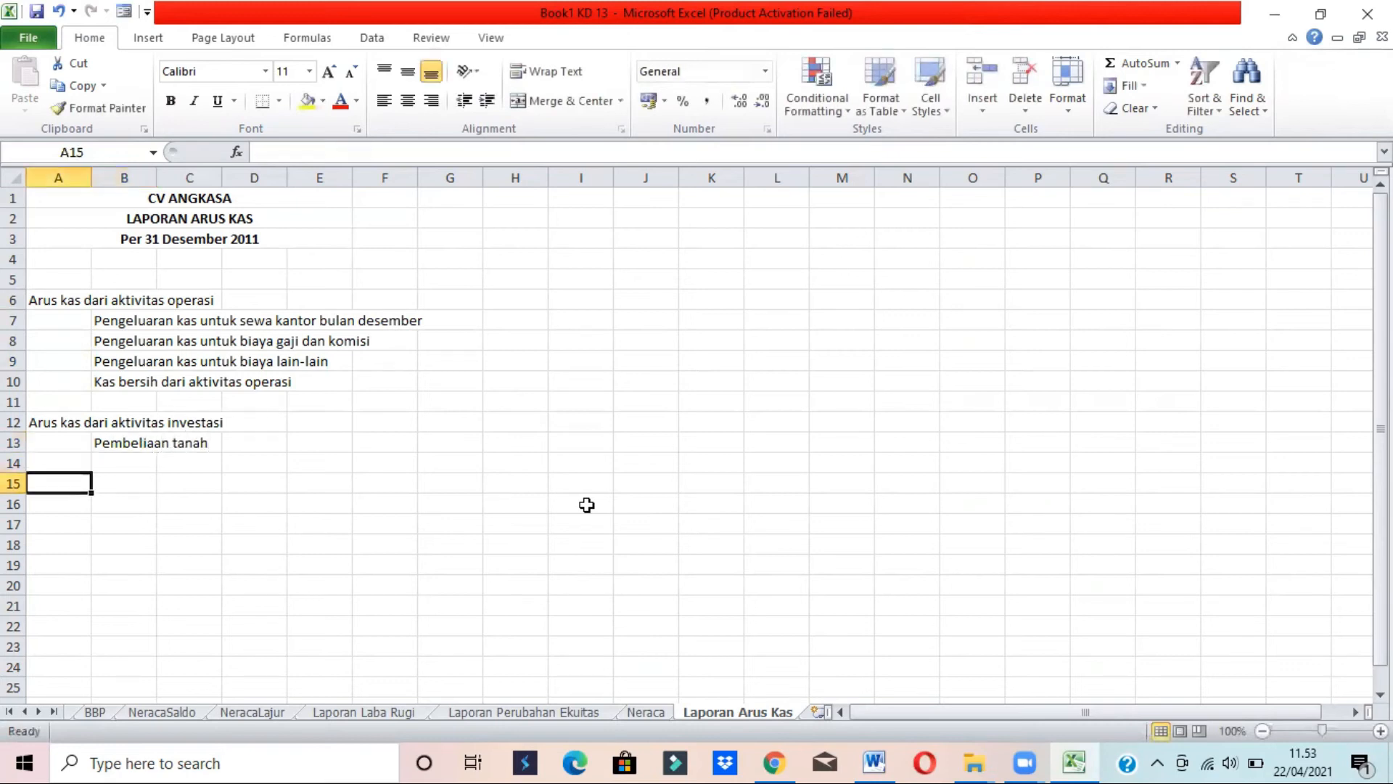
# Enter the section heading Arus kas dari aktivitas pendanaan in cell A15, following the Word example
pyautogui.hotkey('alt', 'Tab')
pyautogui.hotkey('alt', 'Tab')
pyautogui.press('BackSpace')
pyautogui.write('Arus ka')
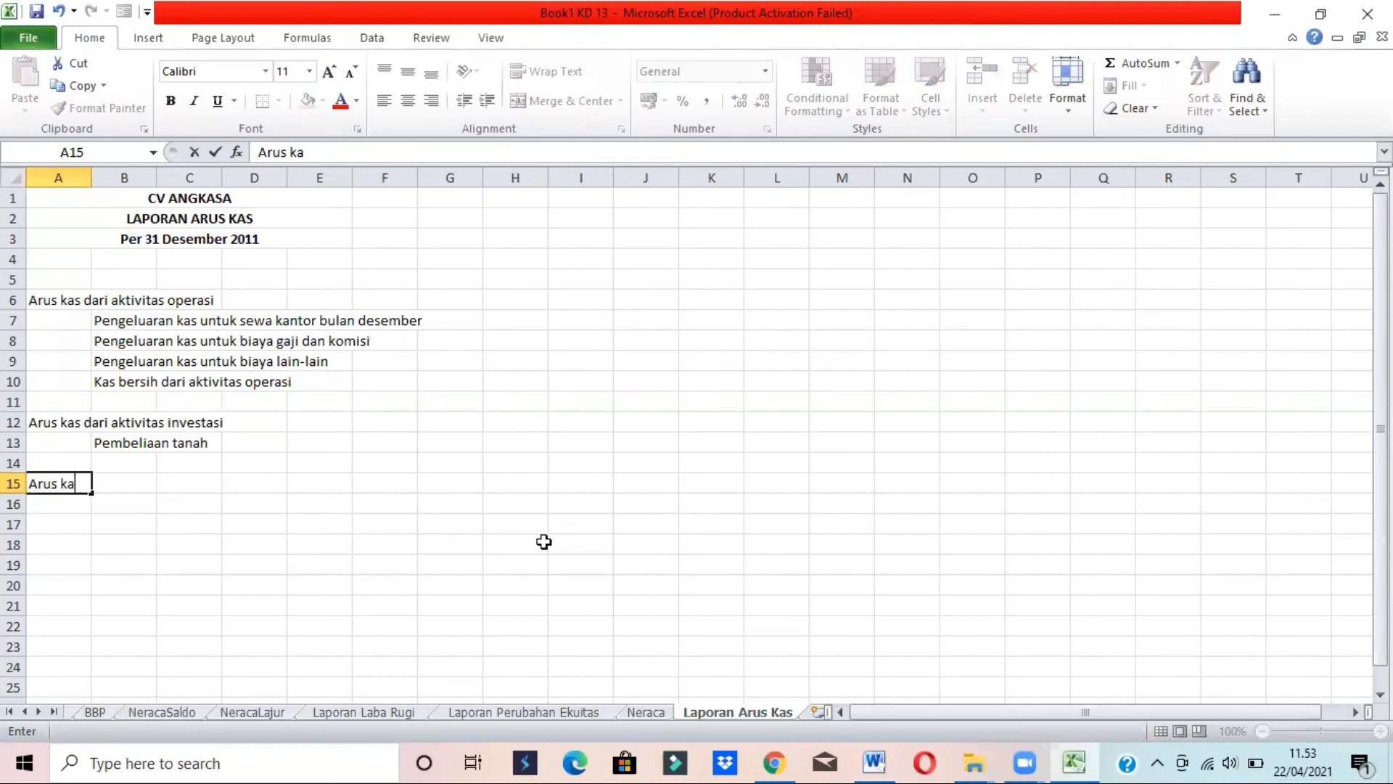
pyautogui.write('s dari akt')
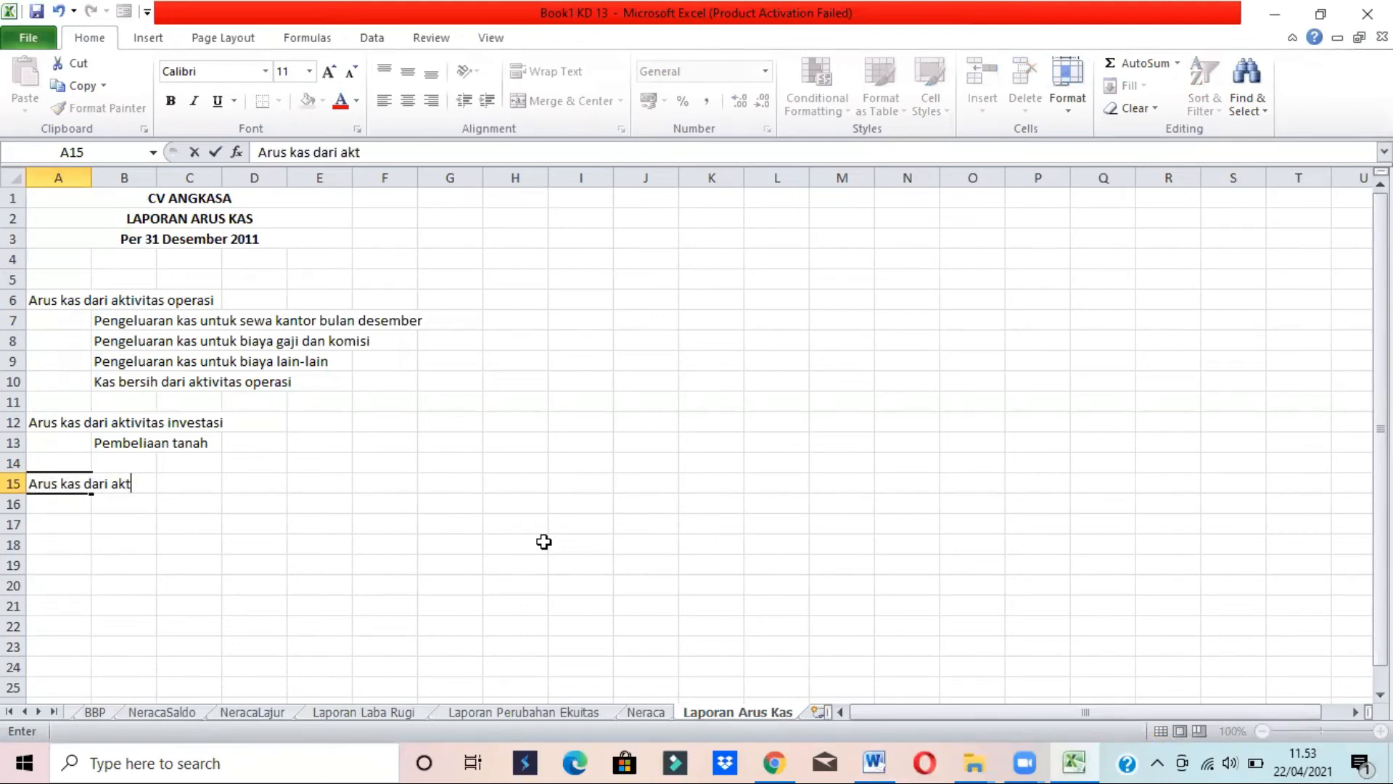
pyautogui.write('ivitas pendanaan')
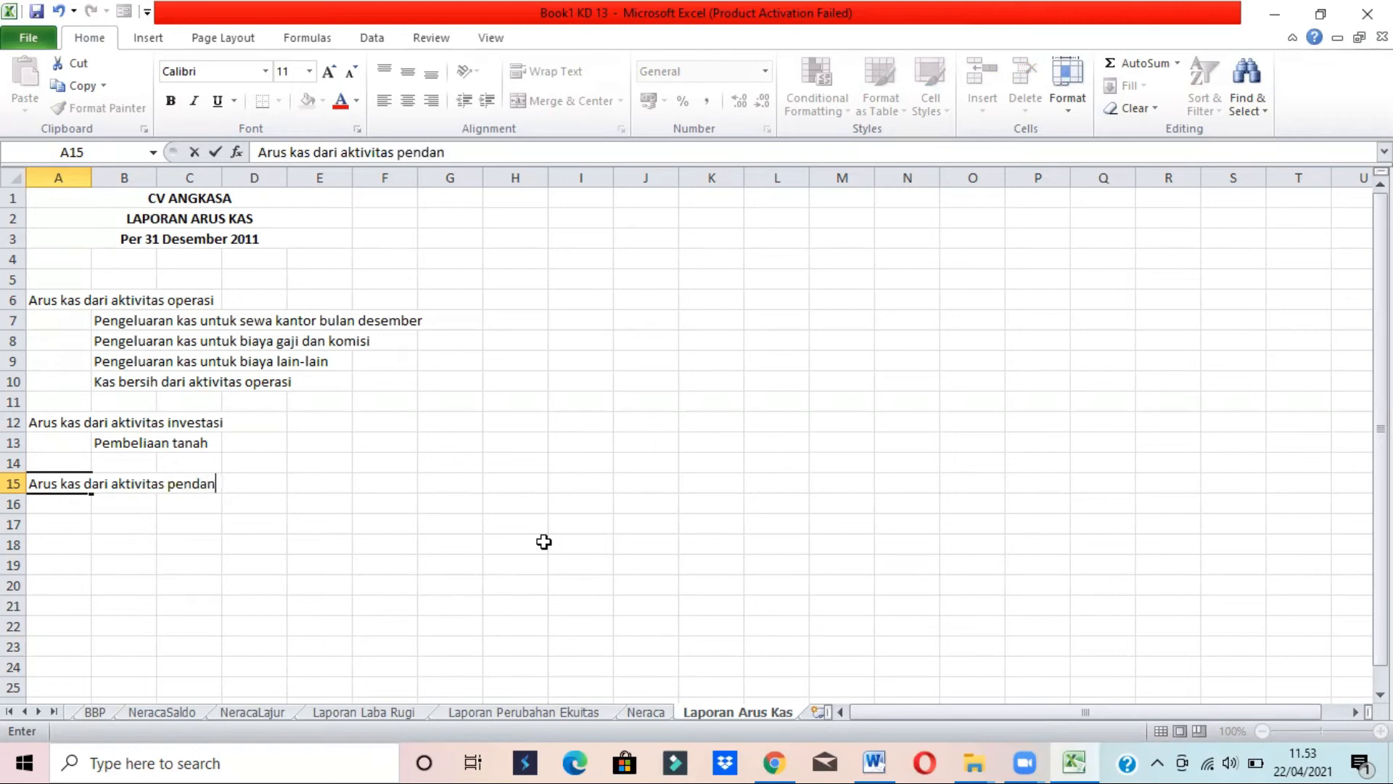
pyautogui.press('Return')
# Enter the item Prive pemilik in cell B16, under the financing activities heading, following the Word example
pyautogui.hotkey('alt', 'Tab')
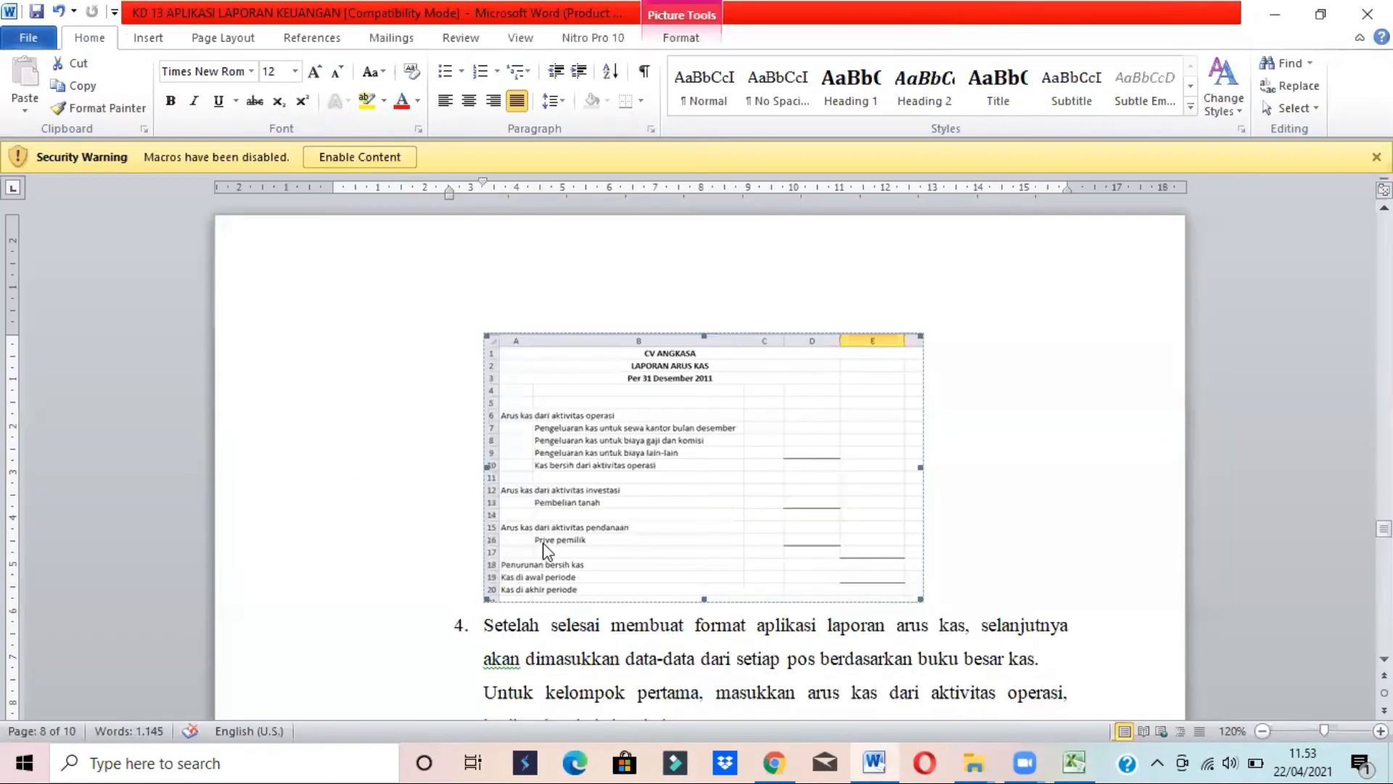
pyautogui.hotkey('alt', 'Tab')
pyautogui.write('Prive')
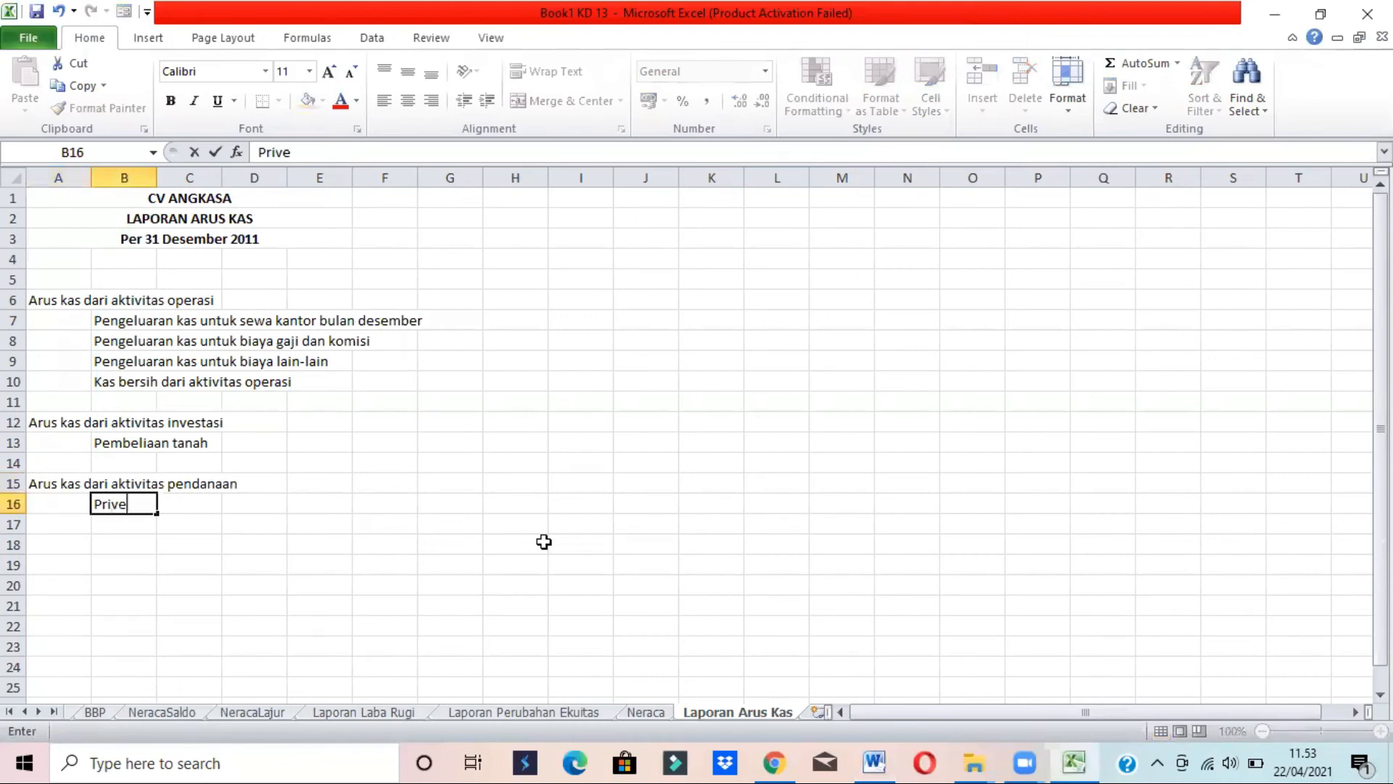
pyautogui.write(' P')
pyautogui.press('BackSpace')
pyautogui.write('pemilik')
pyautogui.press('Return')
# Enter the summary label Penurunan bersih kas in cell A18, leaving row 17 empty as in the Word example
pyautogui.hotkey('alt', 'Tab')
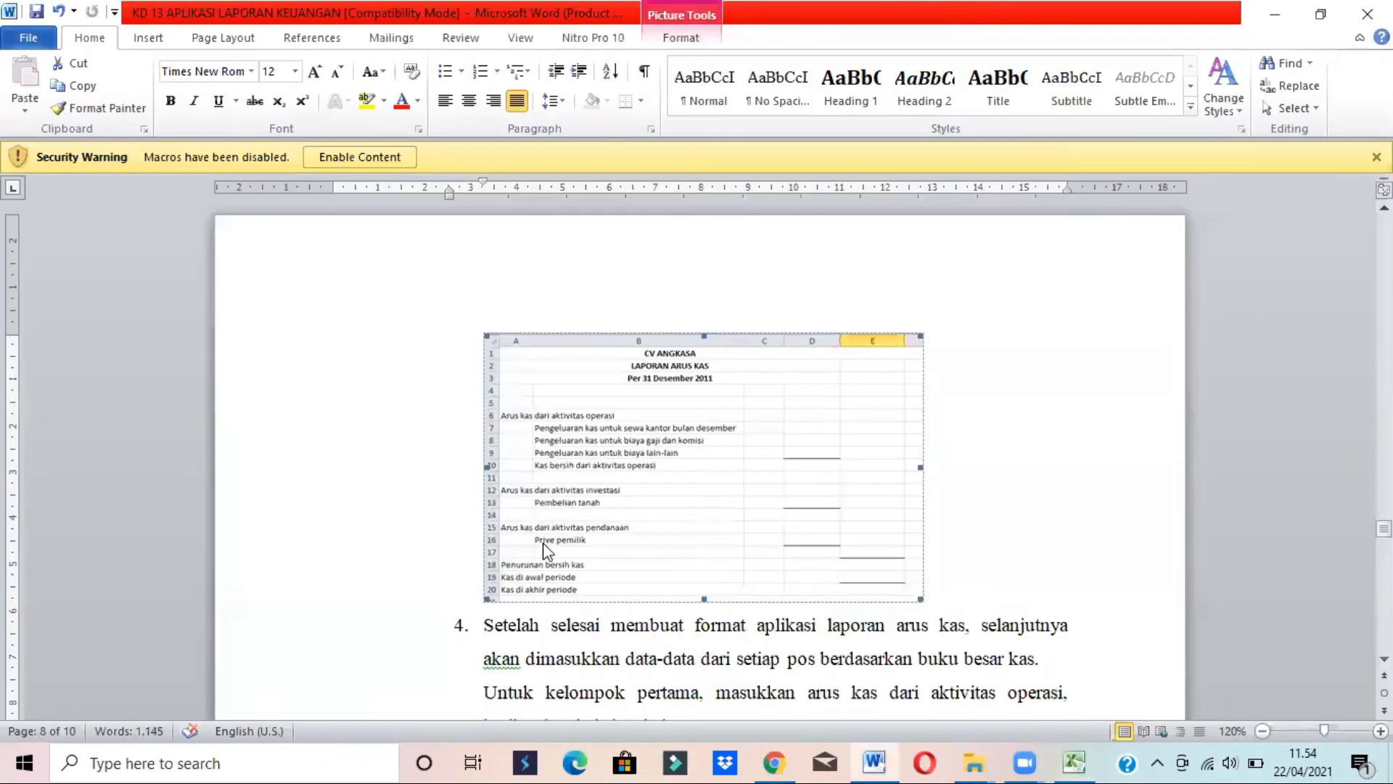
pyautogui.hotkey('alt', 'Tab')
pyautogui.press('Return')
pyautogui.hotkey('alt', 'Tab')
pyautogui.hotkey('alt', 'Tab')
pyautogui.write('Pene')
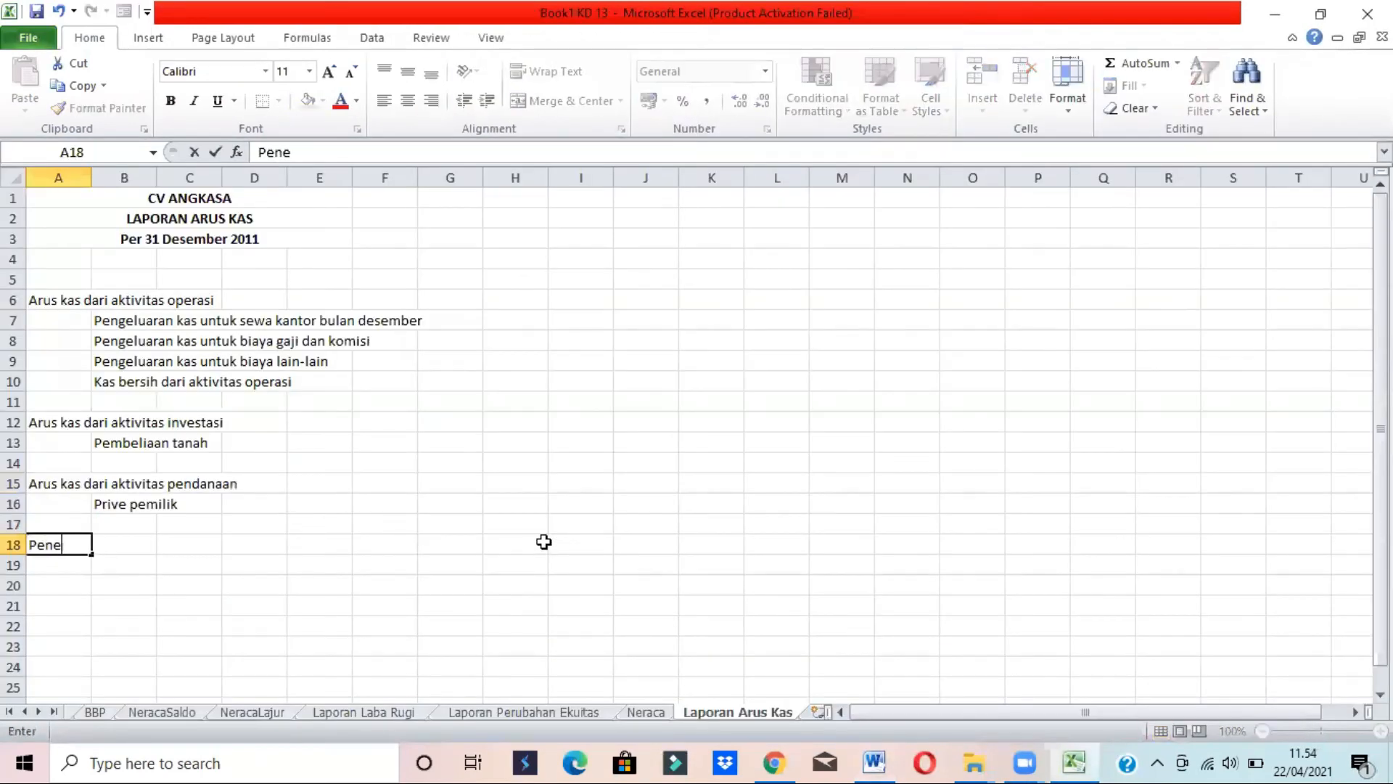
pyautogui.write('runan b')
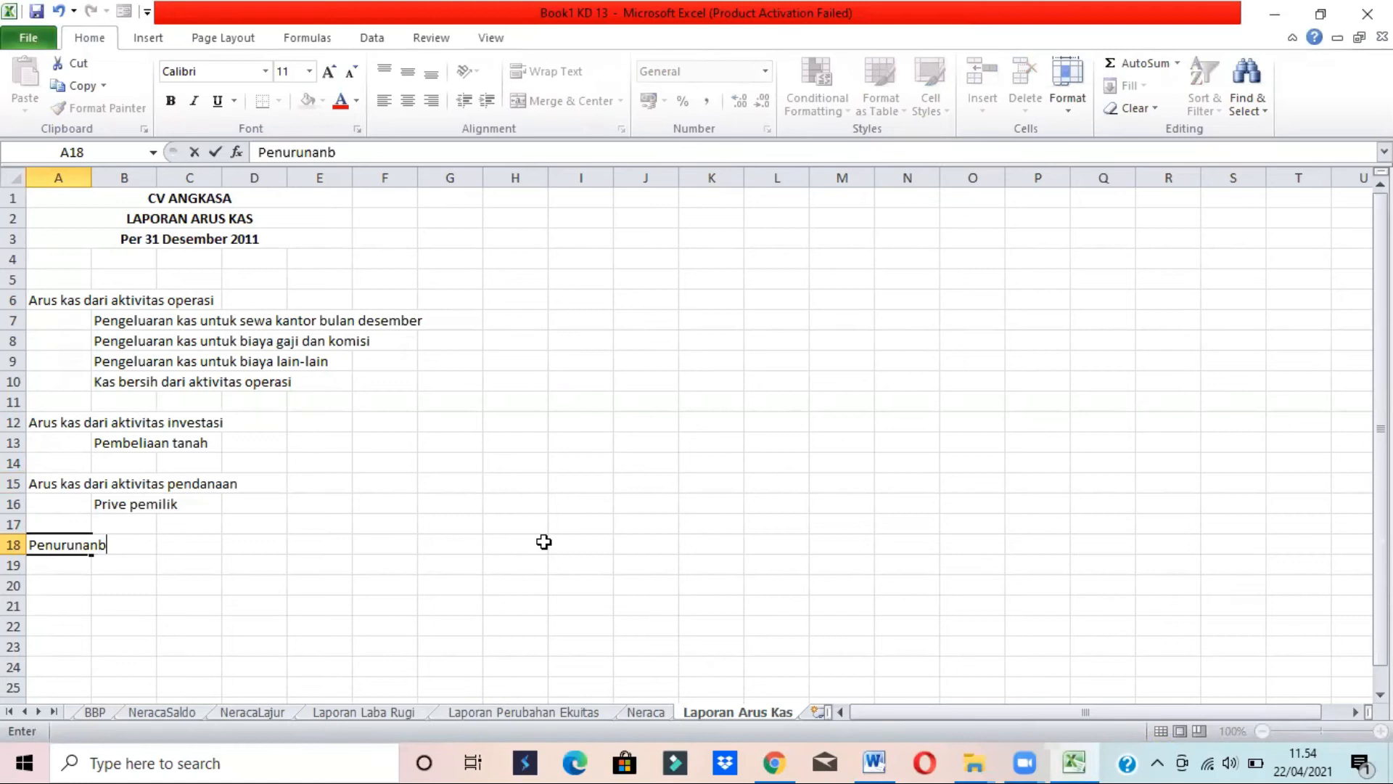
pyautogui.write('ersih kas')
pyautogui.press('Return')
# Enter the label Kas di awal periode in cell A19, following the Word example
pyautogui.hotkey('alt', 'Tab')
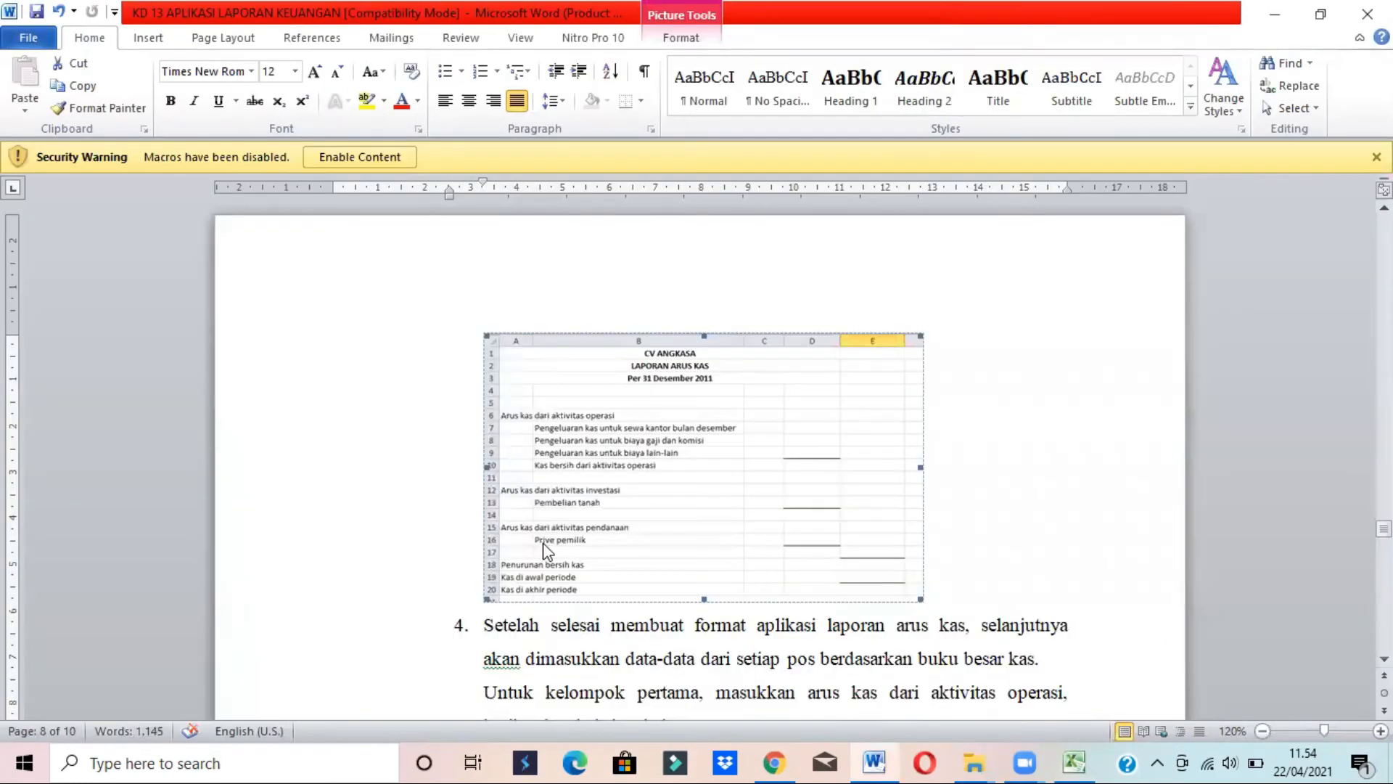
pyautogui.hotkey('alt', 'Tab')
pyautogui.write('Kas di awal periode')
pyautogui.press('Return')
# Enter the label Kas di akhir periode in cell A20, checking against the Word example
pyautogui.hotkey('alt', 'Tab')
pyautogui.hotkey('alt', 'Tab')
pyautogui.write('Kas di')
pyautogui.write(' akg')
pyautogui.write('i')
pyautogui.press('BackSpace')
pyautogui.press('BackSpace')
pyautogui.write('hir periode')
pyautogui.press('Return')
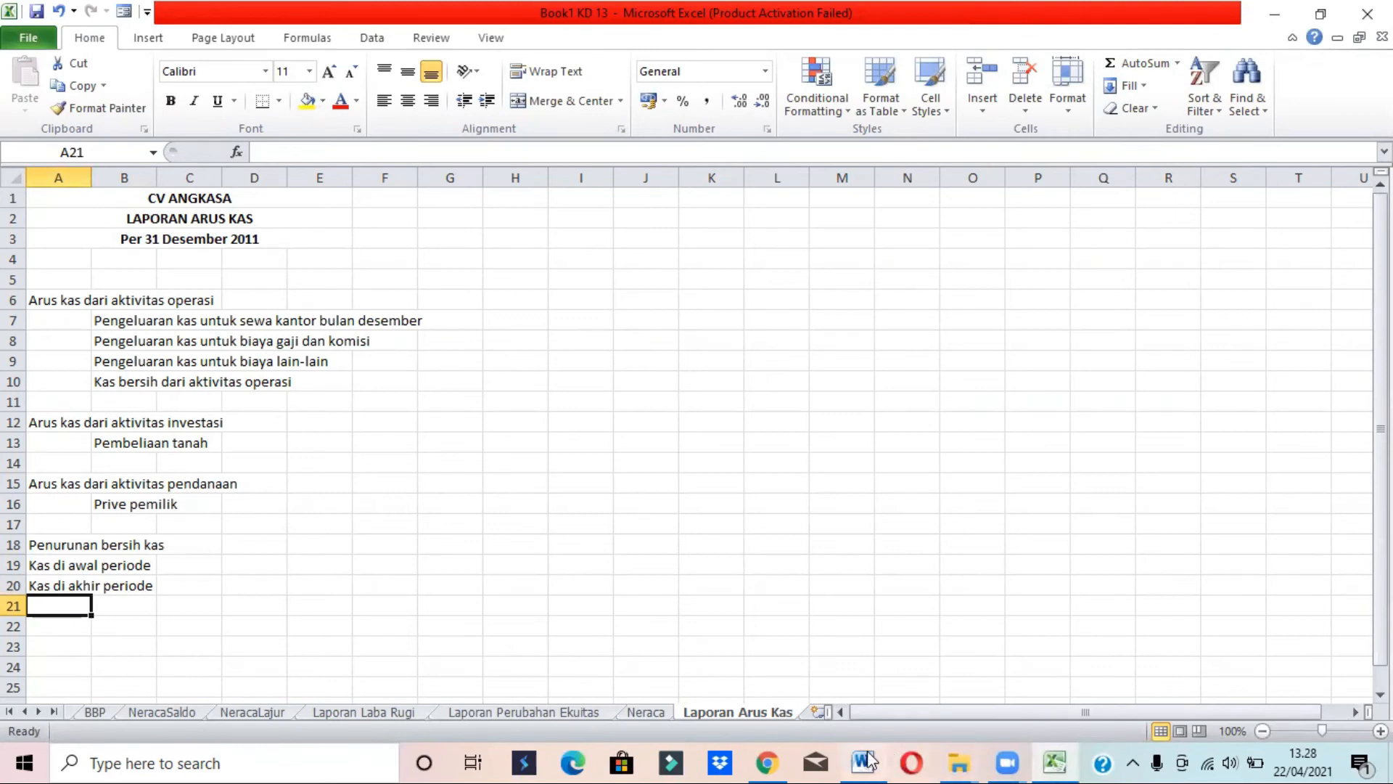
# Check the column layout in the Word example, then fit column B of the Laporan Arus Kas sheet to its longest label in Excel
pyautogui.click(868, 761)
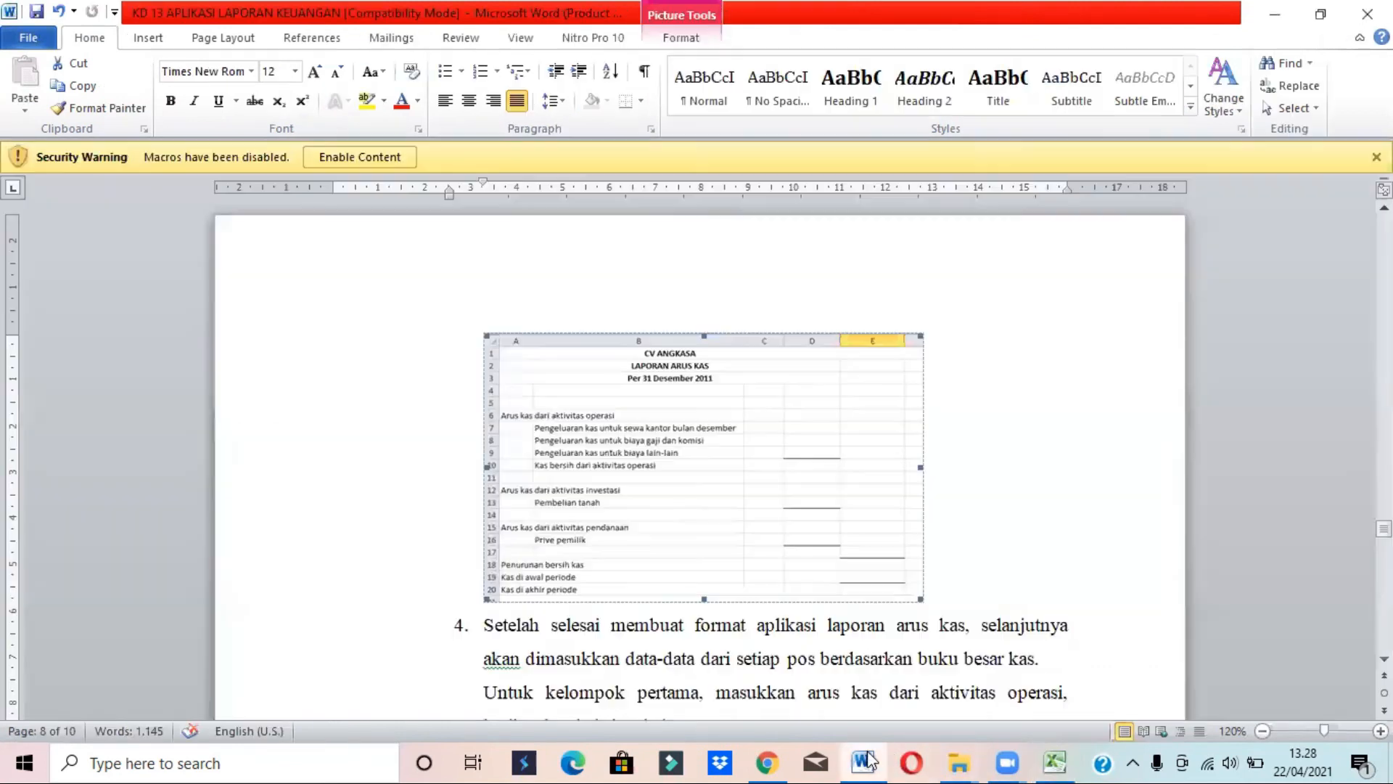
pyautogui.click(899, 630)
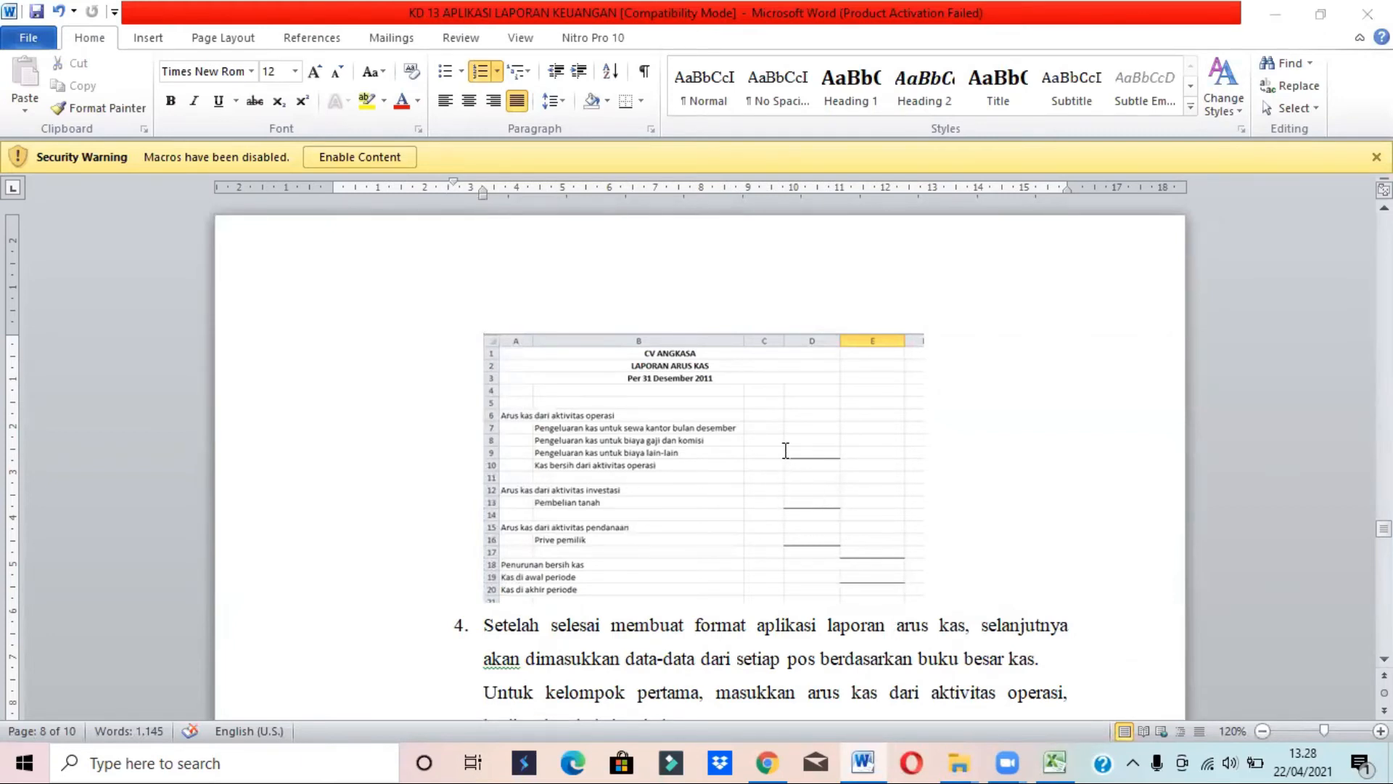
pyautogui.hotkey('alt', 'Tab')
pyautogui.hotkey('alt', 'Tab')
pyautogui.hotkey('alt', 'Tab')
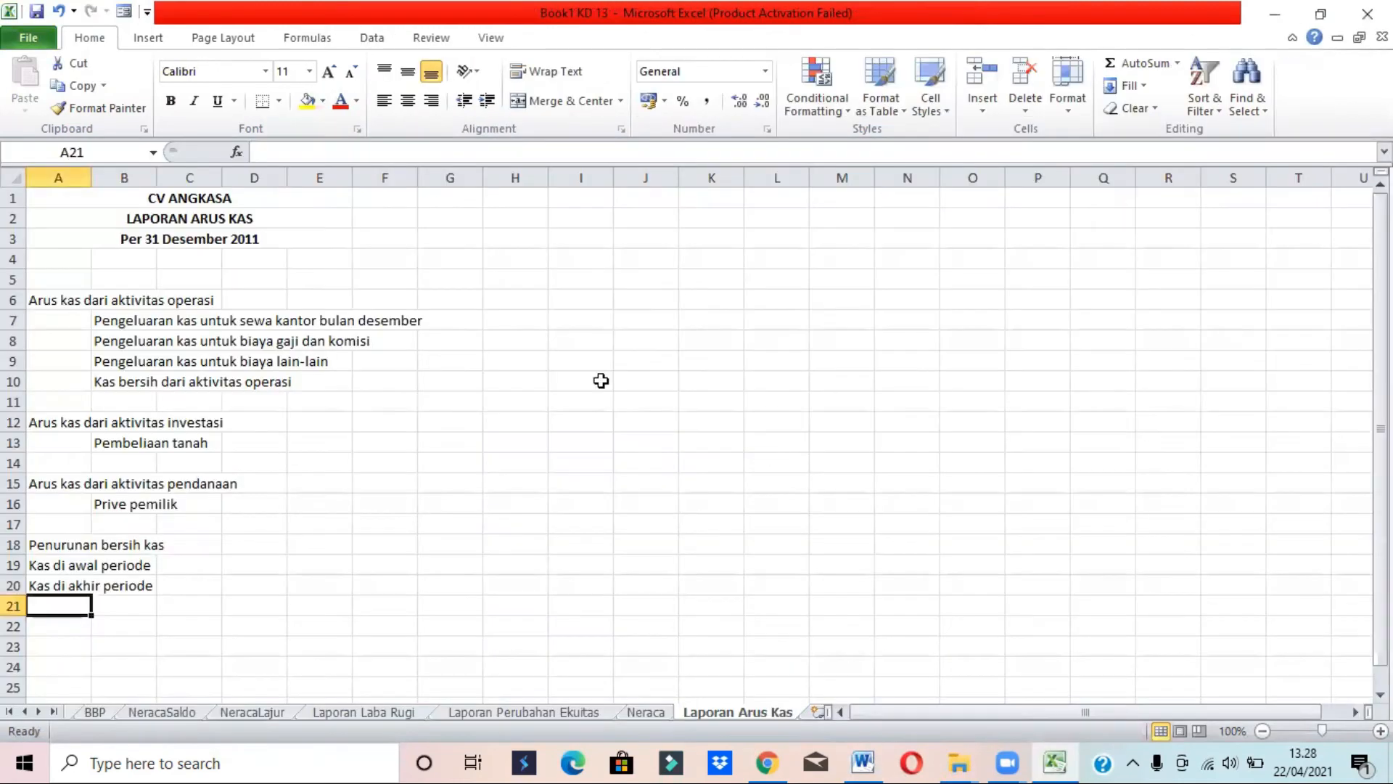
pyautogui.doubleClick(161, 171)
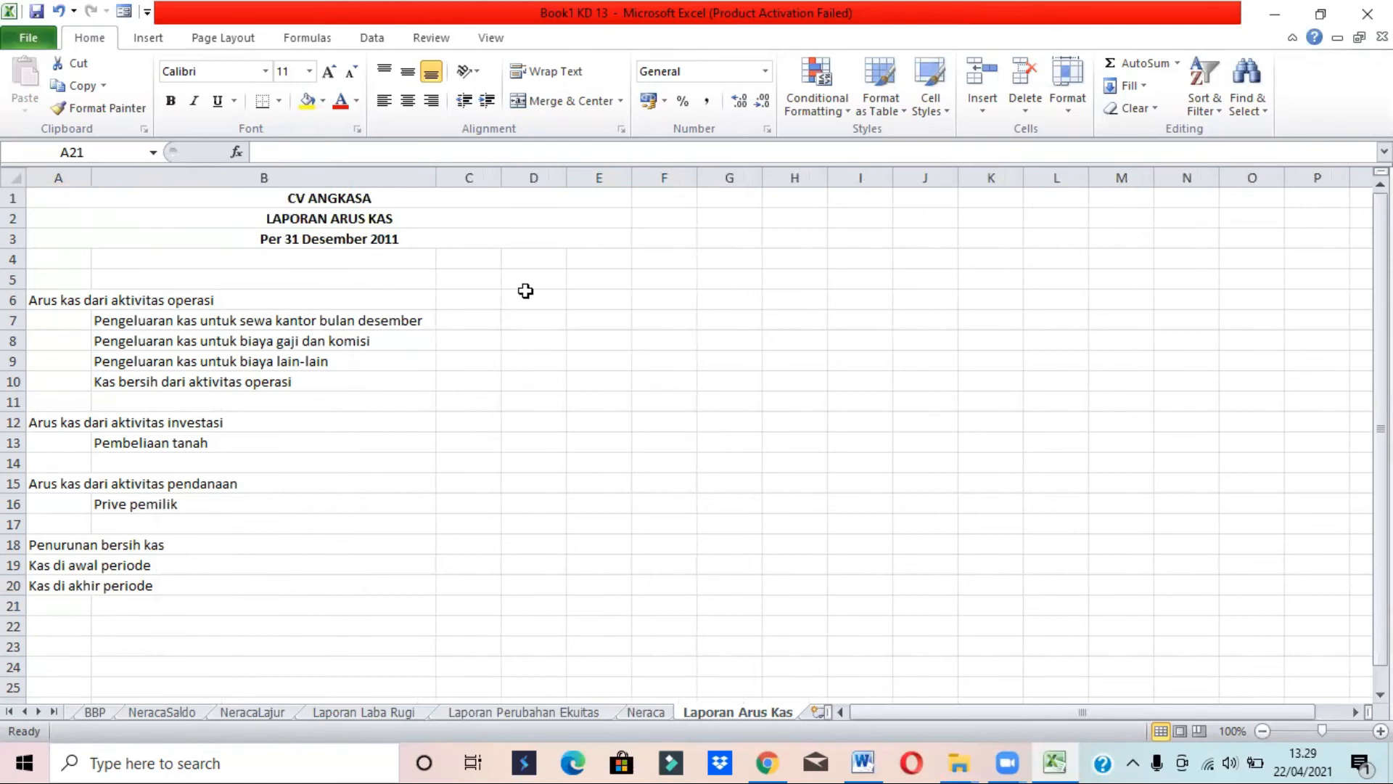
# Add a bottom border to cell D9, in the Pengeluaran kas untuk biaya lain-lain row, following the Word example
pyautogui.hotkey('alt', 'Tab')
pyautogui.hotkey('alt', 'Tab')
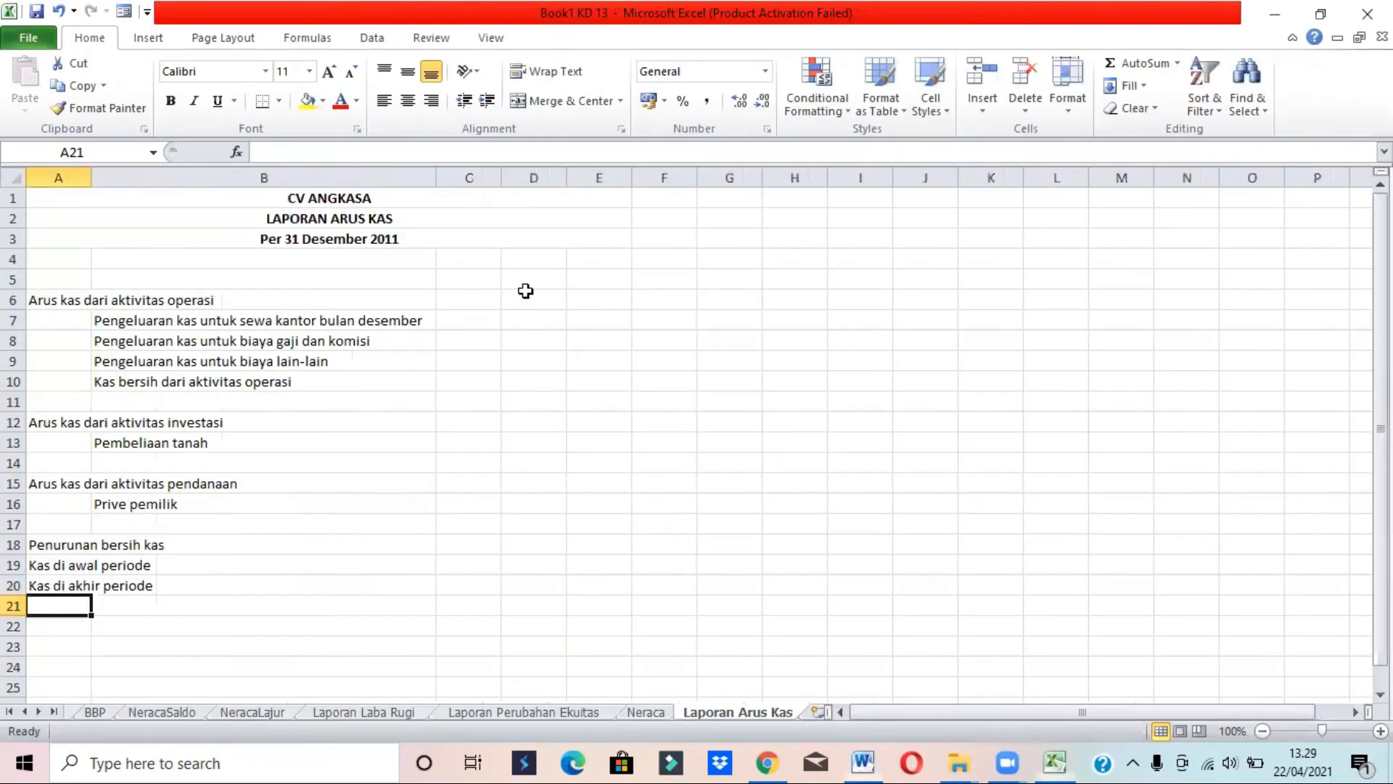
pyautogui.click(513, 365)
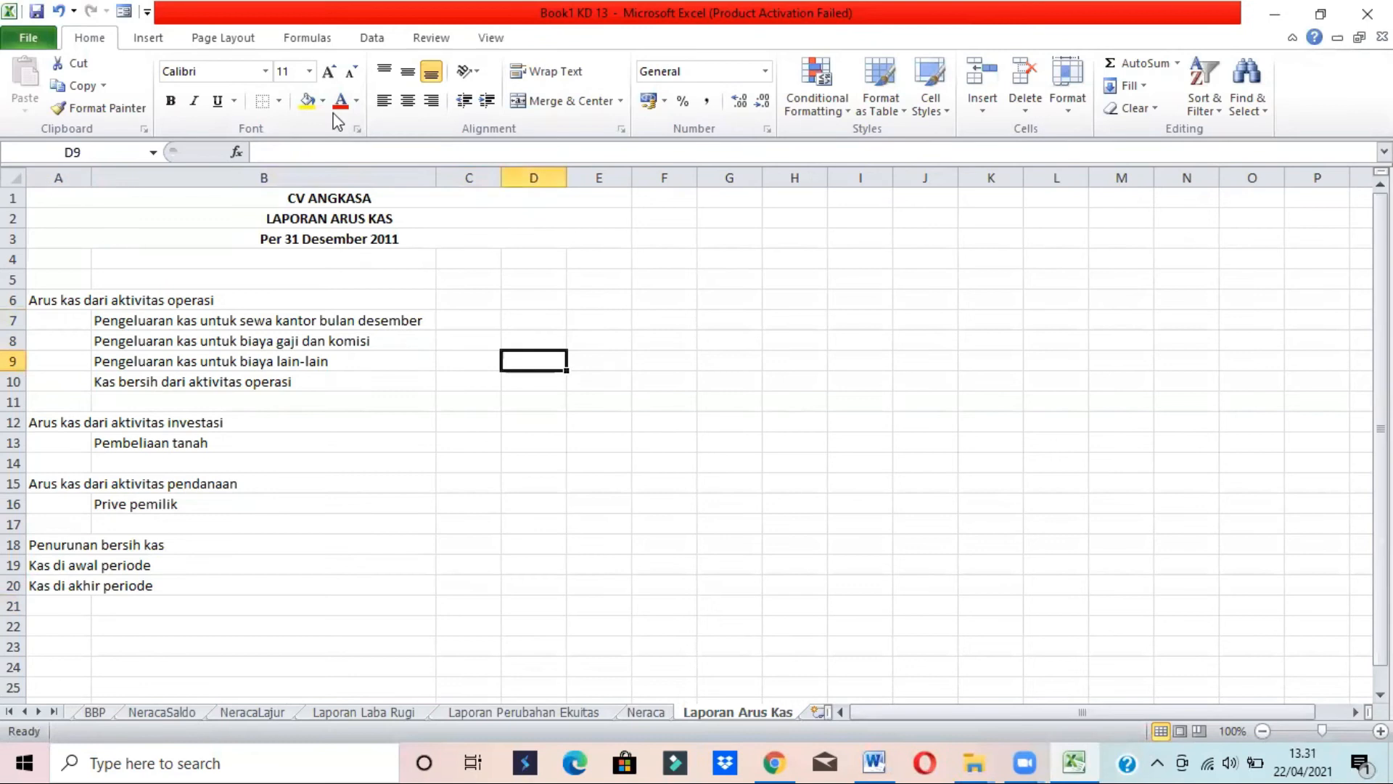
pyautogui.click(279, 101)
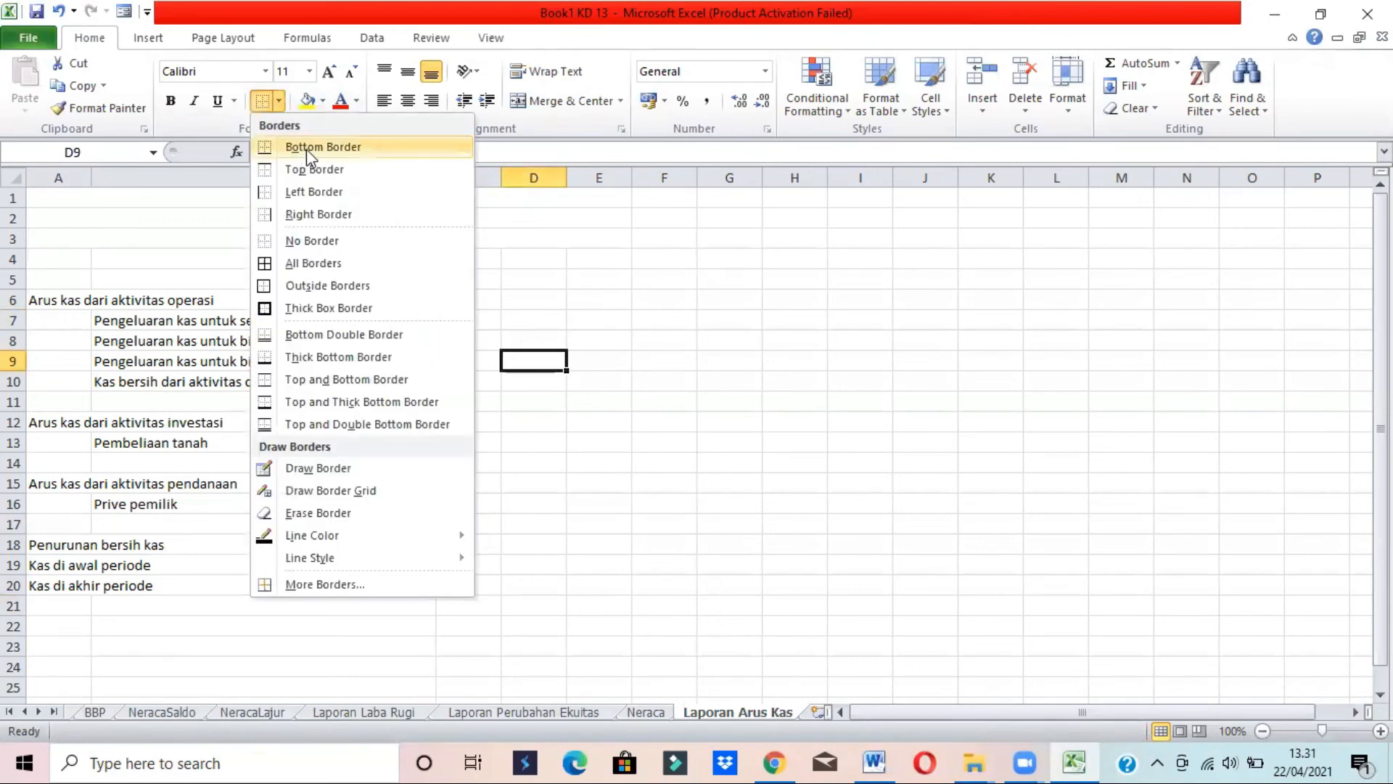
pyautogui.click(306, 150)
pyautogui.click(623, 436)
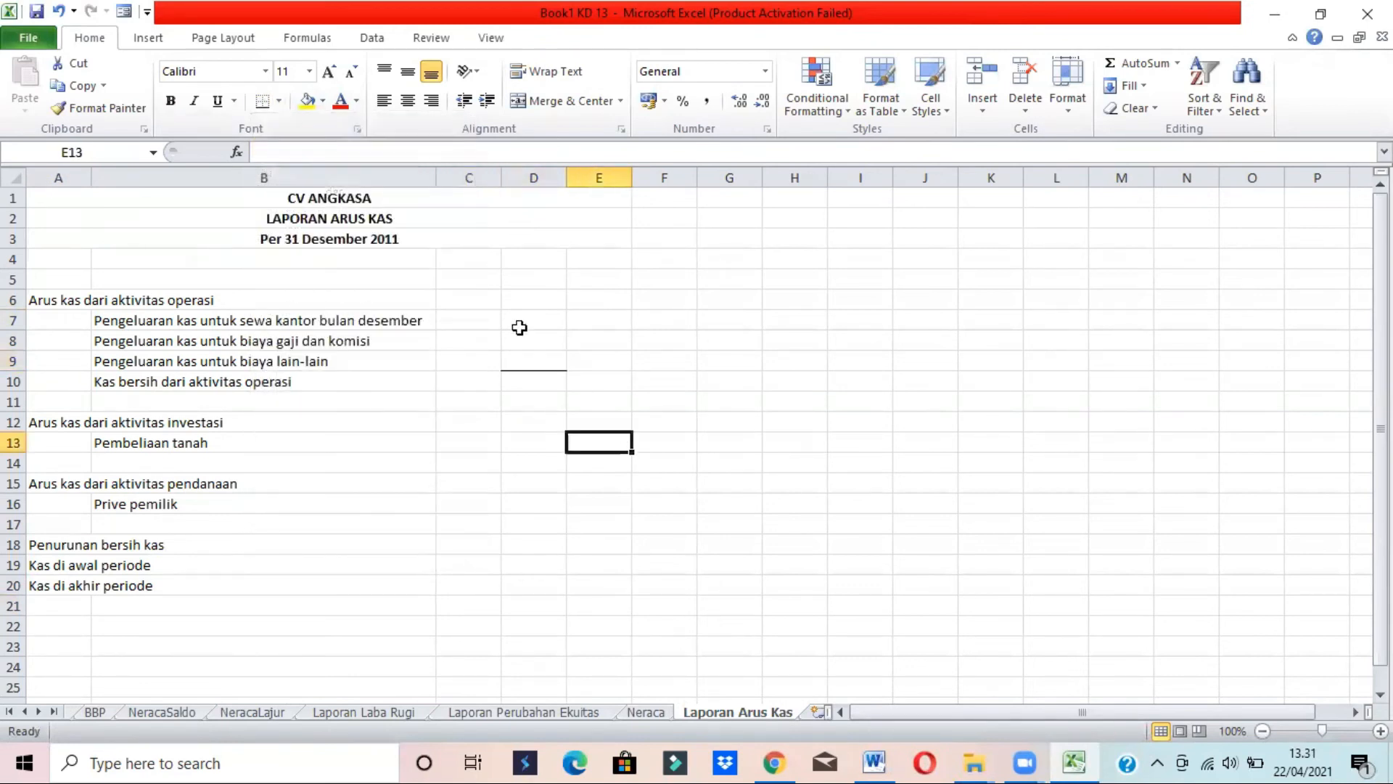
# Check the Word example's lines and add bottom borders to cells D13 and D16, beside Pembeliaan tanah and Prive pemilik
pyautogui.moveTo(464, 320); pyautogui.dragTo(525, 563)
pyautogui.hotkey('alt', 'Tab')
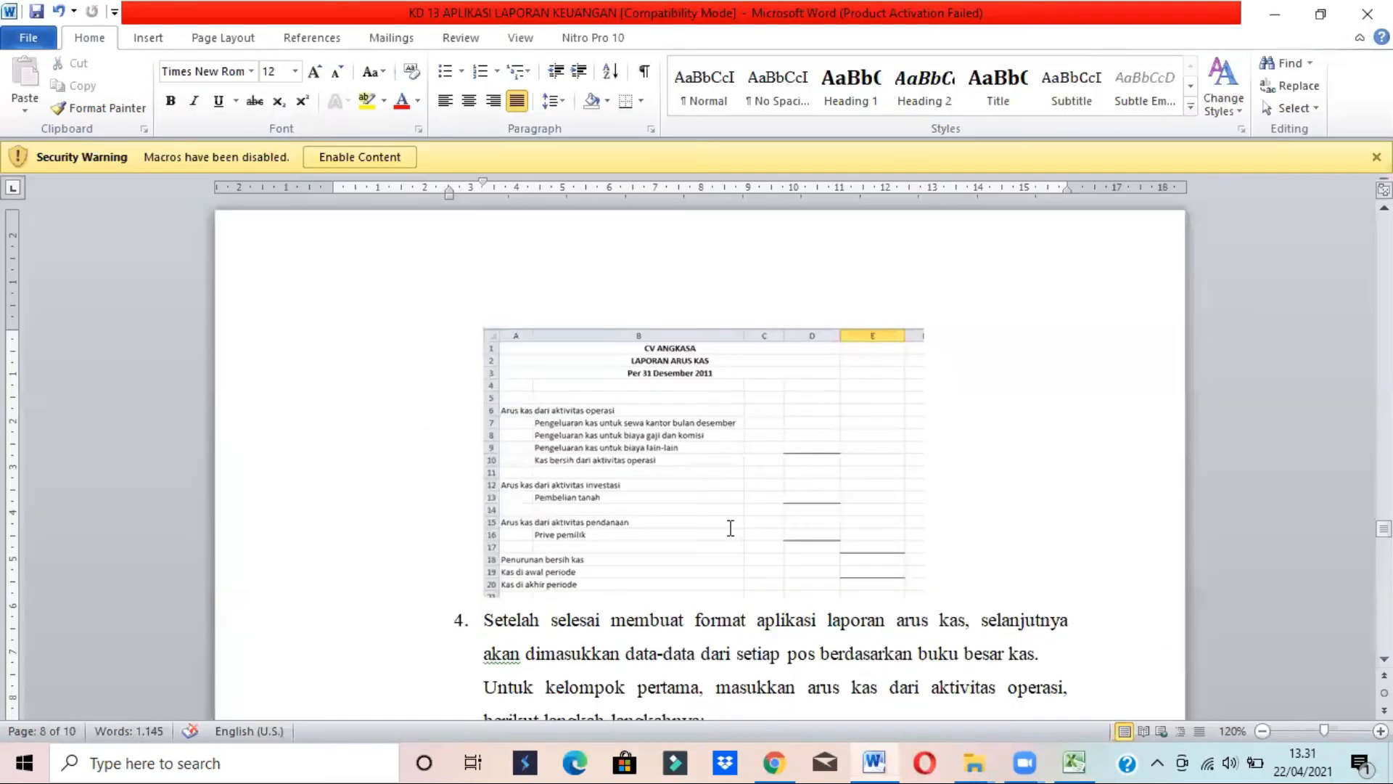
pyautogui.hotkey('alt', 'Tab')
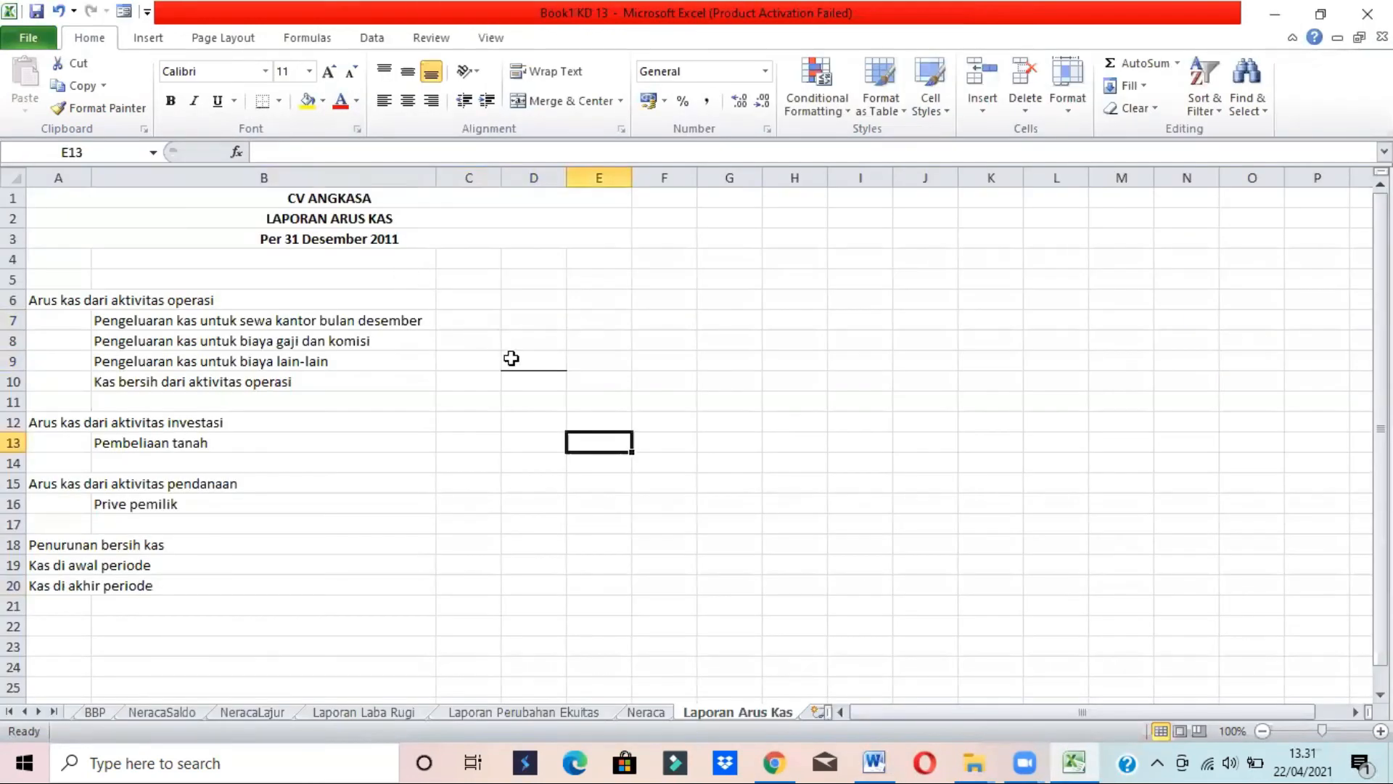
pyautogui.click(529, 437)
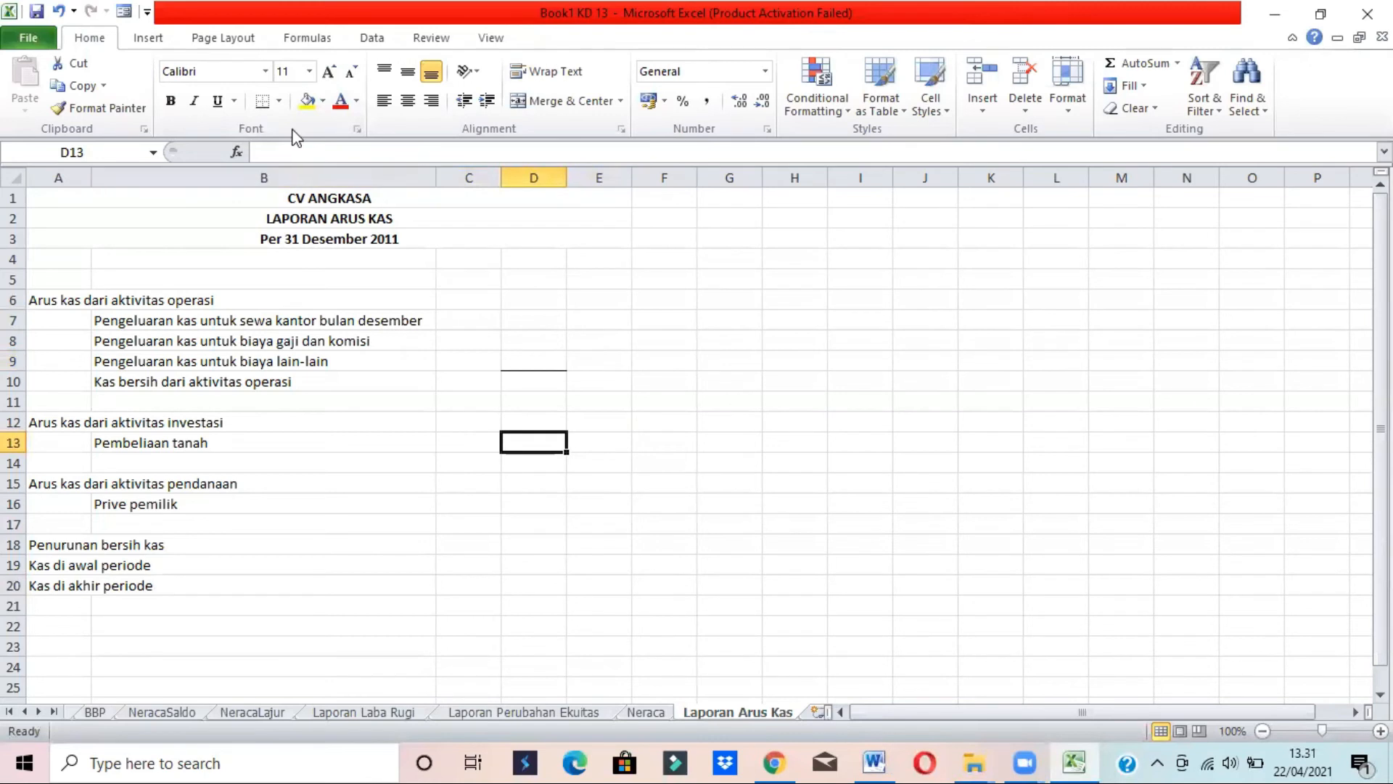
pyautogui.click(263, 102)
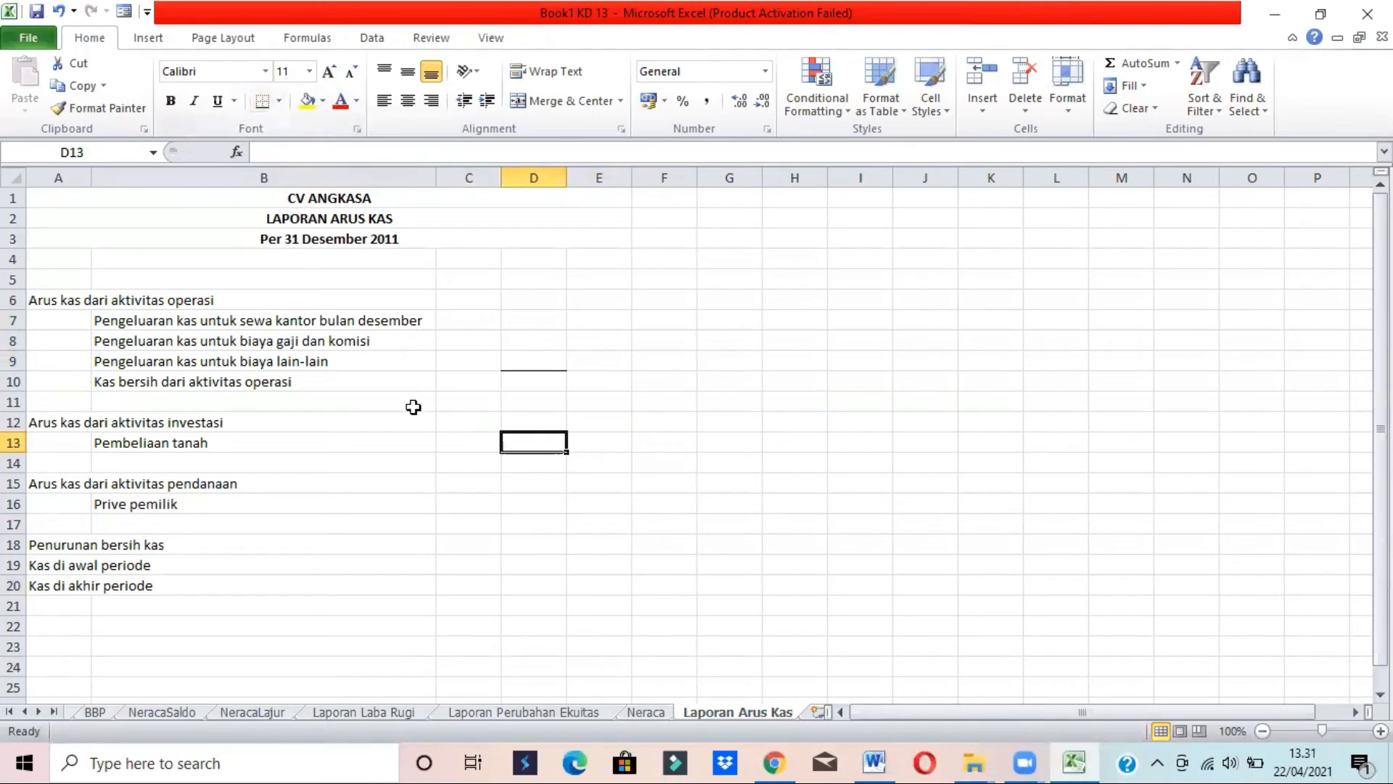
pyautogui.click(534, 512)
pyautogui.click(263, 102)
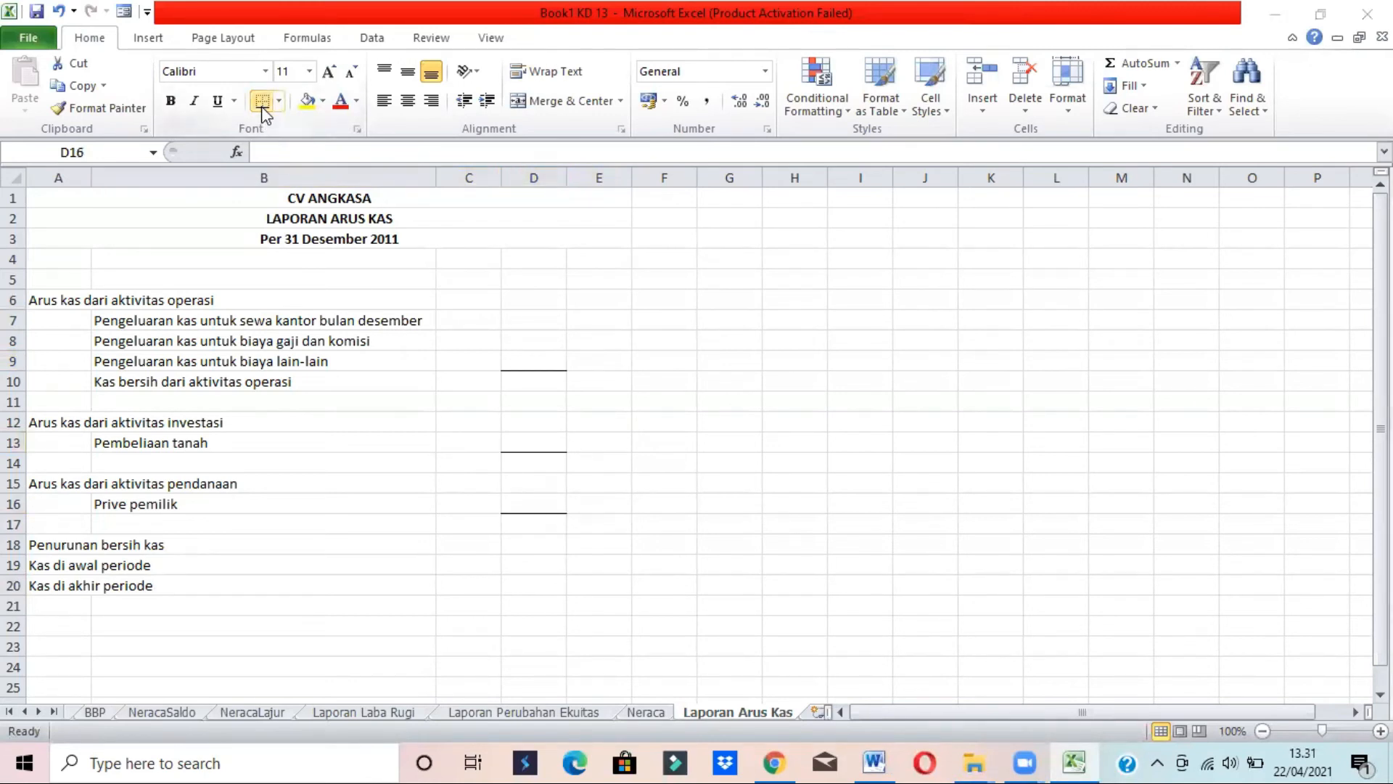
# Add bottom borders to cells E17 and E19 around the cash summary rows, as in the Word example
pyautogui.hotkey('alt', 'Tab')
pyautogui.hotkey('alt', 'Tab')
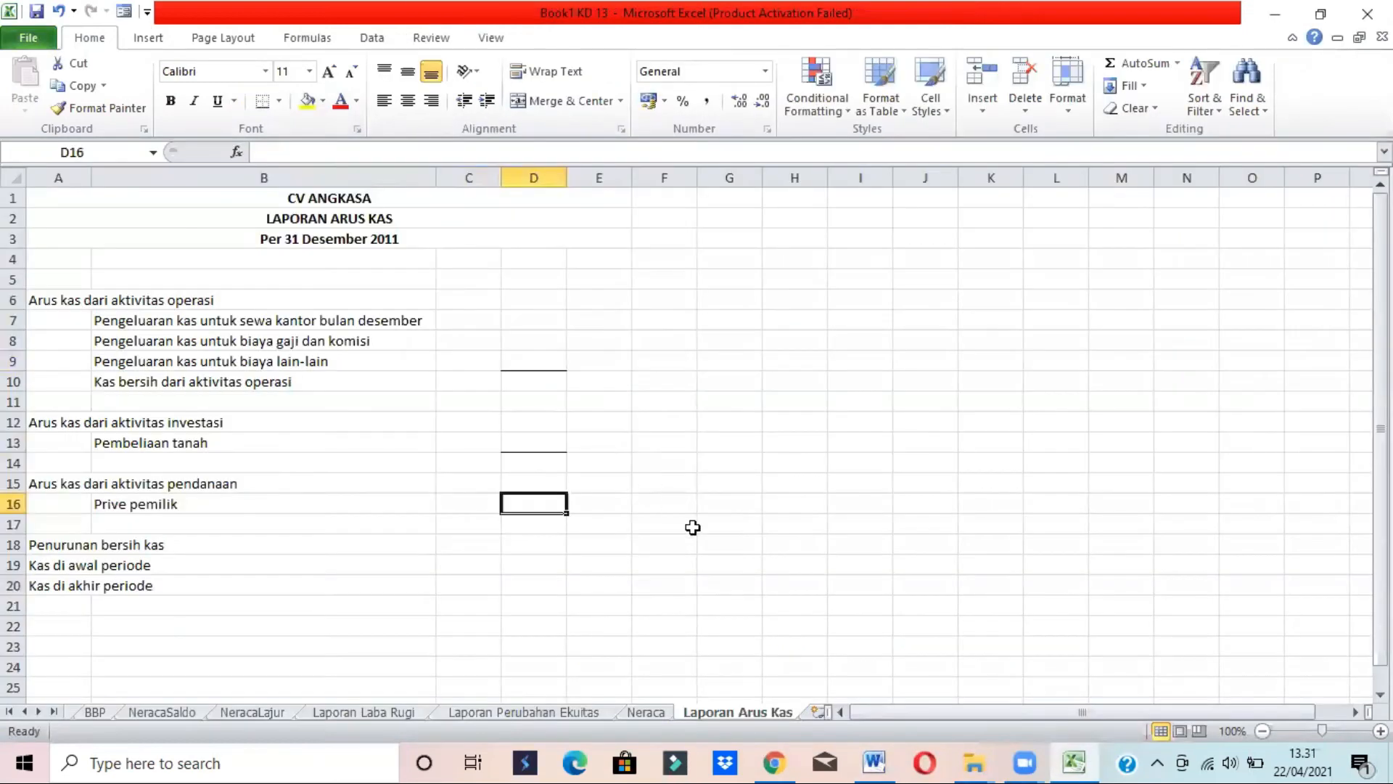
pyautogui.click(582, 507)
pyautogui.click(596, 526)
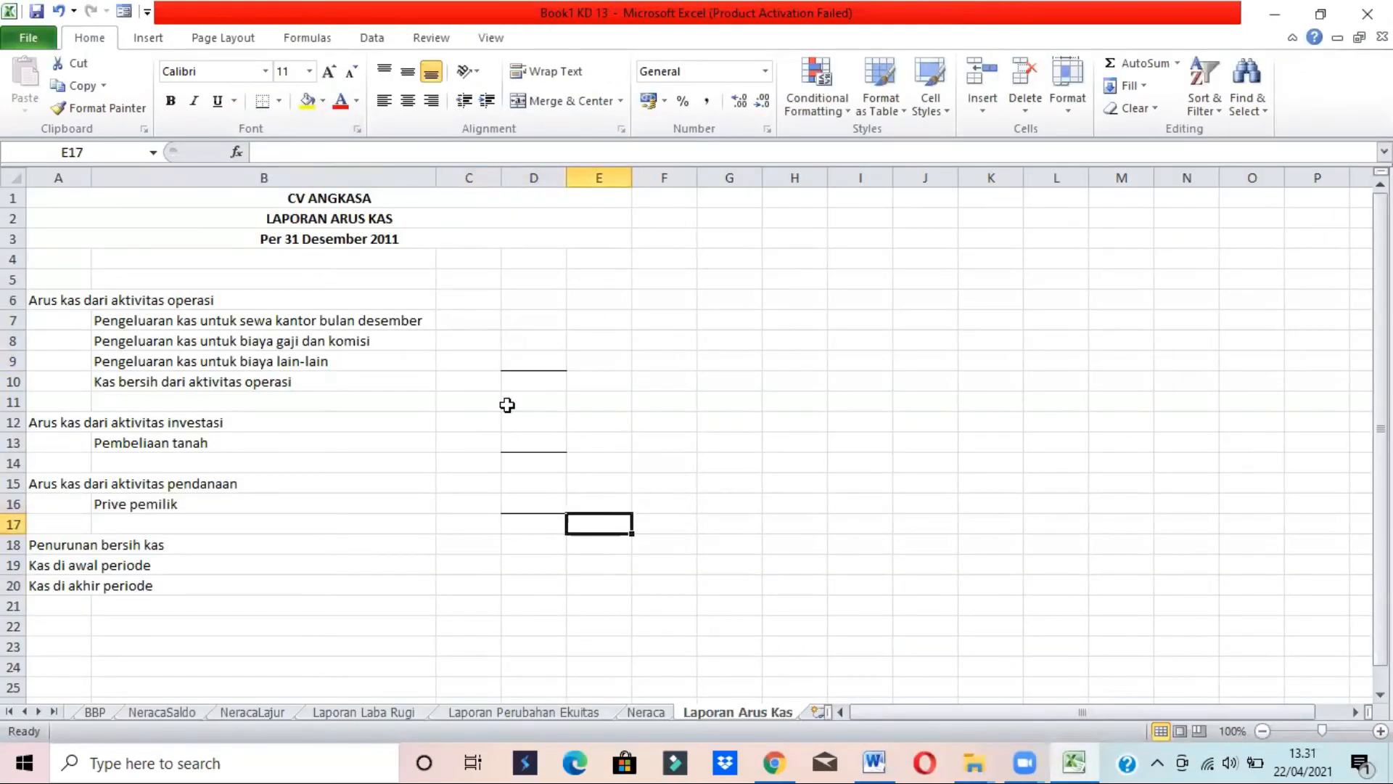
pyautogui.click(613, 565)
pyautogui.click(263, 101)
pyautogui.click(625, 383)
# Read instruction 4 in the Word module on filling in the operating activities, including the cell and formula for the December office rent
pyautogui.hotkey('alt', 'Tab')
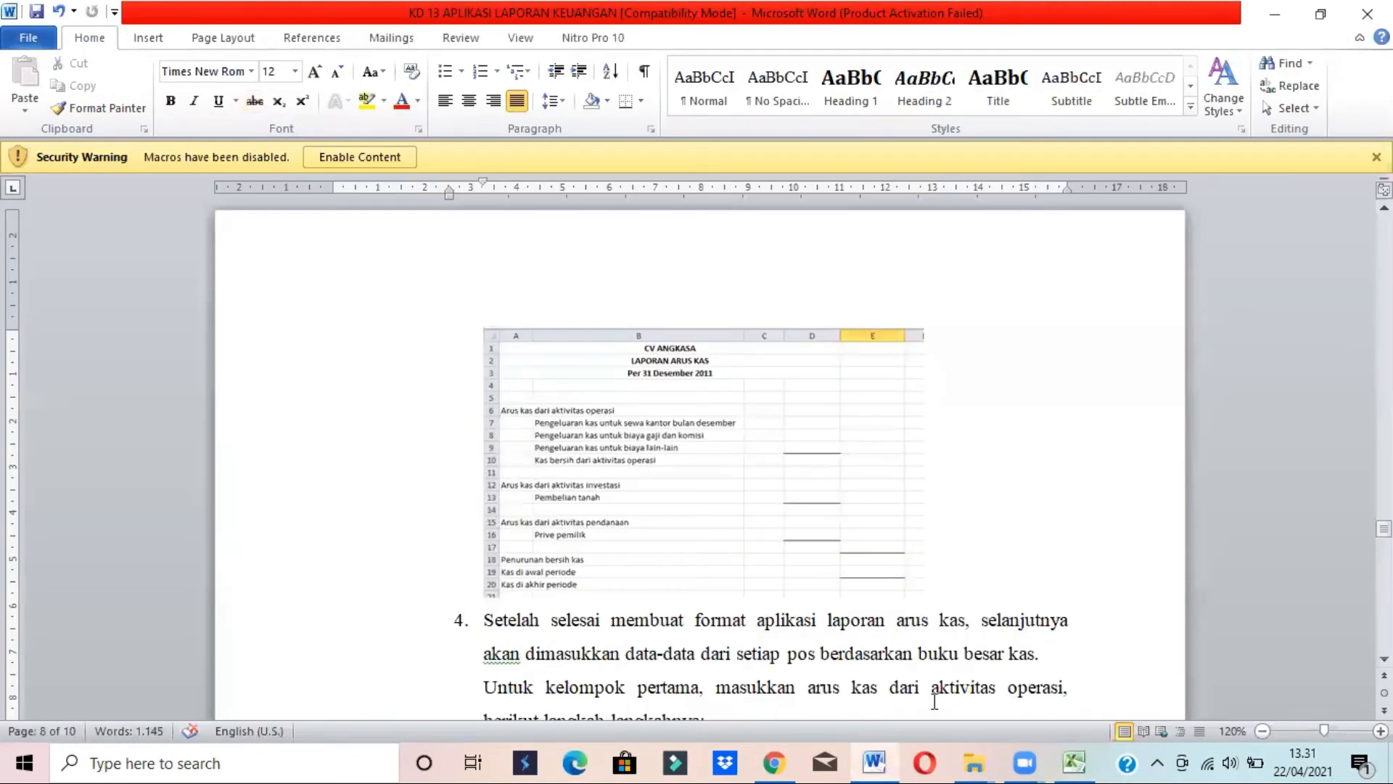
pyautogui.click(737, 656)
pyautogui.press('Down')
pyautogui.press('Down')
pyautogui.press('Down')
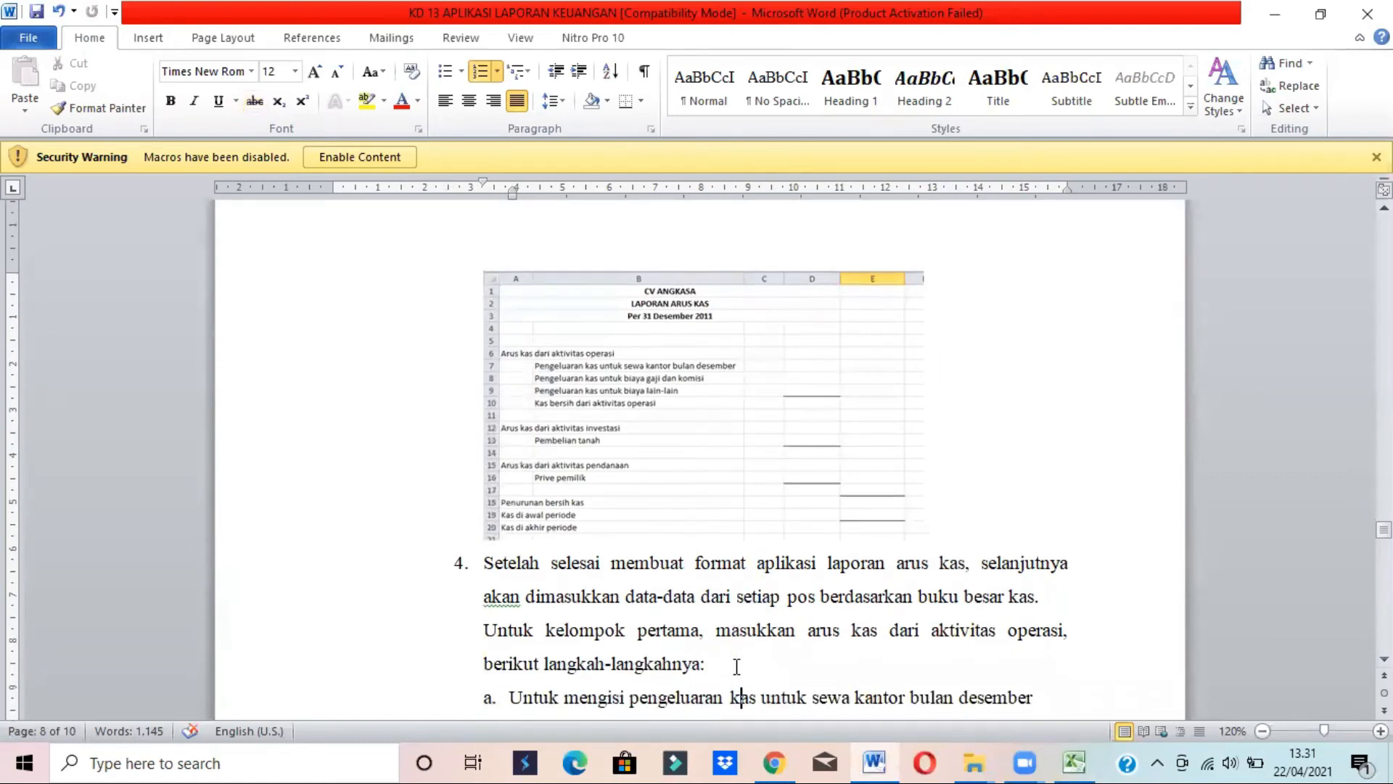
pyautogui.press('Down')
pyautogui.press('Down')
pyautogui.press('Down')
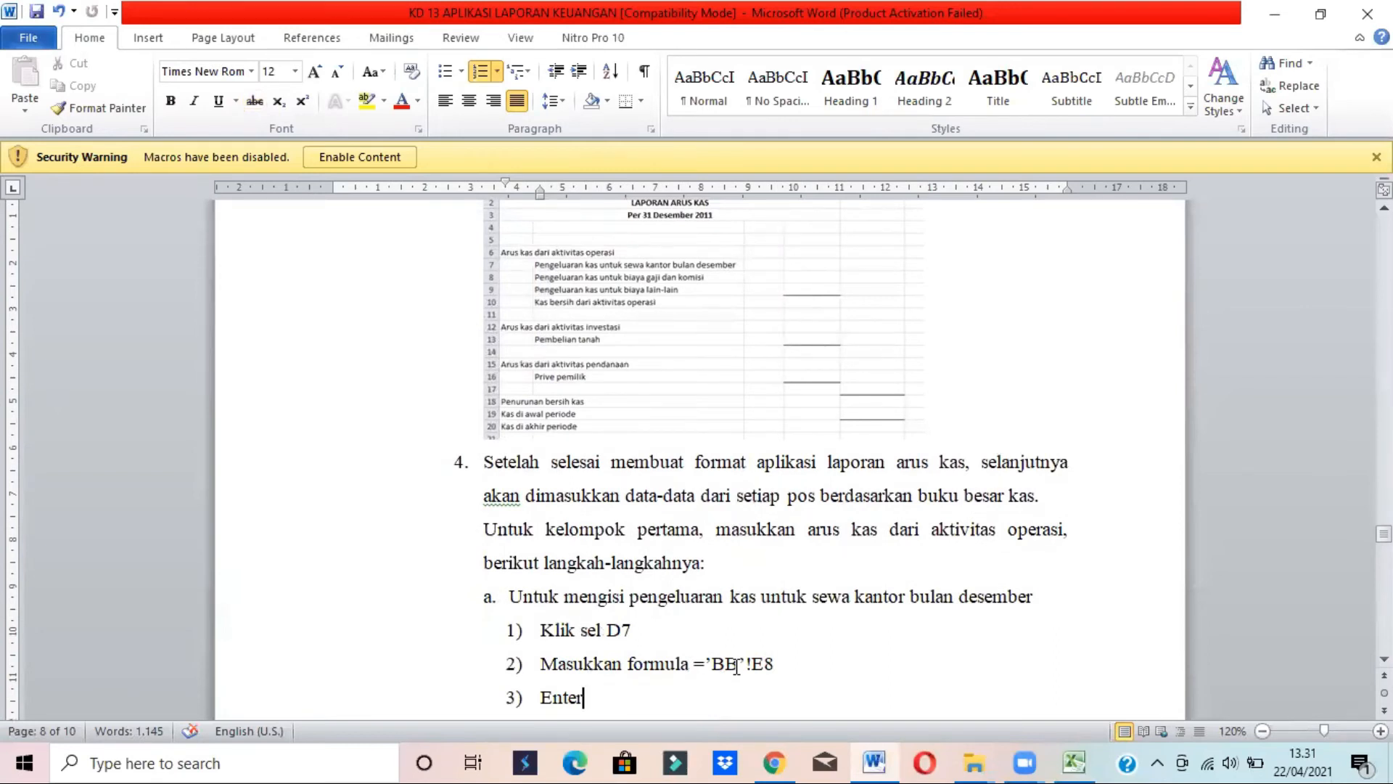
pyautogui.press('Down')
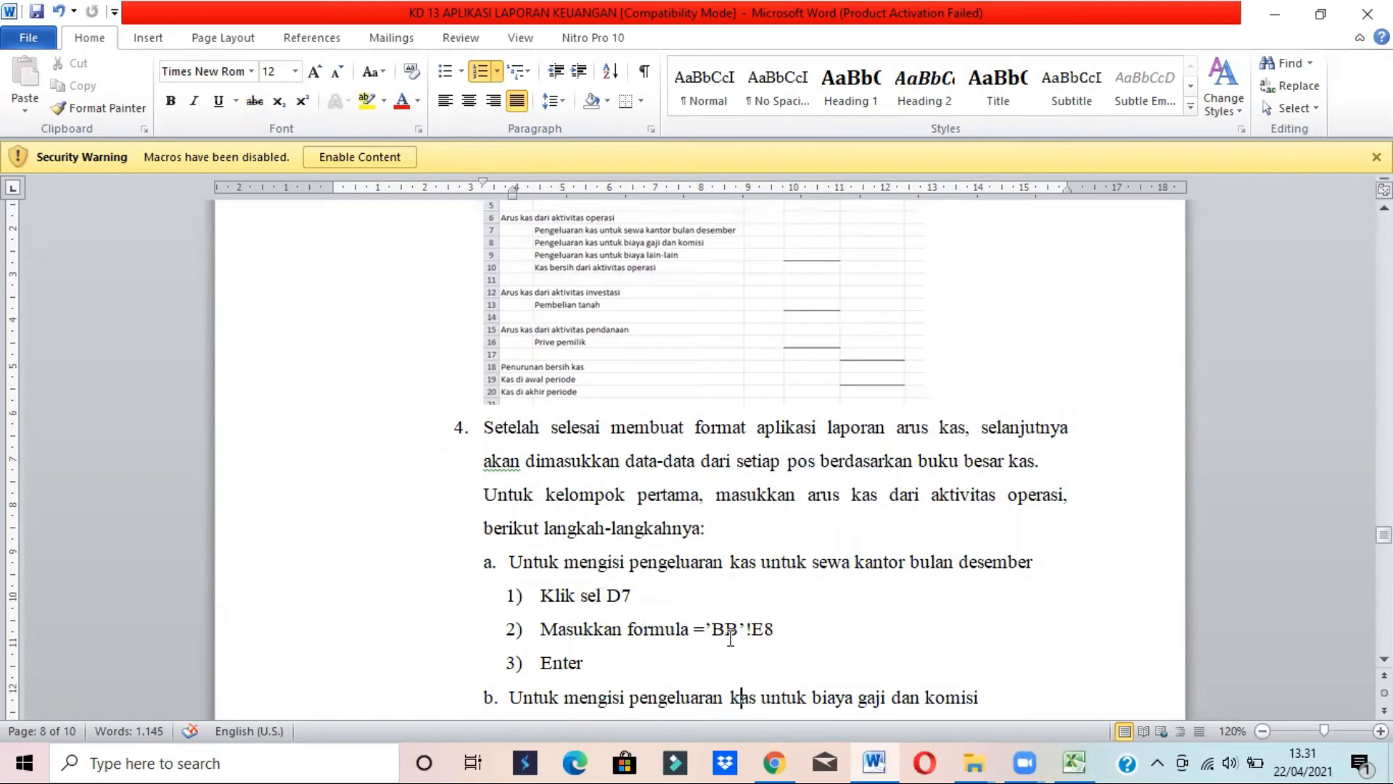
# Select cell D7 for the December office rent in Excel and look up the Kas account entries on the BukuBesar sheet
pyautogui.hotkey('alt', 'Tab')
pyautogui.click(513, 320)
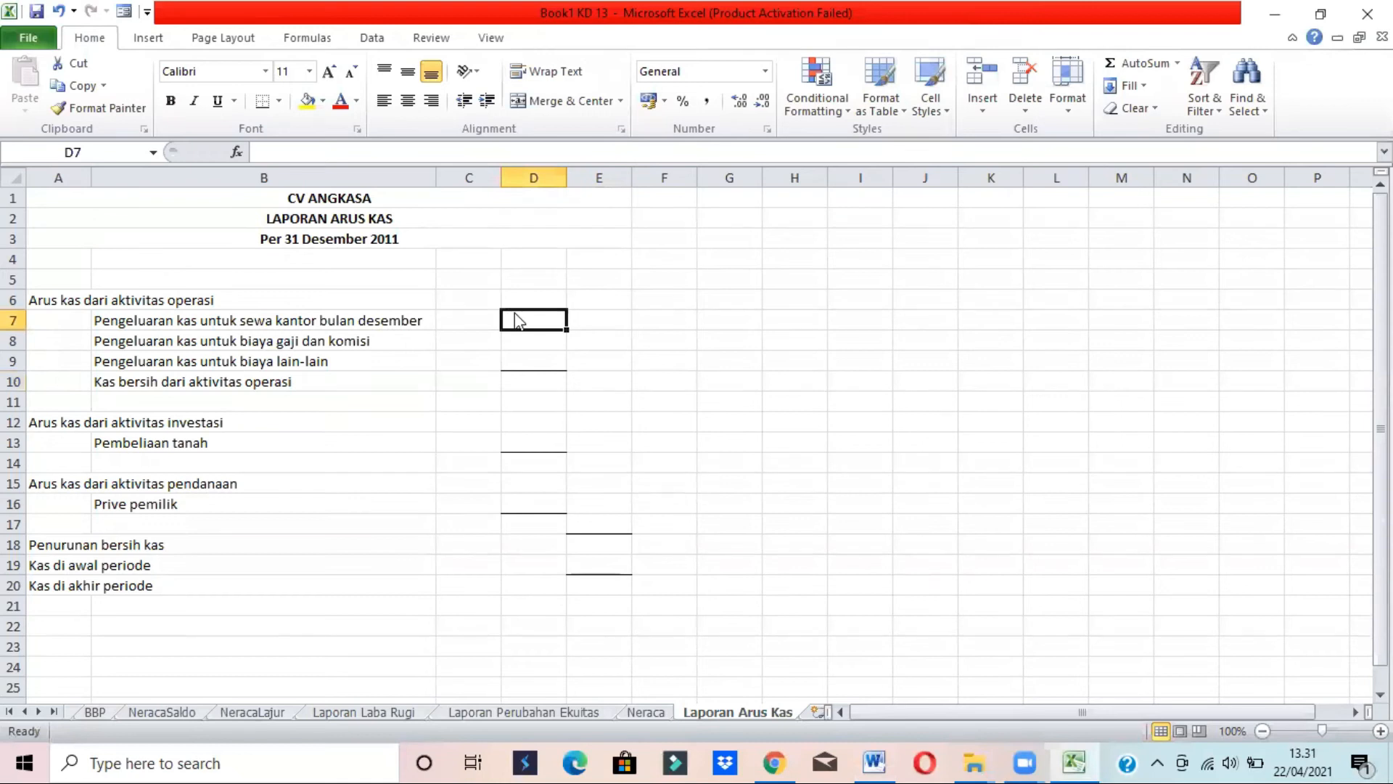
pyautogui.hotkey('alt', 'Tab')
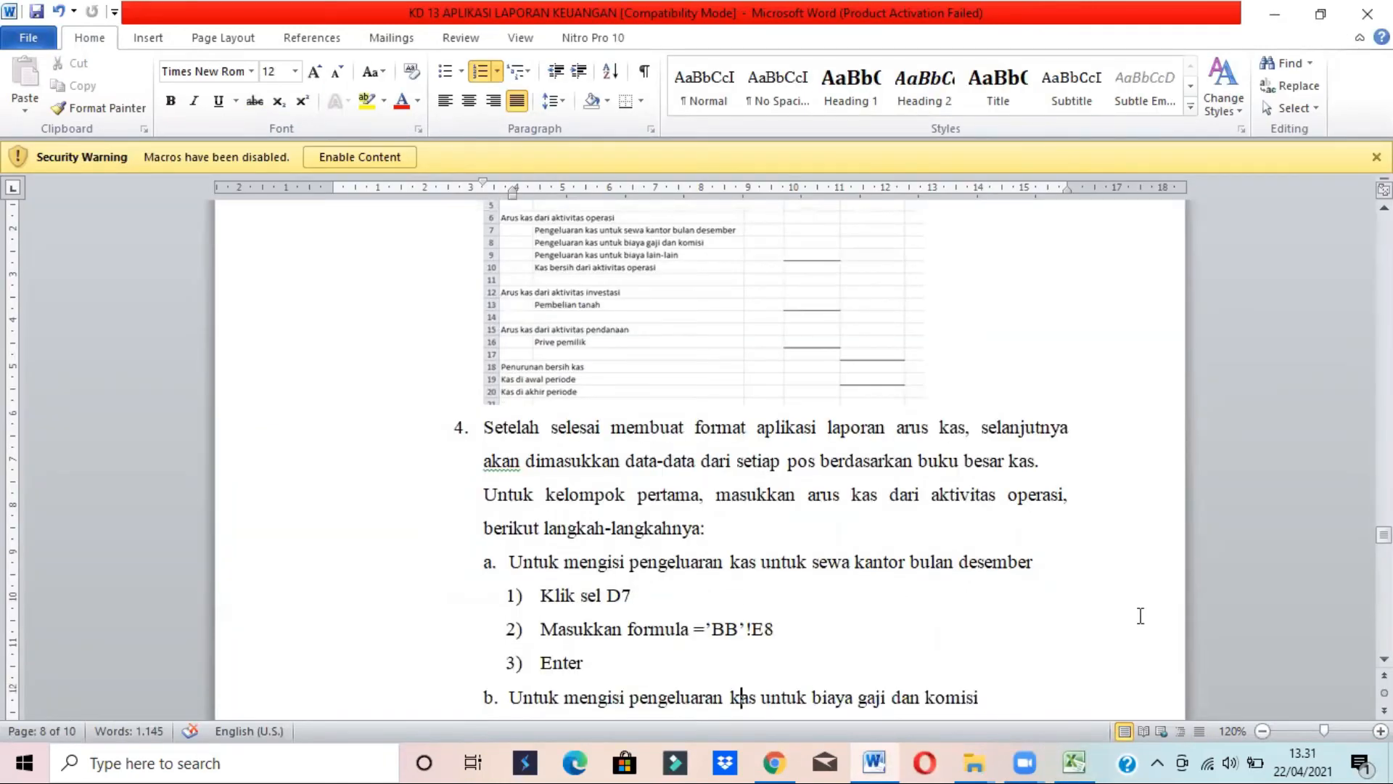
pyautogui.hotkey('alt', 'Tab')
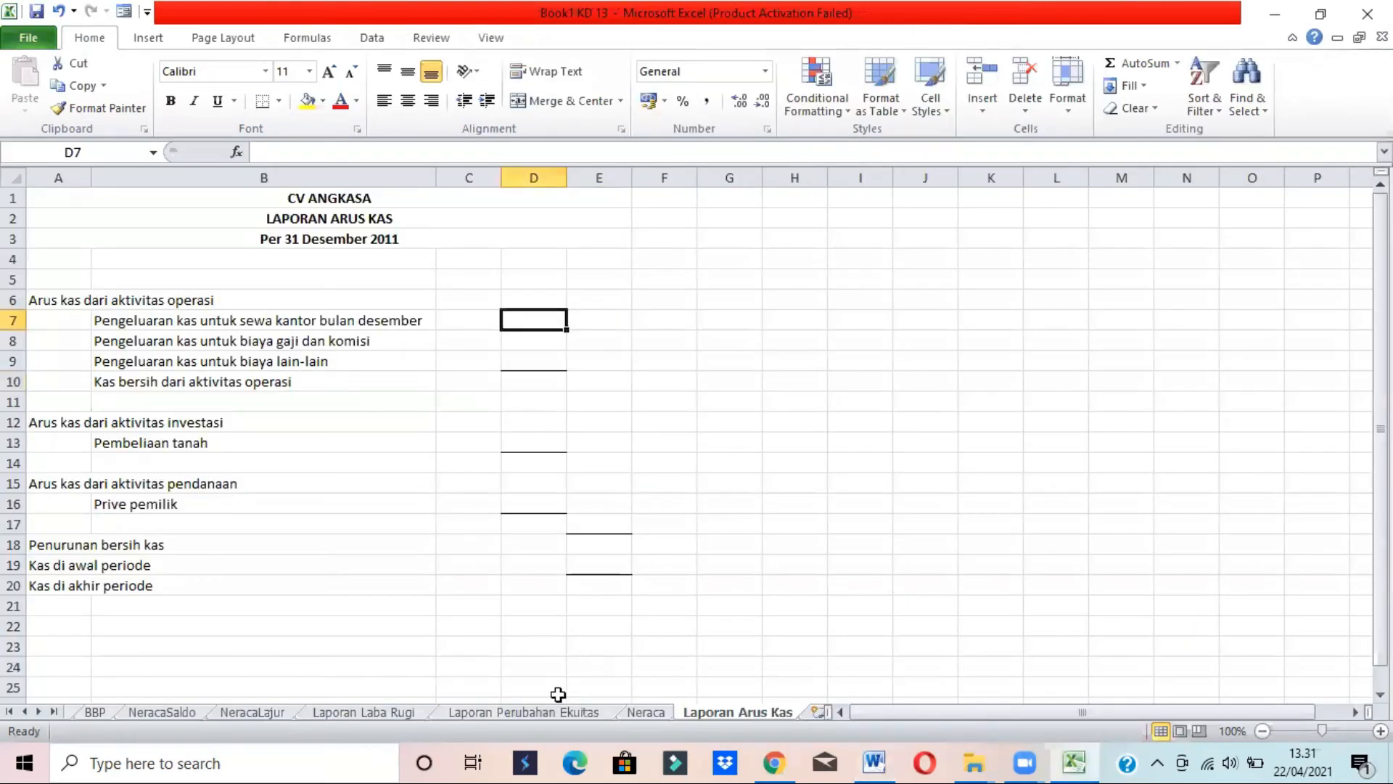
pyautogui.click(28, 710)
pyautogui.click(28, 709)
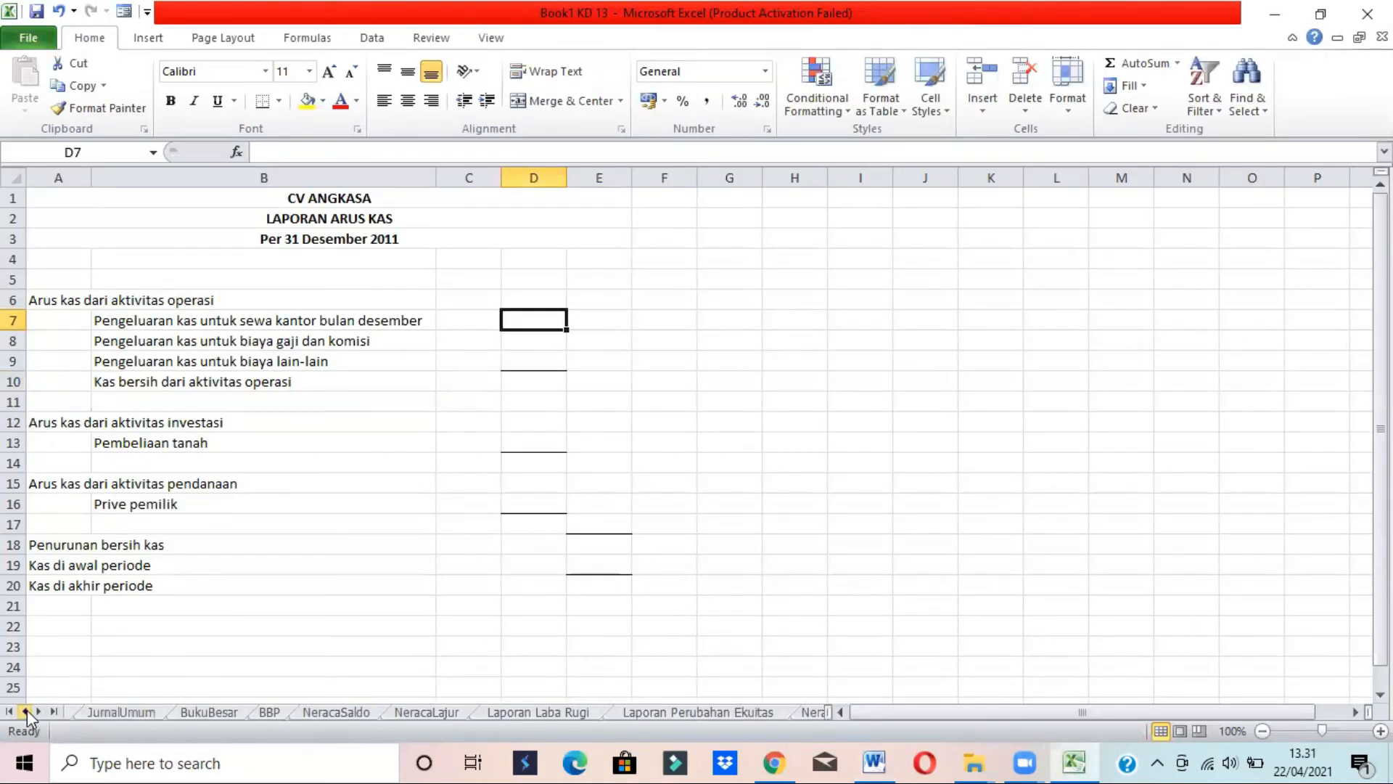
pyautogui.click(208, 710)
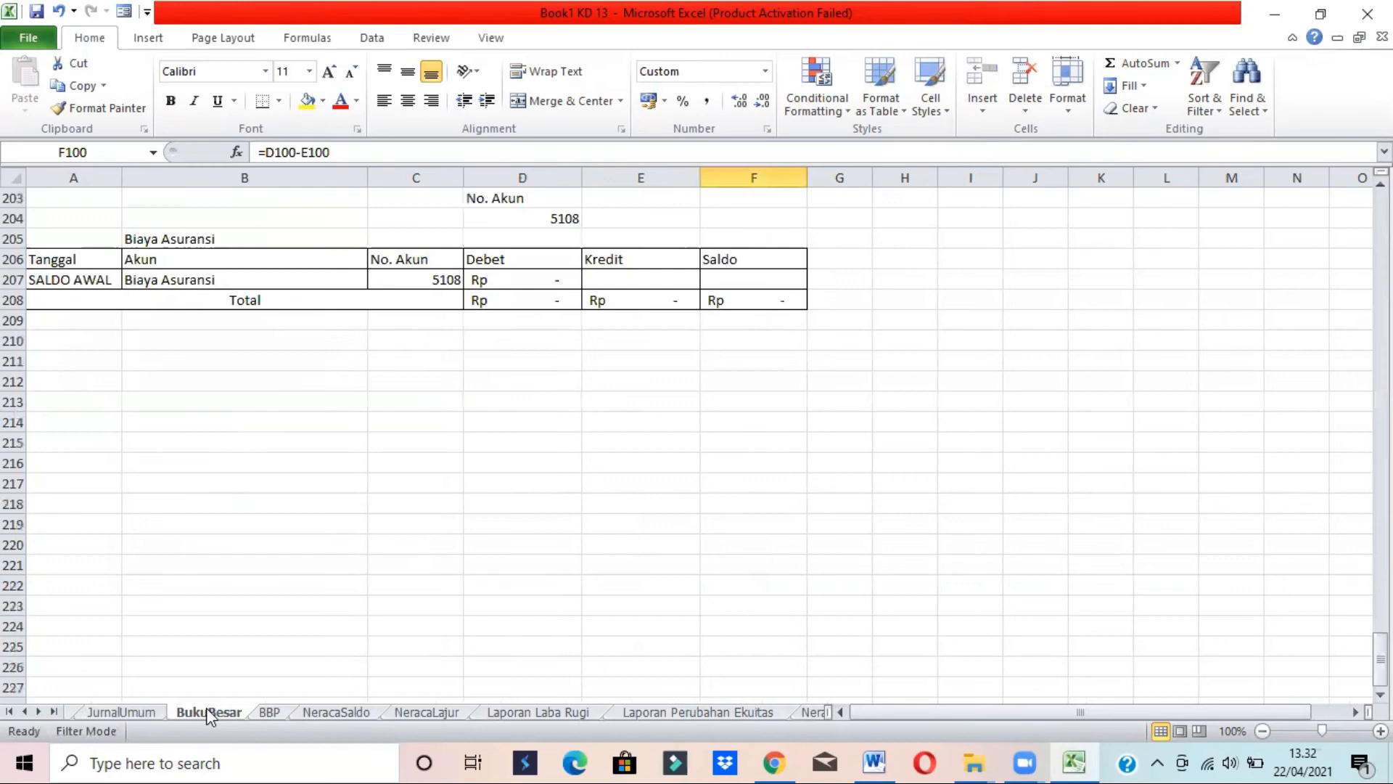
pyautogui.moveTo(1381, 660); pyautogui.dragTo(1380, 239)
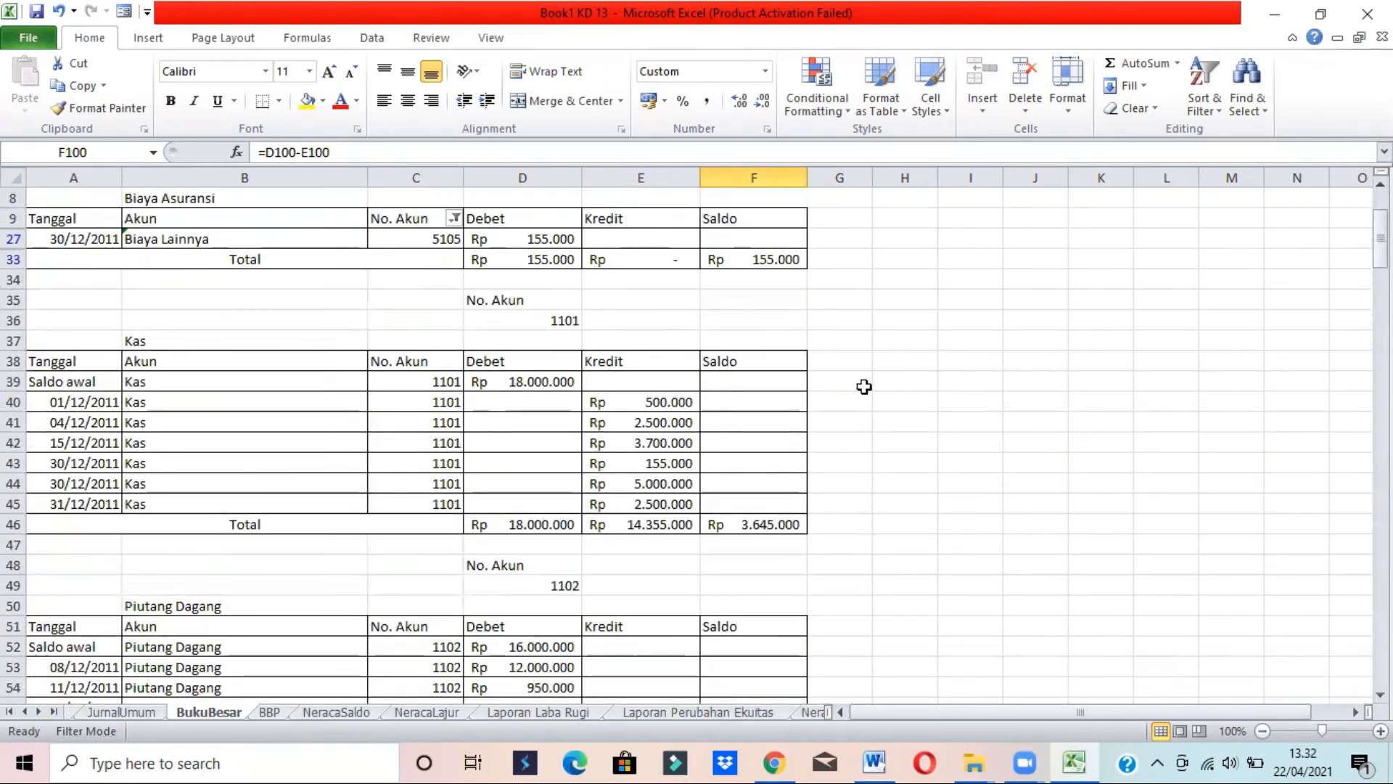
# In Word, open the document KD 311 SIKLUS AKUNTANSI (JURNAL-BUKU BESAR PEMBANTU) from the rpp 2021, 10 AKL, semester genap, KD 11 folder on drive D
pyautogui.hotkey('alt', 'Tab')
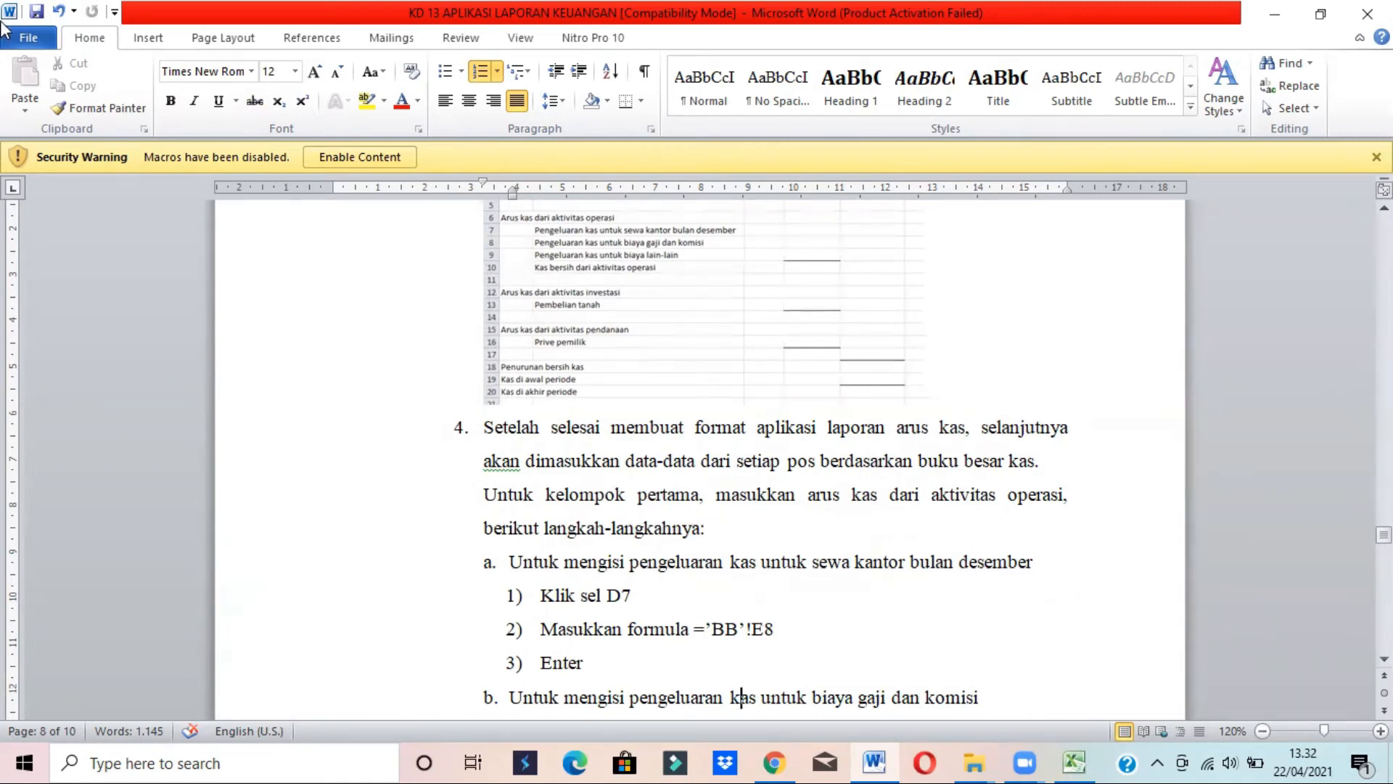
pyautogui.click(20, 38)
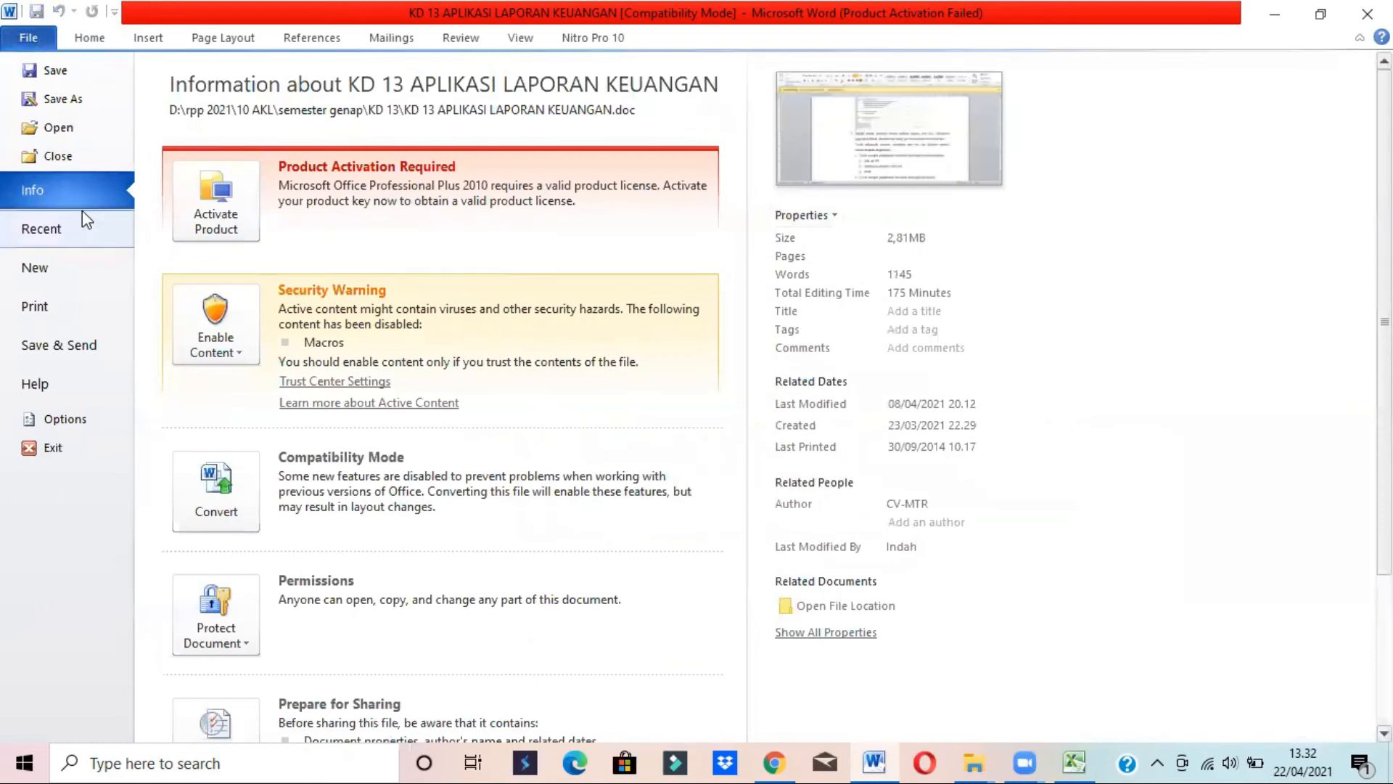
pyautogui.click(70, 130)
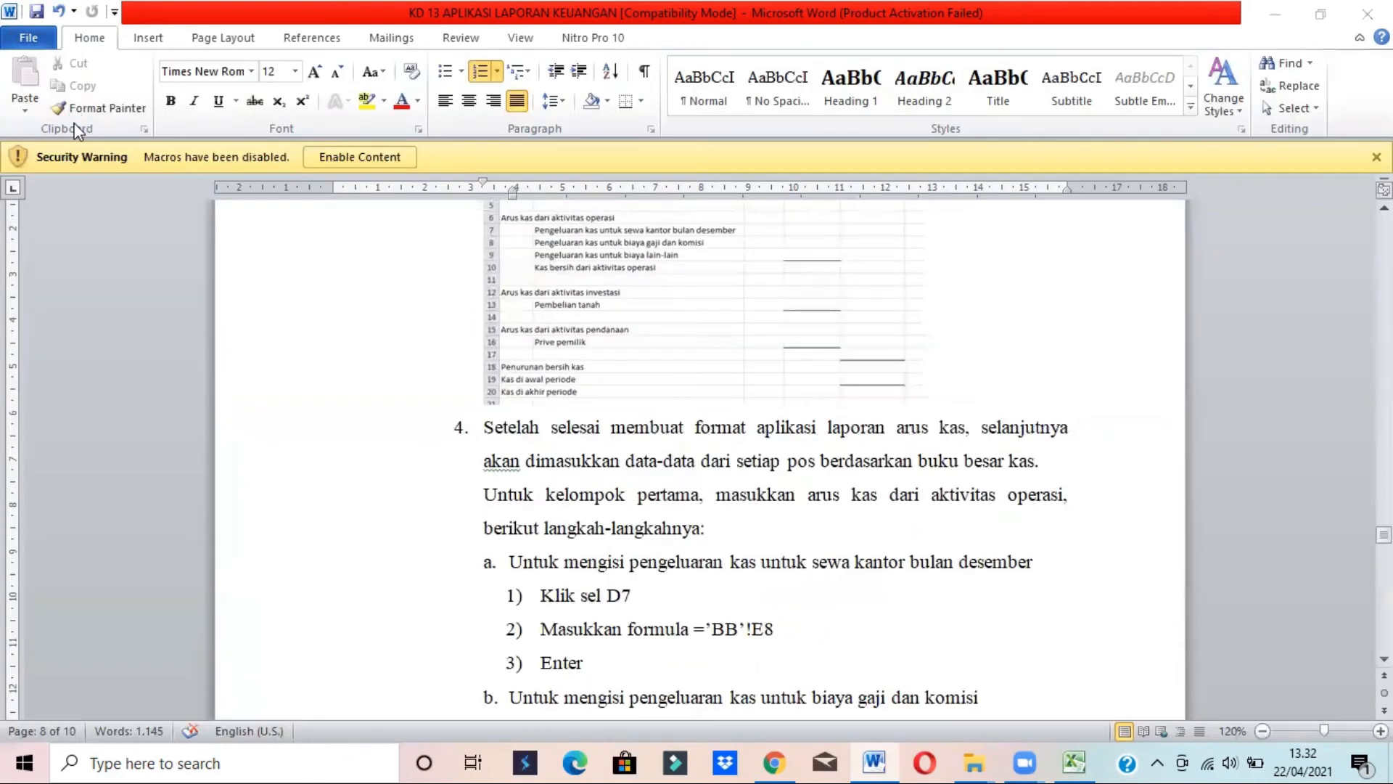
pyautogui.click(123, 347)
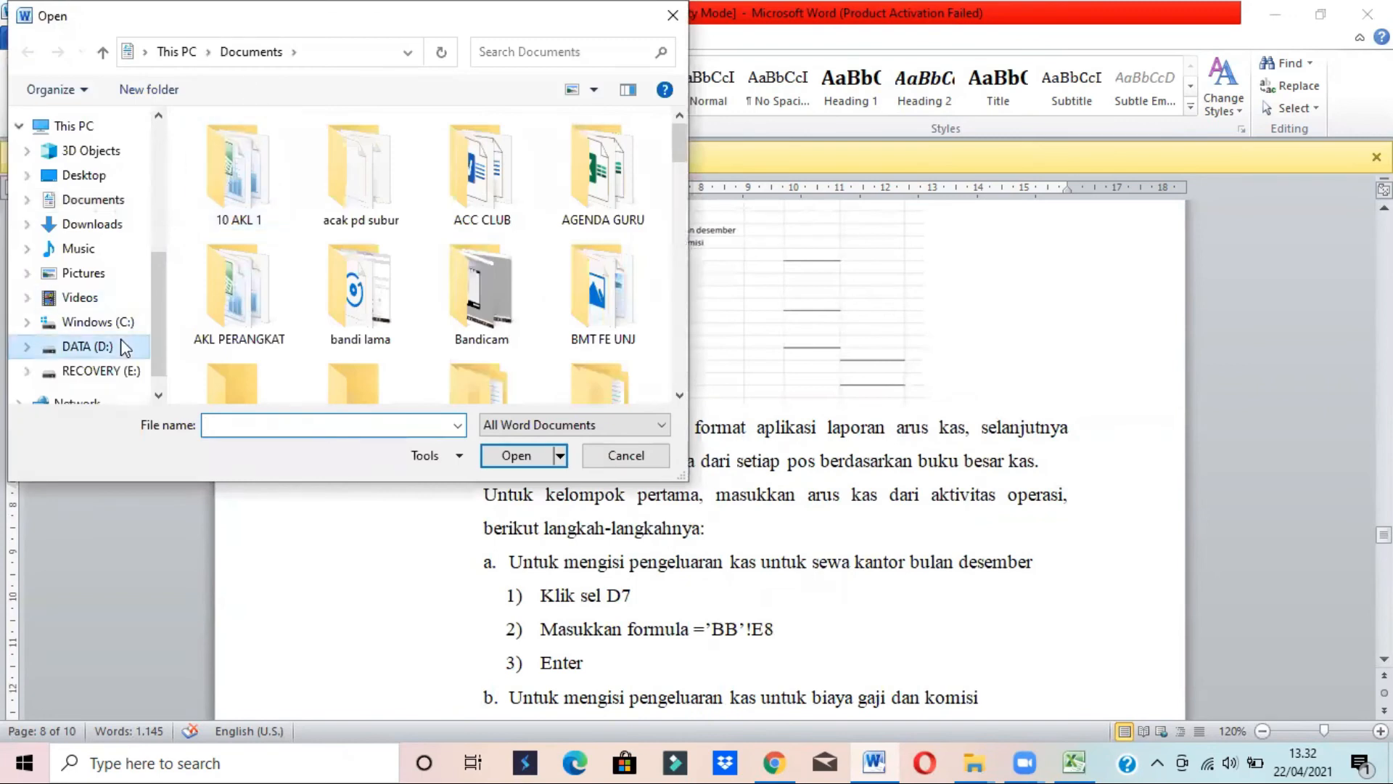
pyautogui.moveTo(679, 190); pyautogui.dragTo(673, 273)
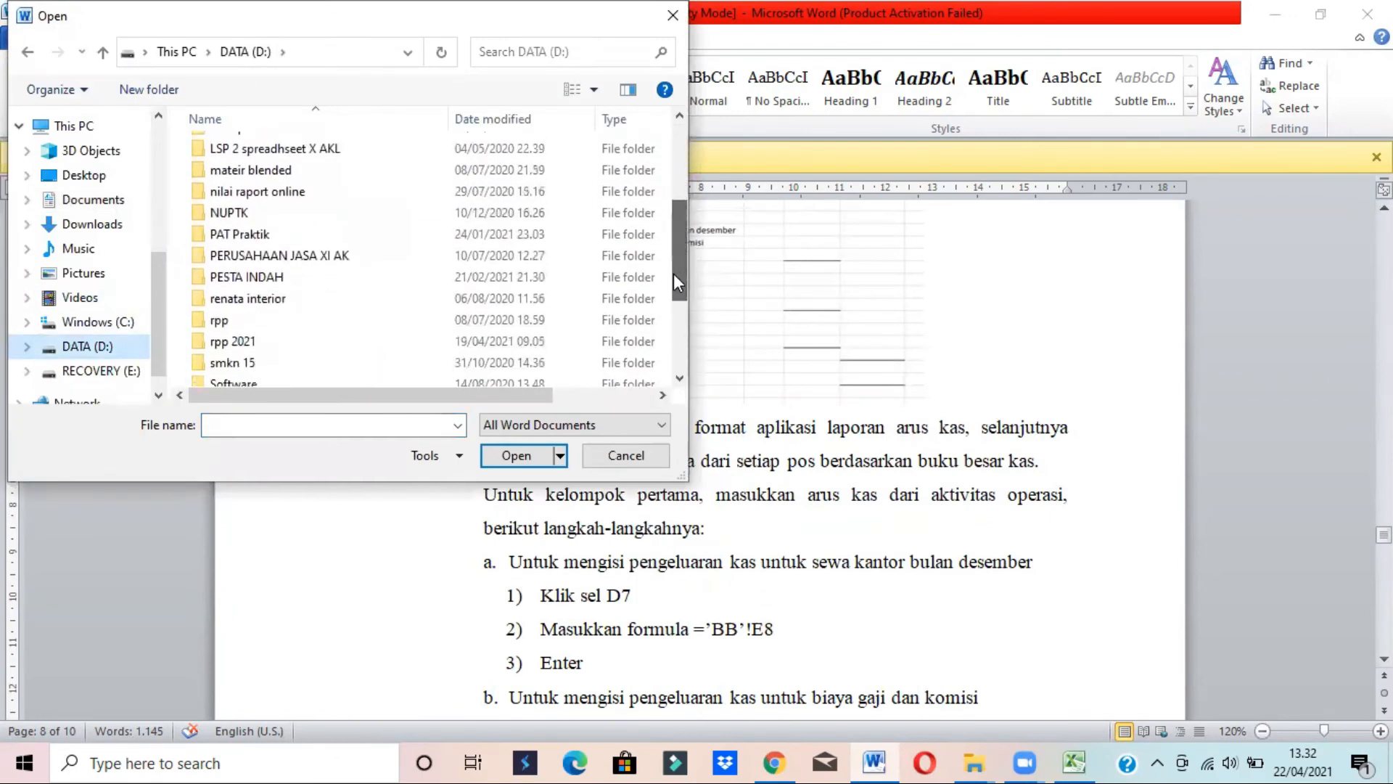
pyautogui.doubleClick(232, 341)
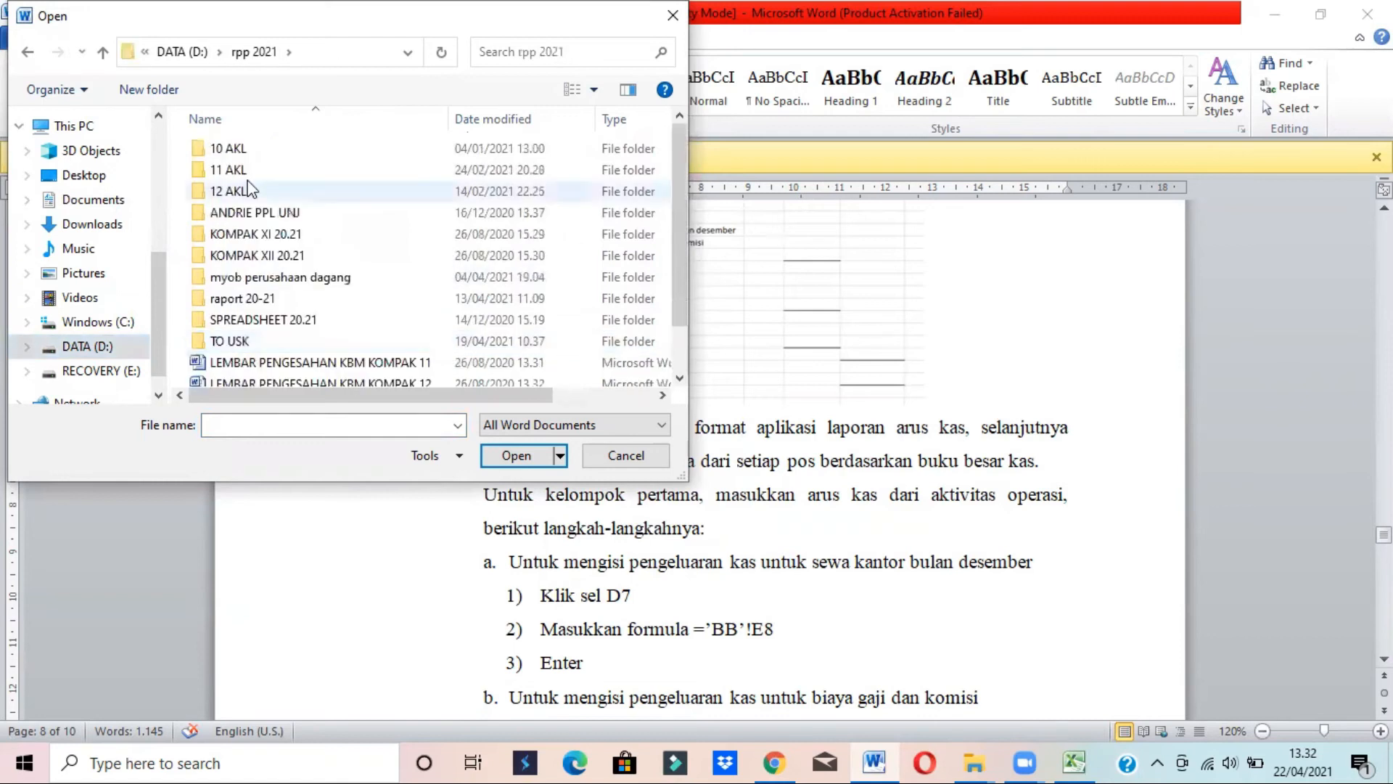
pyautogui.doubleClick(219, 150)
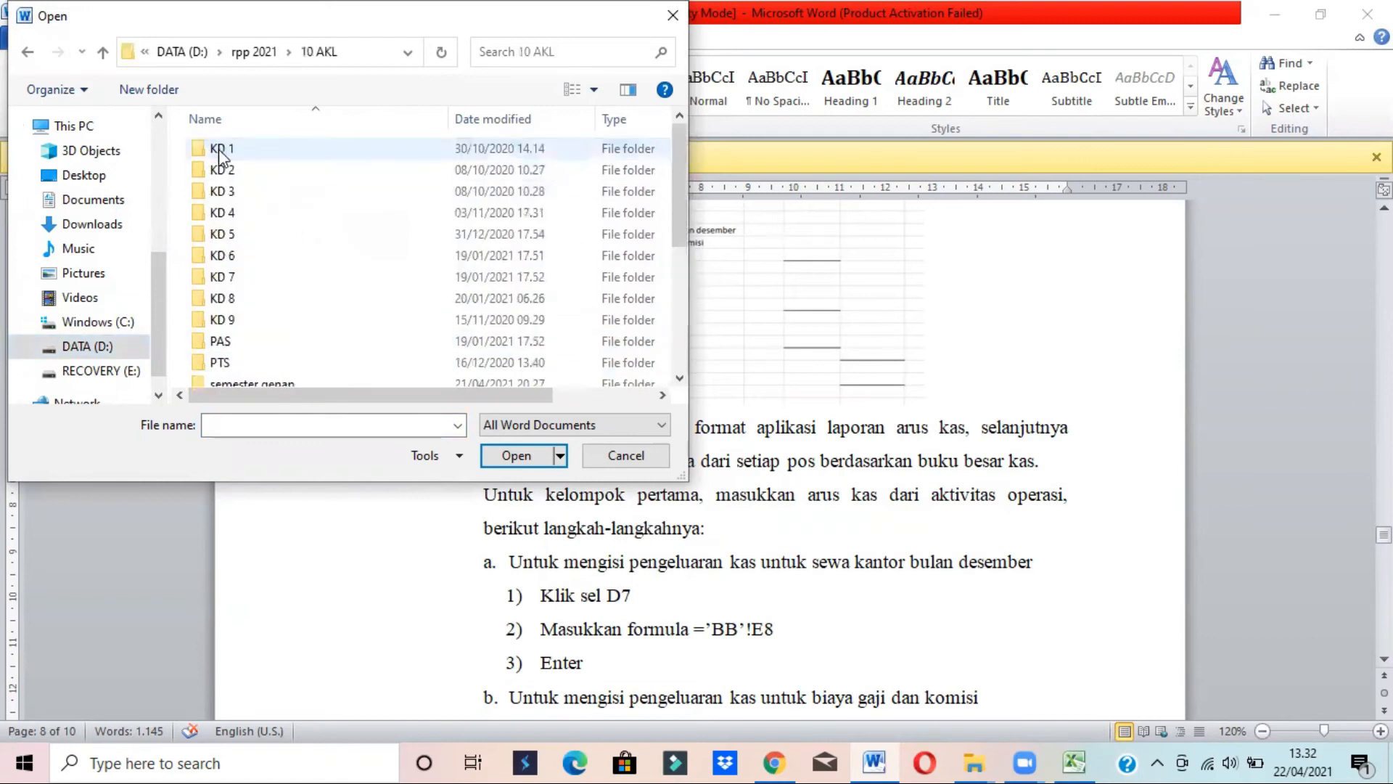
pyautogui.doubleClick(238, 379)
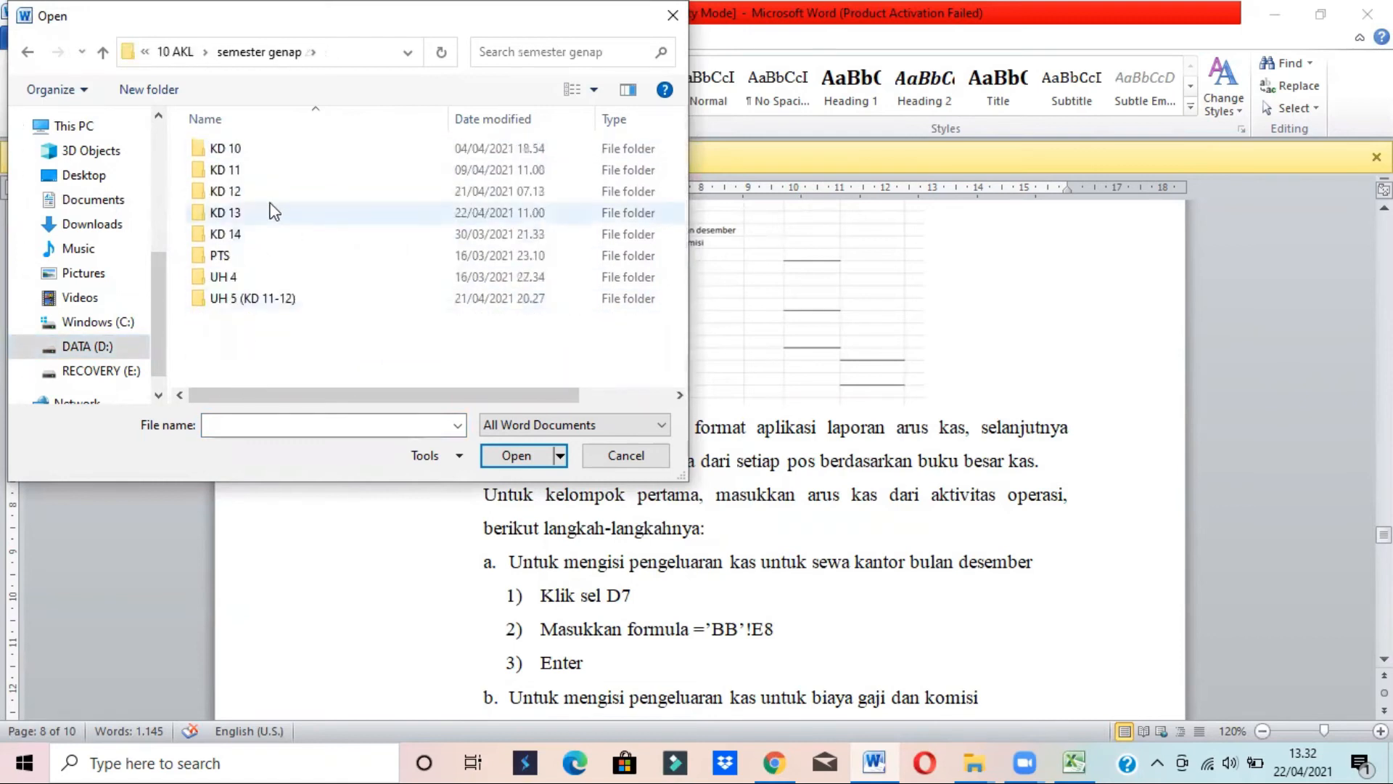
pyautogui.doubleClick(242, 170)
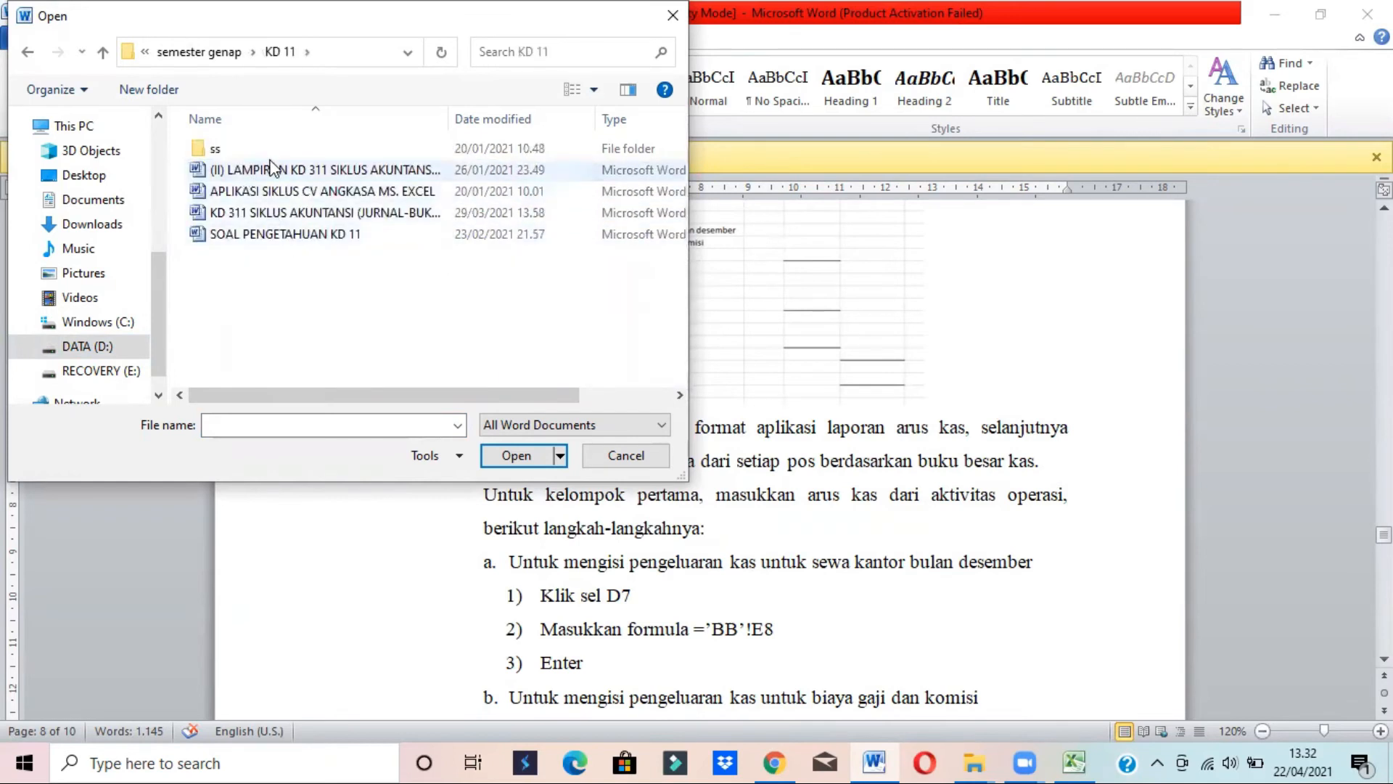
pyautogui.click(242, 218)
pyautogui.doubleClick(240, 218)
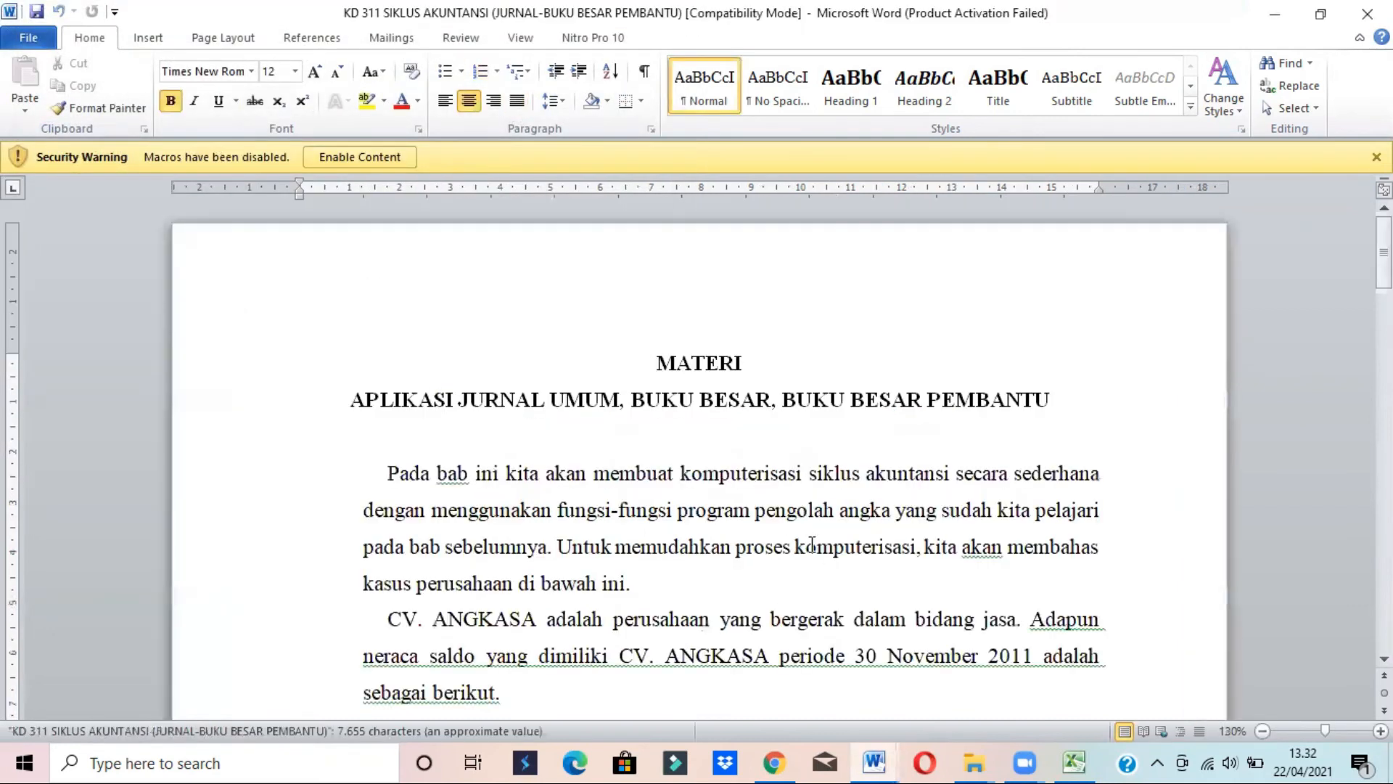
# Find the 1 December office rent payment in the KD 311 transaction list and locate its Kas entry on Excel's BukuBesar sheet
pyautogui.moveTo(1384, 225); pyautogui.dragTo(1384, 270)
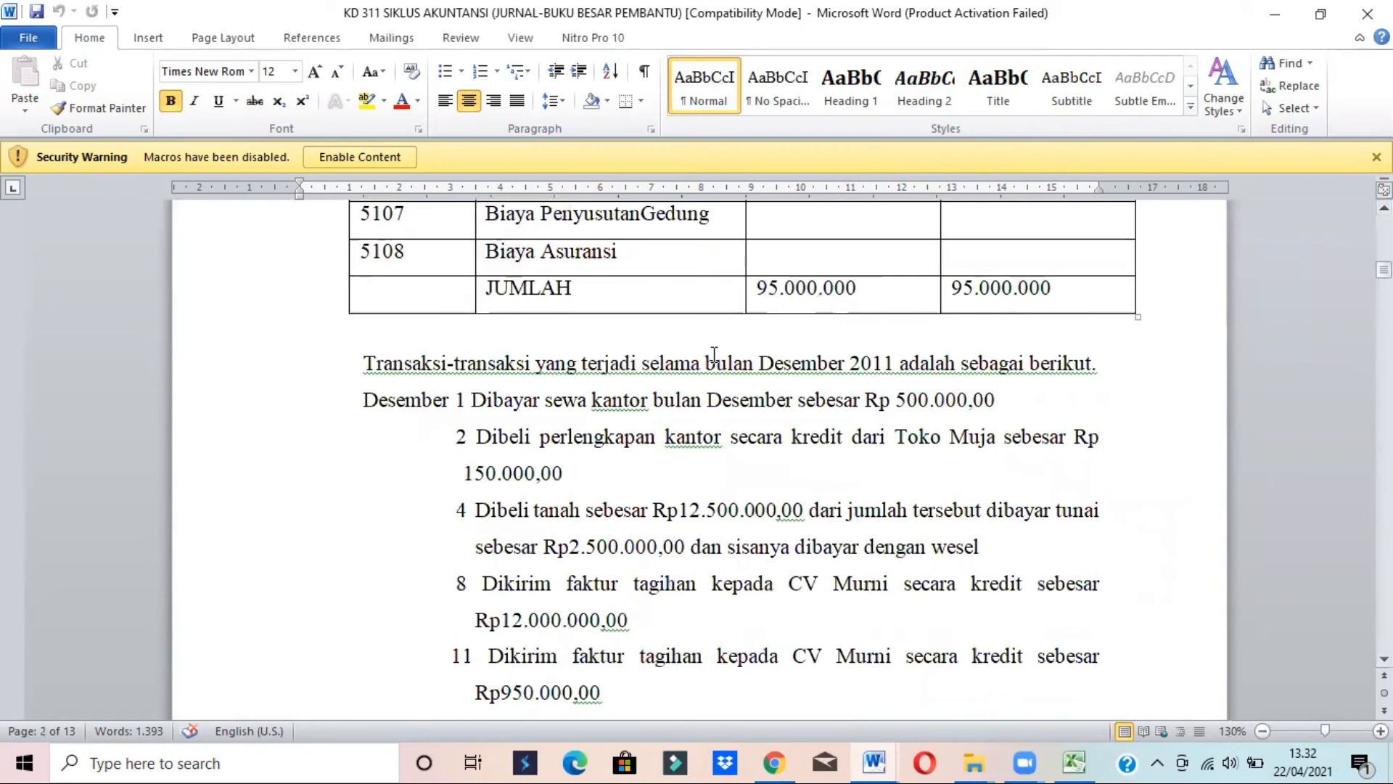
pyautogui.click(671, 383)
pyautogui.doubleClick(575, 403)
pyautogui.hotkey('alt', 'Tab')
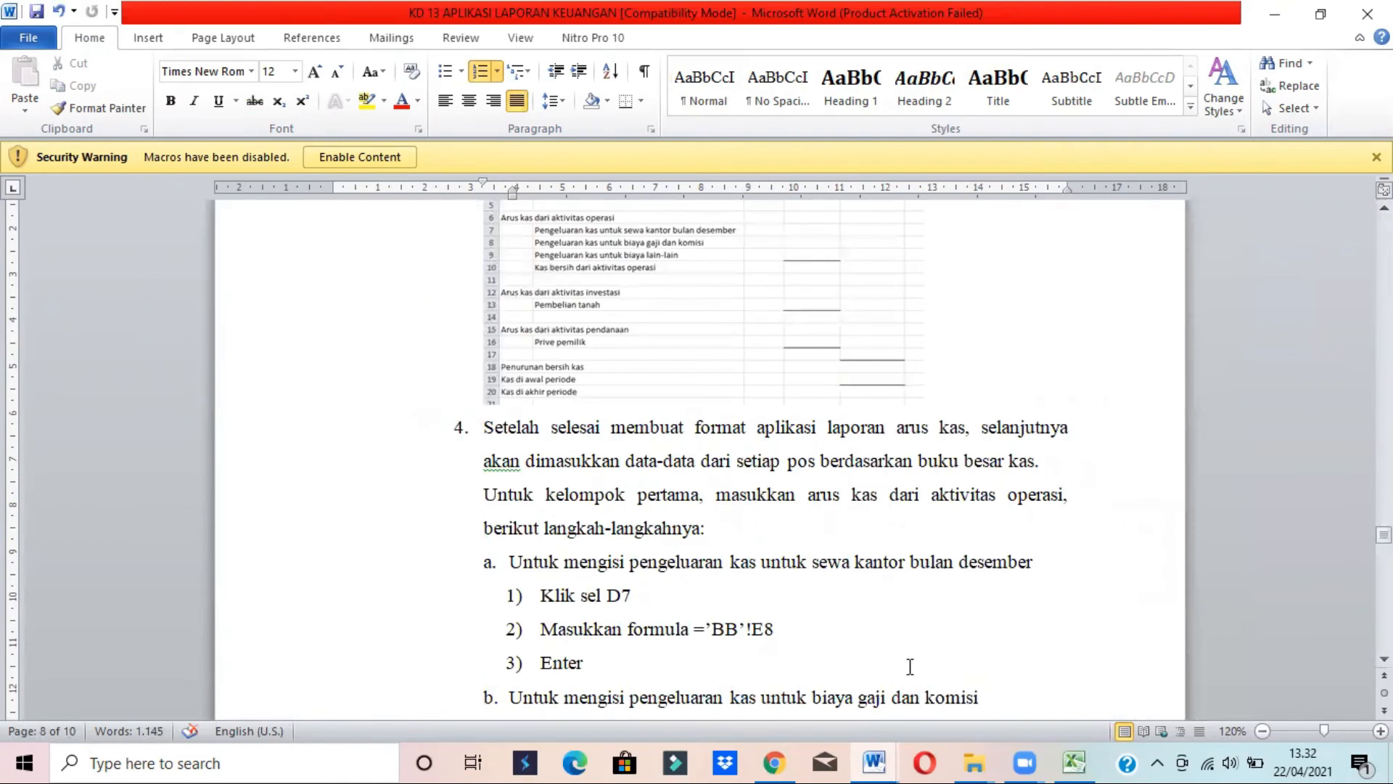
pyautogui.moveTo(1061, 755)
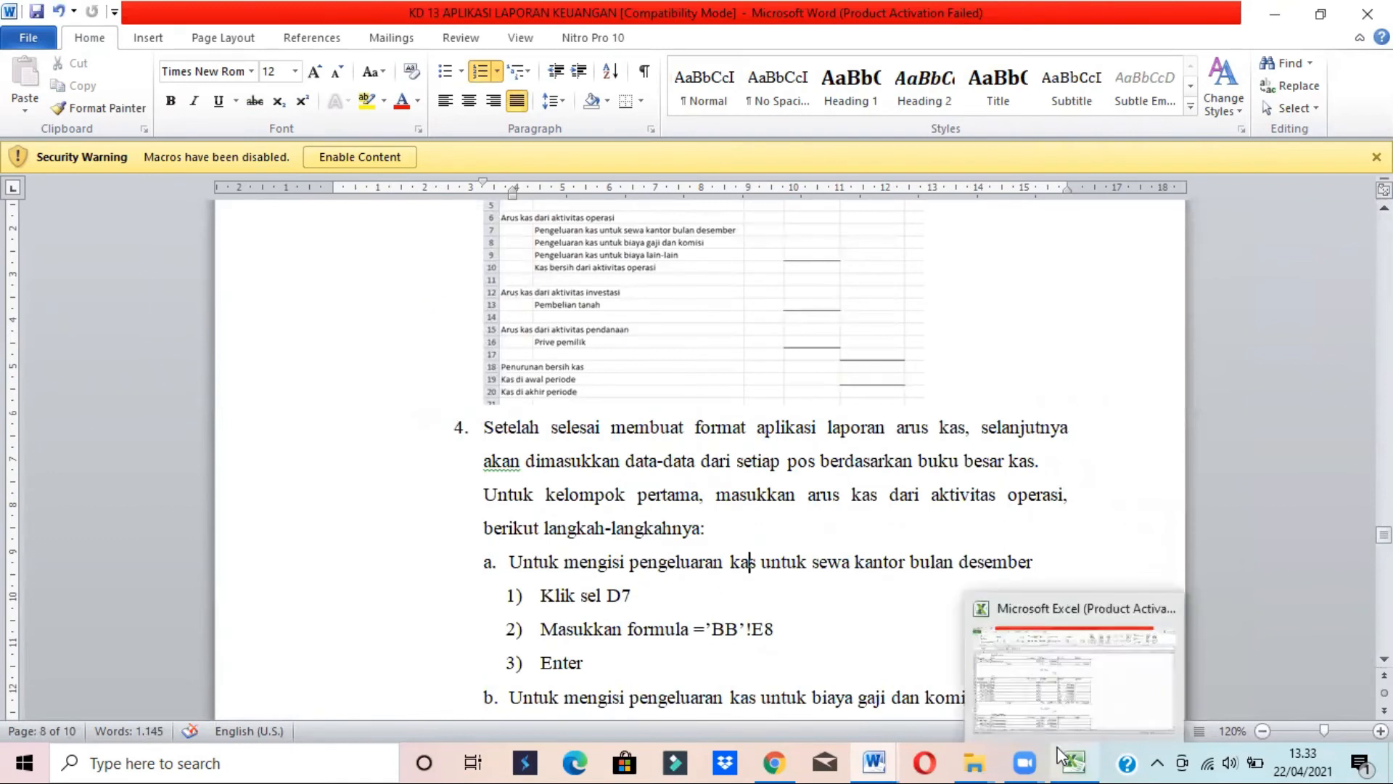
pyautogui.click(1030, 677)
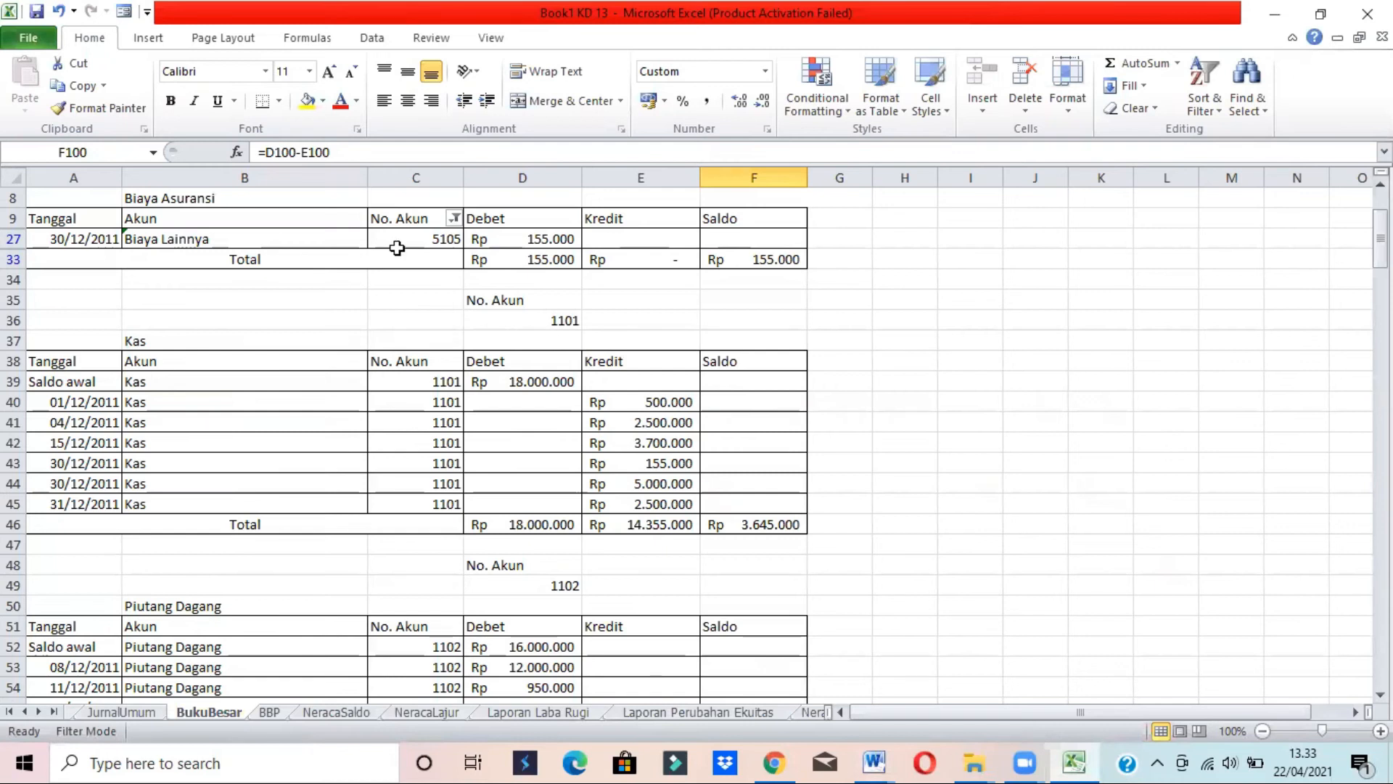
pyautogui.click(642, 402)
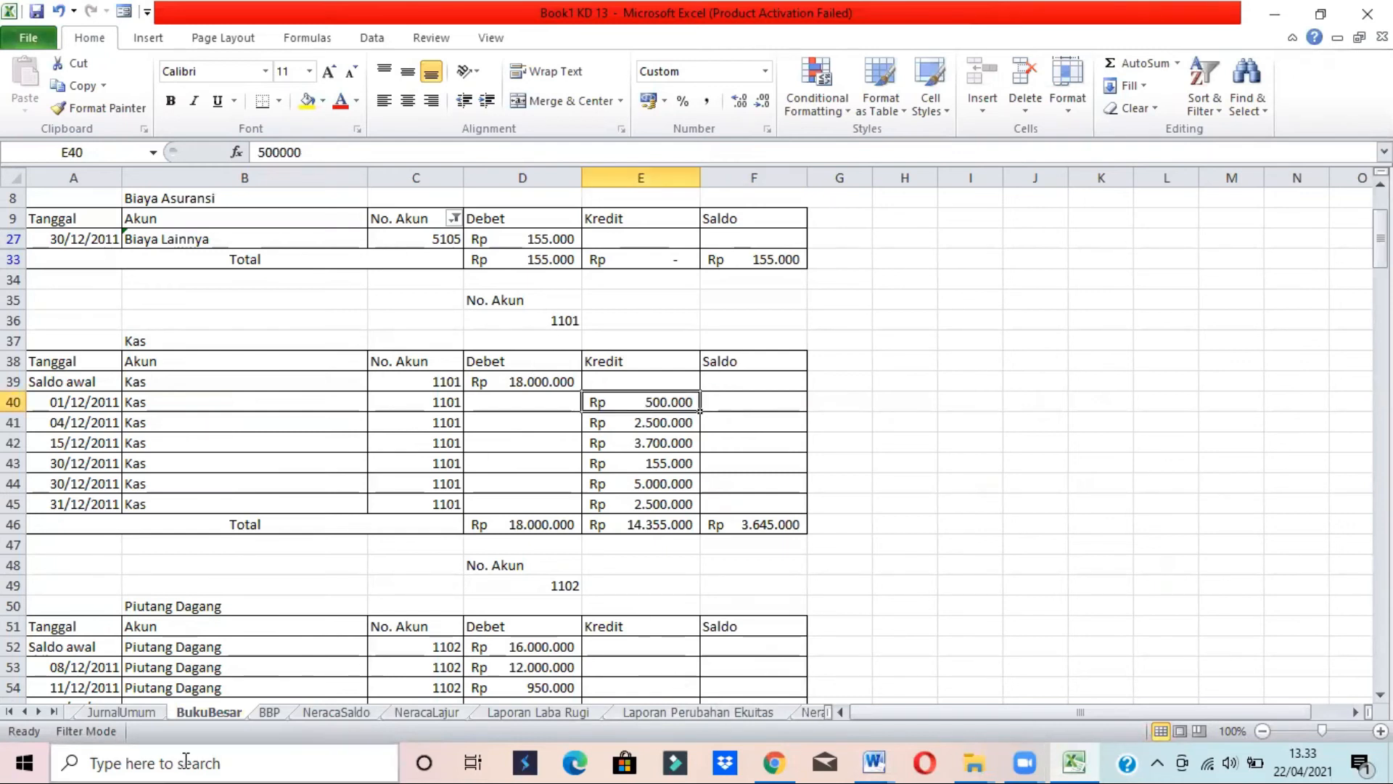
# Fill cell D7 on the Laporan Arus Kas sheet with the December office rent using the formula =BukuBesar!E40
pyautogui.click(38, 712)
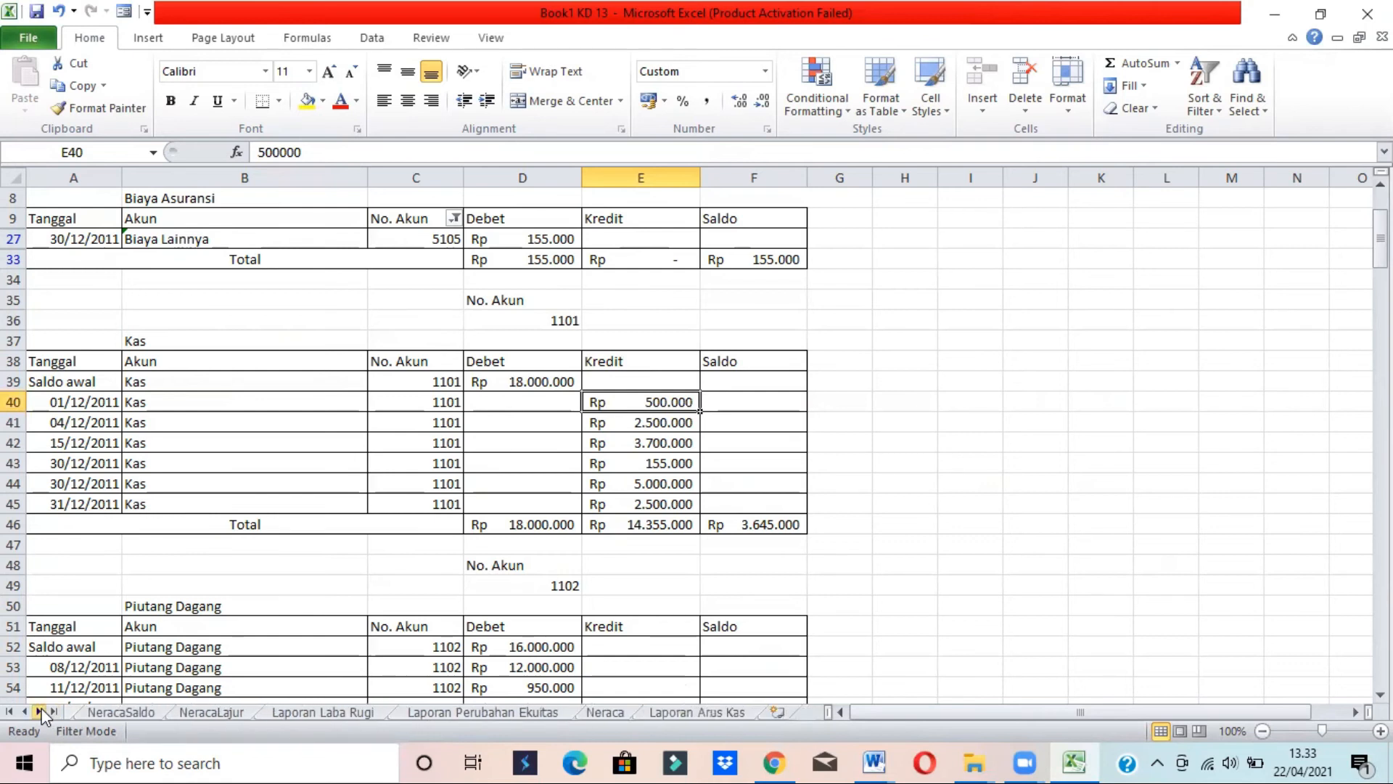
pyautogui.click(698, 711)
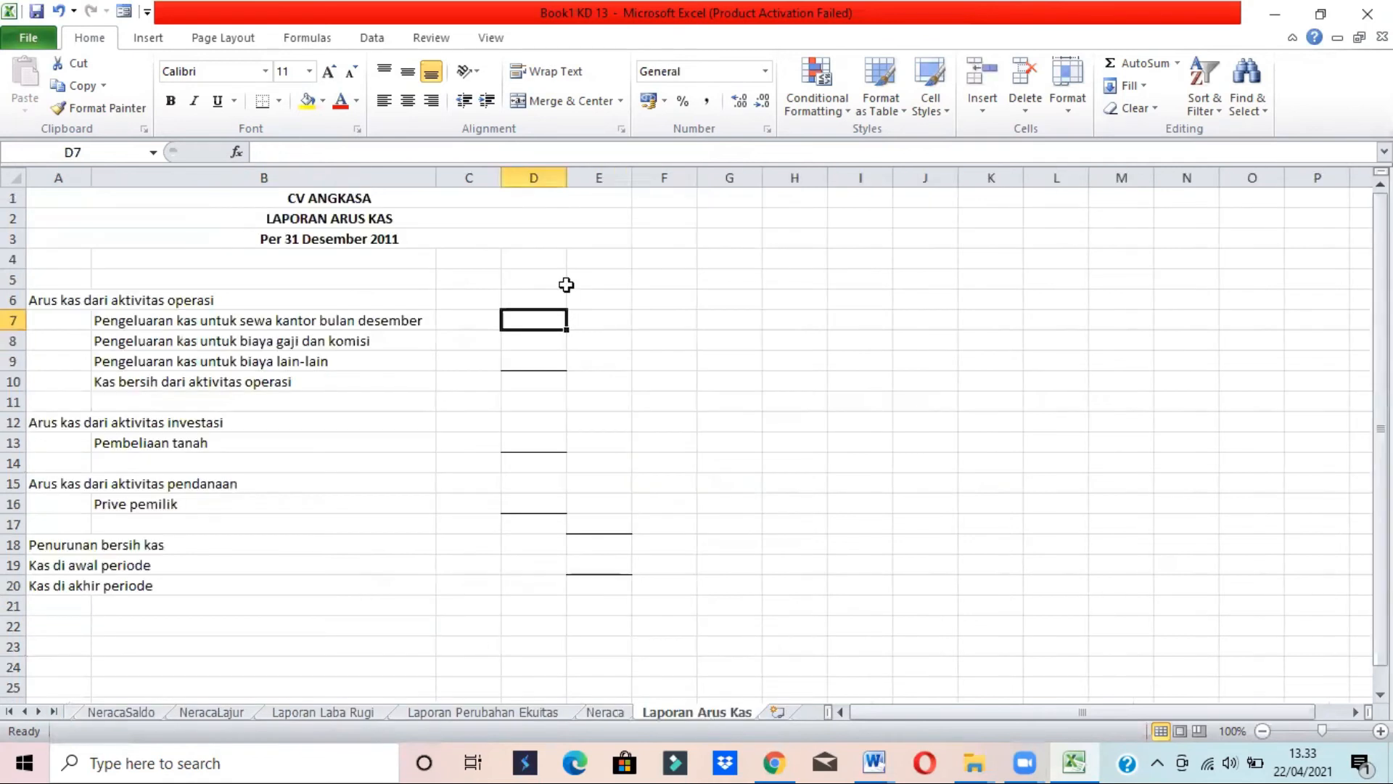
pyautogui.write('=')
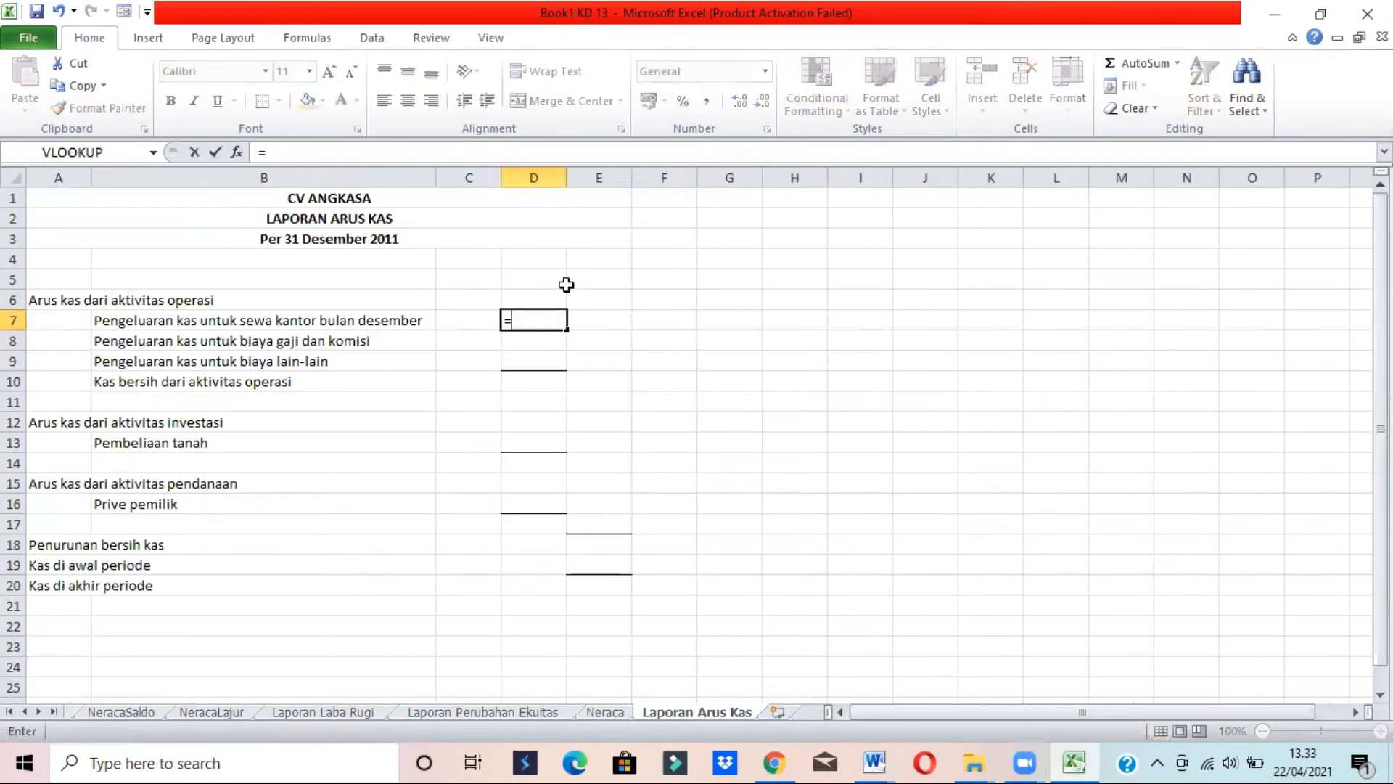
pyautogui.click(24, 712)
pyautogui.click(24, 712)
pyautogui.click(25, 712)
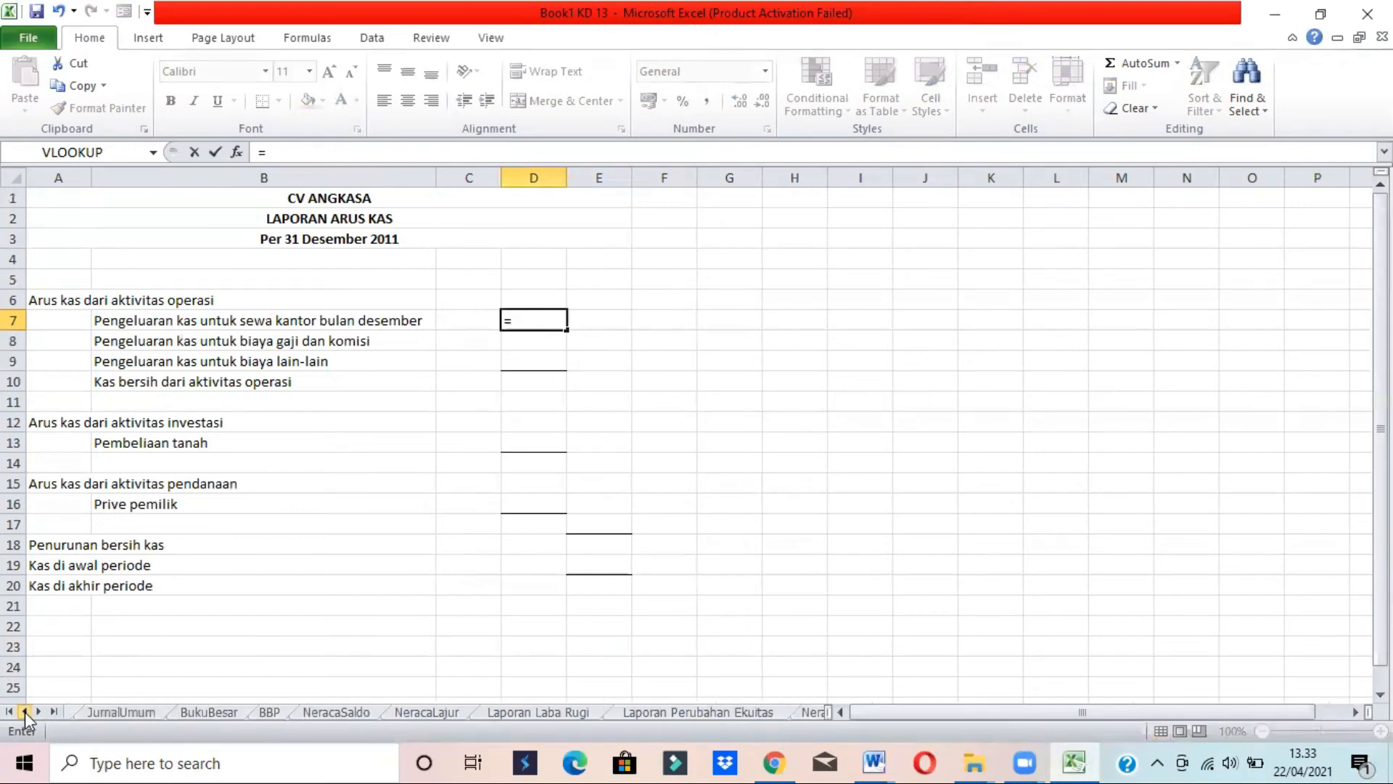
pyautogui.click(206, 712)
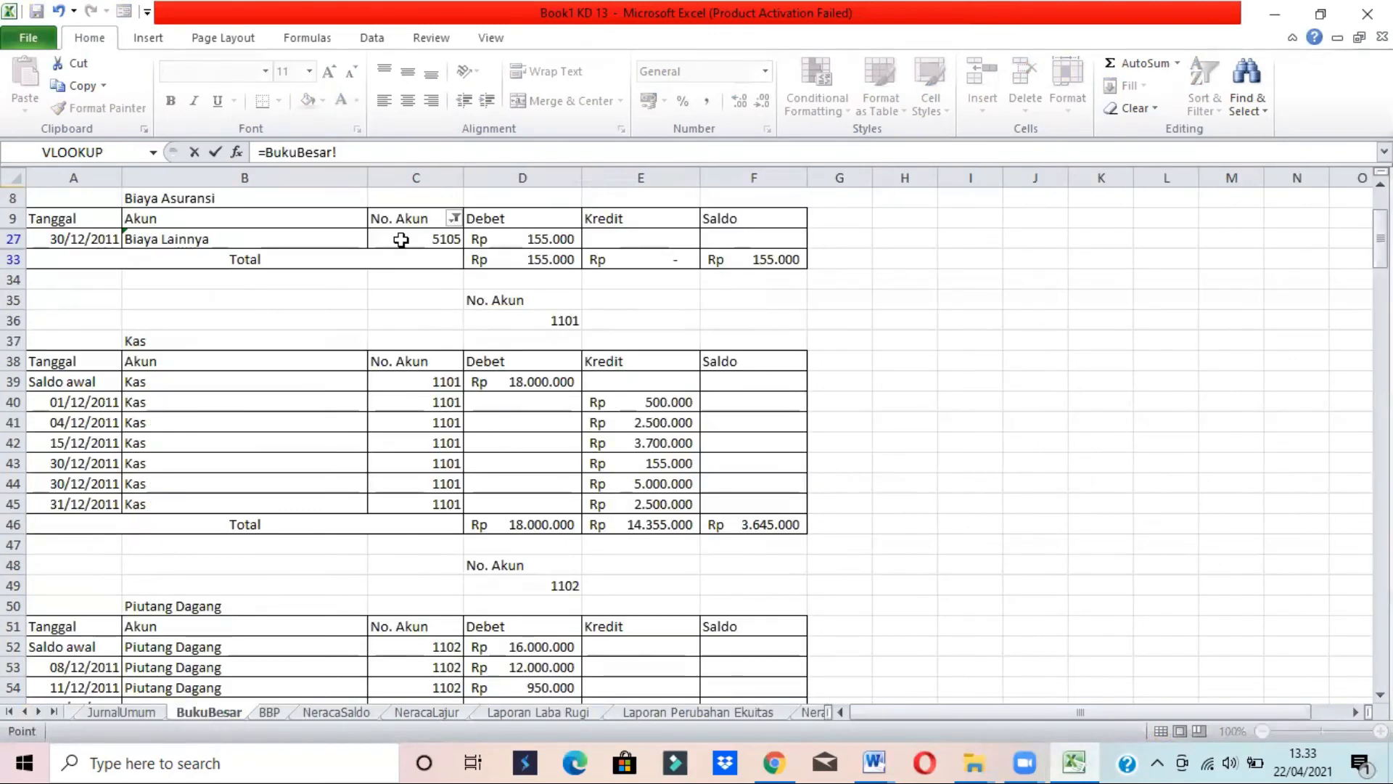
pyautogui.click(652, 399)
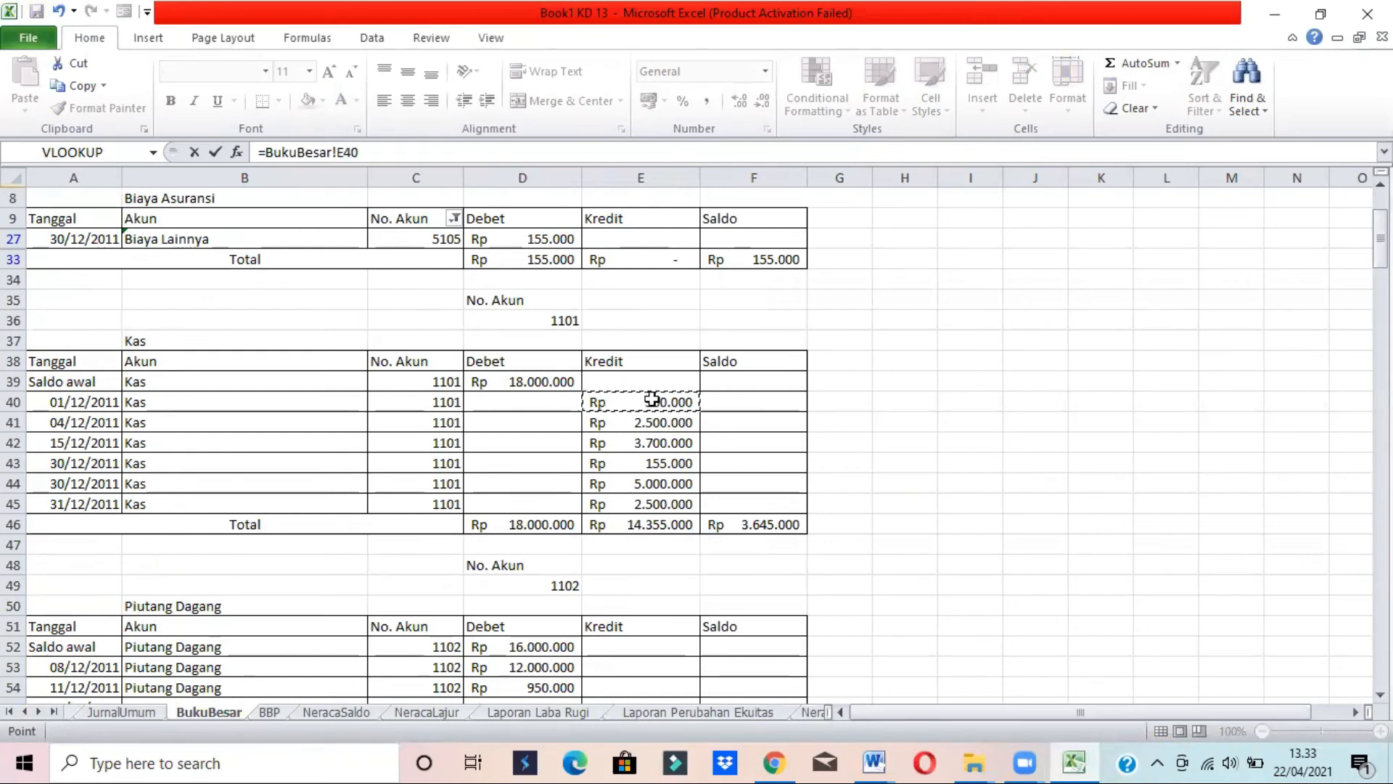
pyautogui.press('Return')
# Check the Word module's D7 instruction against the Kas account entries on the BukuBesar sheet
pyautogui.hotkey('alt', 'Tab')
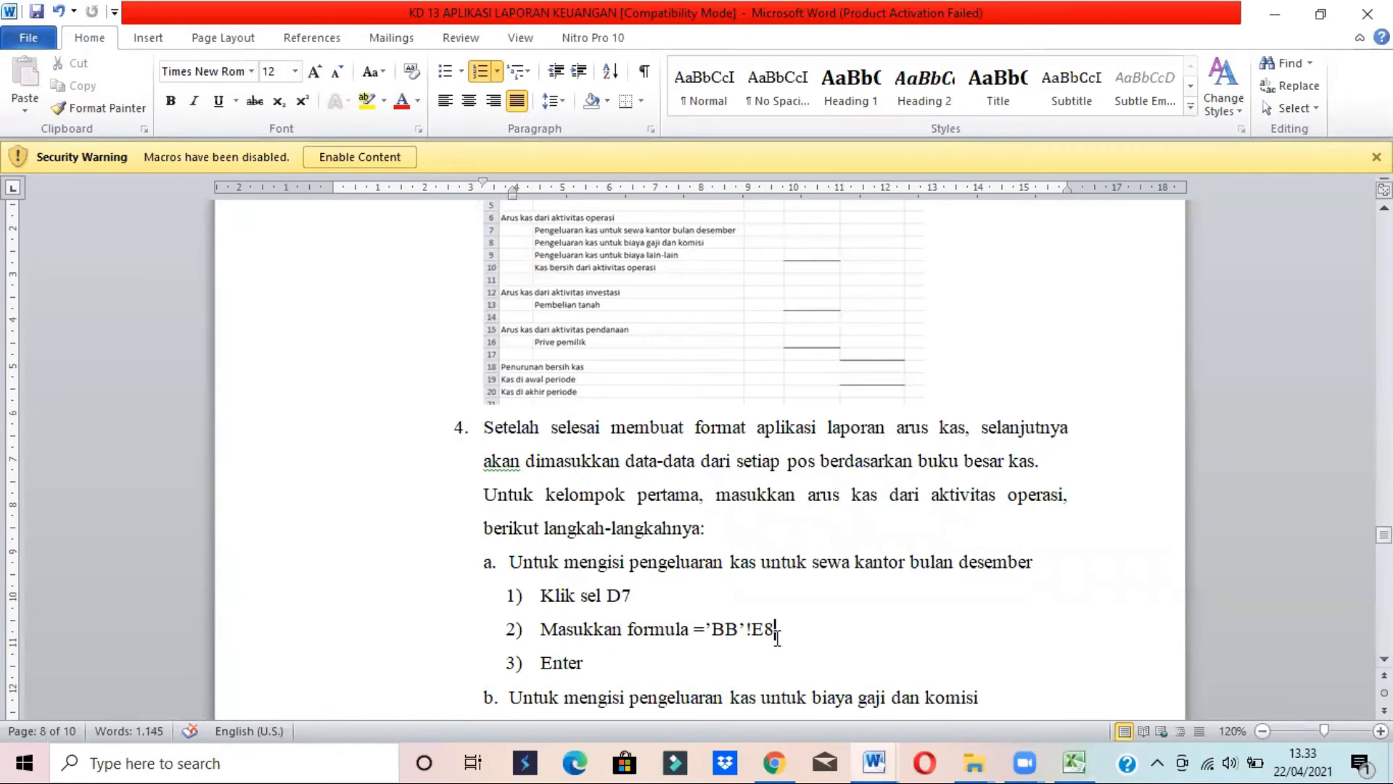
pyautogui.hotkey('alt', 'Tab')
pyautogui.write('=')
pyautogui.press('Escape')
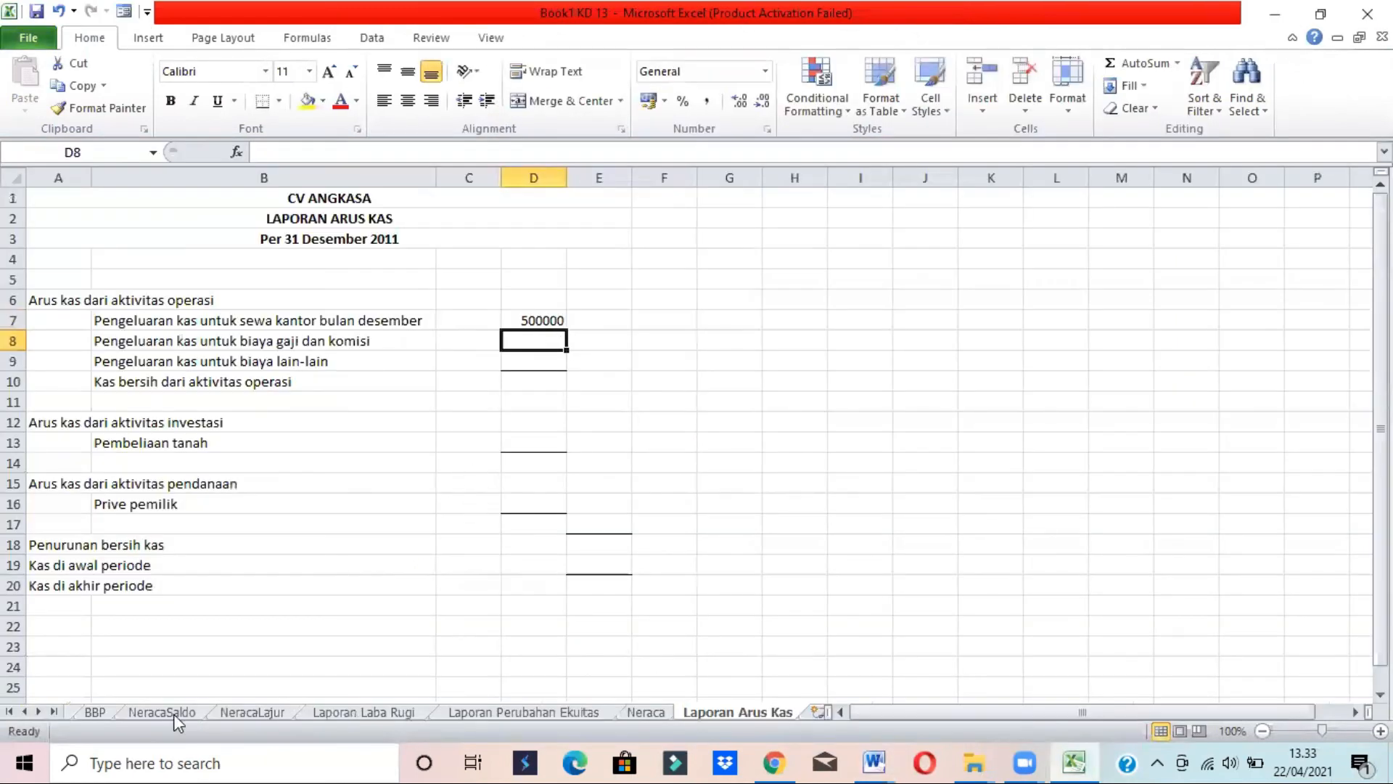
pyautogui.click(23, 710)
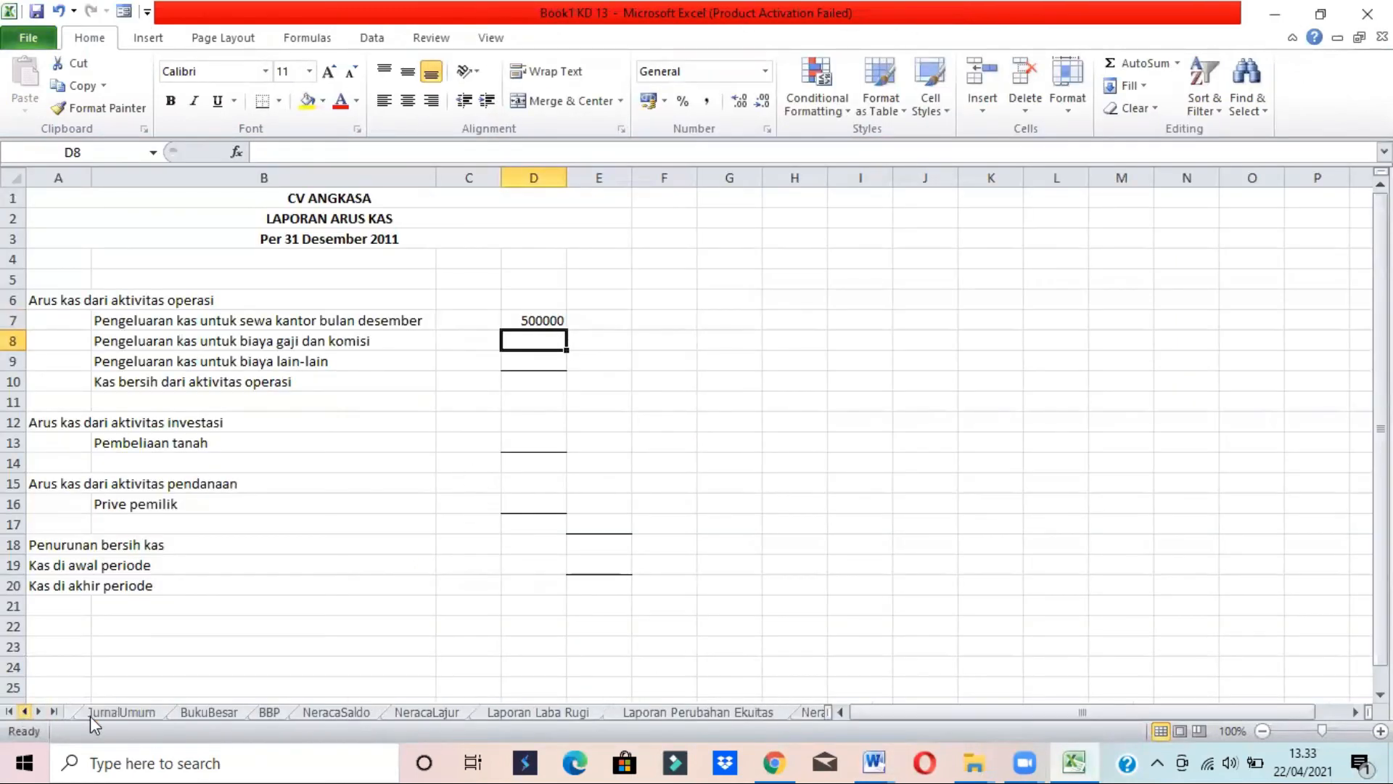
pyautogui.click(206, 705)
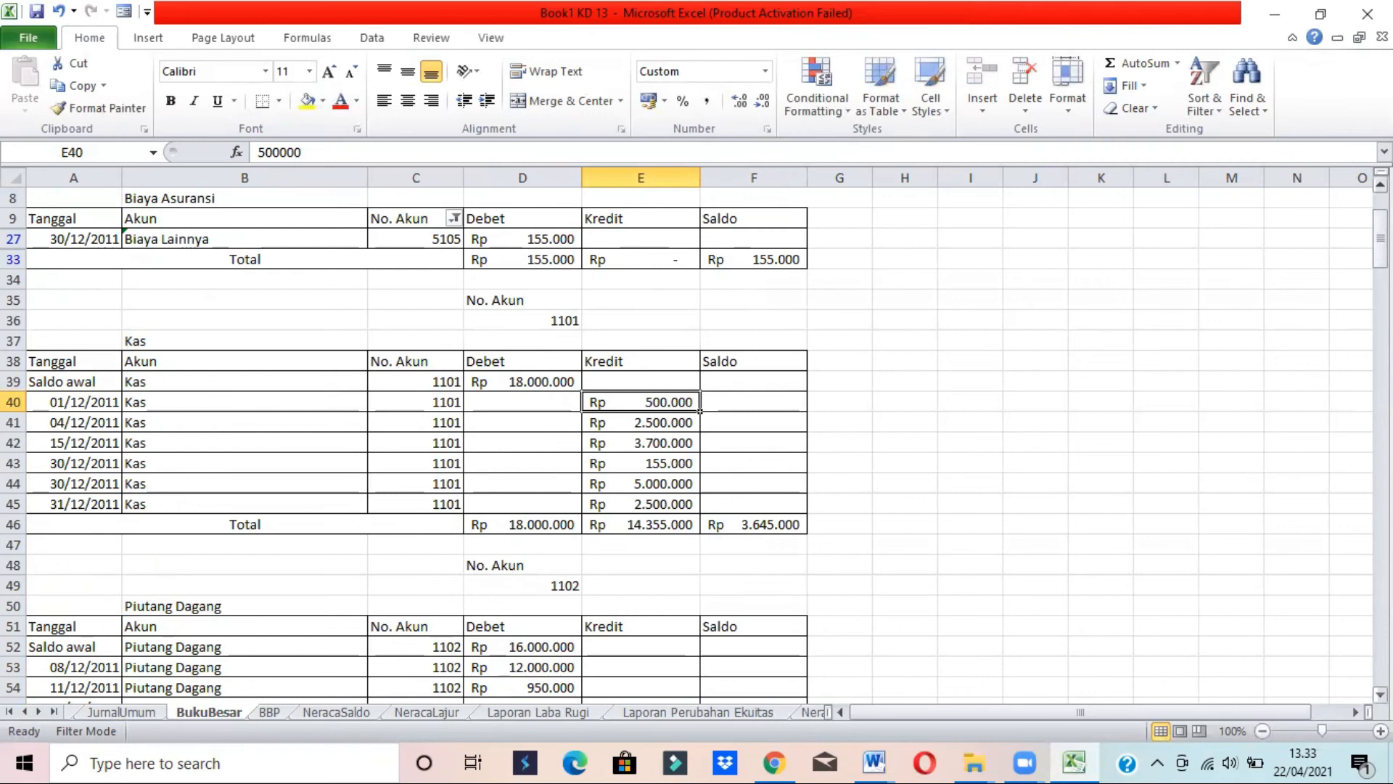
pyautogui.moveTo(1381, 239); pyautogui.dragTo(1380, 224)
# Examine the 'BB'!E8 reference for the December office rent in the Word module and compare it with the BukuBesar sheet's Kas entry
pyautogui.click(874, 762)
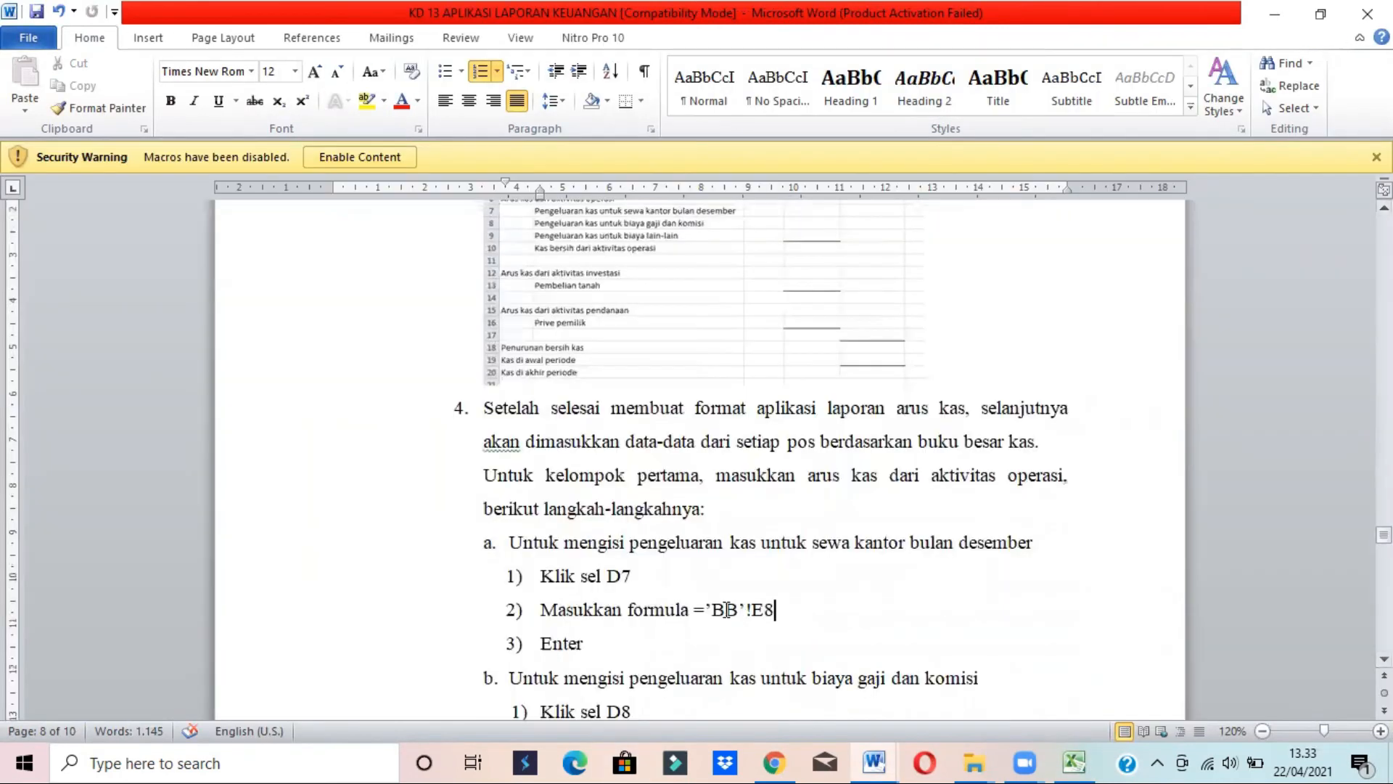
pyautogui.moveTo(714, 610); pyautogui.dragTo(774, 613)
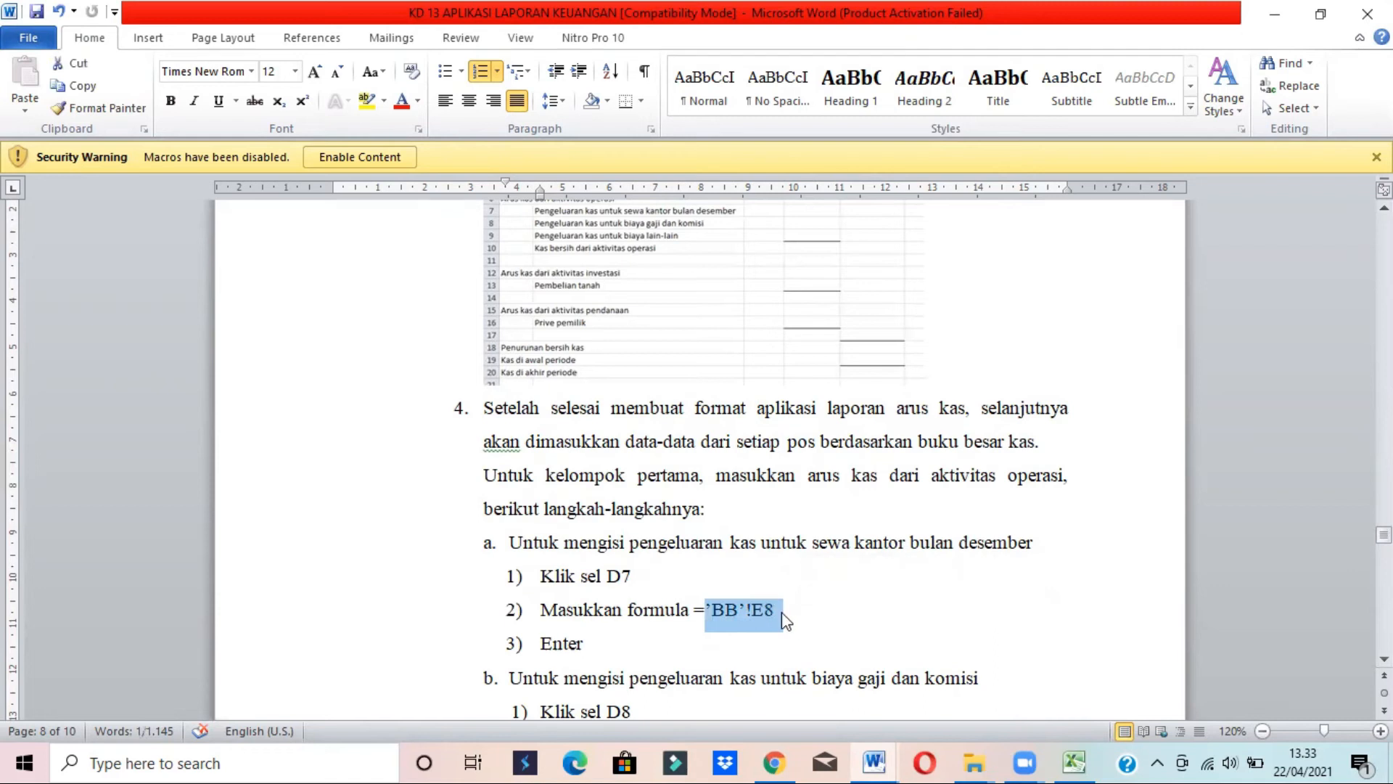
pyautogui.click(783, 611)
pyautogui.hotkey('alt', 'Tab')
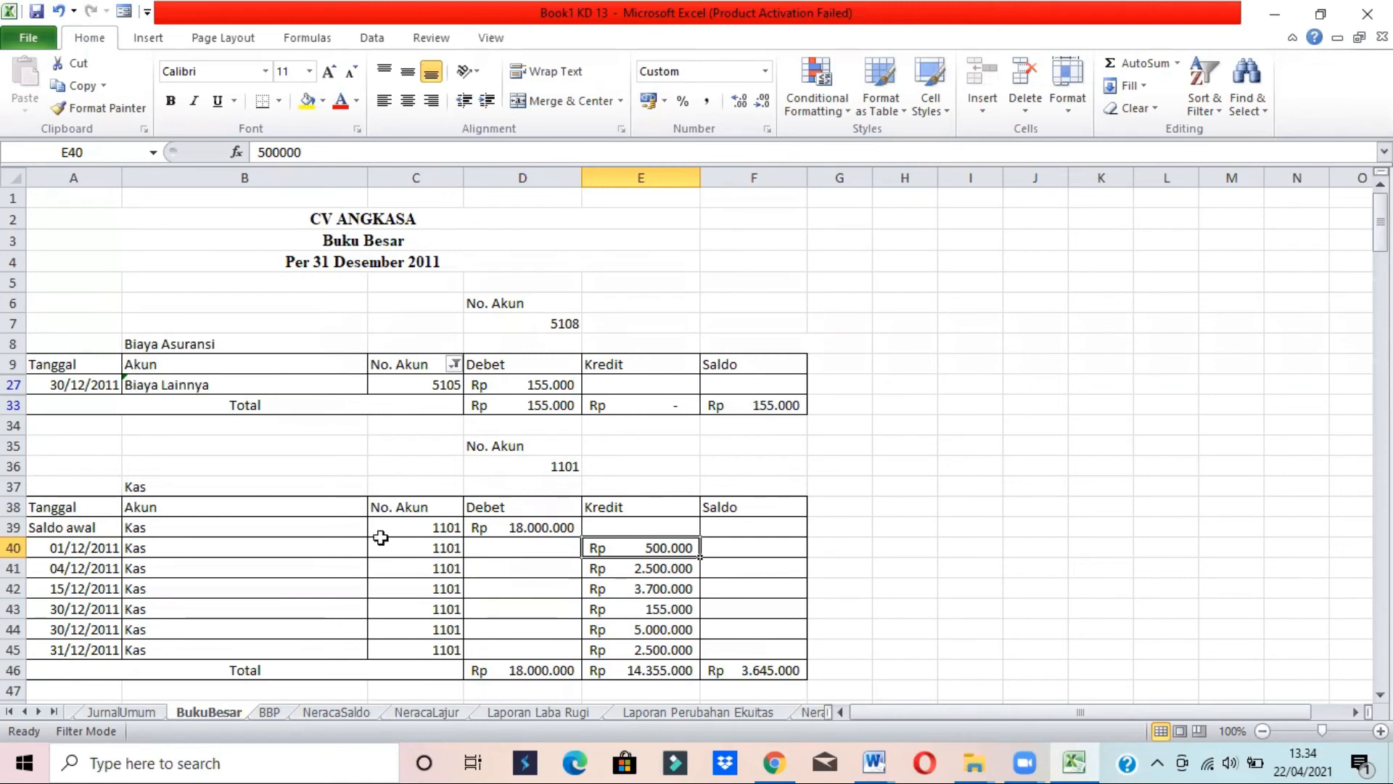
pyautogui.hotkey('alt', 'Tab')
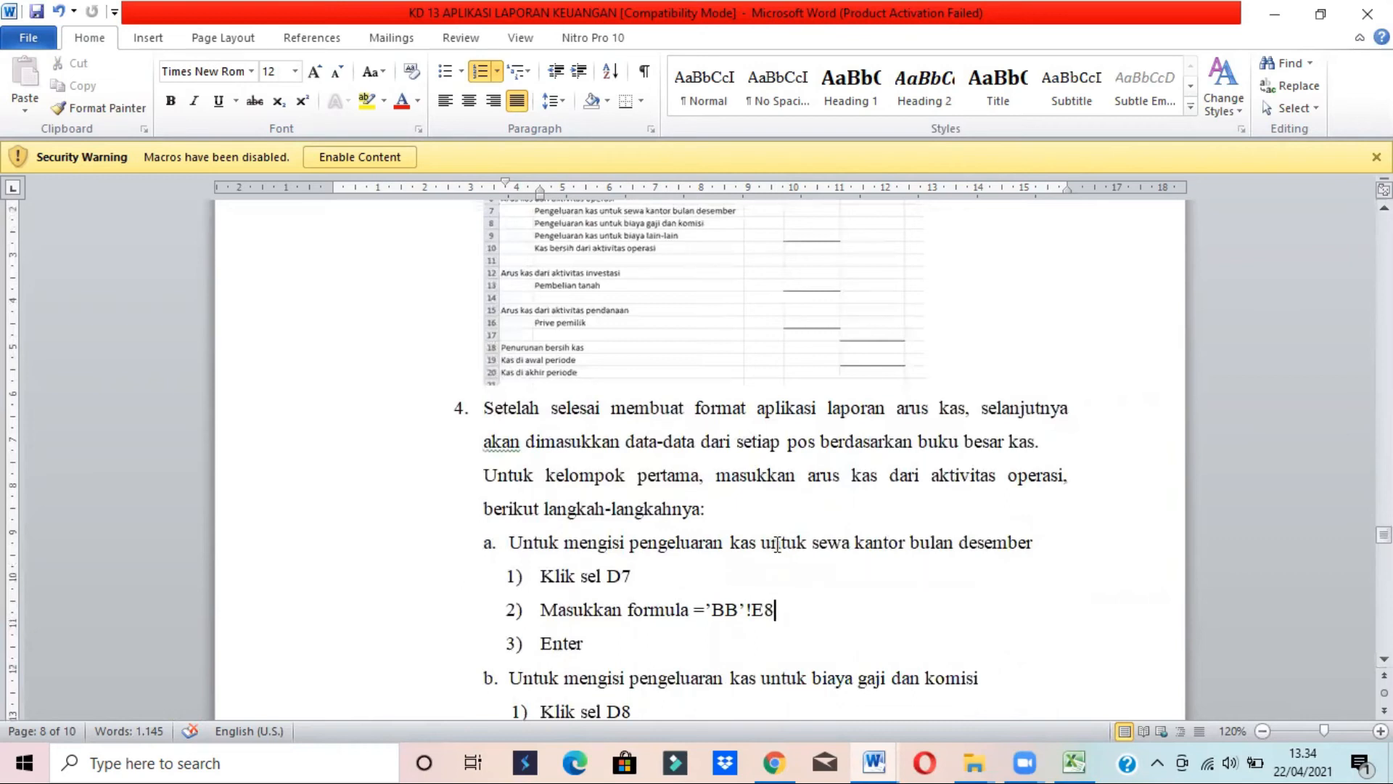
pyautogui.moveTo(761, 545); pyautogui.dragTo(920, 550)
pyautogui.click(791, 612)
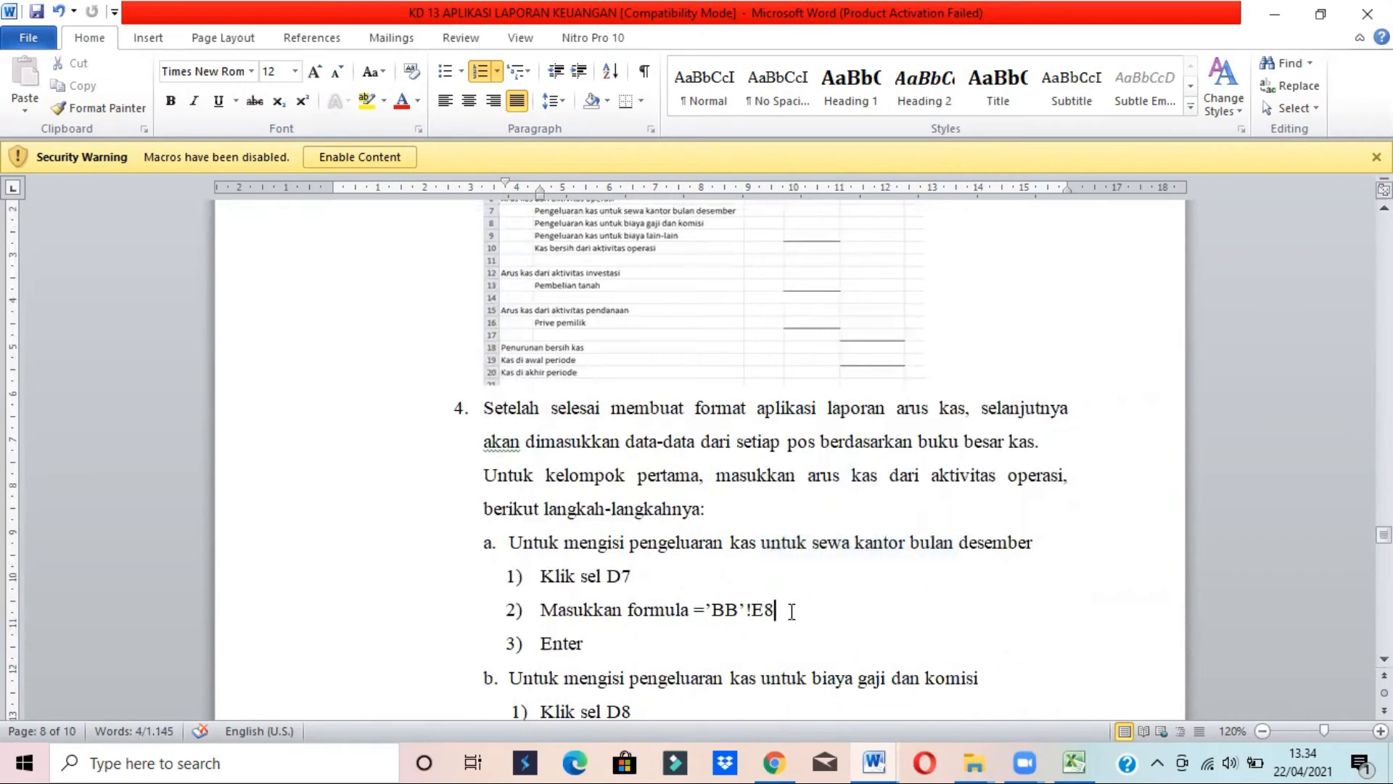
pyautogui.moveTo(767, 612); pyautogui.dragTo(794, 611)
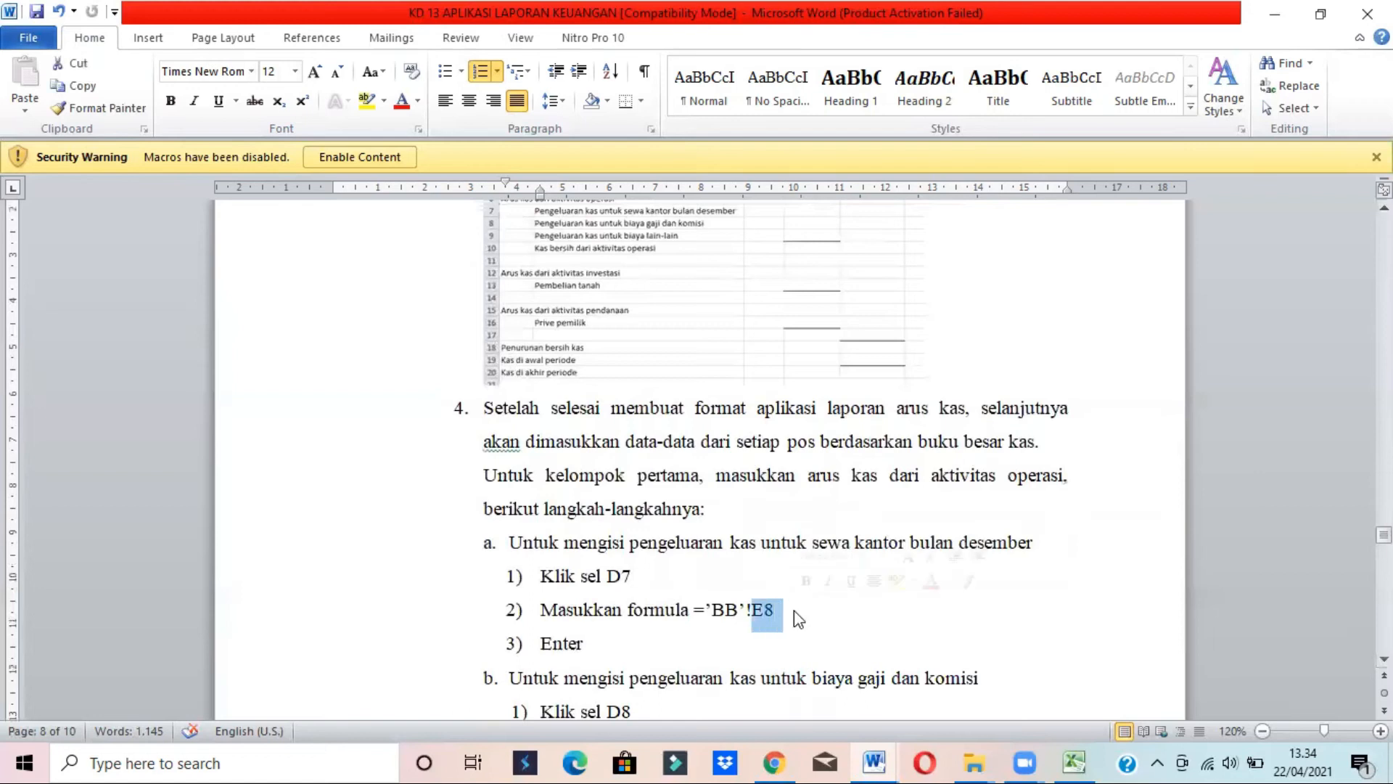
pyautogui.click(786, 613)
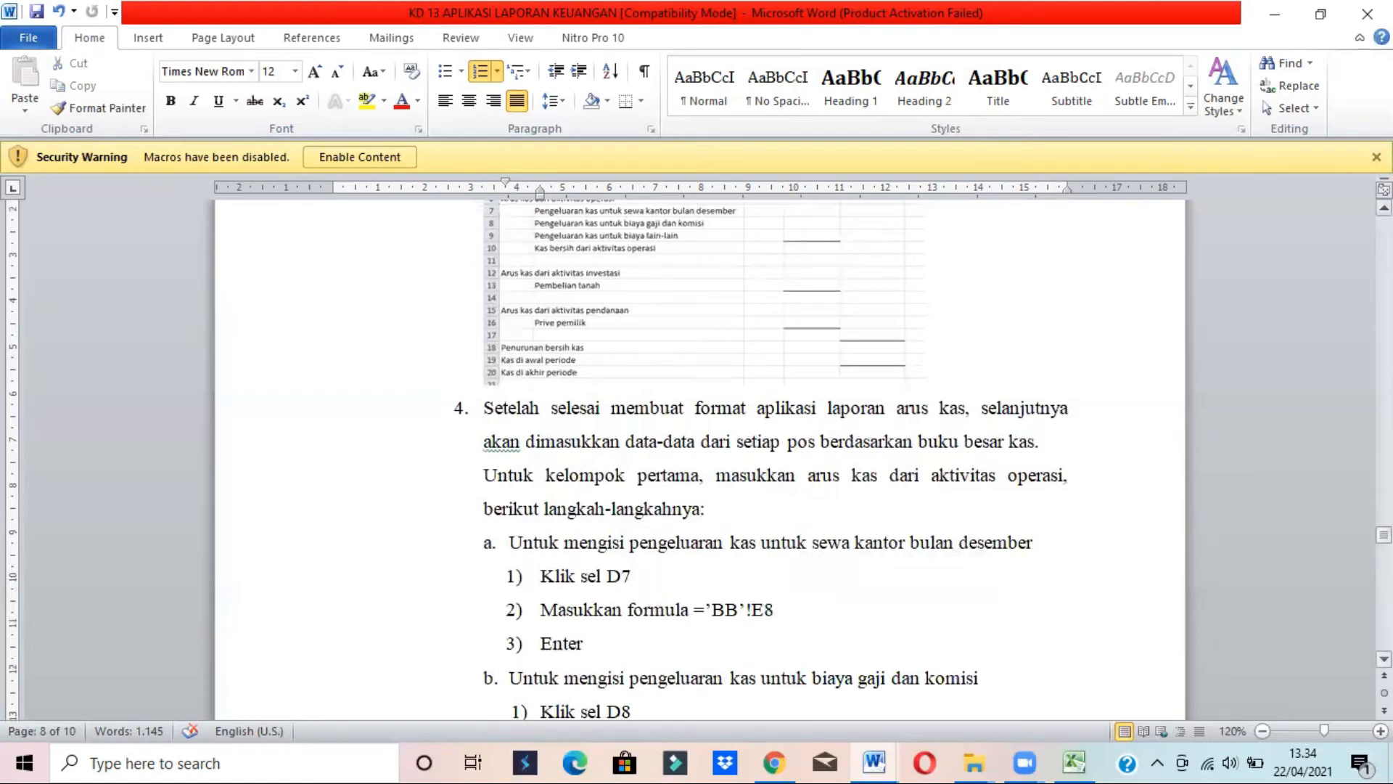
pyautogui.click(714, 659)
# Read the Word module's instruction b on salary and commission expenses and return to cell D8 on Excel's Laporan Arus Kas sheet
pyautogui.hotkey('alt', 'Tab')
pyautogui.moveTo(887, 760)
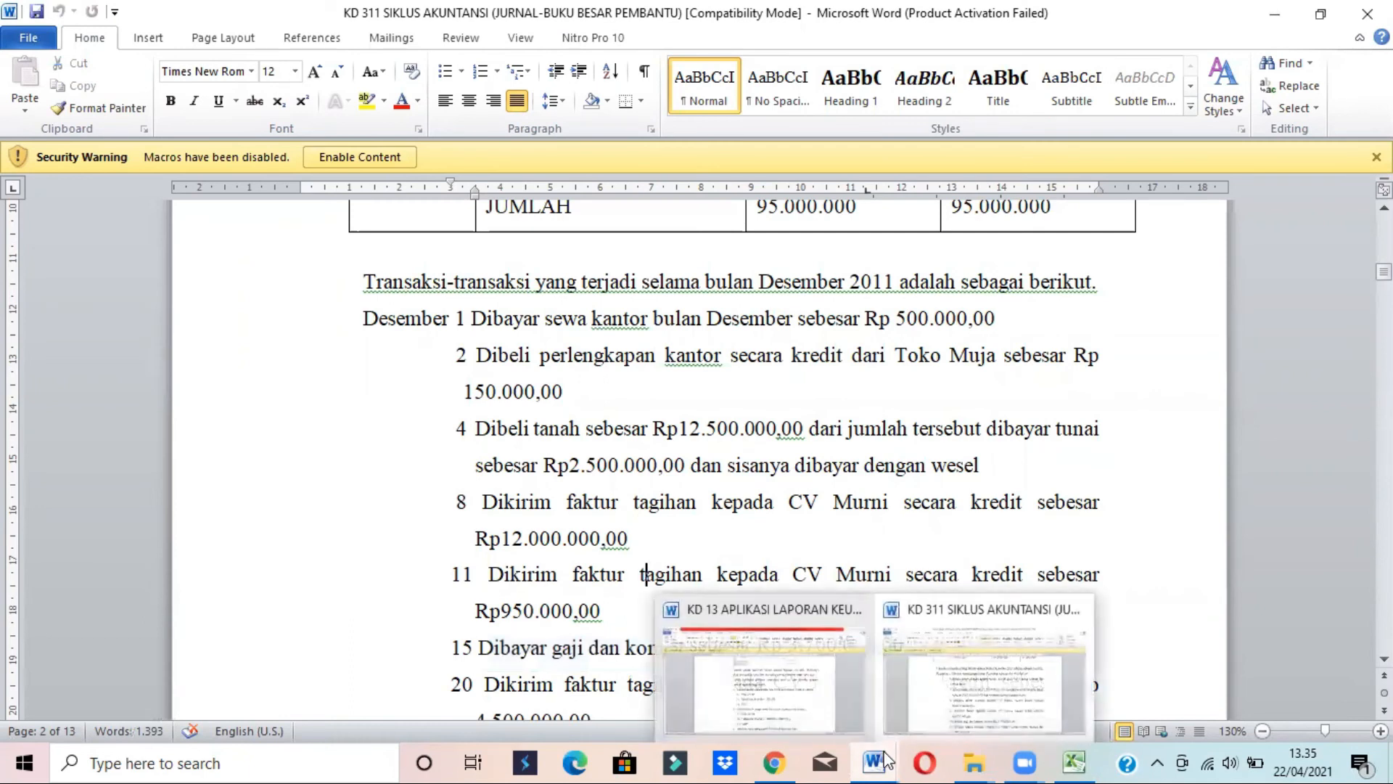
pyautogui.click(791, 696)
pyautogui.click(688, 581)
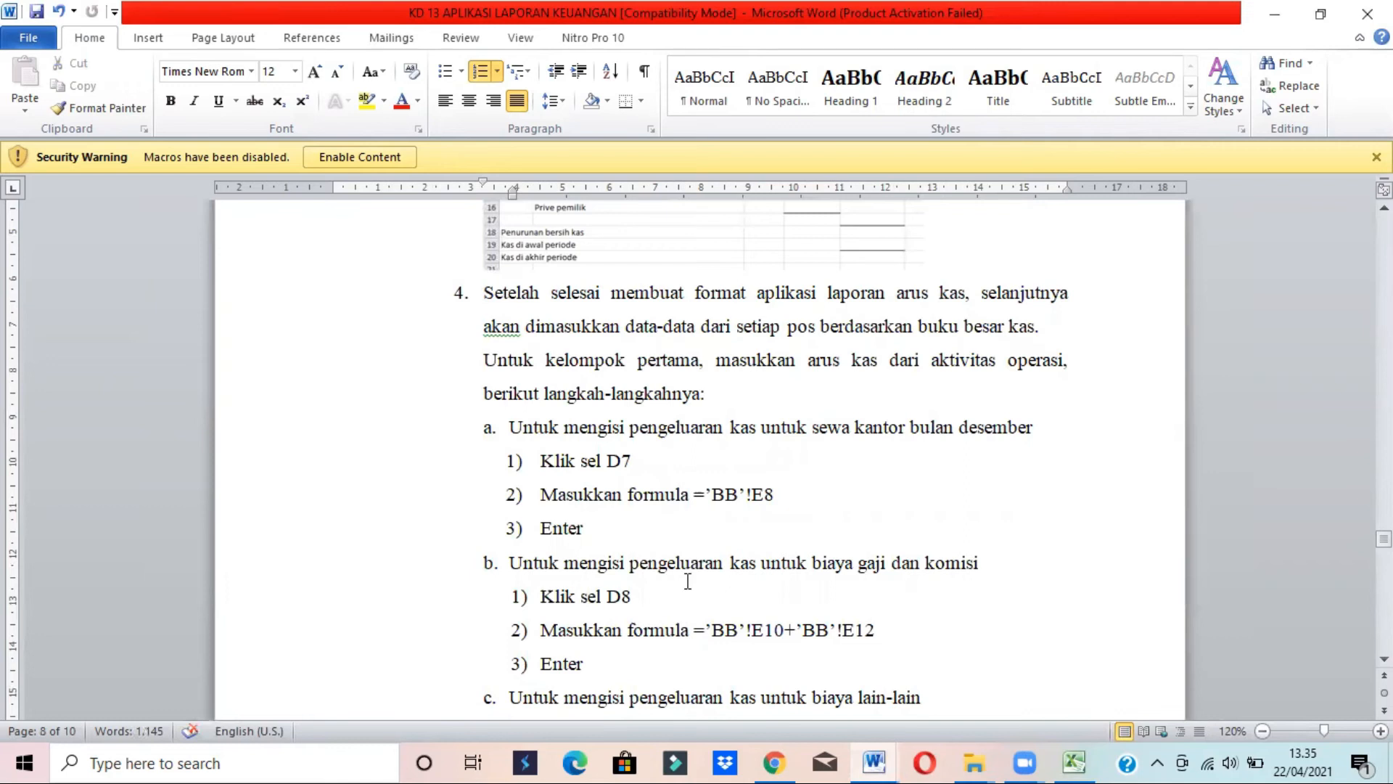
pyautogui.hotkey('alt', 'Tab')
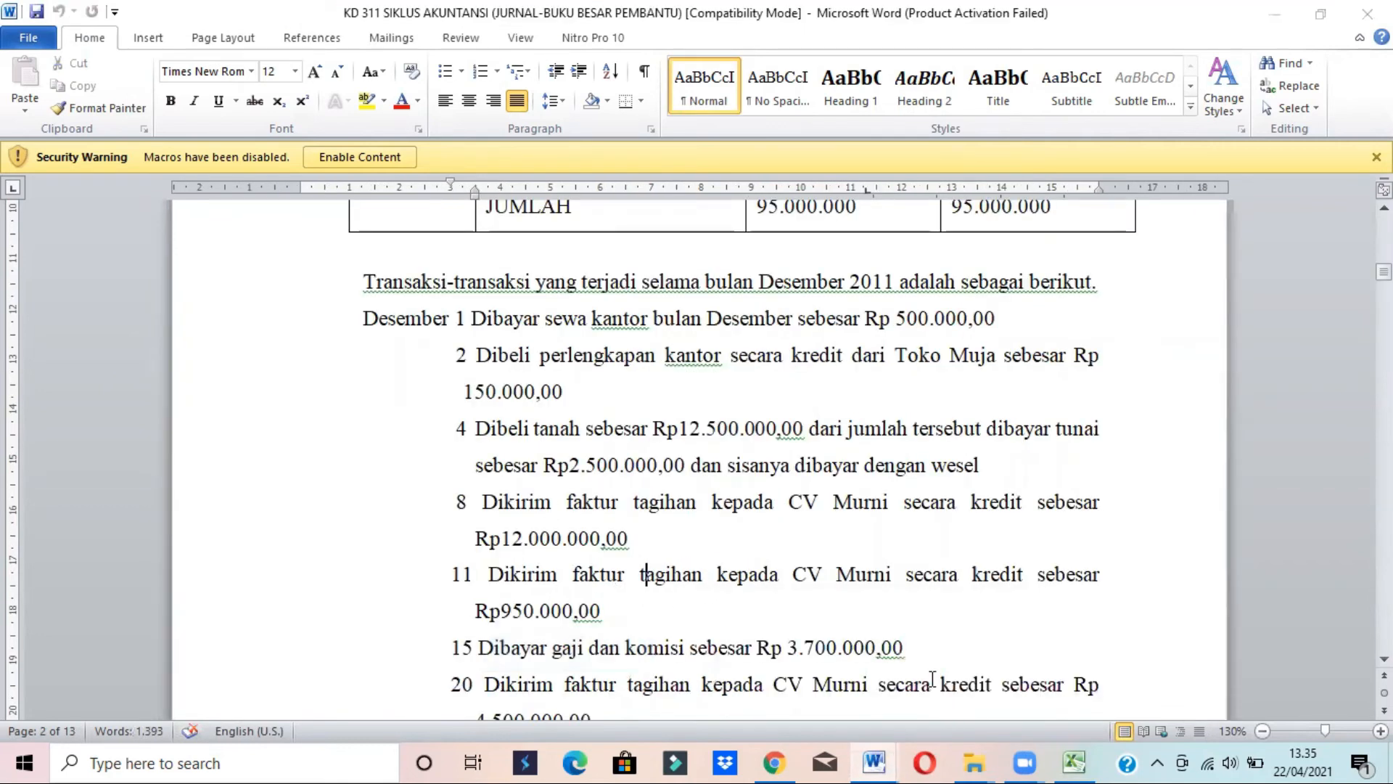
pyautogui.hotkey('alt', 'Tab')
pyautogui.moveTo(1074, 762)
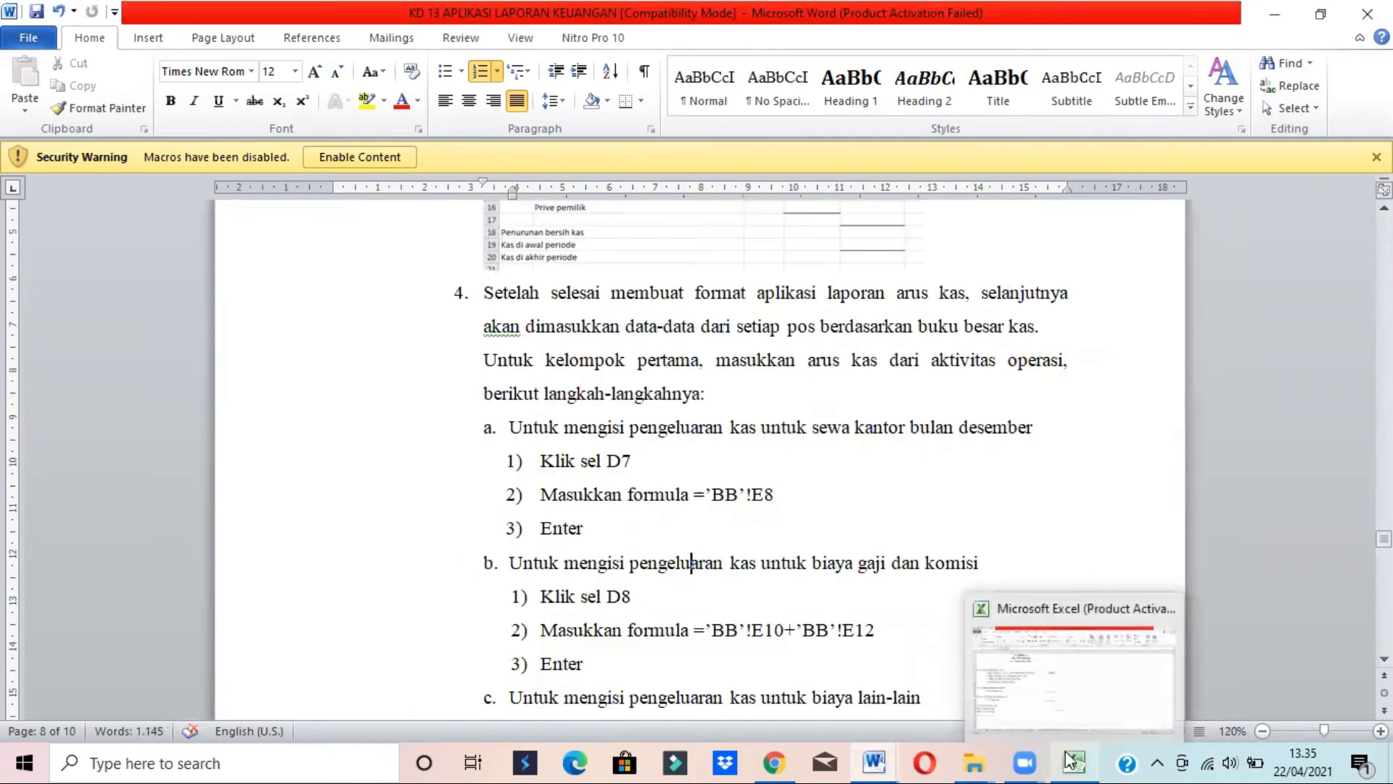
pyautogui.click(1074, 702)
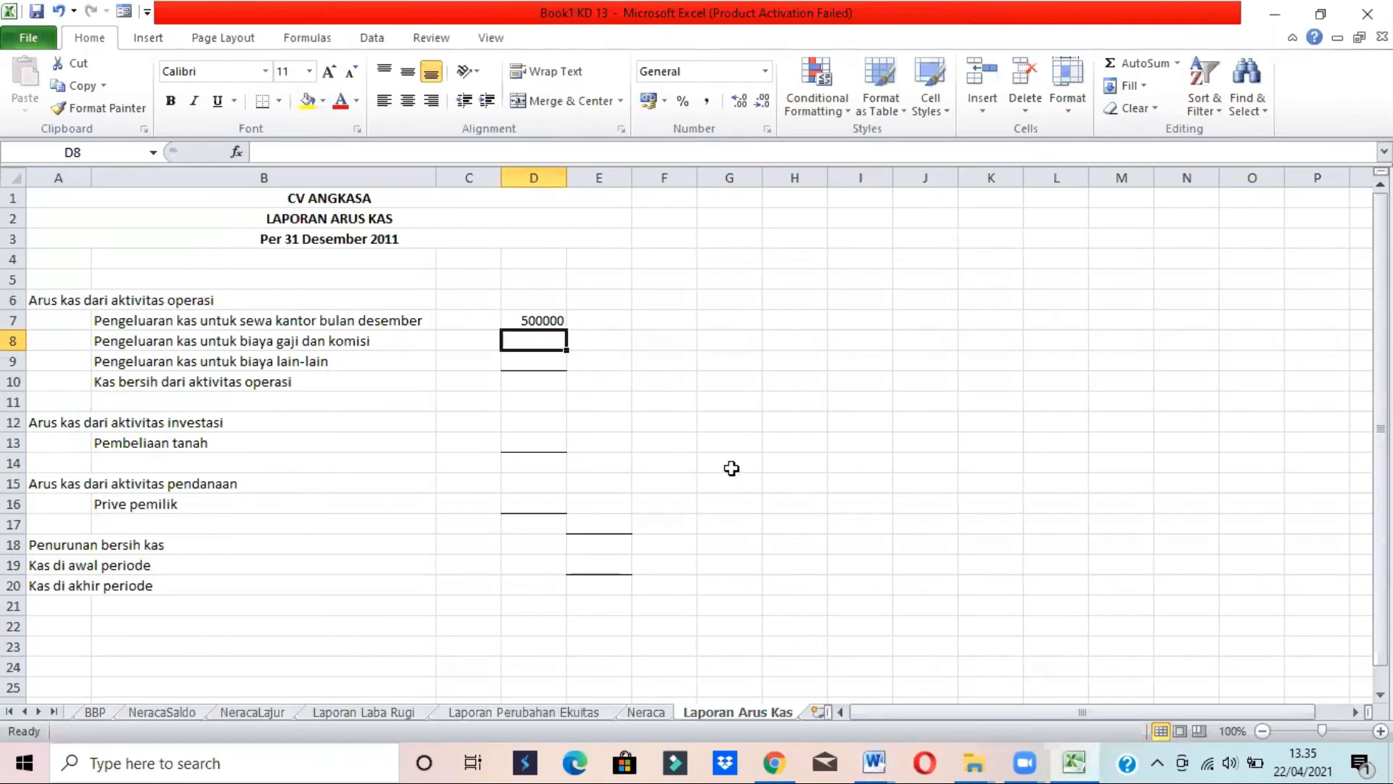
# Examine the formula given for cell D8 in instruction b of the KD 13 module in Word
pyautogui.click(874, 762)
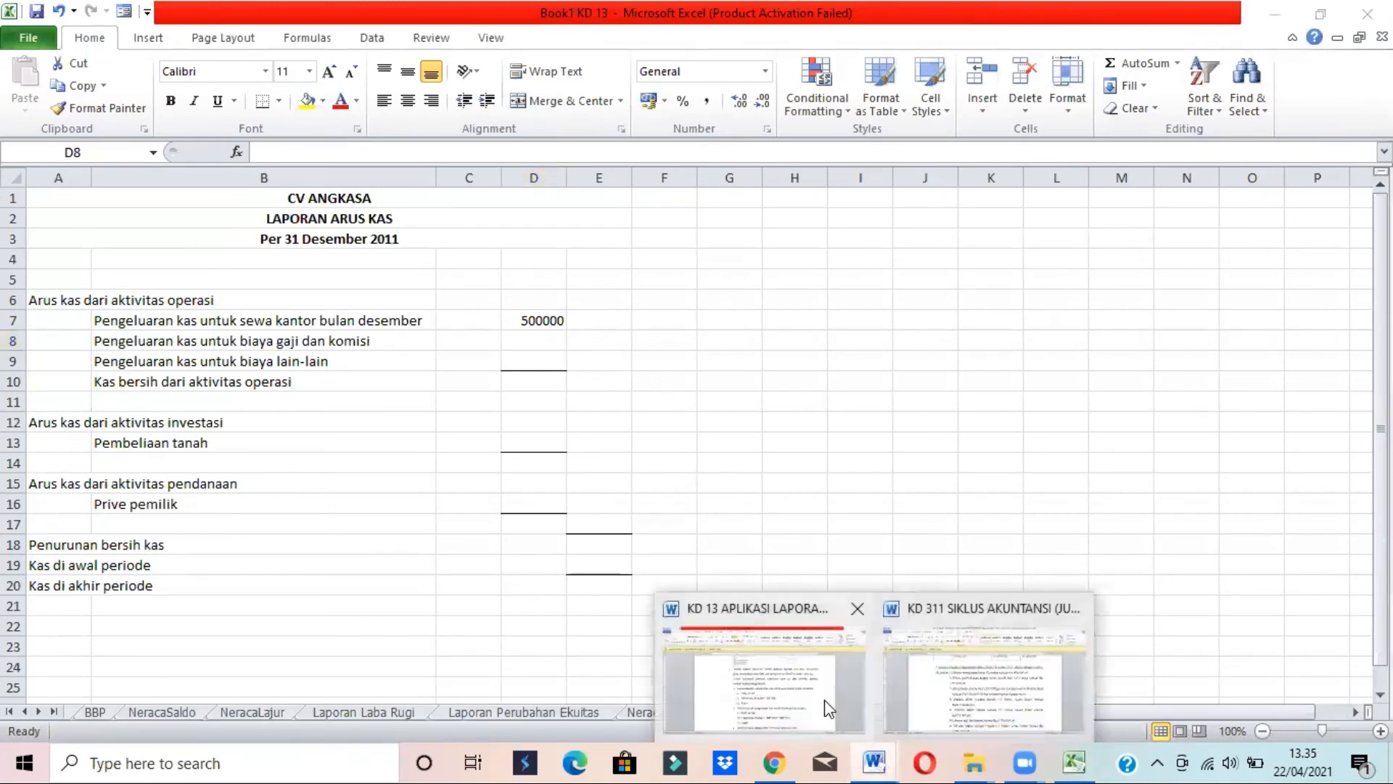
pyautogui.click(824, 699)
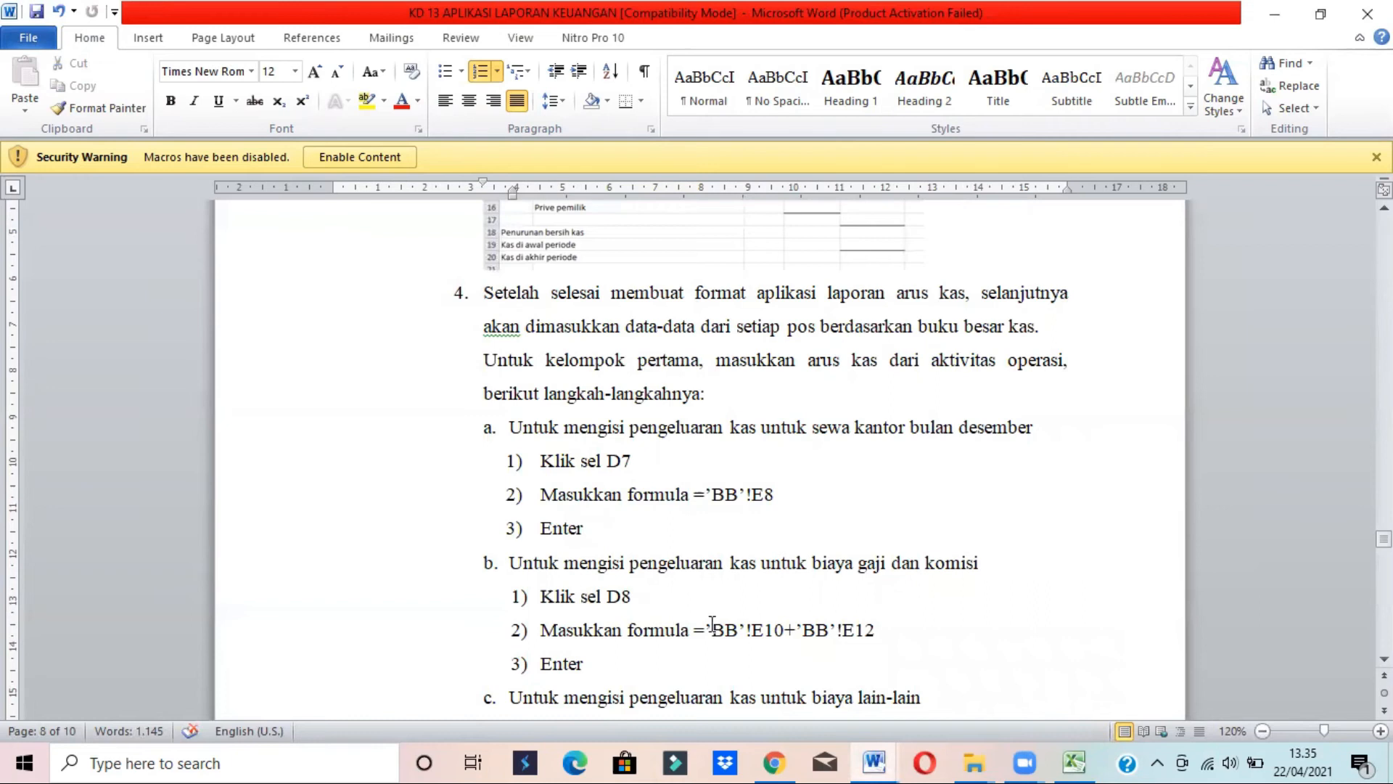
pyautogui.moveTo(707, 629); pyautogui.dragTo(875, 633)
pyautogui.moveTo(875, 760)
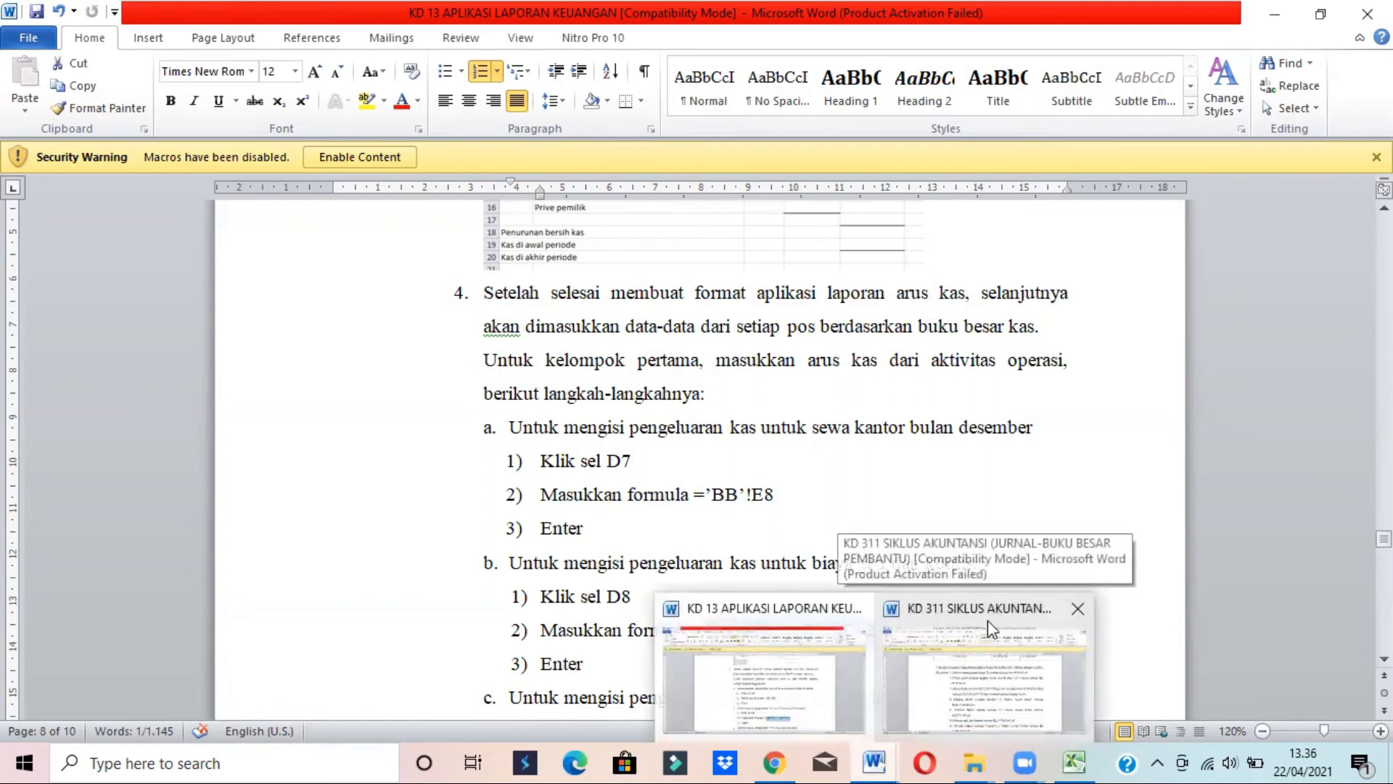
pyautogui.click(765, 609)
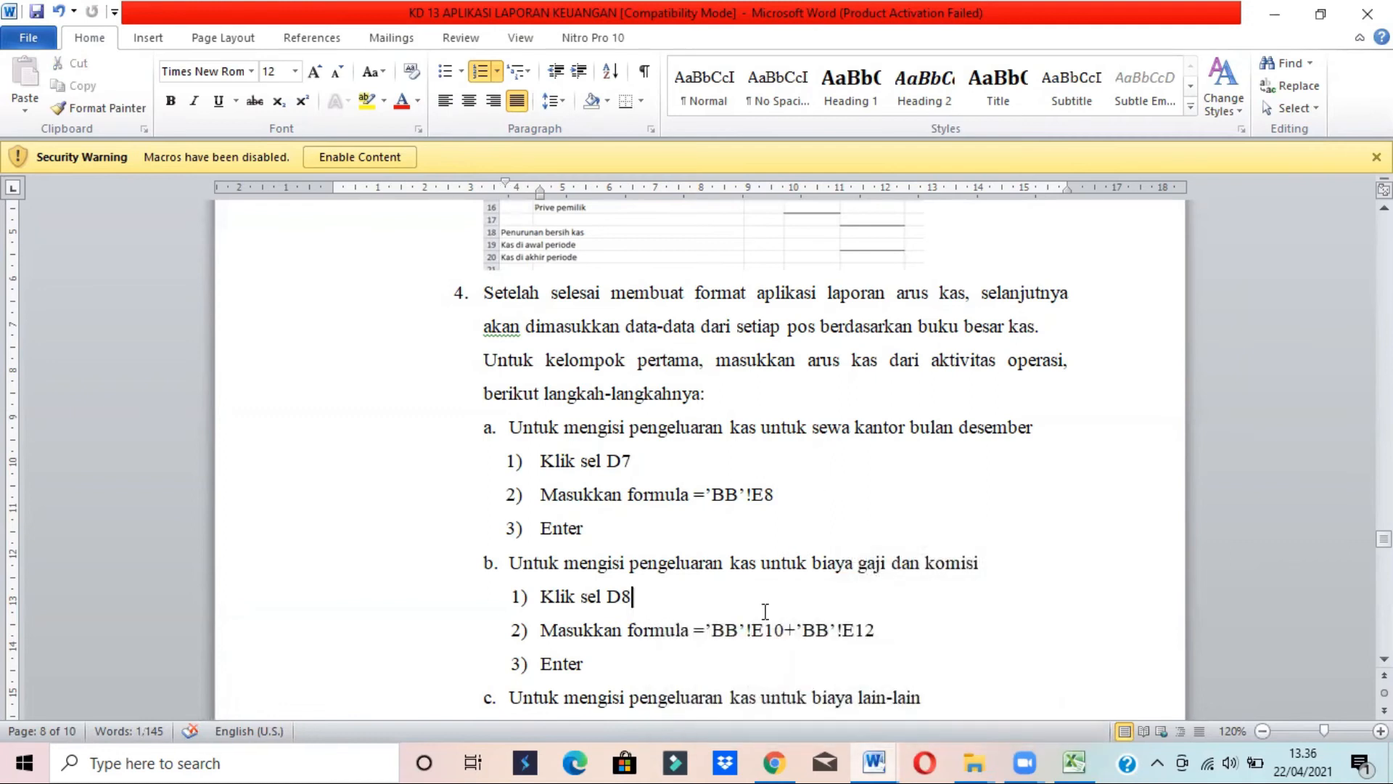
# Find and highlight the 15 and 30 December salary and commission payments in the KD 311 document's transaction list
pyautogui.moveTo(874, 762)
pyautogui.click(1008, 667)
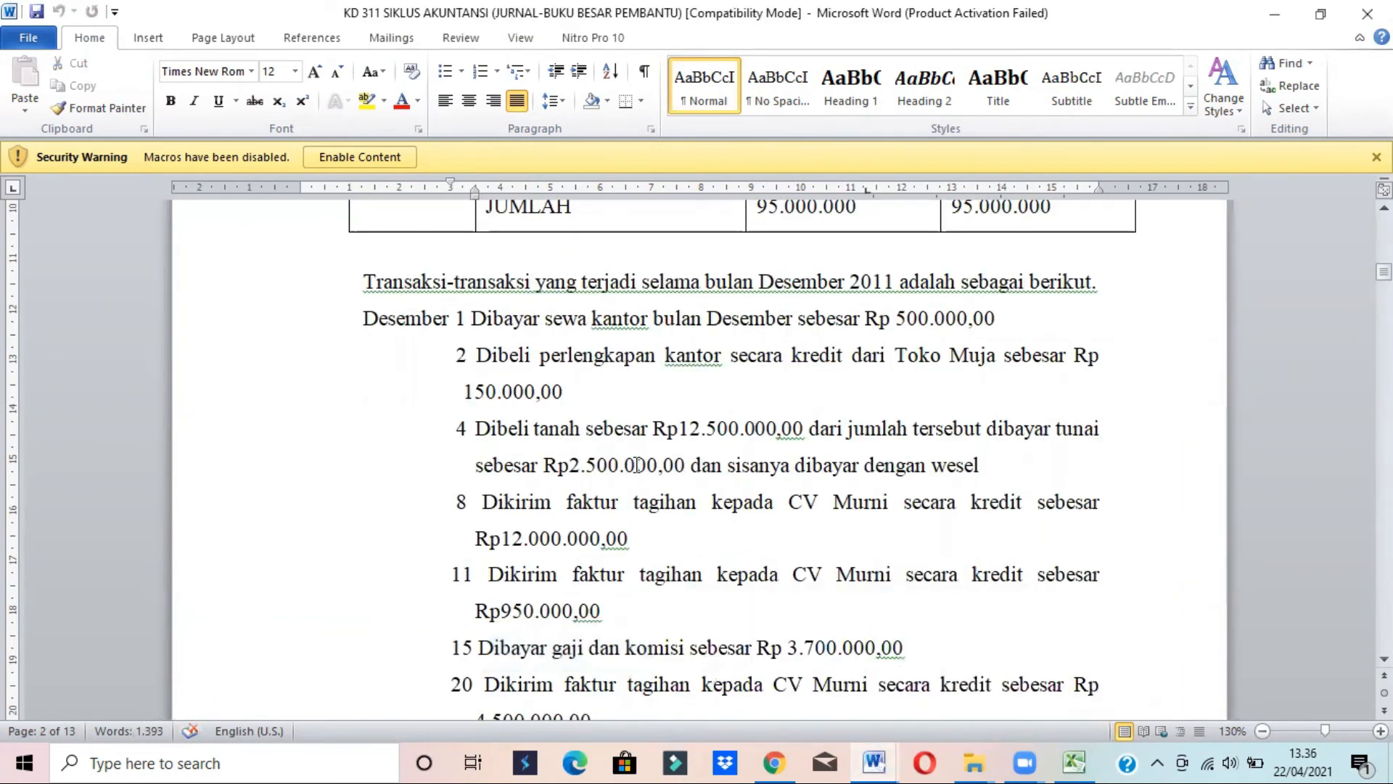
pyautogui.moveTo(471, 319); pyautogui.dragTo(904, 648)
pyautogui.click(769, 661)
pyautogui.tripleClick(769, 660)
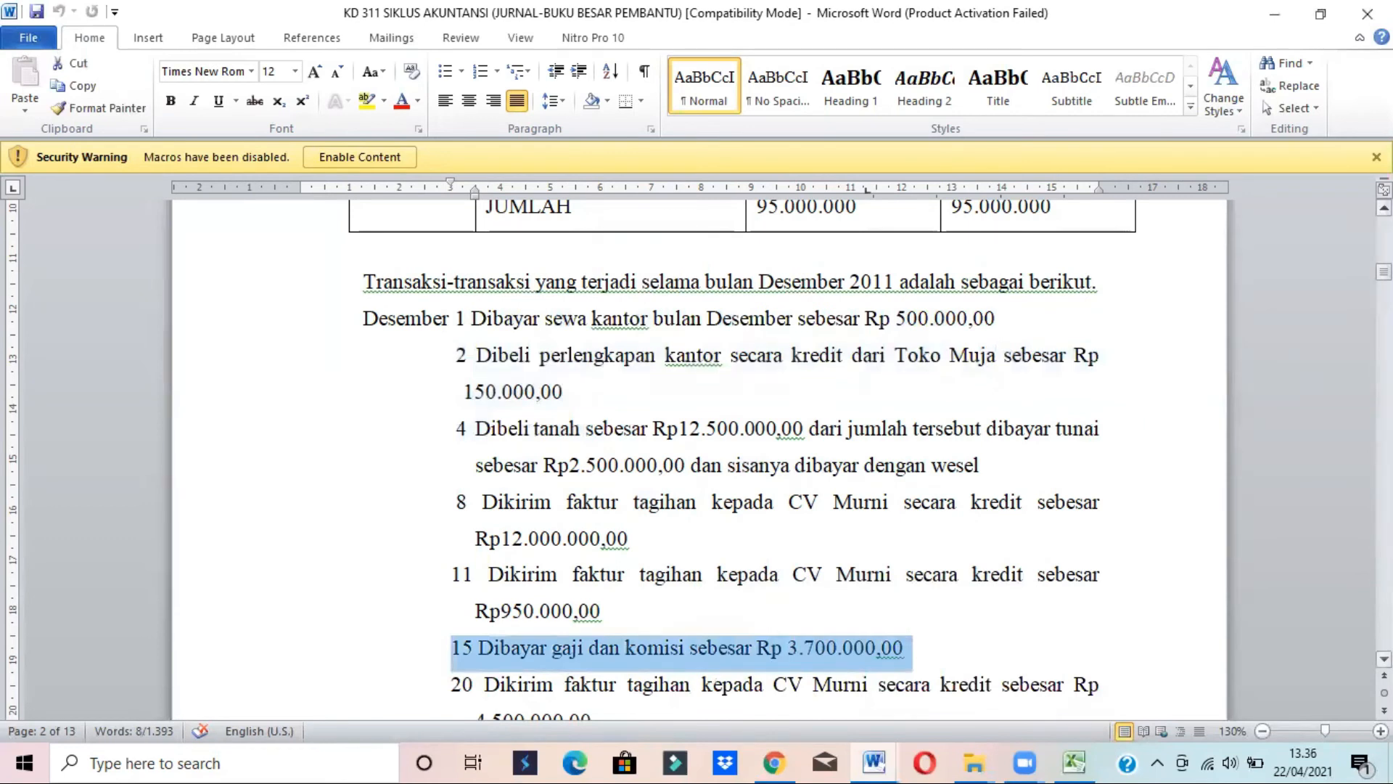
pyautogui.scroll(-3, 697, 457)
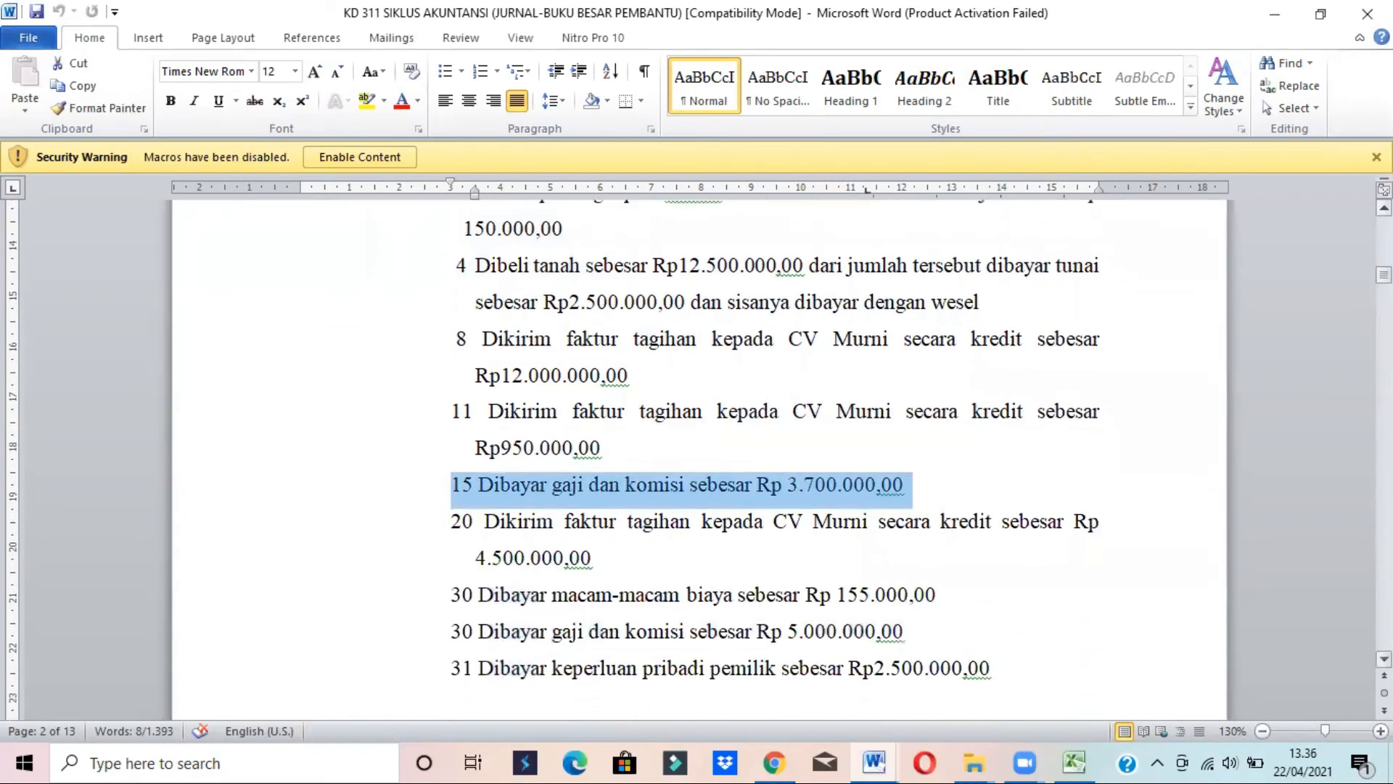
pyautogui.tripleClick(613, 623)
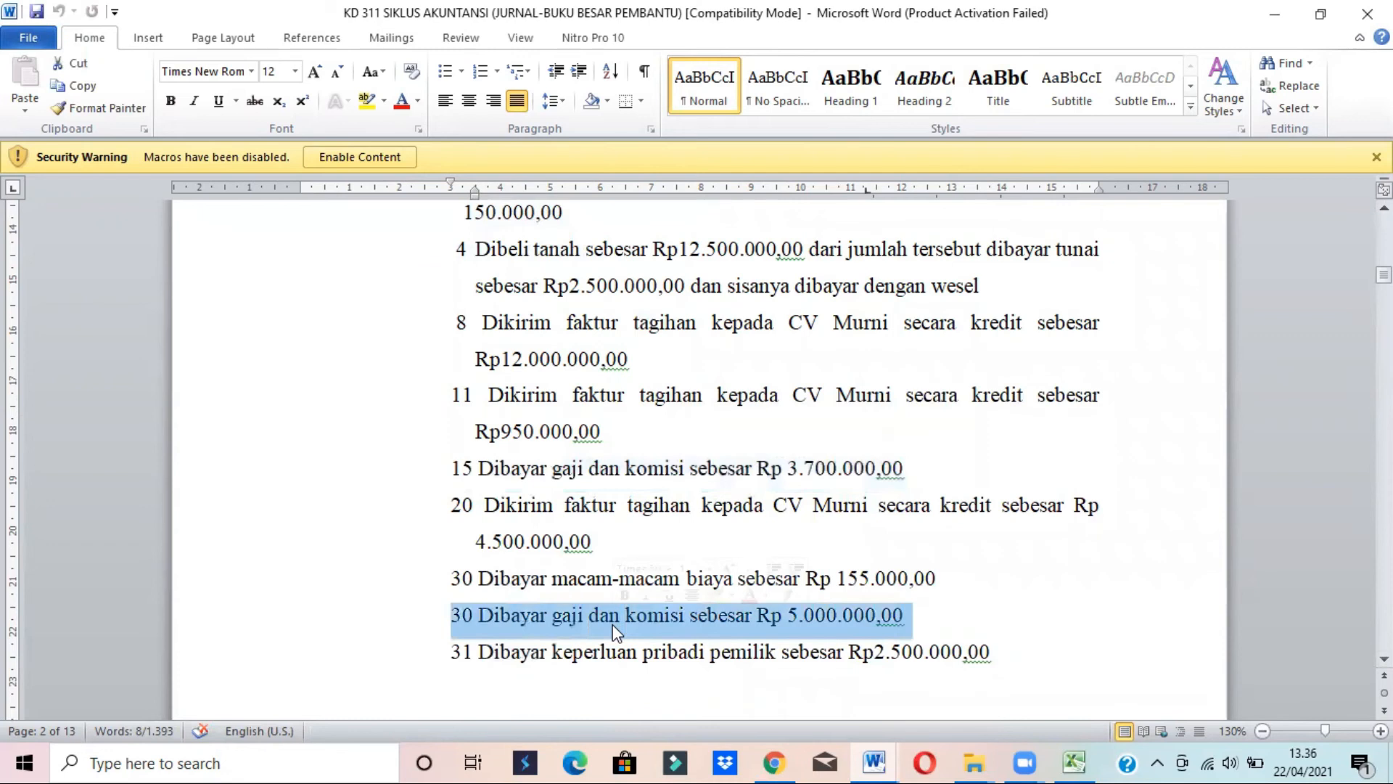
# Start a formula in D8 of Excel's Laporan Arus Kas sheet and recheck instruction b and the salary payments in the Word documents
pyautogui.moveTo(1072, 760)
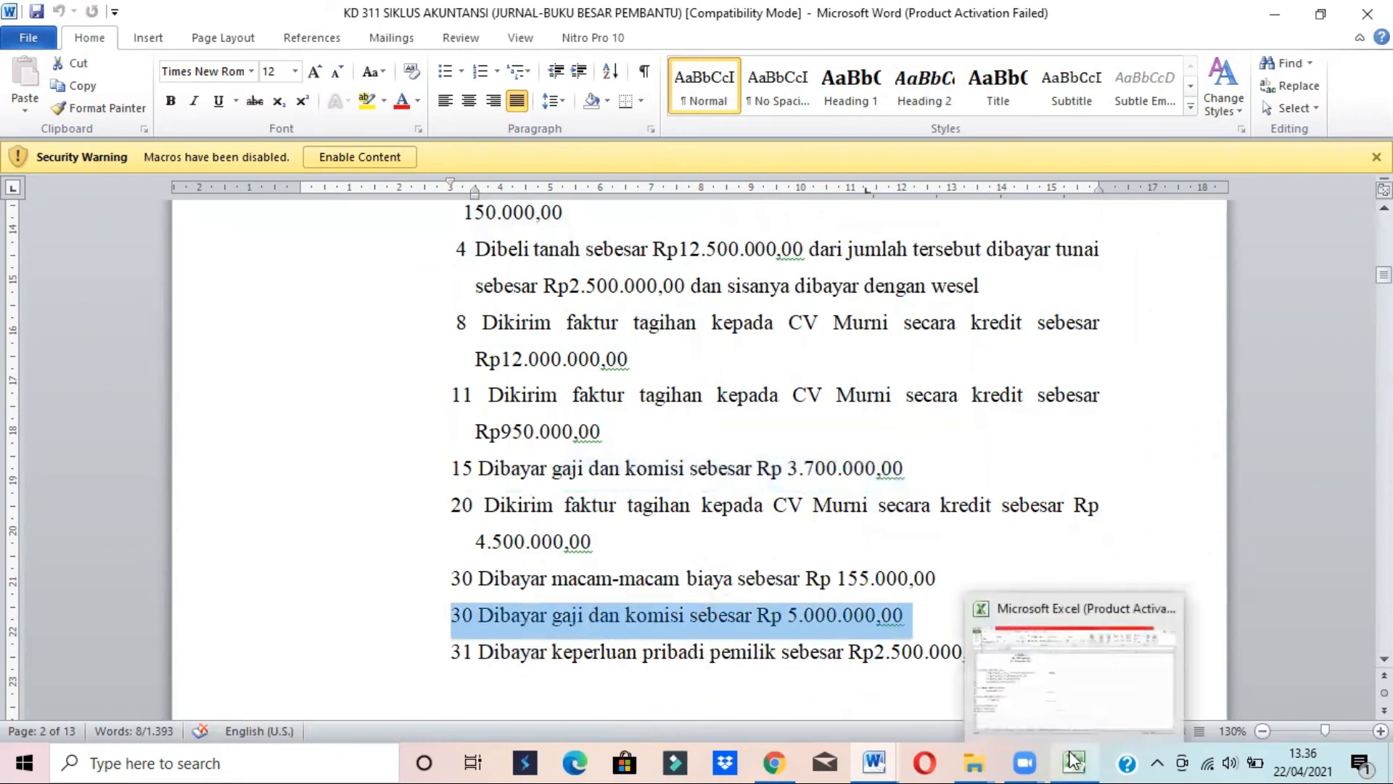
pyautogui.click(1036, 668)
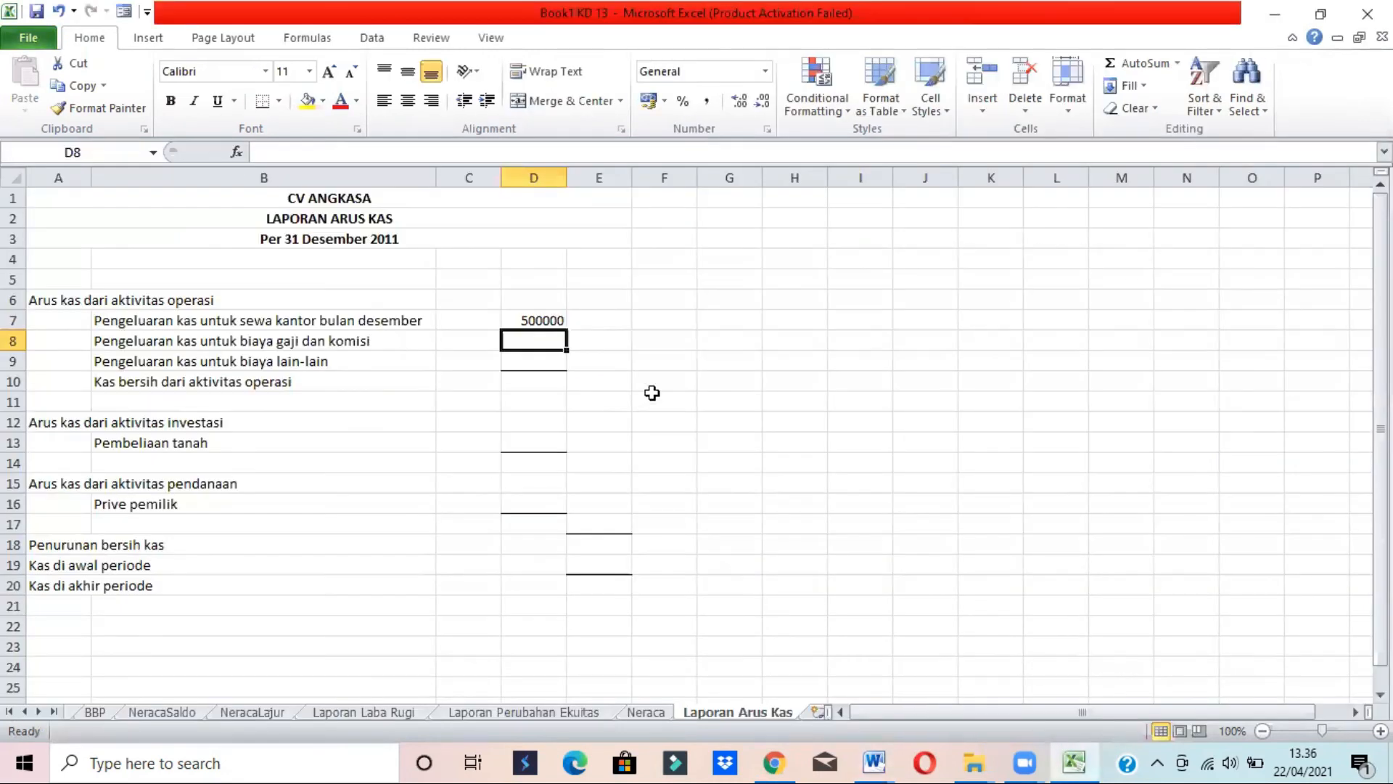
pyautogui.write('=')
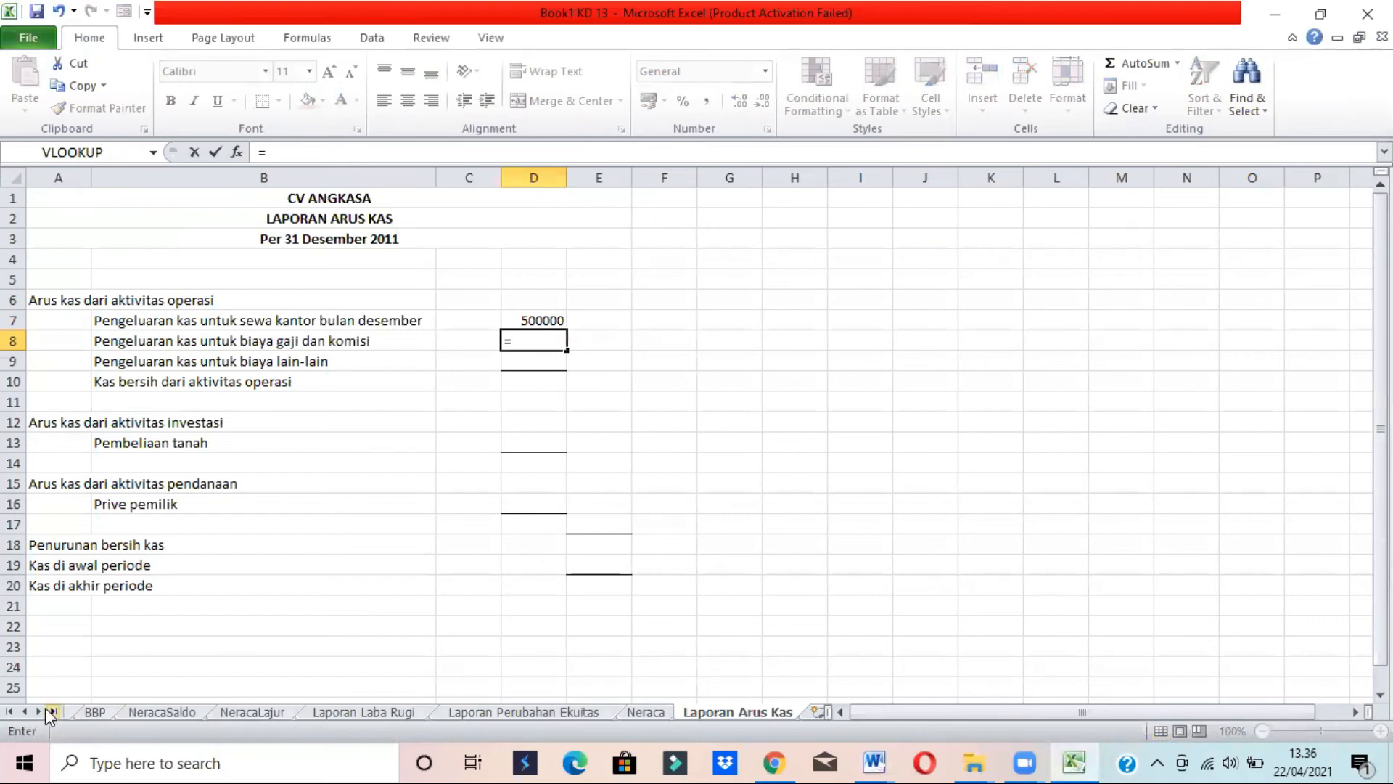
pyautogui.click(26, 712)
pyautogui.click(26, 712)
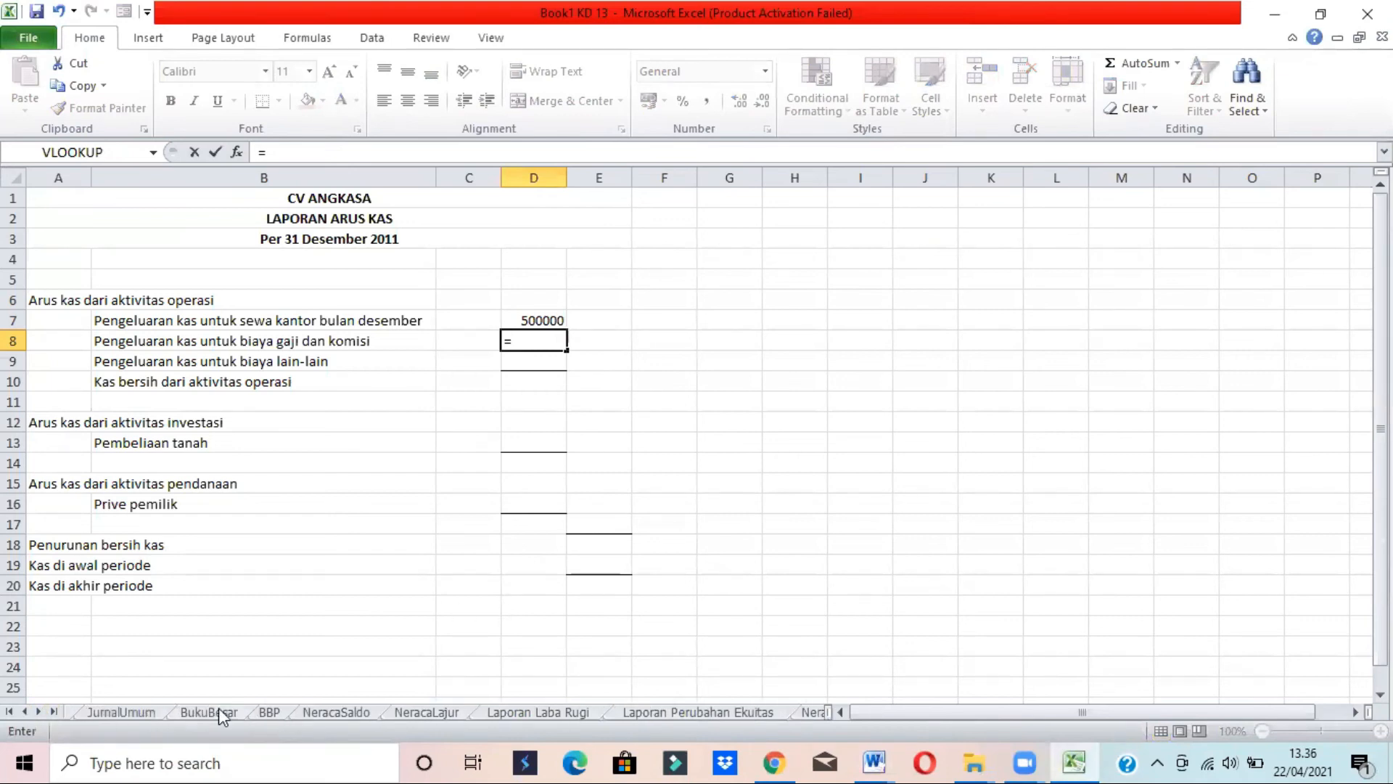
pyautogui.moveTo(875, 762)
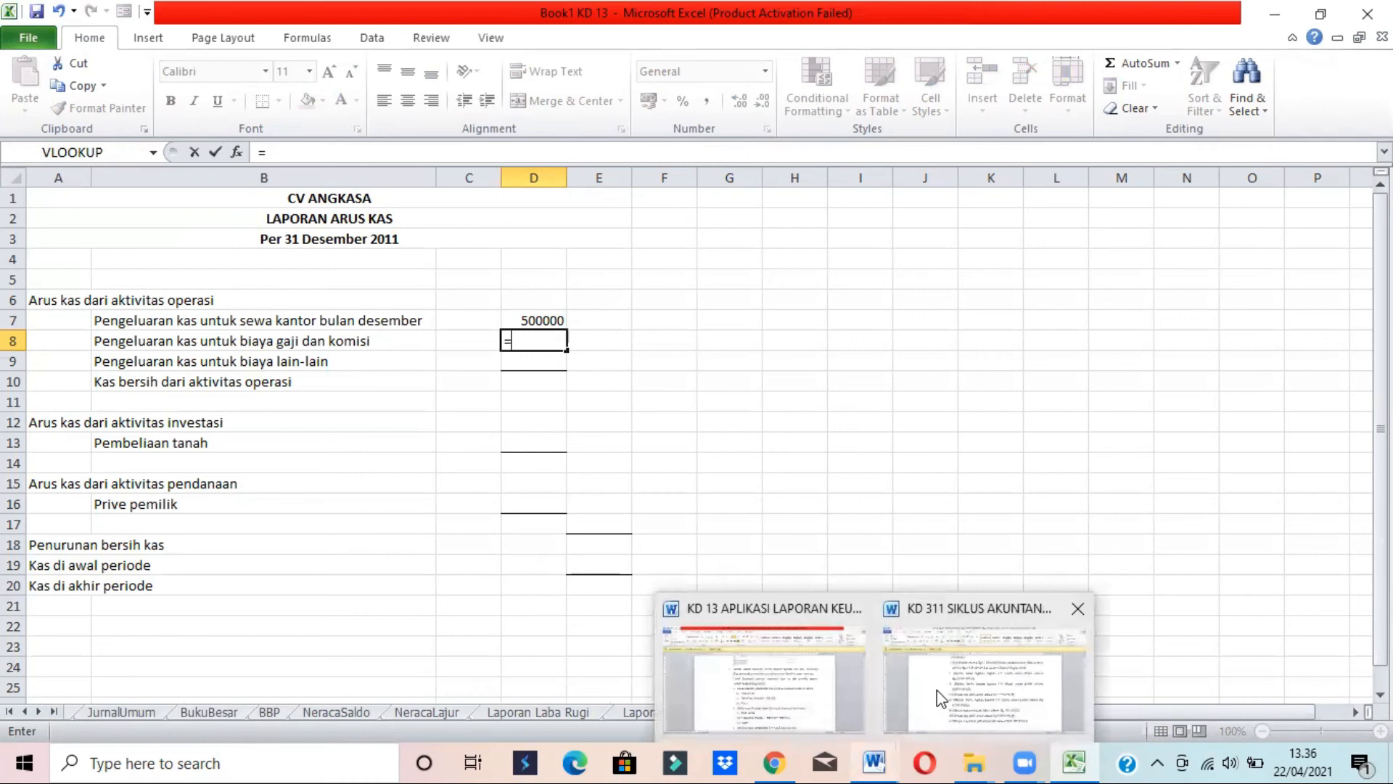
pyautogui.click(780, 683)
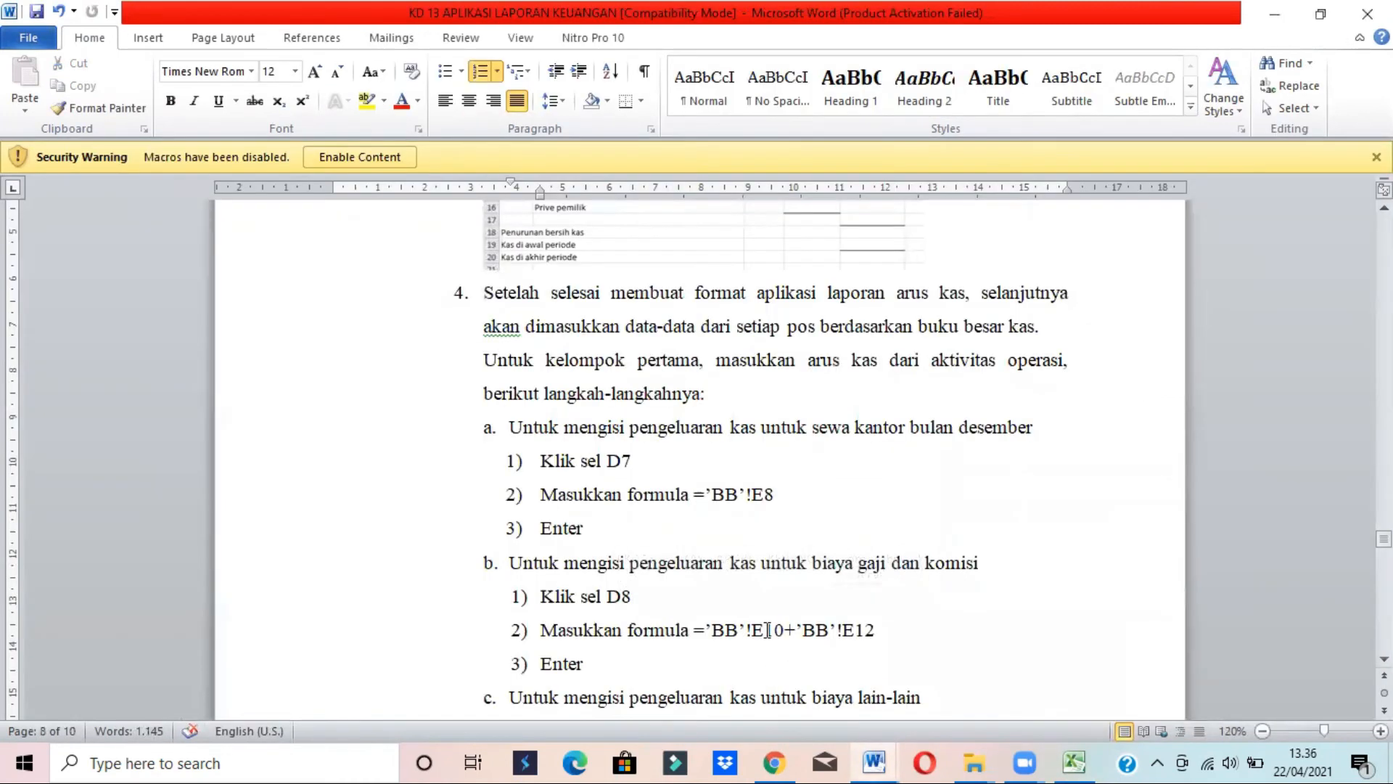
pyautogui.moveTo(871, 762)
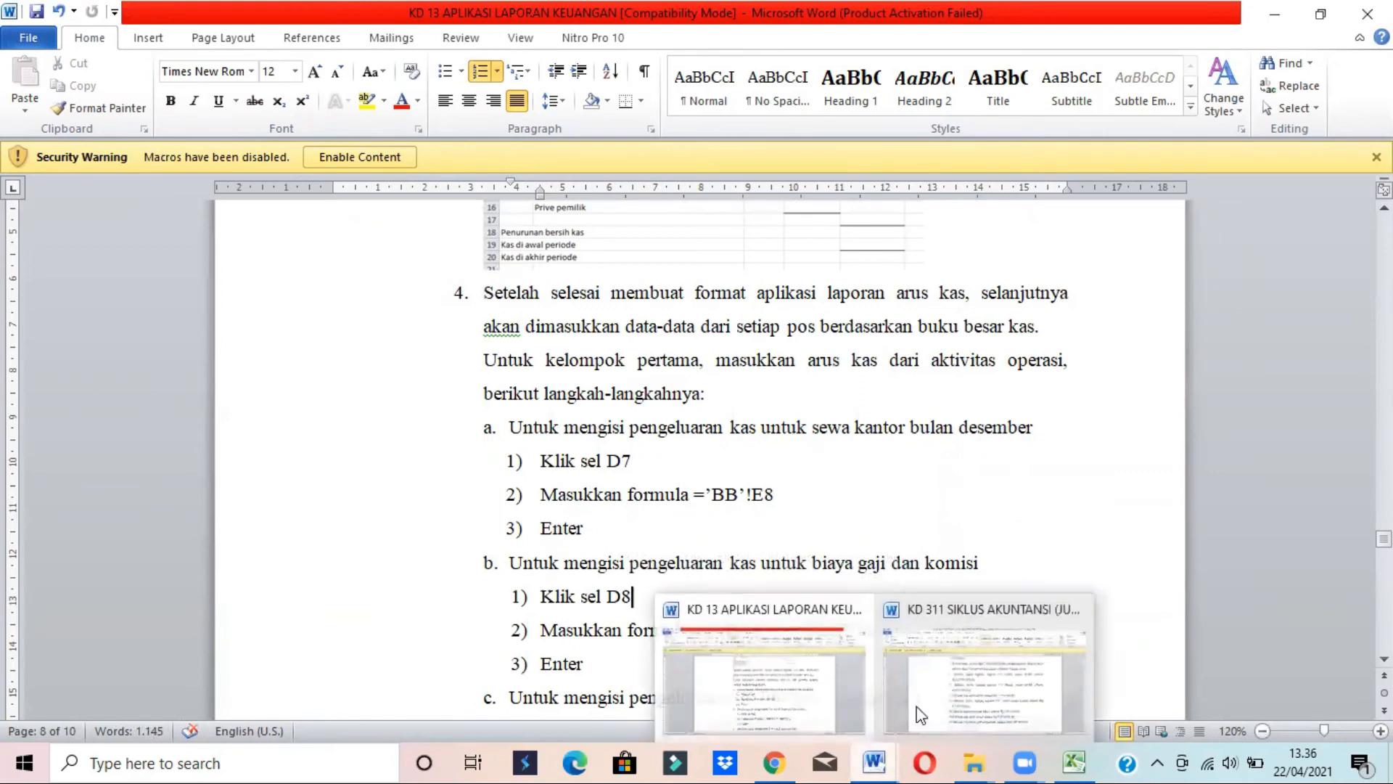
pyautogui.click(946, 686)
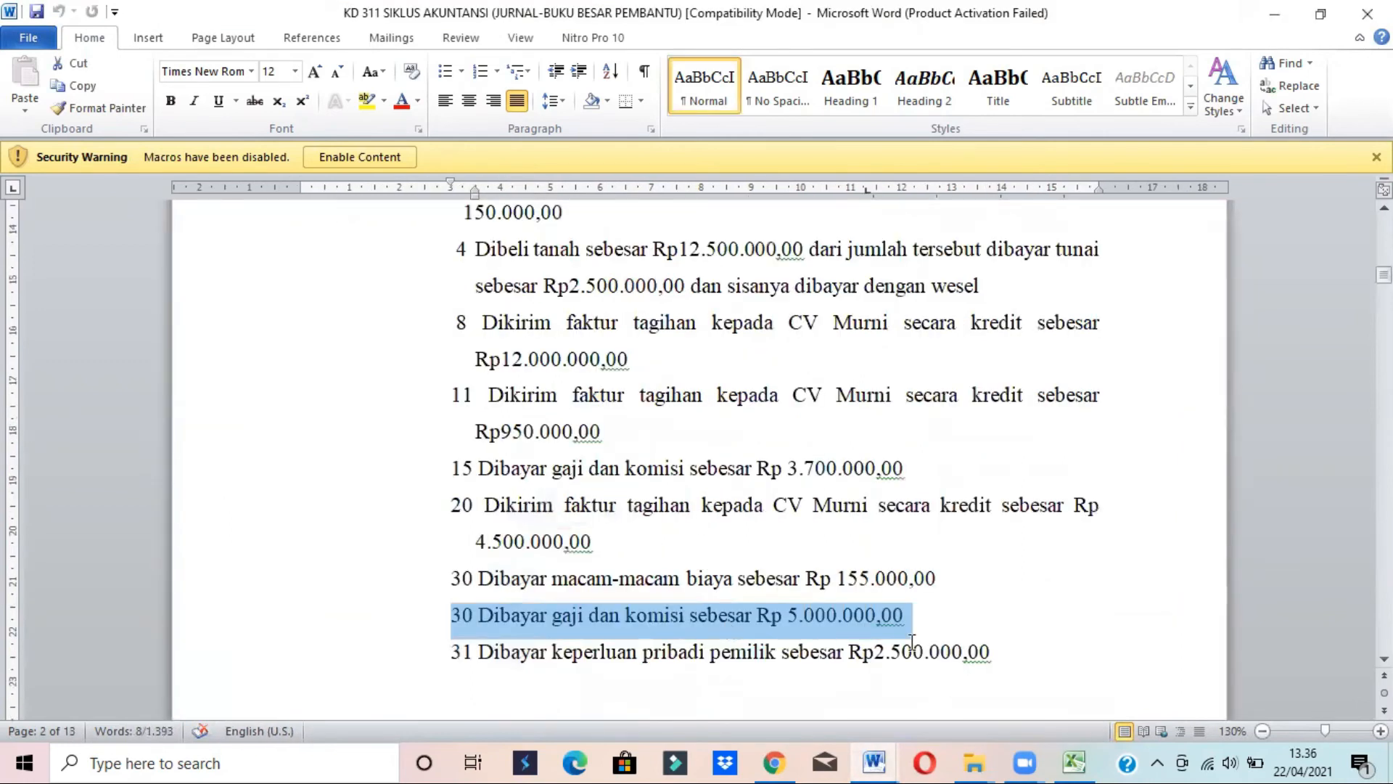
pyautogui.click(1078, 761)
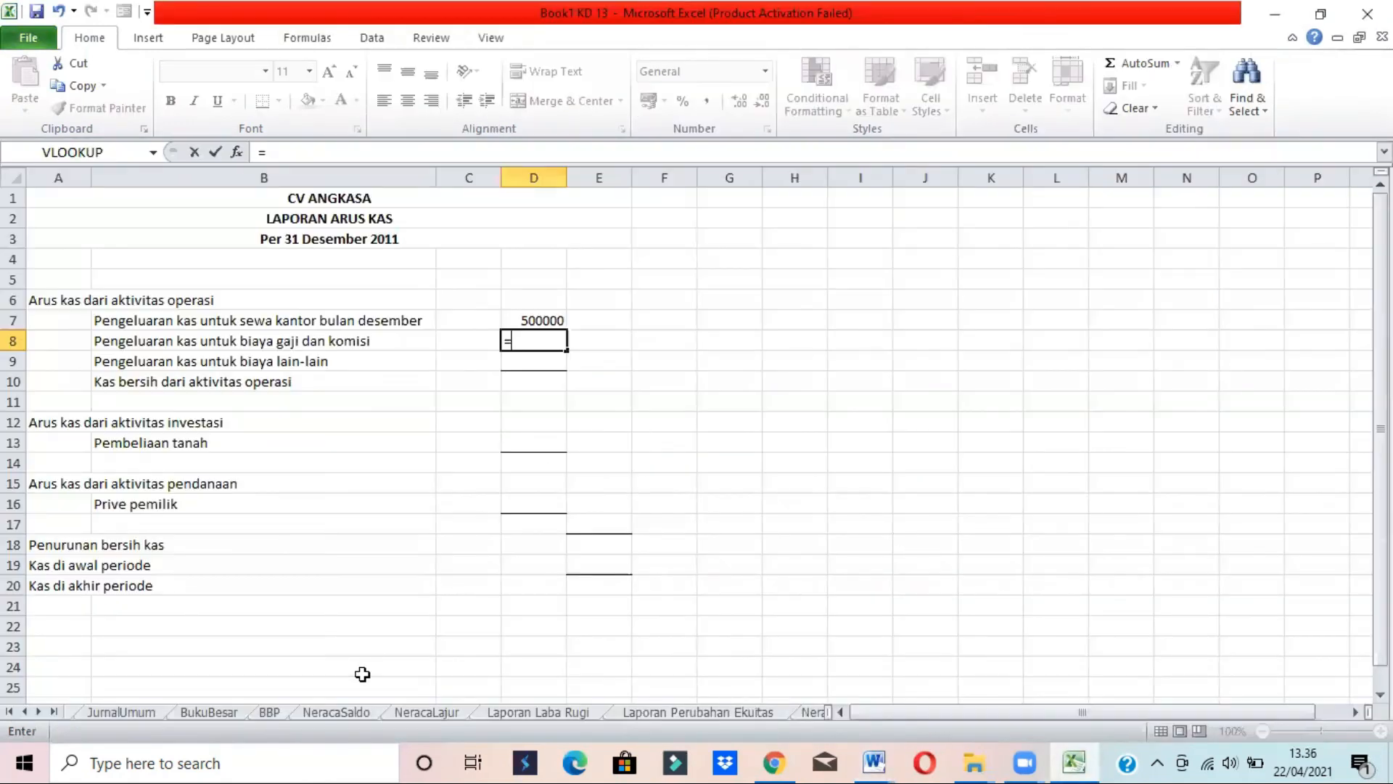
# Complete the D8 formula as =BukuBesar!E42+BukuBesar!E44, adding the 15 and 30 December salary and commission payments
pyautogui.click(206, 714)
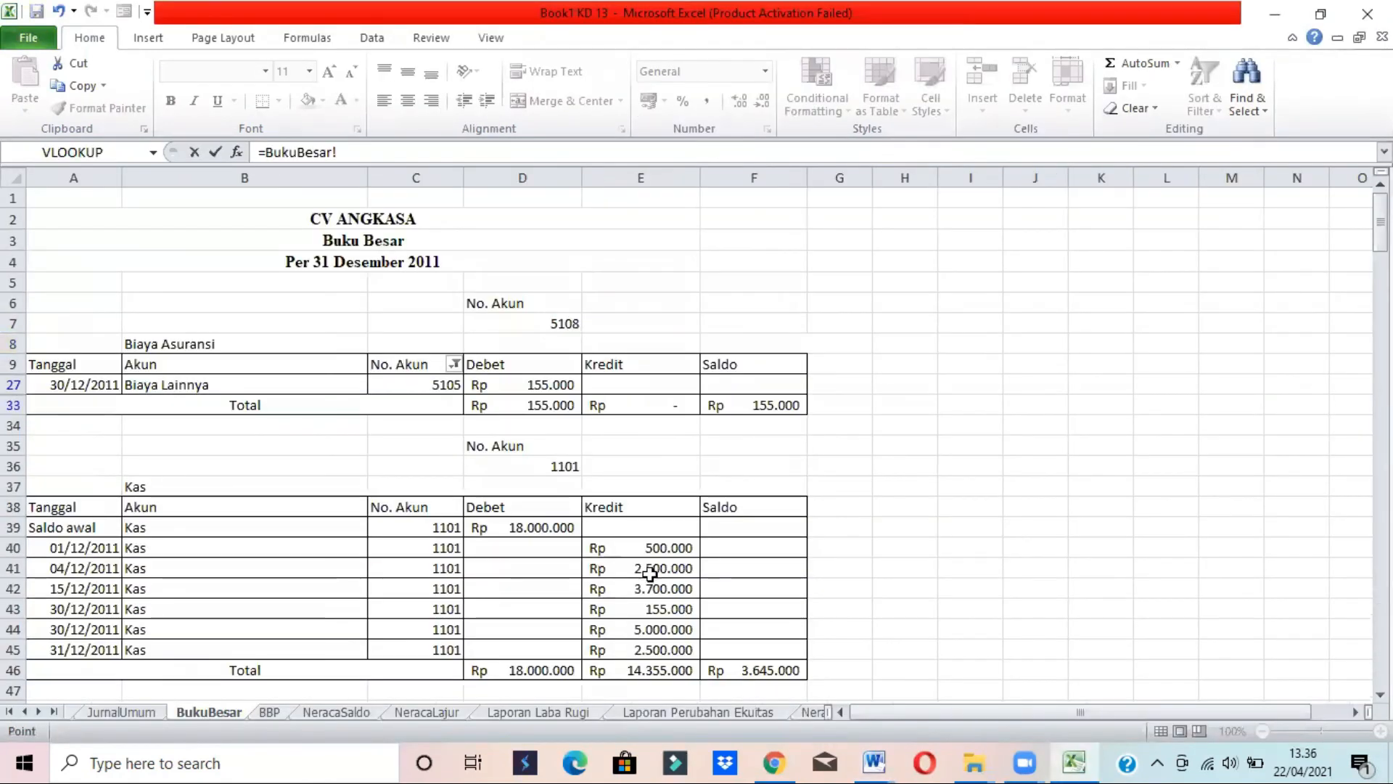
pyautogui.click(643, 591)
pyautogui.write('+')
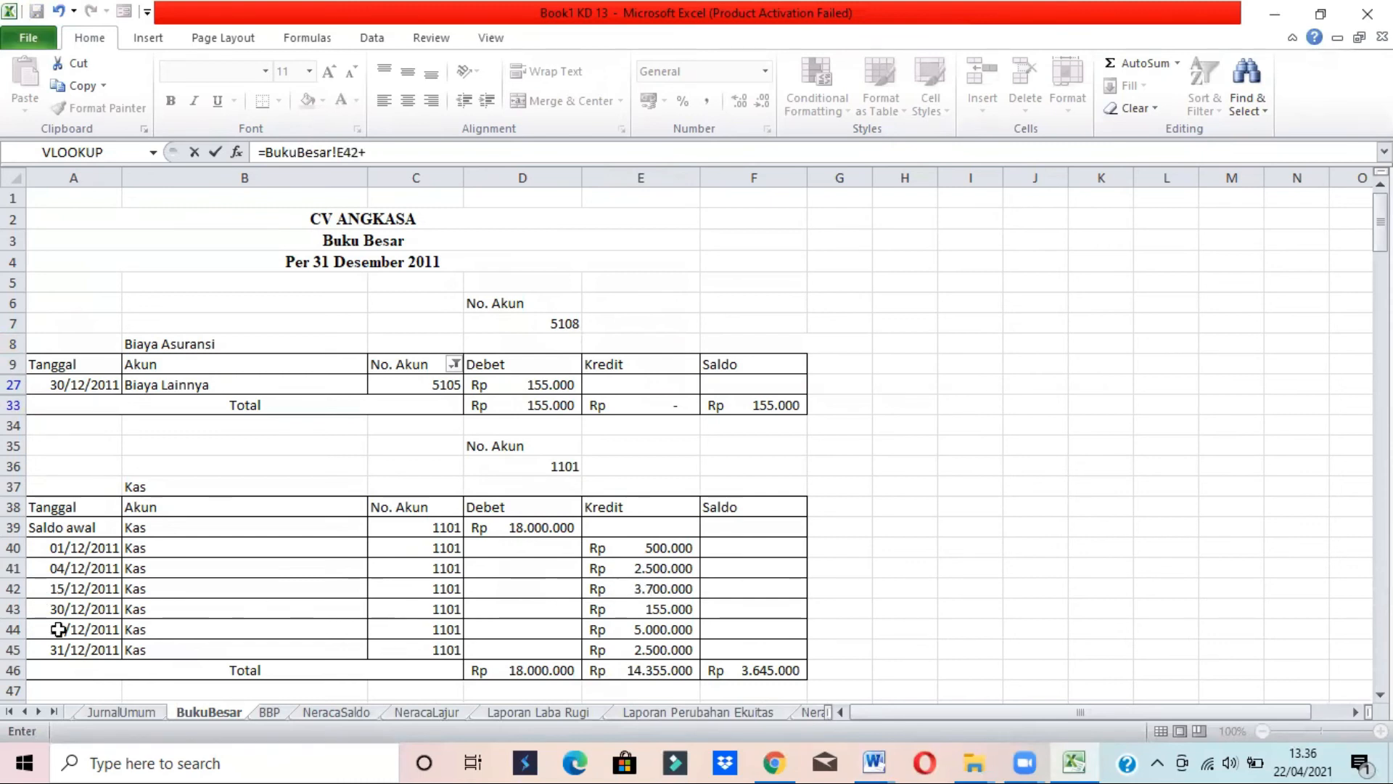
pyautogui.click(654, 626)
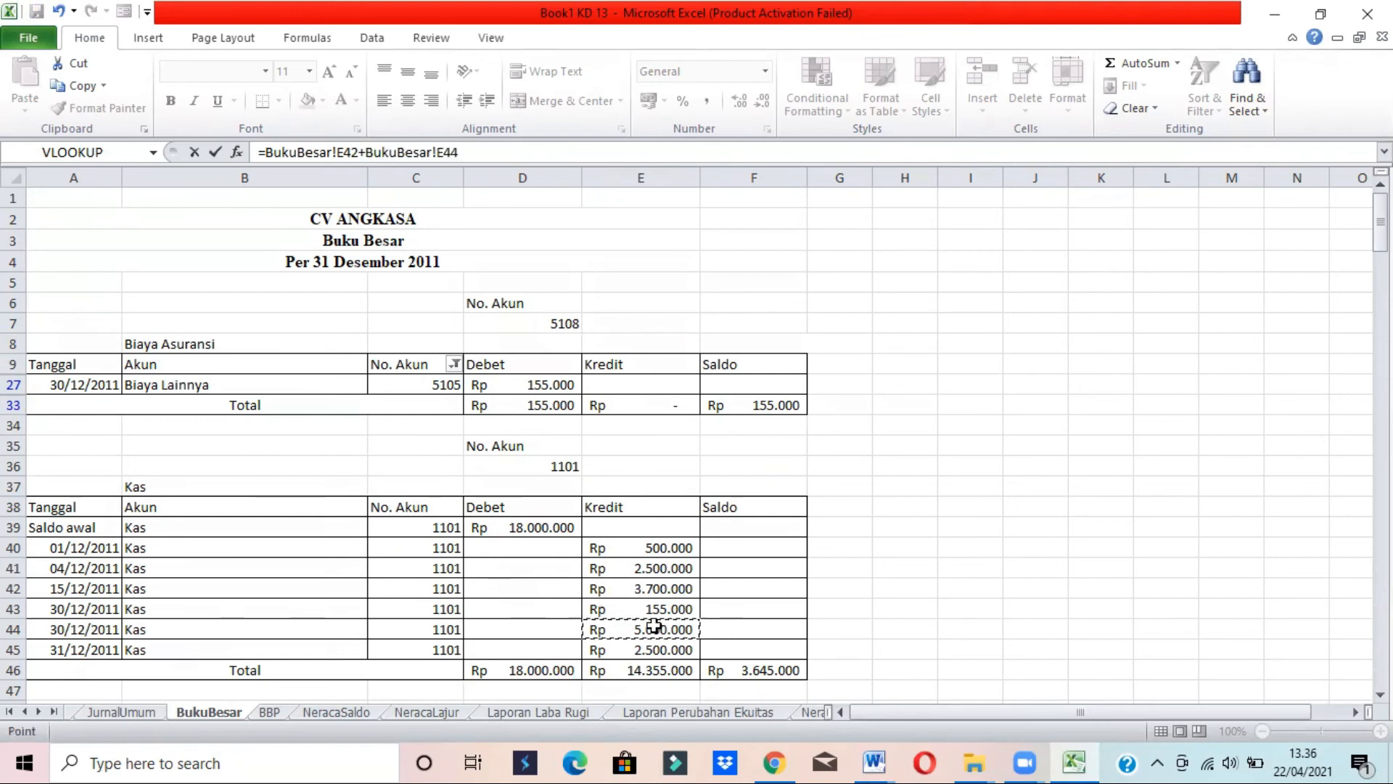
pyautogui.press('Return')
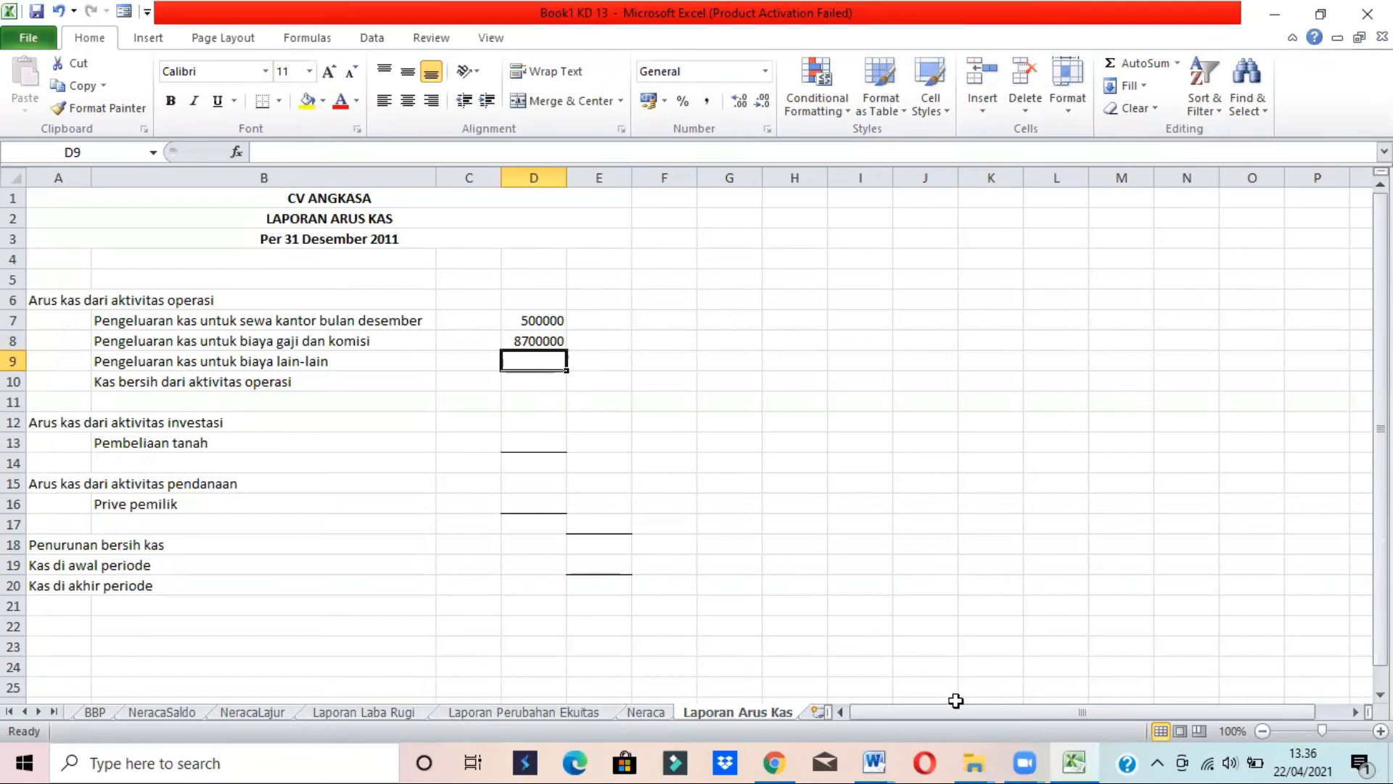
# Switch to the KD 311 document in Word and highlight the 30 December miscellaneous expenses payment
pyautogui.click(875, 761)
pyautogui.click(921, 689)
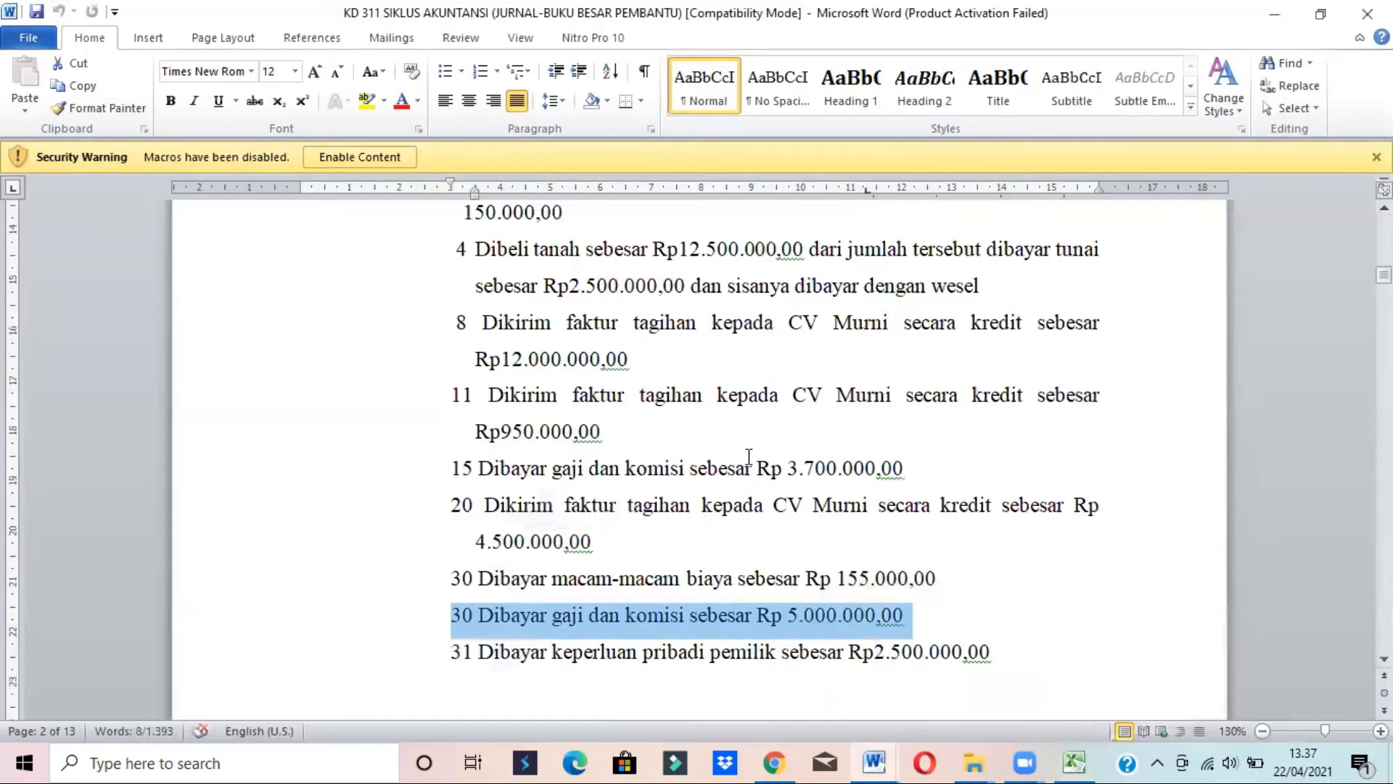
pyautogui.tripleClick(644, 579)
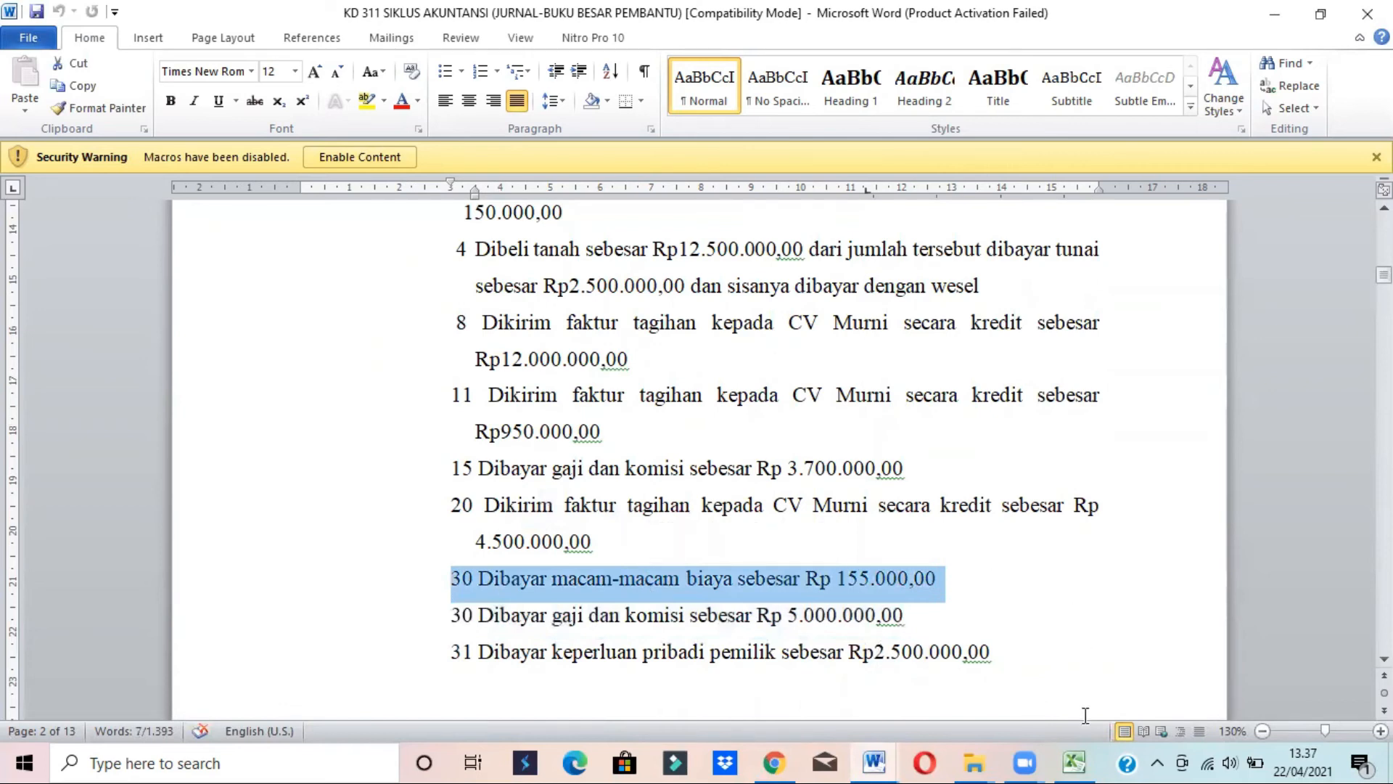
# Return to Excel and link D9, the other expenses item, to the 30 December Kas credit in BukuBesar cell E43
pyautogui.moveTo(1074, 761)
pyautogui.click(1086, 690)
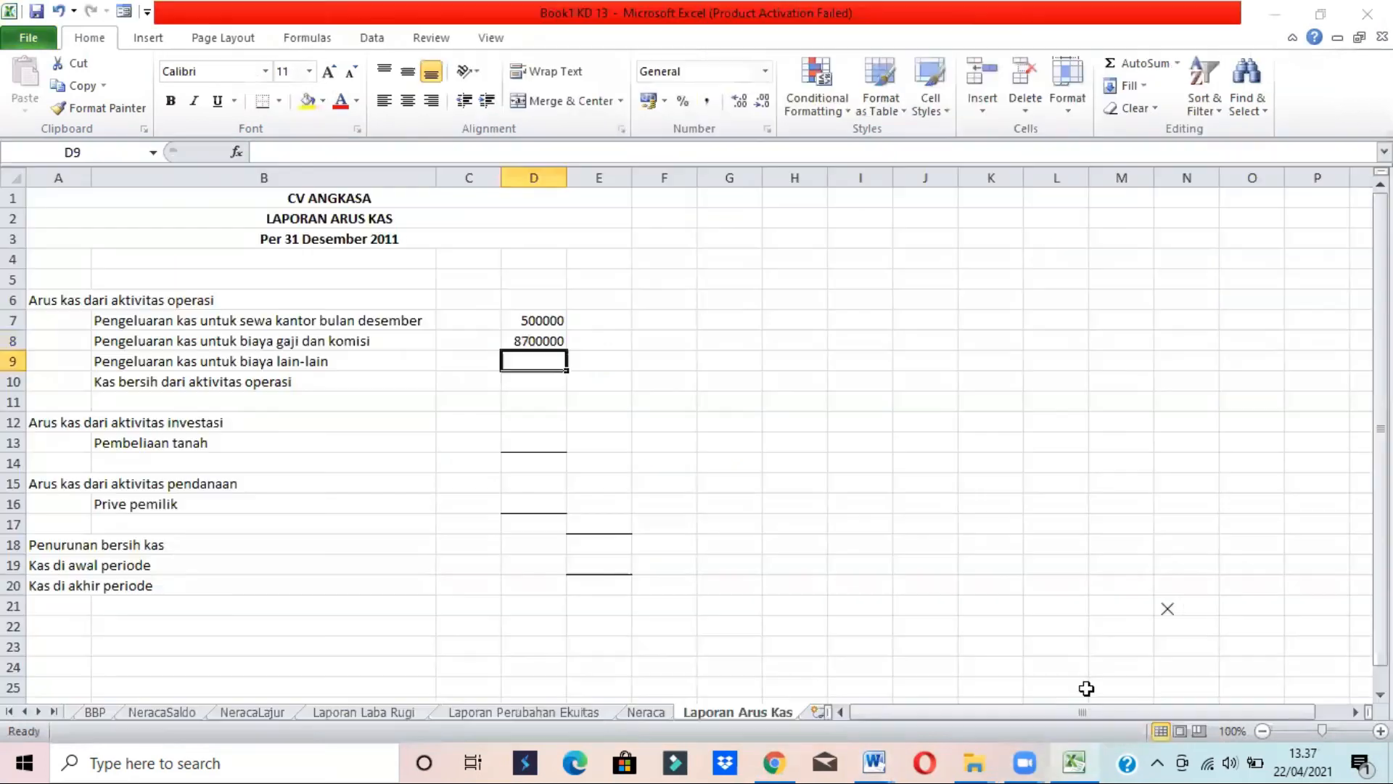
pyautogui.write('=')
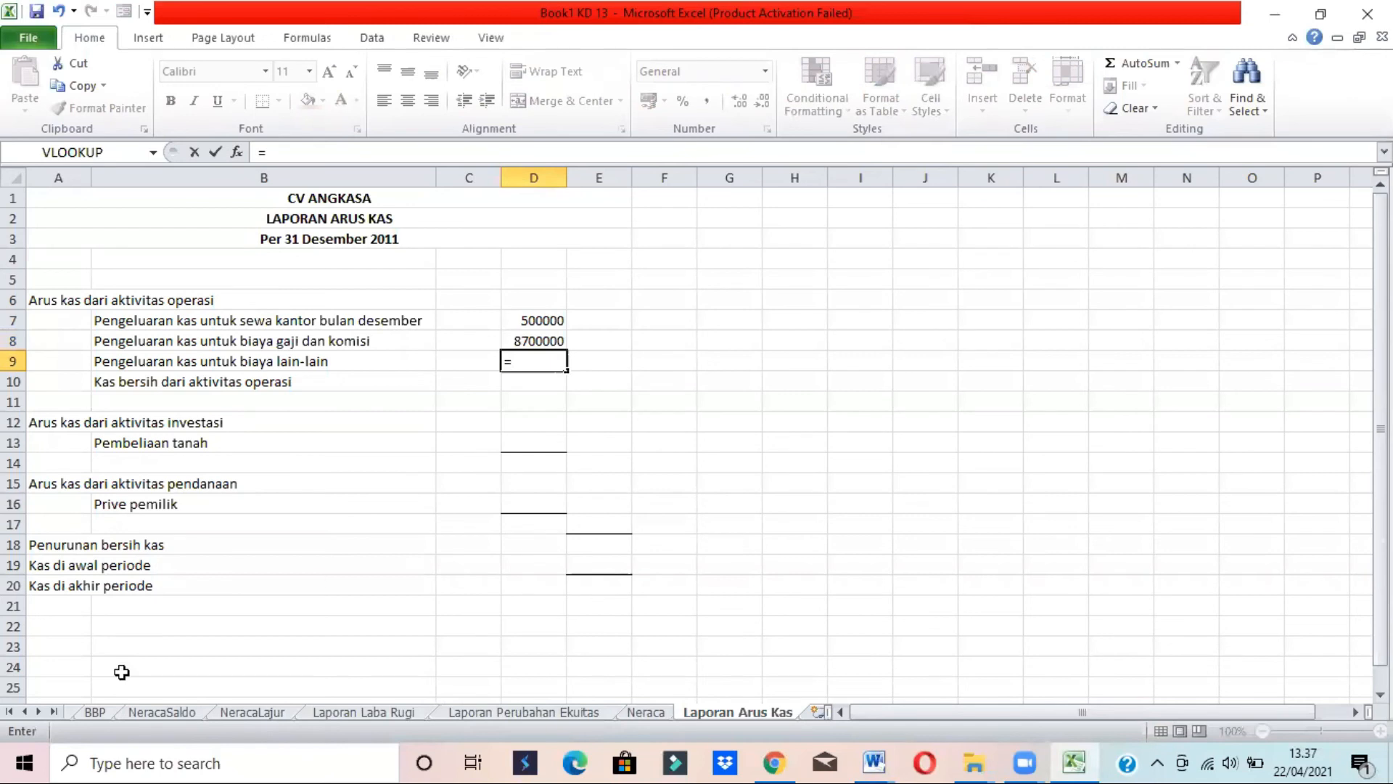
pyautogui.click(26, 711)
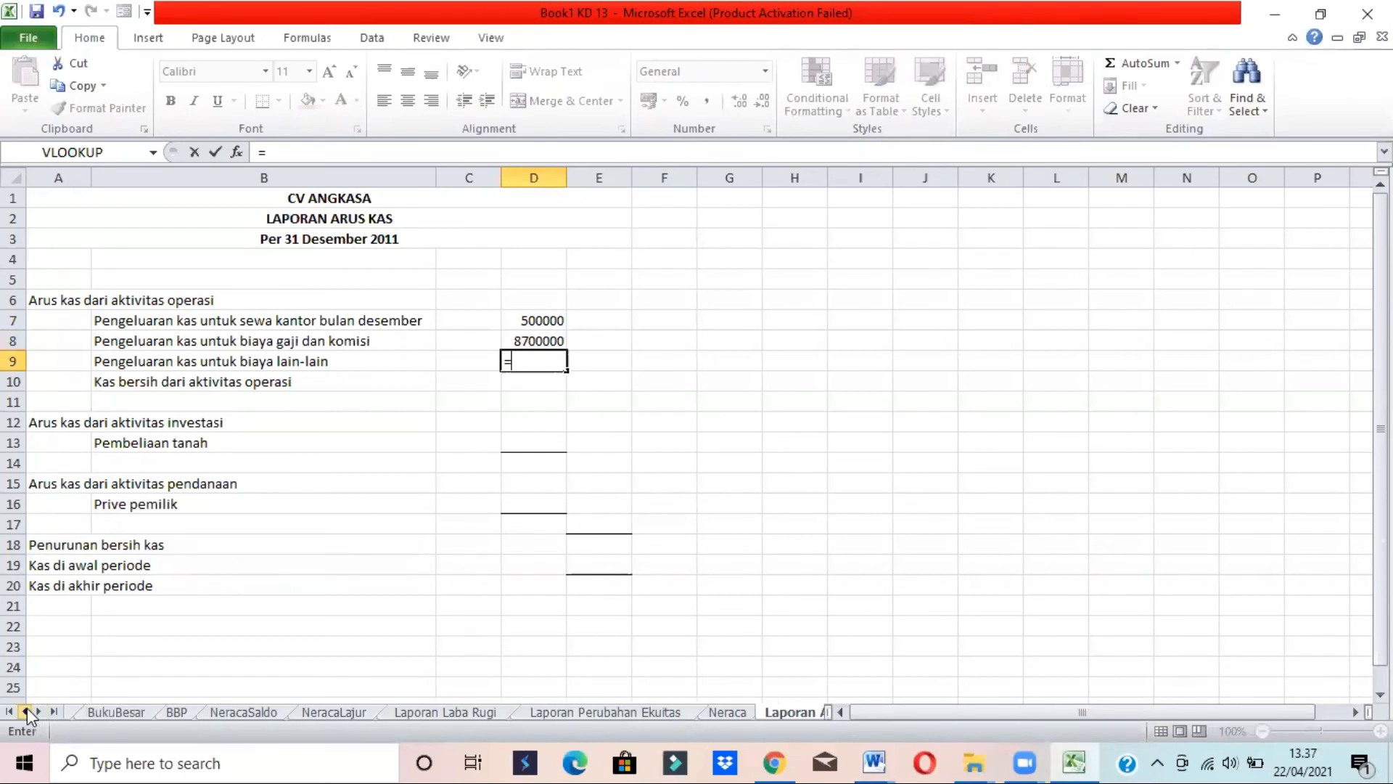
pyautogui.click(110, 711)
pyautogui.click(639, 610)
pyautogui.press('Return')
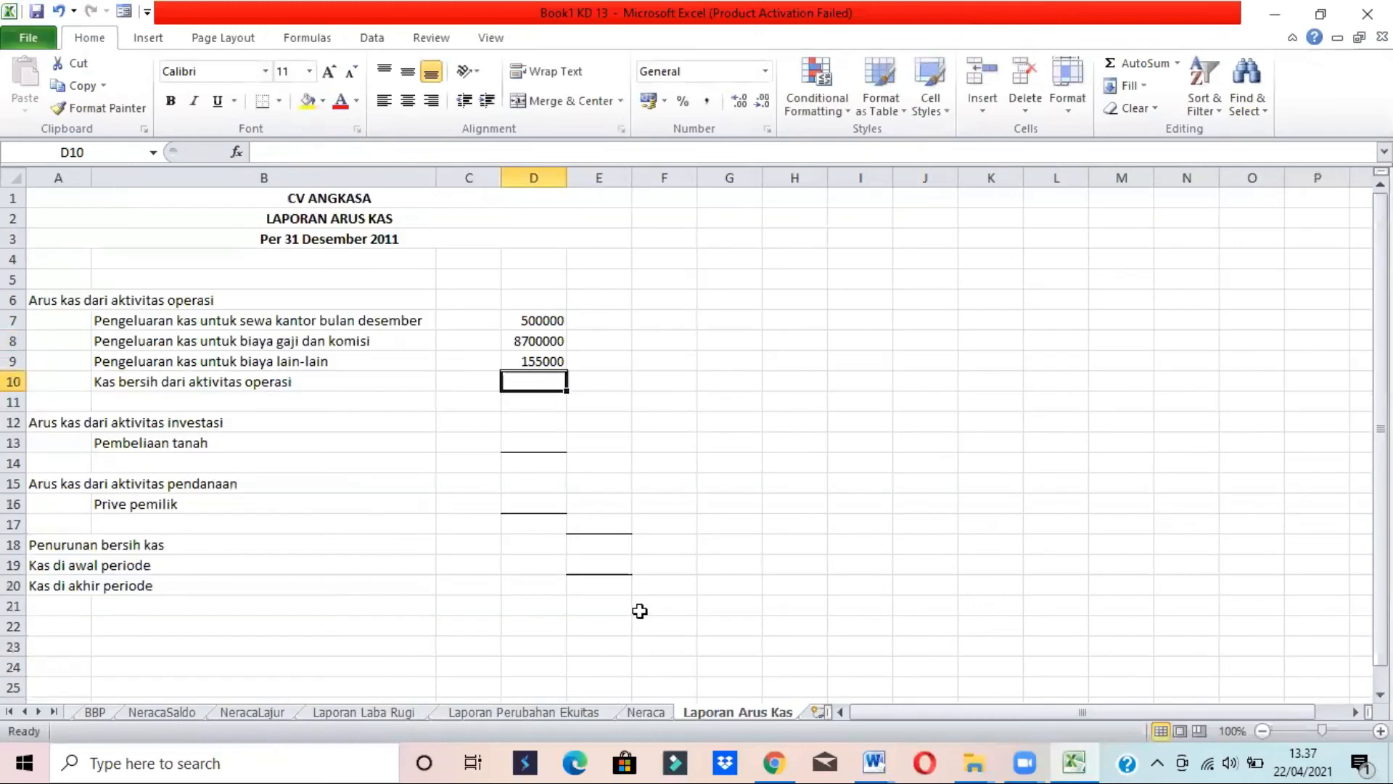
# Select E10 for net operating cash and examine instruction d and its formula in the KD 13 module in Word
pyautogui.click(594, 378)
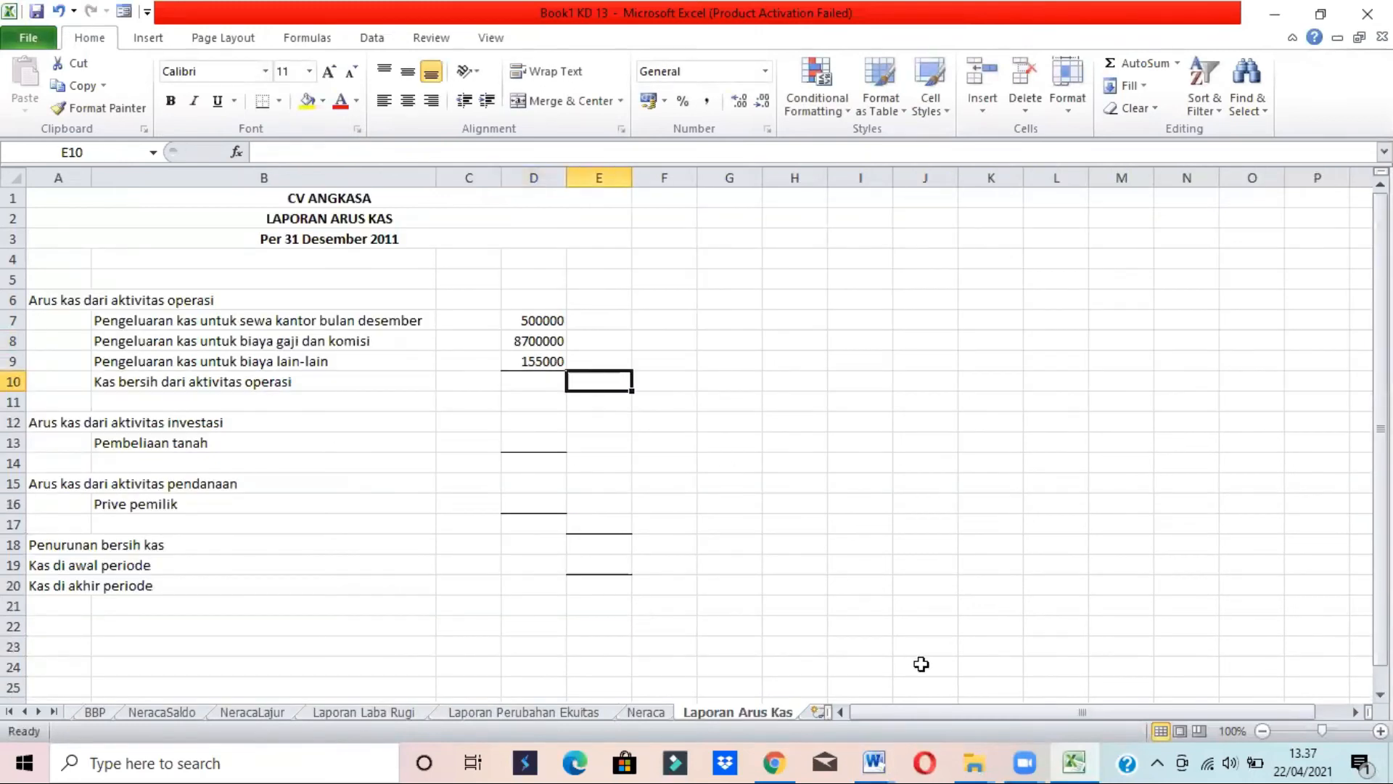
pyautogui.moveTo(875, 760)
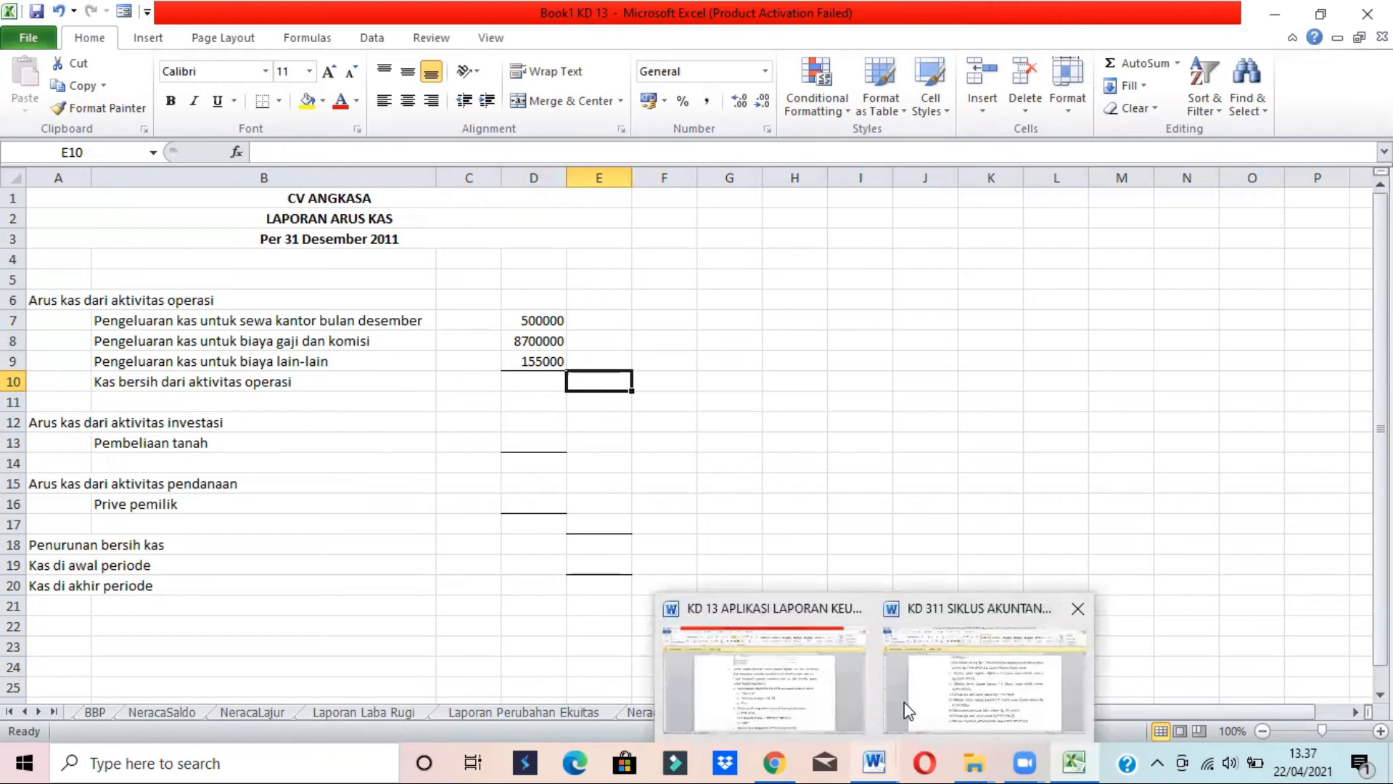
pyautogui.click(794, 674)
pyautogui.moveTo(1383, 538)
pyautogui.mouseDown()
pyautogui.moveTo(1384, 593)
pyautogui.moveTo(1383, 542)
pyautogui.mouseUp()
pyautogui.click(1074, 763)
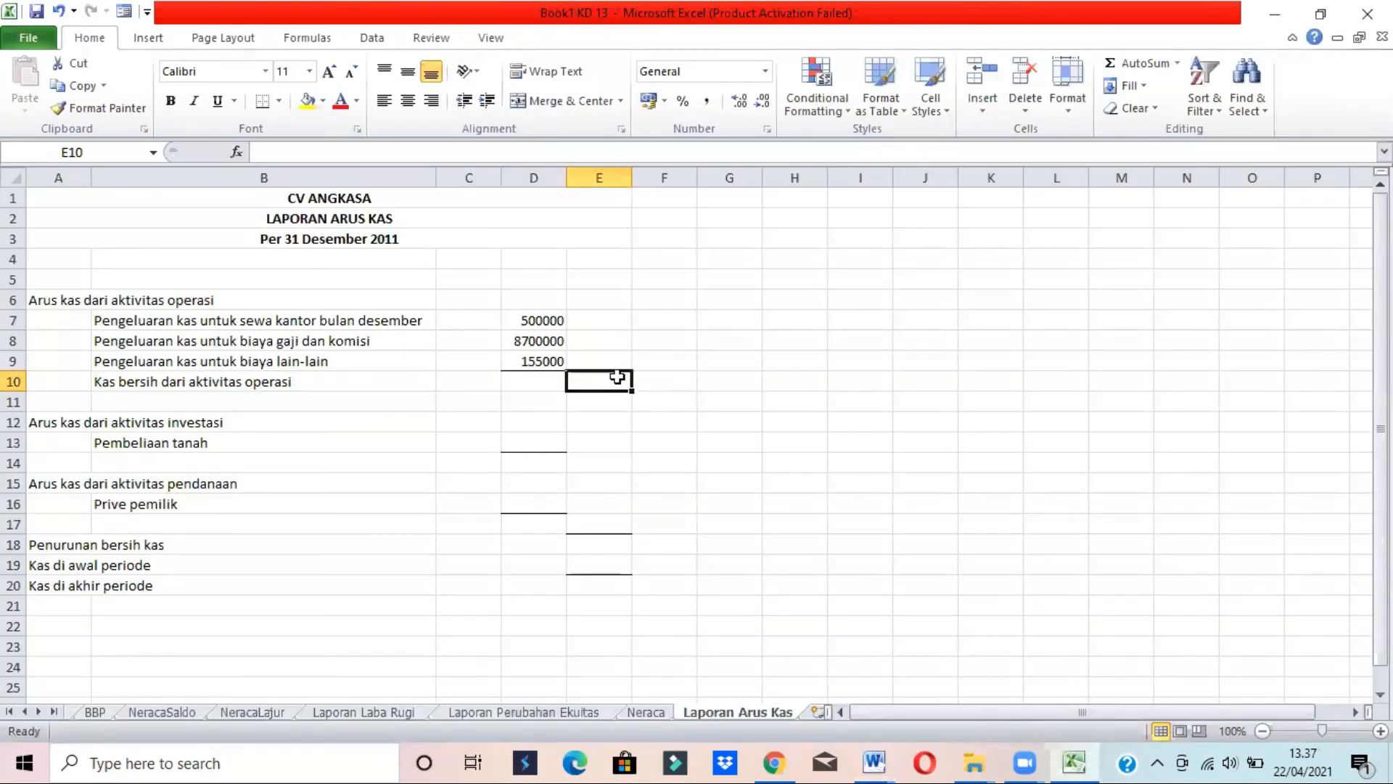
pyautogui.hotkey('alt', 'Tab')
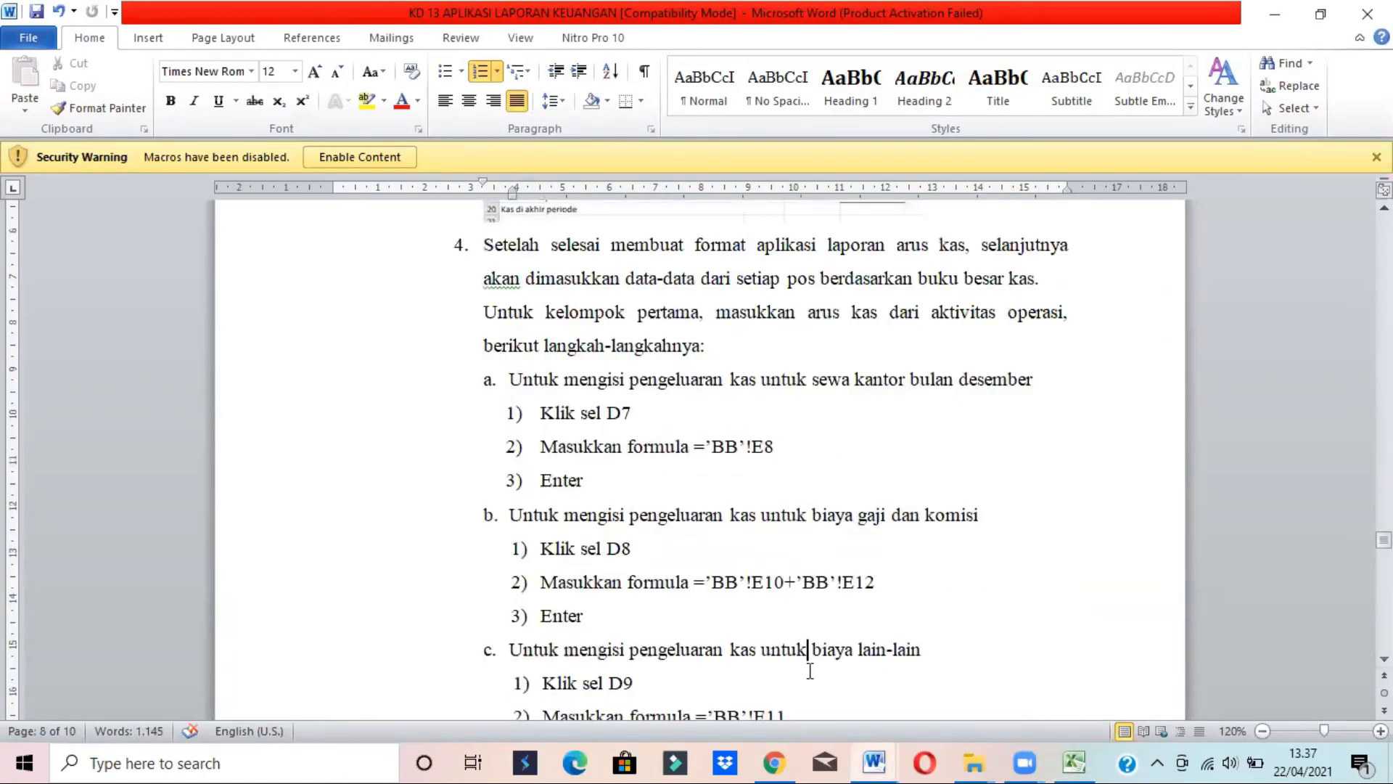
pyautogui.scroll(-2, 808, 668)
pyautogui.press('Down')
pyautogui.press('Down')
pyautogui.press('Down')
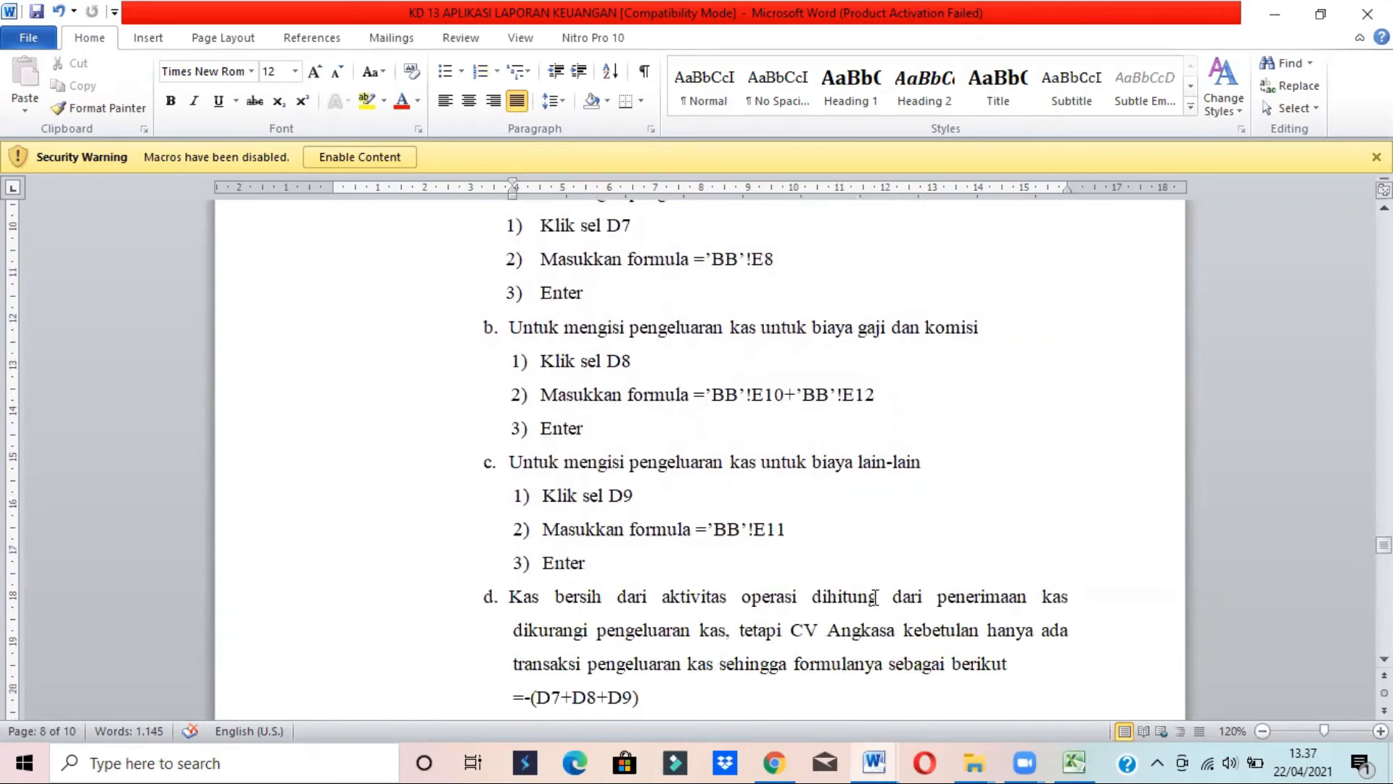
pyautogui.moveTo(778, 630); pyautogui.dragTo(862, 666)
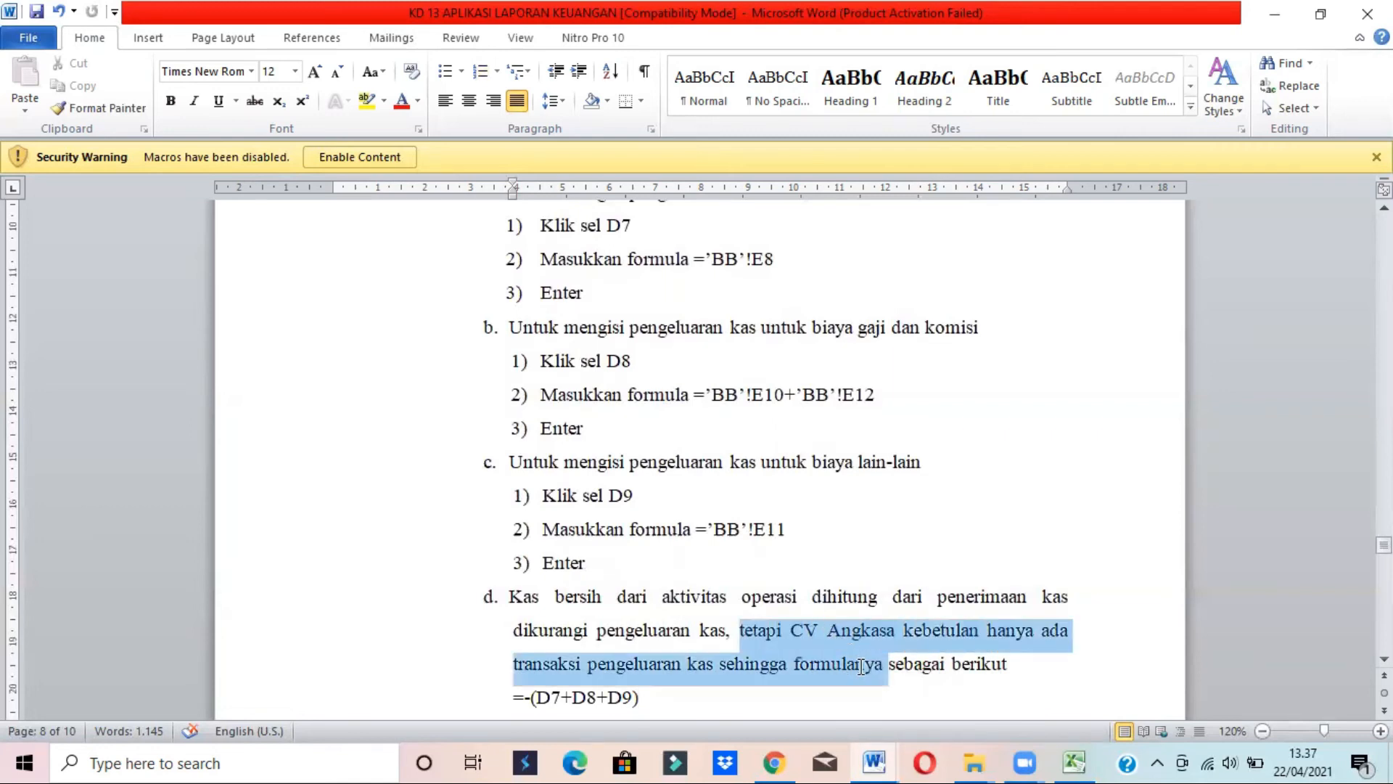
pyautogui.click(756, 690)
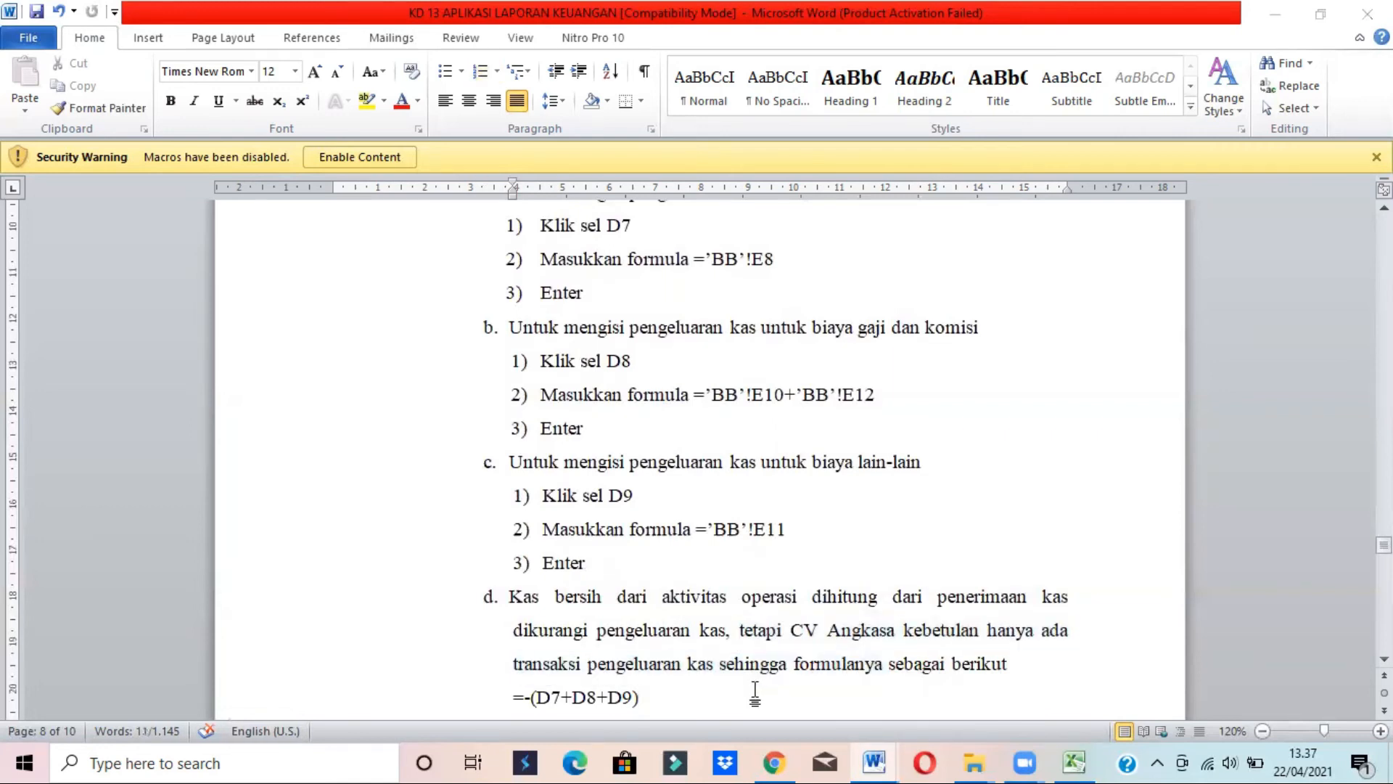
# Return to Excel and calculate net cash from operating activities in E10 with the formula =-(D7+D8+D9)
pyautogui.hotkey('alt', 'Tab')
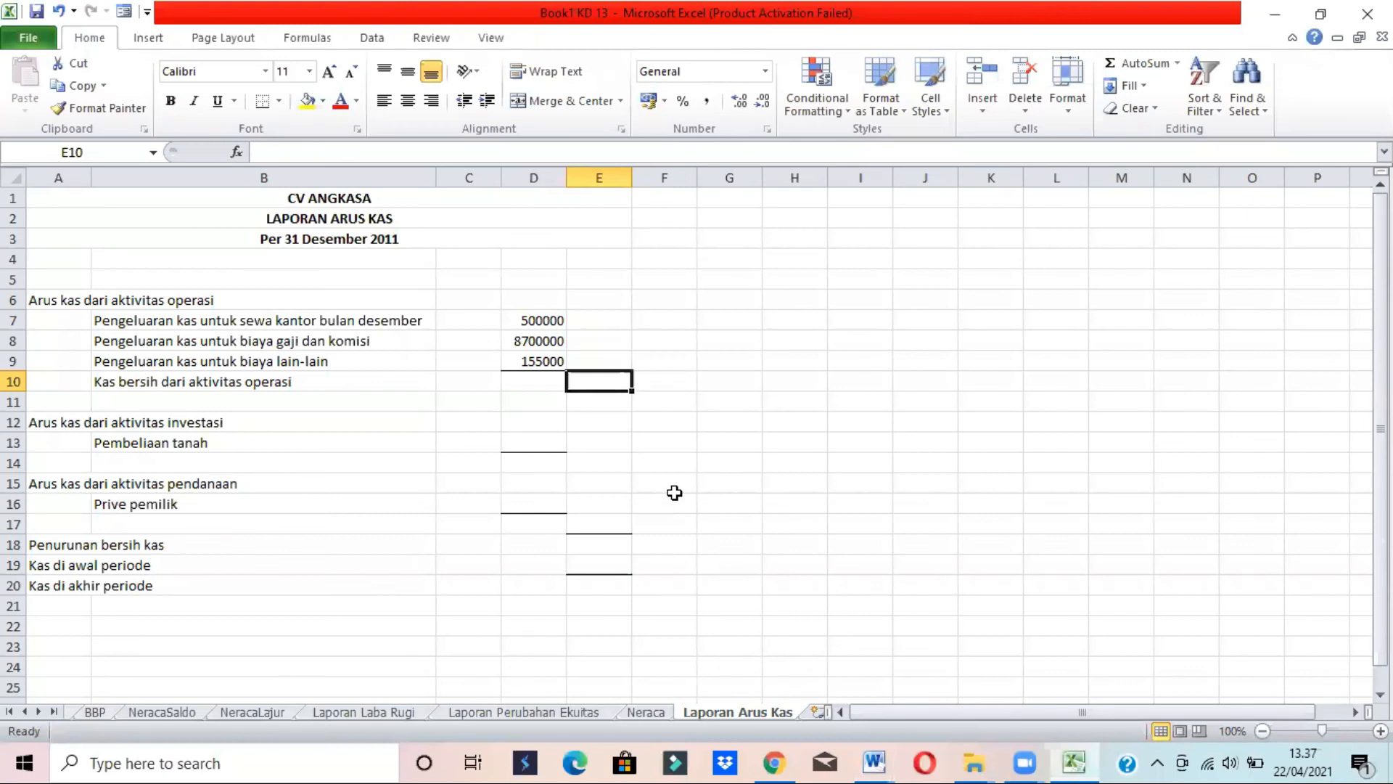
pyautogui.write('=-')
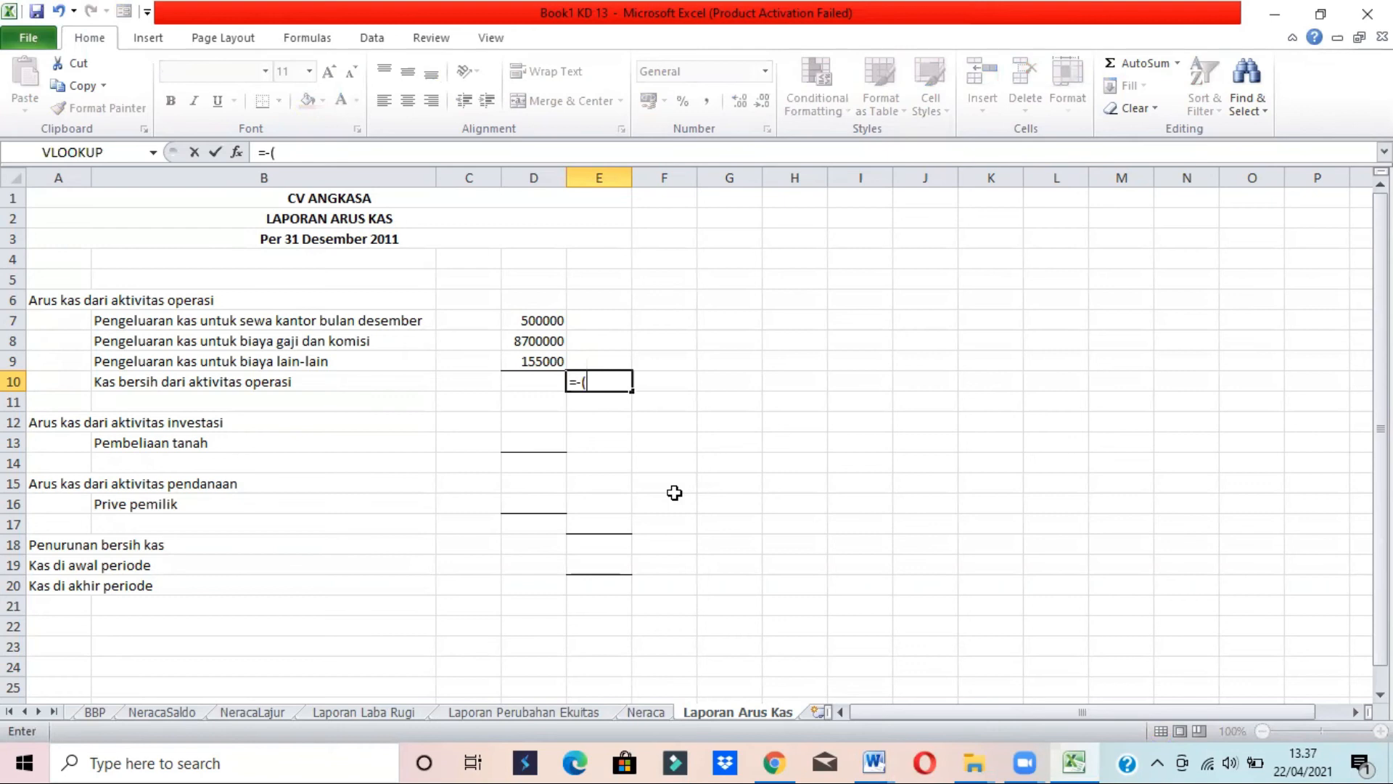
pyautogui.write('(')
pyautogui.click(537, 317)
pyautogui.write('+')
pyautogui.click(537, 345)
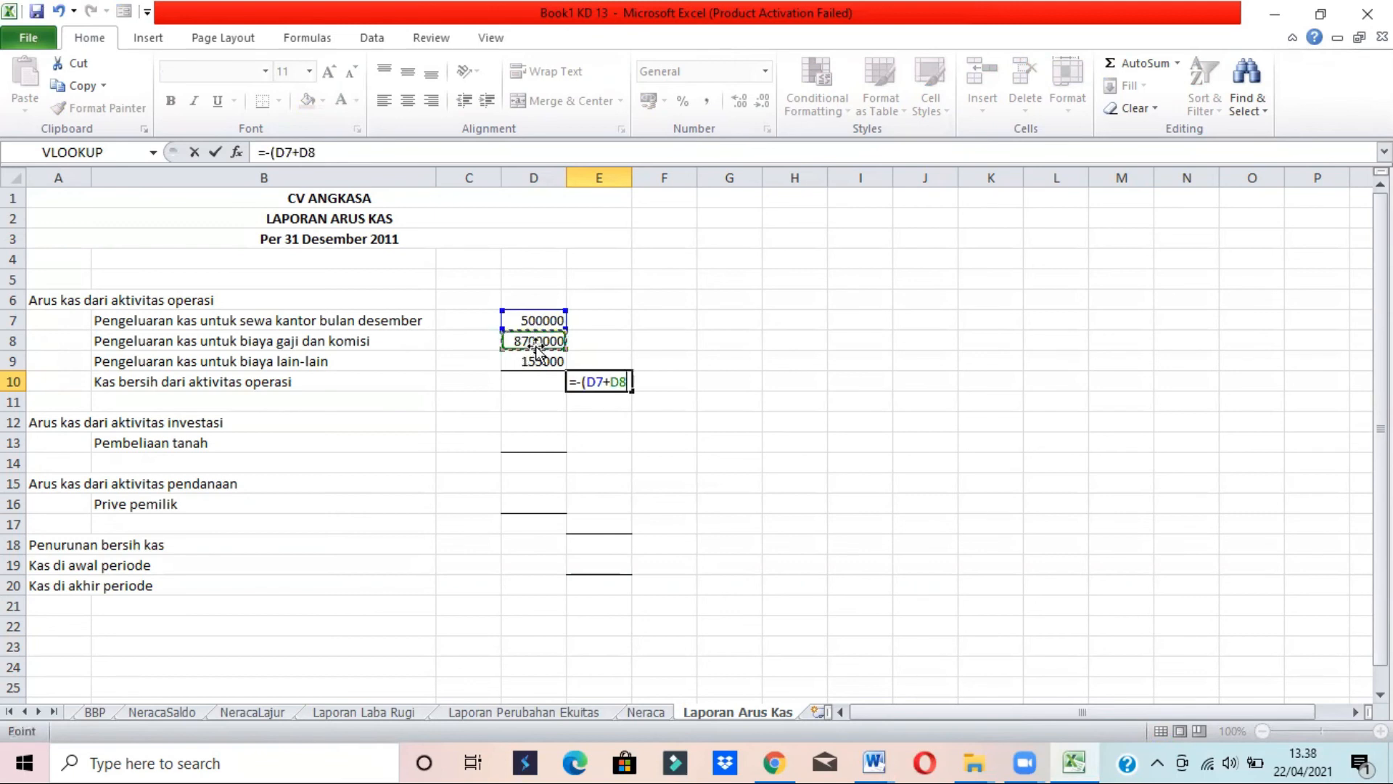
pyautogui.write('+')
pyautogui.click(525, 362)
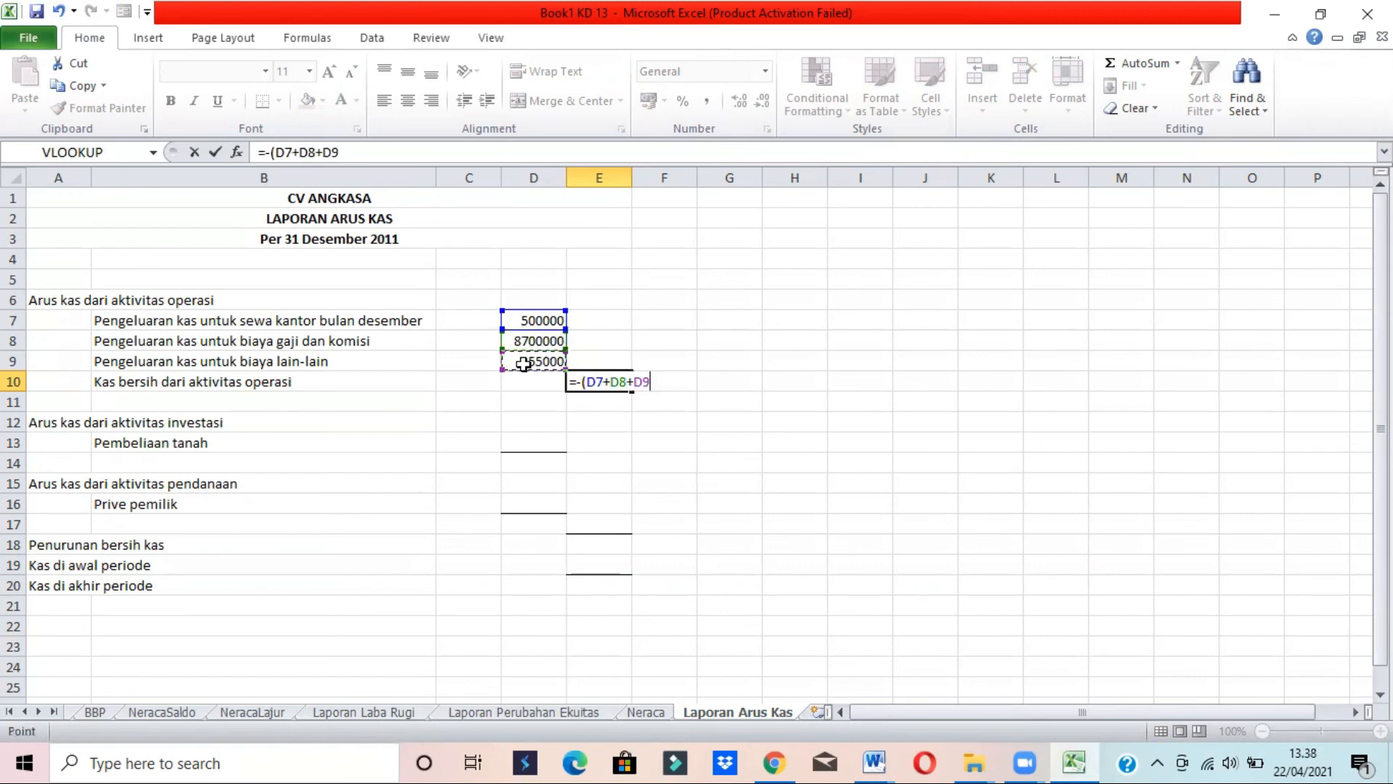
pyautogui.write(')')
pyautogui.press('Return')
# Compare the E10 formula with instruction d in the KD 13 Word module and read on to the investing activities section
pyautogui.hotkey('alt', 'Tab')
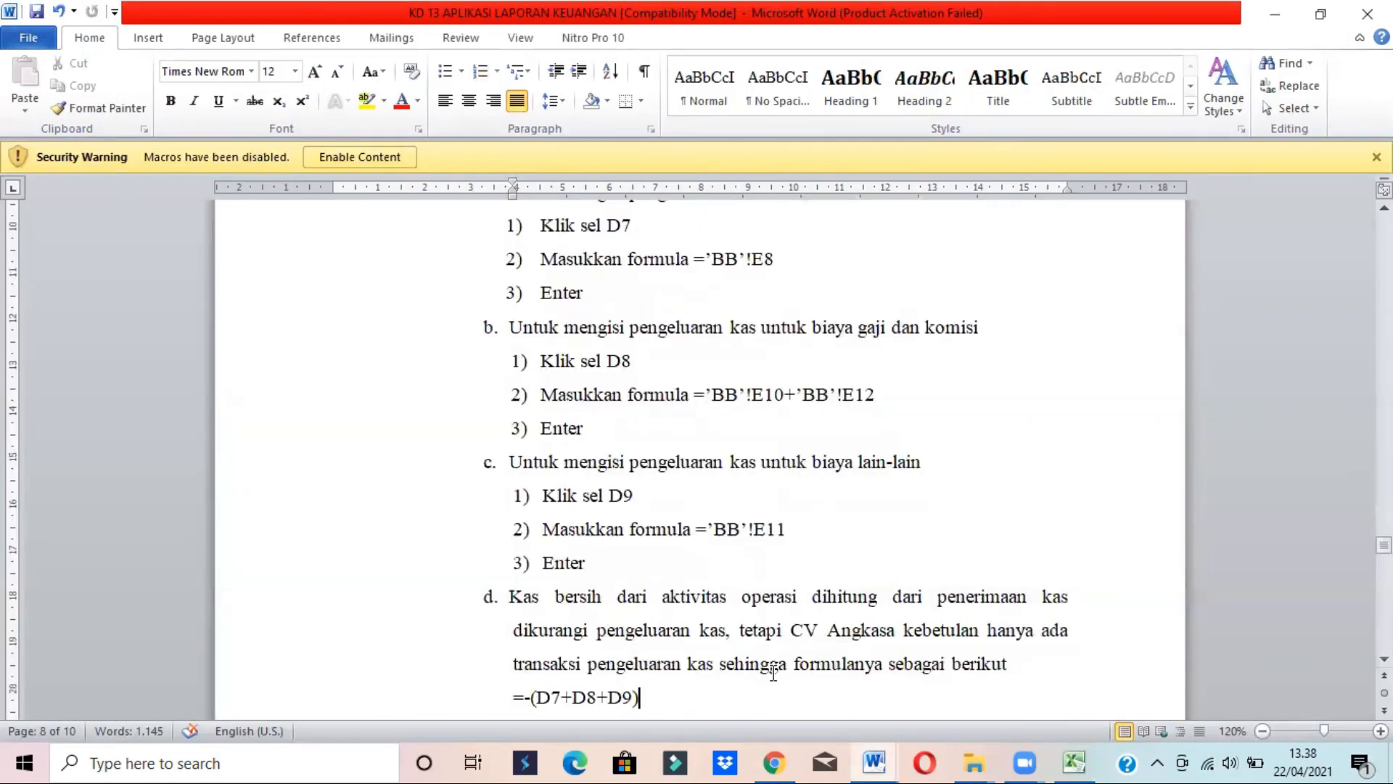
pyautogui.scroll(-2, 774, 674)
pyautogui.hotkey('alt', 'Tab')
pyautogui.press('Up')
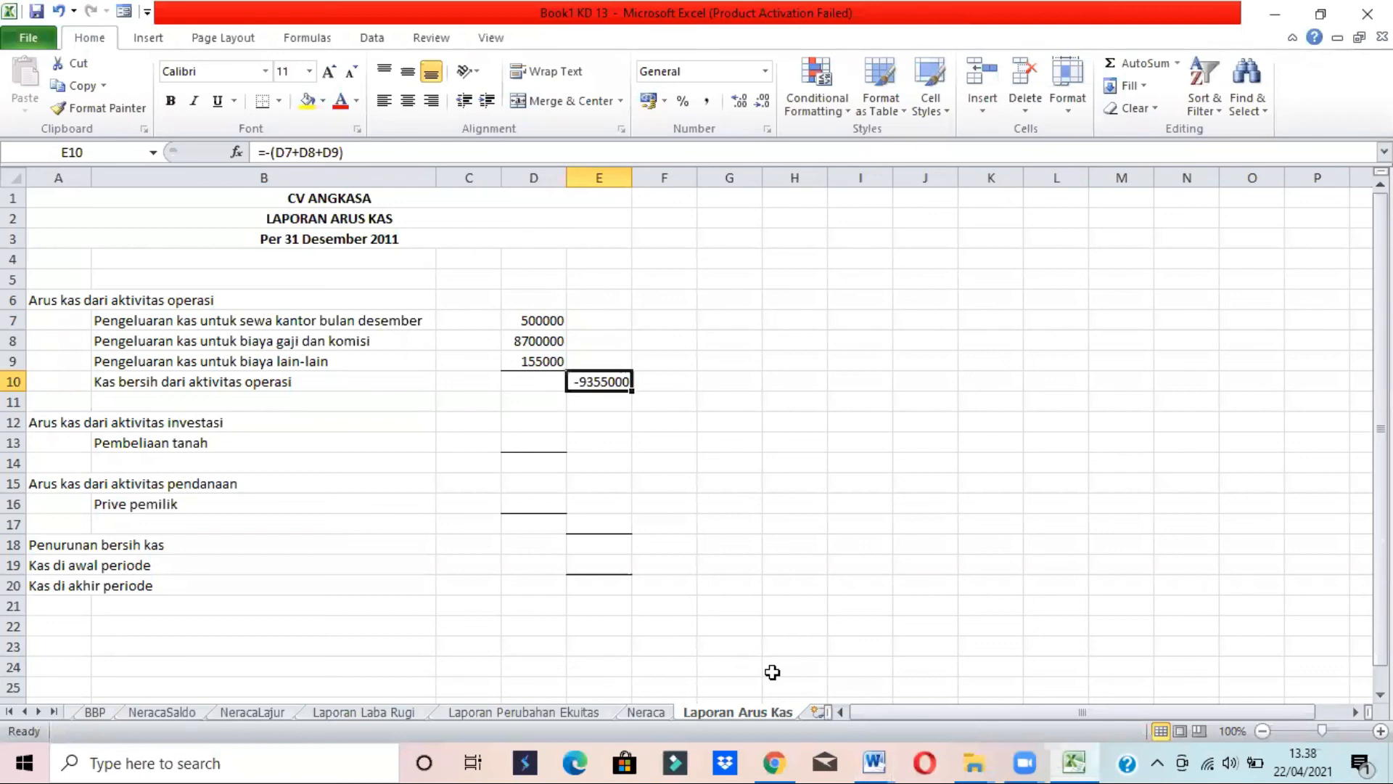
pyautogui.hotkey('alt', 'Tab')
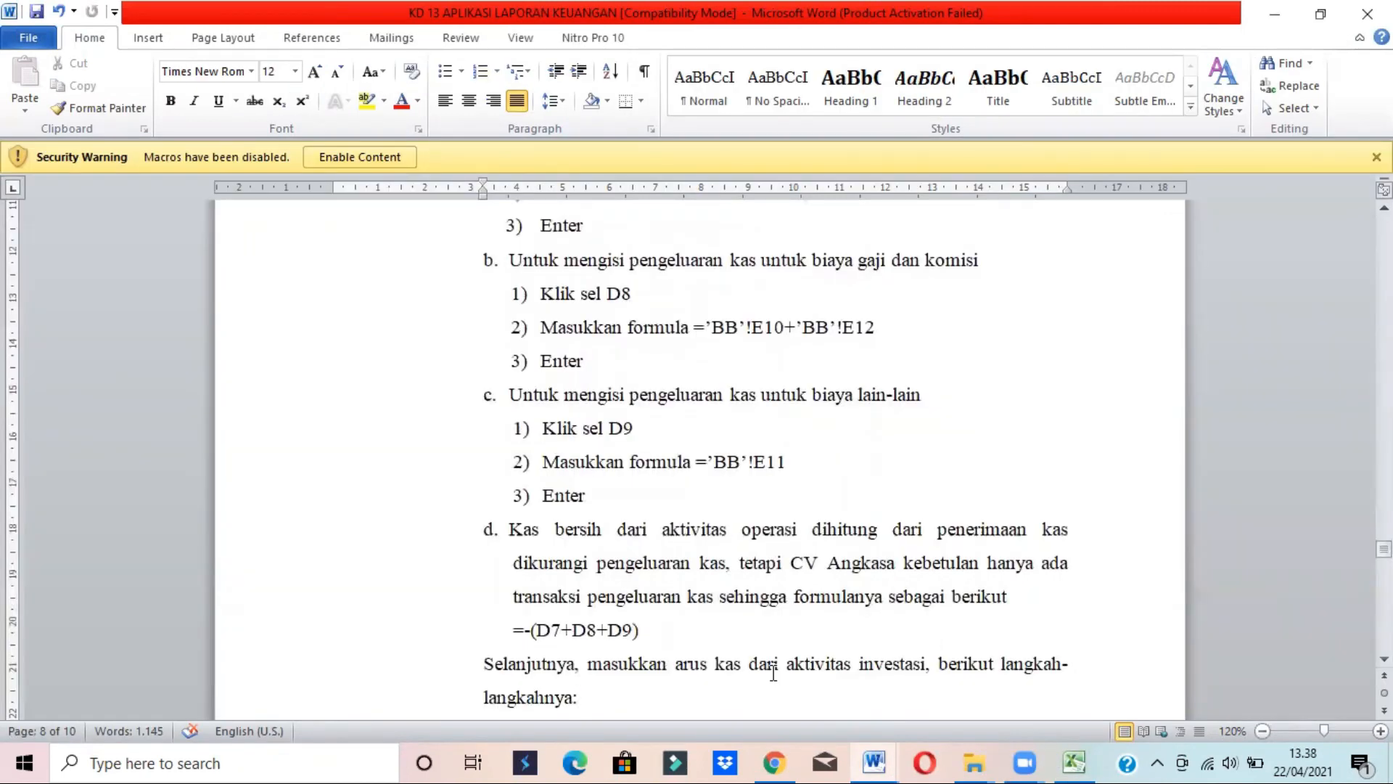
pyautogui.hotkey('alt', 'Tab')
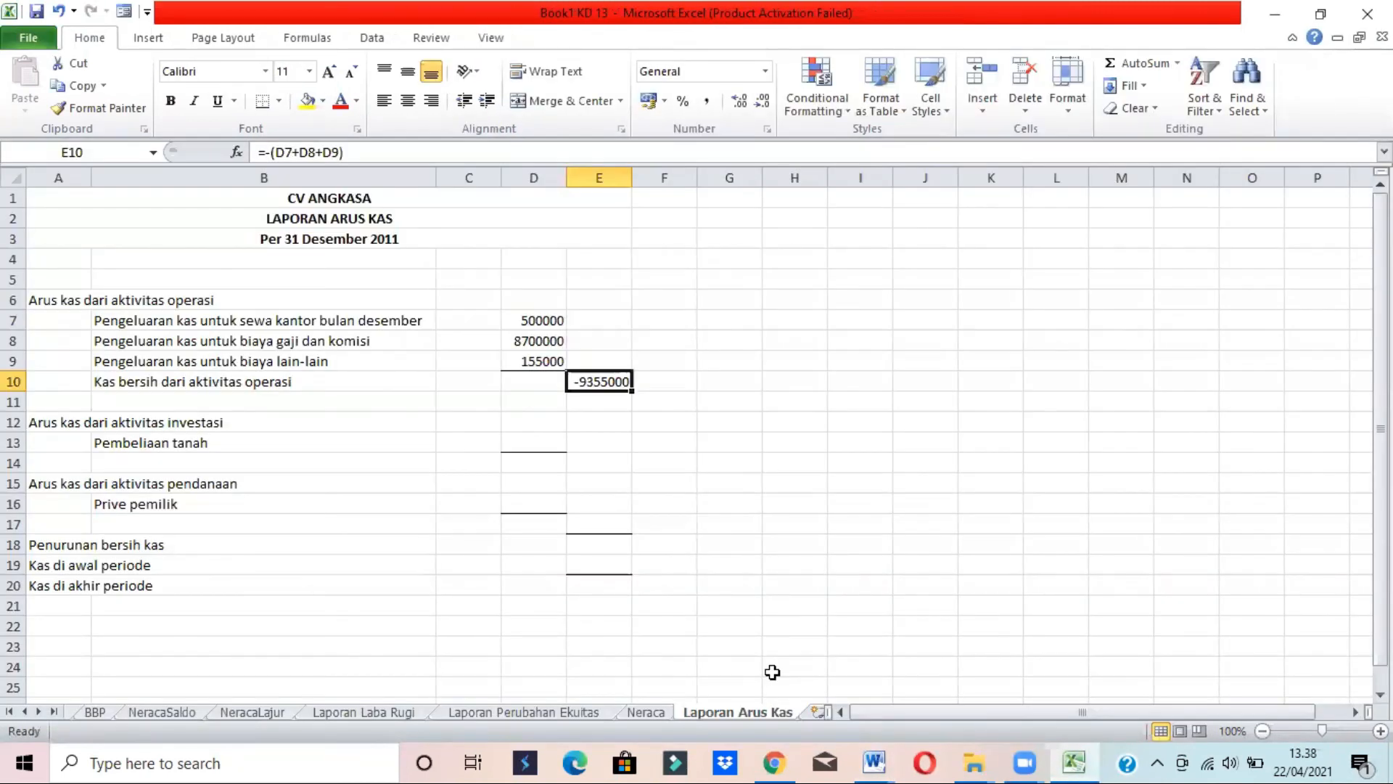
pyautogui.hotkey('alt', 'Tab')
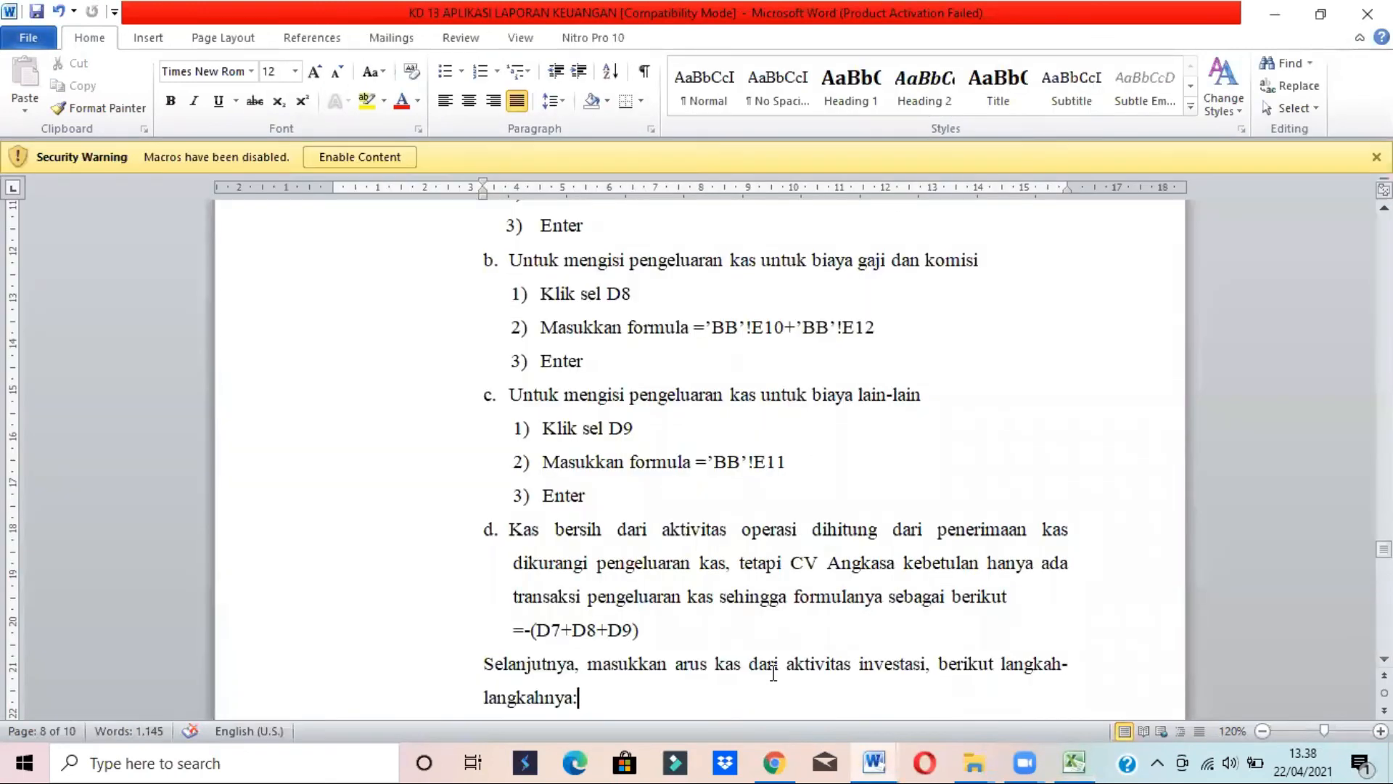
# Read the D13 land purchase instruction in the KD 13 module and examine the 4 December land transaction in the KD 311 Word document
pyautogui.write('Untuk mengisi pengeluaran kas untuk pembelian tanah Klik sel D13')
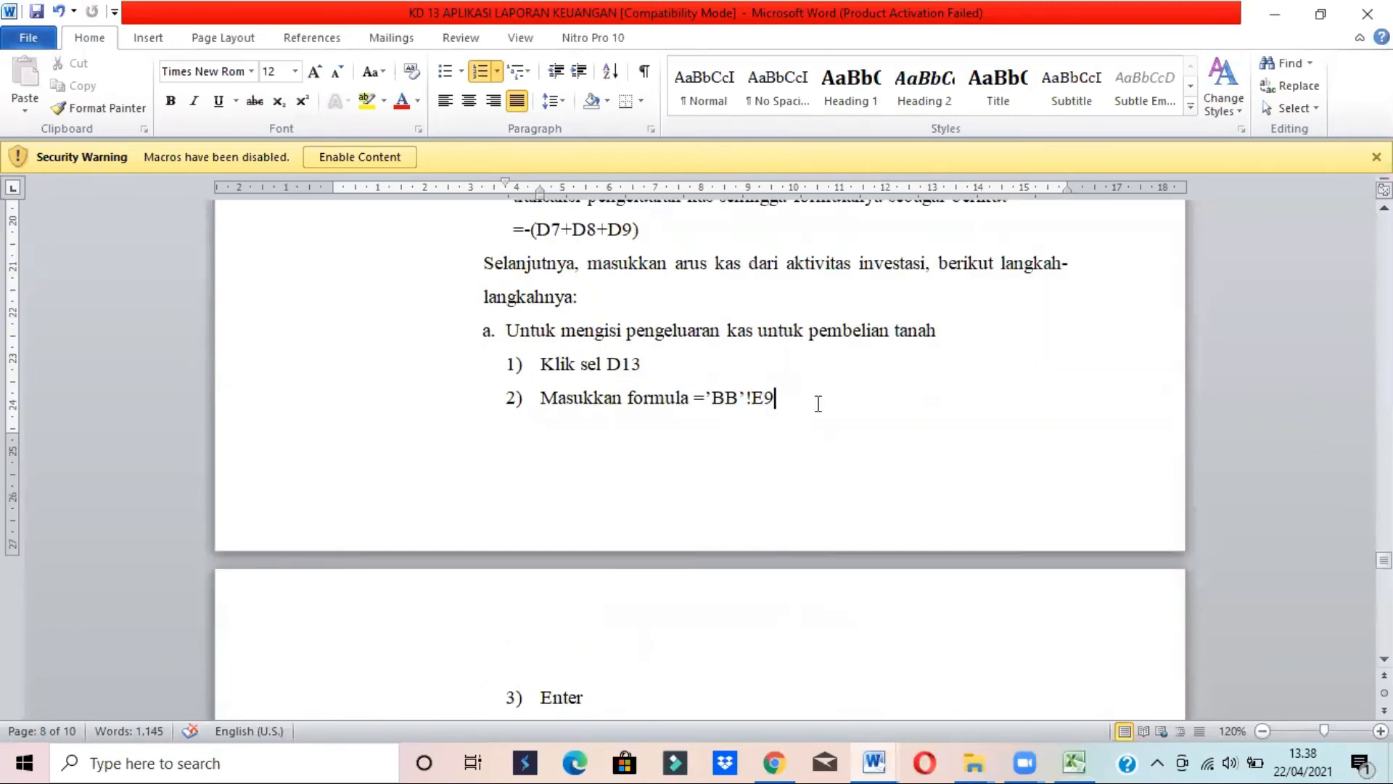
pyautogui.hotkey('alt', 'Tab')
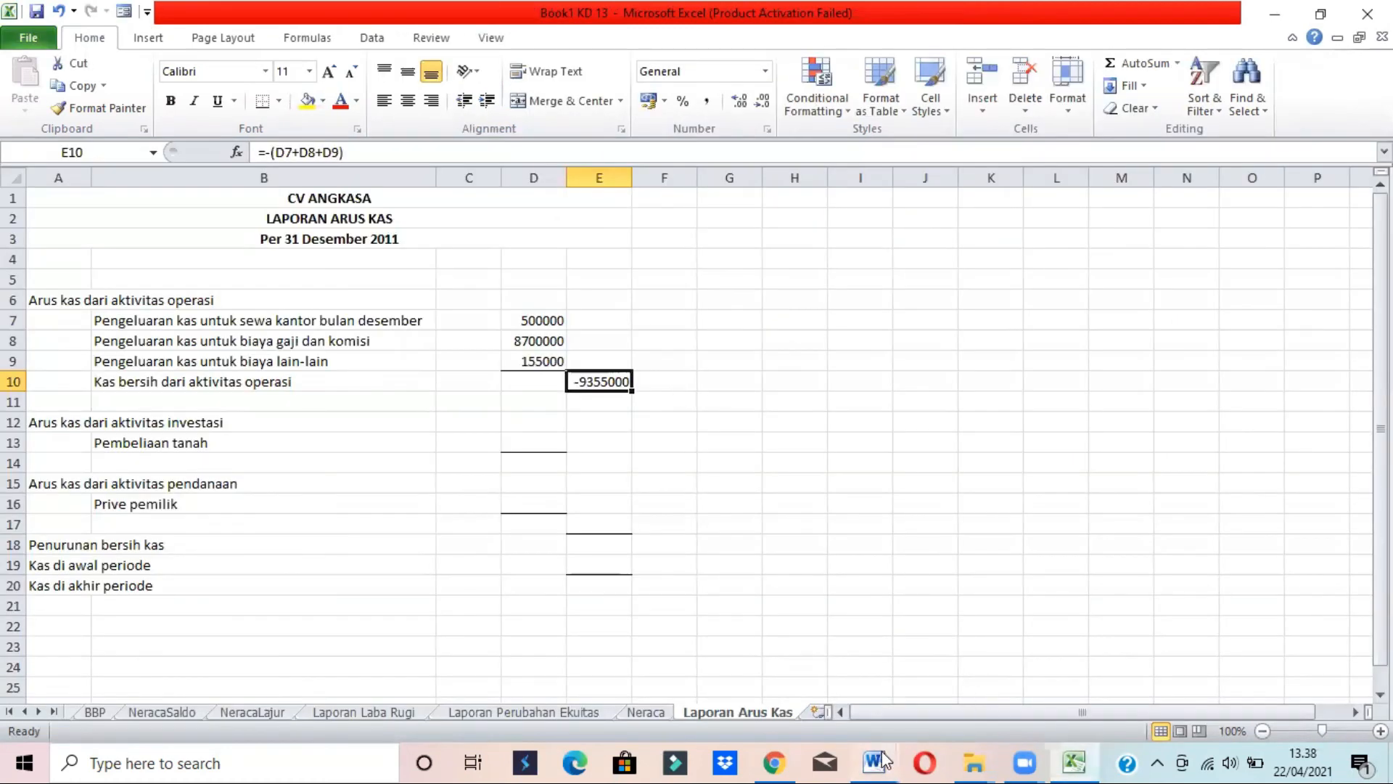
pyautogui.moveTo(876, 762)
pyautogui.click(945, 681)
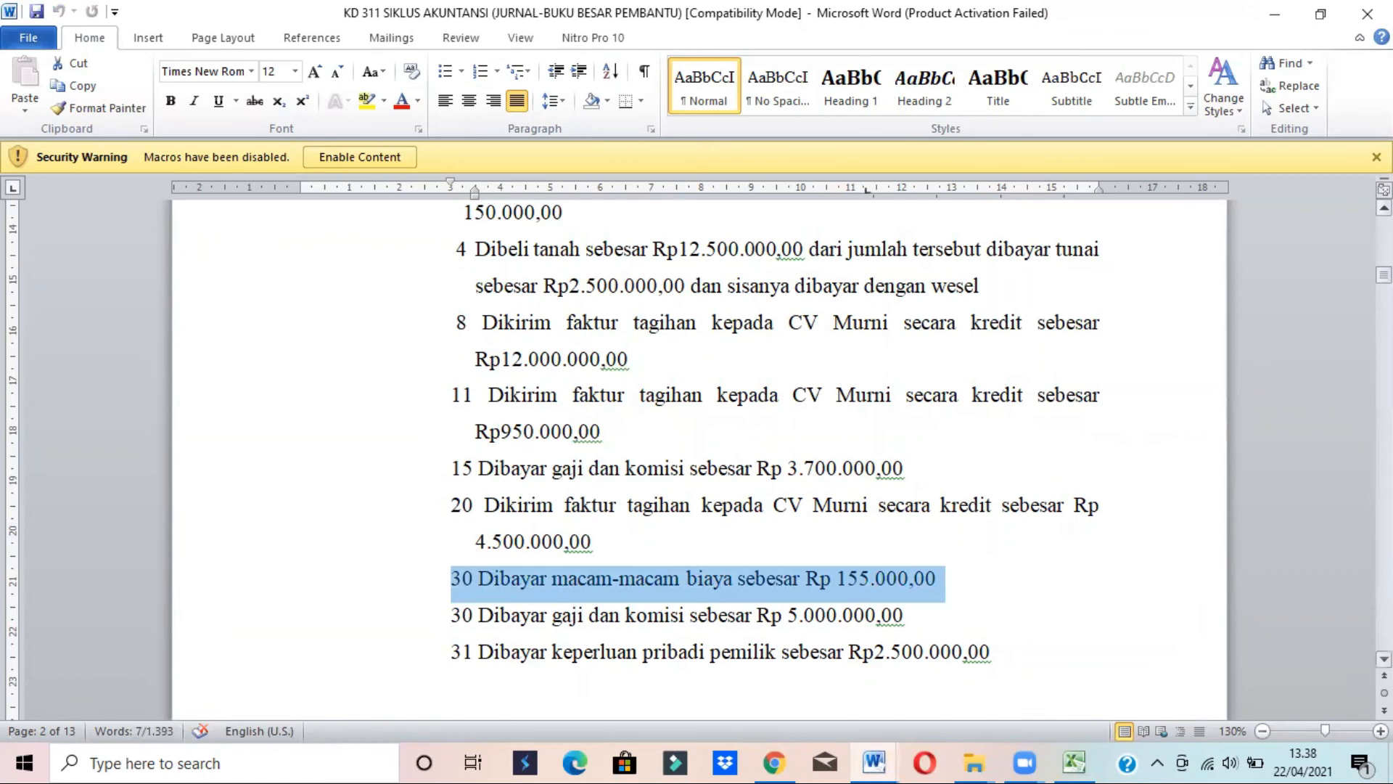
pyautogui.scroll(2, 1384, 436)
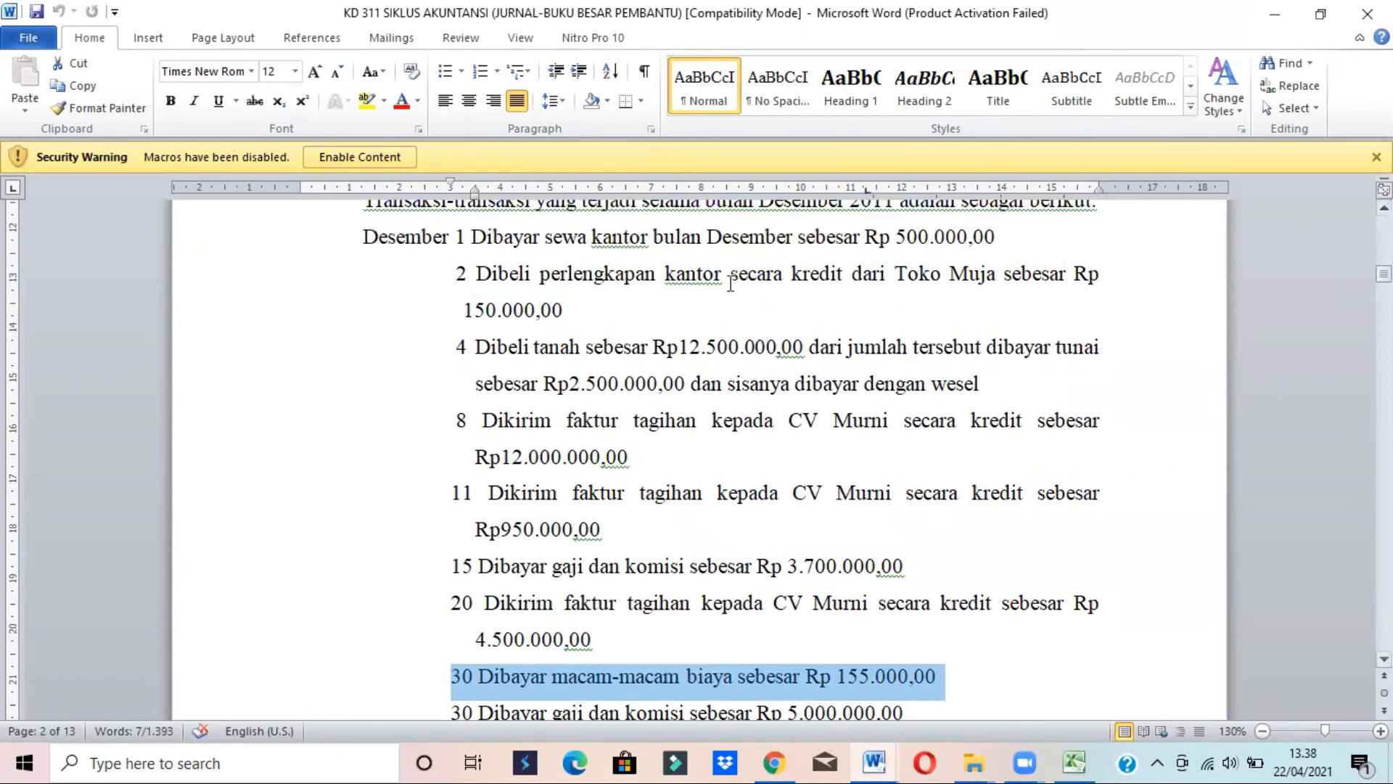
pyautogui.tripleClick(600, 350)
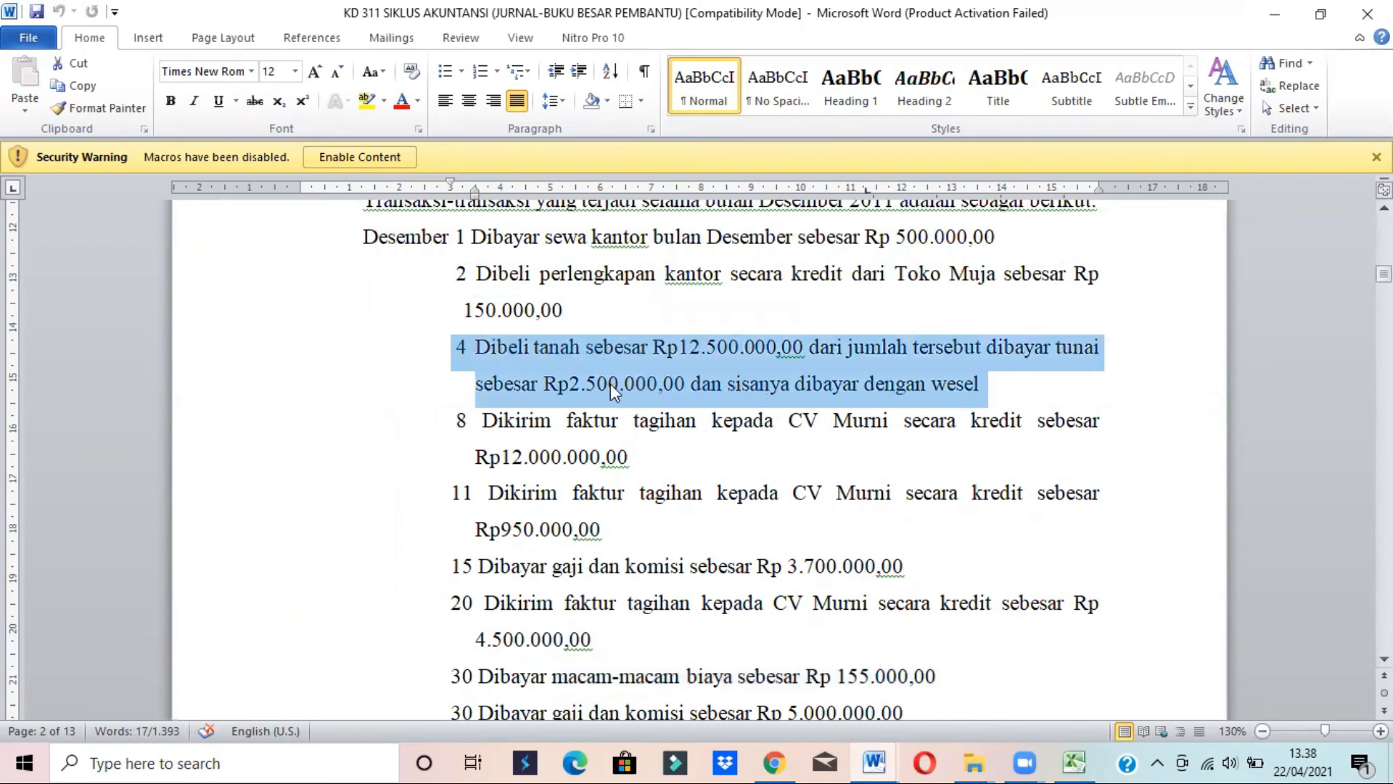
pyautogui.doubleClick(611, 383)
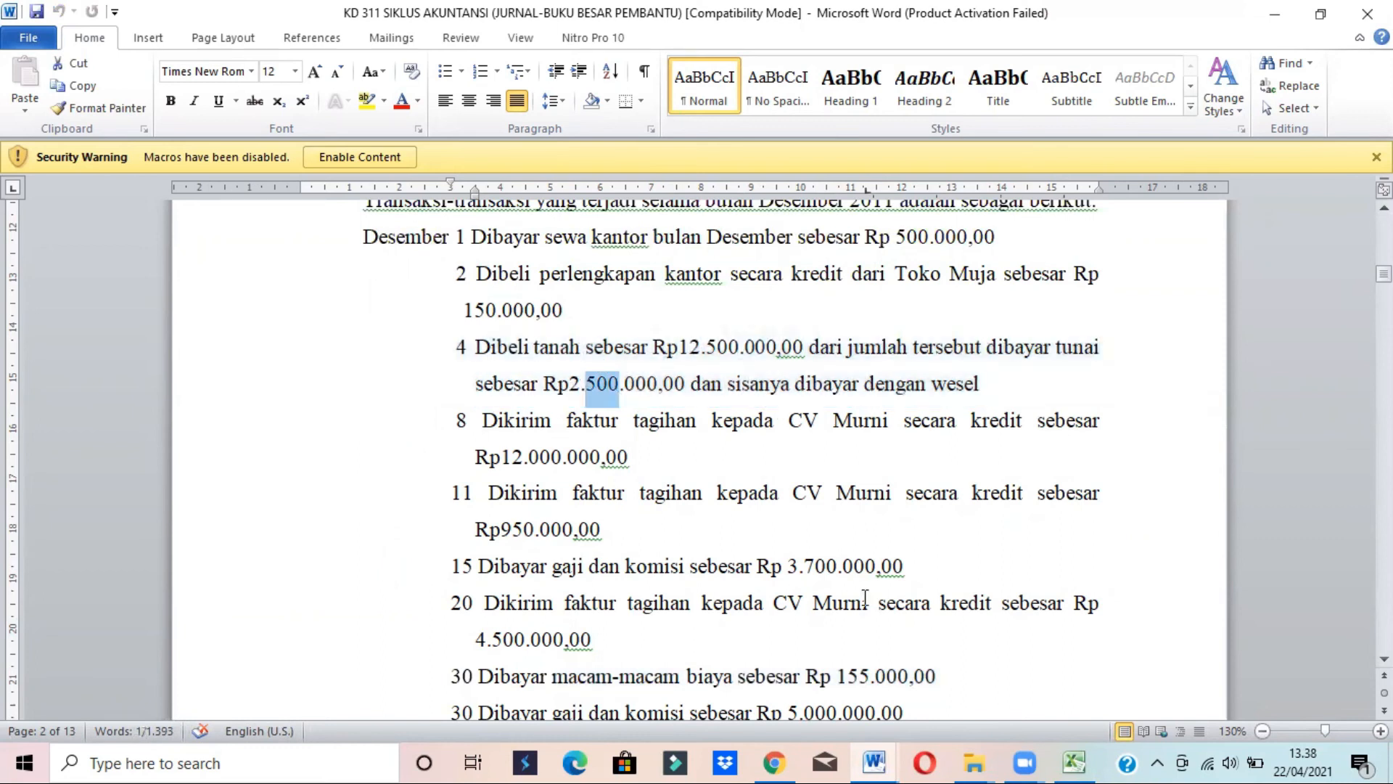
pyautogui.hotkey('alt', 'Tab')
pyautogui.hotkey('alt', 'Tab')
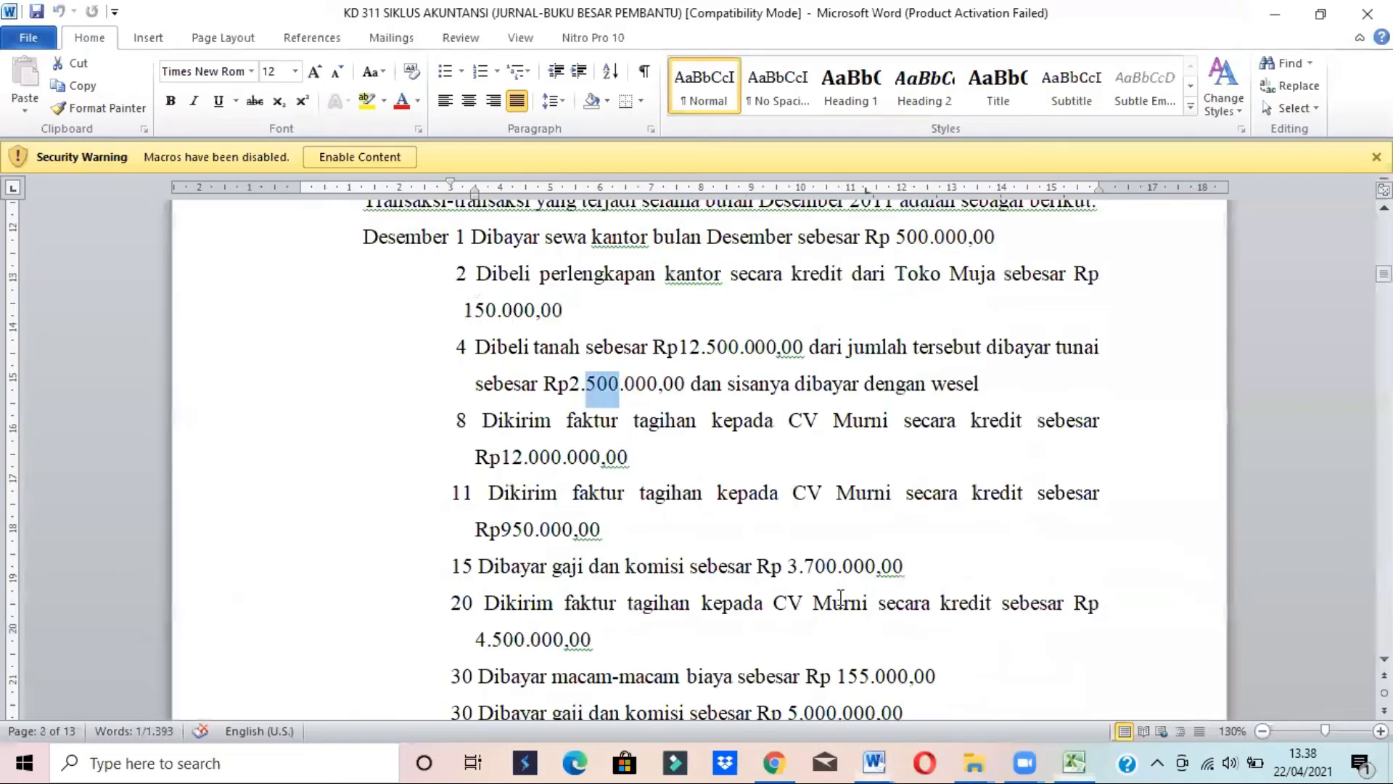
pyautogui.moveTo(487, 408); pyautogui.dragTo(964, 382)
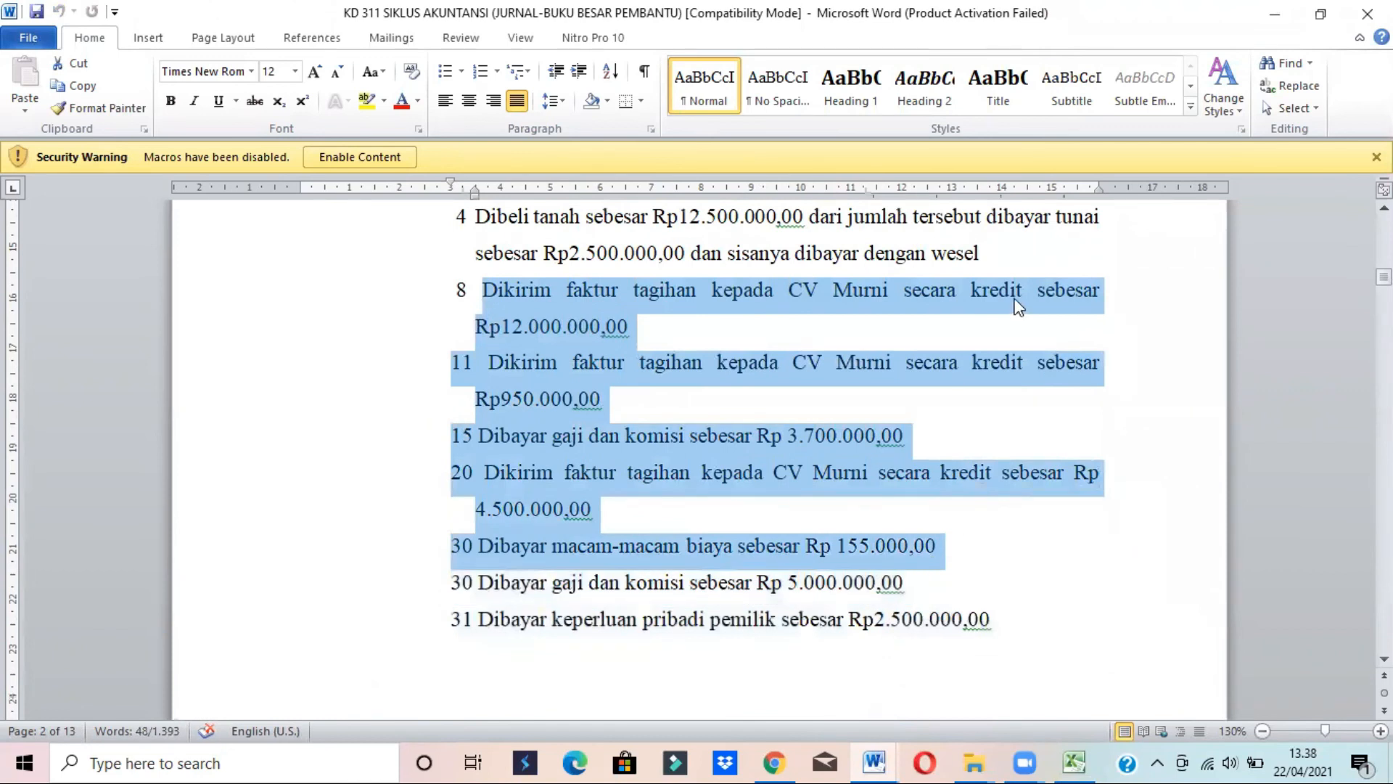
pyautogui.click(1003, 261)
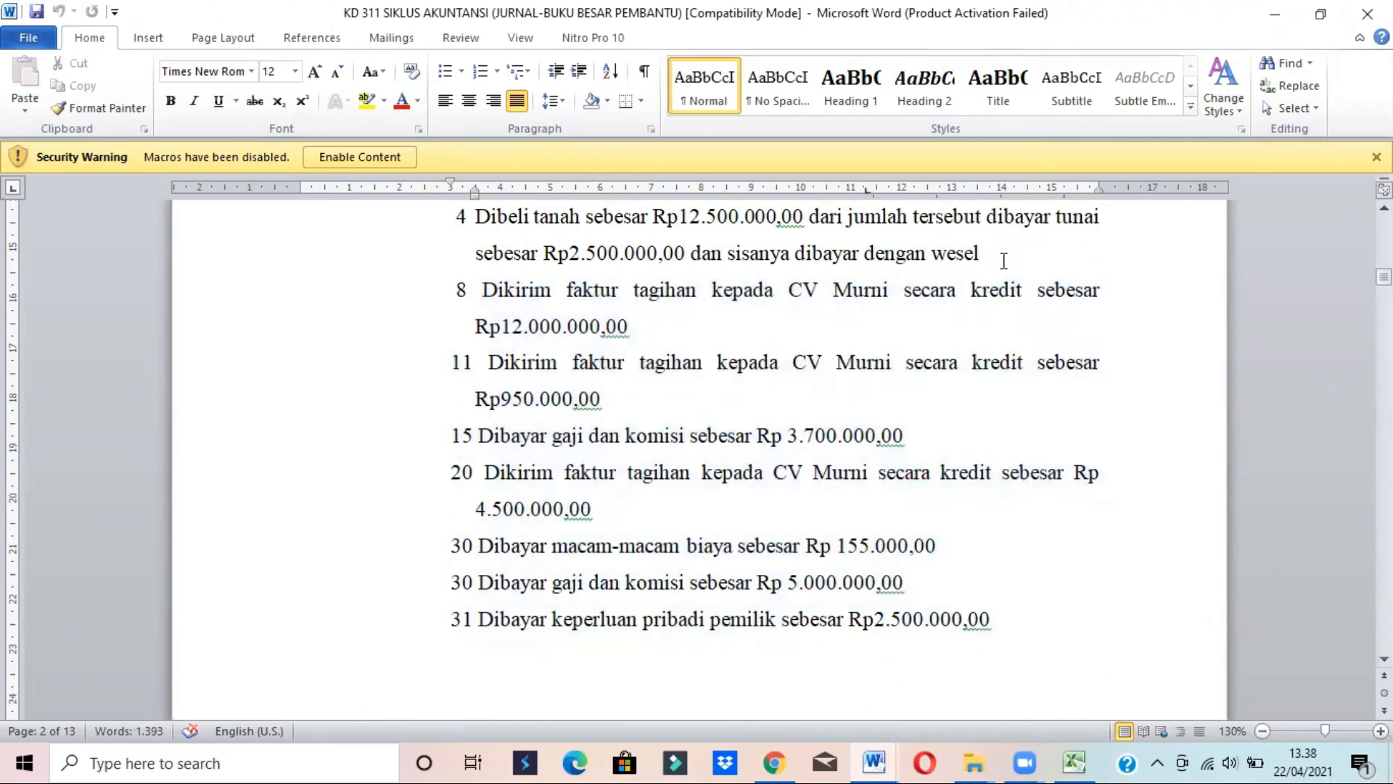
# Return to Excel, link D13 to the 4 December Kas credit in BukuBesar cell E41, and correct its label to Pembelian tanah
pyautogui.hotkey('alt', 'Tab')
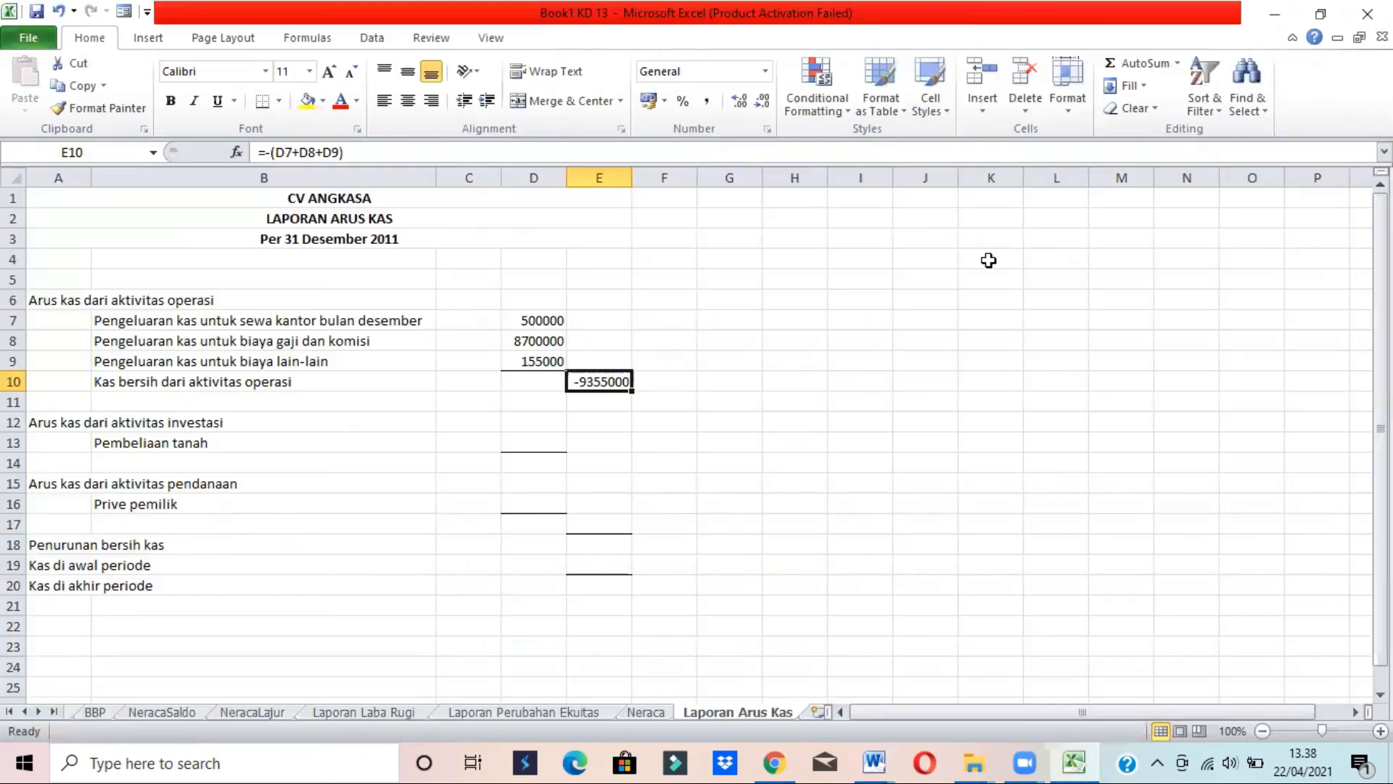
pyautogui.click(515, 440)
pyautogui.write('=')
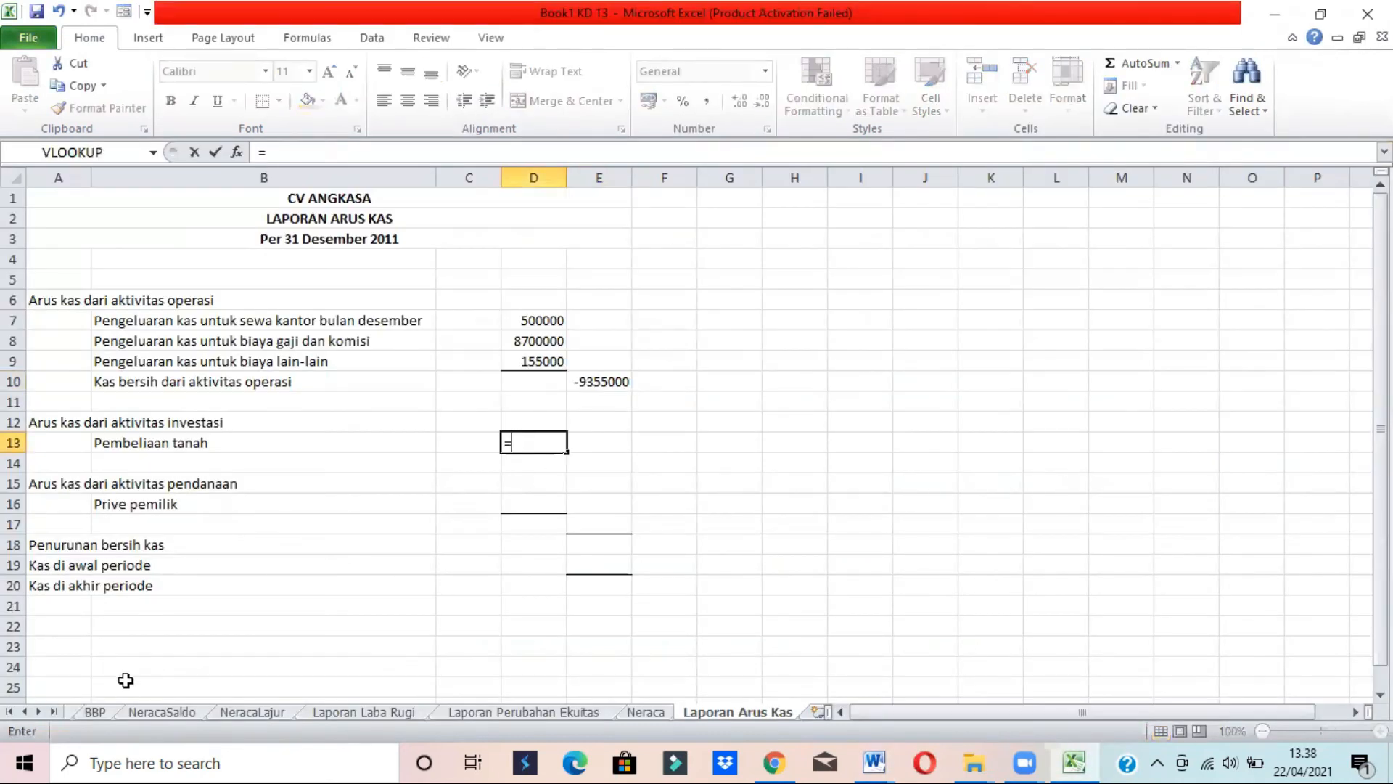
pyautogui.click(26, 711)
pyautogui.click(109, 711)
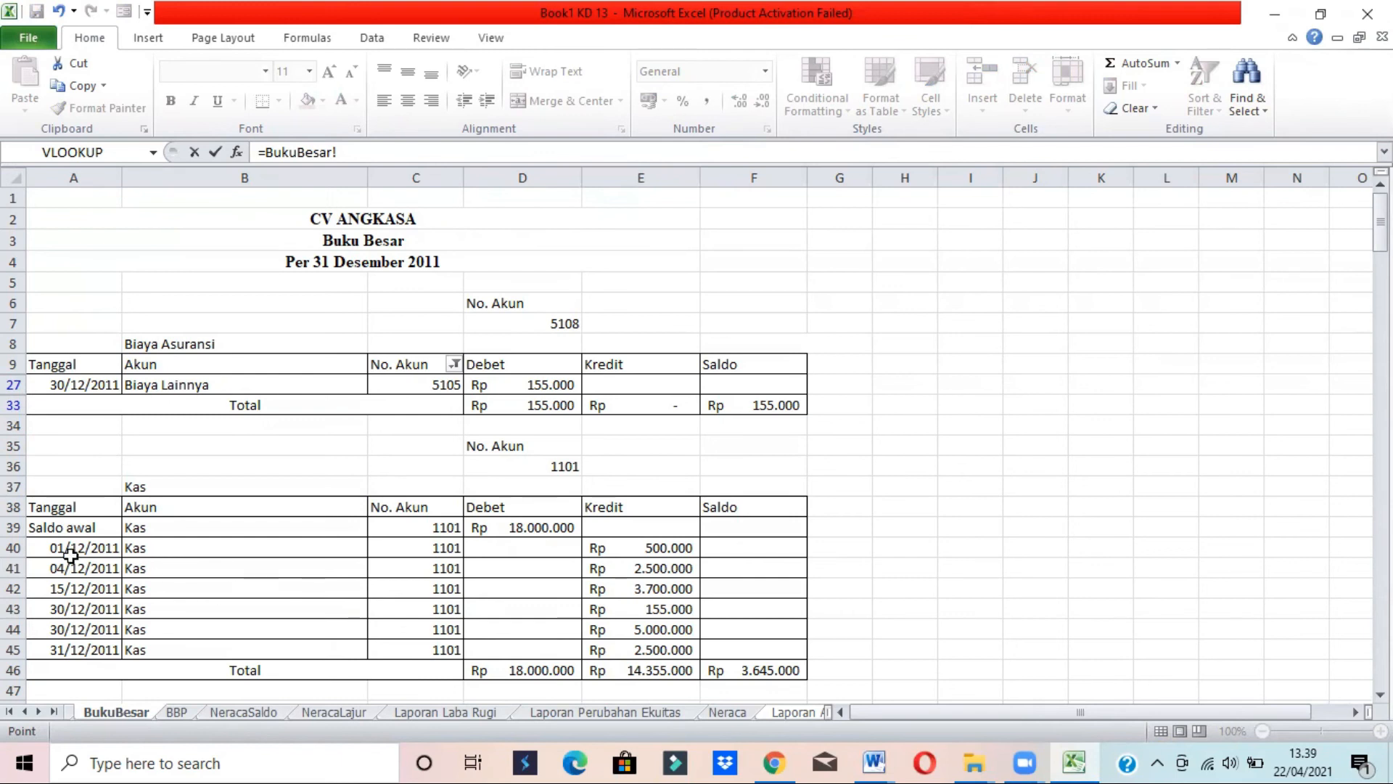
pyautogui.click(652, 568)
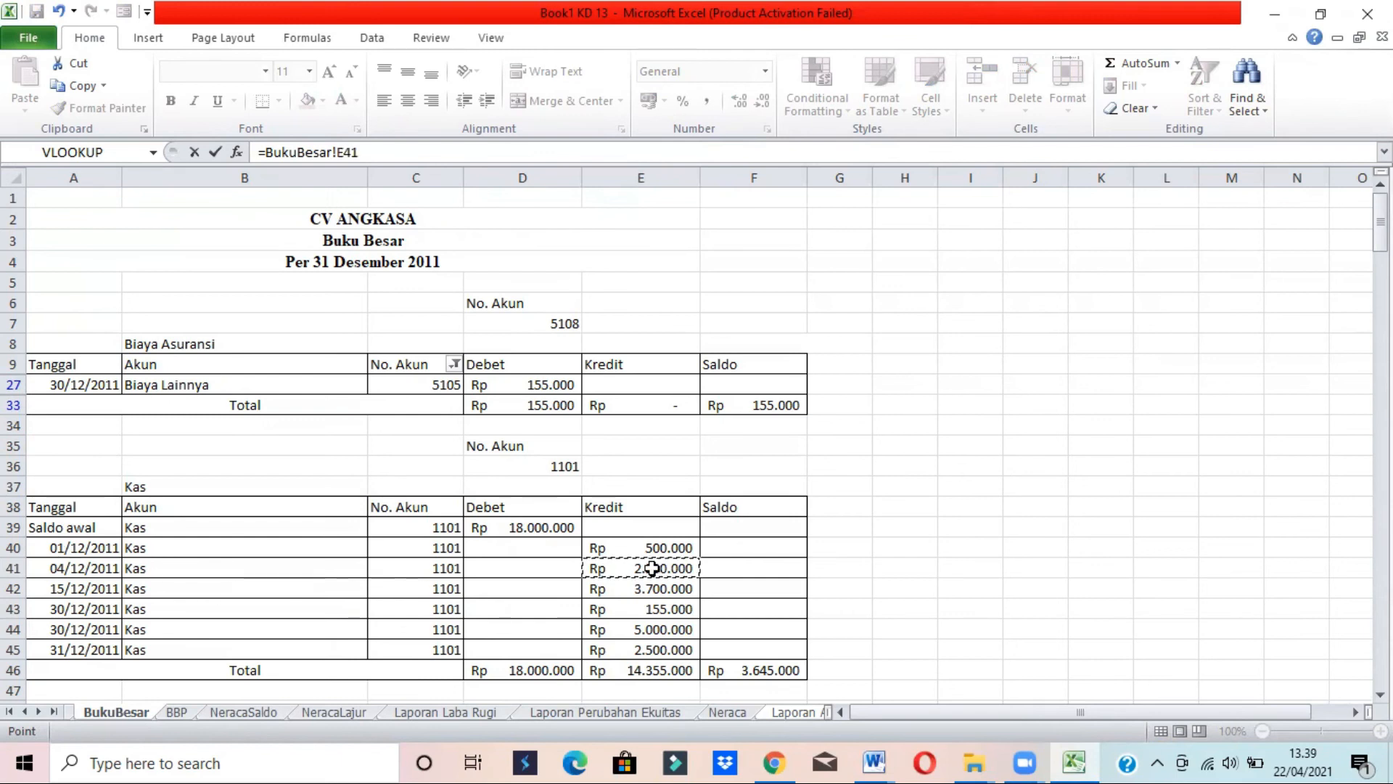
pyautogui.press('Return')
pyautogui.hotkey('alt', 'Tab')
pyautogui.hotkey('alt', 'Tab')
pyautogui.press('Up')
# Check the investing cash formula in the KD 13 Word module and calculate it in Excel cell E14 with =-(D13)
pyautogui.hotkey('alt', 'Tab')
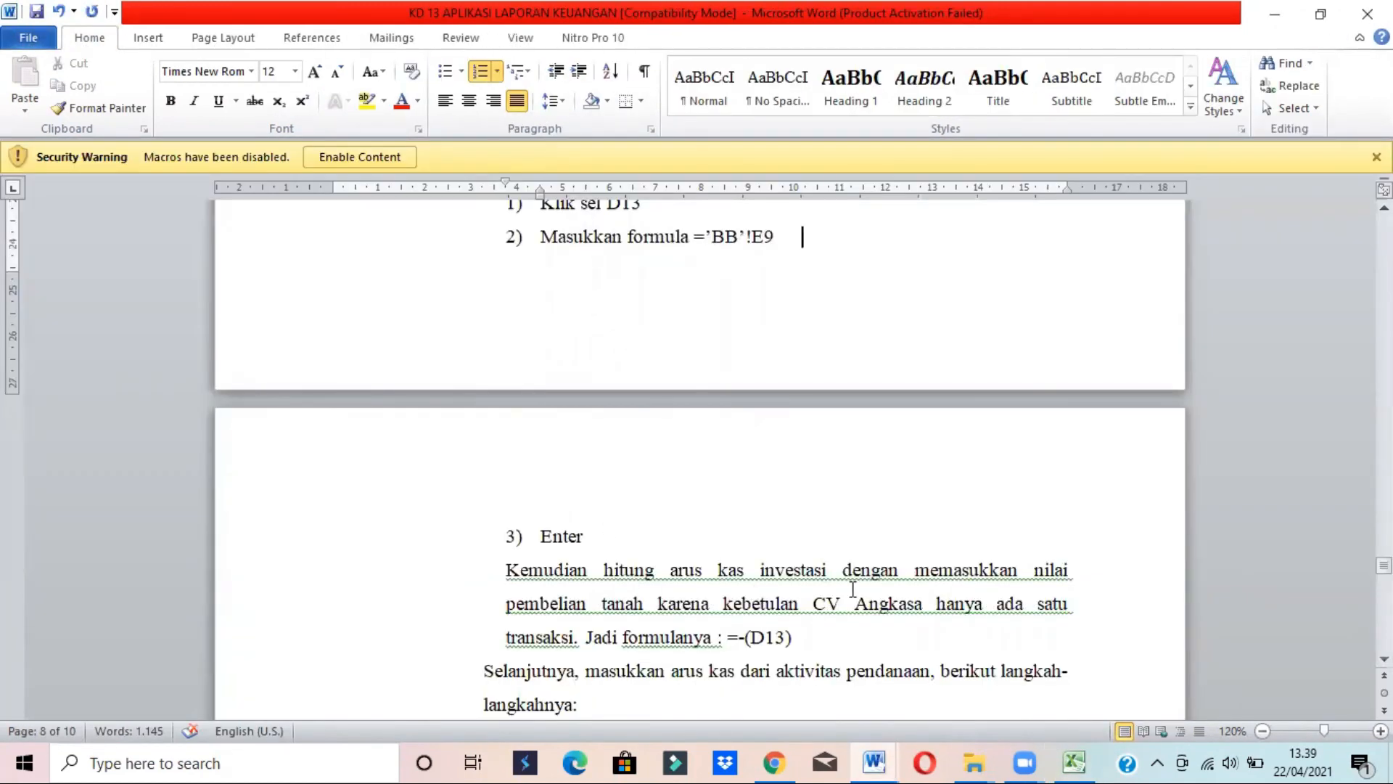
pyautogui.hotkey('alt', 'Tab')
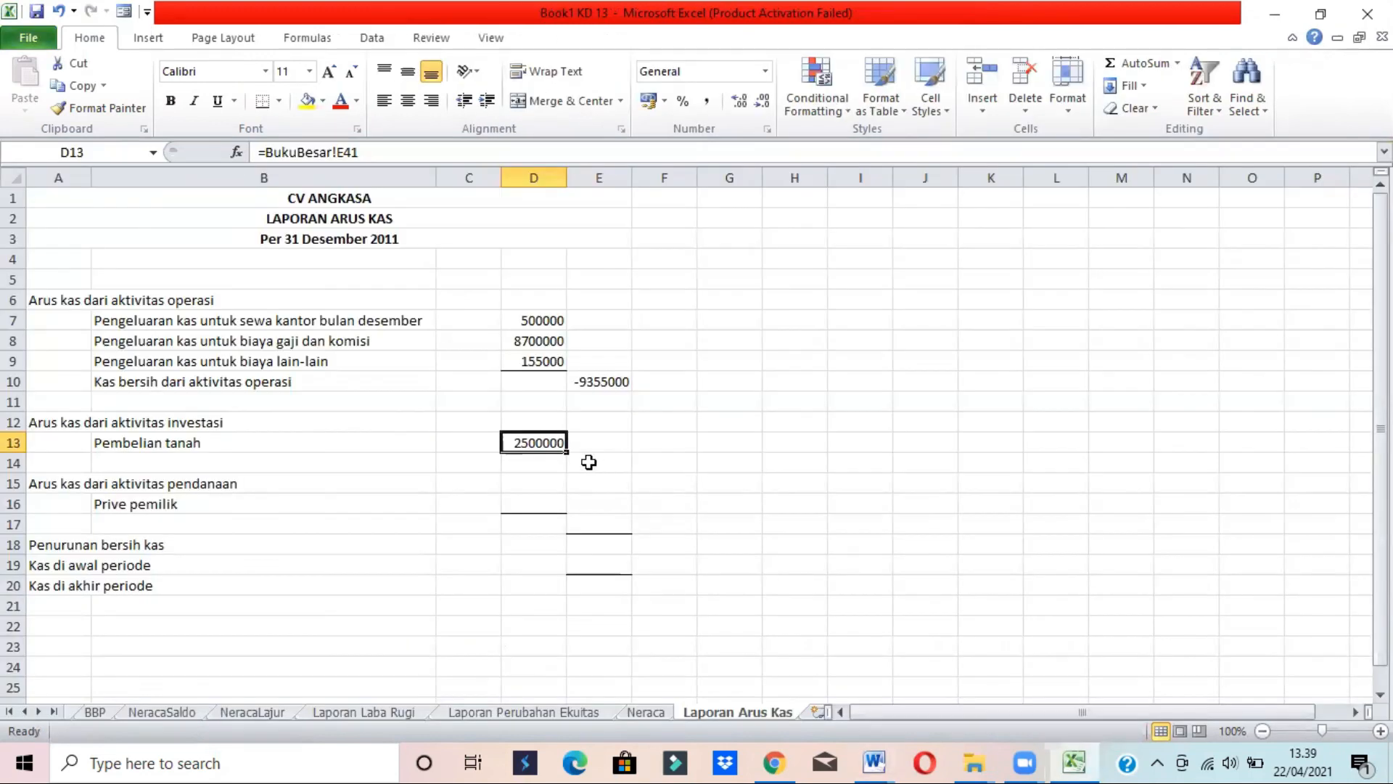
pyautogui.hotkey('alt', 'Tab')
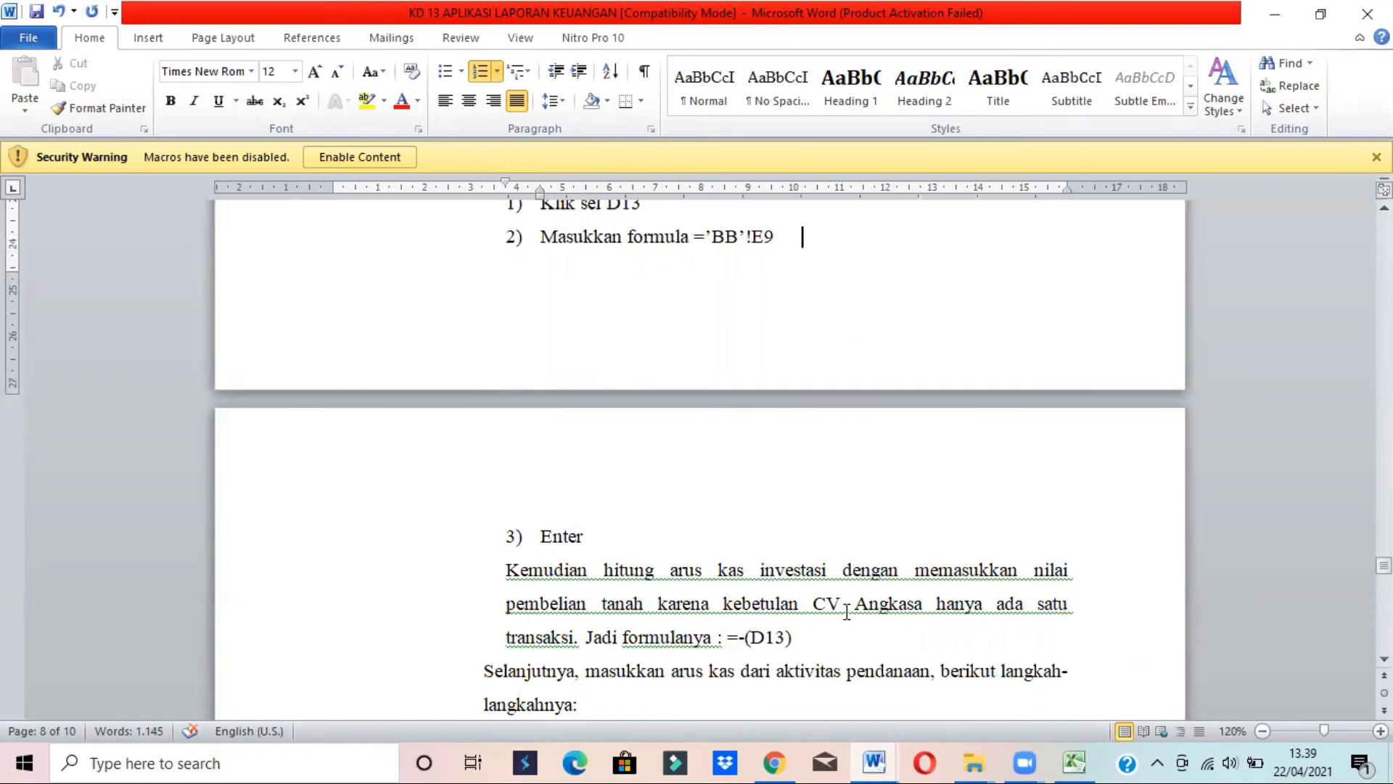
pyautogui.hotkey('alt', 'Tab')
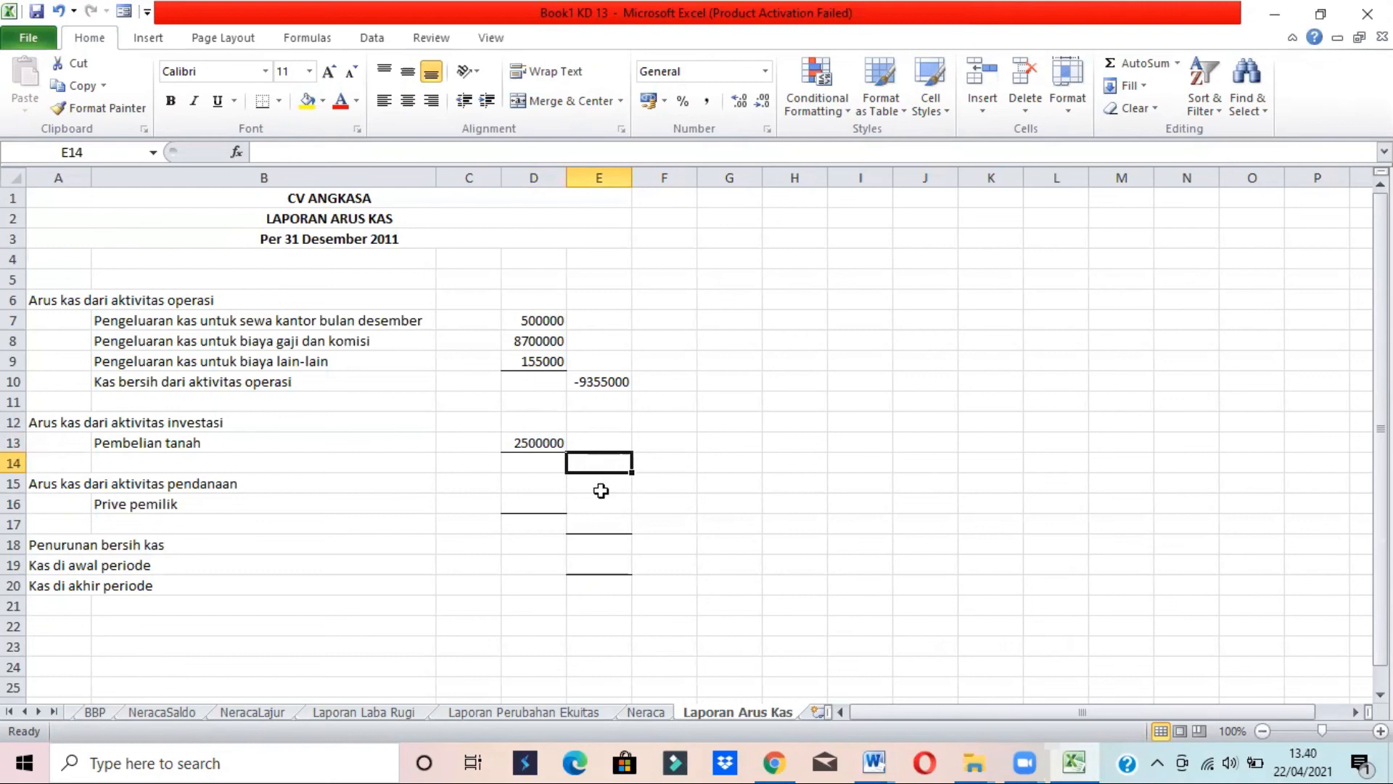
pyautogui.hotkey('alt', 'Tab')
pyautogui.hotkey('alt', 'Tab')
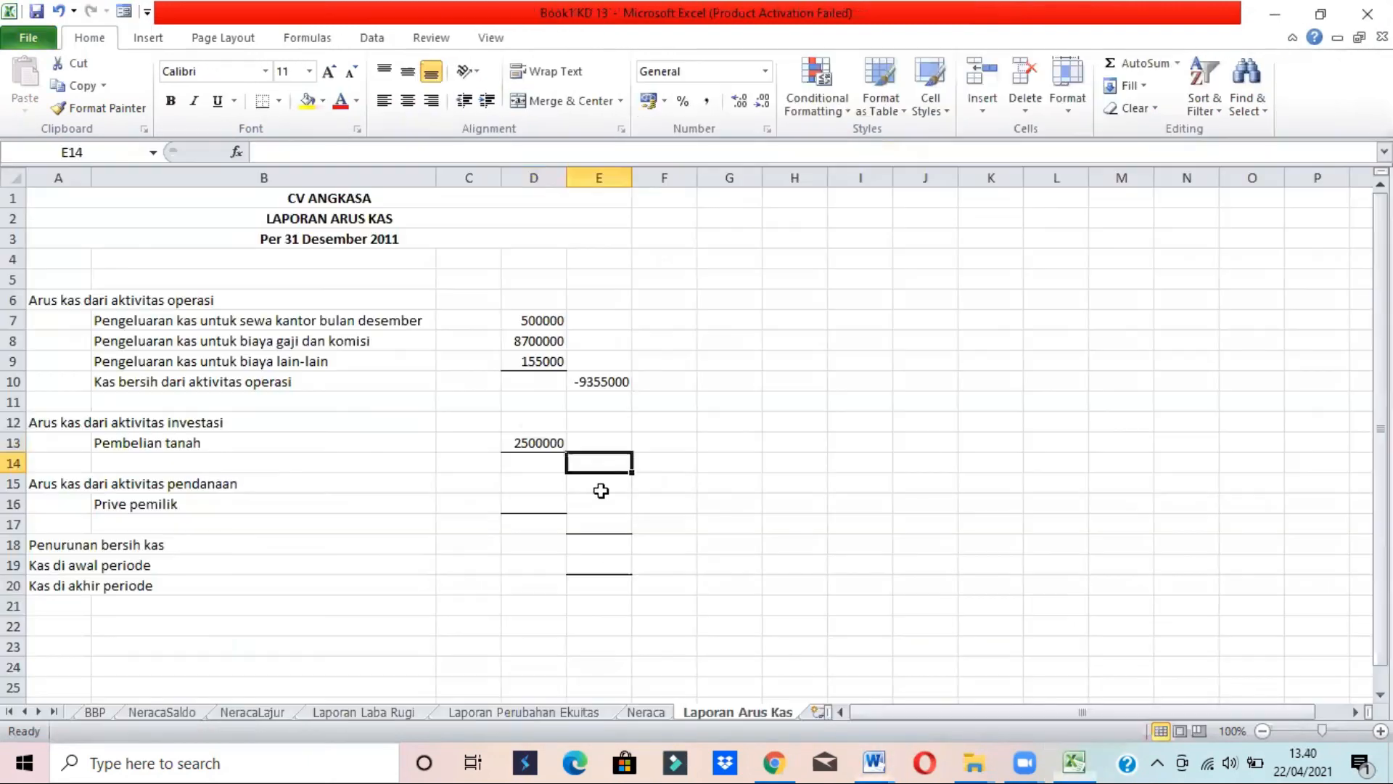
pyautogui.write('=-')
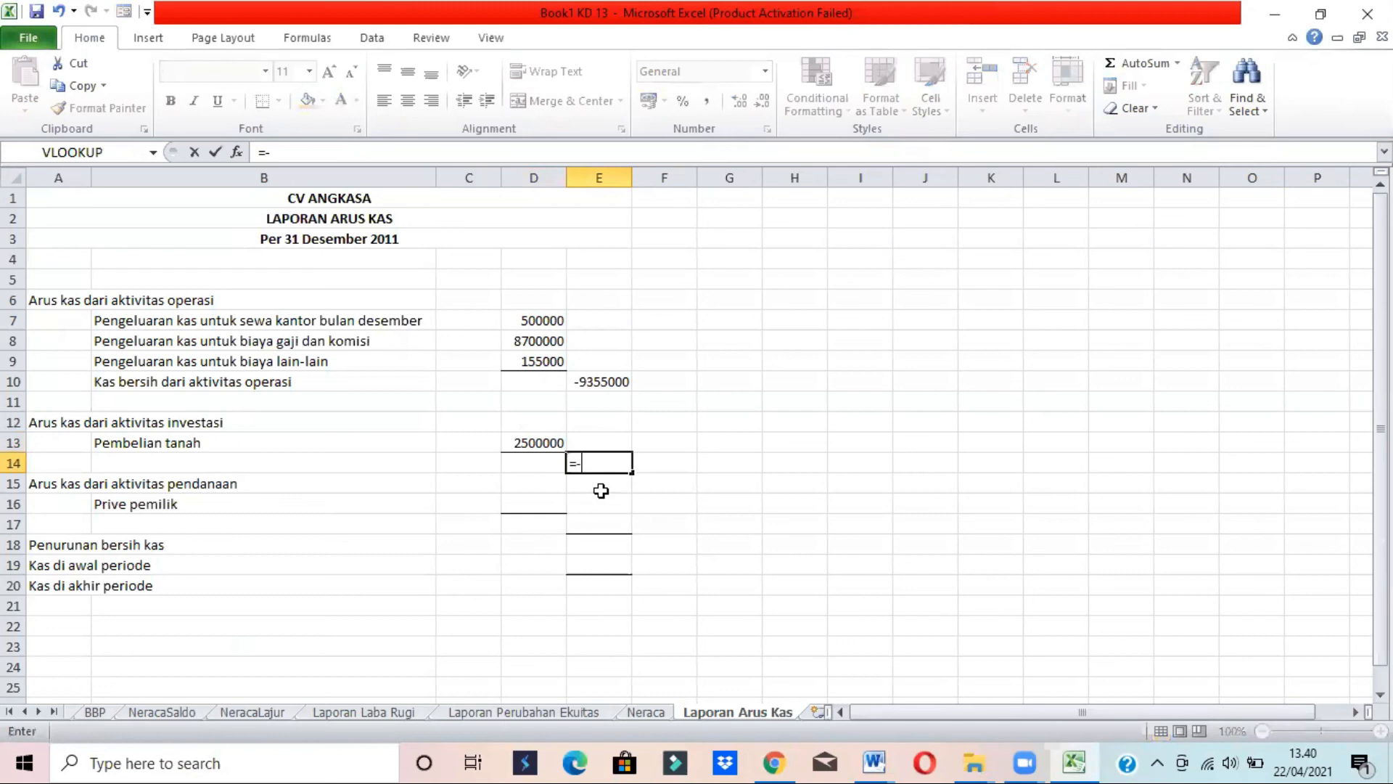
pyautogui.write('(')
pyautogui.click(536, 444)
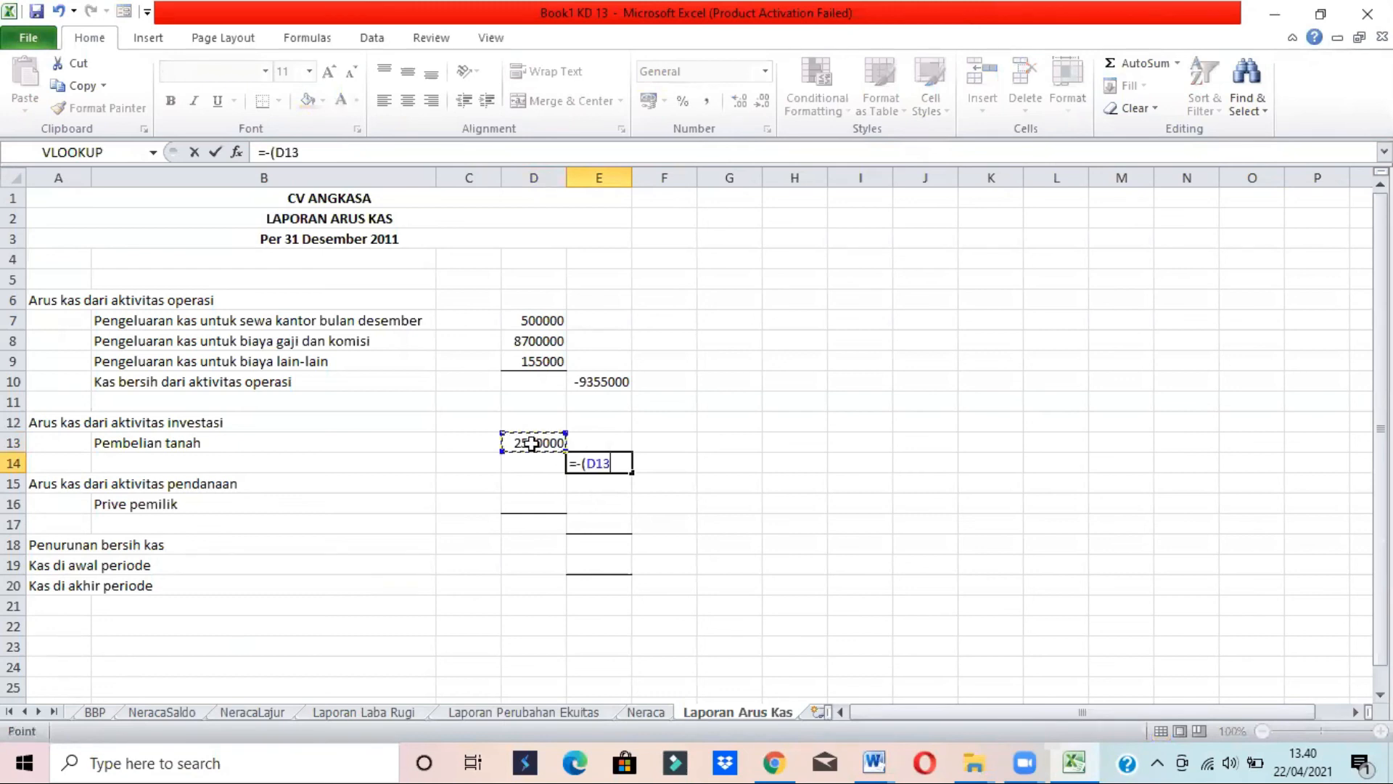
pyautogui.write(')')
pyautogui.press('Return')
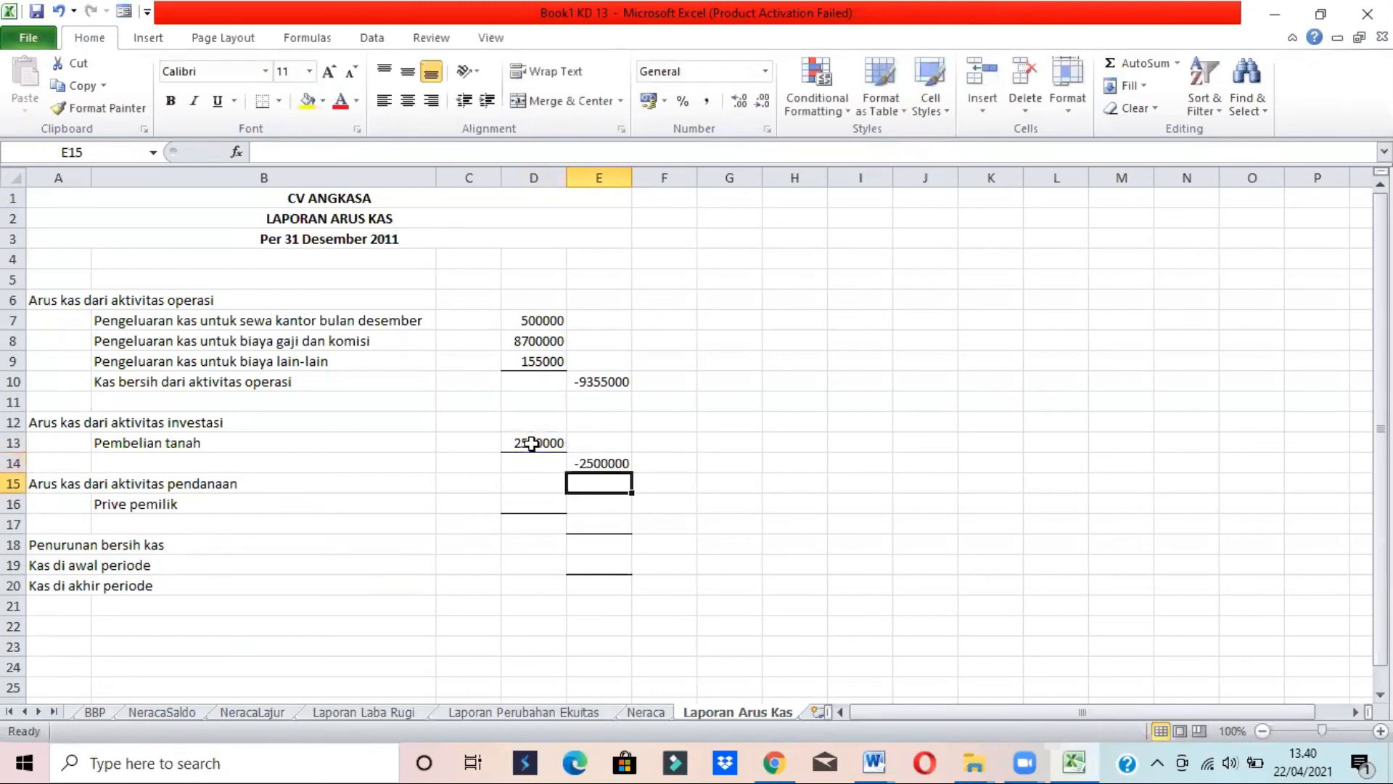
# Read the financing activities section in the KD 13 Word module, including the D16 instructions for the owner's prive
pyautogui.hotkey('alt', 'Tab')
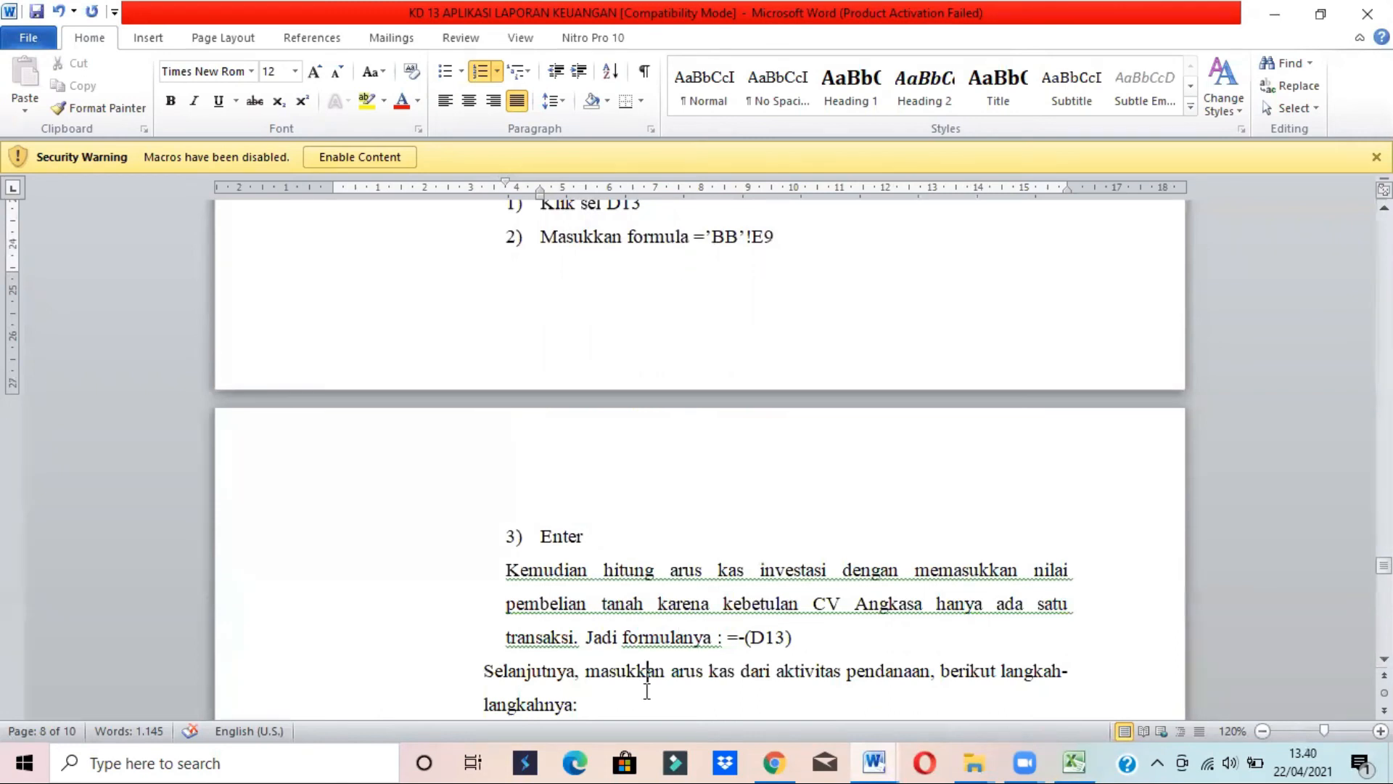
pyautogui.press('Down')
pyautogui.press('Down')
pyautogui.press('Down')
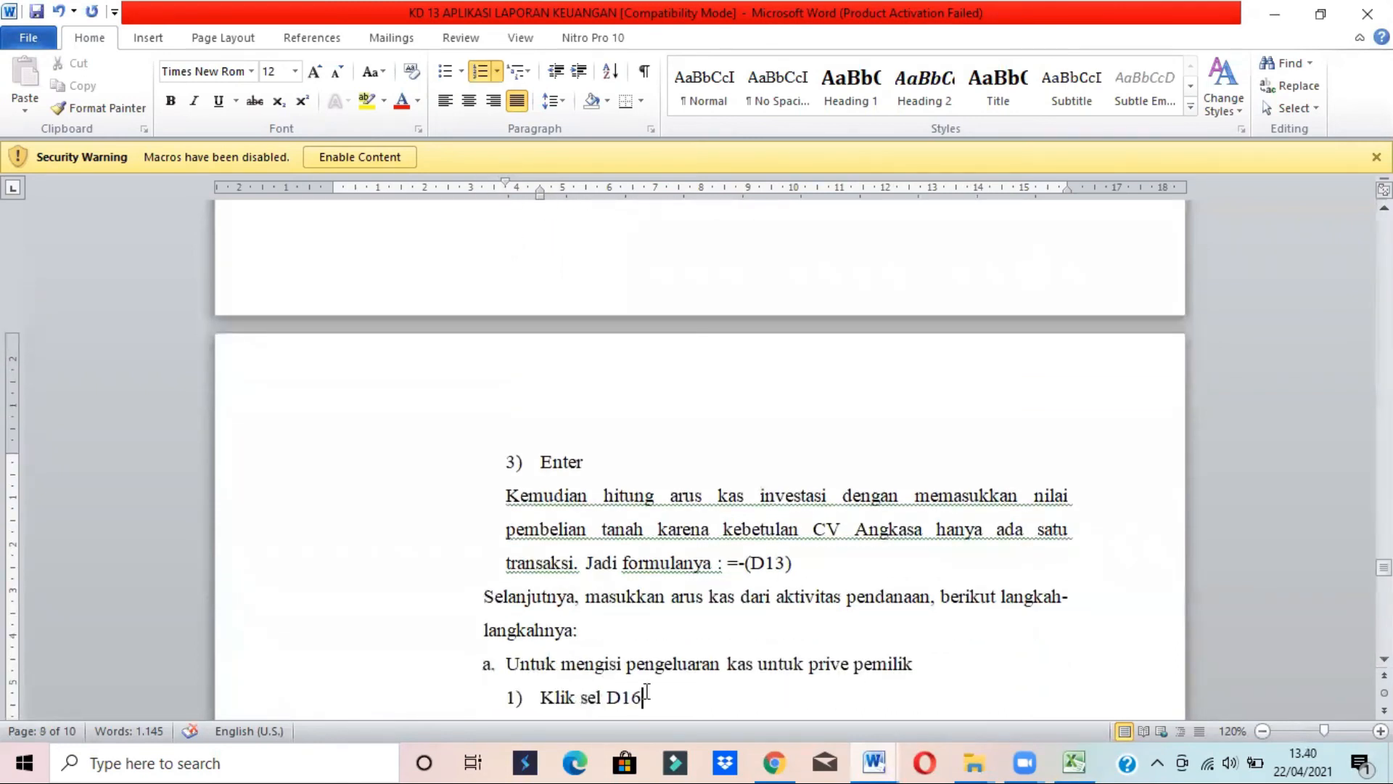
pyautogui.press('Down')
pyautogui.press('Down')
pyautogui.press('Down')
pyautogui.press('Down')
pyautogui.press('Down')
pyautogui.press('Down')
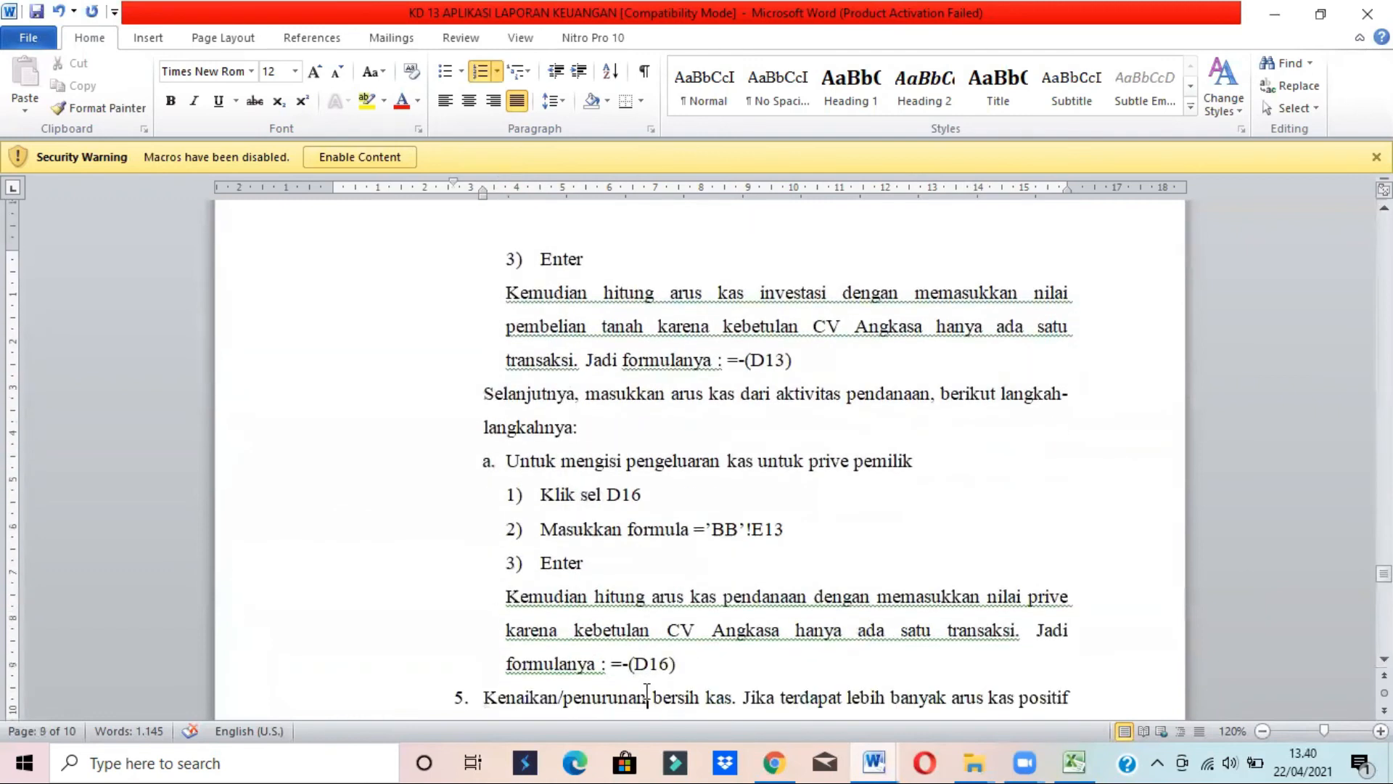
pyautogui.press('Down')
pyautogui.press('Down')
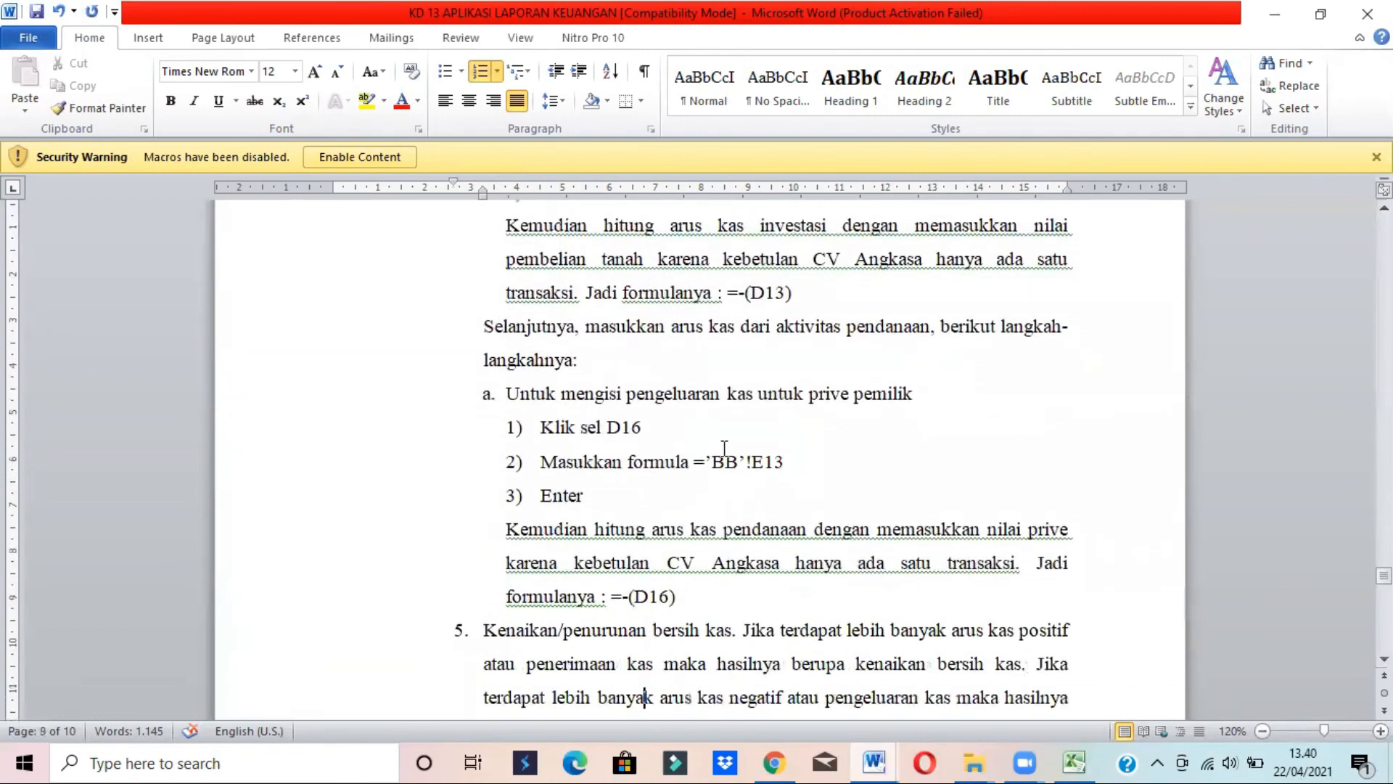
pyautogui.moveTo(727, 393); pyautogui.dragTo(871, 434)
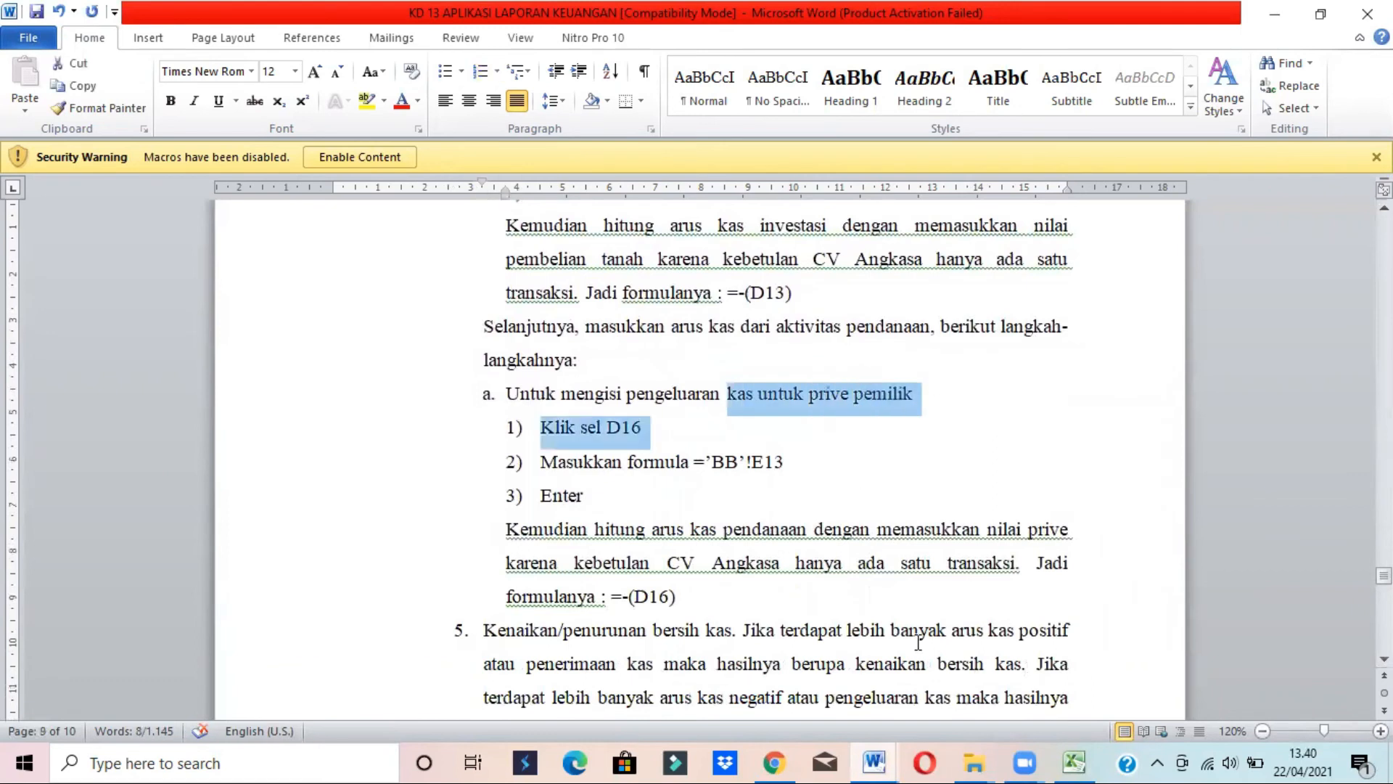
# Examine the 31 December payment for the owner's personal needs in the KD 311 Word document
pyautogui.moveTo(878, 762)
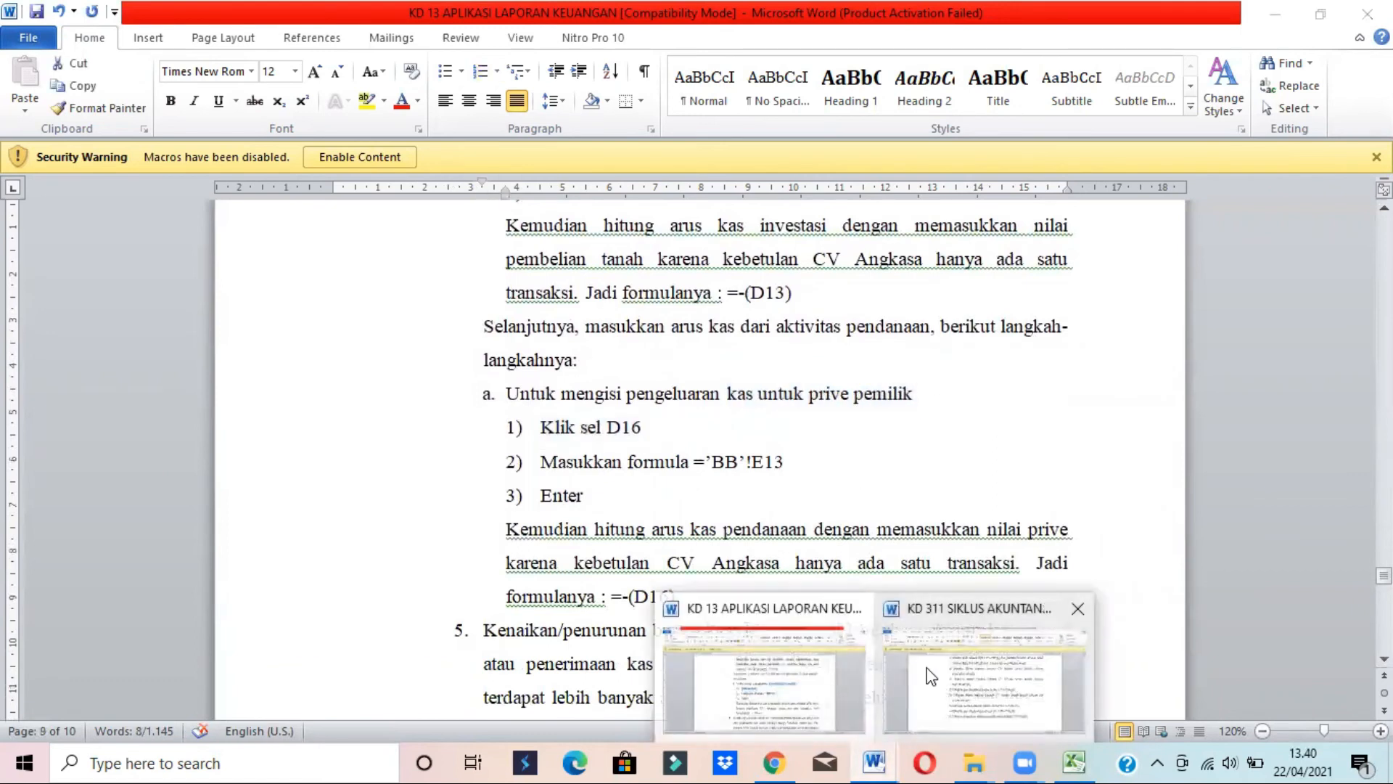
pyautogui.click(924, 676)
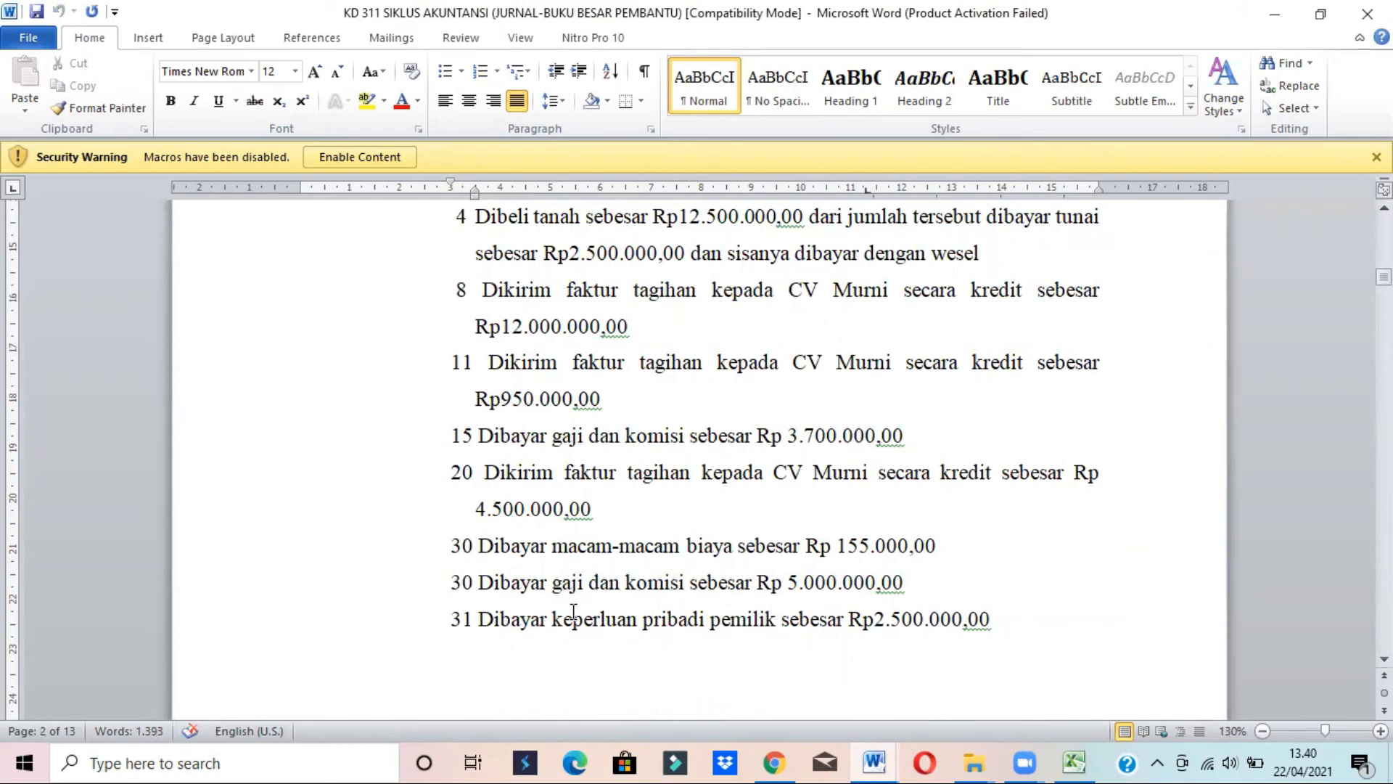
pyautogui.tripleClick(572, 611)
pyautogui.hotkey('alt', 'Tab')
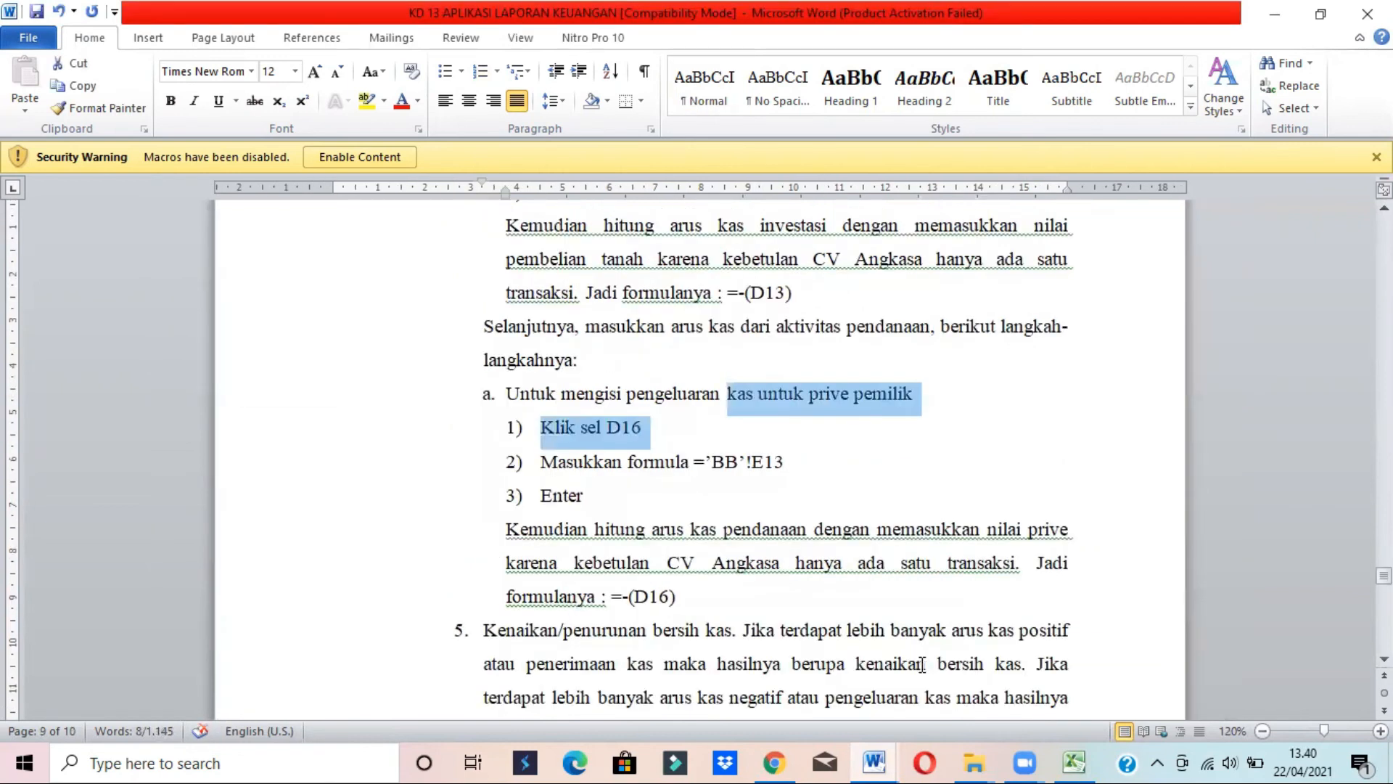
# Return to Excel and link D16, the Prive pemilik item, to the 31 December Kas credit in BukuBesar cell E45
pyautogui.moveTo(1073, 762)
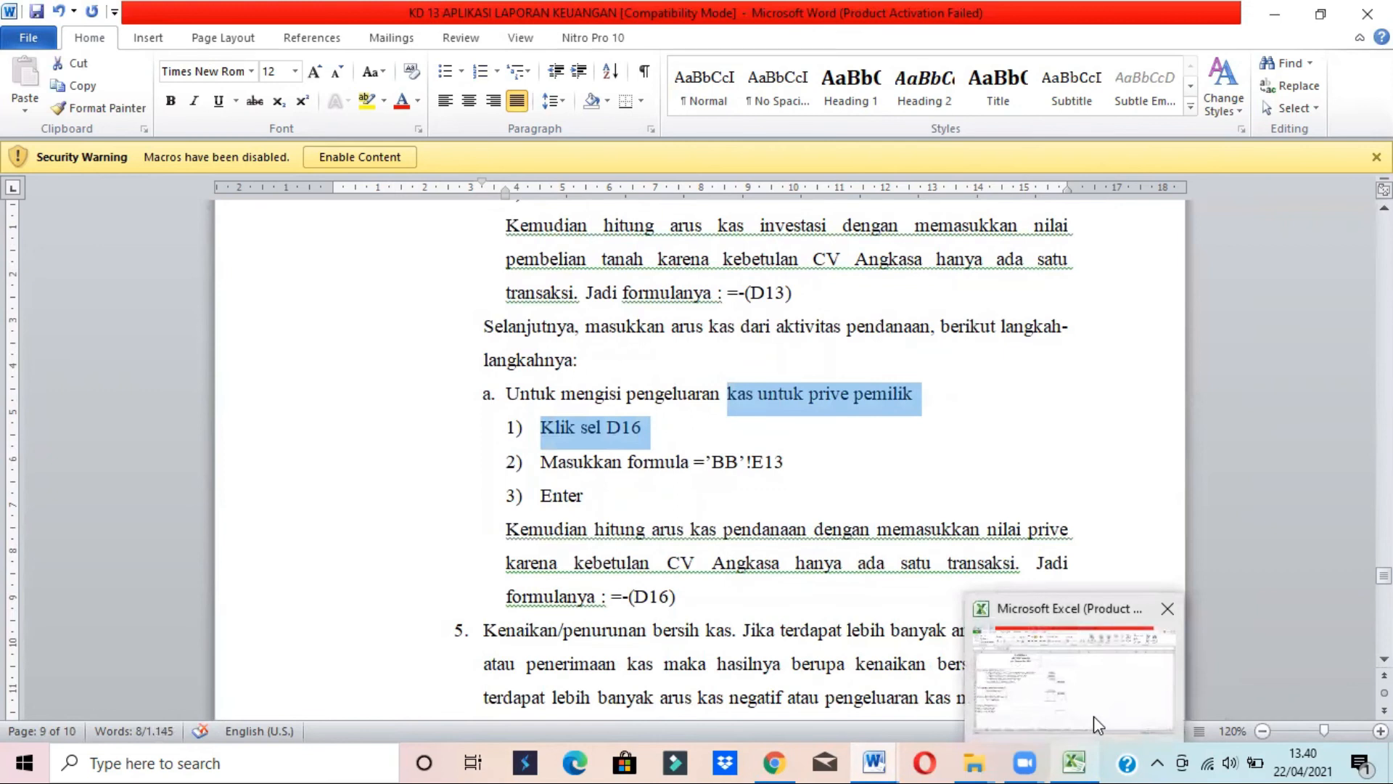
pyautogui.click(1094, 715)
pyautogui.click(513, 508)
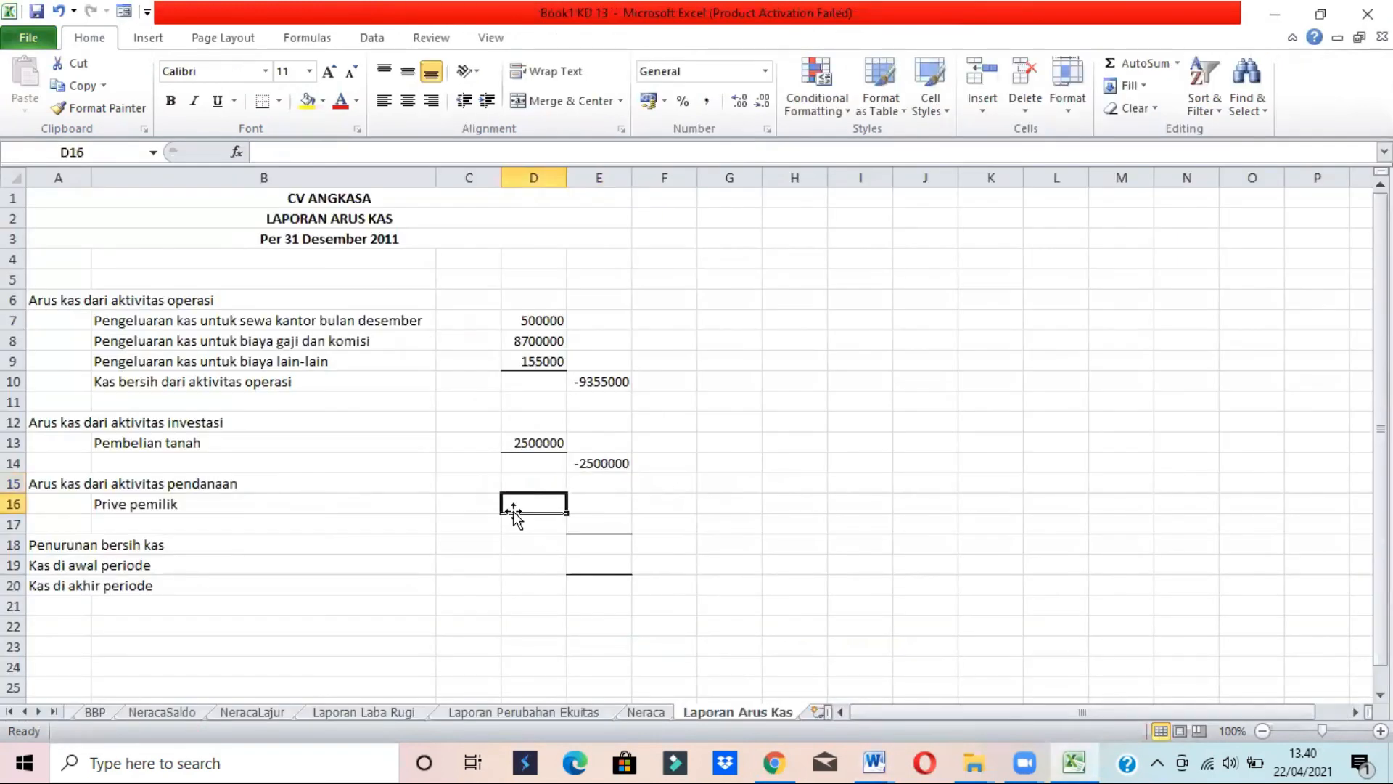
pyautogui.write('=')
pyautogui.click(25, 712)
pyautogui.click(27, 713)
pyautogui.click(190, 715)
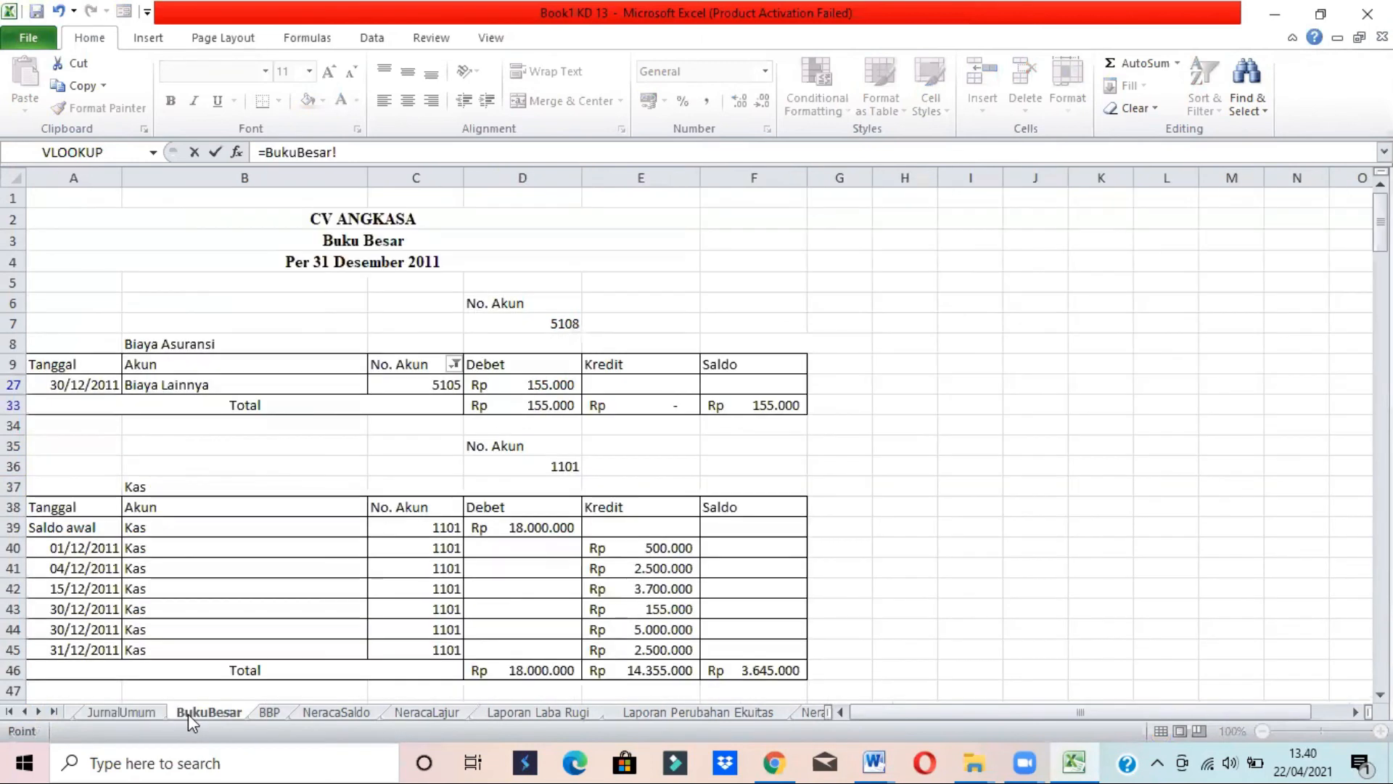
pyautogui.click(645, 650)
pyautogui.press('Return')
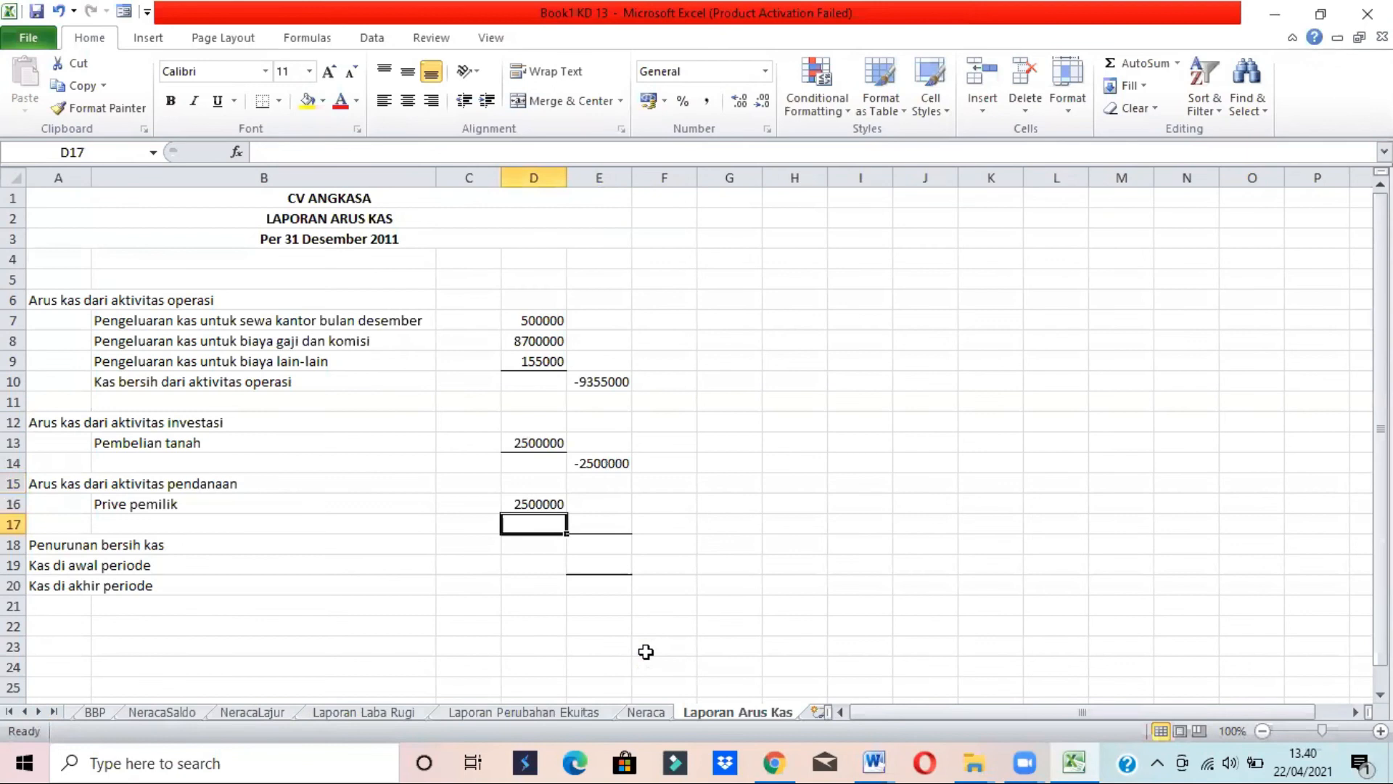
# Switch to the KD 13 module in Word and examine the formula for net cash from financing activities
pyautogui.click(874, 763)
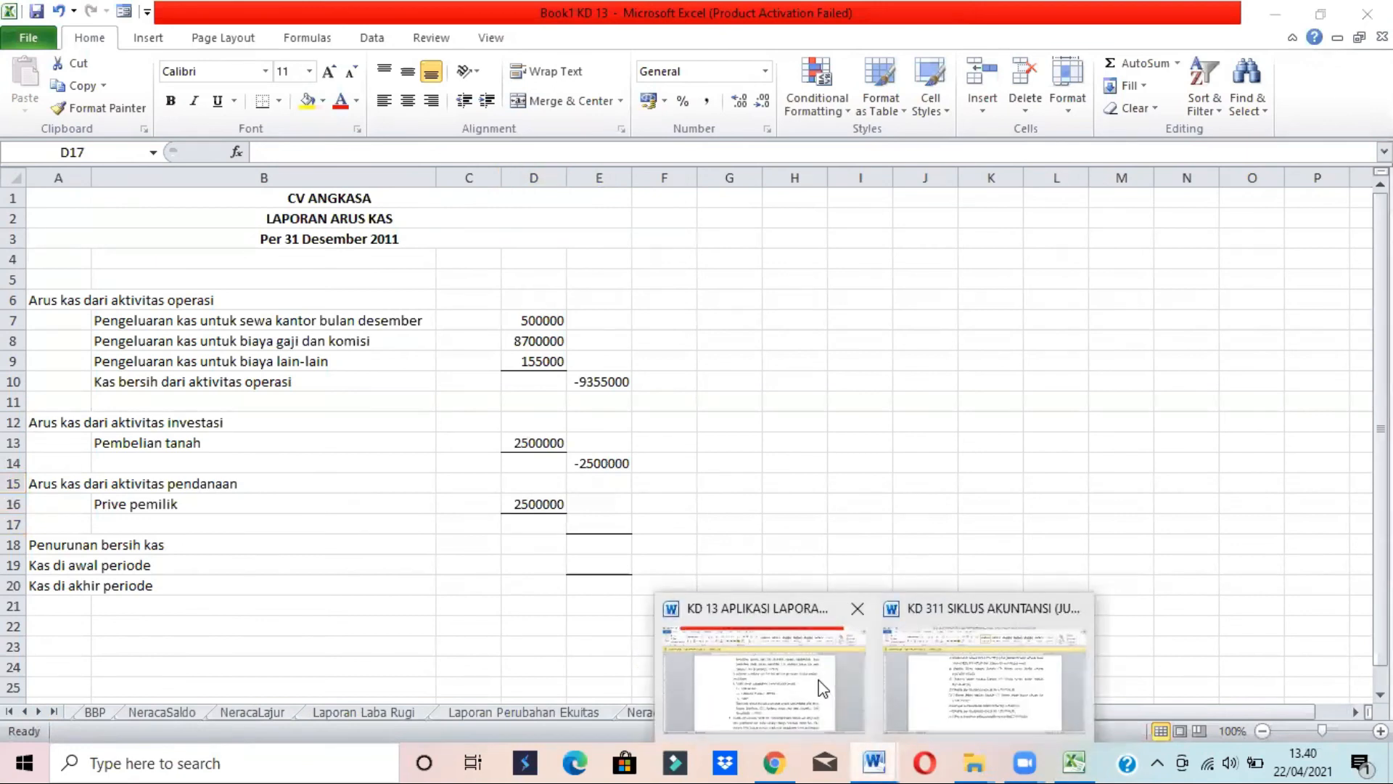
pyautogui.click(822, 688)
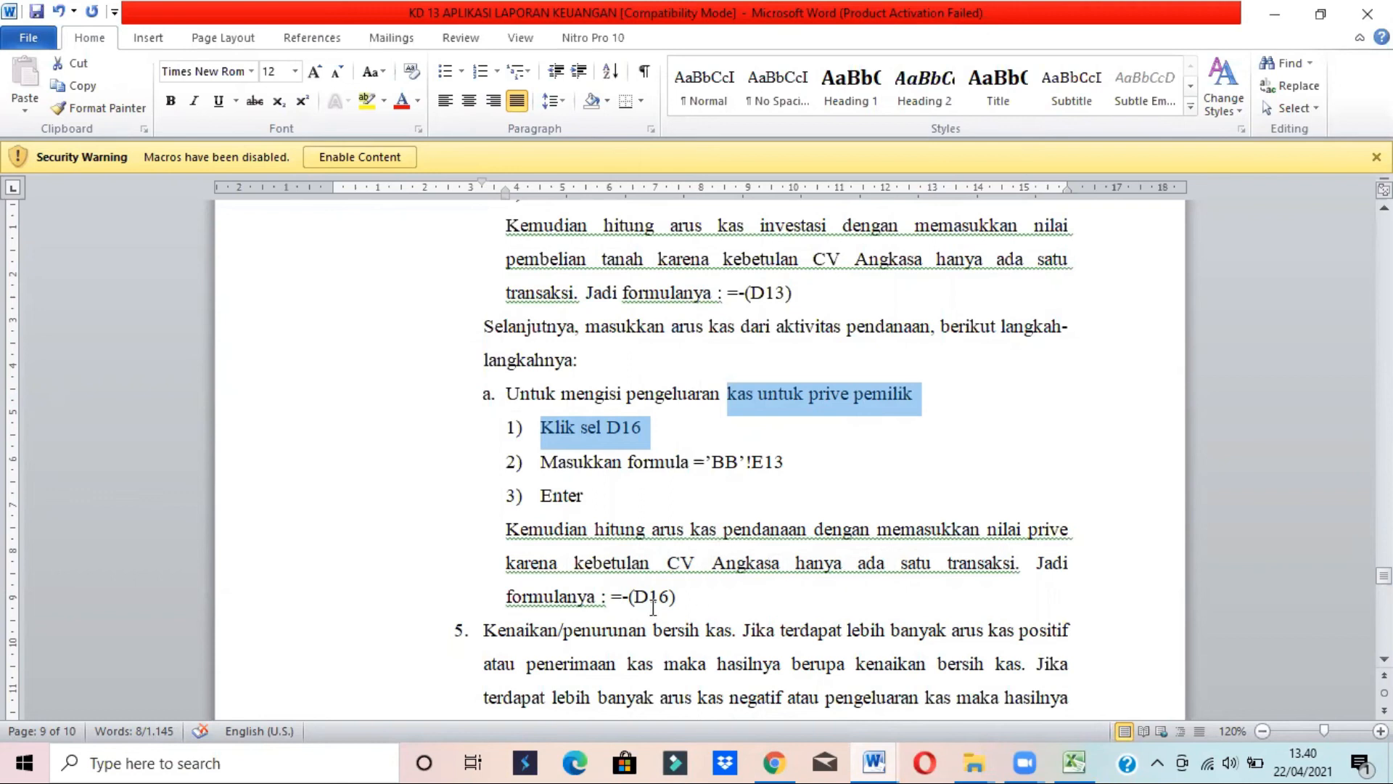
# Return to Excel and calculate net cash from financing activities in E17 with the formula =-(D16)
pyautogui.hotkey('alt', 'Tab')
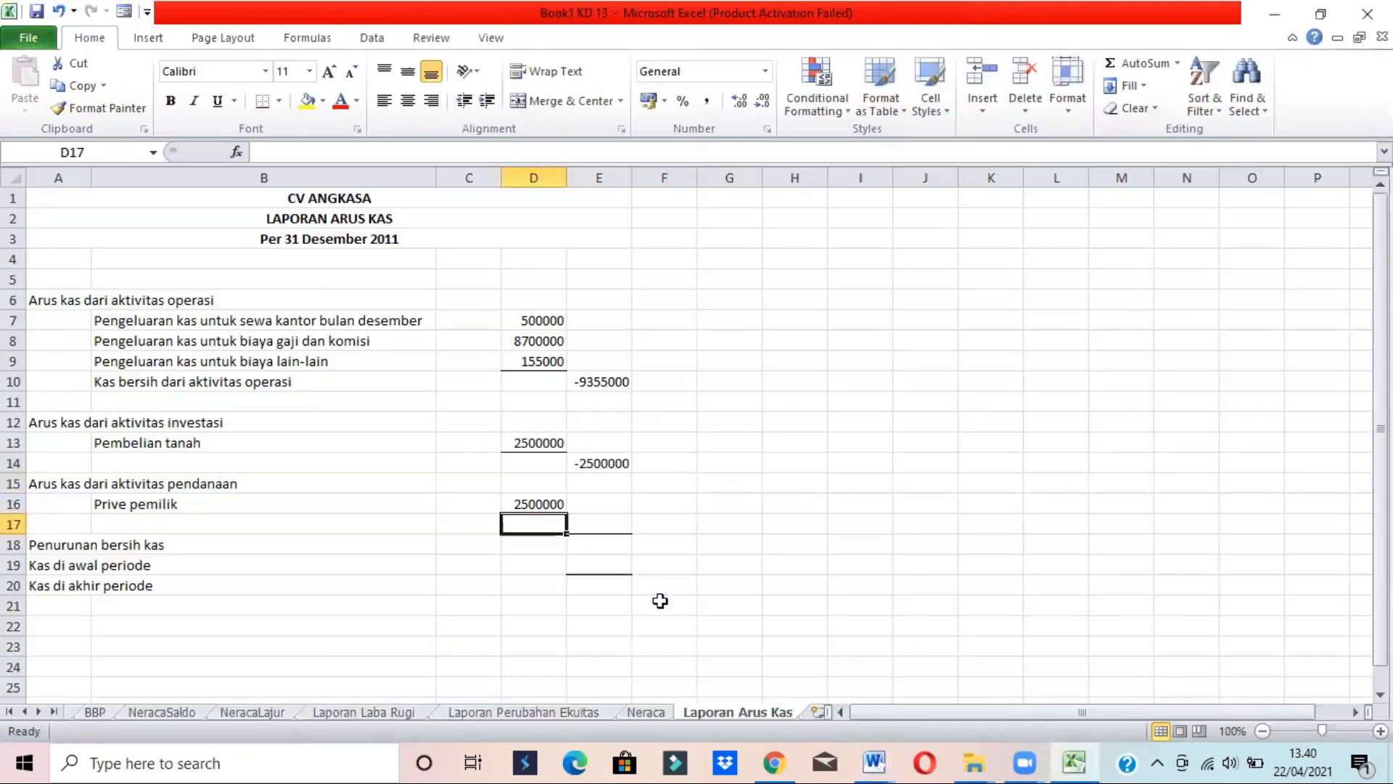
pyautogui.click(595, 521)
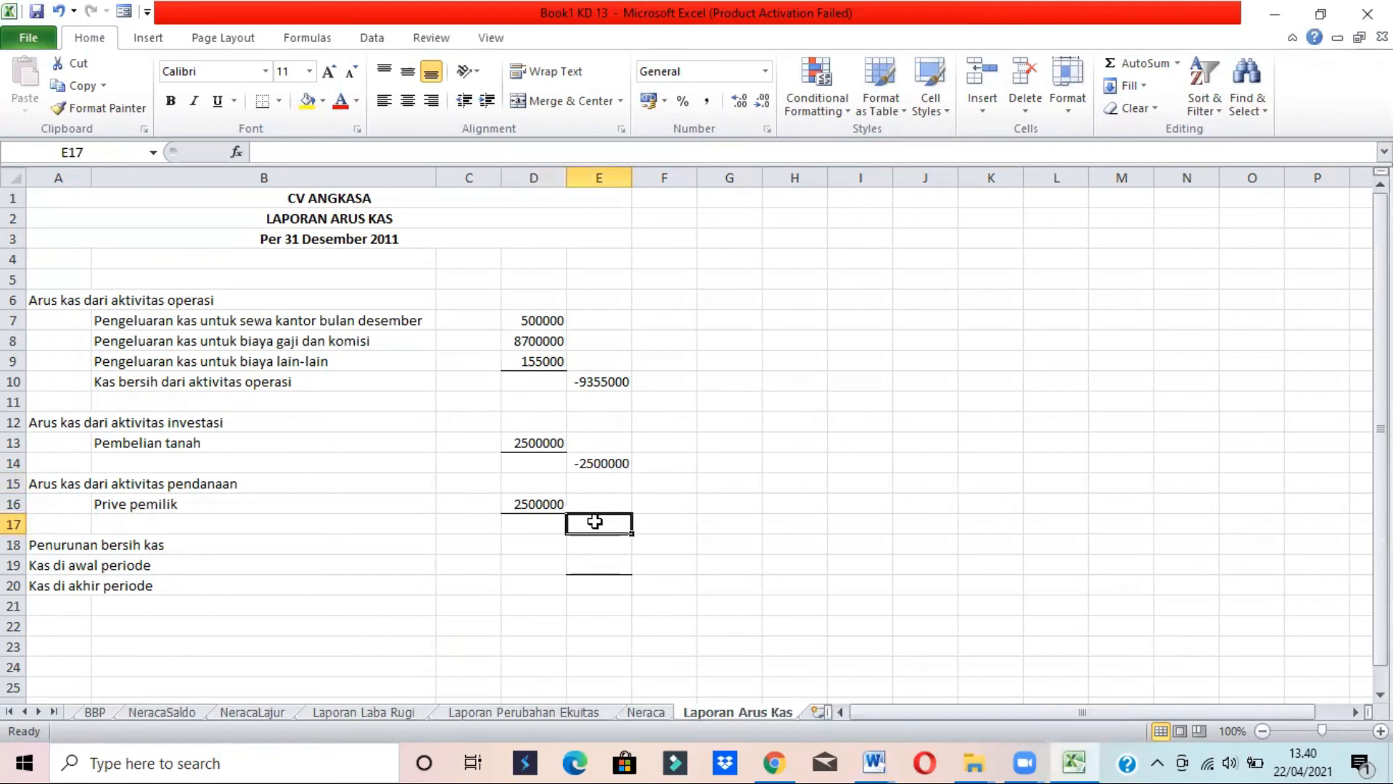
pyautogui.write('=-')
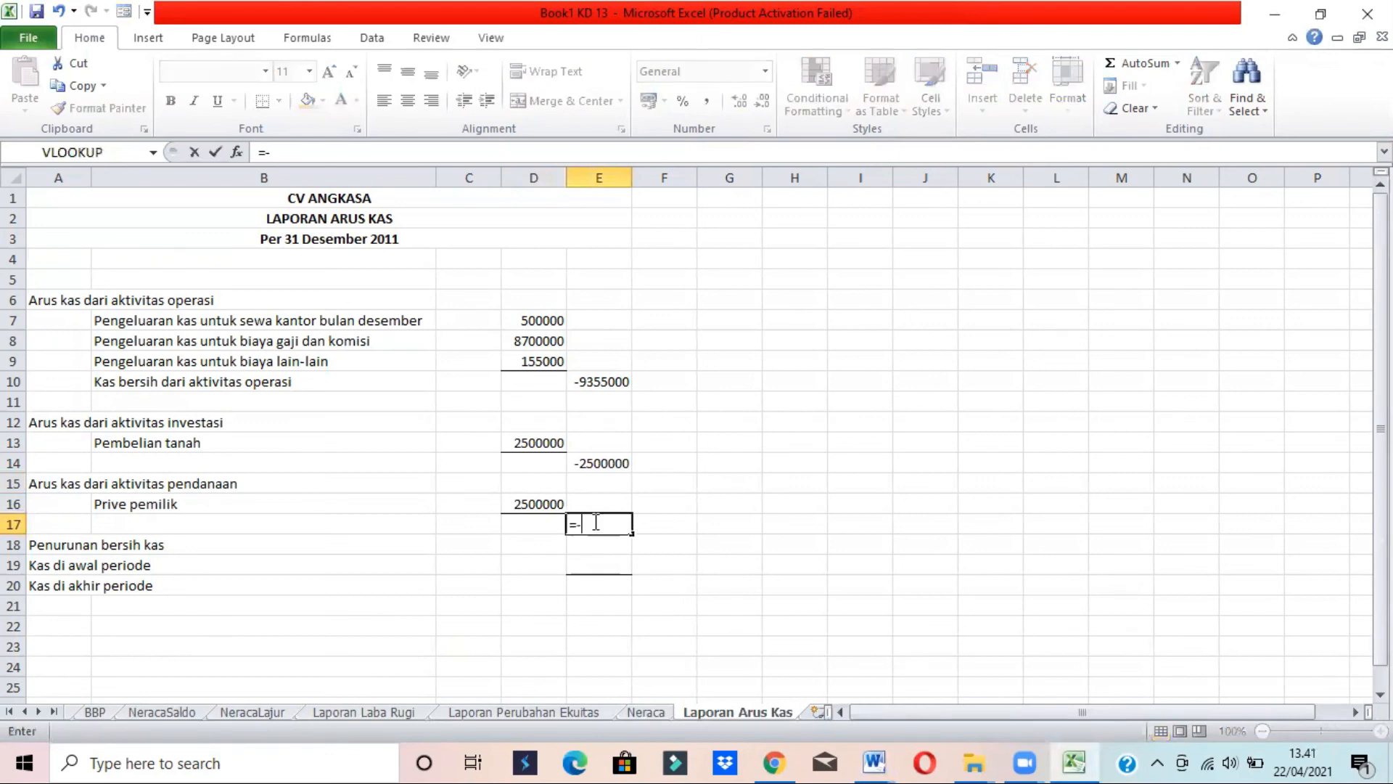
pyautogui.write('(')
pyautogui.click(525, 499)
pyautogui.write(')')
pyautogui.press('Return')
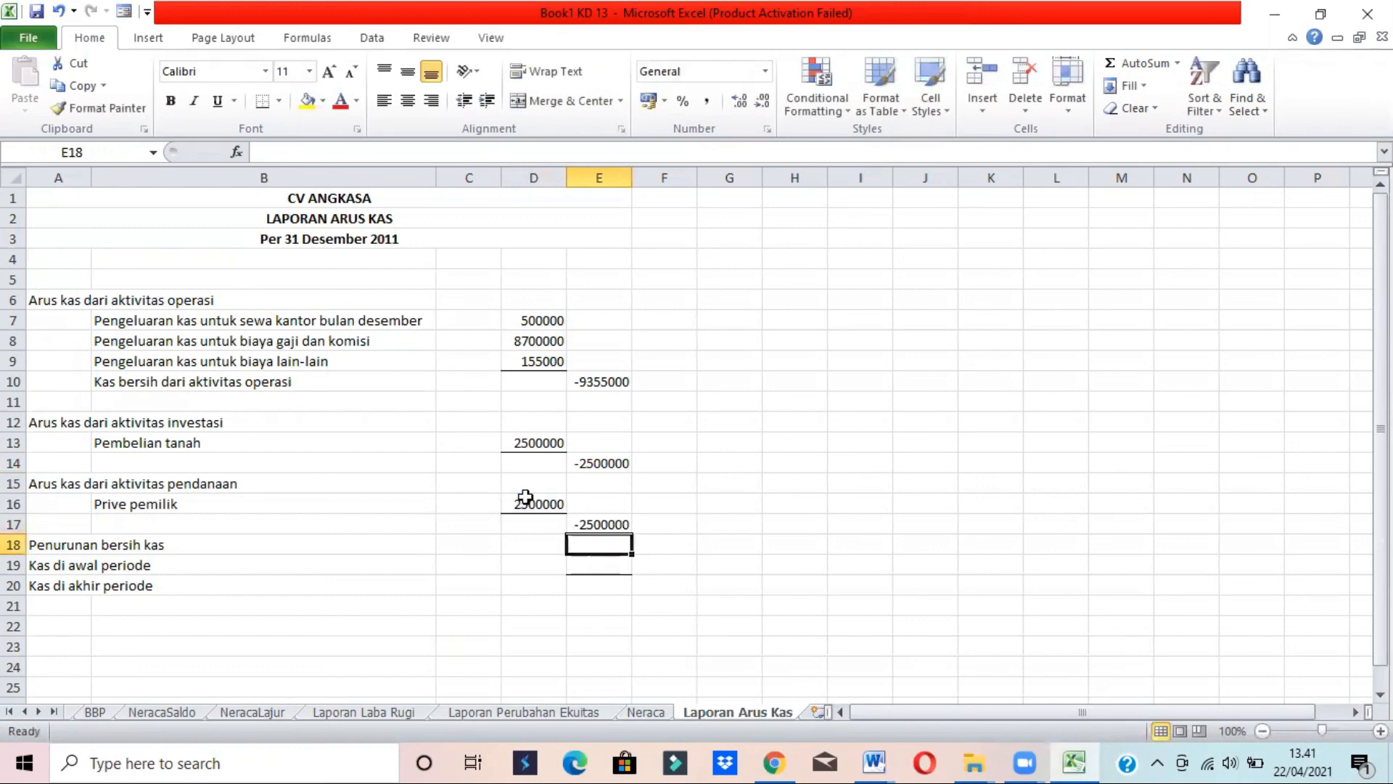
pyautogui.click(615, 524)
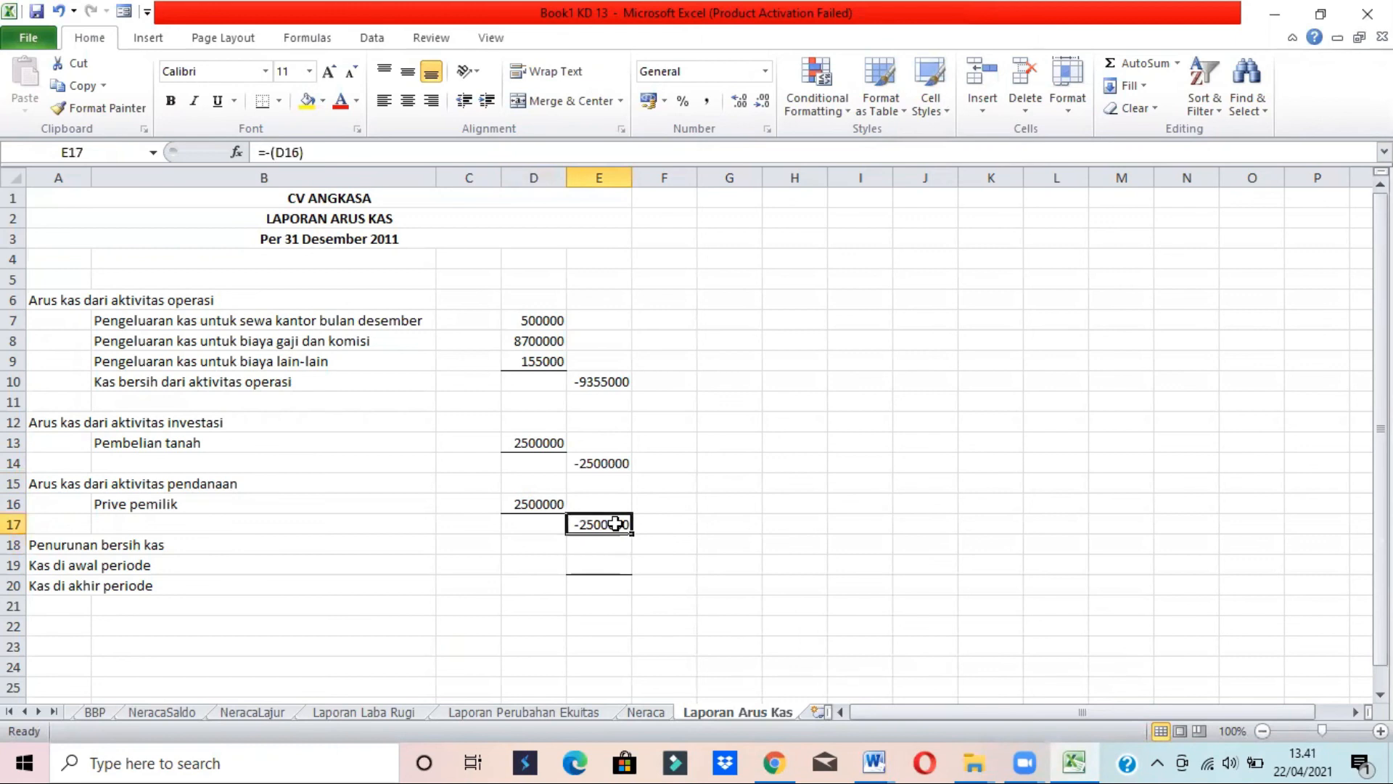
pyautogui.click(576, 547)
# Switch to the KD 13 module in Word and read step 5's rule for a net cash increase or decrease
pyautogui.hotkey('alt', 'Tab')
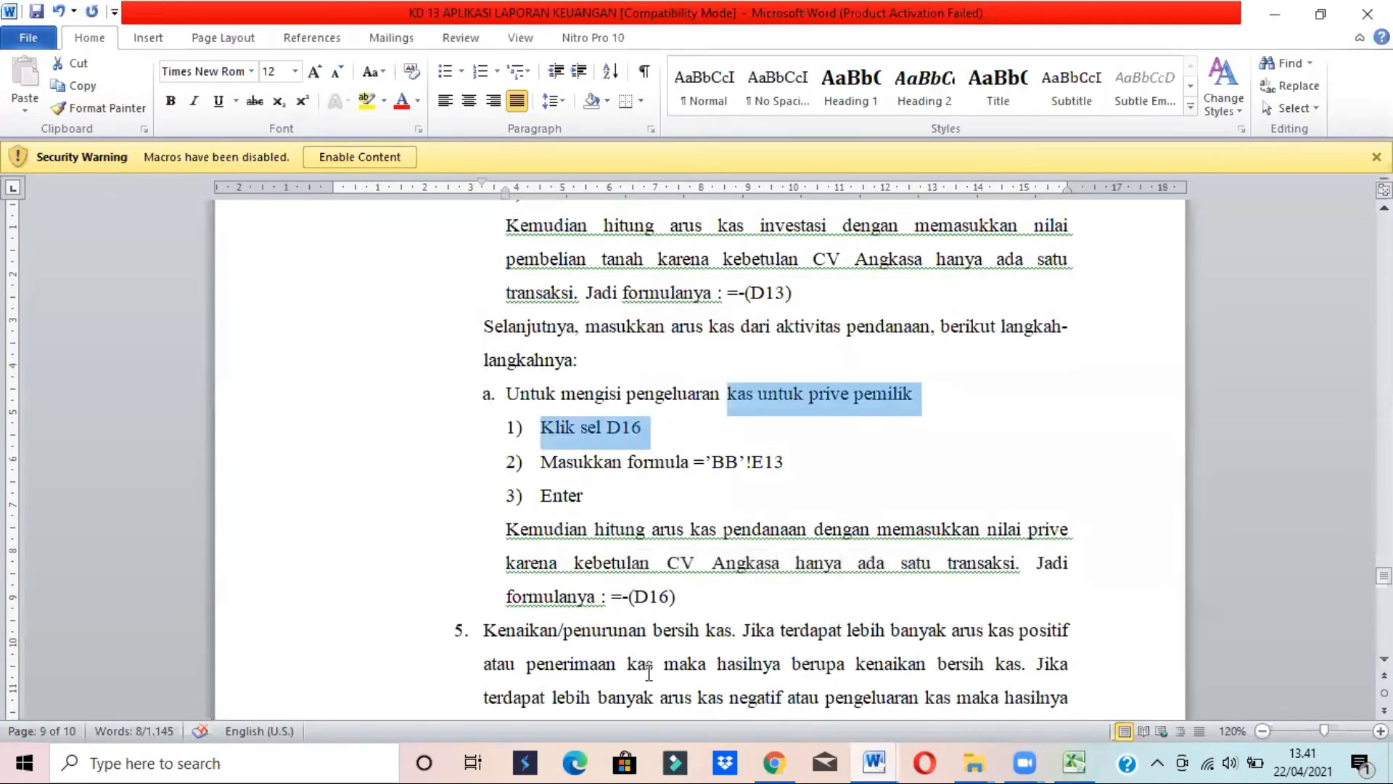
pyautogui.click(643, 648)
pyautogui.press('Down')
pyautogui.press('Down')
pyautogui.press('Down')
pyautogui.press('Down')
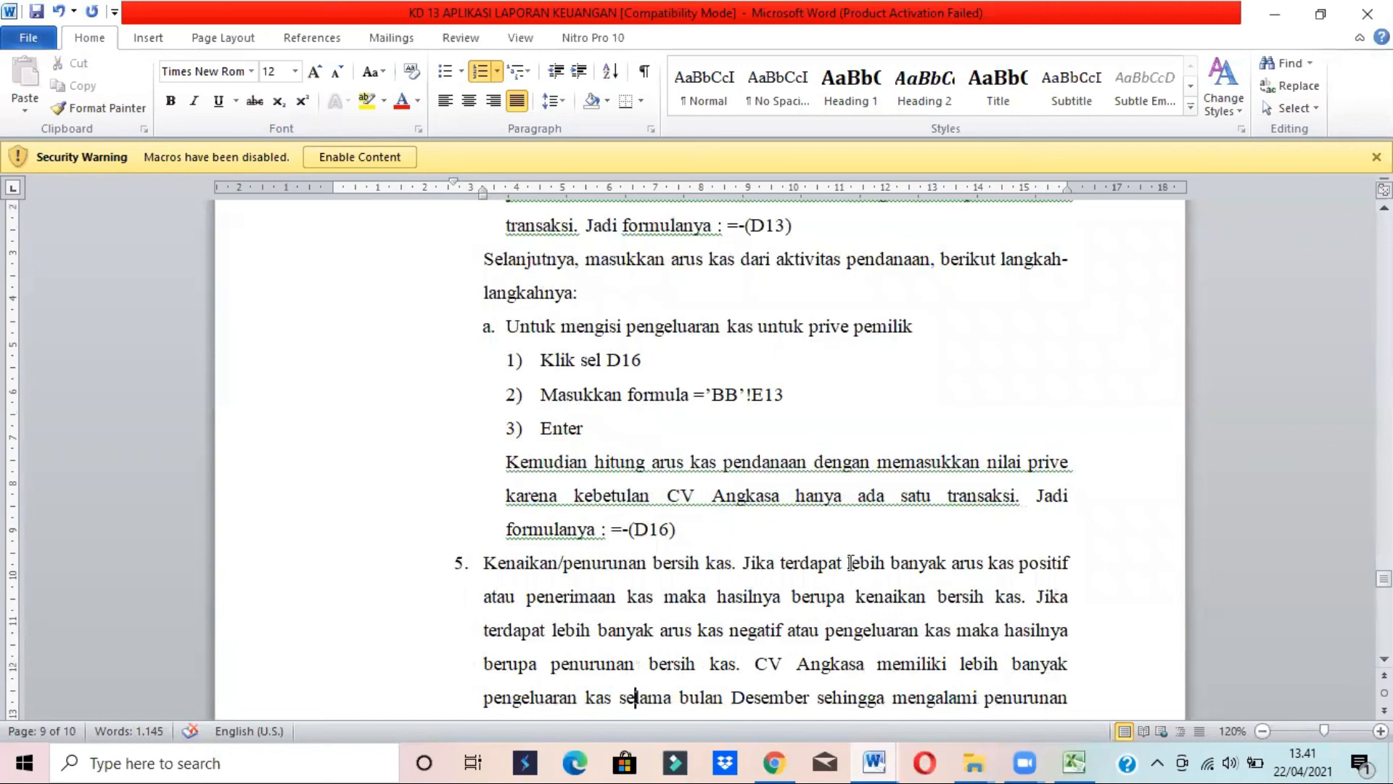
pyautogui.moveTo(869, 563); pyautogui.dragTo(1024, 606)
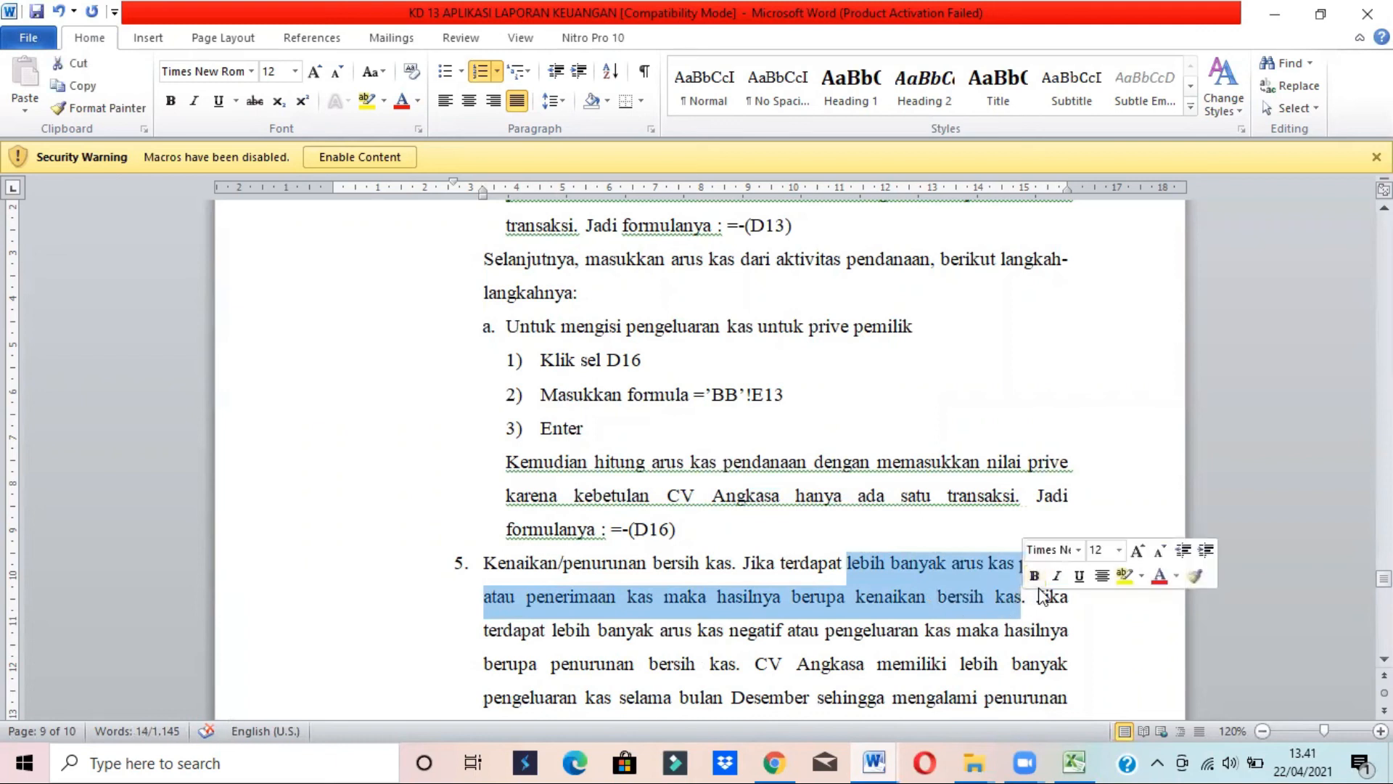
pyautogui.click(1038, 600)
pyautogui.moveTo(1039, 600); pyautogui.dragTo(1043, 620)
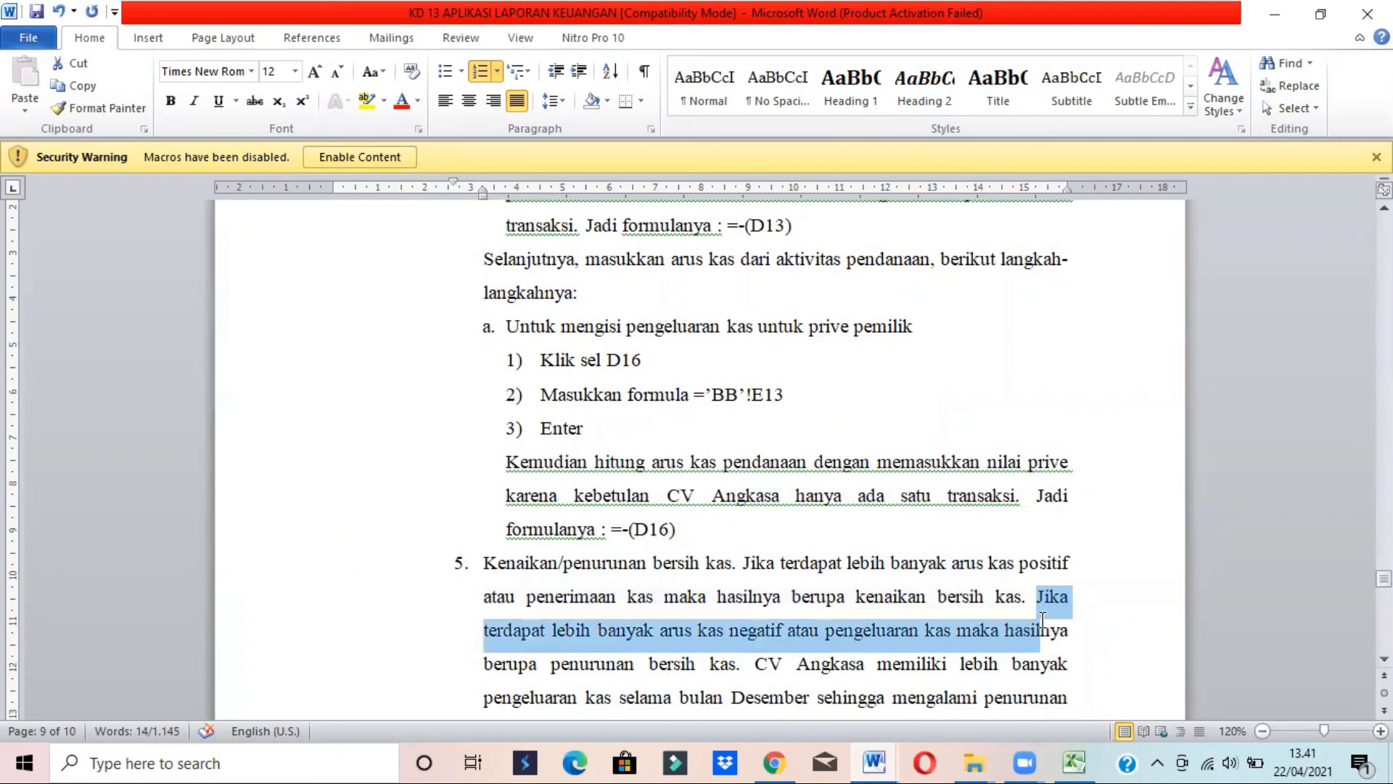
pyautogui.hotkey('alt', 'Tab')
pyautogui.click(579, 570)
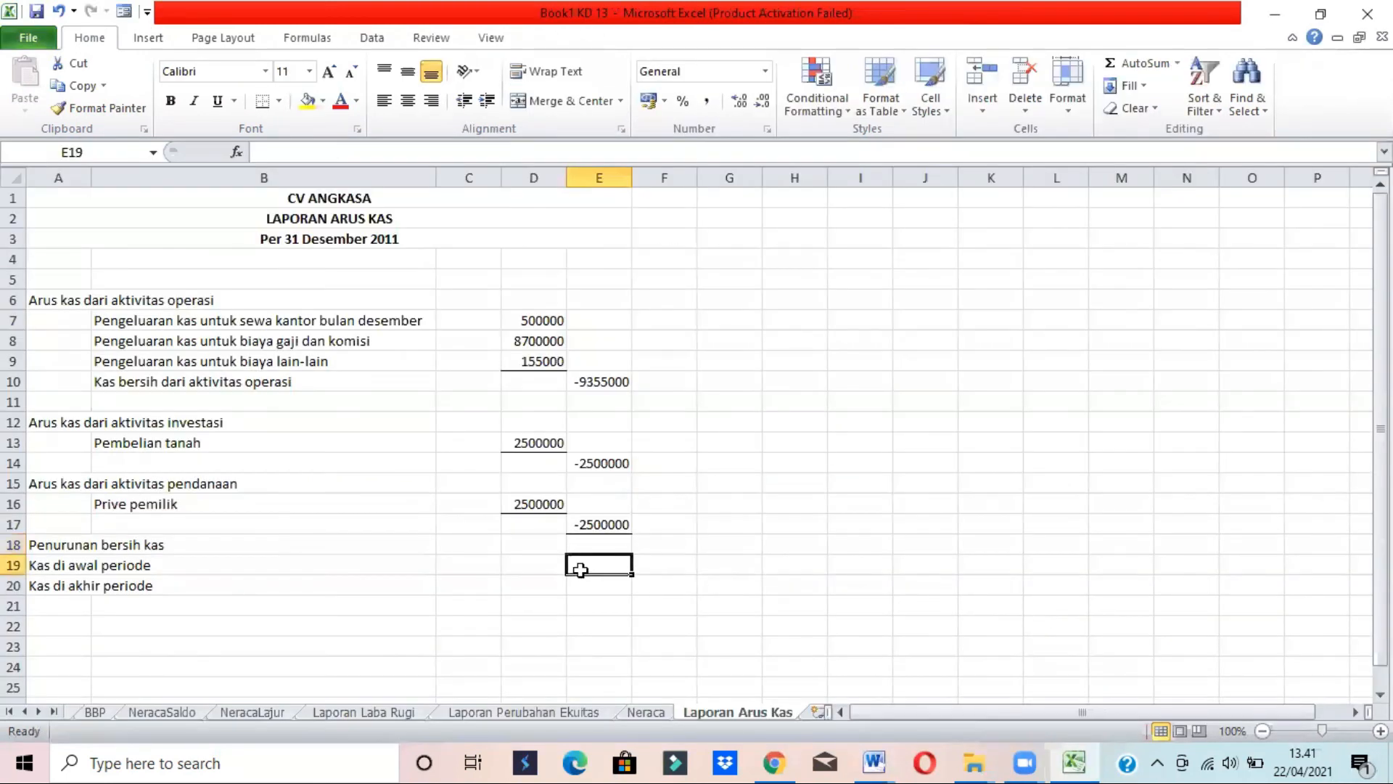
# Return to the Word module and read why CV Angkasa's December cash flow counts as a net cash decrease
pyautogui.hotkey('alt', 'Tab')
pyautogui.click(878, 663)
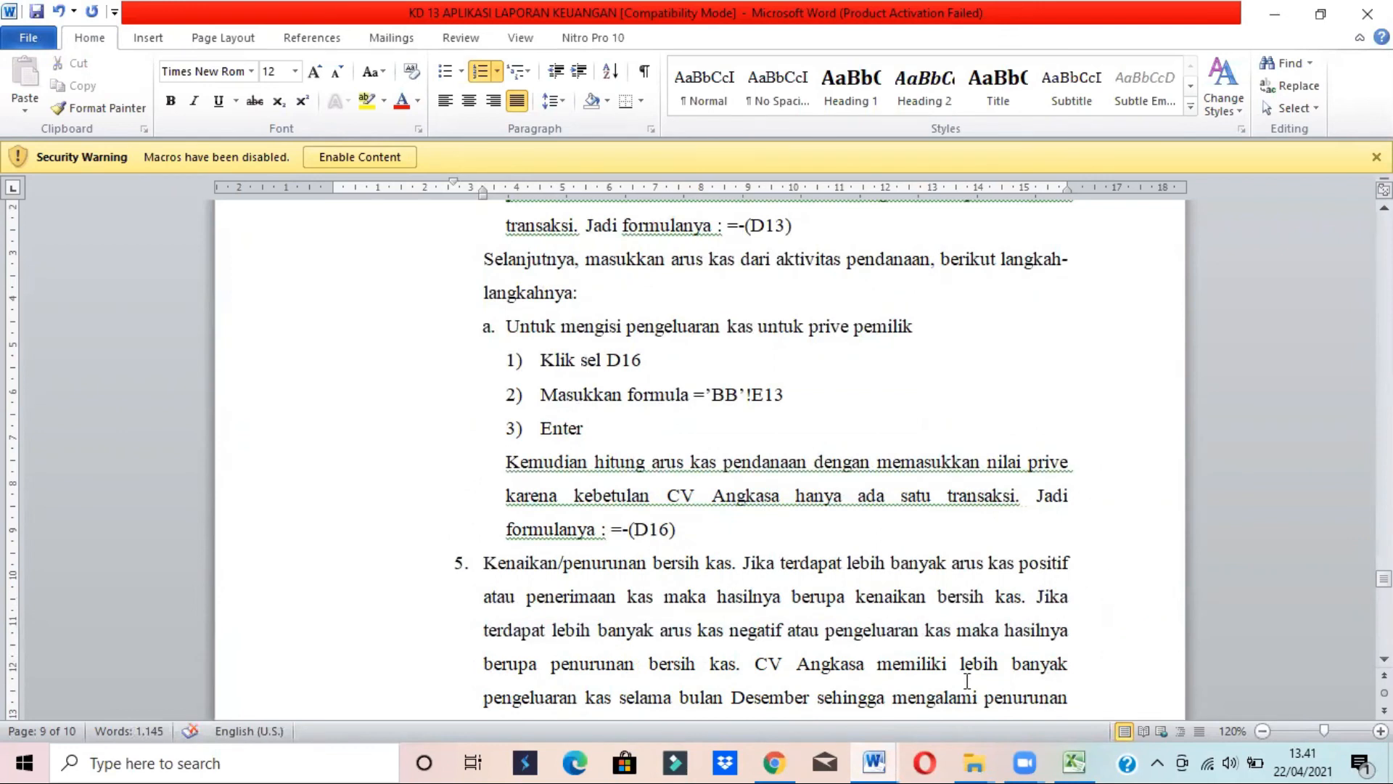
pyautogui.press('Down')
pyautogui.press('Down')
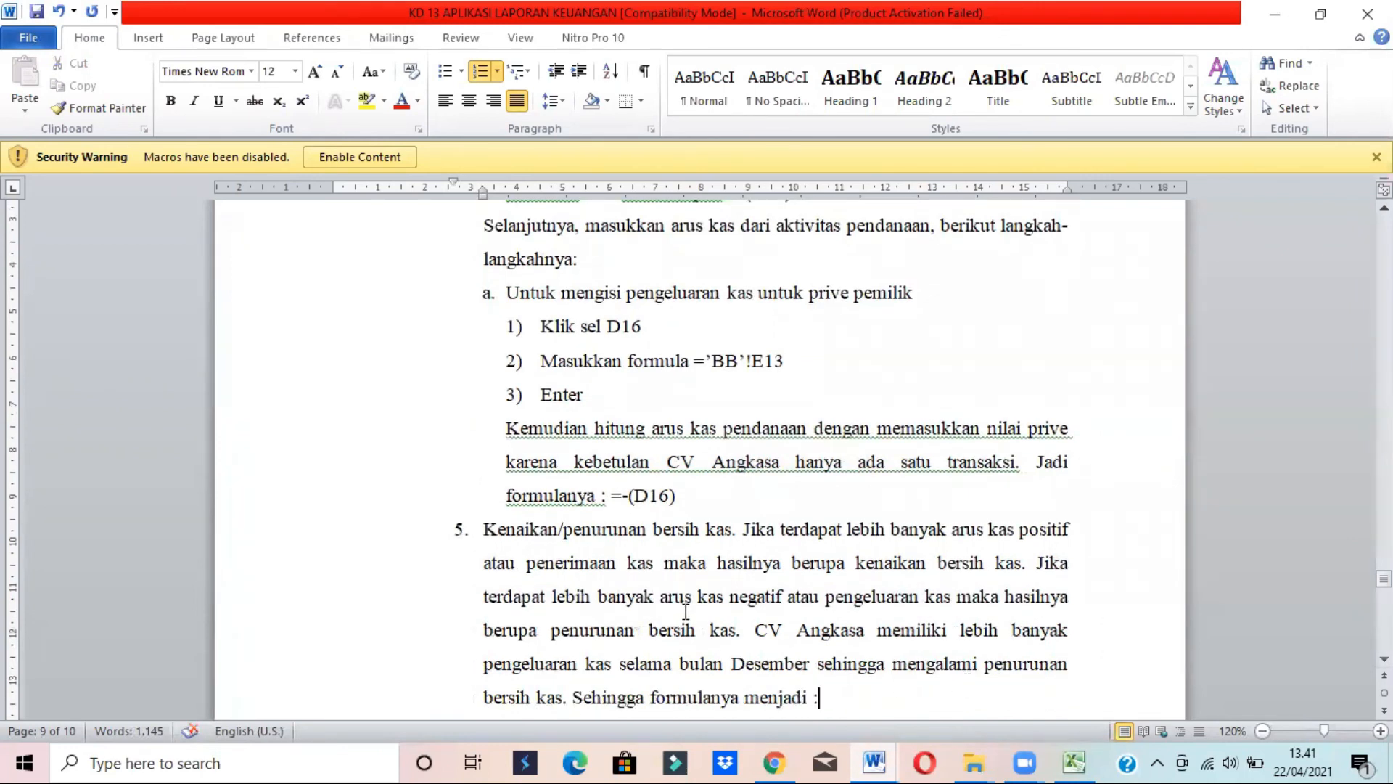
pyautogui.click(553, 630)
pyautogui.moveTo(554, 630); pyautogui.dragTo(563, 697)
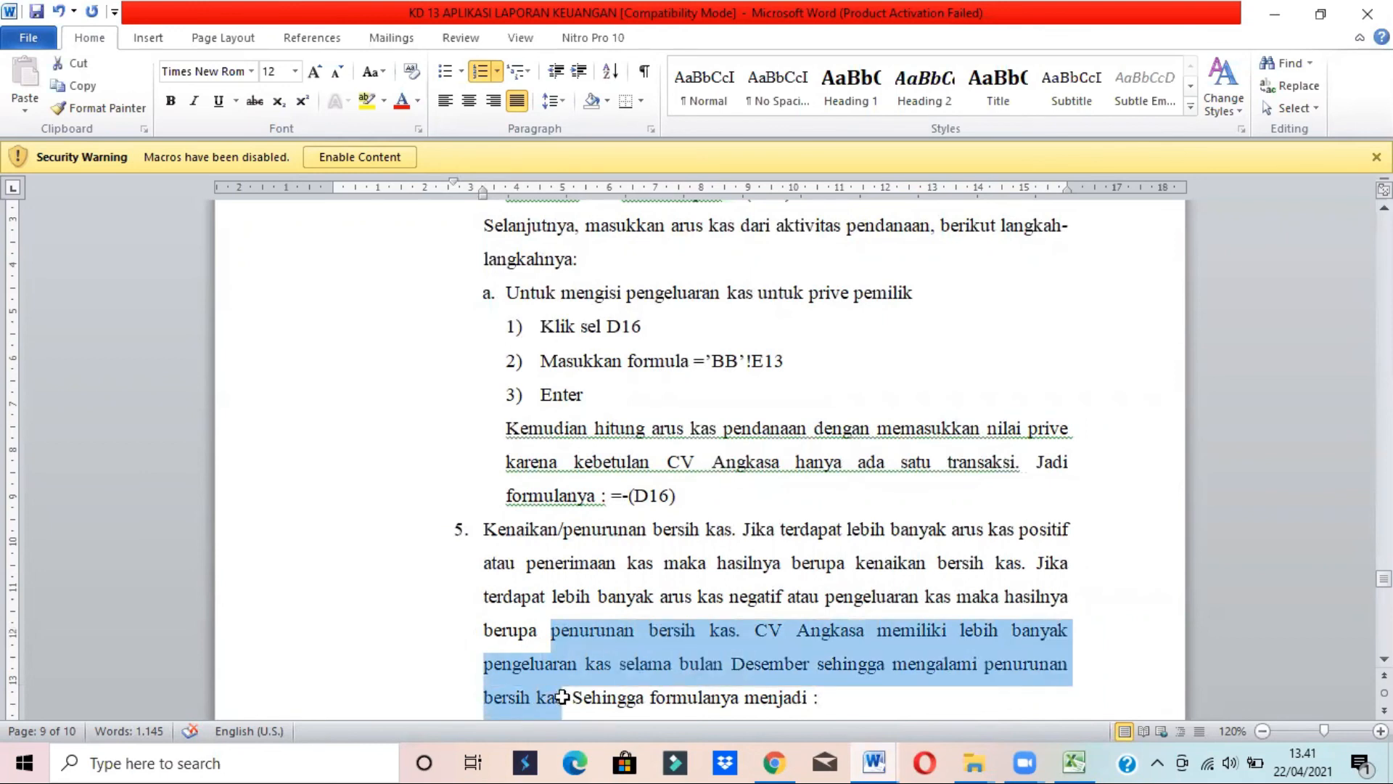
# Switch to Excel and review the net cash cells E10, E14 and E17 alongside the Penurunan bersih kas row
pyautogui.hotkey('alt', 'Tab')
pyautogui.click(52, 552)
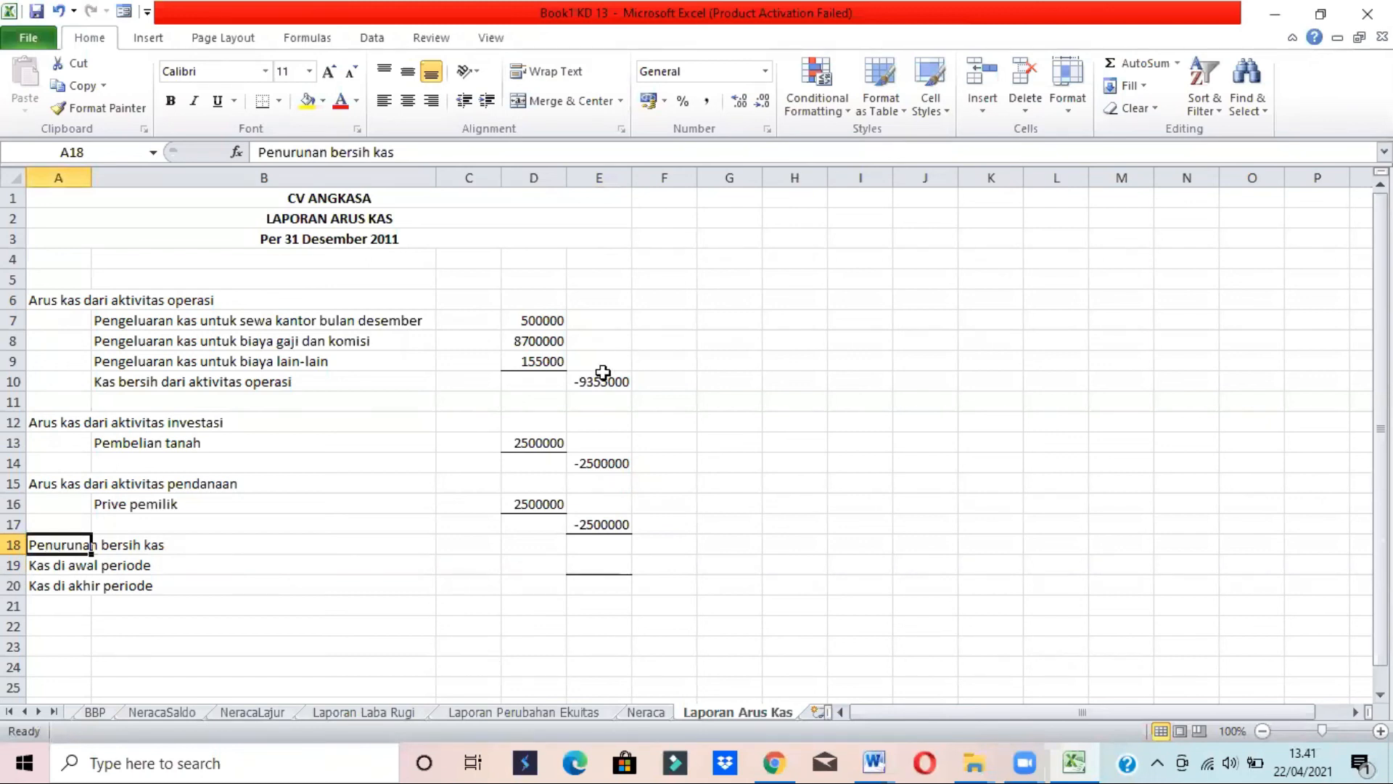
pyautogui.click(597, 379)
pyautogui.click(591, 461)
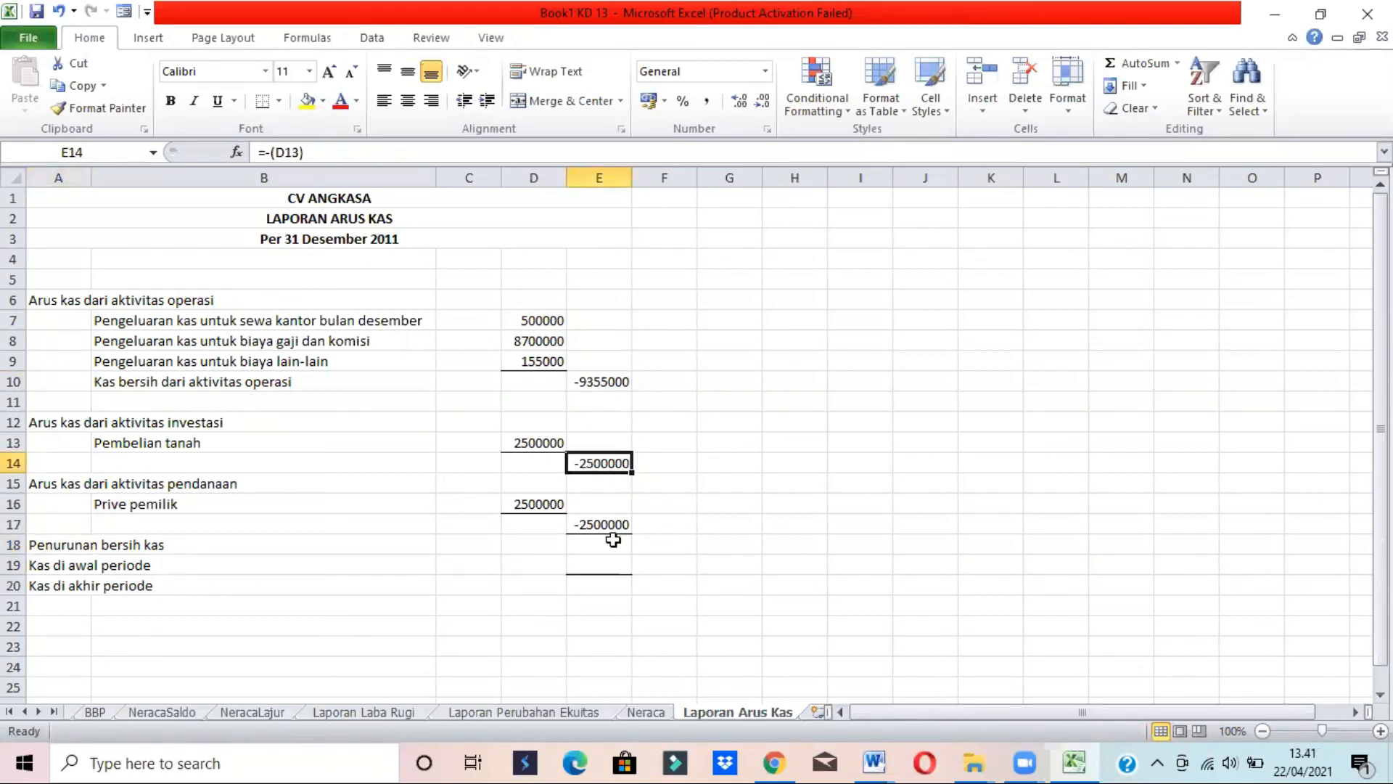
pyautogui.click(591, 524)
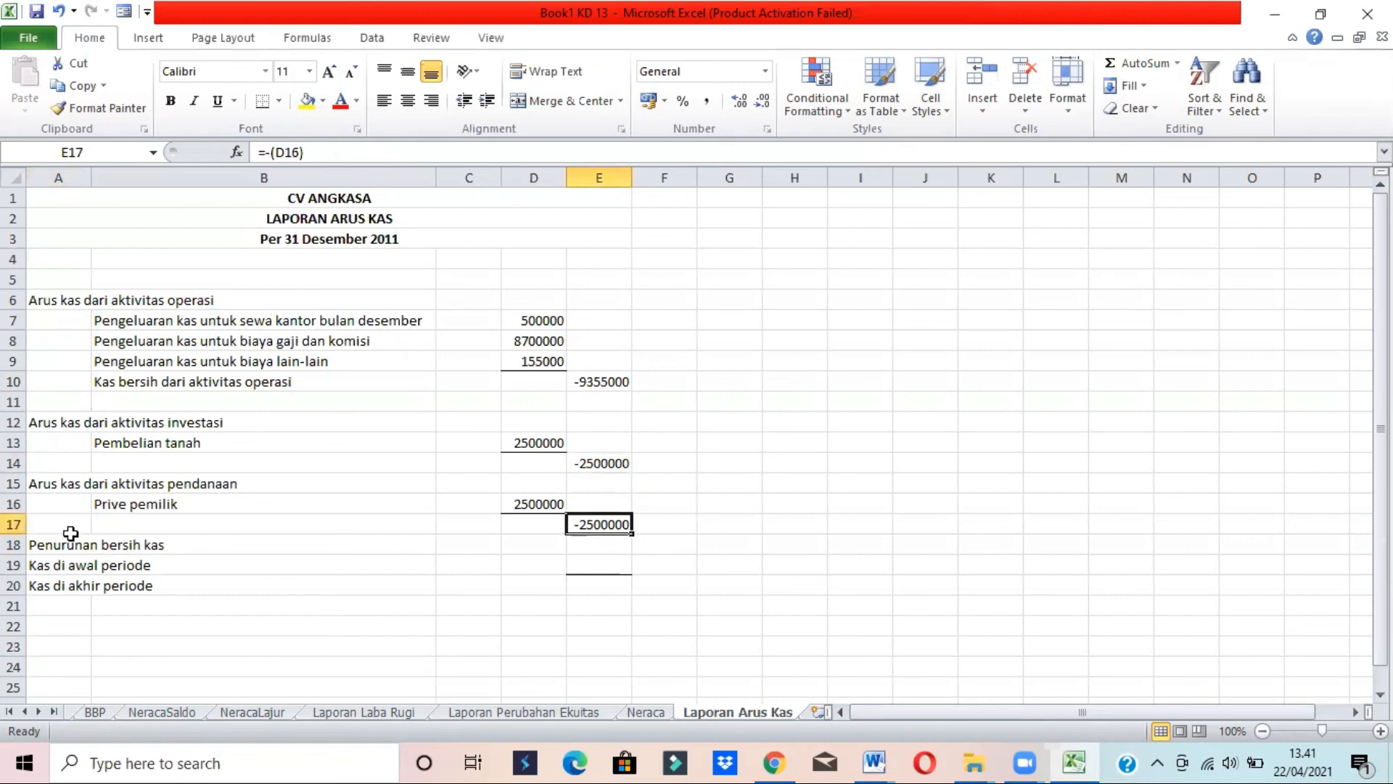
pyautogui.click(40, 544)
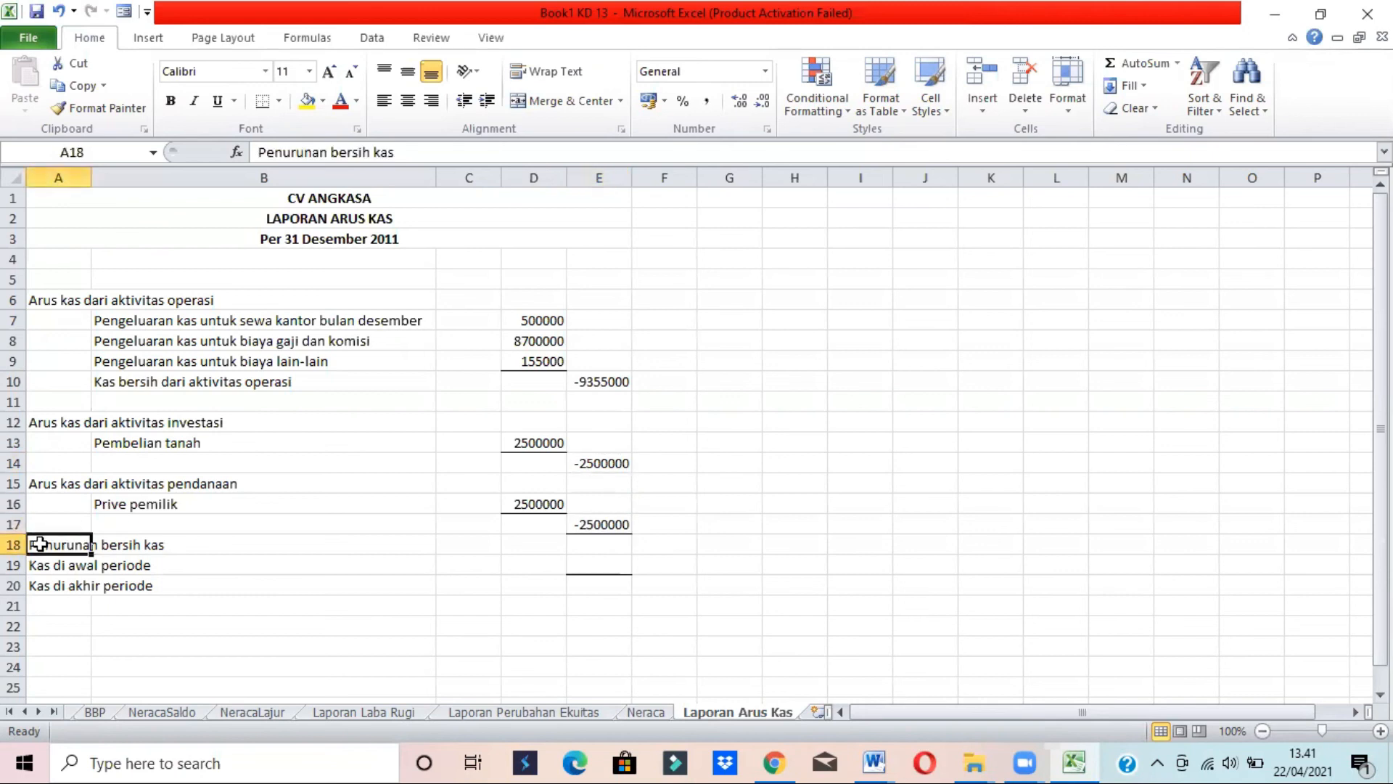
pyautogui.click(602, 544)
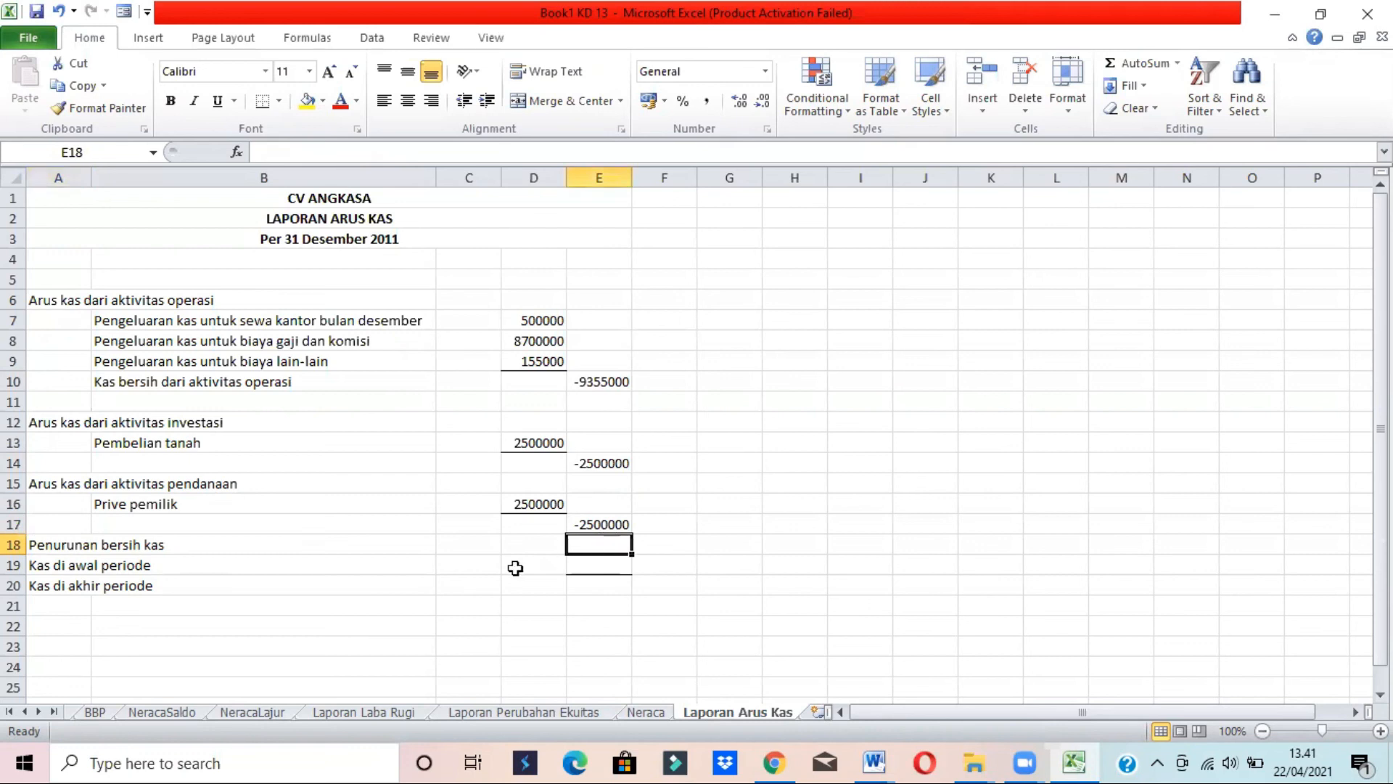
# Look up the net decrease formula in the Word module and enter =E10+E14+E17 in Excel cell E18 for Penurunan bersih kas
pyautogui.hotkey('alt', 'Tab')
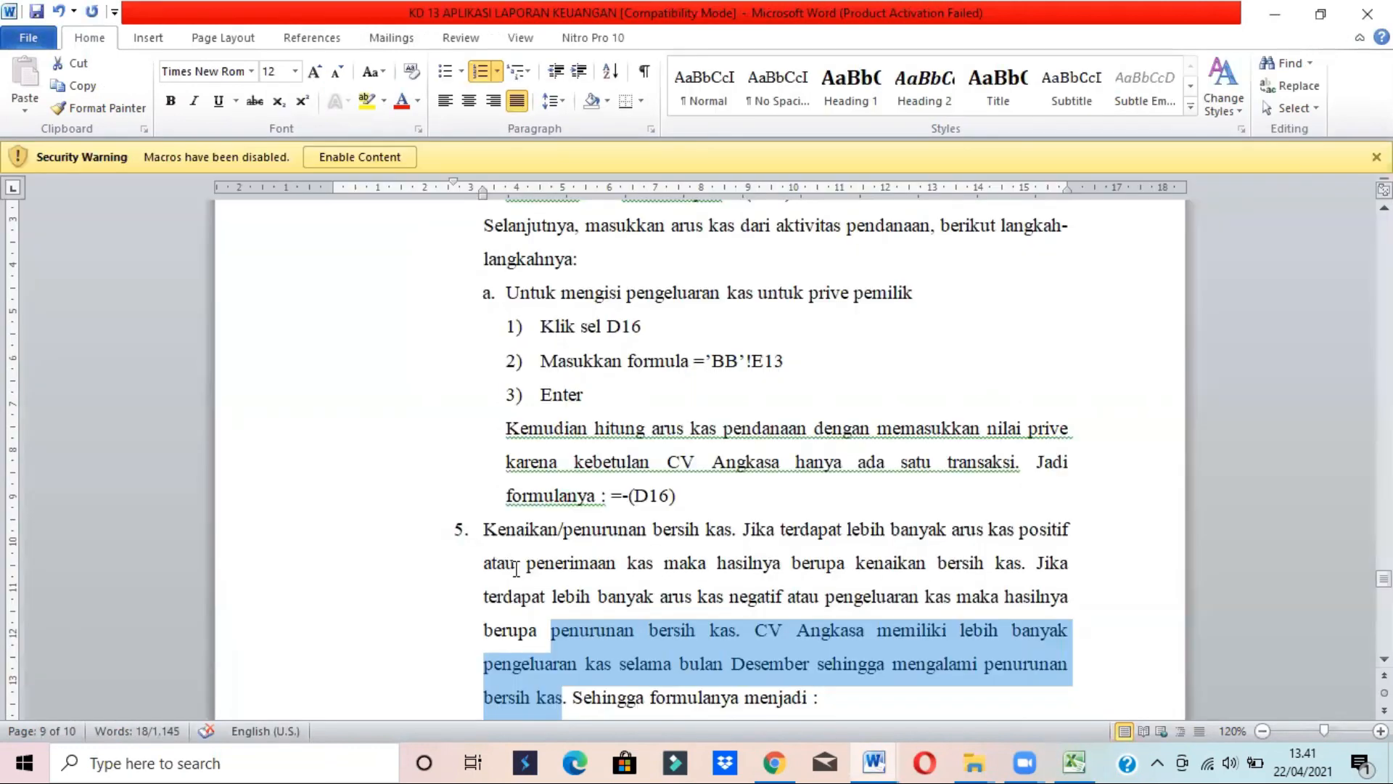
pyautogui.click(720, 698)
pyautogui.press('Down')
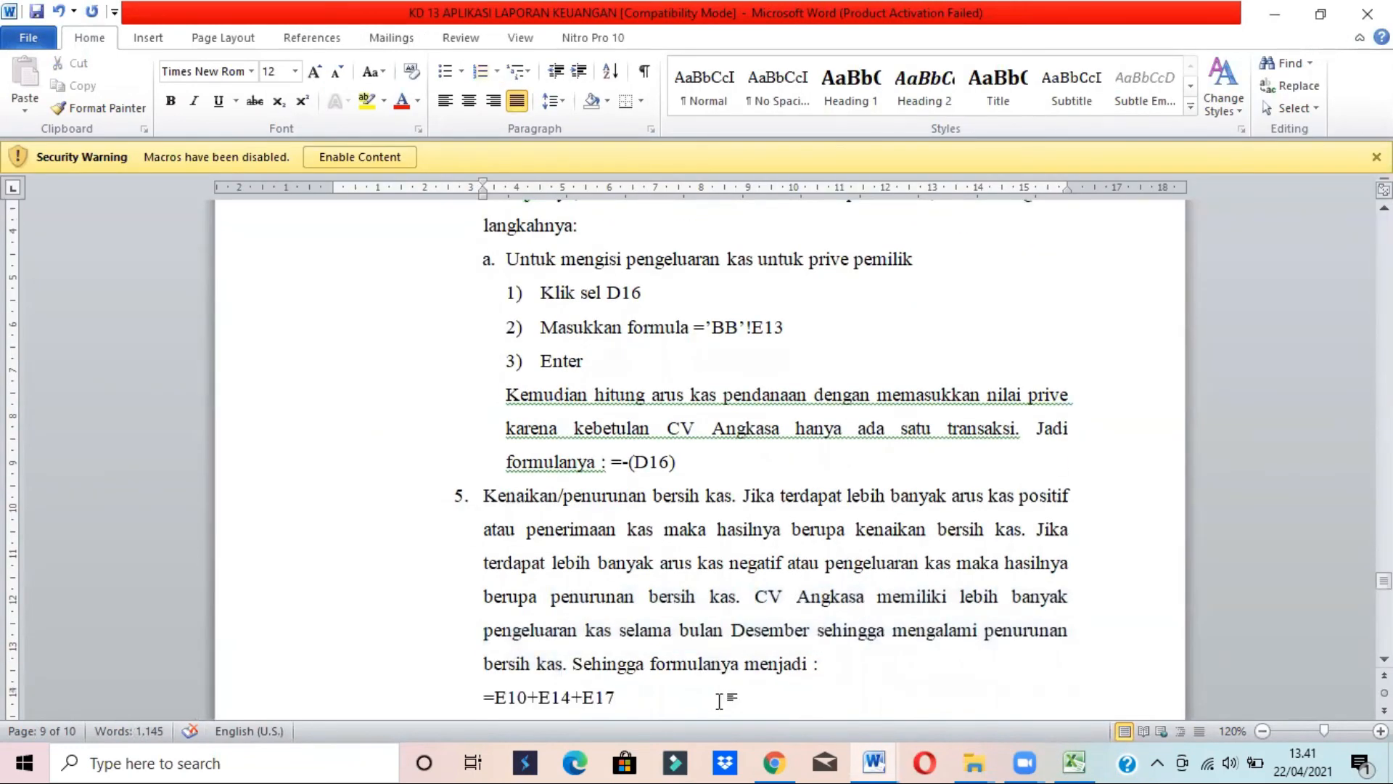
pyautogui.hotkey('alt', 'Tab')
pyautogui.write('=')
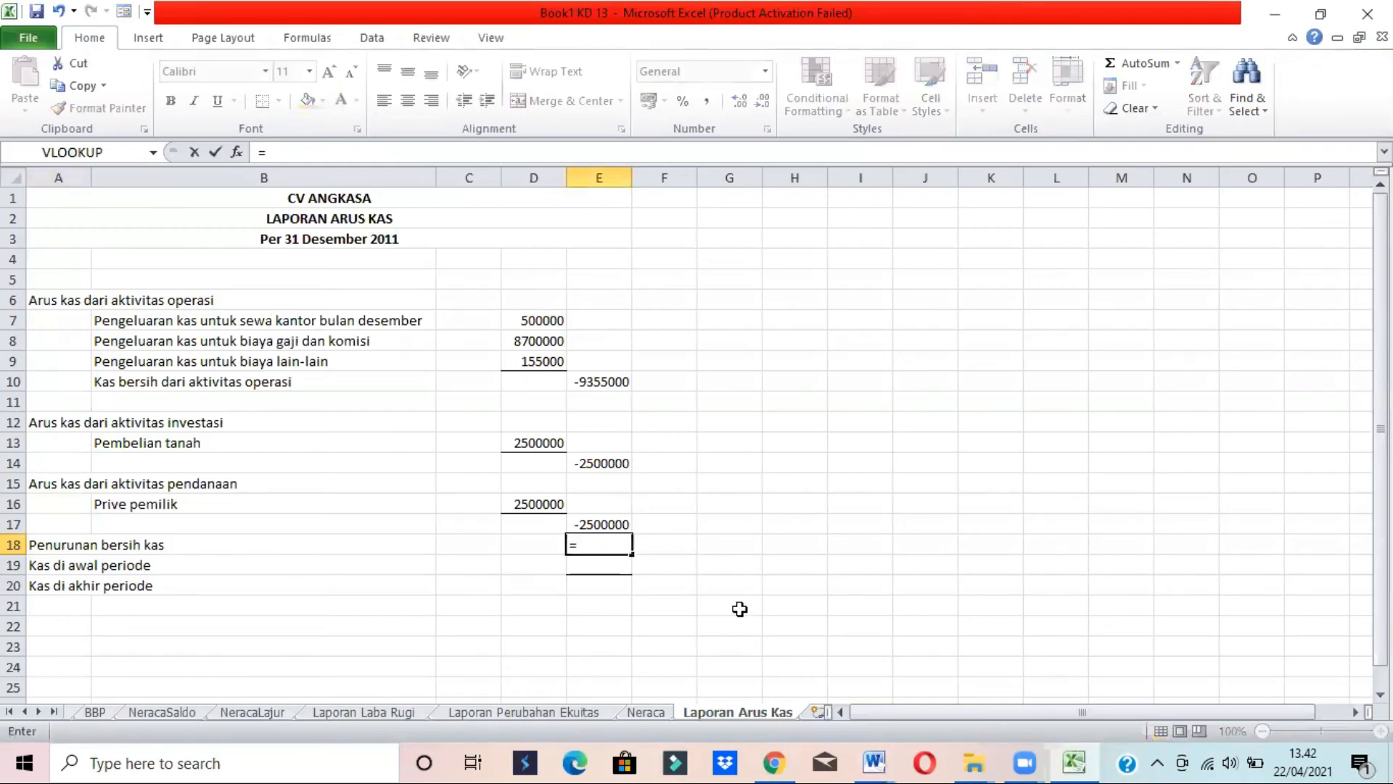
pyautogui.click(586, 378)
pyautogui.write('+')
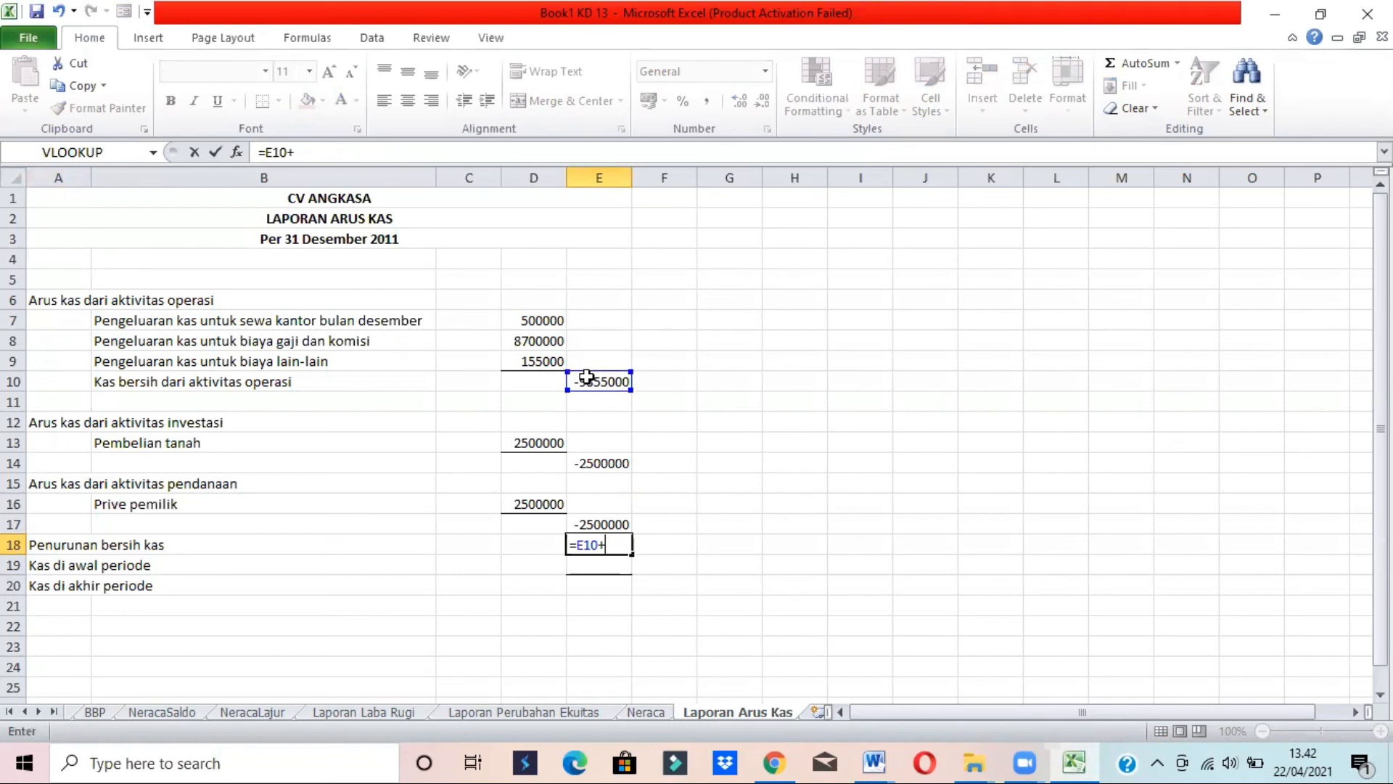
pyautogui.click(603, 463)
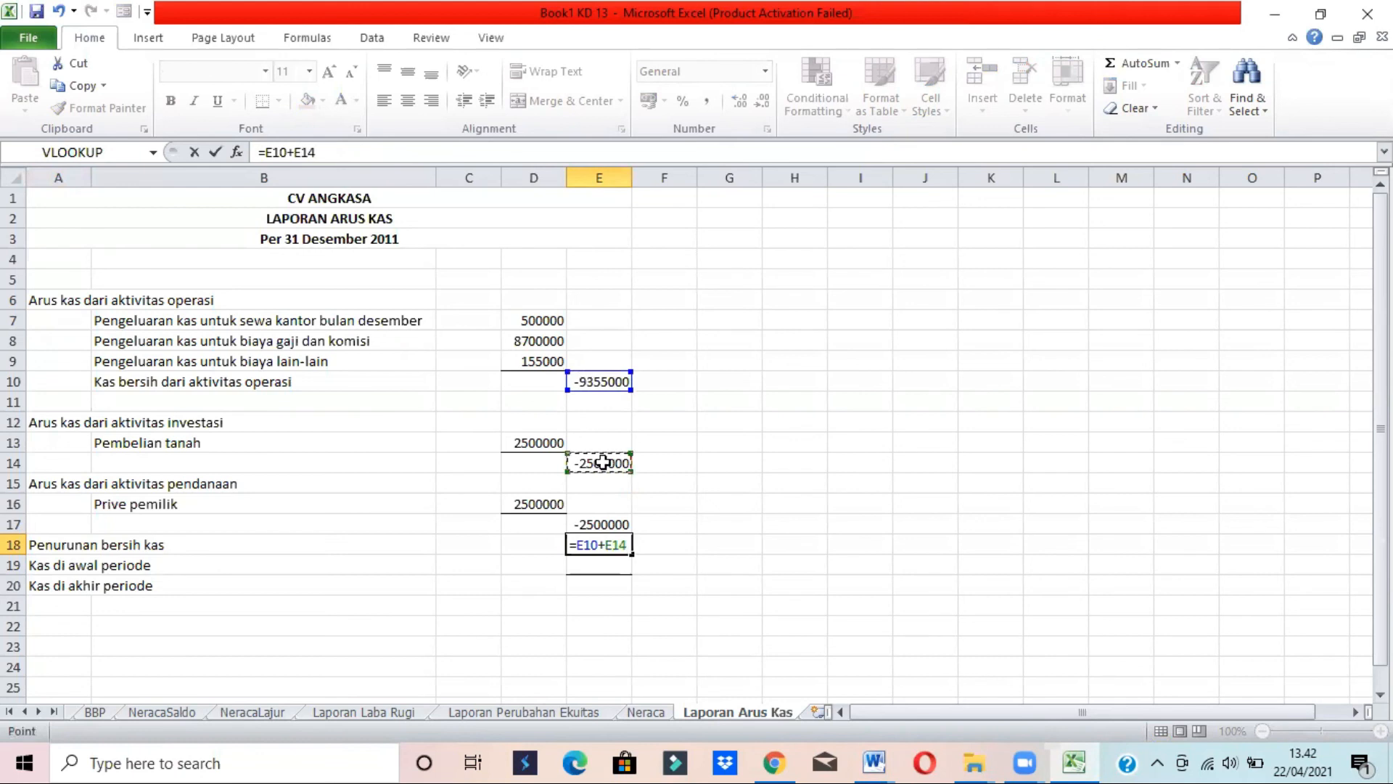
pyautogui.write('+')
pyautogui.click(588, 524)
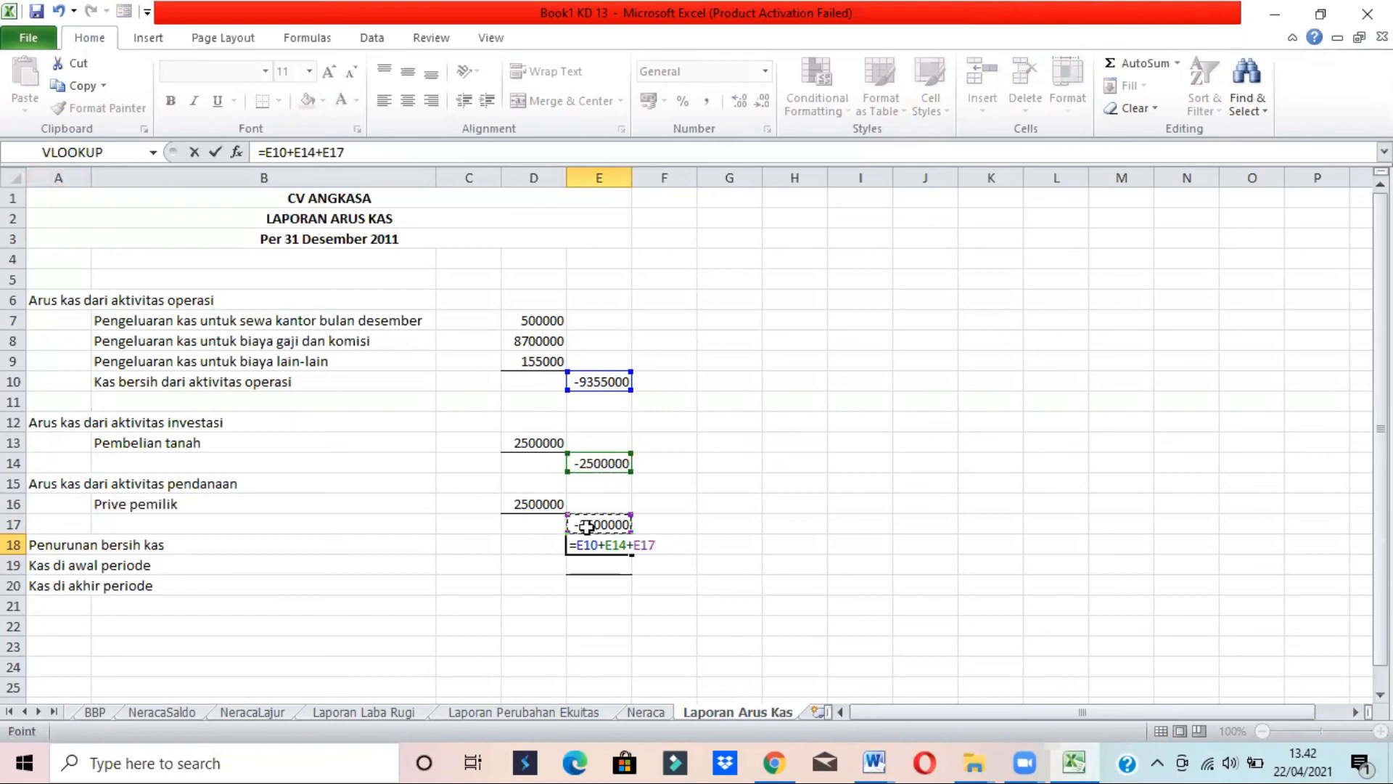
pyautogui.press('Return')
# Check step 6 in the Word module, and in Excel link E19, Kas di awal periode, to the Kas opening balance in BukuBesar cell D39
pyautogui.hotkey('alt', 'Tab')
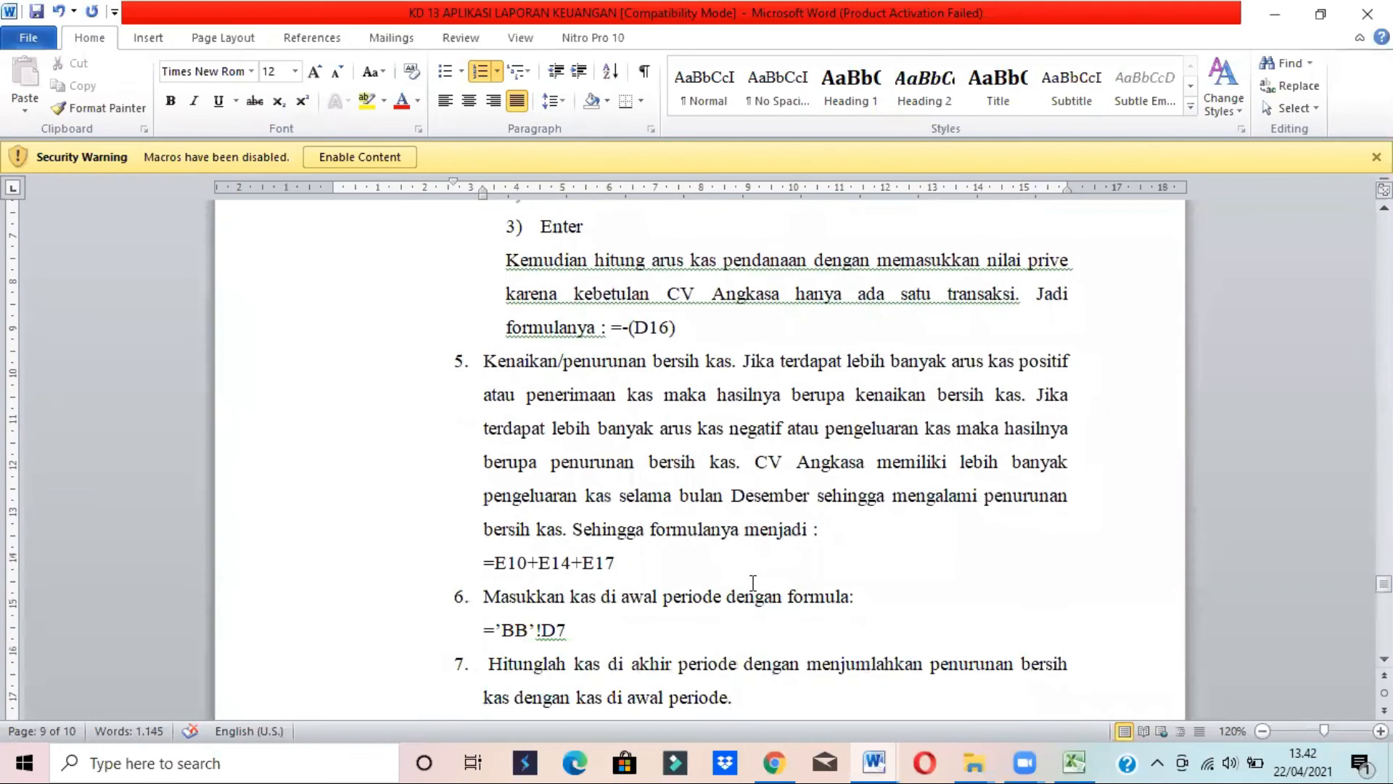
pyautogui.click(682, 594)
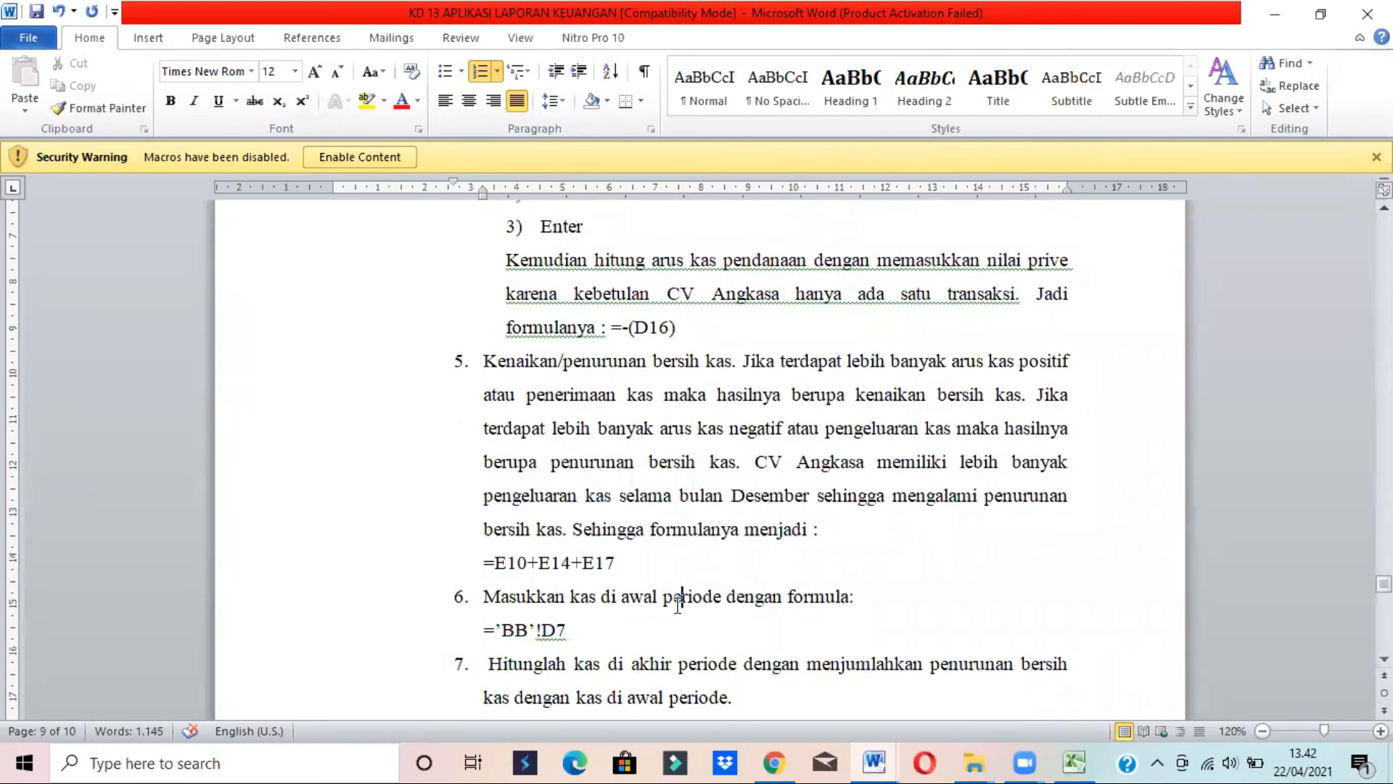
pyautogui.click(608, 622)
pyautogui.hotkey('alt', 'Tab')
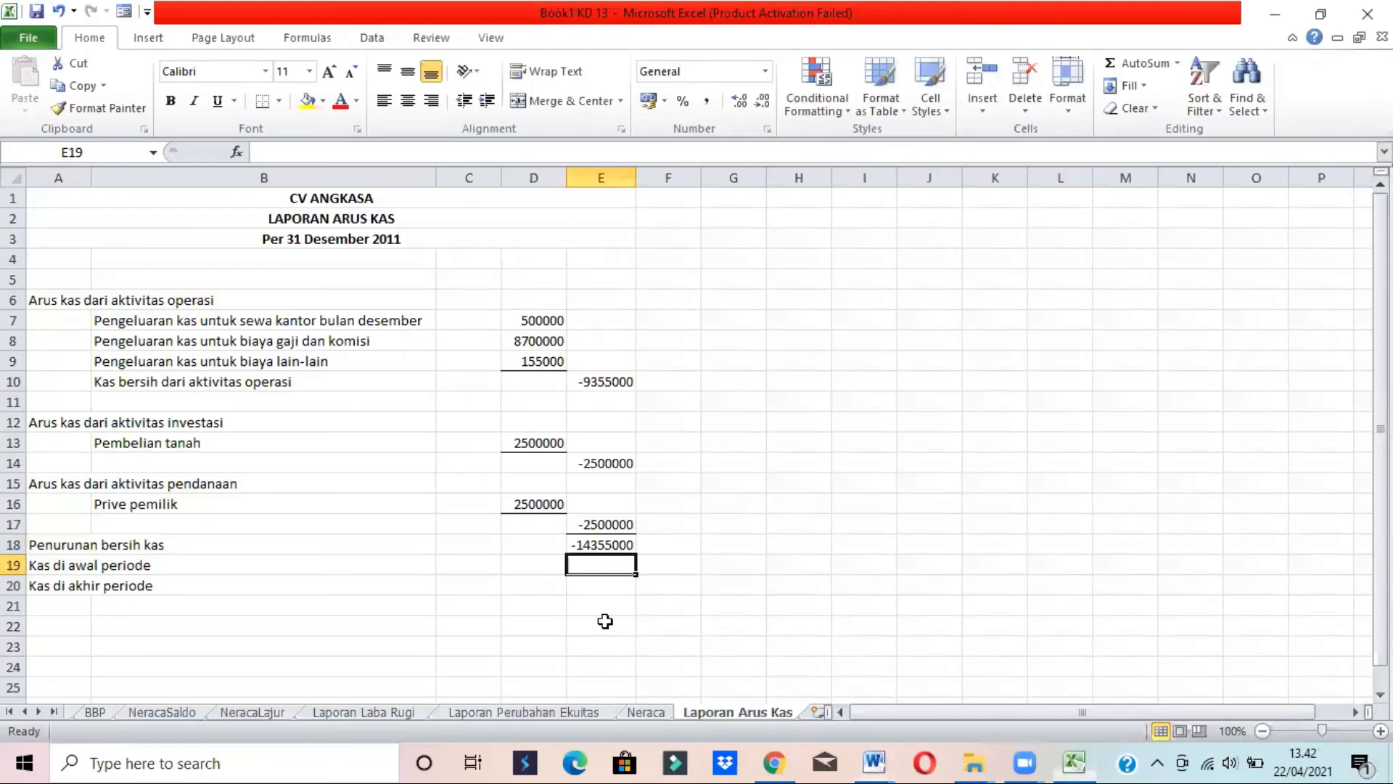
pyautogui.write('=')
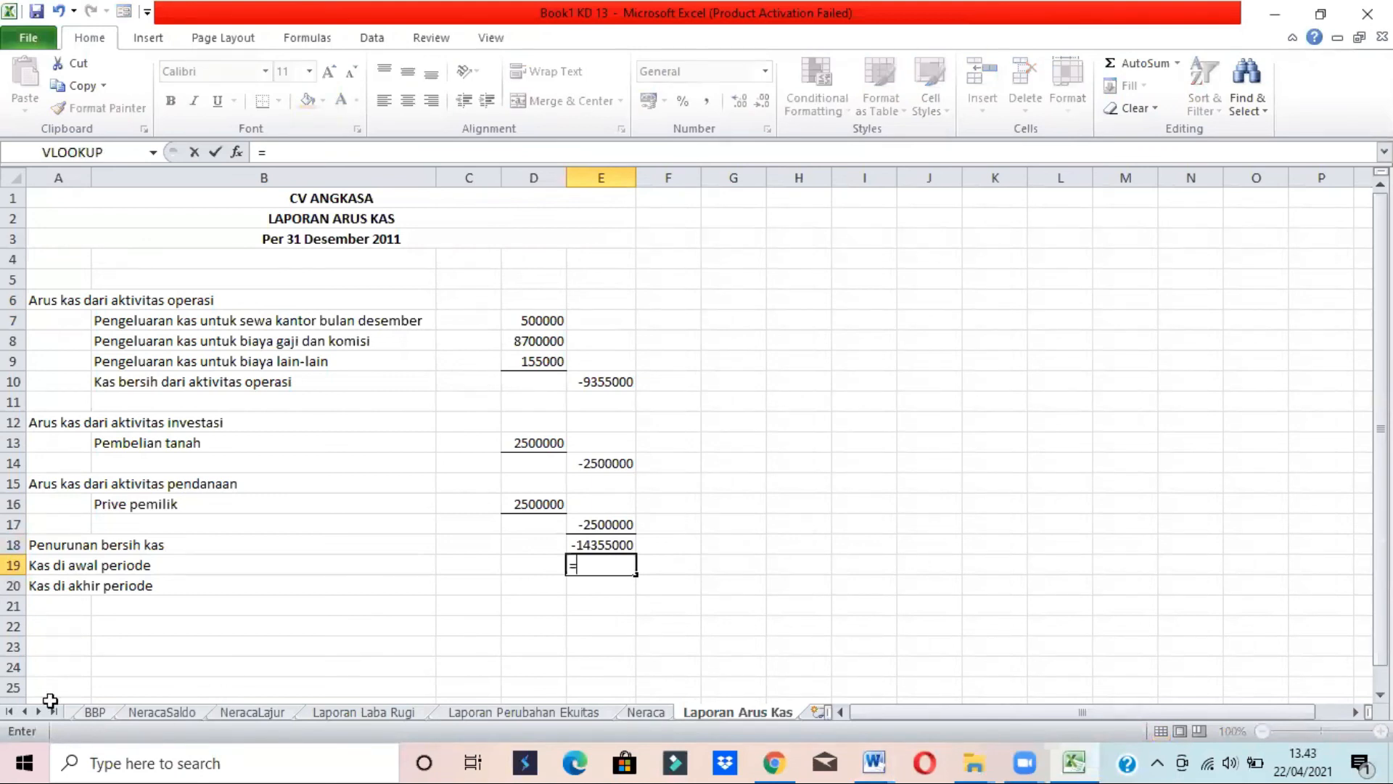
pyautogui.click(24, 712)
pyautogui.click(119, 711)
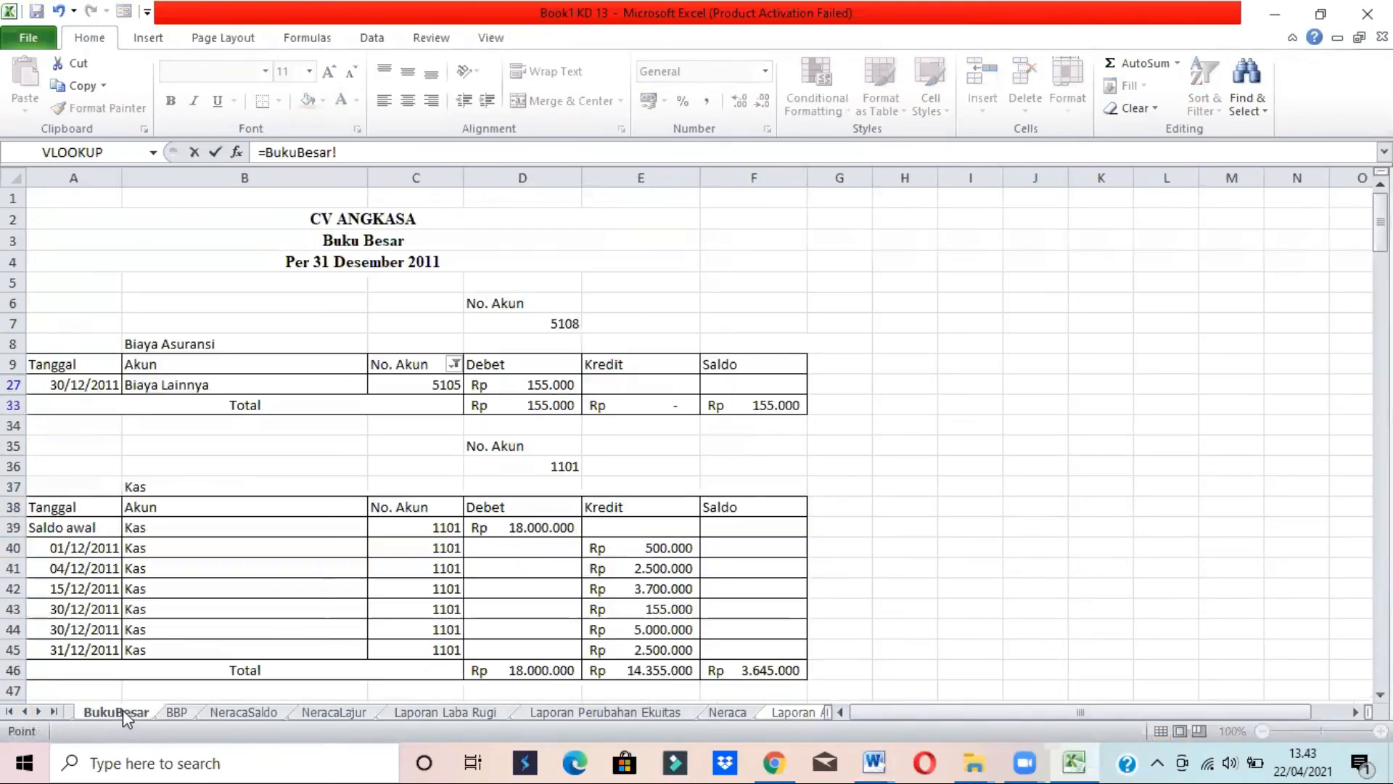
pyautogui.click(512, 525)
pyautogui.press('Escape')
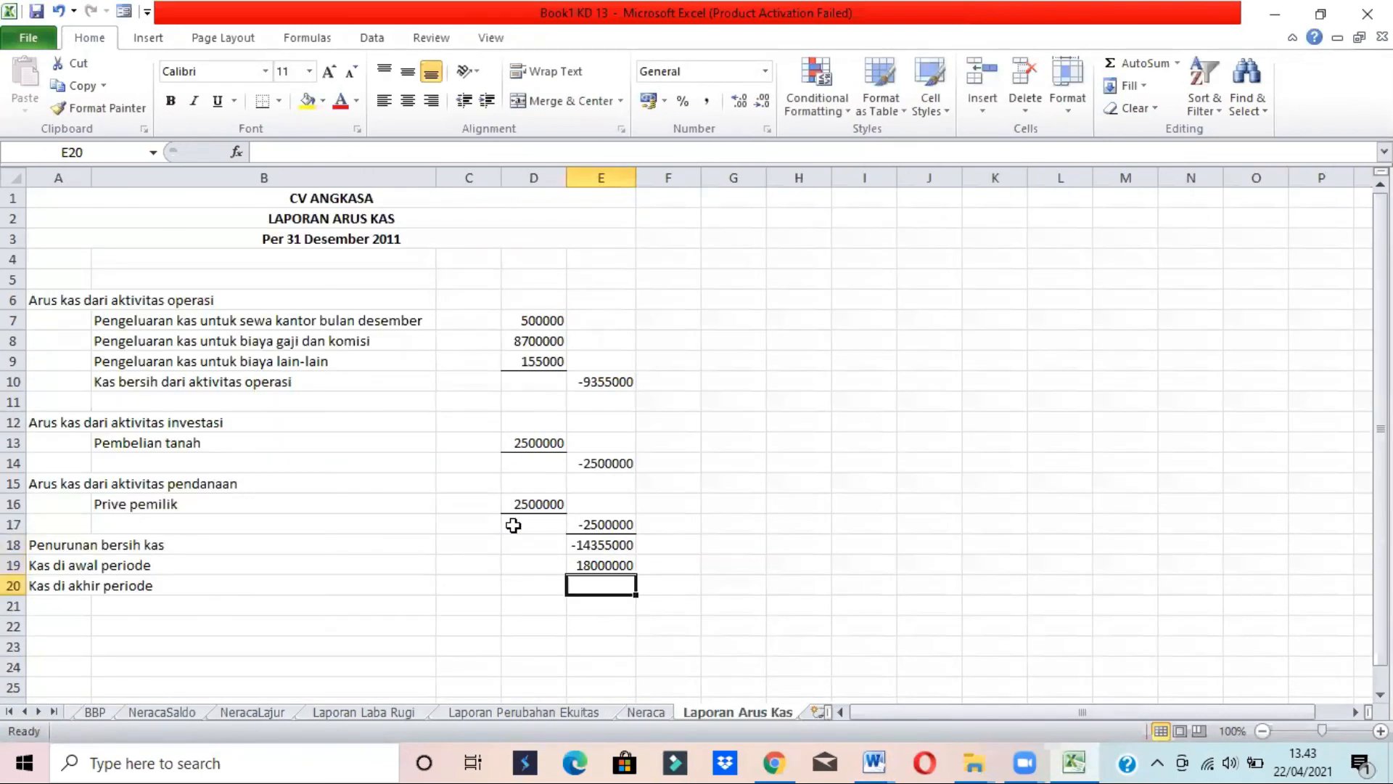
# Check step 7 in the Word module, and in Excel enter =E18+E19 in cell E20 for Kas di akhir periode
pyautogui.hotkey('alt', 'Tab')
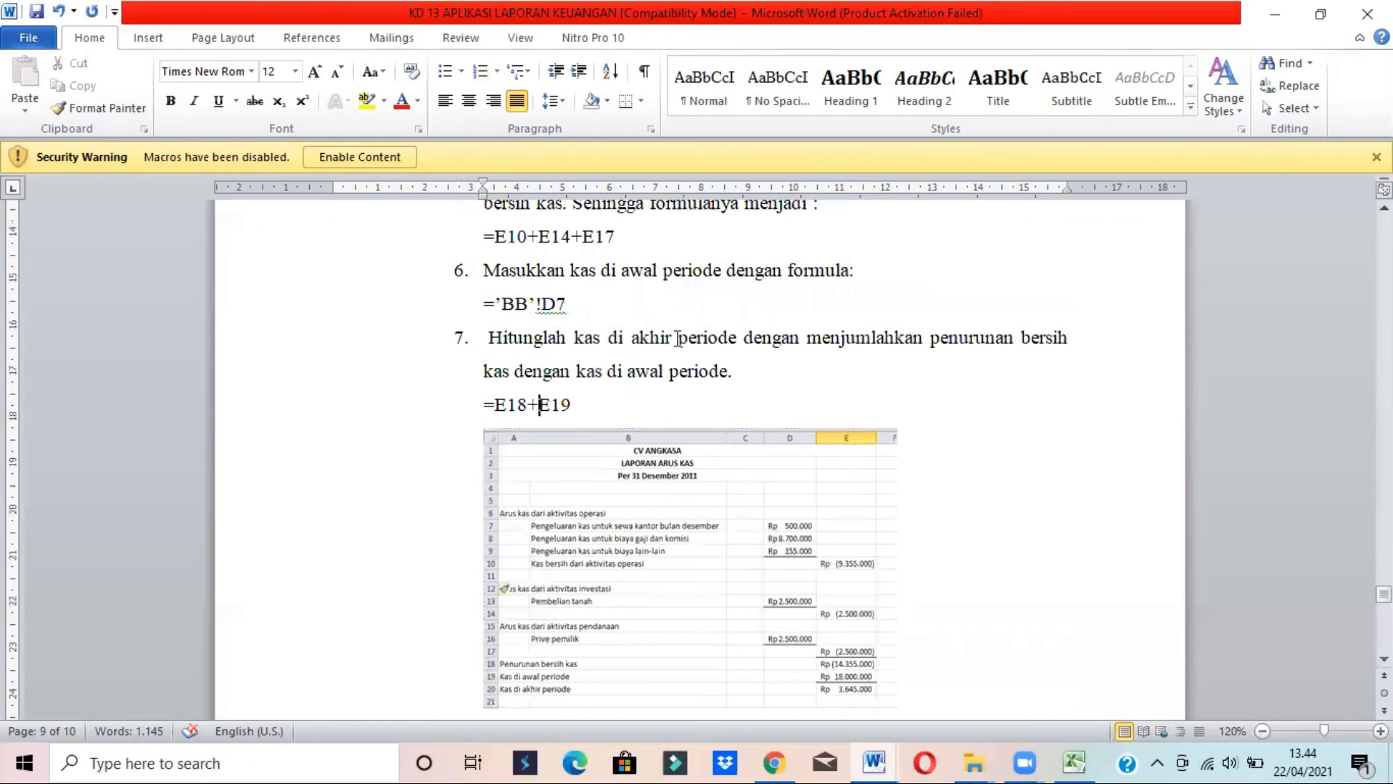
pyautogui.click(775, 379)
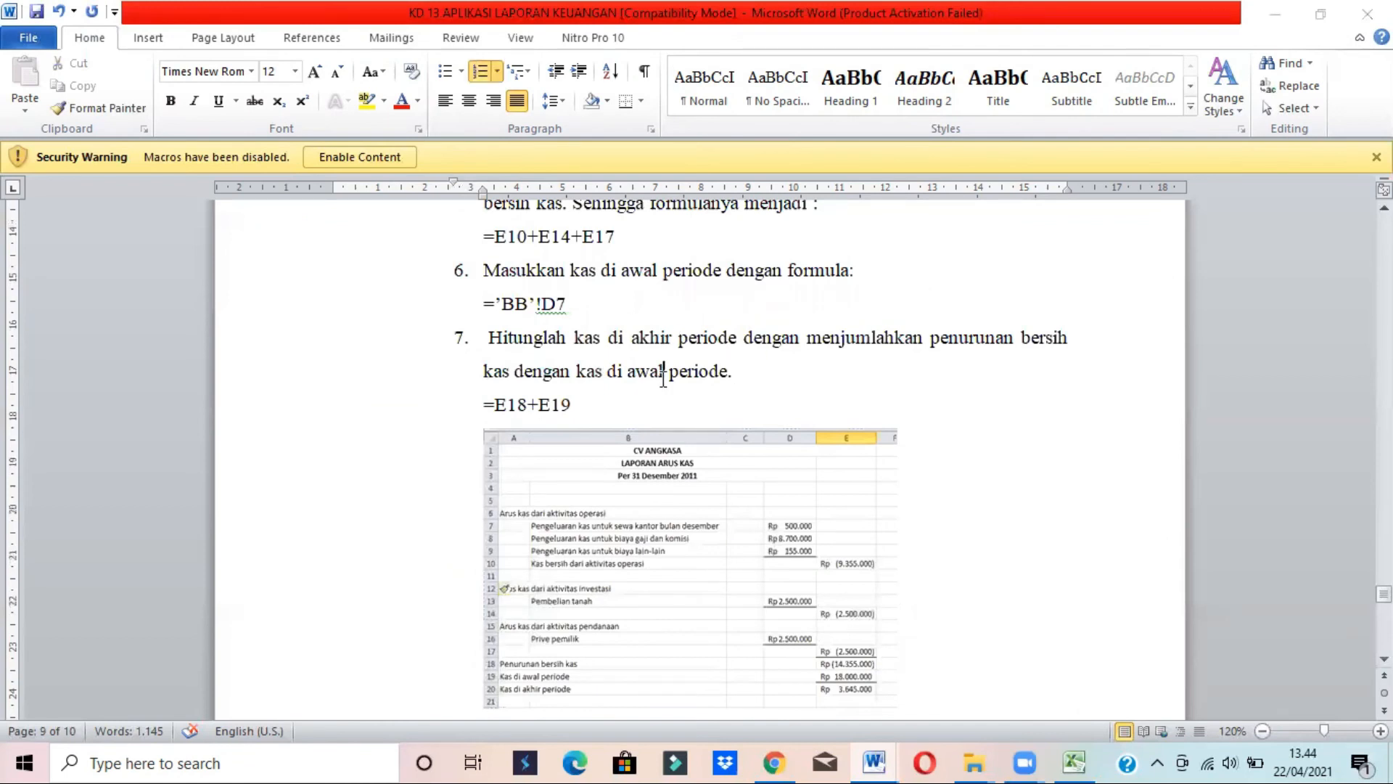
pyautogui.hotkey('alt', 'Tab')
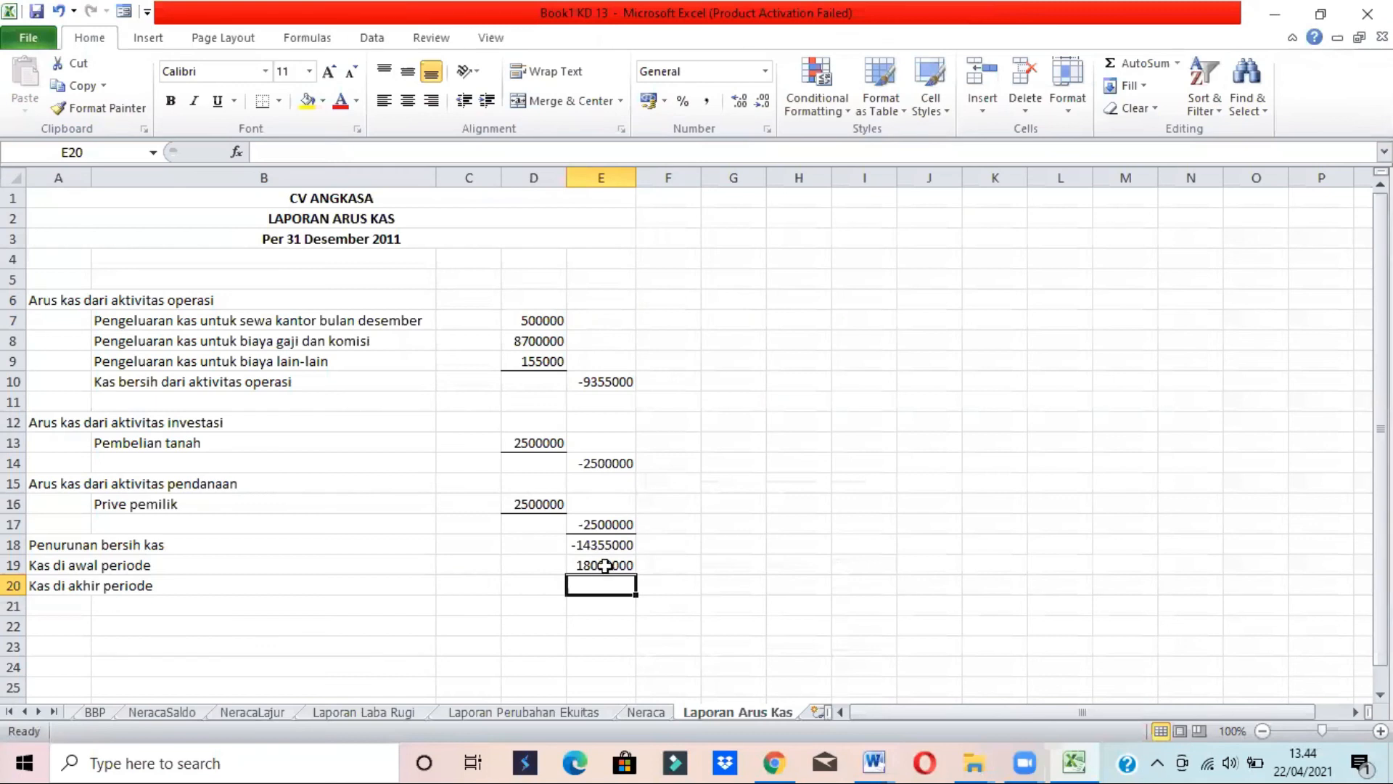
pyautogui.click(575, 538)
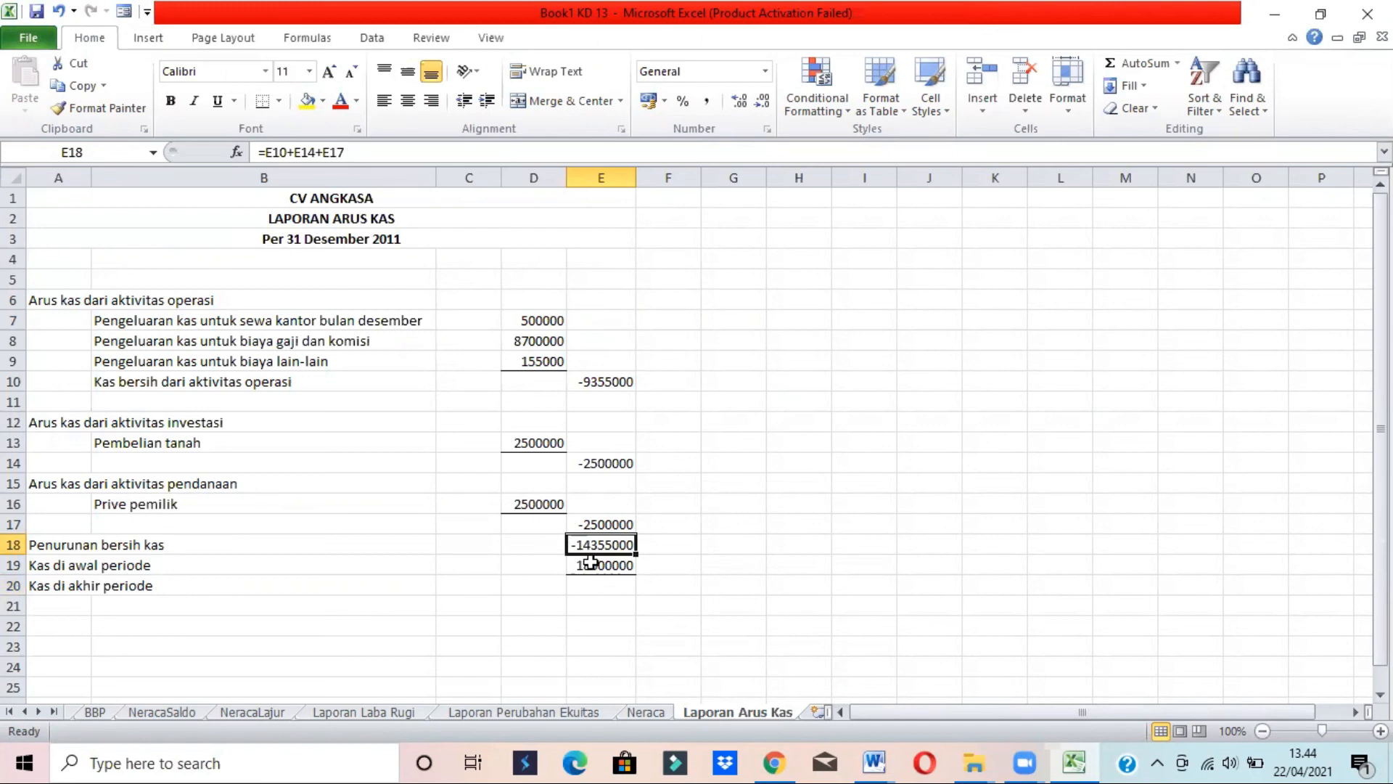
pyautogui.click(591, 564)
pyautogui.moveTo(592, 549); pyautogui.dragTo(604, 559)
pyautogui.click(603, 584)
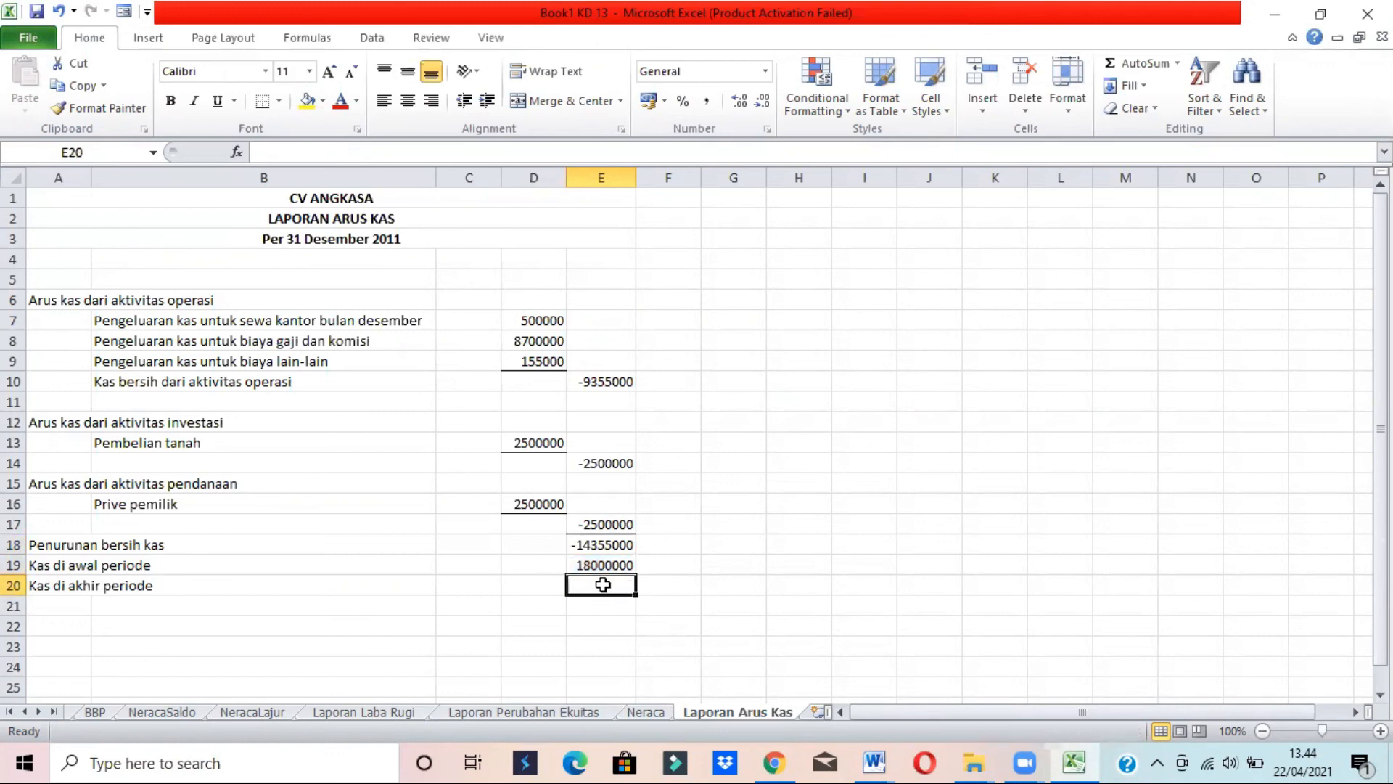
pyautogui.write('=')
pyautogui.click(587, 543)
pyautogui.write('+')
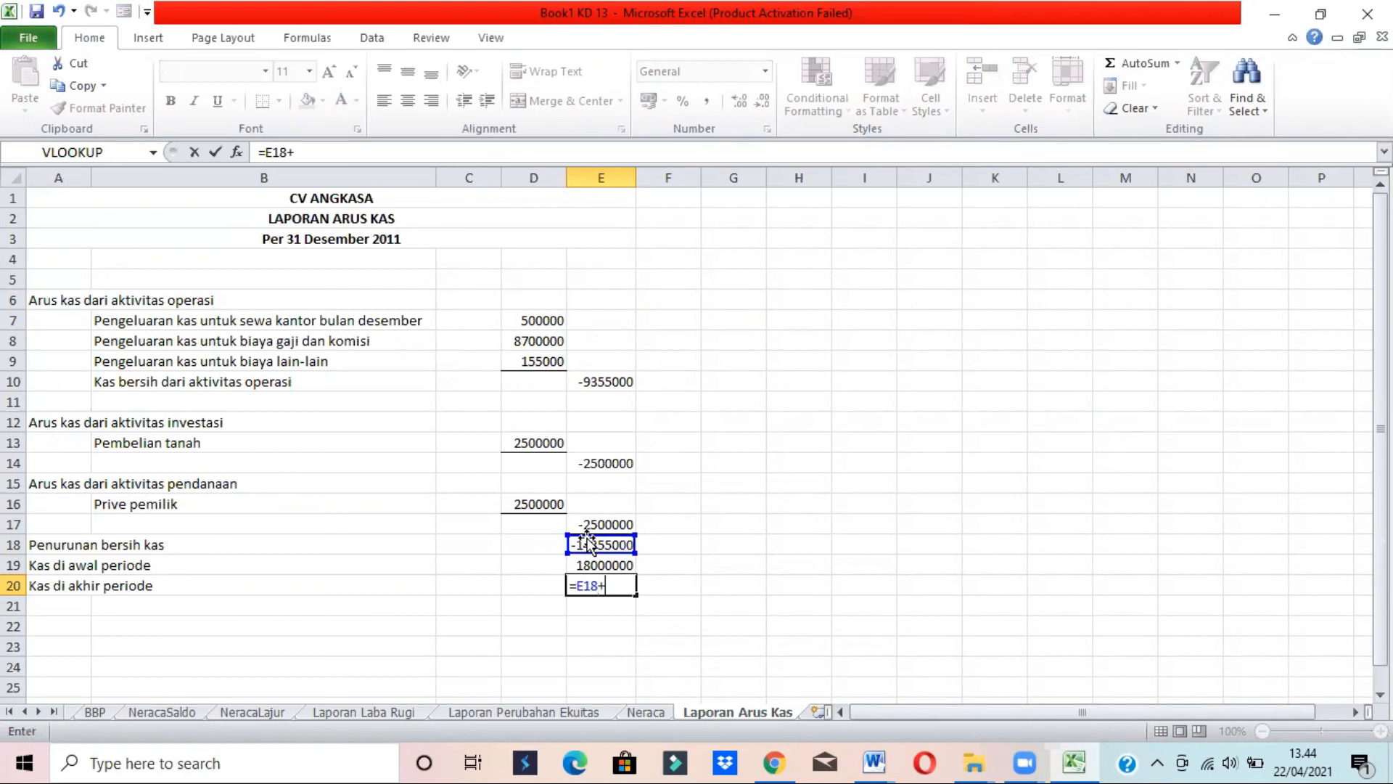
pyautogui.click(607, 565)
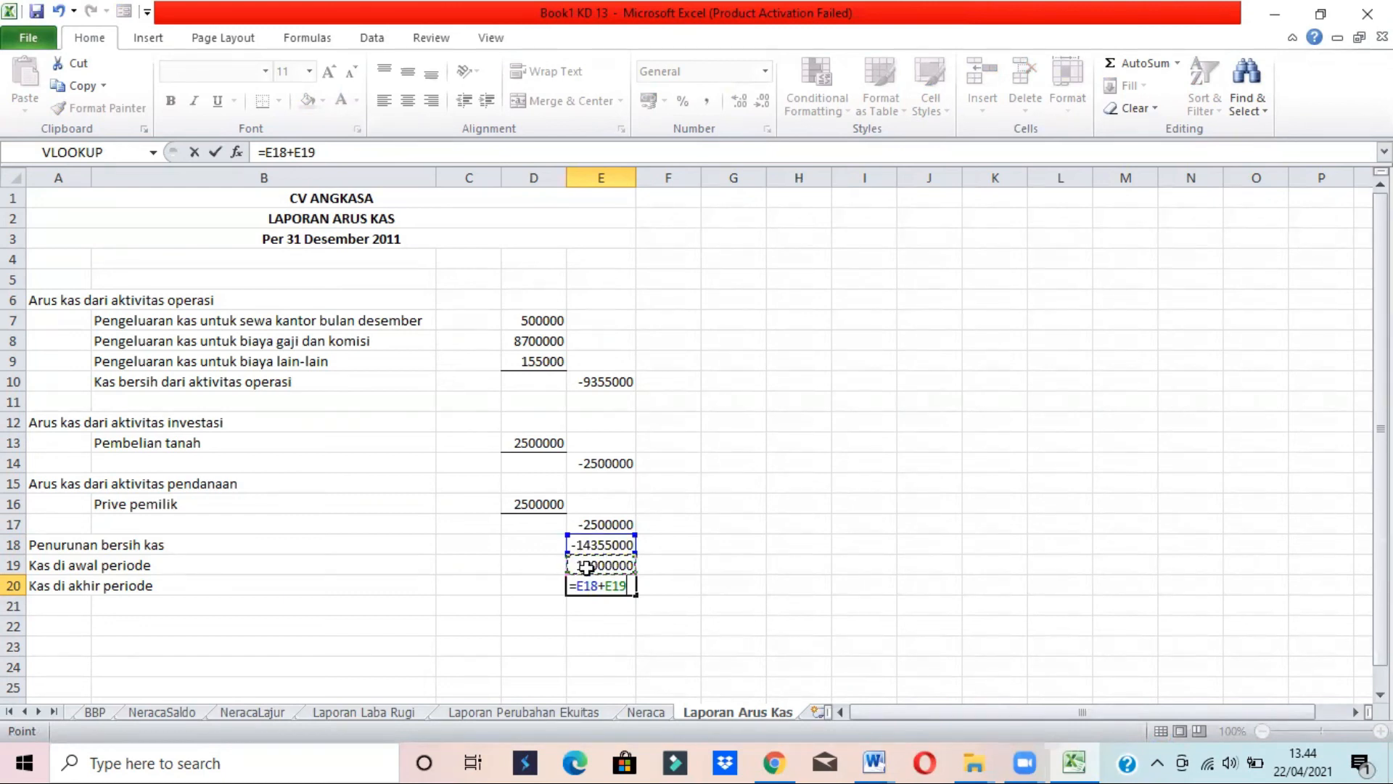
pyautogui.press('Return')
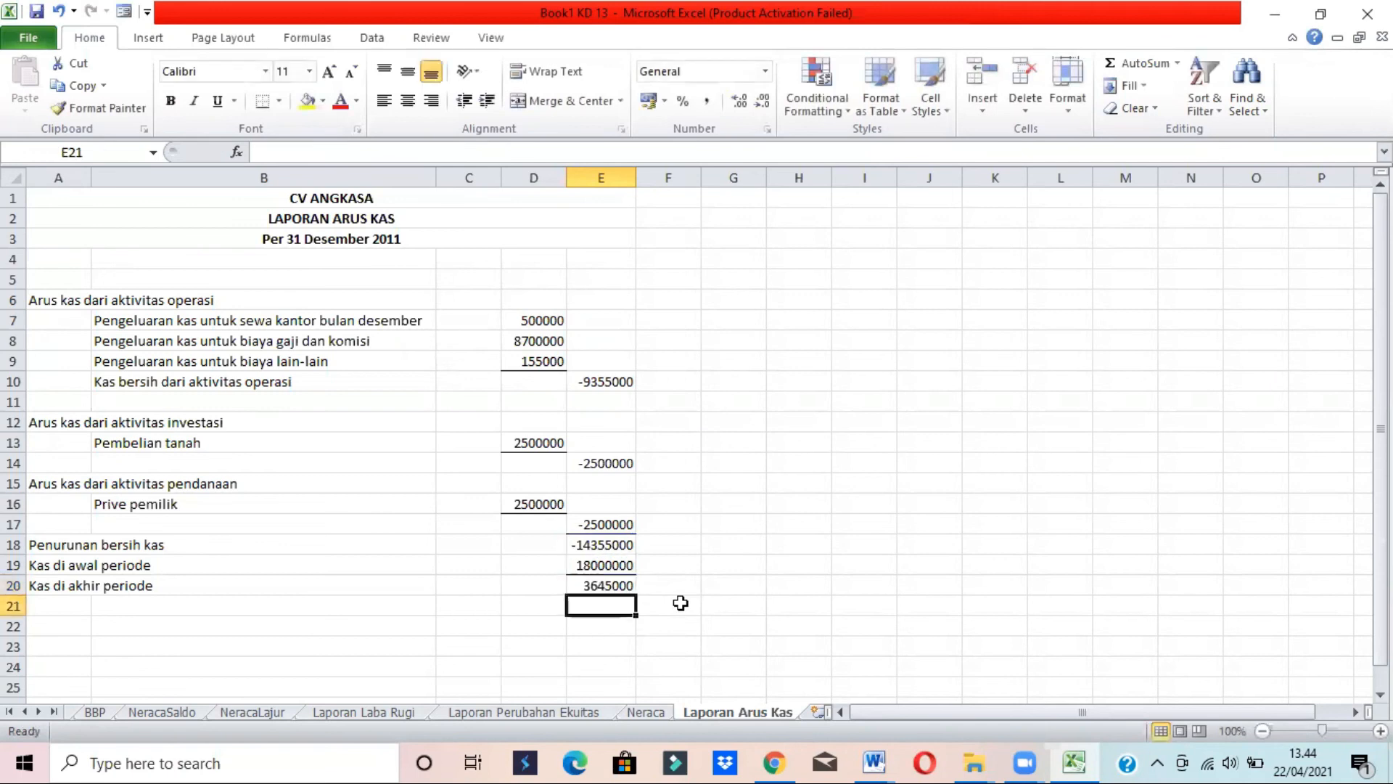
# Review the formulas behind Kas di akhir periode, Kas di awal periode and Penurunan bersih kas in cells E20, E19 and E18
pyautogui.click(601, 578)
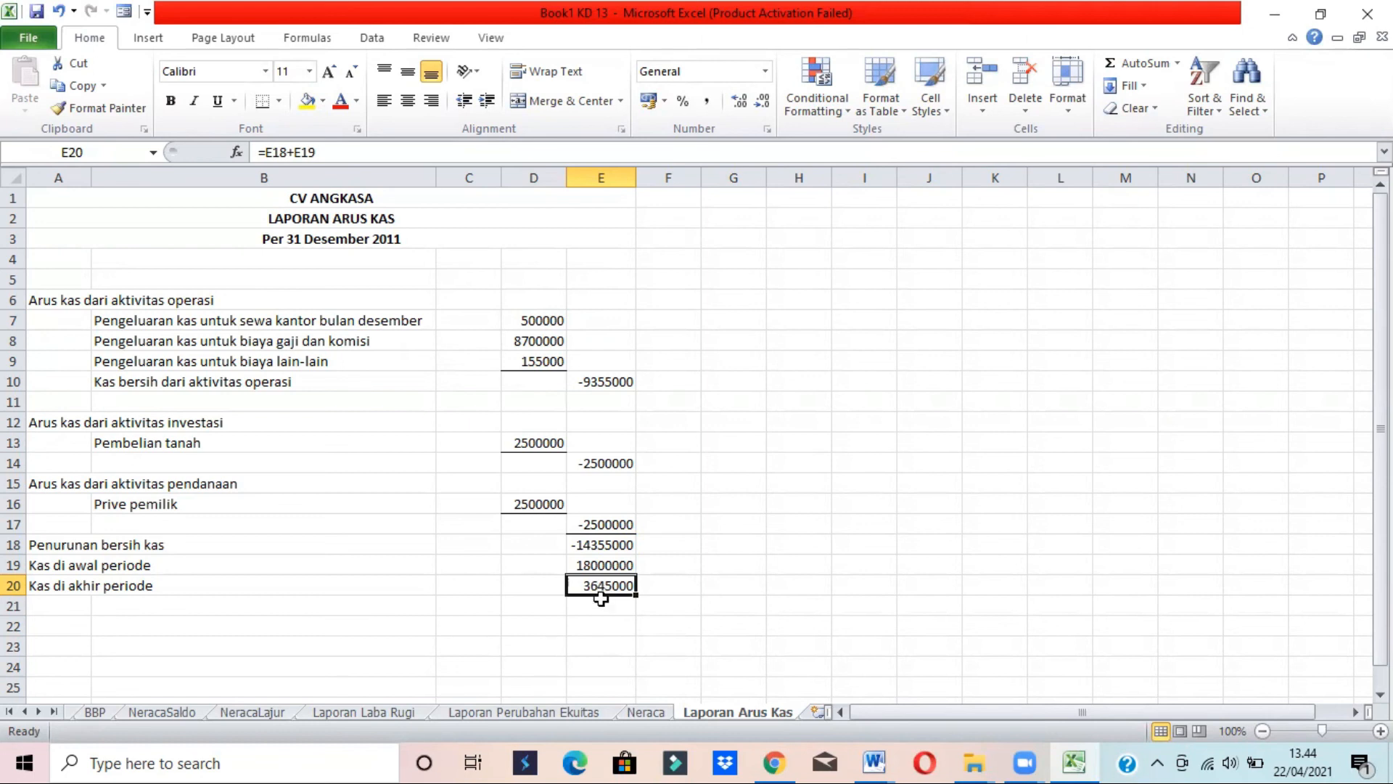
pyautogui.click(583, 563)
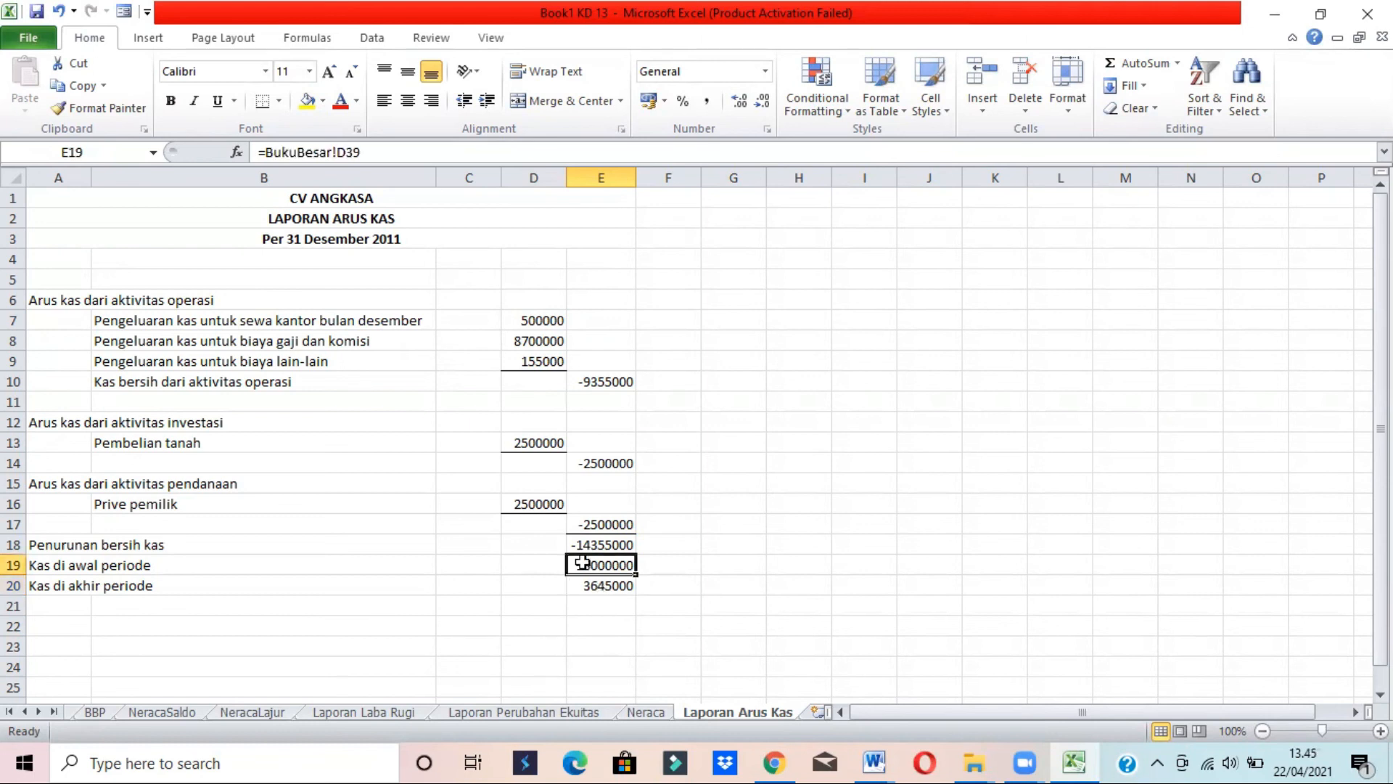
pyautogui.click(593, 540)
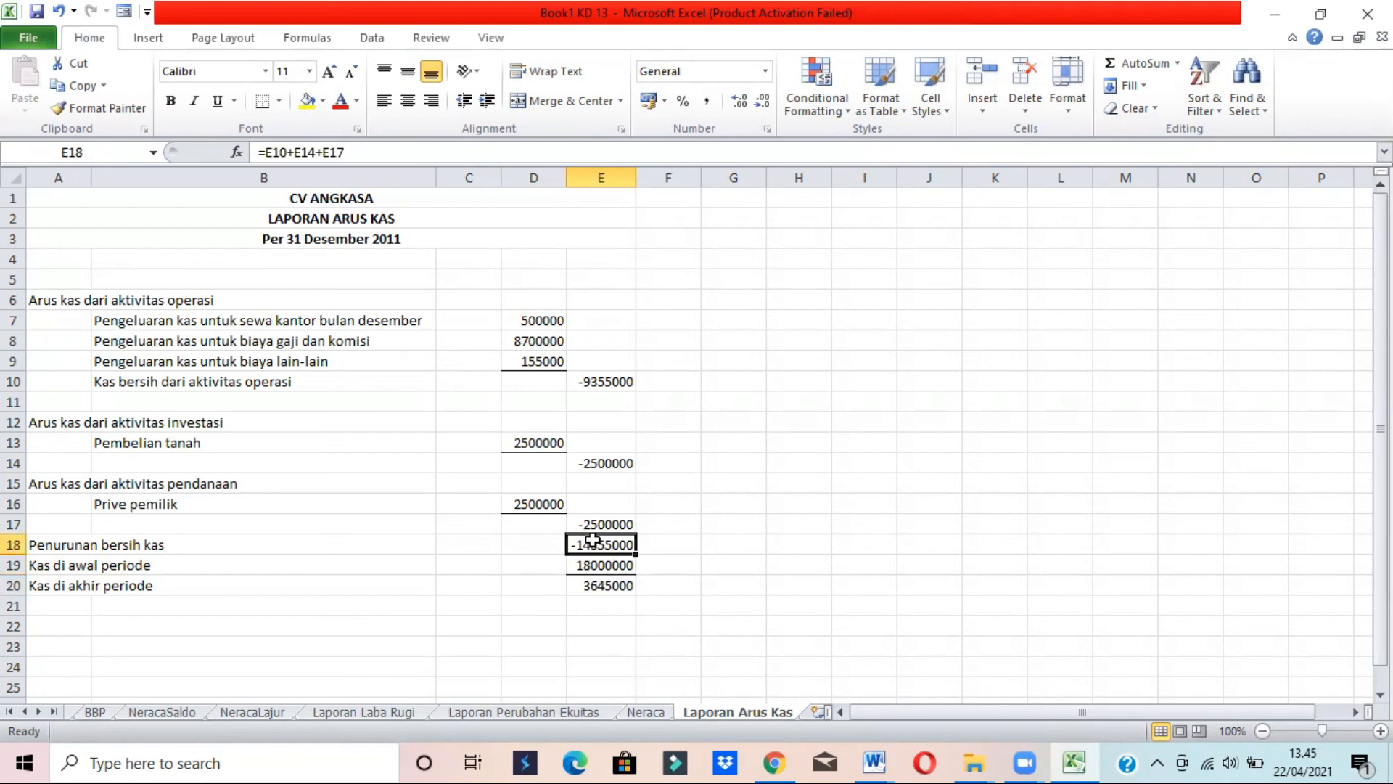
pyautogui.click(591, 585)
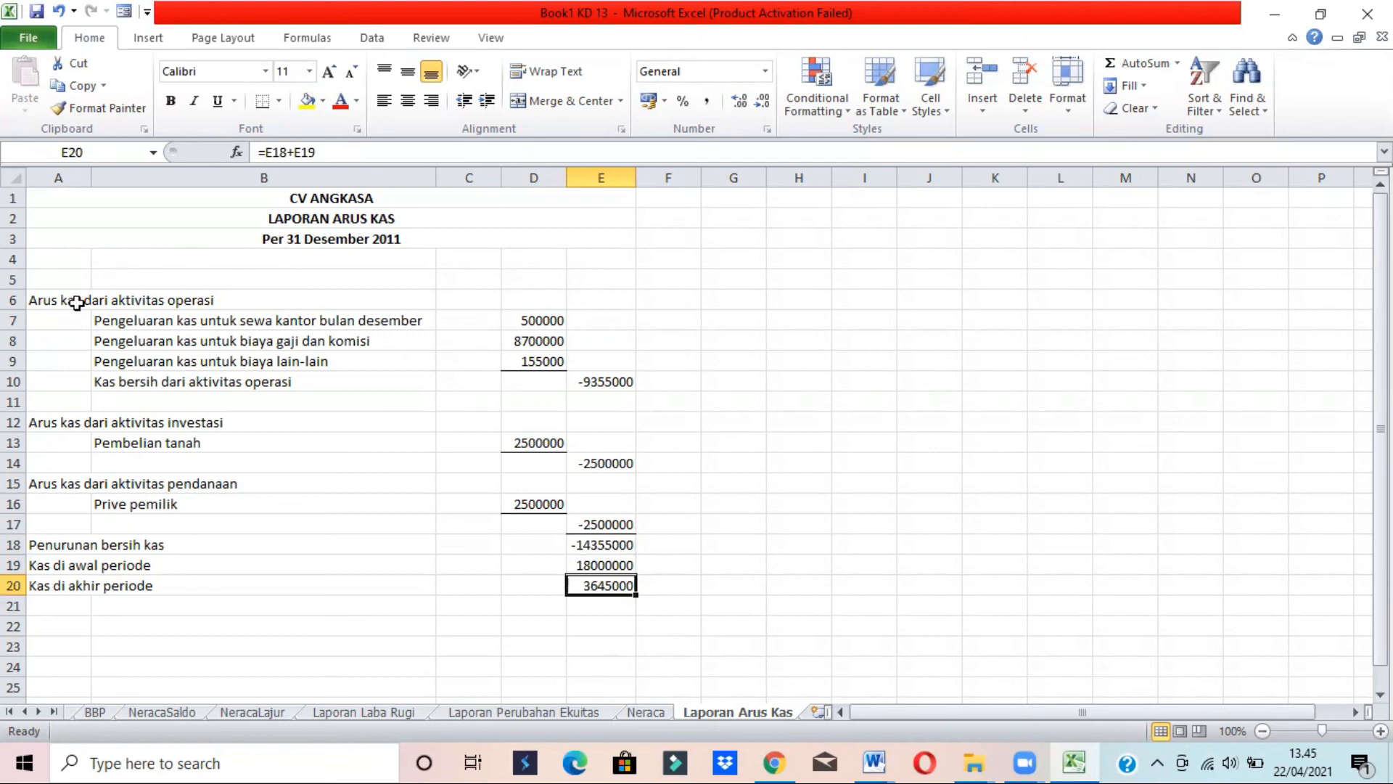
# Format the amounts in D7:E20 as Rupiah accounting values with no decimal places
pyautogui.moveTo(541, 317); pyautogui.dragTo(595, 585)
pyautogui.click(648, 100)
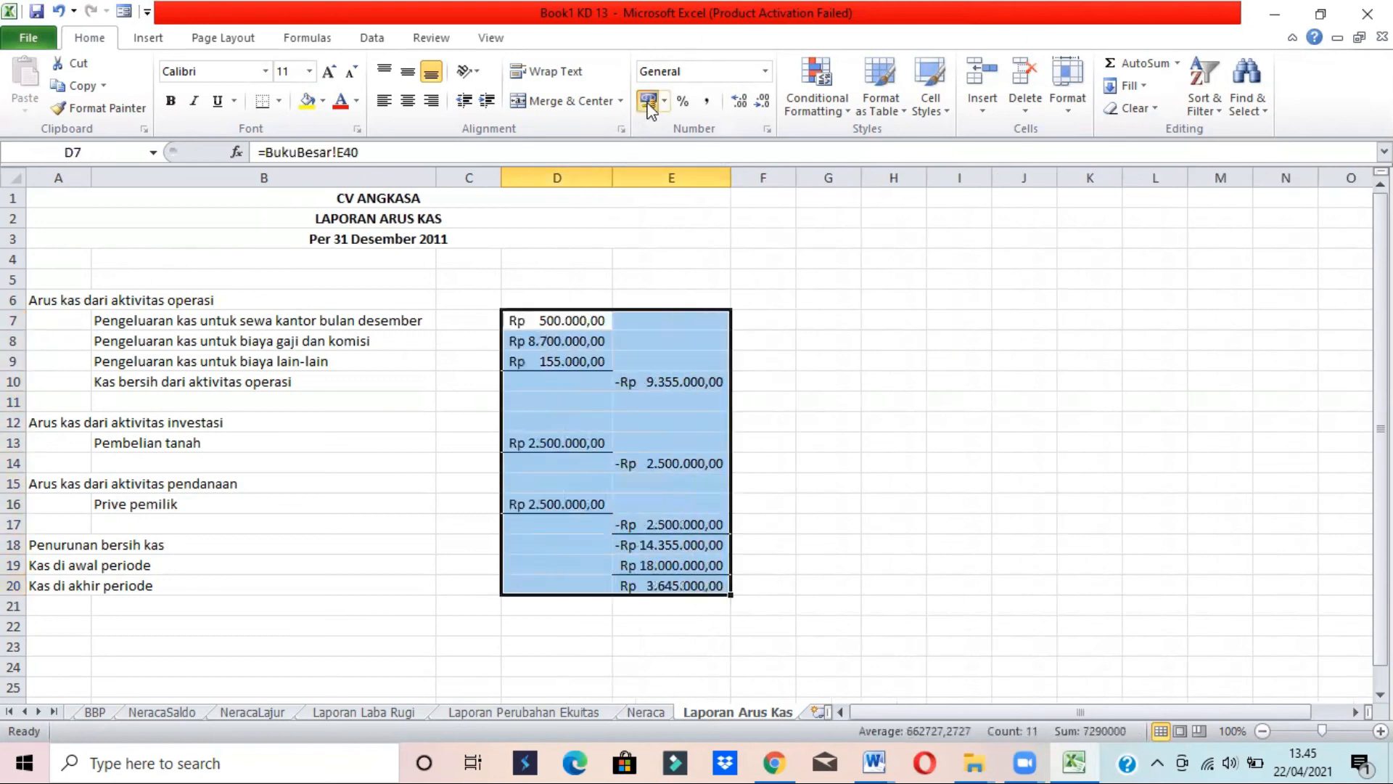
pyautogui.click(760, 102)
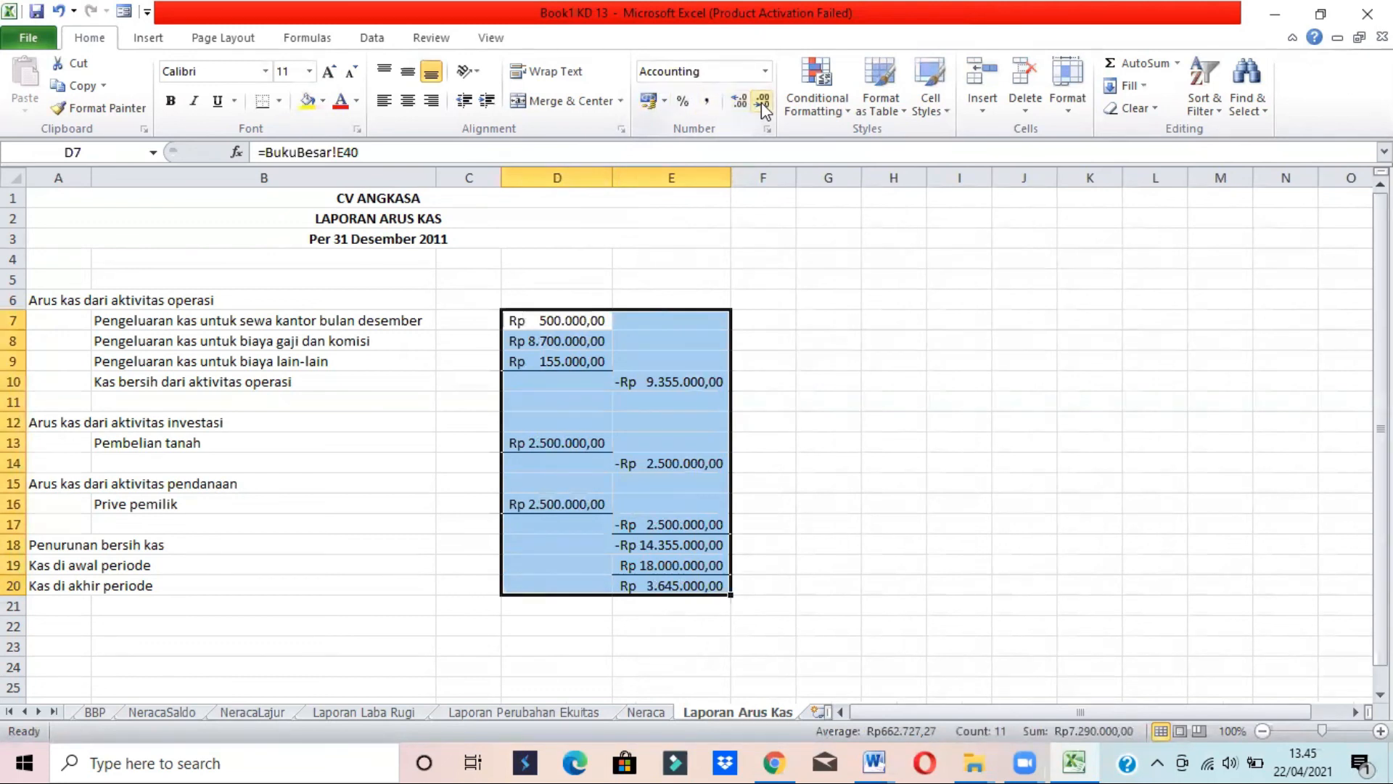
pyautogui.click(761, 103)
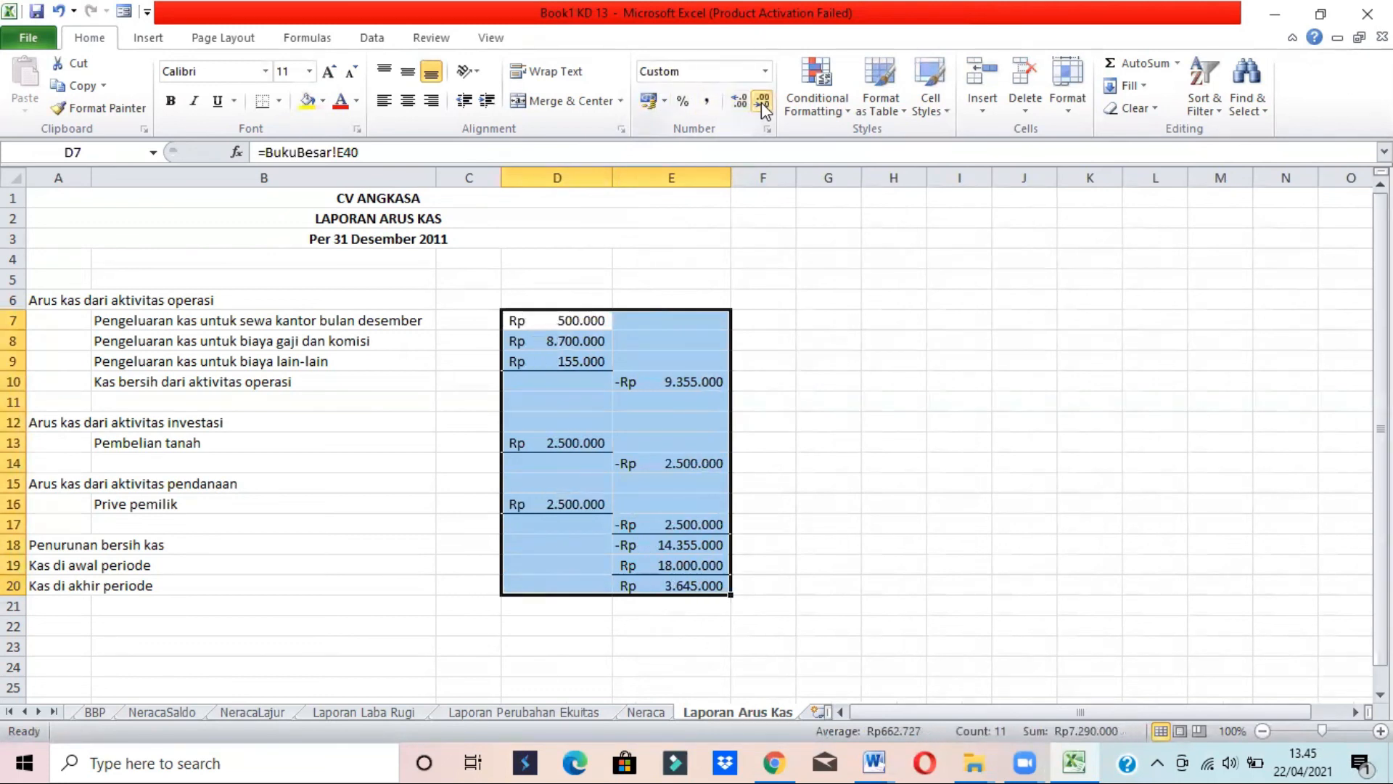
pyautogui.click(654, 586)
# Switch to Word and compare the finished cash flow report with the module's sample, checking through to the document's last page
pyautogui.hotkey('alt', 'Tab')
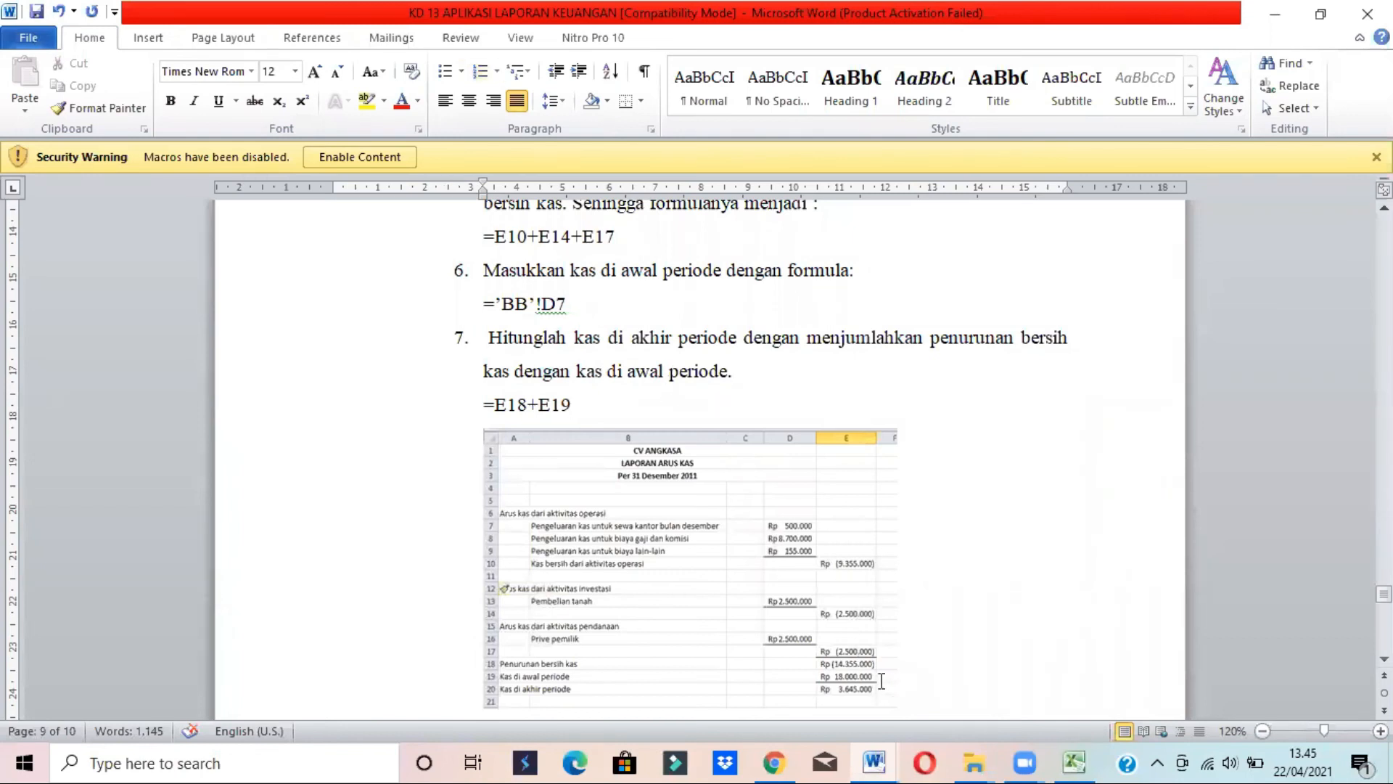
pyautogui.hotkey('alt', 'Tab')
pyautogui.hotkey('alt', 'Tab')
pyautogui.scroll(-4, 699, 459)
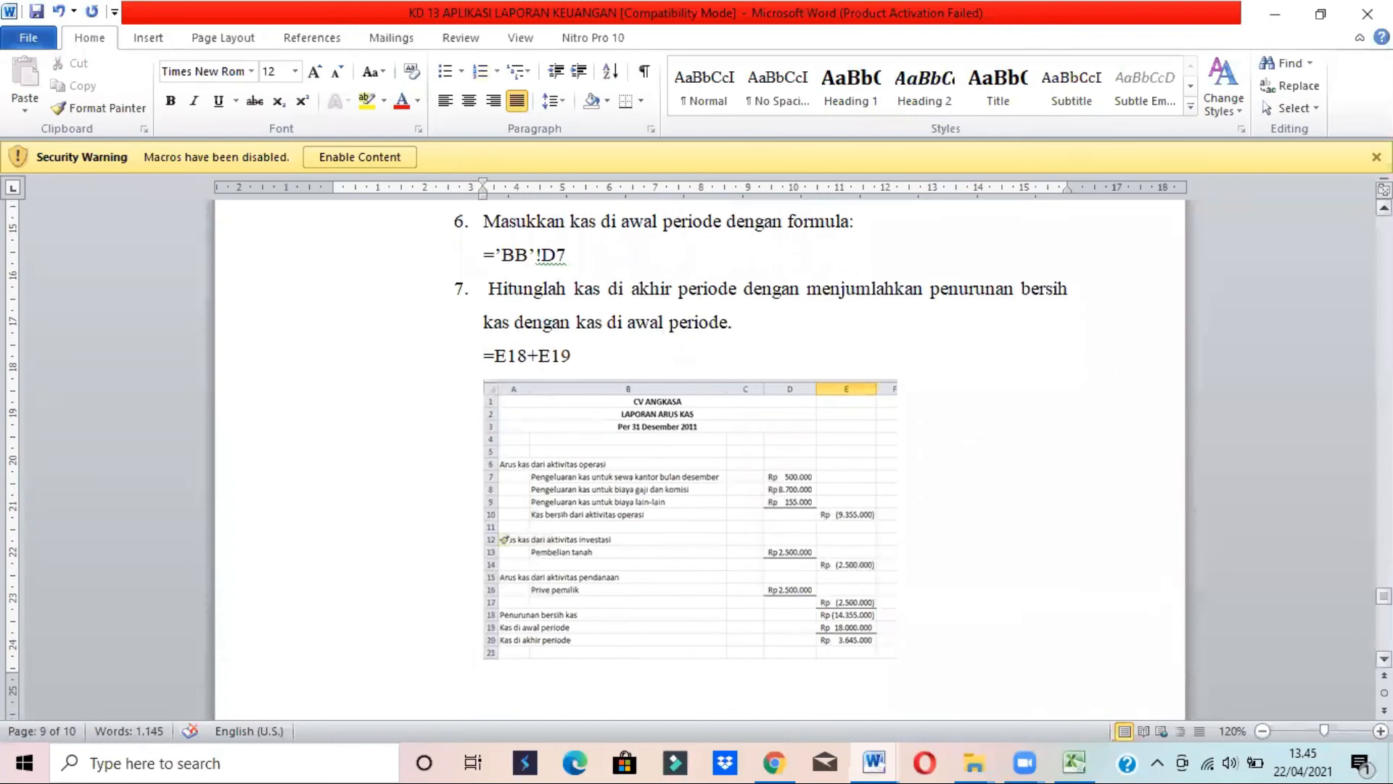
pyautogui.scroll(-2, 699, 460)
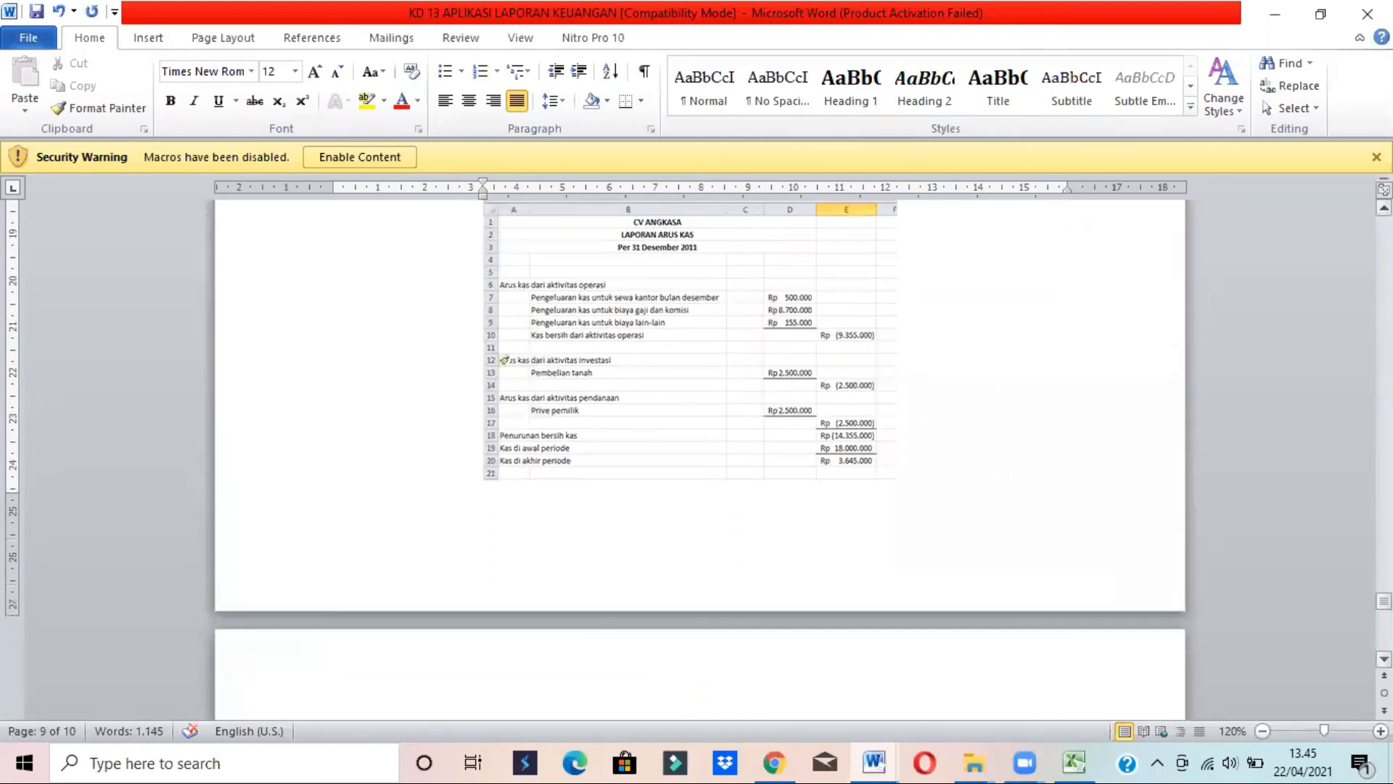
pyautogui.moveTo(1384, 601); pyautogui.dragTo(1383, 622)
# Switch to Excel and review the Laporan Laba Rugi, Laporan Perubahan Ekuitas, Neraca and Laporan Arus Kas sheets
pyautogui.hotkey('alt', 'Tab')
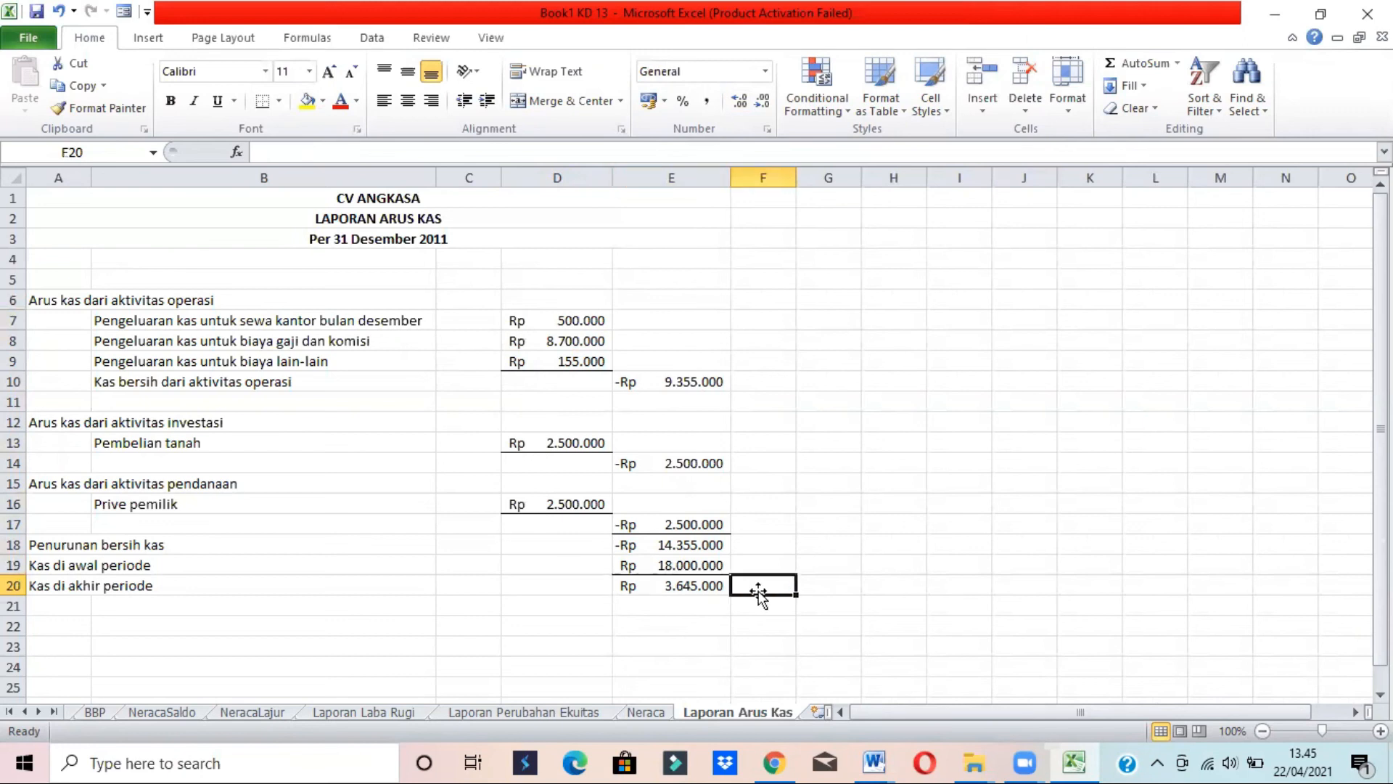
pyautogui.click(338, 713)
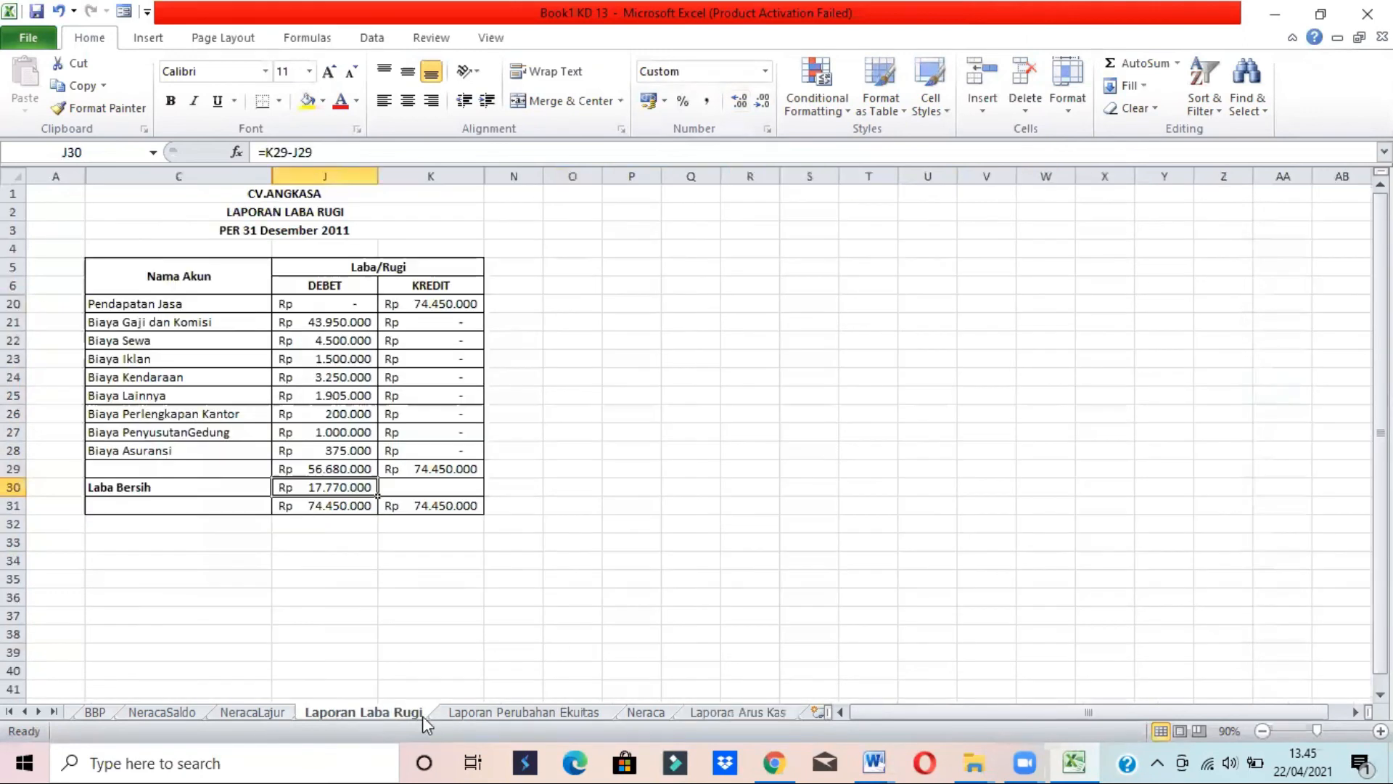
pyautogui.click(525, 709)
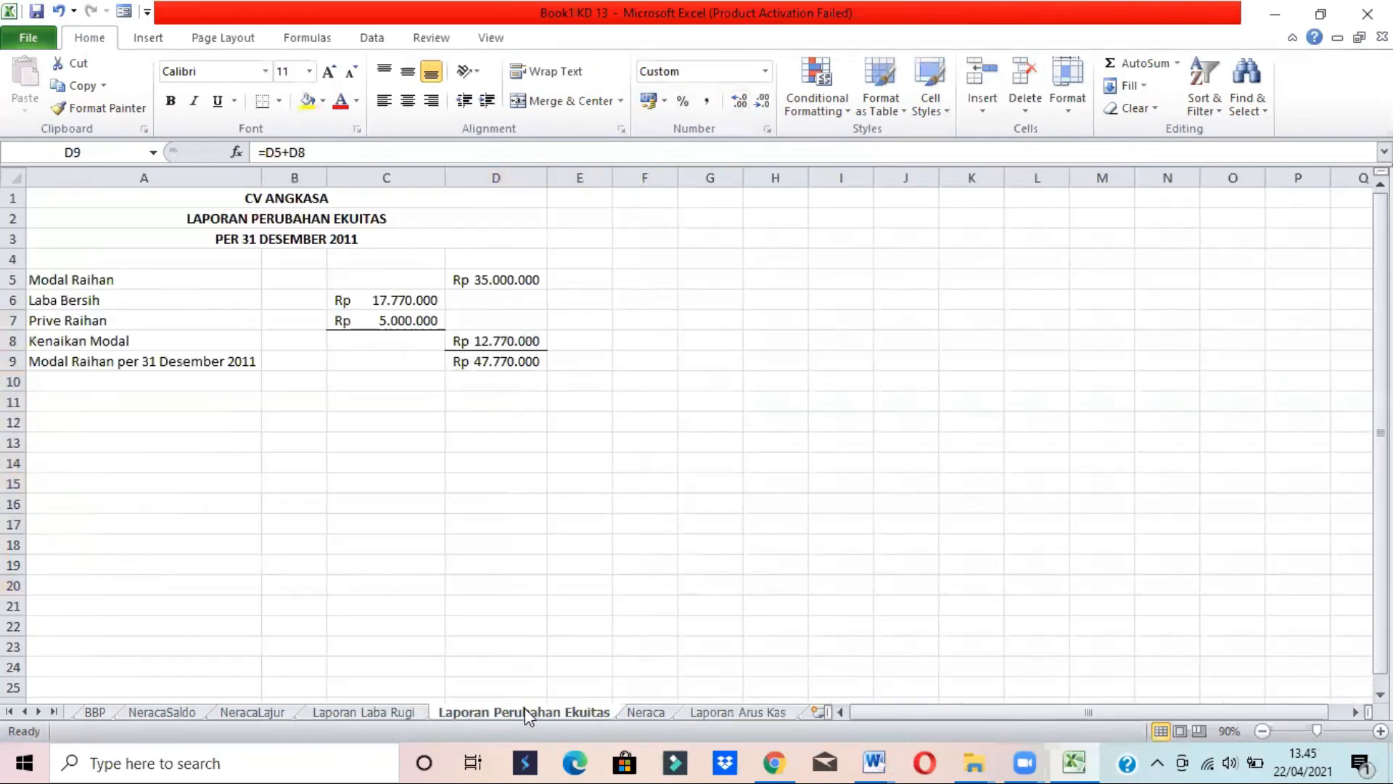
pyautogui.click(647, 712)
pyautogui.click(716, 715)
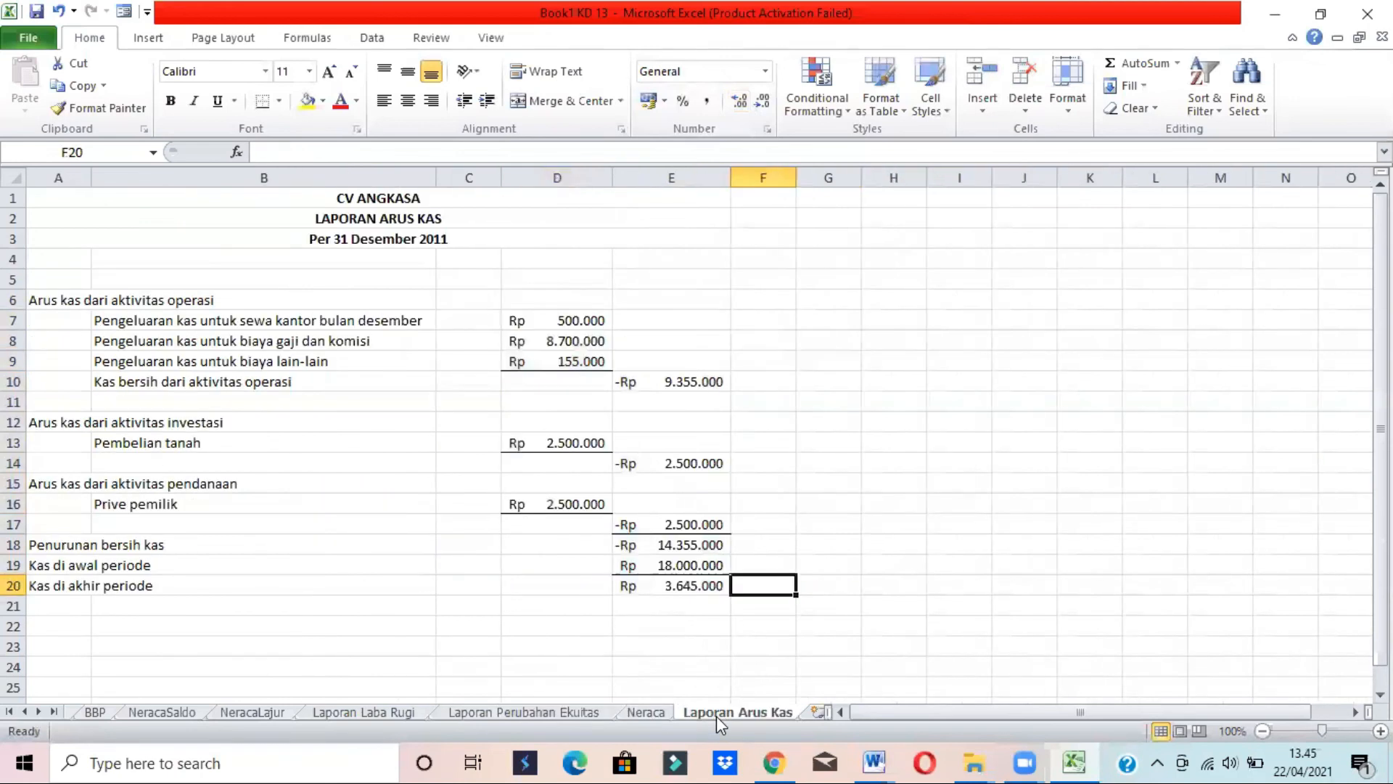
pyautogui.click(765, 604)
# Review the sample Laporan Arus Kas on page 9 of the Word module and return to the Excel report
pyautogui.hotkey('alt', 'Tab')
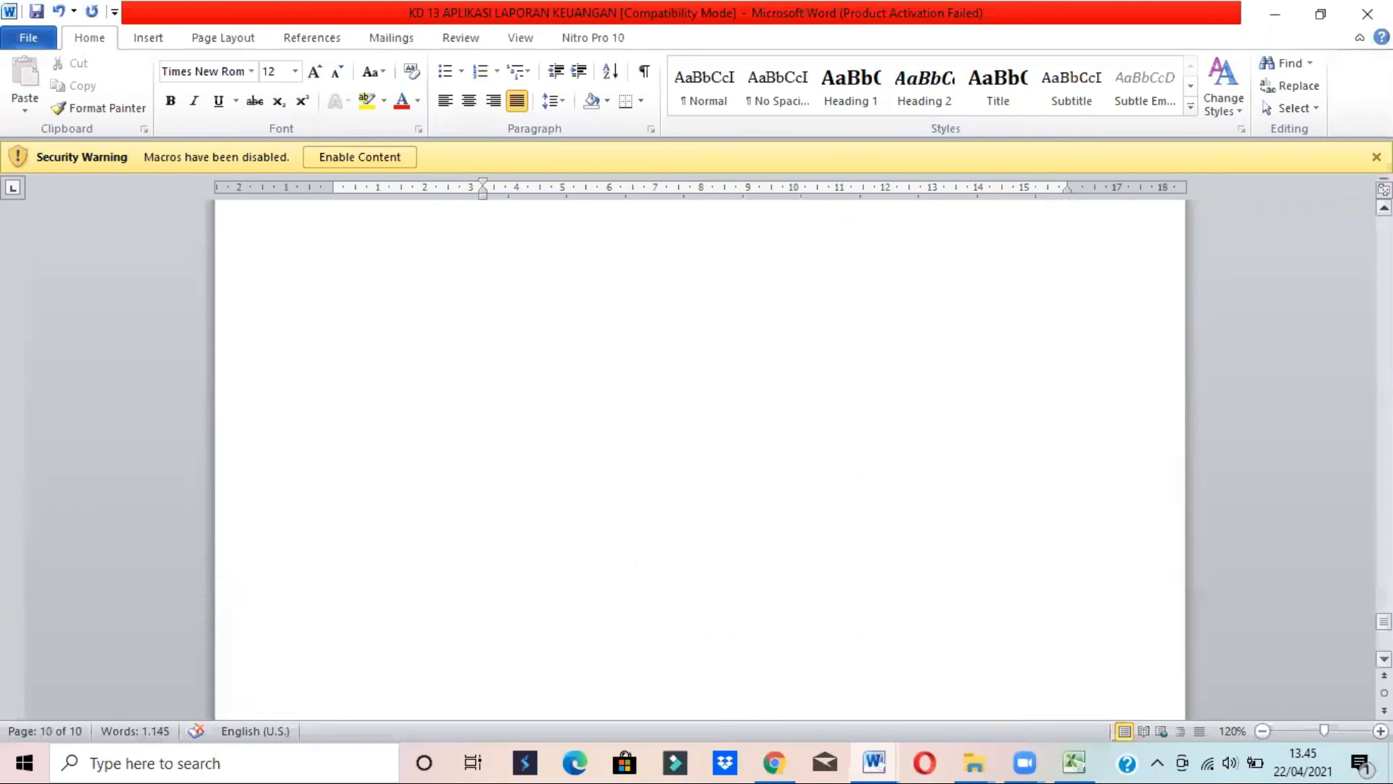
pyautogui.moveTo(1383, 622); pyautogui.dragTo(1383, 598)
pyautogui.click(1041, 557)
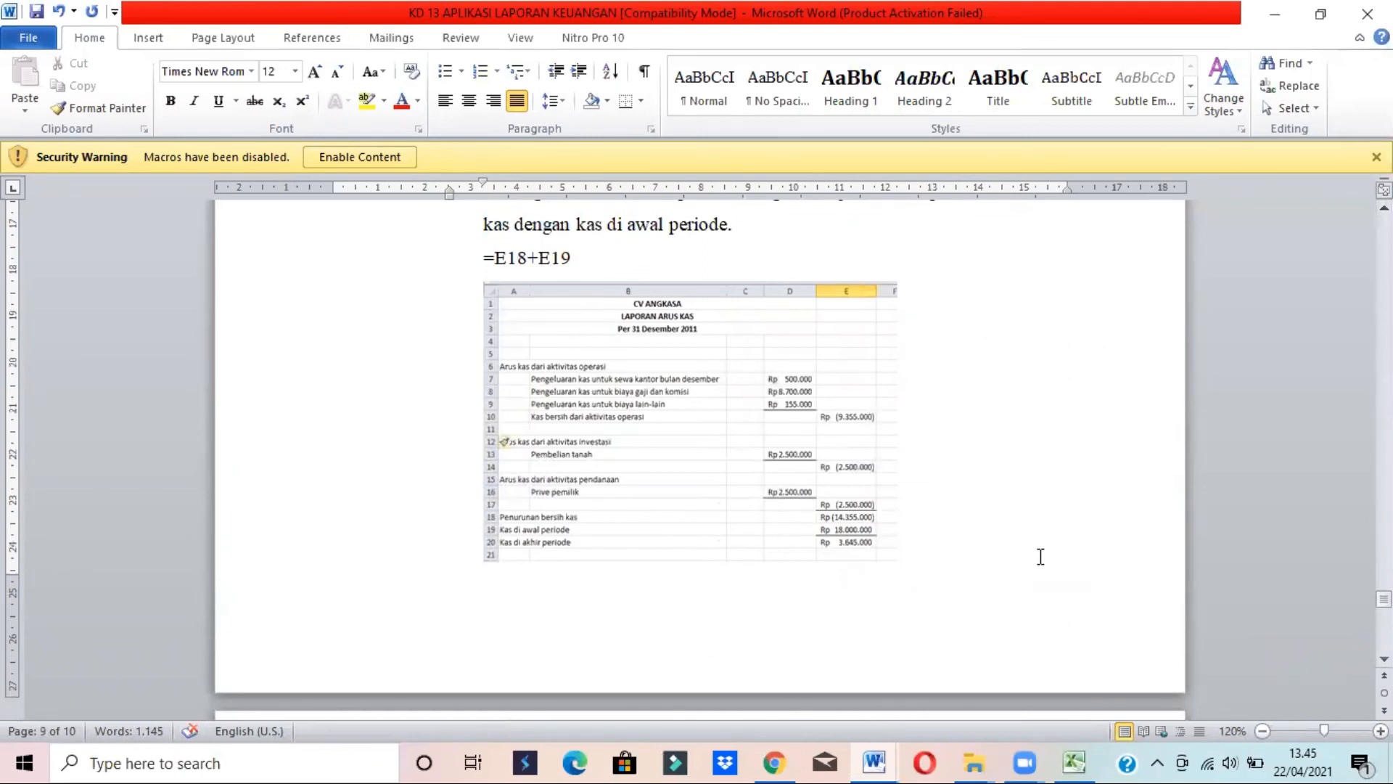
pyautogui.hotkey('alt', 'Tab')
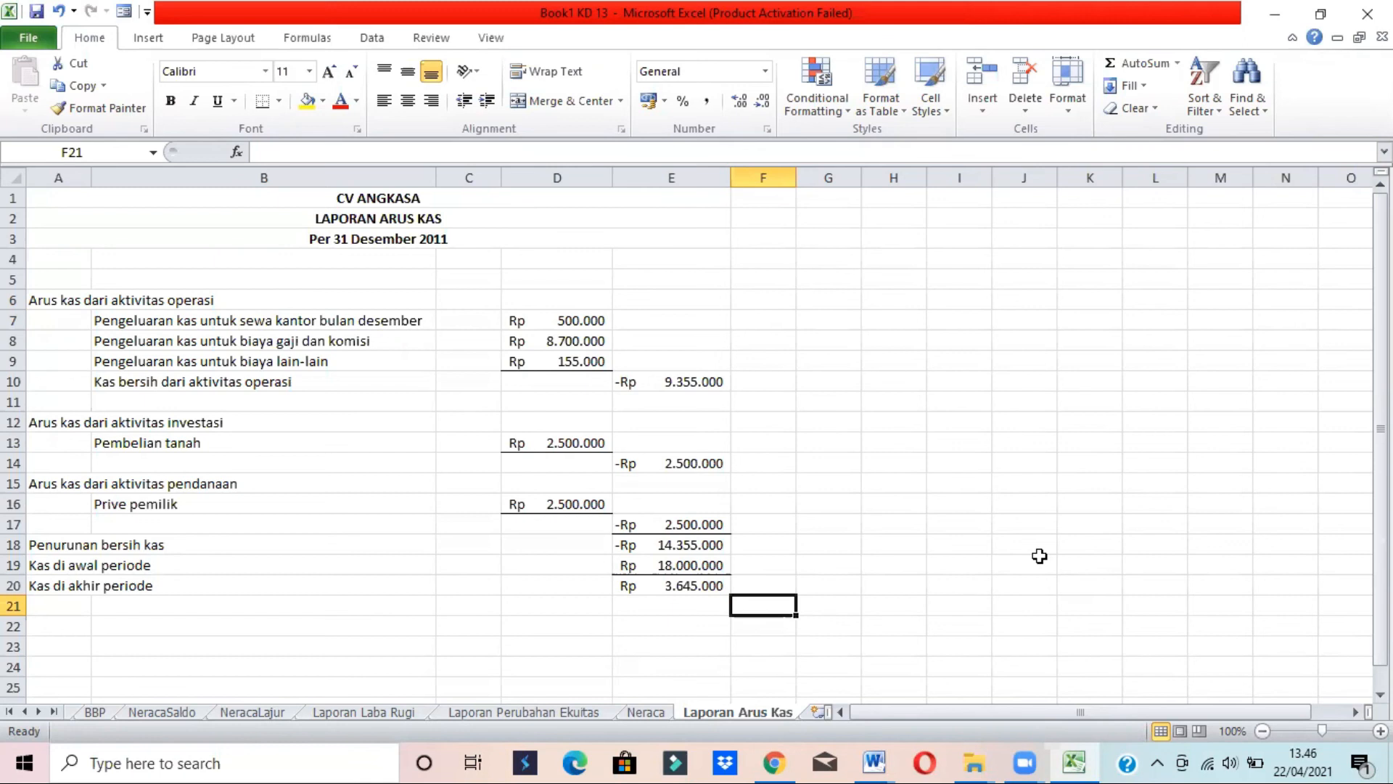
pyautogui.click(846, 48)
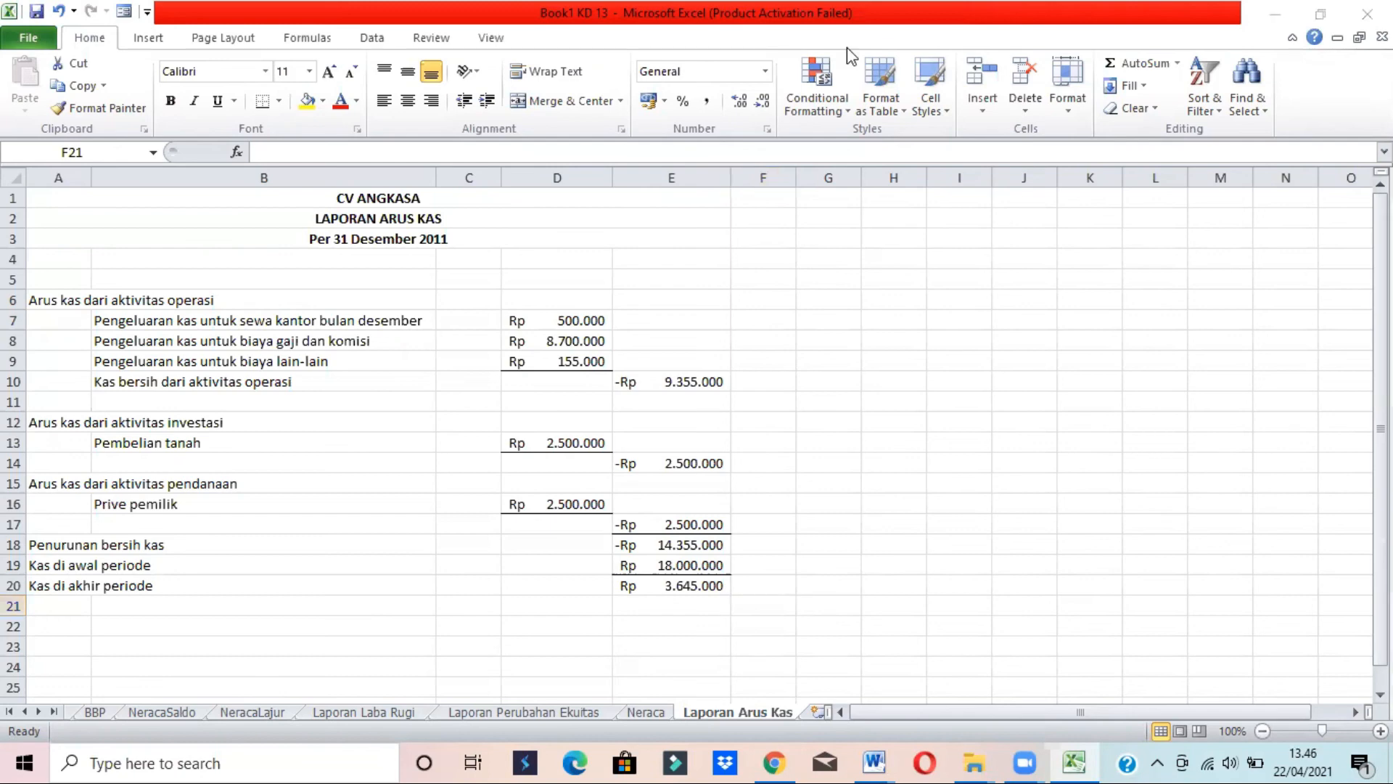